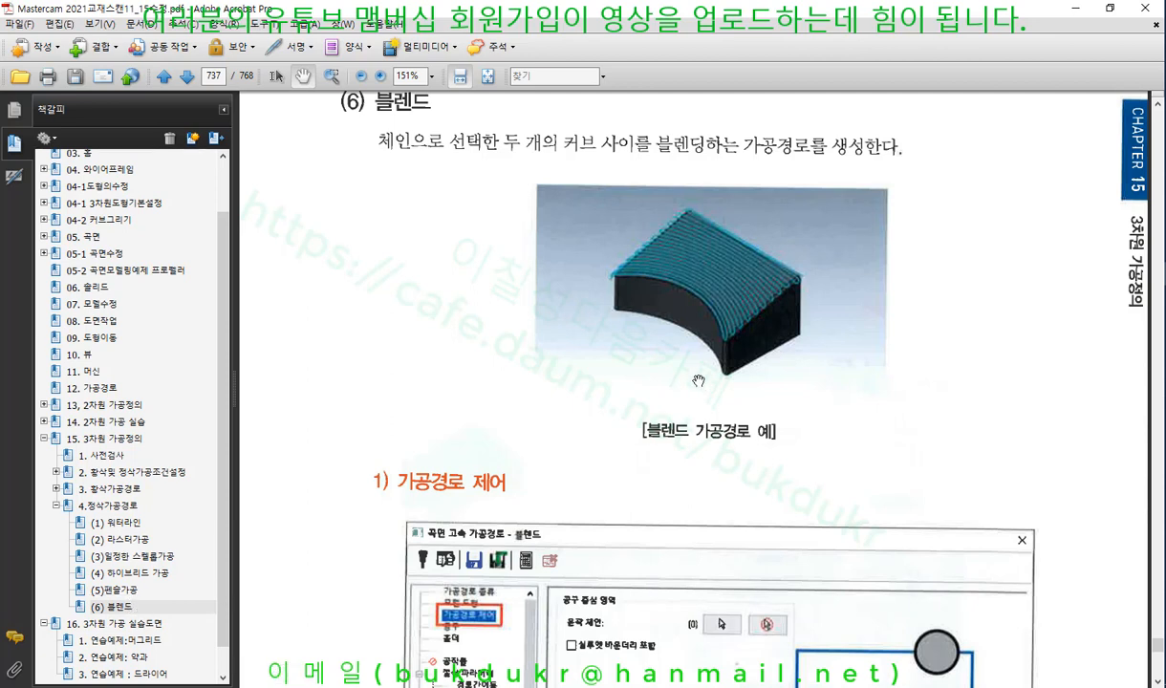
Underline the heading "(6) 블렌드" in red, draw a bent arrow from it and sketch two example curves beside the figure.
left_click_drag(472, 278, 464, 292)
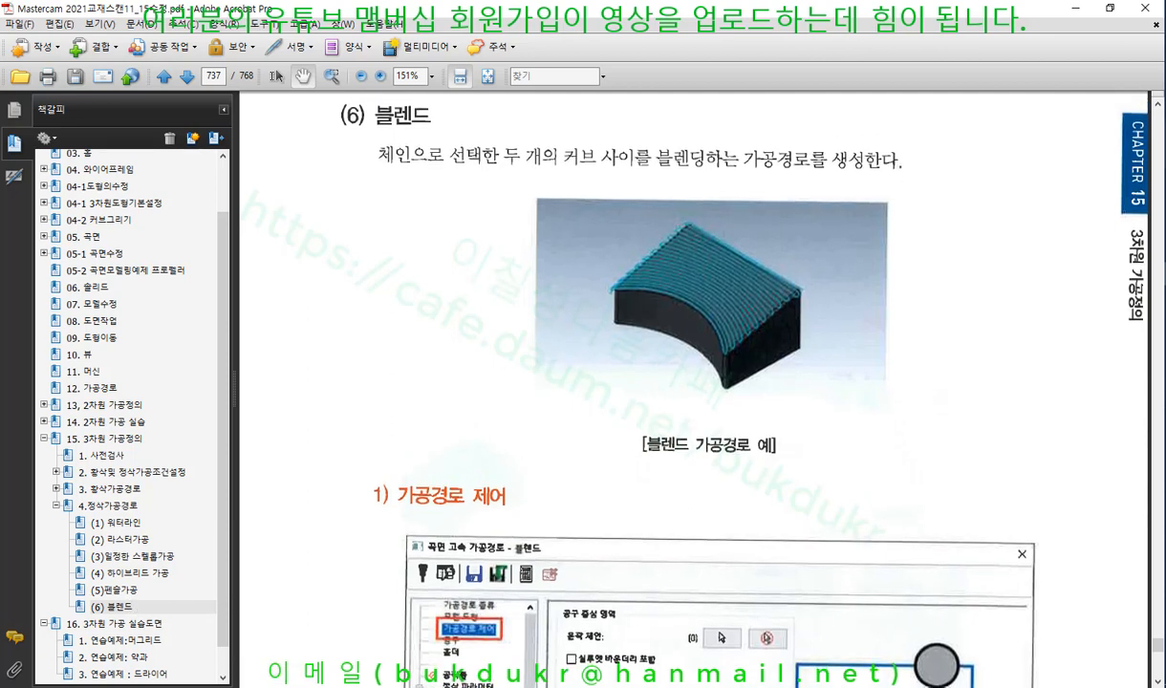
left_click_drag(361, 133, 443, 133)
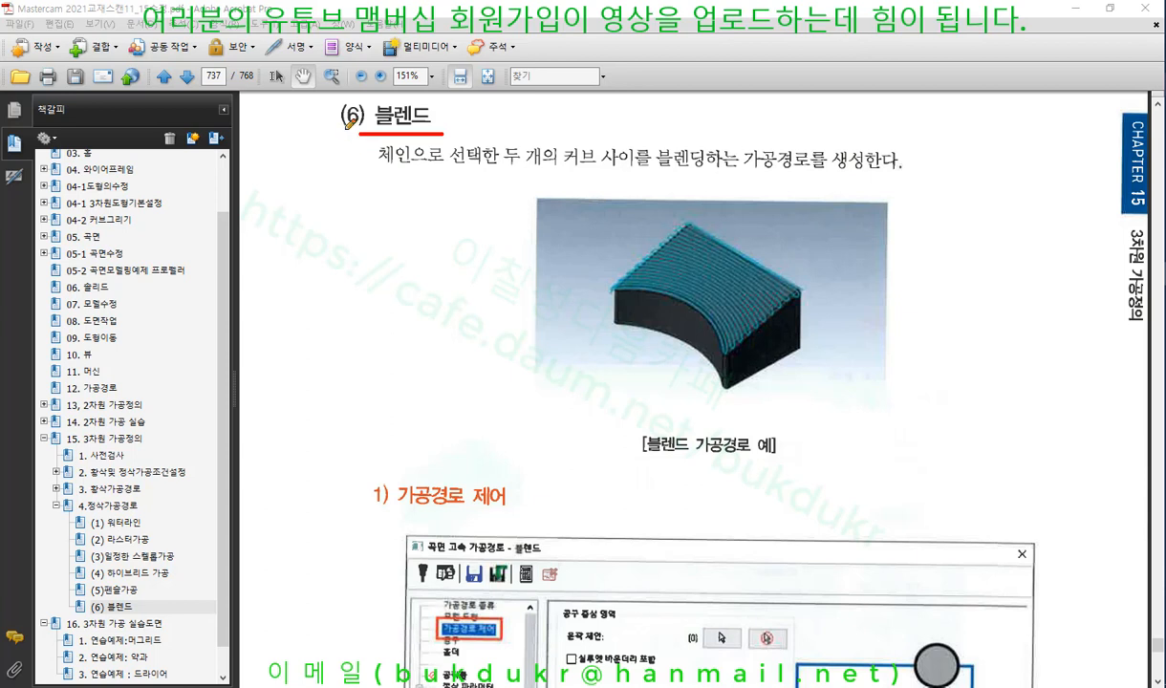
mouse_move(341, 131)
left_mouse_down()
mouse_move(286, 225)
mouse_move(321, 219)
mouse_move(341, 238)
mouse_move(334, 251)
left_mouse_up()
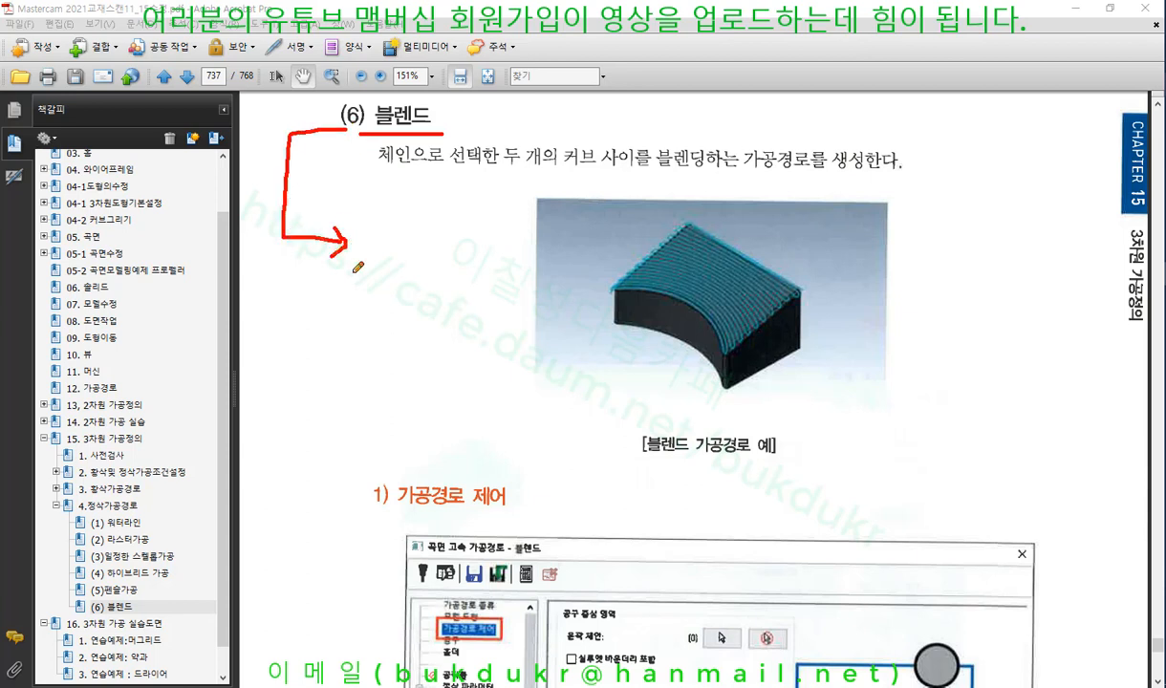
mouse_move(315, 346)
left_mouse_down()
mouse_move(511, 296)
mouse_move(537, 318)
left_mouse_up()
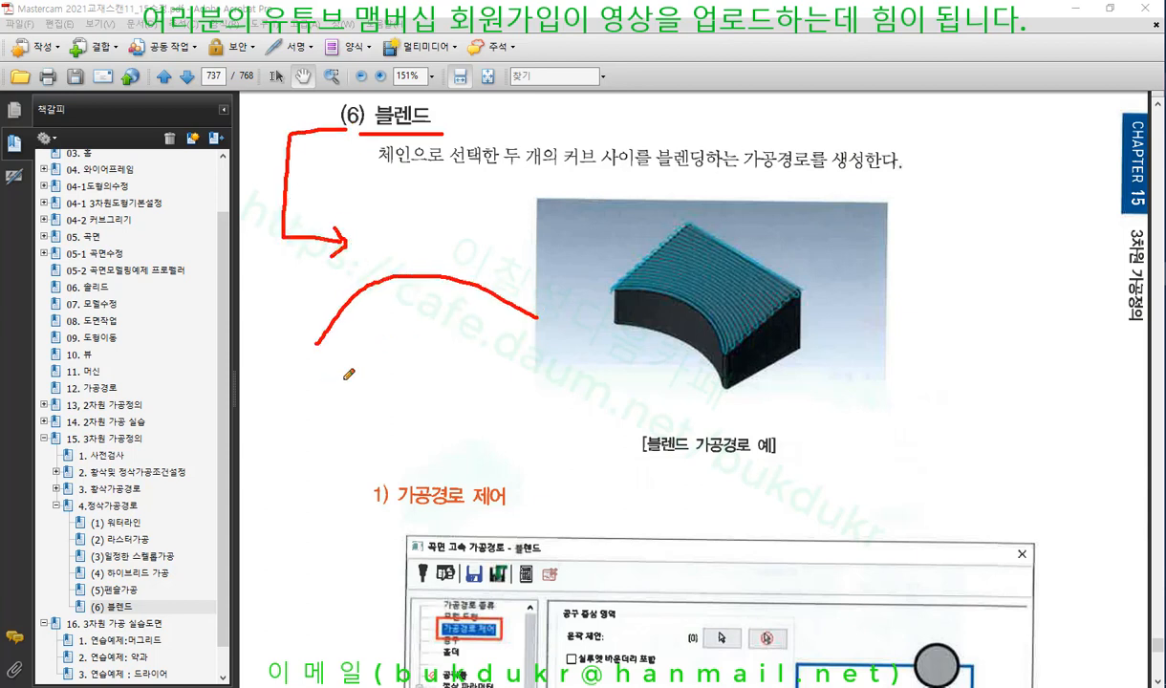
left_click_drag(326, 366, 499, 337)
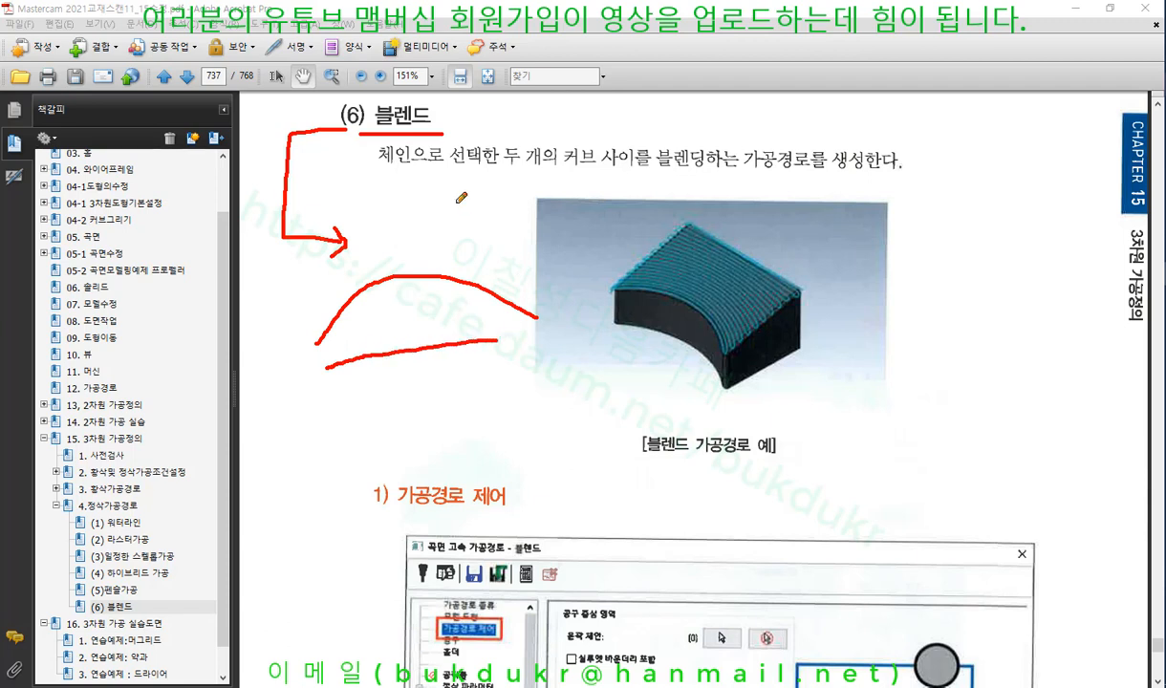
Box the heading word "블렌드", add a small mark after it and circle the model's side edge in the figure.
left_click_drag(345, 133, 457, 133)
mouse_move(799, 346)
left_mouse_down()
mouse_move(781, 330)
mouse_move(801, 344)
left_mouse_up()
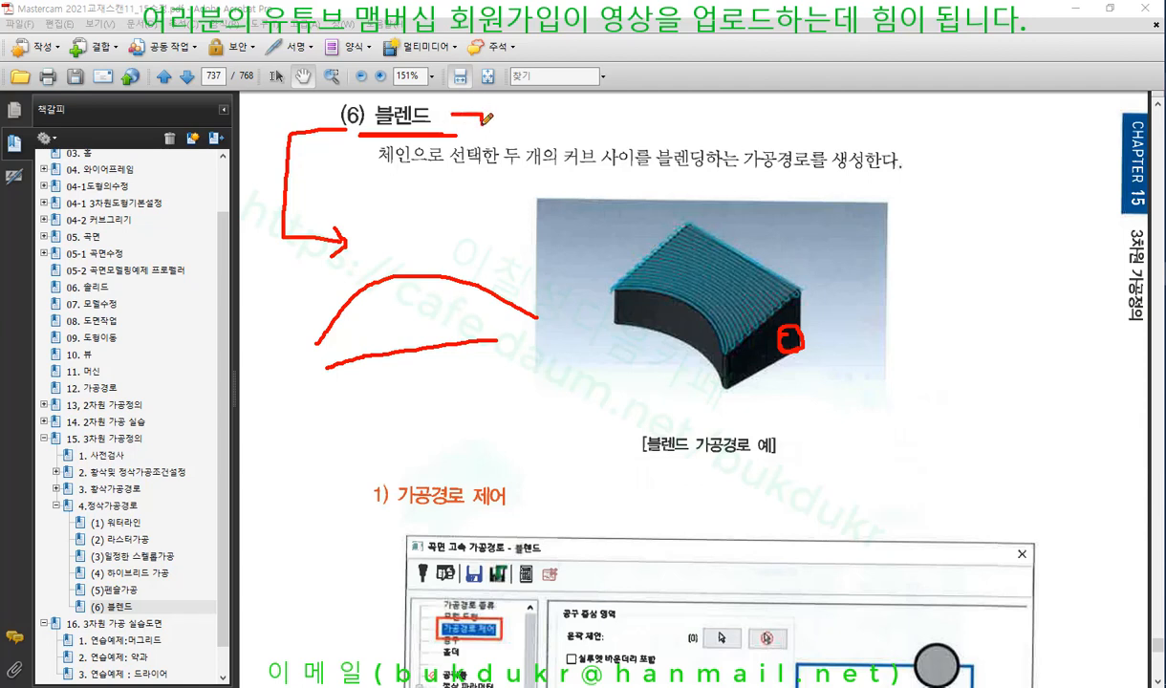
left_click_drag(463, 114, 467, 121)
mouse_move(364, 123)
left_mouse_down()
mouse_move(369, 100)
mouse_move(415, 97)
mouse_move(433, 119)
left_mouse_up()
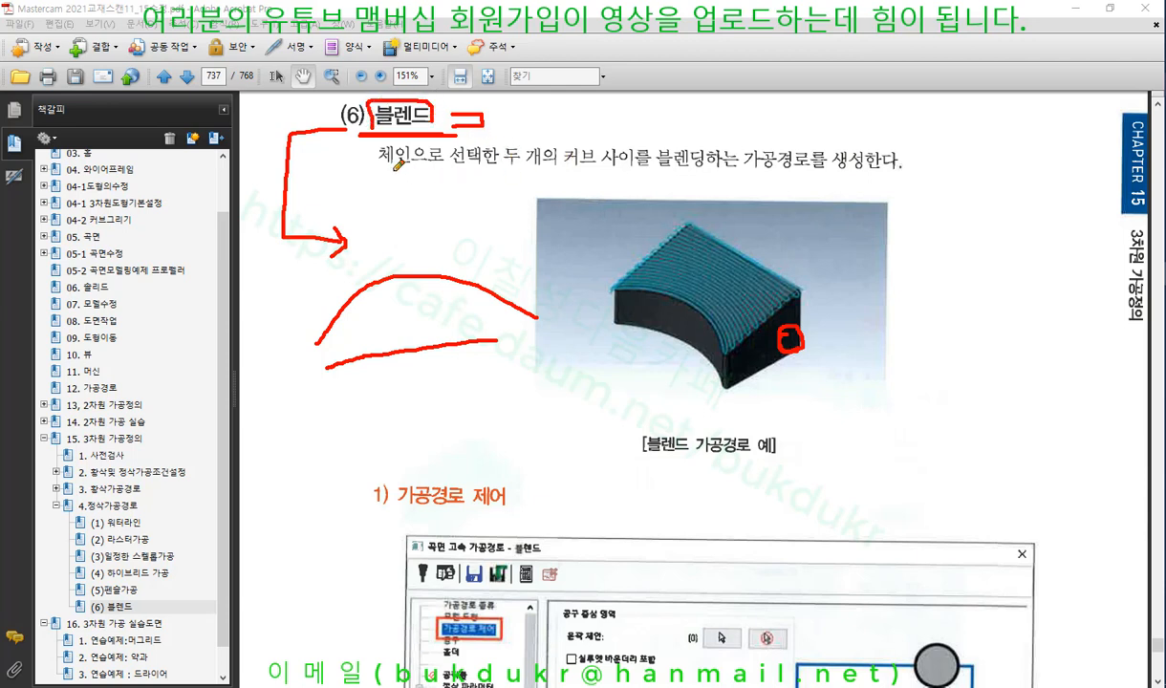
Underline the blend definition sentence and box the phrase "두 개의 커브 사이를" within it.
mouse_move(382, 165)
left_mouse_down()
mouse_move(583, 163)
mouse_move(650, 143)
mouse_move(504, 142)
mouse_move(504, 171)
left_mouse_up()
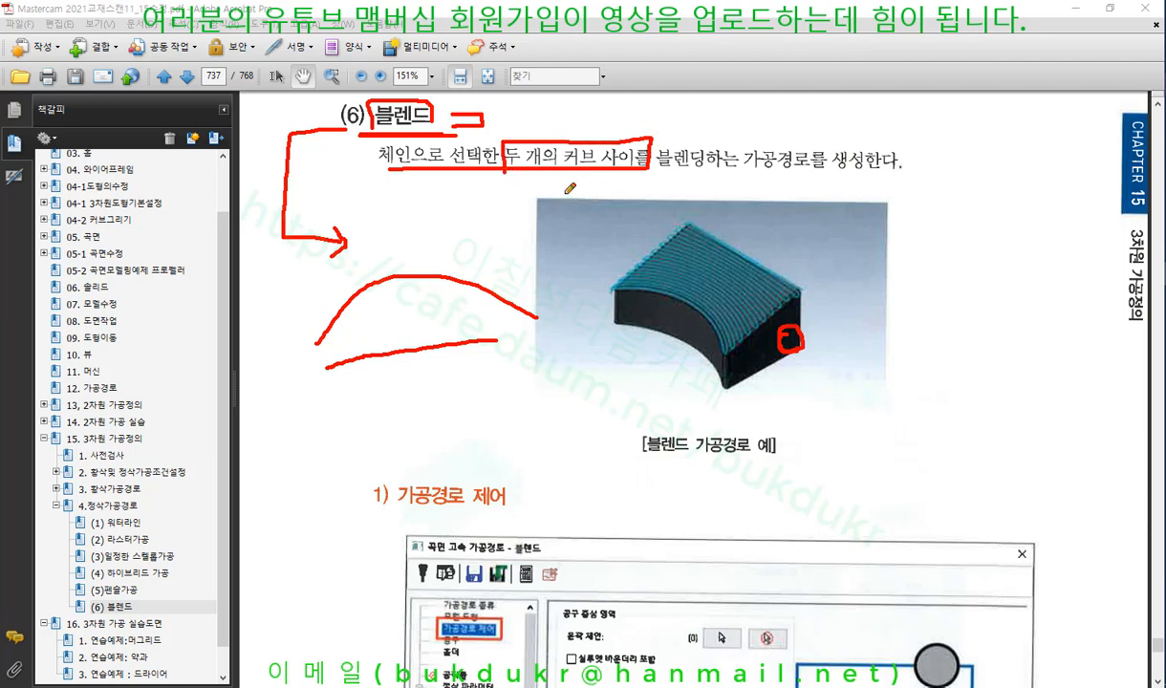
left_click_drag(658, 170, 904, 170)
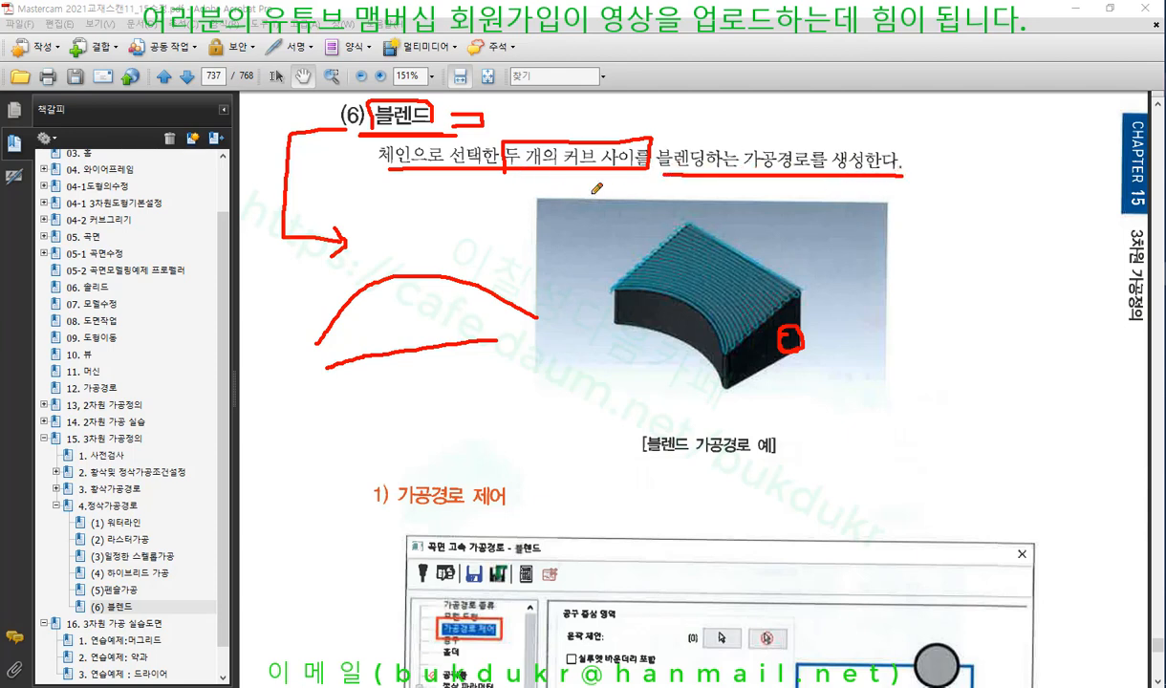
Sketch a curved and a straight boundary beside the model figure, with blended path lines running between them.
mouse_move(873, 221)
left_mouse_down()
mouse_move(900, 277)
mouse_move(873, 430)
left_mouse_up()
left_click_drag(987, 177, 1015, 487)
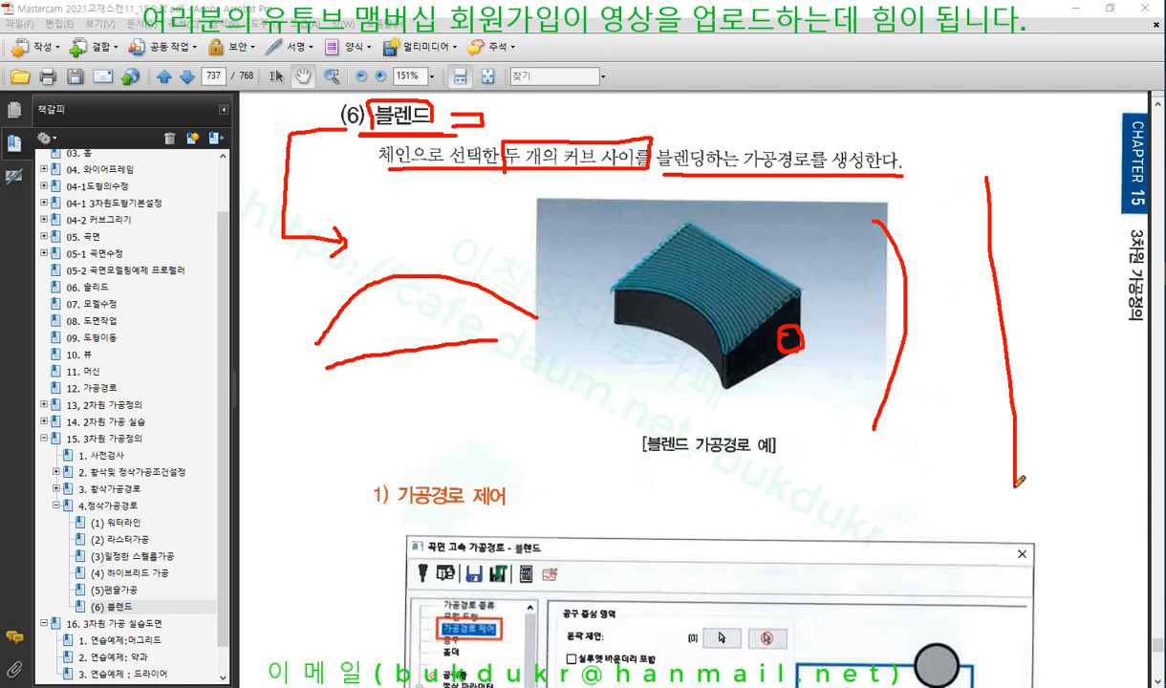
mouse_move(889, 212)
left_mouse_down()
mouse_move(897, 449)
mouse_move(890, 443)
left_mouse_up()
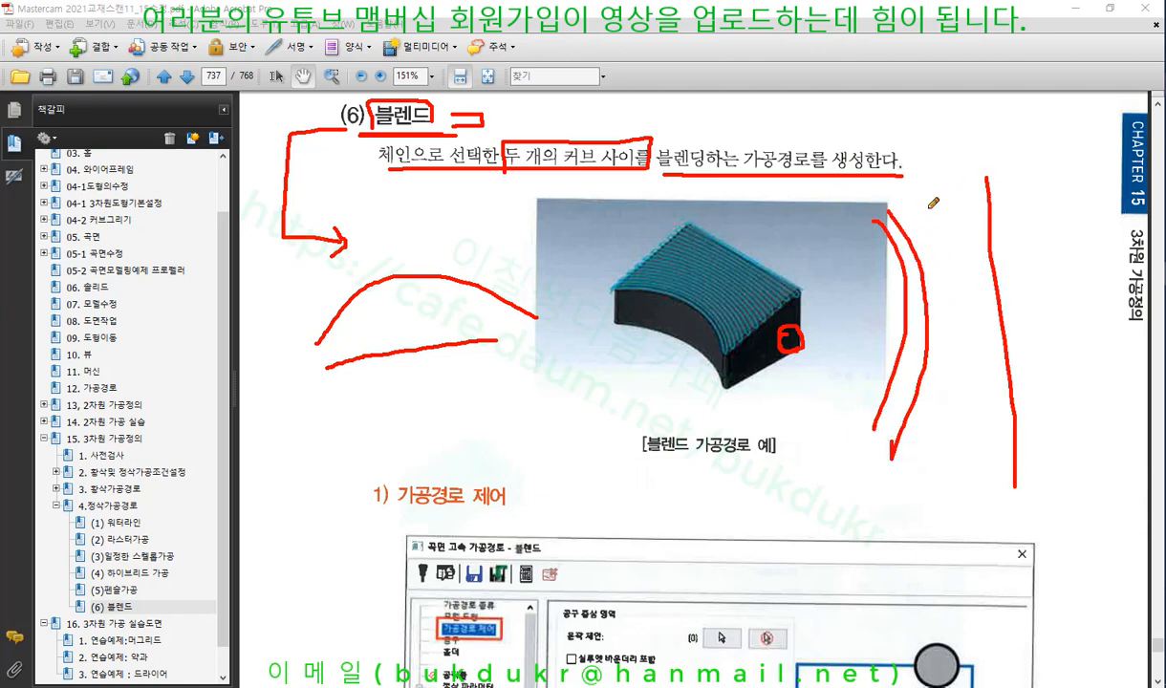
mouse_move(929, 208)
left_mouse_down()
mouse_move(918, 447)
mouse_move(917, 437)
left_mouse_up()
mouse_move(954, 199)
left_mouse_down()
mouse_move(932, 426)
mouse_move(983, 421)
mouse_move(979, 467)
left_mouse_up()
Underline the caption "[블렌드 가공경로 예]" and close the pen overlay to clear all markings.
left_click_drag(640, 466, 787, 466)
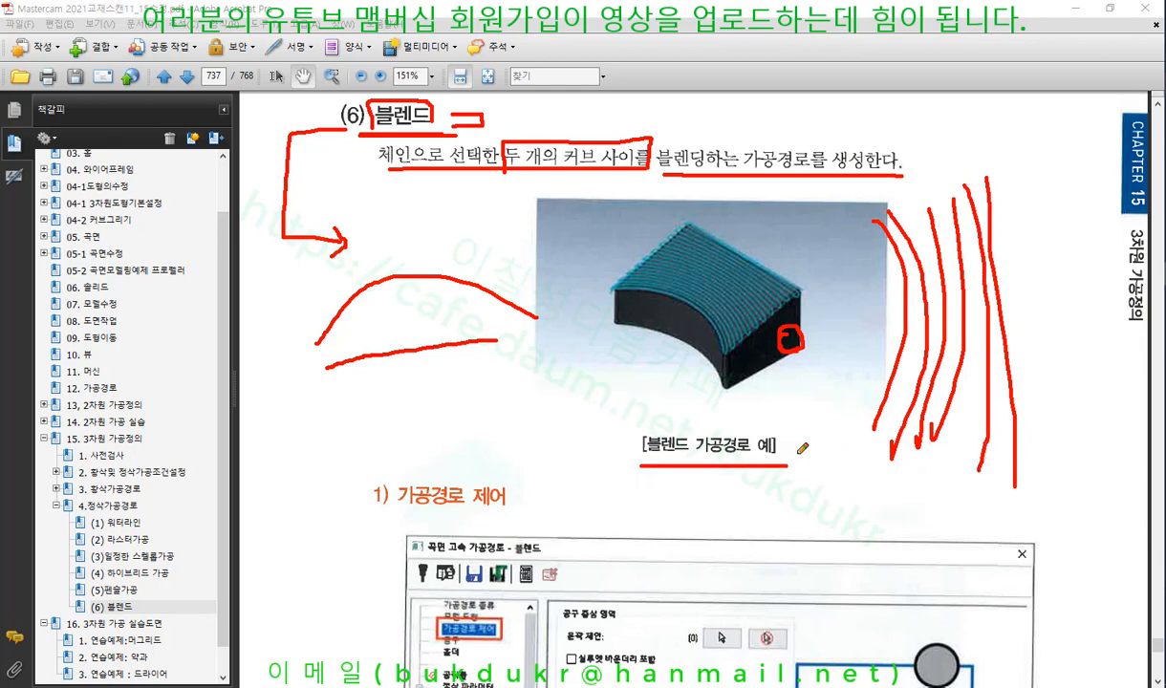
right_click(1025, 230)
left_click(1062, 391)
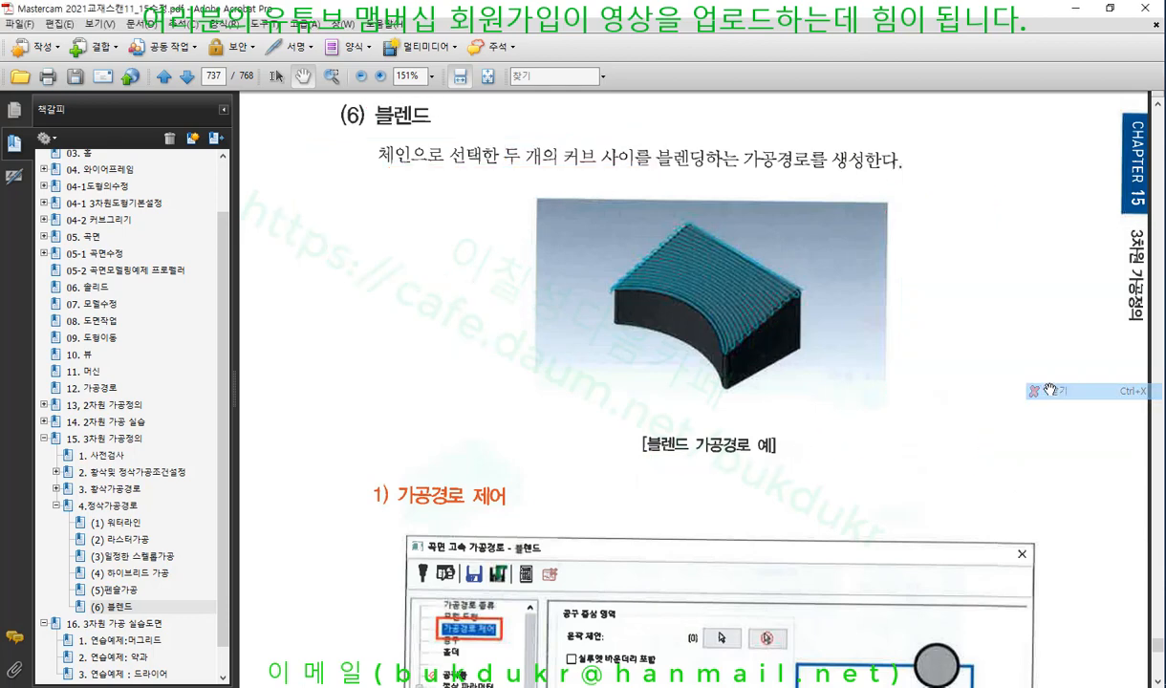
In the 가공경로 제어 dialog figure, underline 윤곽 체인 and the 포함 and 공구위치 options, and circle the offset distance settings.
scroll(840, 291, "down", 2)
scroll(840, 291, "up", 1)
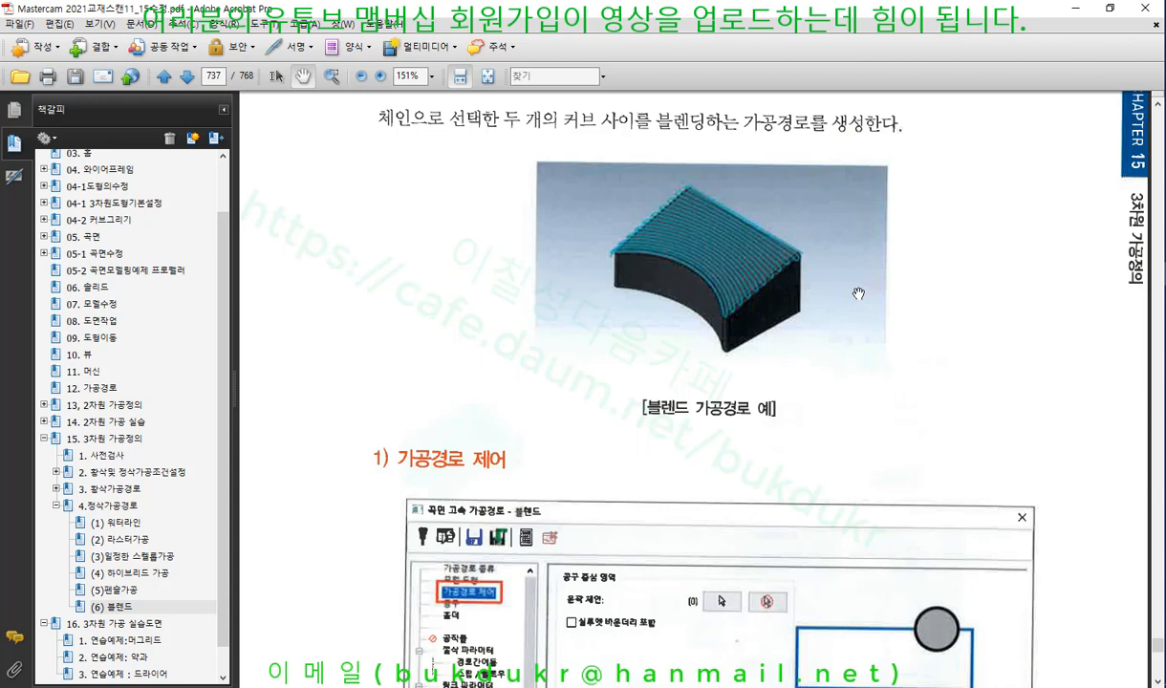
scroll(859, 293, "down", 10)
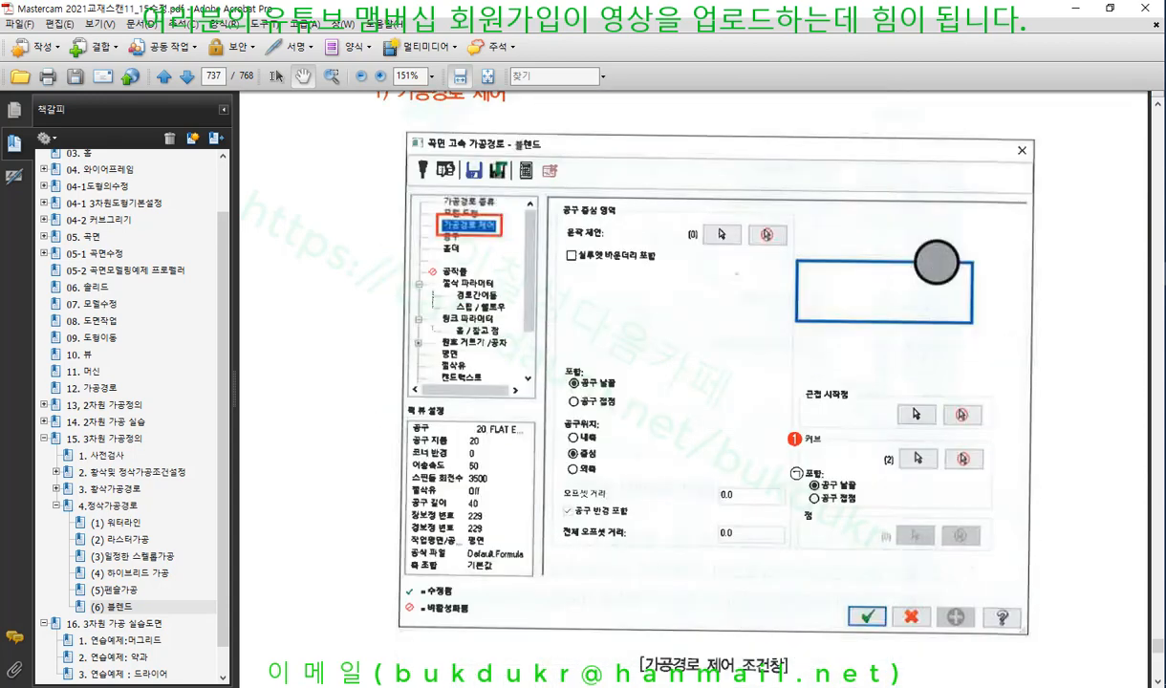
left_click(1164, 86)
left_click_drag(570, 248, 790, 248)
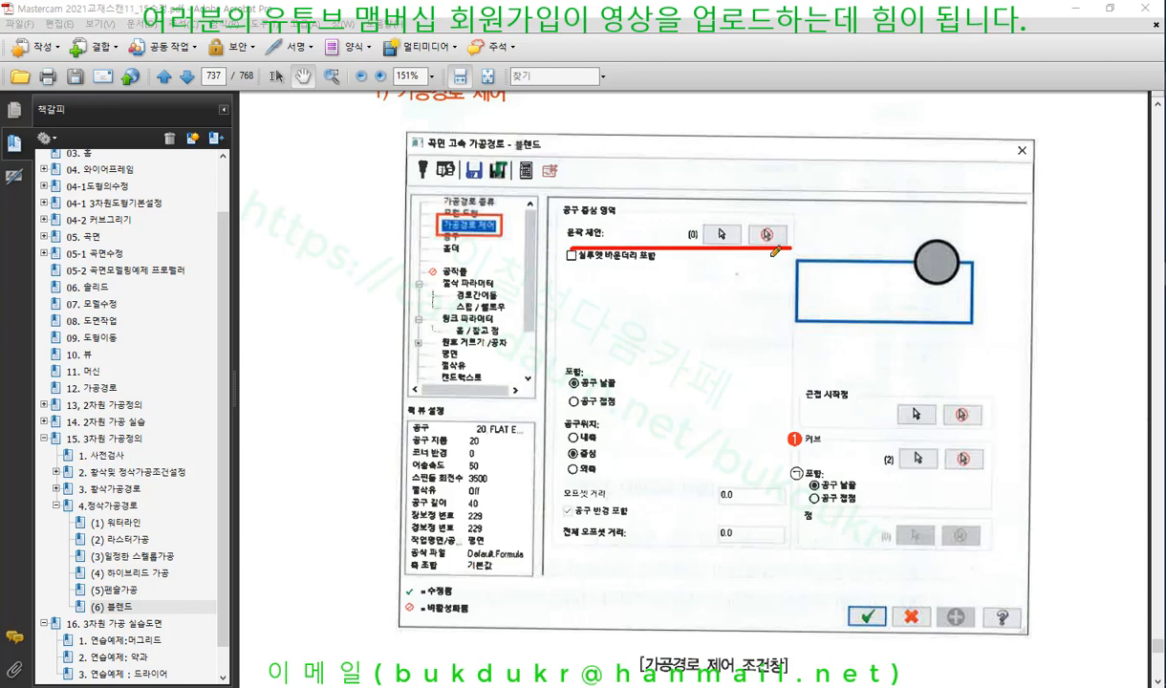
mouse_move(566, 390)
left_mouse_down()
mouse_move(611, 390)
mouse_move(614, 406)
left_mouse_up()
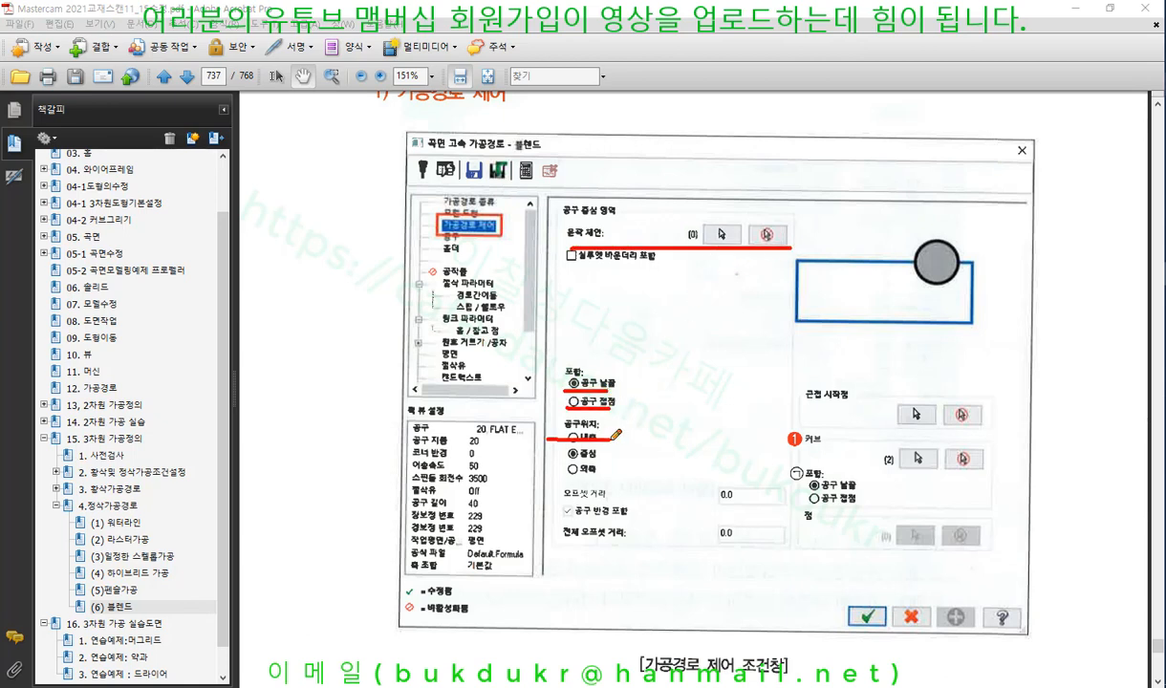
mouse_move(548, 440)
left_mouse_down()
mouse_move(612, 440)
mouse_move(633, 470)
left_mouse_up()
mouse_move(580, 551)
left_mouse_down()
mouse_move(549, 514)
mouse_move(572, 480)
mouse_move(703, 475)
mouse_move(785, 531)
mouse_move(585, 549)
left_mouse_up()
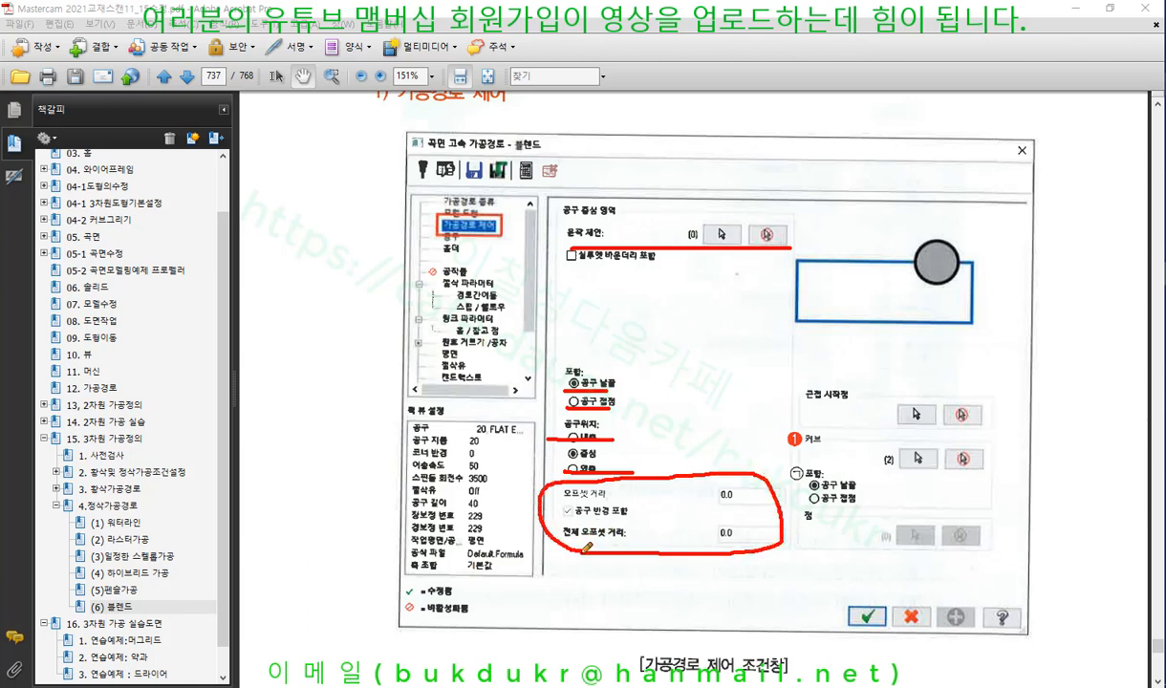
Underline 커브, circle its 포함 options 공구 날 끝 and 공구 접점, and close the pen overlay.
left_click_drag(786, 455, 847, 454)
left_click_drag(792, 496, 841, 496)
mouse_move(811, 513)
left_mouse_down()
mouse_move(861, 512)
mouse_move(864, 530)
left_mouse_up()
right_click(960, 370)
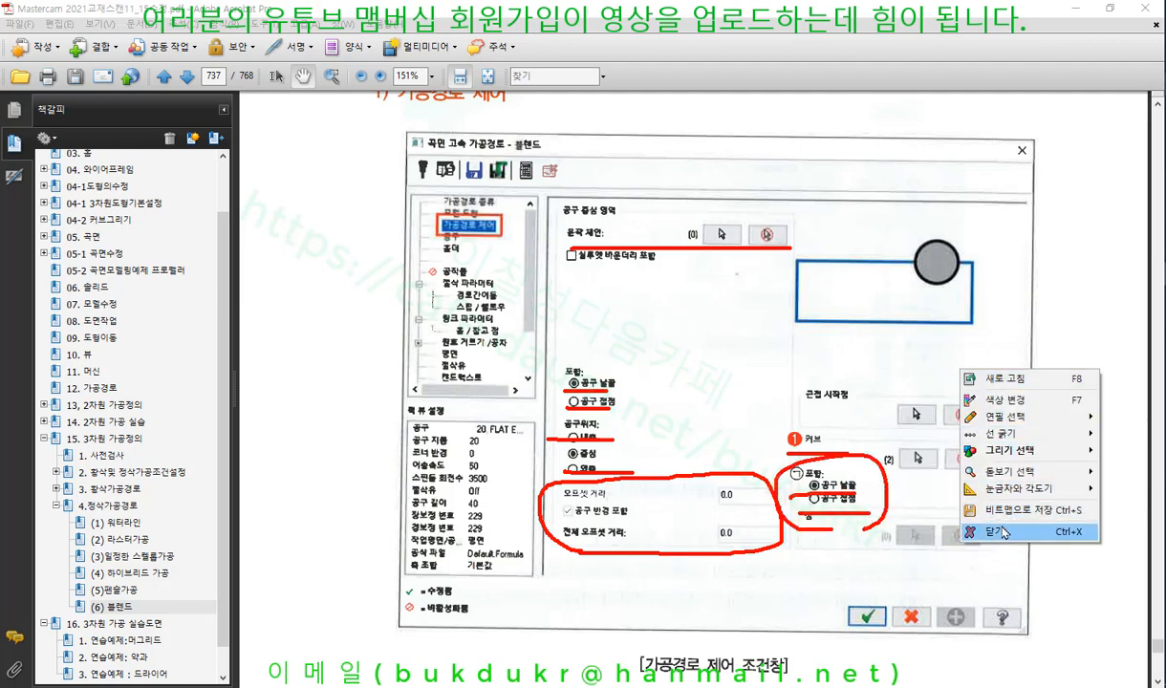
left_click(1001, 531)
Underline the explanation of 커브 on page 738 and sketch two boundary curves beside it.
scroll(792, 394, "down", 10)
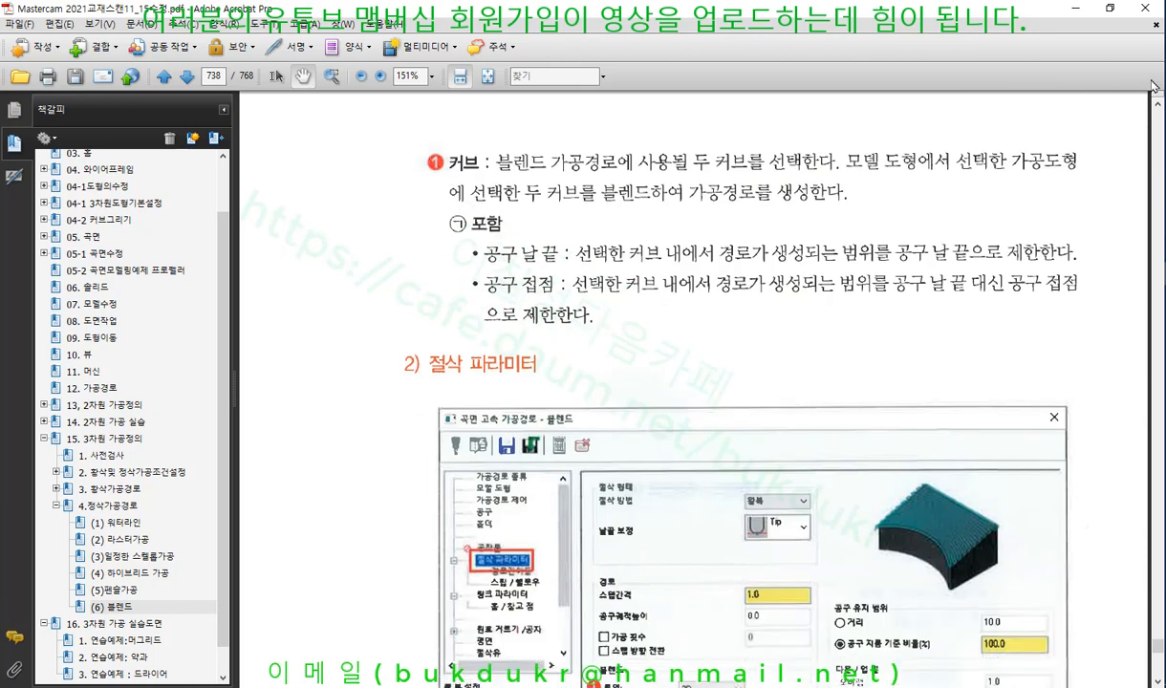
left_click_drag(447, 173, 846, 167)
left_click_drag(285, 187, 224, 516)
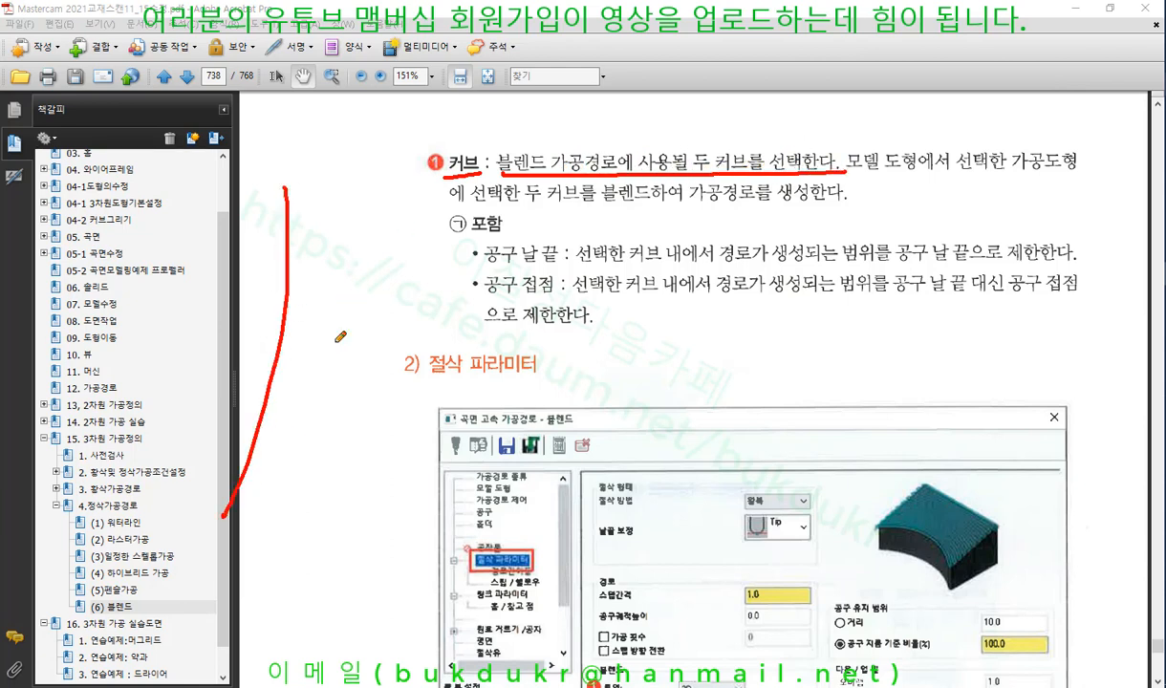
left_click_drag(404, 178, 406, 594)
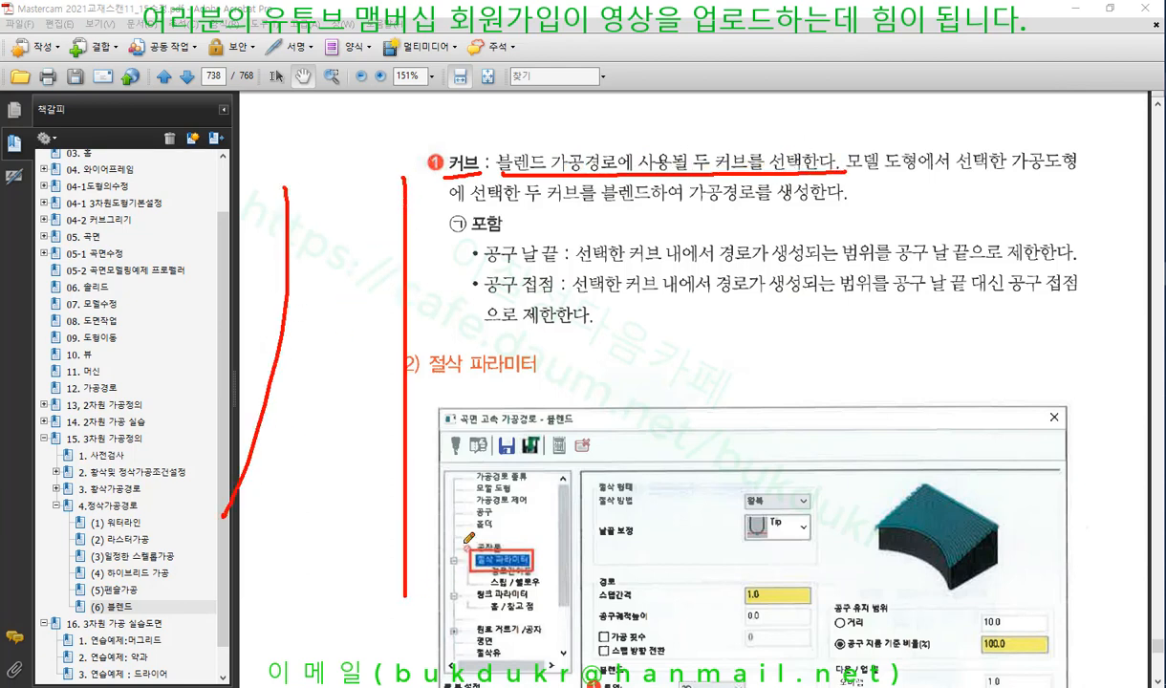
left_click_drag(846, 172, 1068, 174)
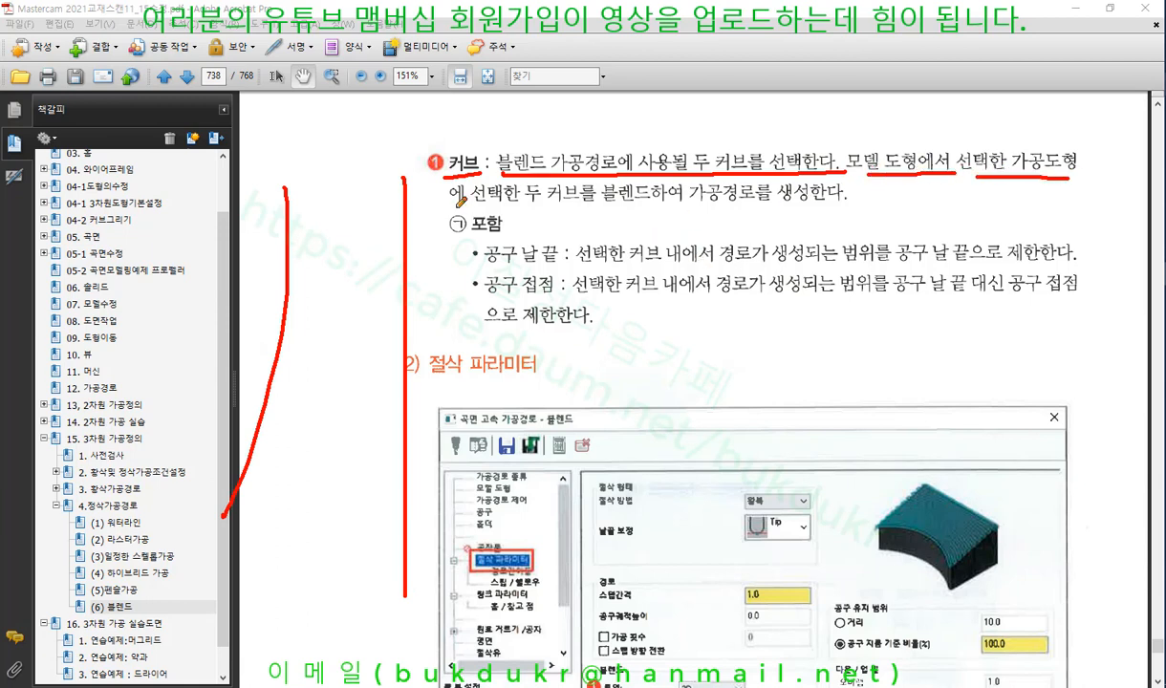
left_click_drag(452, 204, 847, 203)
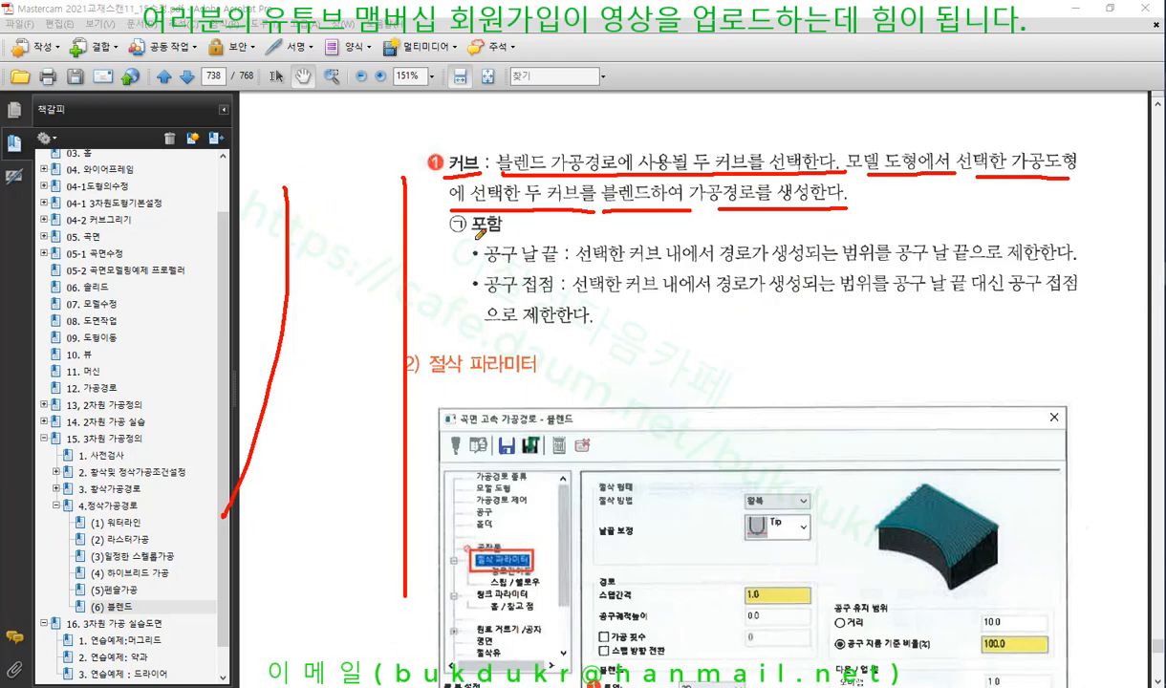
Underline the 포함 heading and the descriptions of its 공구 날 끝 and 공구 접점 options.
mouse_move(468, 234)
left_mouse_down()
mouse_move(529, 234)
mouse_move(562, 264)
left_mouse_up()
mouse_move(483, 297)
left_mouse_down()
mouse_move(556, 297)
mouse_move(695, 260)
mouse_move(817, 270)
mouse_move(1070, 260)
left_mouse_up()
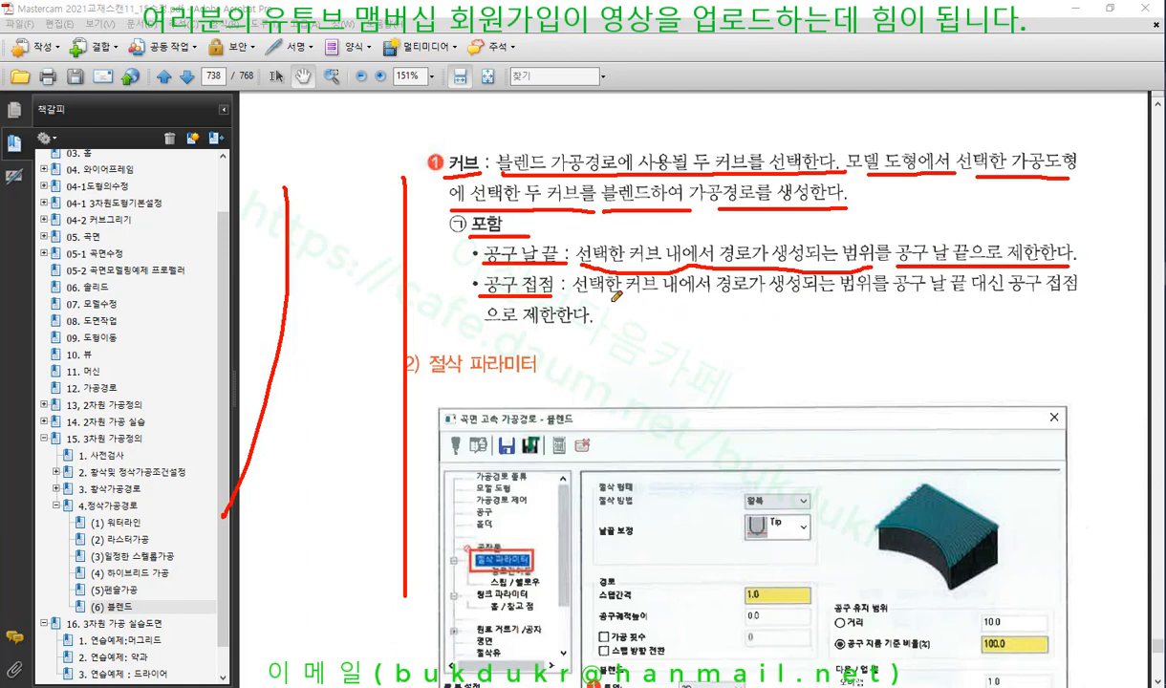
mouse_move(572, 304)
left_mouse_down()
mouse_move(897, 303)
mouse_move(976, 273)
mouse_move(1091, 277)
mouse_move(959, 301)
left_mouse_up()
Point an arrow at "공구 접점" and box it, circle "날 끝" in the line above, and frame the arrow.
left_click_drag(1061, 298, 1061, 371)
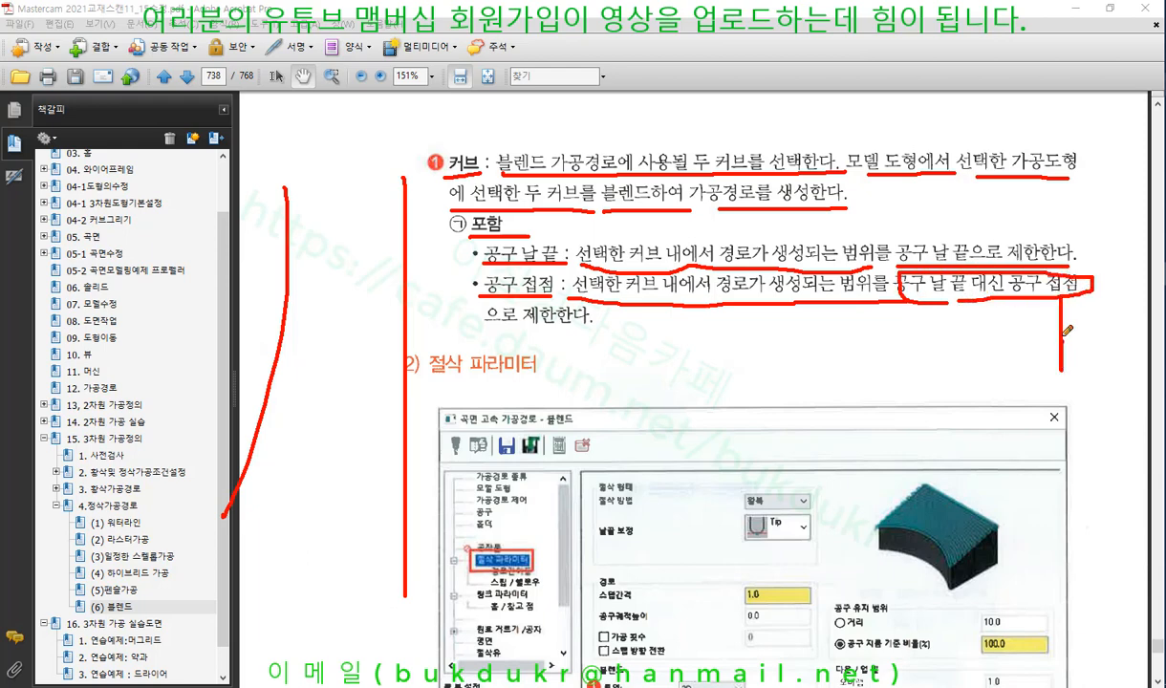
left_click_drag(1062, 305, 1052, 322)
mouse_move(1053, 322)
left_mouse_down()
mouse_move(1072, 320)
mouse_move(1062, 304)
mouse_move(1055, 317)
mouse_move(1068, 316)
mouse_move(1068, 295)
left_mouse_up()
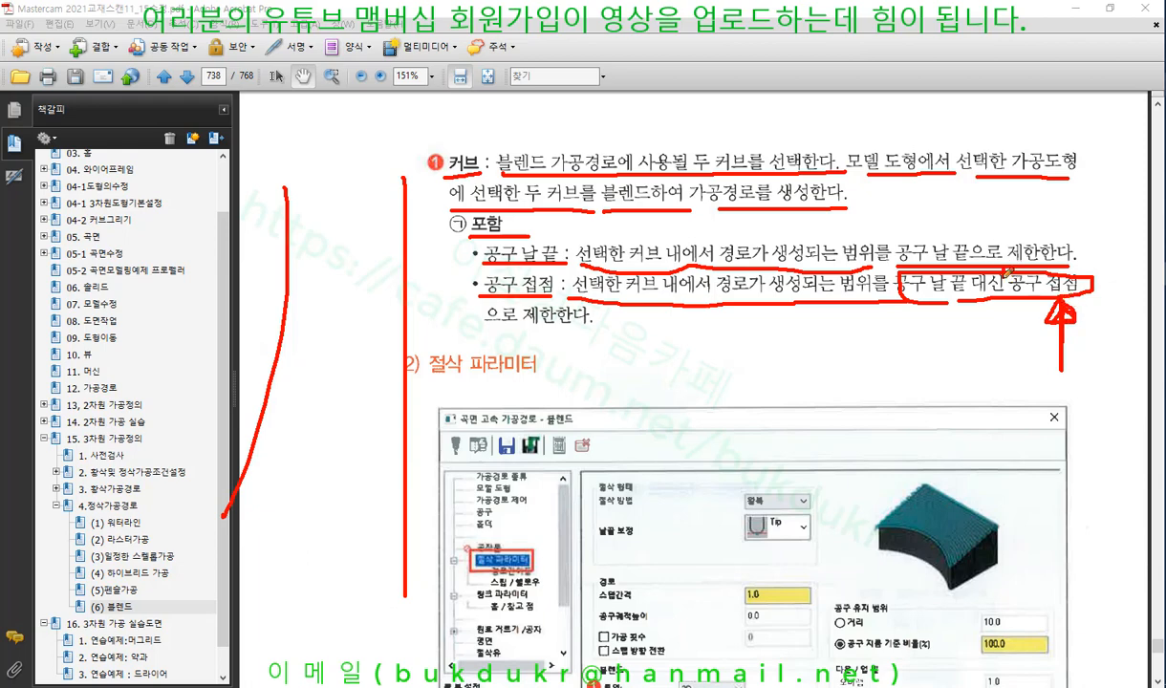
left_click_drag(1003, 277, 1060, 294)
mouse_move(941, 252)
left_mouse_down()
mouse_move(957, 264)
mouse_move(942, 235)
mouse_move(938, 255)
mouse_move(954, 231)
mouse_move(976, 254)
left_mouse_up()
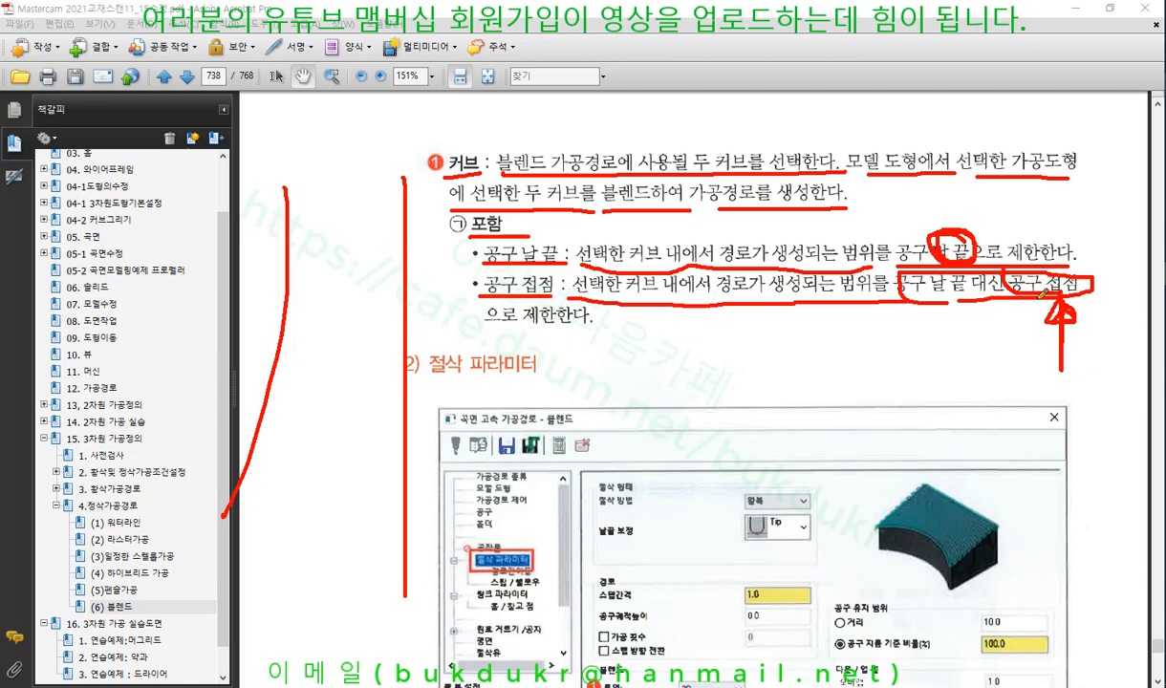
mouse_move(1043, 296)
left_mouse_down()
mouse_move(1044, 368)
mouse_move(1095, 376)
mouse_move(1096, 301)
mouse_move(1059, 299)
left_mouse_up()
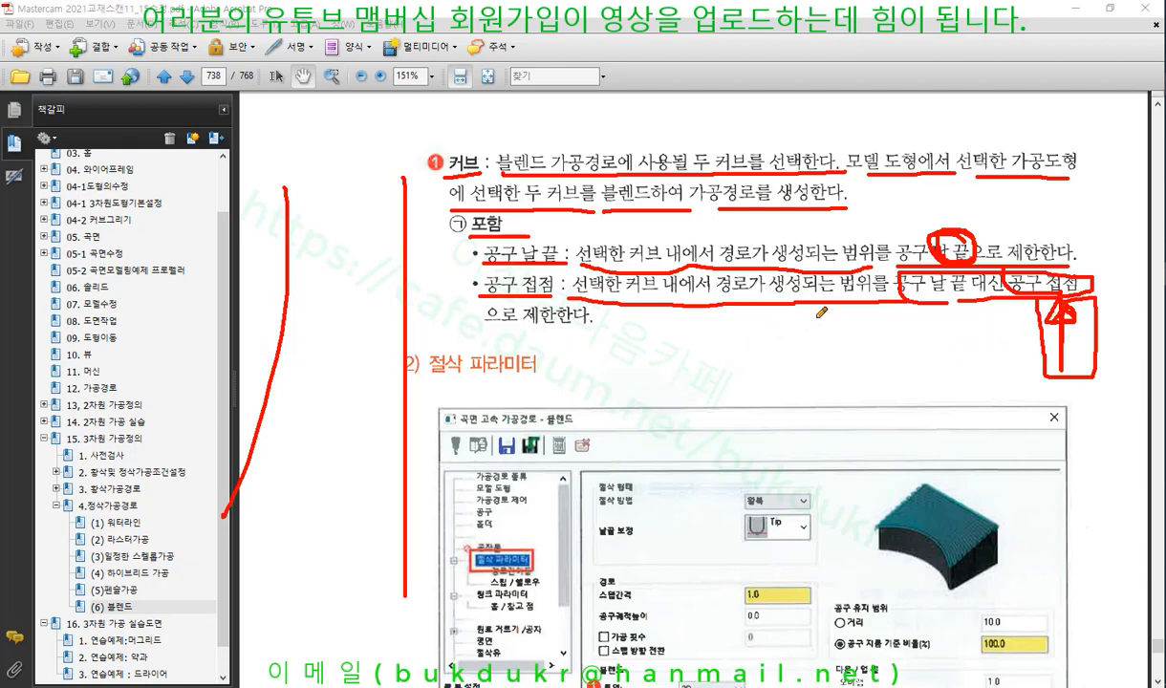
Sketch a ball-end tool with its tip marked and contact lines from its rounded side, and close the pen overlay.
mouse_move(696, 307)
left_mouse_down()
mouse_move(708, 426)
mouse_move(727, 442)
mouse_move(751, 439)
mouse_move(769, 290)
left_mouse_up()
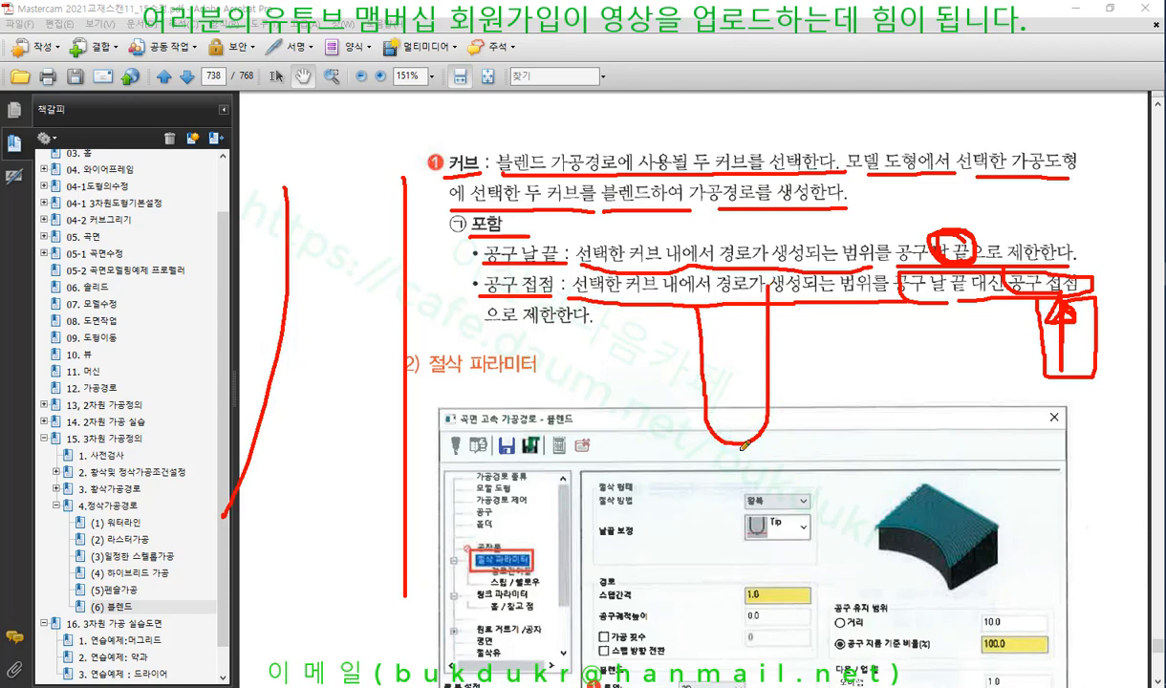
left_click_drag(742, 442, 736, 448)
left_click_drag(1090, 292, 1122, 281)
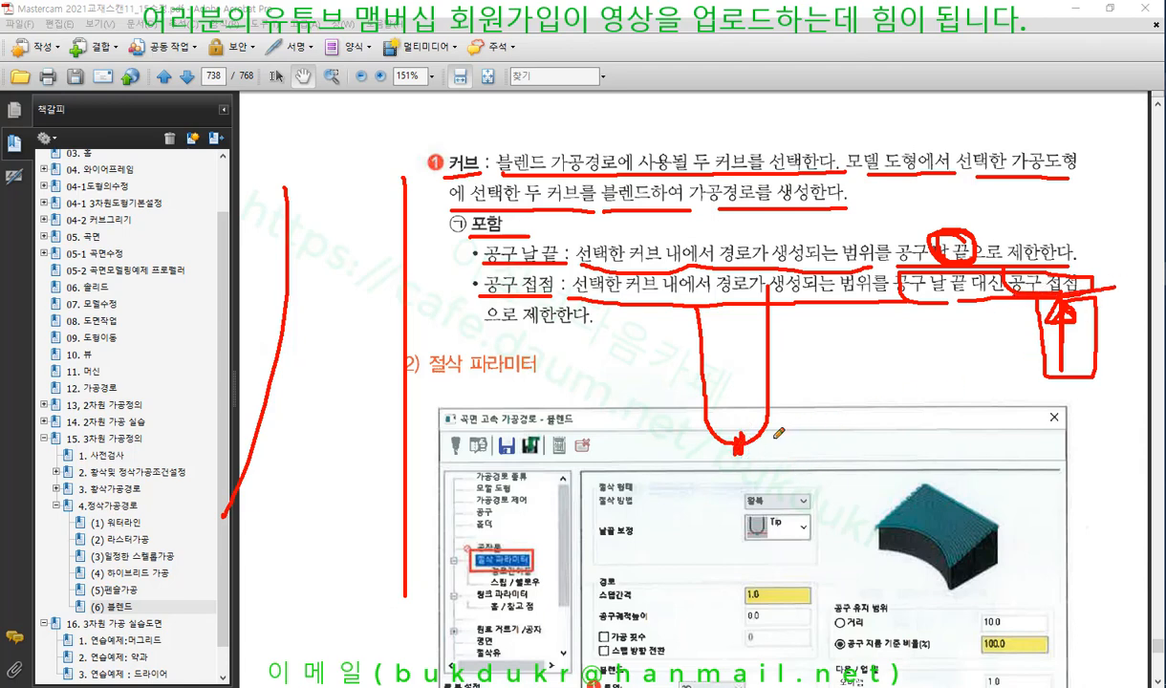
left_click_drag(744, 438, 867, 447)
left_click_drag(759, 438, 786, 483)
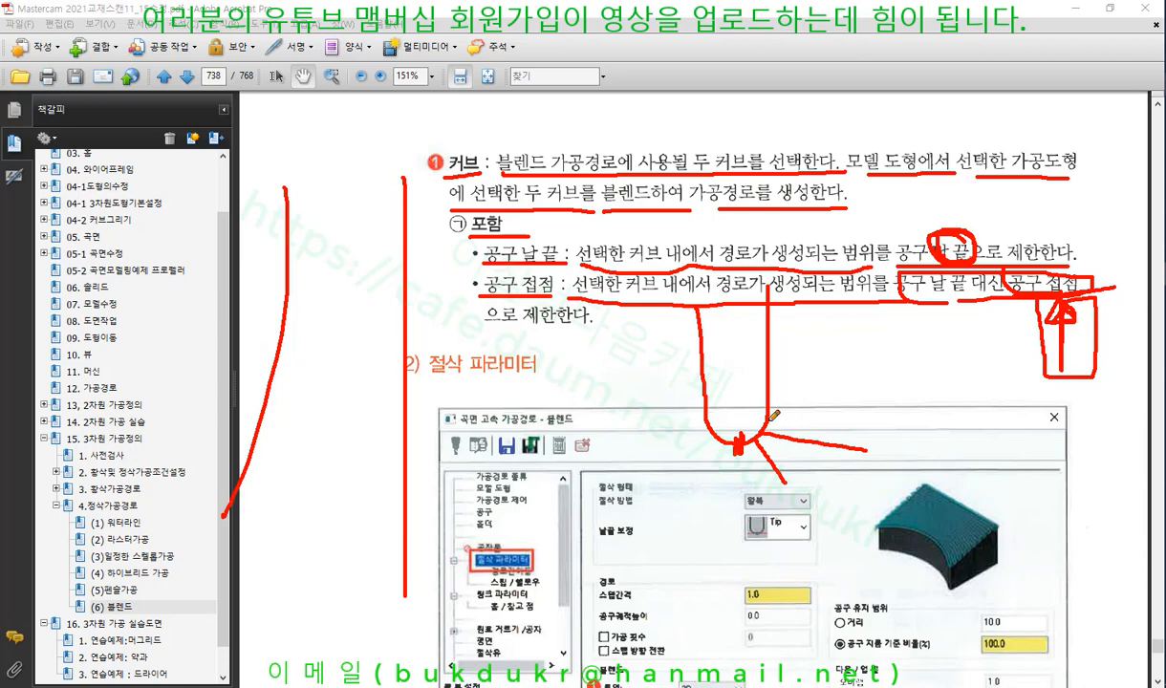
left_click_drag(768, 419, 887, 419)
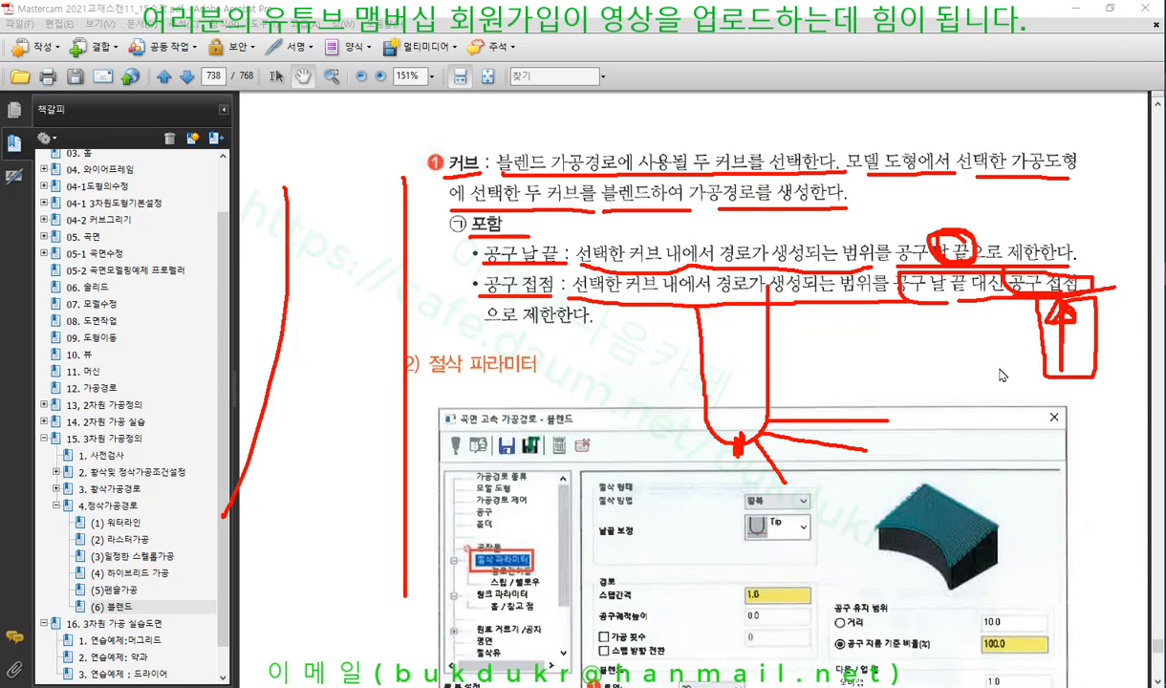
right_click(952, 351)
left_click(1018, 499)
In the 절삭 파라미터 dialog figure, underline the path settings 스텝간격, 공구궤적높이 and 가공 횟수.
scroll(759, 399, "down", 4)
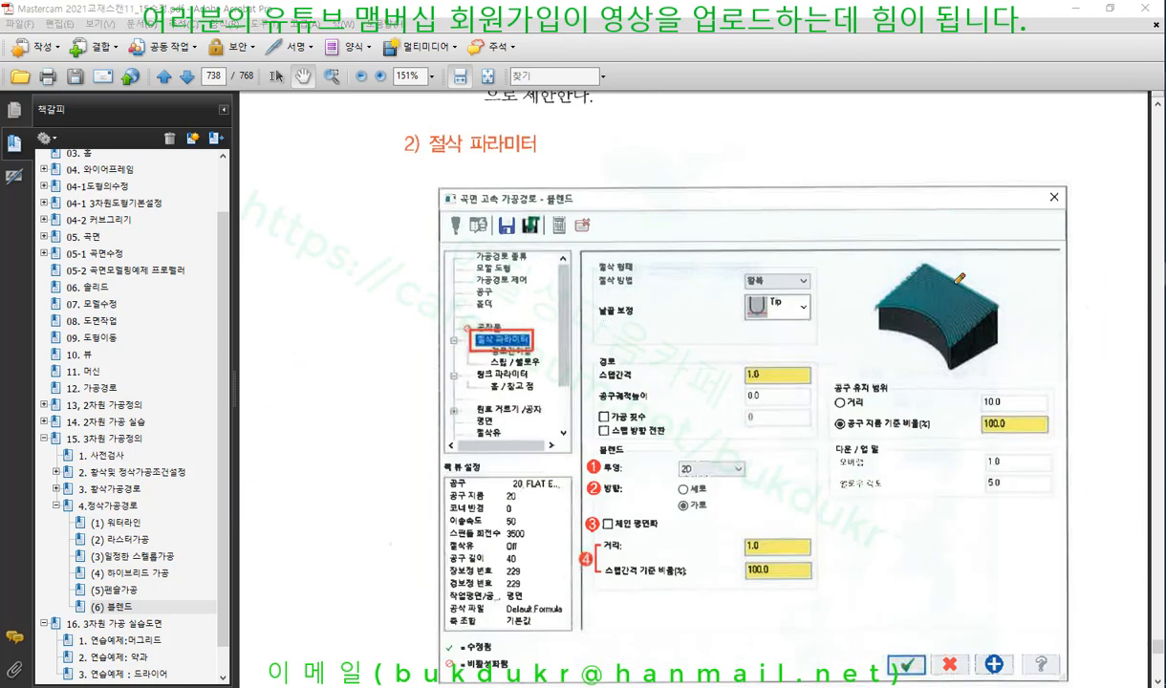
left_click_drag(600, 386, 650, 385)
mouse_move(595, 429)
left_mouse_down()
mouse_move(685, 403)
mouse_move(800, 395)
left_mouse_up()
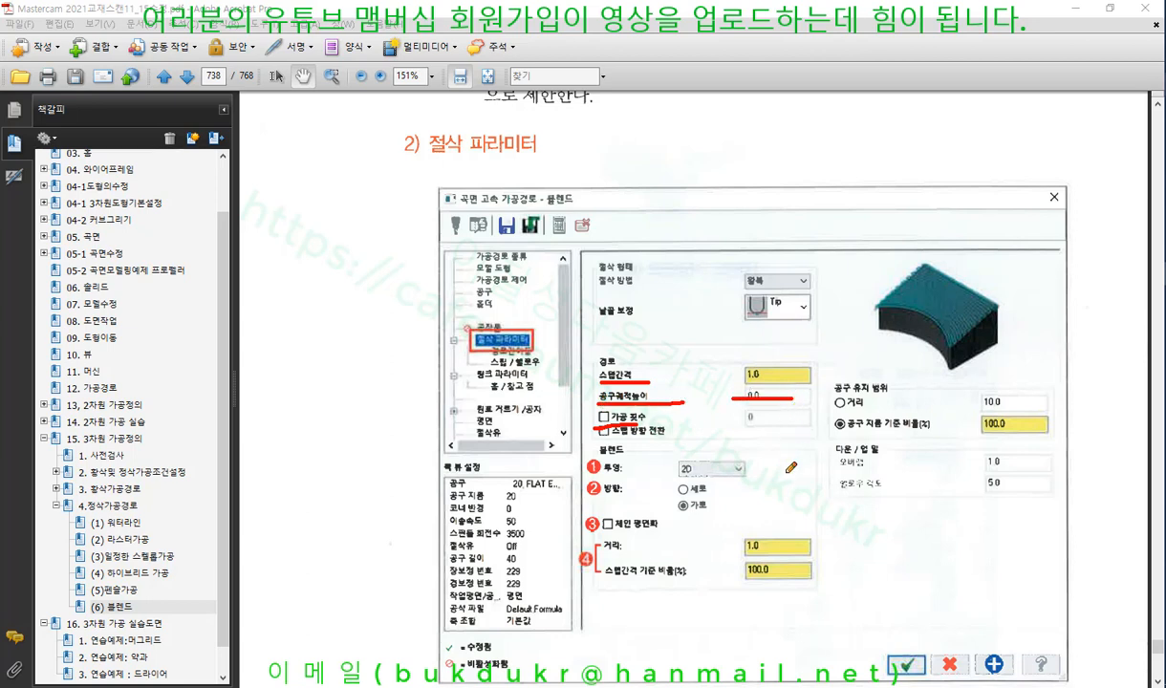
Underline 투영 with its 2D setting, 방향, 거리 and 스텝간격 기준 비율(%), circle the 공구 유지 범위 values, and close the pen overlay.
left_click_drag(587, 477, 744, 475)
left_click_drag(590, 493, 624, 493)
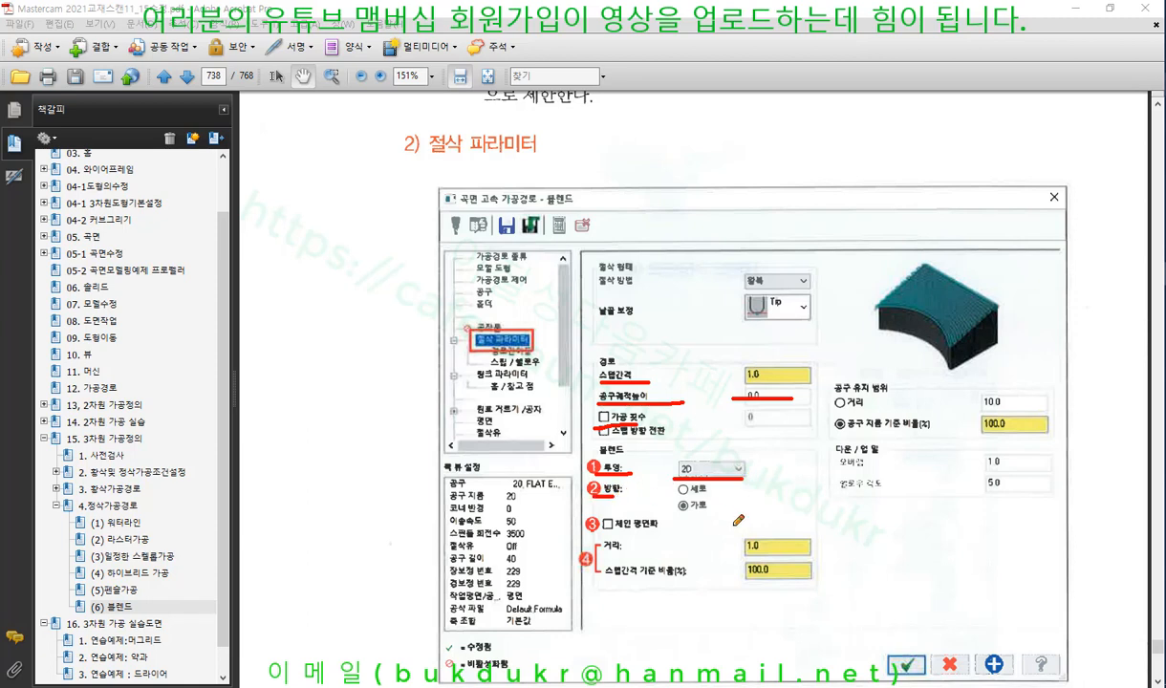
left_click_drag(595, 550, 822, 549)
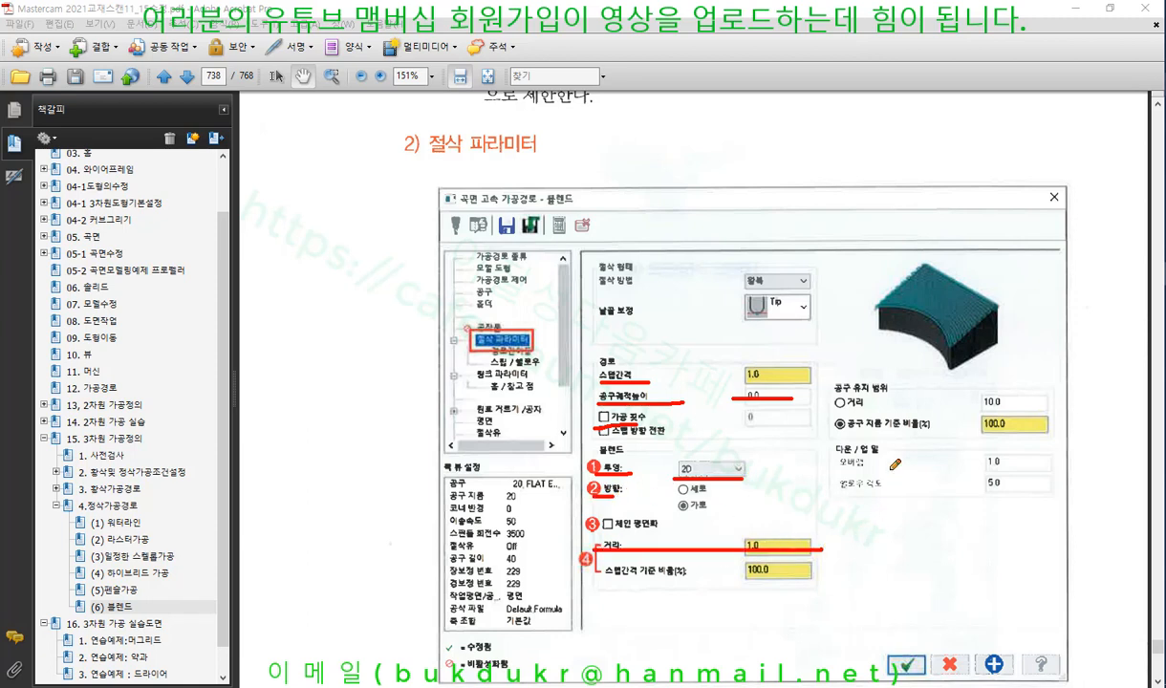
left_click_drag(585, 580, 814, 579)
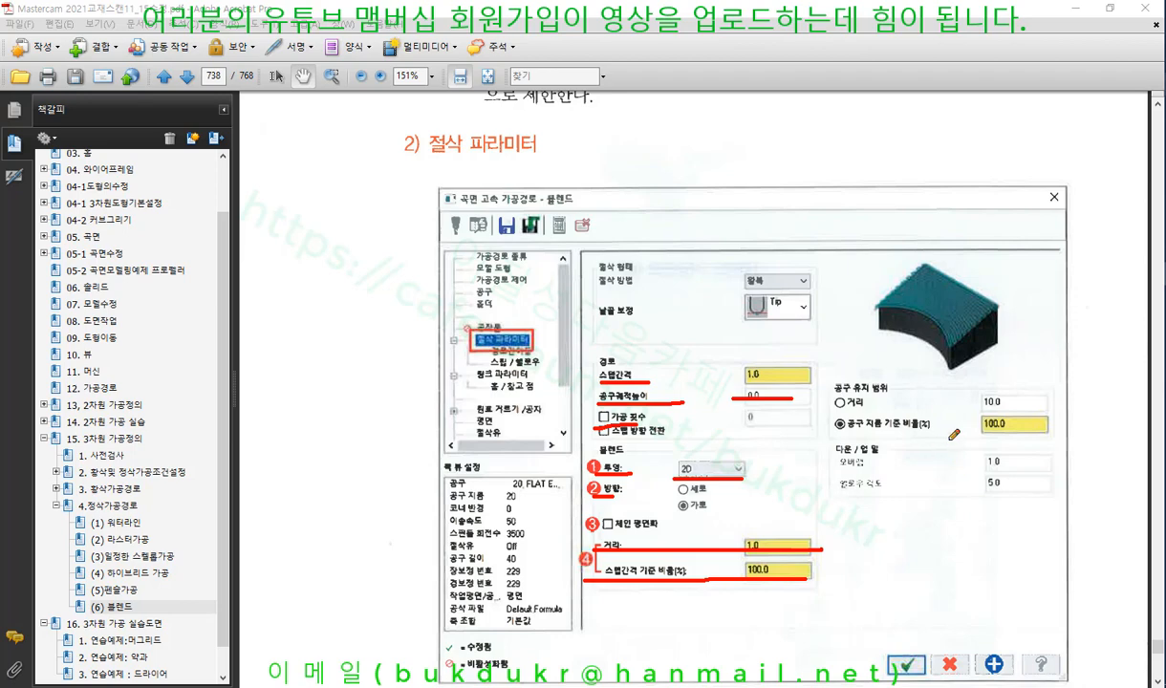
mouse_move(1012, 392)
left_mouse_down()
mouse_move(968, 409)
mouse_move(1022, 429)
left_mouse_up()
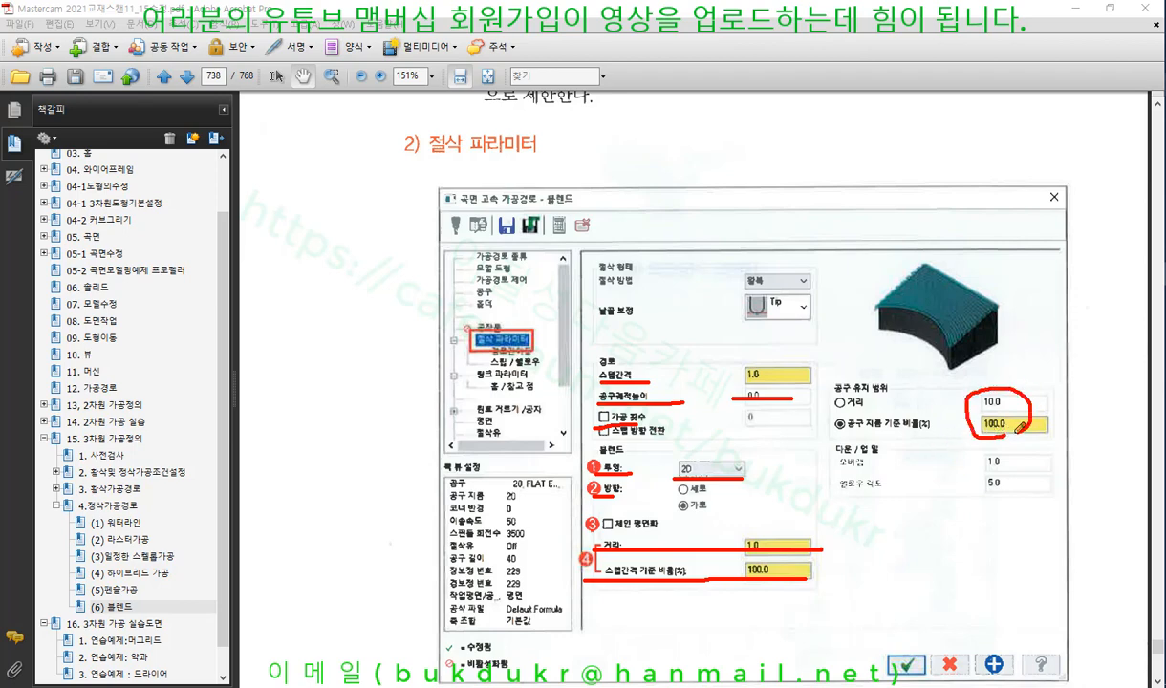
right_click(839, 394)
left_click(888, 558)
On the previous-version 2D blend figure, sketch arched passes at the inner corner and hatch the vertical edge beside it.
scroll(870, 431, "down", 15)
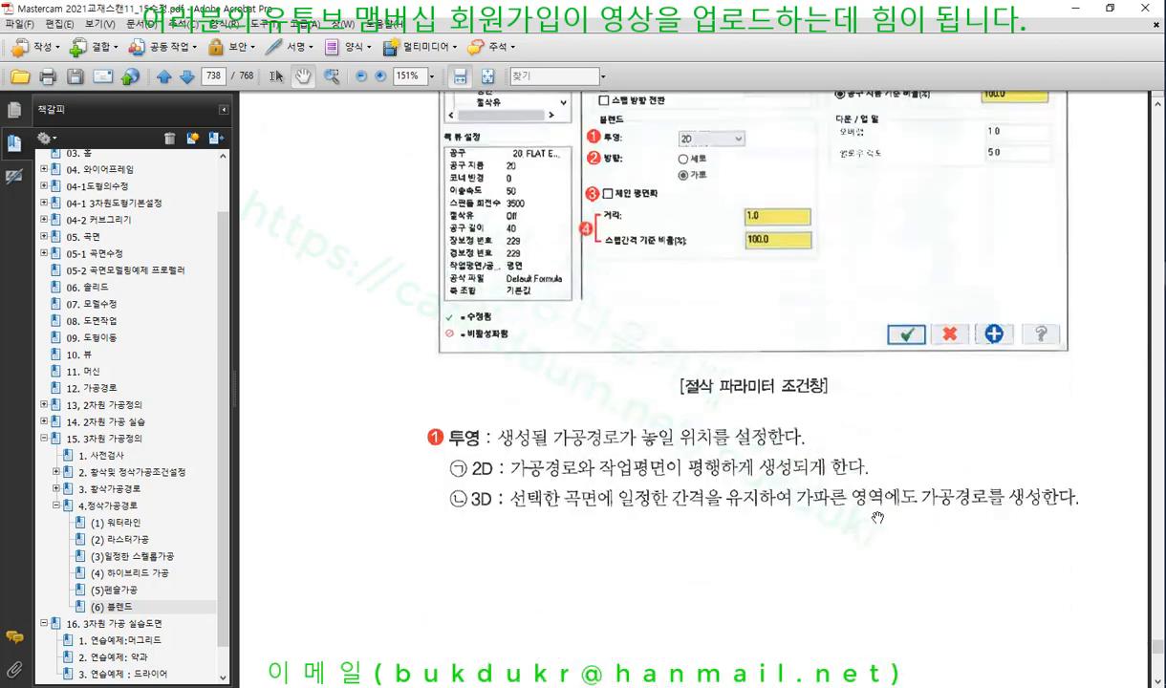
scroll(868, 397, "down", 1)
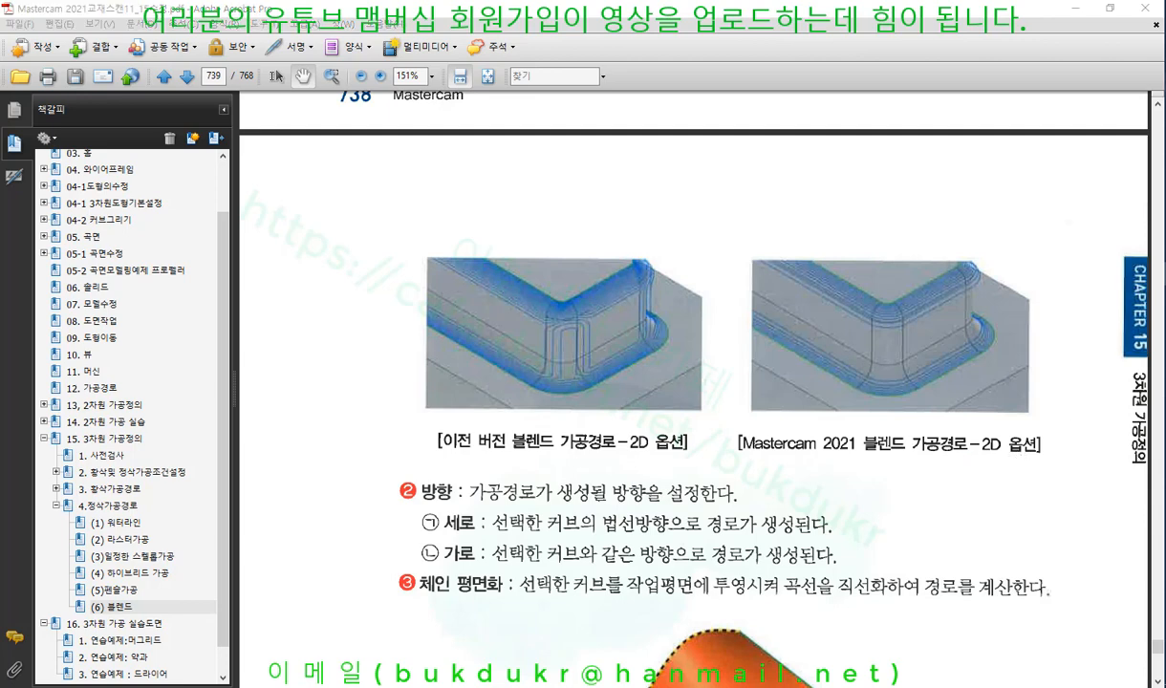
left_click_drag(543, 322, 617, 322)
mouse_move(542, 377)
left_mouse_down()
mouse_move(559, 332)
mouse_move(574, 374)
mouse_move(565, 316)
mouse_move(586, 369)
left_mouse_up()
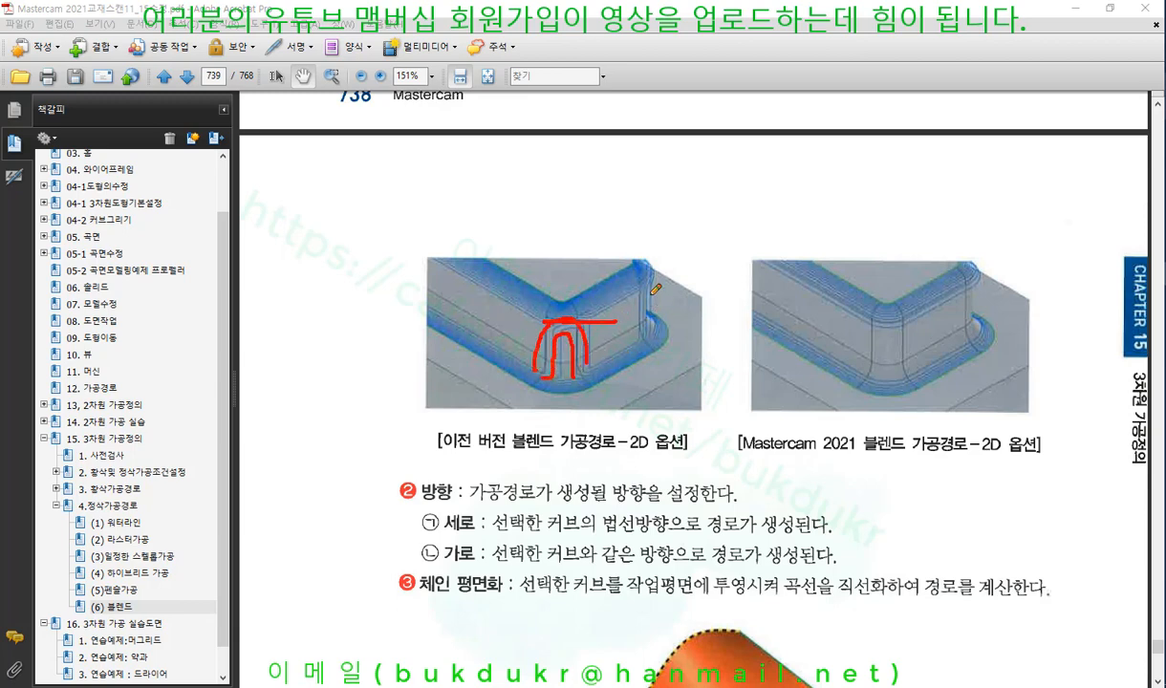
mouse_move(644, 298)
left_mouse_down()
mouse_move(644, 330)
mouse_move(646, 289)
mouse_move(649, 330)
mouse_move(654, 287)
left_mouse_up()
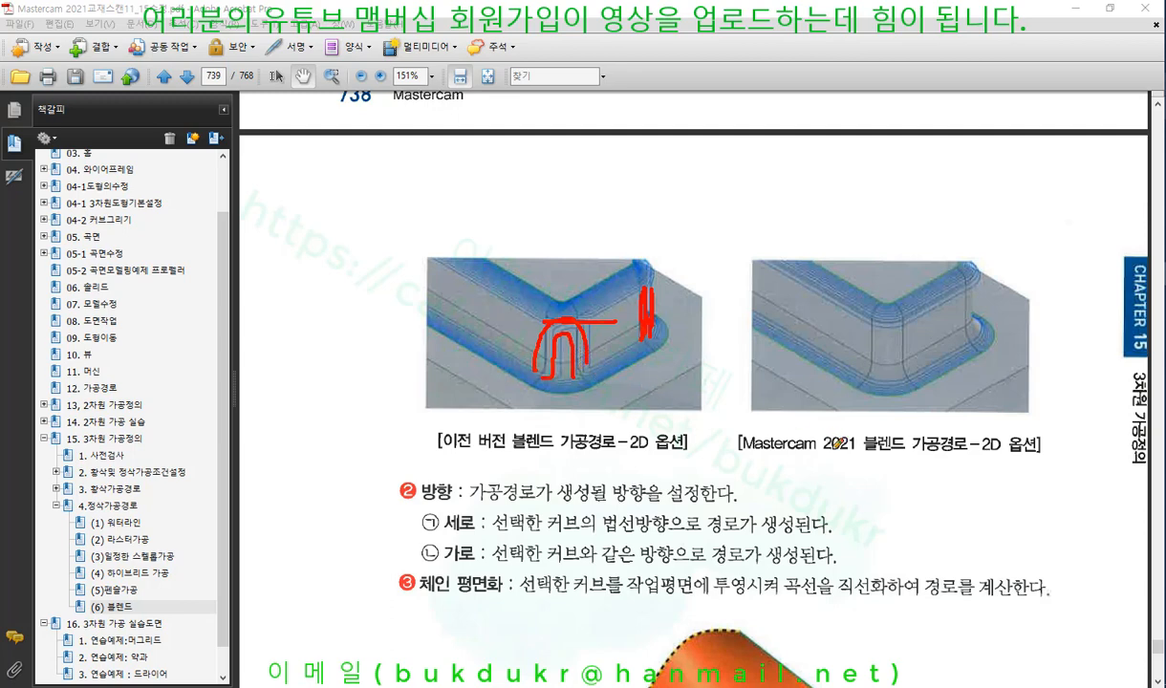
Circle two corner areas and add path strokes on the Mastercam 2021 figure, underline both figure captions and circle "2D 옵션".
left_click_drag(778, 455, 868, 454)
mouse_move(878, 293)
left_mouse_down()
mouse_move(859, 308)
mouse_move(900, 304)
left_mouse_up()
mouse_move(890, 362)
left_mouse_down()
mouse_move(878, 384)
mouse_move(909, 395)
mouse_move(904, 368)
left_mouse_up()
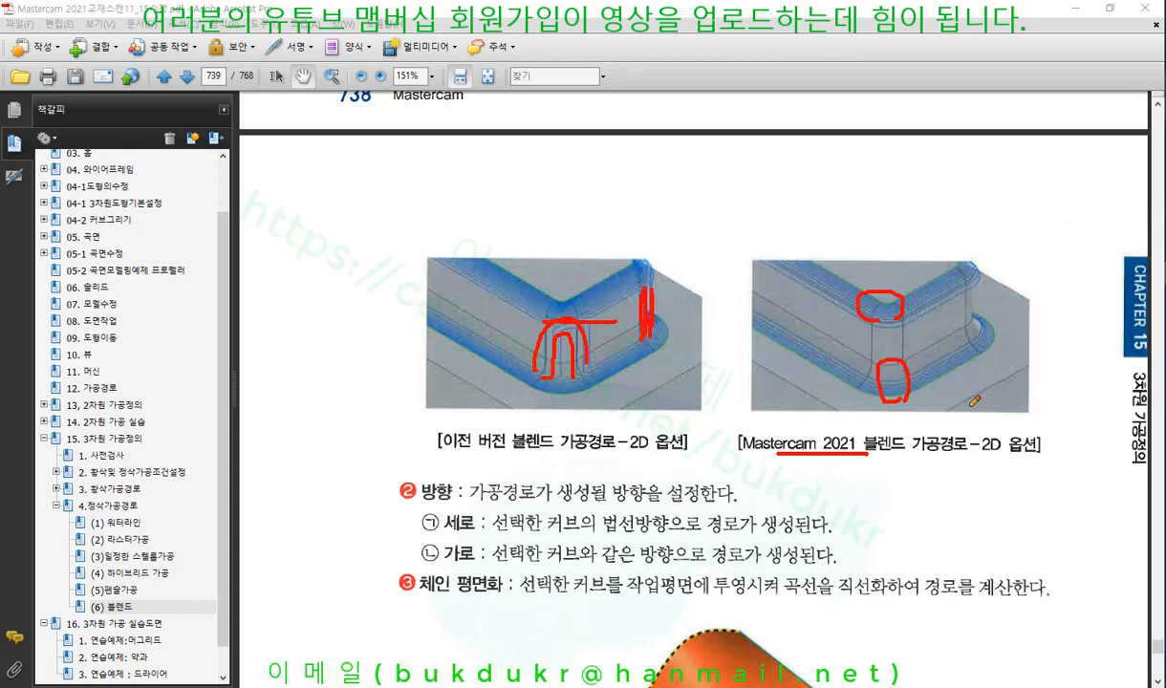
left_click_drag(860, 347, 855, 379)
left_click_drag(846, 370, 904, 358)
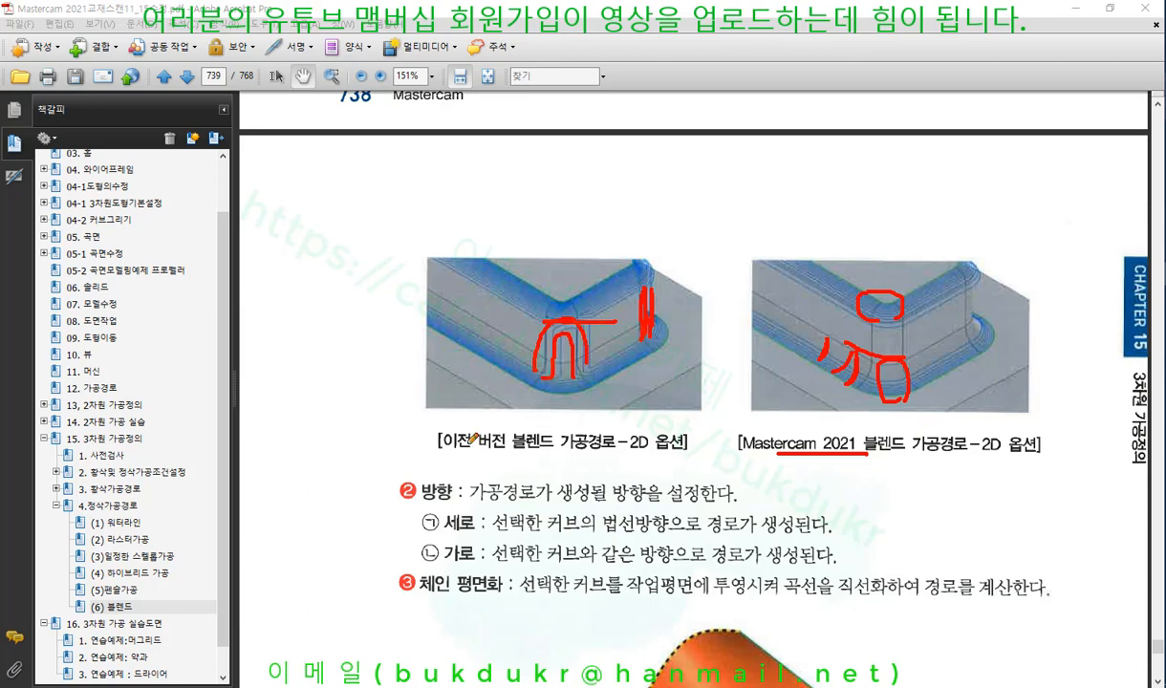
left_click_drag(465, 446, 653, 444)
left_click_drag(794, 452, 1022, 444)
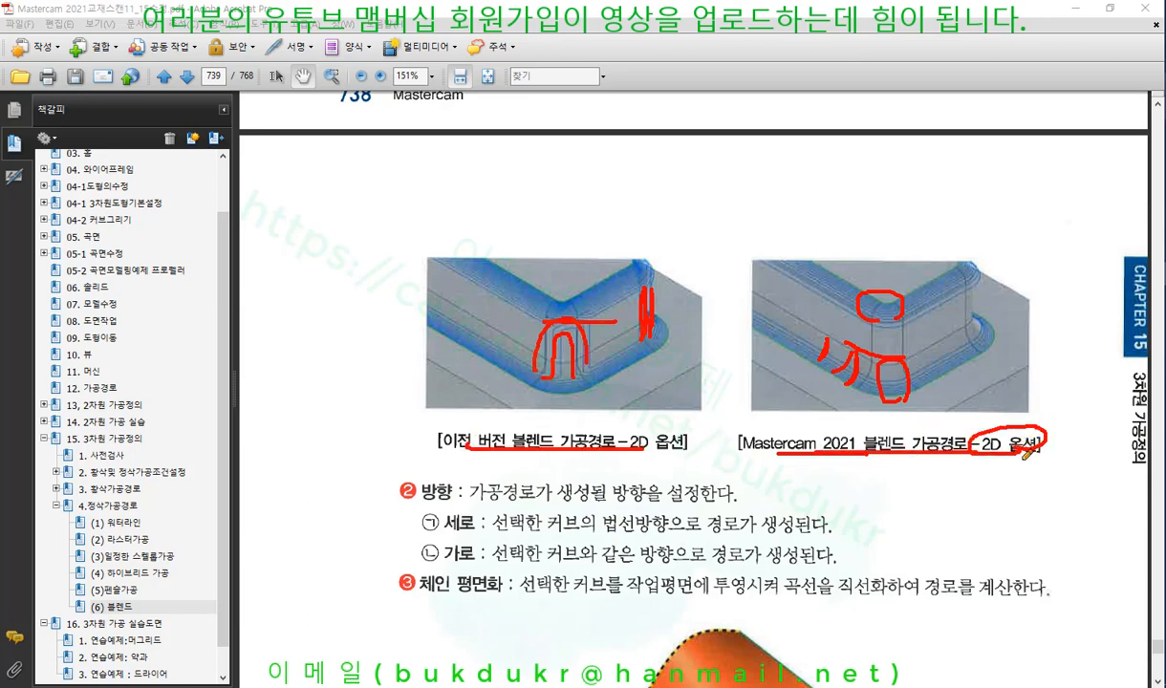
Underline 방향, 세로 and 가로, mark 세로 again, and sketch two guide curves with a direction arrow between them above the figures.
mouse_move(413, 503)
left_mouse_down()
mouse_move(473, 501)
mouse_move(498, 535)
left_mouse_up()
left_click_drag(443, 564, 524, 563)
left_click_drag(326, 191, 754, 135)
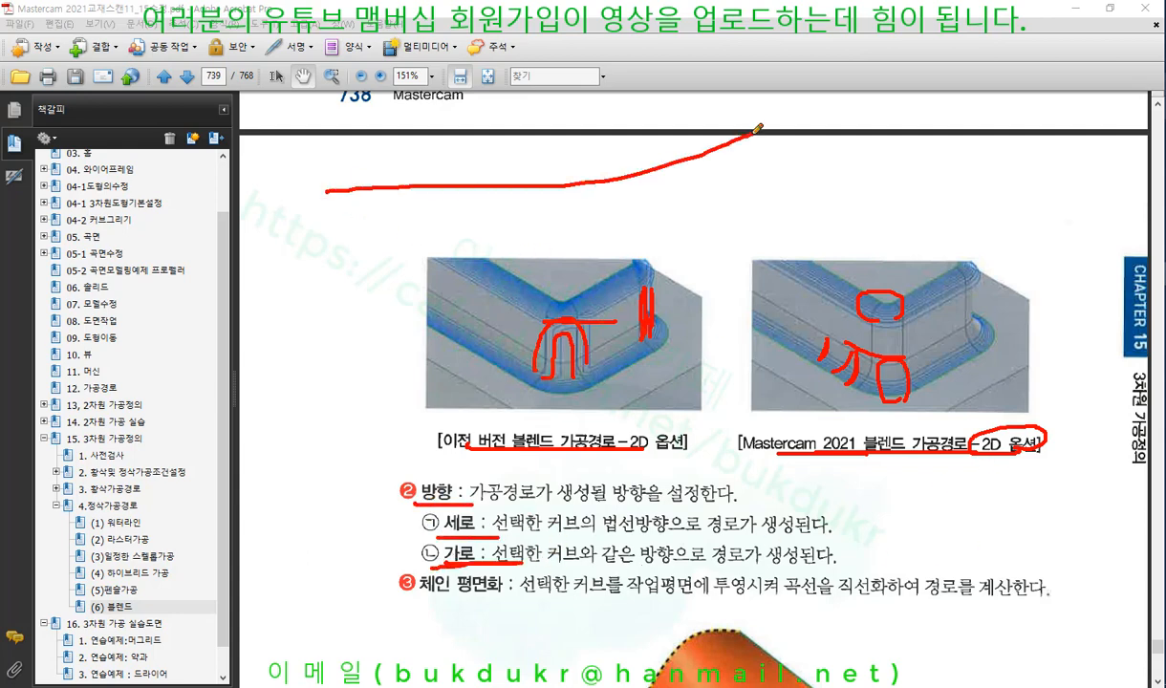
left_click_drag(381, 280, 858, 246)
mouse_move(303, 219)
left_mouse_down()
mouse_move(619, 202)
mouse_move(587, 222)
left_mouse_up()
mouse_move(469, 531)
left_mouse_down()
mouse_move(439, 507)
mouse_move(450, 521)
left_mouse_up()
Draw a series of crosswise pass lines connecting the two sketched guide curves along their length.
mouse_move(498, 191)
left_mouse_down()
mouse_move(505, 255)
mouse_move(497, 191)
mouse_move(510, 263)
mouse_move(519, 220)
mouse_move(522, 258)
mouse_move(517, 191)
mouse_move(531, 258)
left_mouse_up()
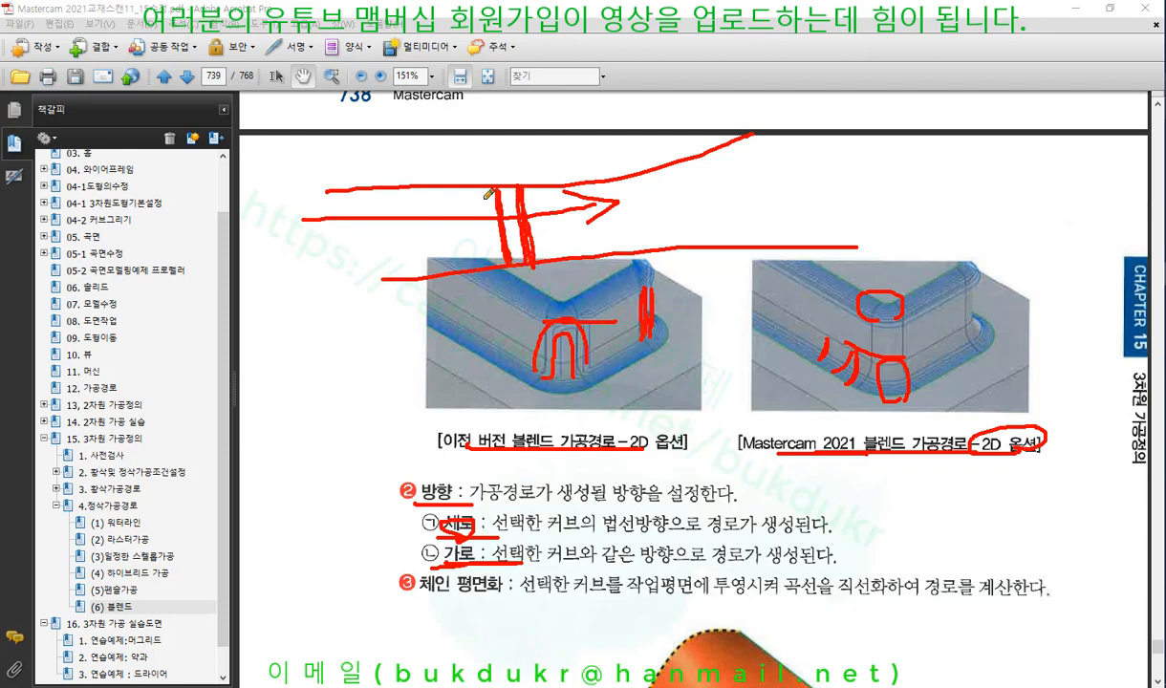
left_click_drag(489, 194, 504, 265)
mouse_move(526, 181)
left_mouse_down()
mouse_move(535, 250)
mouse_move(564, 247)
left_mouse_up()
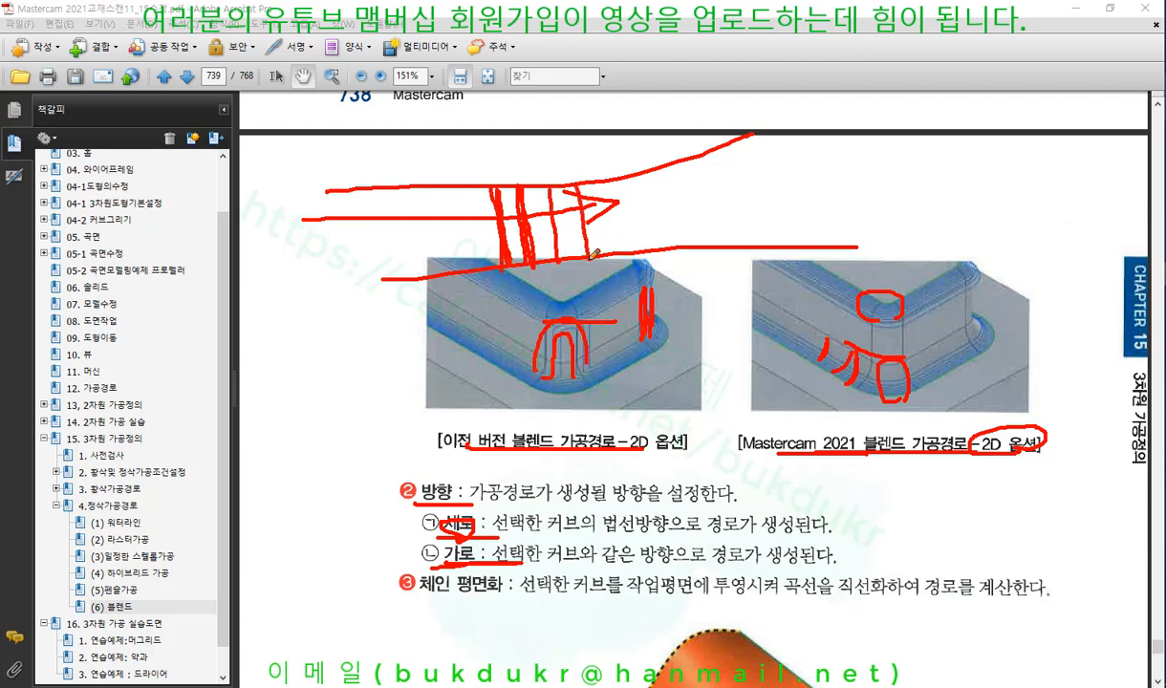
mouse_move(583, 170)
left_mouse_down()
mouse_move(602, 239)
mouse_move(639, 238)
left_mouse_up()
left_click_drag(647, 174, 667, 247)
mouse_move(685, 151)
left_mouse_down()
mouse_move(704, 247)
mouse_move(741, 268)
left_mouse_up()
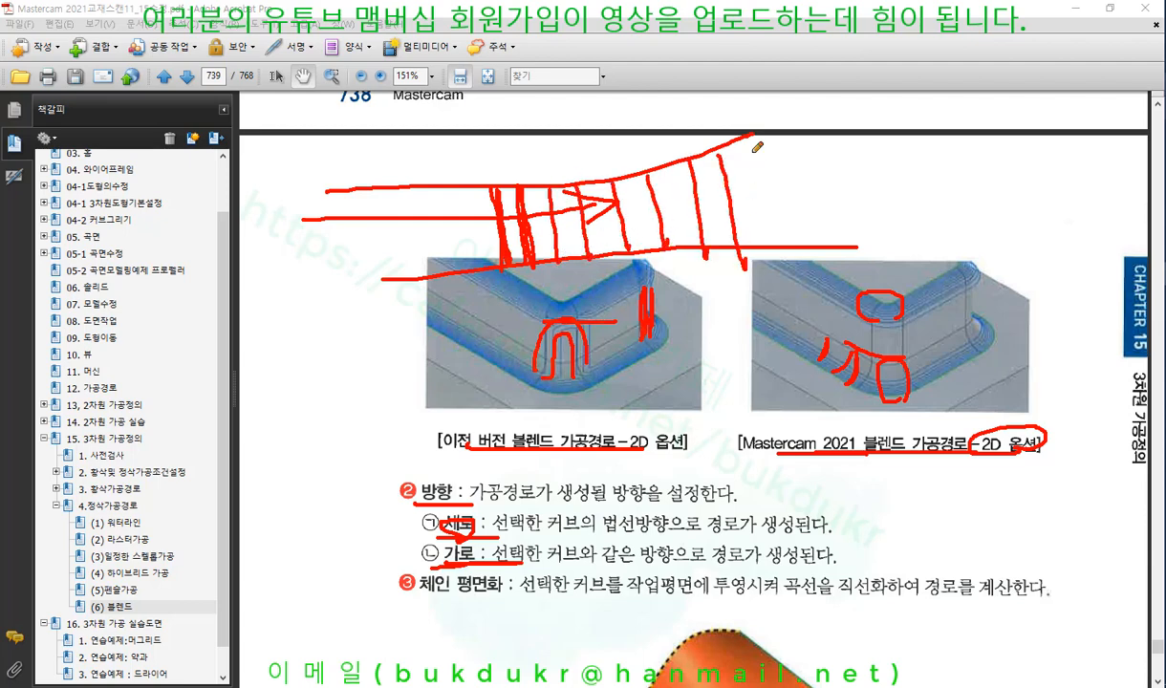
left_click_drag(756, 142, 784, 237)
mouse_move(457, 176)
left_mouse_down()
mouse_move(449, 256)
mouse_move(433, 258)
left_mouse_up()
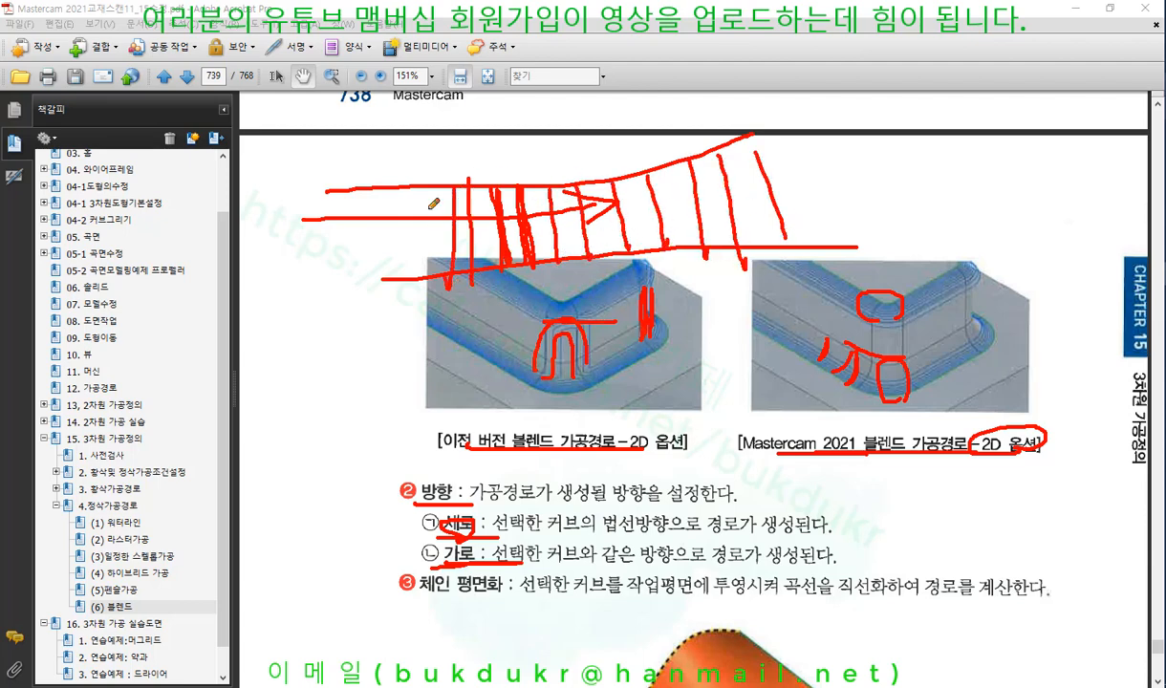
mouse_move(402, 180)
left_mouse_down()
mouse_move(395, 279)
mouse_move(359, 291)
left_mouse_up()
Underline the full 세로 description and the 체인 평면화 heading, and close the pen overlay.
left_click_drag(444, 536, 837, 536)
left_click_drag(403, 604, 536, 604)
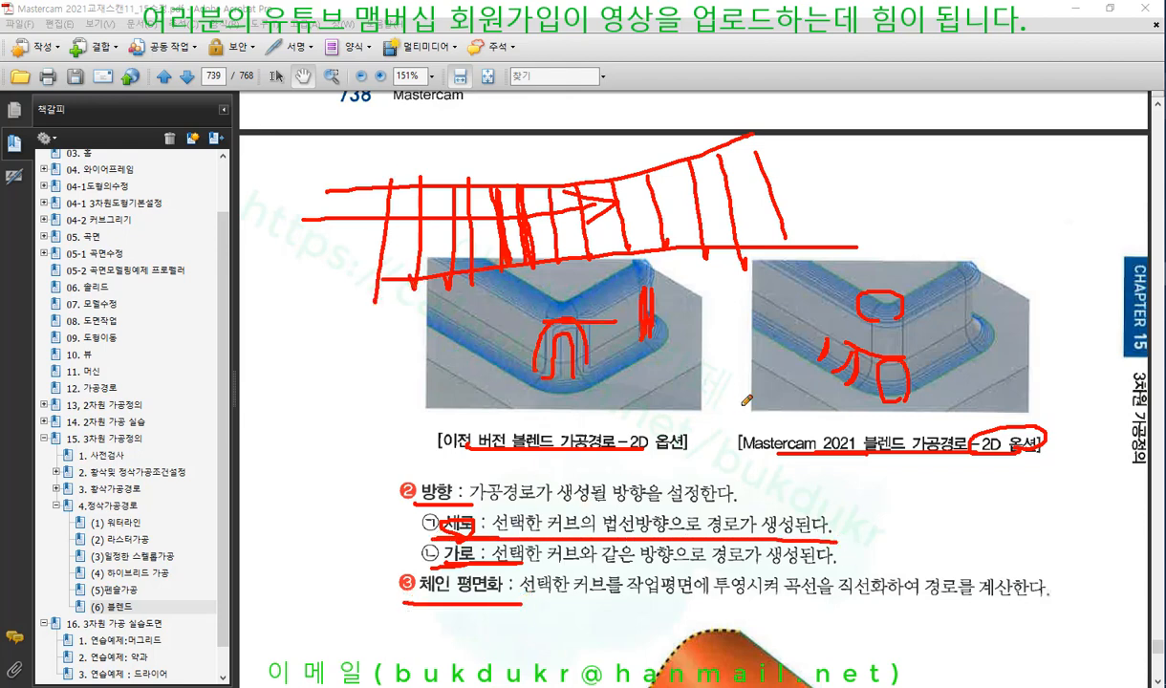
right_click(745, 409)
left_click(776, 569)
Underline "평면으로 본 체인" in the before/after caption and draw three pass lines on the figure before 체인 평면화.
scroll(557, 275, "down", 5)
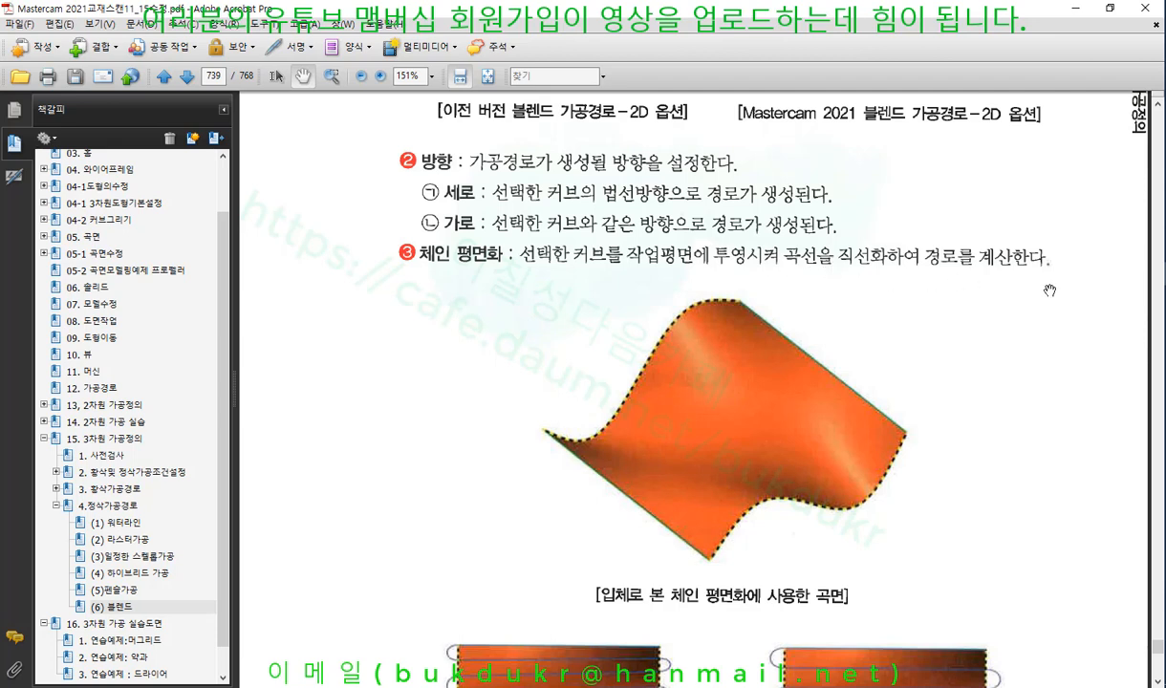
scroll(1050, 297, "down", 5)
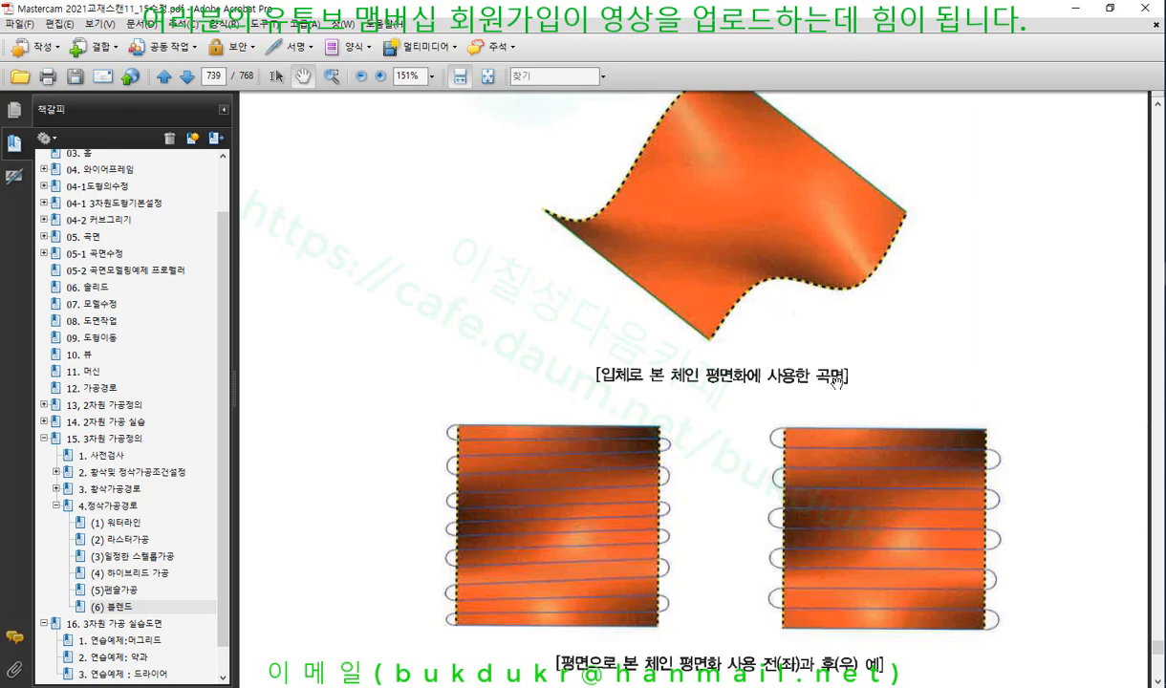
scroll(800, 367, "down", 1)
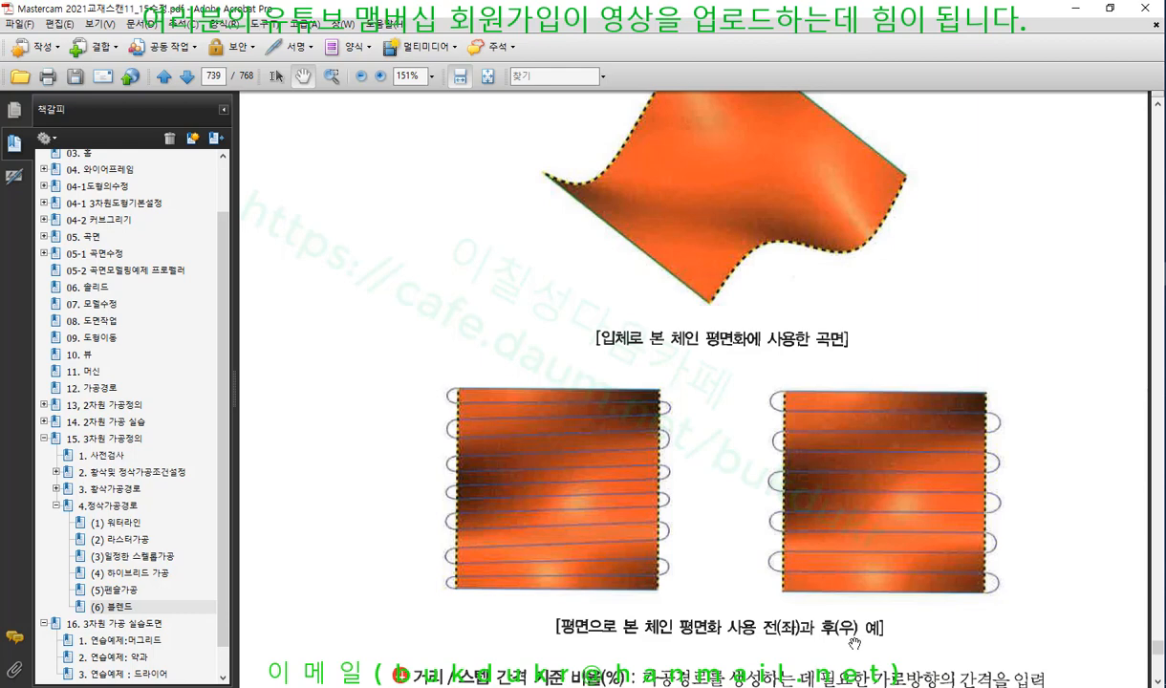
left_click(1147, 3)
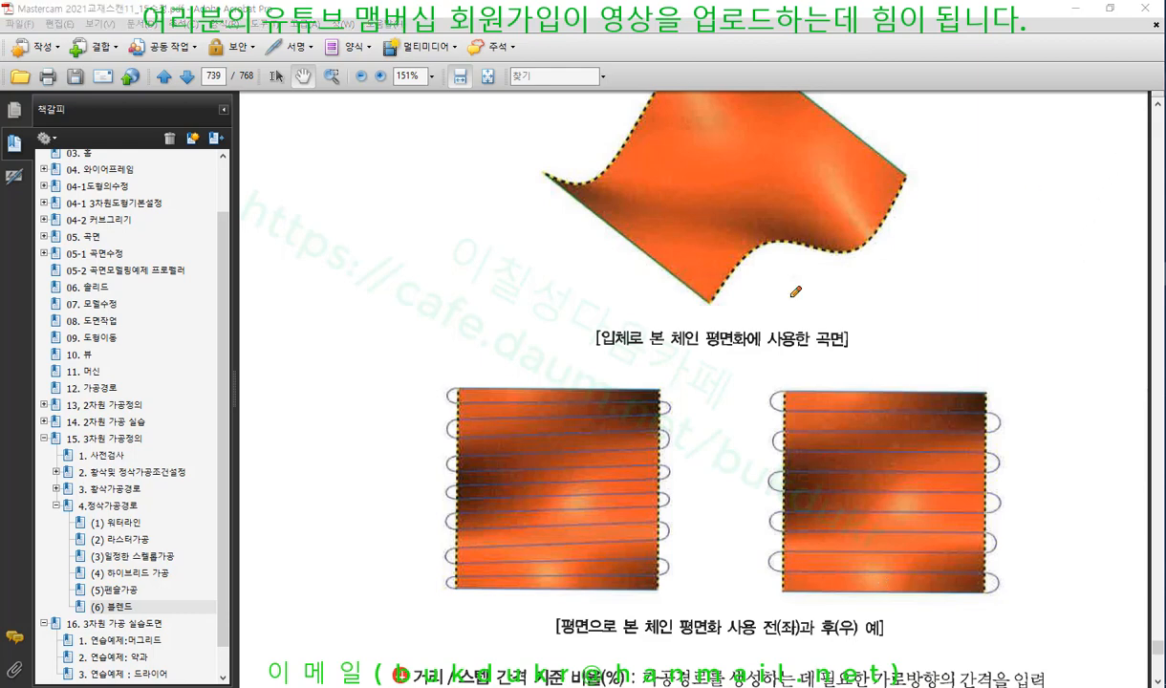
left_click_drag(556, 643, 681, 643)
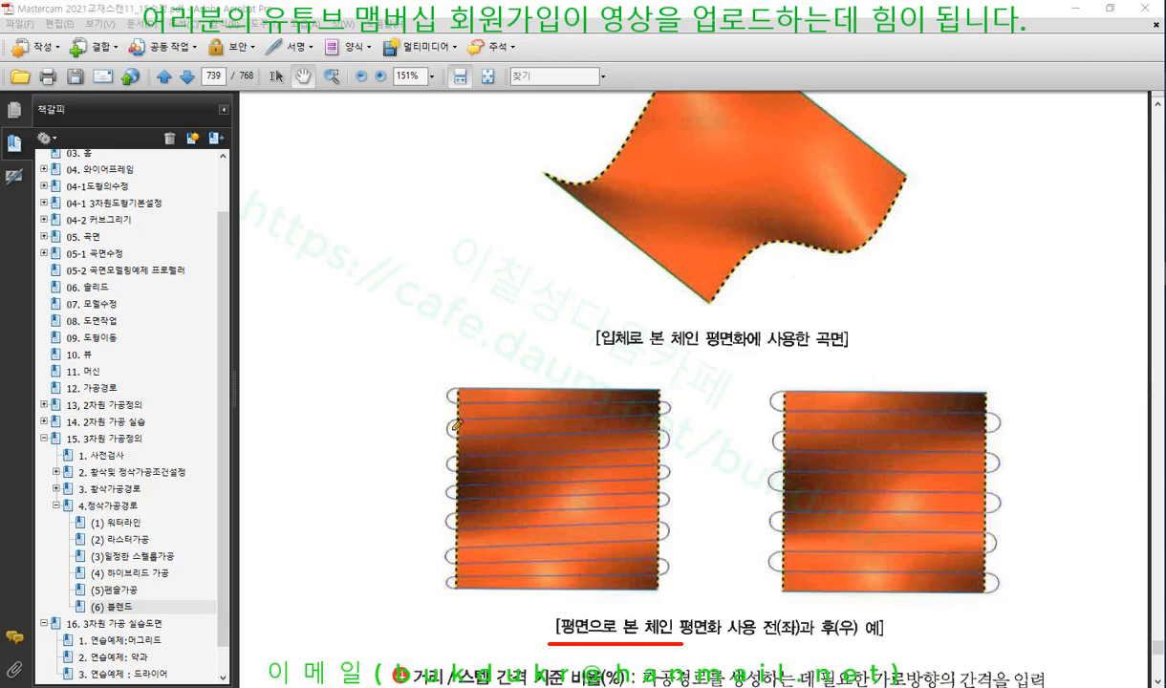
left_click_drag(447, 428, 606, 439)
left_click_drag(503, 465, 607, 465)
left_click_drag(464, 499, 607, 504)
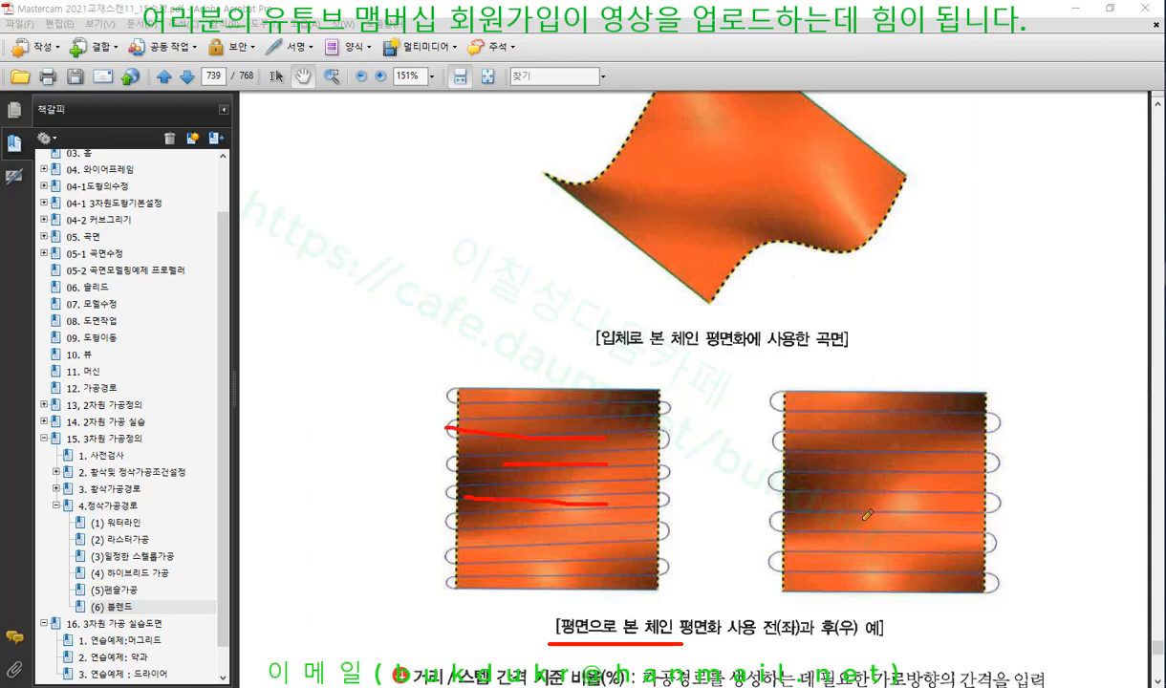
On the figure after 체인 평면화, circle the middle of the passes, trace both side chains and draw four straight passes across.
mouse_move(896, 619)
left_mouse_down()
mouse_move(855, 526)
mouse_move(865, 373)
mouse_move(899, 631)
left_mouse_up()
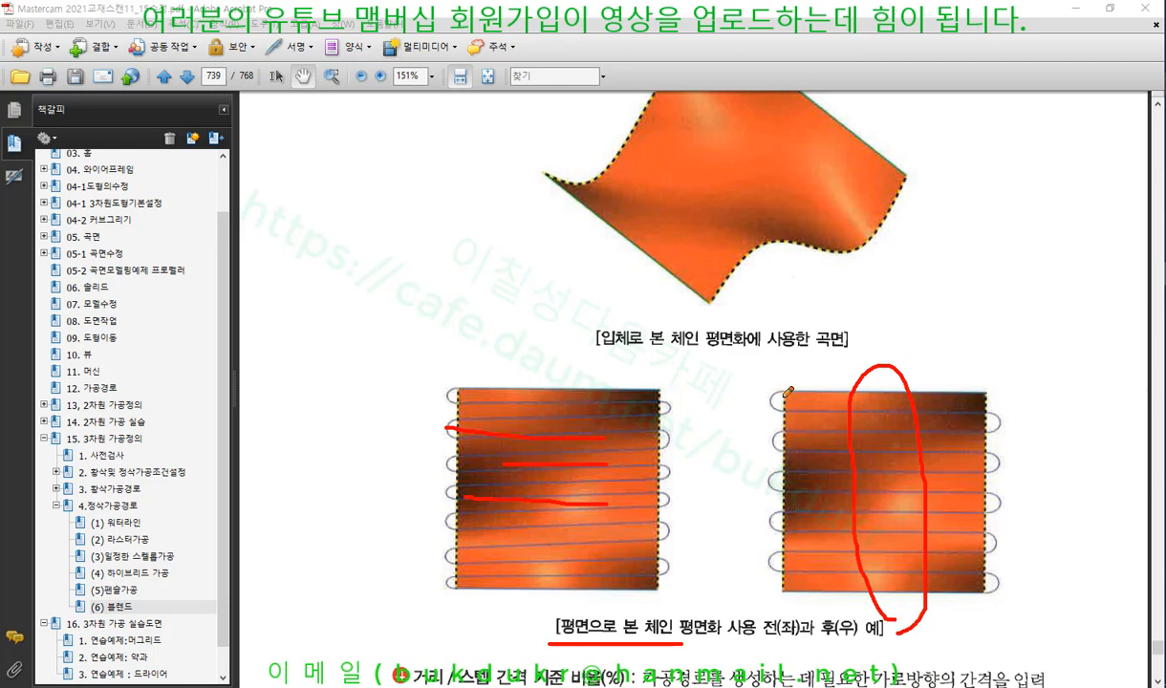
left_click_drag(784, 394, 782, 593)
left_click_drag(989, 389, 980, 610)
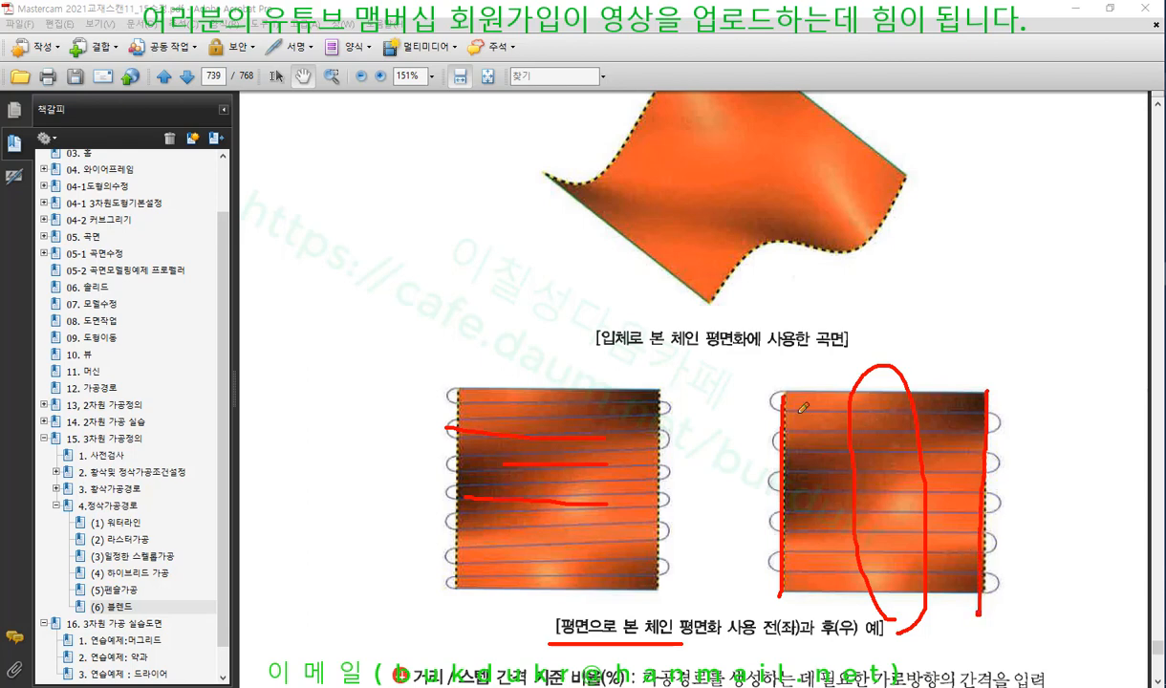
left_click_drag(784, 411, 976, 411)
left_click_drag(786, 433, 981, 433)
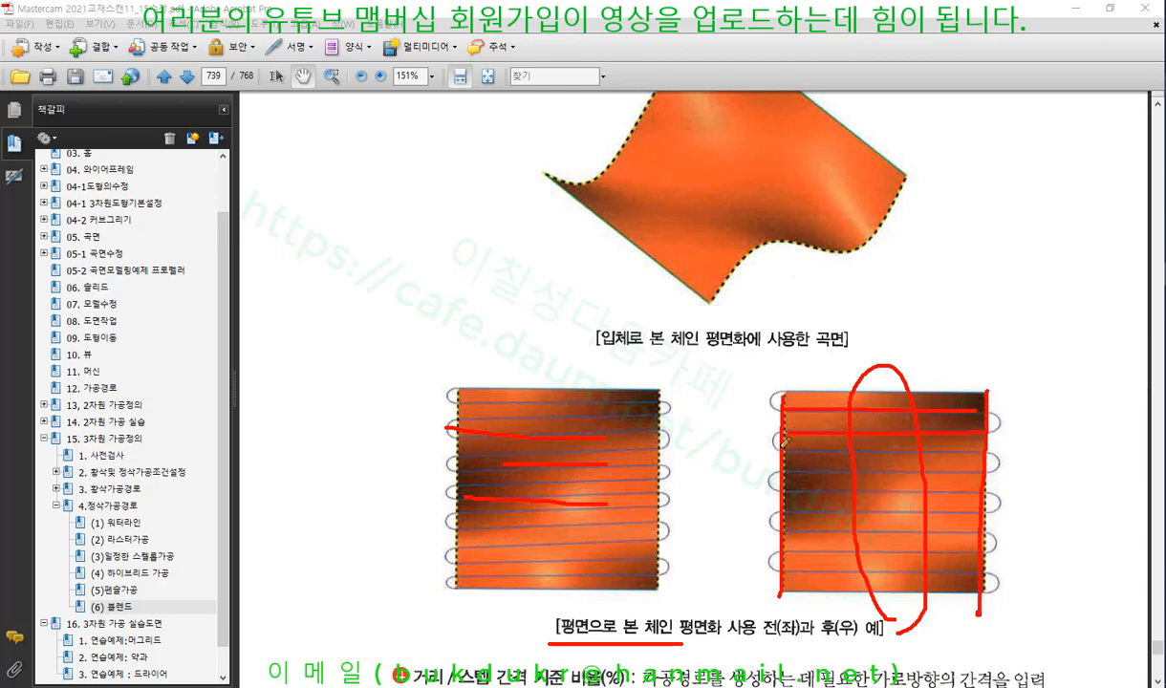
left_click_drag(784, 443, 995, 442)
left_click_drag(777, 467, 980, 466)
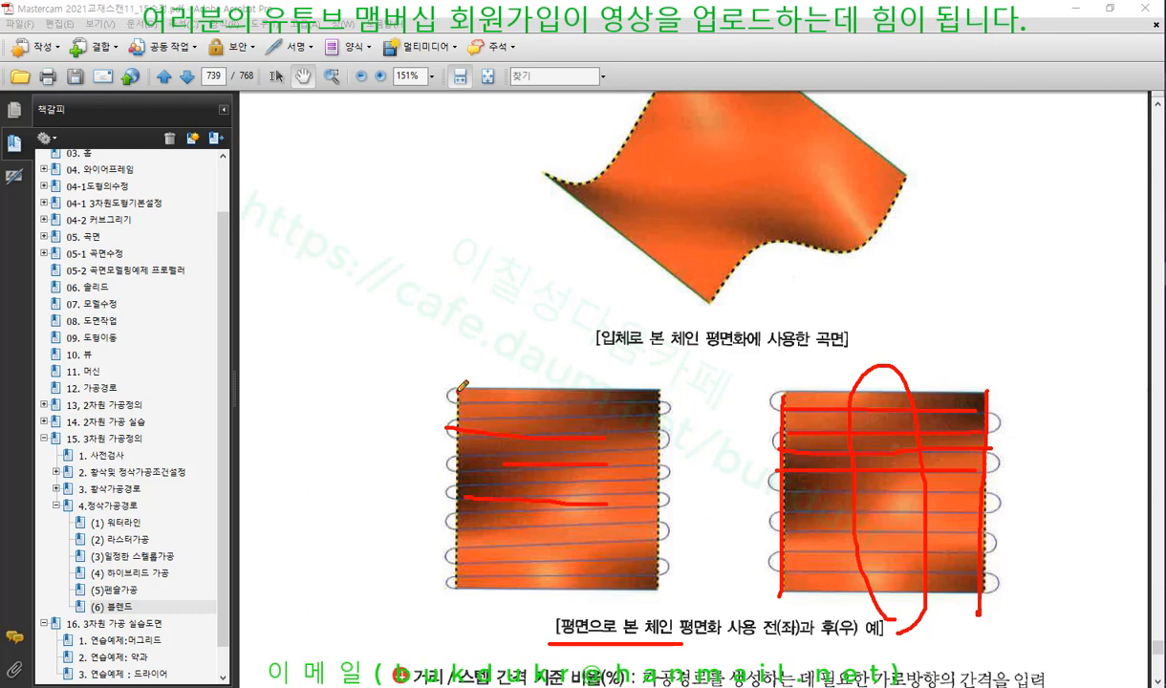
Mark the 3D surface with an arrow and slanted passes, circle its caption and a spot on the before figure, and close the pen overlay.
mouse_move(509, 313)
left_mouse_down()
mouse_move(605, 231)
mouse_move(594, 261)
left_mouse_up()
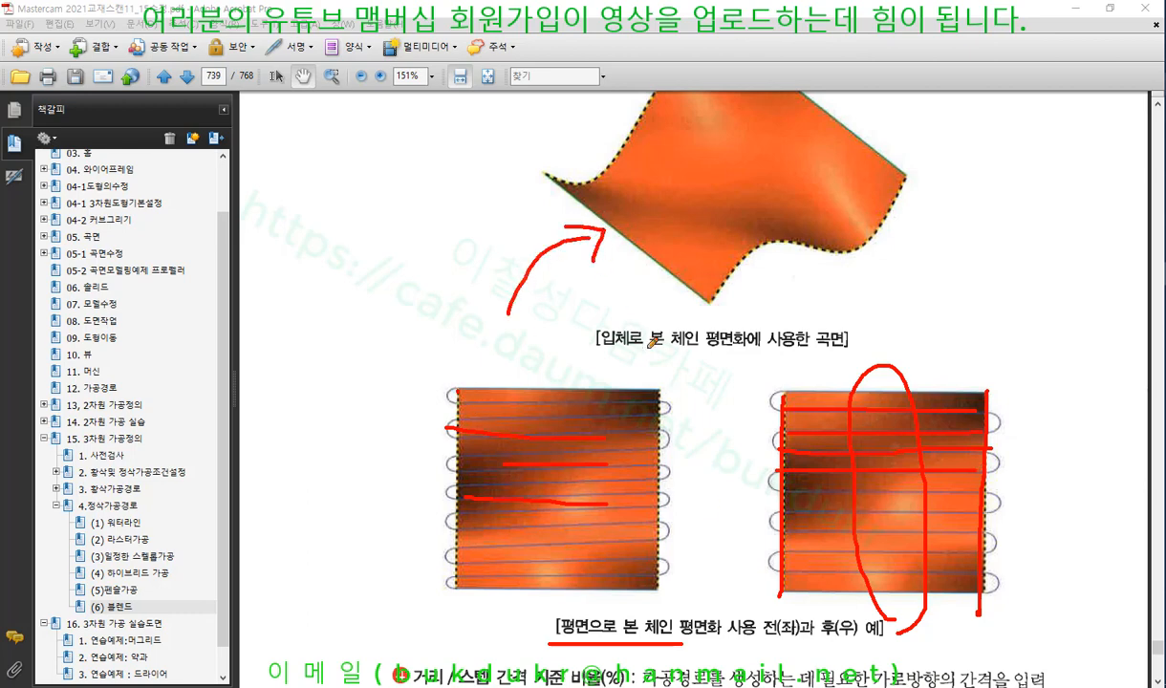
mouse_move(604, 352)
left_mouse_down()
mouse_move(636, 325)
mouse_move(870, 343)
mouse_move(612, 356)
mouse_move(593, 346)
left_mouse_up()
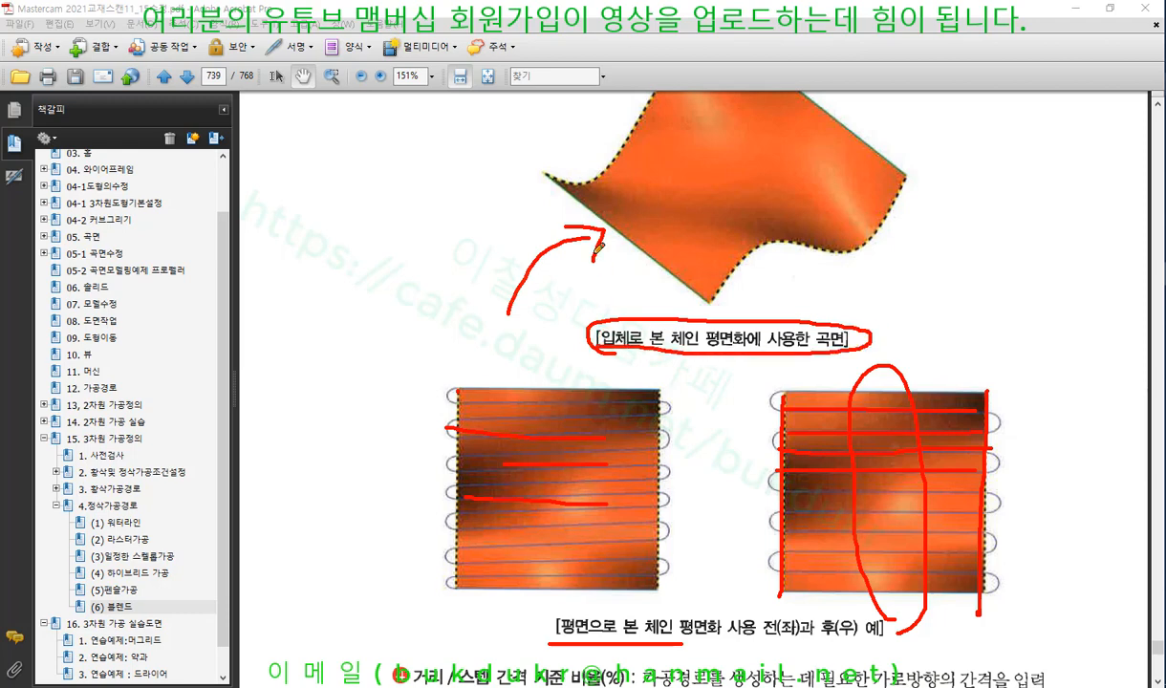
mouse_move(571, 181)
left_mouse_down()
mouse_move(719, 279)
mouse_move(681, 246)
mouse_move(712, 260)
left_mouse_up()
left_click_drag(634, 155, 731, 270)
left_click_drag(644, 128, 725, 279)
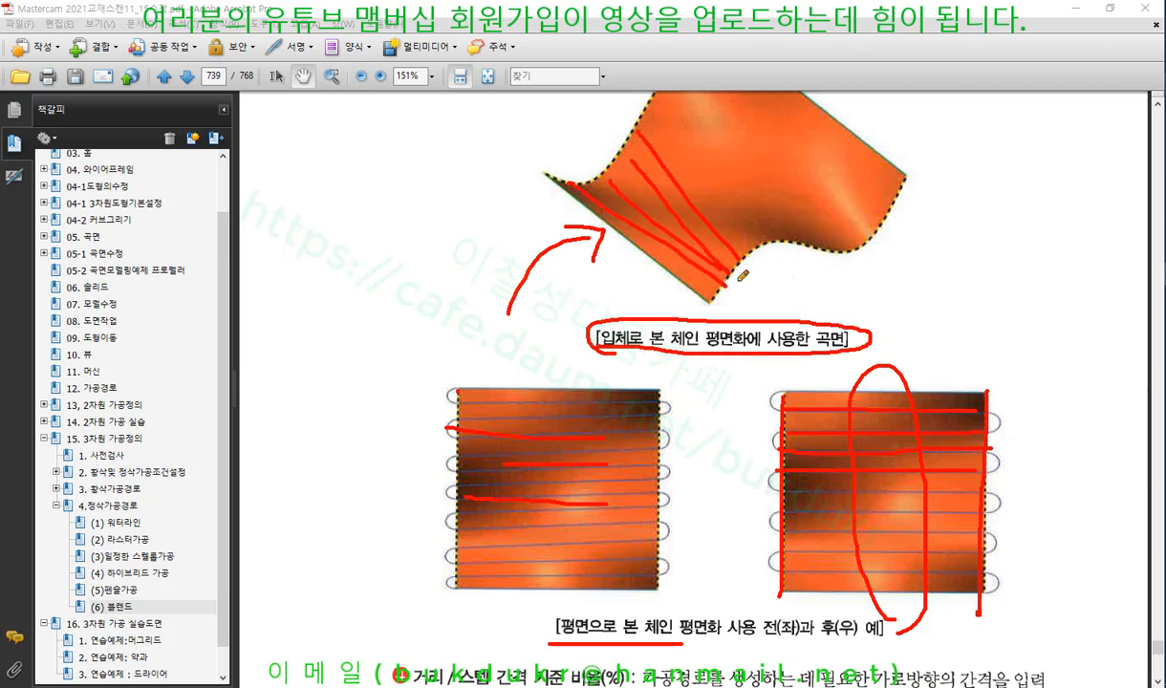
mouse_move(560, 543)
left_mouse_down()
mouse_move(543, 564)
mouse_move(572, 566)
mouse_move(560, 551)
left_mouse_up()
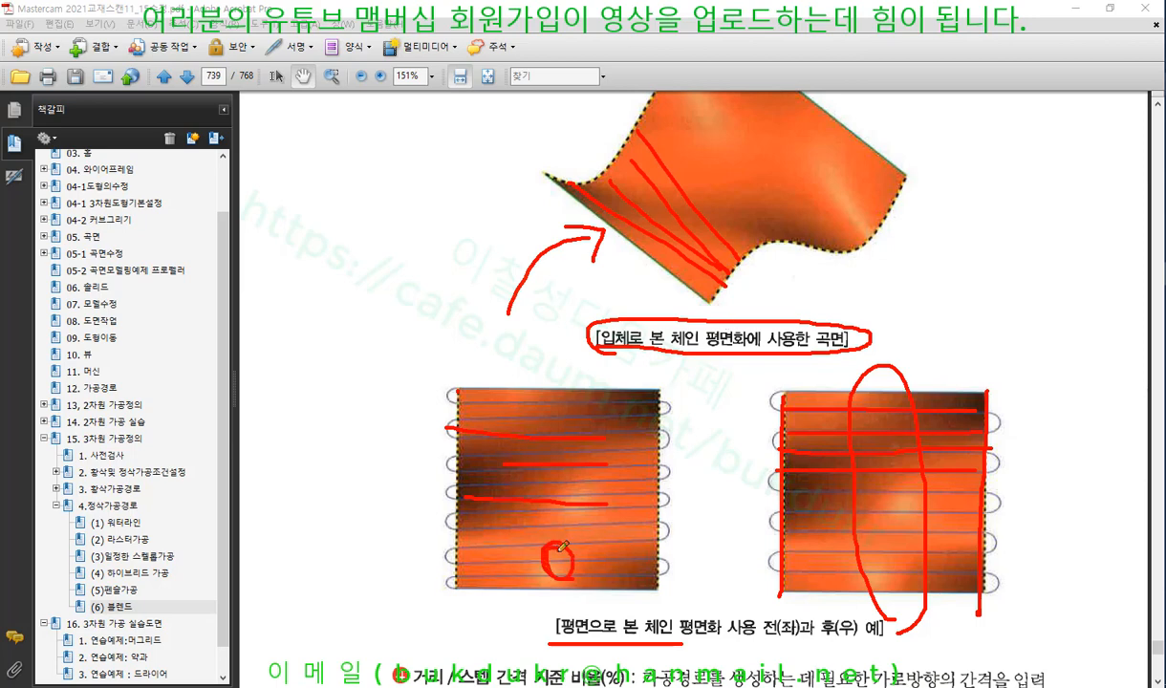
right_click(999, 282)
left_click(1063, 444)
Review the 거리 / 스텝 간격 기준 비율(%) description and the start of the 등고선 section, and return to the 체인 평면화 surface figure.
scroll(1041, 343, "down", 2)
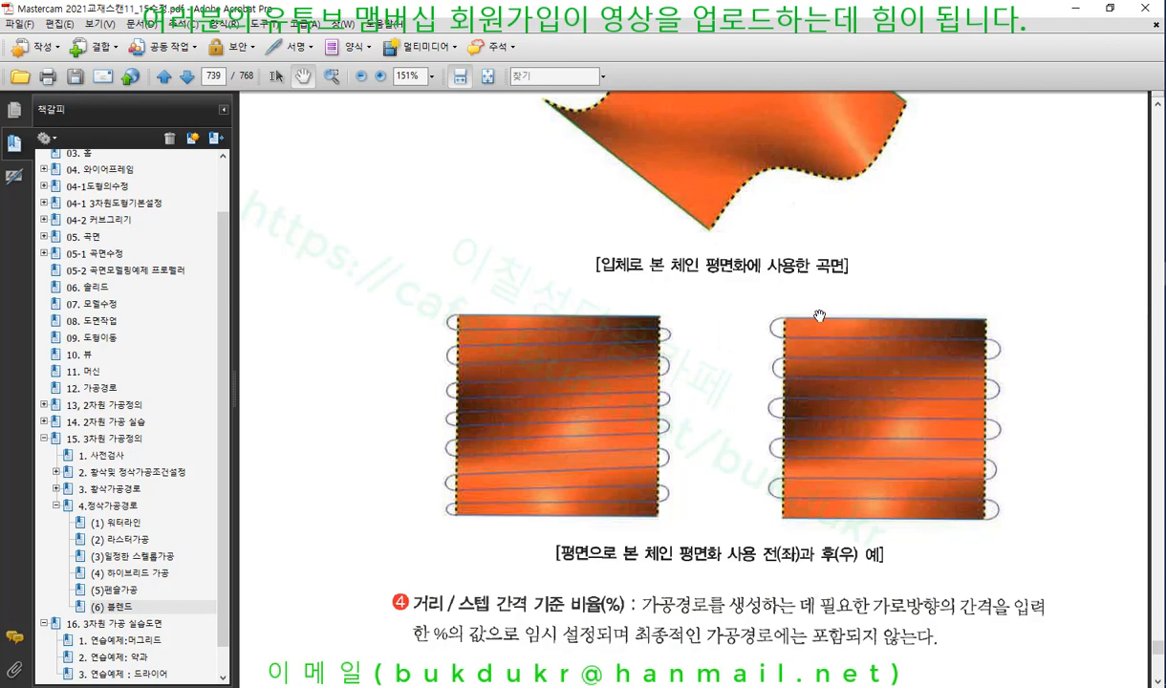
scroll(777, 299, "down", 3)
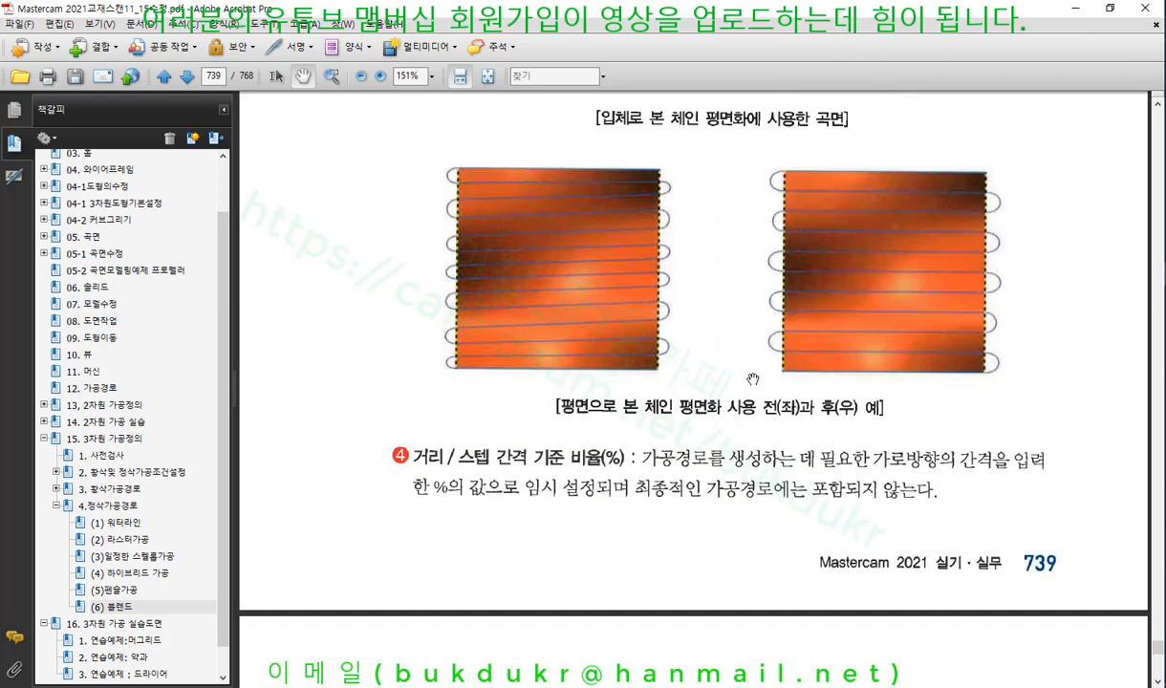
scroll(738, 371, "down", 5)
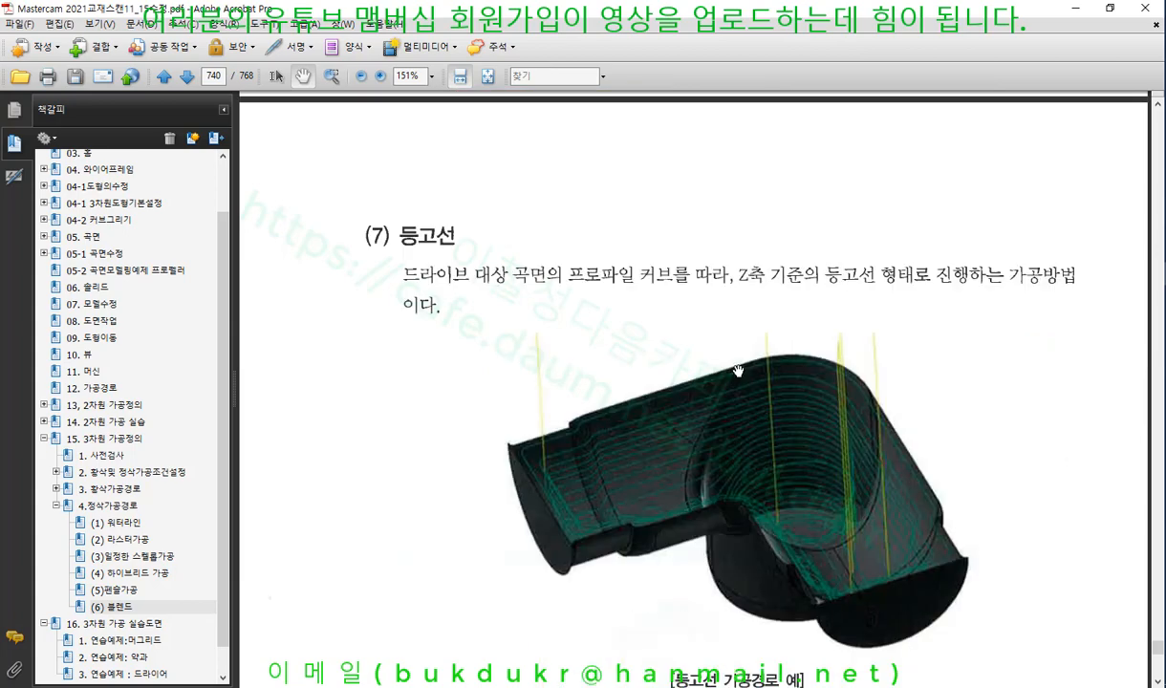
scroll(741, 369, "up", 20)
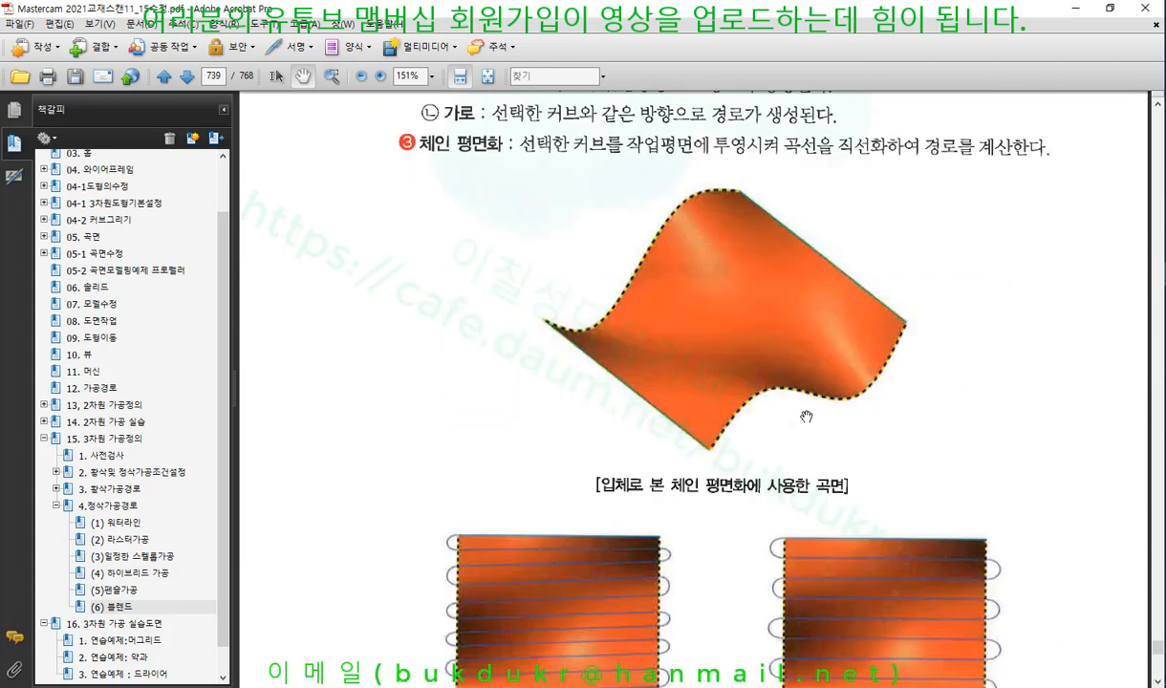
Return to the start of the (6) 블렌드 section showing the example toolpath figure.
scroll(807, 415, "up", 20)
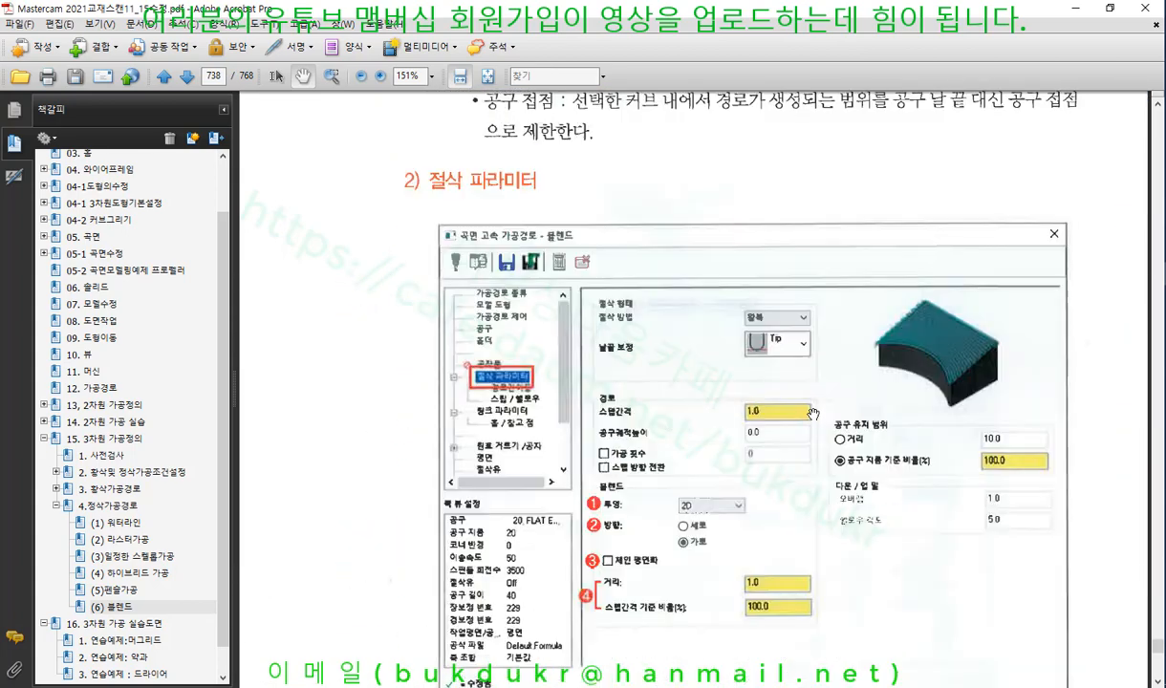
scroll(813, 423, "up", 15)
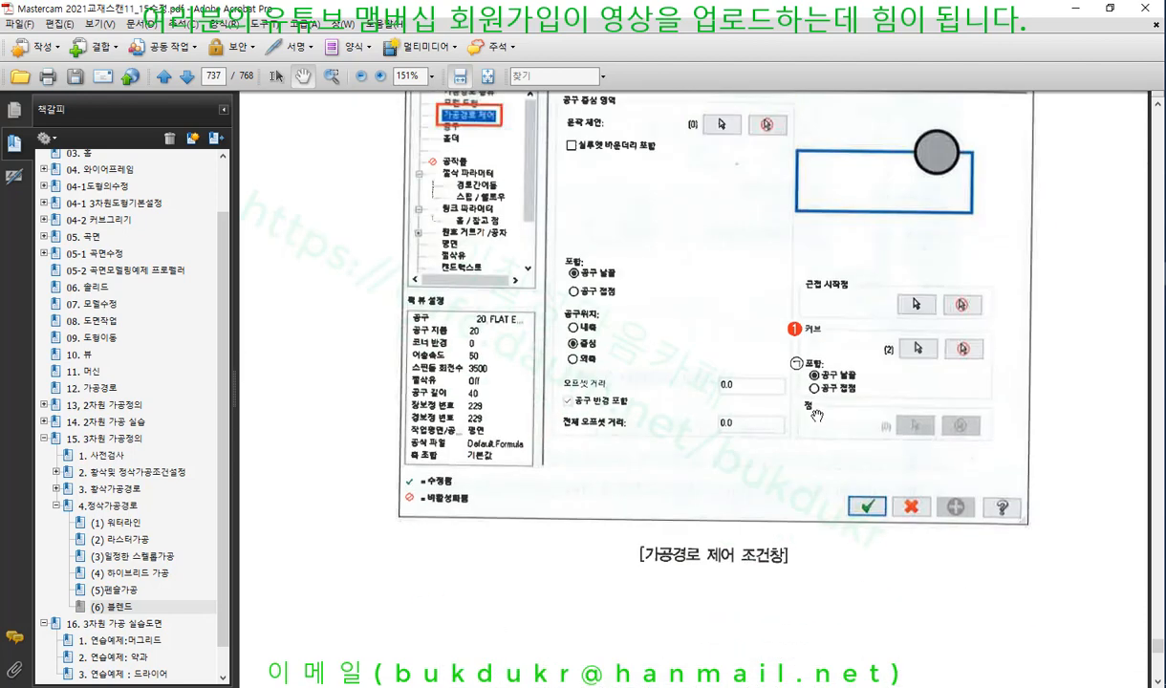
scroll(816, 417, "up", 5)
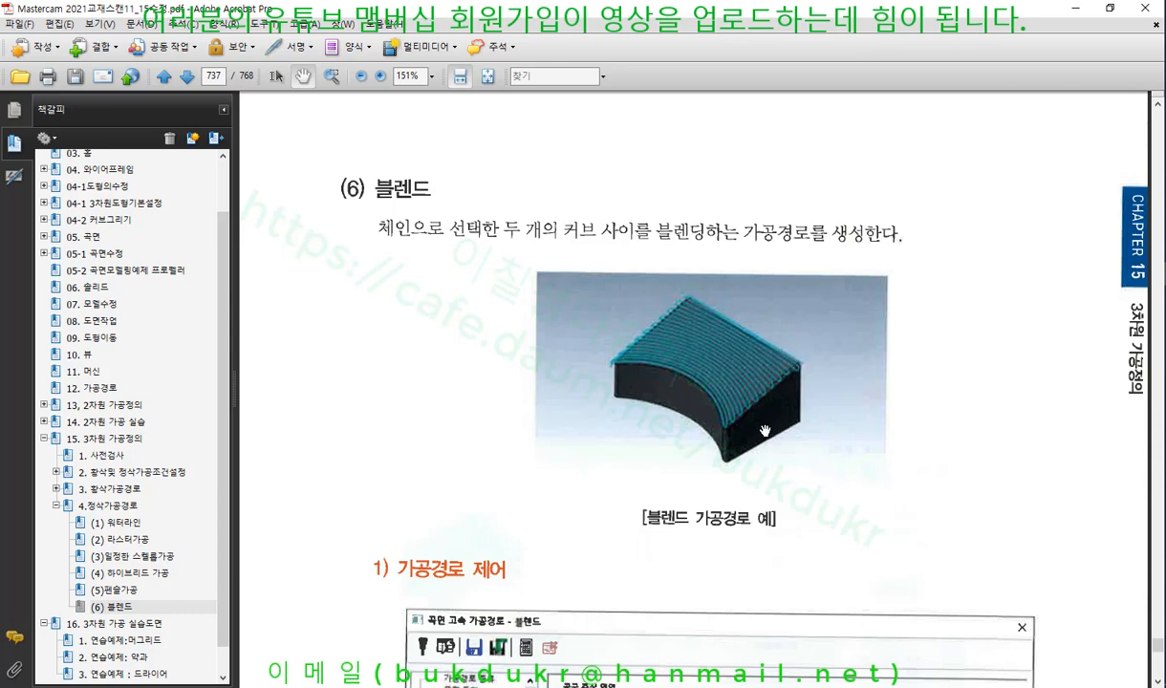
Switch to Mastercam and draw a rectangle about 120 by 70 mm with an upward-bulging three-point arc across its lower edge.
key("alt+Tab")
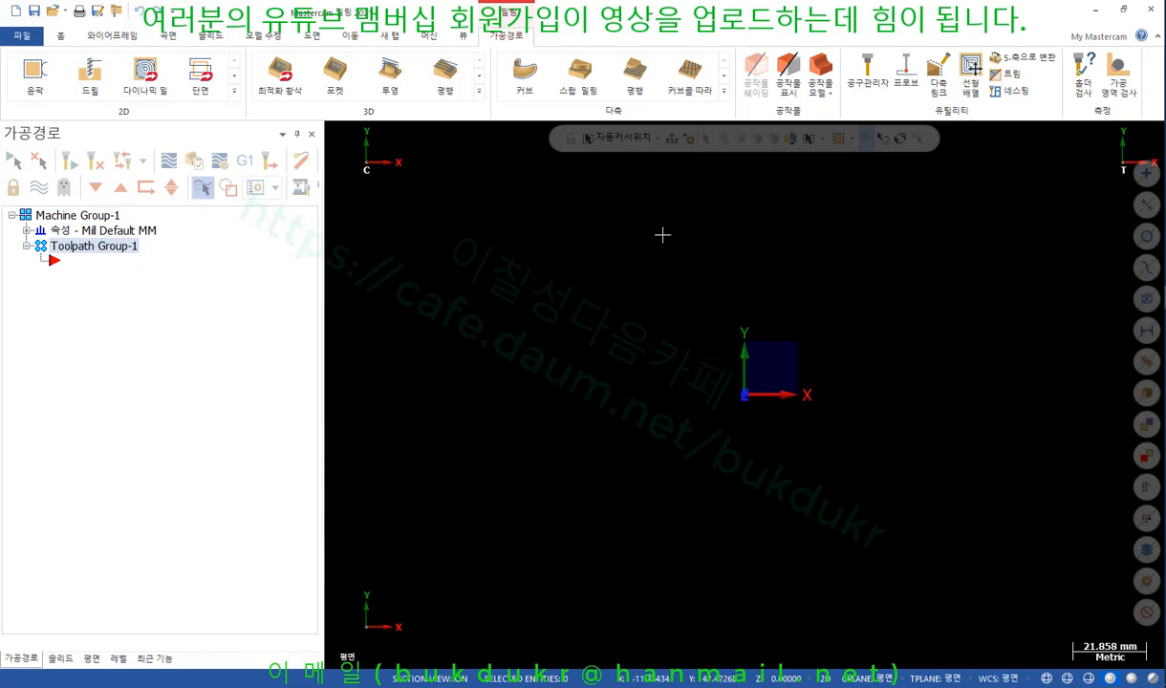
left_click(133, 38)
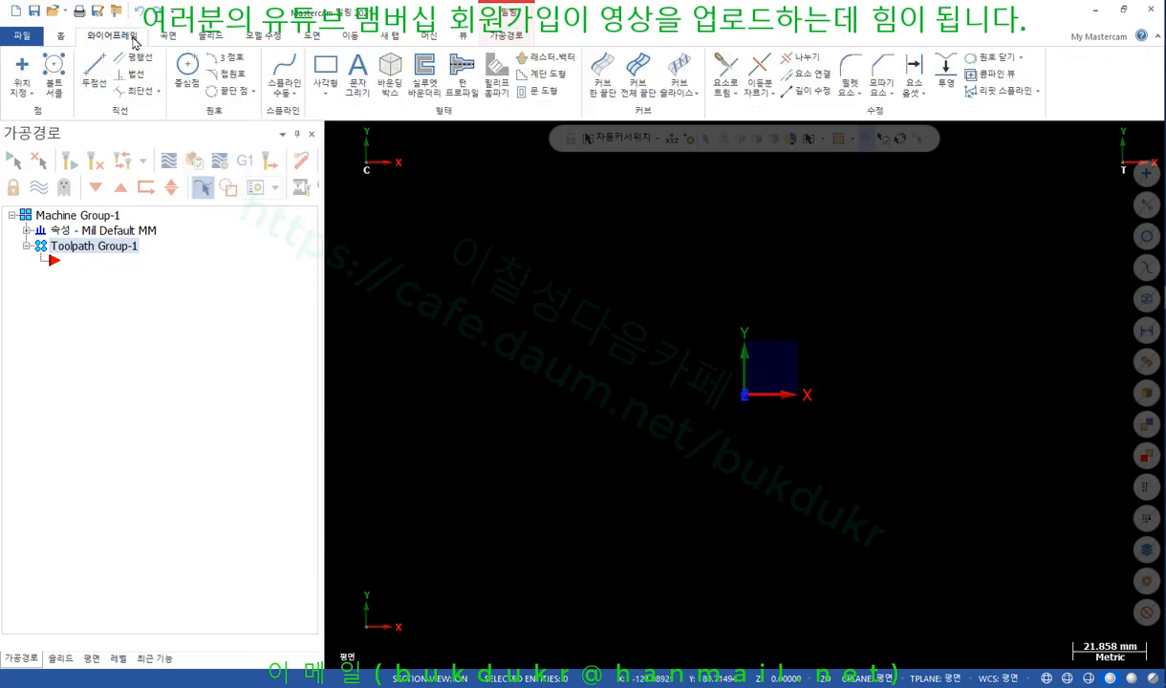
left_click(325, 69)
left_click(685, 294)
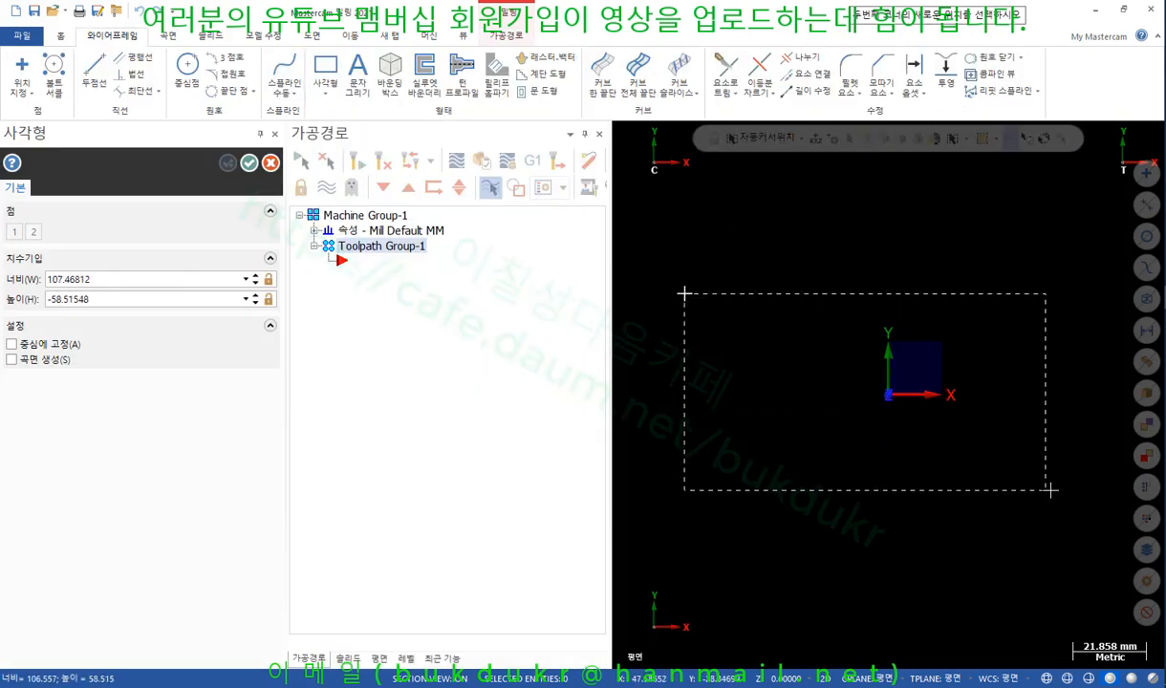
left_click(1088, 529)
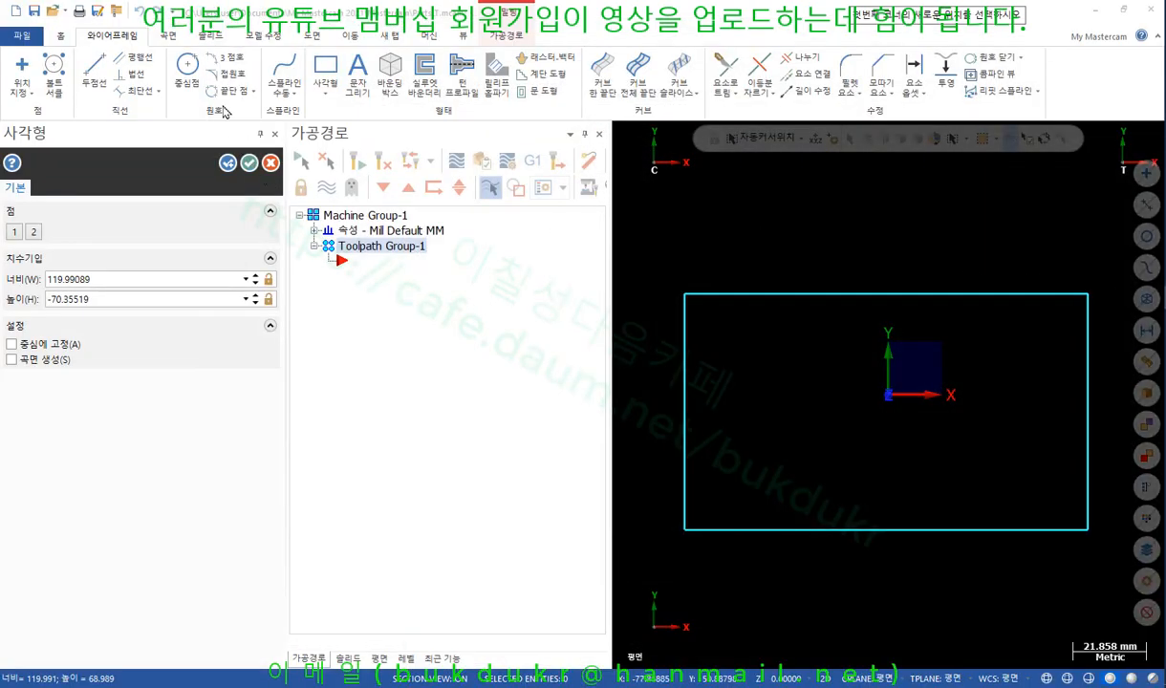
left_click(226, 57)
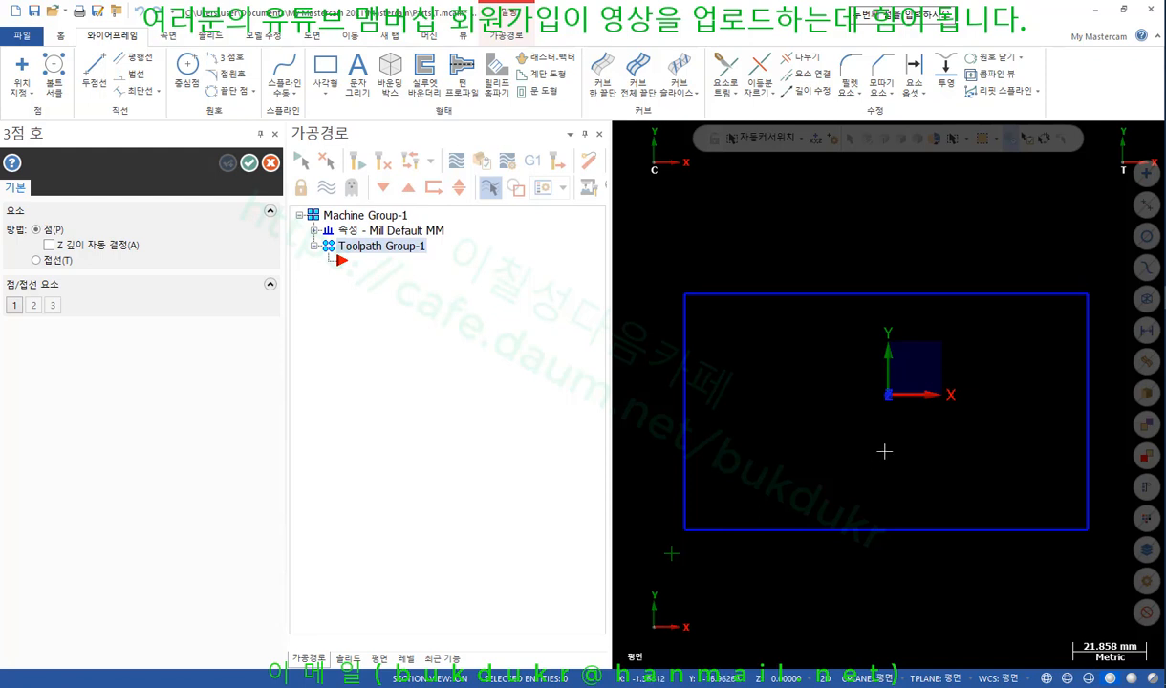
left_click(1108, 554)
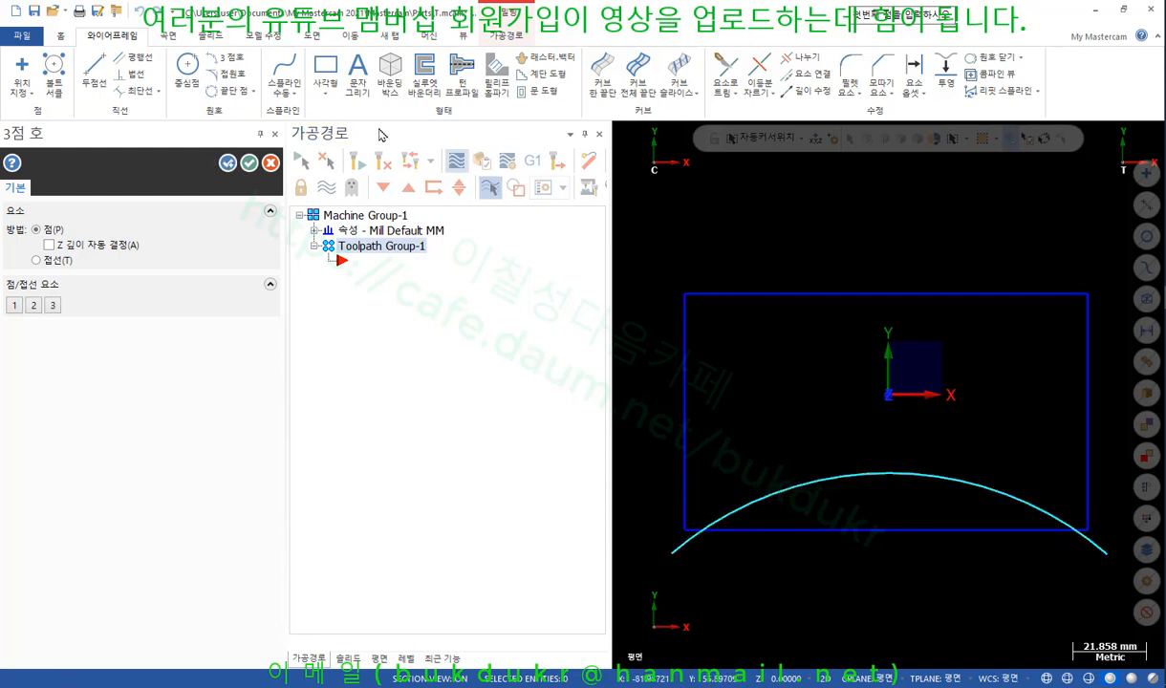
Draw two inward-slanting lines about 90 mm long from the rectangle's upper corners down past the arc.
left_click(93, 72)
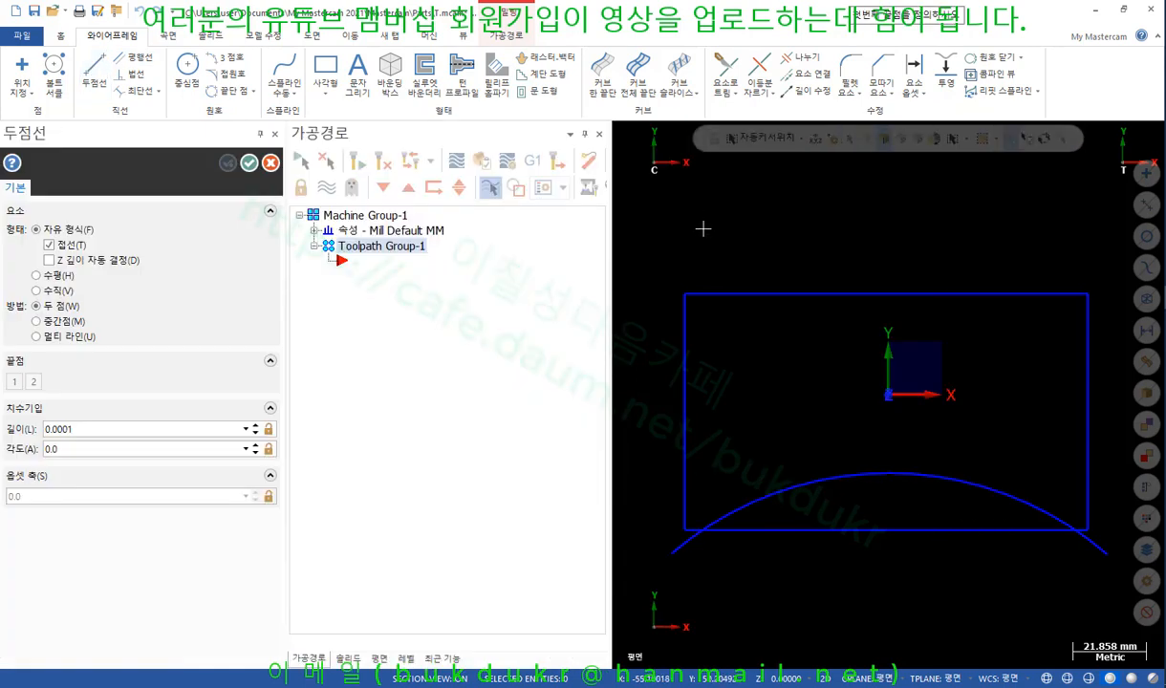
left_click(686, 294)
left_click(750, 591)
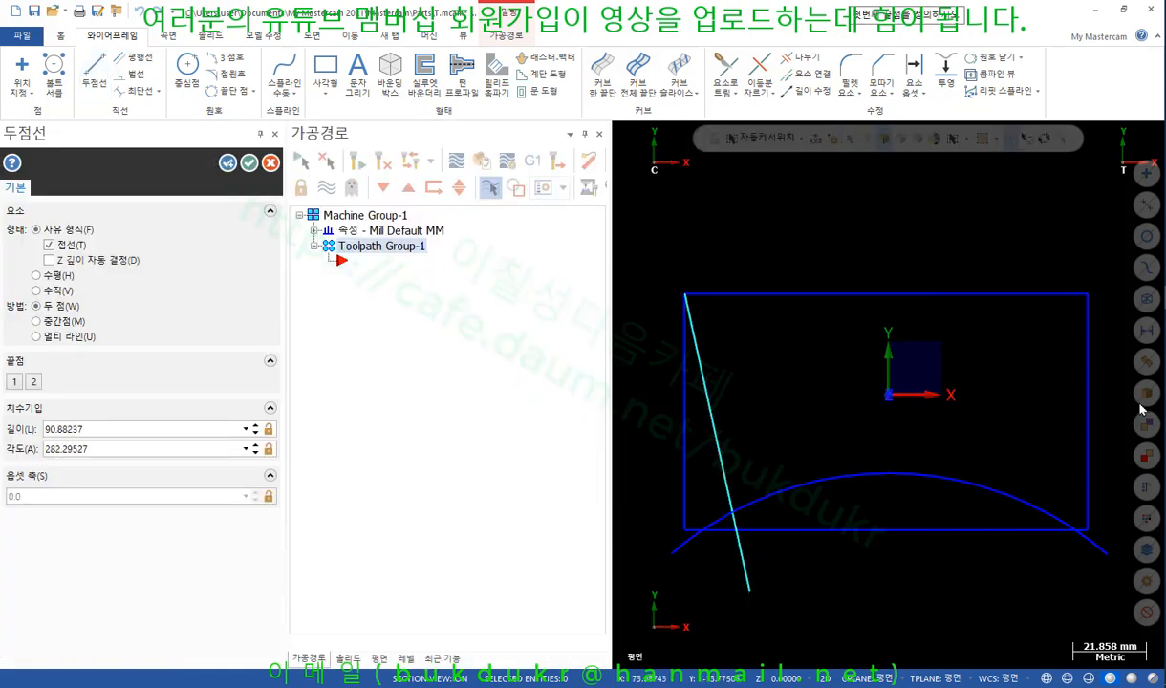
left_click(1087, 295)
left_click(1026, 590)
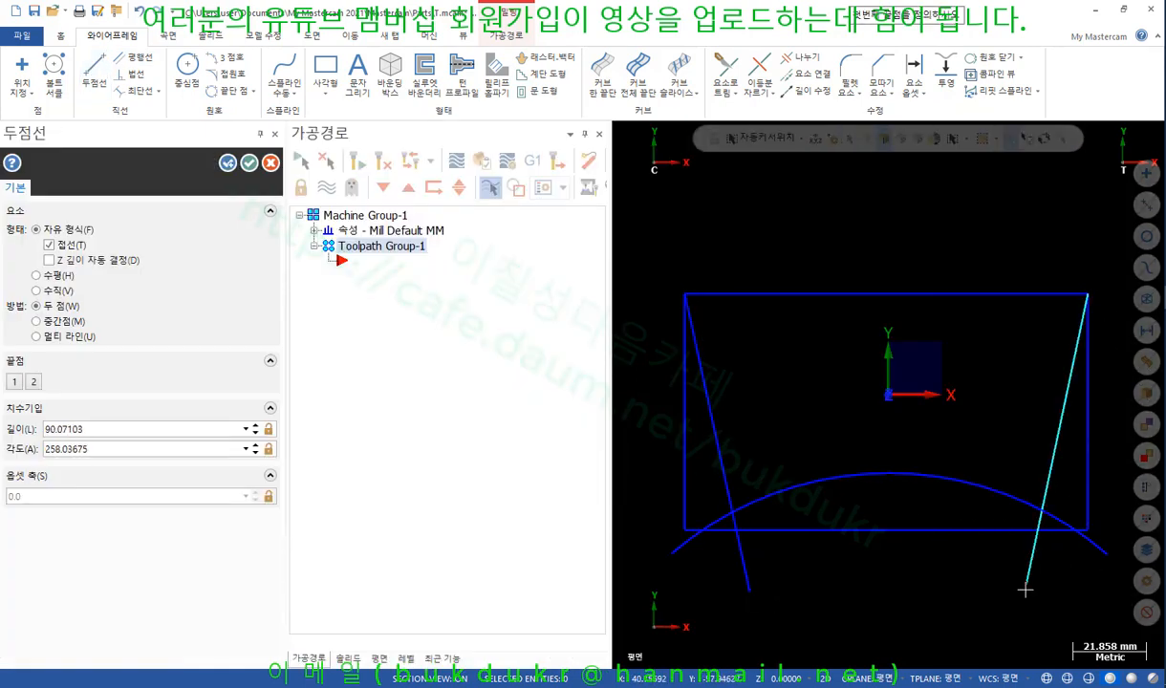
left_click(249, 163)
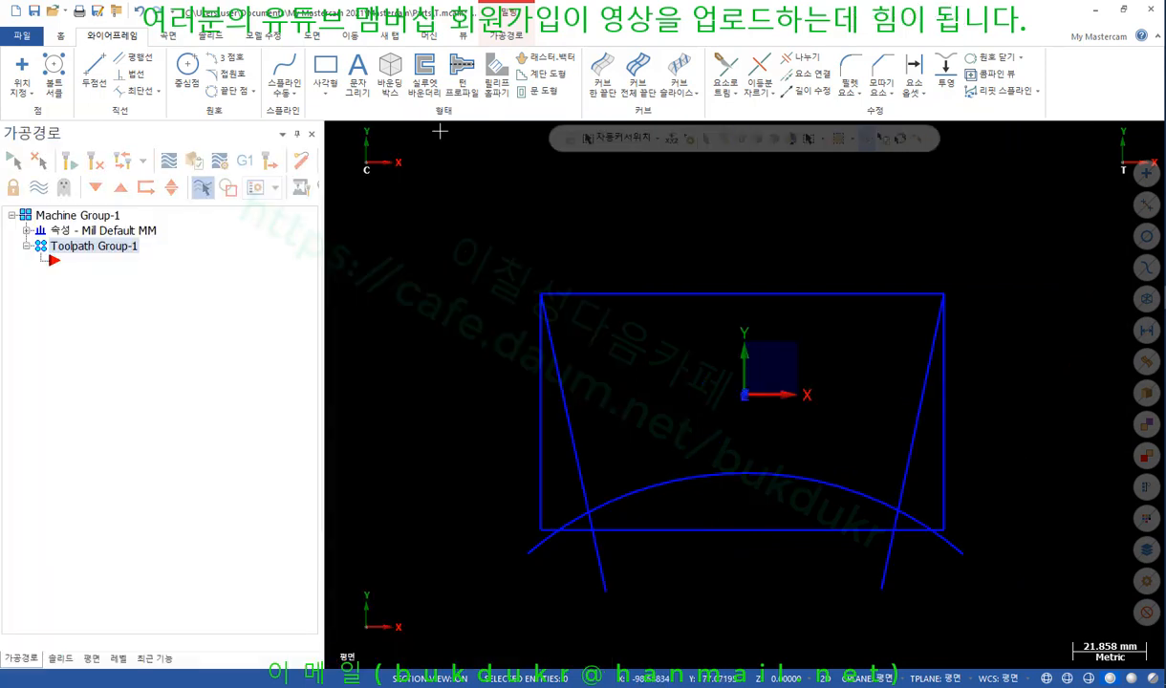
Trim the arc and both slanted lines to each other at their intersections with the two-entity trim (2요소 트림).
left_click(724, 67)
left_click(77, 296)
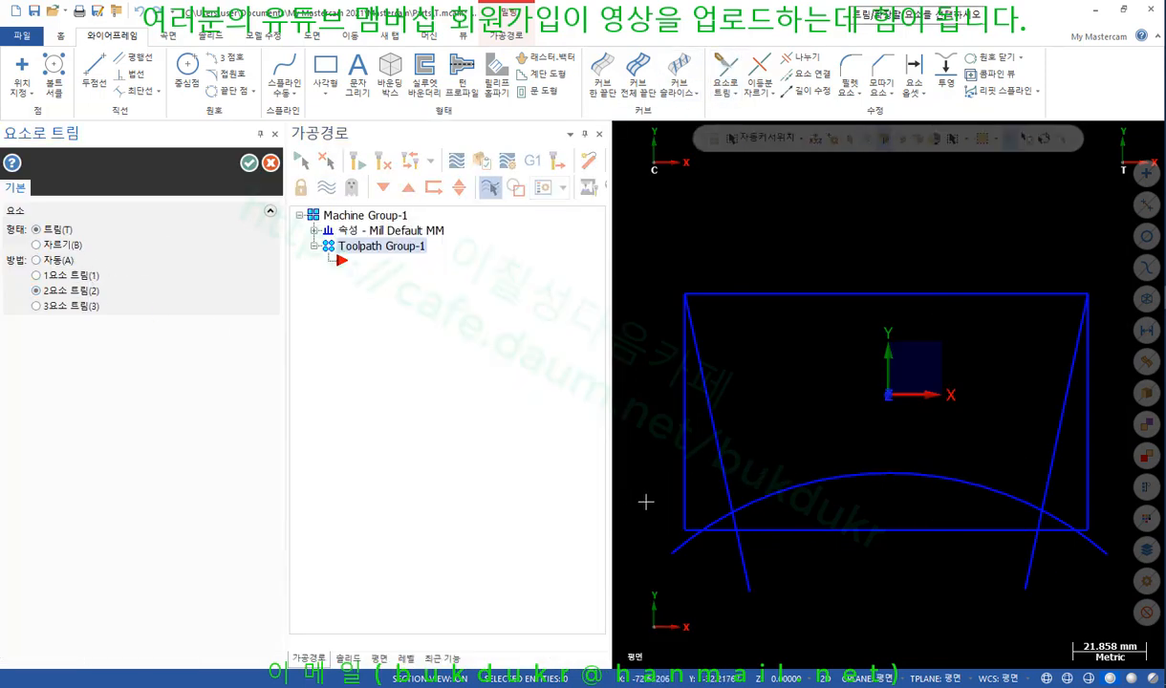
left_click(706, 387)
left_click(913, 474)
left_click(1003, 496)
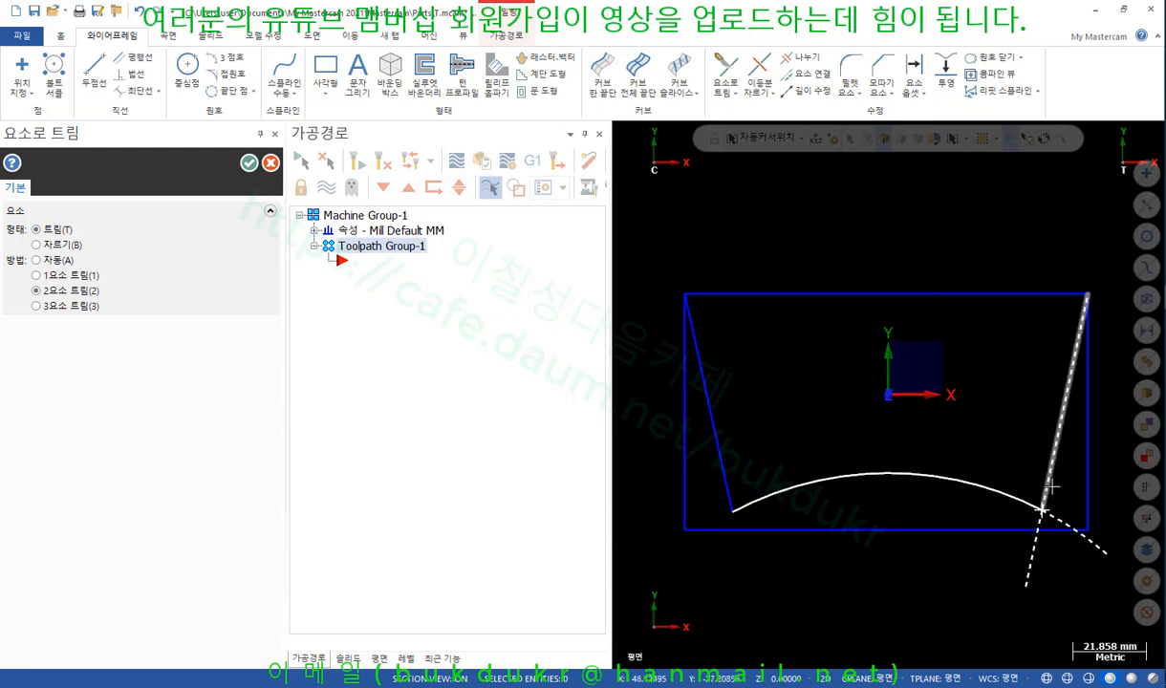
left_click(1055, 449)
left_click(249, 163)
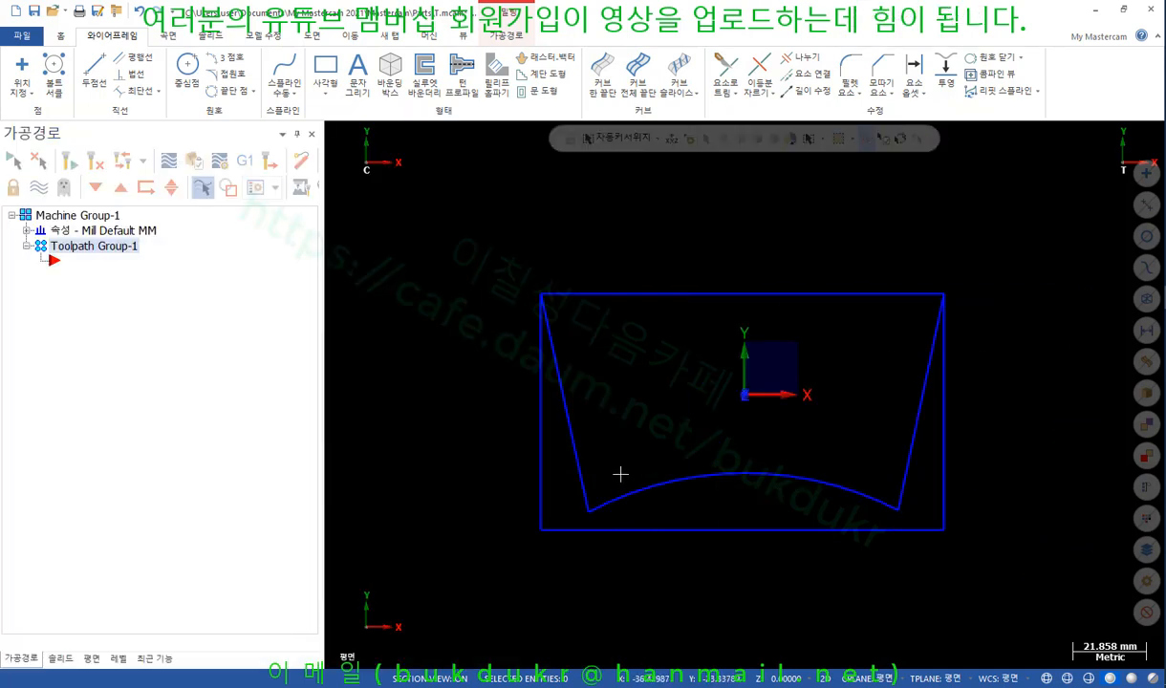
Delete the rectangle's two vertical sides and its lower side, keeping only the upper side.
left_click(542, 480)
left_click(612, 527)
left_click(944, 478)
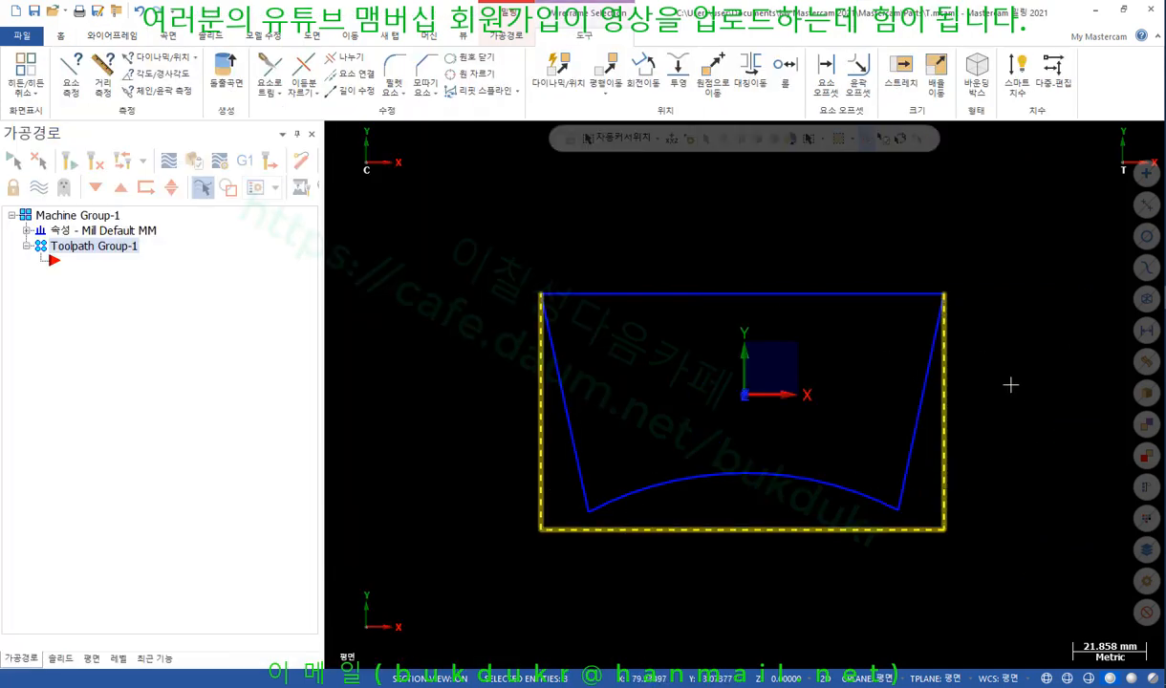
key("Delete")
In isometric view, chain the closed arc-and-line profile and extrude it 50 mm as a new solid body.
right_click(990, 204)
left_click(978, 349)
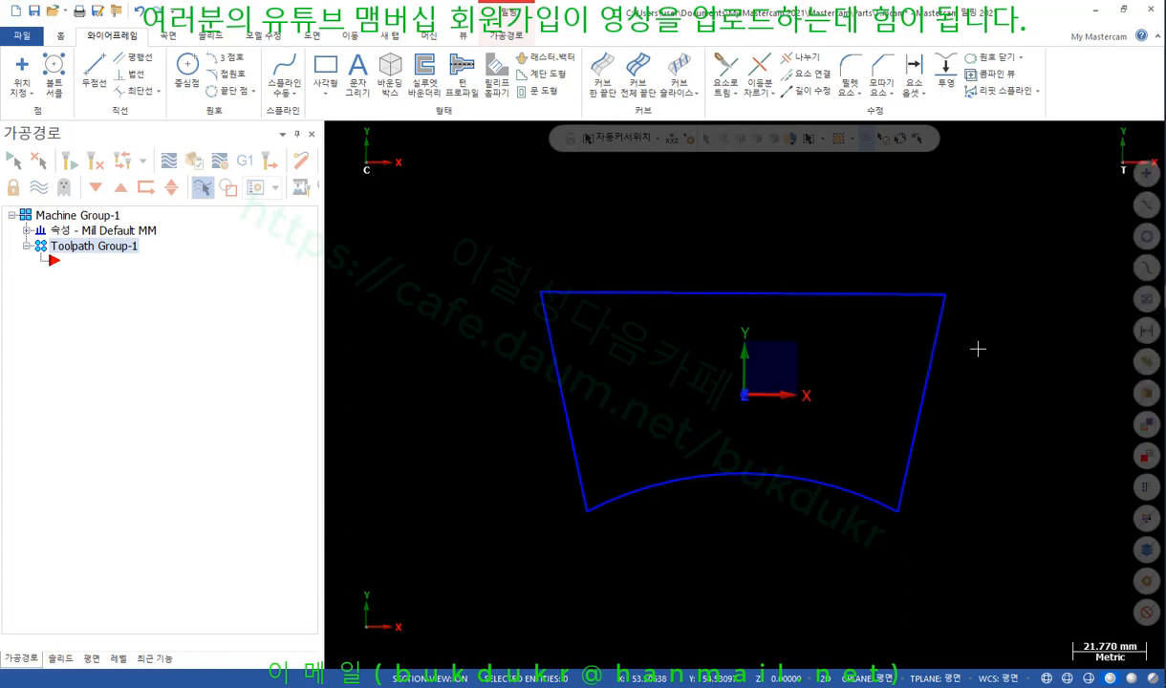
left_click(210, 35)
left_click(134, 69)
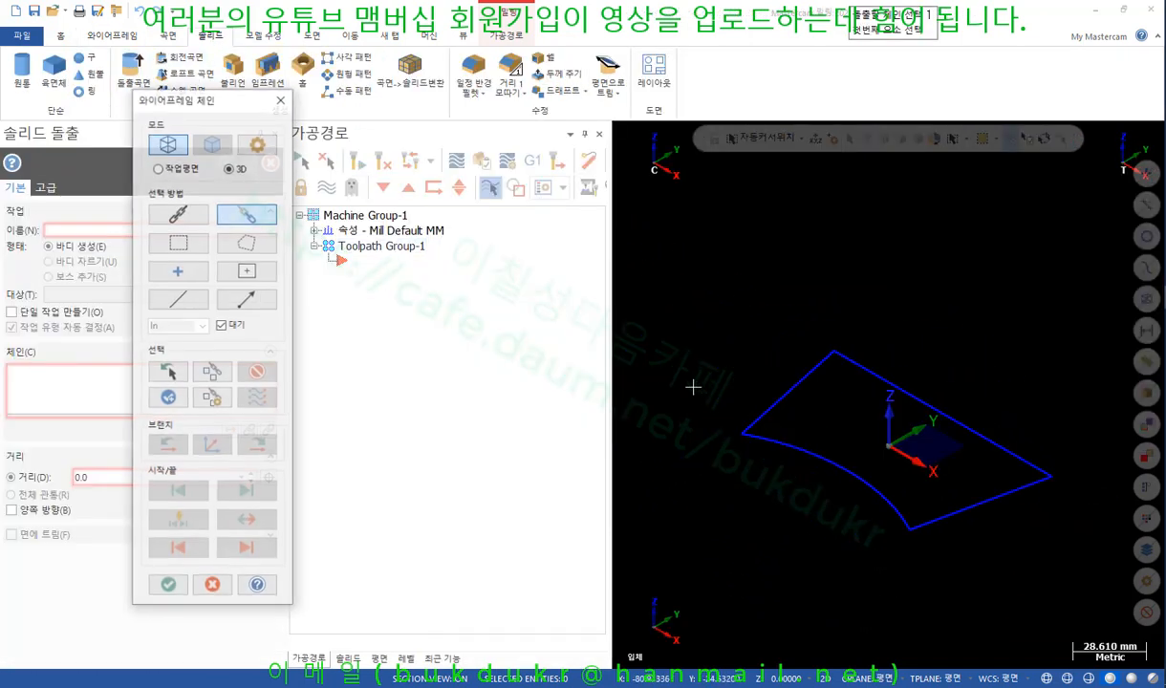
left_click(791, 392)
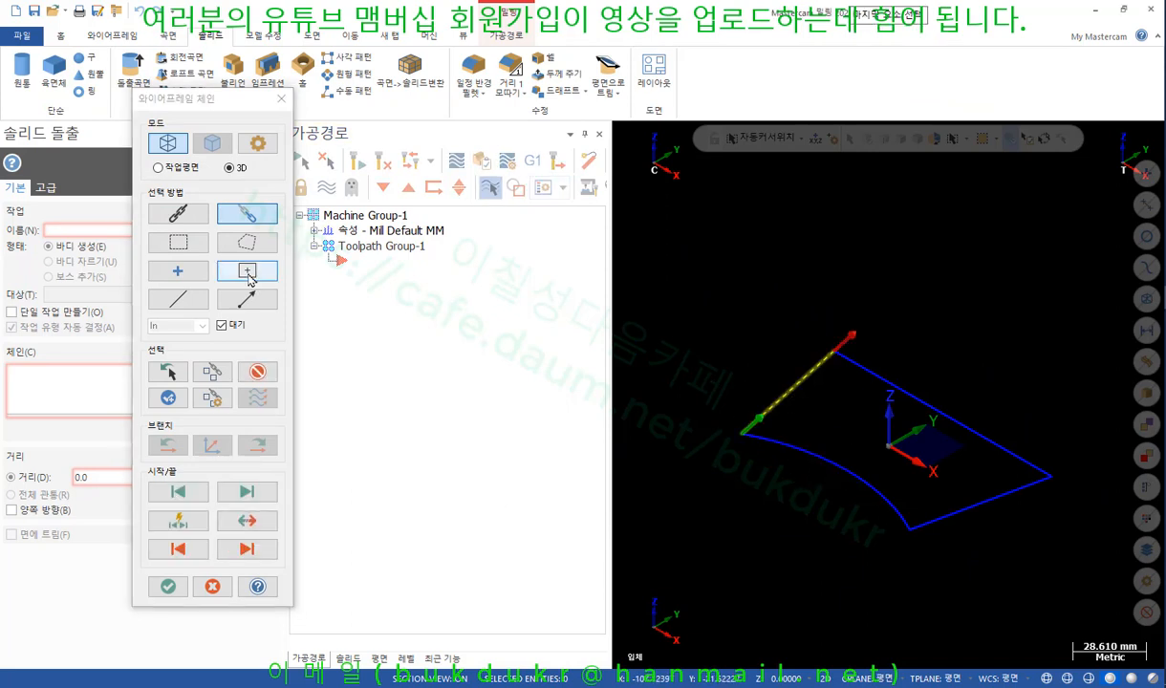
left_click(257, 371)
left_click(178, 216)
left_click(756, 415)
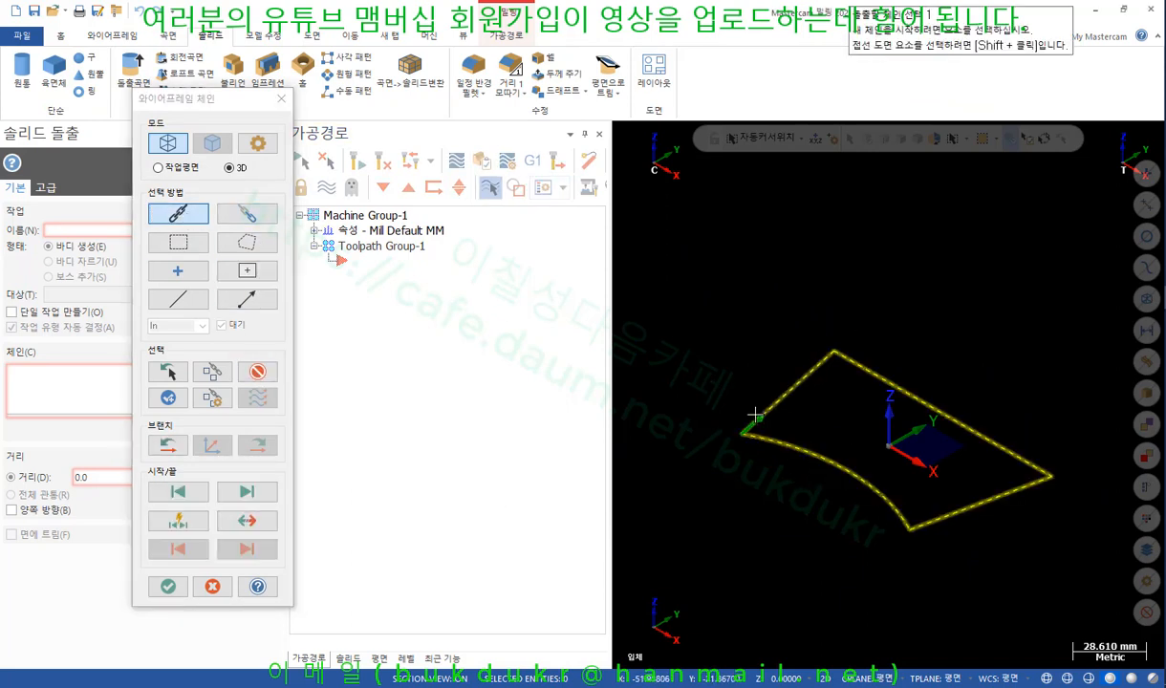
left_click(168, 586)
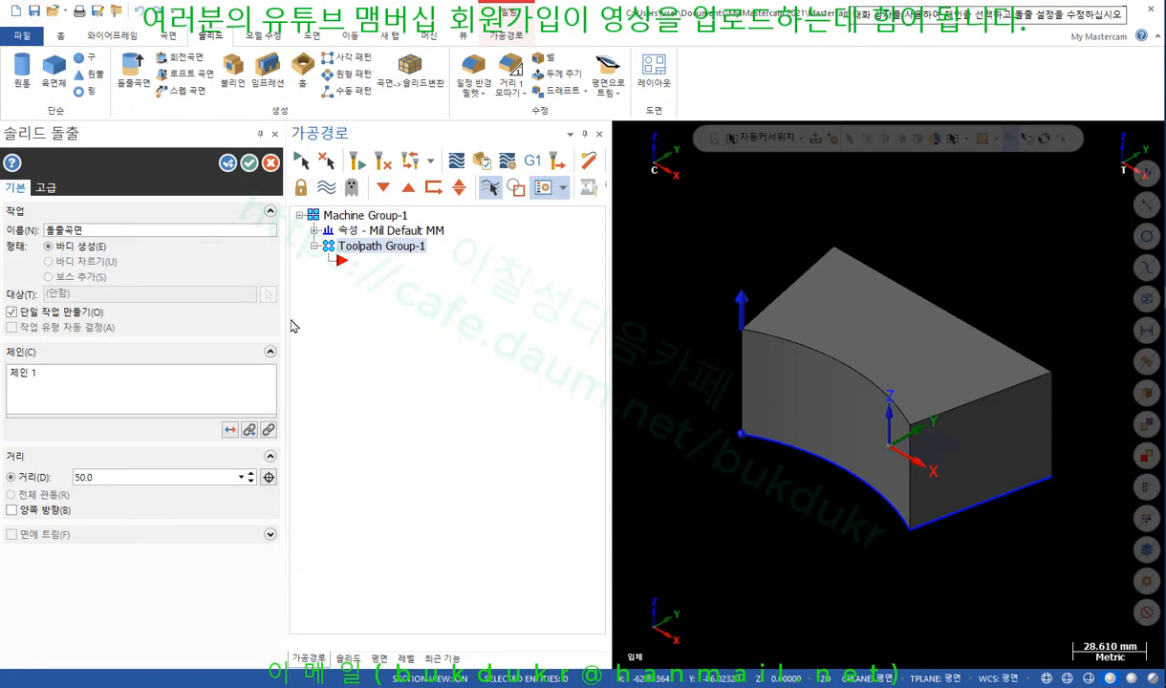
left_click(245, 164)
Start a draft to face on the block's top face and try the curved front face as the reference face.
scroll(977, 344, "up", 2)
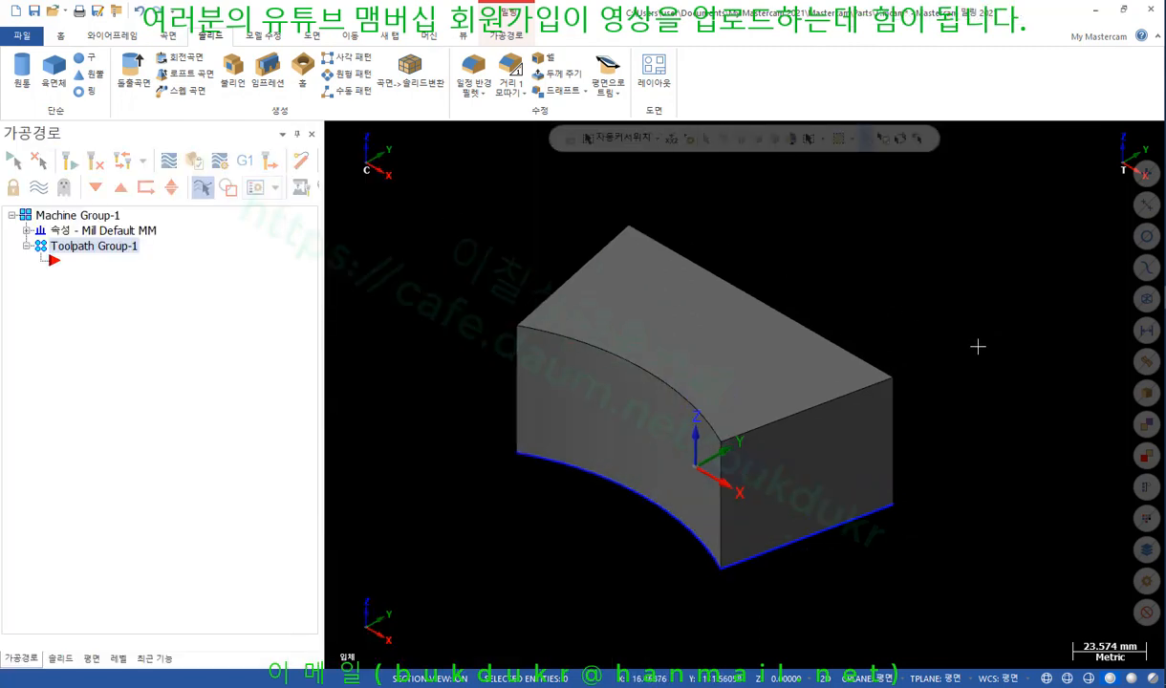
mouse_move(903, 325)
middle_mouse_down()
mouse_move(906, 260)
mouse_move(881, 316)
middle_mouse_up()
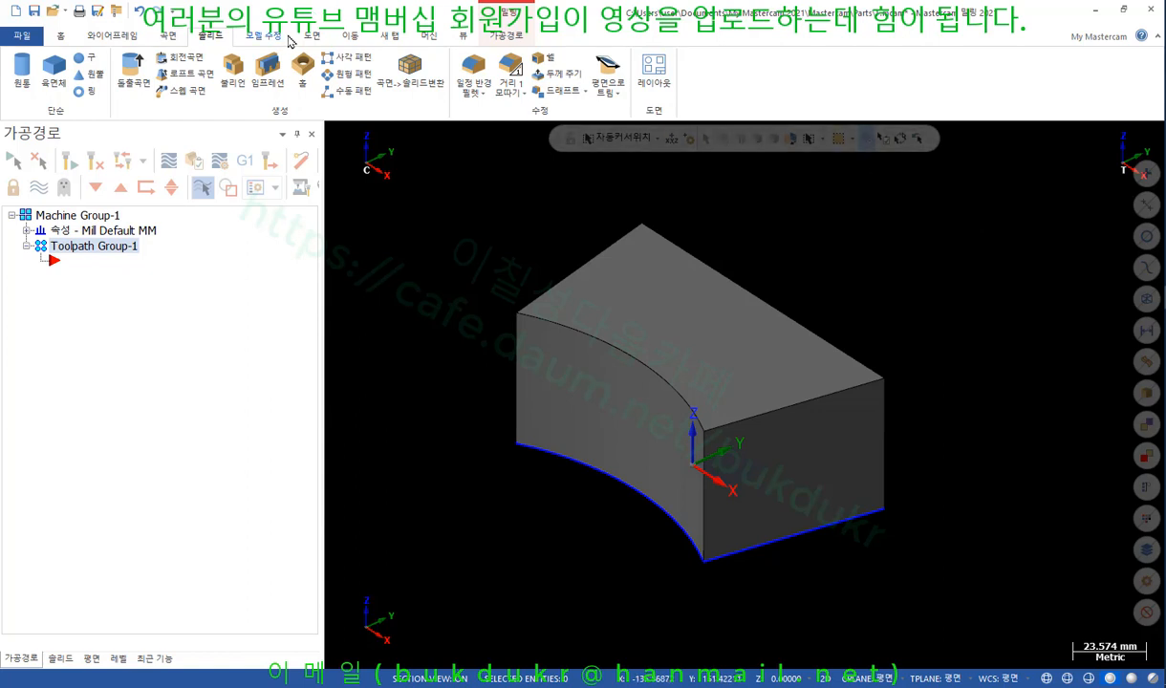
left_click(563, 96)
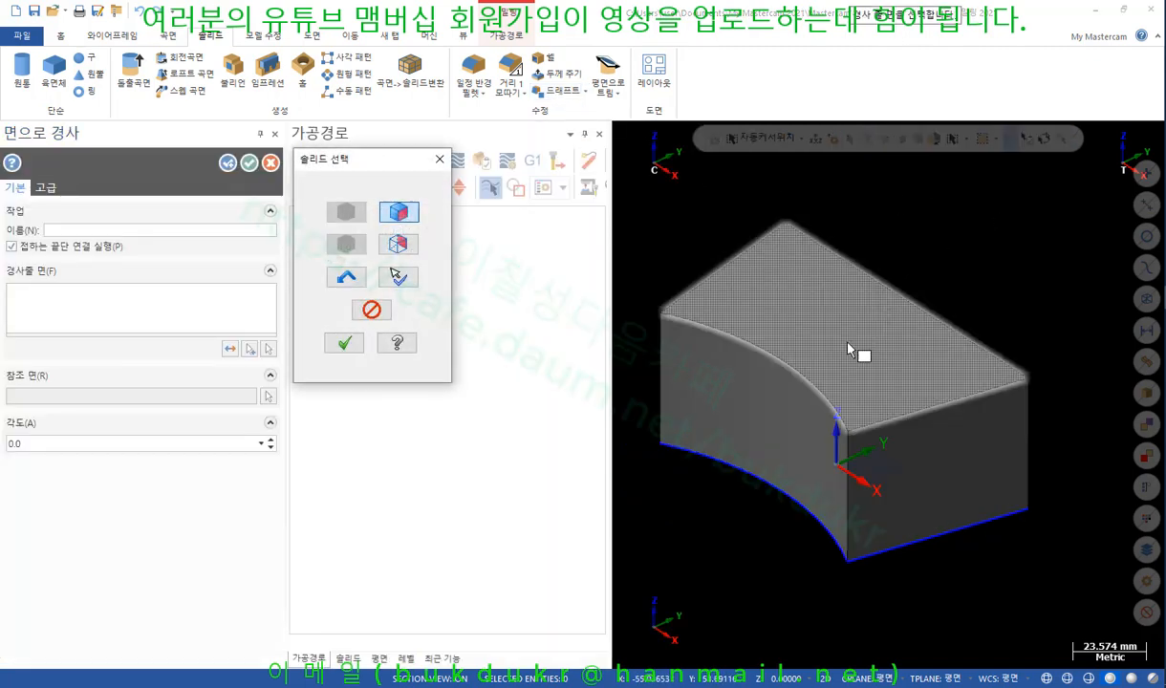
left_click(849, 350)
left_click(344, 342)
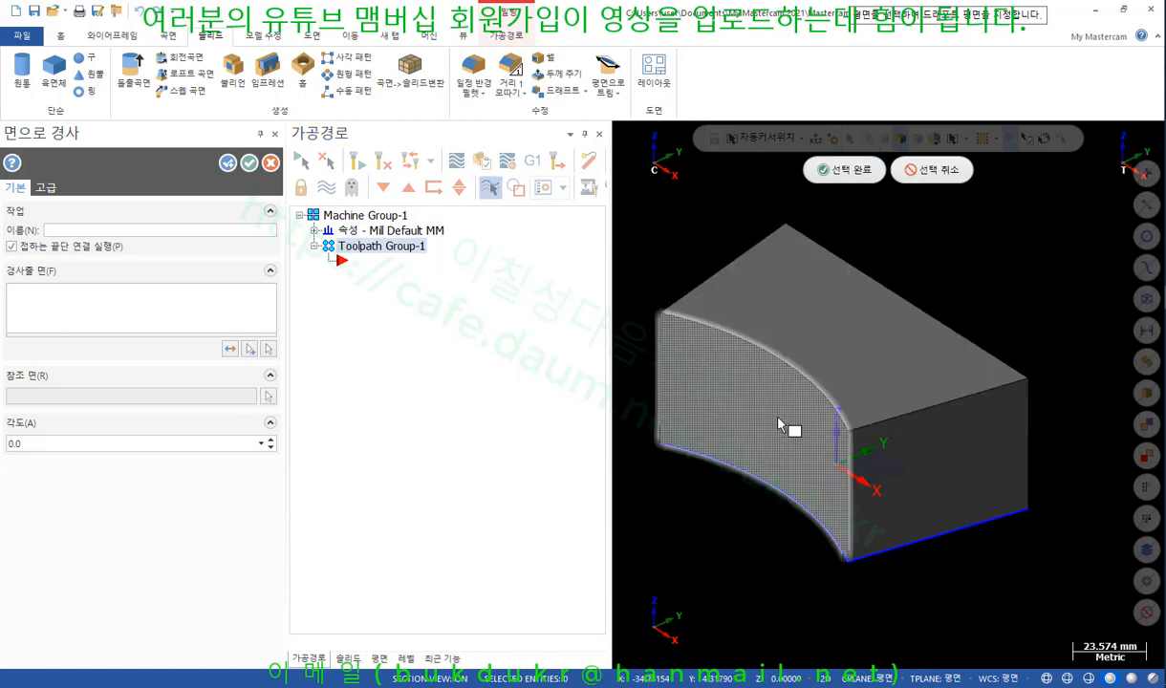
left_click(844, 170)
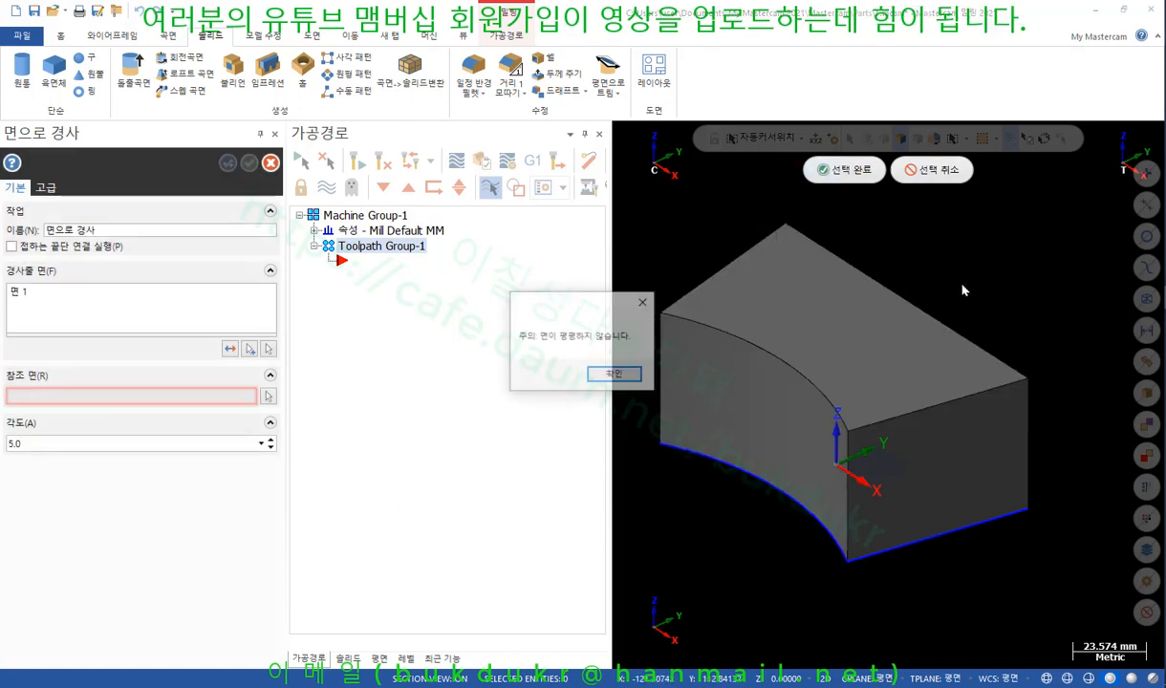
left_click(613, 376)
Pick the flat back face opposite the curved one as the draft's reference face.
middle_click_drag(803, 292, 885, 306)
scroll(896, 349, "down", 3)
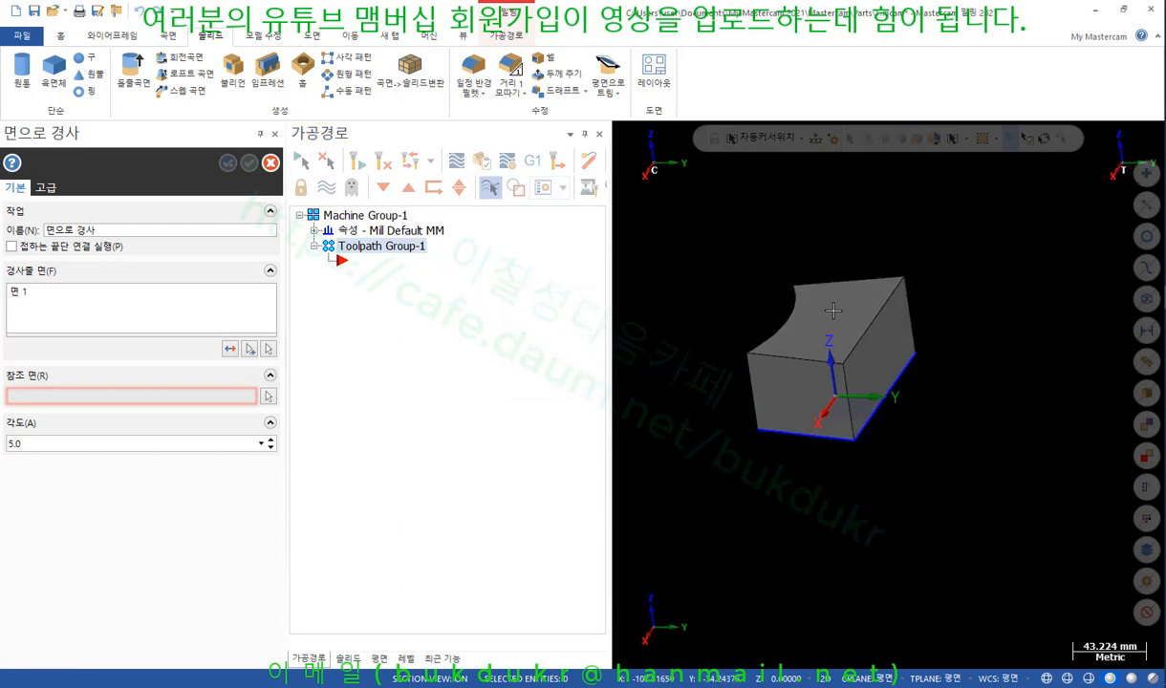
scroll(832, 320, "up", 3)
left_click(267, 397)
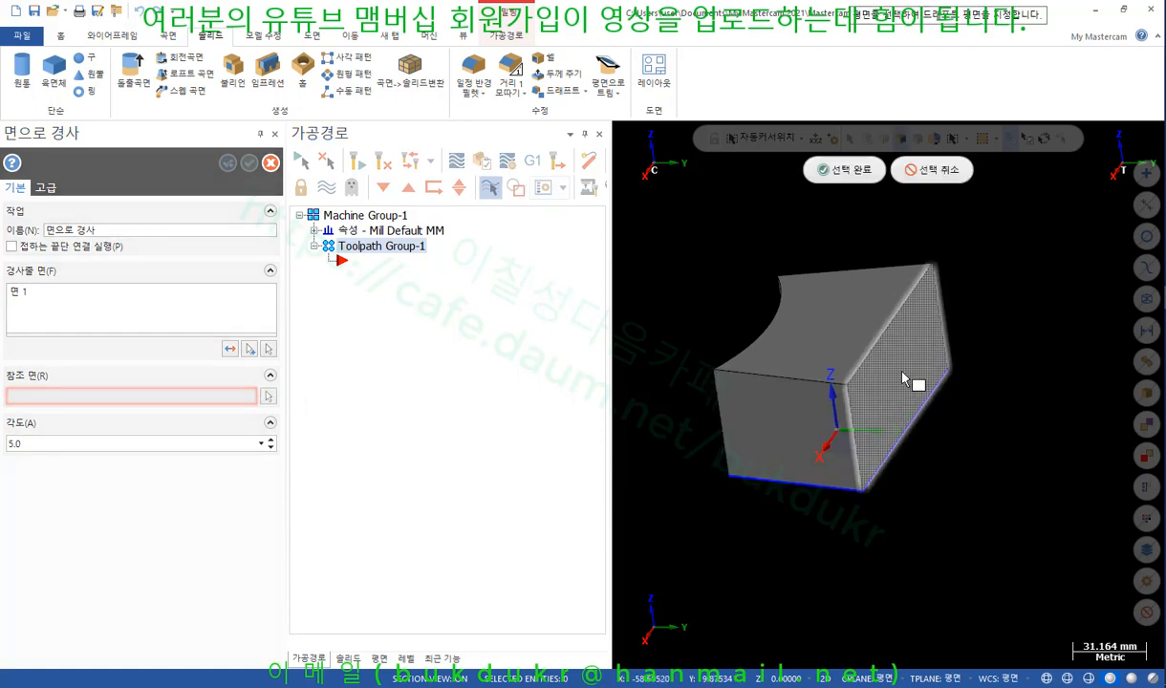
left_click(859, 353)
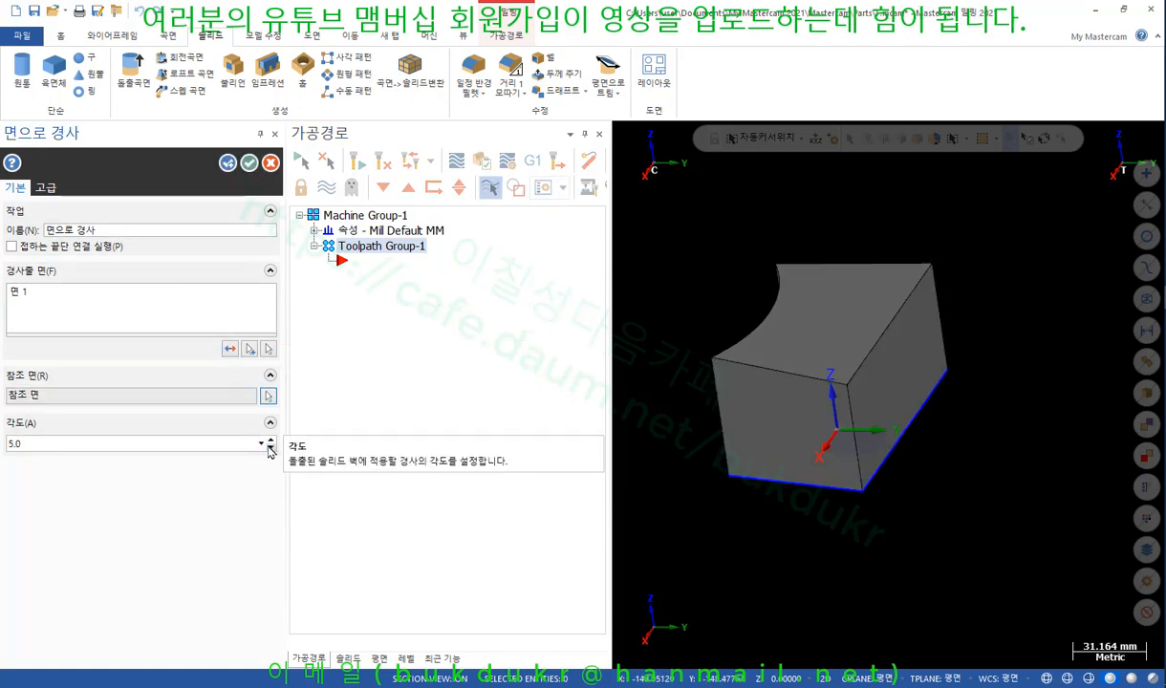
Reverse the draft so the top slopes down toward the curved face, set the angle to 12 degrees and apply it.
left_click(230, 349)
scroll(833, 352, "down", 1)
middle_click_drag(833, 352, 862, 316)
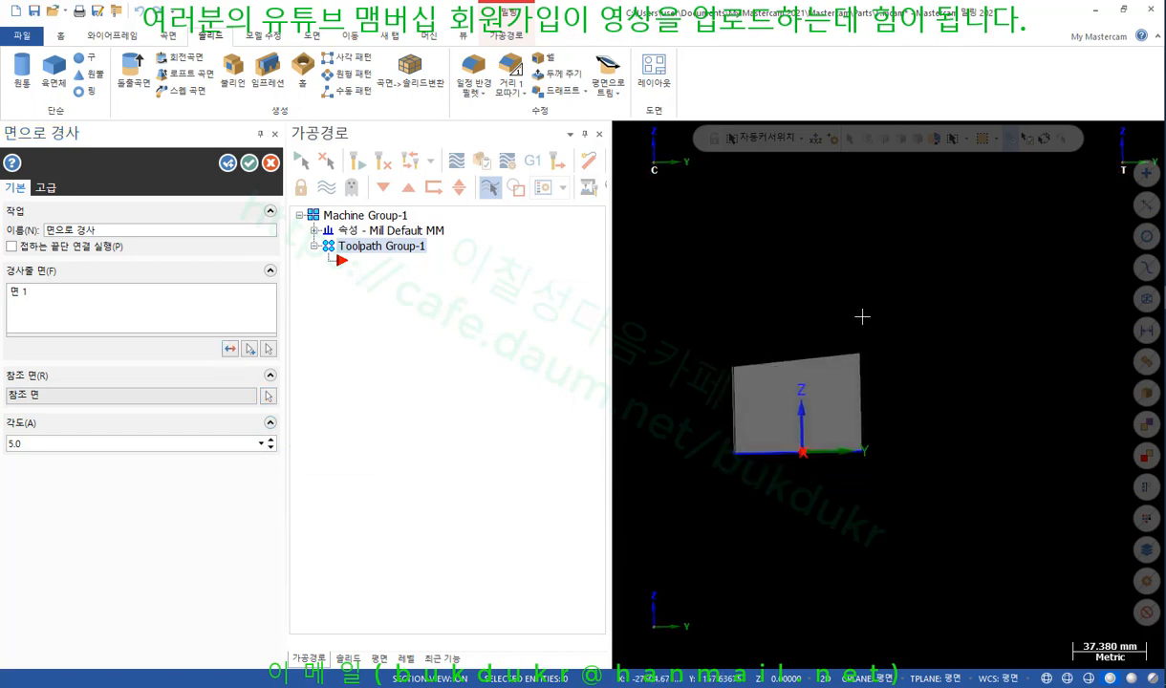
left_click(272, 442)
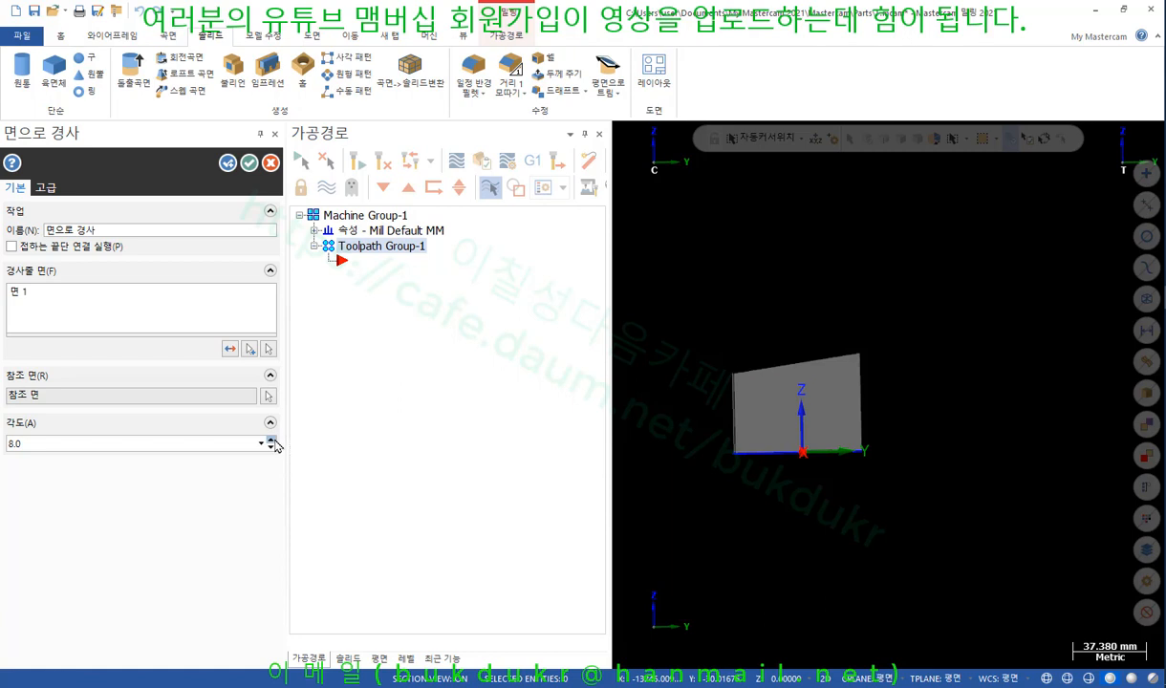
mouse_move(890, 270)
middle_mouse_down()
mouse_move(982, 302)
mouse_move(971, 277)
mouse_move(957, 314)
middle_mouse_up()
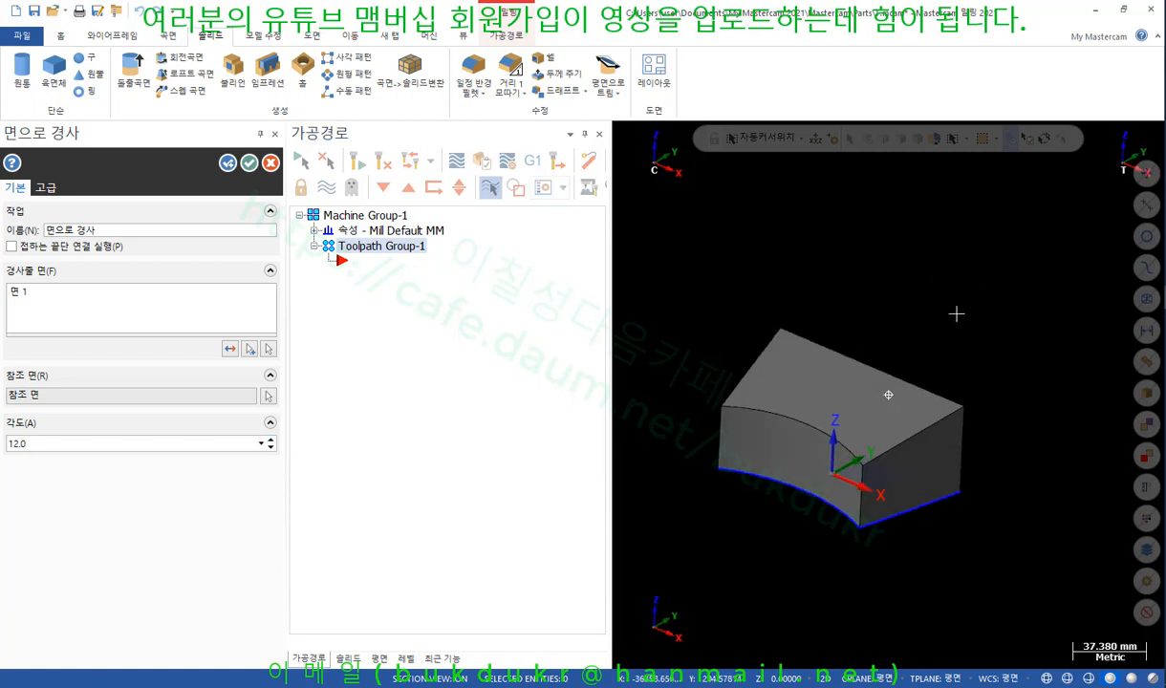
left_click(249, 164)
mouse_move(620, 391)
middle_mouse_down()
mouse_move(560, 333)
mouse_move(516, 355)
mouse_move(929, 343)
mouse_move(672, 328)
mouse_move(630, 338)
middle_mouse_up()
scroll(987, 311, "down", 3)
scroll(964, 261, "up", 1)
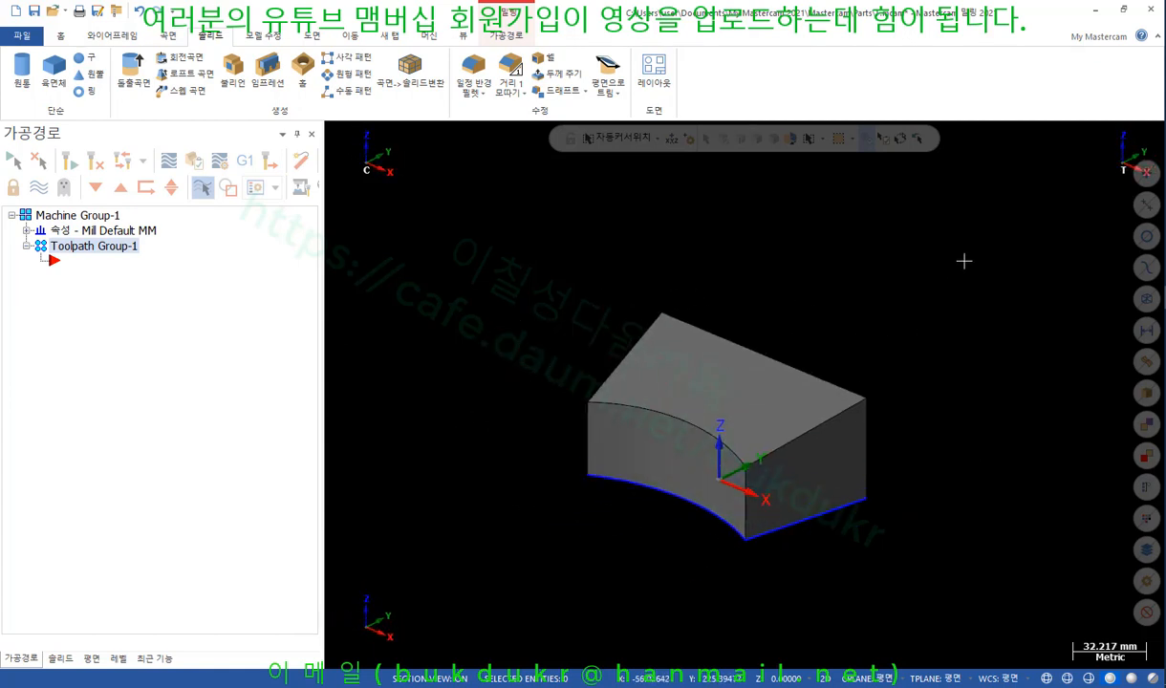
middle_click_drag(965, 261, 971, 260)
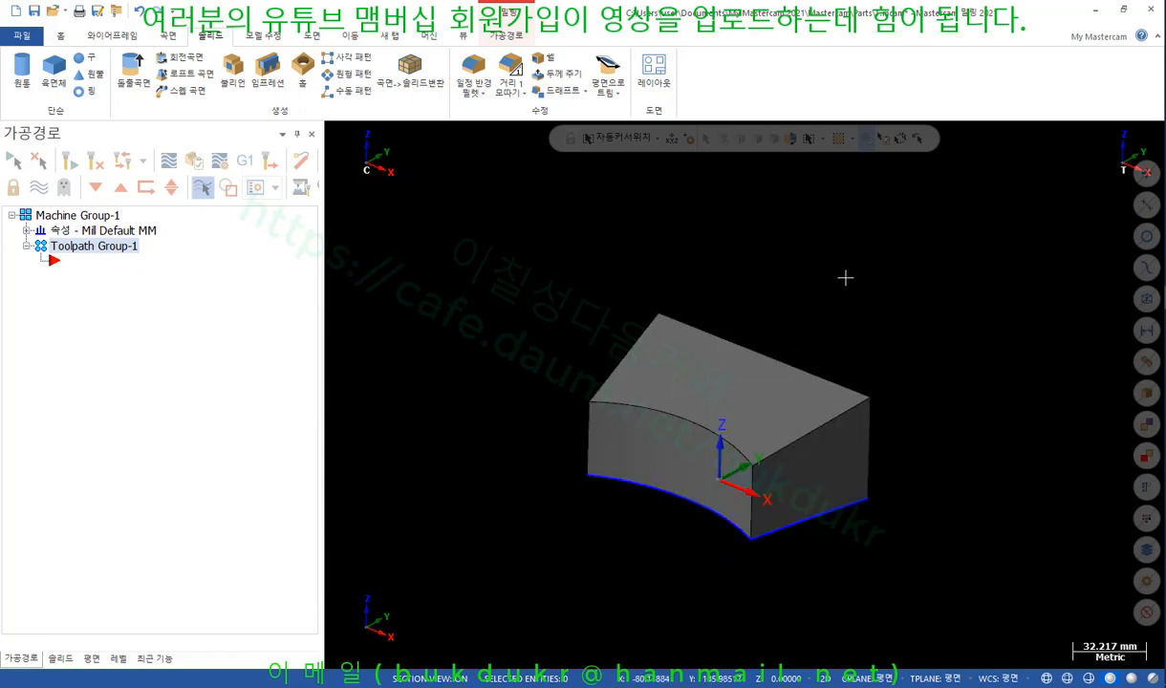
Start a 3D Blend (블렌드) finishing toolpath and set the machining geometry's wall and floor stock to 0.
scroll(784, 292, "up", 3)
middle_click_drag(732, 250, 758, 307)
scroll(744, 239, "down", 2)
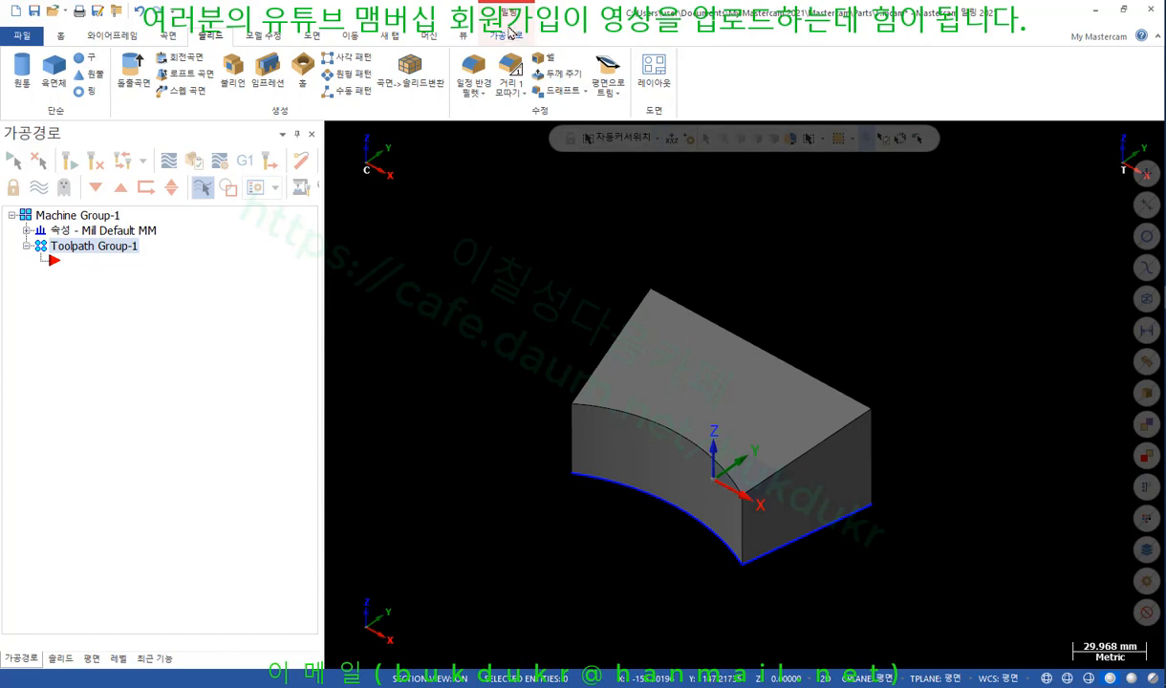
left_click(509, 33)
left_click(478, 93)
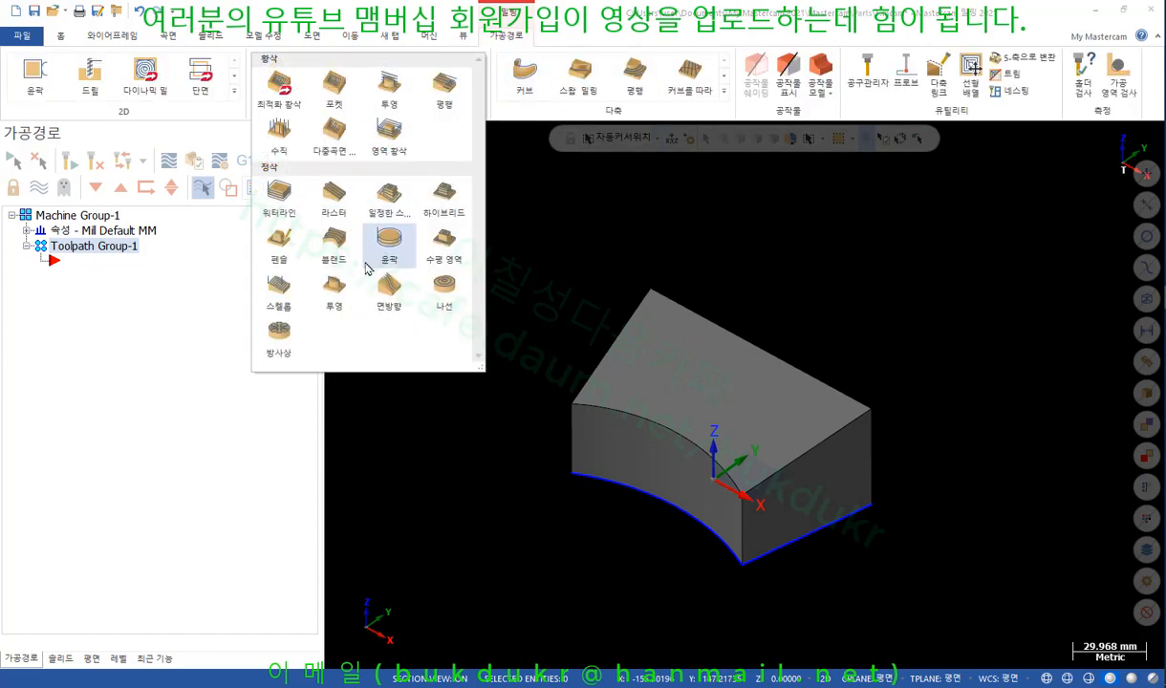
left_click(334, 247)
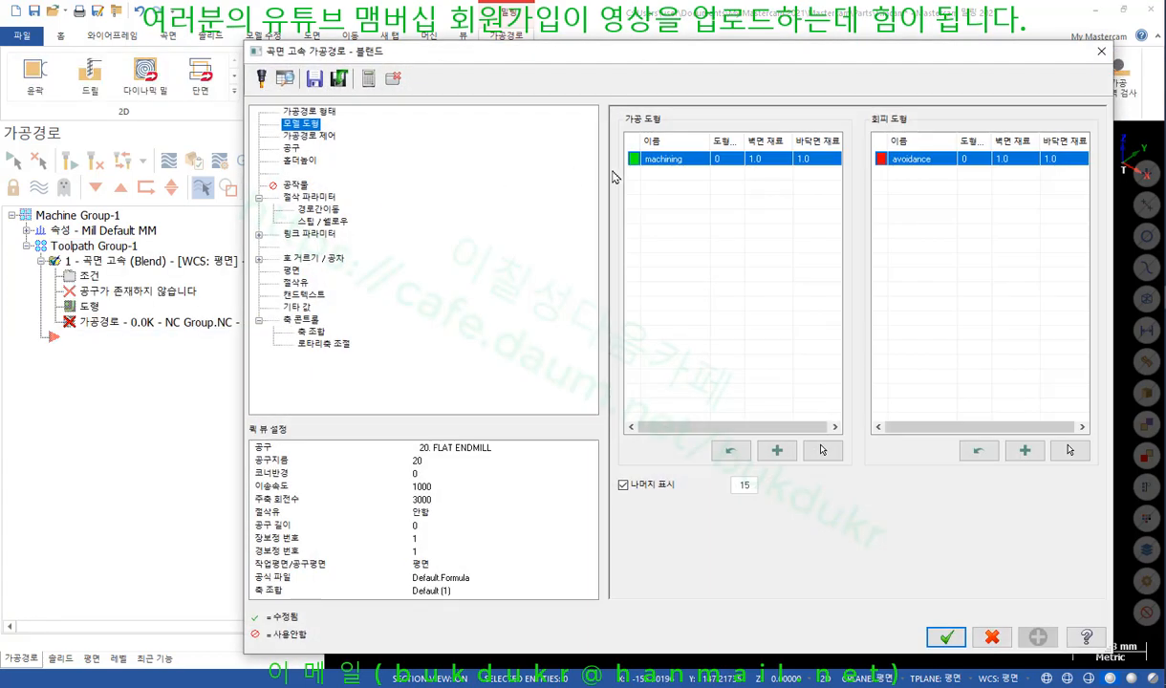
left_click(764, 161)
type("0")
left_click(806, 159)
type("0")
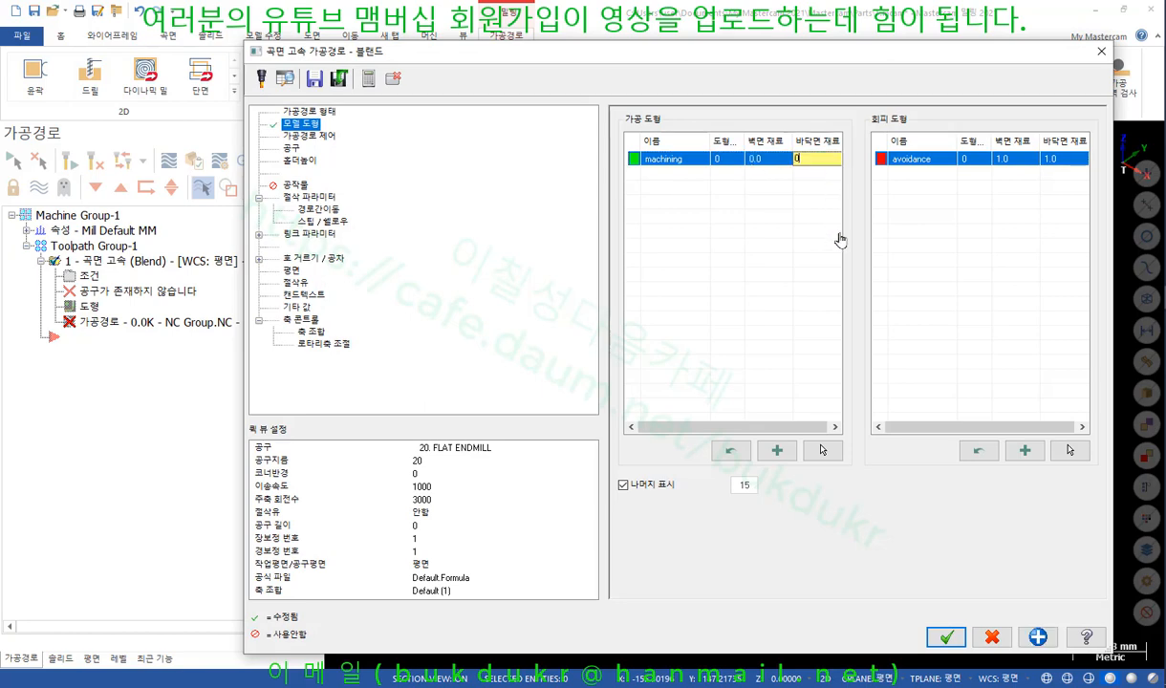
Select the block's sloped top face as the machining geometry.
left_click(824, 449)
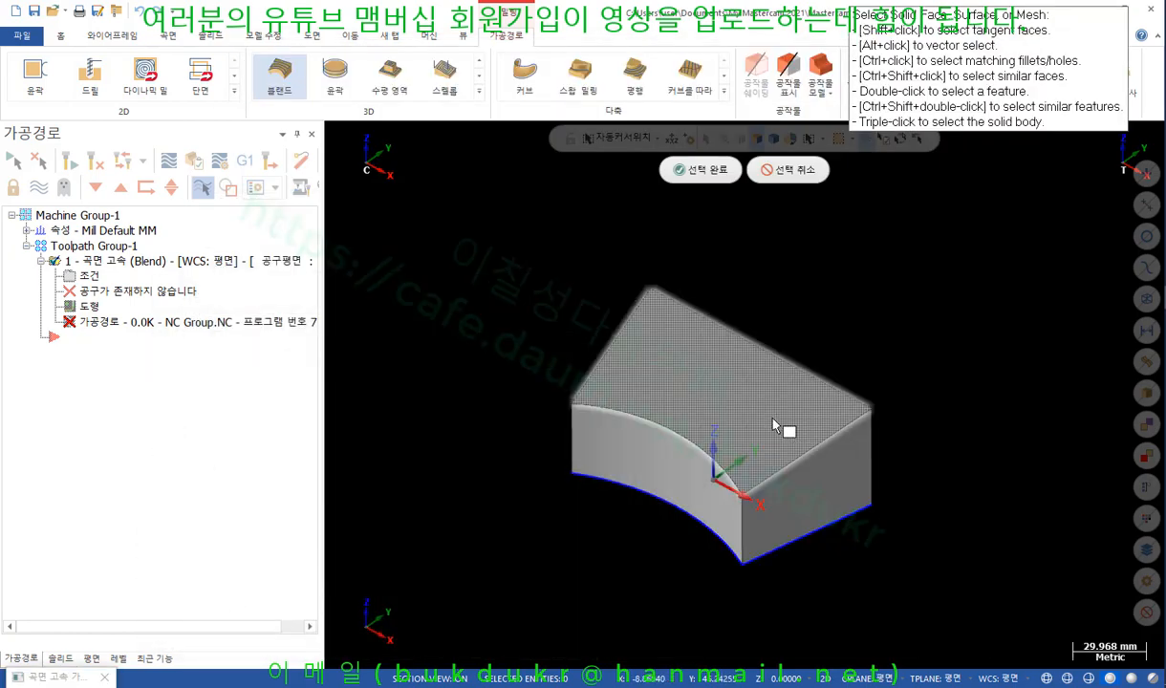
left_click(736, 399)
left_click(698, 170)
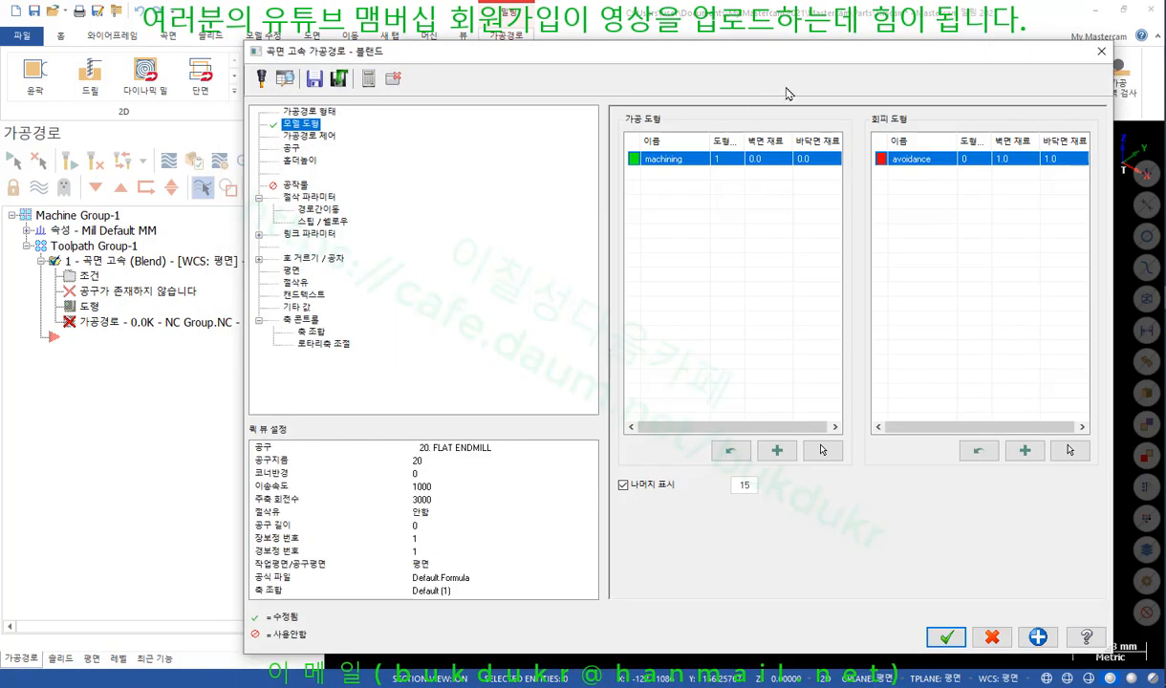
left_click_drag(885, 54, 831, 51)
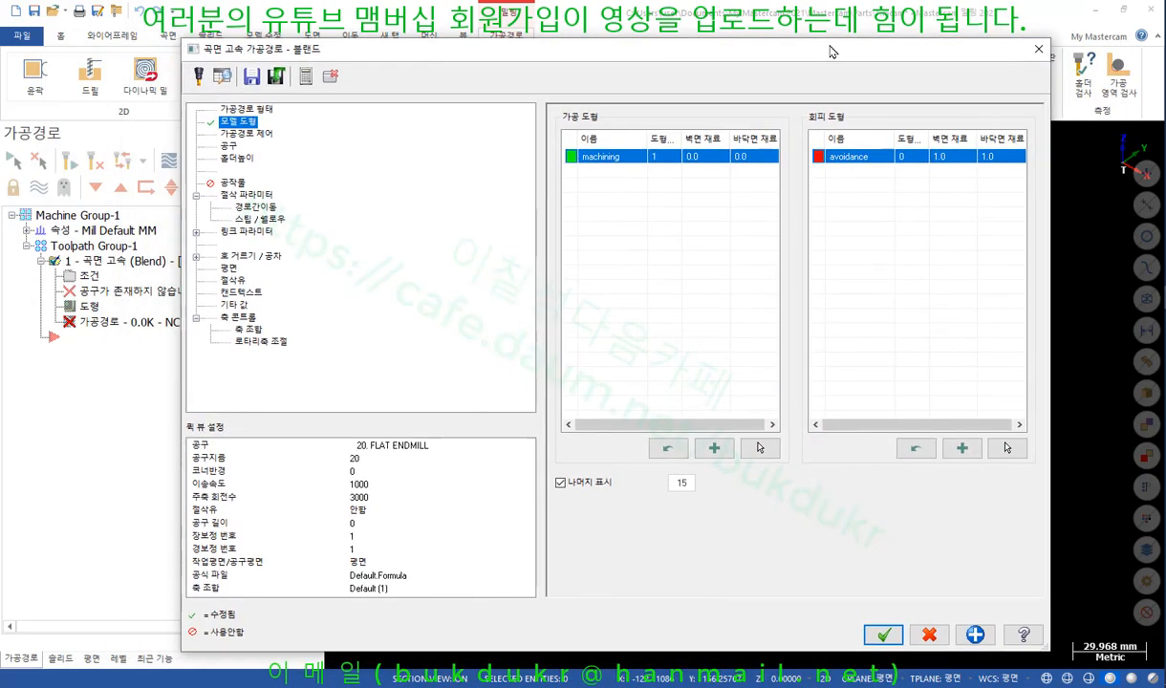
Chain the top face's curved front edge and opposite straight back edge as the two blend curves in solid chaining mode.
left_click(251, 134)
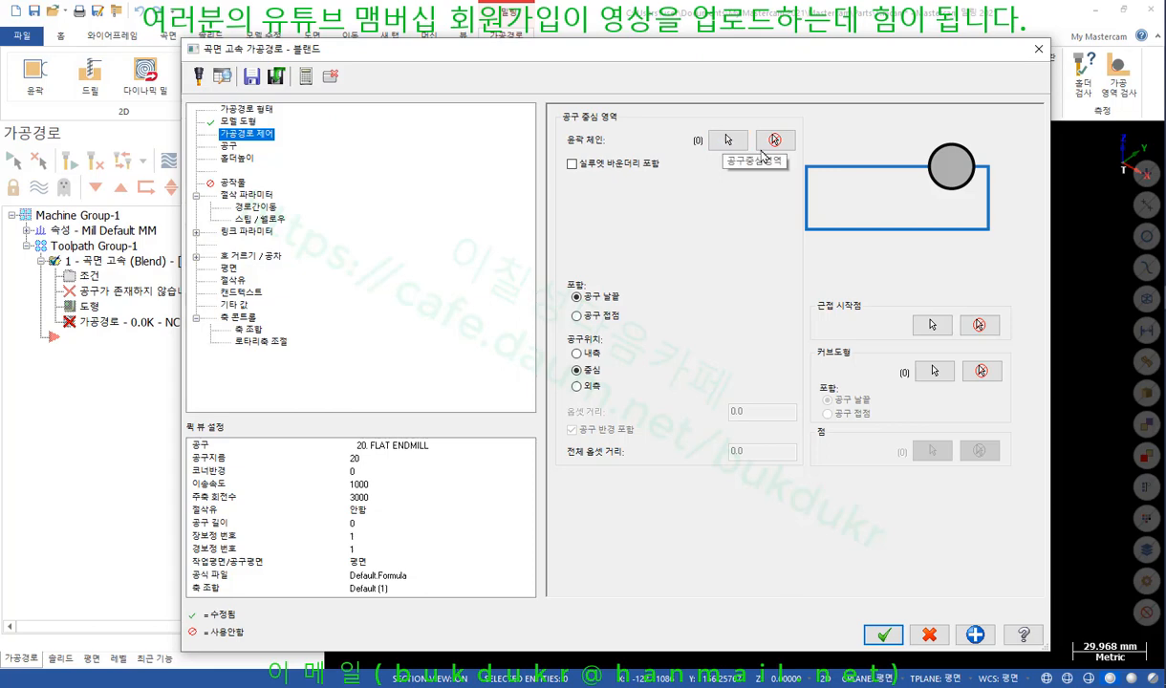
left_click(934, 372)
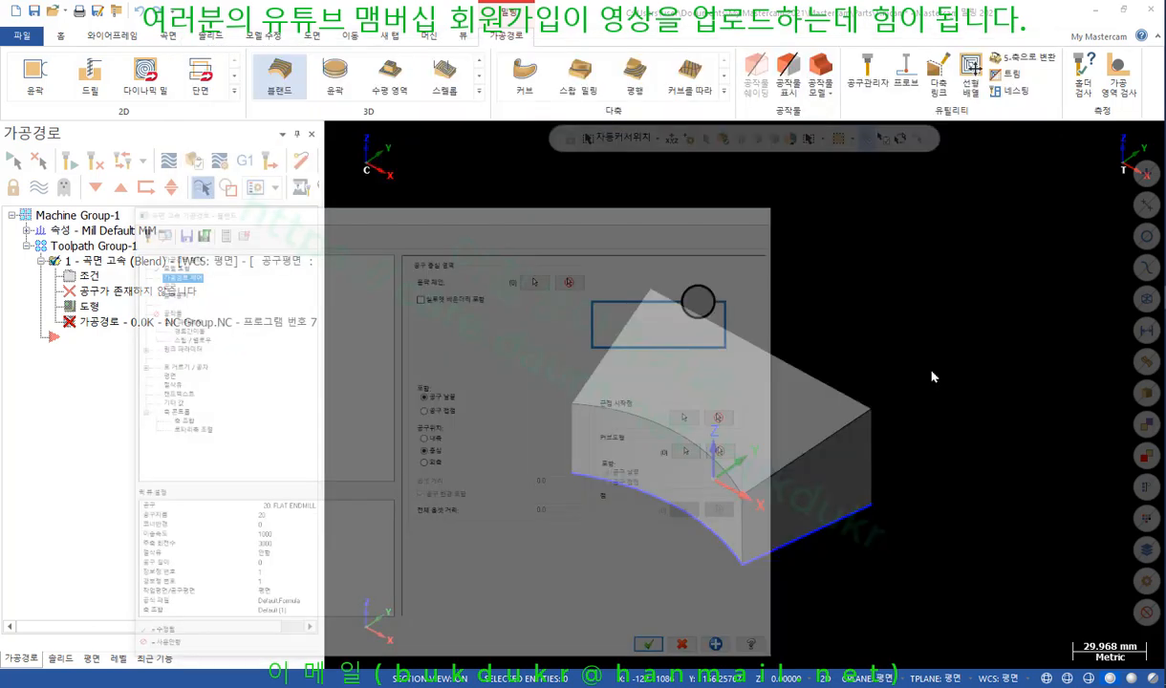
left_click(212, 143)
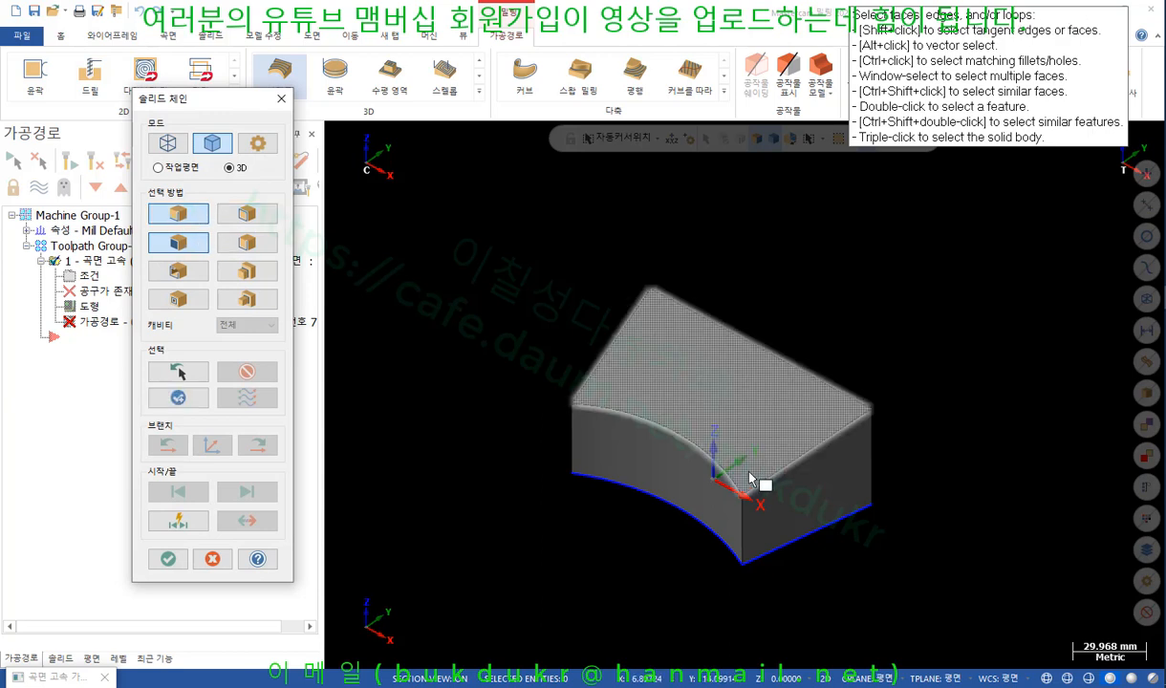
left_click(694, 451)
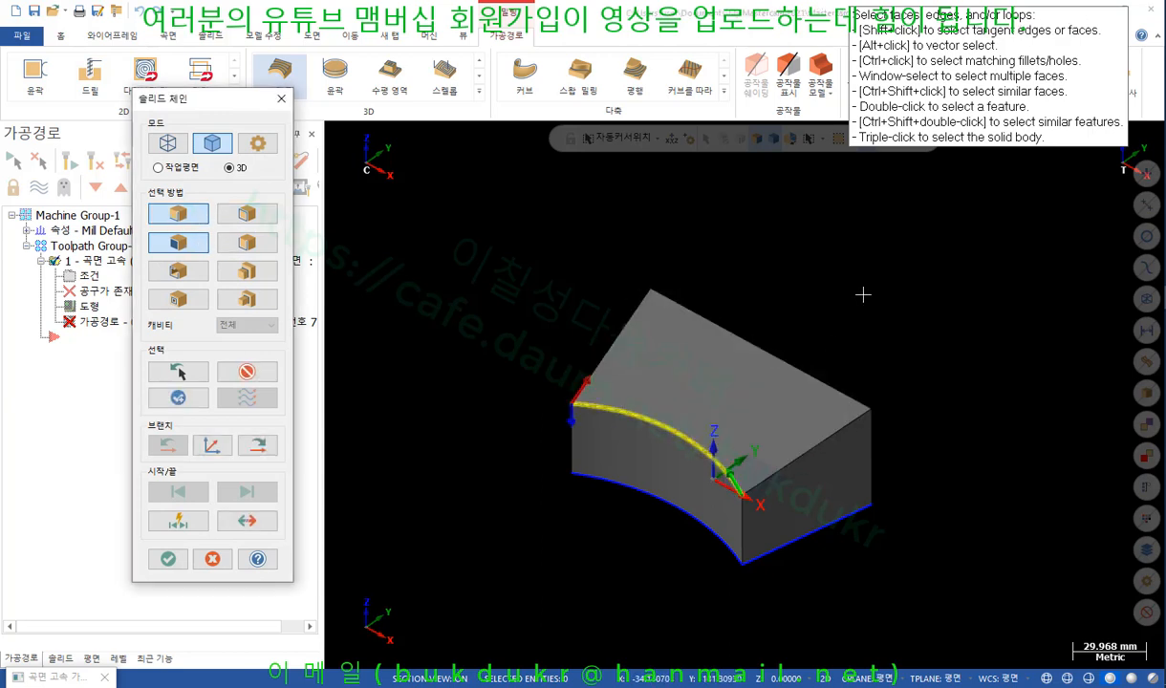
left_click(827, 383)
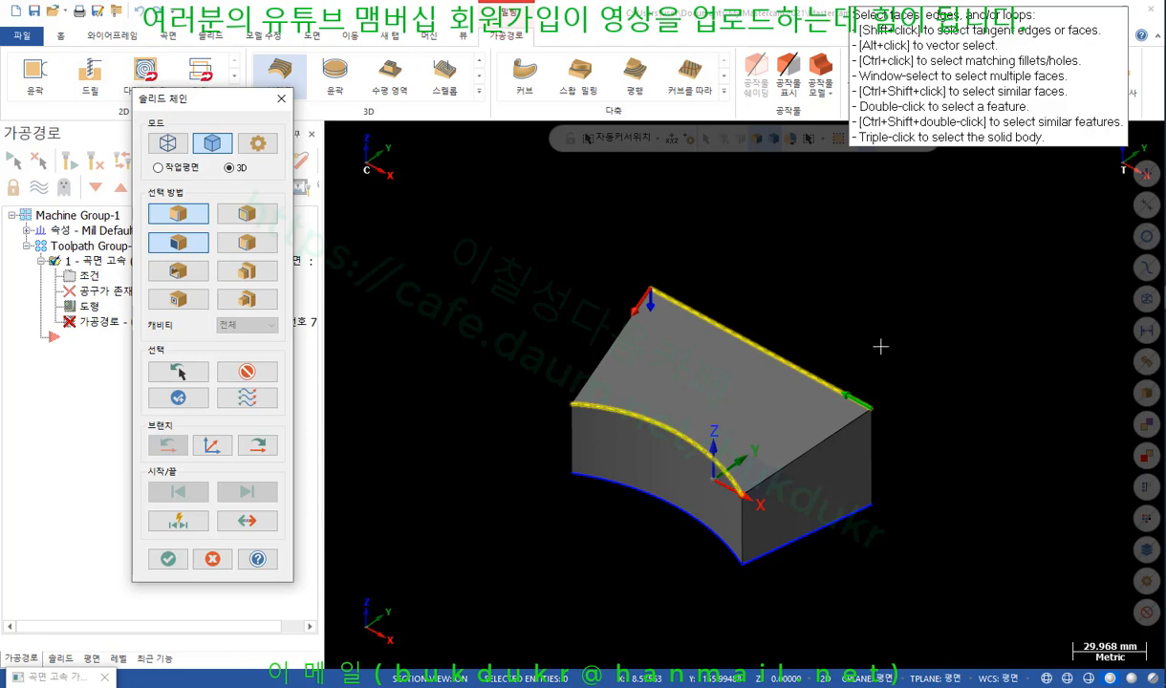
left_click(168, 560)
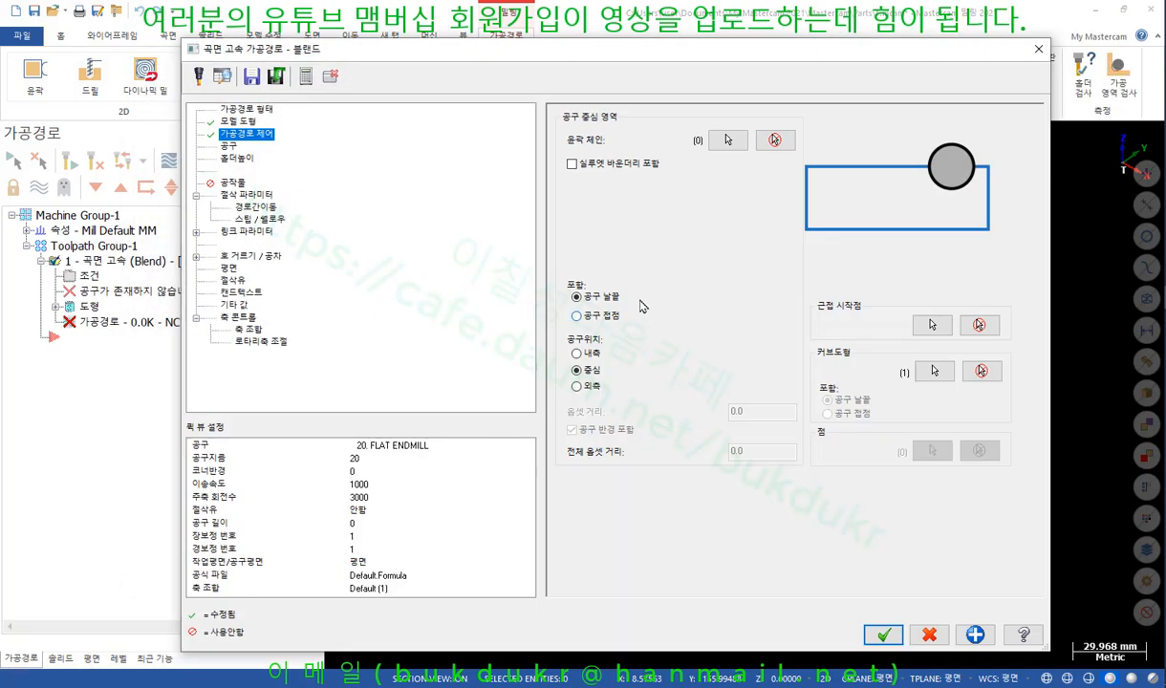
Choose the 6 mm ball-nose end mill from the tool library and generate the blend toolpath.
left_click(228, 146)
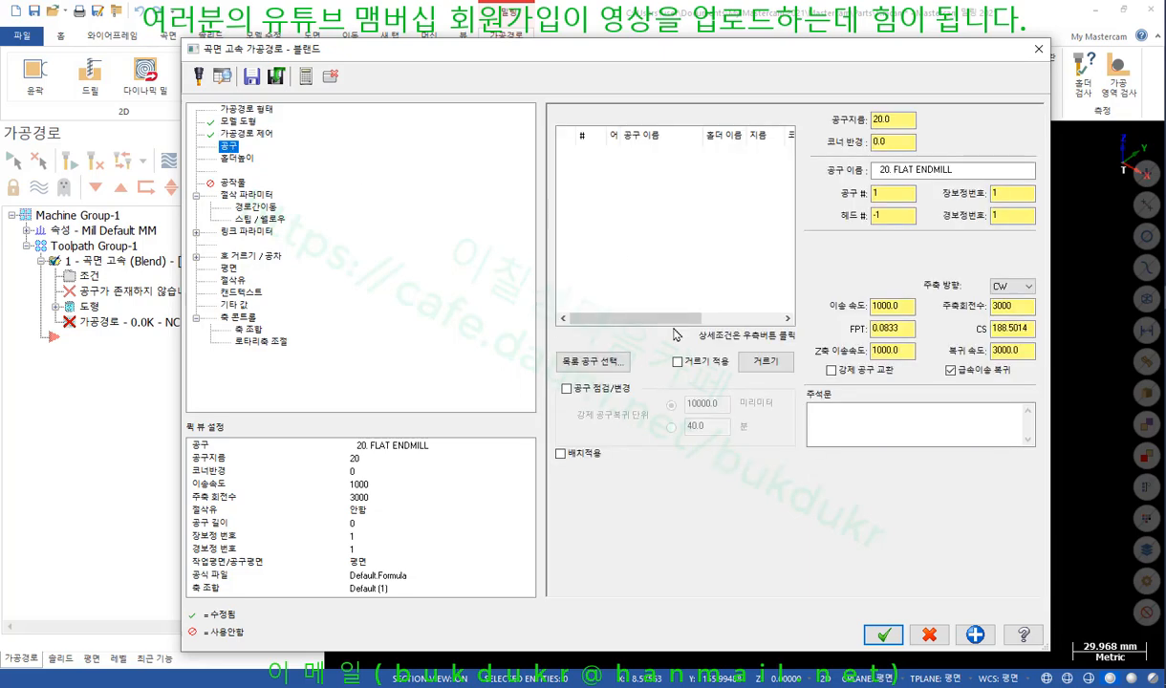
left_click(591, 362)
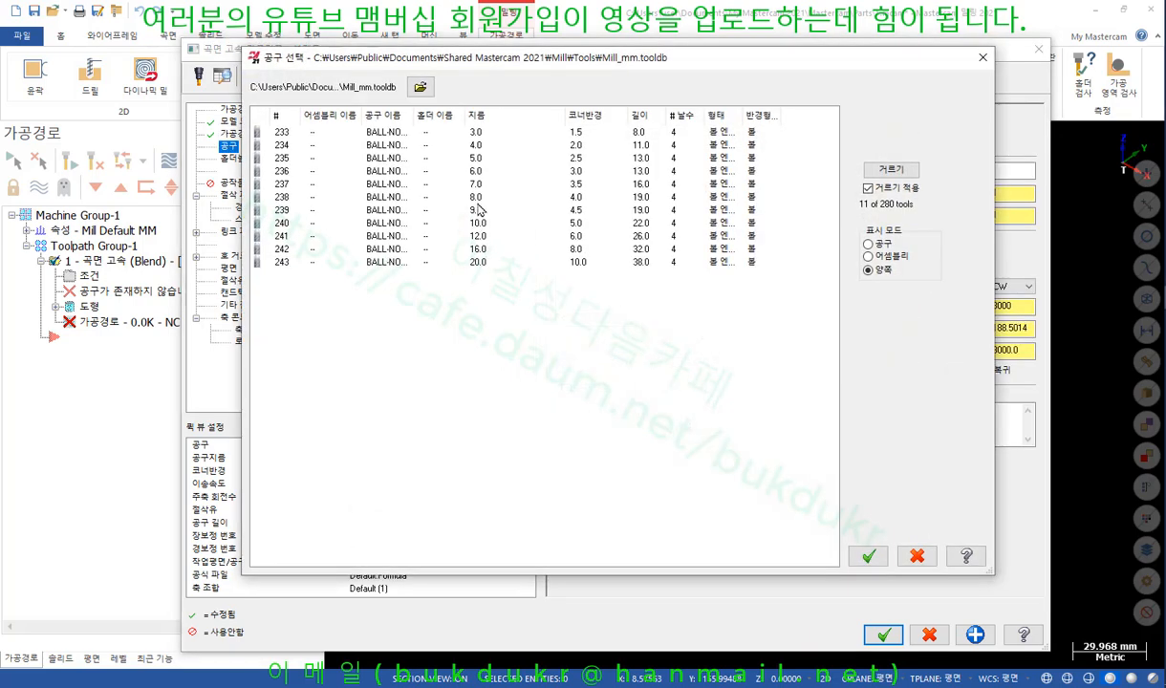
double_click(471, 172)
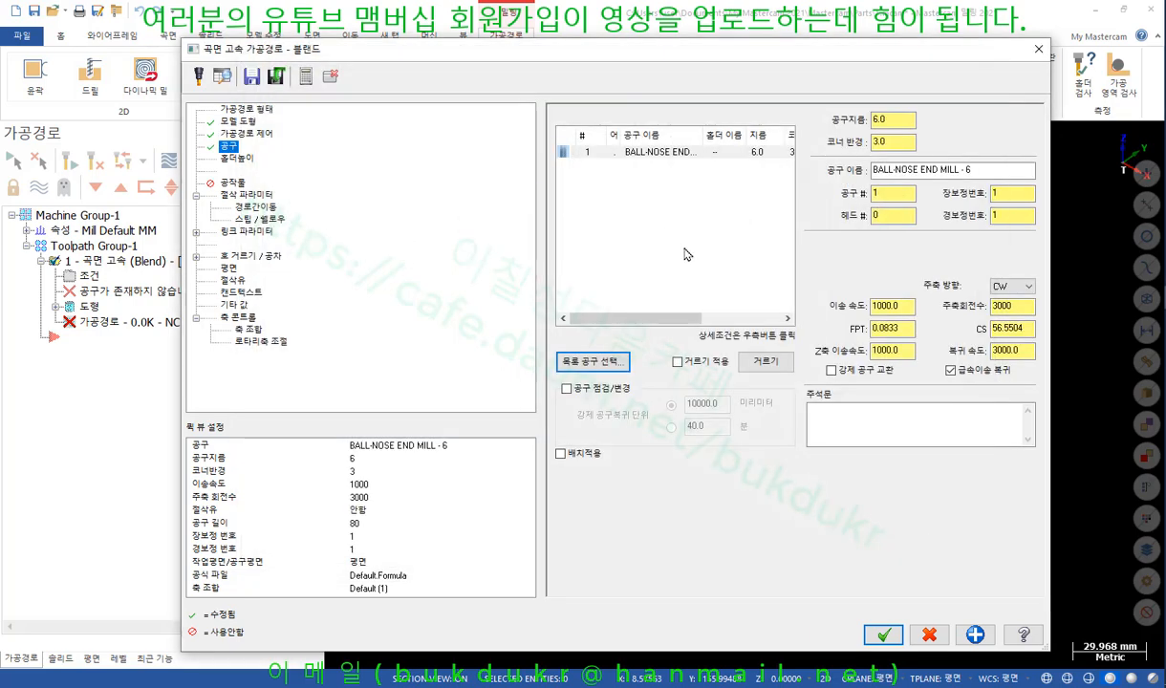
left_click(883, 635)
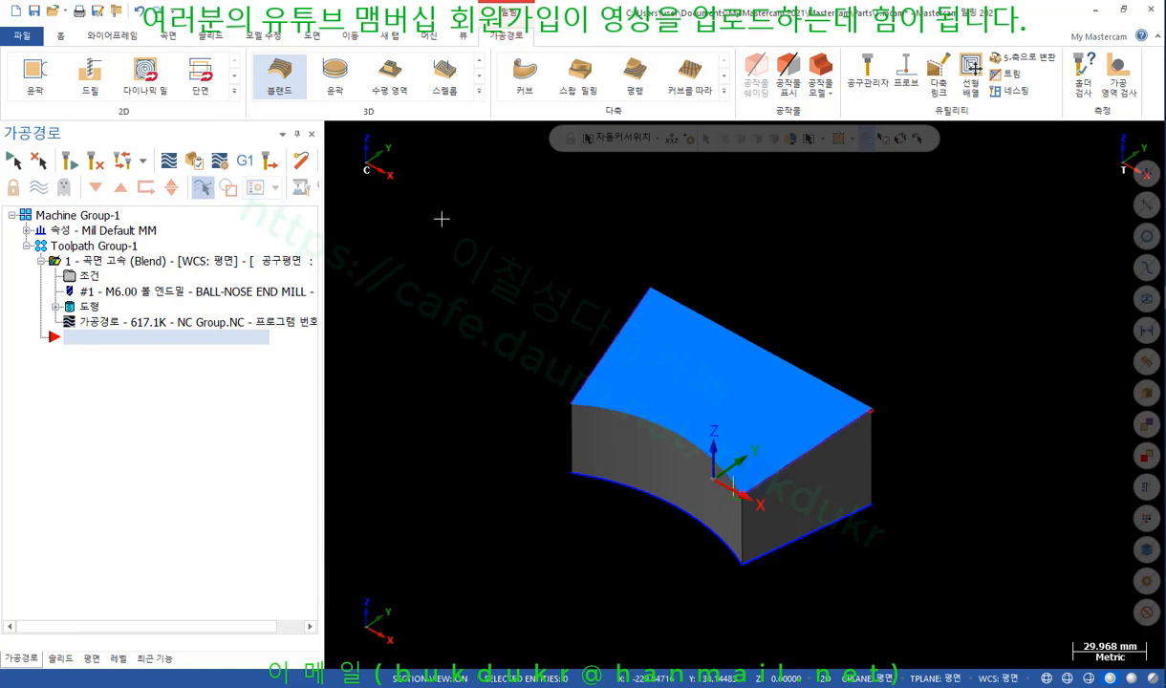
Set the blend operation's stepover to 2 in the cut parameters and regenerate the toolpath.
scroll(691, 405, "up", 2)
scroll(690, 405, "up", 4)
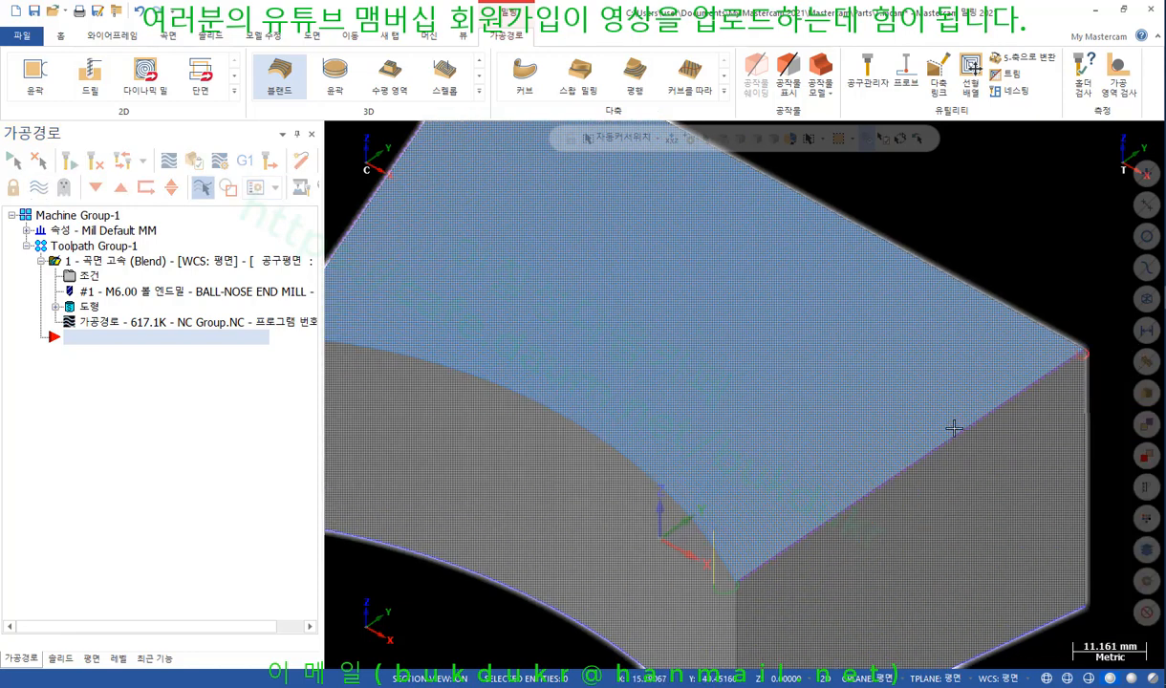
left_click(96, 291)
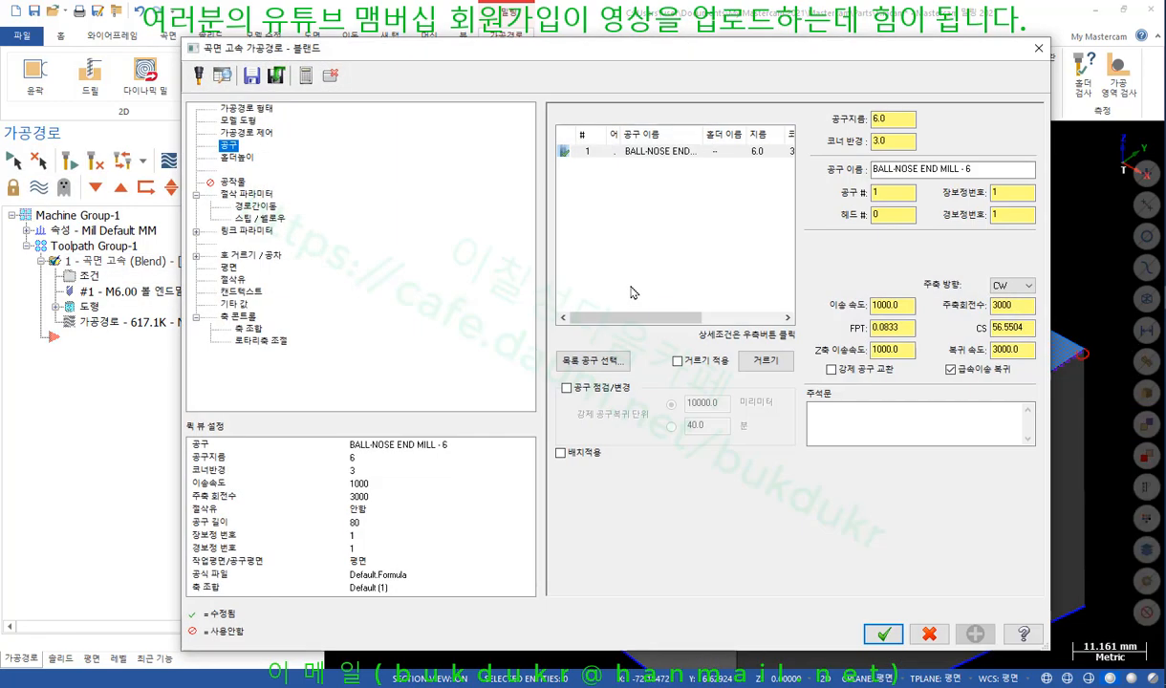
left_click(251, 194)
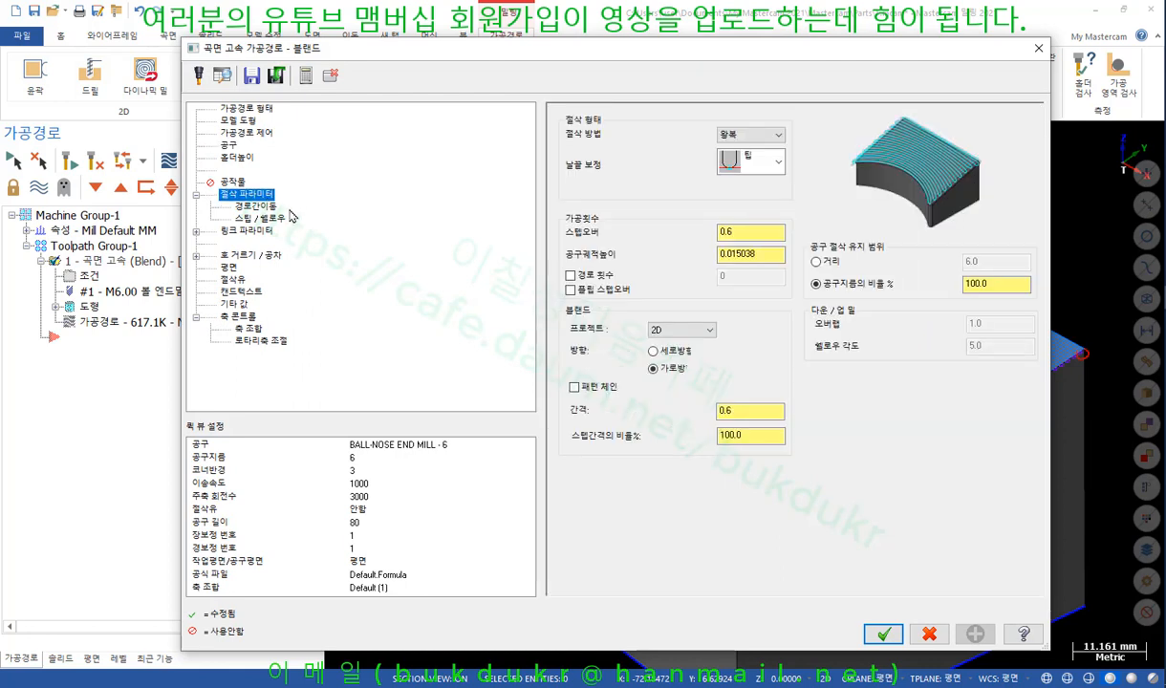
left_click(758, 231)
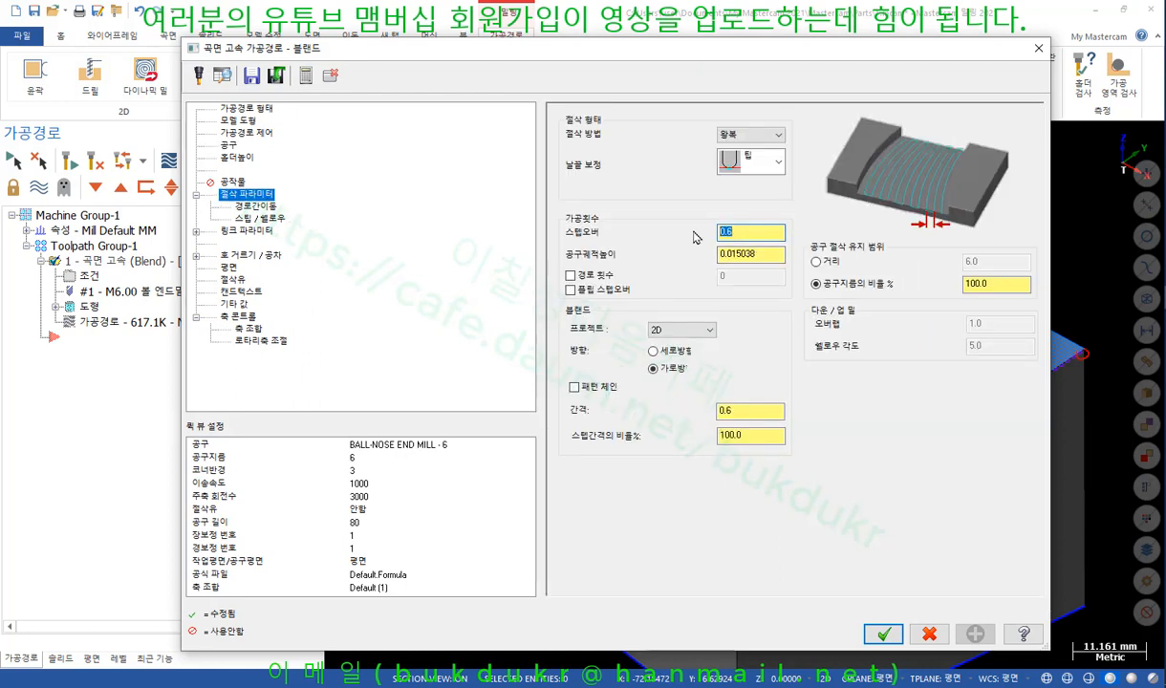
type("3")
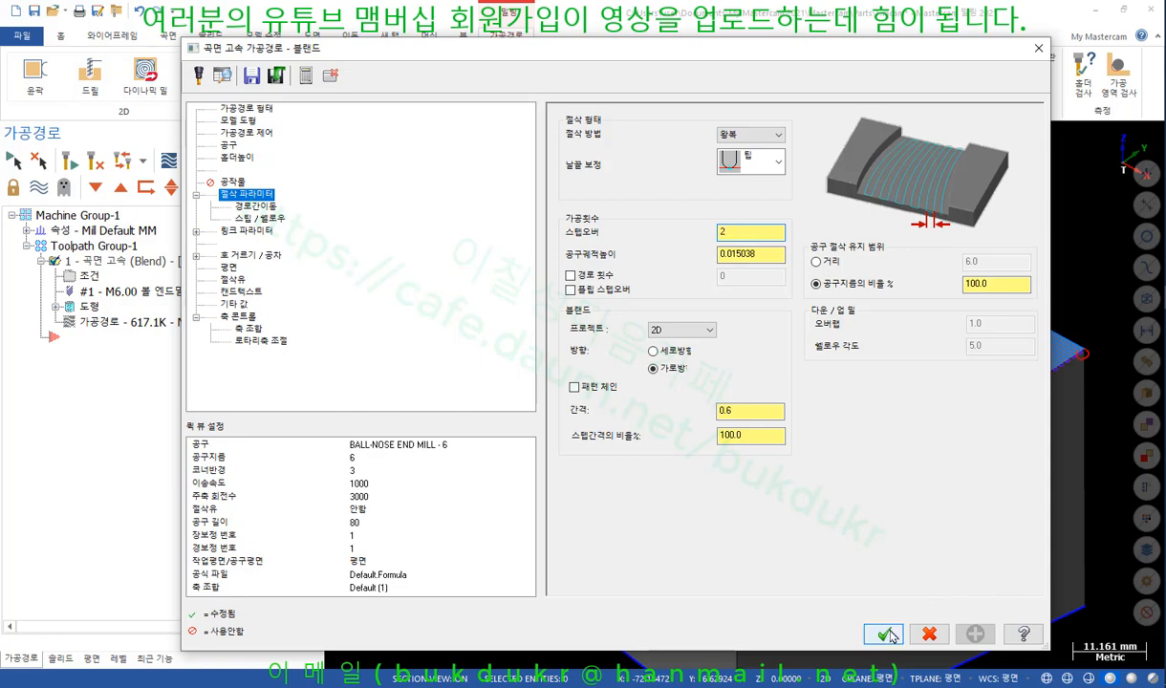
left_click(883, 634)
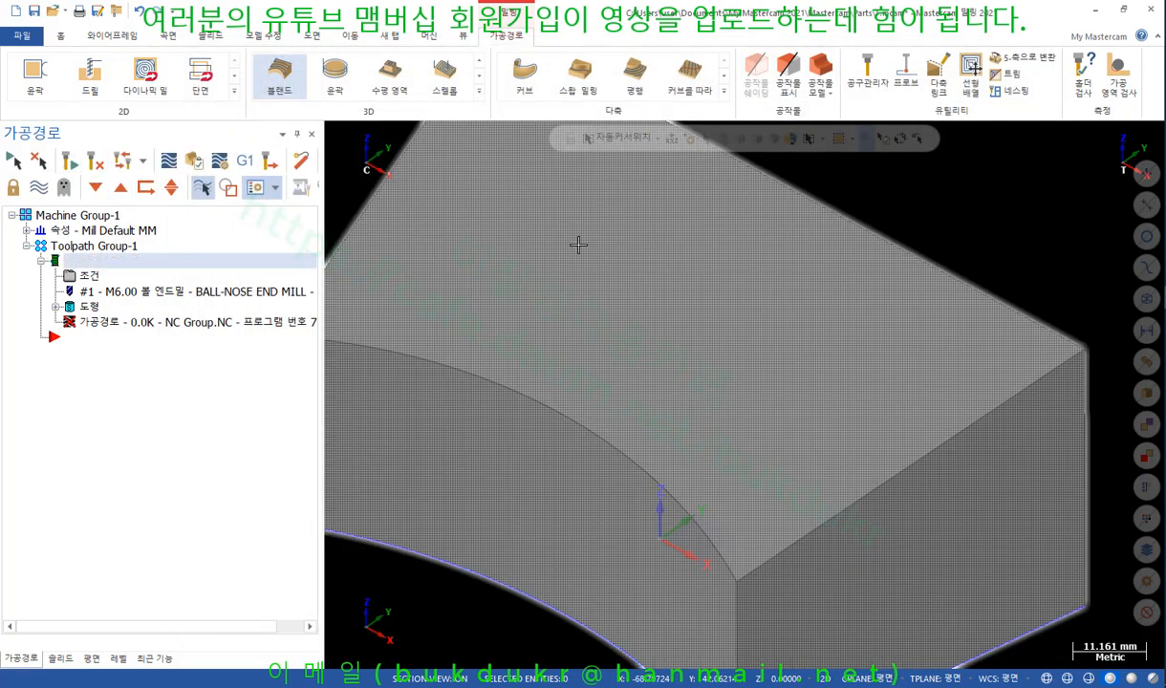
Turn off the solid's shading so the block displays as wireframe under the toolpath.
scroll(919, 466, "down", 2)
scroll(442, 385, "down", 2)
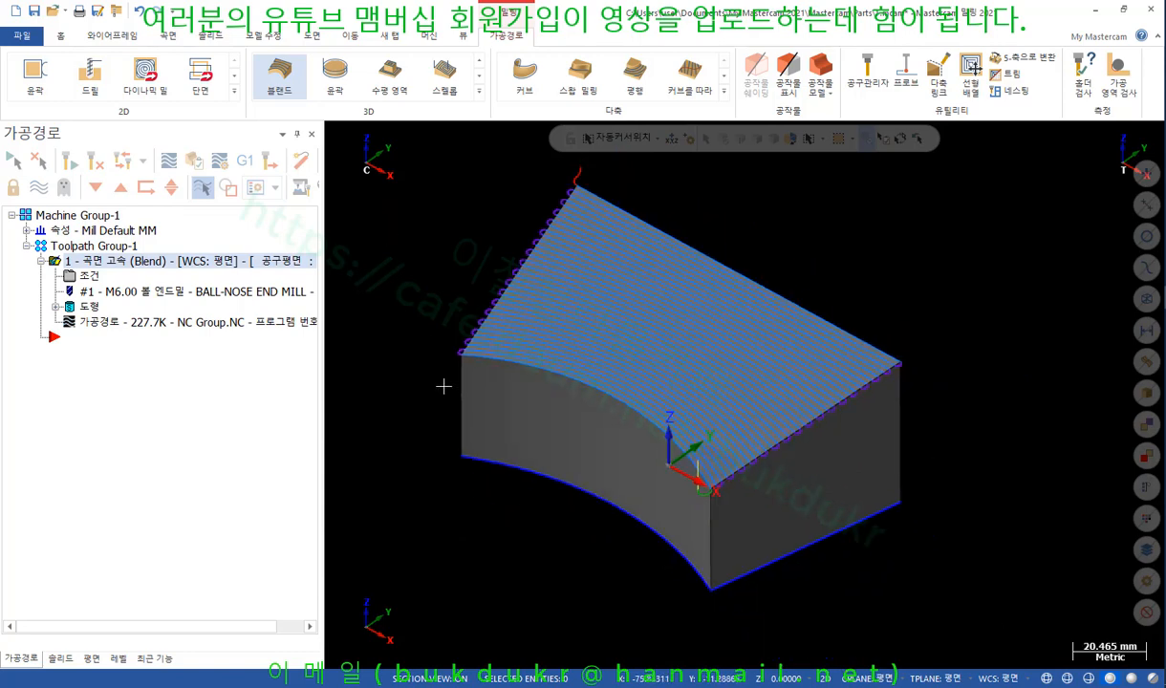
key("alt+s")
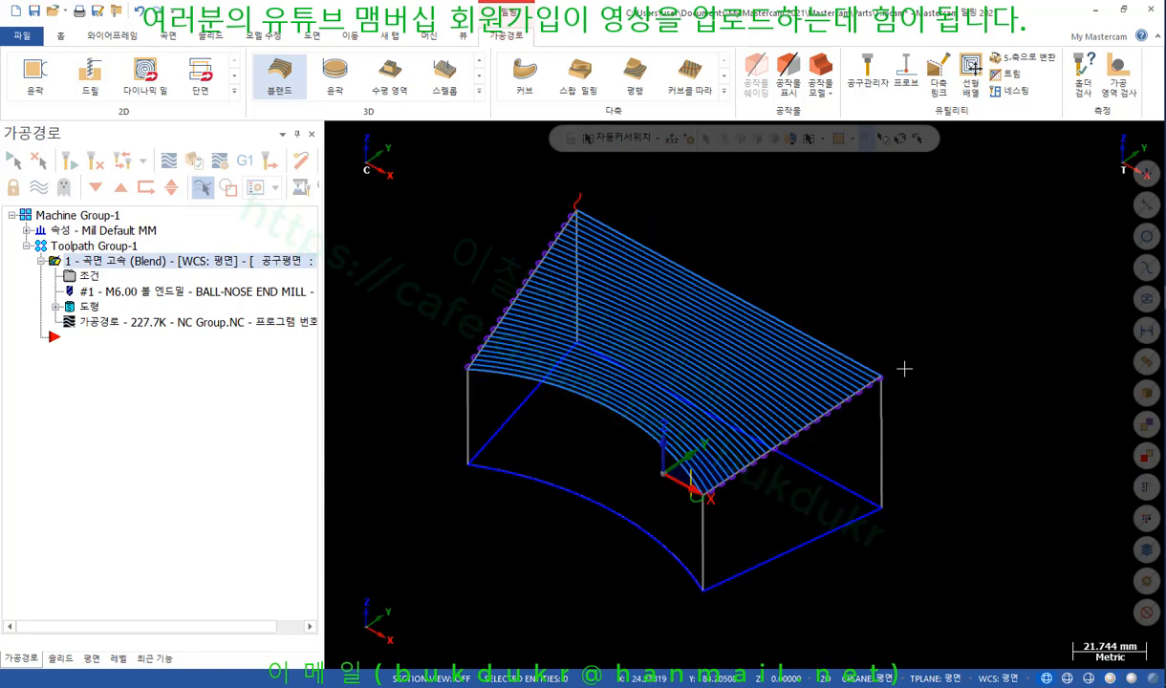
scroll(664, 285, "up", 4)
middle_click_drag(969, 269, 960, 289)
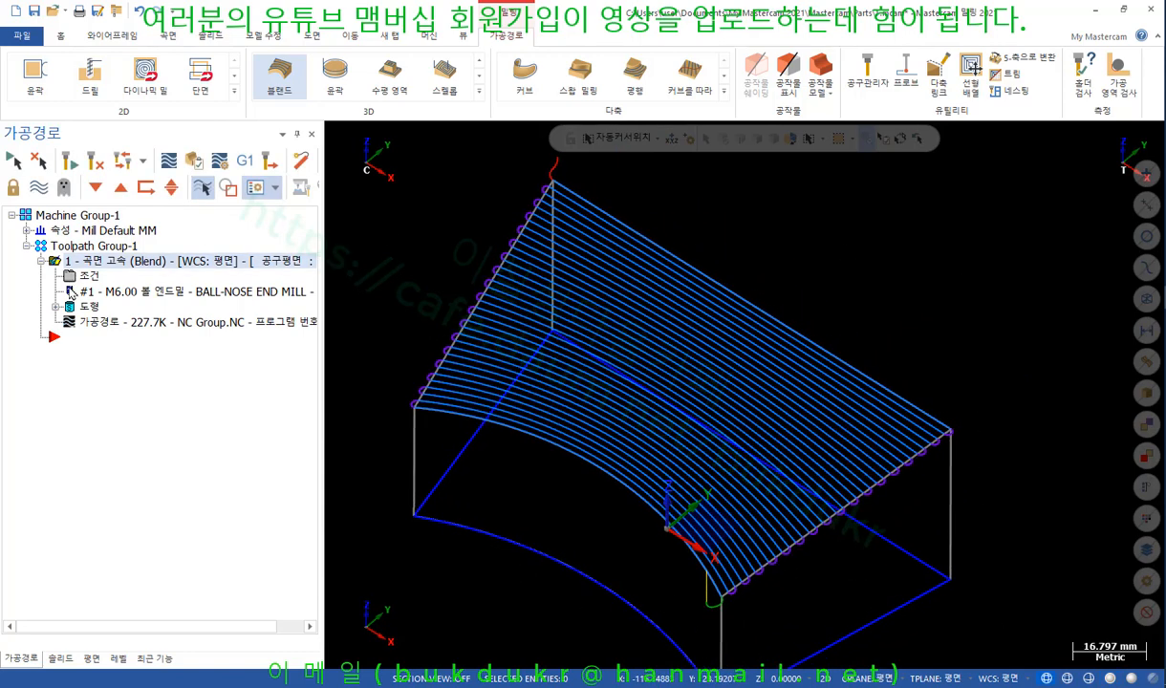
Backplot the blend toolpath through to its end position.
left_click(95, 321)
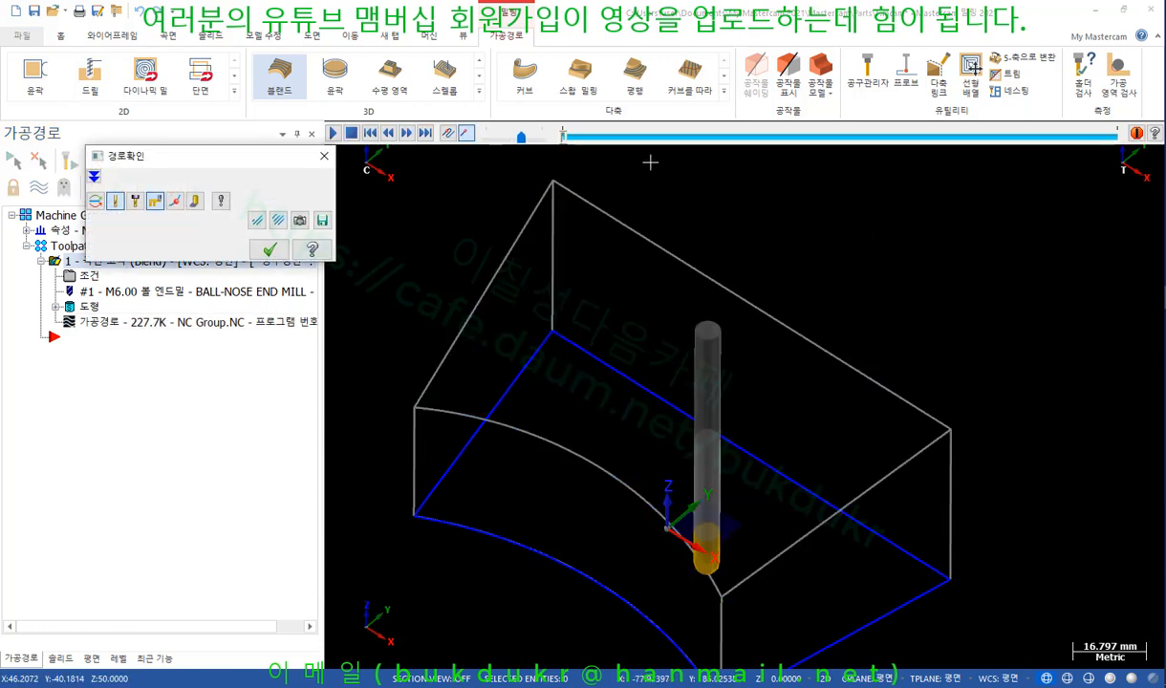
mouse_move(565, 138)
left_mouse_down()
mouse_move(805, 138)
mouse_move(889, 174)
mouse_move(1005, 187)
mouse_move(1118, 182)
left_mouse_up()
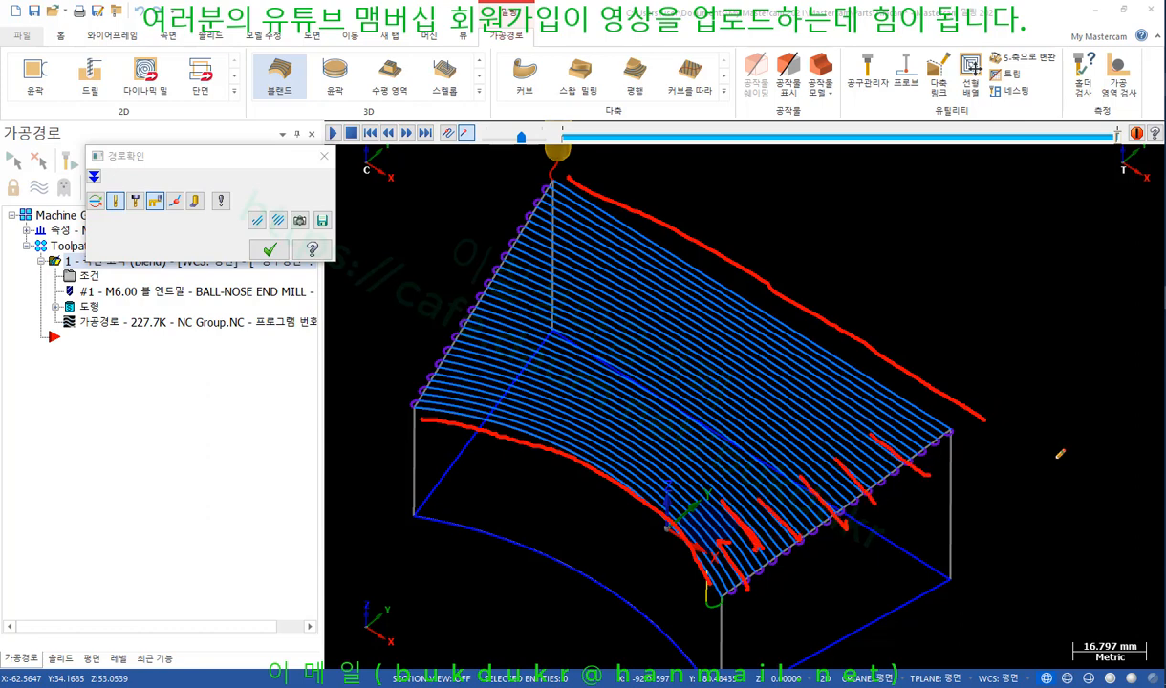
right_click(1021, 292)
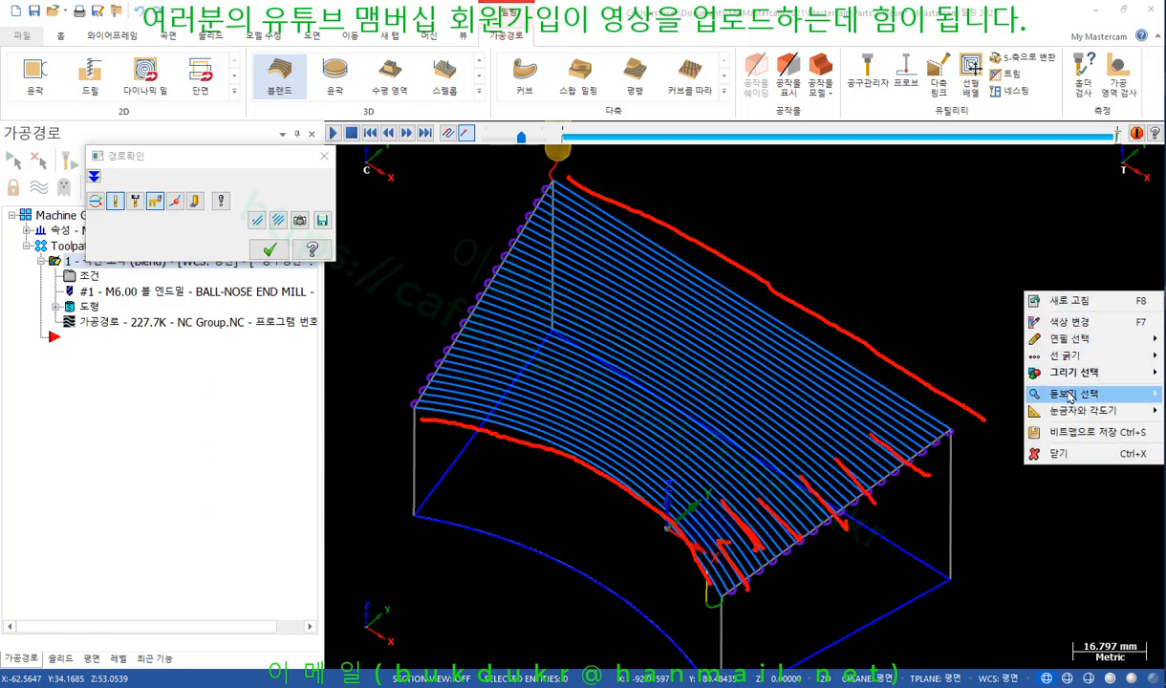
left_click(1064, 457)
Switch to the top view and compare the pass spacing at the middle of the surface and near its side edge.
right_click(984, 313)
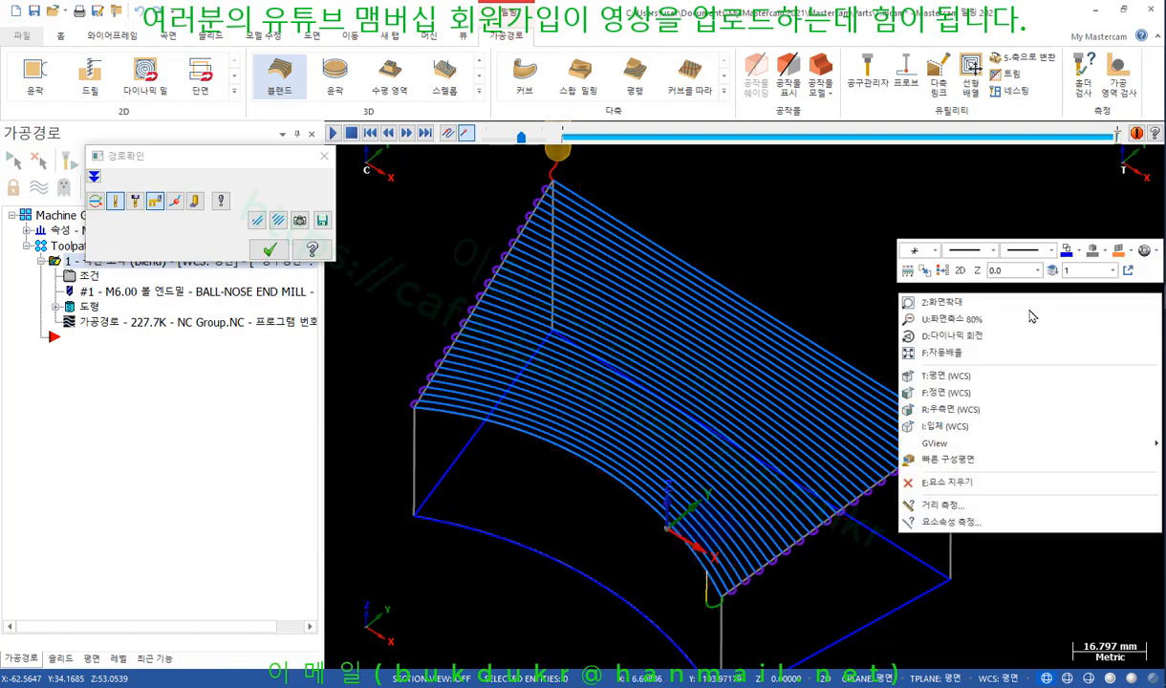
left_click(1014, 361)
scroll(847, 328, "up", 9)
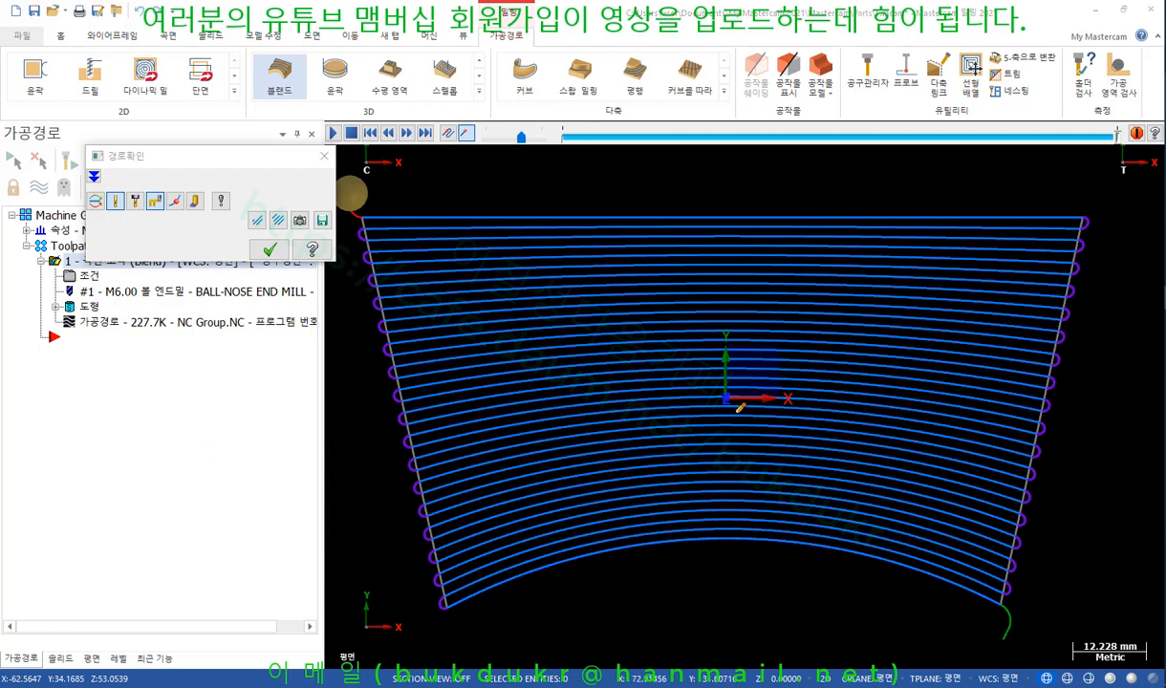
left_click_drag(740, 407, 744, 409)
mouse_move(1040, 383)
left_mouse_down()
mouse_move(1059, 315)
mouse_move(1067, 394)
left_mouse_up()
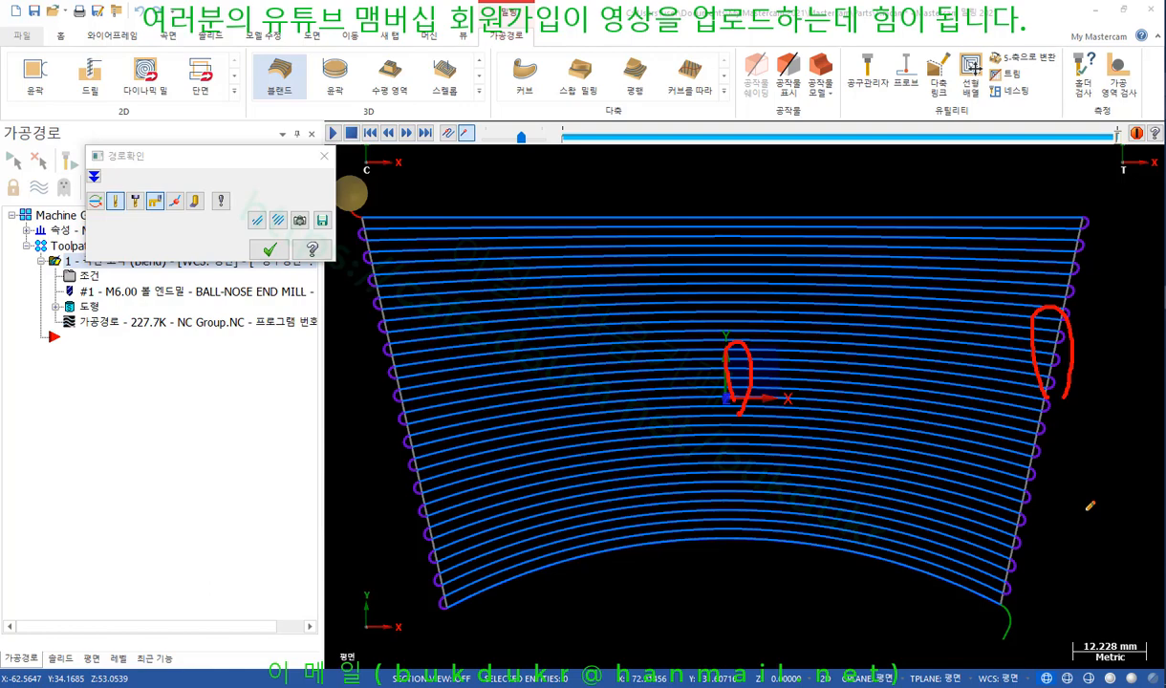
right_click(848, 182)
left_click(855, 346)
Return to a tilted 3D view, exit the backplot and examine the blend passes over the sloped top.
mouse_move(855, 346)
middle_mouse_down()
mouse_move(809, 361)
mouse_move(760, 318)
mouse_move(760, 383)
mouse_move(716, 391)
mouse_move(766, 232)
middle_mouse_up()
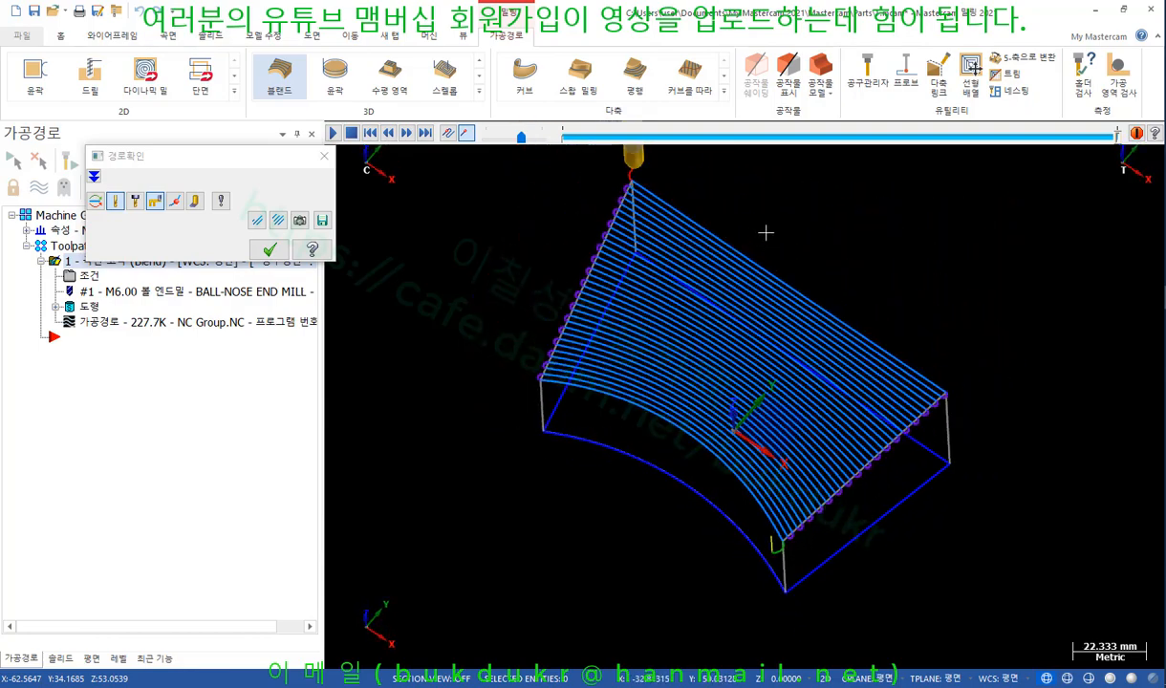
scroll(807, 307, "up", 2)
middle_click_drag(954, 286, 912, 208)
left_click(270, 249)
scroll(871, 246, "down", 1)
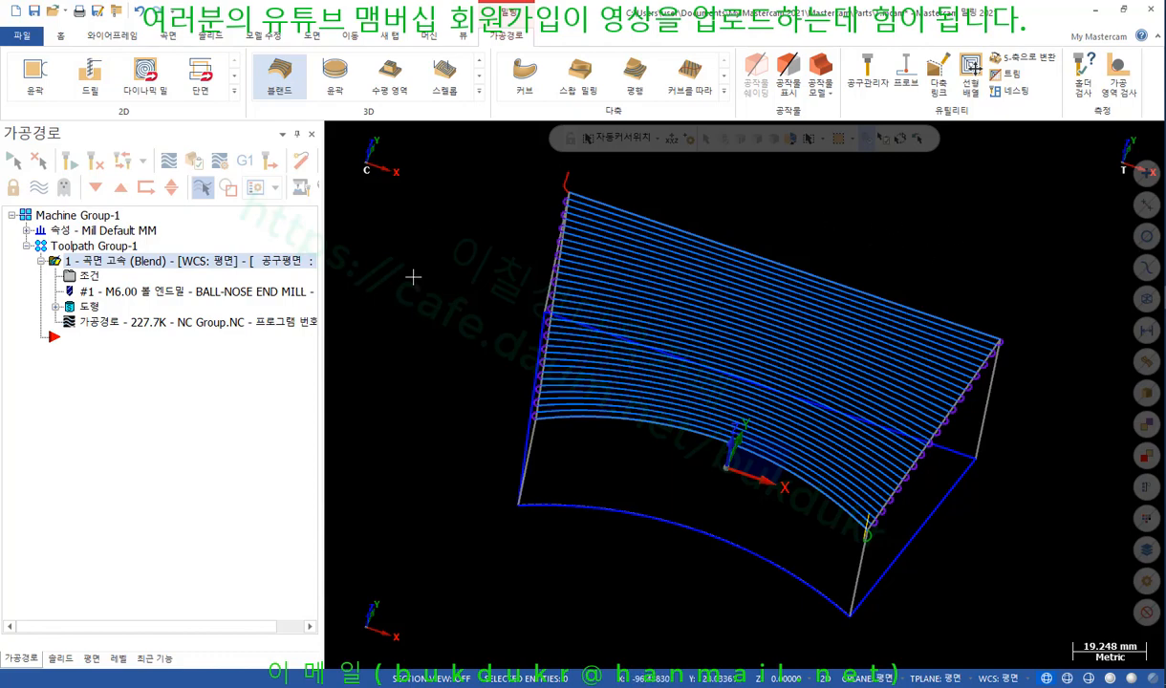
scroll(425, 331, "down", 1)
scroll(424, 333, "down", 1)
middle_click_drag(424, 333, 387, 288)
scroll(574, 291, "up", 3)
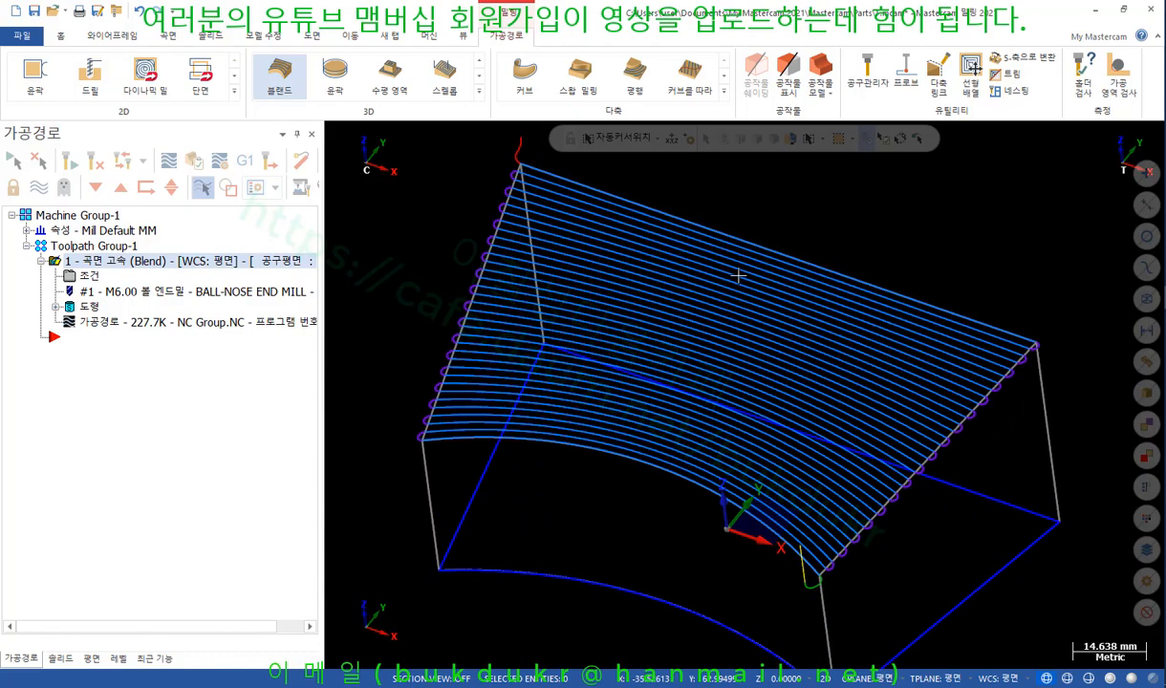
Switch to the PDF manual and read the blend (블렌드) section from page 737 through the 2D option example images on page 739.
middle_click_drag(737, 273, 769, 270)
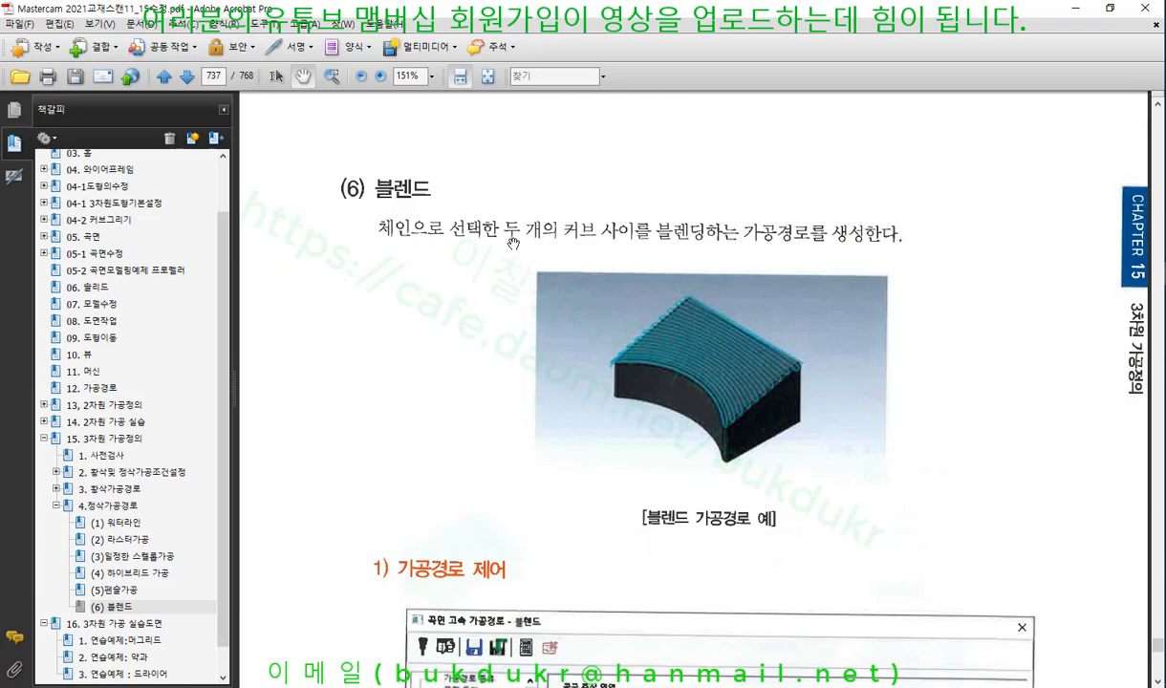
scroll(513, 243, "down", 8)
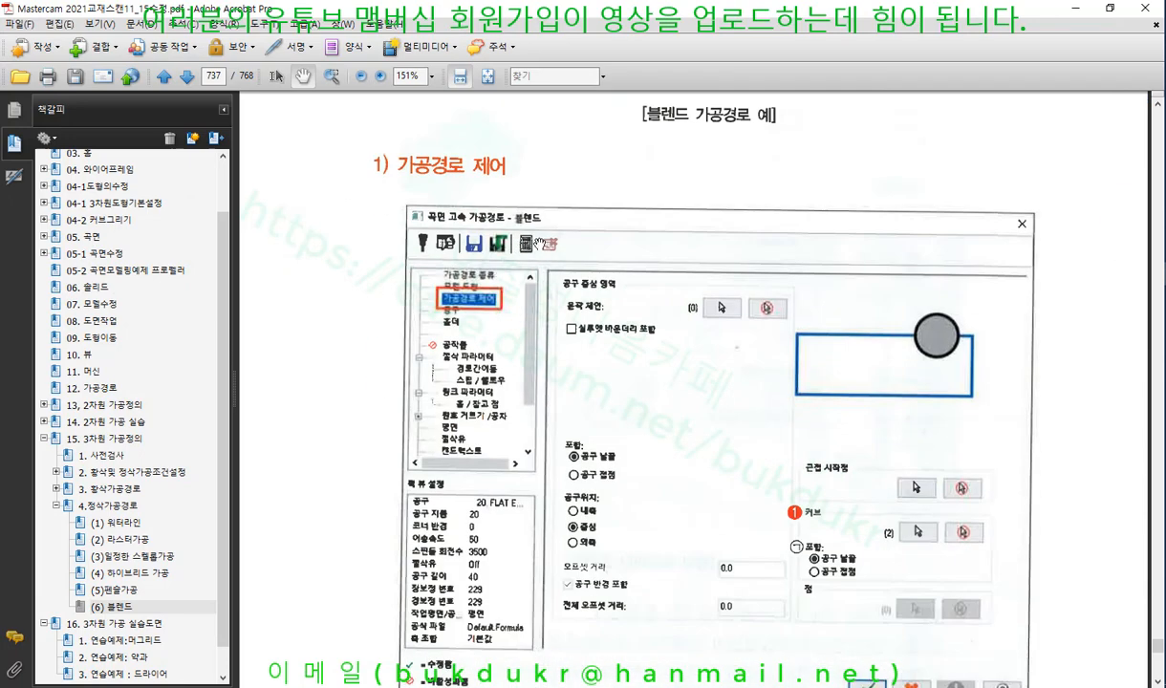
scroll(737, 241, "down", 2)
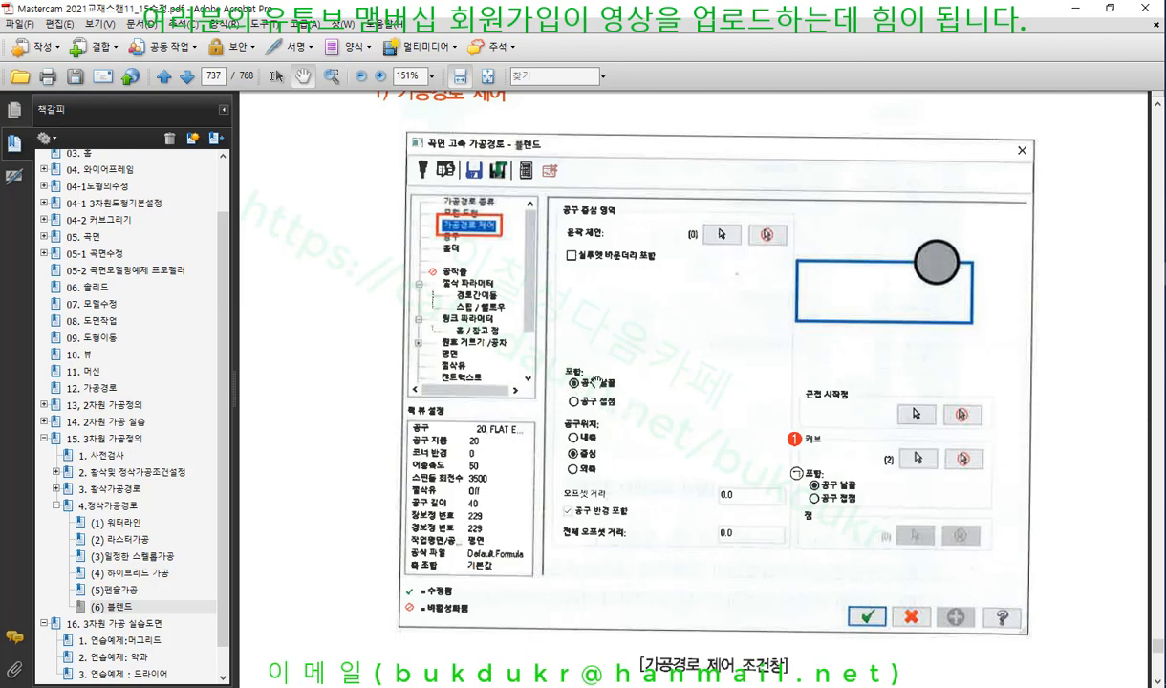
scroll(600, 379, "down", 20)
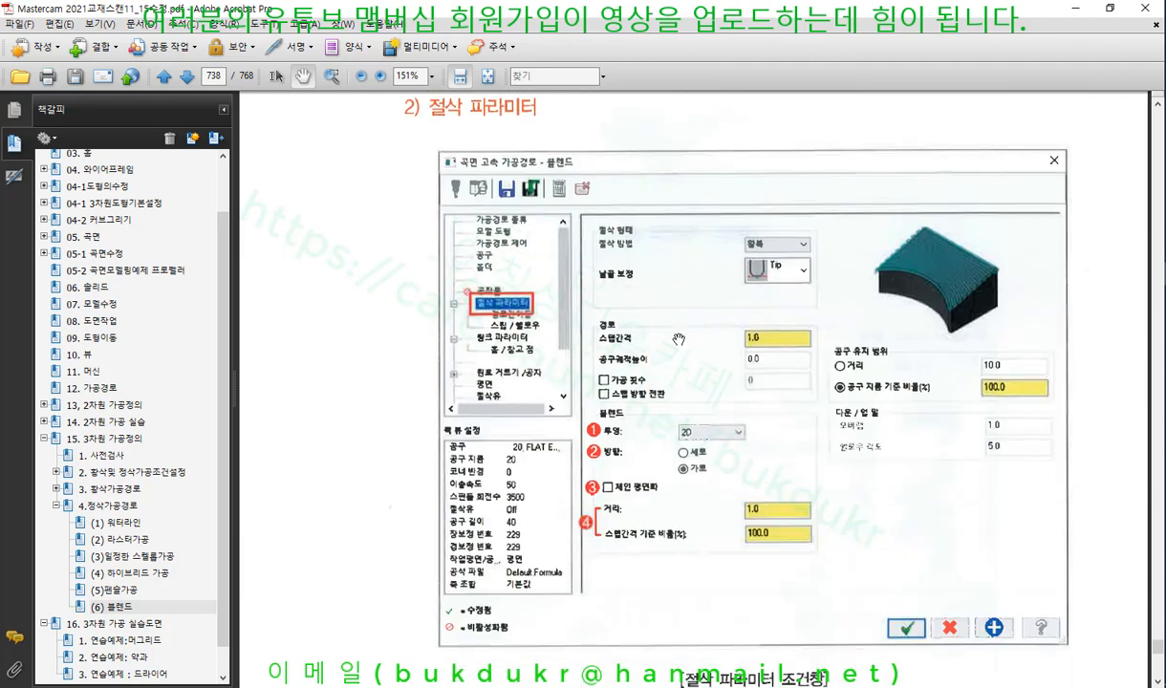
scroll(577, 304, "down", 17)
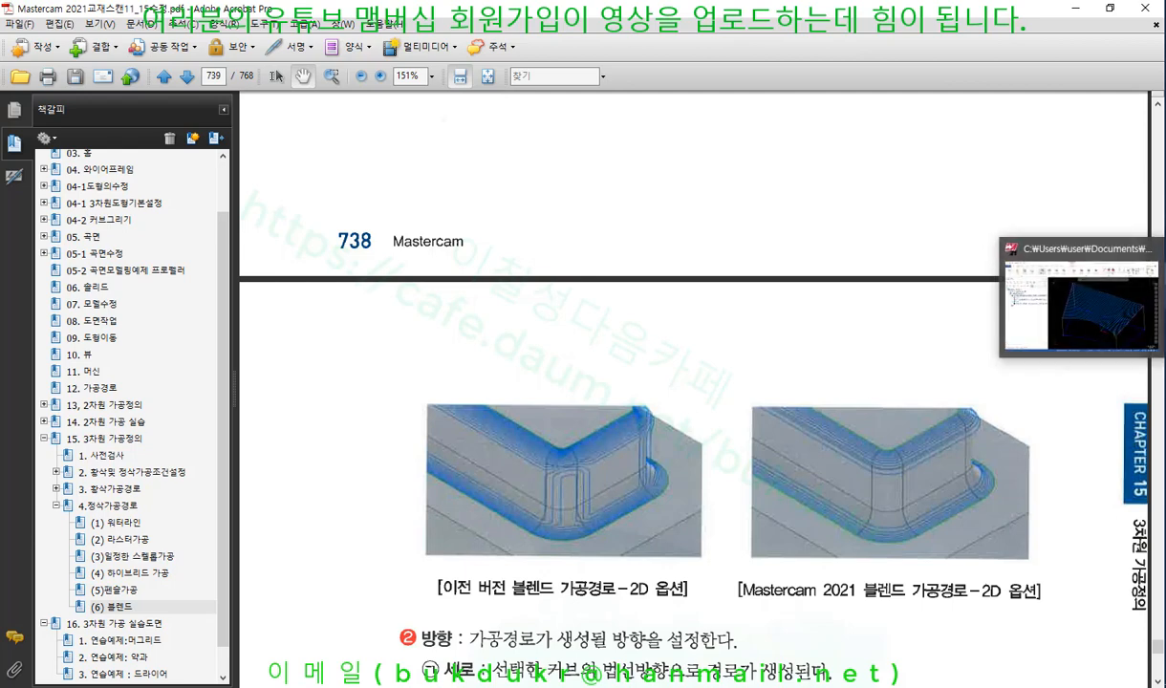
Return to Mastercam, turn the solid's shading back on and hide the blend toolpath display.
left_click(1165, 298)
scroll(679, 349, "down", 7)
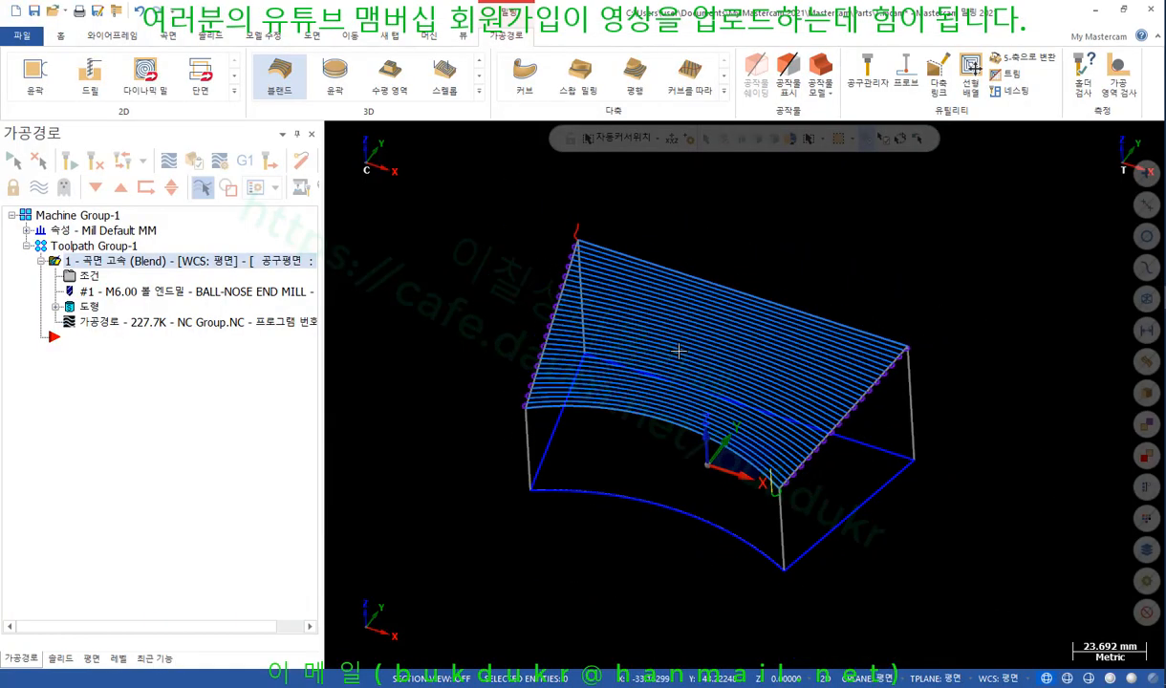
key("alt+s")
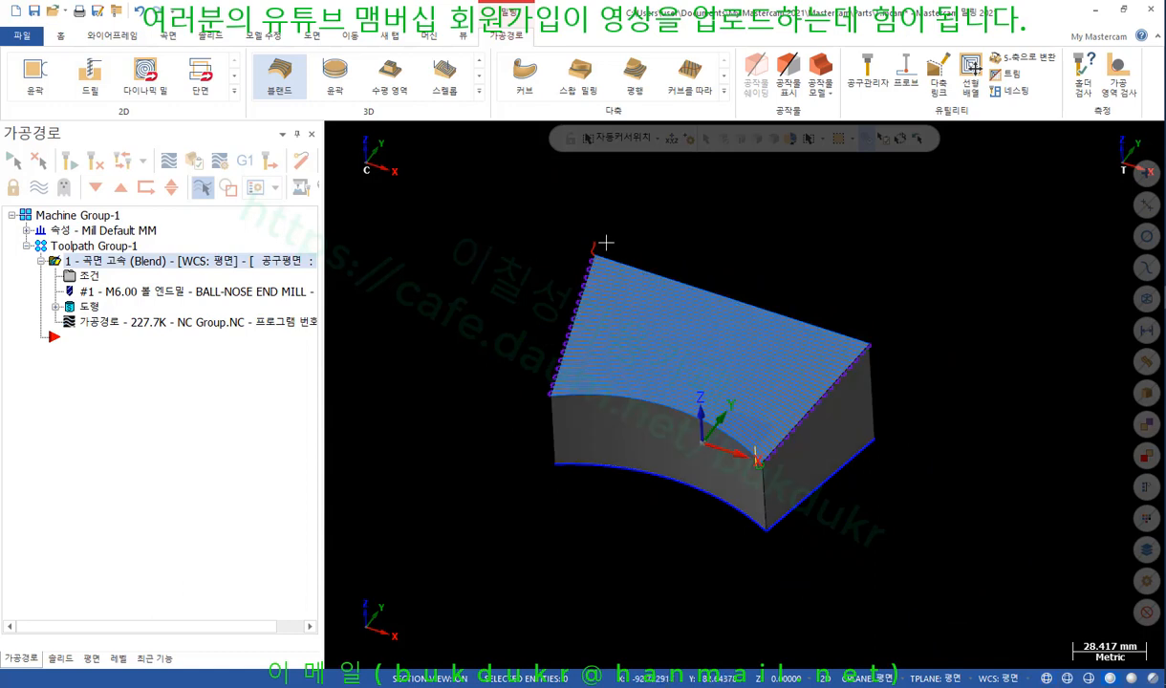
middle_click_drag(606, 243, 705, 205)
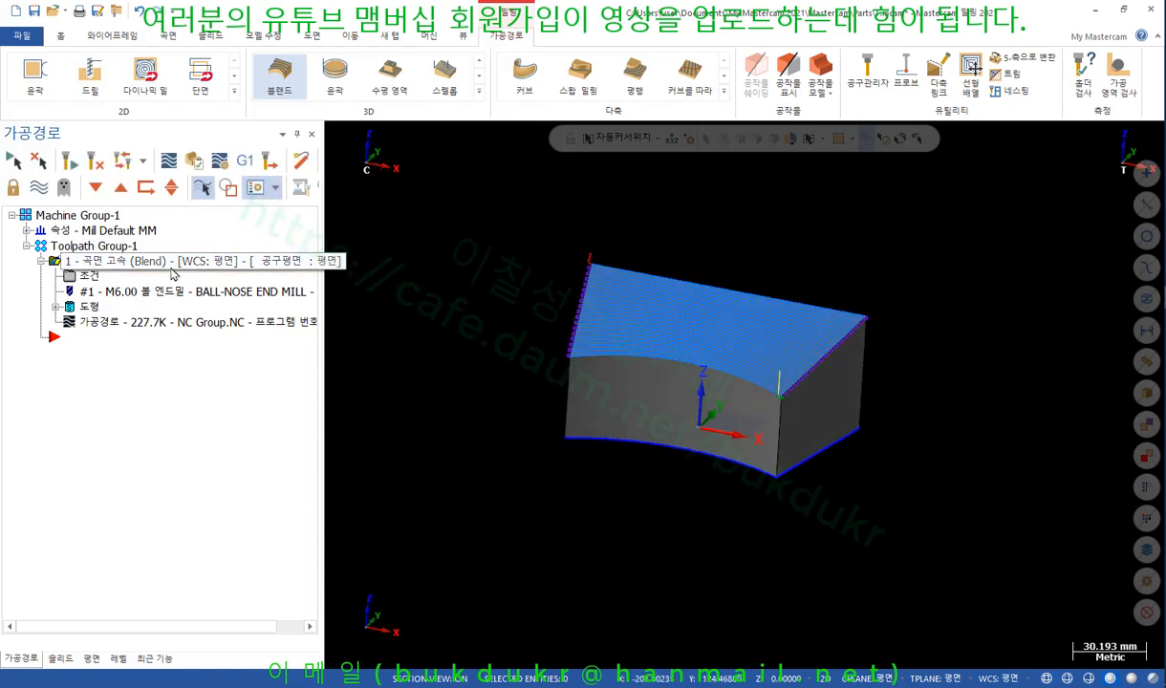
left_click(38, 187)
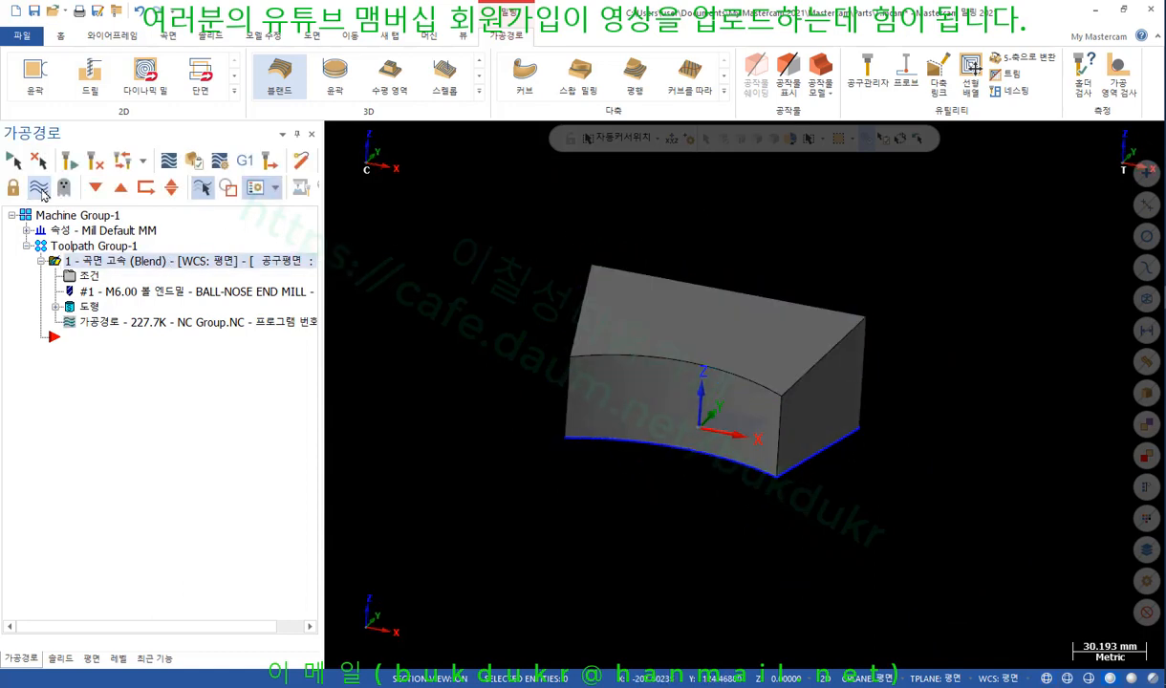
Round the block's four vertical corner edges with a constant-radius fillet of 14 mm.
scroll(832, 265, "up", 5)
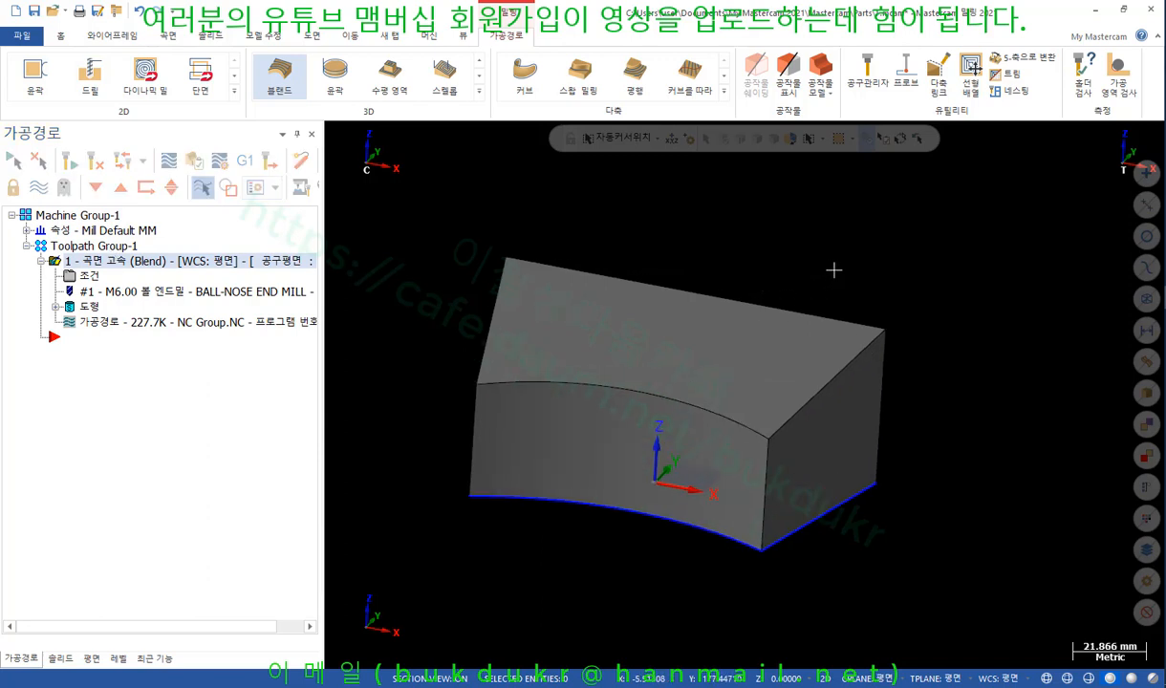
scroll(846, 367, "down", 3)
middle_click_drag(847, 367, 948, 315)
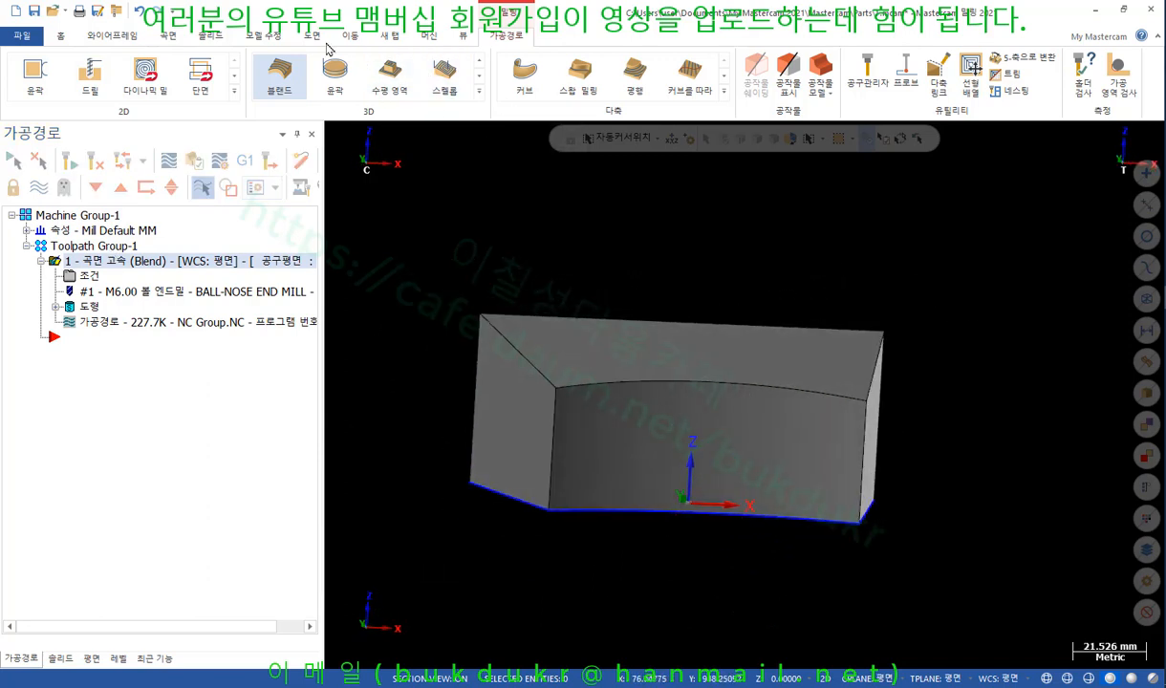
left_click(213, 35)
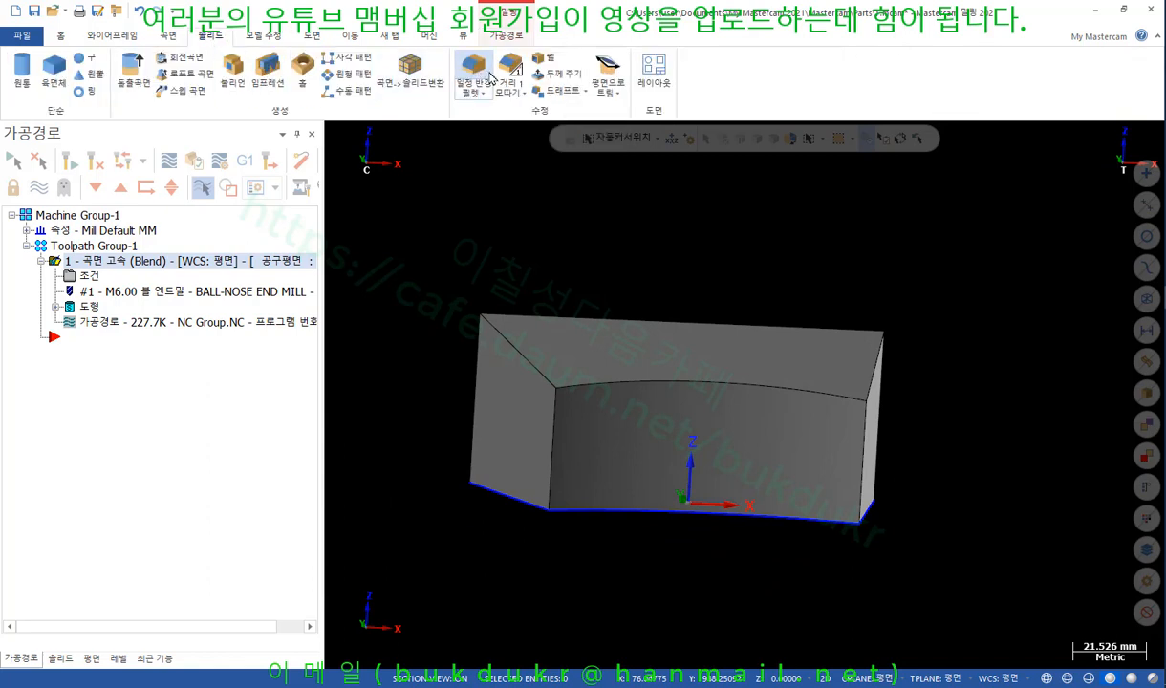
left_click(473, 71)
scroll(799, 303, "down", 2)
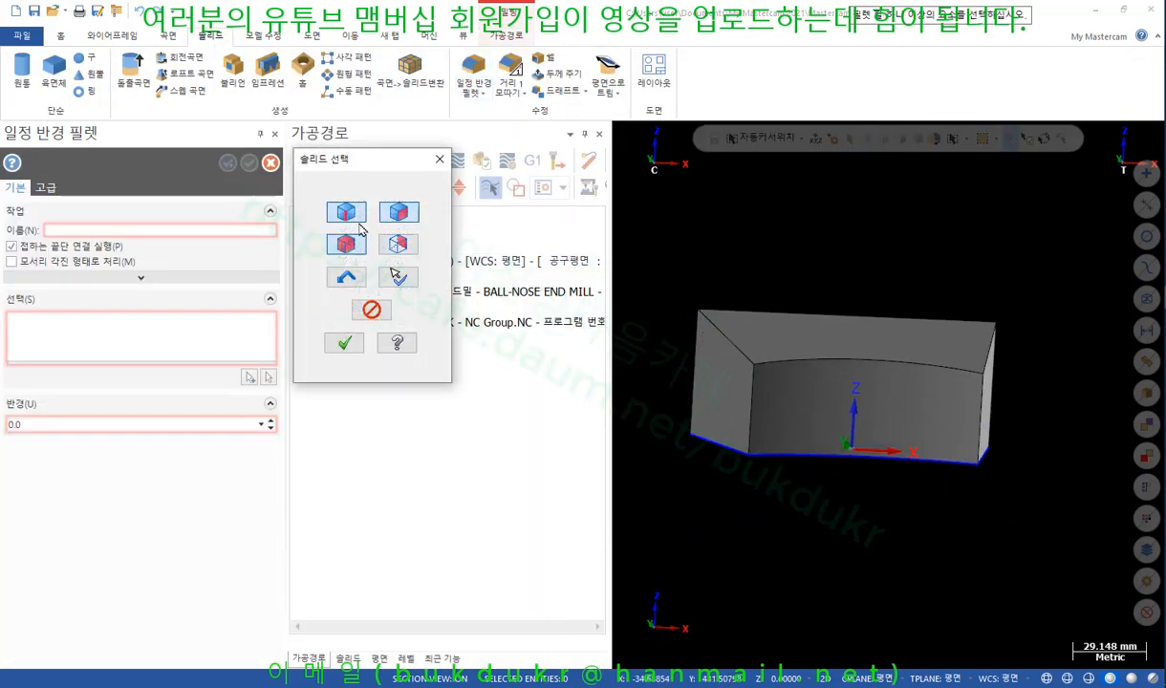
scroll(789, 311, "down", 2)
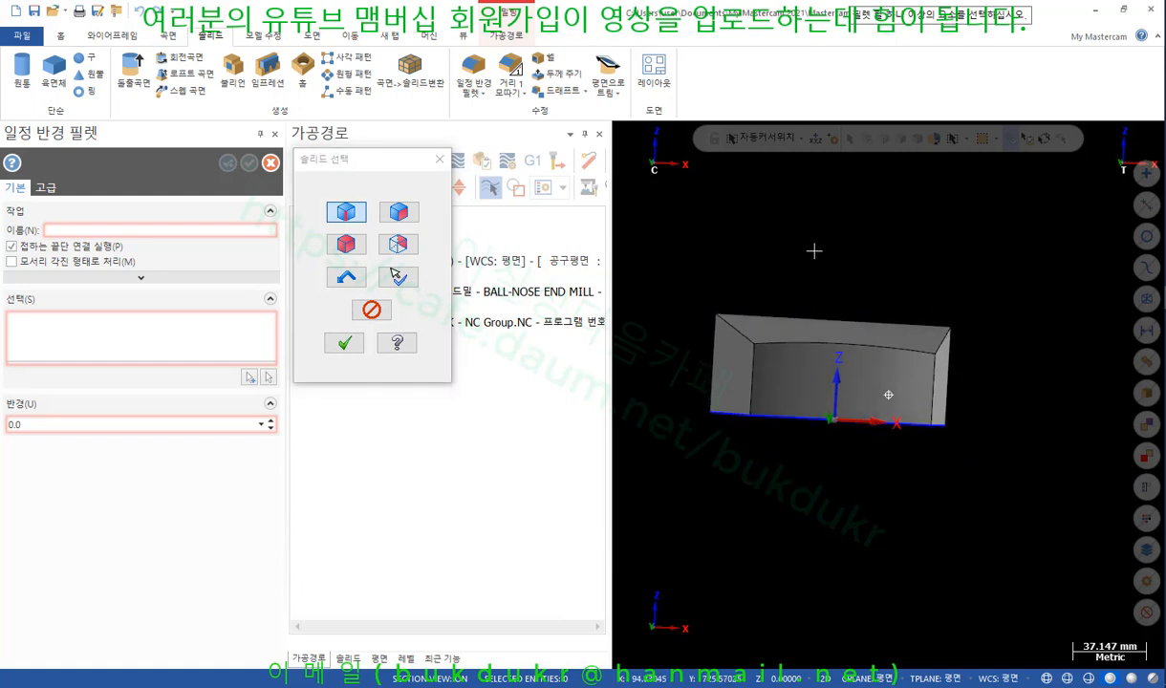
mouse_move(815, 252)
middle_mouse_down()
mouse_move(815, 242)
mouse_move(815, 255)
middle_mouse_up()
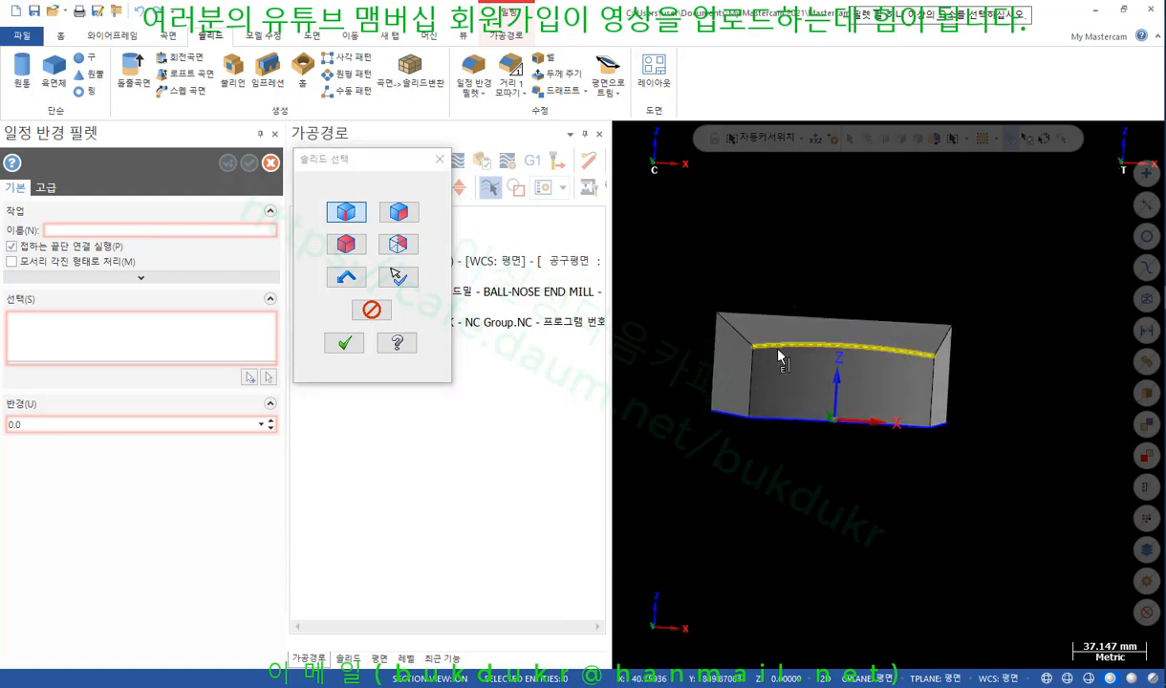
left_click(754, 386)
left_click(716, 368)
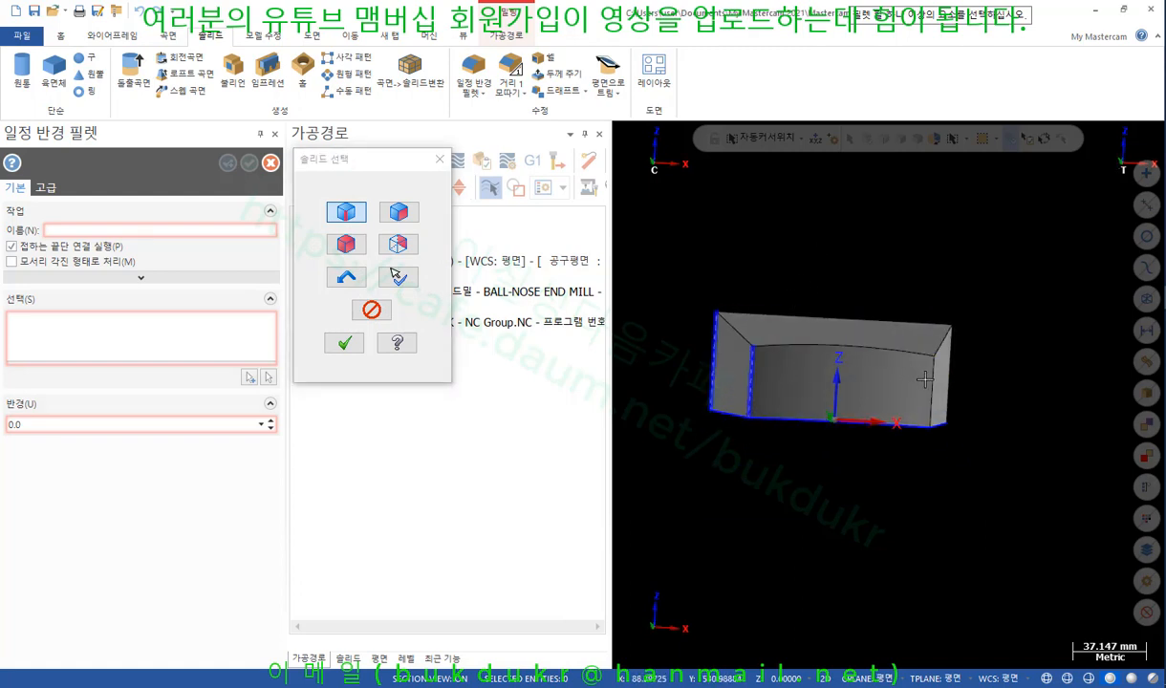
left_click(930, 387)
middle_click_drag(931, 387, 969, 385)
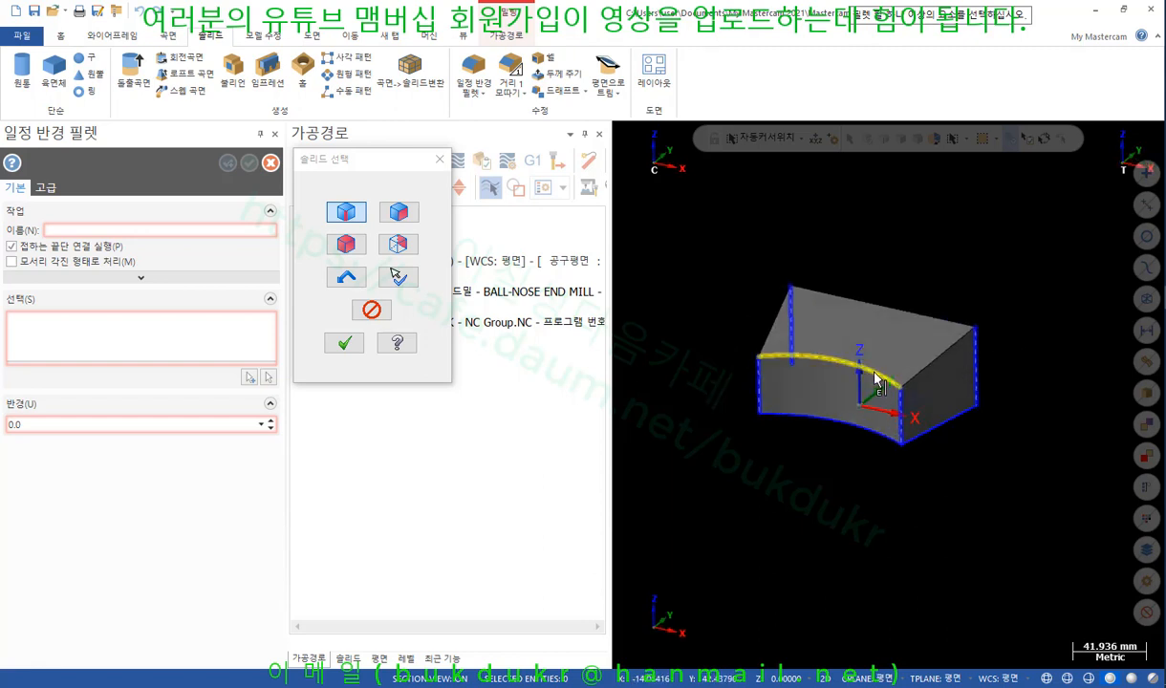
left_click(878, 380)
left_click(344, 342)
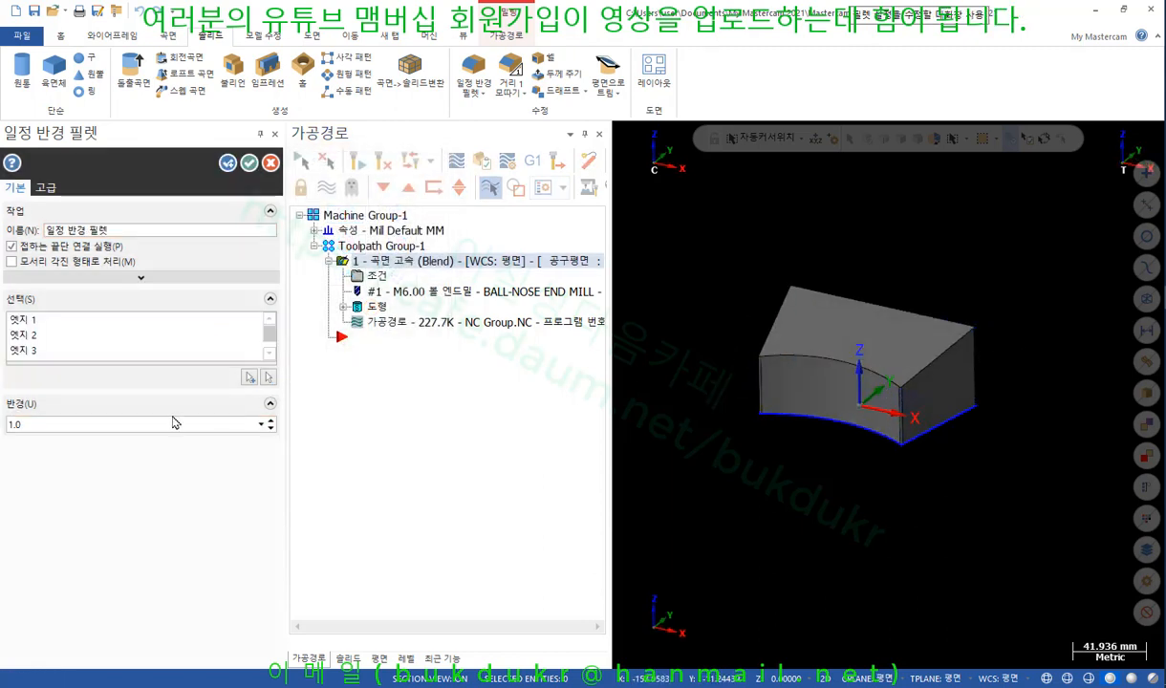
left_click_drag(270, 422, 271, 424)
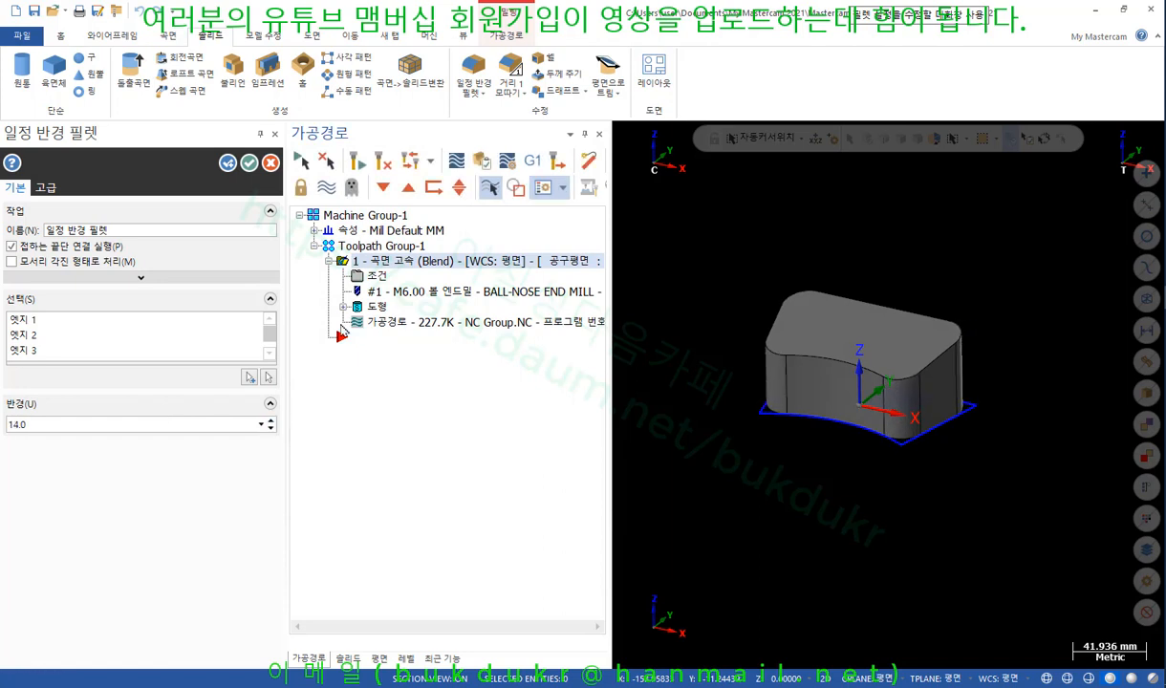
left_click(227, 163)
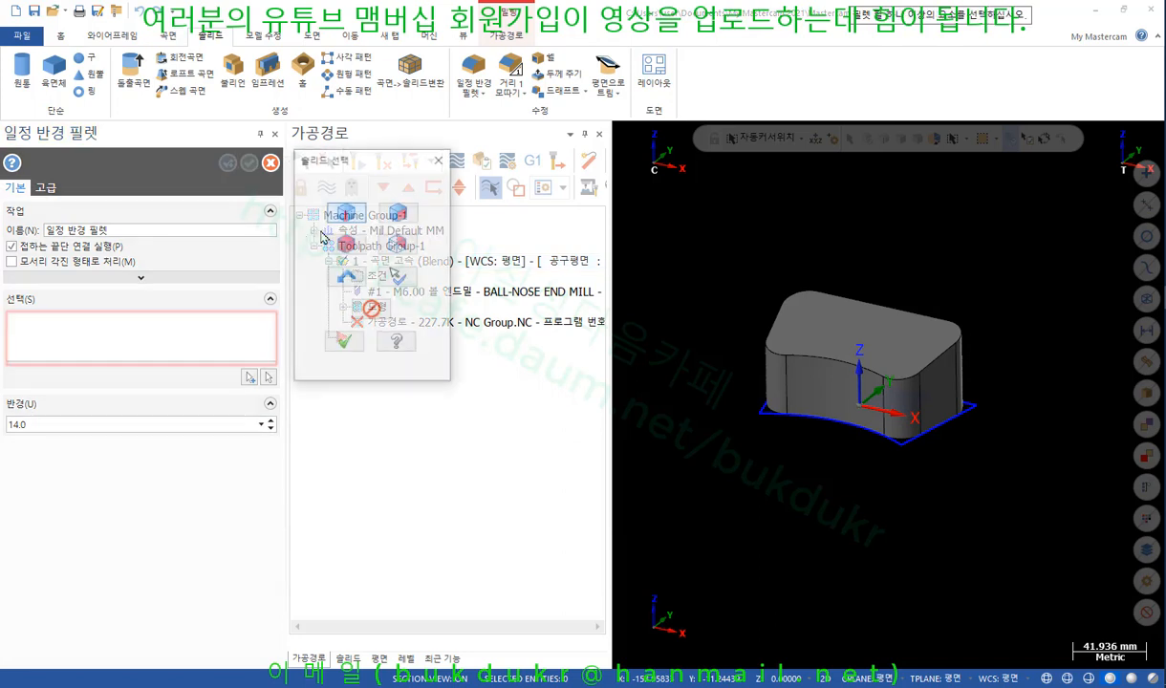
Fillet all edges around the sloped top face with a constant radius of 10 mm and dismiss the solid operation message.
left_click(397, 214)
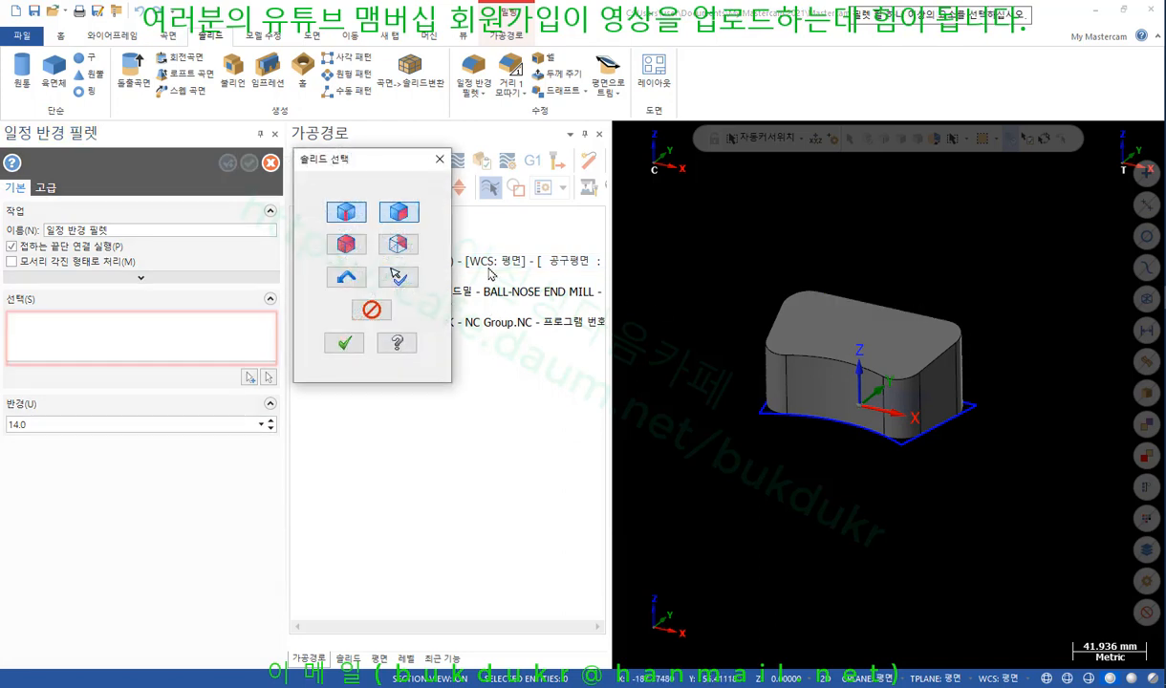
left_click(824, 323)
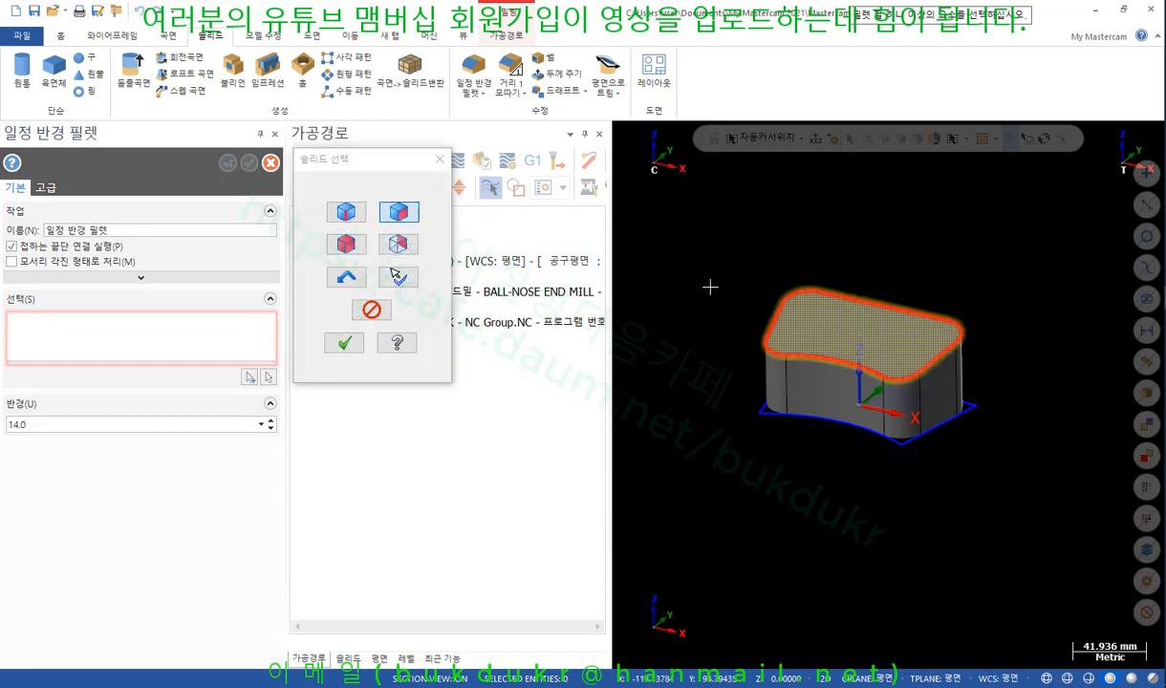
left_click(344, 341)
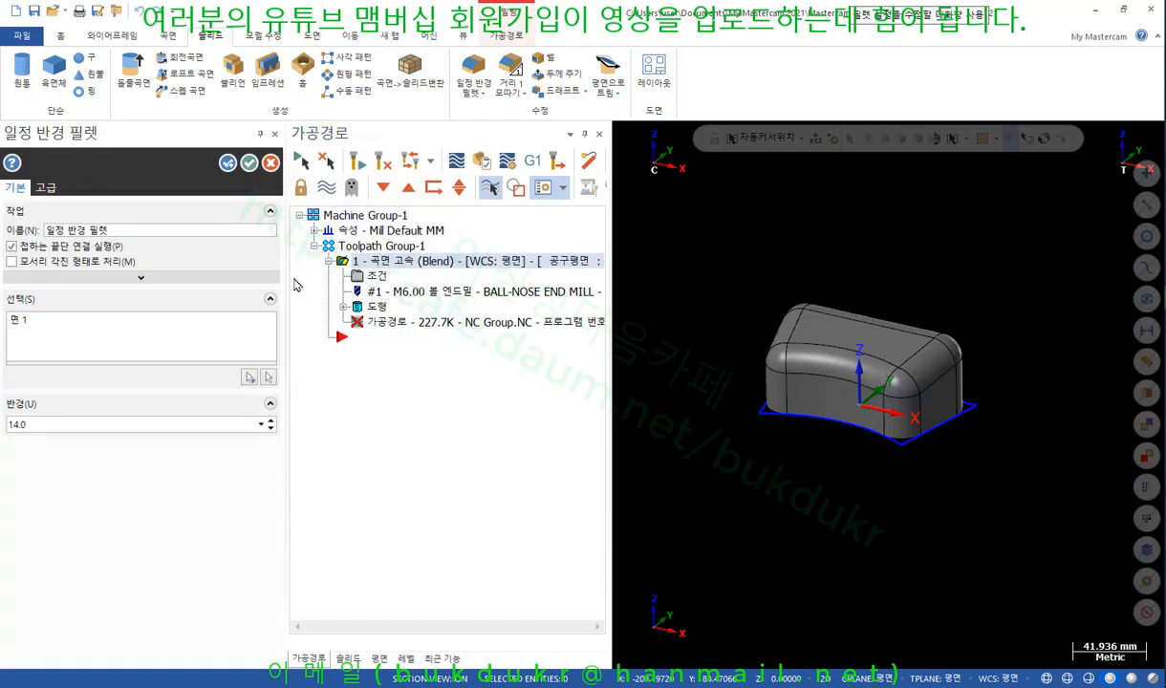
left_click(271, 429)
left_click(271, 428)
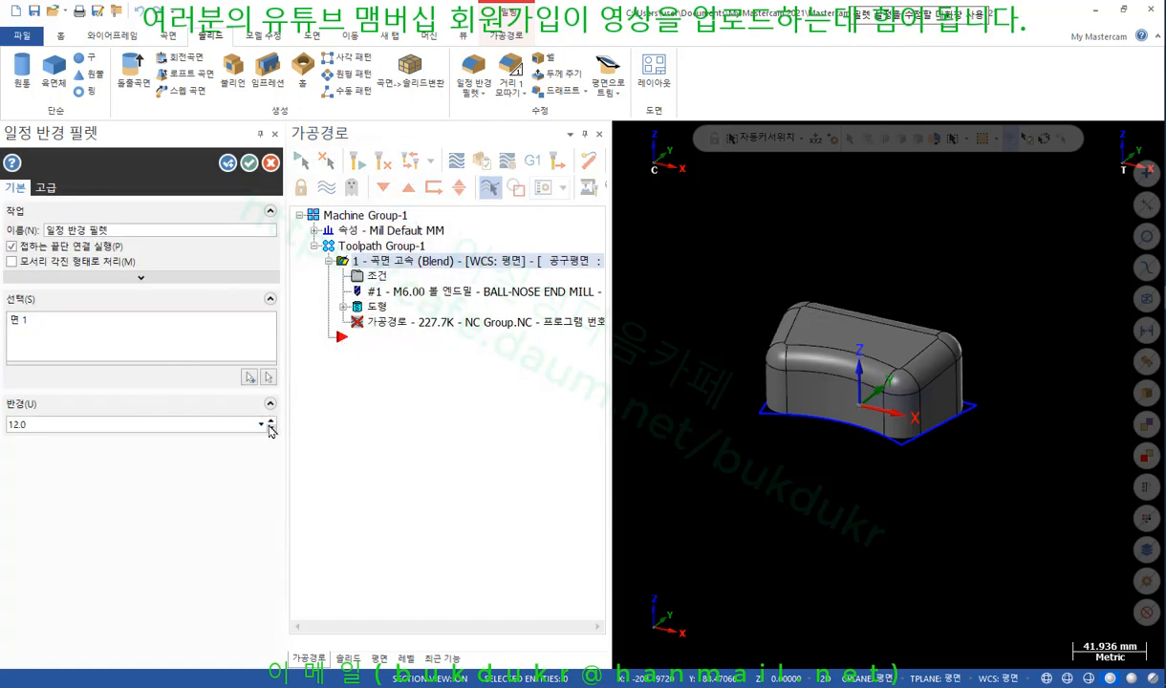
left_click(270, 428)
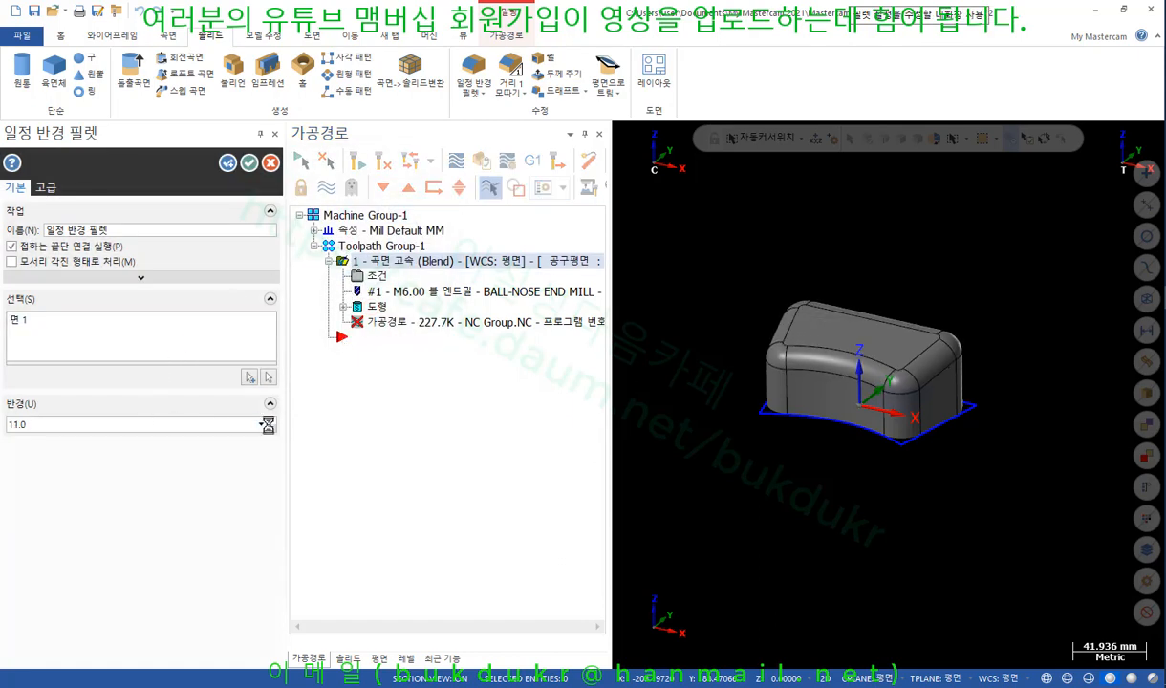
left_click(271, 428)
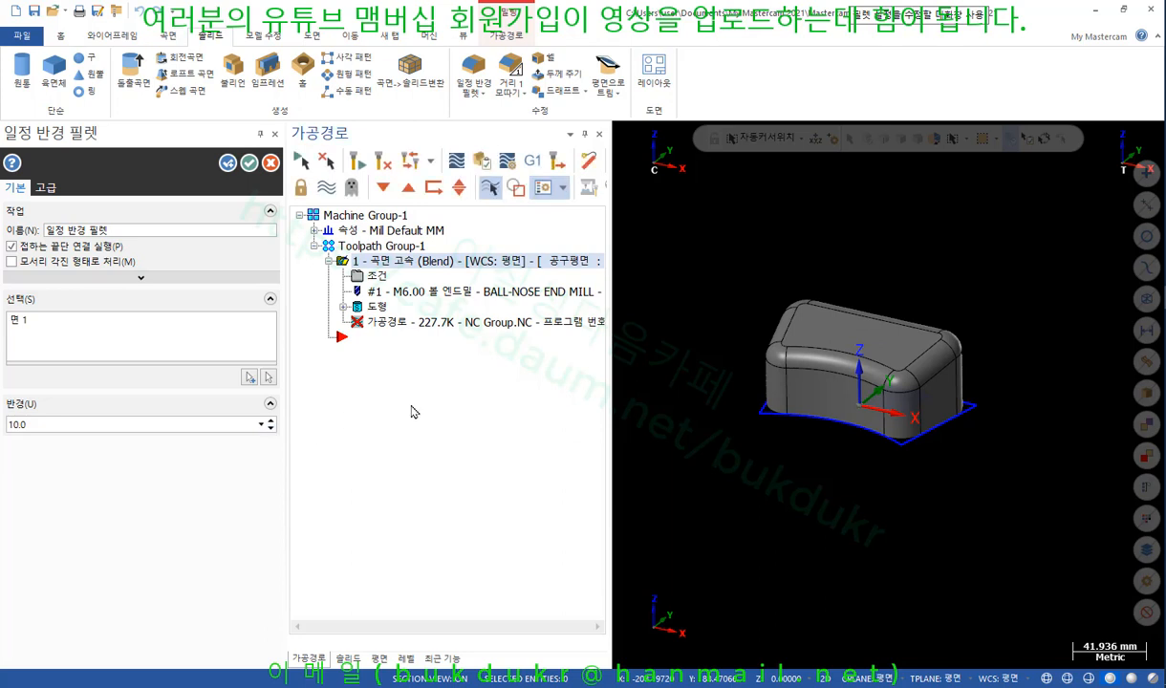
left_click(248, 163)
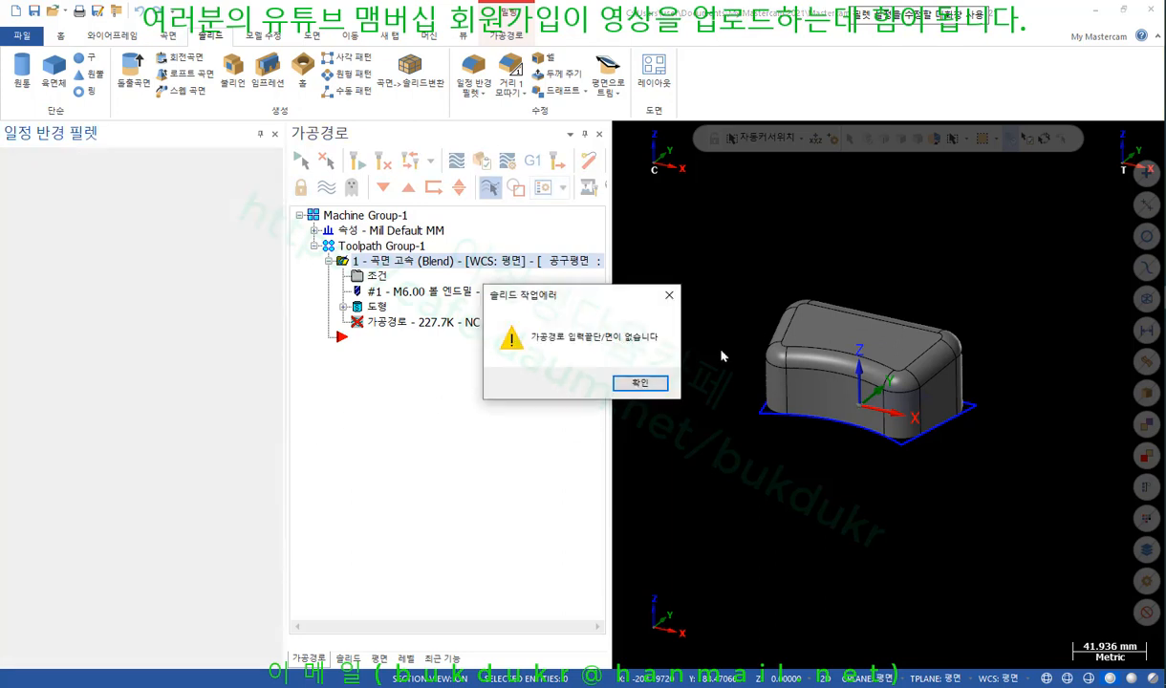
left_click(639, 384)
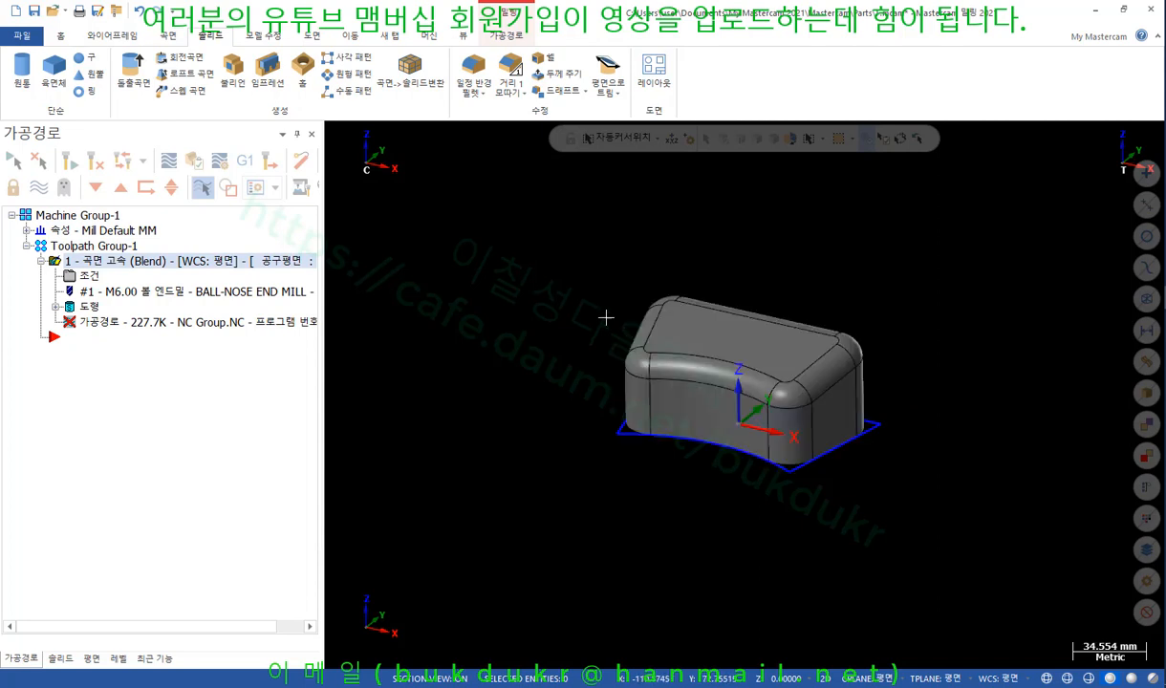
Delete the existing blend operation from Toolpath Group-1.
left_click(116, 250)
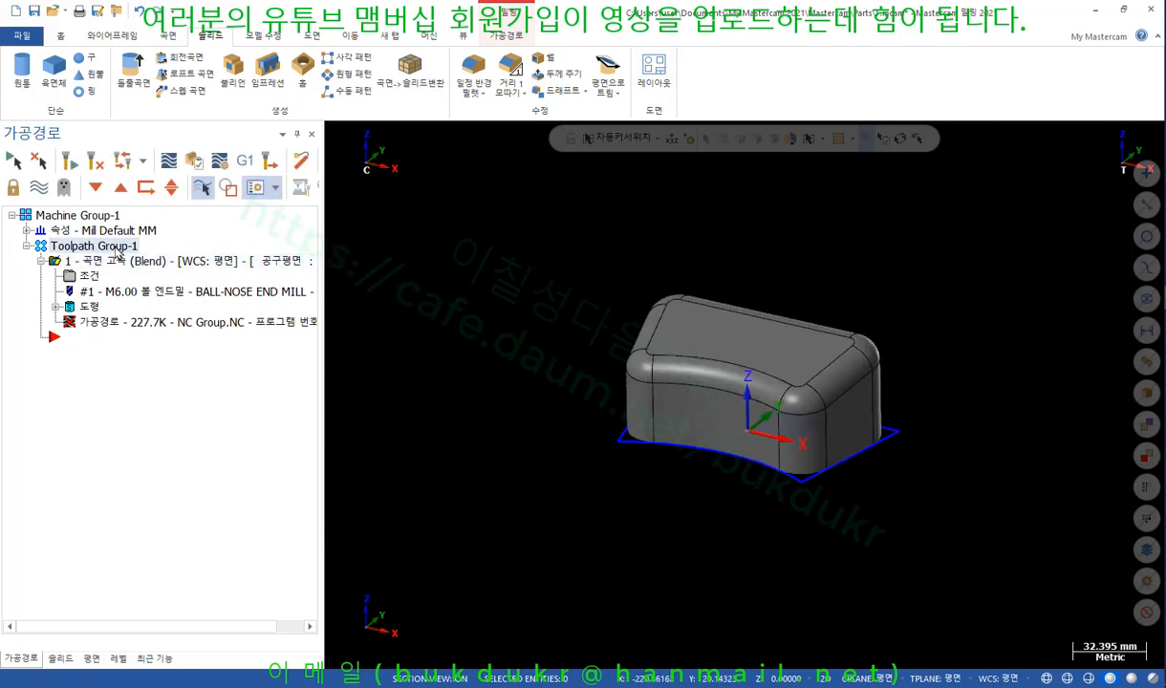
key("Delete")
left_click(601, 392)
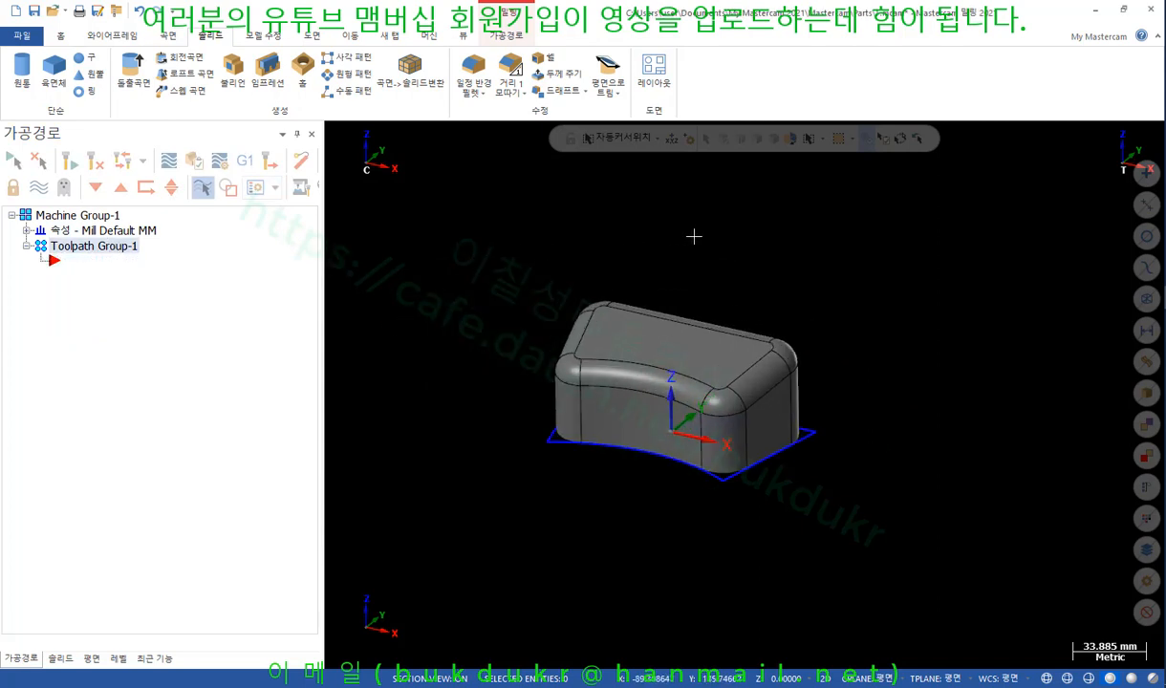
Add a new high-speed surface Blend finishing toolpath for the filleted block.
mouse_move(694, 235)
middle_mouse_down()
mouse_move(755, 310)
mouse_move(747, 260)
mouse_move(544, 263)
mouse_move(768, 303)
mouse_move(731, 320)
mouse_move(760, 296)
mouse_move(750, 308)
middle_mouse_up()
scroll(648, 407, "up", 4)
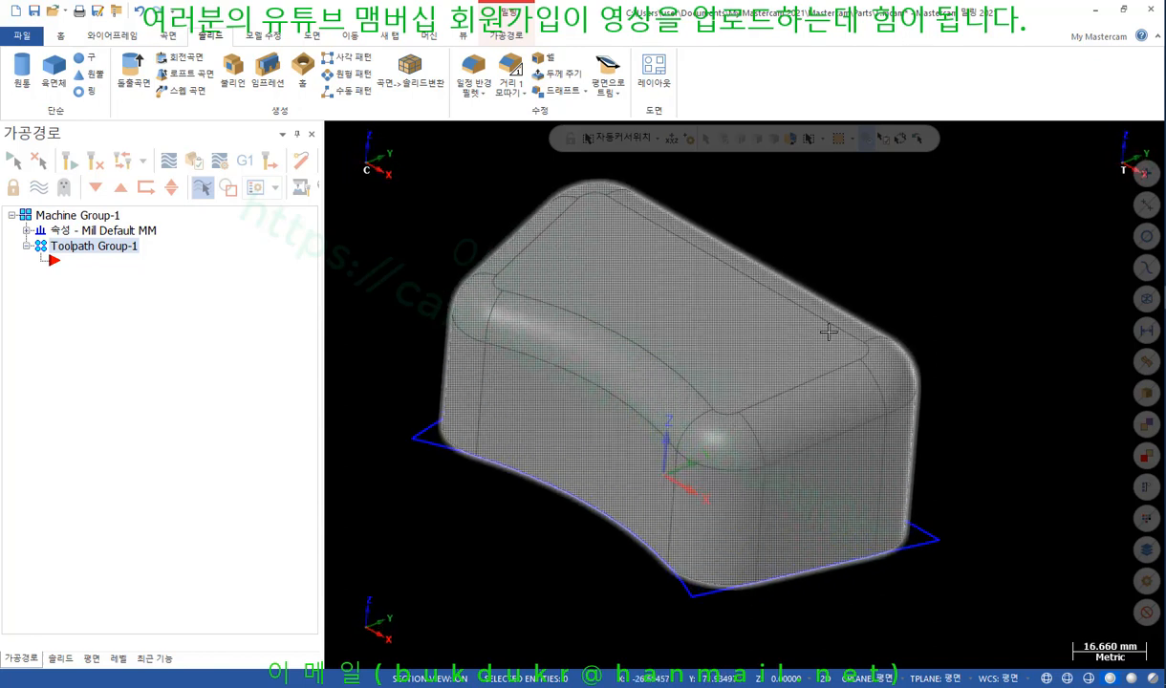
middle_click_drag(829, 332, 913, 272)
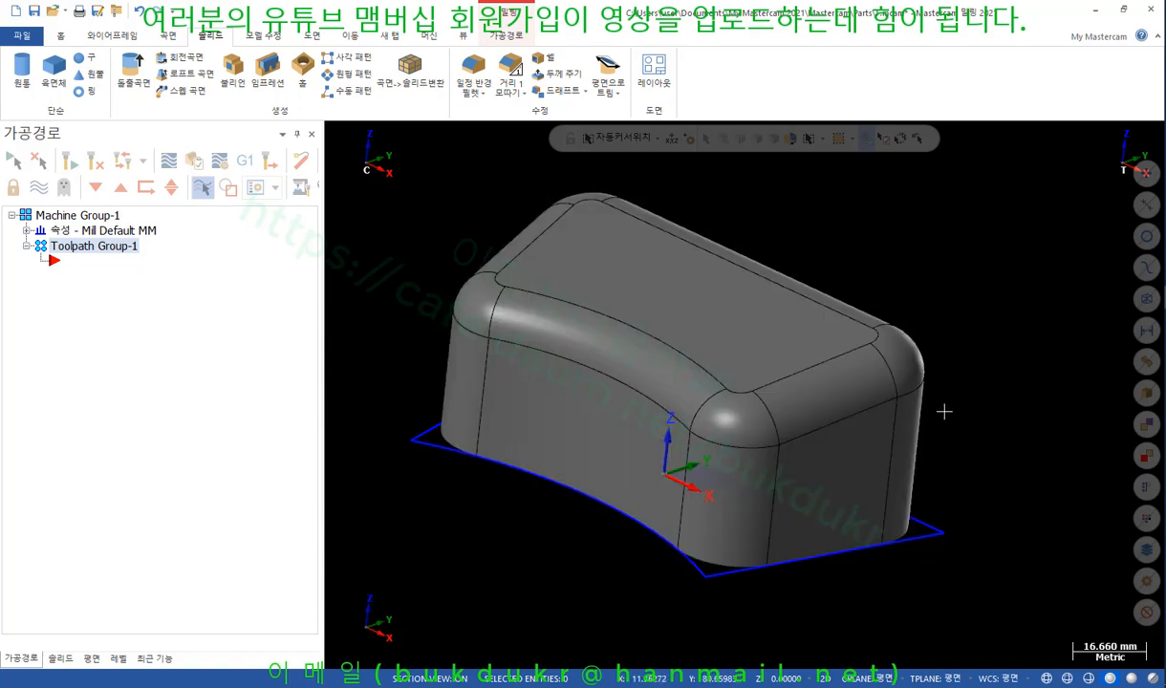
mouse_move(890, 201)
middle_mouse_down()
mouse_move(880, 198)
mouse_move(898, 224)
middle_mouse_up()
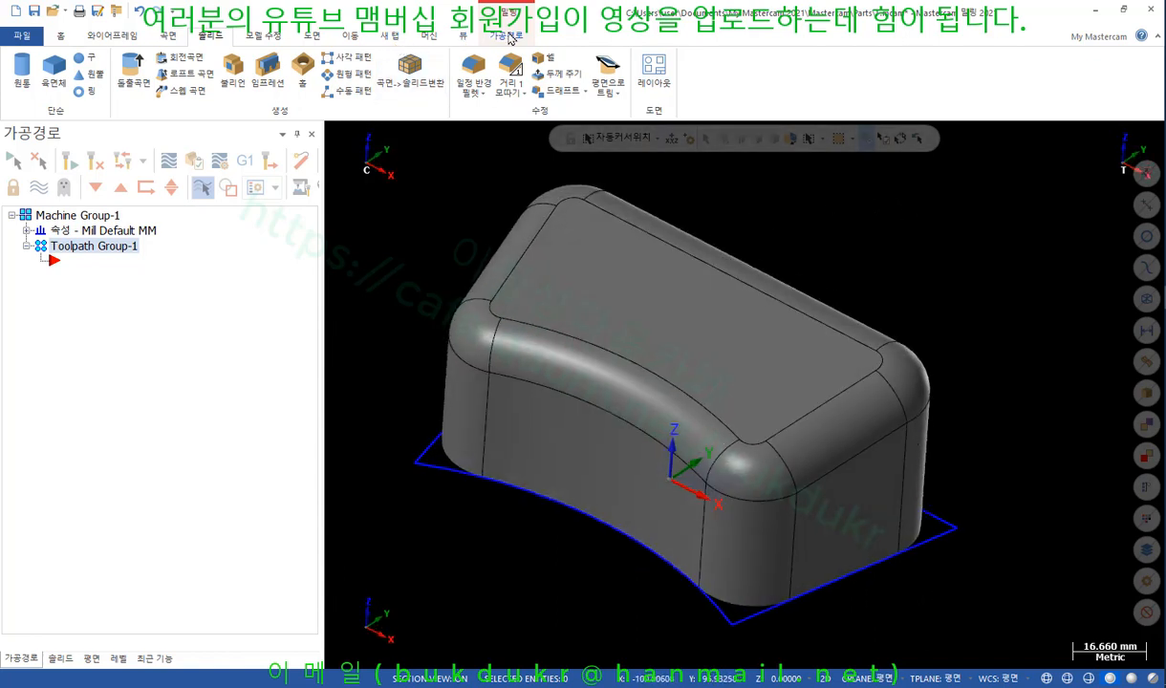
left_click(507, 35)
left_click(478, 94)
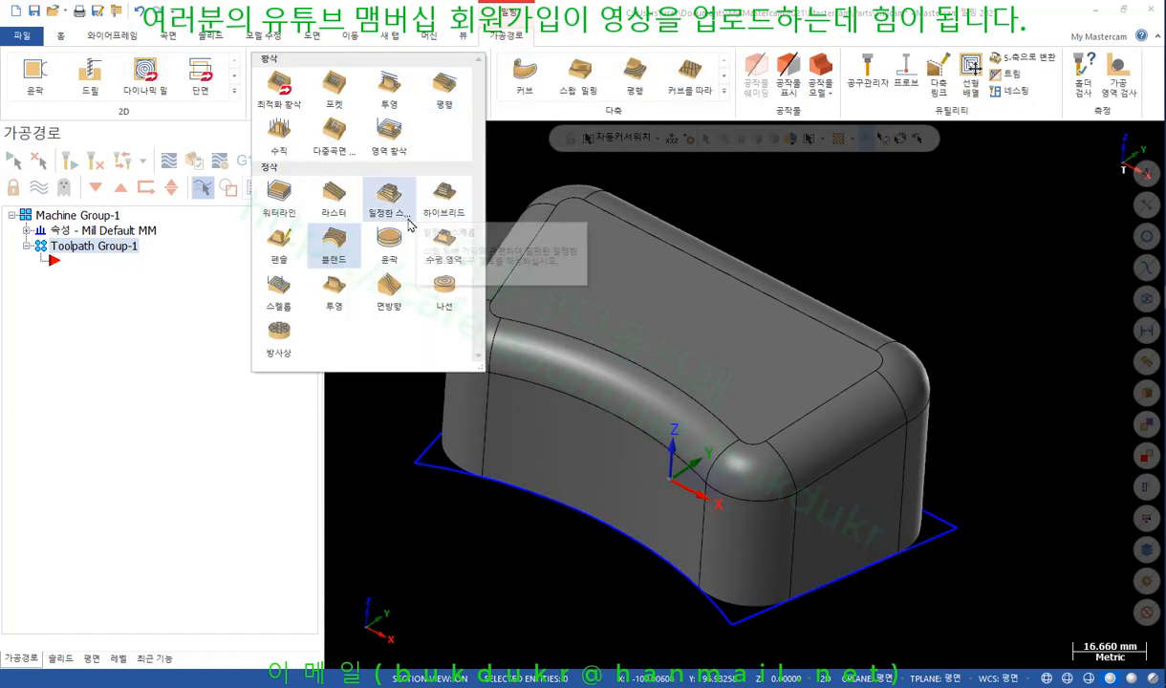
left_click(331, 247)
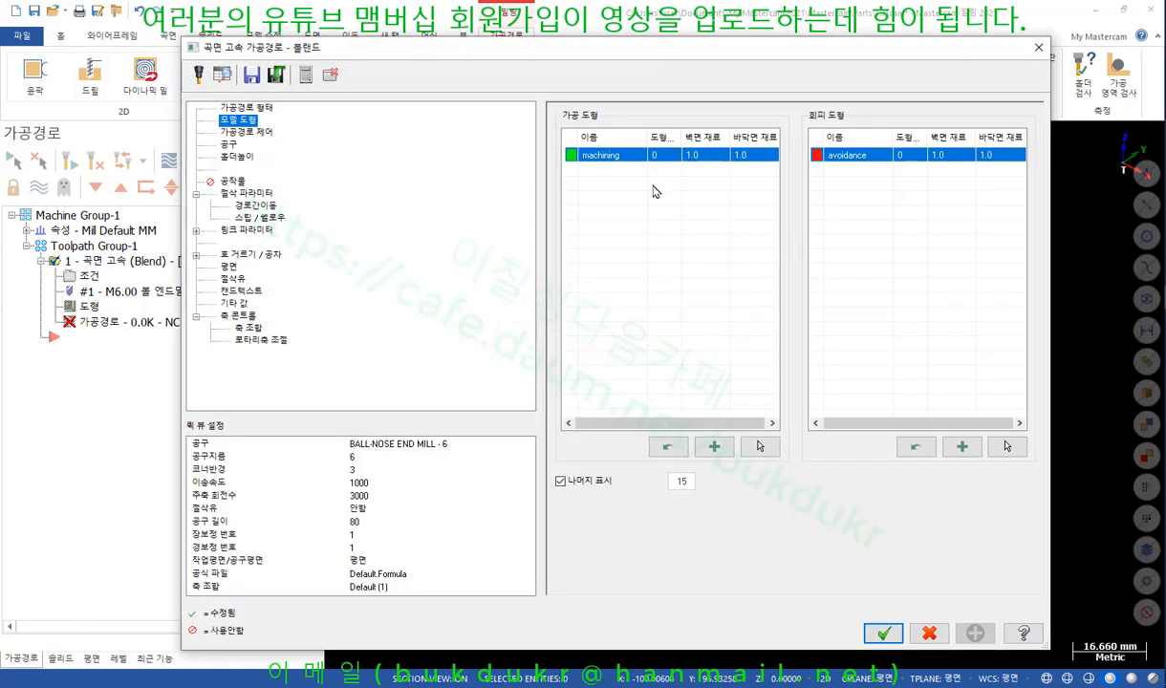
Set both the wall stock and floor stock of the blend's machining geometry to 0.
double_click(701, 156)
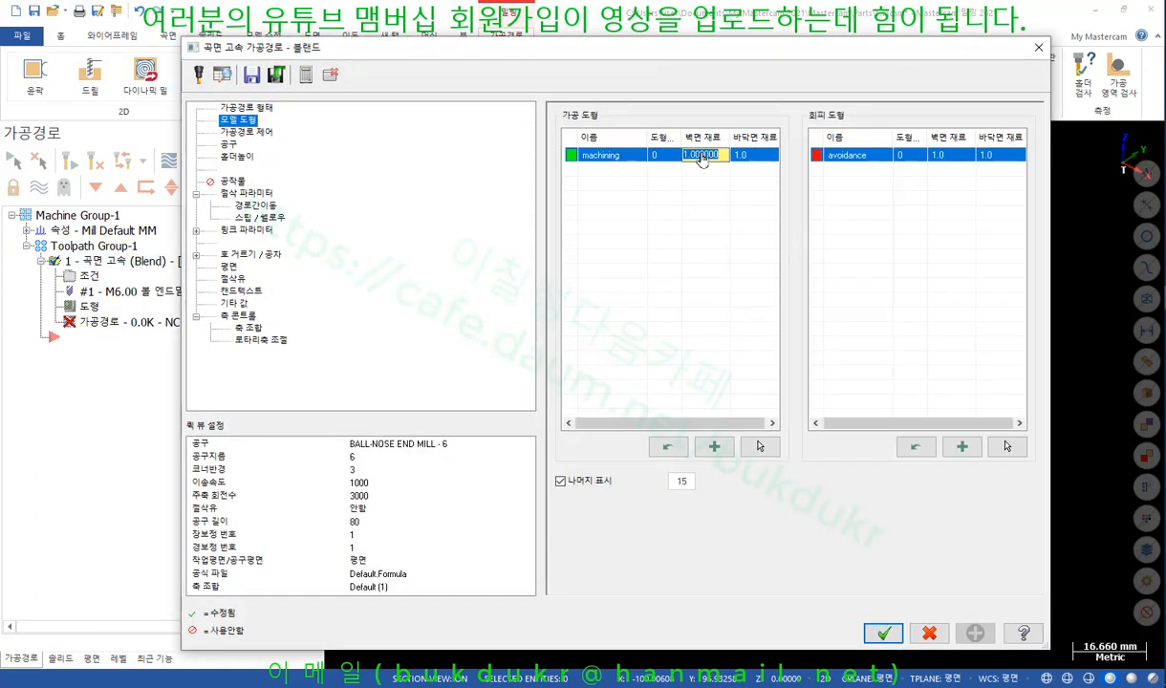
type("0")
left_click(743, 158)
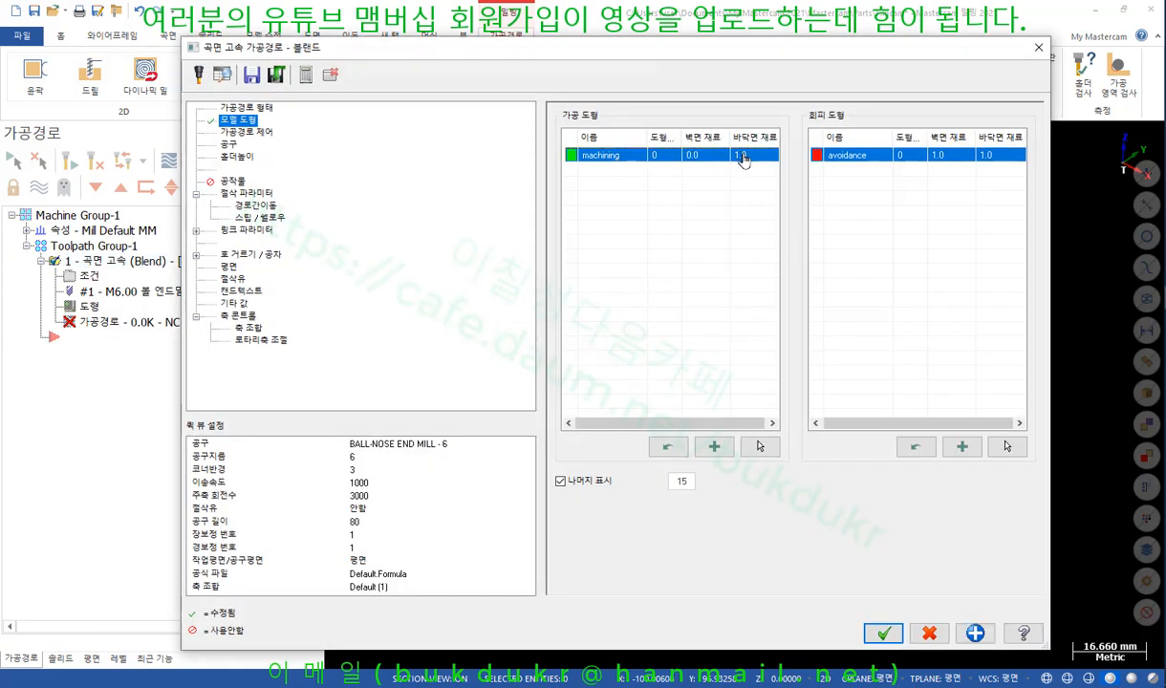
double_click(743, 158)
type("0")
key("Return")
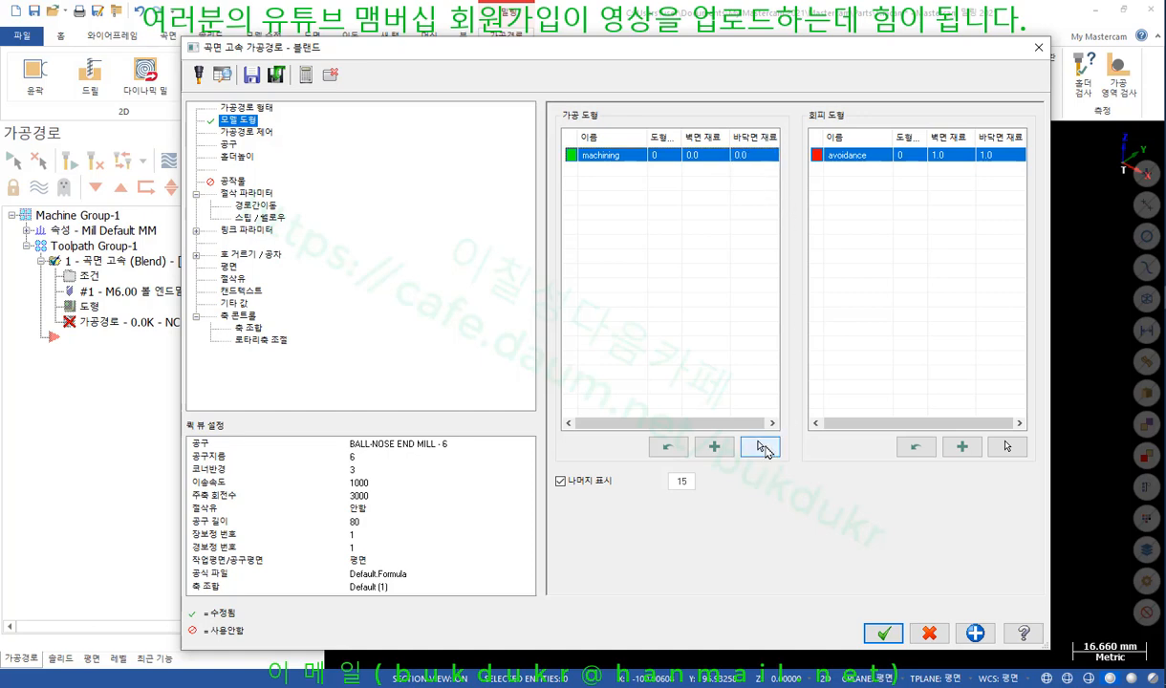
Assign the fillet faces around the block's sloped top as machining geometry, leaving out the top face itself.
left_click(765, 451)
scroll(776, 456, "down", 2)
middle_click_drag(773, 449, 818, 258)
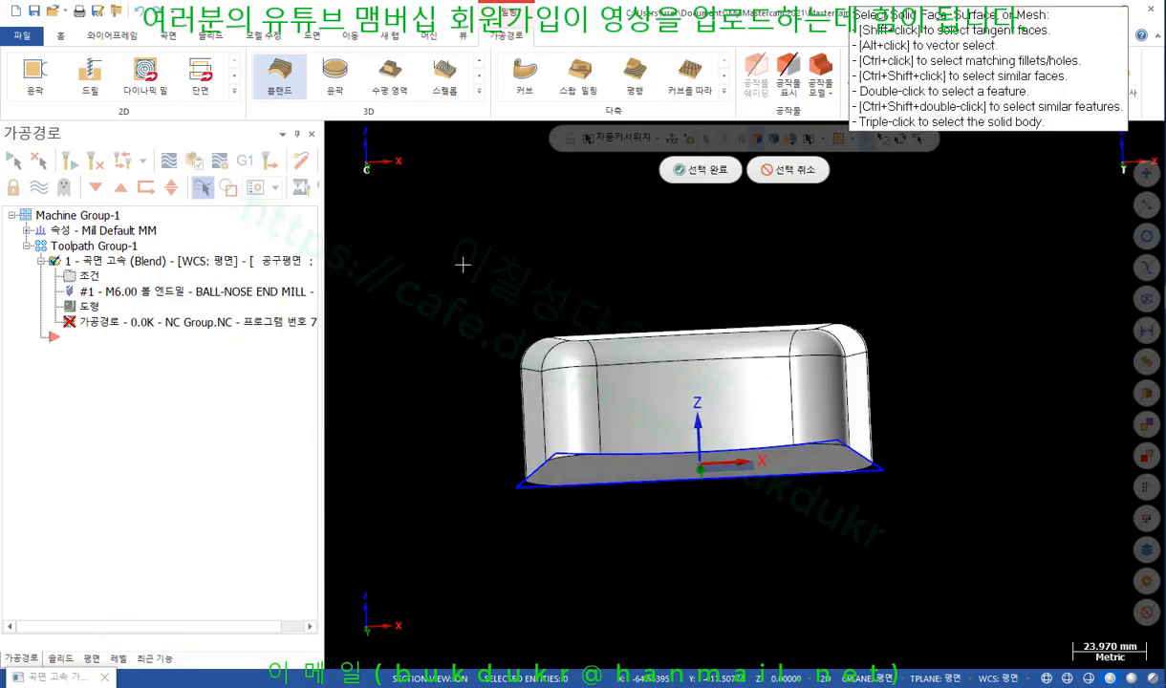
left_click_drag(424, 263, 947, 390)
middle_click_drag(944, 289, 904, 364)
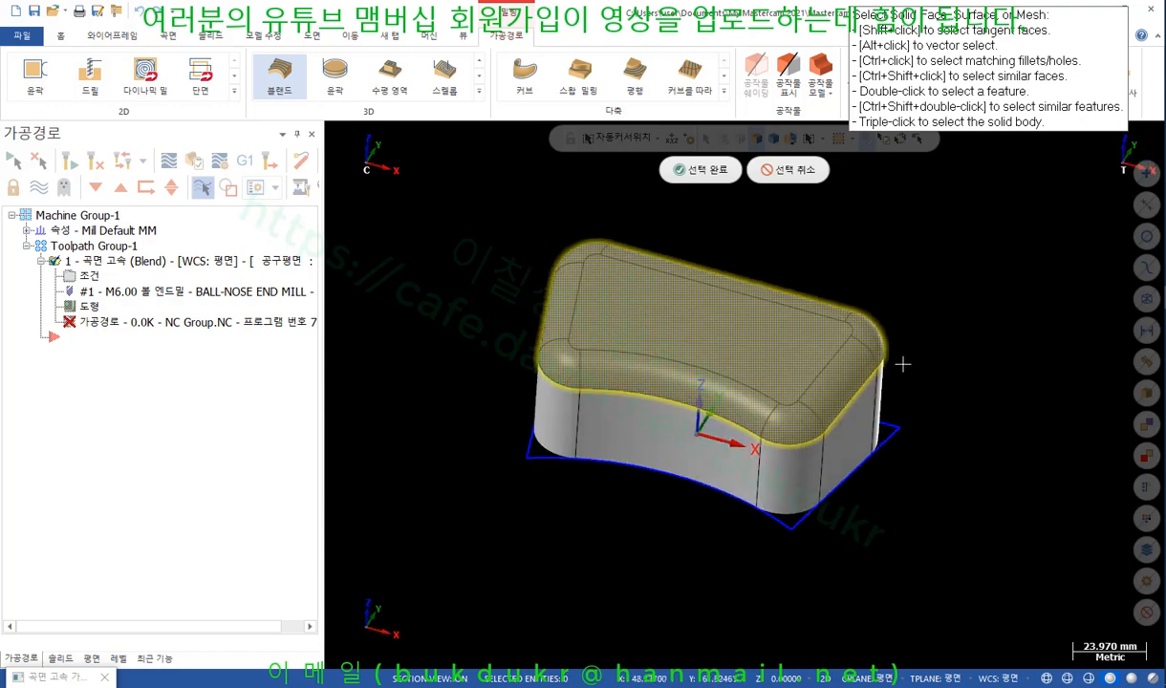
left_click(803, 316)
left_click(709, 169)
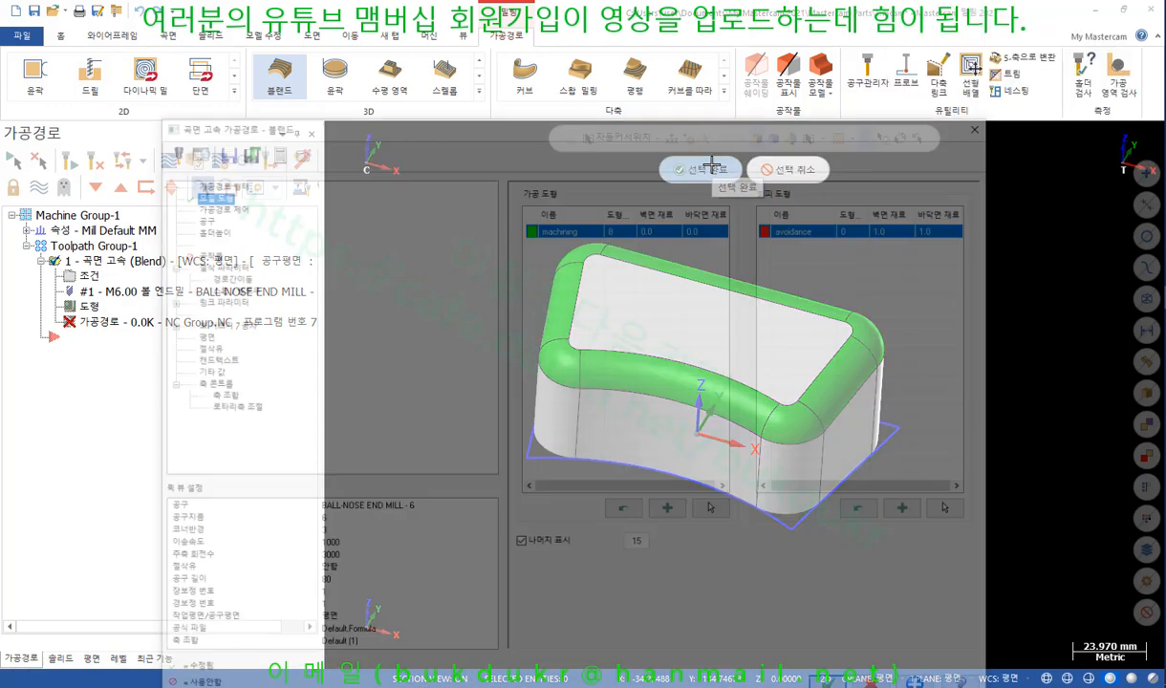
For the blend's curve geometry, chain the lower fillet edge along the concave side, including both rounded corners.
left_click_drag(881, 58, 960, 53)
left_click(321, 130)
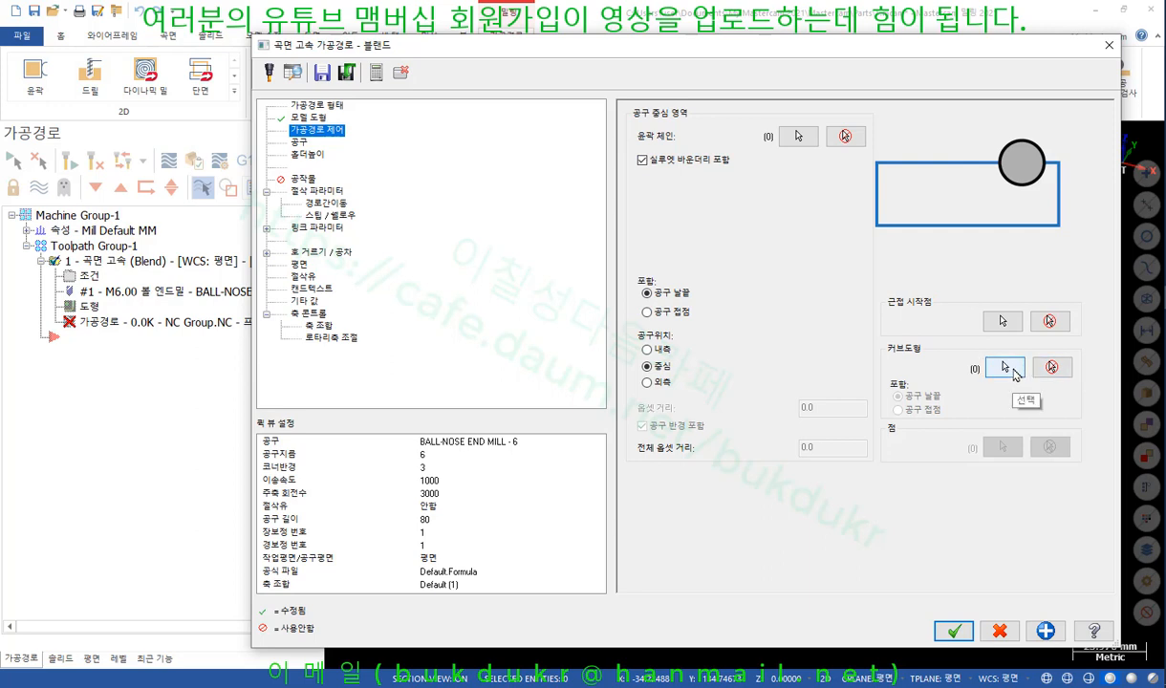
left_click(1013, 372)
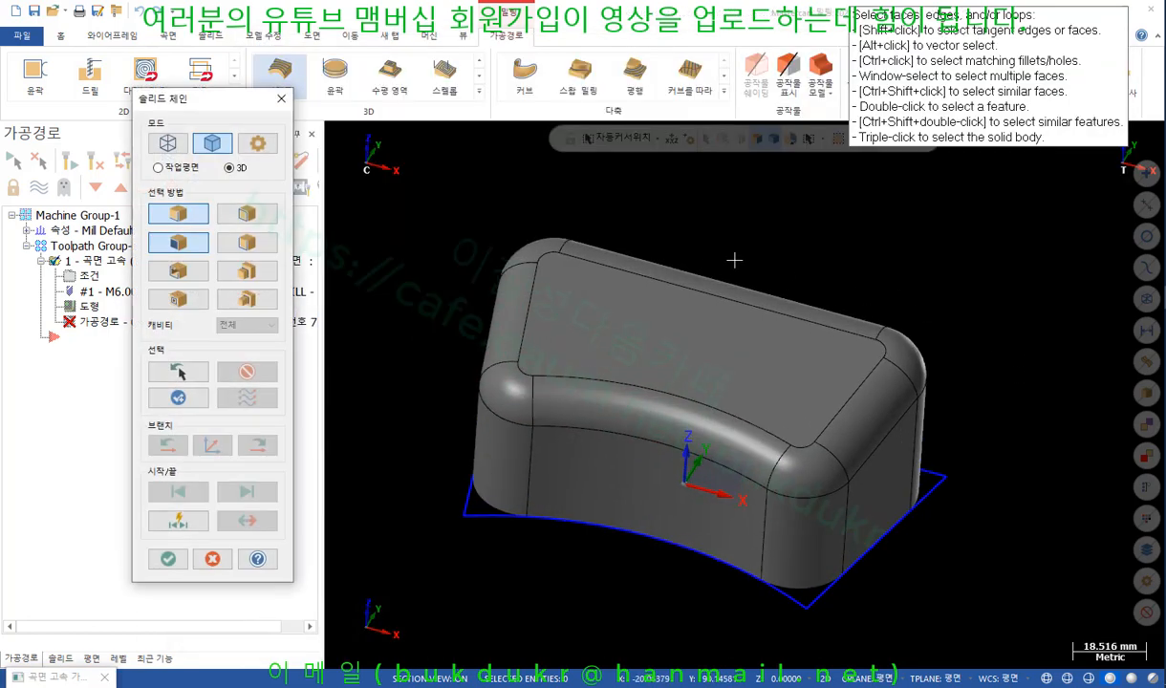
scroll(735, 259, "up", 1)
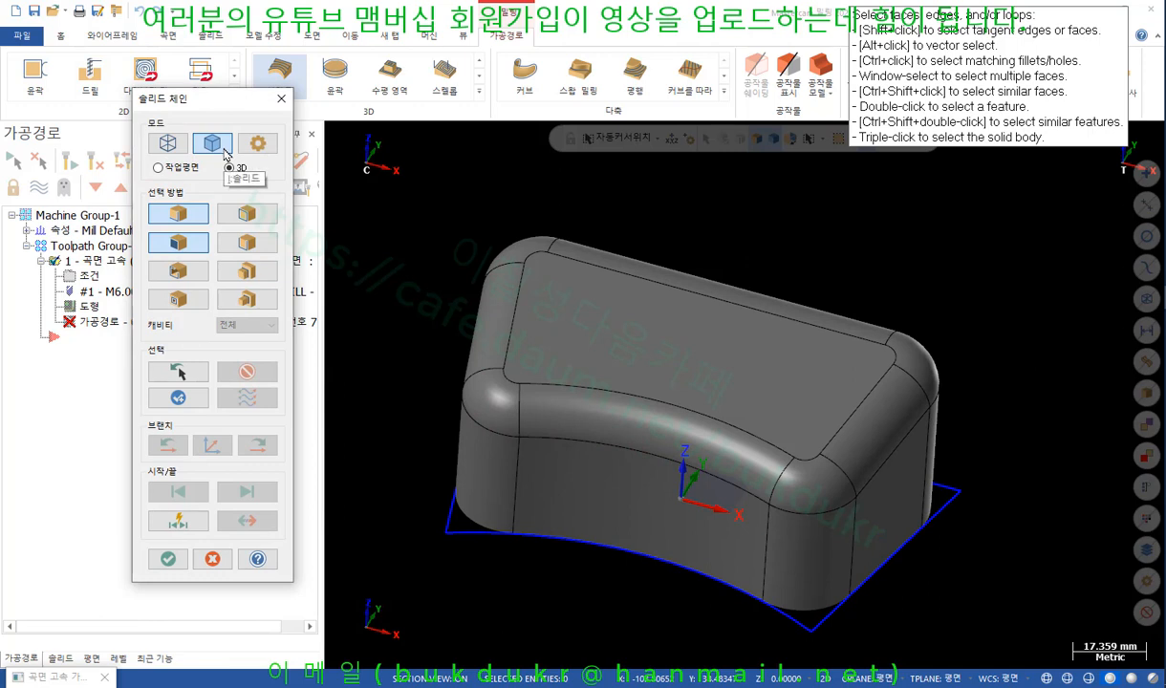
left_click(261, 249)
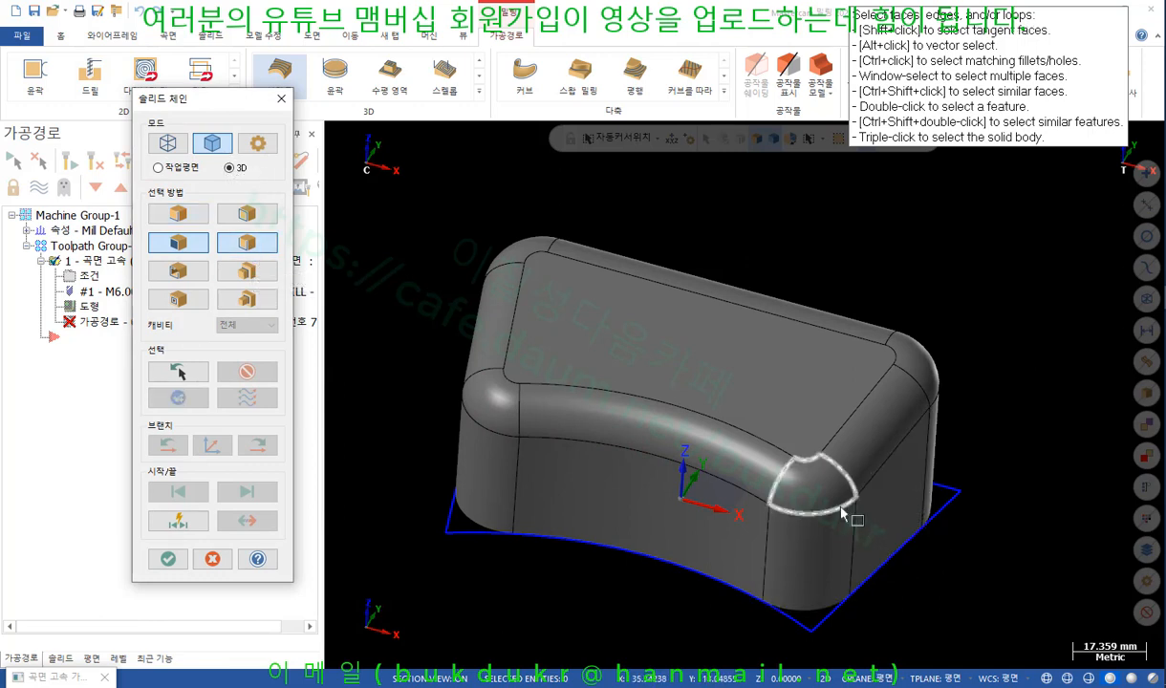
left_click(182, 214)
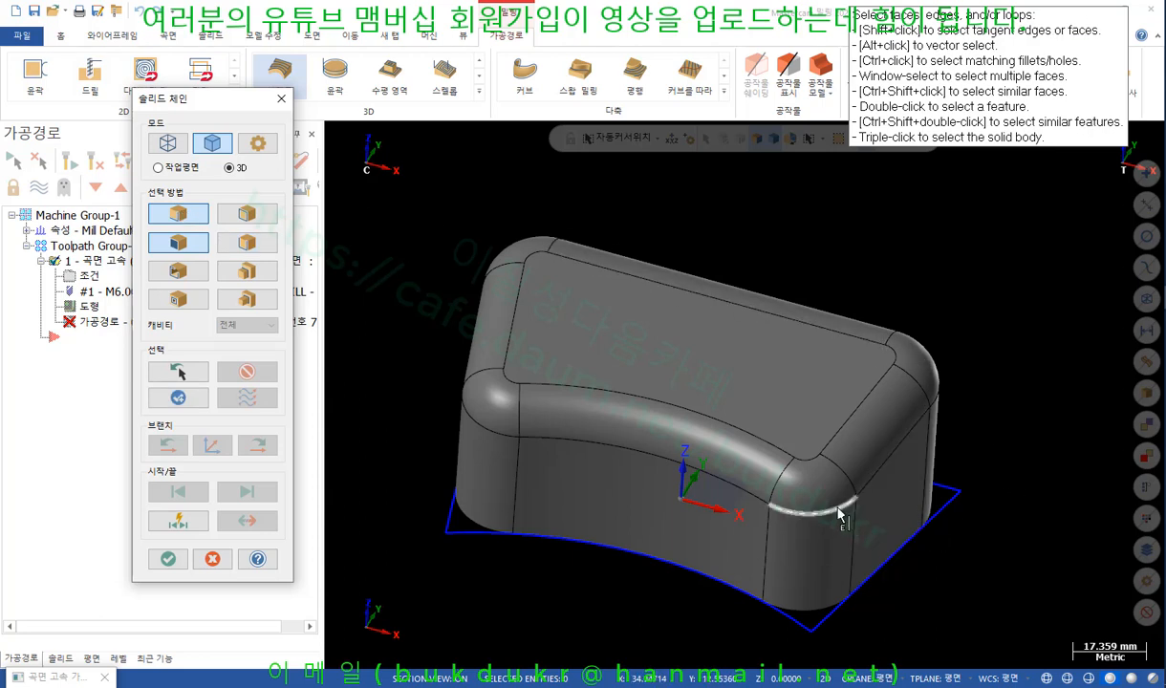
left_click(842, 515)
left_click(258, 445)
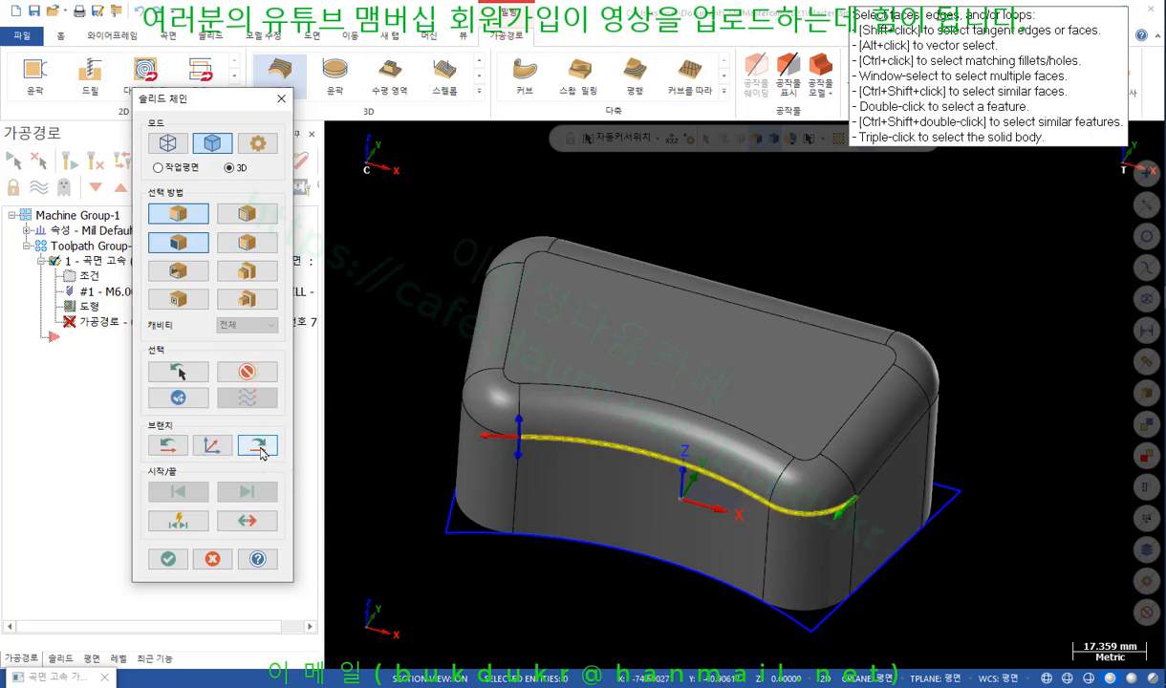
left_click(258, 445)
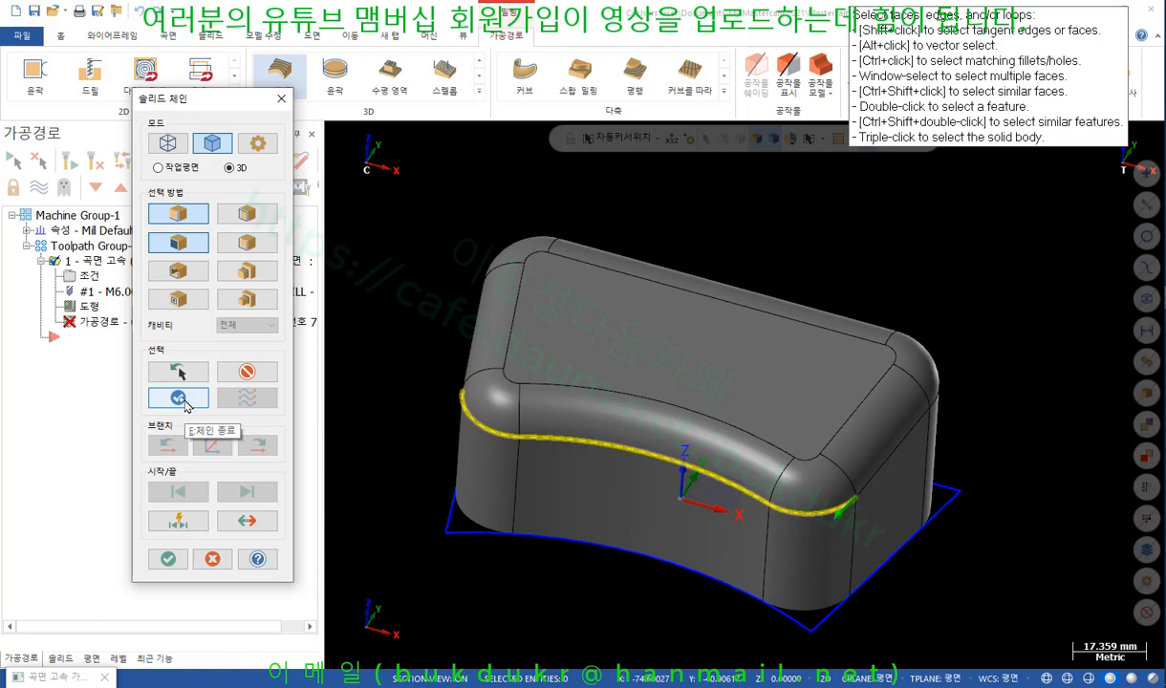
Chain the lower fillet edge along the opposite straight side with both its corners and accept the curve geometry.
scroll(870, 294, "down", 1)
middle_click_drag(870, 294, 962, 409)
left_click(915, 466)
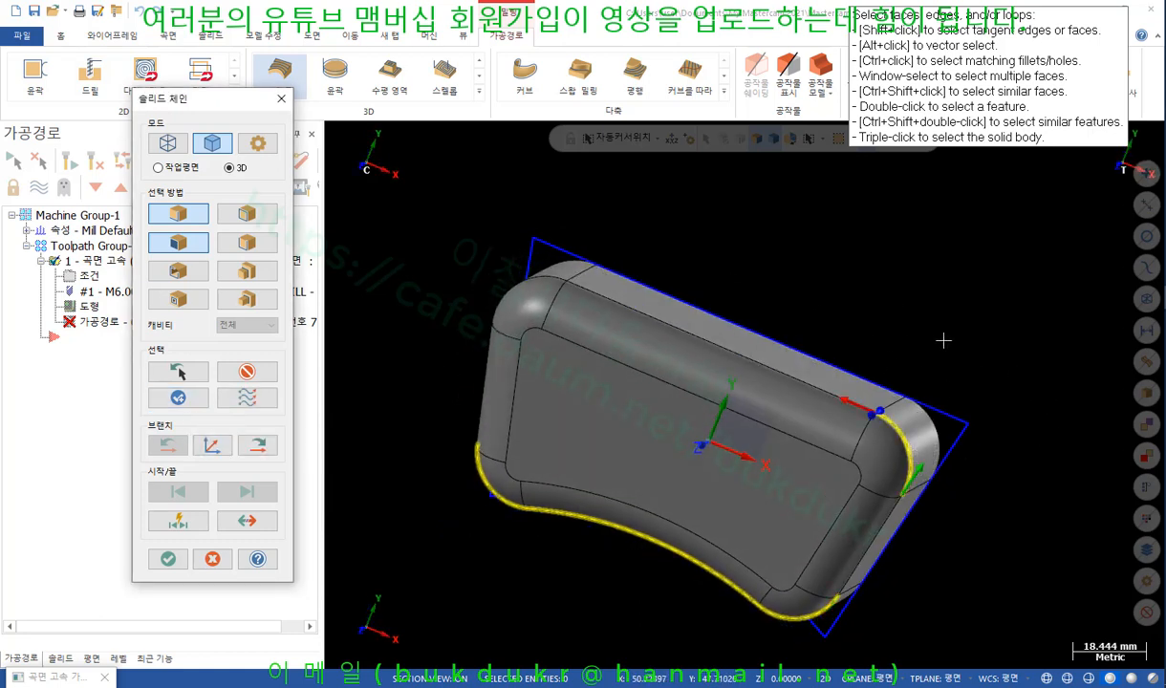
left_click(259, 447)
left_click(258, 447)
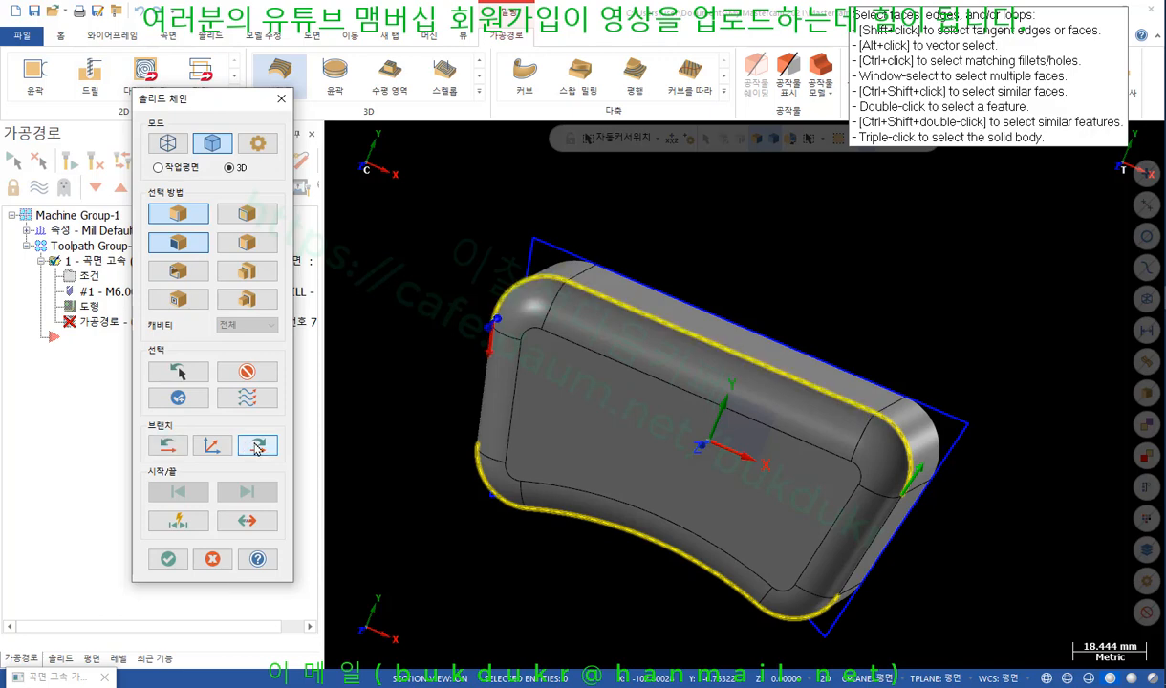
left_click(176, 566)
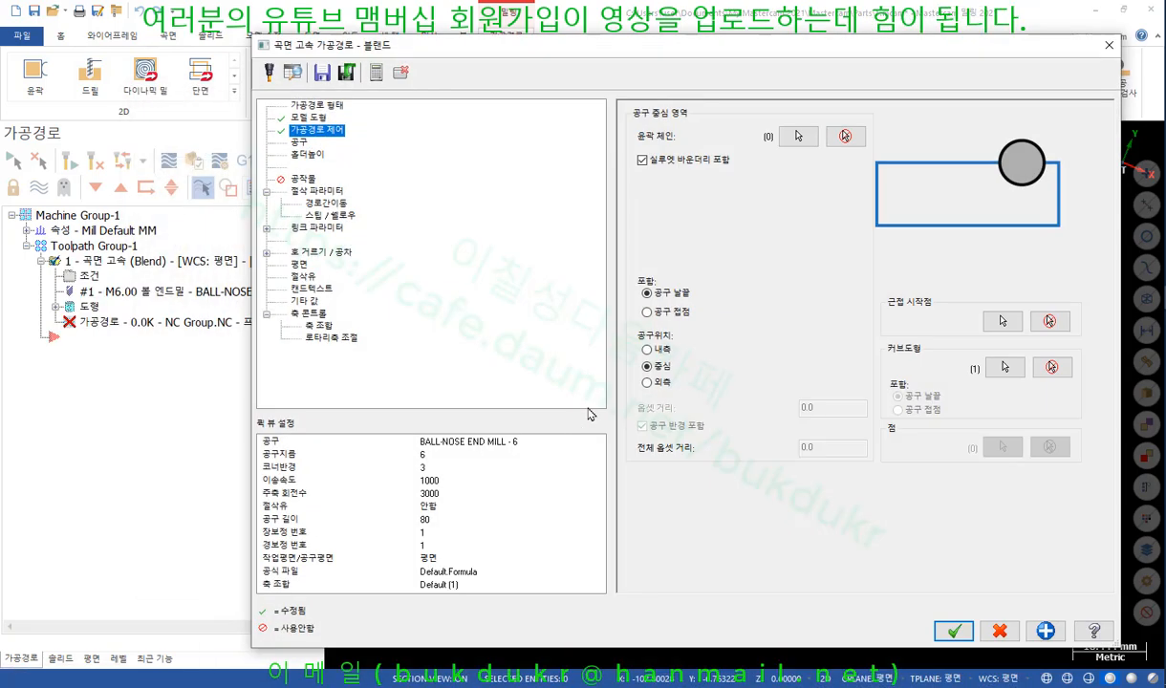
Set the blend's stepover to 1 and generate the toolpath.
left_click(299, 143)
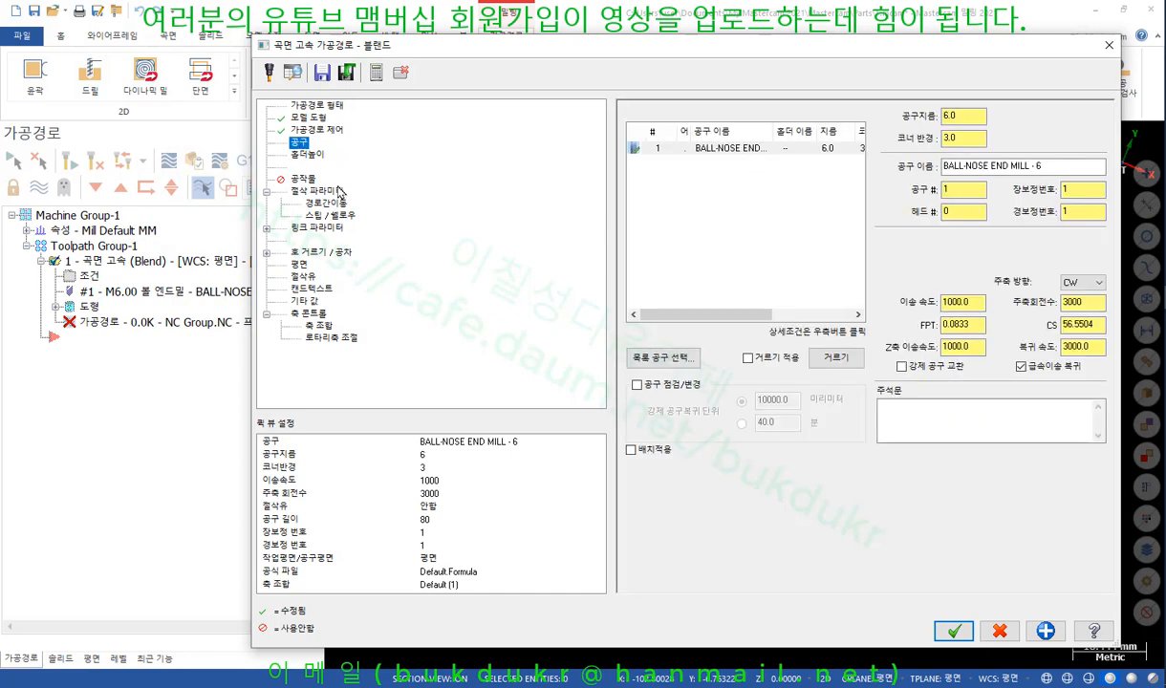
left_click(323, 191)
left_click(827, 229)
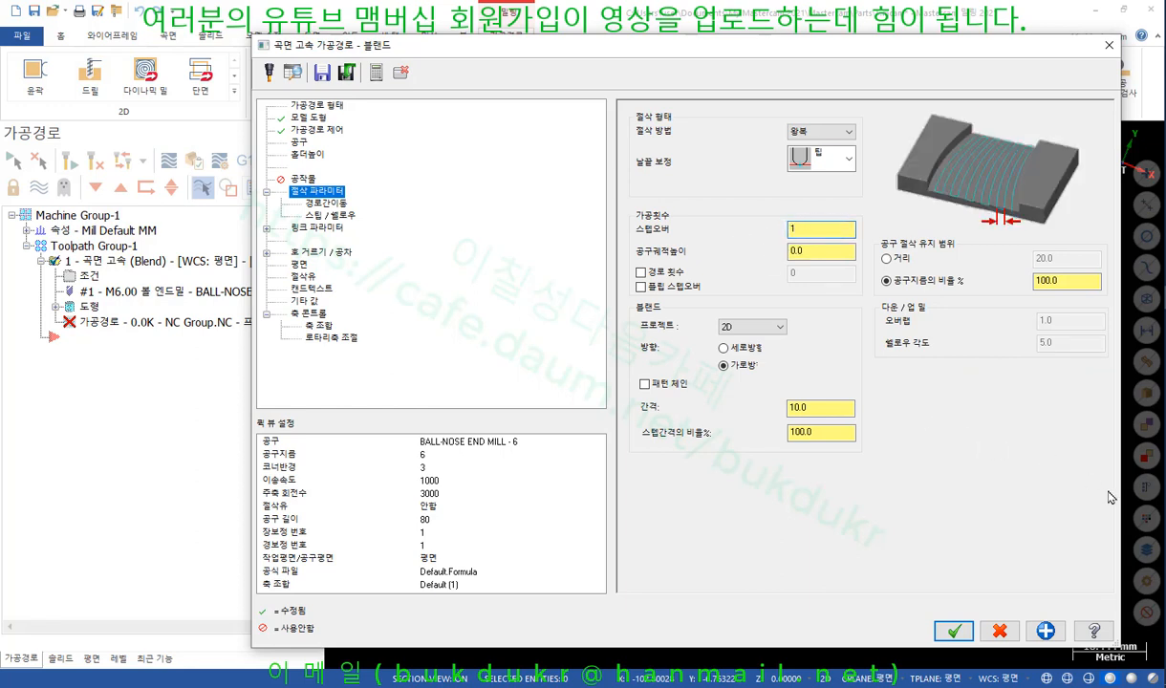
left_click(954, 631)
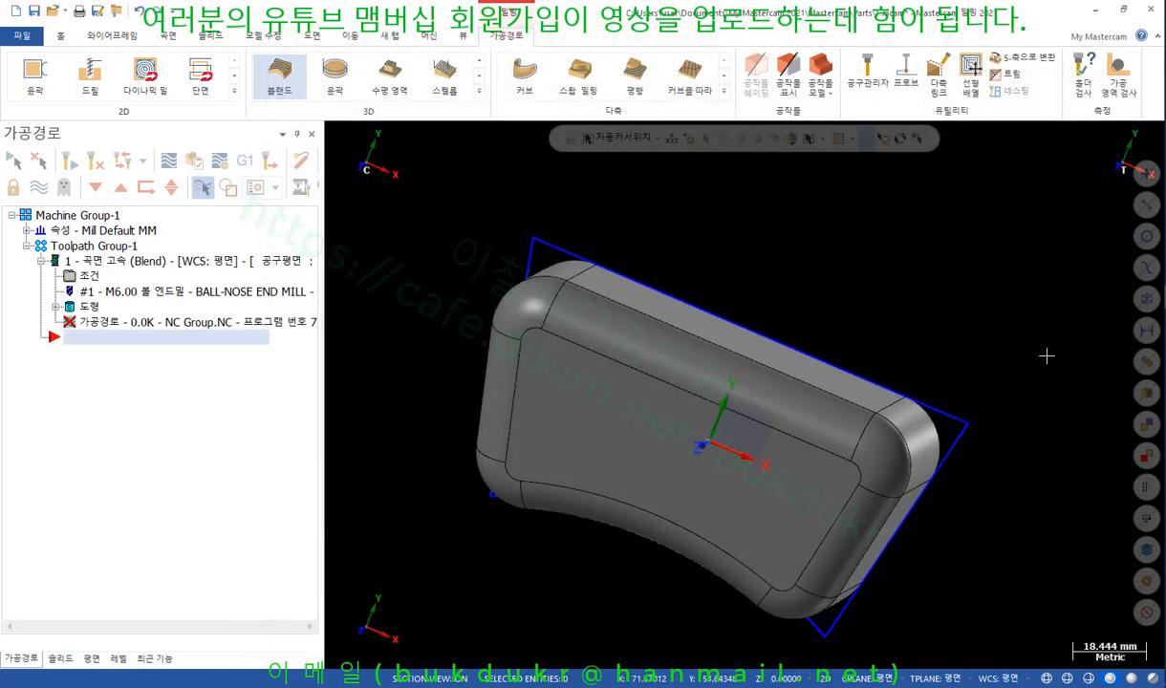
Show the generated blend toolpath and examine its passes and linking moves over the fillets and top face.
scroll(1044, 347, "down", 2)
middle_click_drag(865, 344, 885, 243)
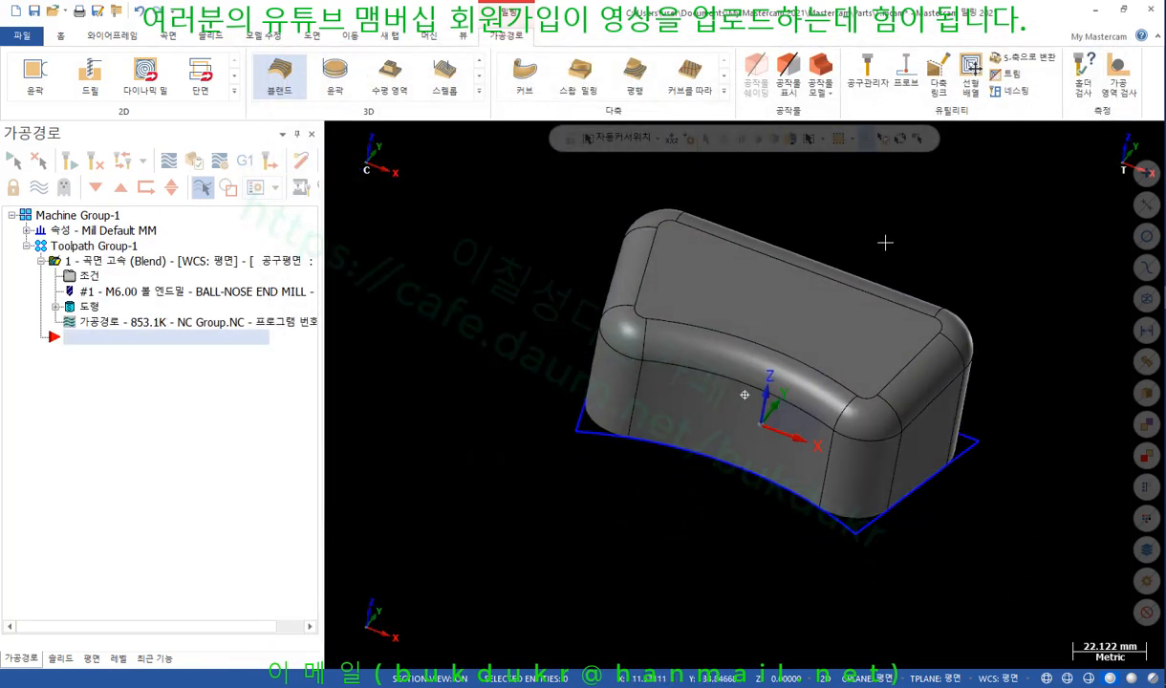
scroll(831, 216, "up", 3)
left_click(38, 188)
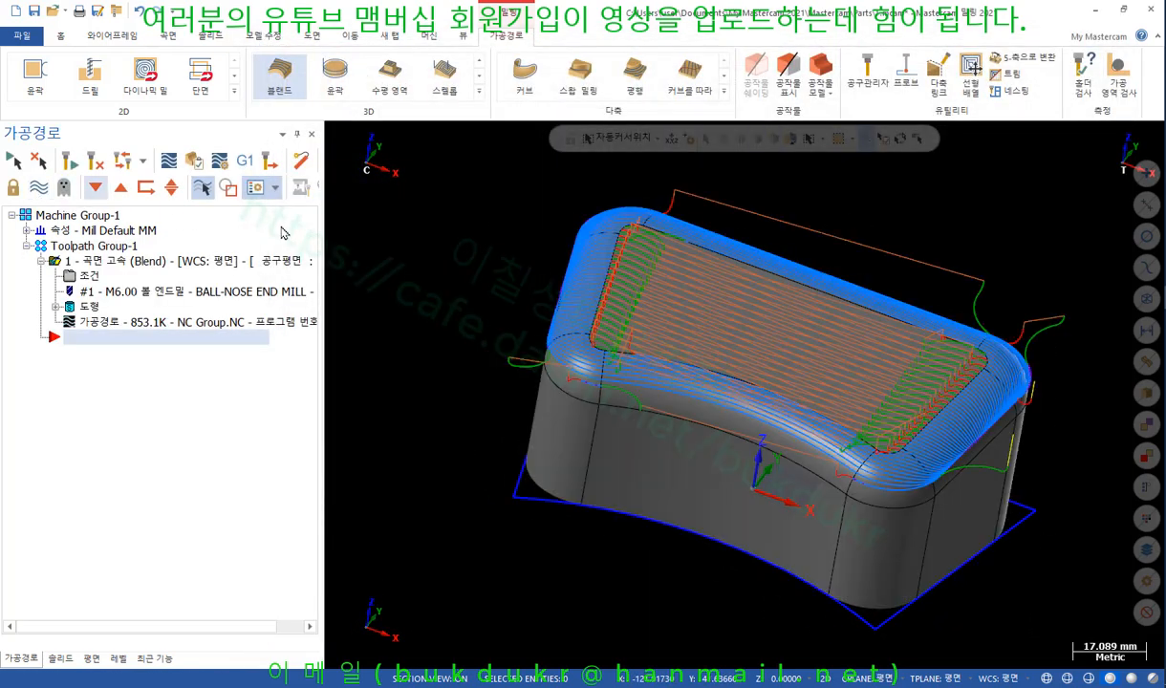
scroll(1014, 284, "up", 2)
middle_click_drag(1013, 284, 990, 287)
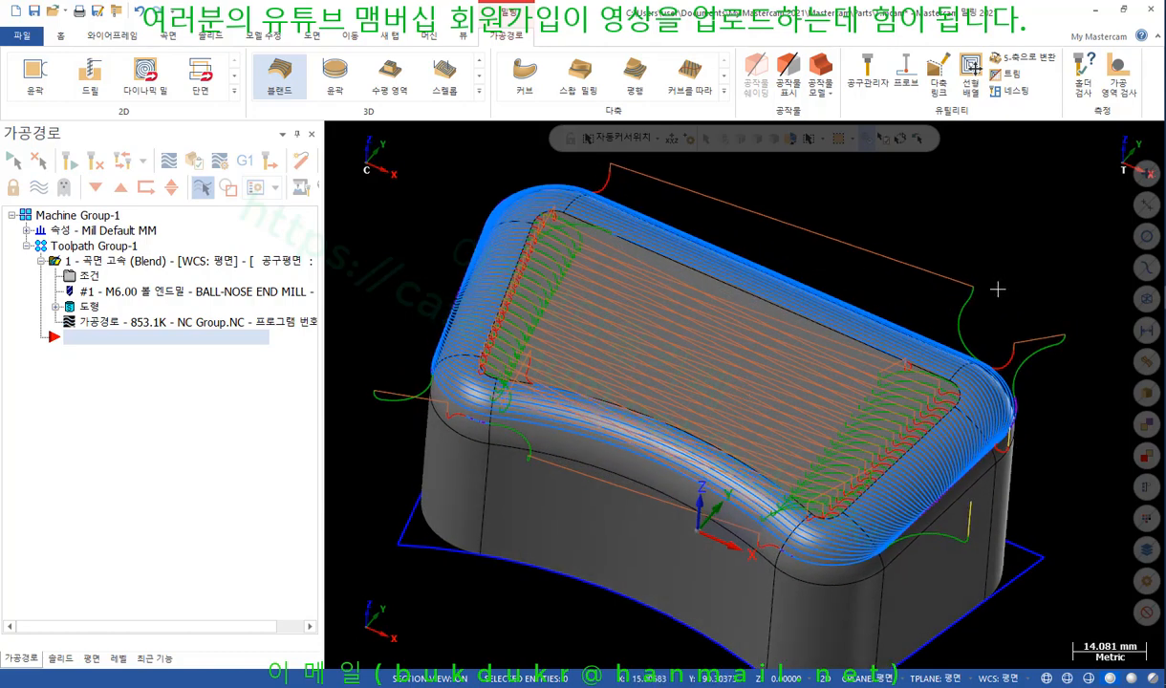
mouse_move(675, 261)
middle_mouse_down()
mouse_move(695, 276)
mouse_move(663, 314)
mouse_move(744, 292)
middle_mouse_up()
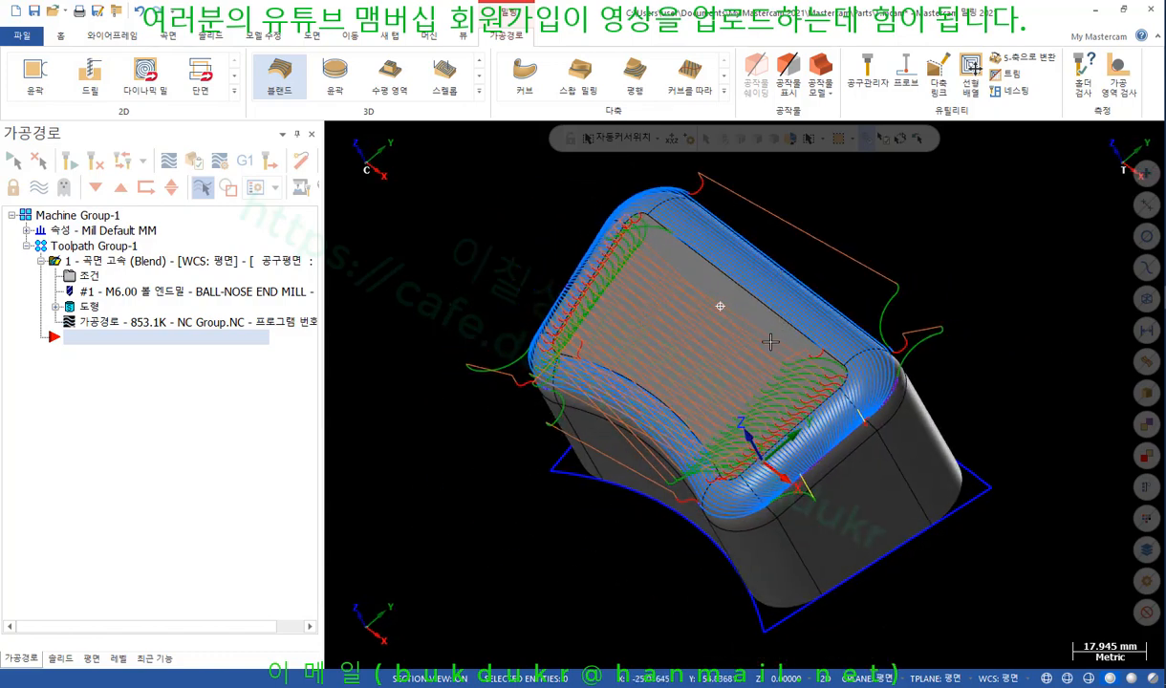
scroll(771, 334, "down", 1)
middle_click_drag(770, 339, 709, 339)
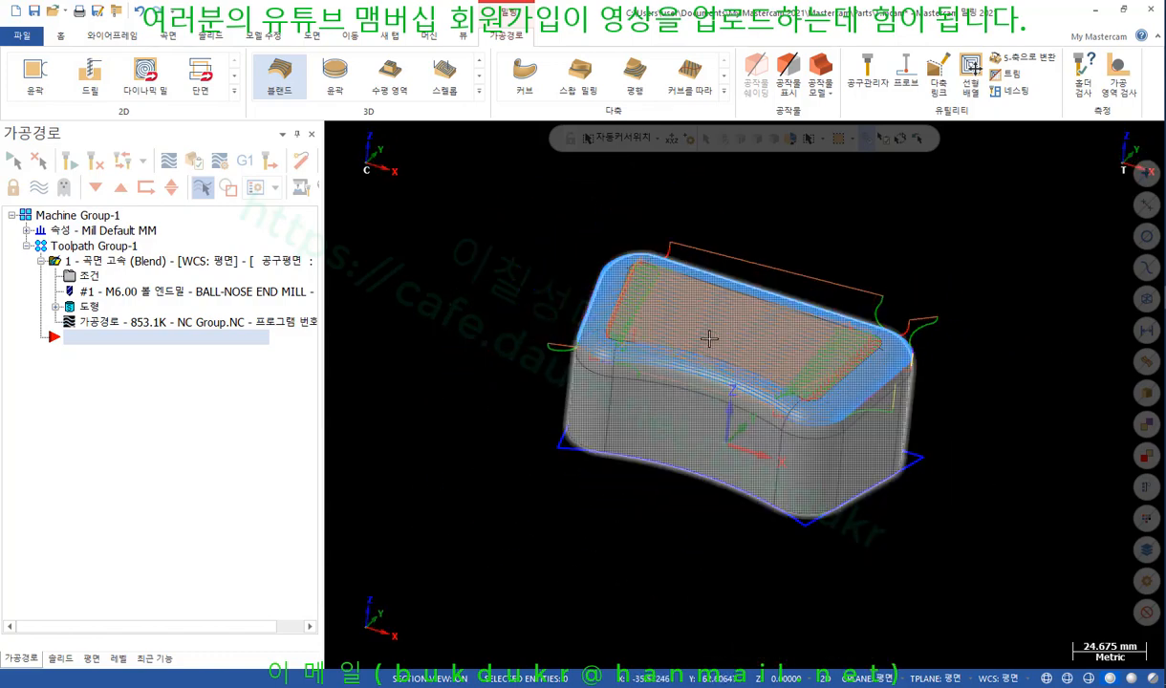
scroll(798, 329, "up", 2)
scroll(798, 329, "up", 1)
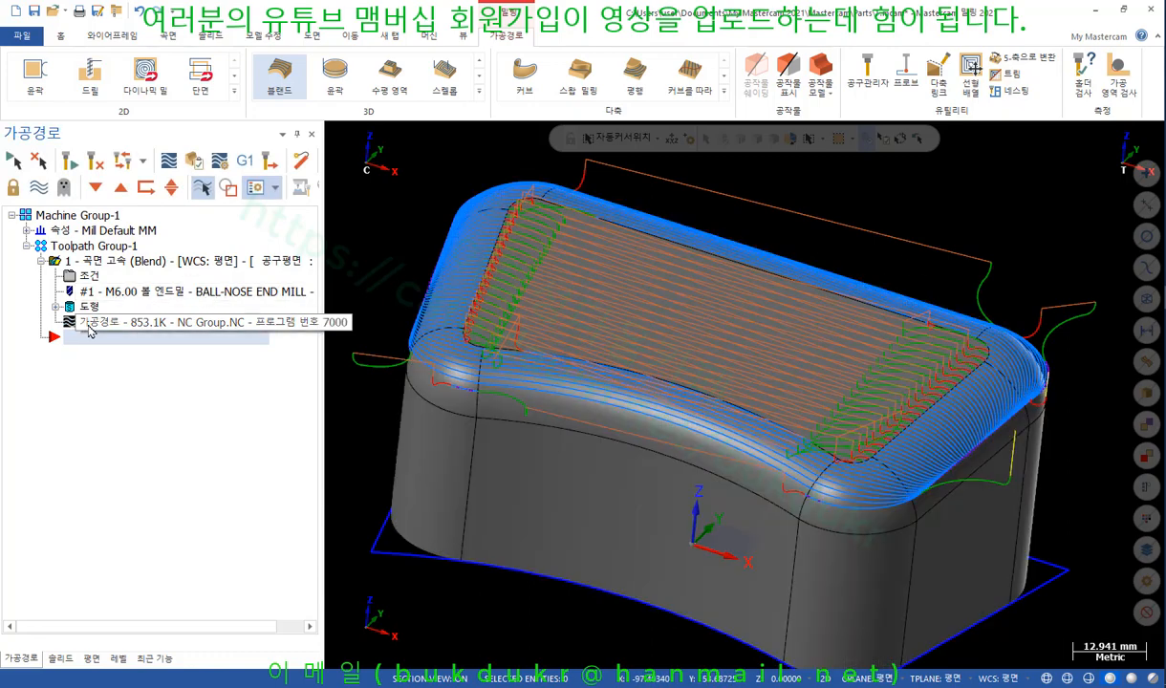
Reopen the blend's curve geometry selection and chain the closed edge loop around the flat top face.
left_click(88, 307)
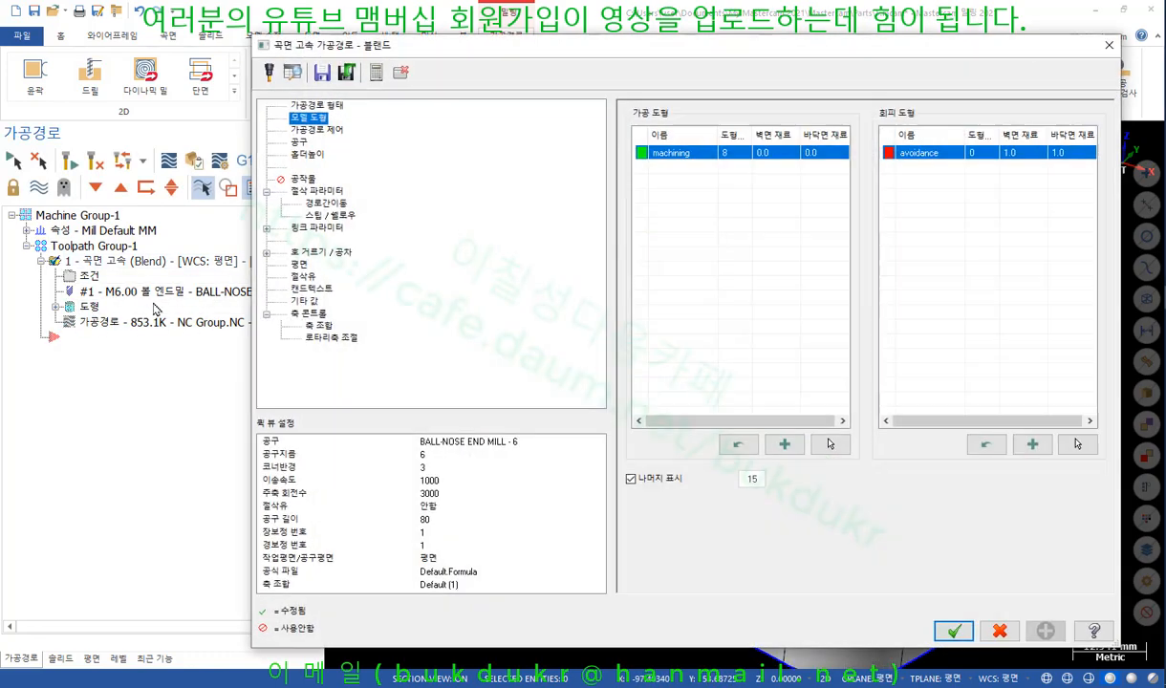
left_click(319, 130)
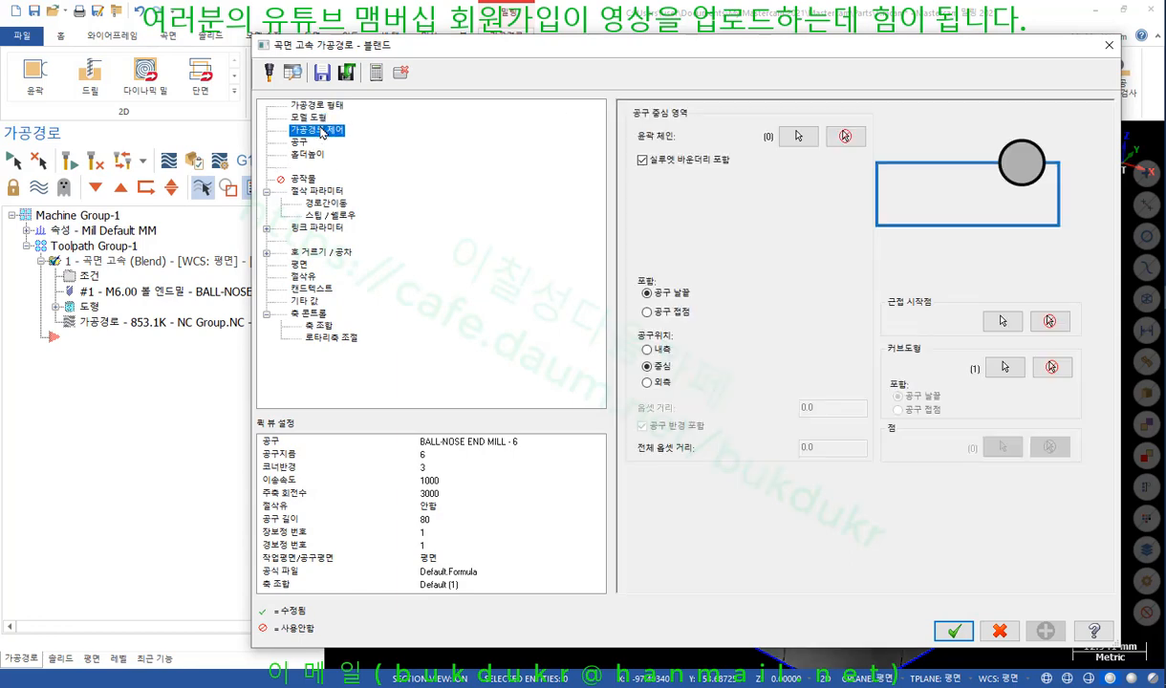
left_click(1005, 368)
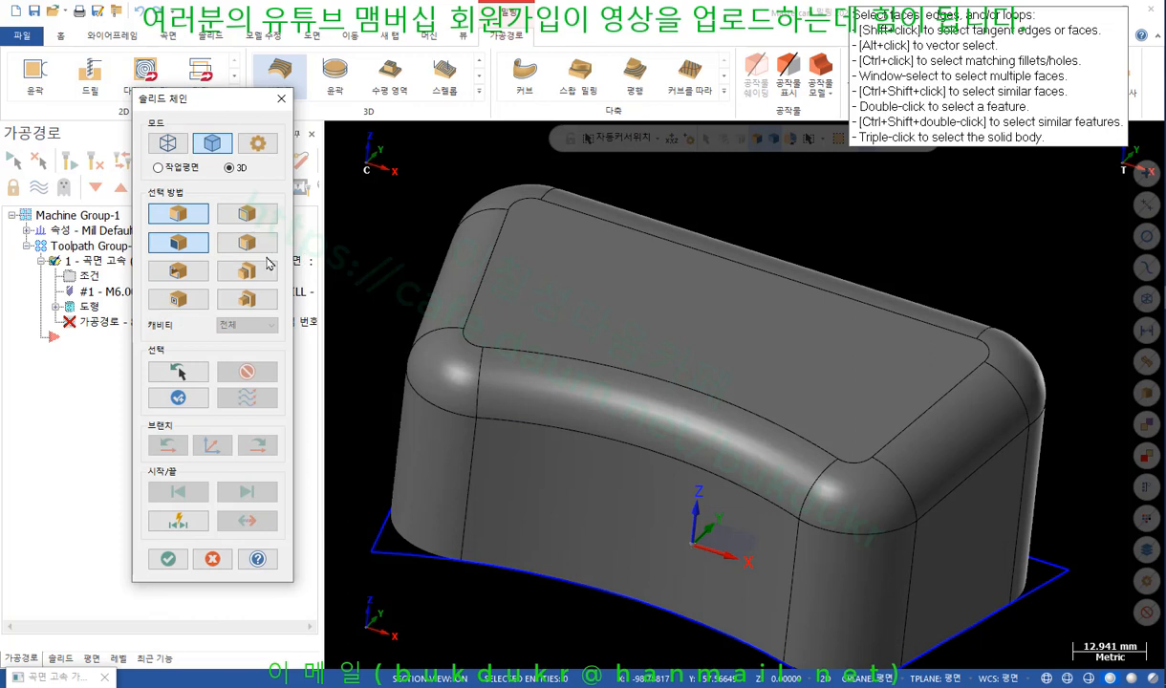
left_click(246, 213)
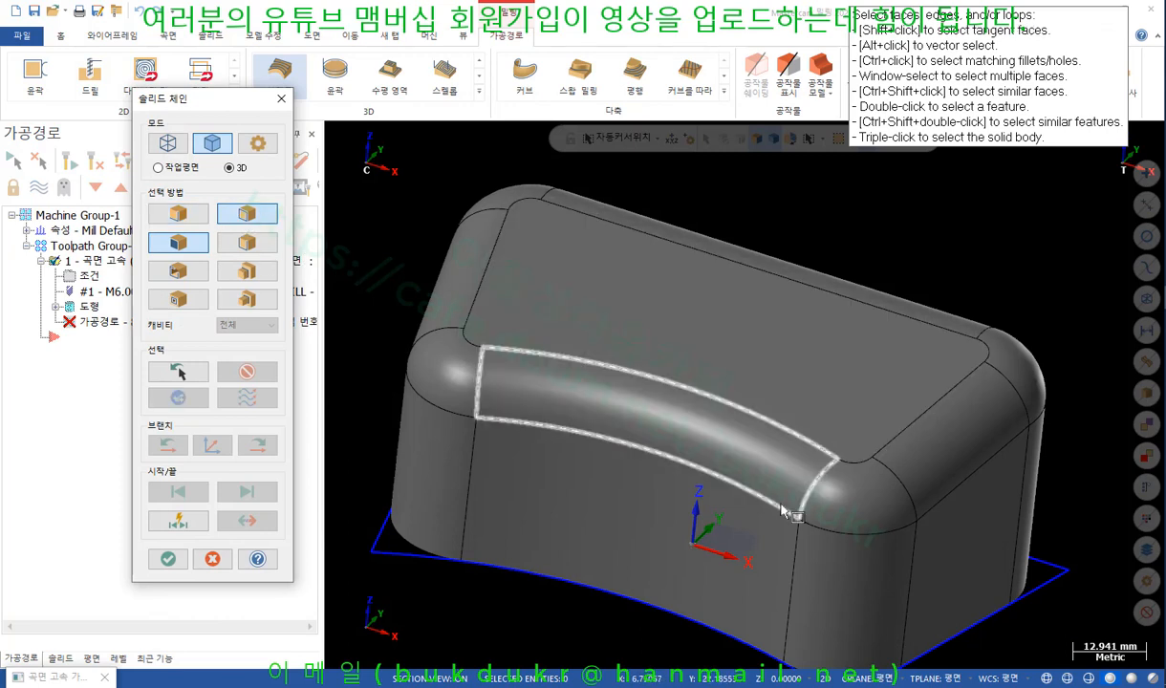
left_click(822, 457)
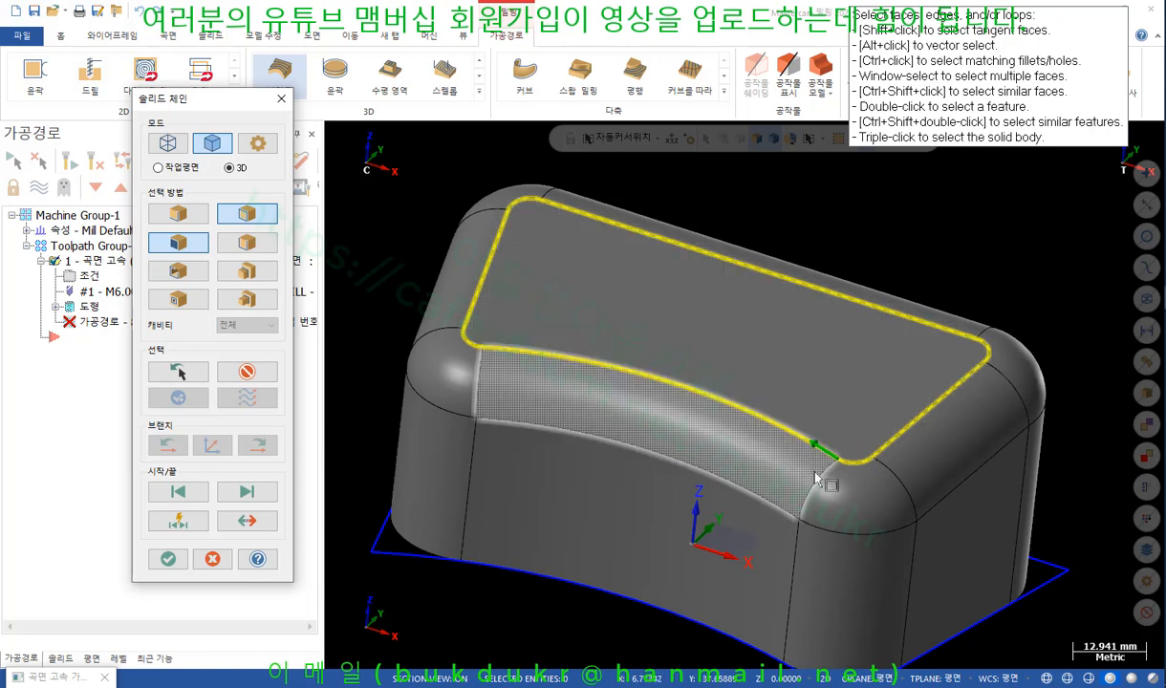
Chain the lower fillet edge all the way around the block as the second closed curve, starting on the concave side.
left_click(178, 214)
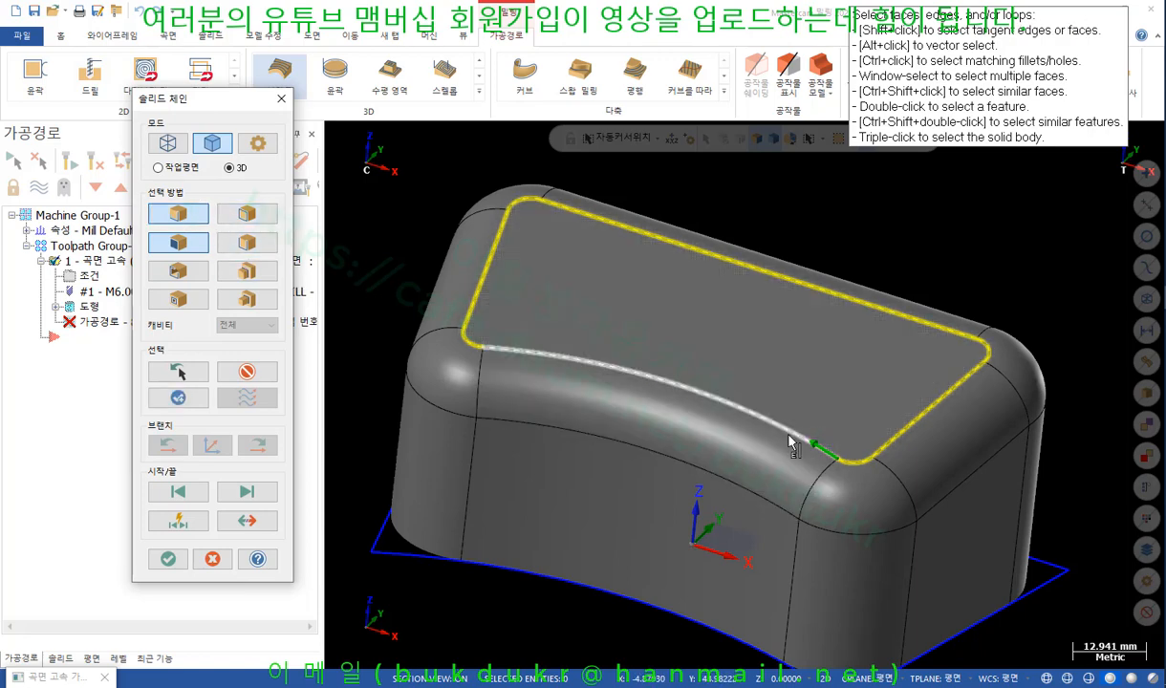
left_click(779, 514)
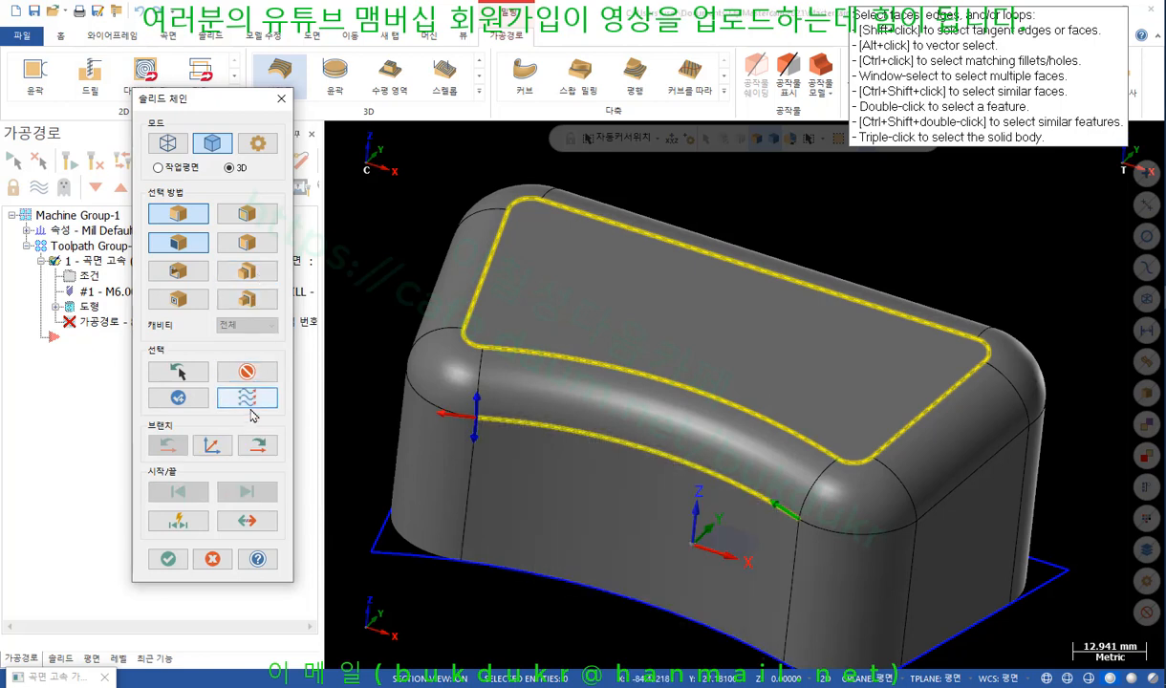
left_click(259, 446)
left_click(258, 446)
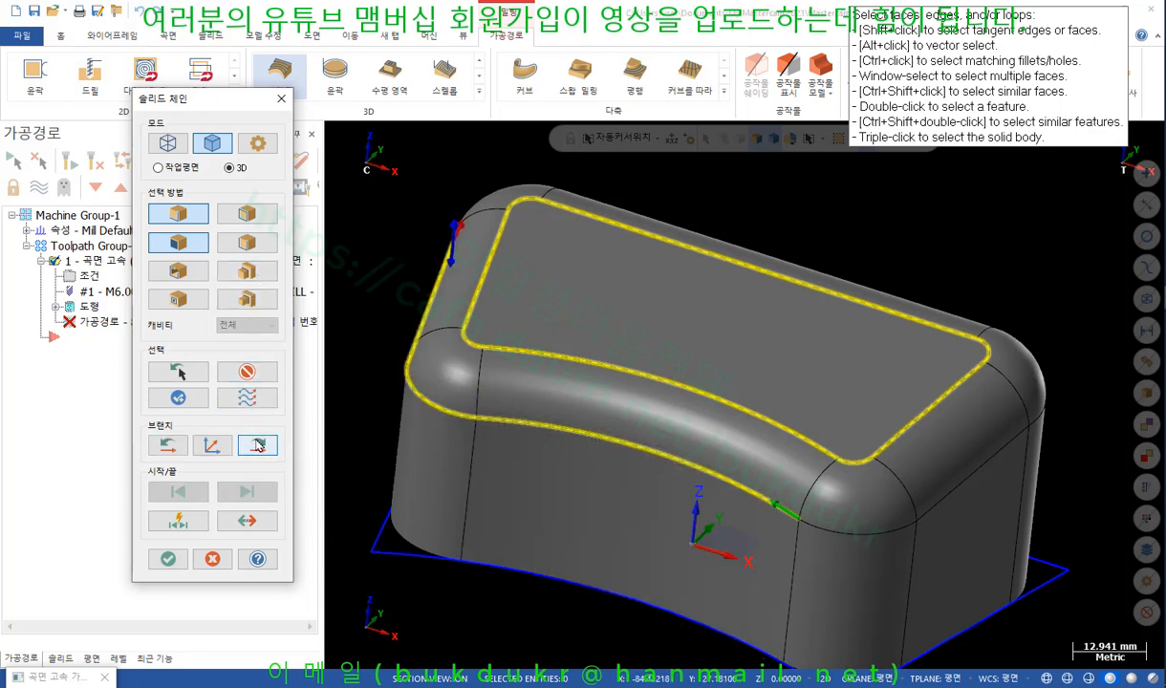
left_click(258, 446)
left_click(258, 446)
left_click(258, 446)
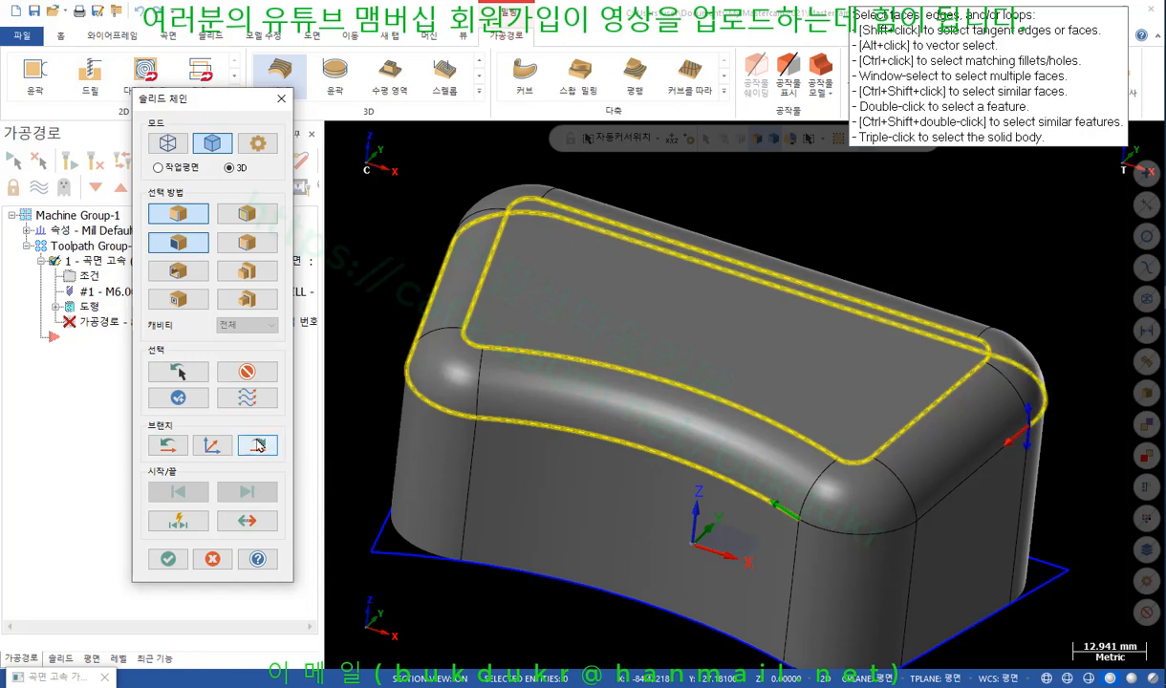
left_click(258, 446)
left_click(258, 446)
left_click(258, 446)
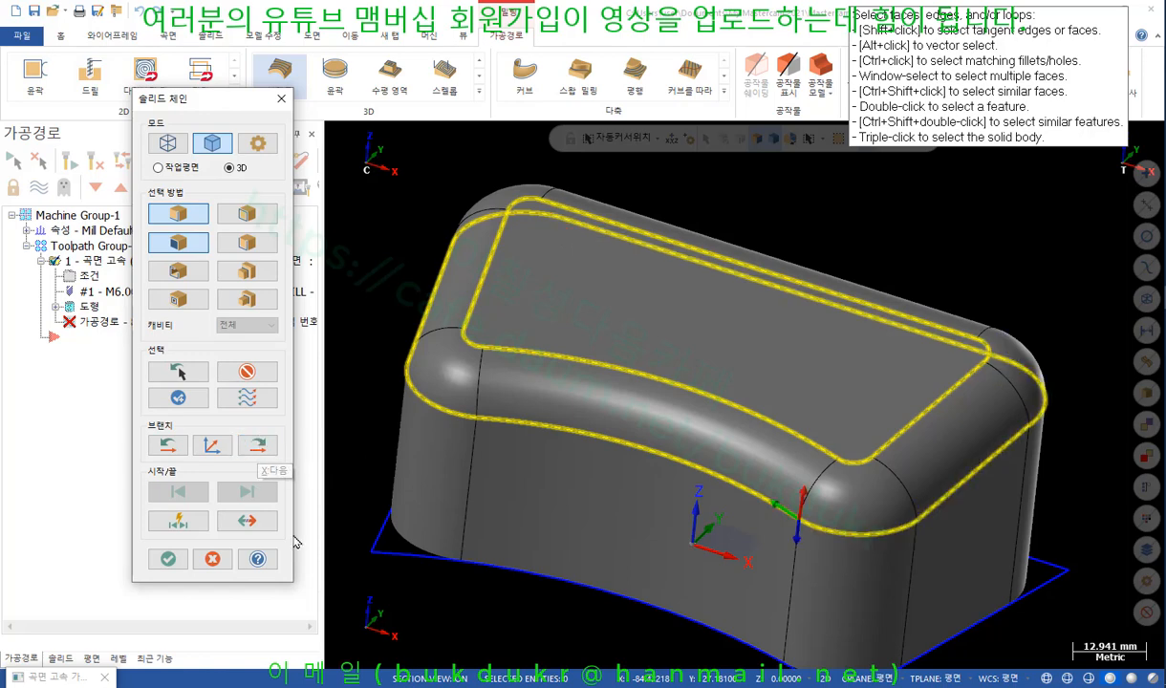
left_click(187, 403)
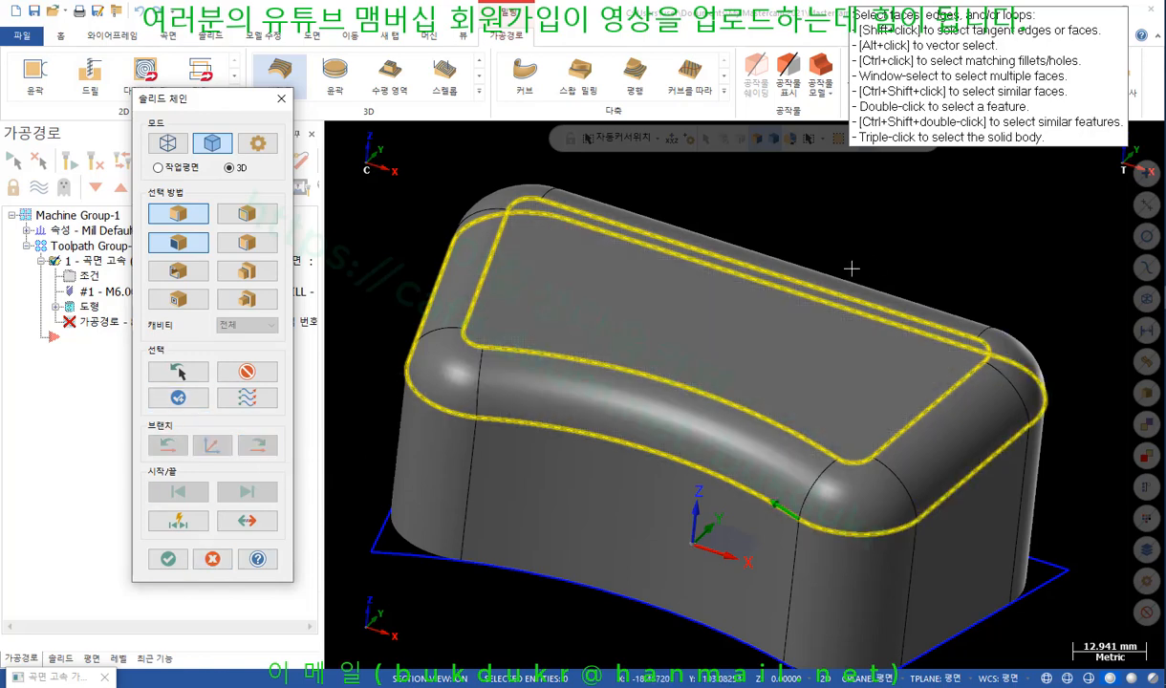
Accept the two closed chains as the blend's curve geometry and regenerate the toolpath.
scroll(878, 260, "up", 1)
mouse_move(899, 245)
middle_mouse_down()
mouse_move(925, 245)
mouse_move(848, 246)
mouse_move(902, 252)
middle_mouse_up()
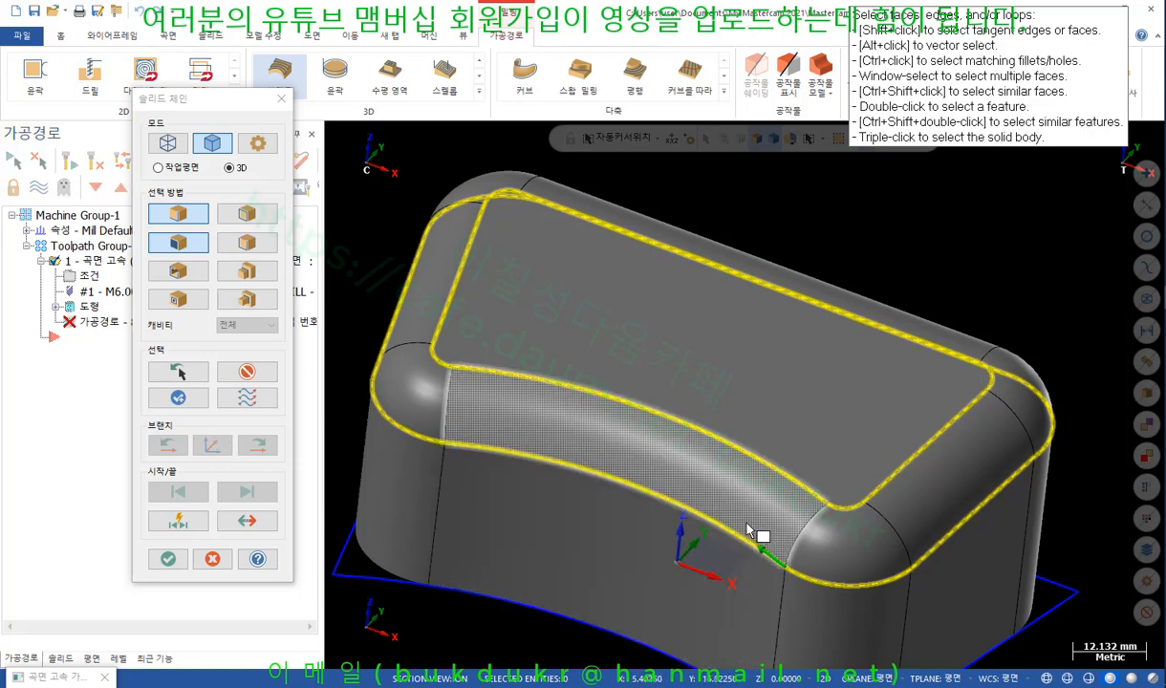
left_click(168, 559)
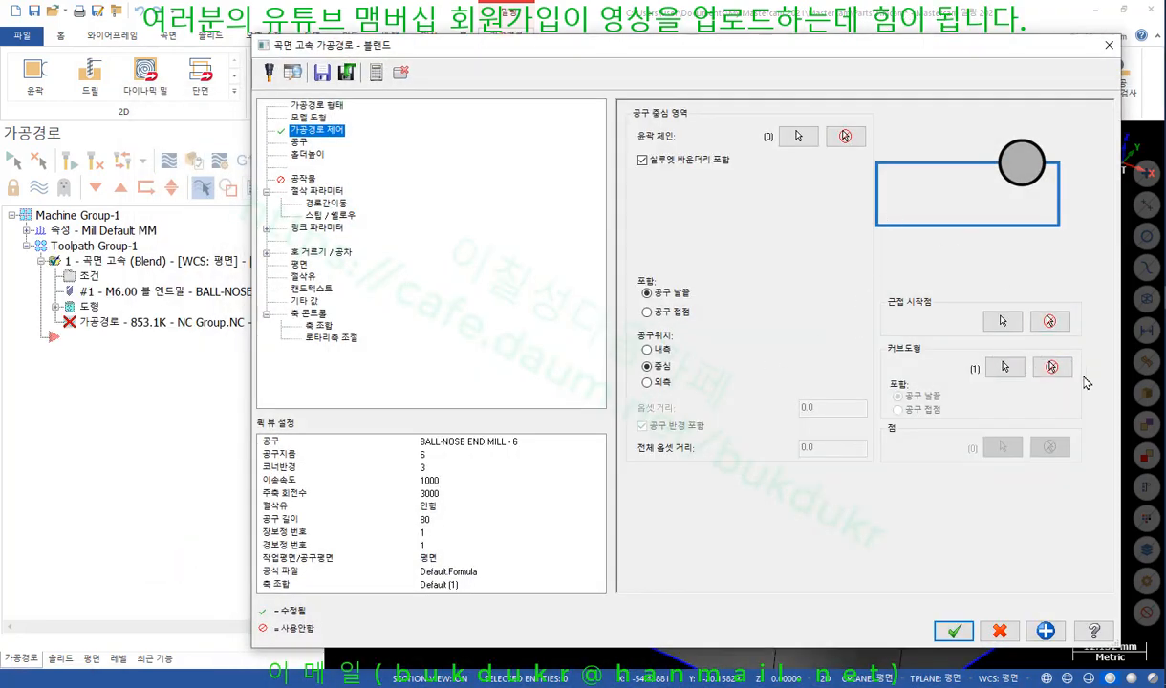
left_click(955, 631)
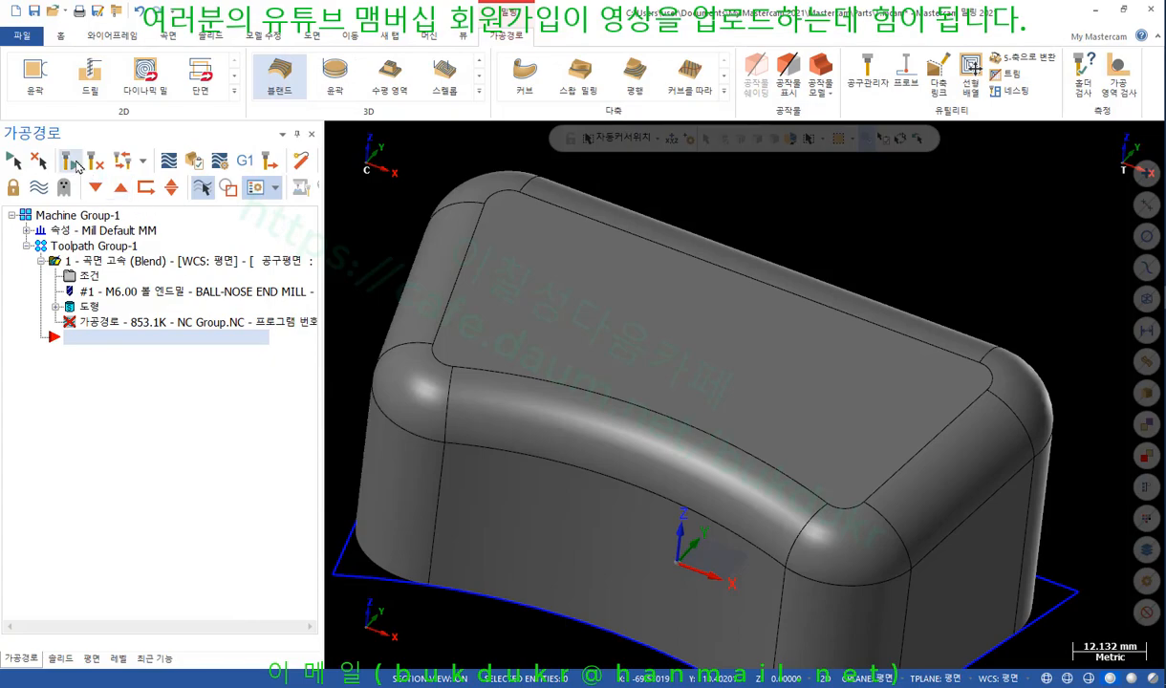
scroll(927, 255, "down", 3)
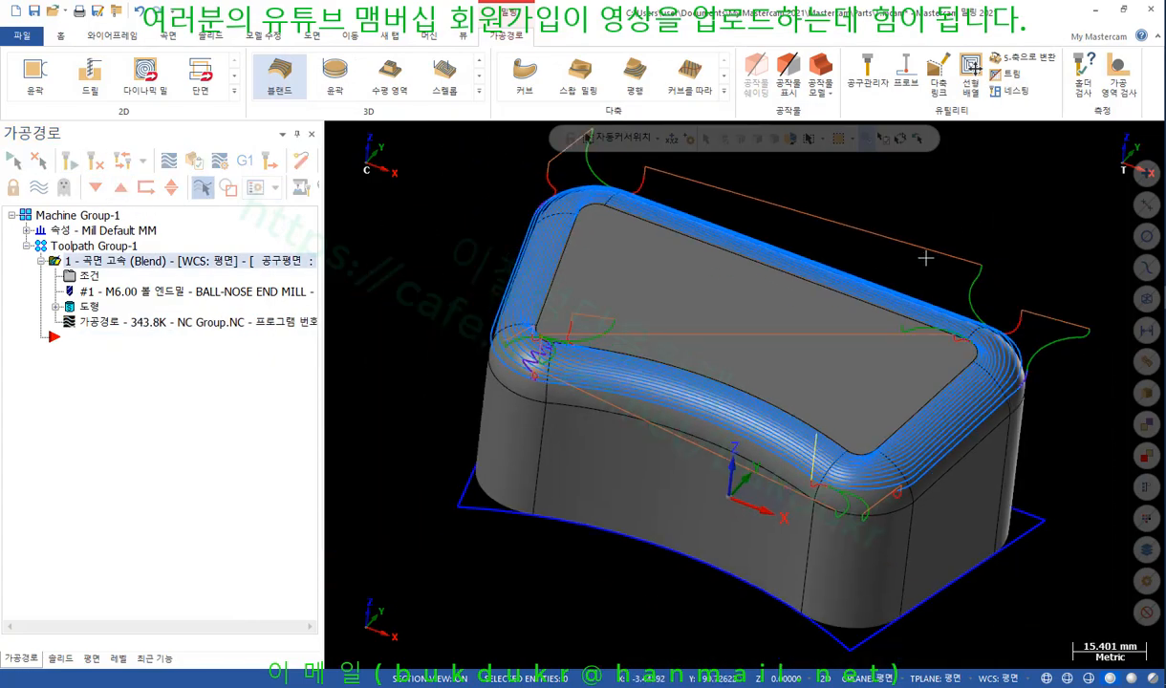
Examine the regenerated blend passes from above and close up at the front corner, comparing them with the upper and lower fillet edges.
middle_click_drag(926, 255, 674, 253)
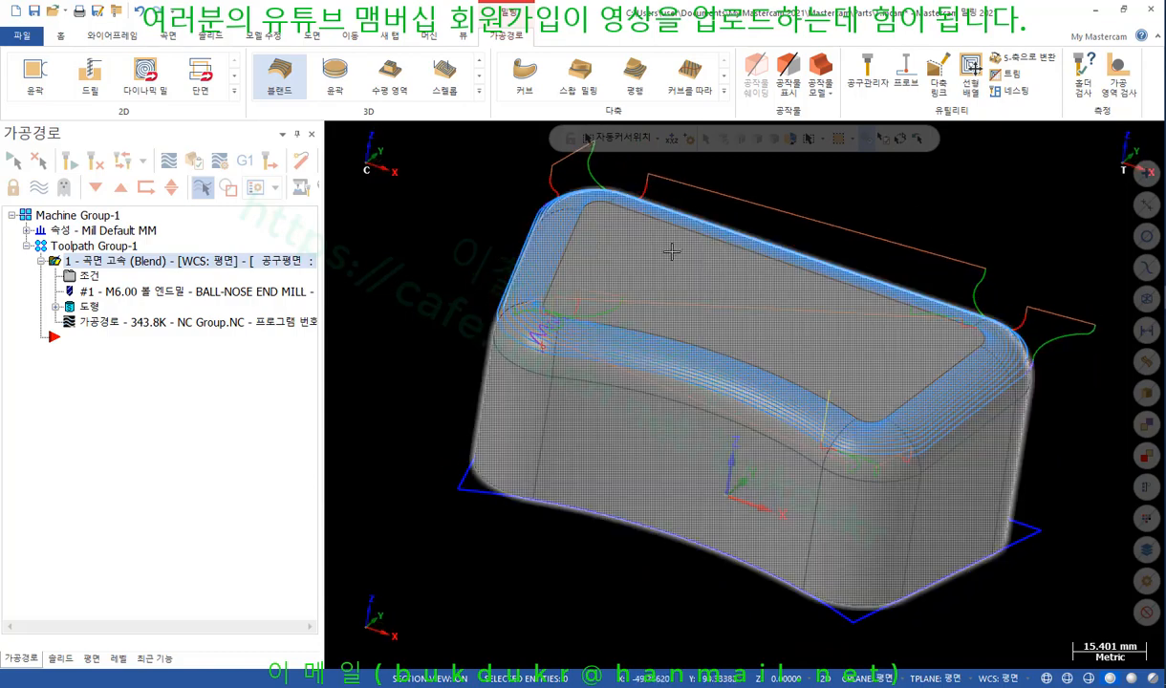
right_click(422, 223)
left_click(478, 302)
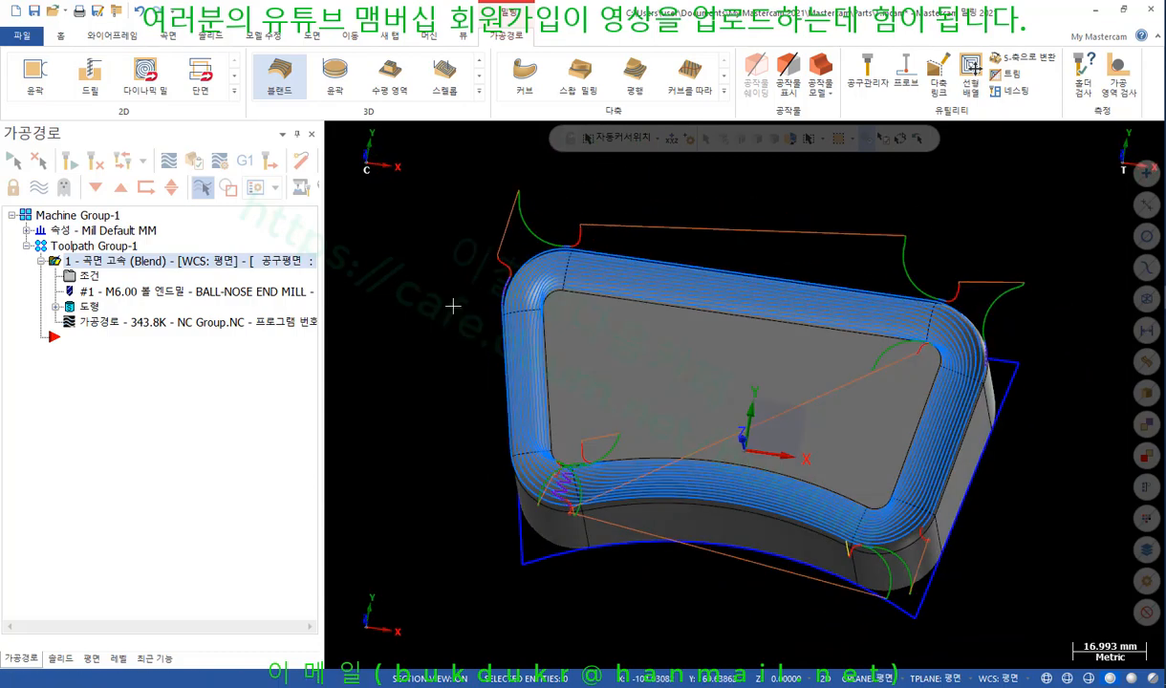
scroll(1081, 396, "up", 2)
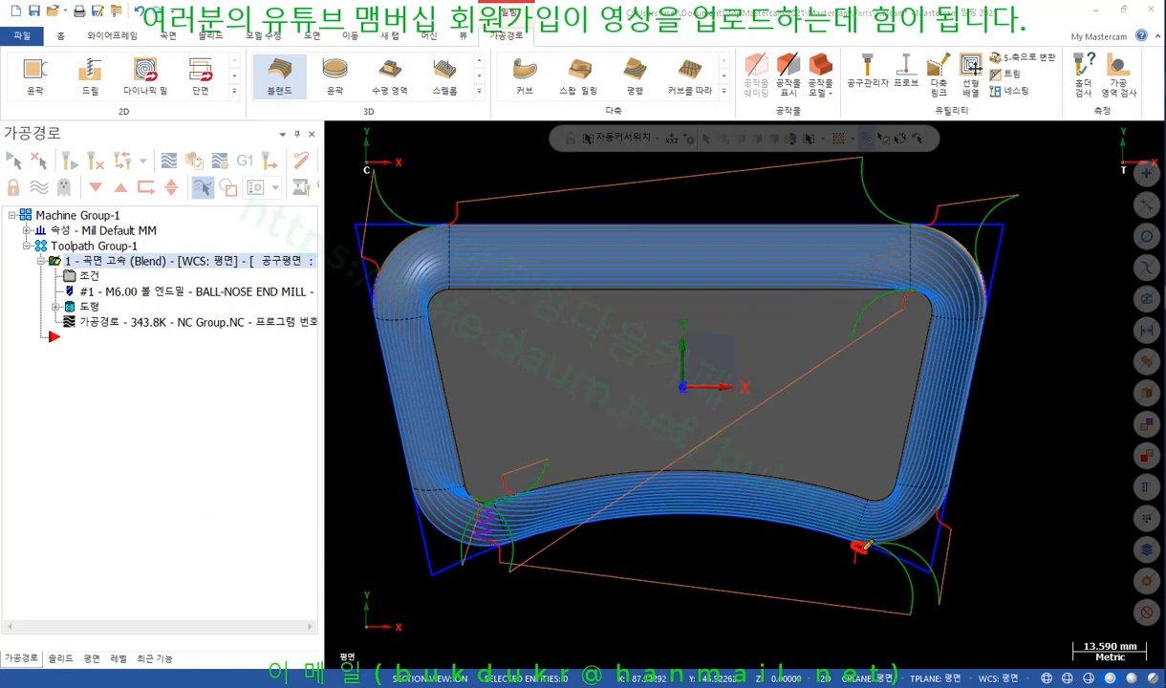
right_click(1031, 423)
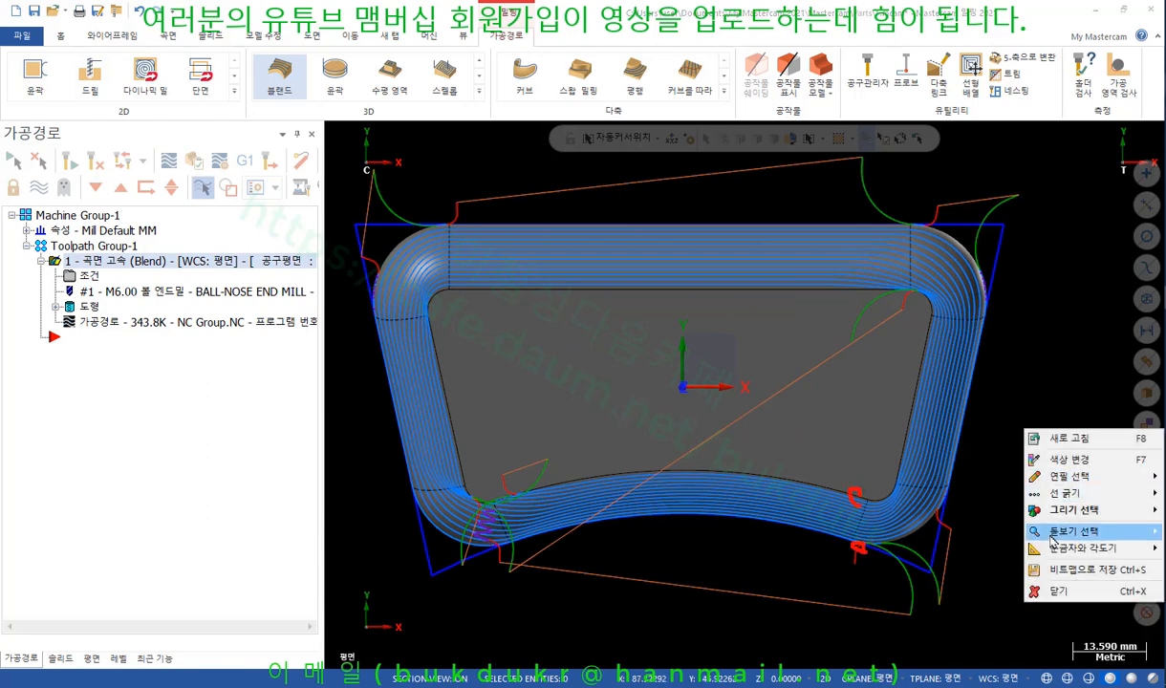
left_click(1056, 513)
middle_click_drag(904, 468, 899, 420)
scroll(900, 420, "down", 4)
middle_click_drag(989, 428, 934, 412)
scroll(854, 437, "down", 2)
middle_click_drag(854, 437, 864, 365)
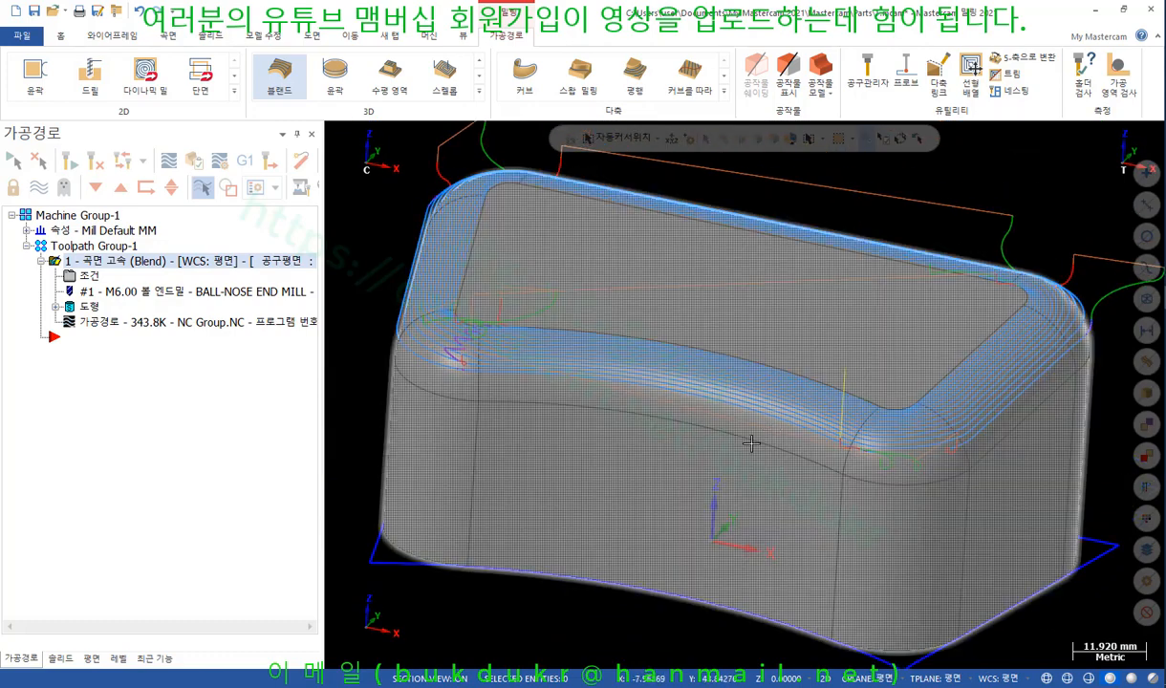
scroll(841, 500, "up", 4)
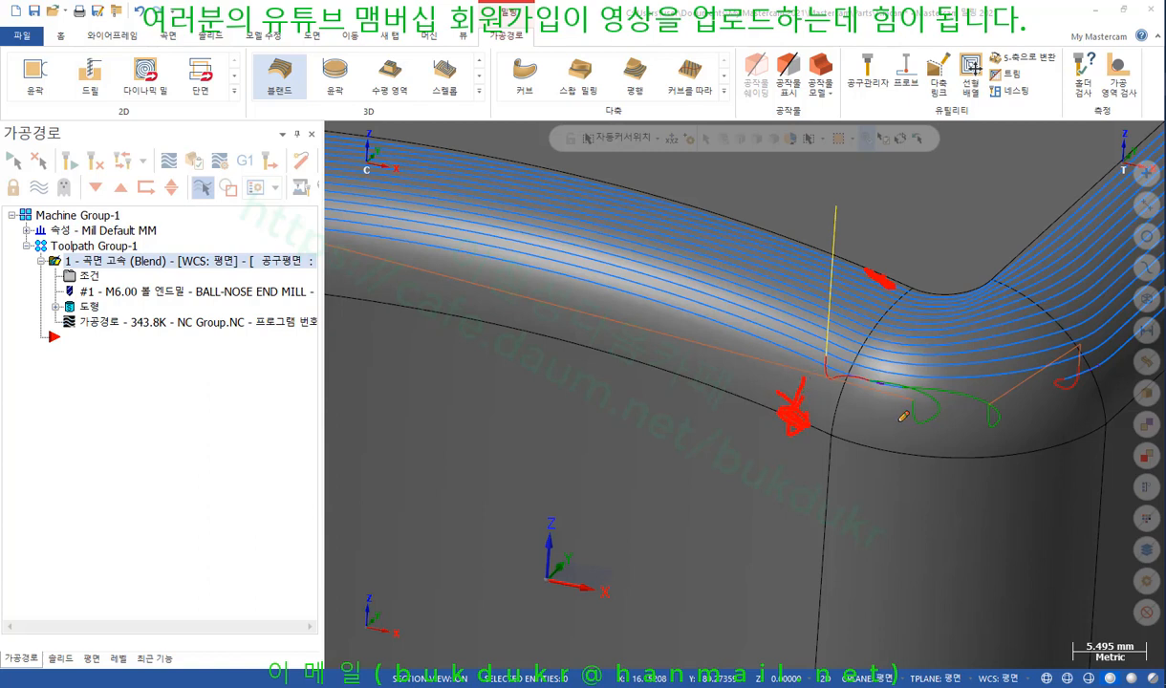
right_click(963, 227)
left_click(990, 379)
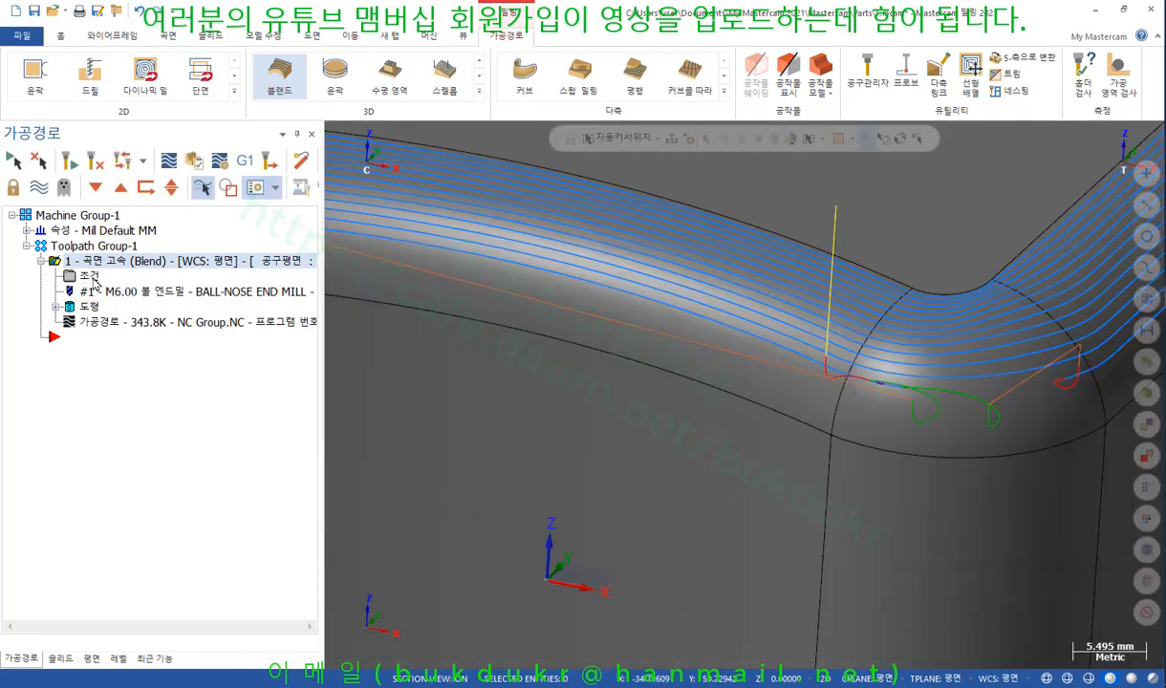
Set the blend's toolpath control containment to the tool contact point (공구 접점) and regenerate the toolpath.
left_click(93, 278)
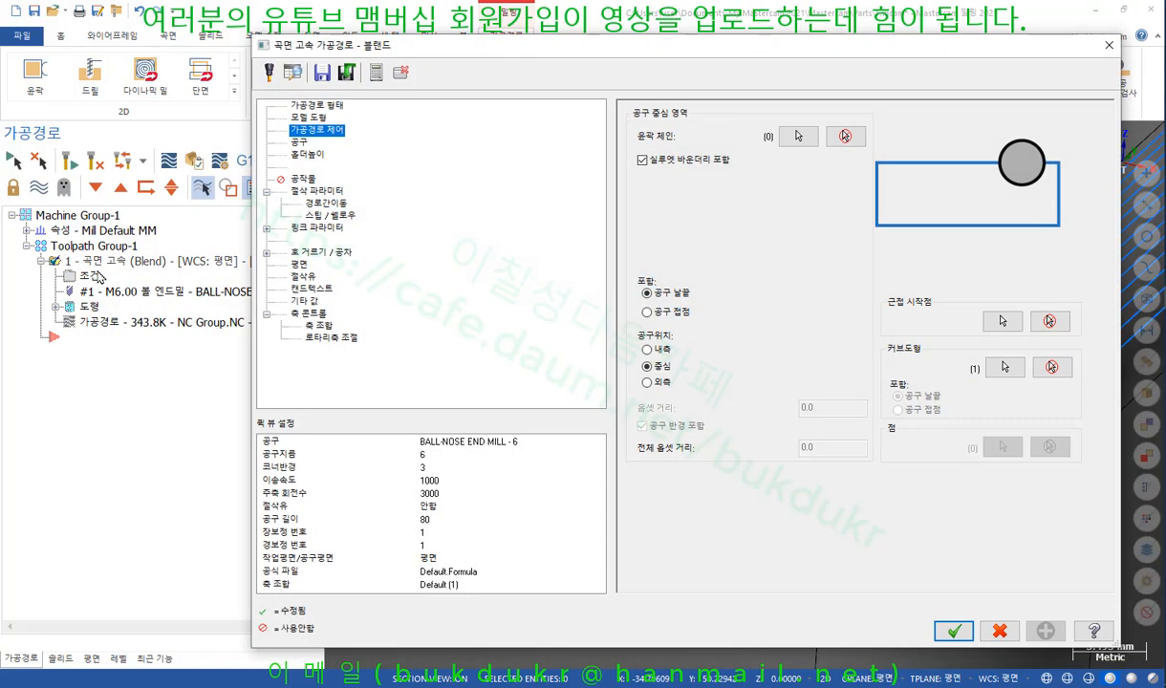
left_click(648, 313)
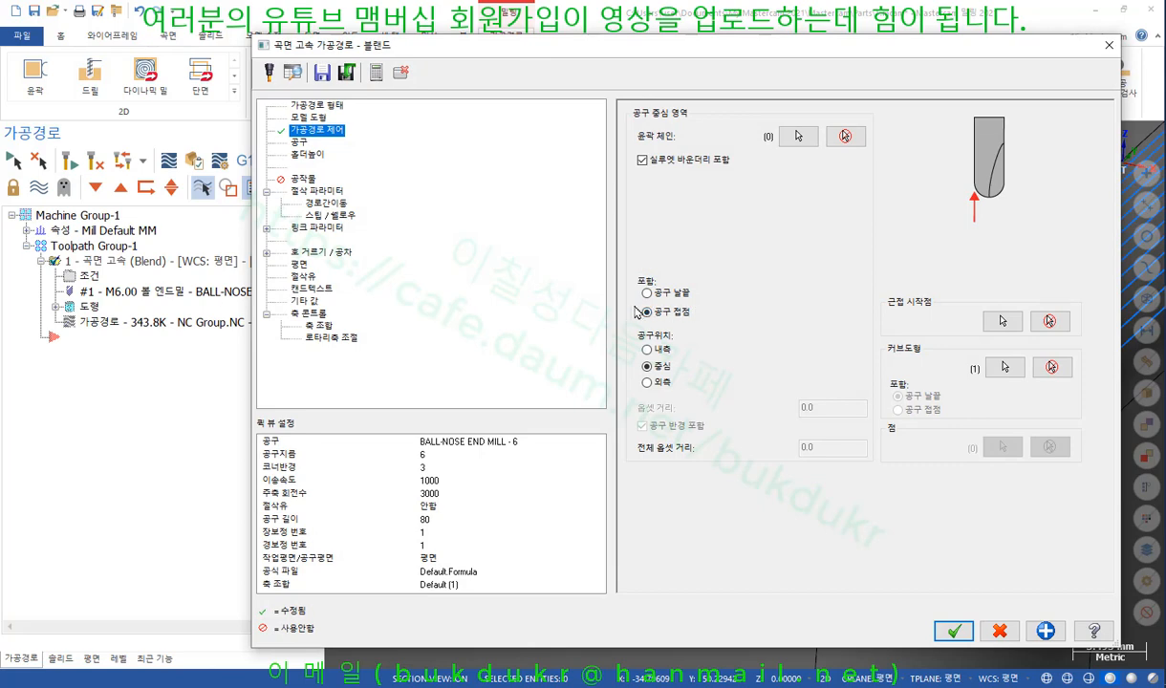
left_click(954, 631)
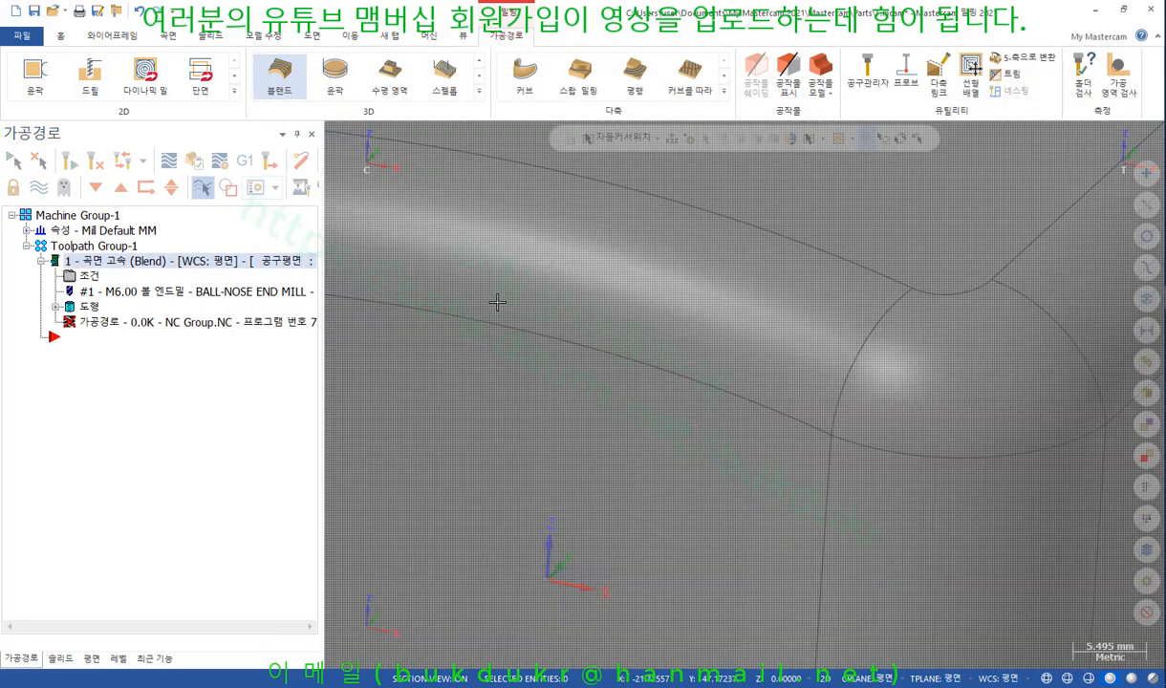
Inspect how far the contact-point blend passes reach down the fillets and around the front corner.
scroll(729, 410, "down", 3)
scroll(835, 471, "down", 4)
mouse_move(835, 463)
middle_mouse_down()
mouse_move(706, 448)
mouse_move(673, 495)
mouse_move(690, 443)
mouse_move(845, 443)
mouse_move(953, 506)
middle_mouse_up()
scroll(954, 507, "up", 2)
scroll(953, 507, "up", 2)
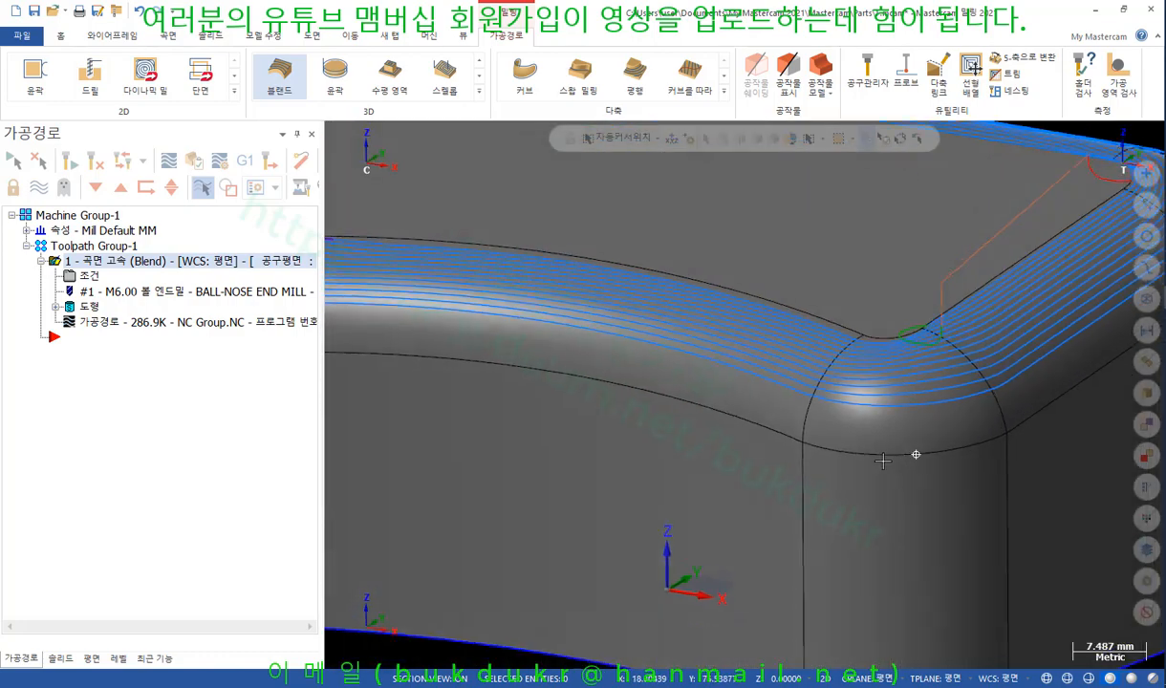
scroll(914, 456, "down", 5)
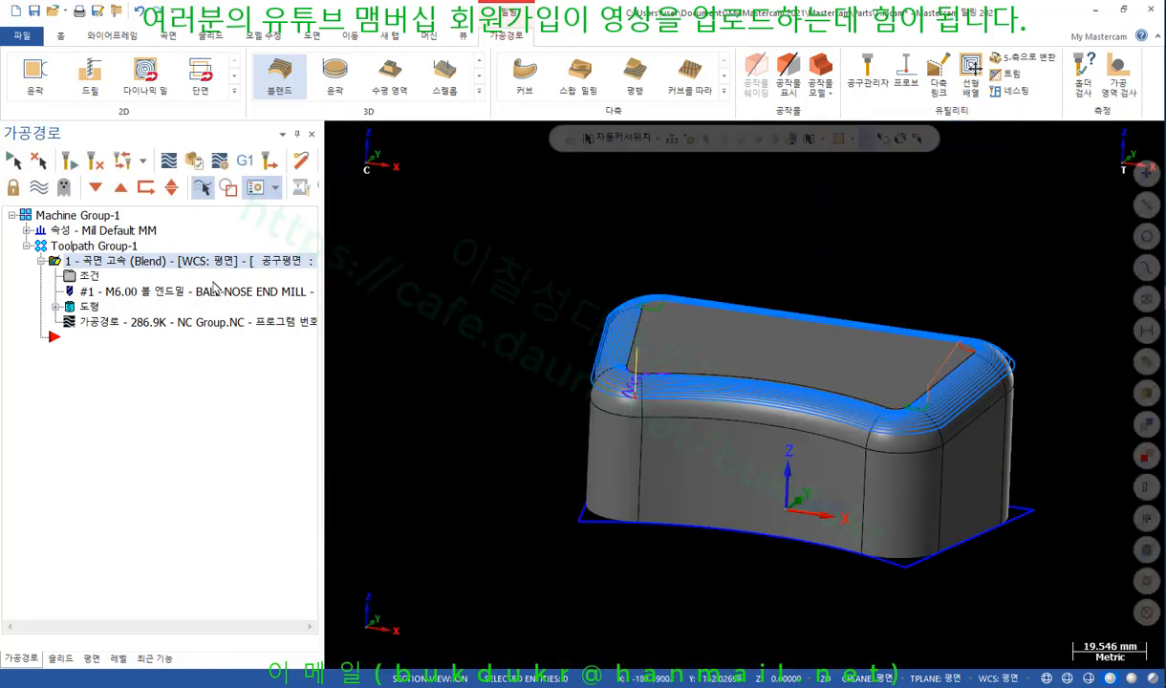
scroll(916, 472, "up", 2)
scroll(916, 472, "up", 2)
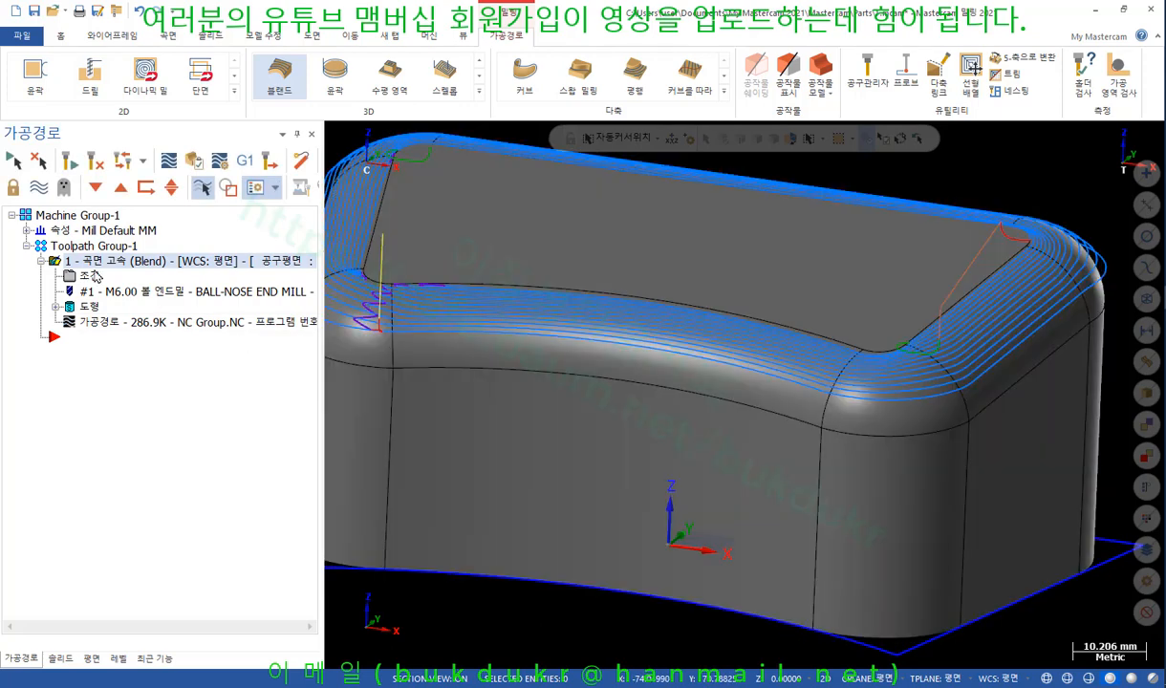
In the blend's cut parameters, set the projection (프로젝트) to 3D and regenerate the toolpath.
left_click(90, 277)
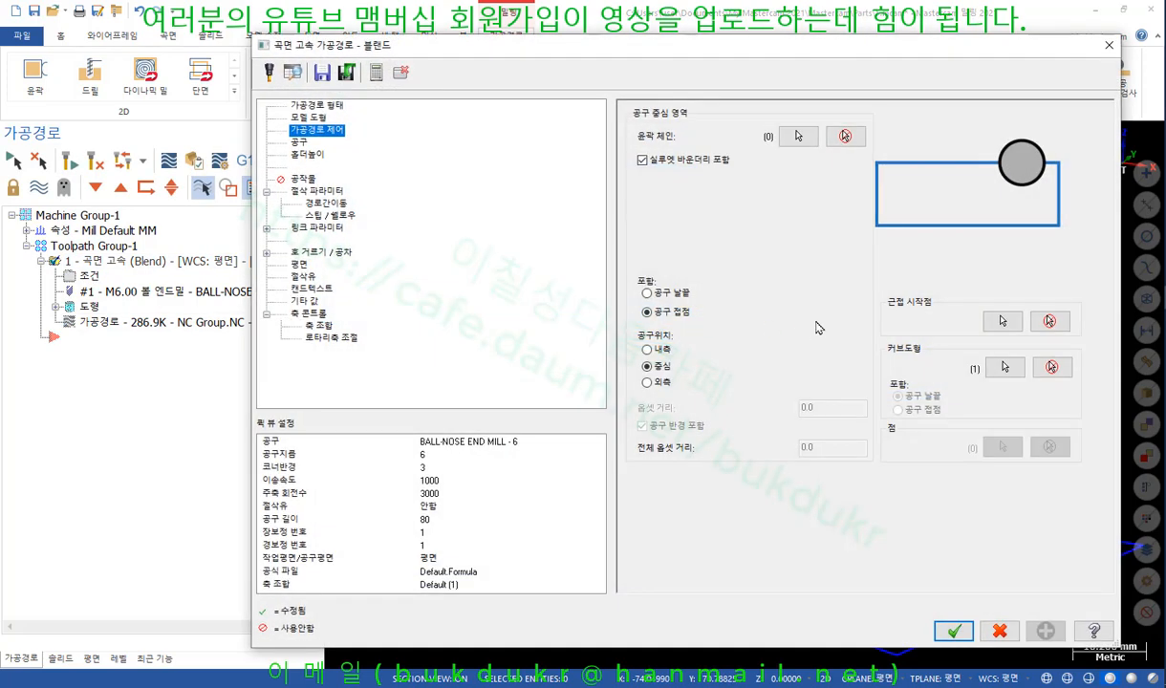
left_click(299, 143)
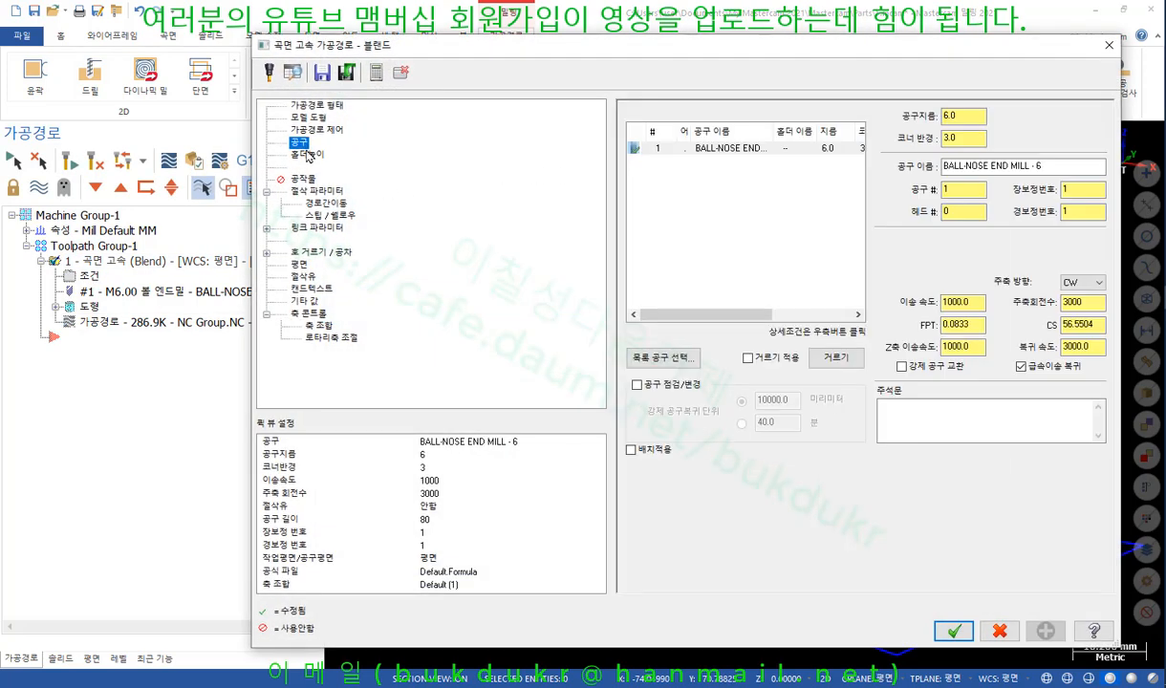
left_click(307, 155)
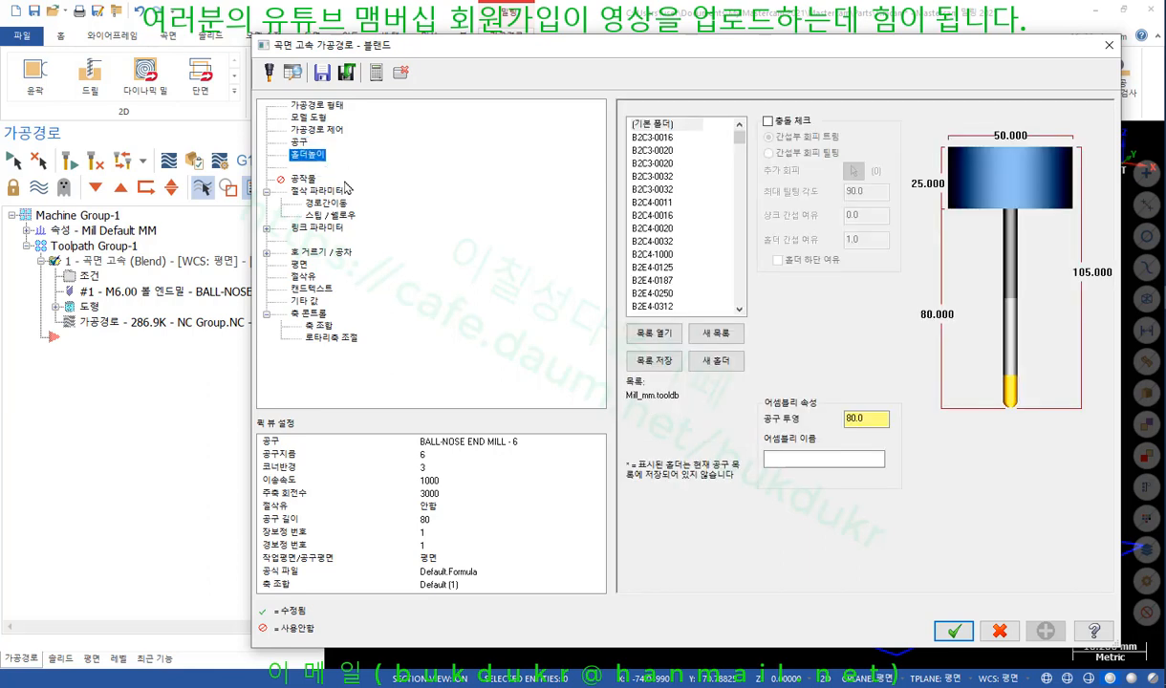
left_click(321, 192)
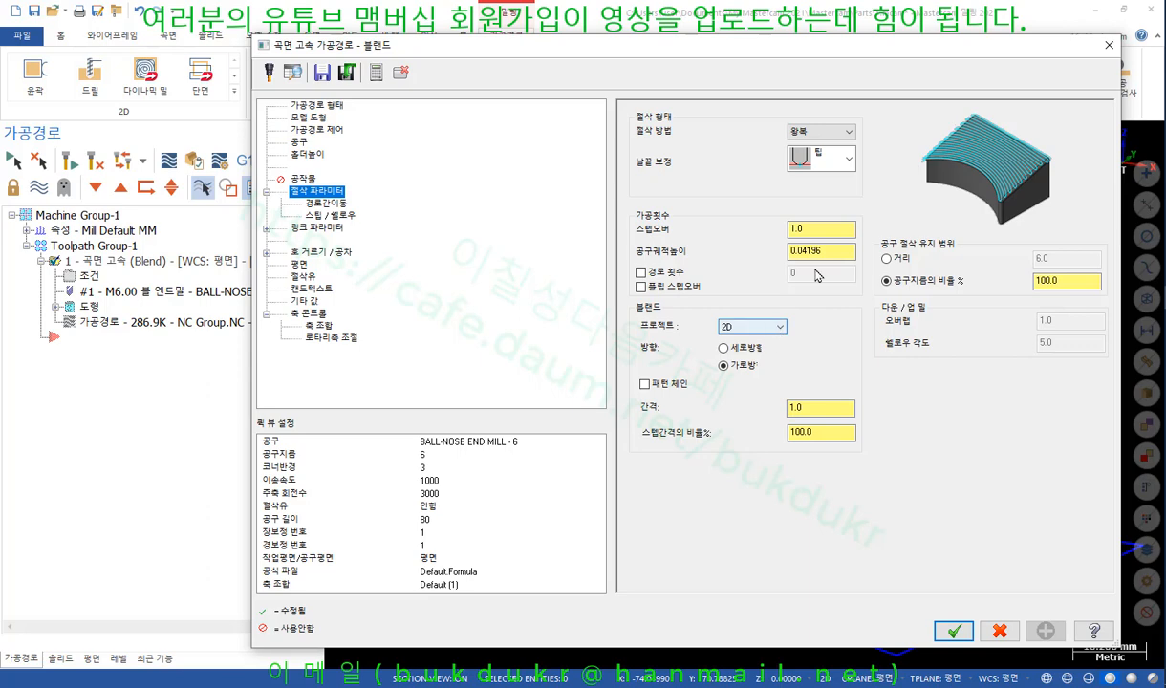
left_click_drag(1032, 43, 545, 51)
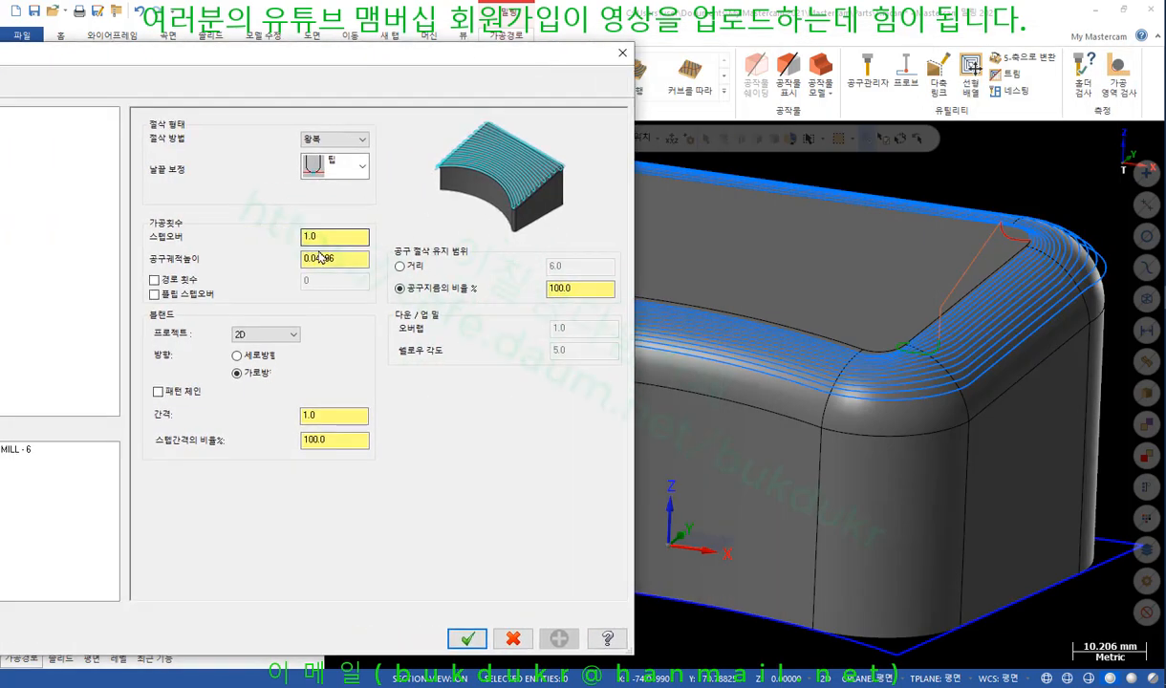
left_click(264, 334)
left_click(240, 349)
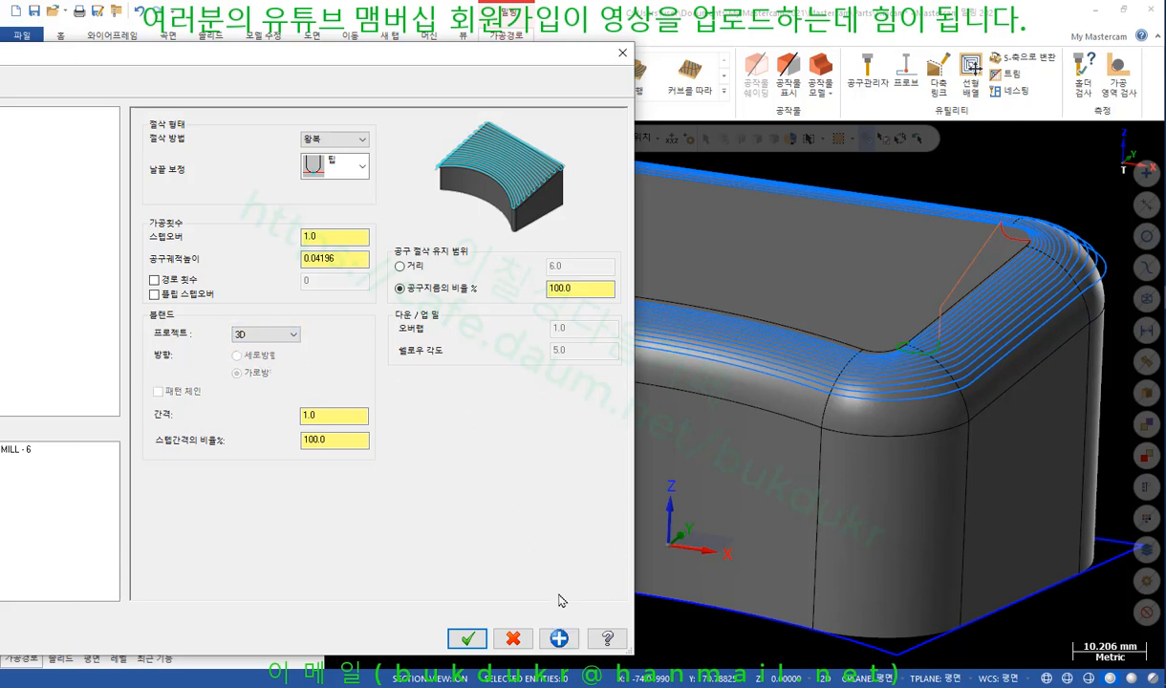
left_click(468, 639)
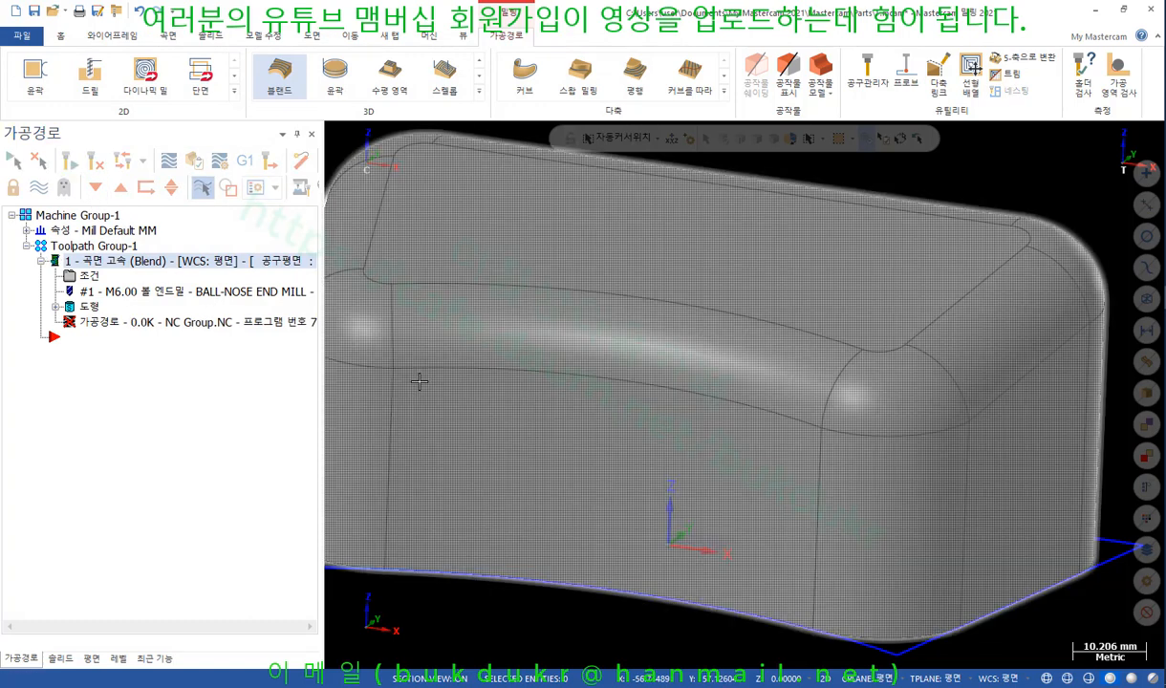
Inspect how the regenerated 3D-projected blend passes cover the top fillets and the front corner.
scroll(885, 465, "down", 3)
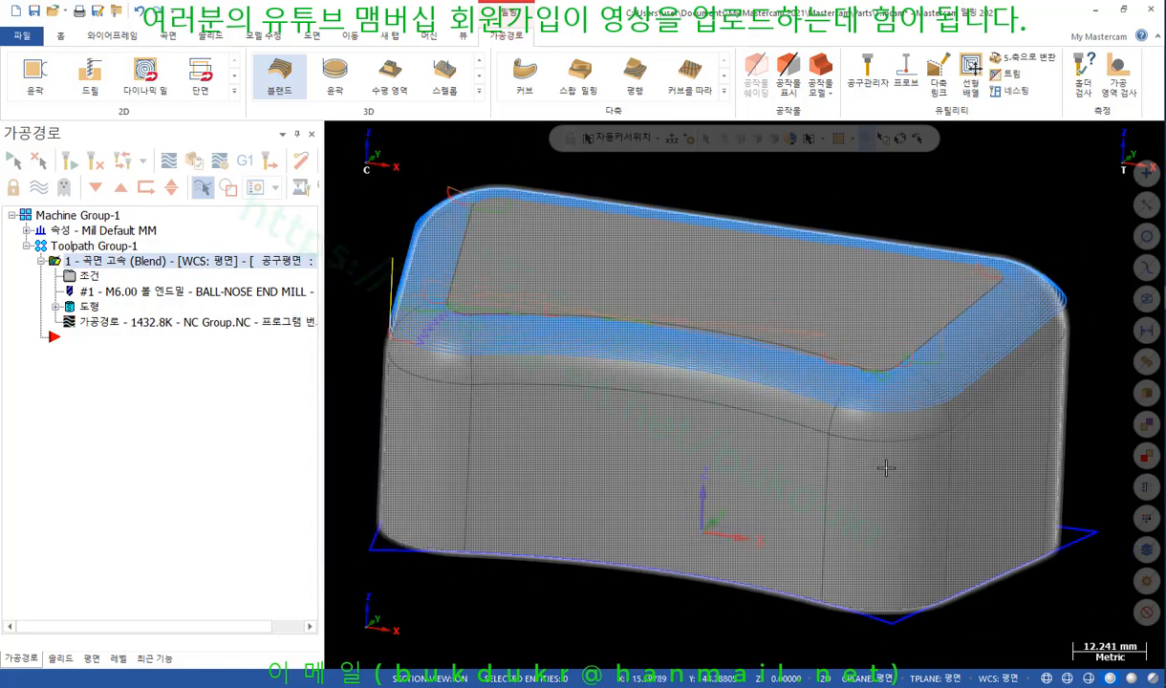
scroll(810, 443, "up", 3)
mouse_move(809, 444)
middle_mouse_down()
mouse_move(724, 465)
mouse_move(703, 487)
mouse_move(825, 398)
mouse_move(803, 443)
mouse_move(747, 439)
mouse_move(750, 456)
middle_mouse_up()
scroll(808, 443, "down", 2)
scroll(661, 340, "down", 2)
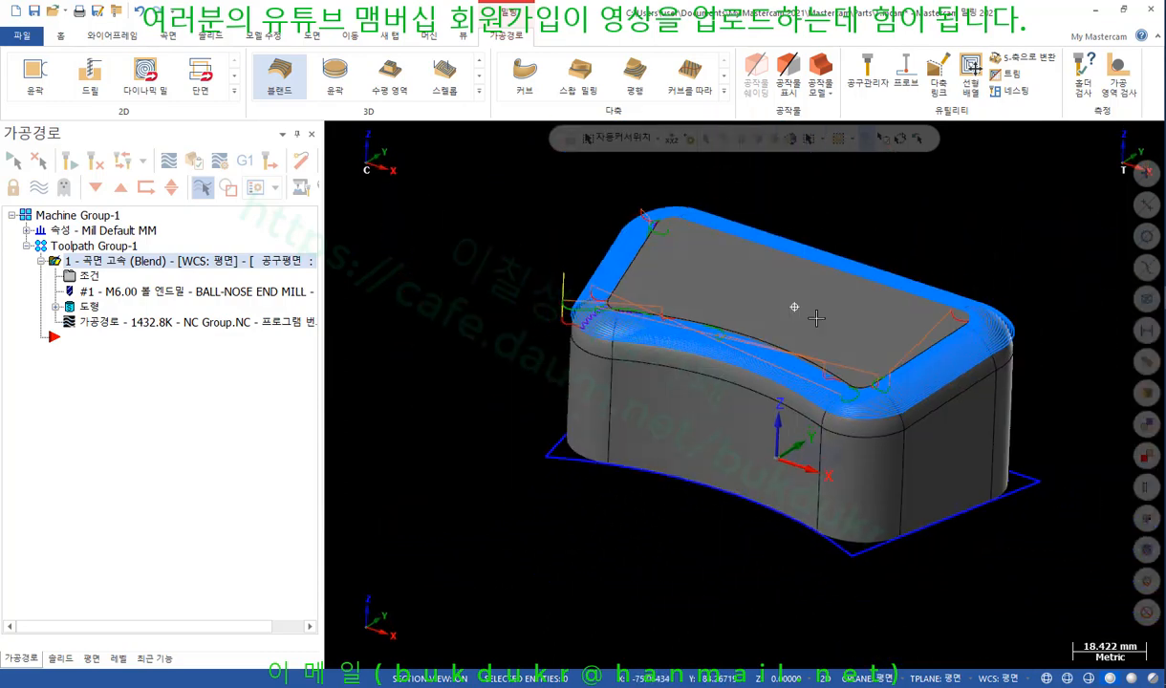
In the blend's toolpath control, set the curve geometry containment to the tool contact point (공구 접점), with tool position at centre, and regenerate.
left_click(89, 277)
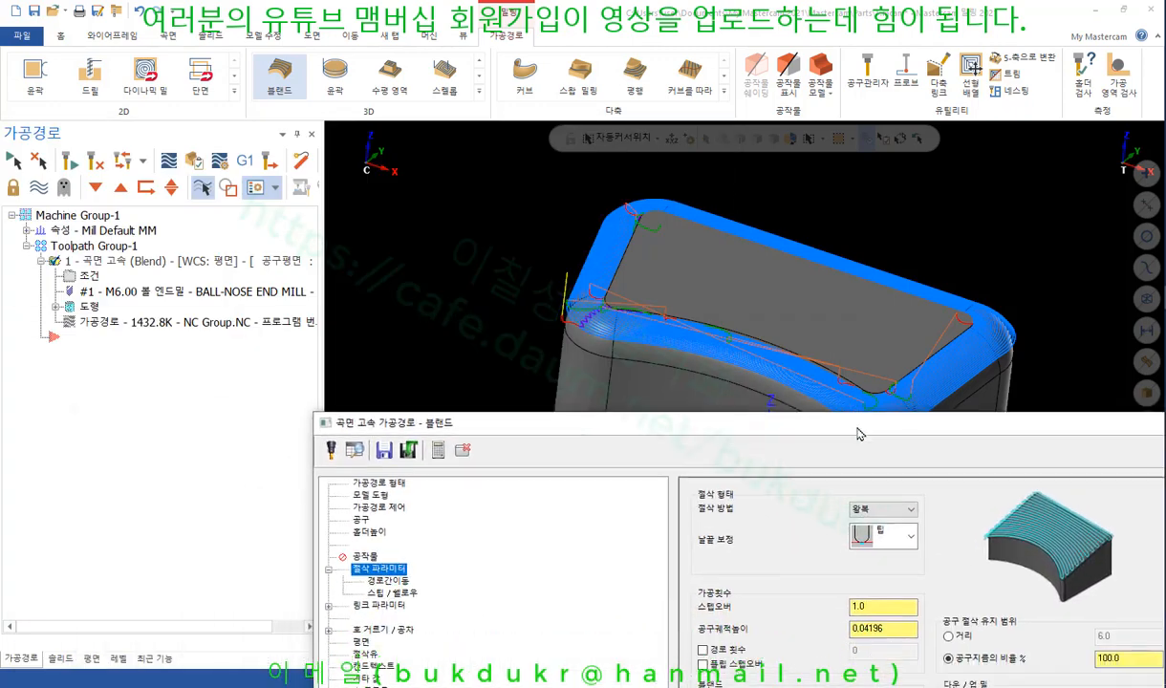
left_click(371, 494)
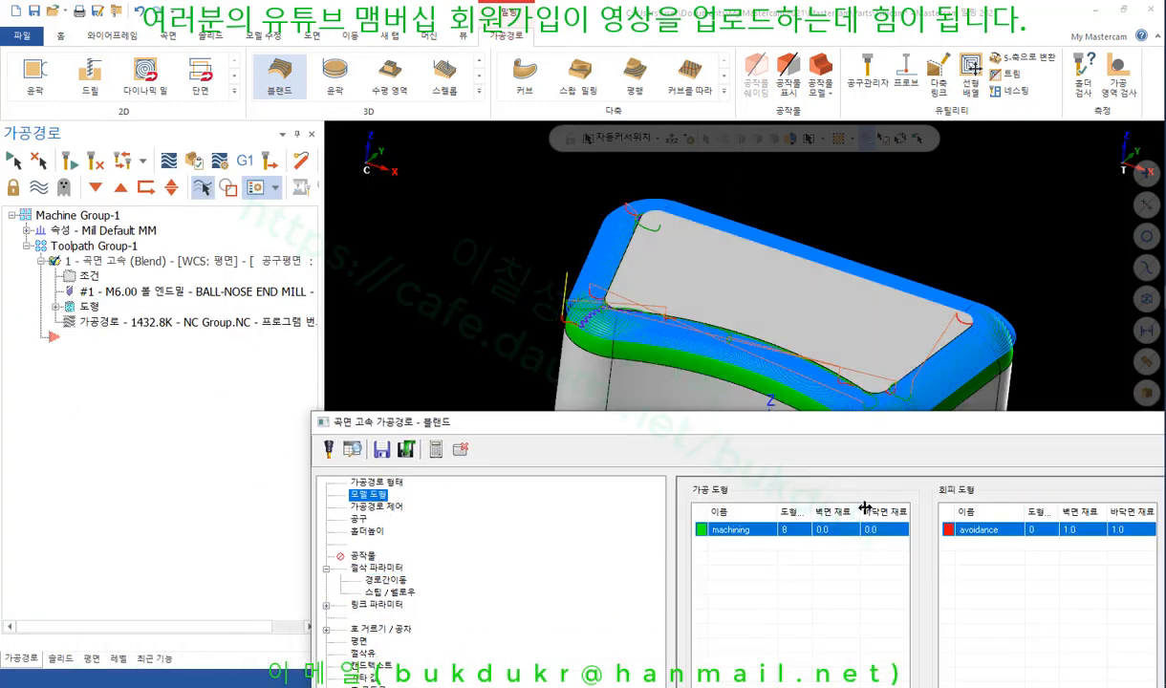
left_click_drag(937, 437, 697, 516)
left_click_drag(776, 143, 777, 127)
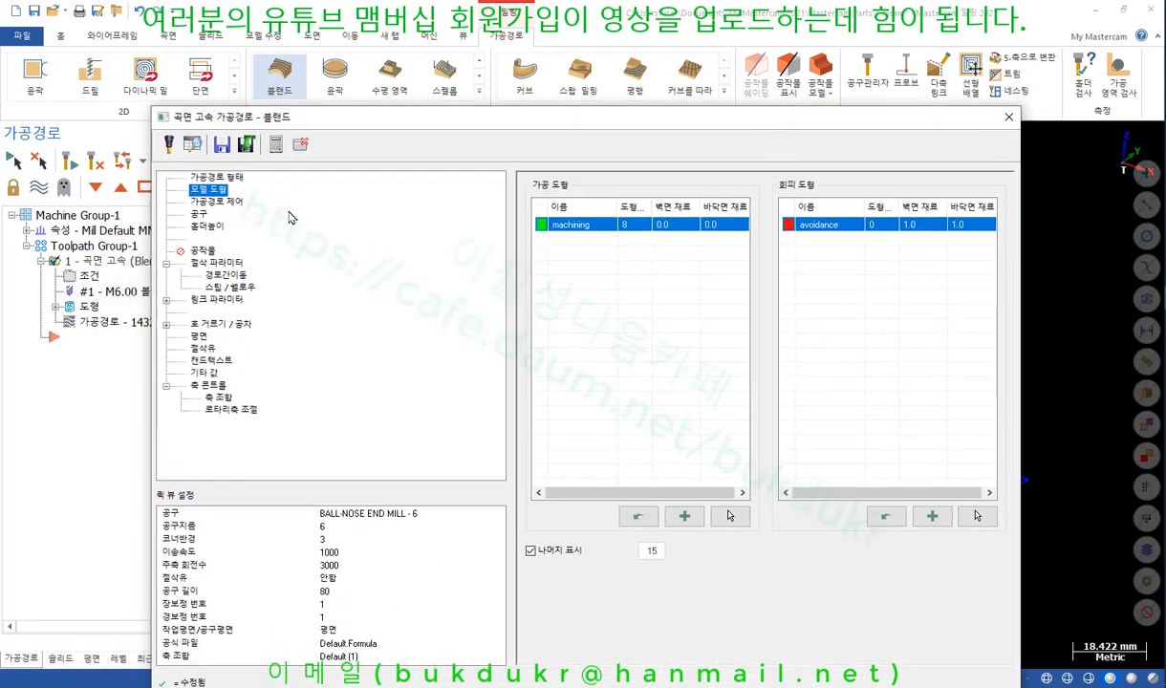
left_click(219, 201)
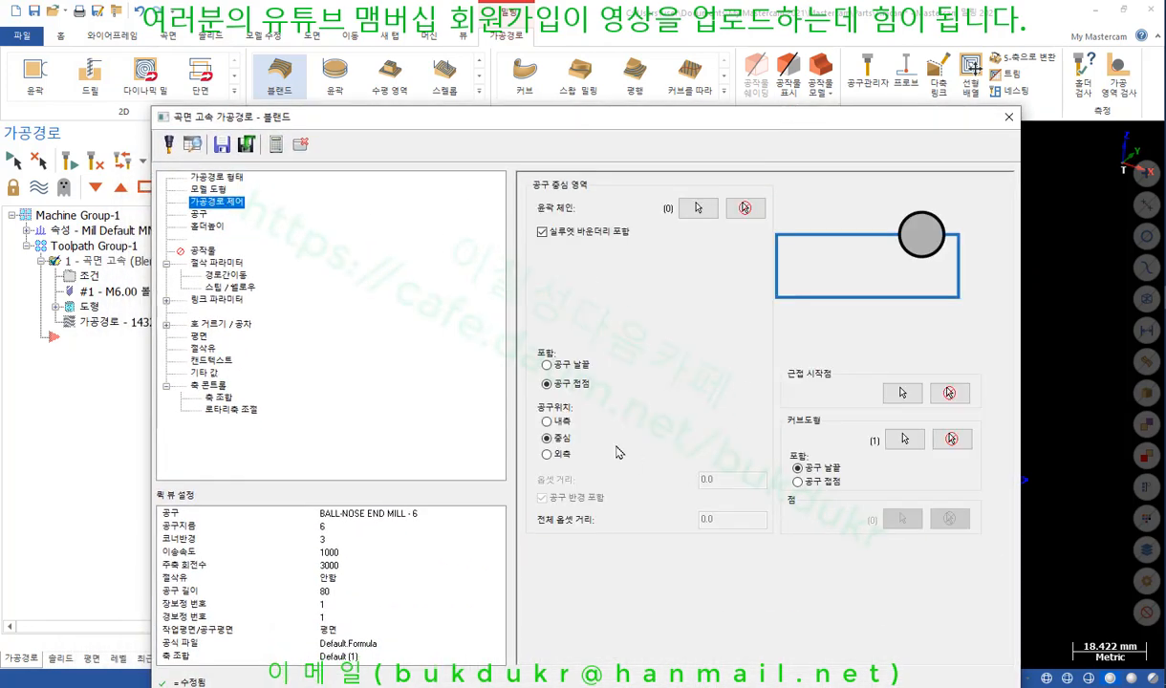
left_click(547, 456)
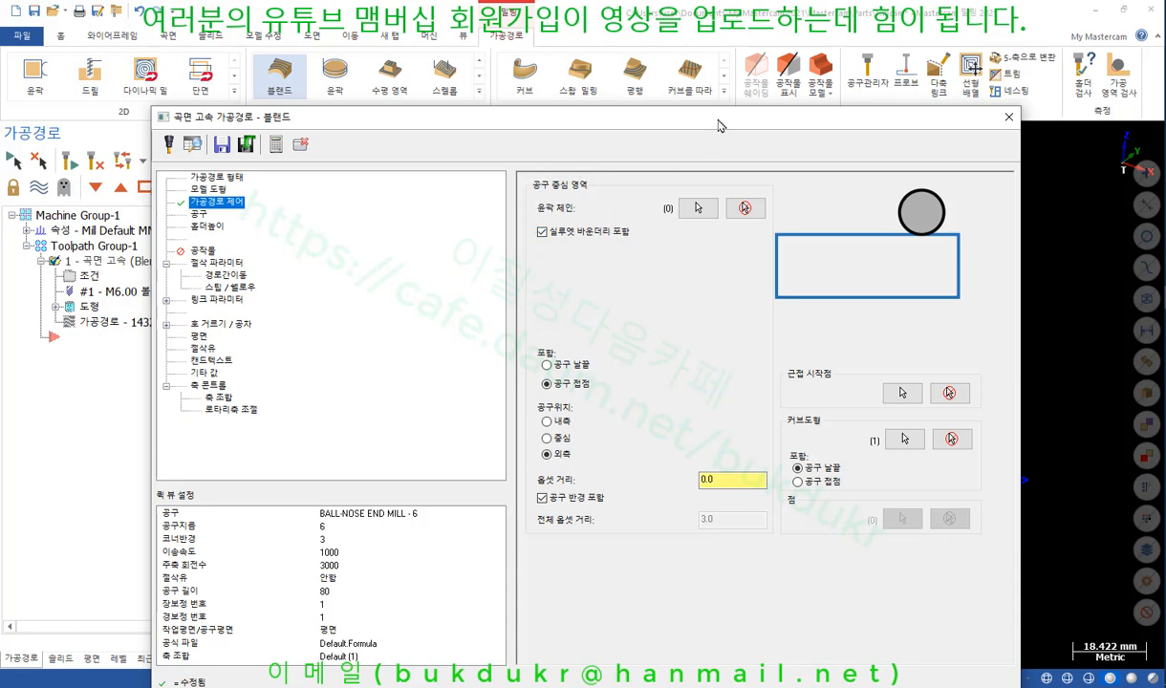
left_click_drag(720, 126, 647, 61)
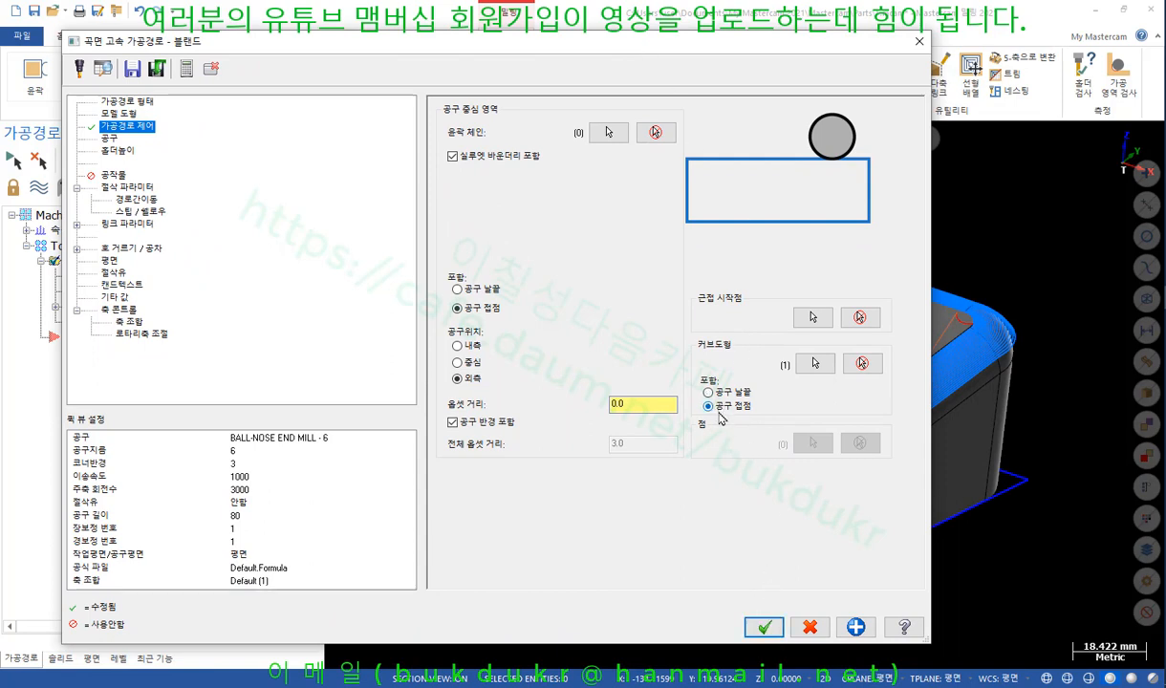
left_click(457, 362)
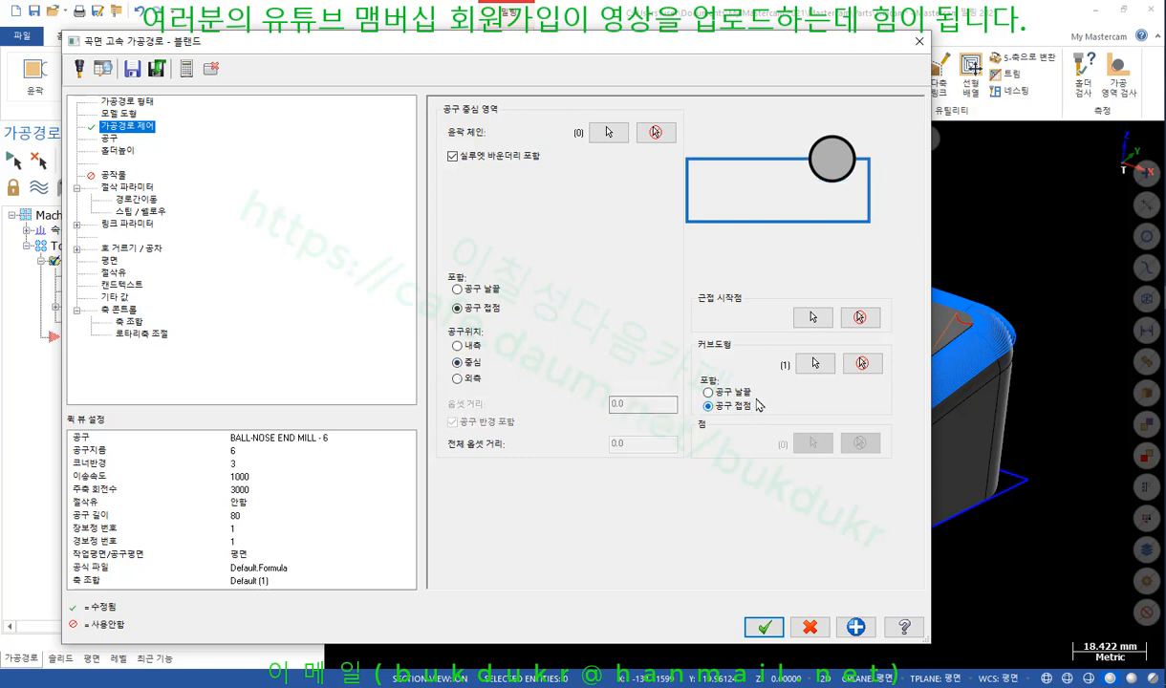
left_click(764, 627)
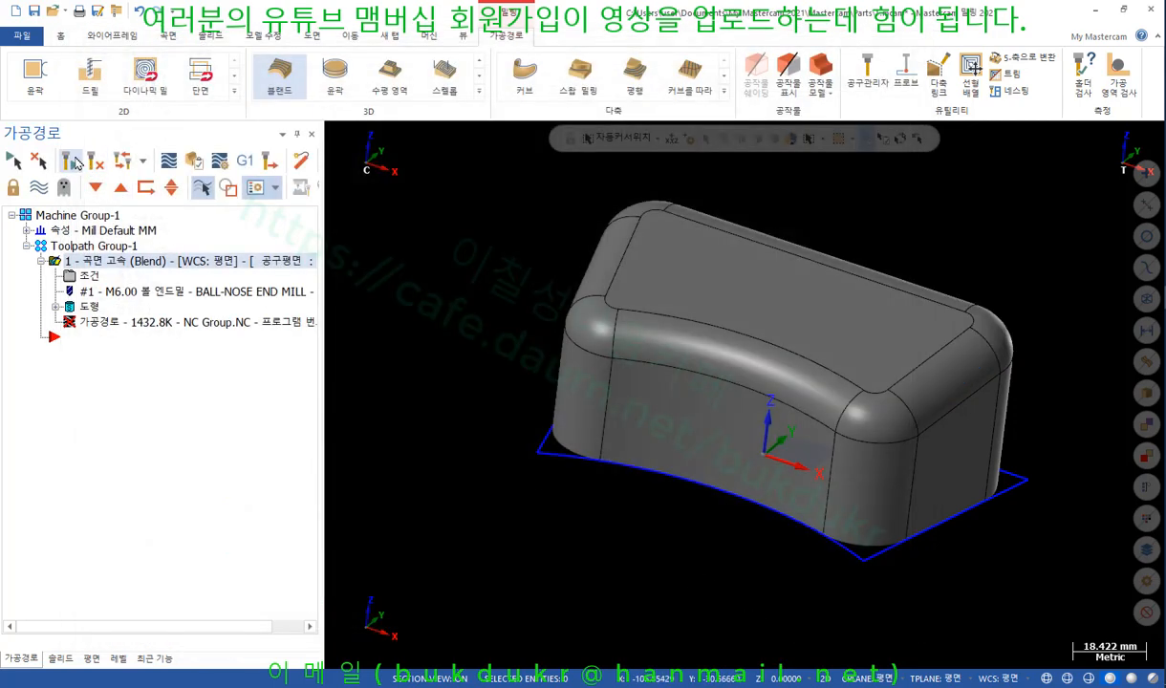
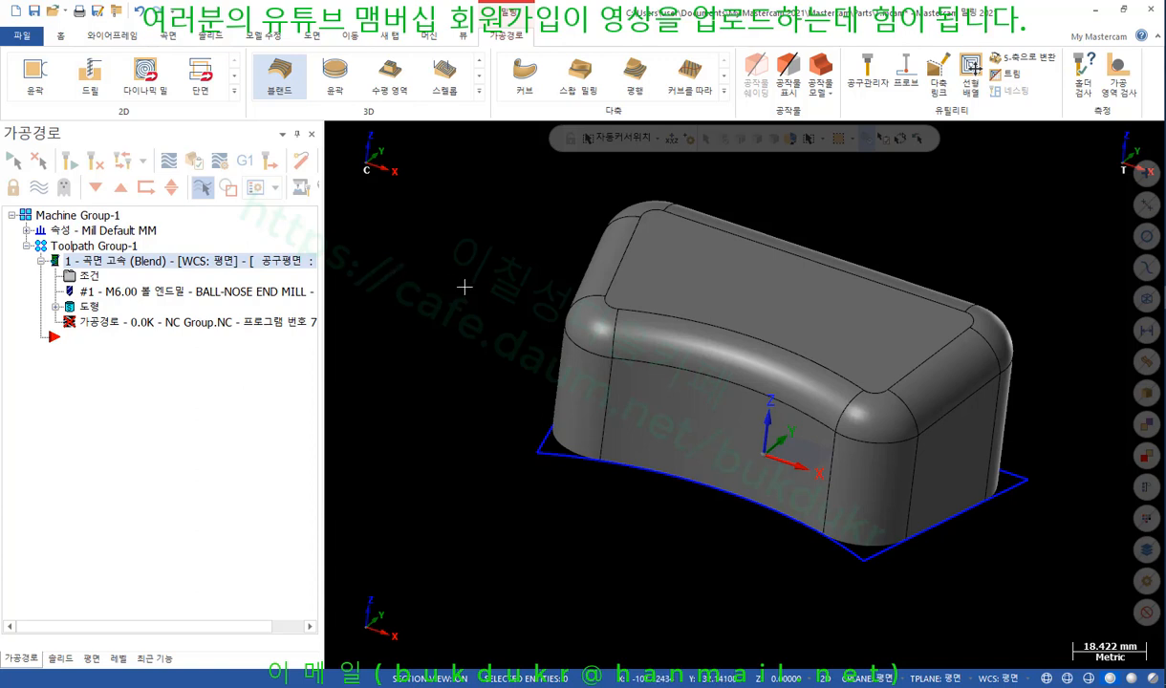
scroll(468, 290, "down", 3)
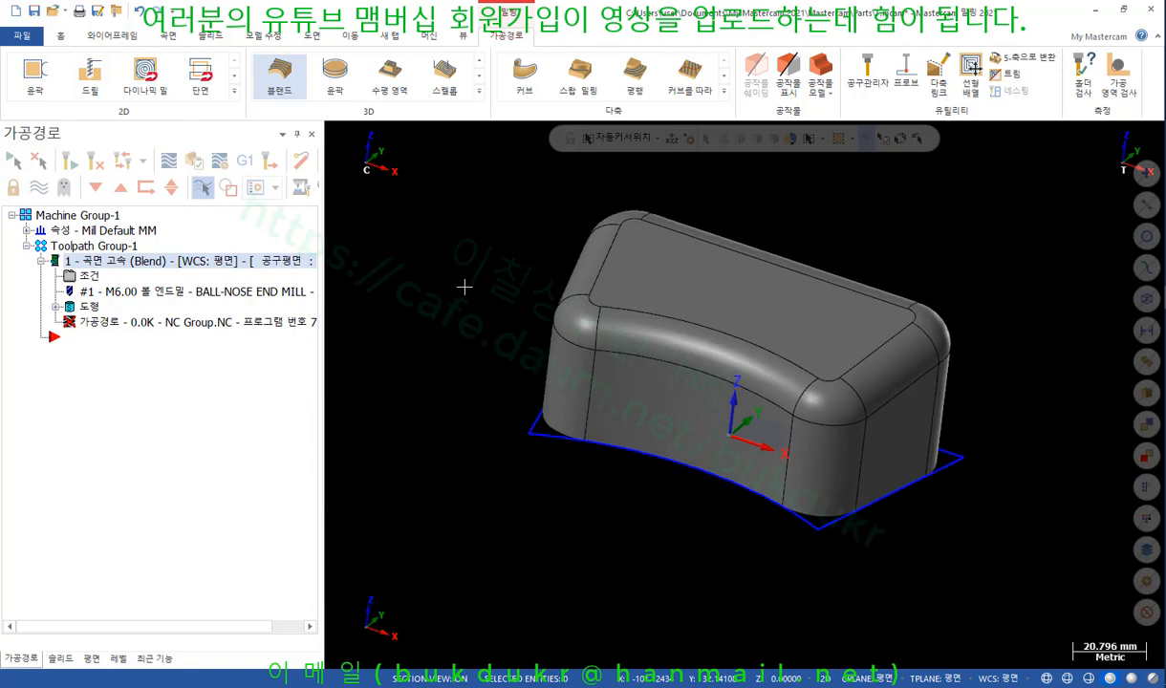
scroll(479, 293, "up", 4)
scroll(517, 290, "down", 3)
scroll(756, 256, "up", 6)
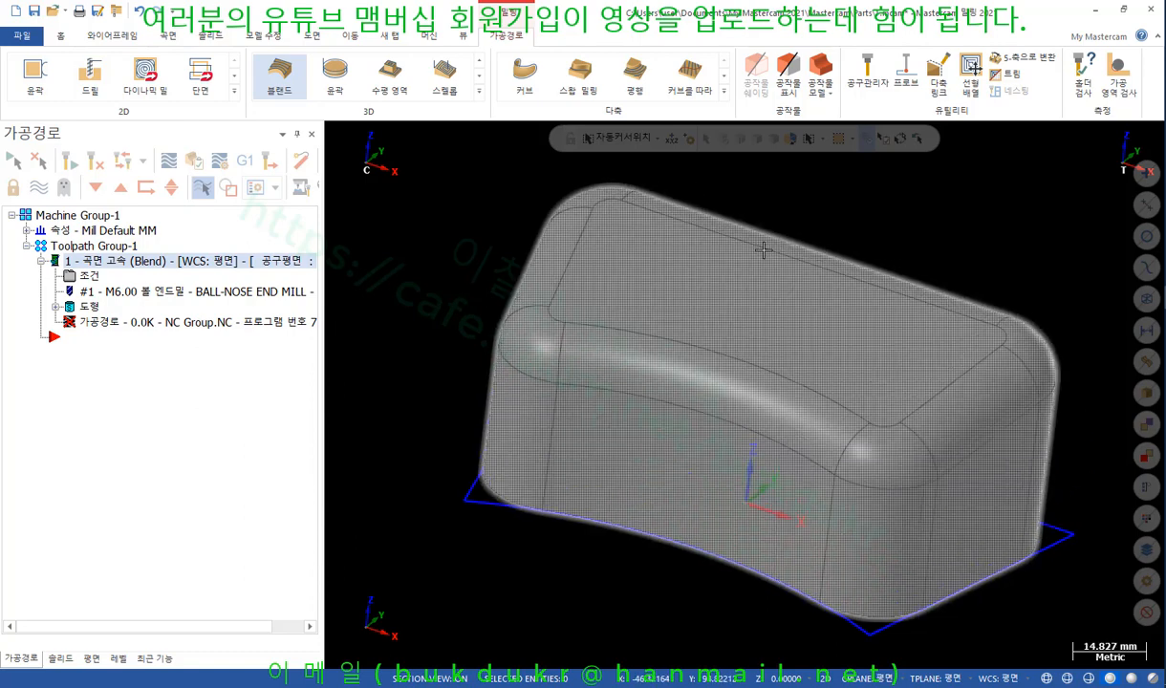
middle_click_drag(743, 260, 731, 227)
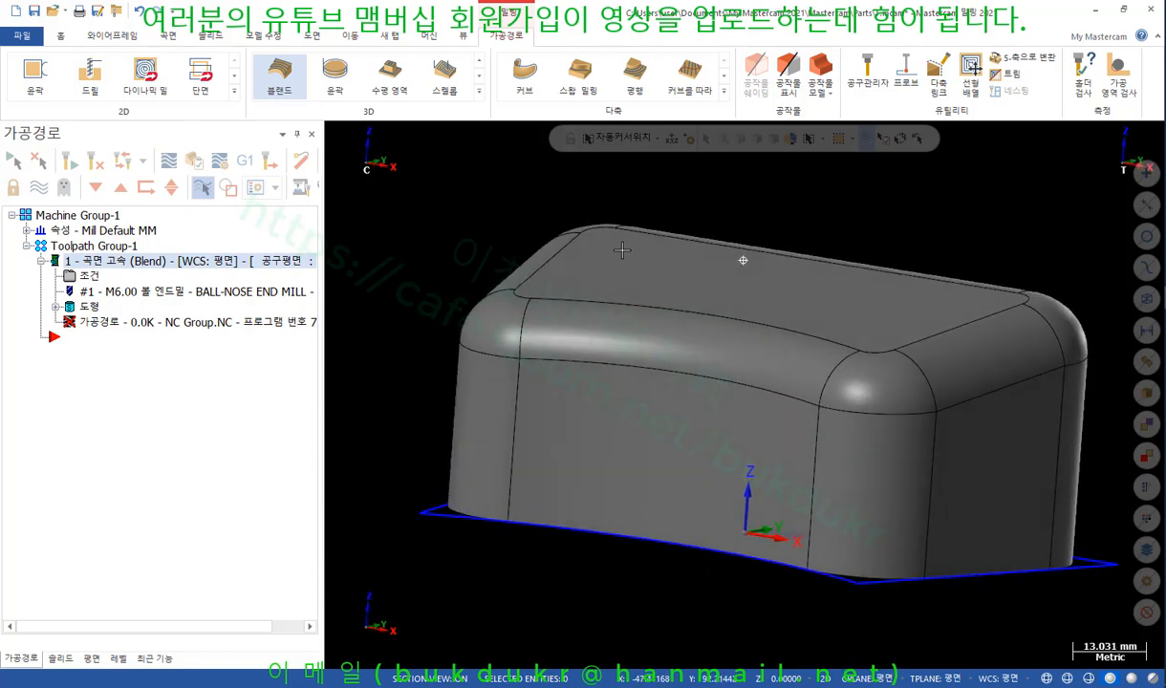
scroll(640, 270, "down", 3)
scroll(616, 548, "down", 2)
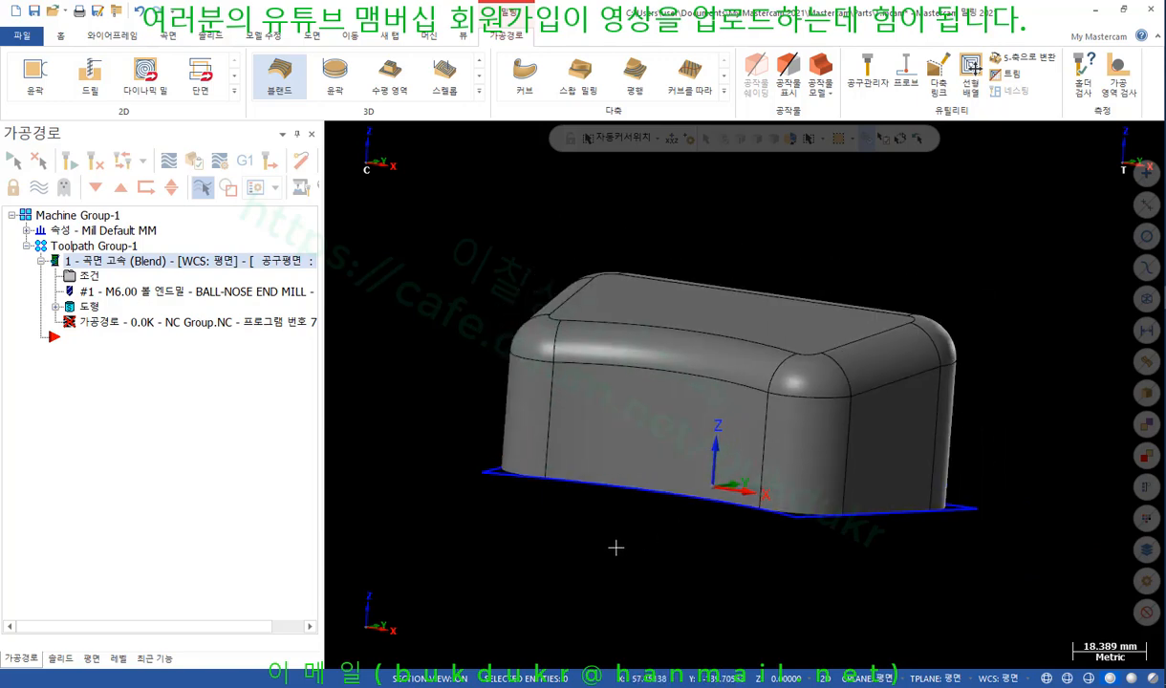
Examine how far the blend passes now reach down past the lower fillet edges around the block and its front corner.
middle_click_drag(617, 547, 634, 576)
scroll(635, 575, "up", 1)
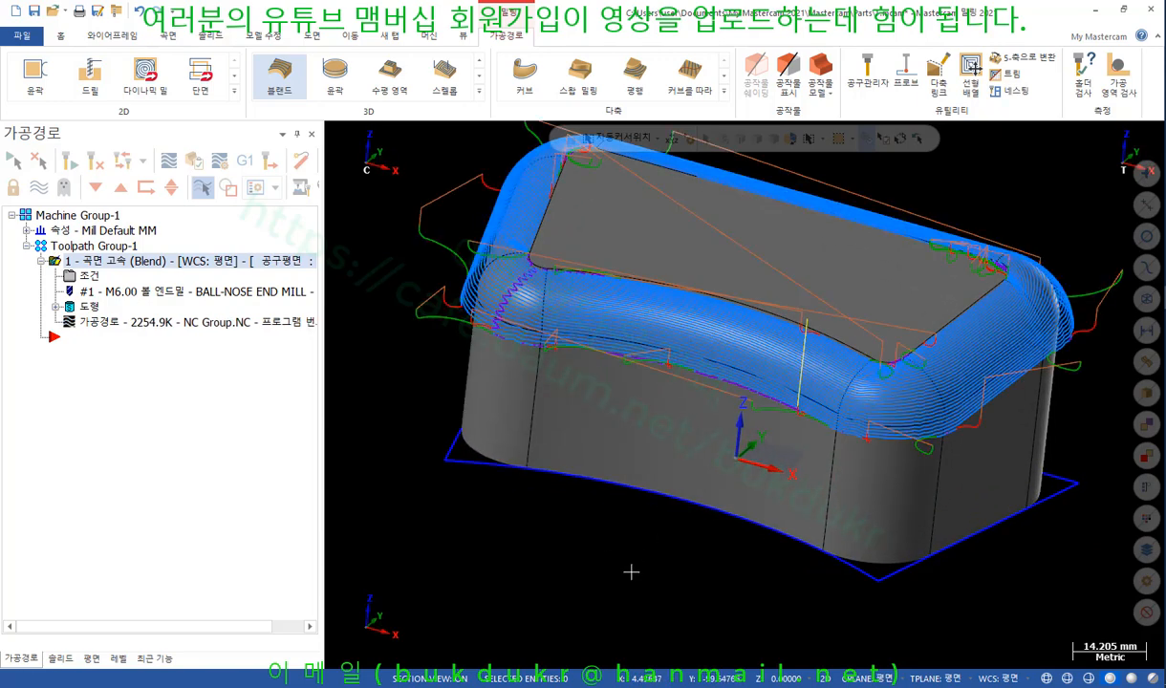
scroll(631, 572, "down", 3)
scroll(935, 417, "up", 14)
middle_click_drag(800, 443, 703, 399)
scroll(966, 391, "down", 6)
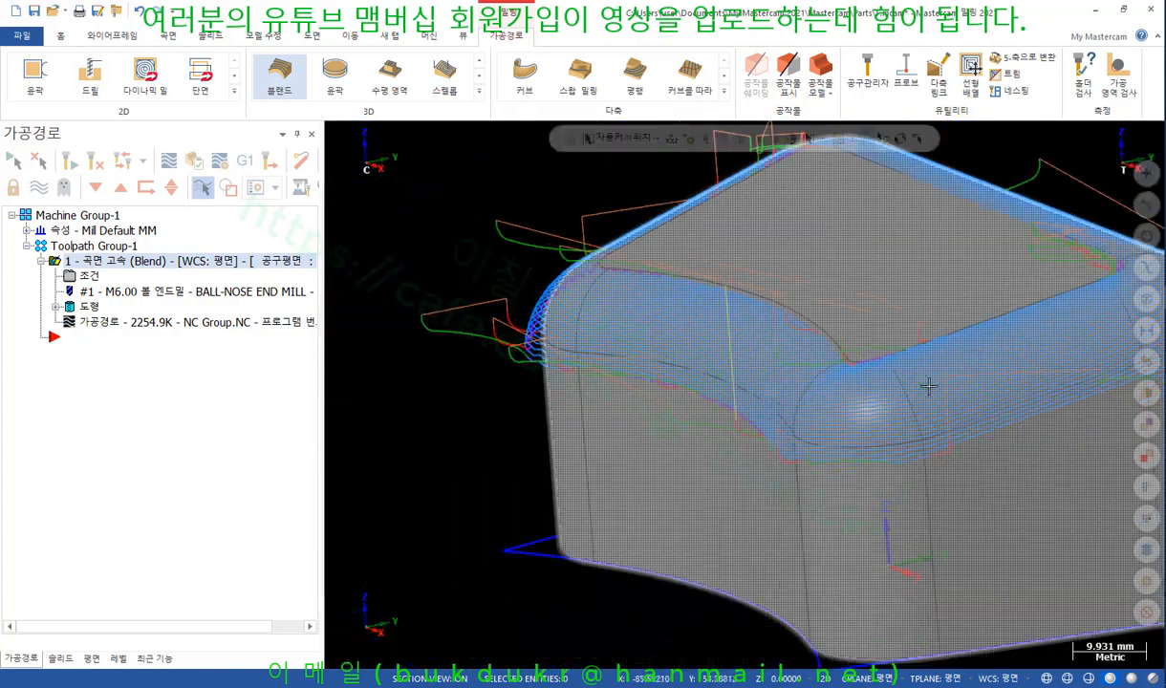
scroll(928, 386, "down", 4)
middle_click_drag(928, 386, 985, 378)
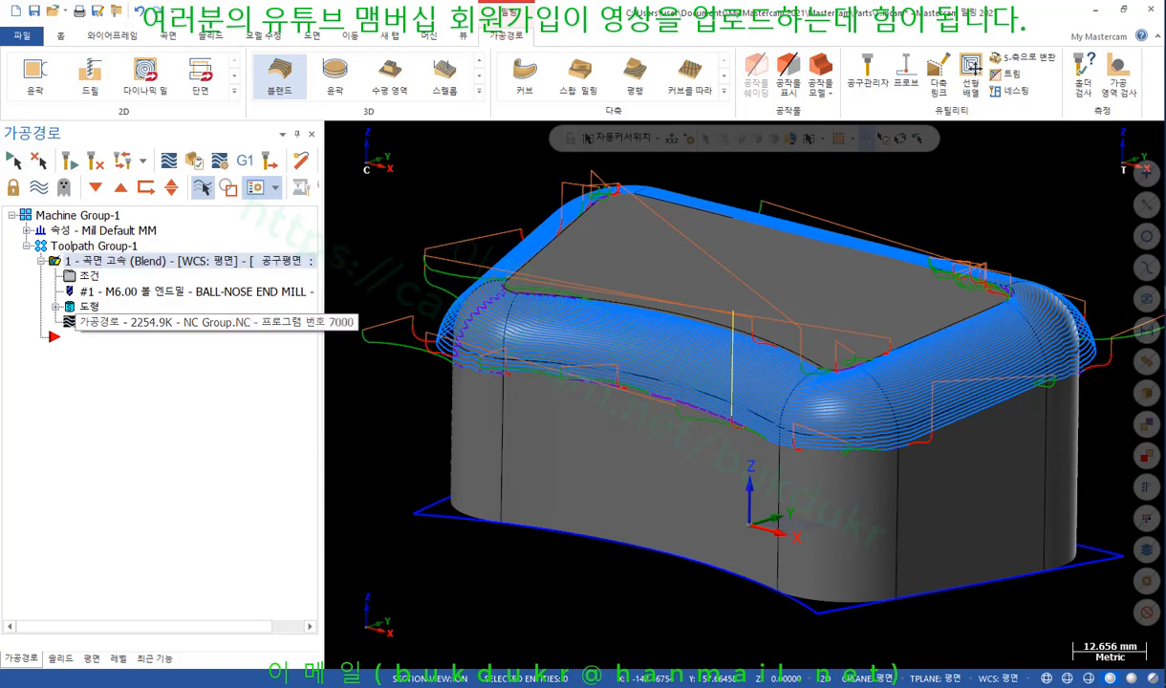
Duplicate the blend operation, set the first operation's curve geometry containment to the tool tip (공구 날끝), and regenerate it.
right_click(103, 388)
left_click(143, 445)
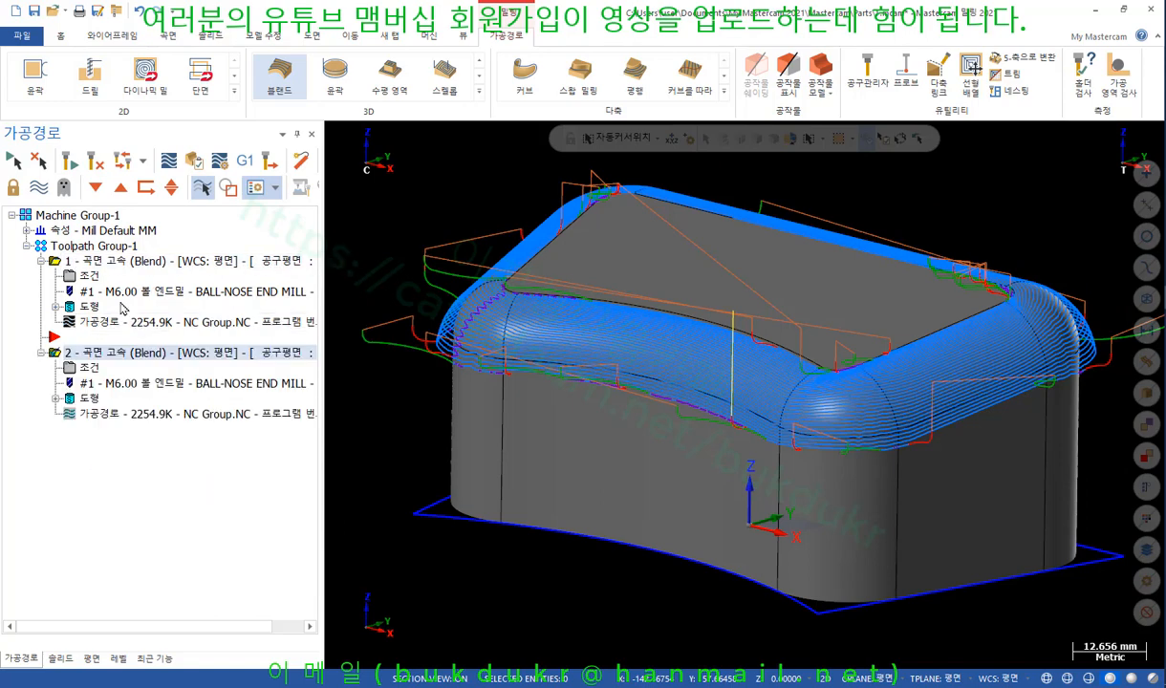
left_click(90, 277)
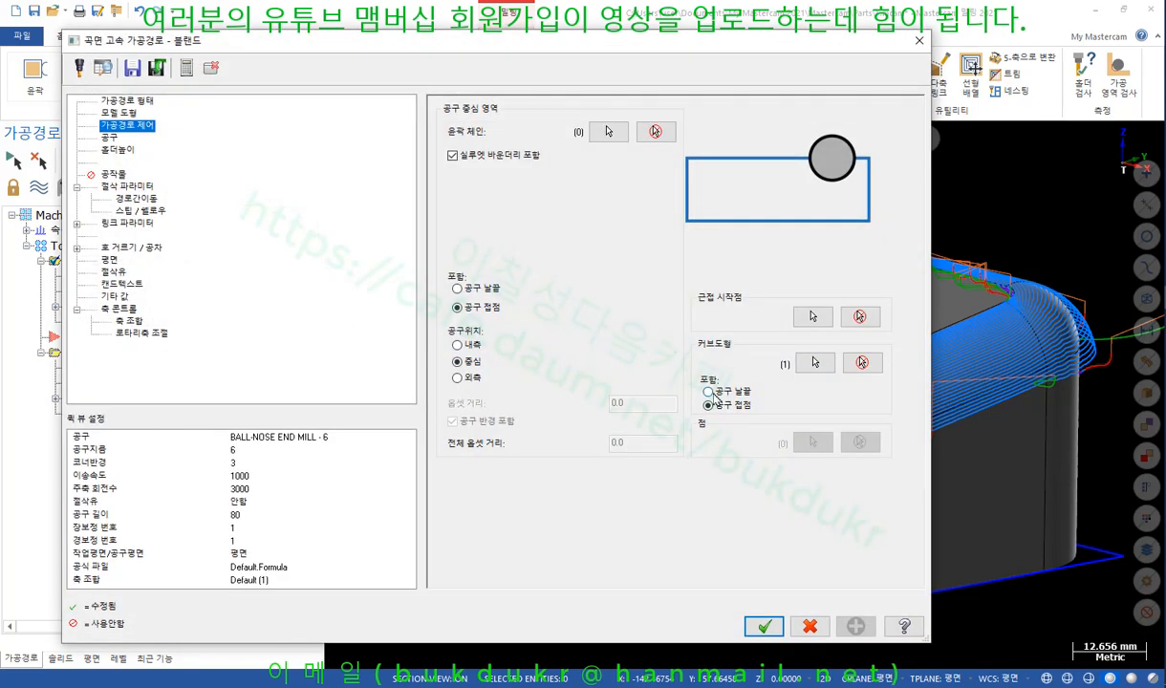
left_click(763, 626)
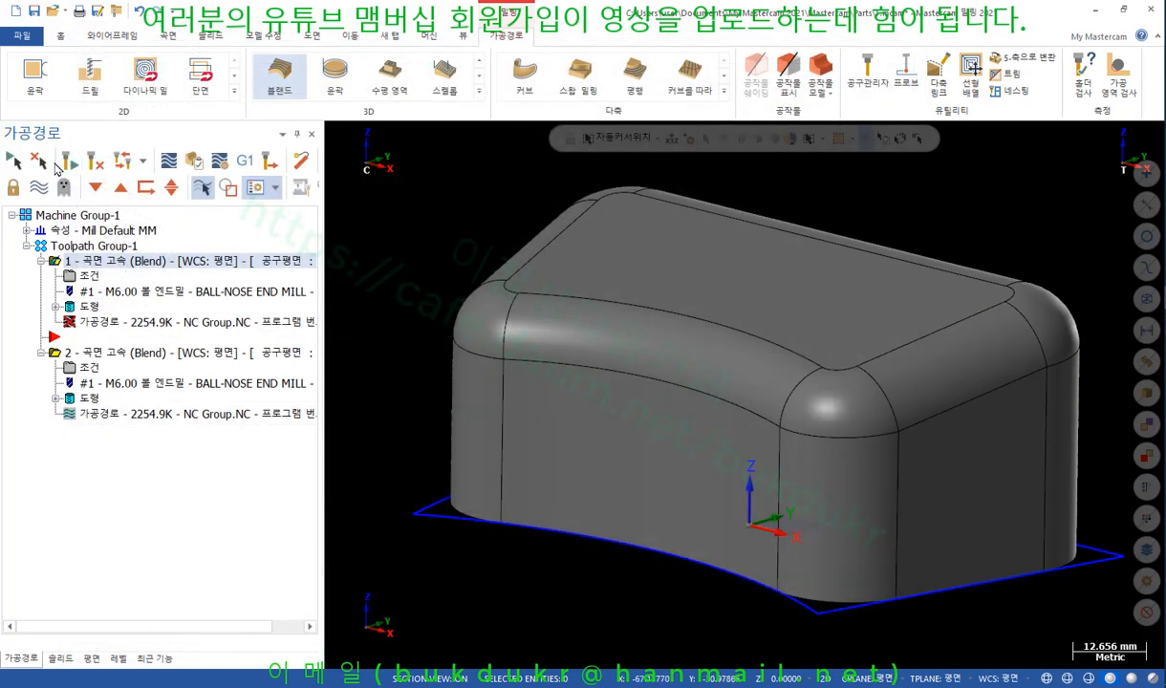
left_click(69, 159)
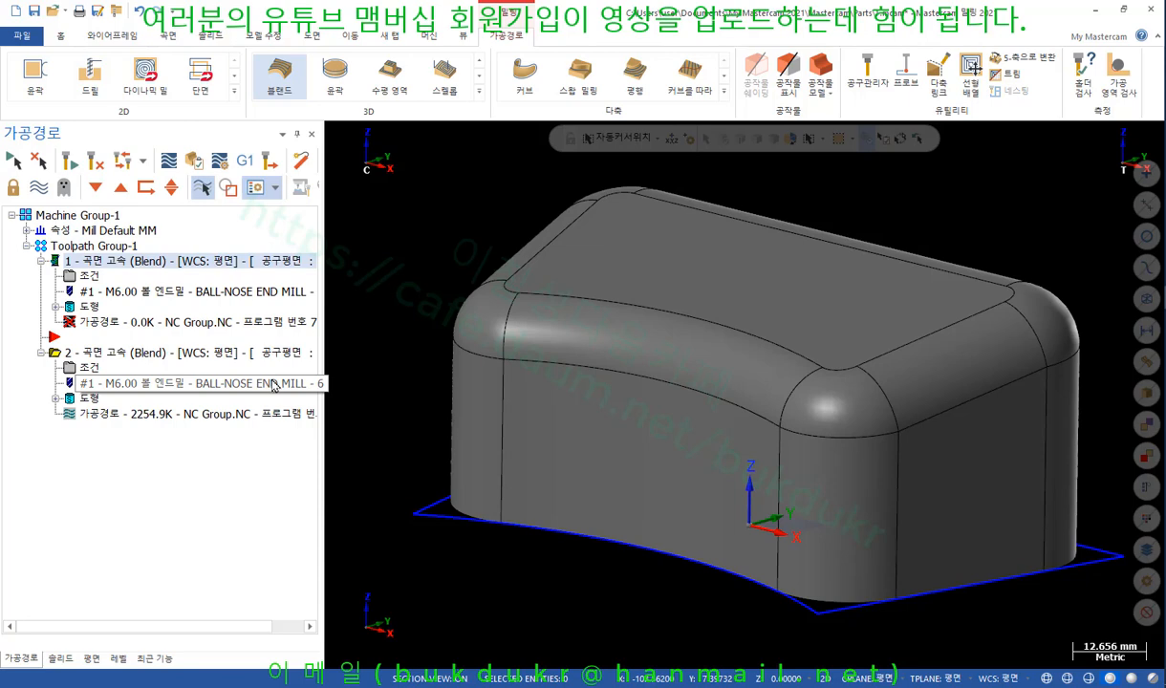
Examine the first blend operation's tool-tip passes in top view, comparing their outer limit with the block outline and corners.
right_click(425, 191)
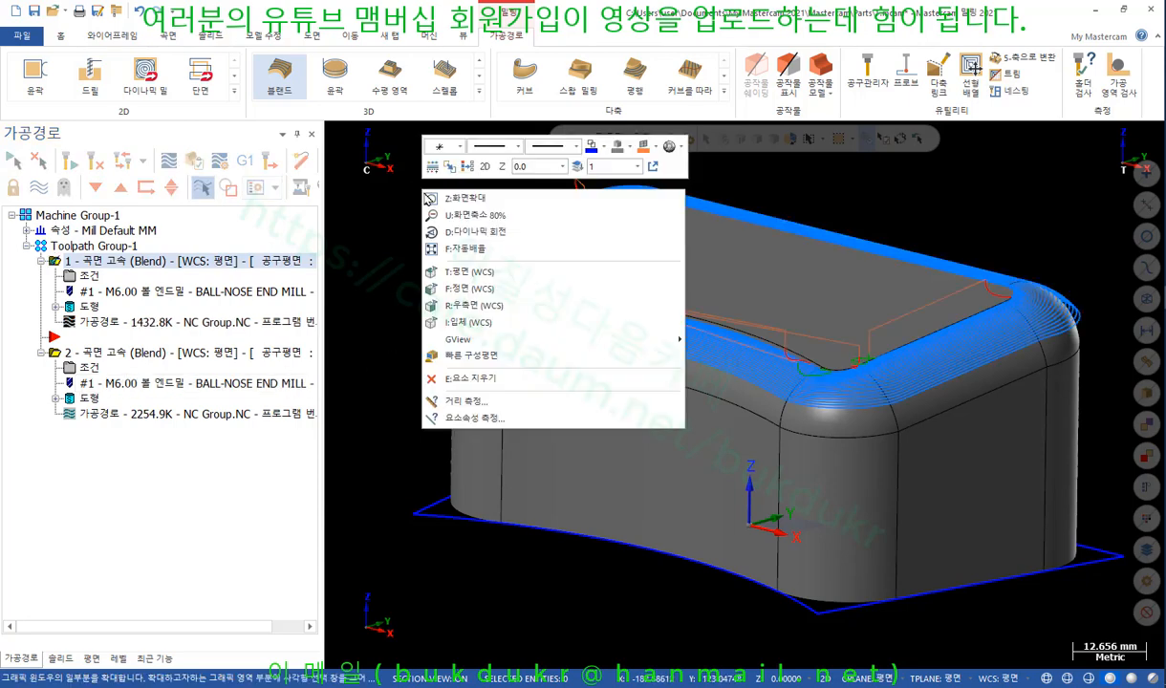
left_click(463, 272)
scroll(881, 410, "up", 2)
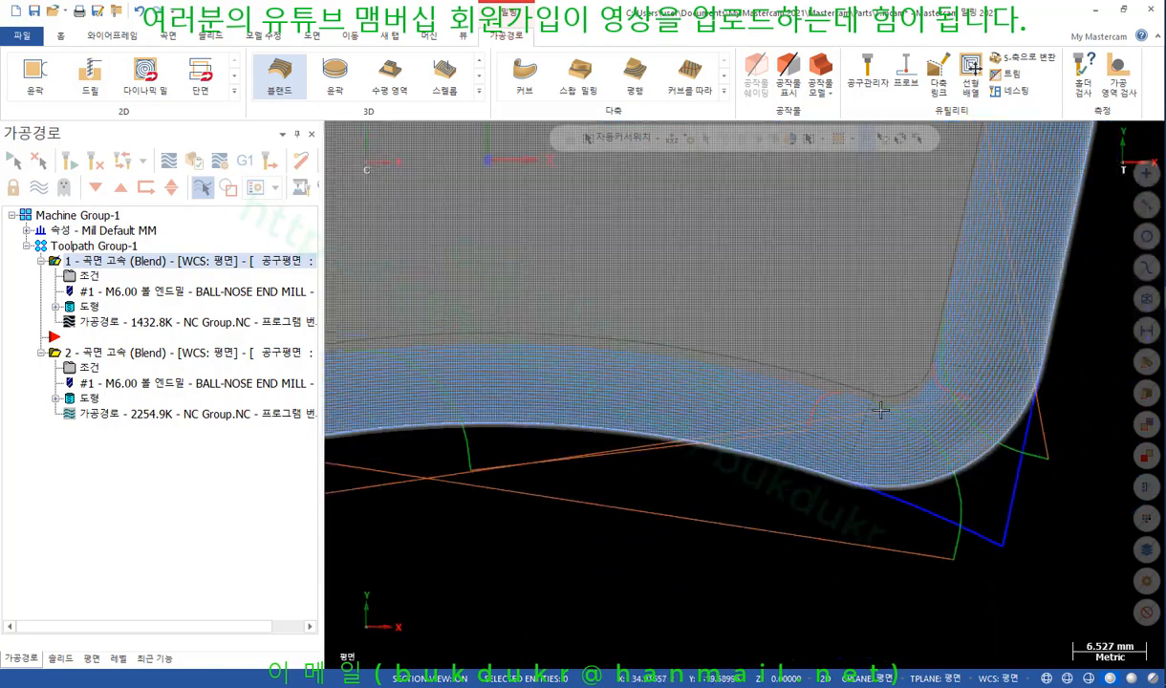
scroll(881, 410, "down", 4)
scroll(543, 443, "up", 3)
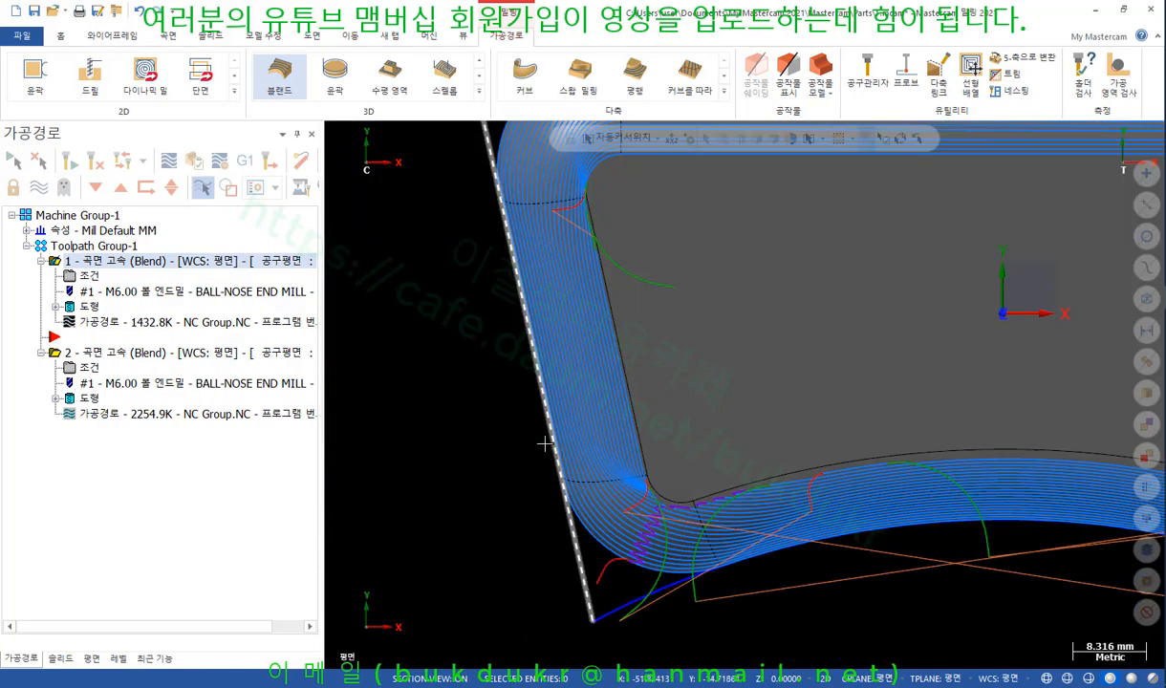
scroll(484, 399, "down", 4)
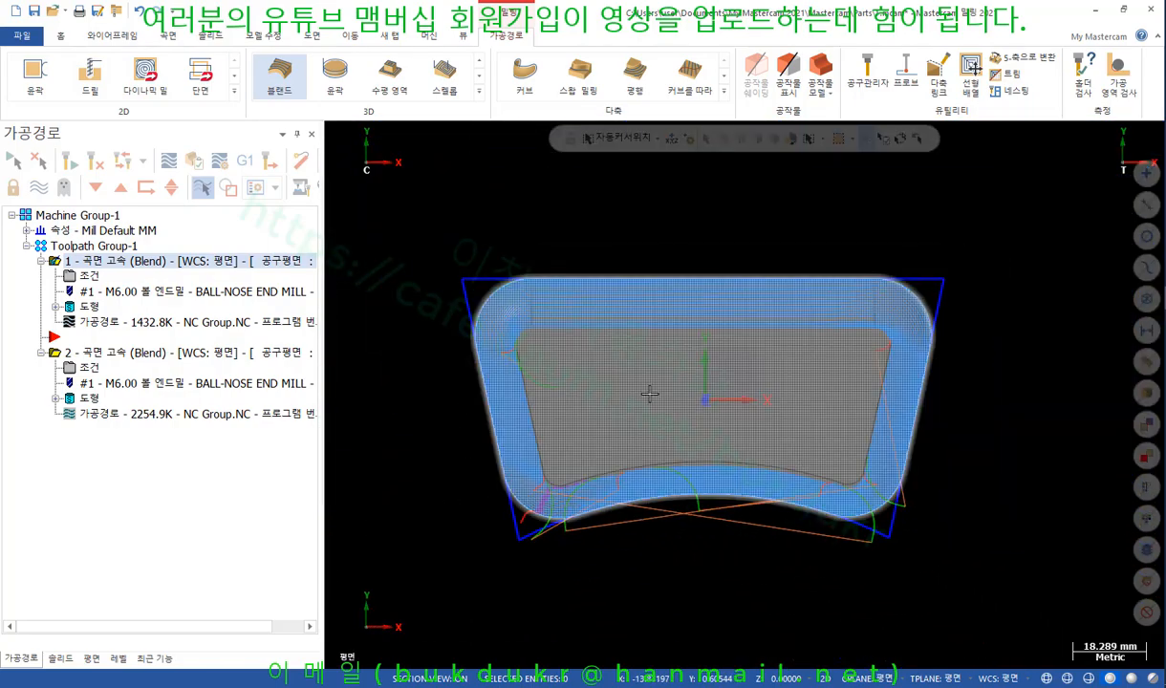
Display the second, contact-point blend operation and compare its passes with the outer boundary and lower fillet edge at the front-left corner.
left_click(109, 356)
scroll(557, 389, "up", 8)
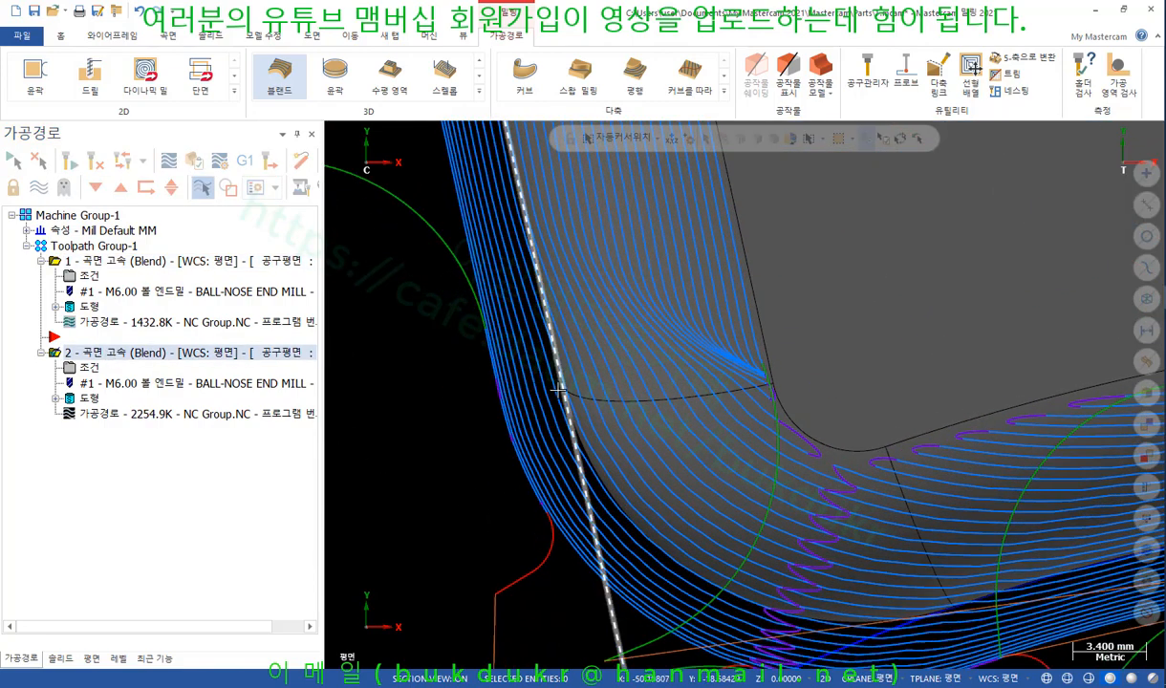
scroll(584, 373, "down", 2)
mouse_move(627, 407)
middle_mouse_down()
mouse_move(641, 267)
mouse_move(688, 276)
mouse_move(661, 250)
middle_mouse_up()
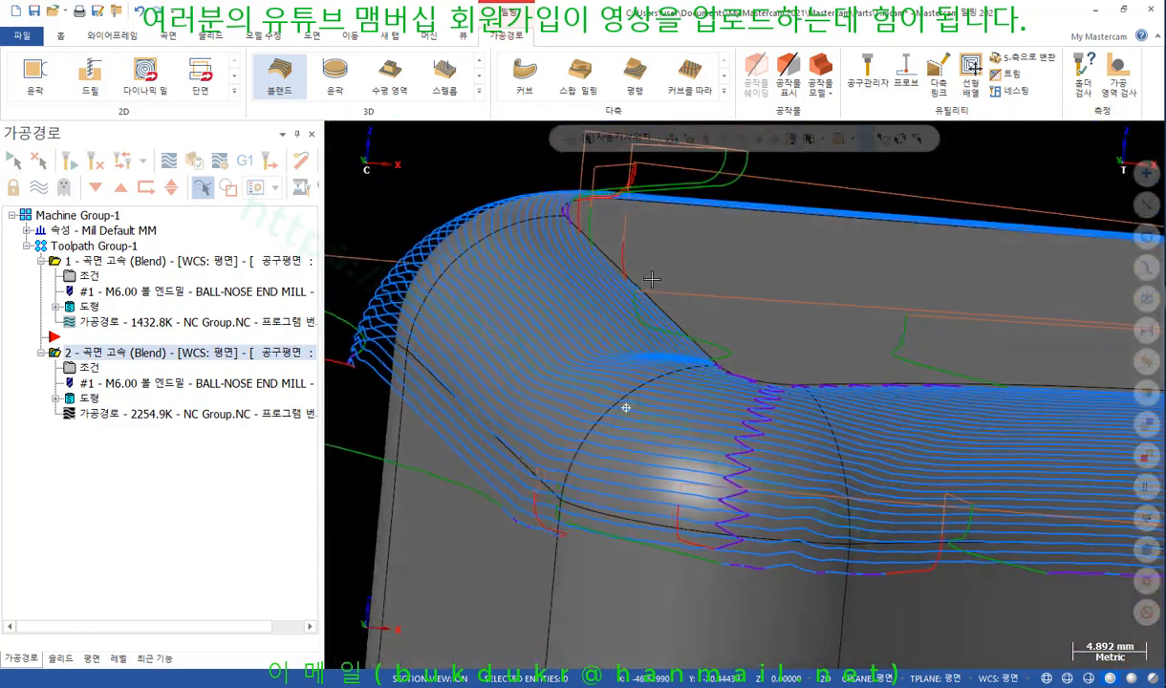
scroll(789, 283, "down", 1)
scroll(789, 283, "down", 1)
mouse_move(728, 320)
middle_mouse_down()
mouse_move(731, 310)
mouse_move(690, 289)
mouse_move(723, 321)
middle_mouse_up()
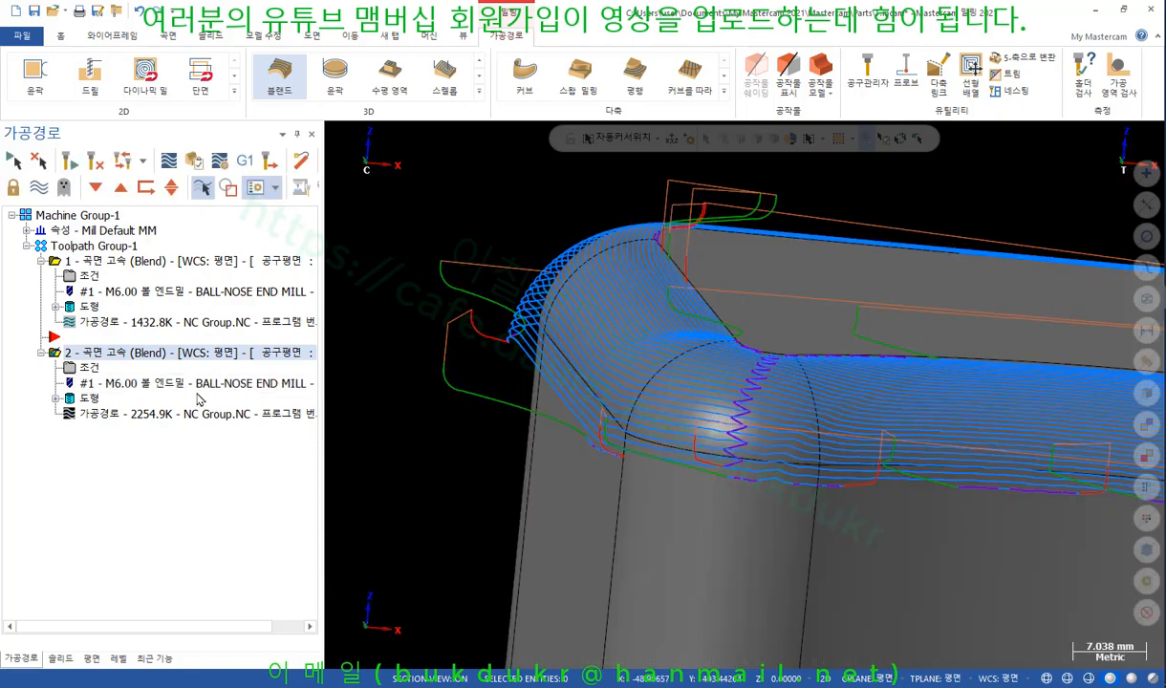
Backplot the second blend operation and examine how the ball end mill meets the lower fillet edge at the front-left corner.
left_click(96, 413)
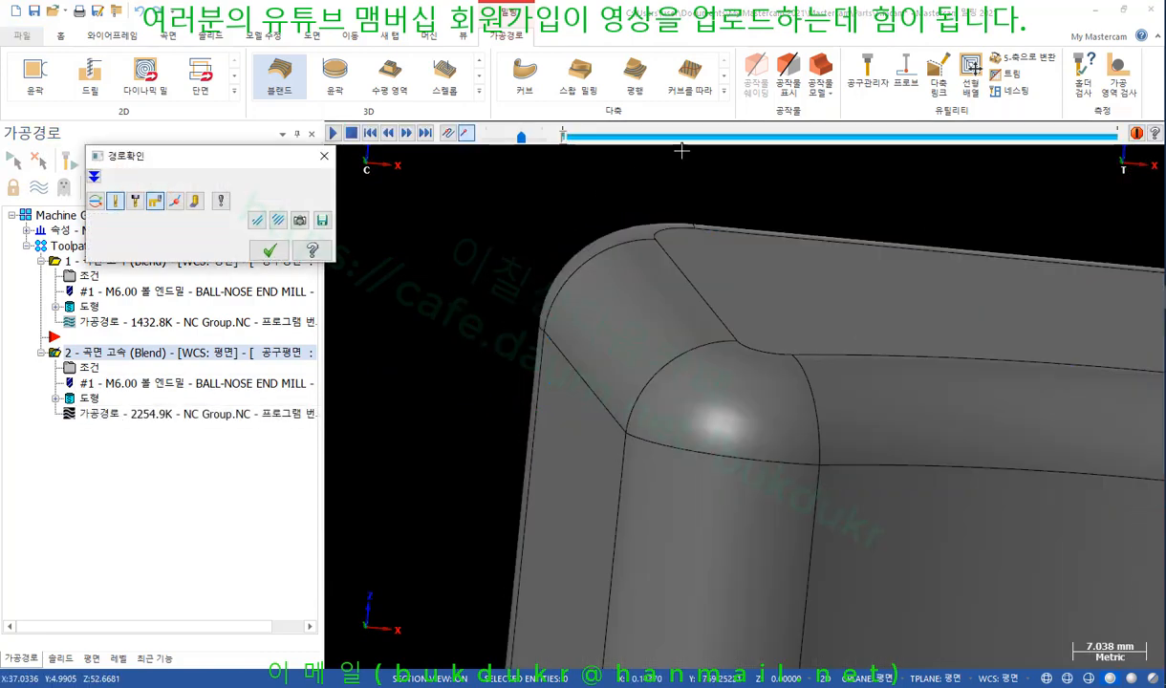
left_click_drag(562, 137, 1118, 140)
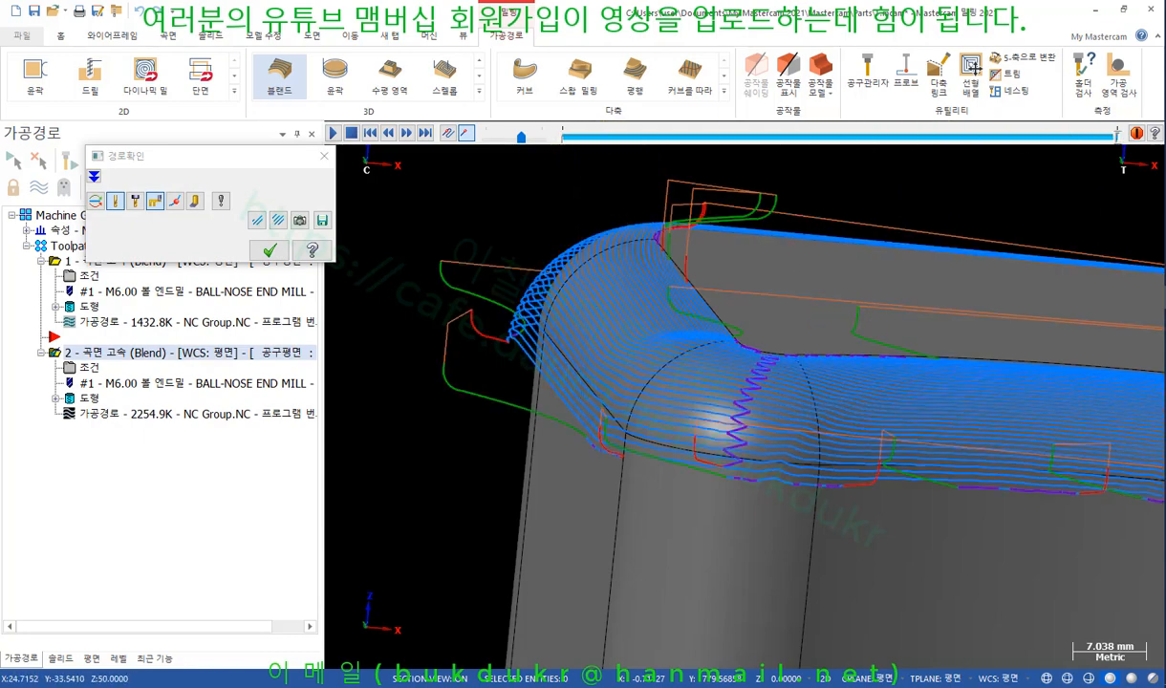
scroll(516, 338, "up", 5)
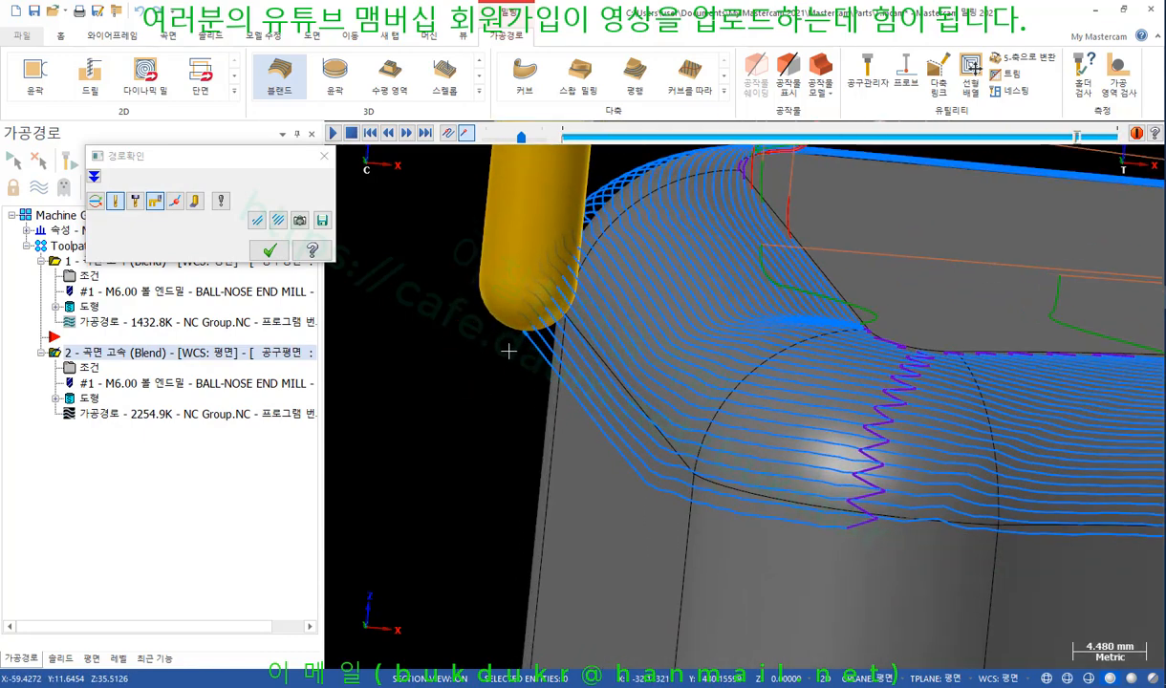
middle_click_drag(521, 259, 531, 284)
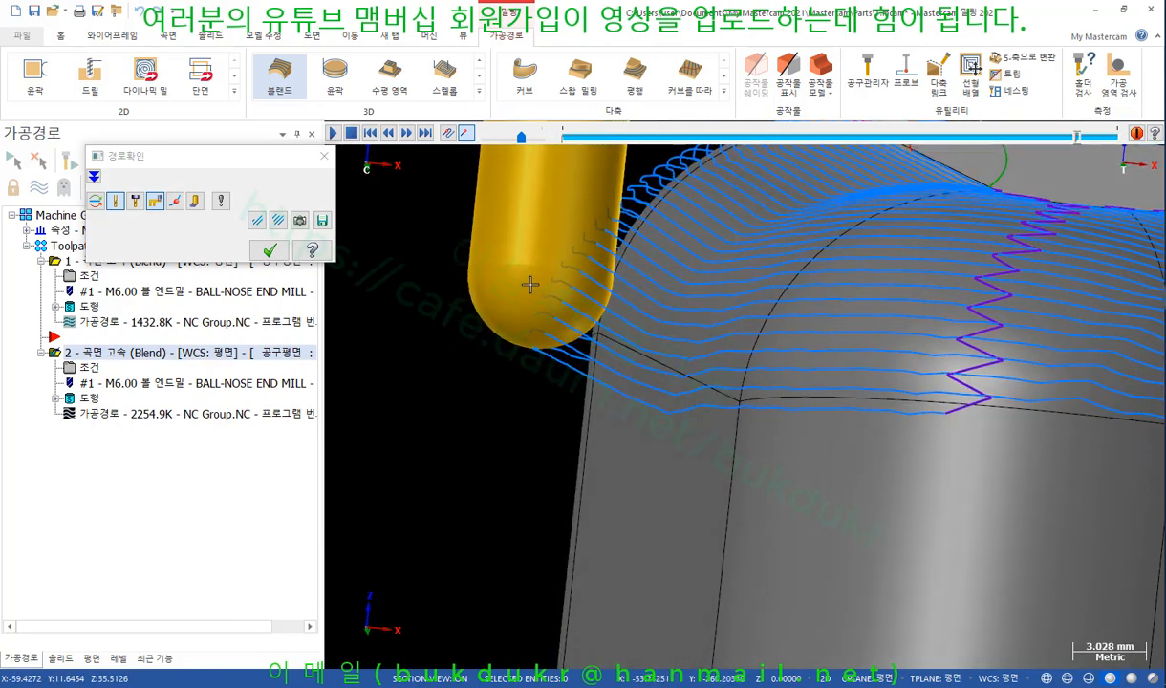
key("s")
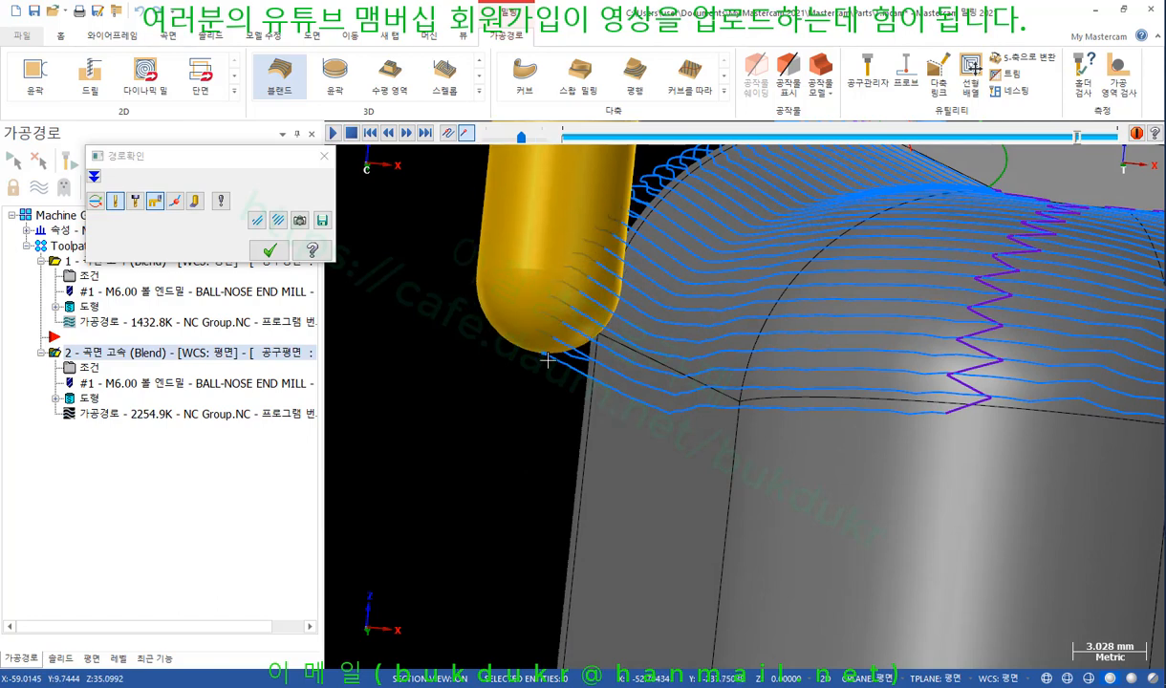
key("s")
key("s")
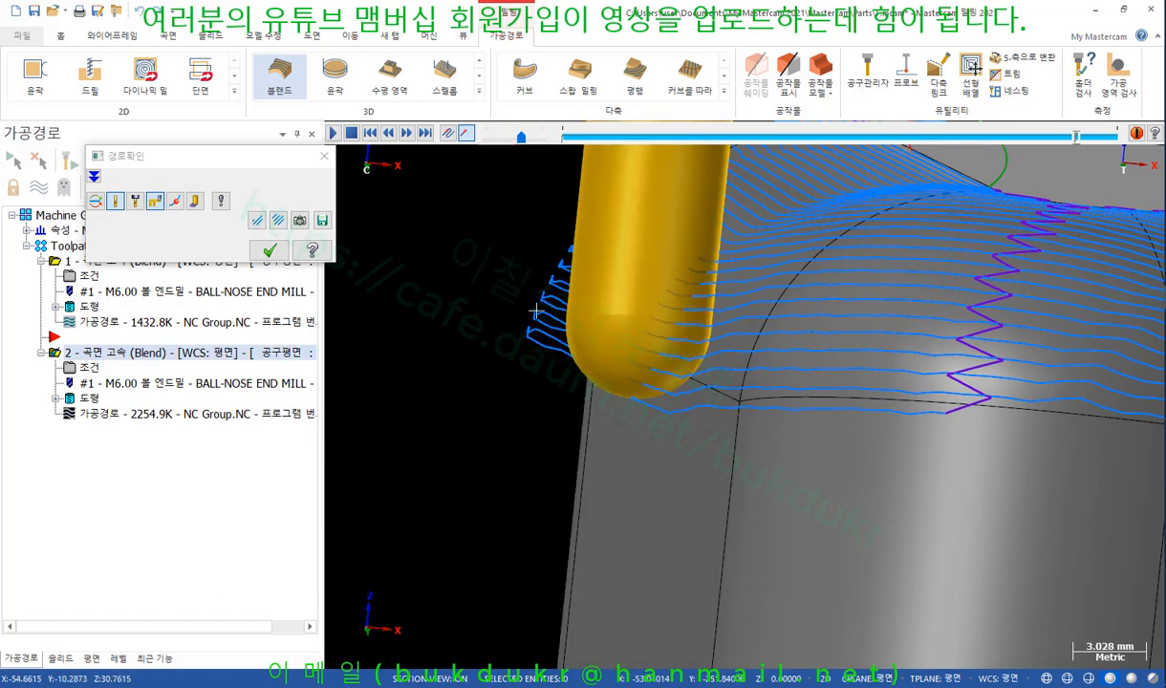
middle_click_drag(537, 311, 518, 286)
scroll(701, 338, "up", 11)
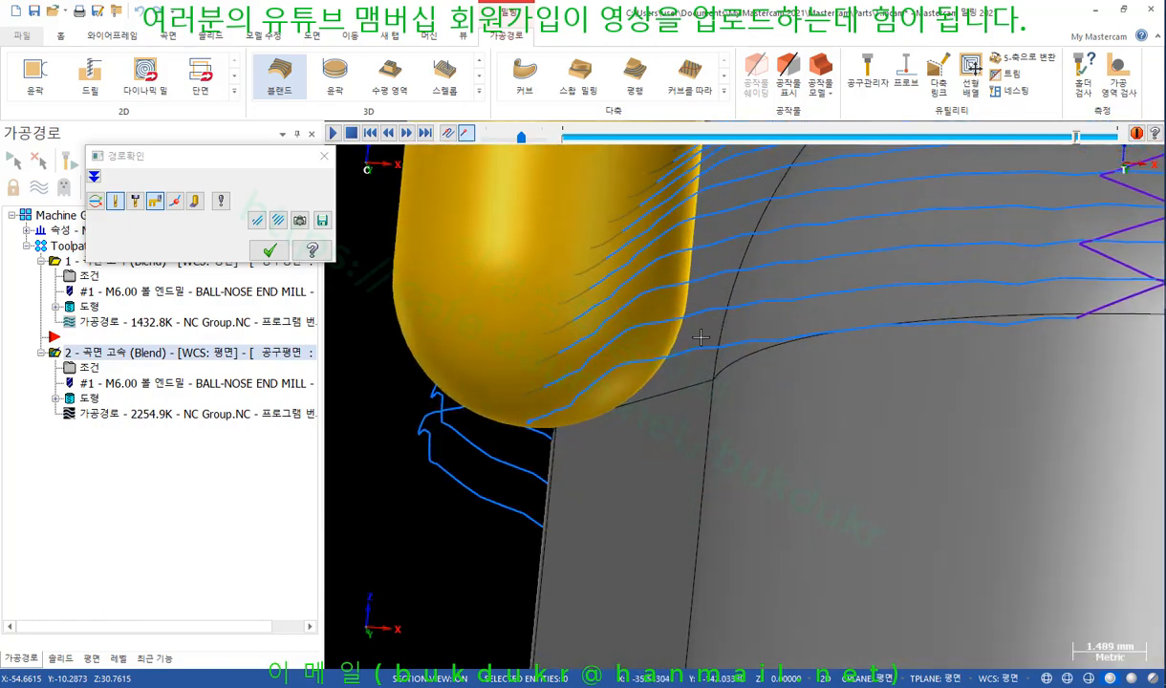
middle_click_drag(700, 338, 697, 338)
scroll(672, 342, "down", 12)
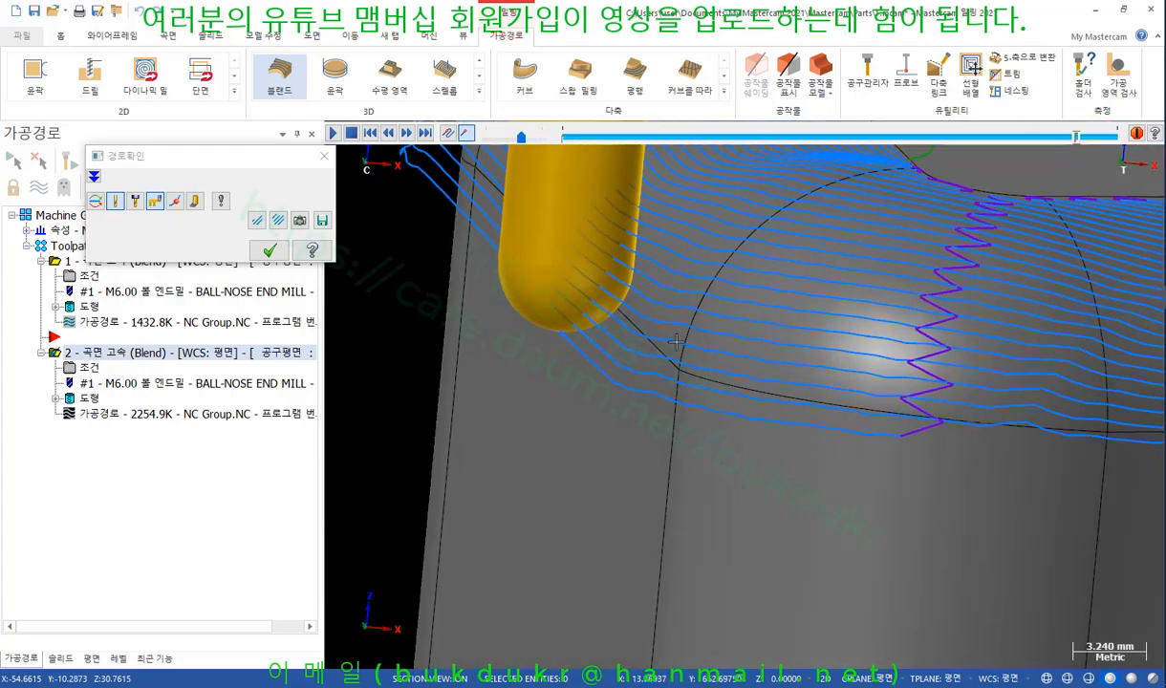
Examine the ball end mill's contact with the lower fillet edge in right side view (우측면) and from nearby angles.
scroll(611, 342, "down", 12)
middle_click_drag(611, 343, 453, 266)
scroll(508, 241, "down", 8)
right_click(398, 241)
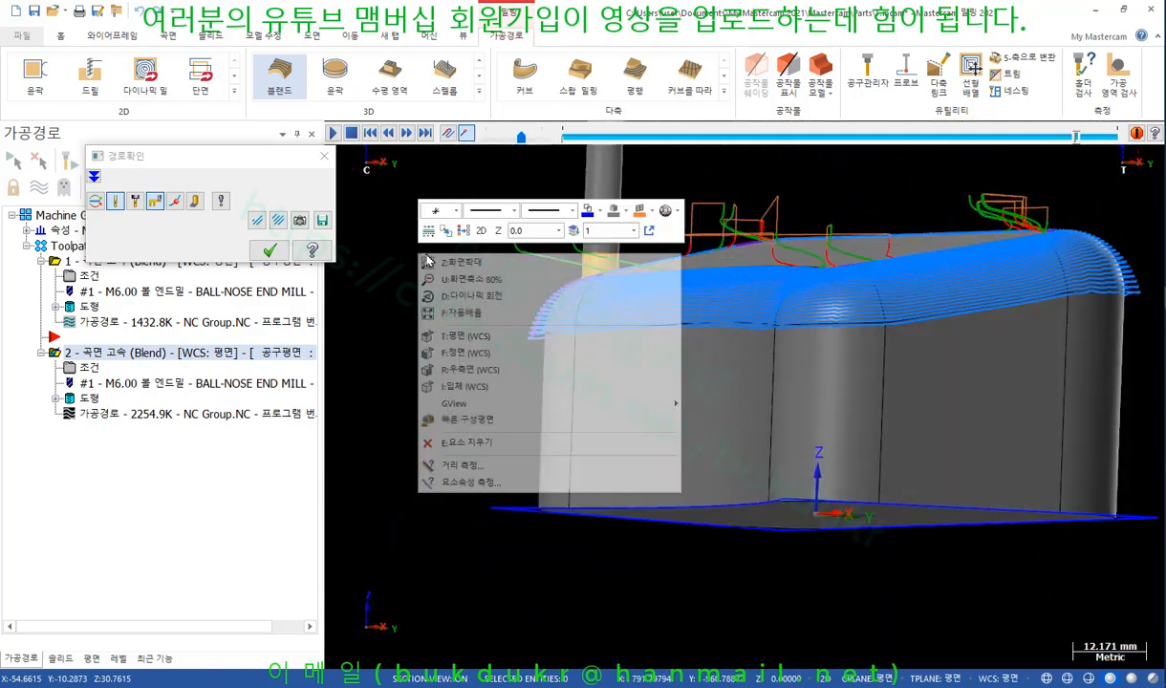
left_click(470, 369)
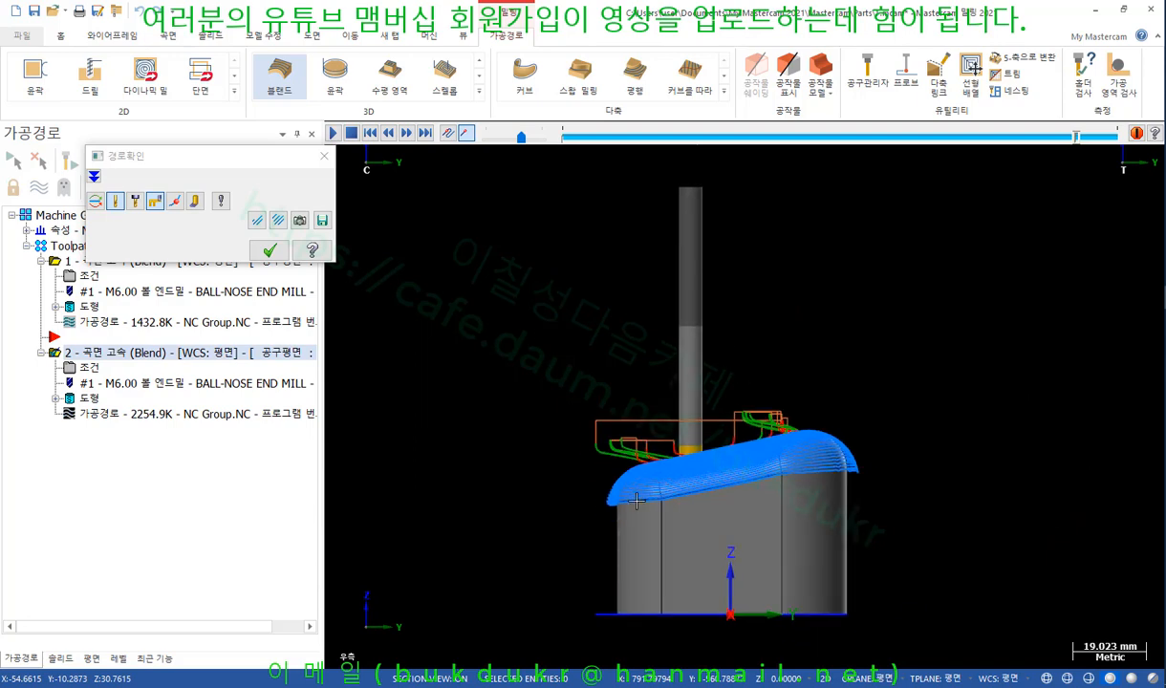
scroll(584, 542, "up", 6)
scroll(584, 542, "up", 15)
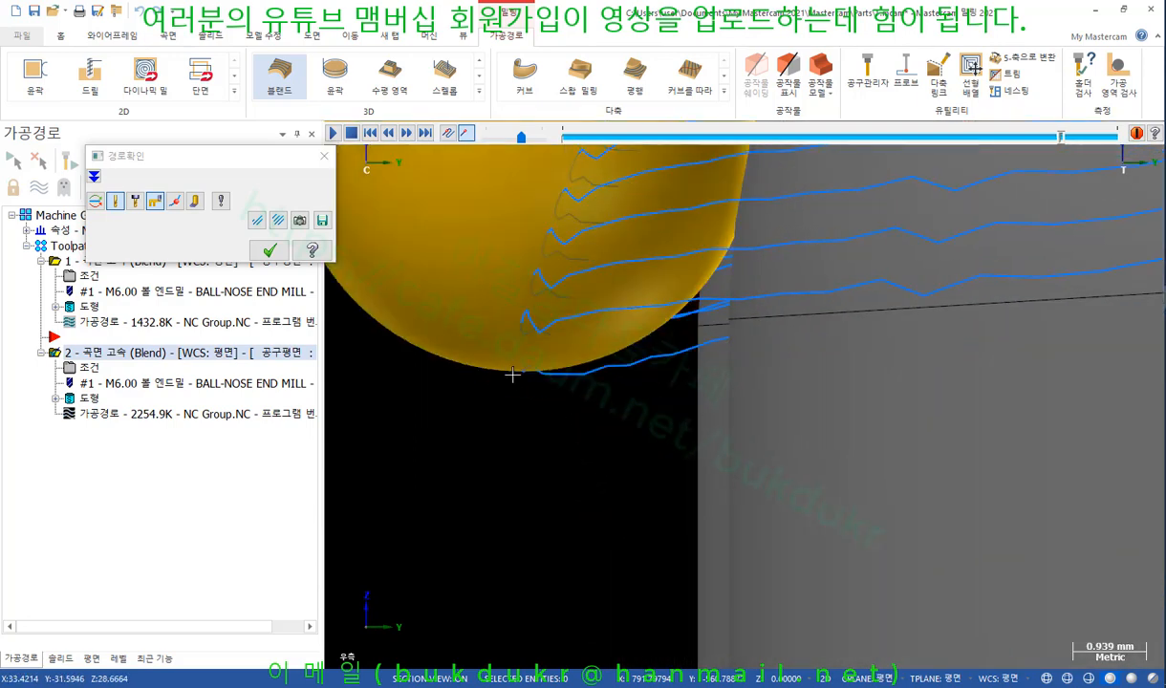
scroll(697, 296, "down", 5)
middle_click_drag(697, 295, 674, 311)
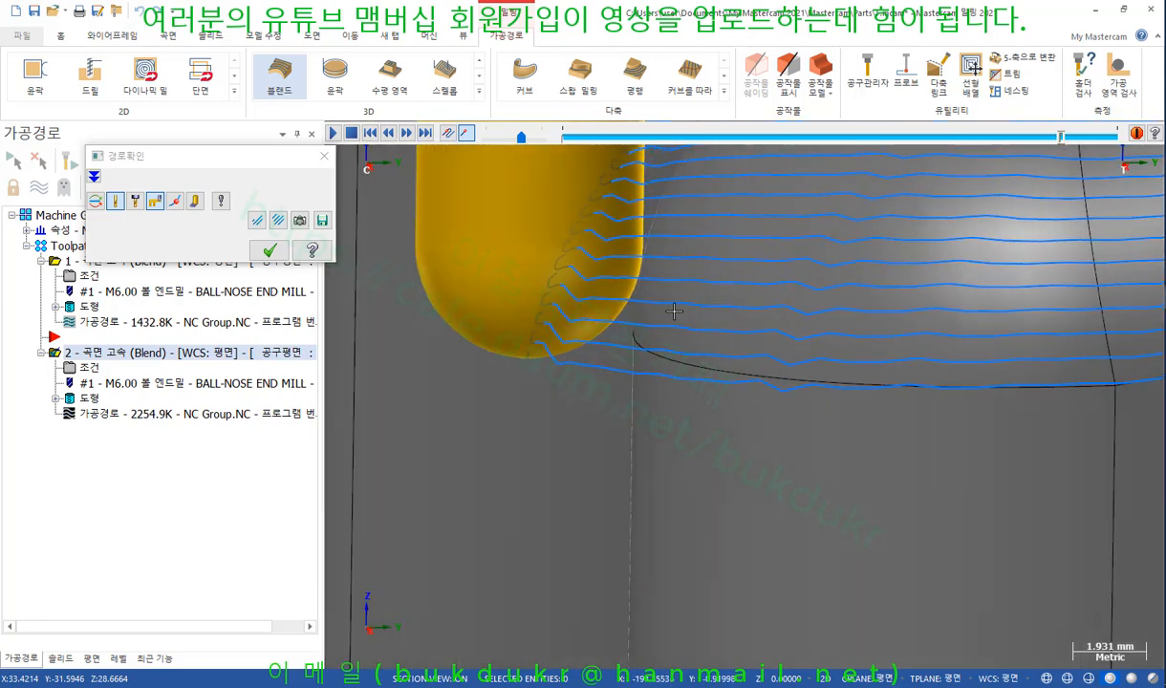
middle_click_drag(561, 359, 628, 274)
scroll(636, 285, "up", 4)
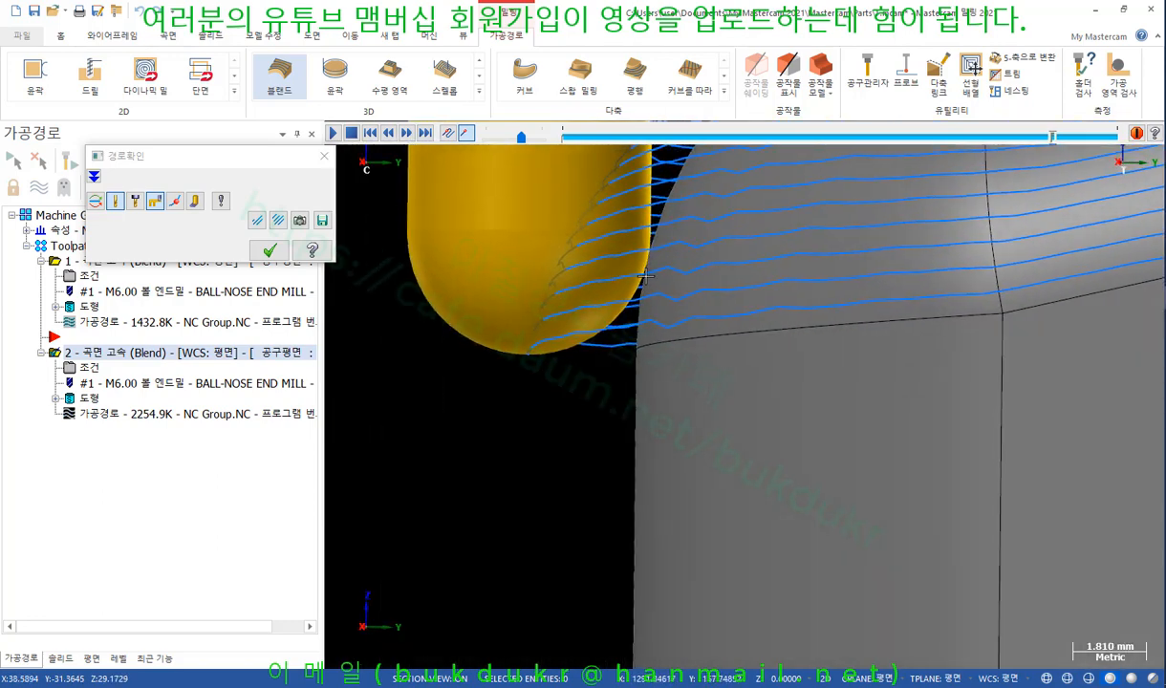
scroll(636, 347, "down", 10)
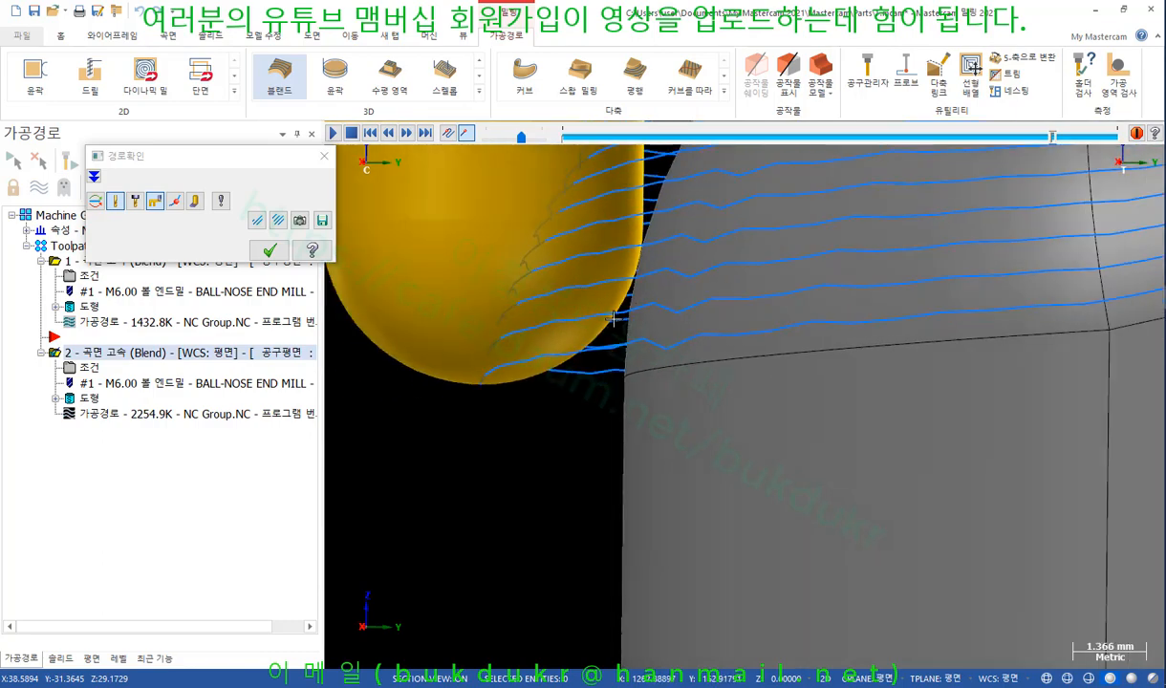
Examine the ball end mill on the first passes along the top face's edge, and close the backplot.
middle_click_drag(523, 347, 555, 386)
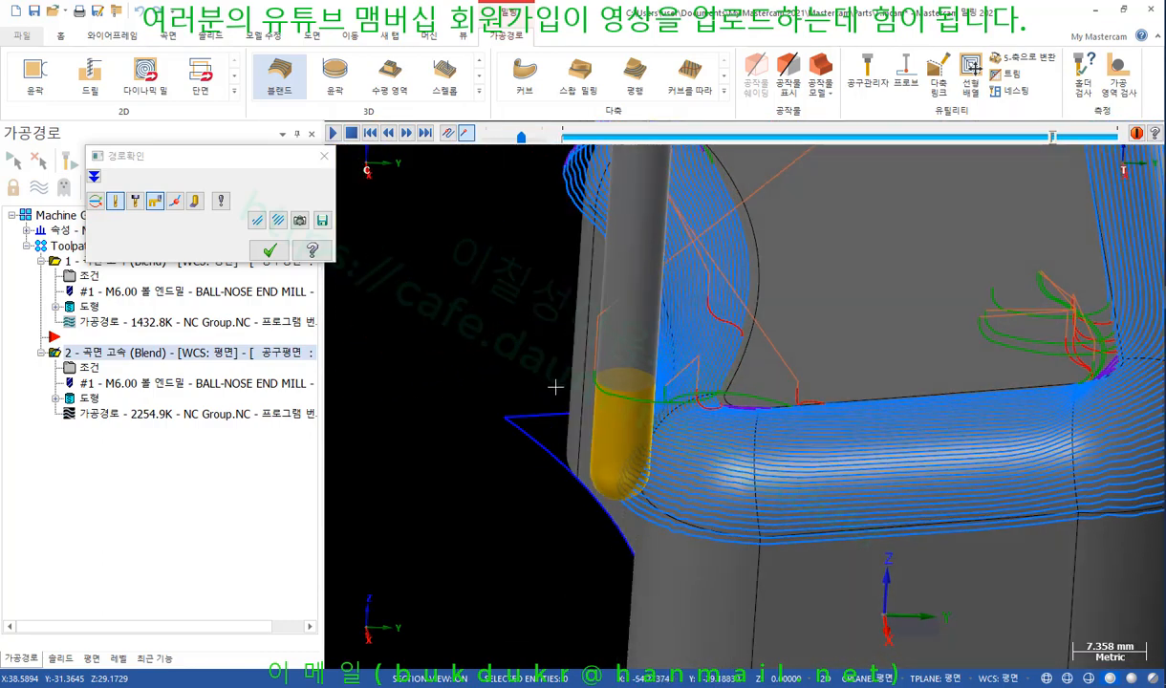
left_click(730, 368)
scroll(753, 342, "up", 1)
scroll(752, 343, "up", 6)
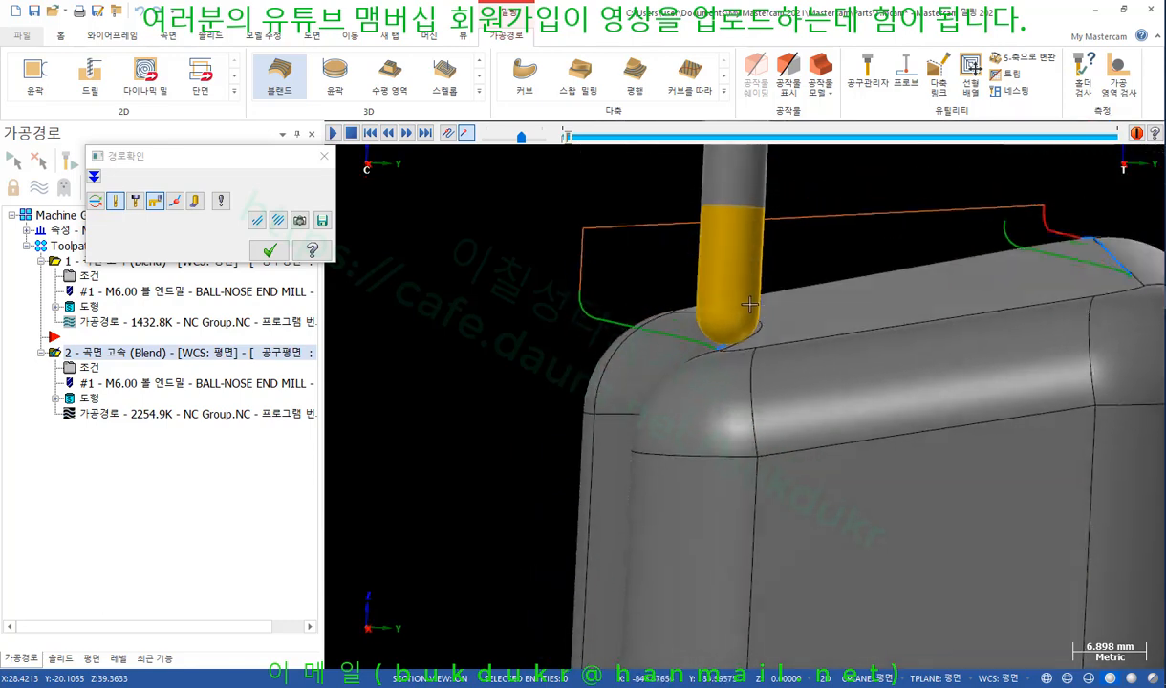
scroll(653, 343, "down", 7)
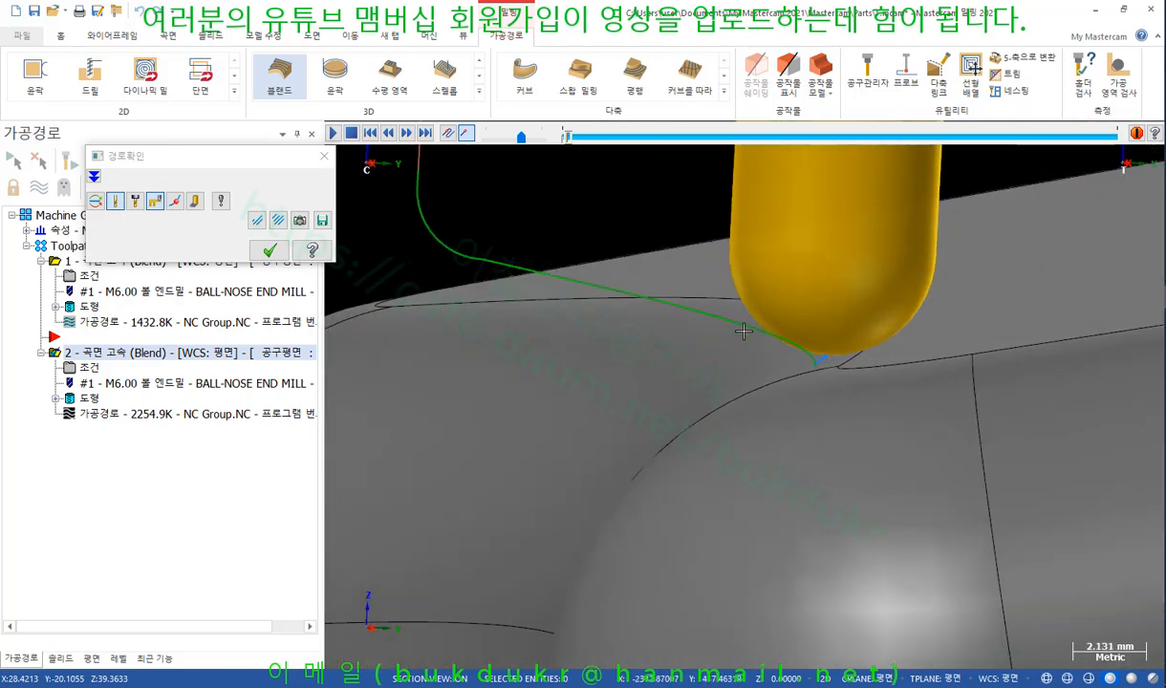
middle_click_drag(622, 326, 700, 370)
left_click(270, 251)
scroll(552, 317, "down", 2)
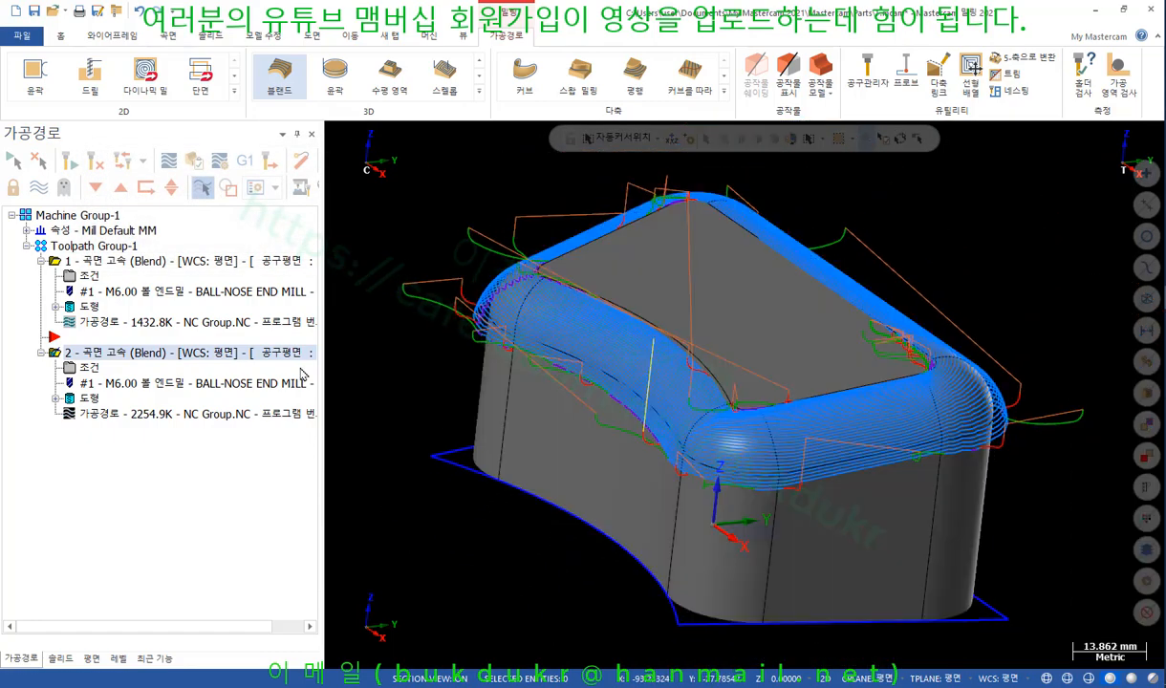
Set the second operation's curve containment to tool tip (공구 날끝) and tool position to outside (외측), disable the silhouette boundary, and regenerate it.
left_click(93, 368)
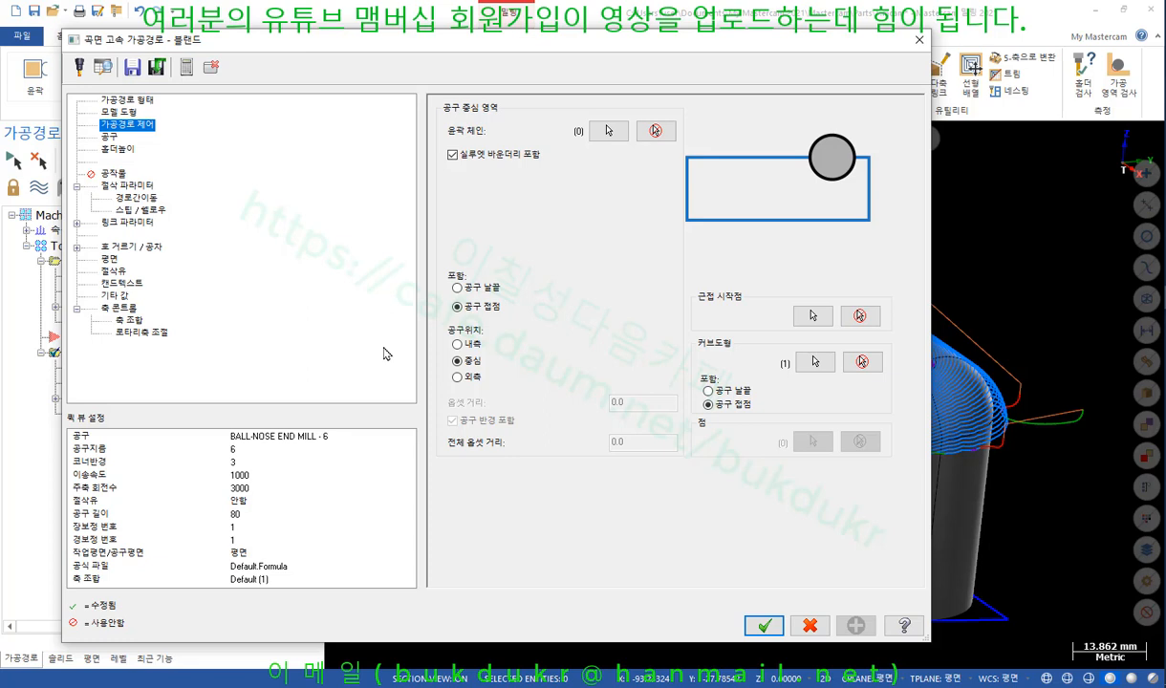
left_click(708, 391)
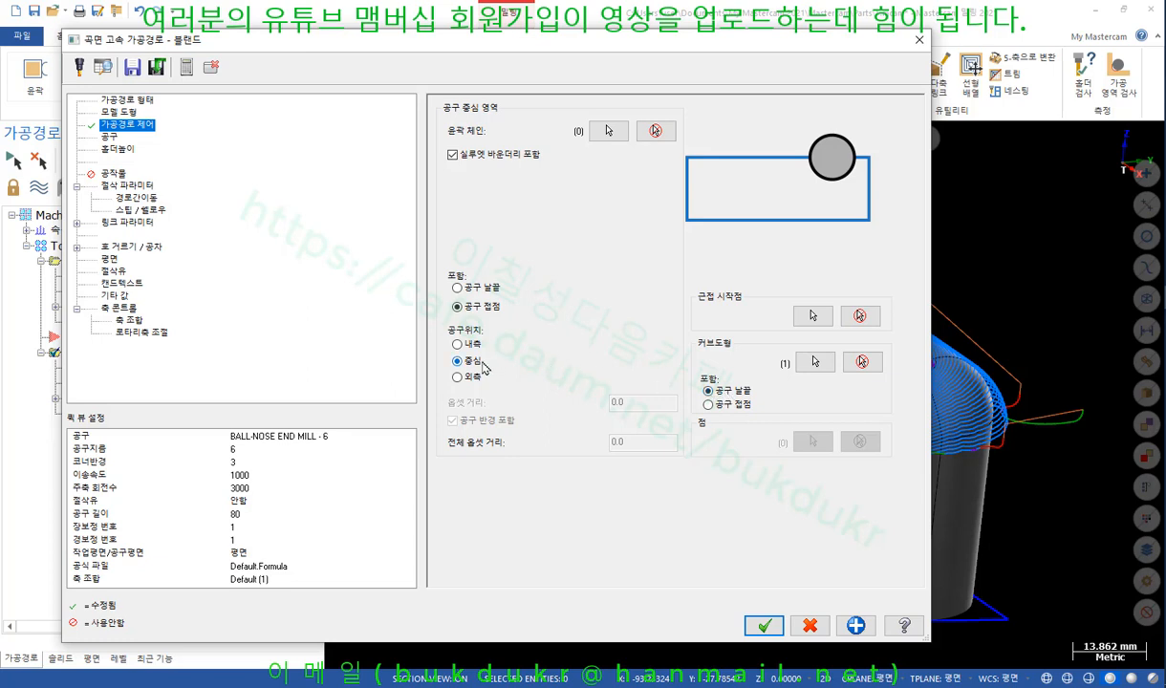
left_click(456, 376)
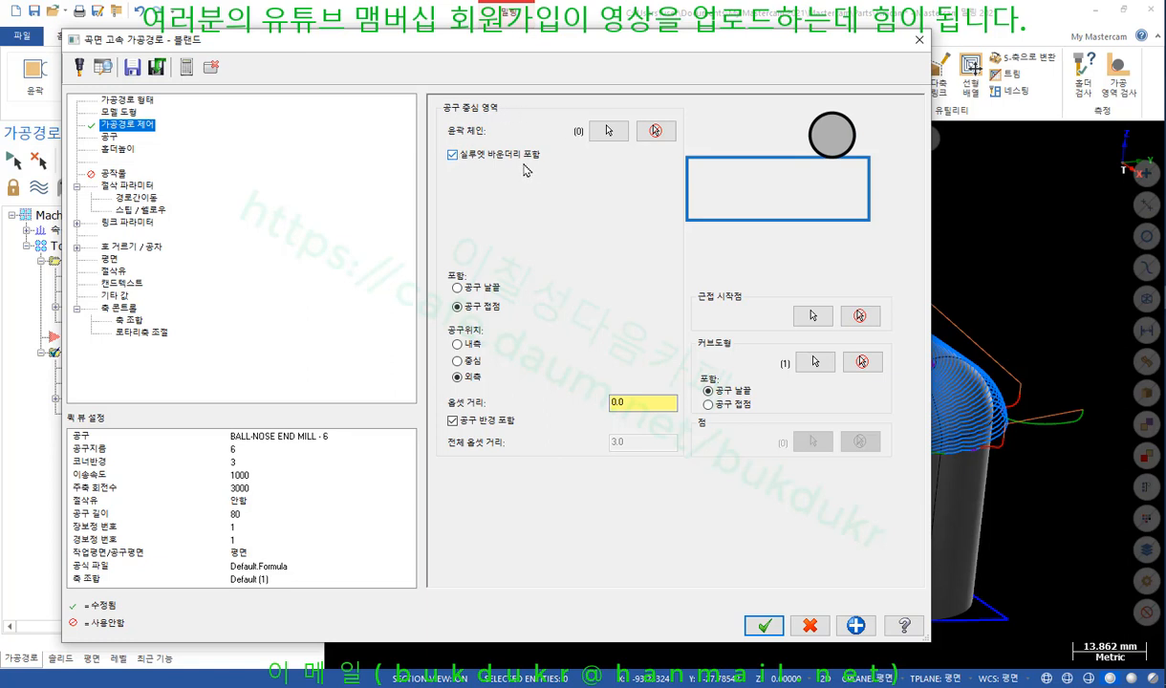
left_click(765, 625)
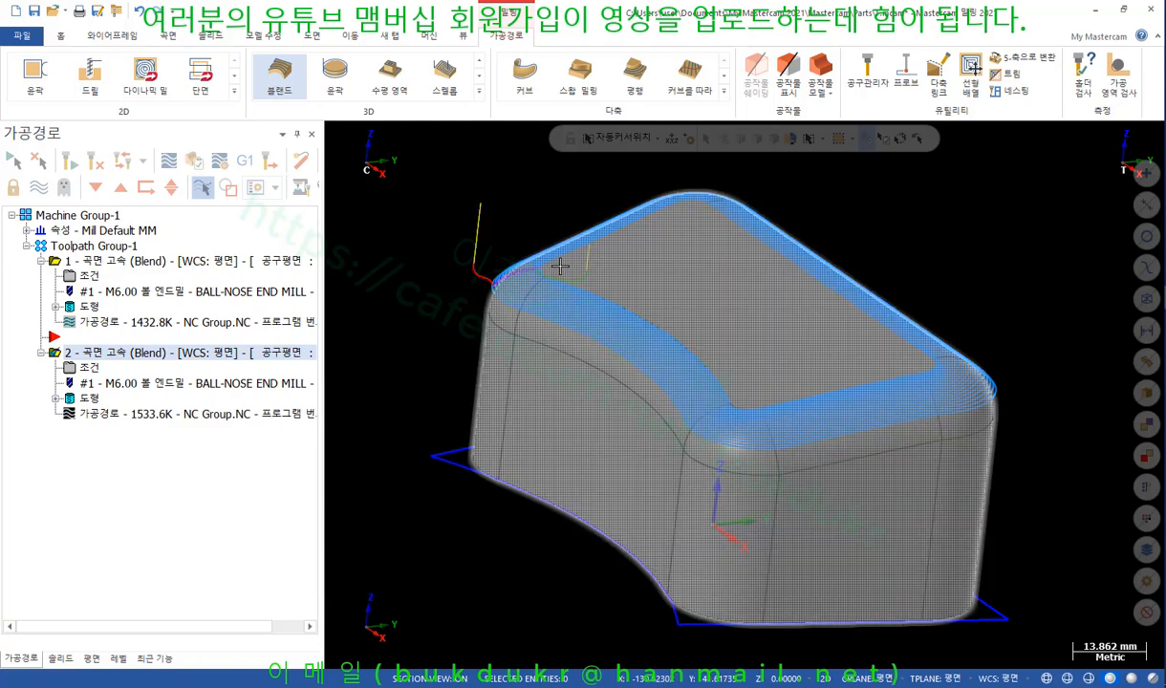
Examine the regenerated passes over the top fillets and review the second operation's toolpath control (가공경로 제어) settings.
scroll(722, 346, "up", 2)
middle_click_drag(722, 346, 702, 302)
scroll(713, 298, "down", 2)
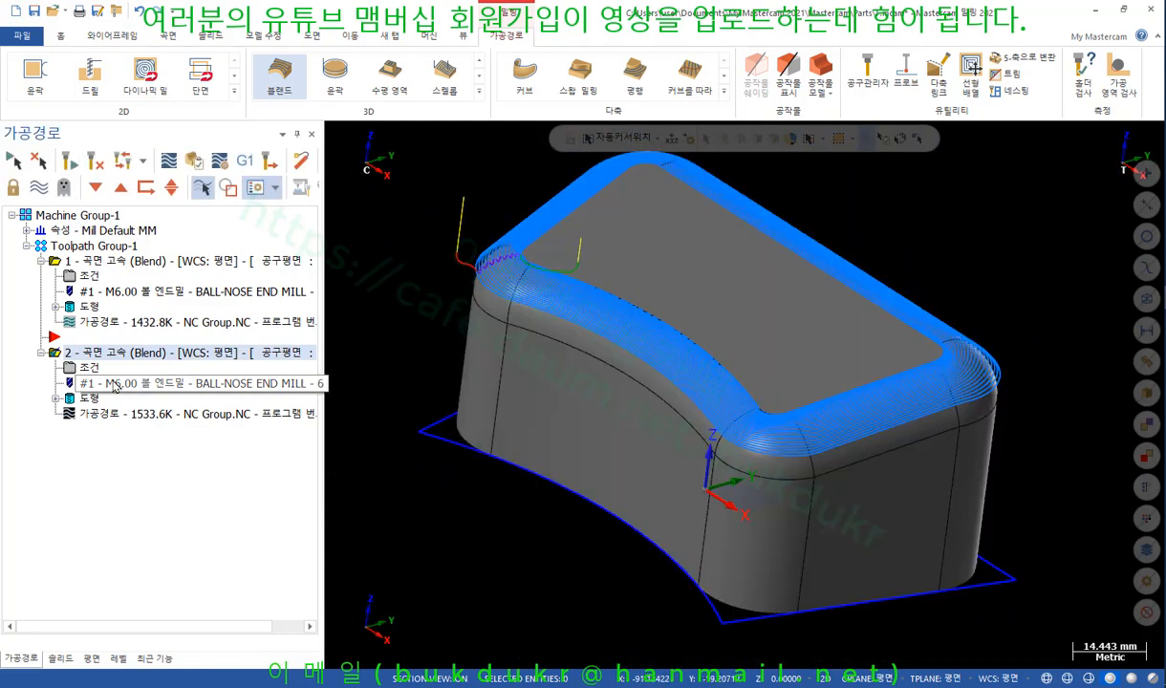
left_click(82, 372)
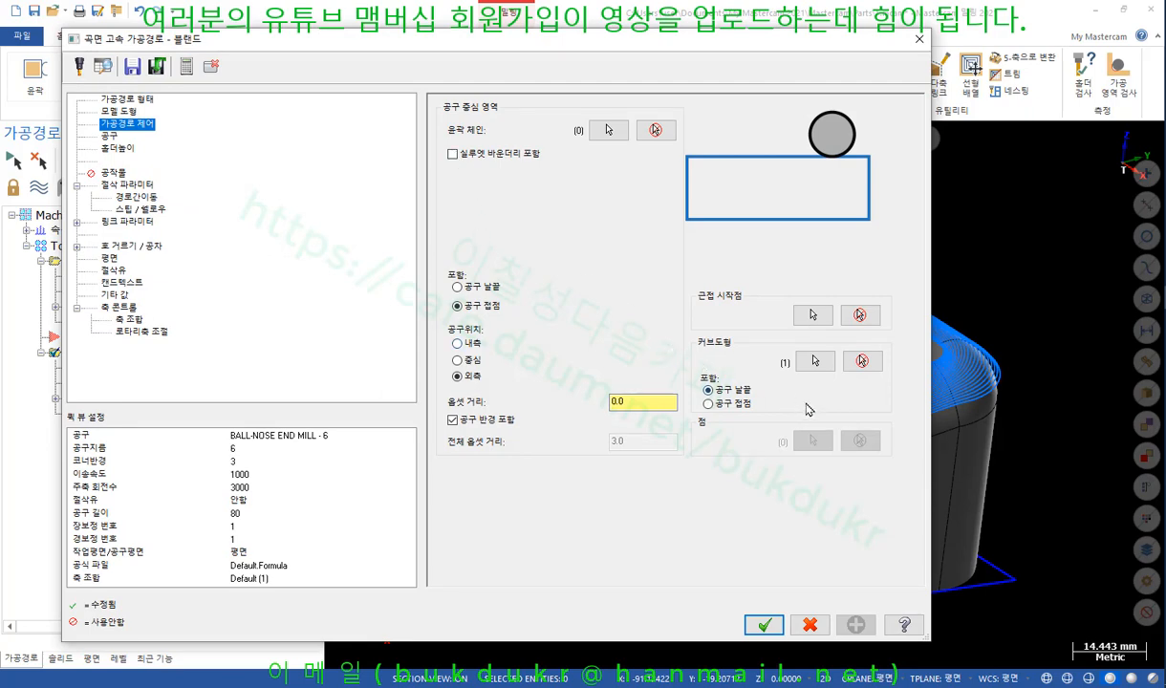
left_click(764, 625)
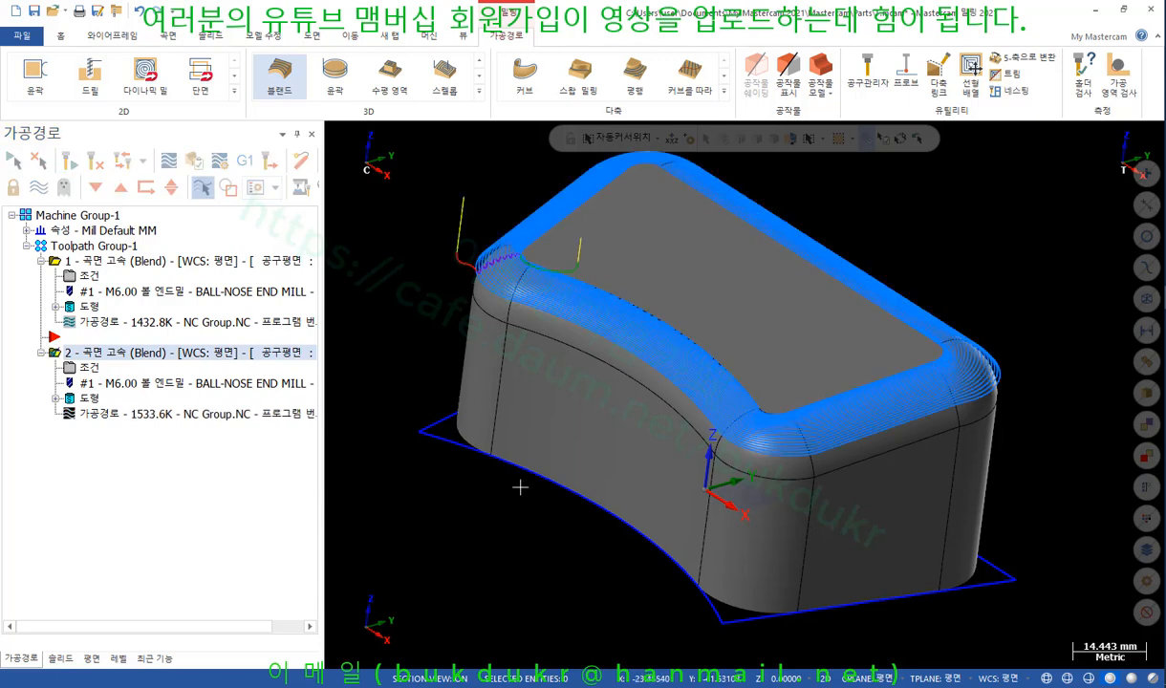
Compare the second operation's outermost passes with the block outline at the front-left corner, in top view and at an angle.
scroll(640, 325, "up", 4)
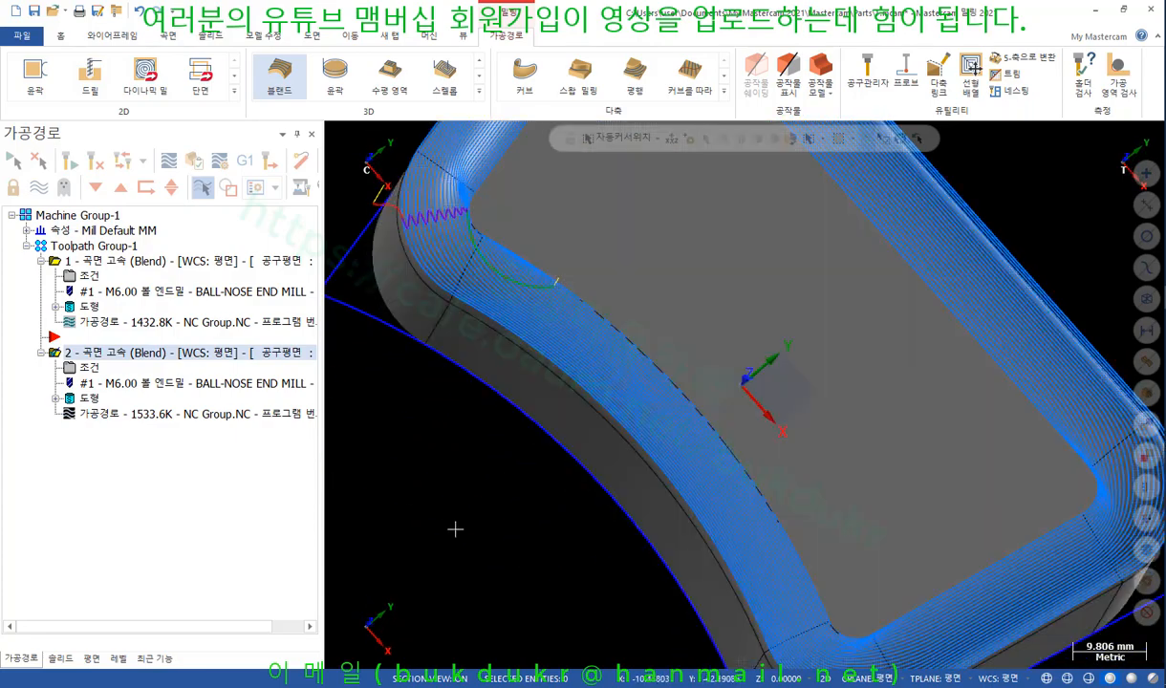
right_click(455, 529)
left_click(503, 376)
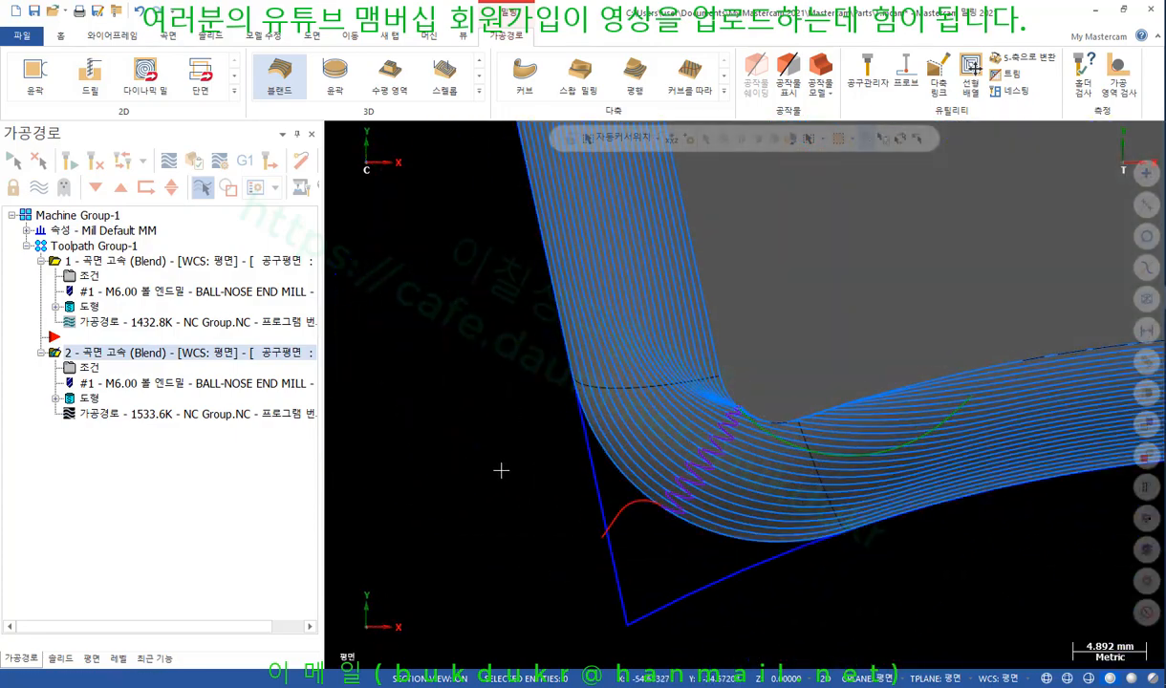
scroll(461, 563, "up", 3)
middle_click_drag(464, 562, 427, 457)
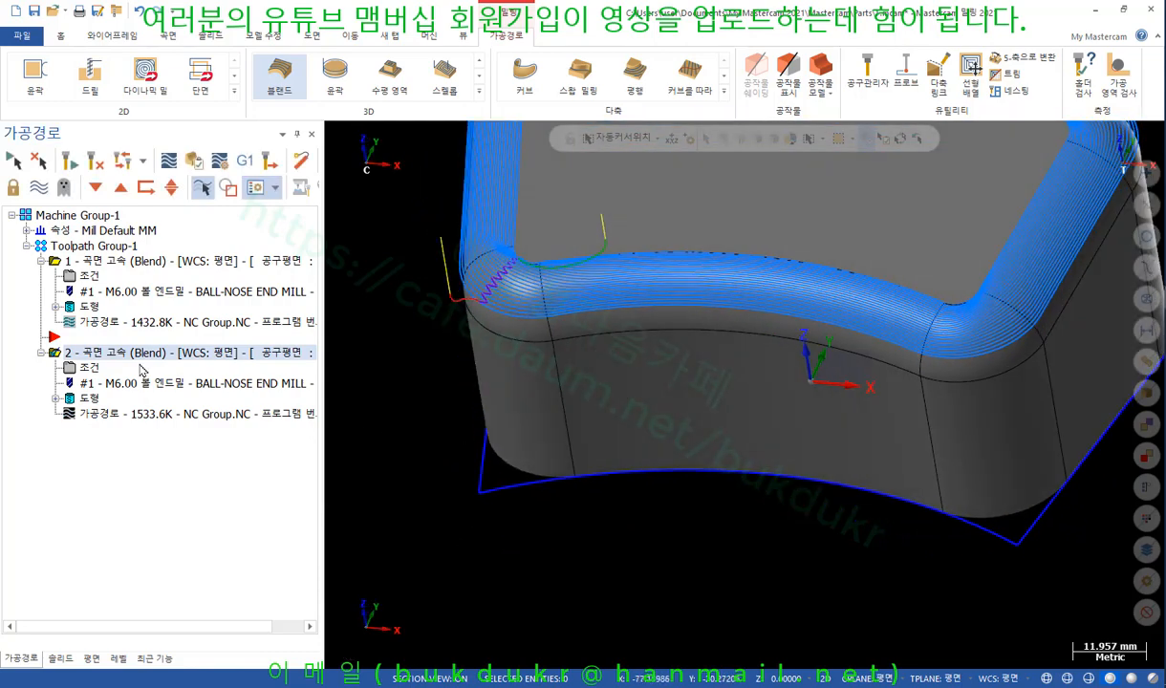
Assign the edge loop around the block's top face as the second operation's containment chain (윤곽 체인).
left_click(89, 367)
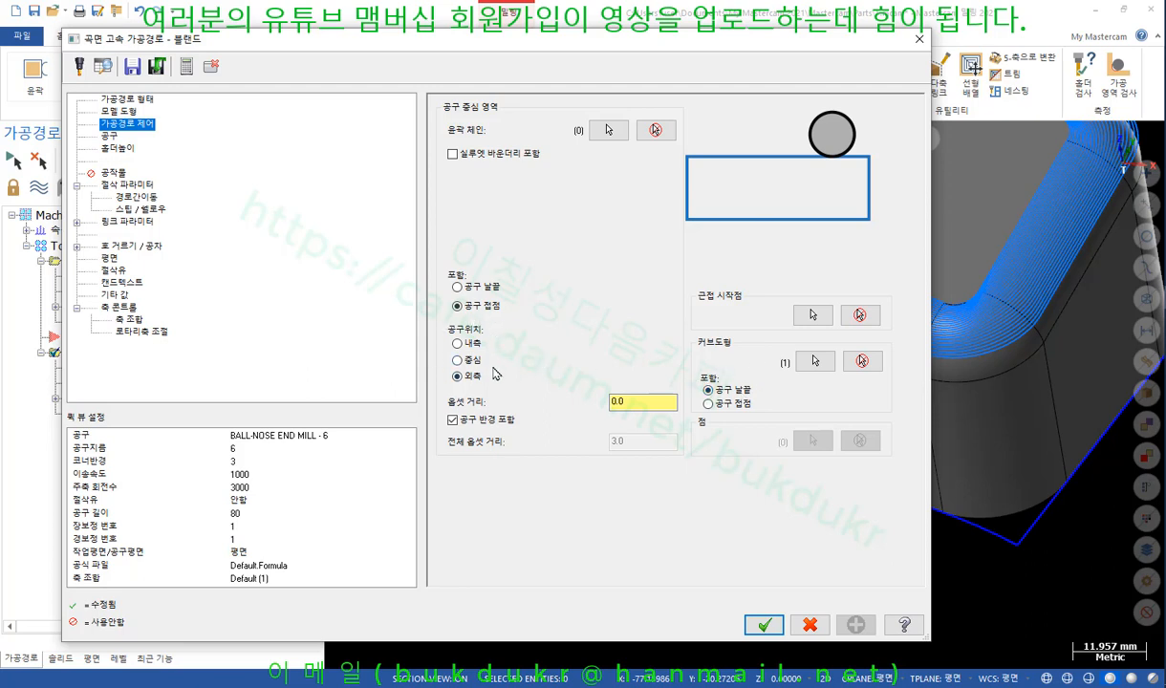
left_click(620, 132)
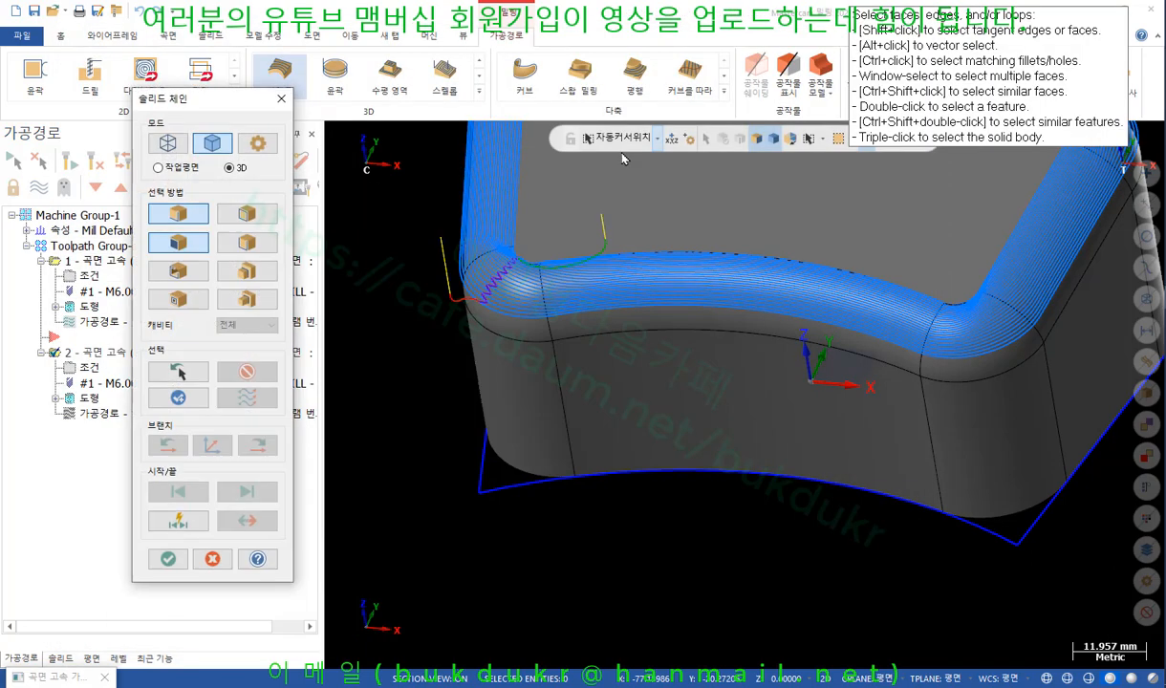
middle_click_drag(568, 572, 560, 479)
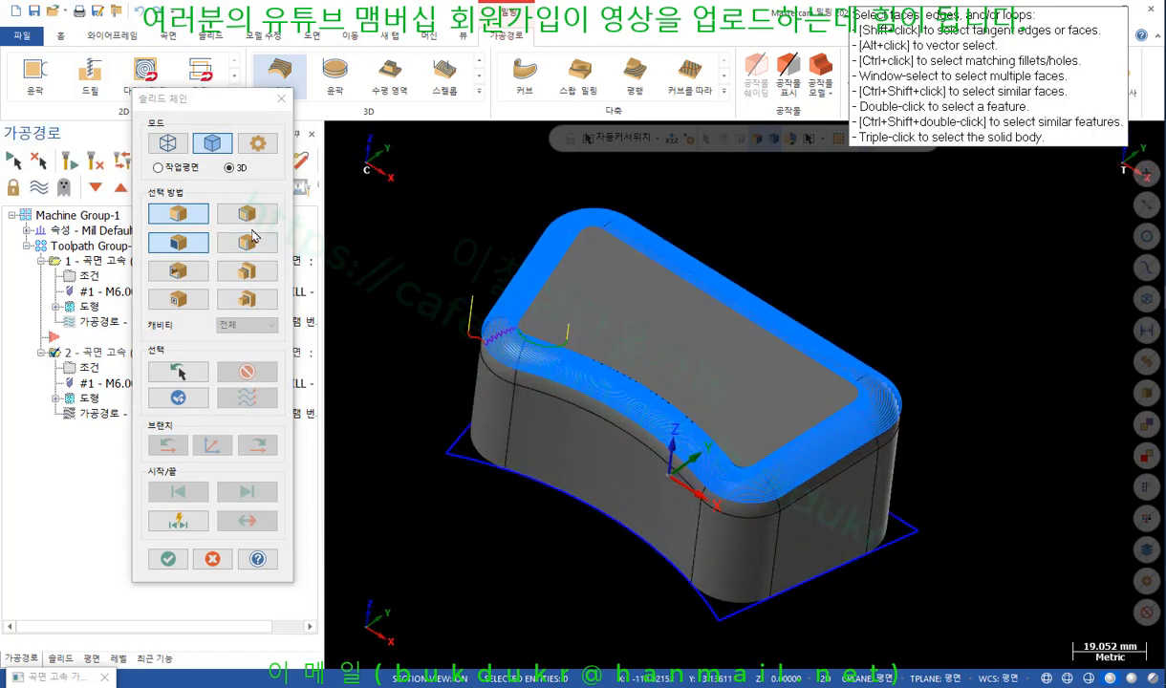
left_click(243, 216)
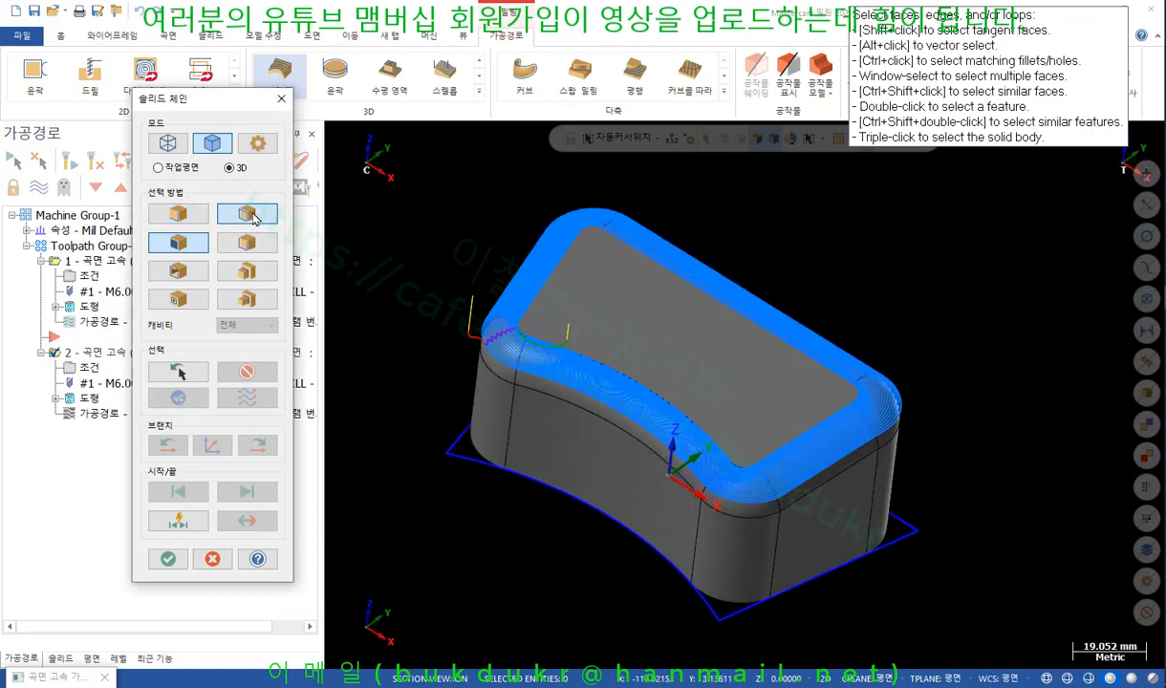
left_click(658, 390)
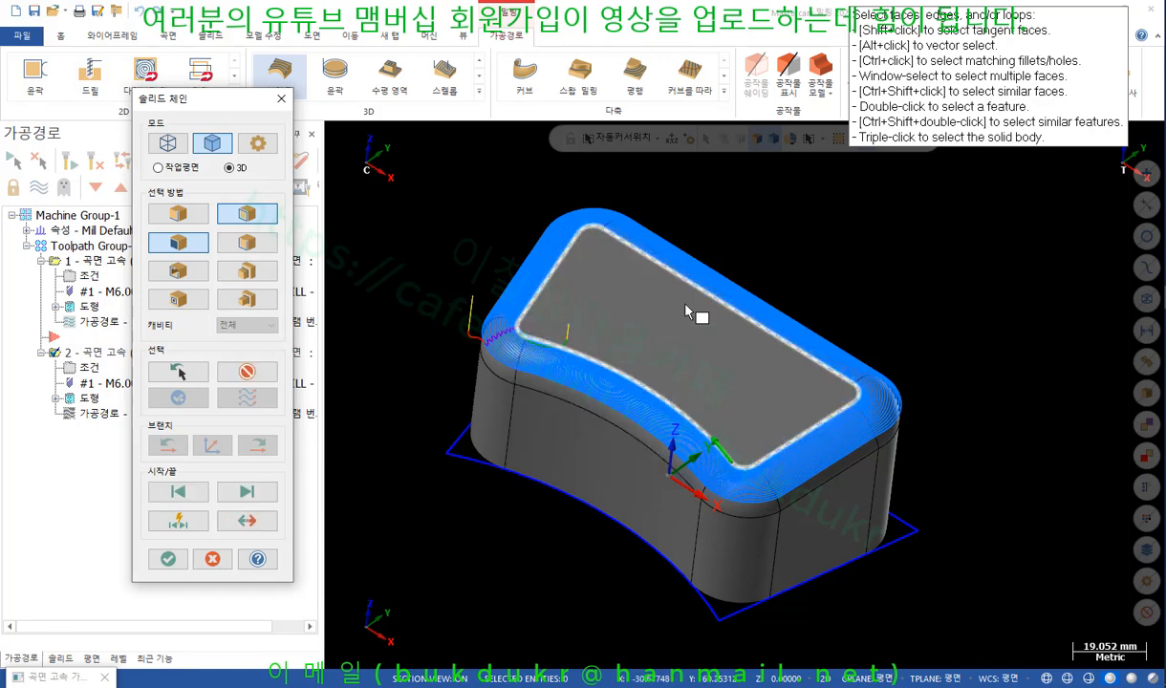
left_click(655, 359)
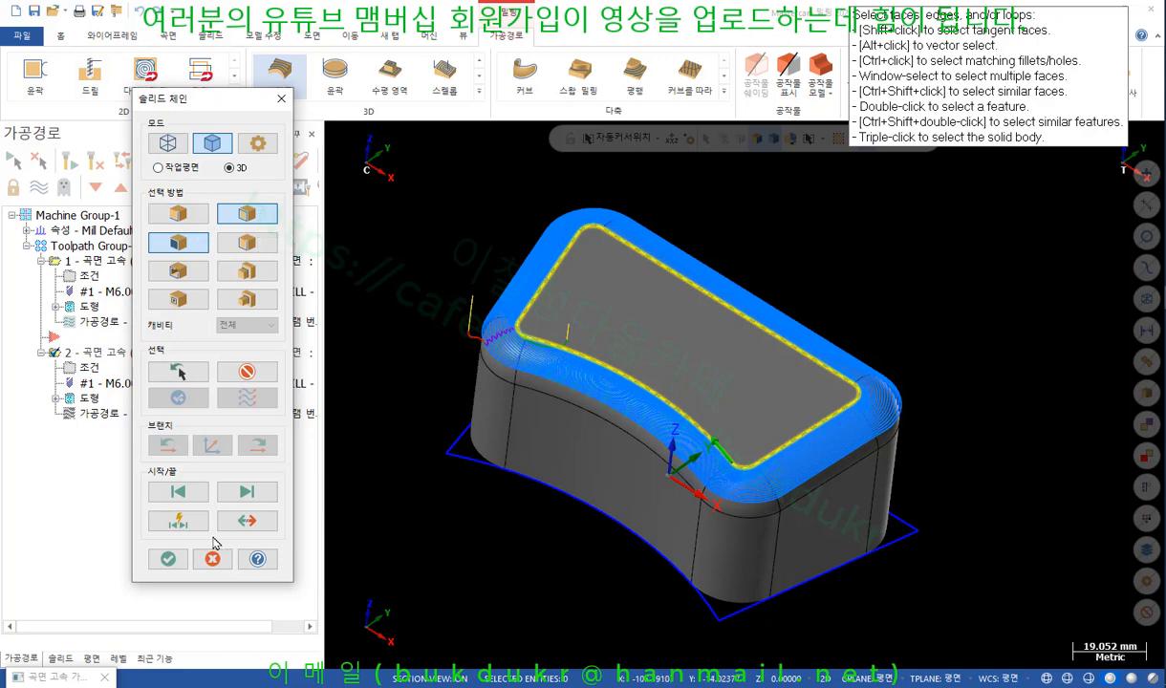
left_click(167, 558)
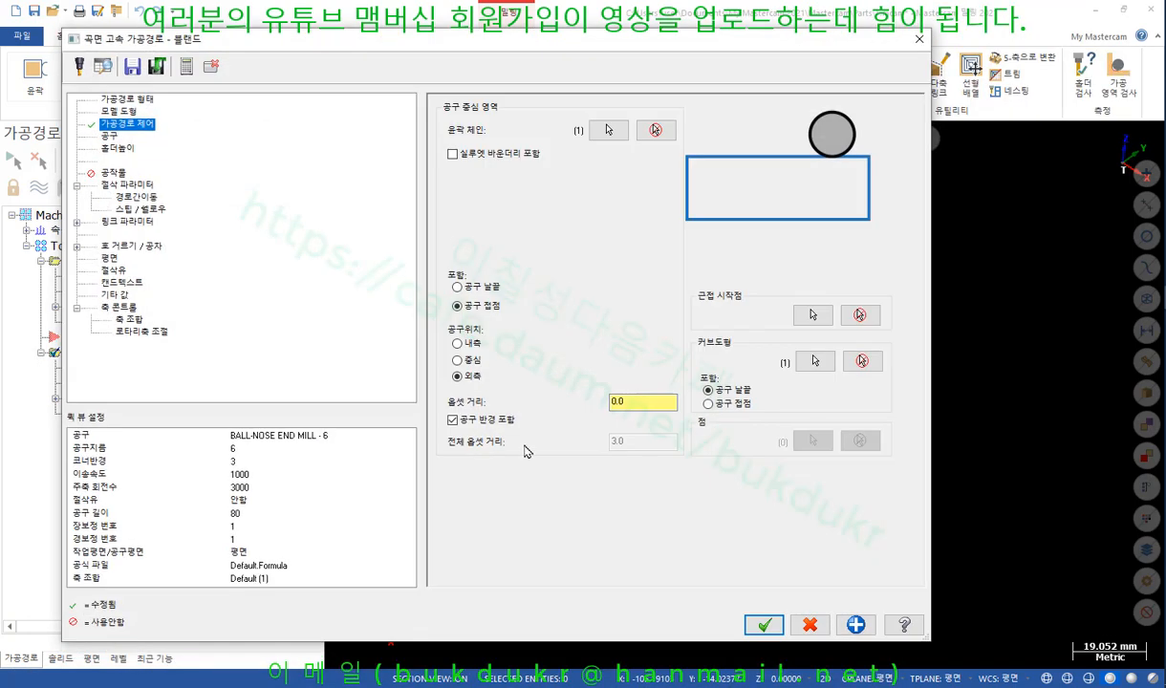
Replace the second operation's containment chain (윤곽 체인) with the closed edge loop along the lower border of the top fillets.
left_click(656, 130)
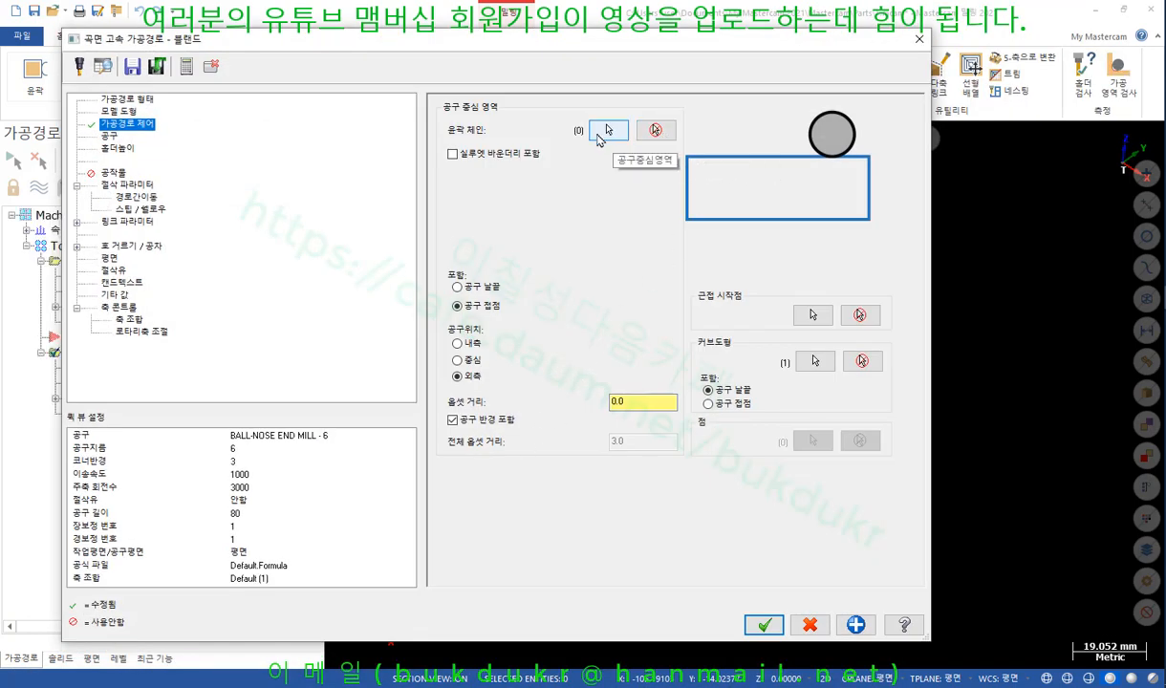
left_click(452, 154)
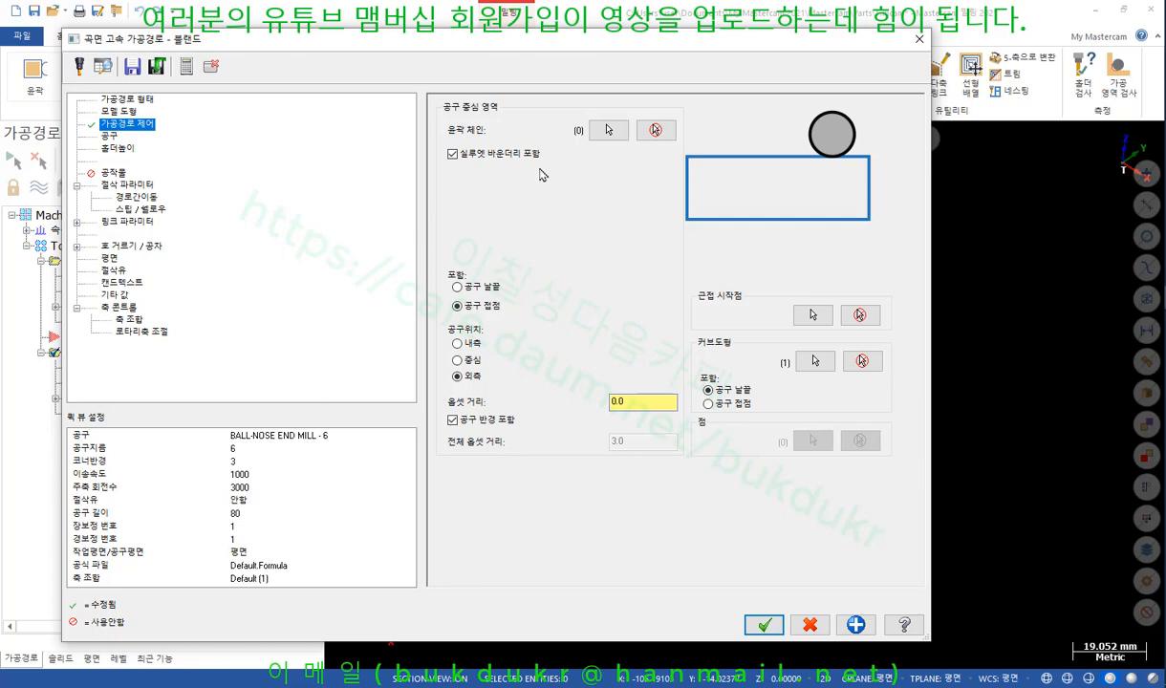
left_click(609, 131)
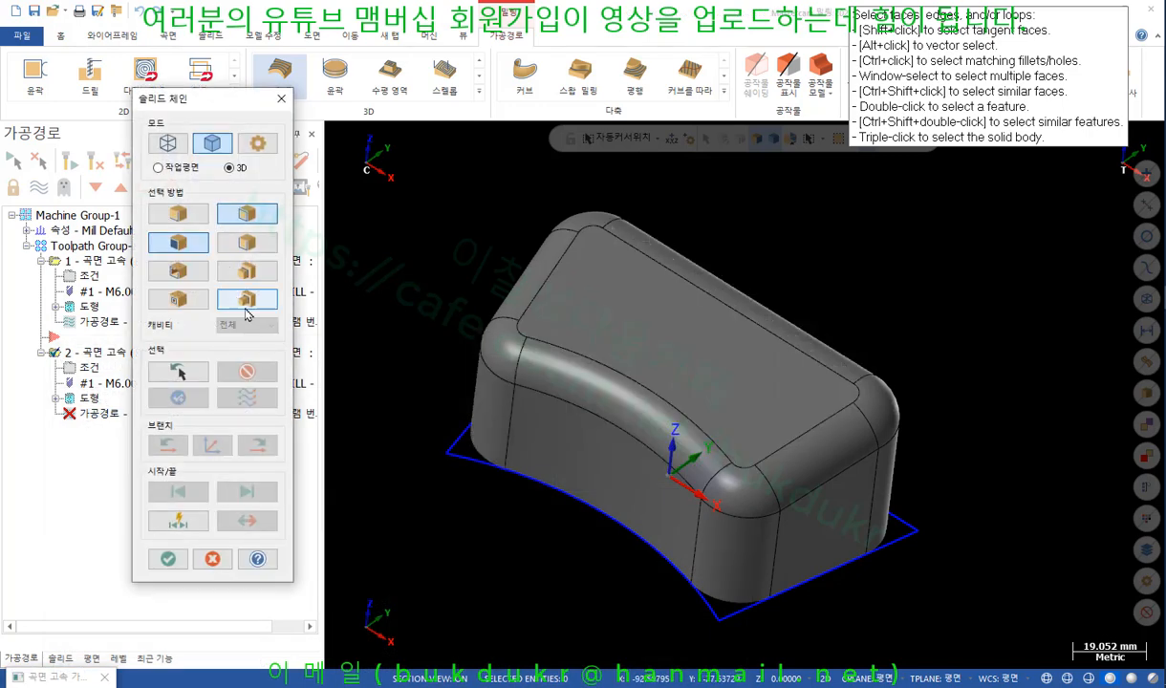
left_click(178, 214)
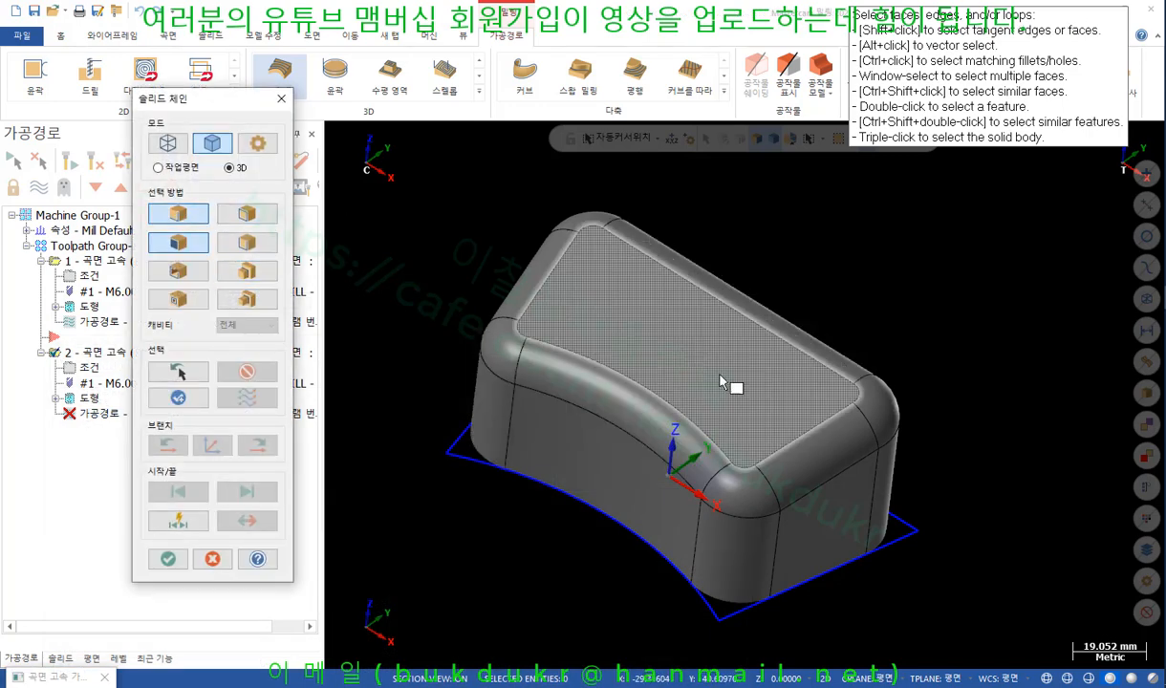
left_click(674, 481)
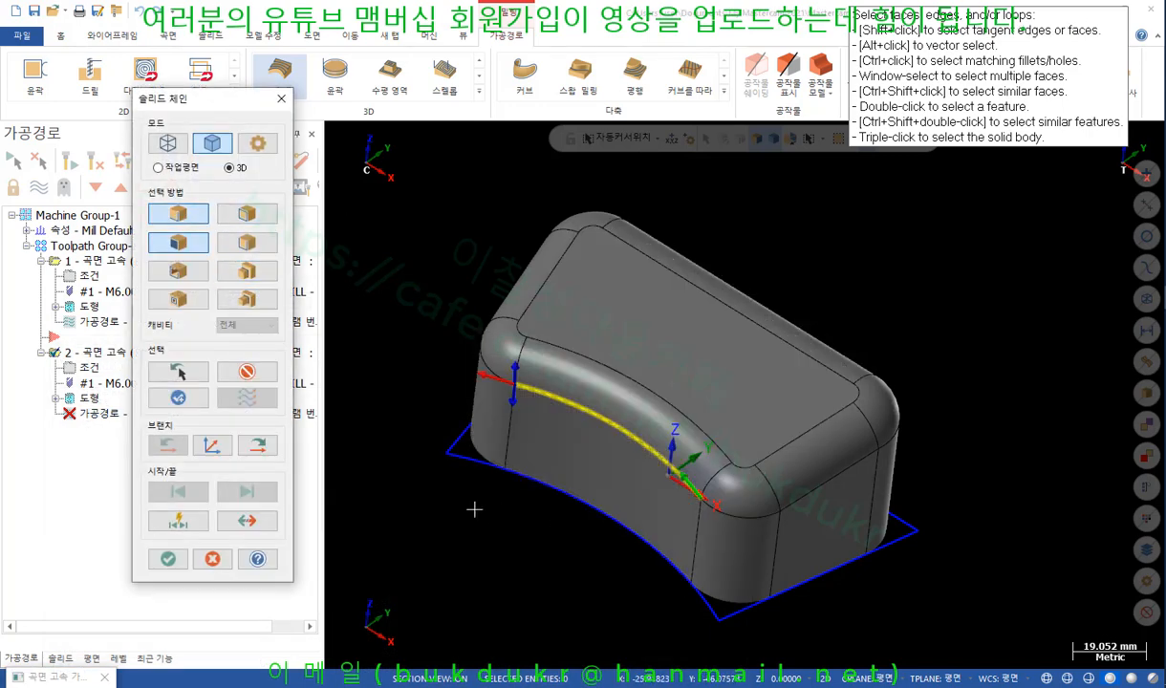
left_click(258, 445)
left_click(258, 446)
left_click(258, 446)
left_click(258, 446)
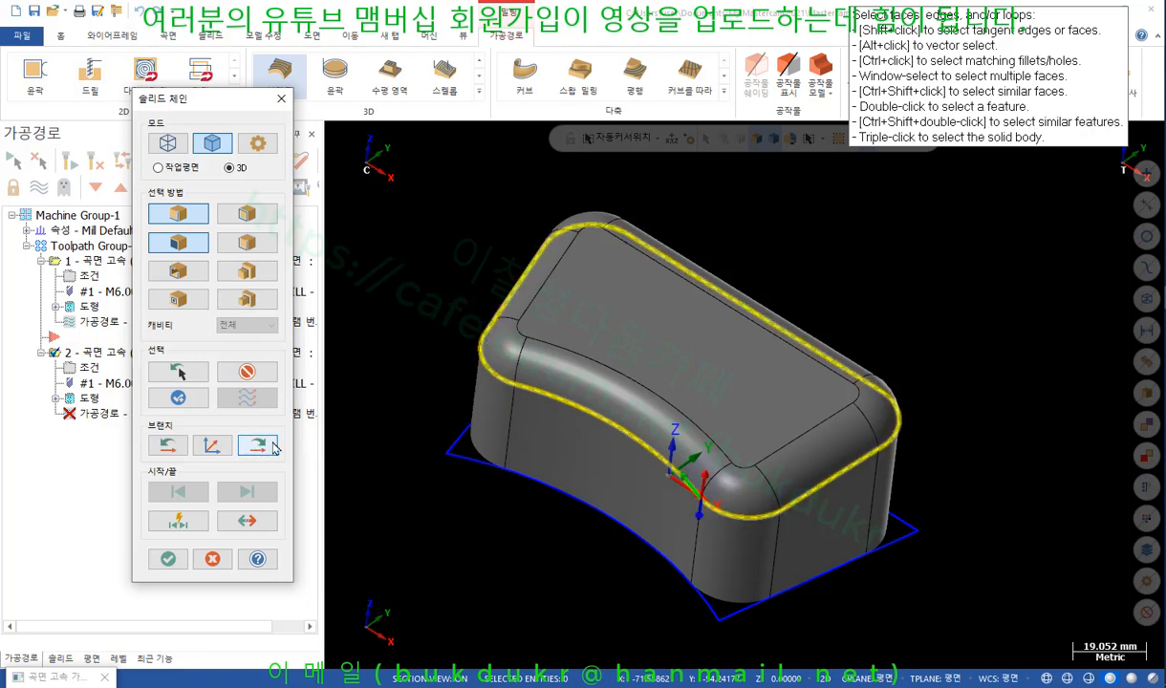
left_click(167, 559)
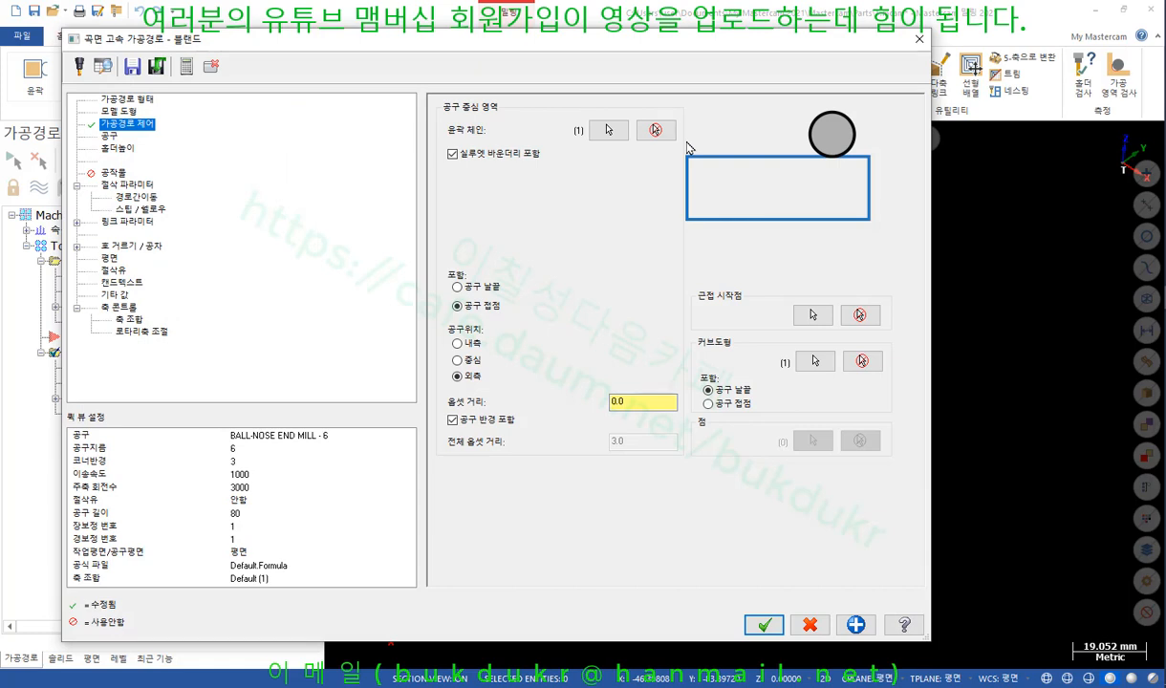
Turn off the silhouette boundary (실루엣 바운더리 포함), regenerate the second operation, and inspect its passes from the front.
left_click(452, 154)
left_click(764, 626)
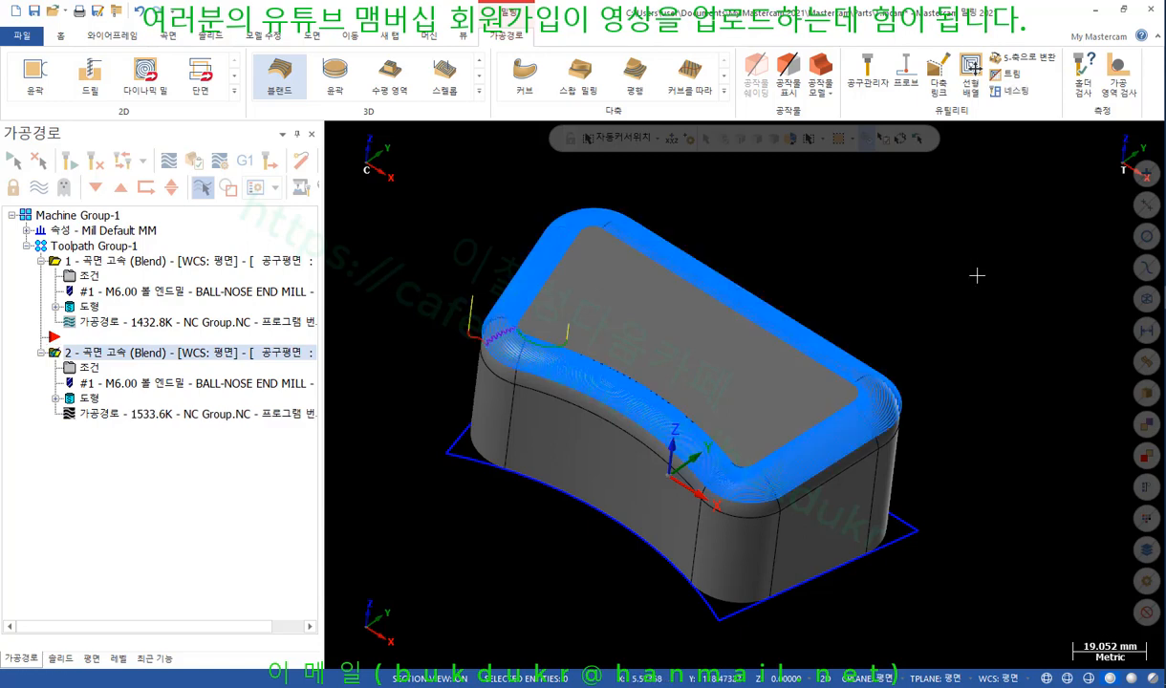
middle_click_drag(977, 276, 744, 294)
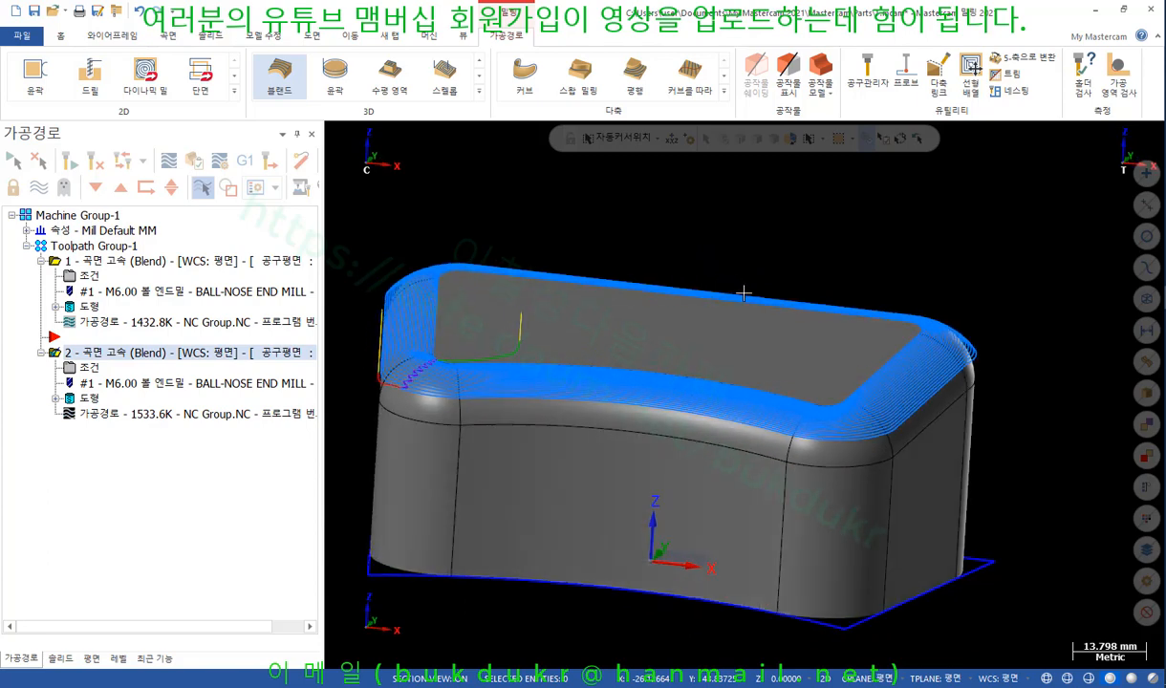
scroll(744, 293, "down", 3)
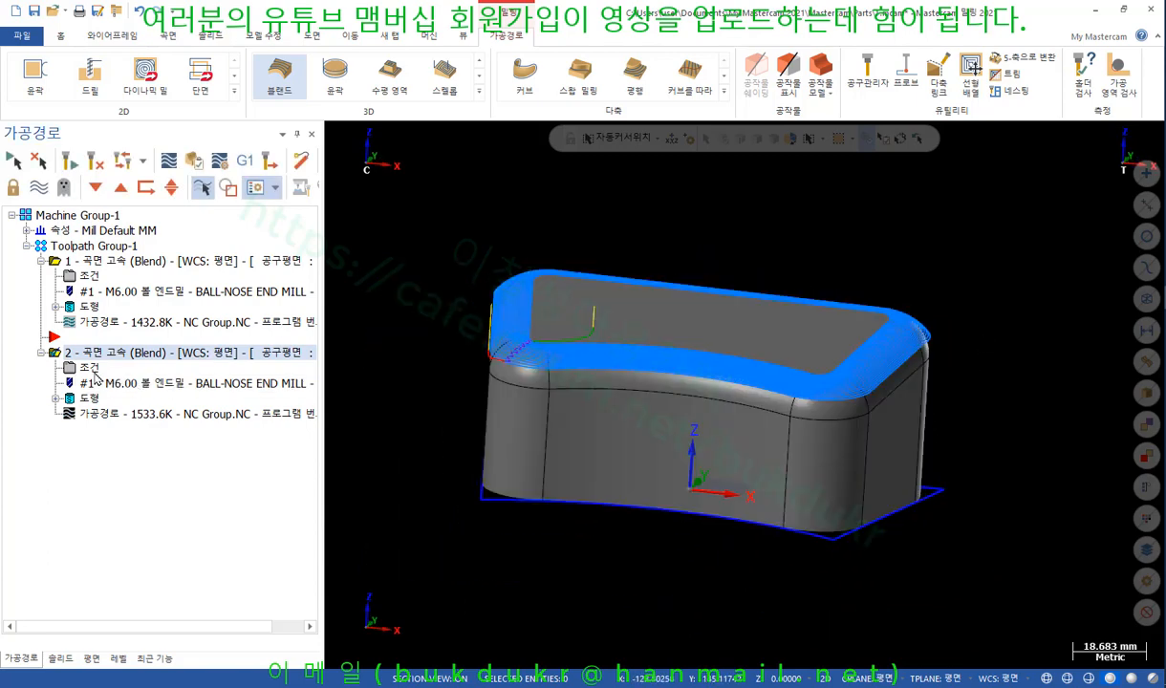
Review the second operation's cut parameters and transitions, and detect its minimum and maximum Z depth limits (한계 인식) under steep/shallow.
left_click(91, 369)
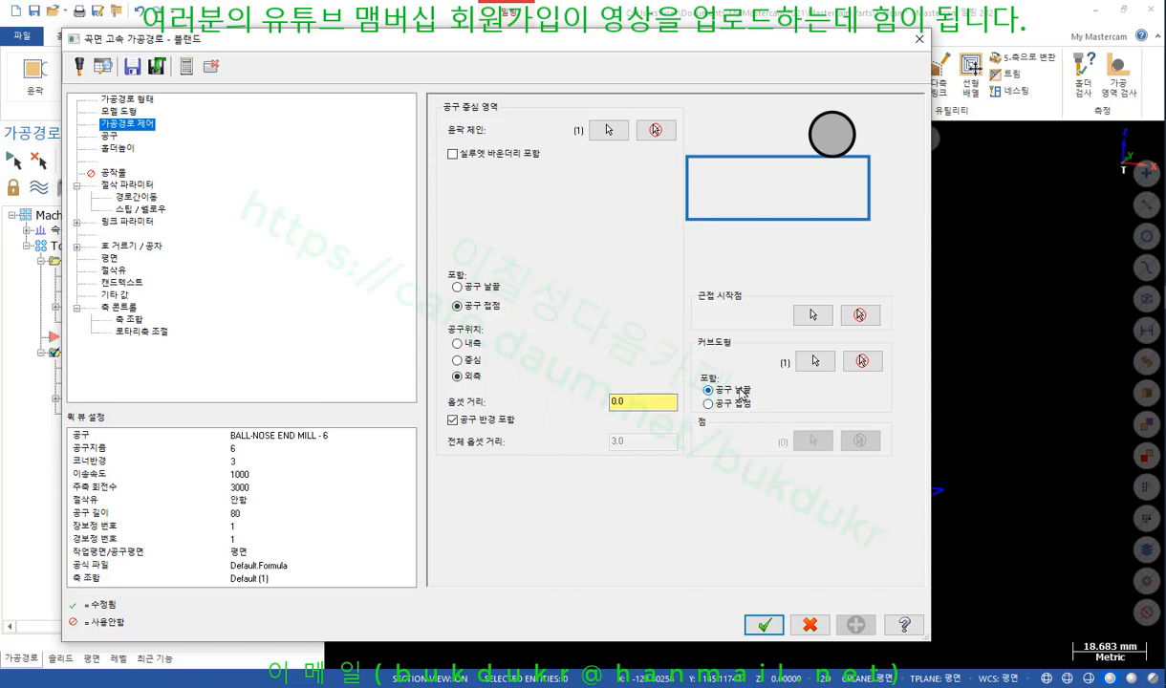
left_click(129, 183)
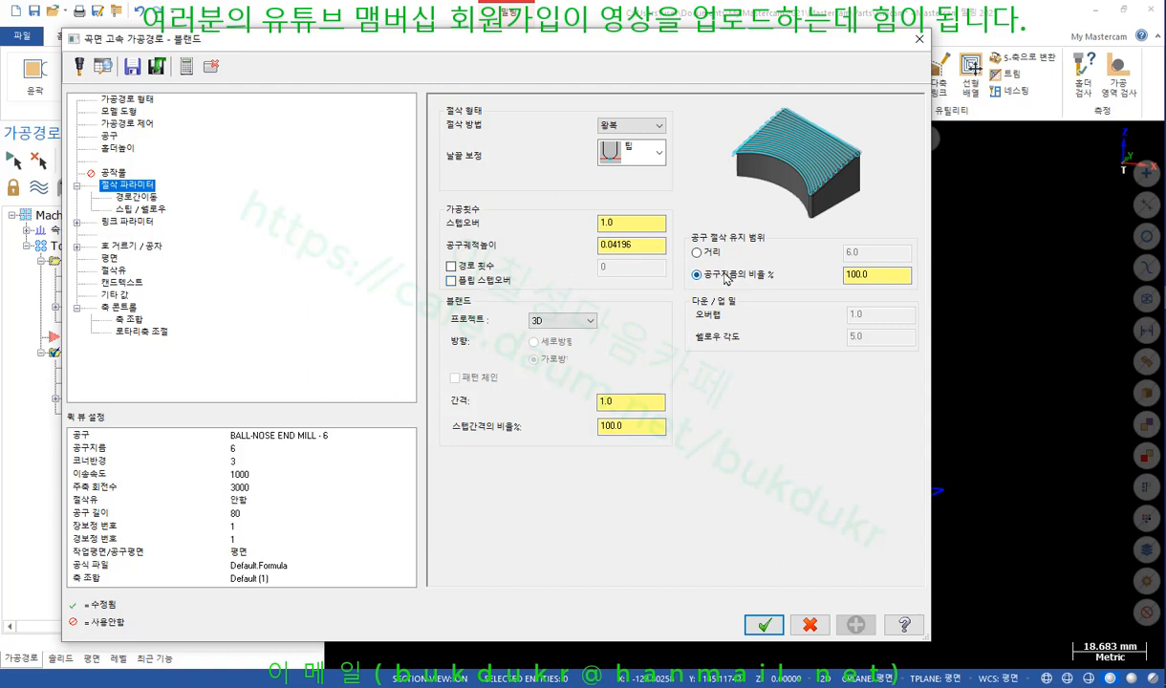
left_click(137, 197)
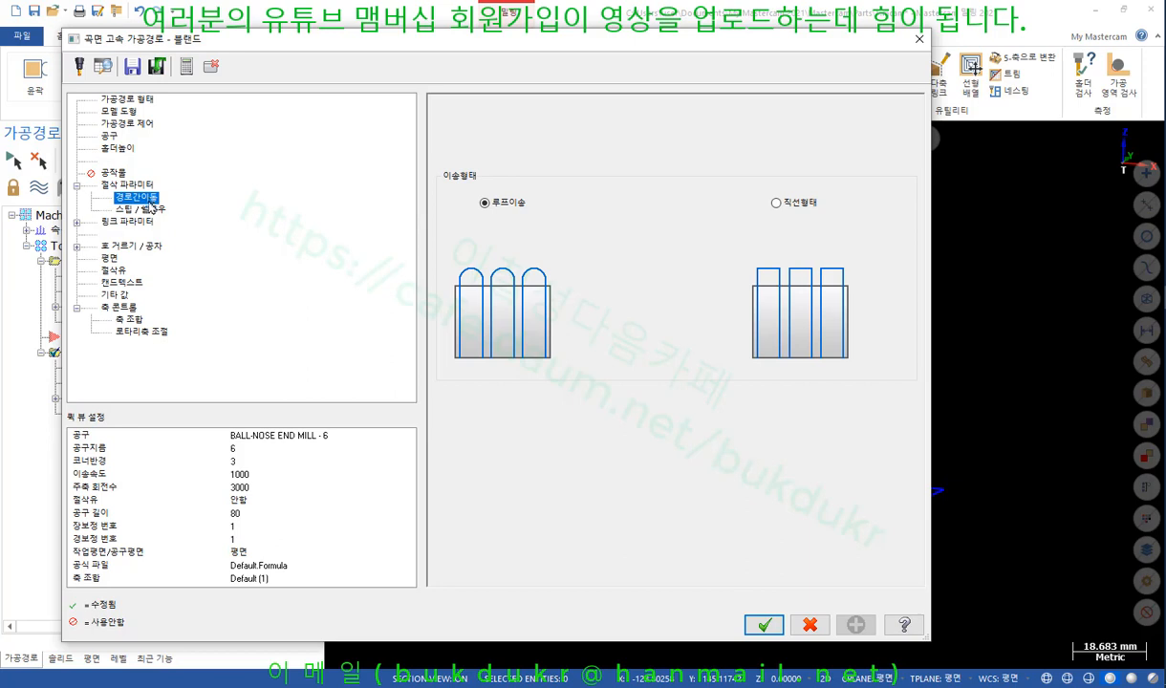
left_click(145, 209)
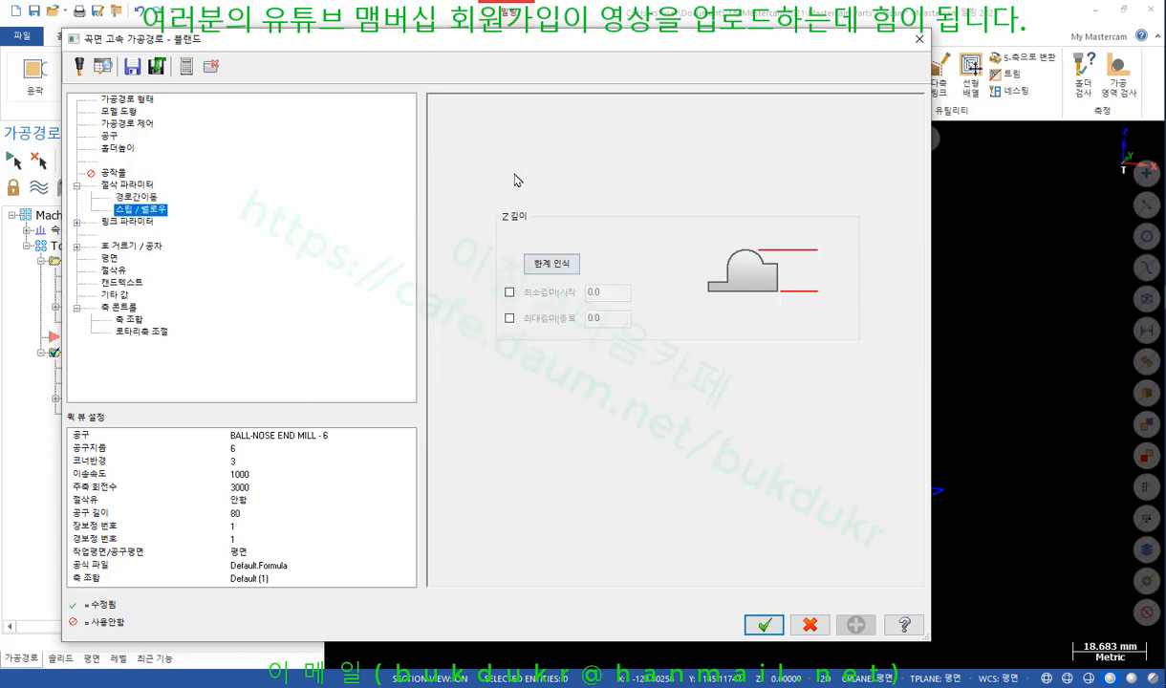
left_click(555, 260)
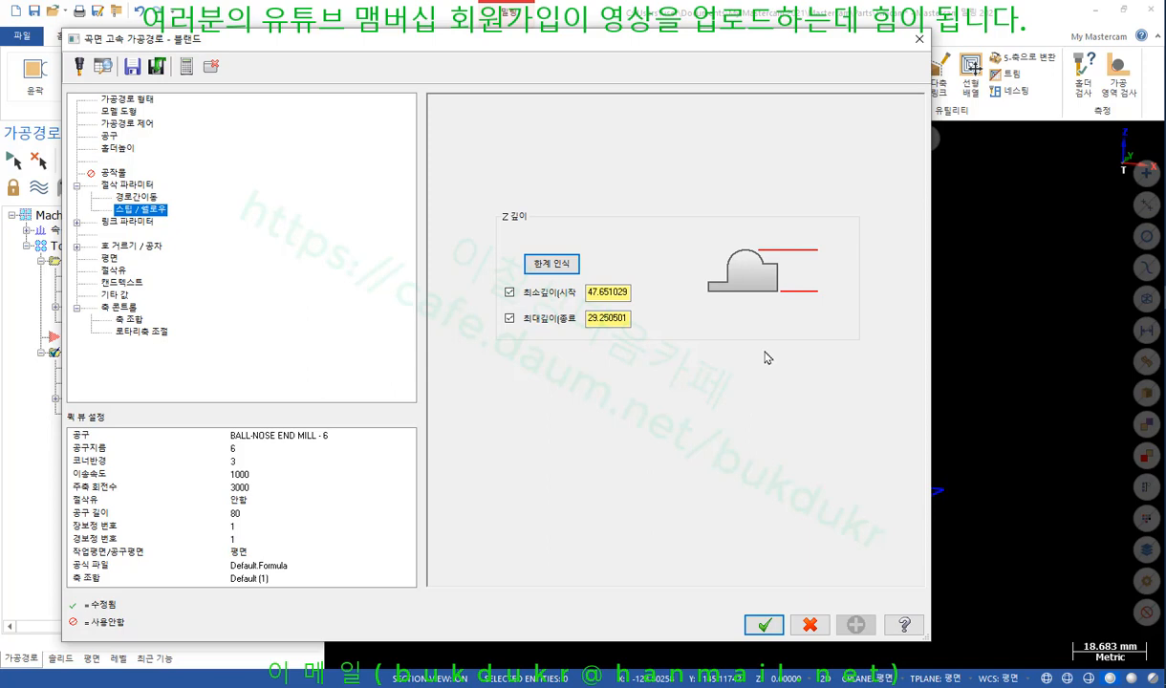
left_click_drag(861, 36, 270, 30)
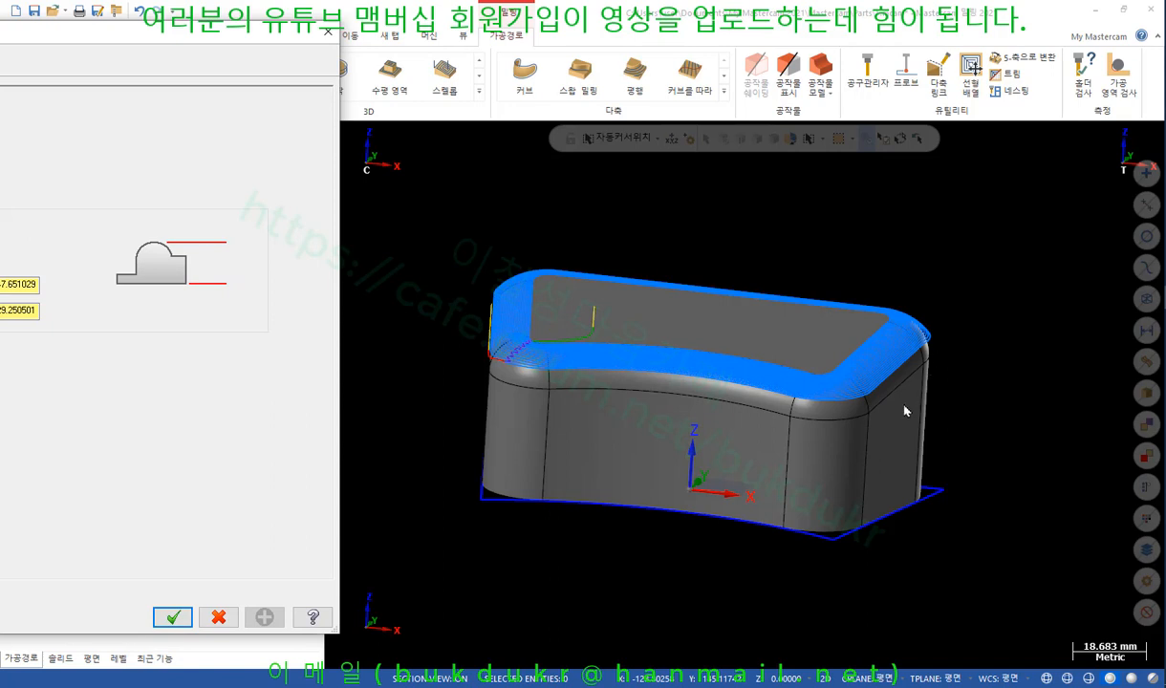
left_click_drag(245, 38, 986, 79)
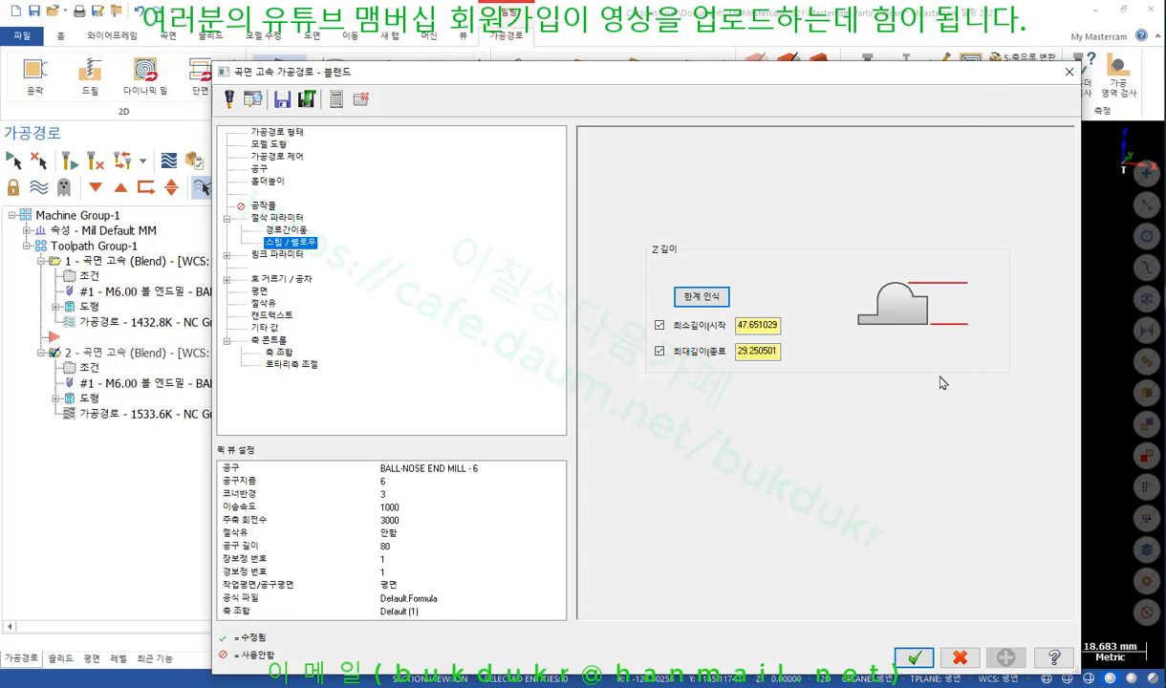
Accept the detected depth limits and regenerate the second operation's toolpath.
left_click(779, 351)
left_click(914, 658)
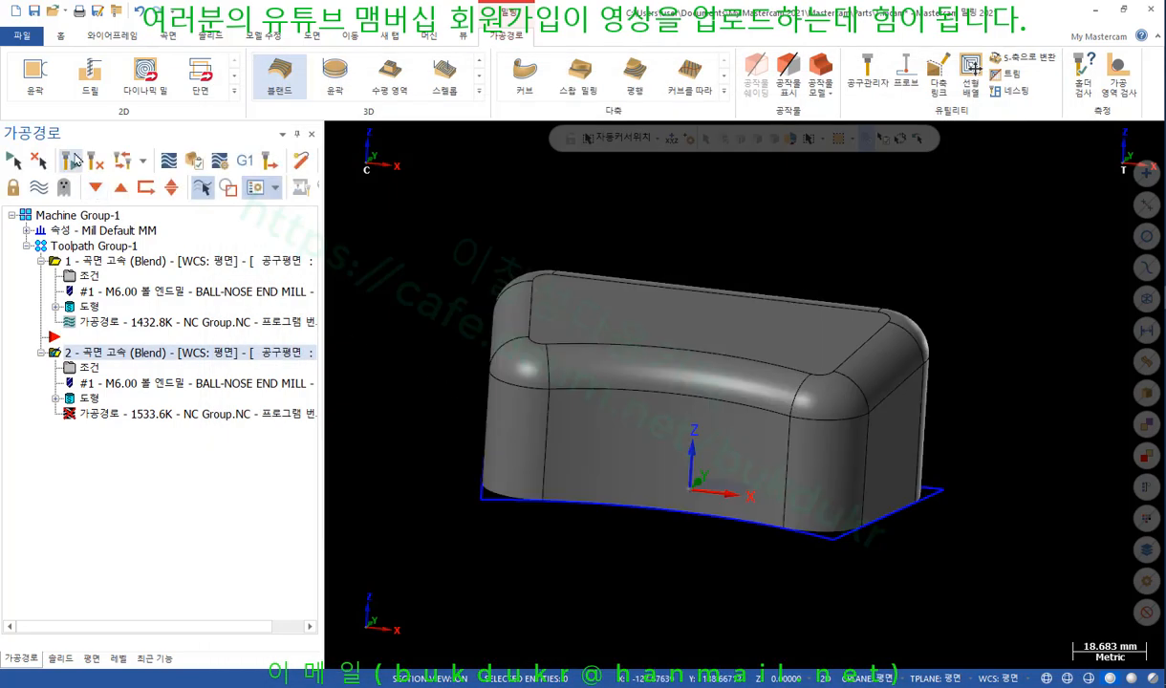
left_click(72, 160)
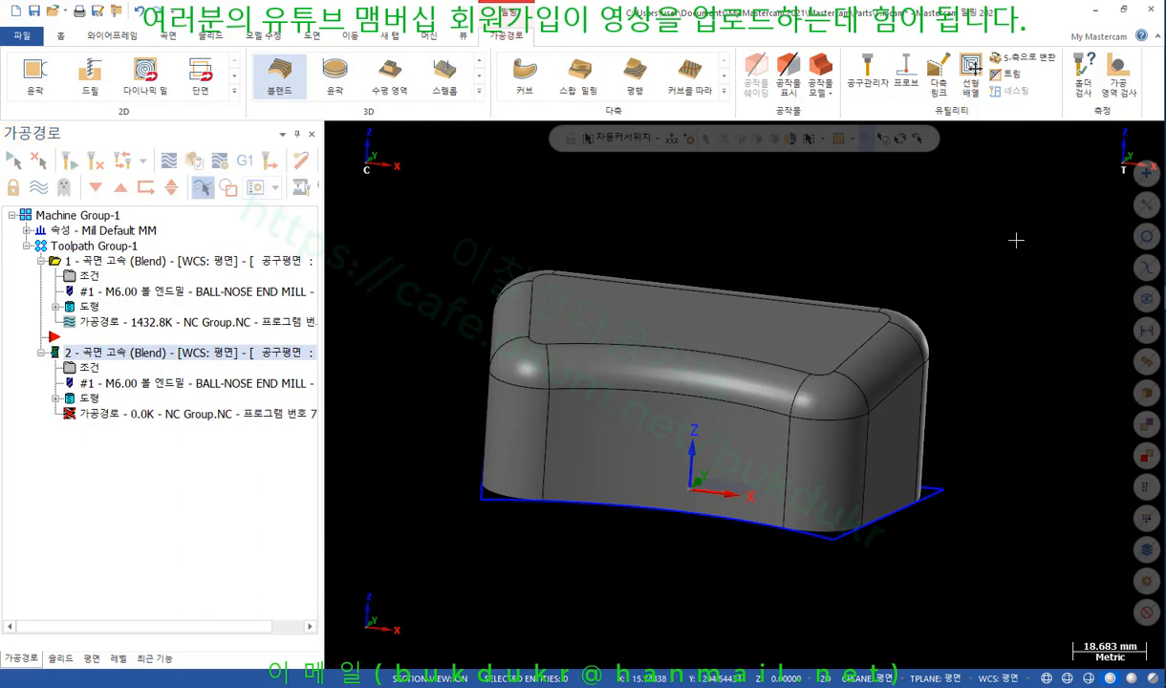
scroll(1016, 240, "up", 1)
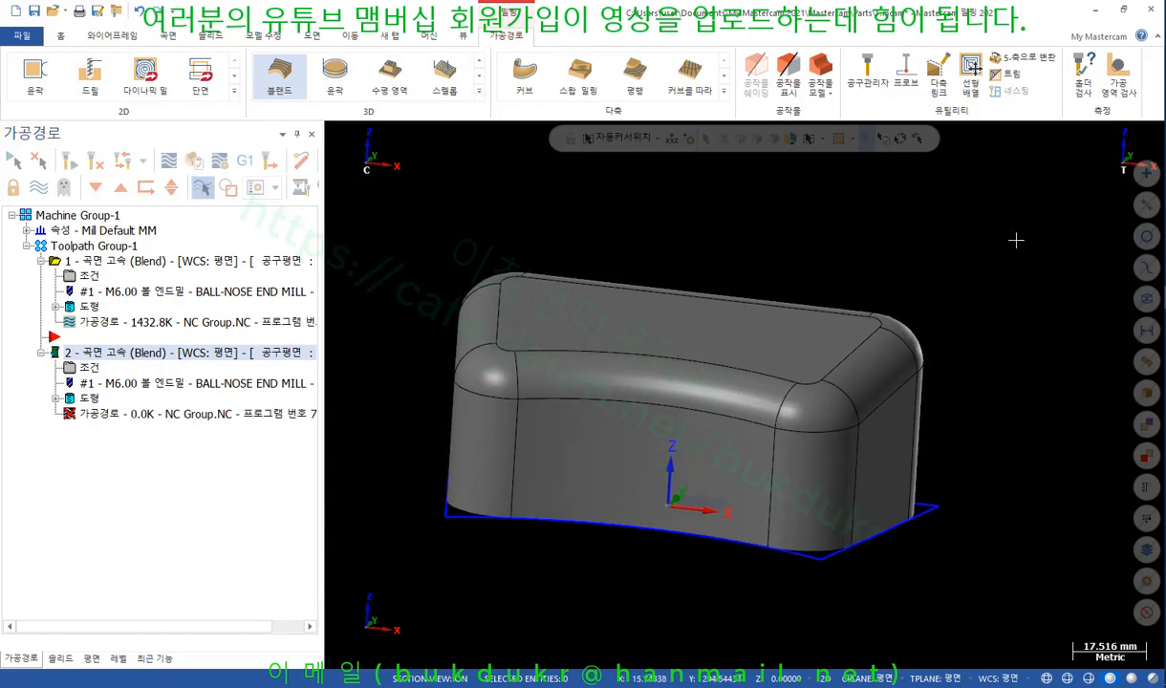
scroll(1004, 338, "down", 1)
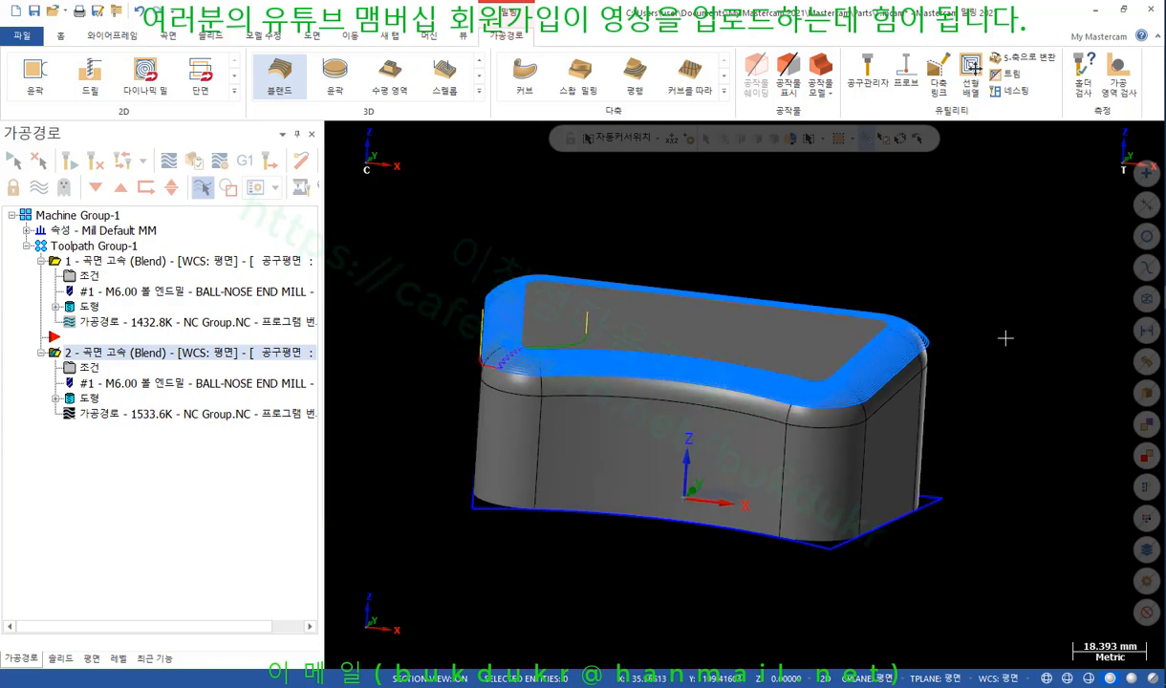
Examine the regenerated passes around the front-left corner and backplot the second operation's toolpath to its end.
mouse_move(1005, 337)
middle_mouse_down()
mouse_move(826, 314)
mouse_move(803, 356)
mouse_move(981, 327)
mouse_move(669, 344)
middle_mouse_up()
scroll(462, 366, "up", 3)
scroll(464, 366, "up", 6)
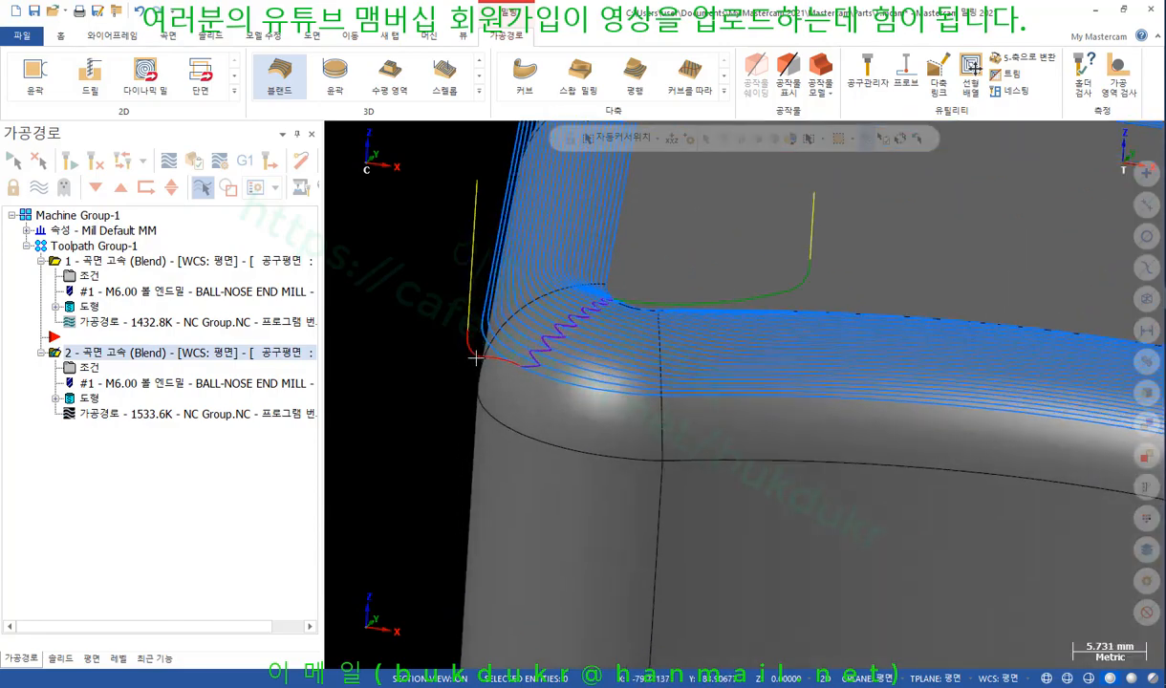
middle_click_drag(513, 307, 619, 331)
scroll(574, 520, "down", 1)
scroll(536, 487, "down", 3)
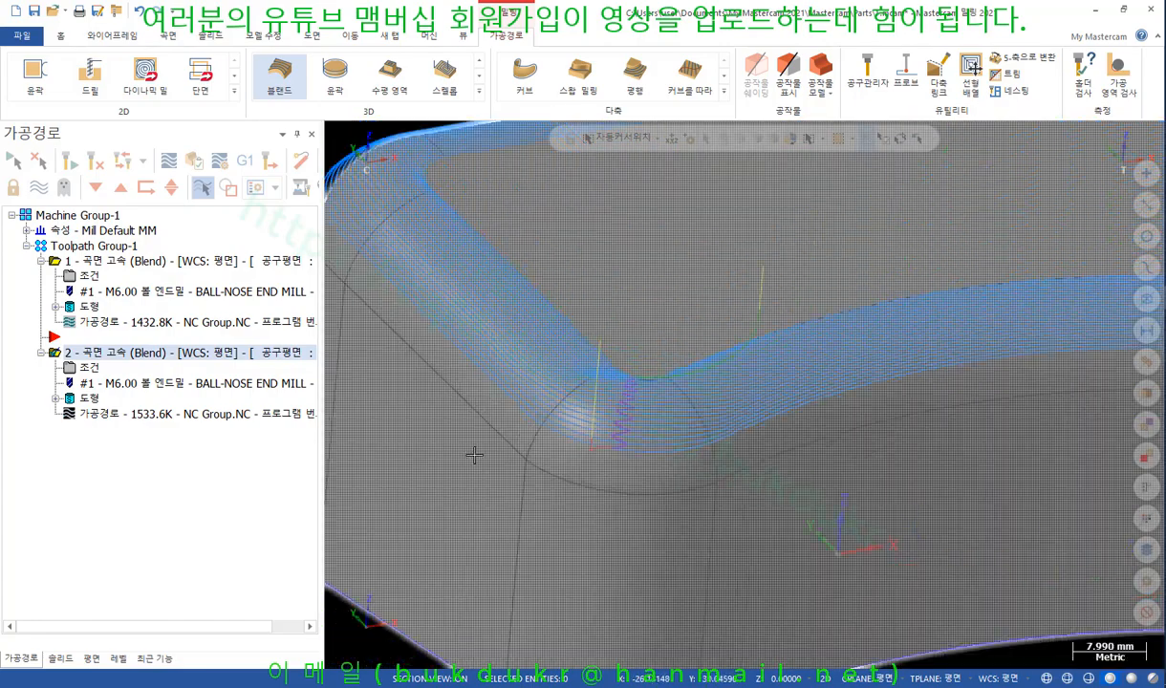
left_click(162, 412)
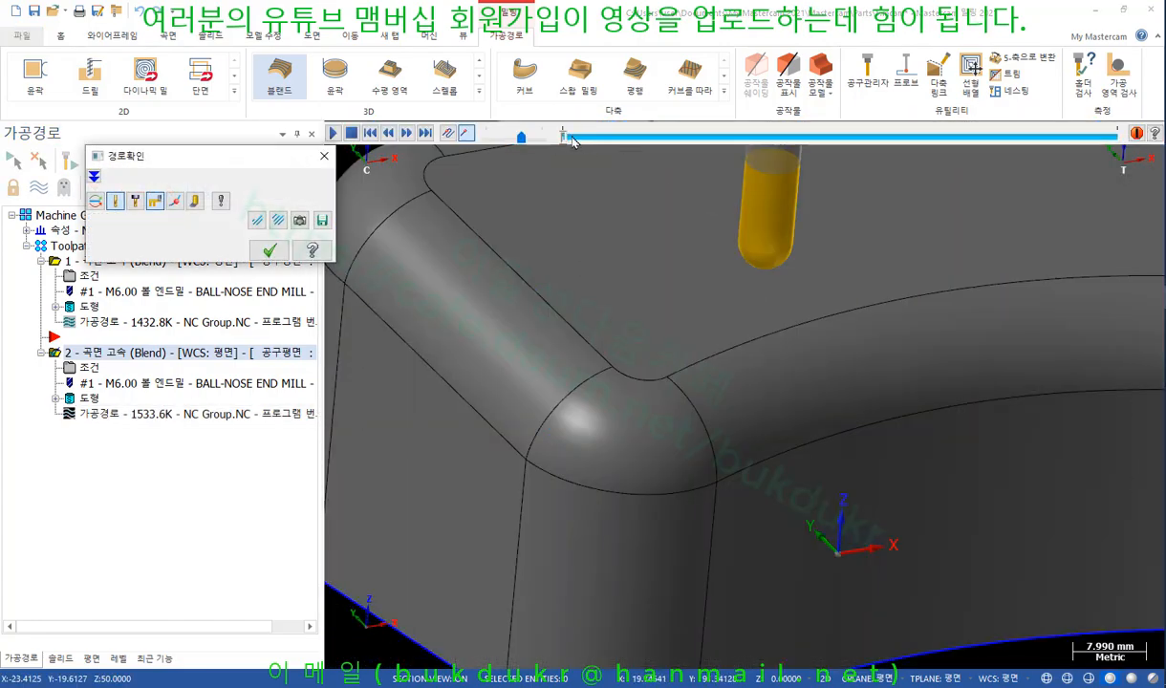
left_click_drag(564, 137, 1114, 201)
scroll(624, 455, "up", 2)
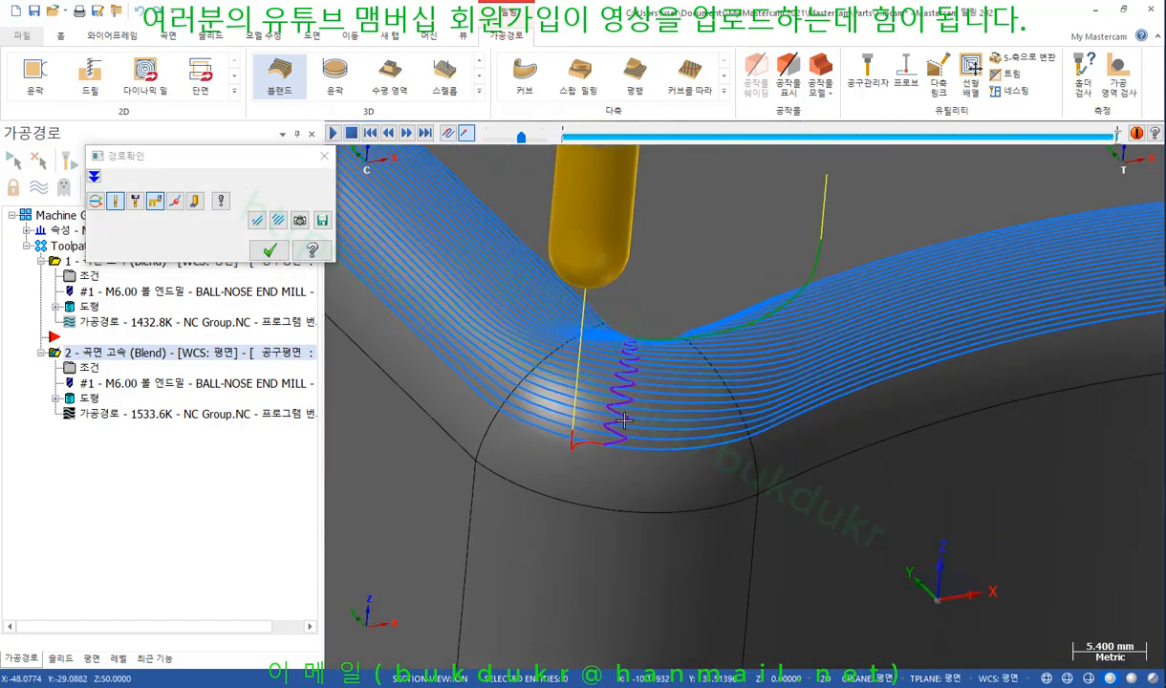
middle_click_drag(623, 453, 526, 375)
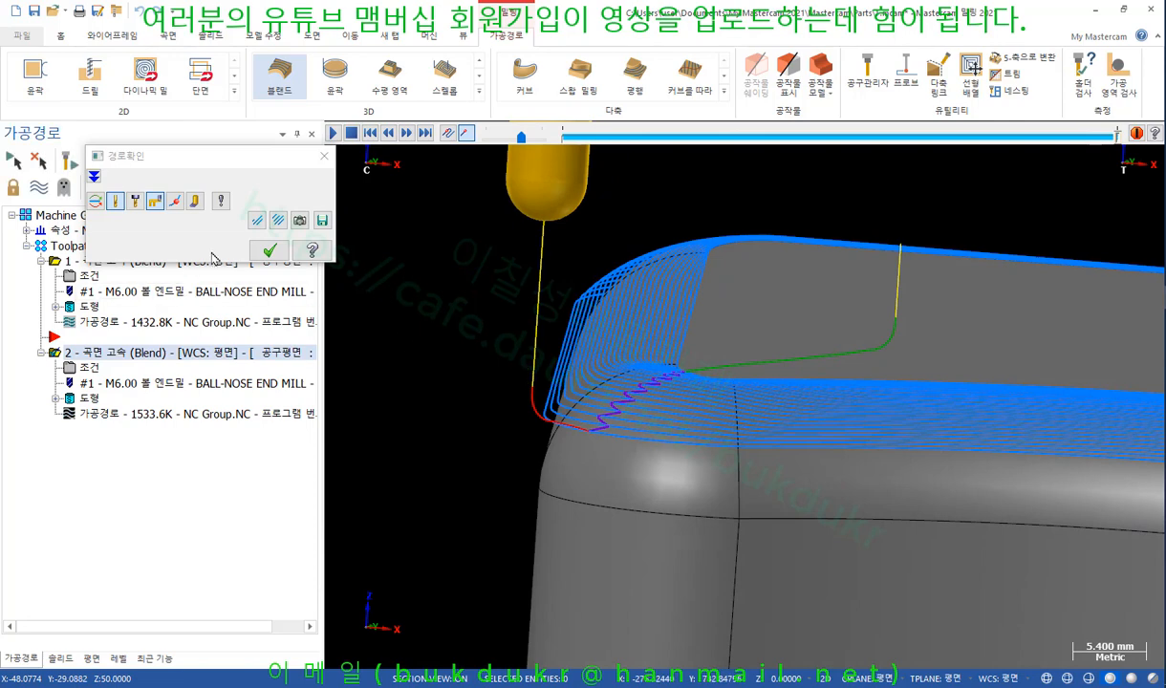
left_click(270, 251)
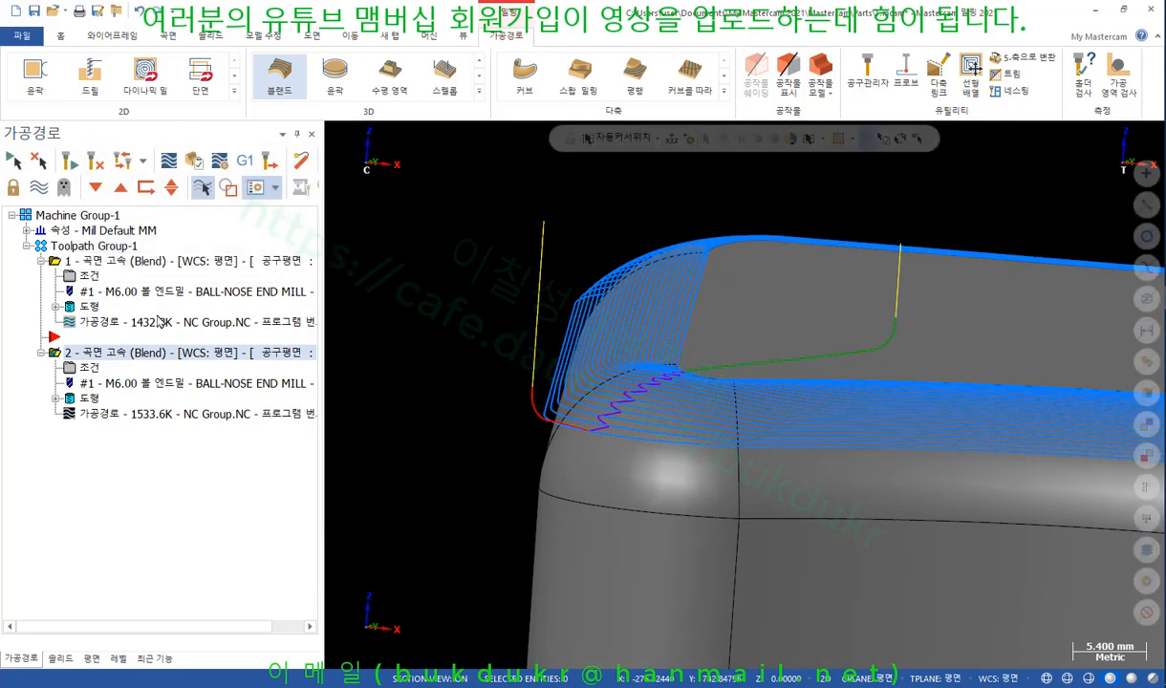
Set the second operation's curve containment (커브도형 포함) to tool contact point (공구 접점) and regenerate the toolpath.
left_click(86, 352)
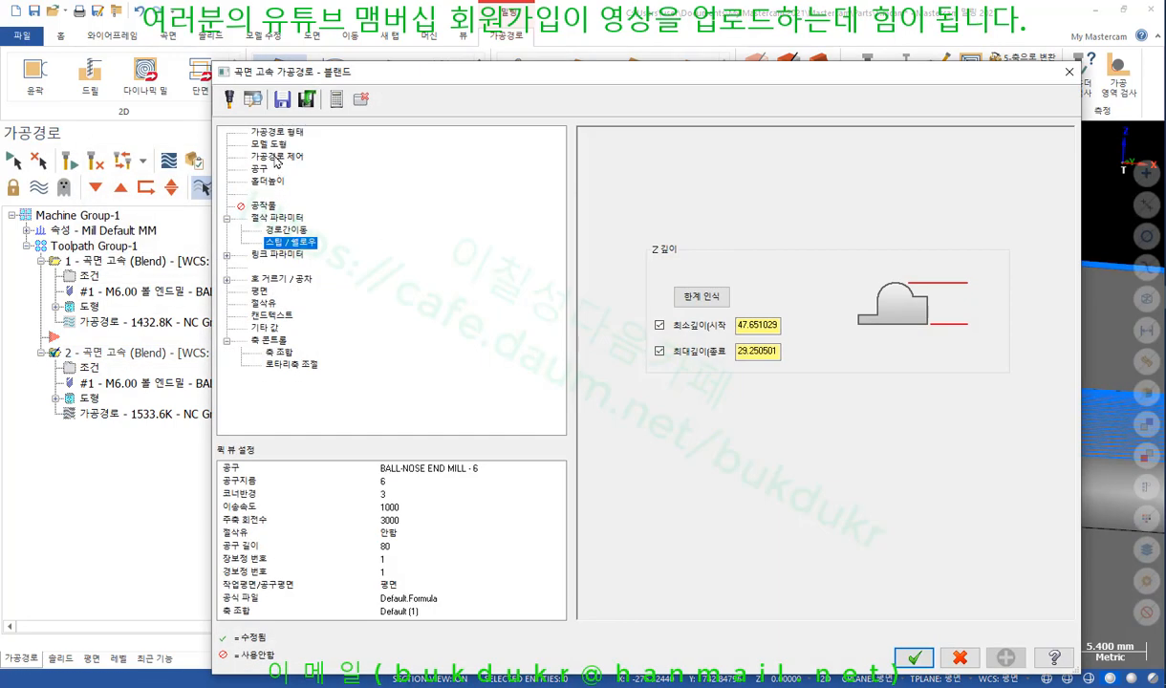
left_click(276, 156)
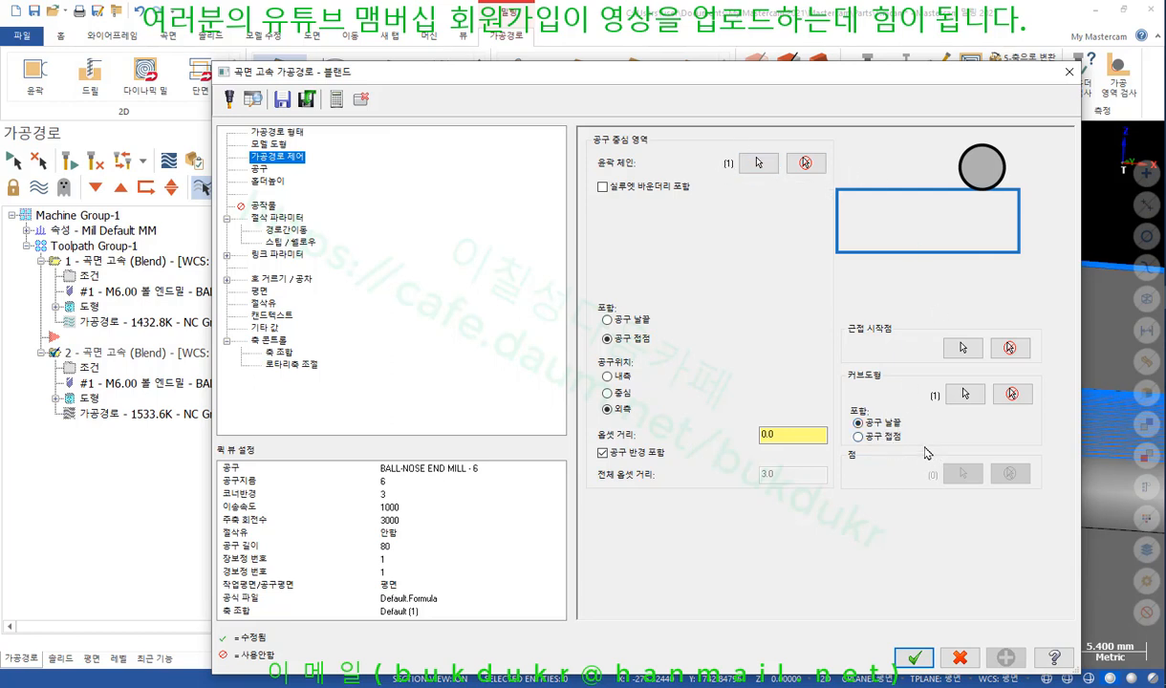
left_click(872, 440)
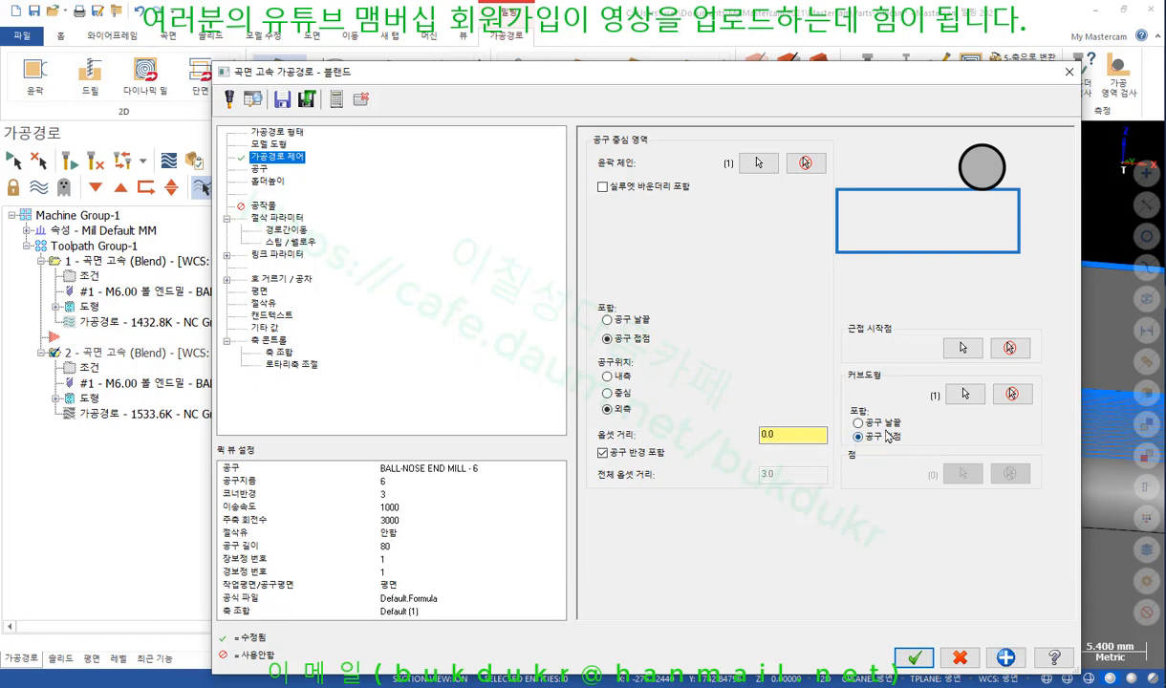
left_click(914, 658)
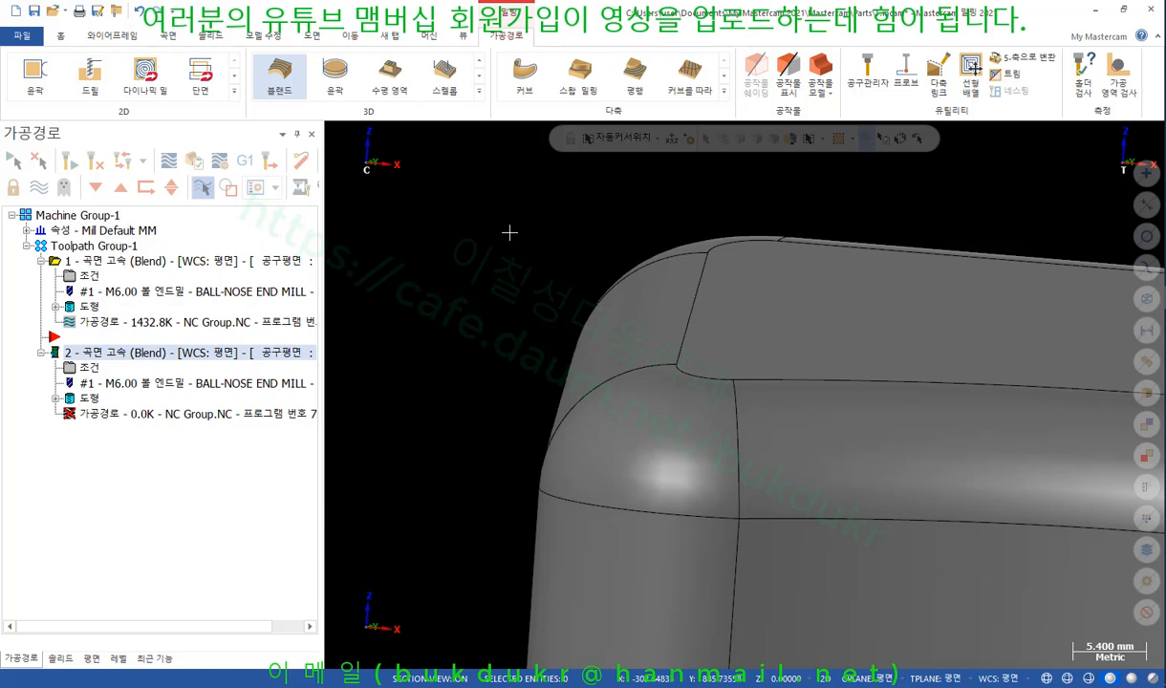
Show the first operation's passes for comparison, reselect the second operation, and examine the block's front-left fillet corner.
scroll(510, 233, "down", 5)
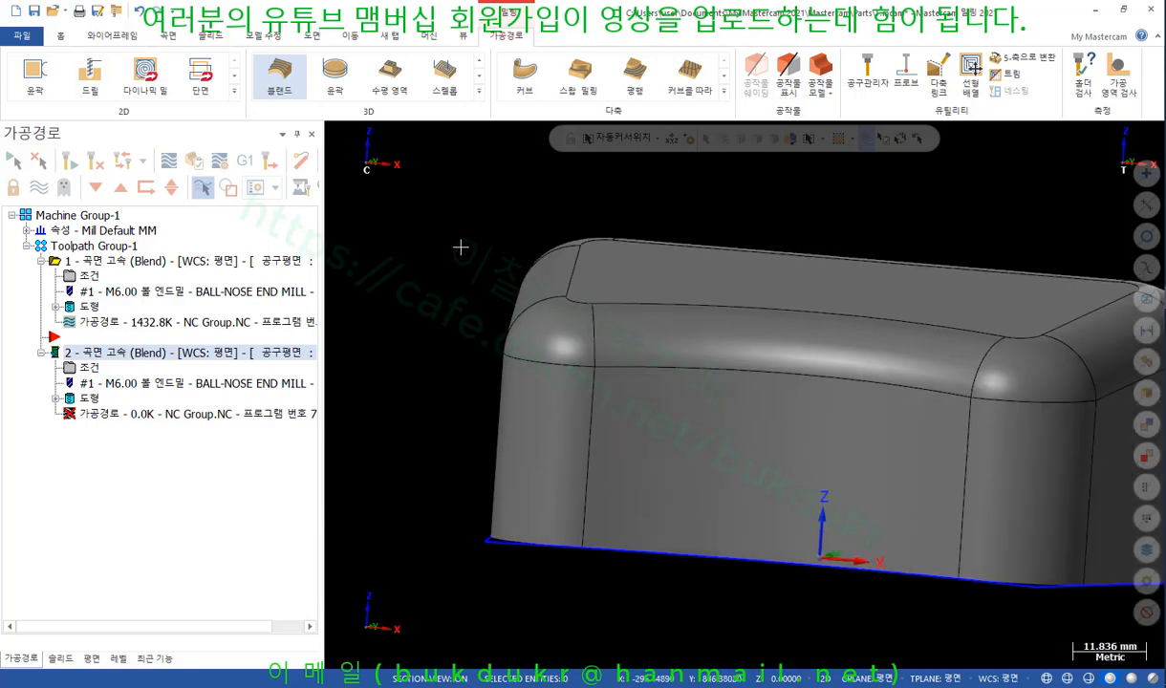
left_click(113, 261)
scroll(456, 268, "up", 3)
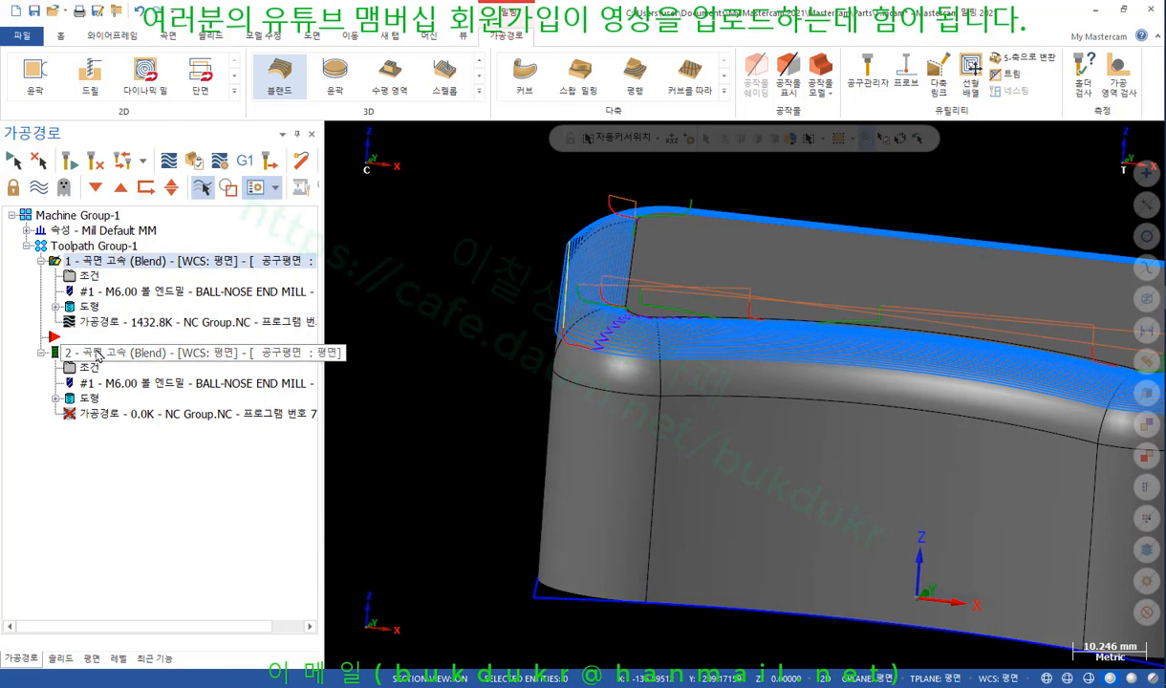
left_click(144, 352)
scroll(469, 273, "down", 2)
middle_click_drag(479, 271, 742, 390)
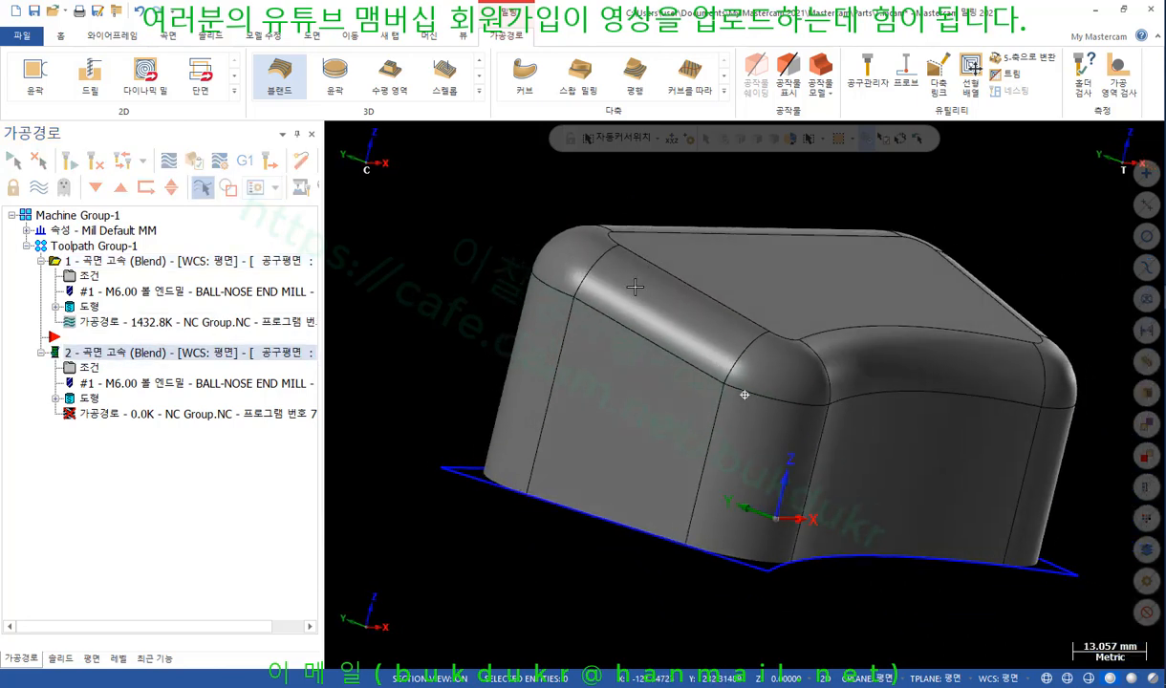
scroll(742, 390, "up", 3)
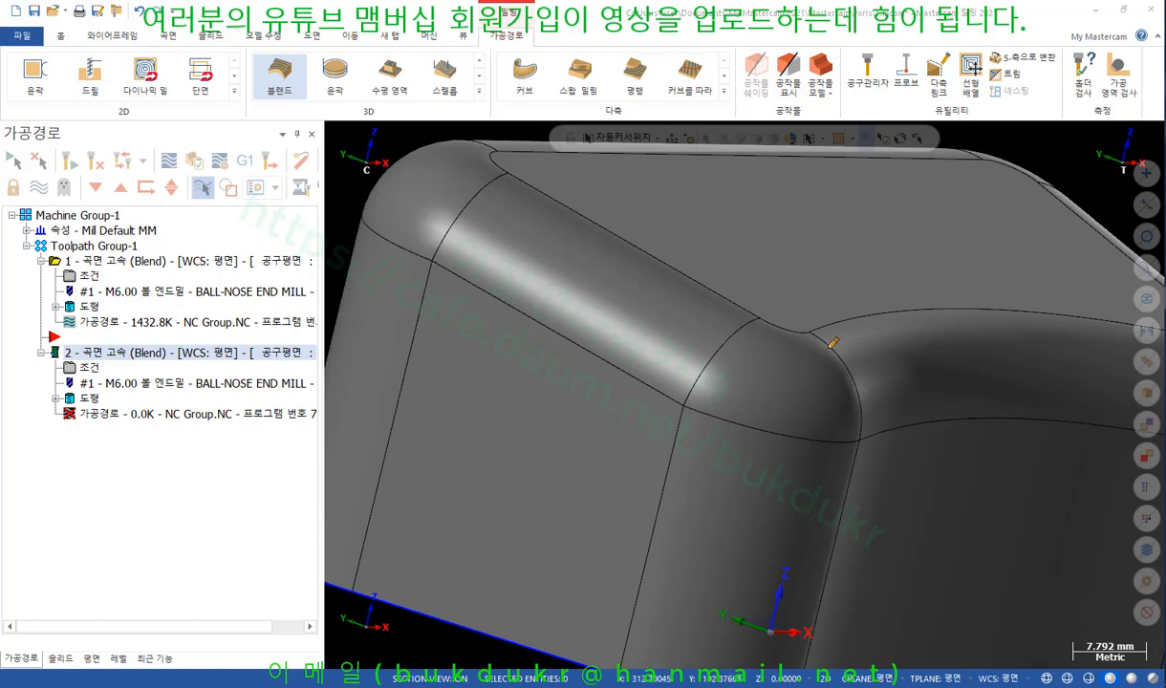
mouse_move(794, 335)
left_mouse_down()
mouse_move(756, 413)
mouse_move(784, 414)
left_mouse_up()
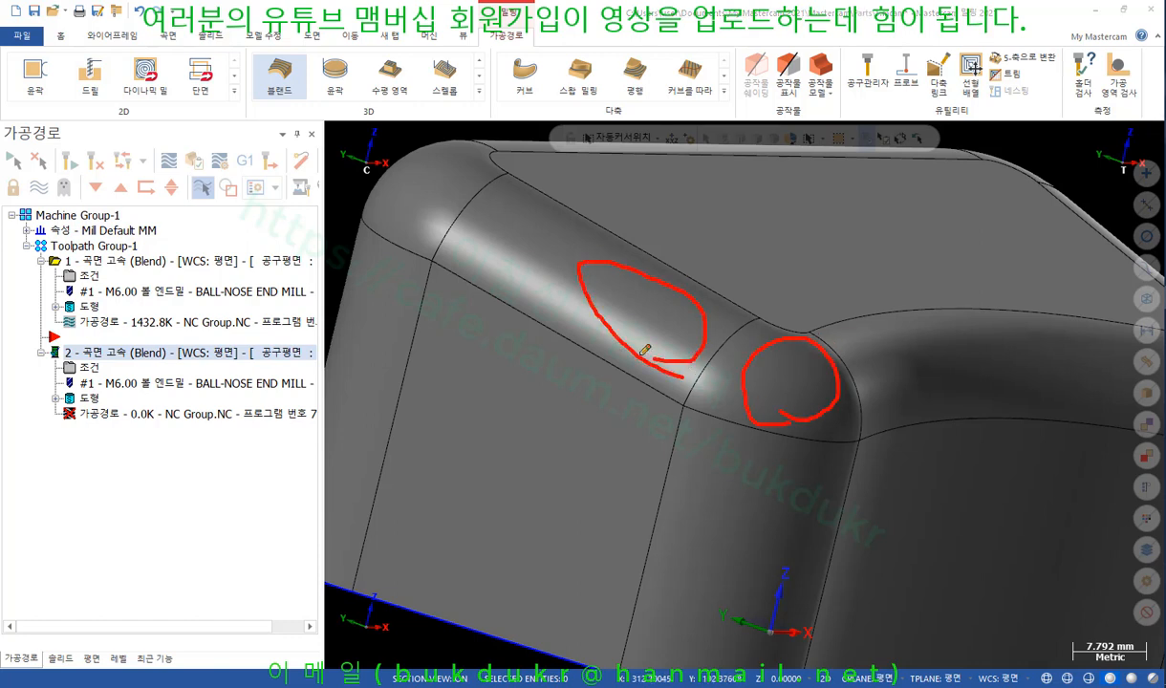
left_click_drag(397, 222, 431, 236)
left_click_drag(918, 404, 945, 397)
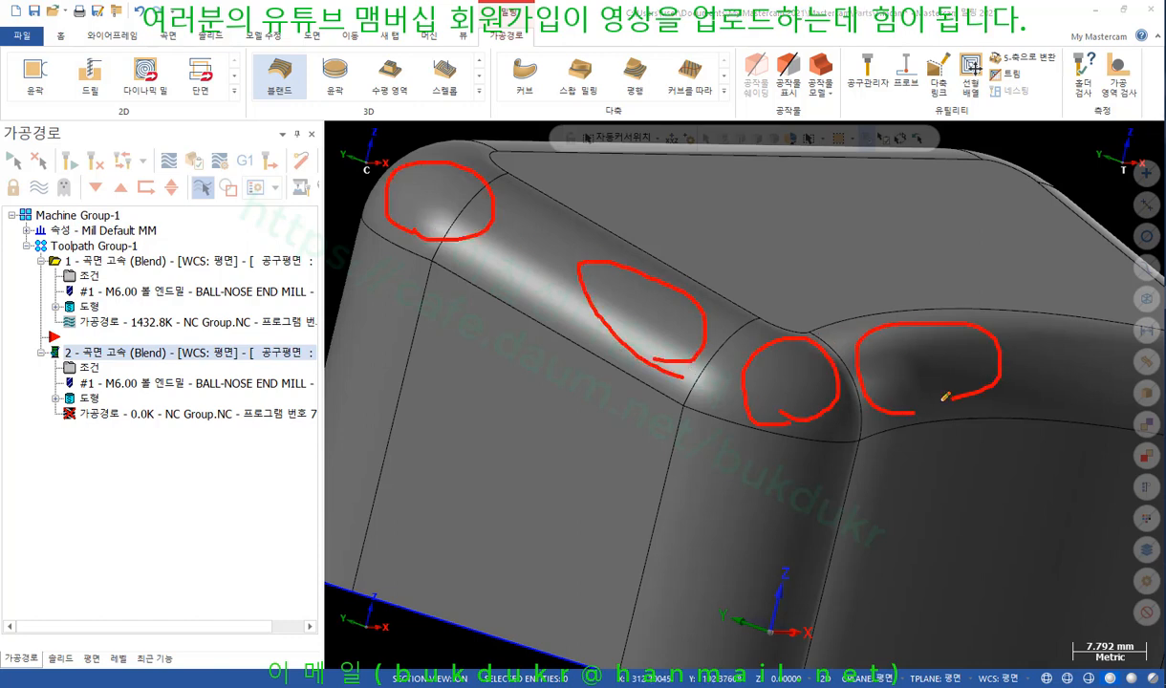
left_click_drag(477, 242, 472, 538)
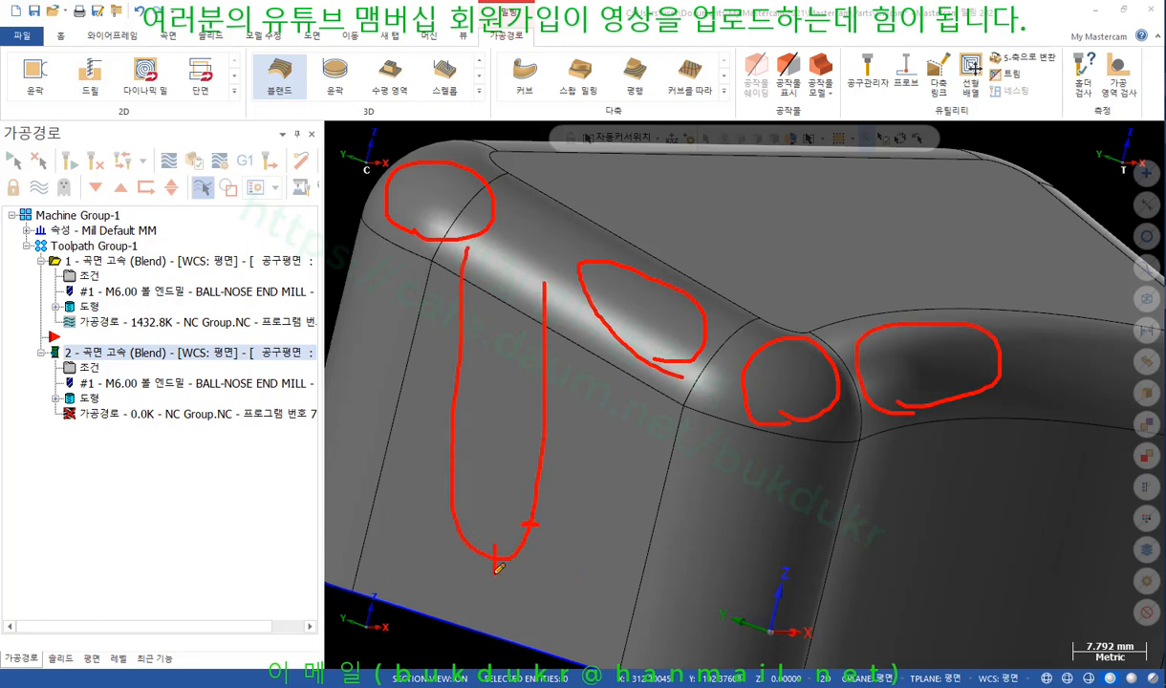
right_click(813, 258)
left_click(849, 421)
Examine the second operation's regenerated contact-point passes around the block's corner fillets from several directions.
scroll(621, 355, "down", 3)
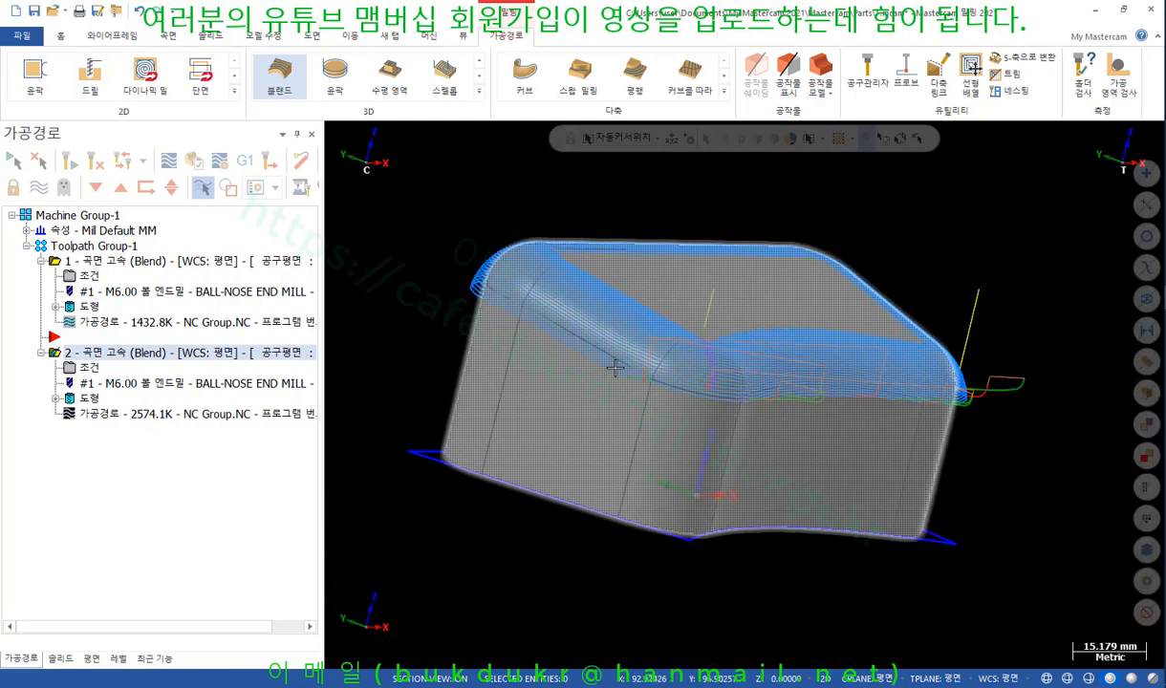
middle_click_drag(614, 368, 1076, 327)
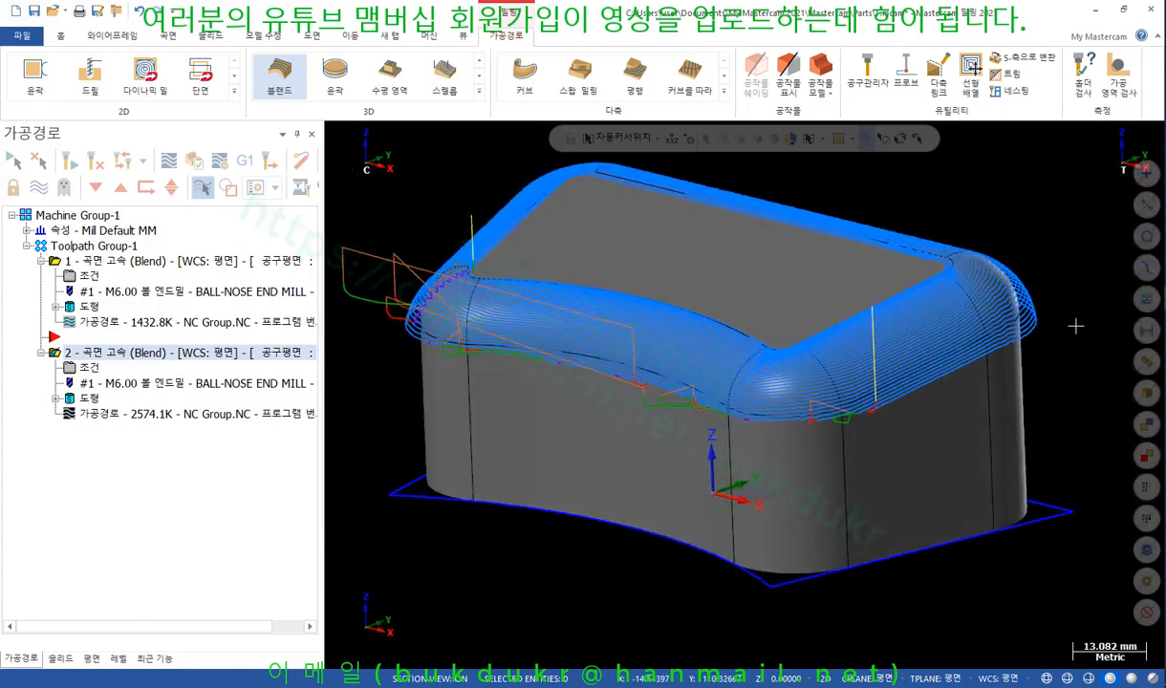
scroll(1071, 323, "up", 7)
middle_click_drag(986, 258, 961, 304)
scroll(986, 356, "down", 5)
scroll(966, 312, "down", 3)
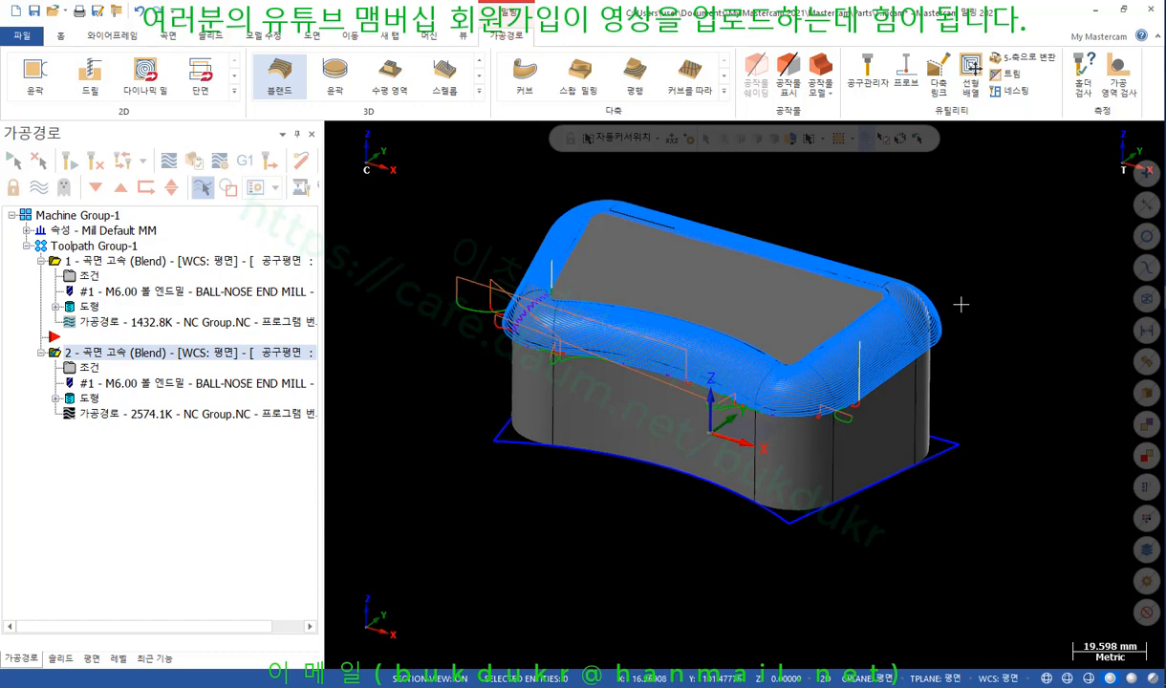
scroll(961, 304, "up", 4)
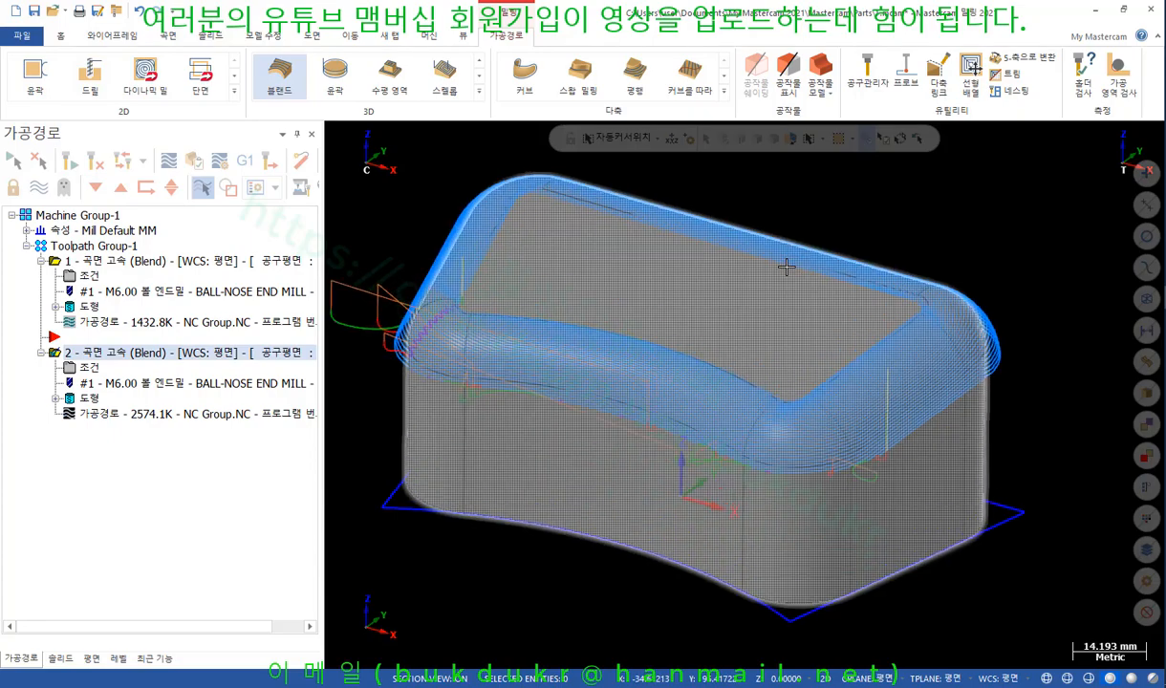
middle_click_drag(961, 304, 808, 286)
scroll(908, 350, "down", 5)
middle_click_drag(886, 336, 865, 331)
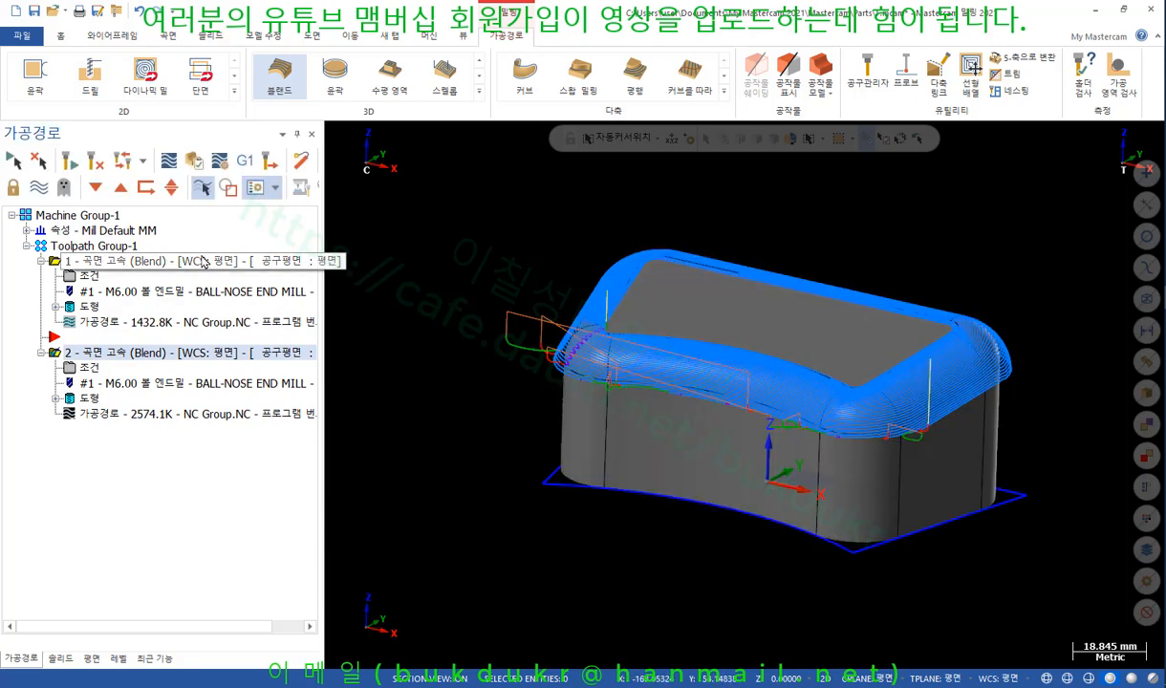
Copy the block's solid body to level 2 and display the list of levels.
left_click(622, 427)
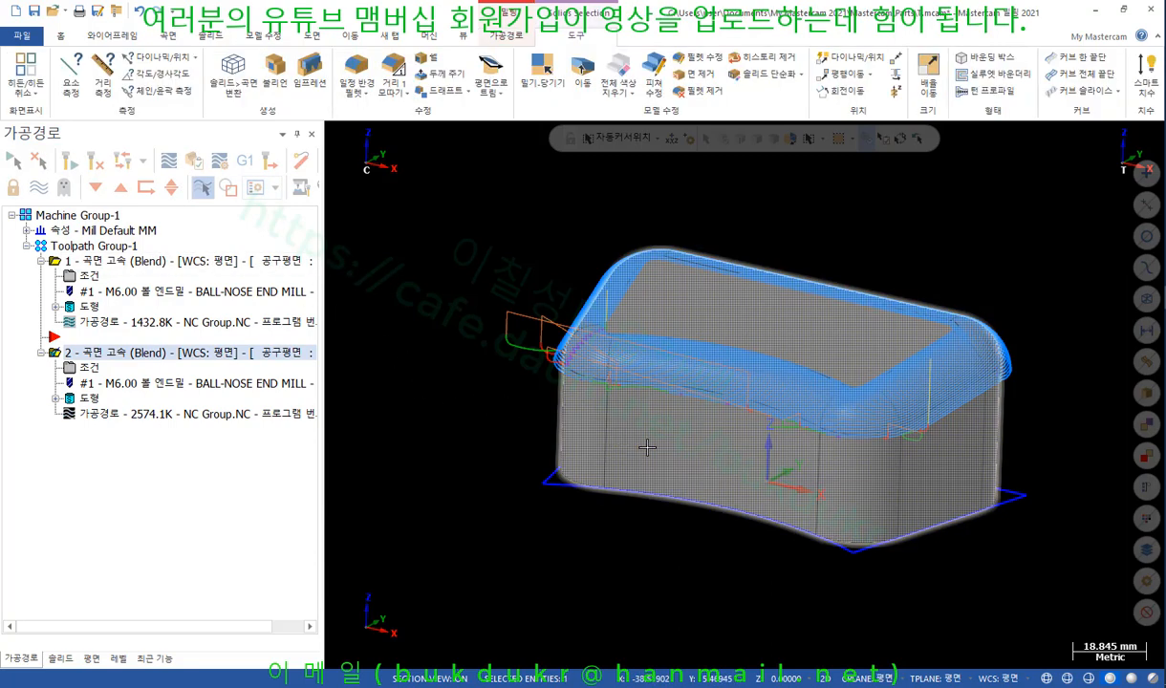
right_click(376, 357)
left_click(484, 334)
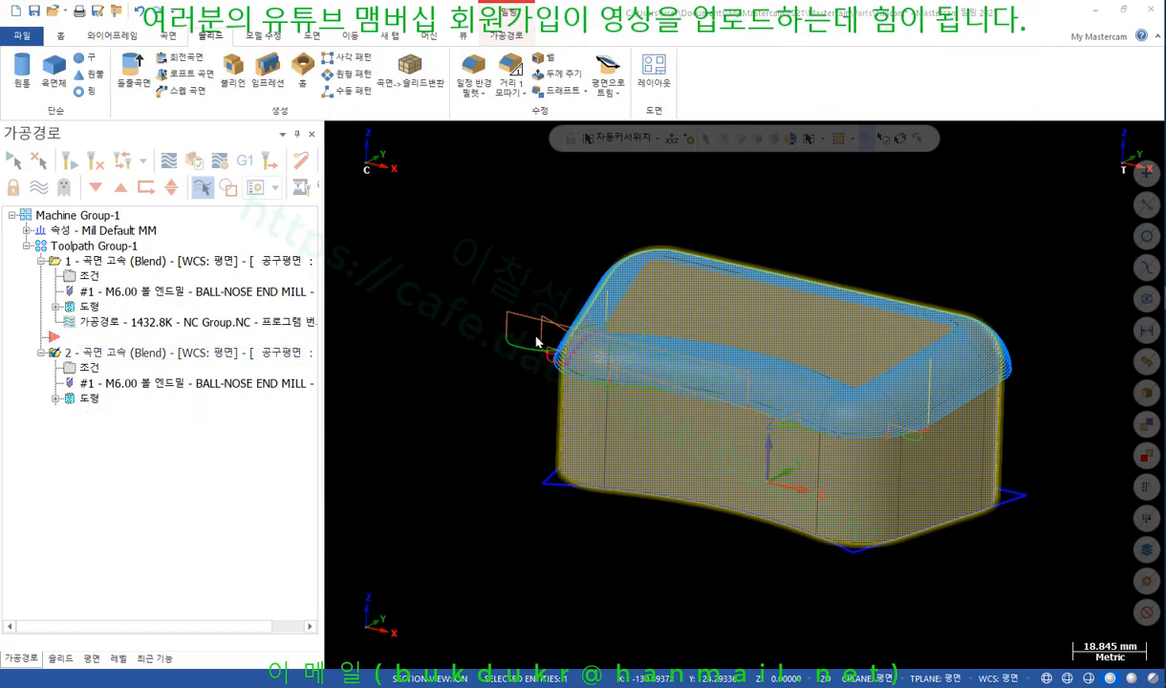
left_click(384, 346)
left_click(445, 365)
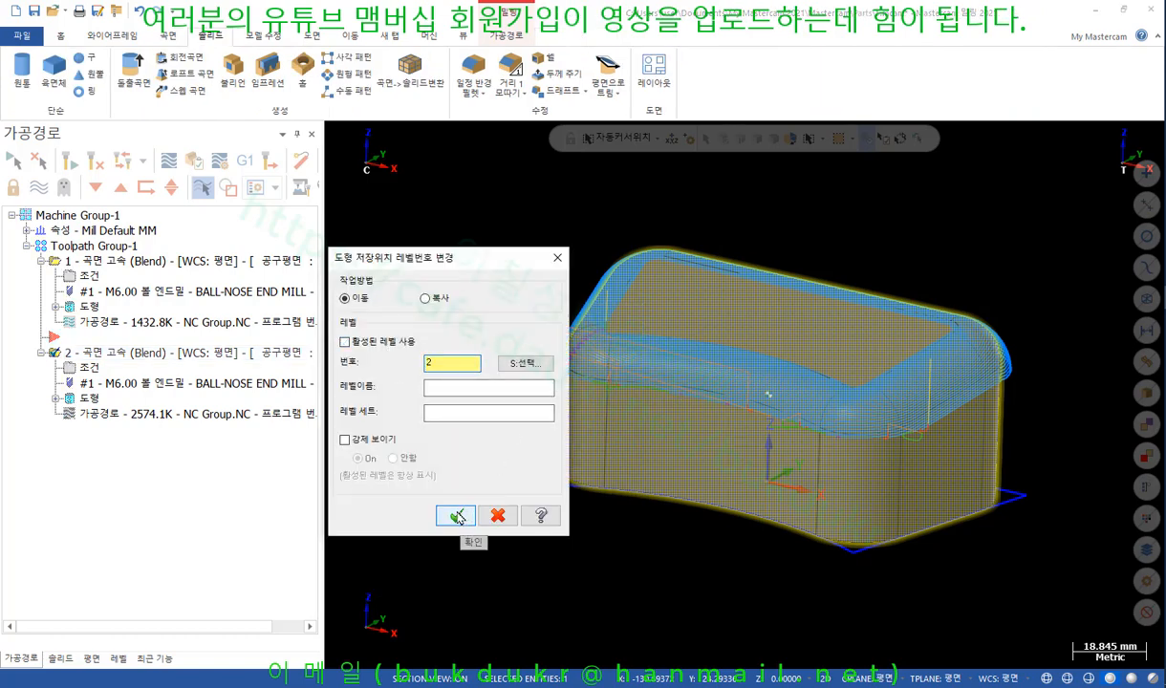
left_click(425, 298)
left_click(457, 515)
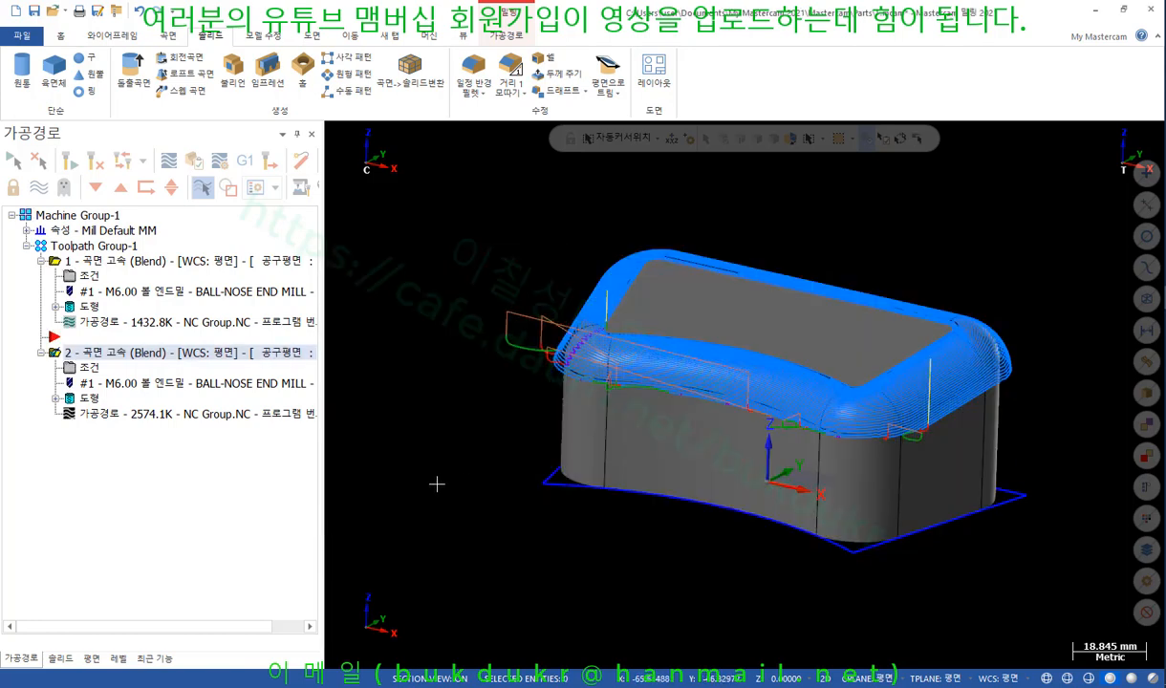
left_click(117, 660)
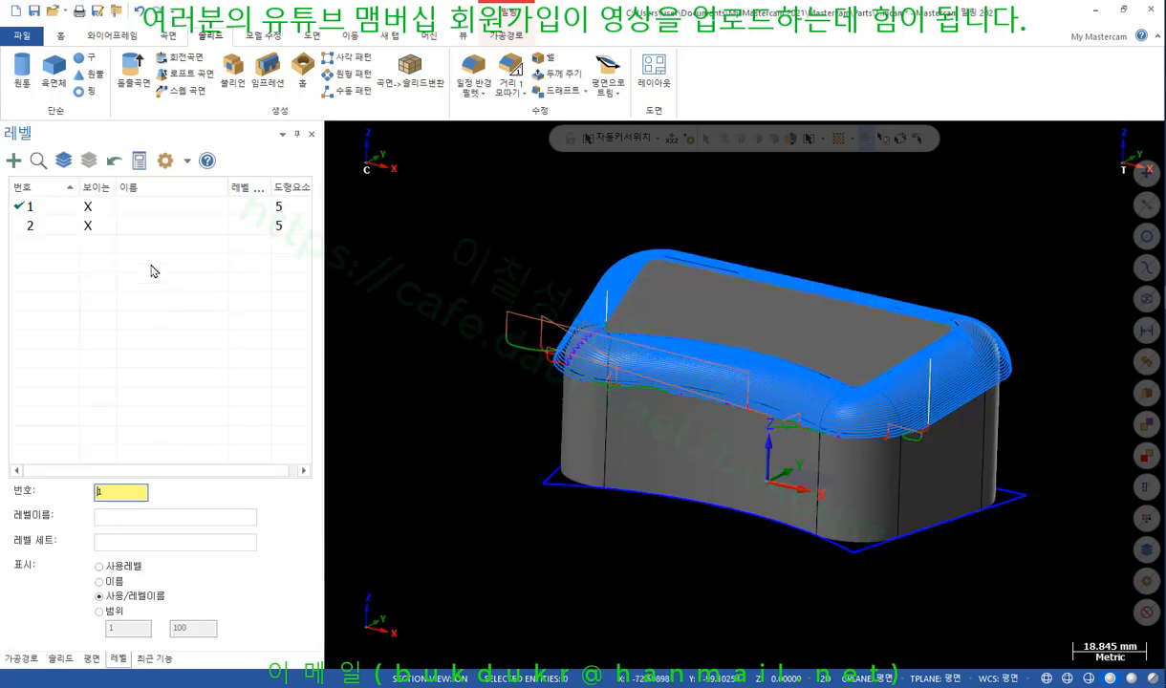
Make level 2 the active level and hide level 1.
left_click(28, 227)
left_click(87, 206)
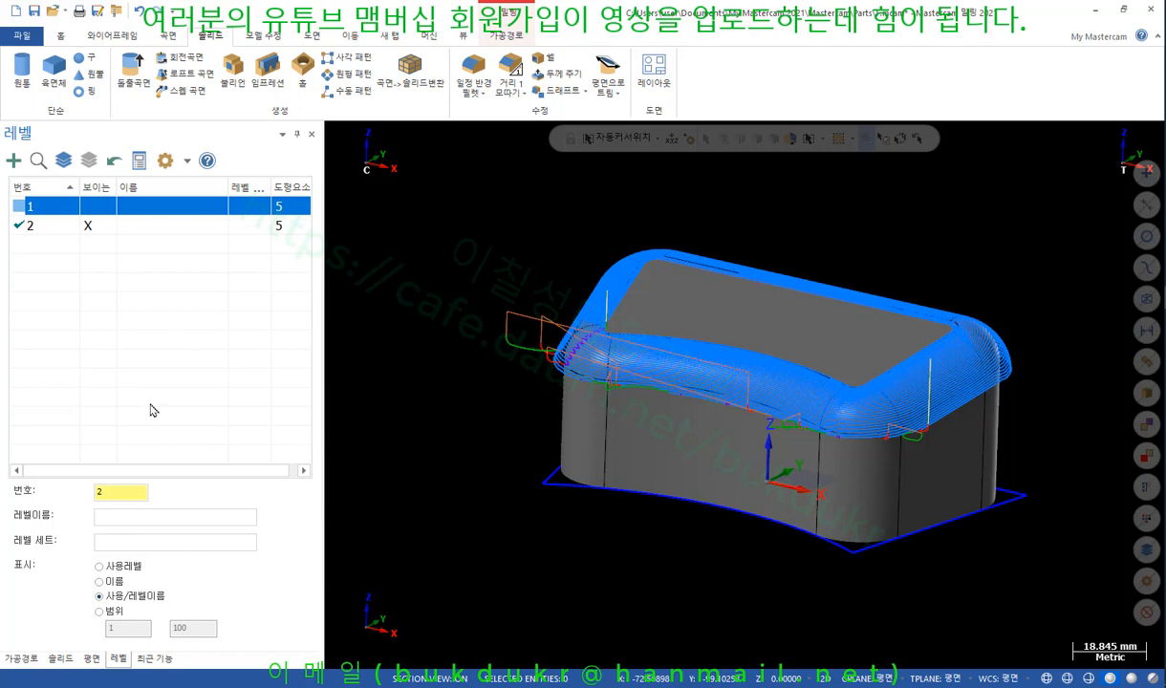
left_click(60, 659)
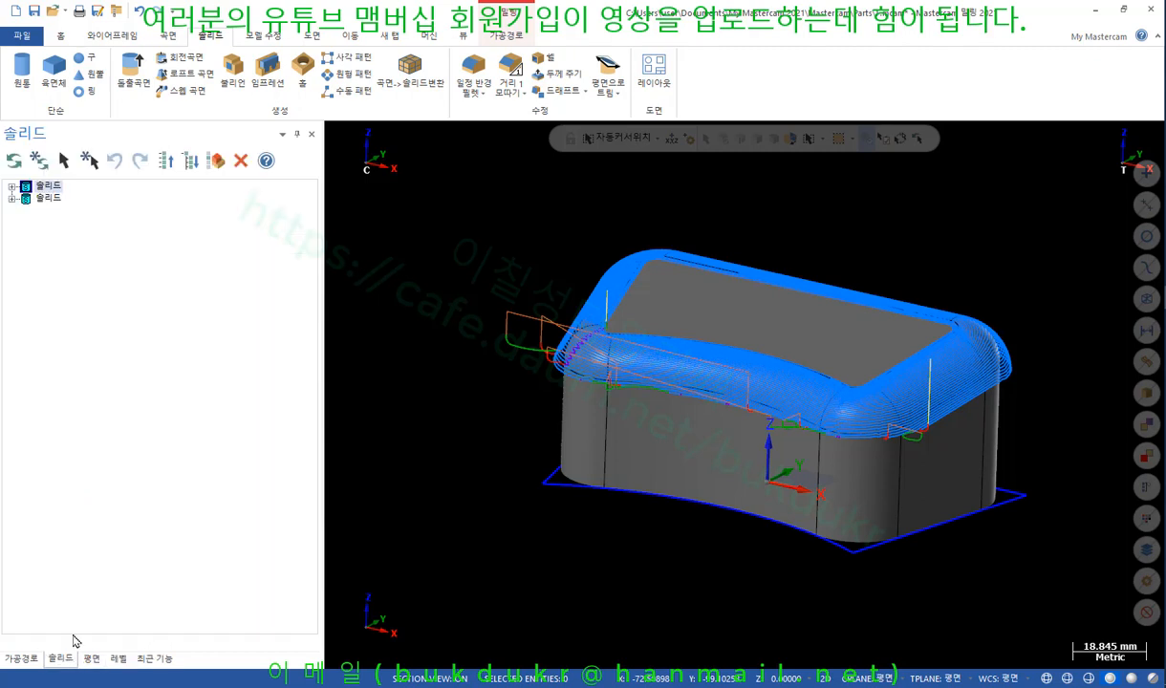
right_click(45, 201)
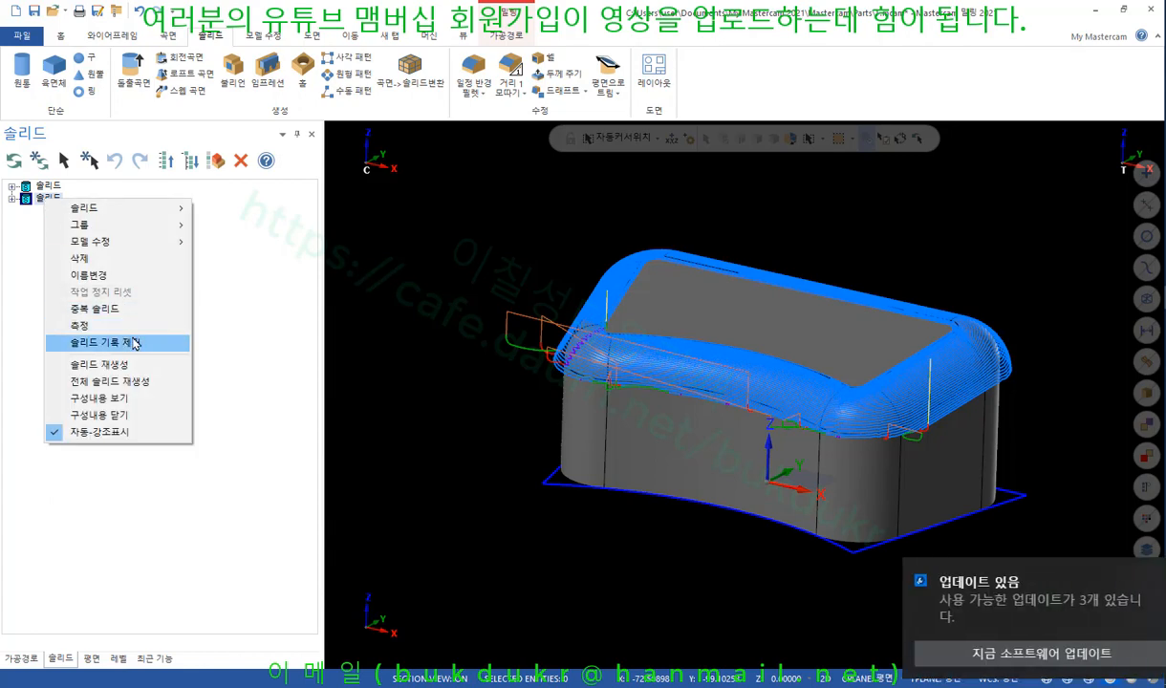
left_click(434, 227)
scroll(846, 283, "up", 1)
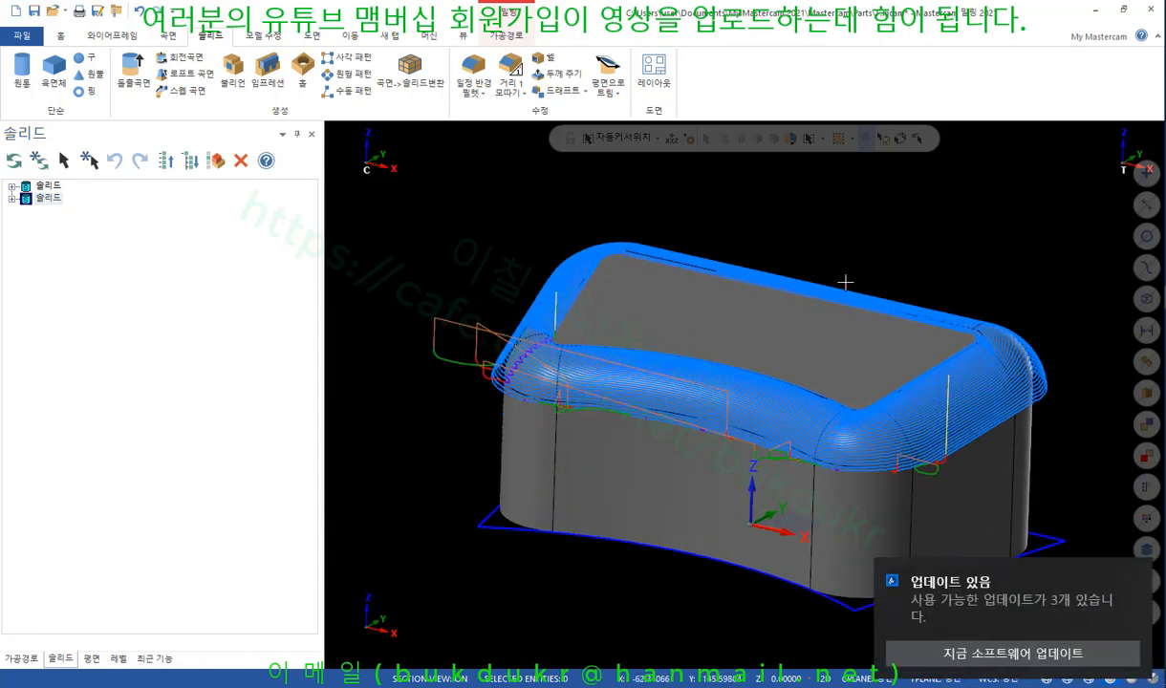
left_click(116, 658)
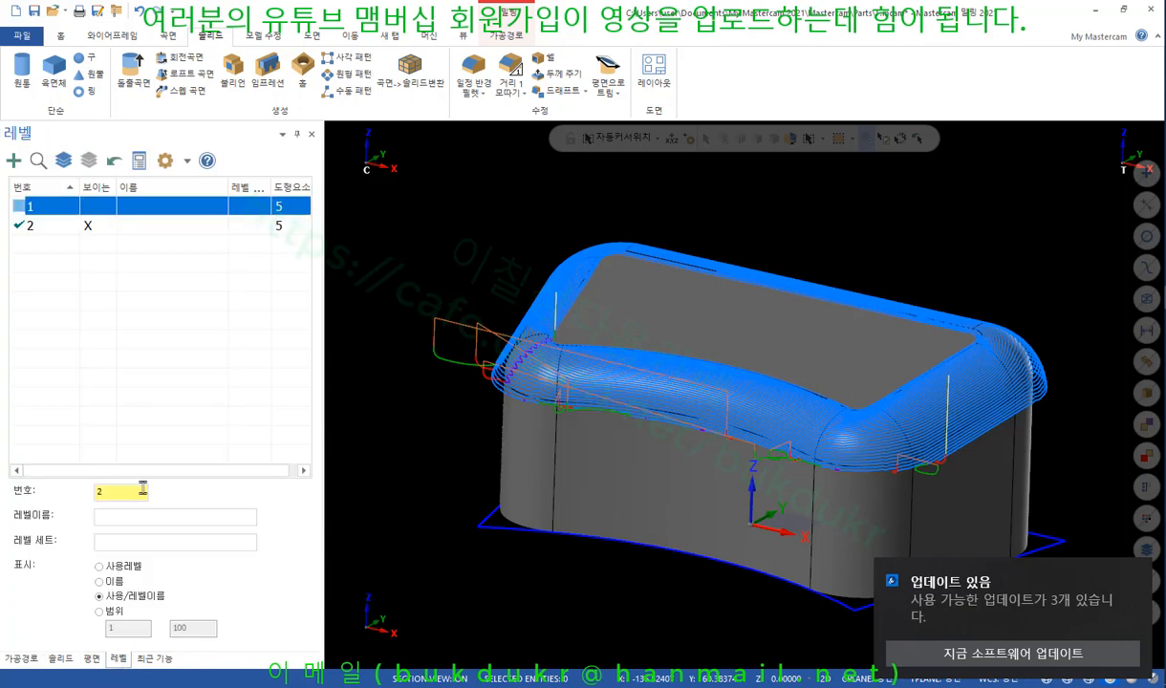
Hide the selected operation's toolpath display and remove the fillets around the top edge of the level 2 solid.
left_click(21, 659)
left_click(38, 188)
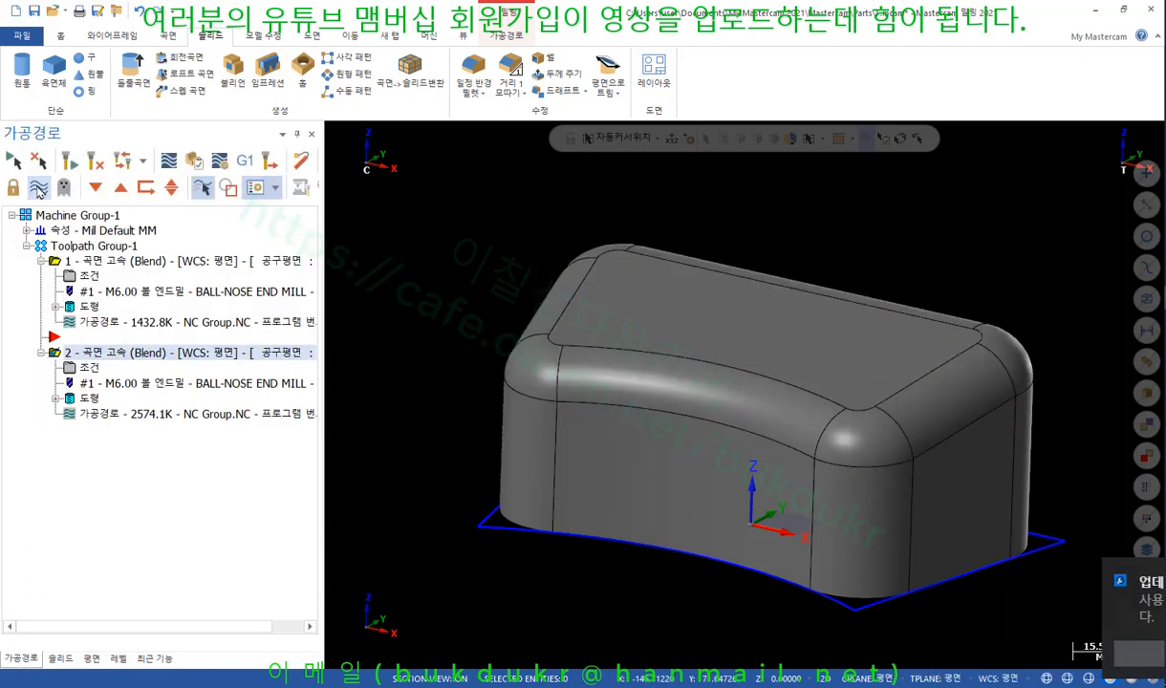
left_click(265, 35)
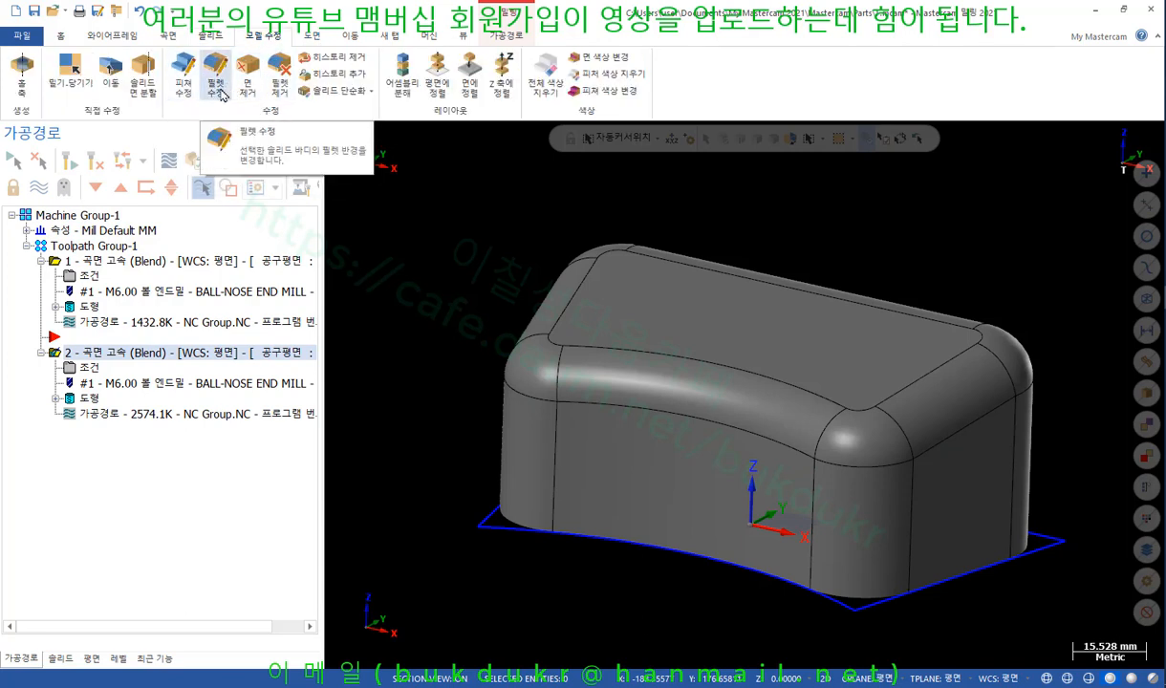
left_click(279, 75)
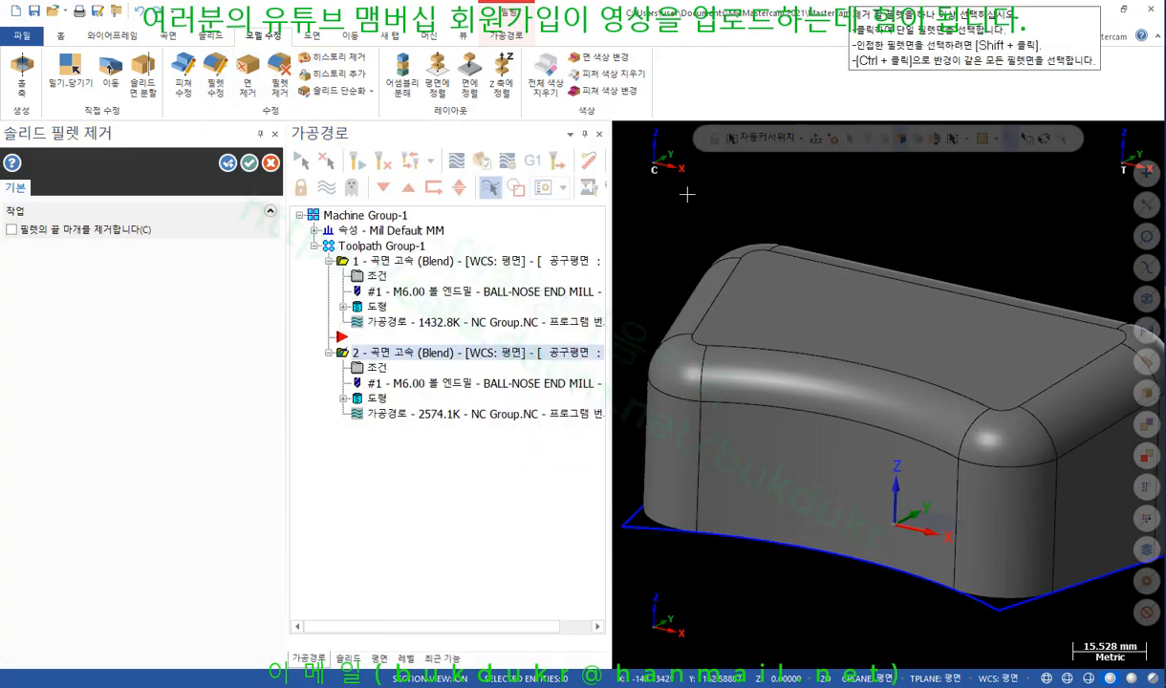
left_click(786, 395)
left_click(381, 260)
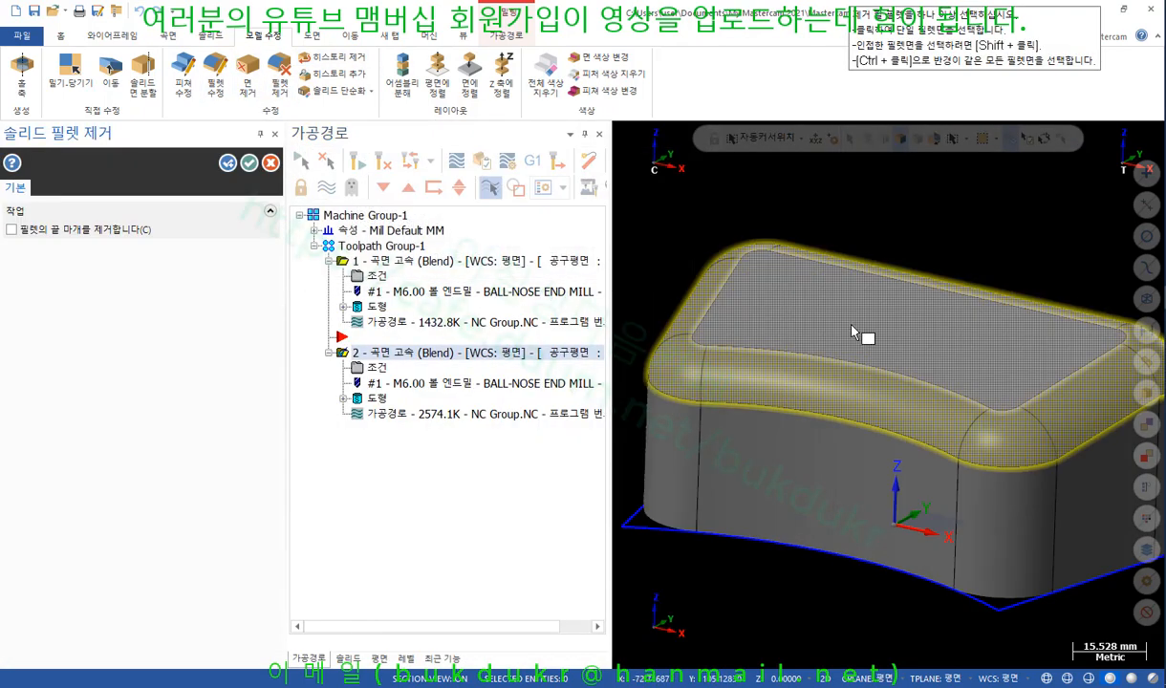
left_click(249, 162)
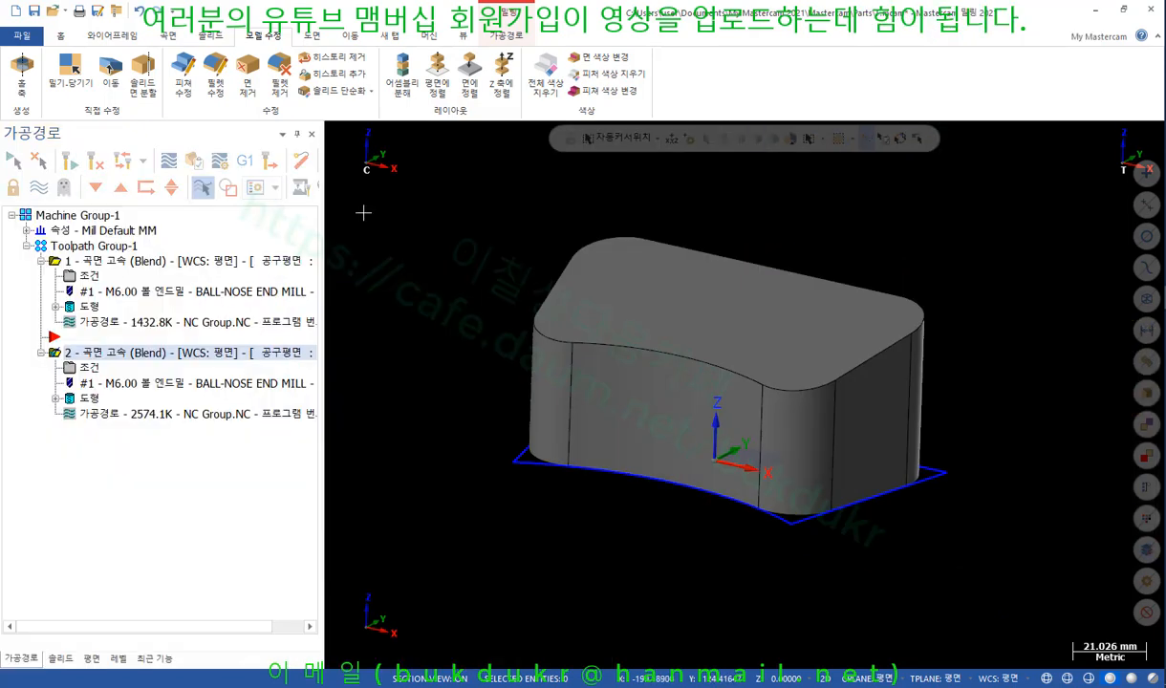
Set the machine group's stock shape to solid/mesh, using the level 2 solid without its top fillet.
scroll(784, 300, "up", 3)
mouse_move(784, 300)
middle_mouse_down()
mouse_move(746, 327)
mouse_move(705, 267)
mouse_move(792, 271)
mouse_move(830, 287)
mouse_move(828, 269)
middle_mouse_up()
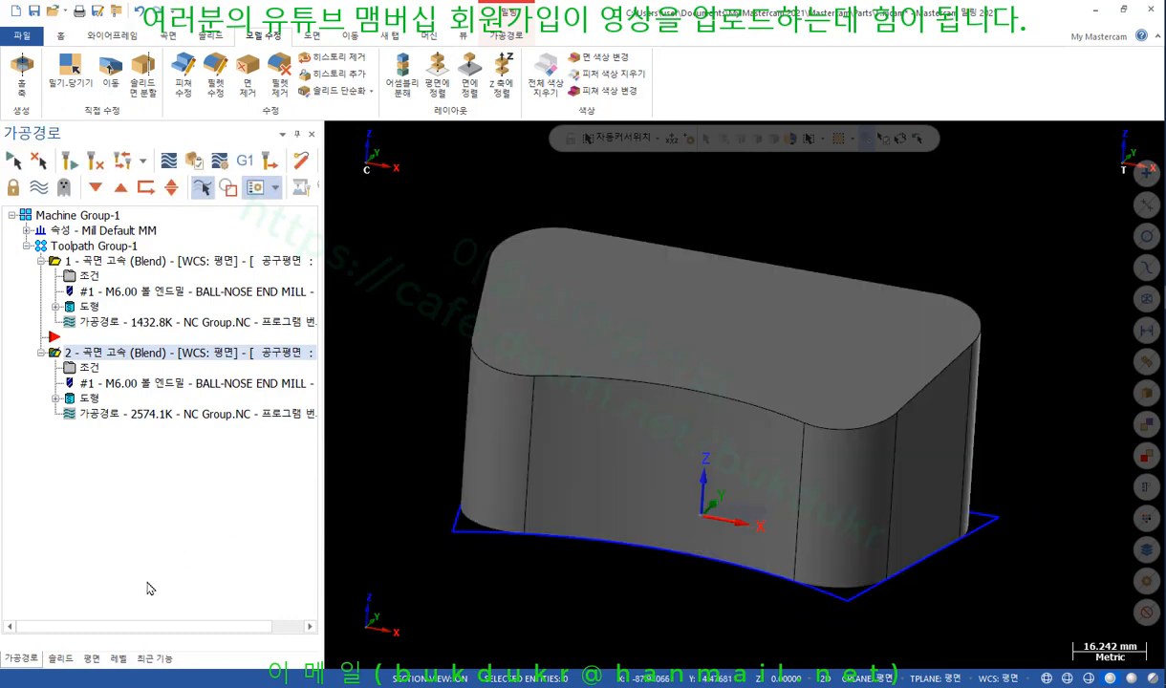
left_click(27, 230)
double_click(100, 279)
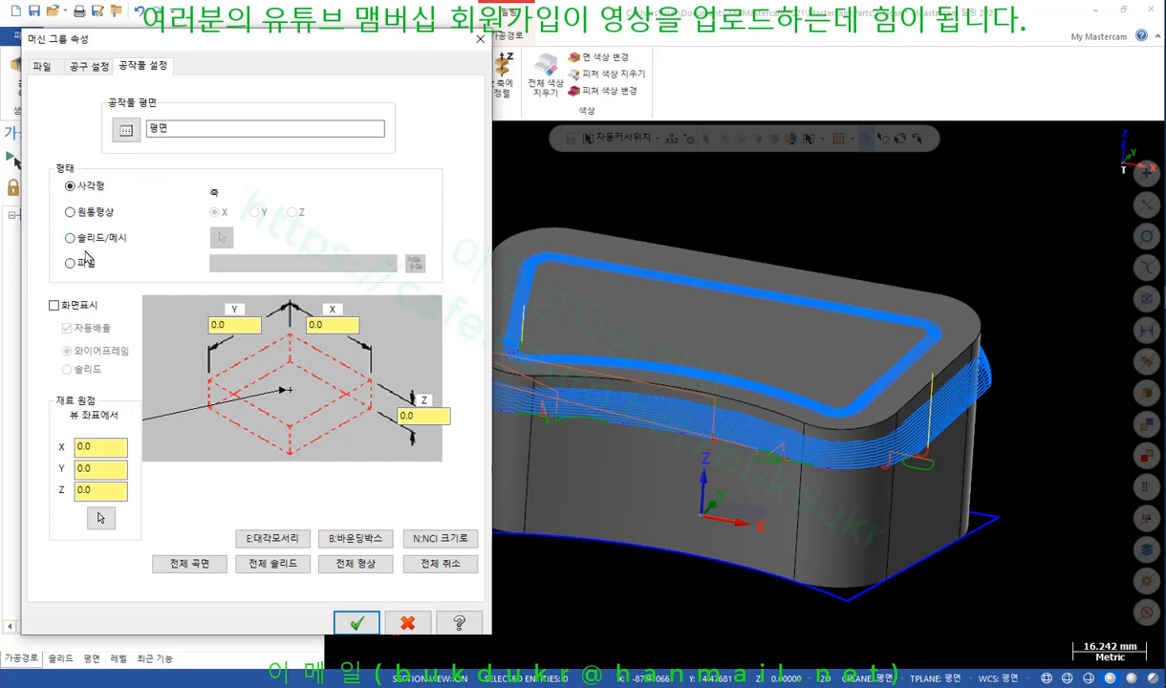
left_click(71, 239)
left_click(221, 237)
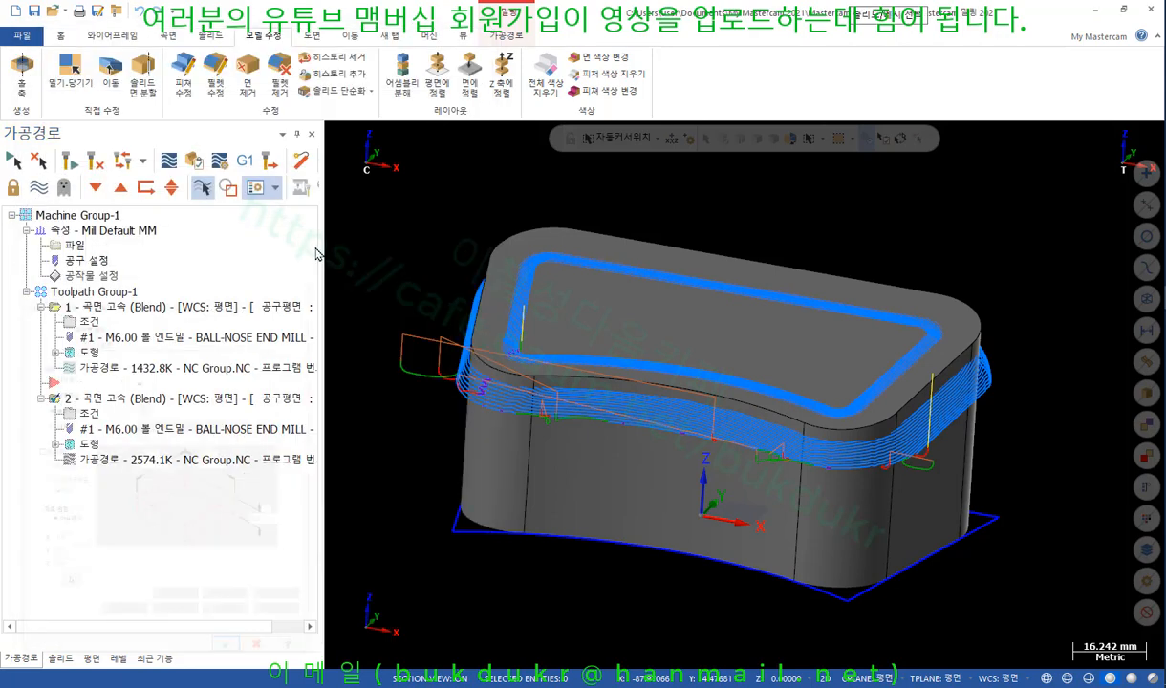
left_click(499, 308)
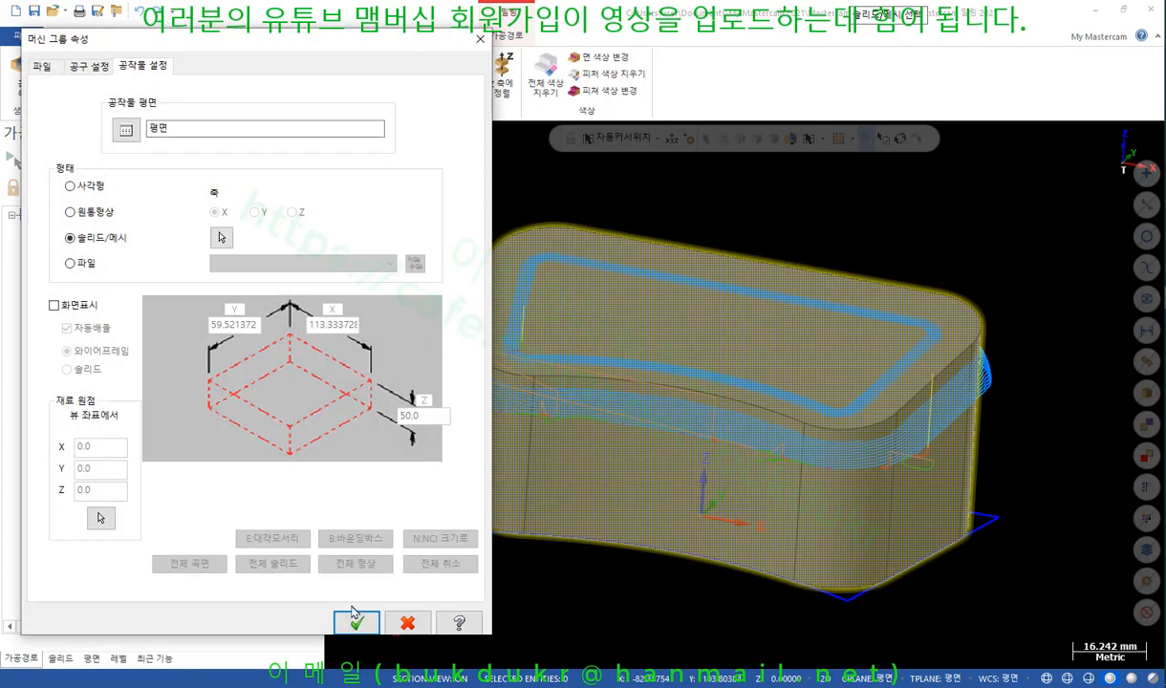
left_click(354, 618)
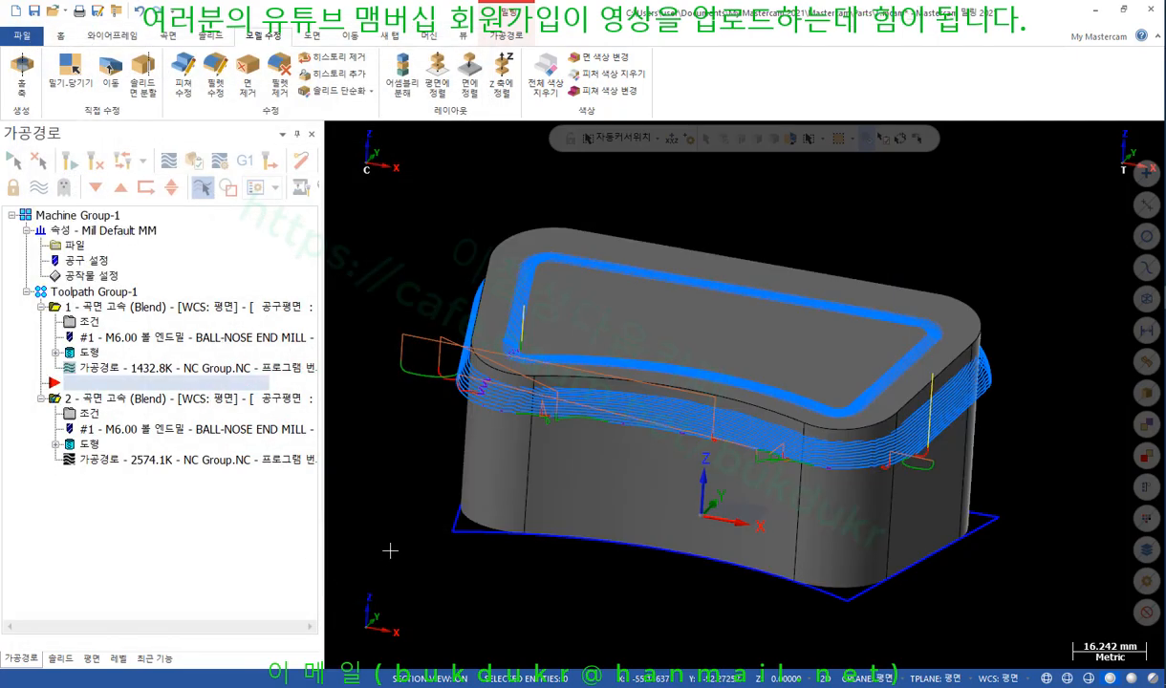
Make level 1 the active level and hide level 2.
left_click(118, 659)
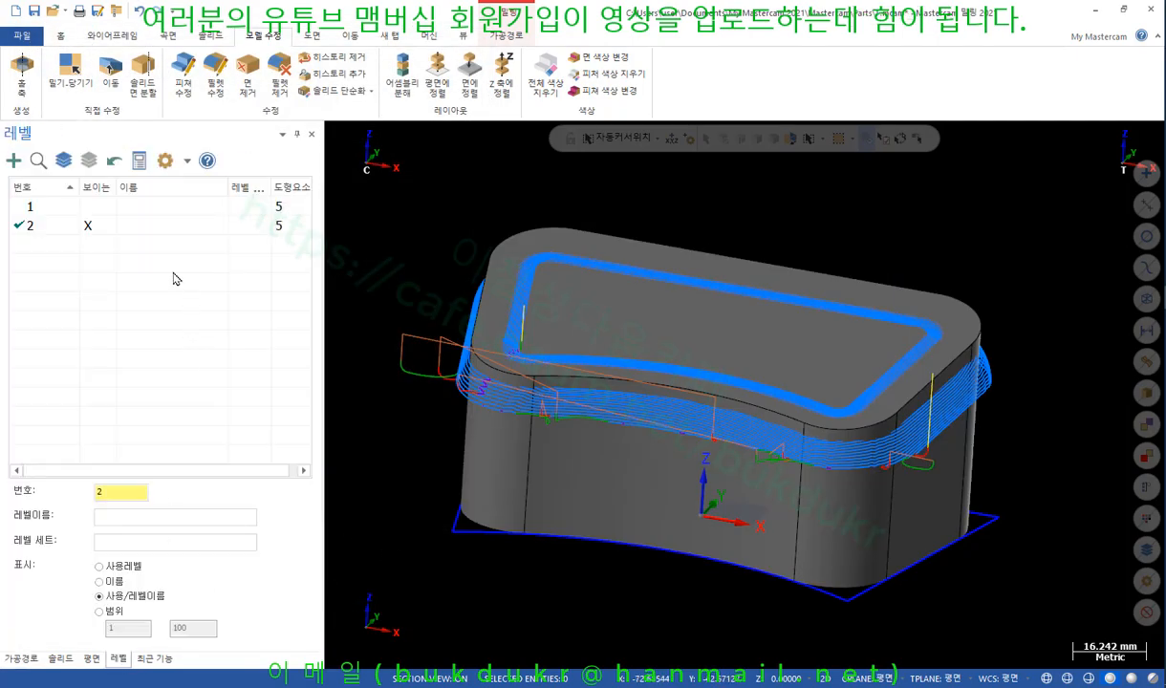
left_click(41, 208)
left_click(87, 225)
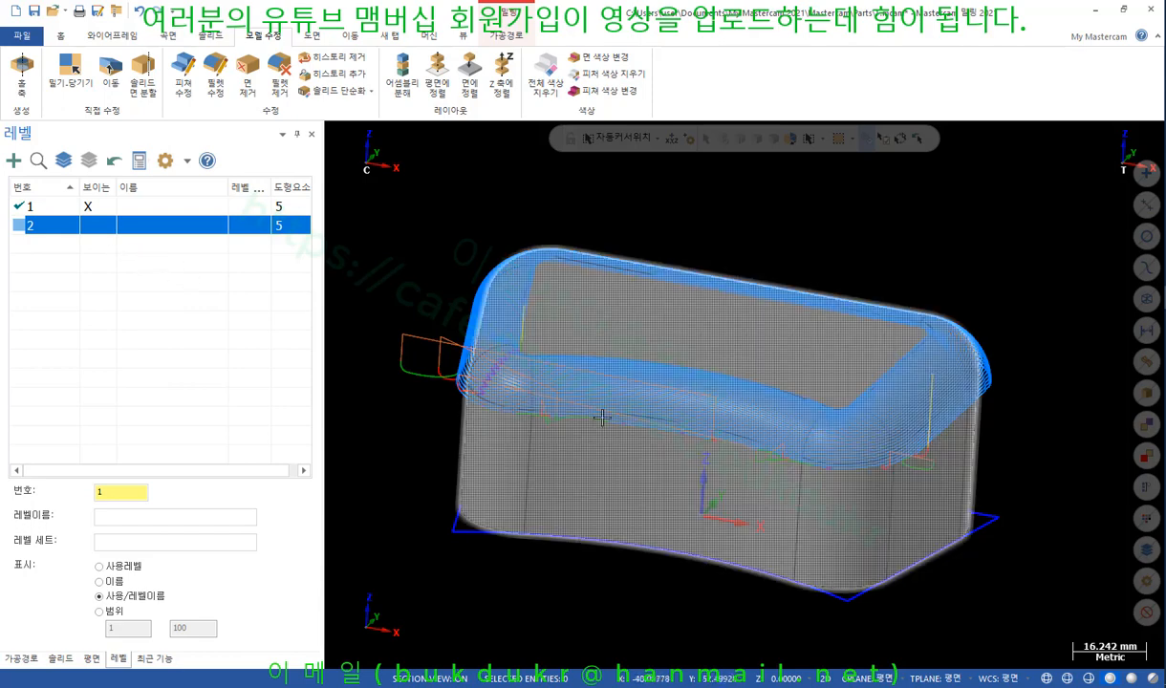
Open the verification of the second Blend surface high-speed toolpath and hide the finished workpiece model.
left_click(21, 659)
scroll(773, 231, "down", 2)
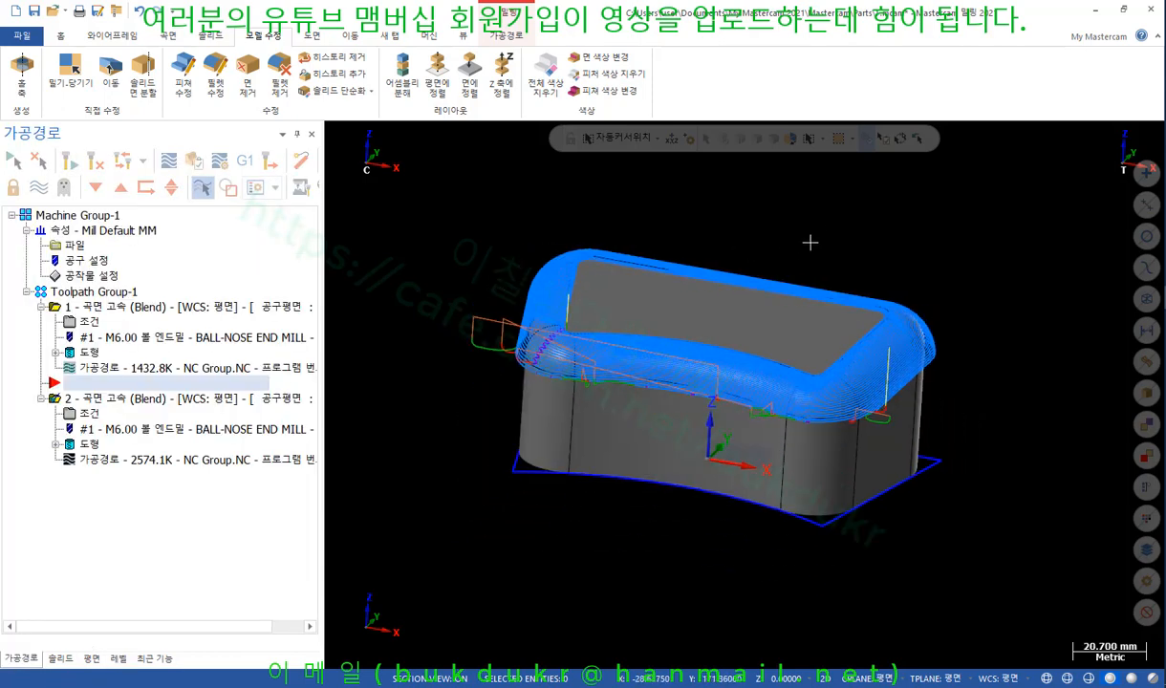
mouse_move(774, 232)
middle_mouse_down()
mouse_move(750, 239)
mouse_move(782, 249)
middle_mouse_up()
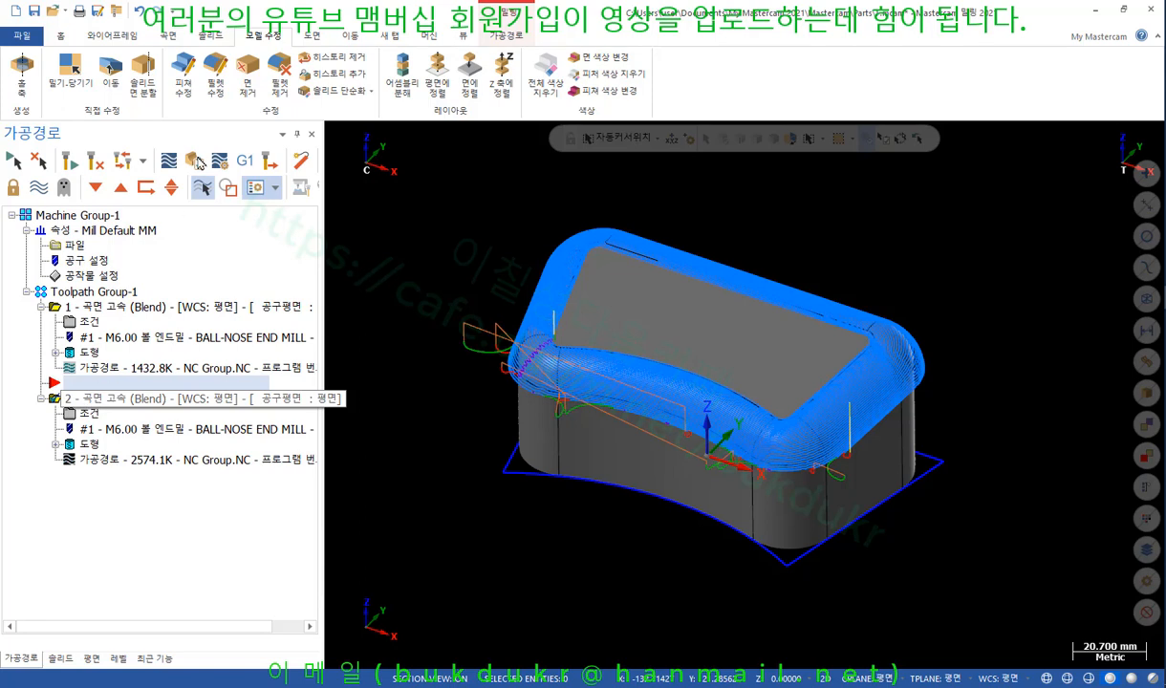
left_click(194, 161)
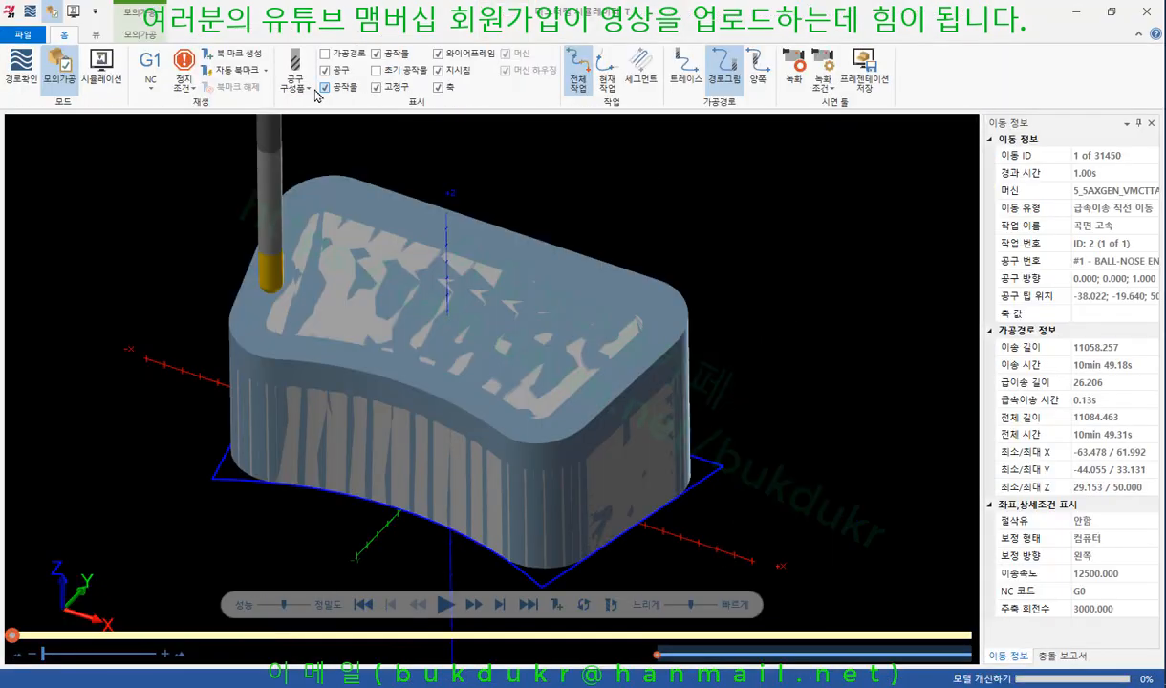
scroll(468, 225, "up", 3)
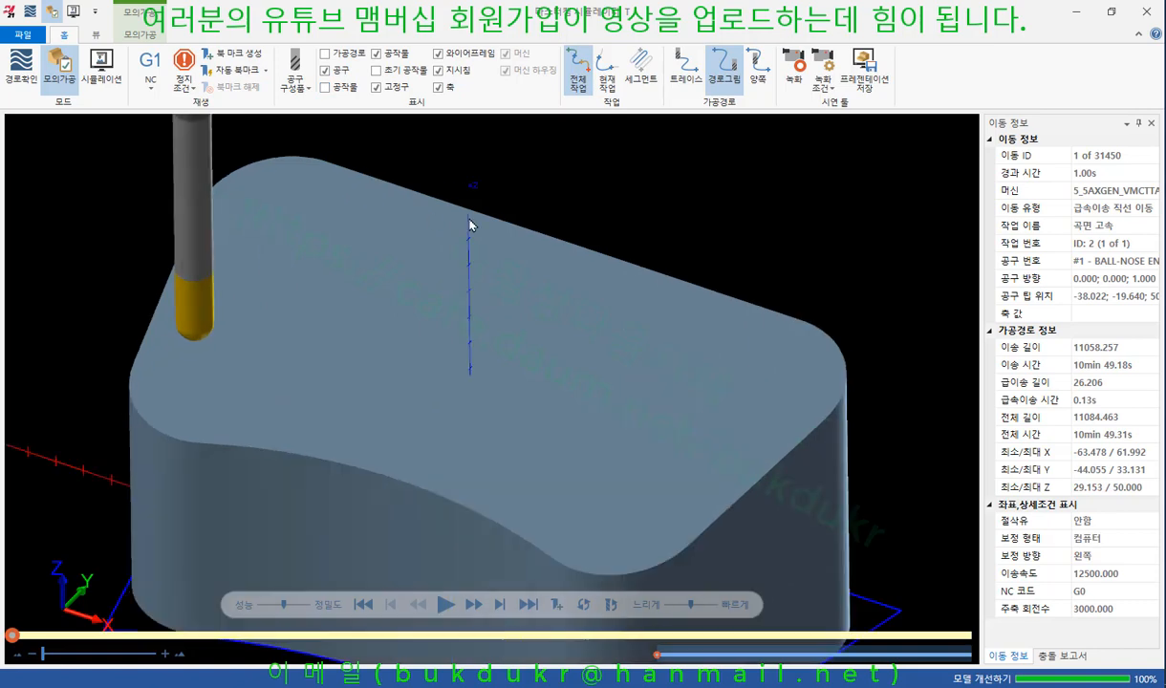
middle_click_drag(468, 225, 459, 194)
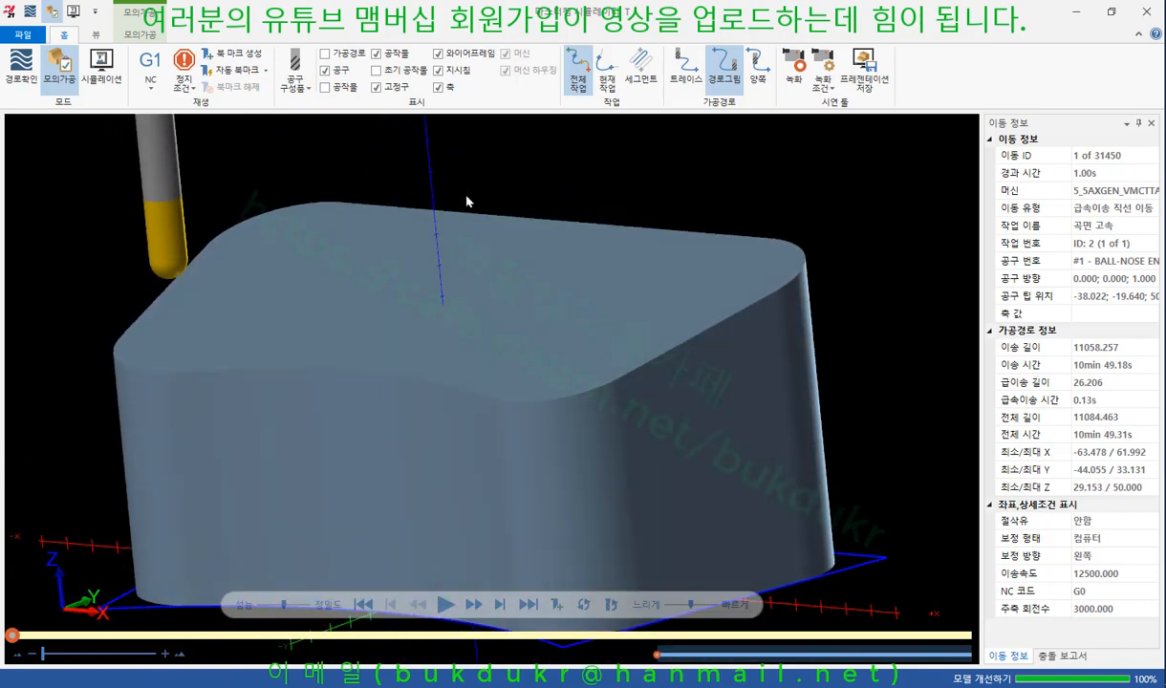
Play the verification through to the end and examine the ball end mill's cutting of the top-edge fillet.
scroll(467, 201, "down", 3)
left_click(443, 604)
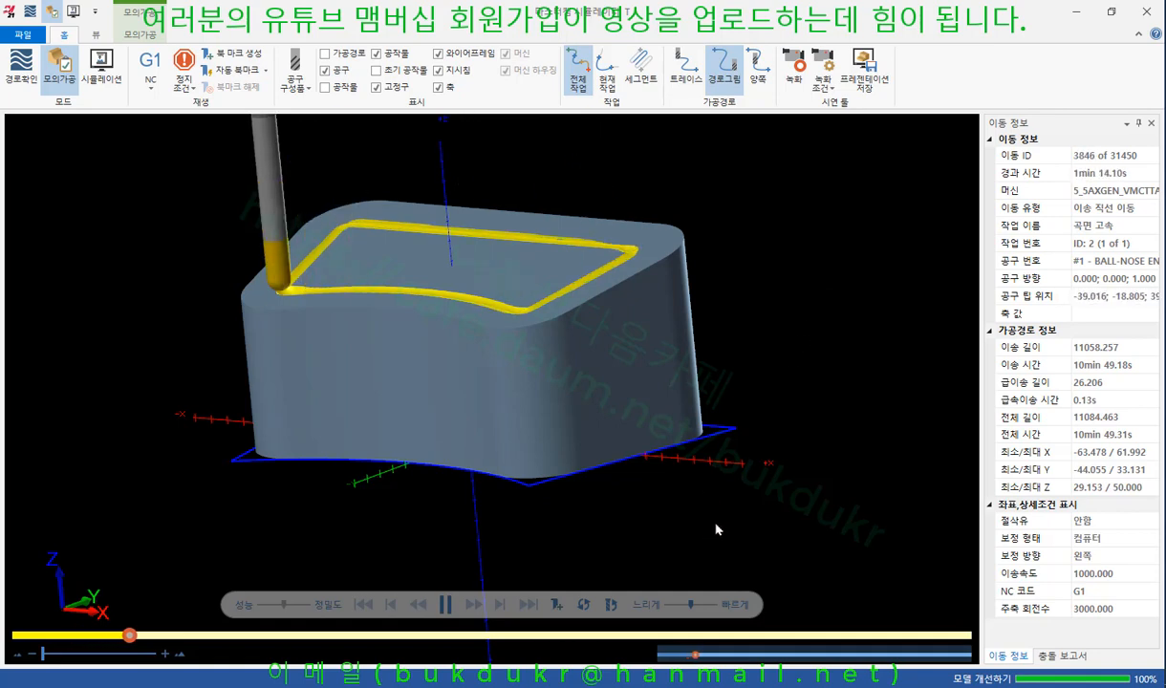
scroll(516, 227, "up", 2)
middle_click_drag(516, 227, 529, 253)
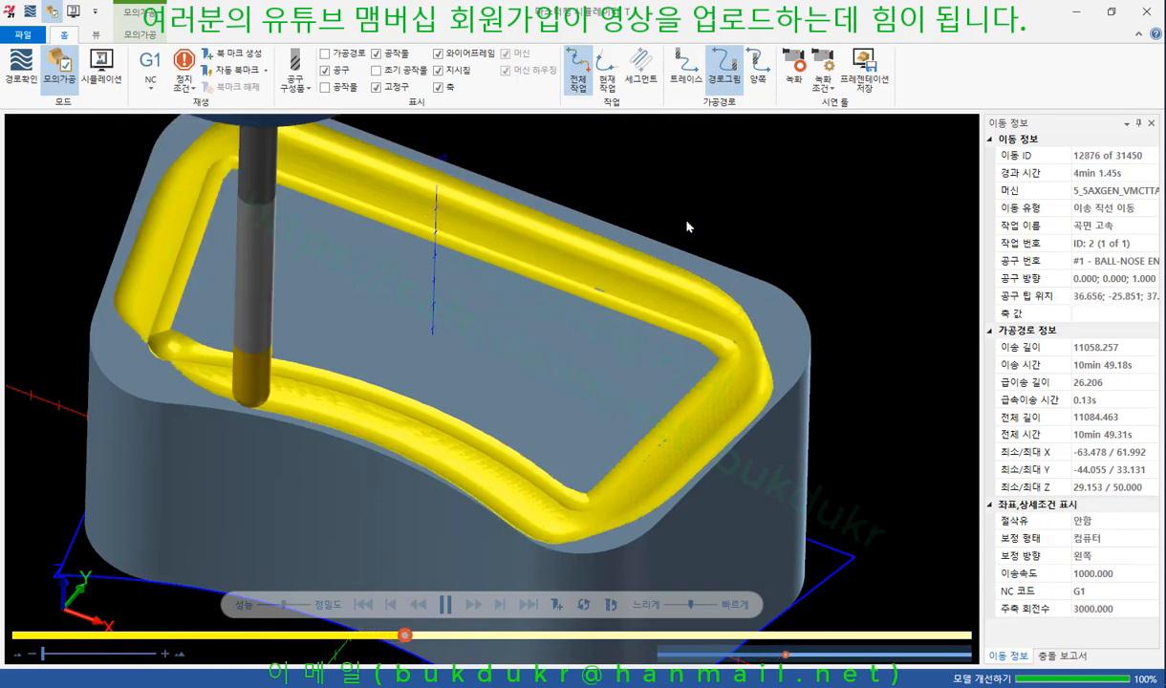
middle_click_drag(686, 226, 515, 305)
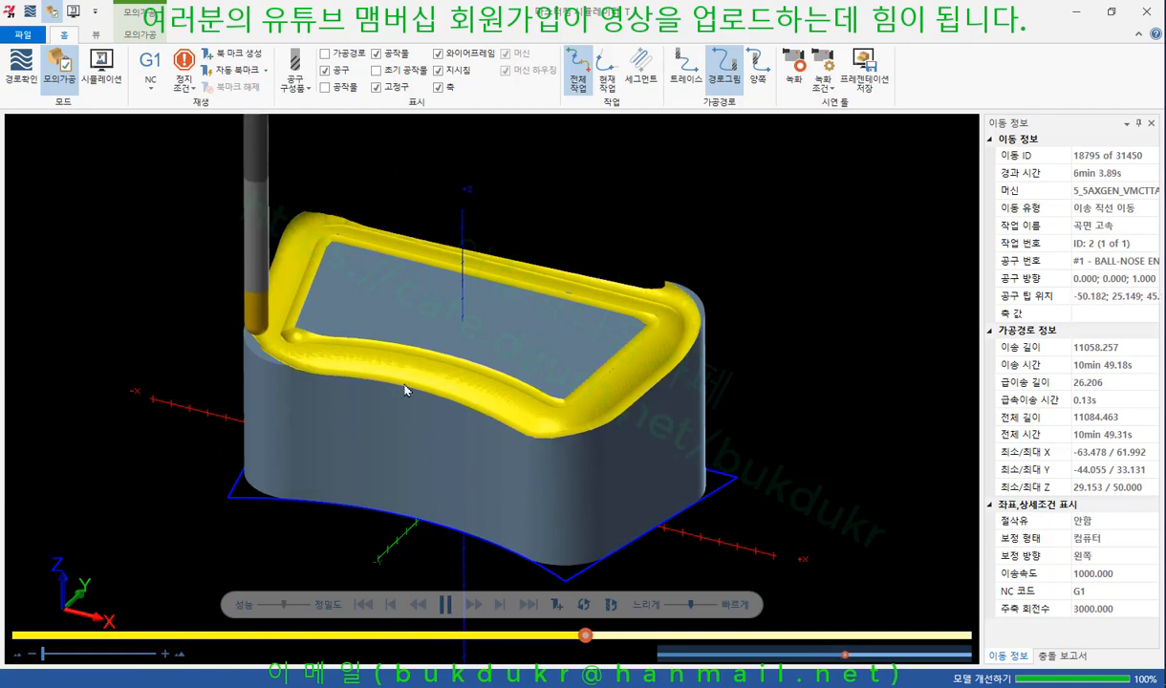
scroll(406, 390, "up", 4)
scroll(287, 259, "down", 3)
middle_click_drag(472, 250, 448, 256)
middle_click_drag(572, 348, 646, 352)
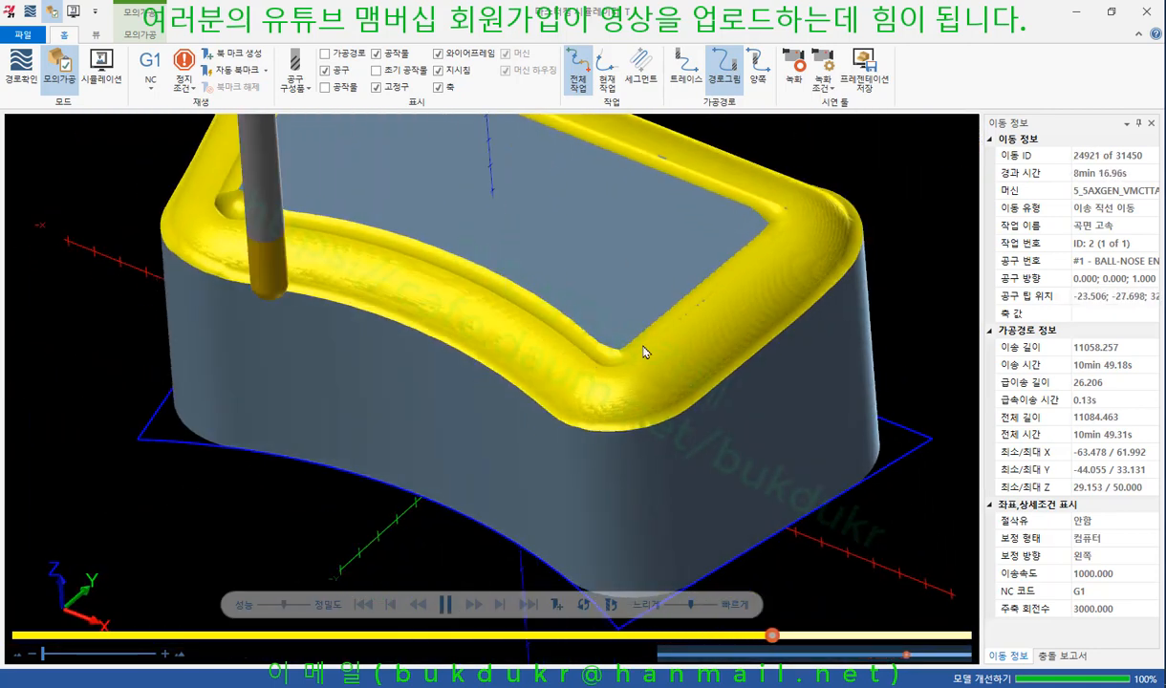
scroll(874, 513, "down", 3)
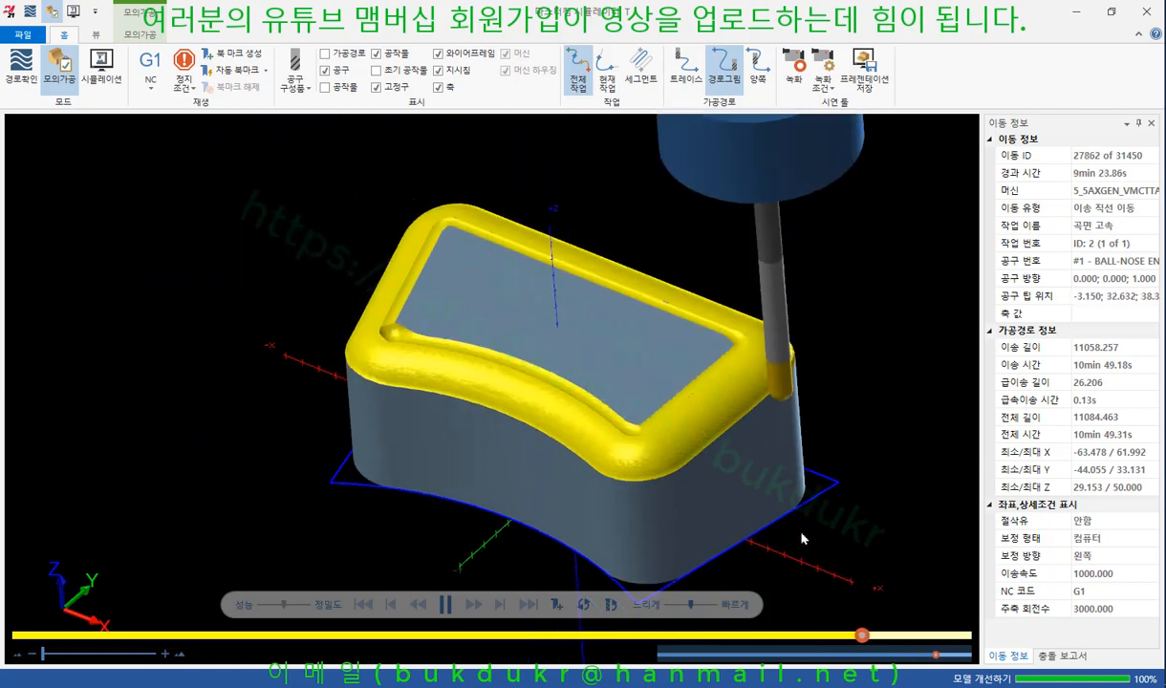
scroll(803, 538, "up", 2)
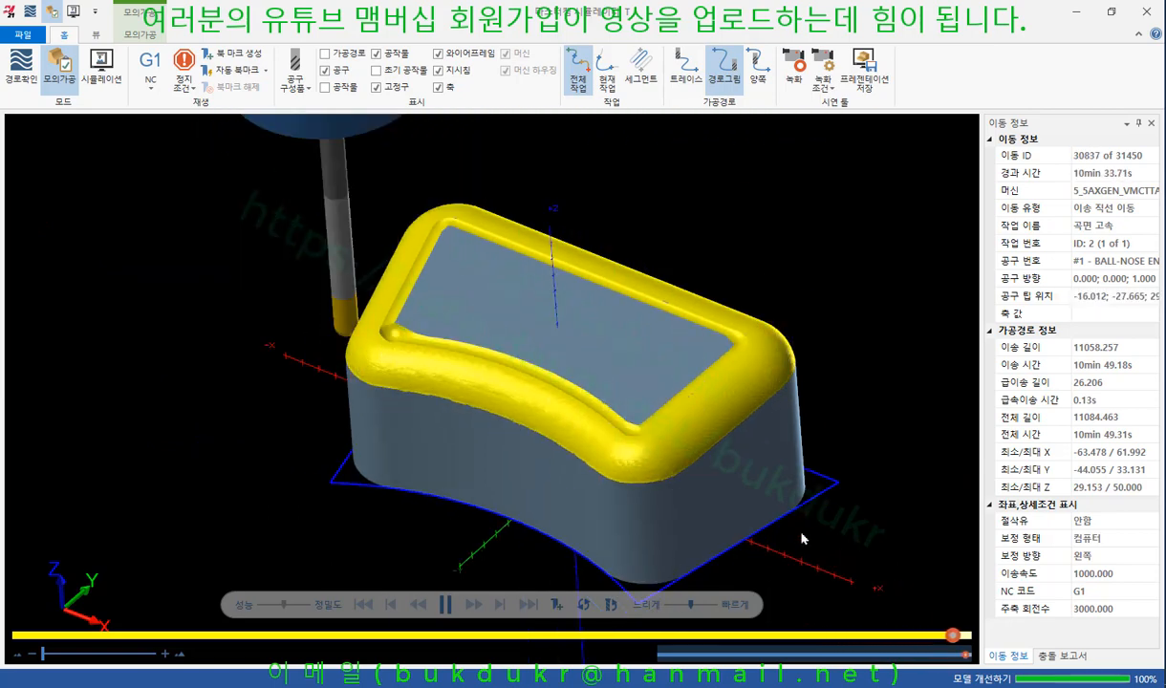
scroll(791, 418, "up", 2)
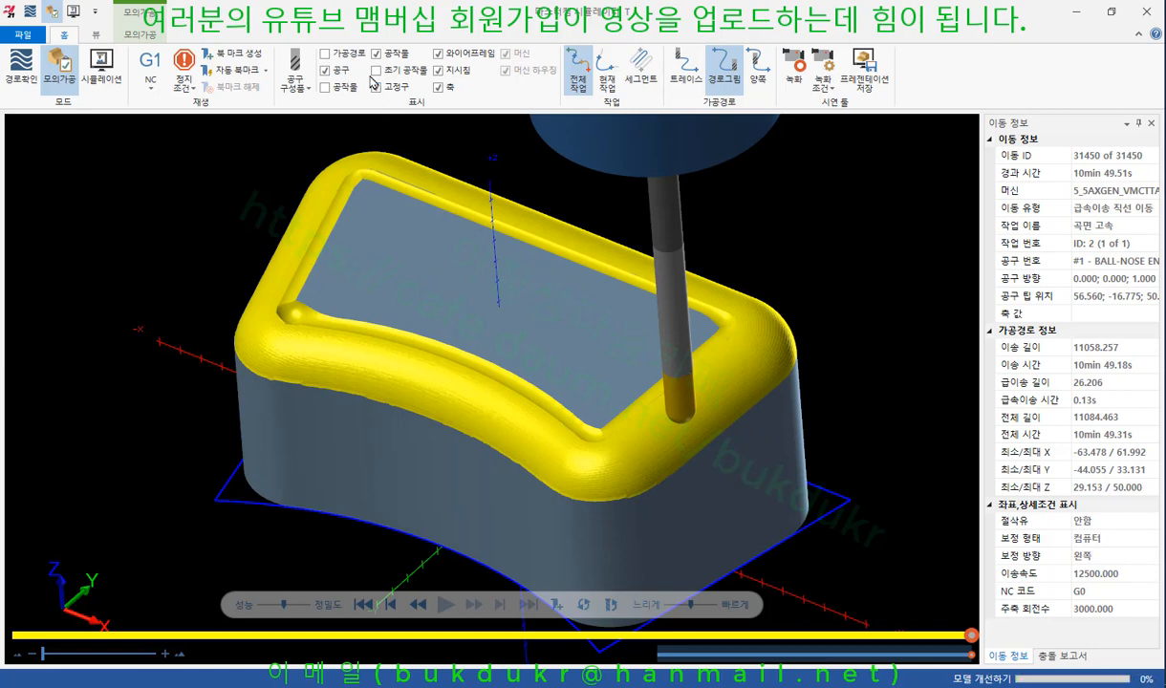
Compare the machined stock with the workpiece model in the verification.
left_click(150, 33)
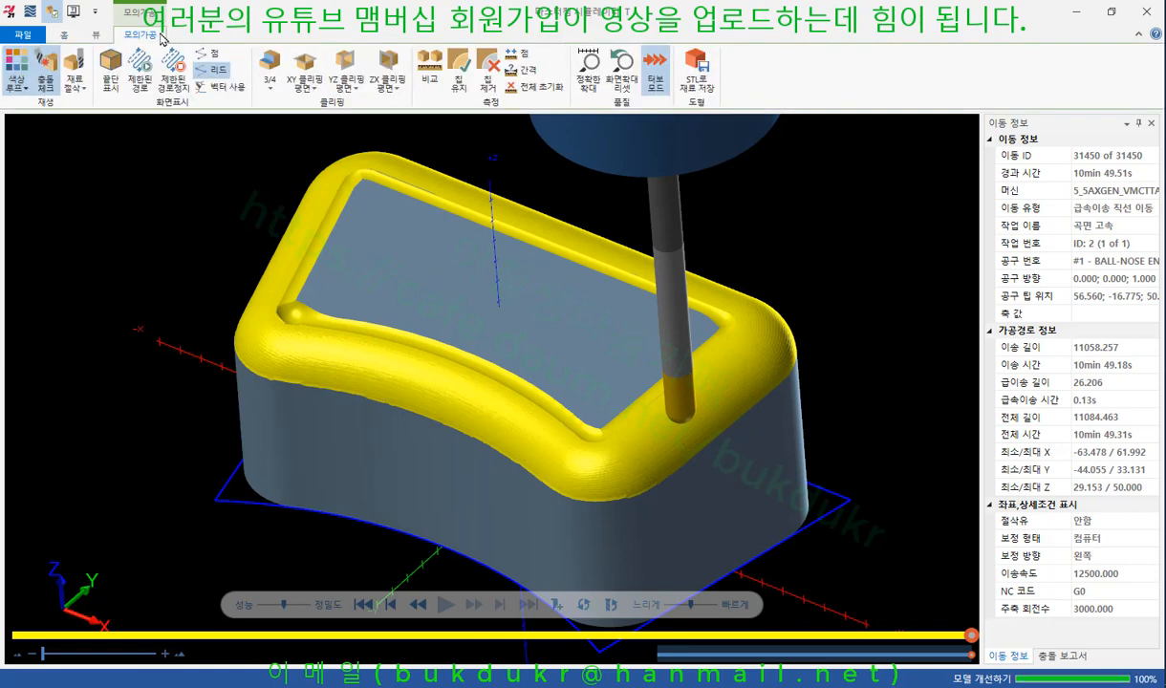
left_click(429, 71)
left_click(1080, 143)
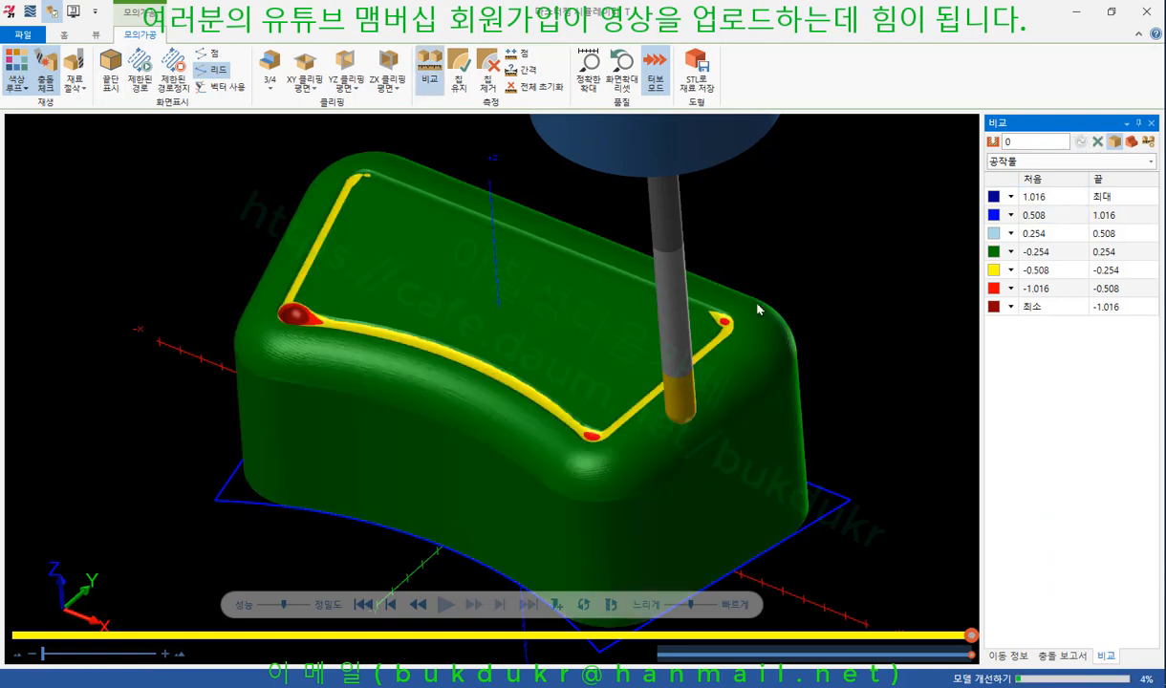
Examine the comparison colours and surface finish on the filleted corners and along the inner border of the top face.
scroll(600, 522, "up", 4)
middle_click_drag(578, 394, 615, 351)
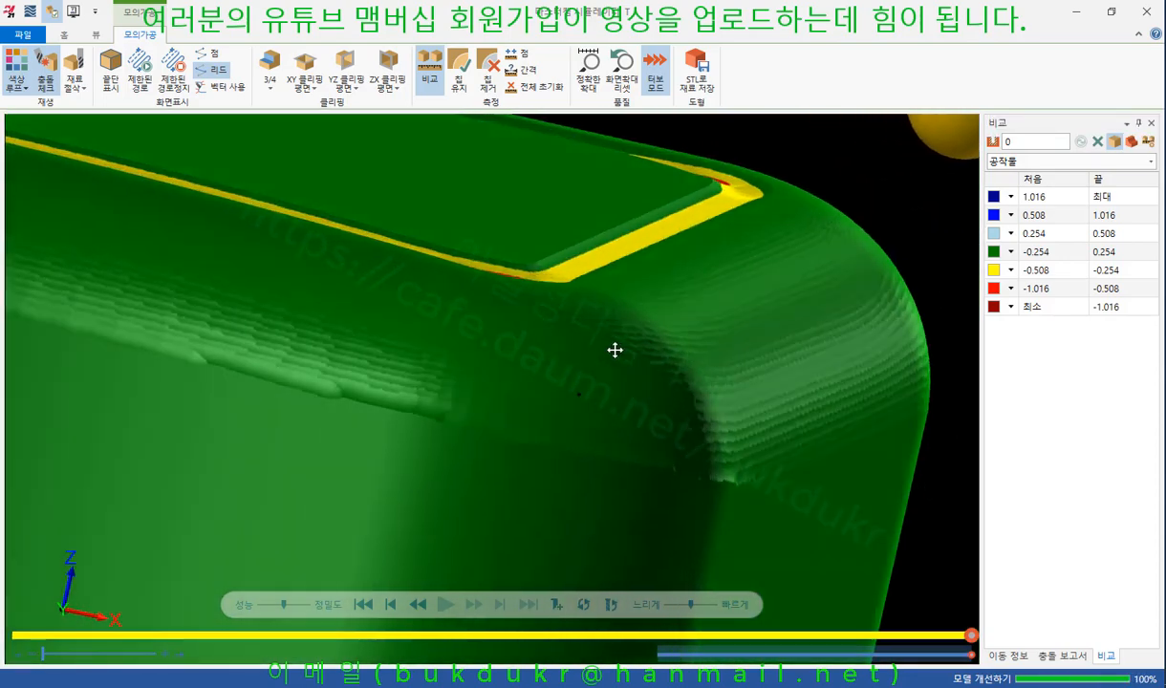
scroll(615, 350, "up", 3)
scroll(469, 425, "up", 4)
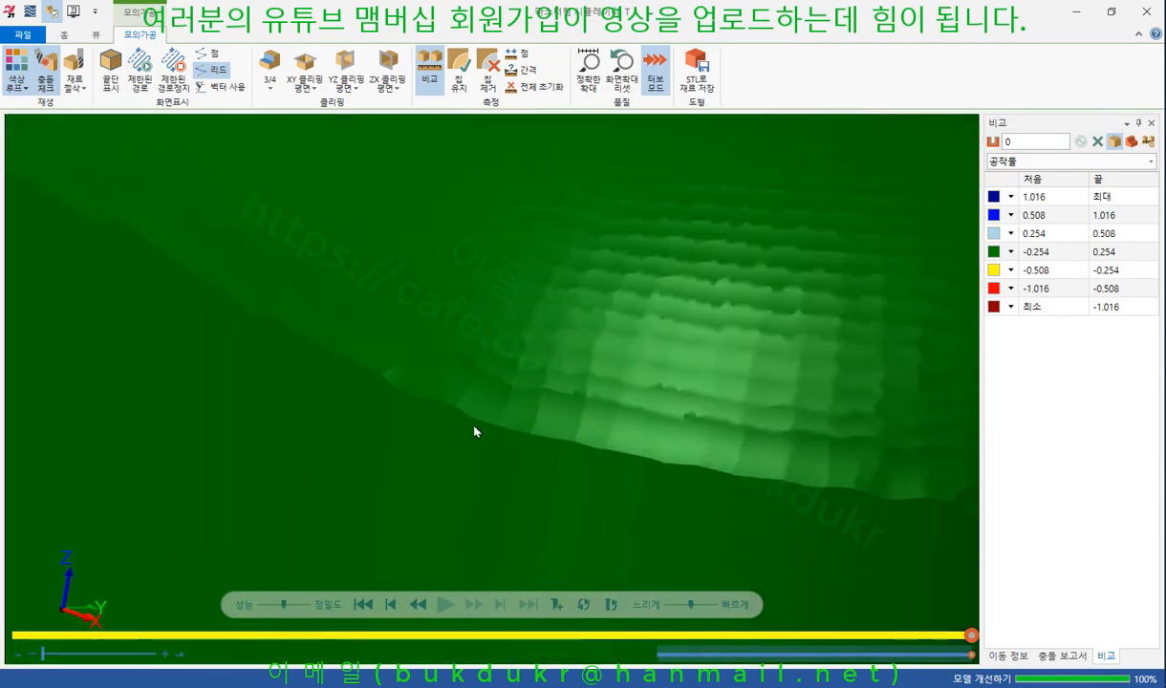
scroll(474, 431, "down", 7)
middle_click_drag(547, 482, 551, 512)
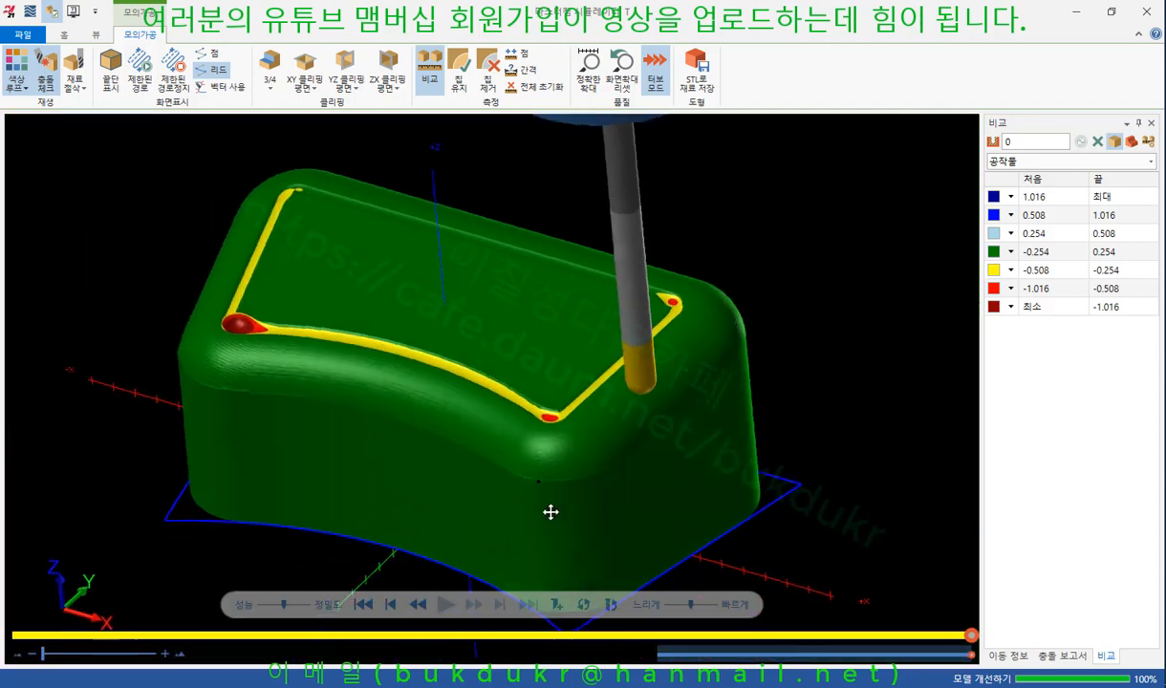
scroll(486, 385, "up", 3)
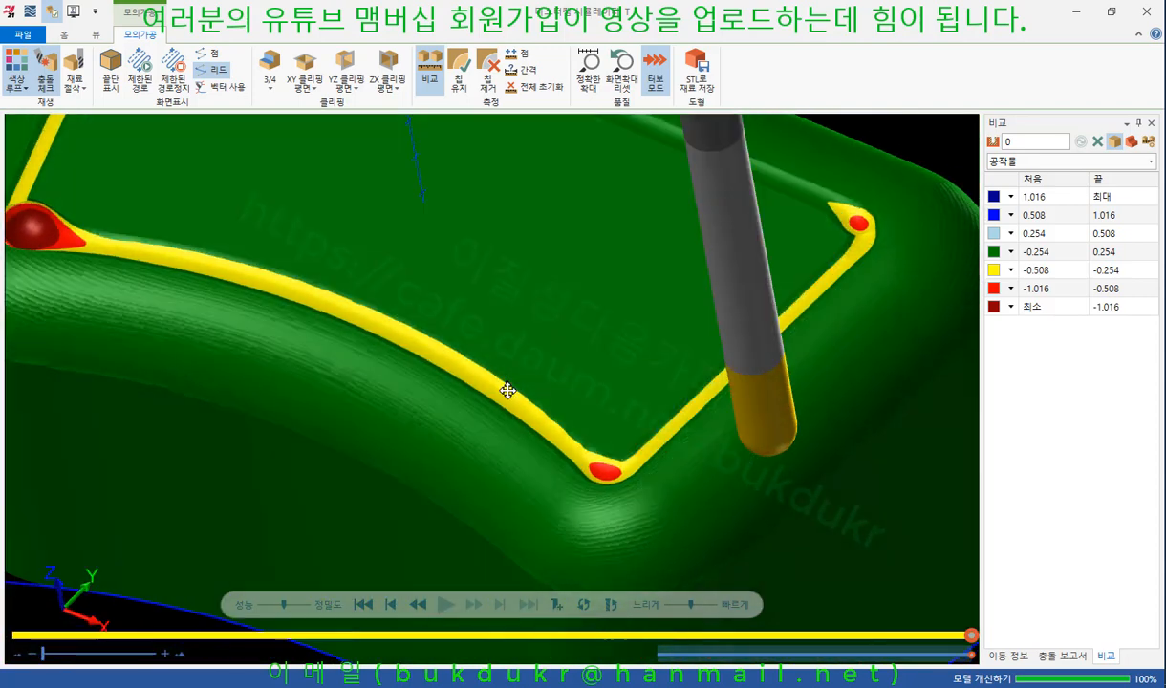
Examine the compared stock as a whole around its top border, and close the verification.
middle_click_drag(507, 390, 530, 382)
scroll(593, 460, "down", 3)
middle_click_drag(662, 472, 615, 394)
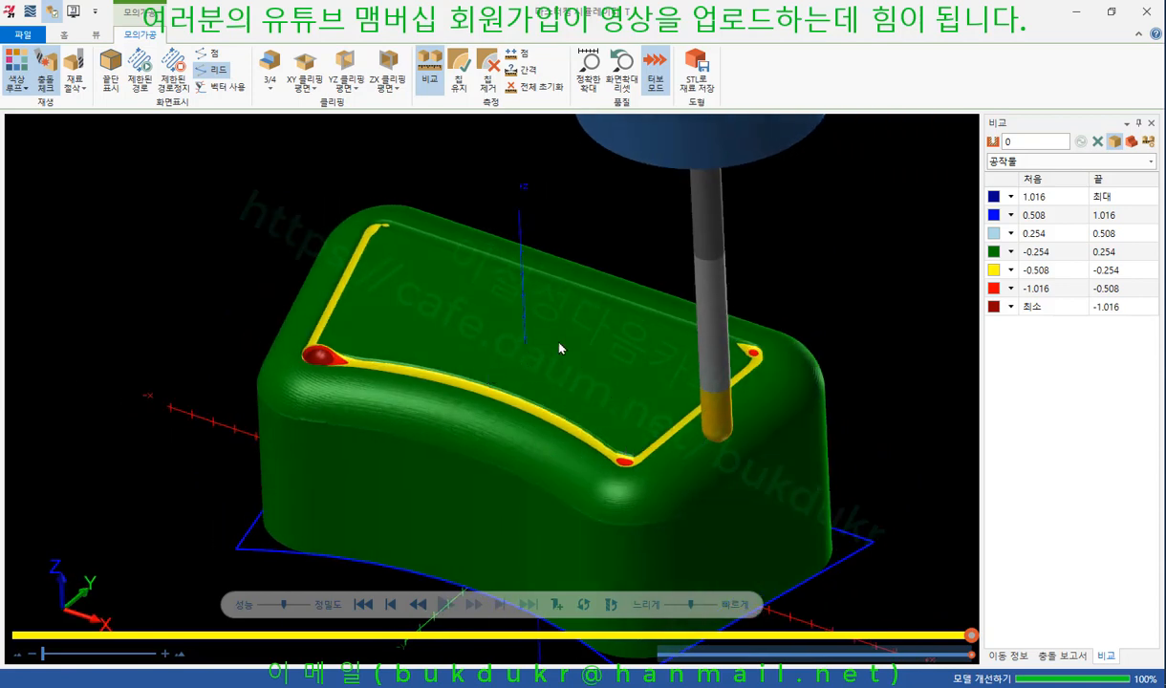
left_click(1148, 11)
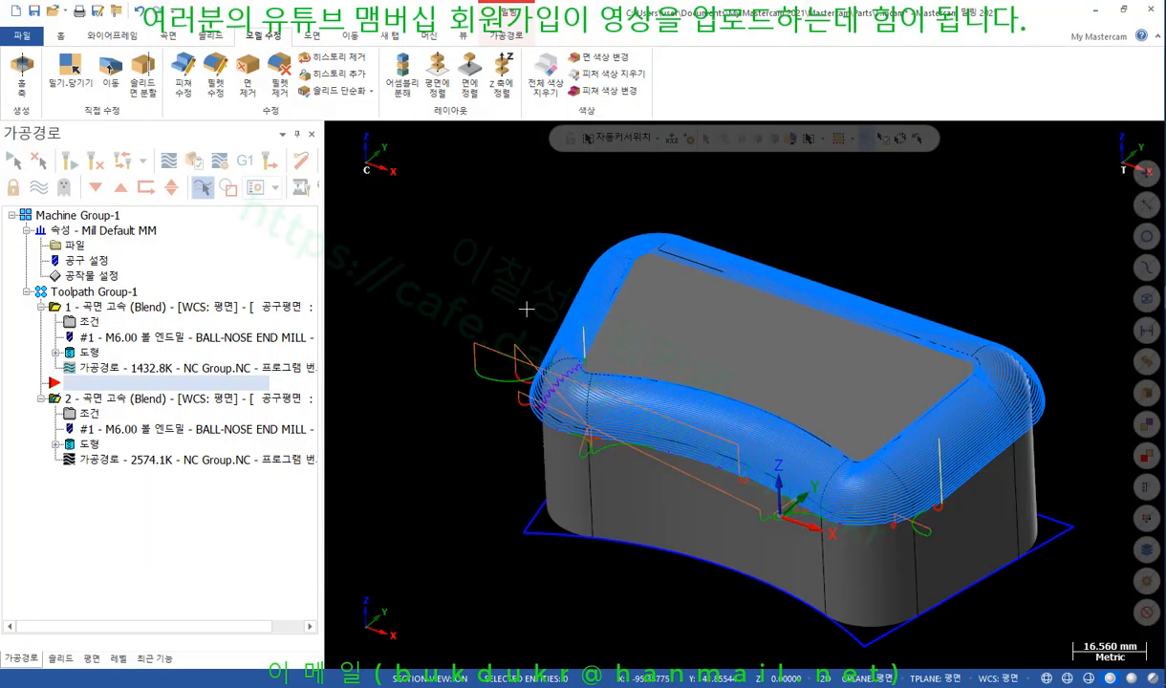
In the second Blend toolpath's model geometry, set the avoidance wall stock and floor stock to 0.
scroll(516, 292, "down", 2)
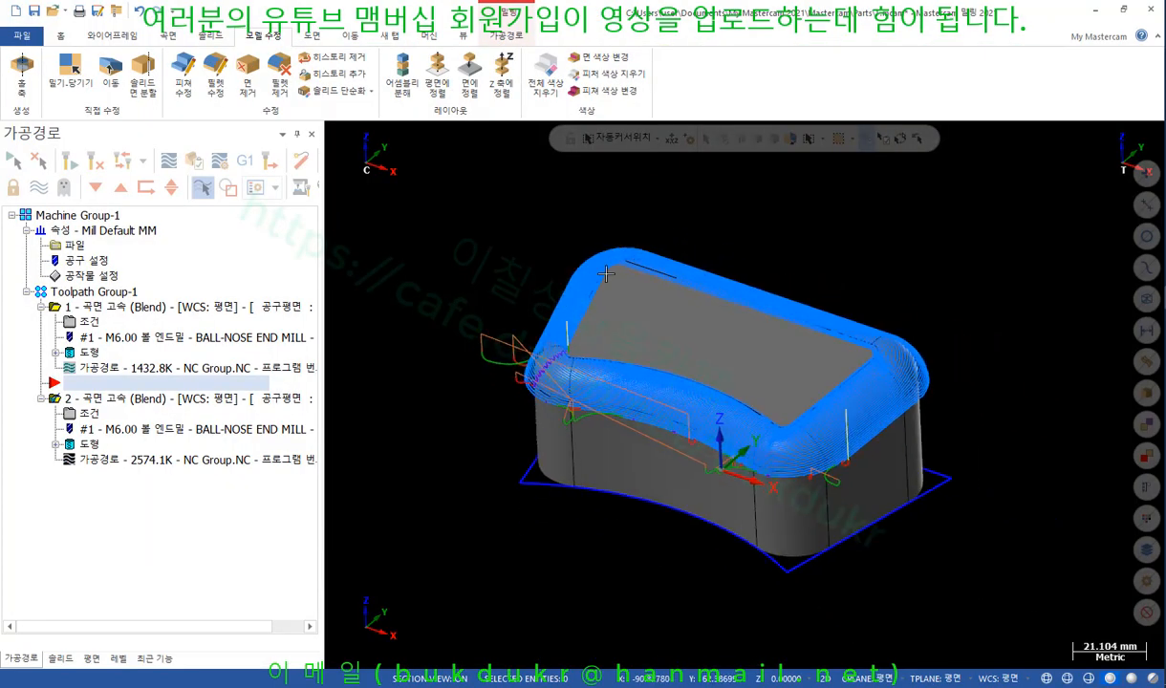
left_click(91, 415)
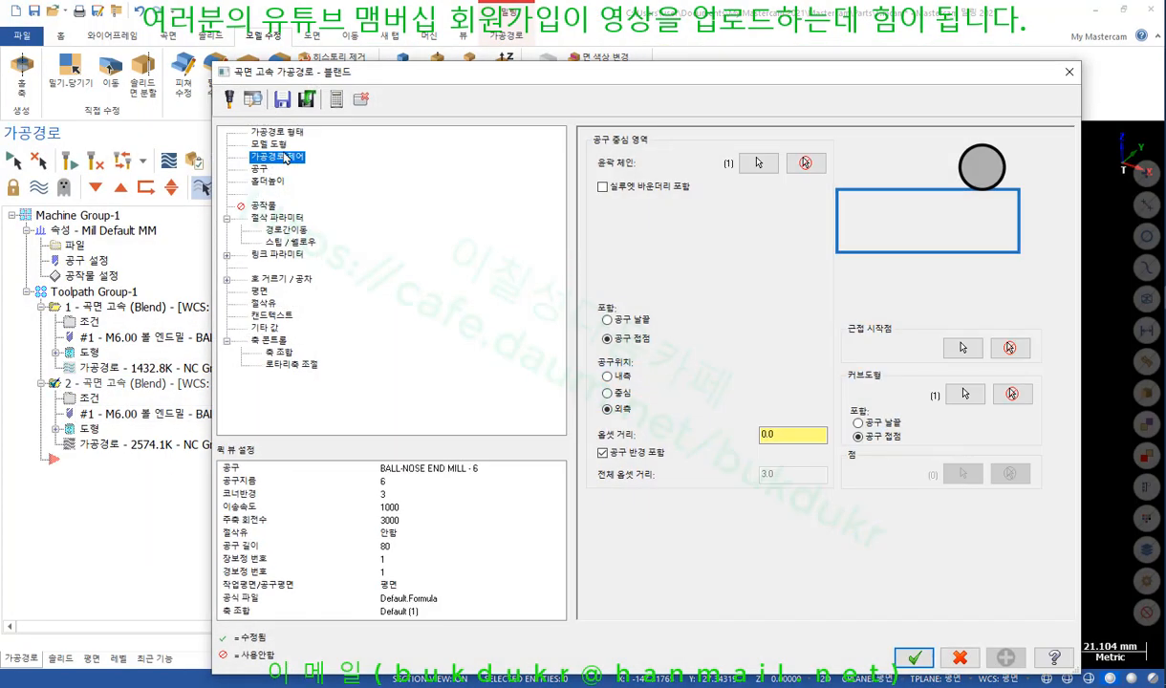
left_click(269, 145)
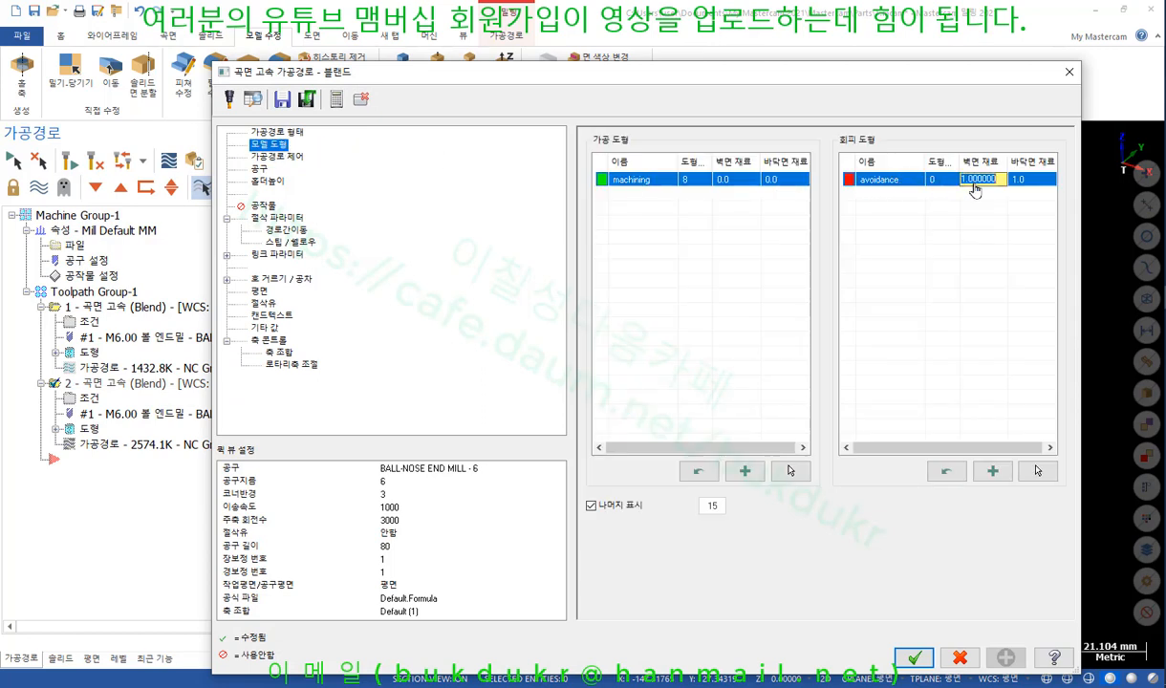
left_click(1021, 181)
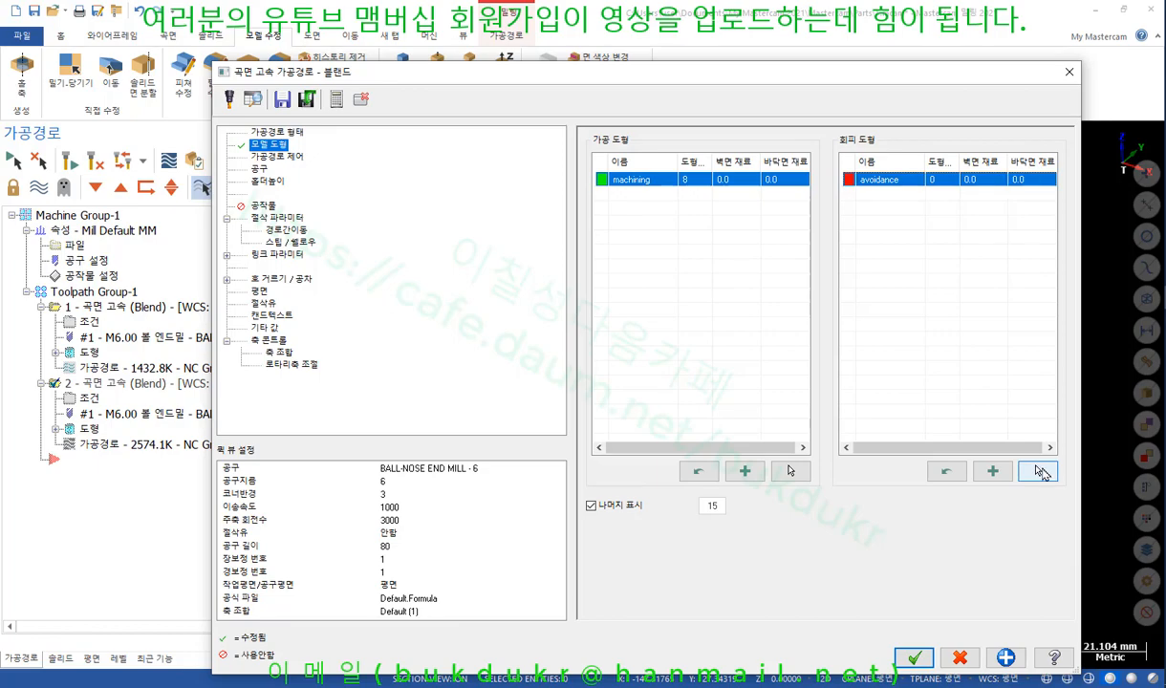
Add the flat top face as avoidance geometry for the second Blend toolpath and regenerate it.
left_click(1041, 472)
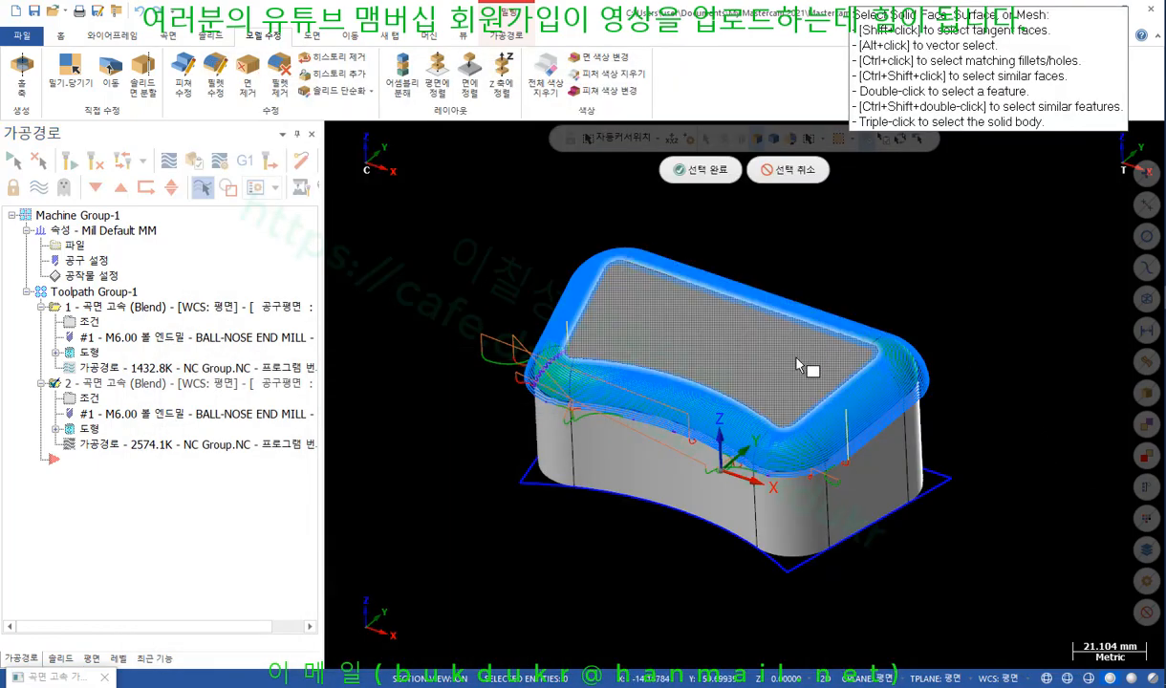
left_click(700, 170)
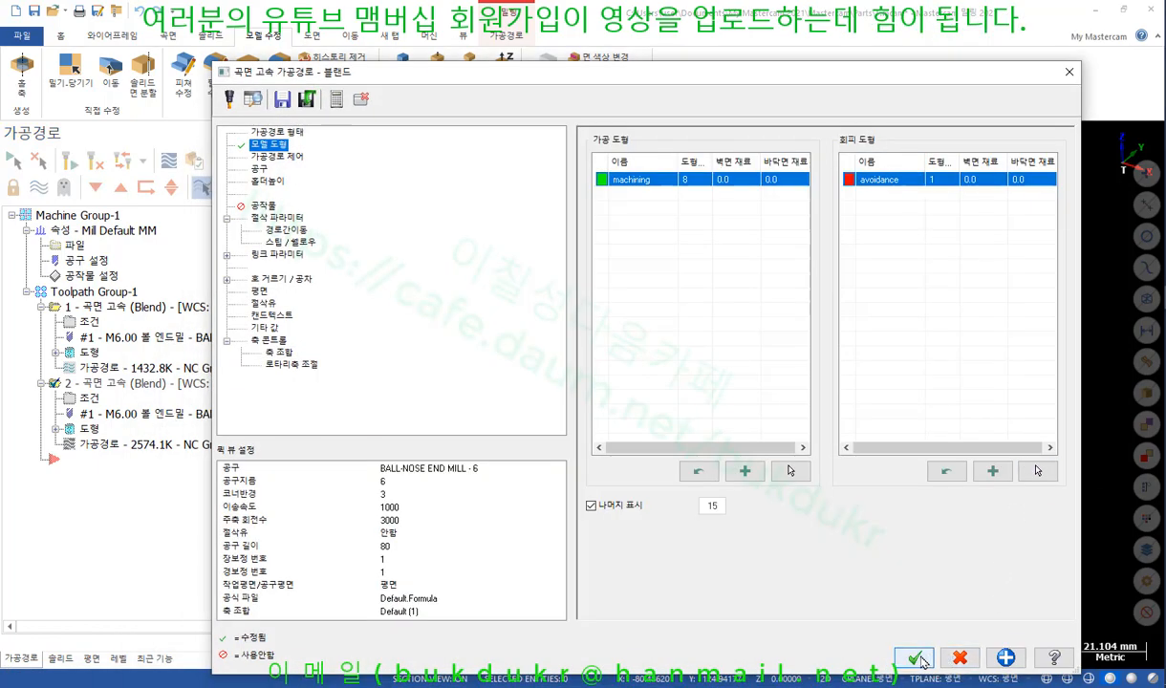
left_click(950, 659)
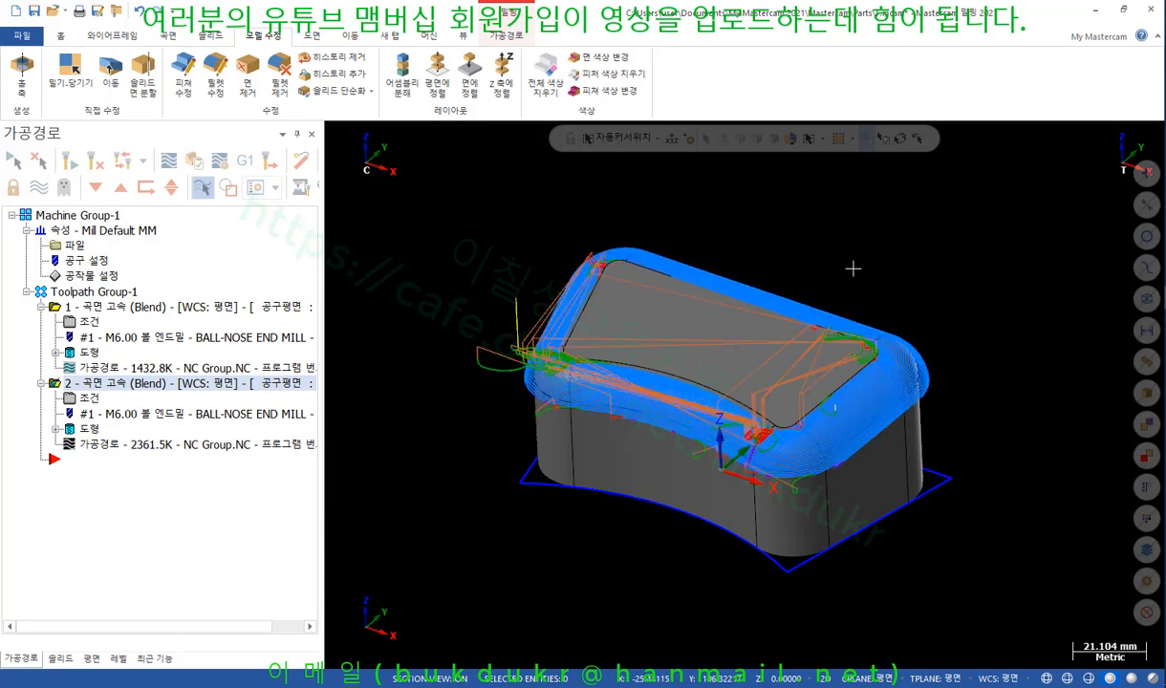
Verify the regenerated second Blend toolpath and run the simulation through to its end.
scroll(738, 313, "up", 3)
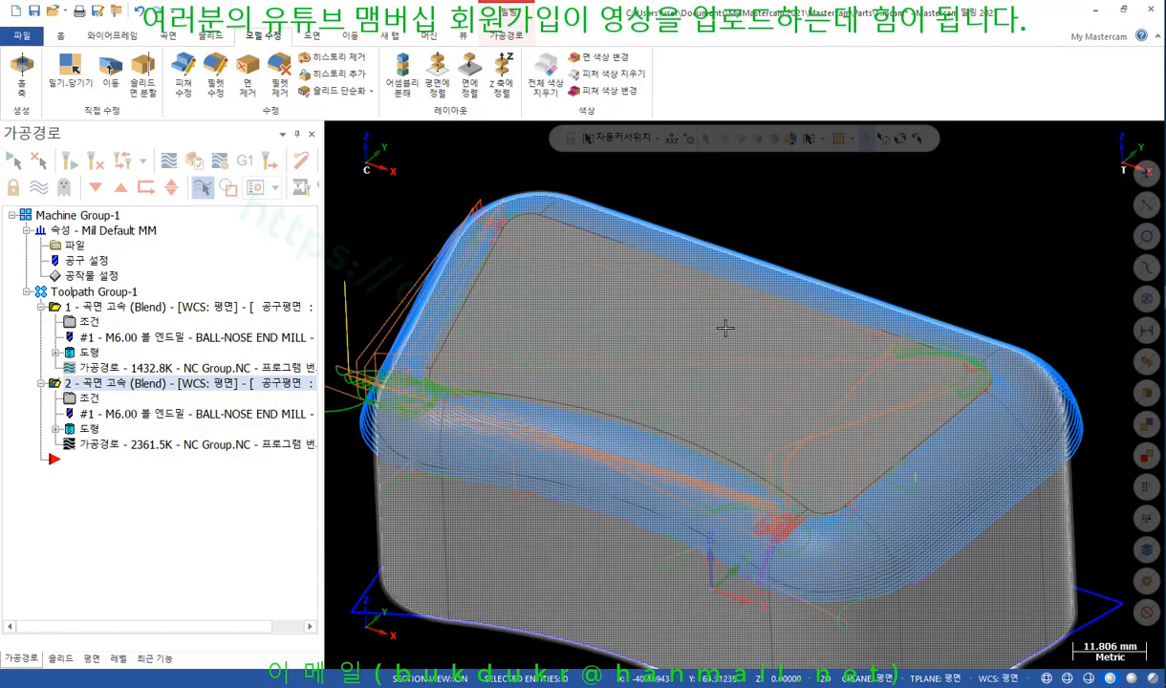
mouse_move(726, 330)
middle_mouse_down()
mouse_move(731, 370)
mouse_move(742, 323)
middle_mouse_up()
scroll(742, 324, "down", 1)
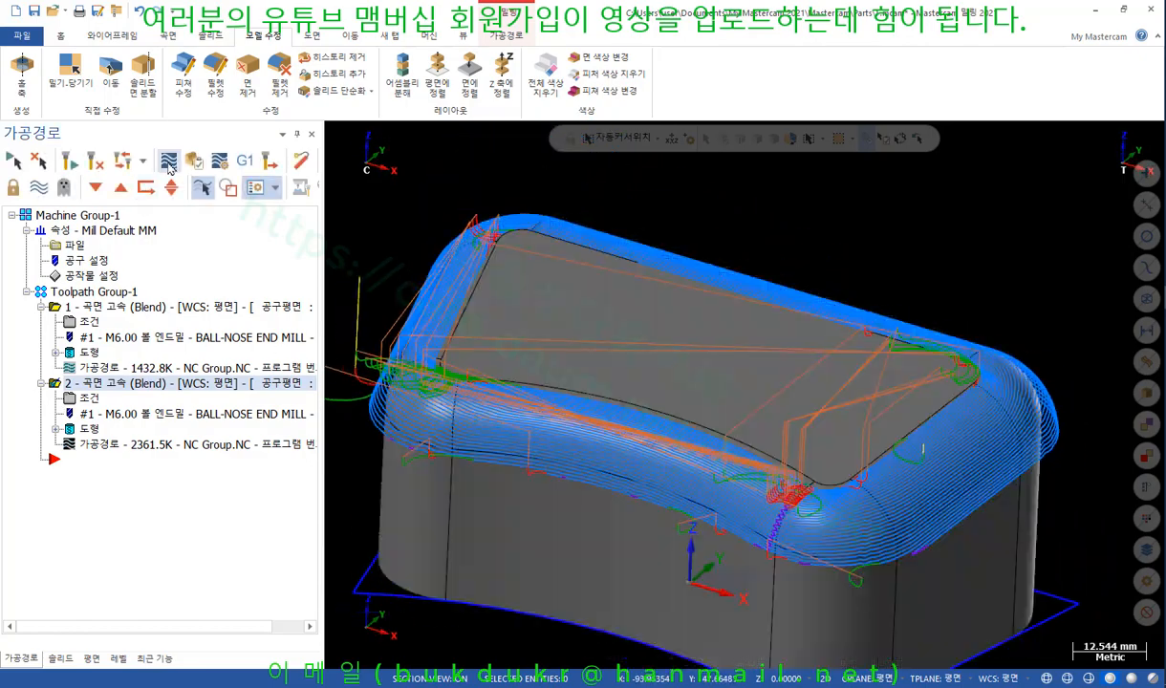
left_click(194, 160)
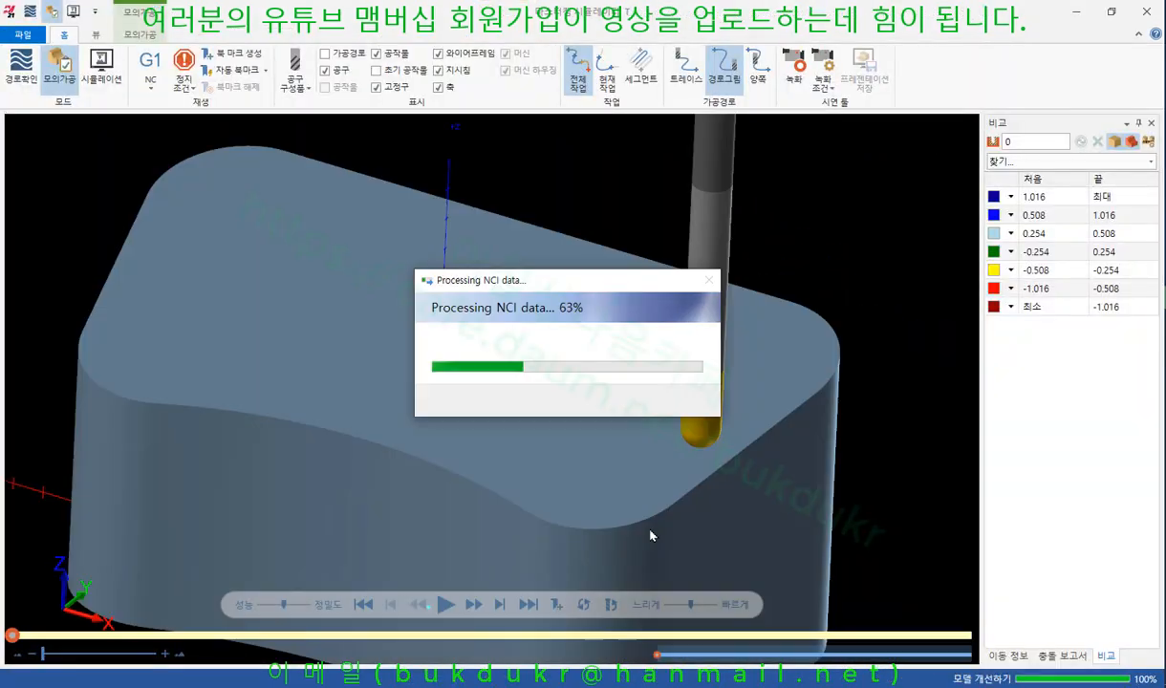
left_click(529, 605)
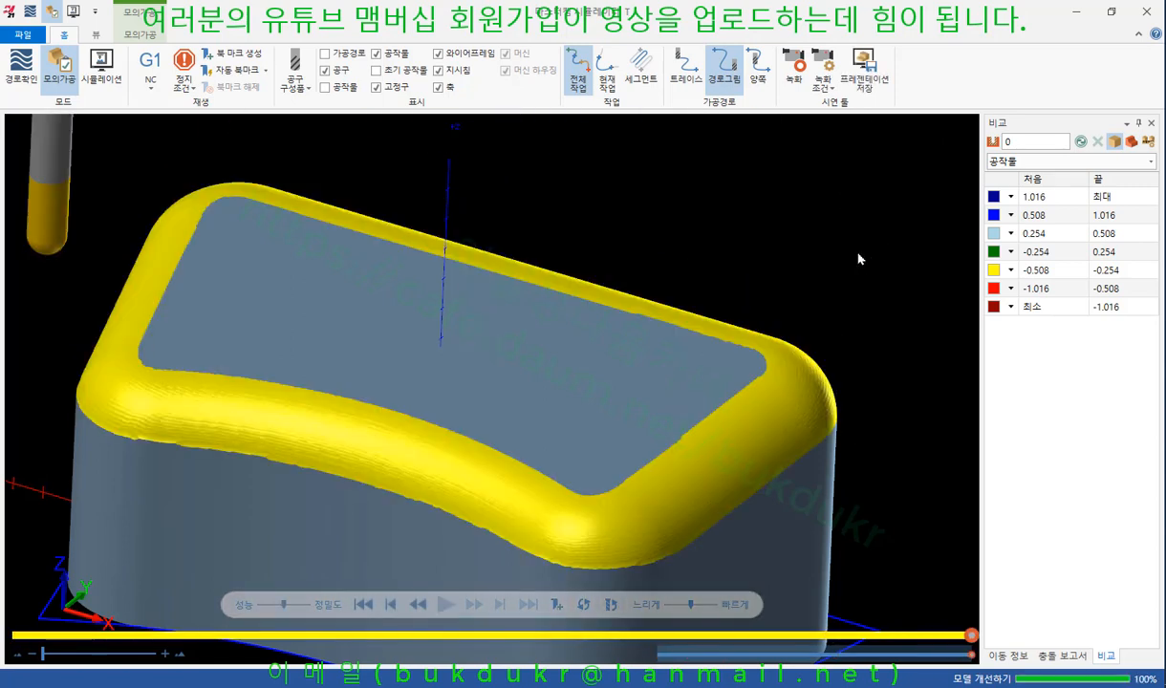
Compare the newly machined stock with the workpiece model in the verification.
left_click(143, 34)
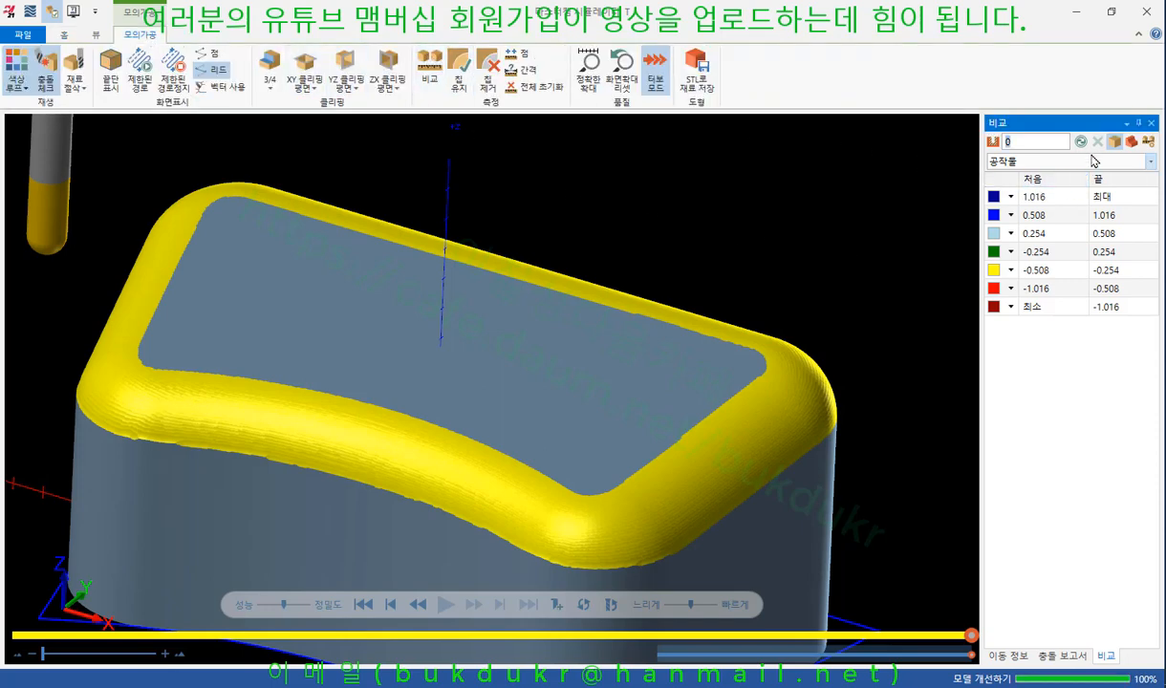
left_click(1083, 143)
left_click(1082, 142)
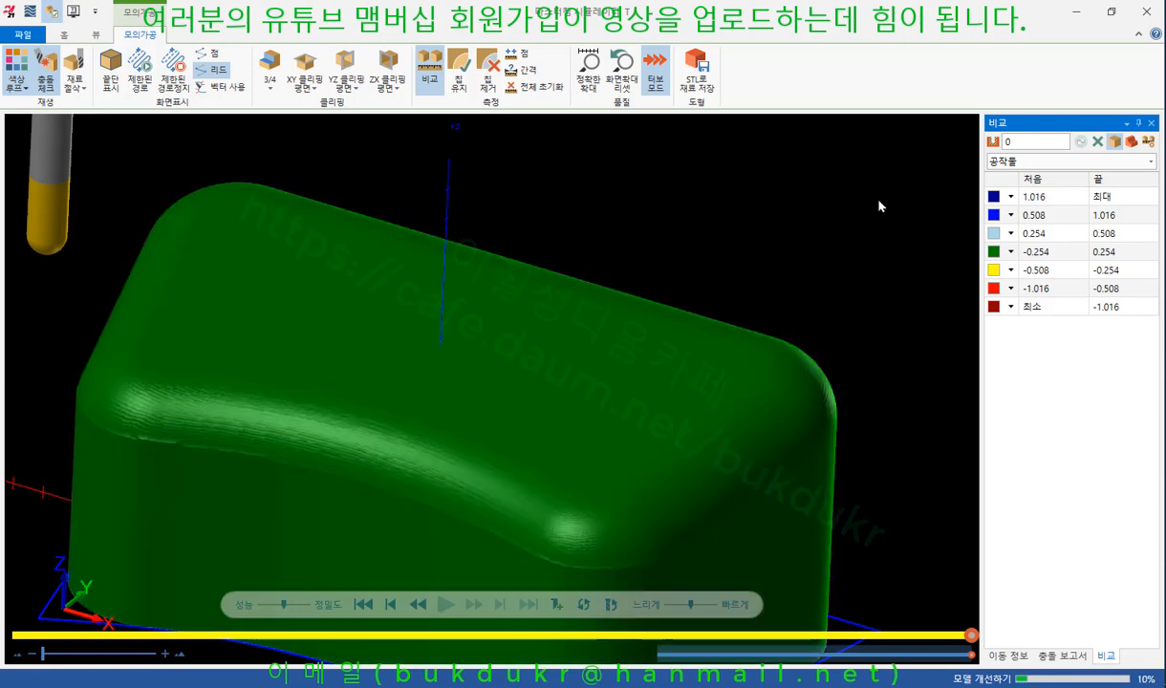
Examine the comparison colours and surface finish at the front corner fillet and its lower edge, and leave the verification.
scroll(847, 198, "down", 2)
middle_click_drag(832, 223, 770, 292)
scroll(651, 424, "up", 4)
middle_click_drag(651, 423, 632, 325)
scroll(684, 328, "down", 3)
scroll(562, 442, "up", 5)
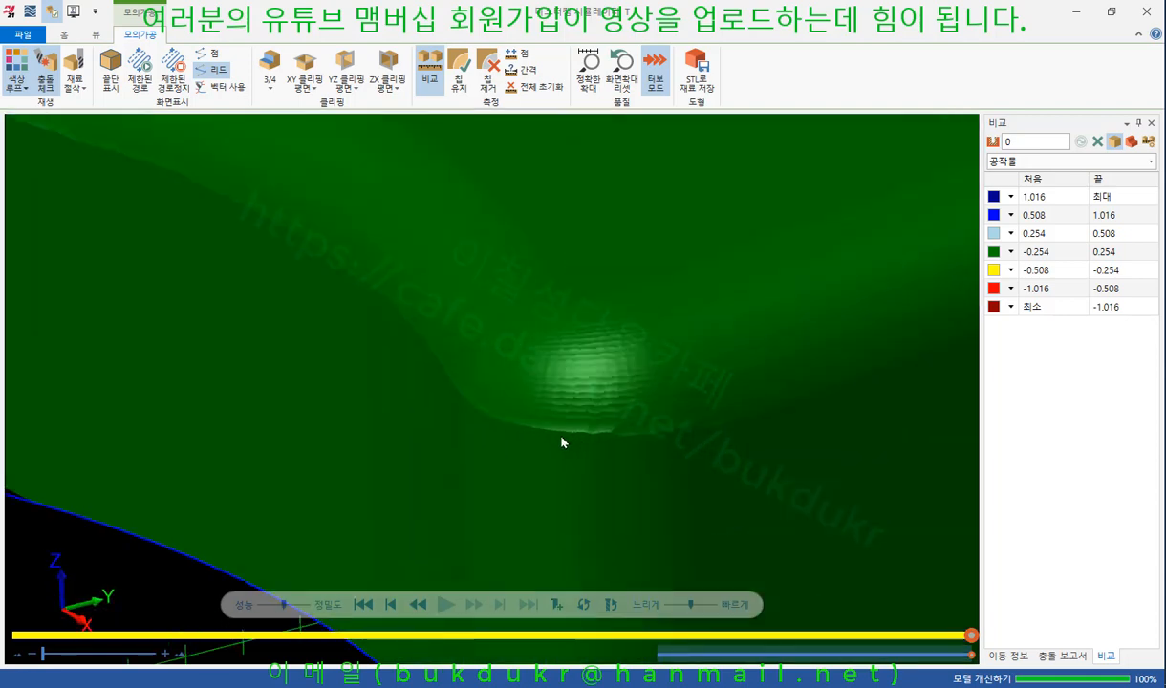
middle_click_drag(562, 443, 571, 393)
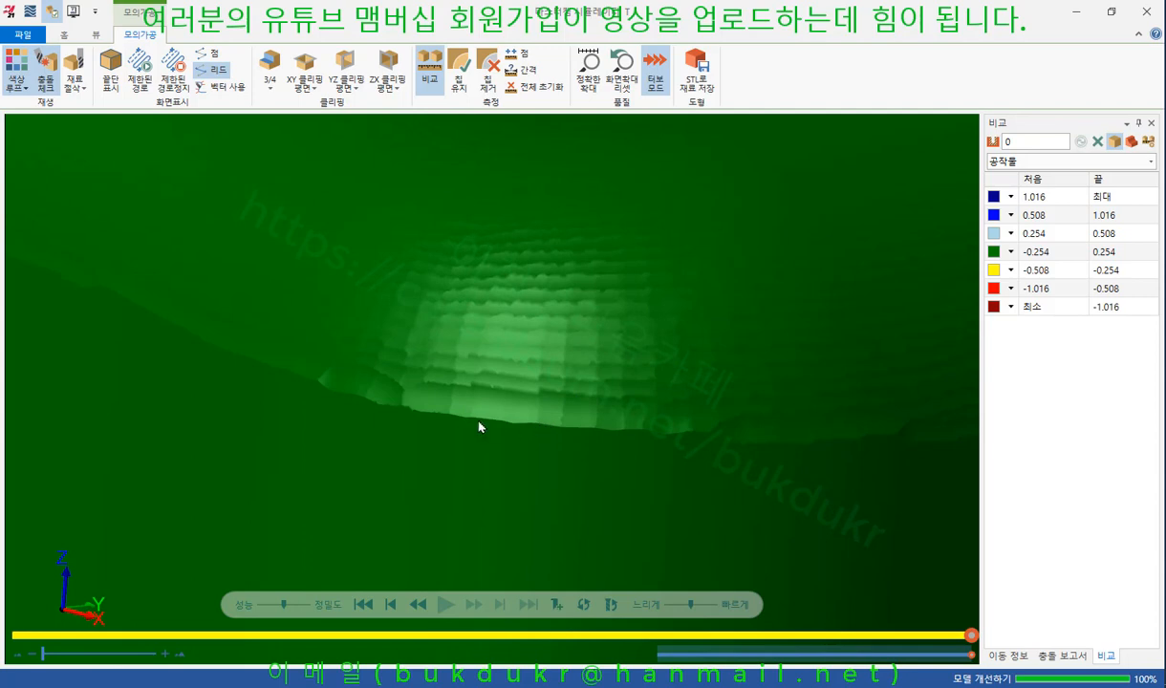
scroll(468, 396, "down", 3)
middle_click_drag(472, 391, 472, 394)
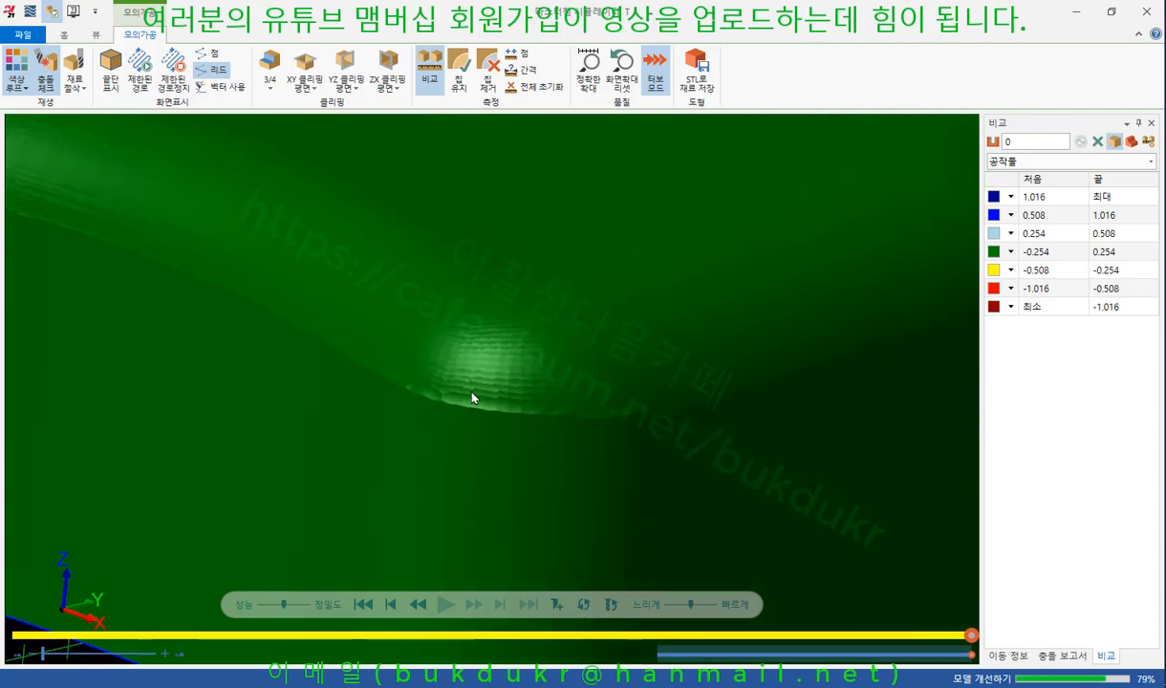
left_click(1075, 11)
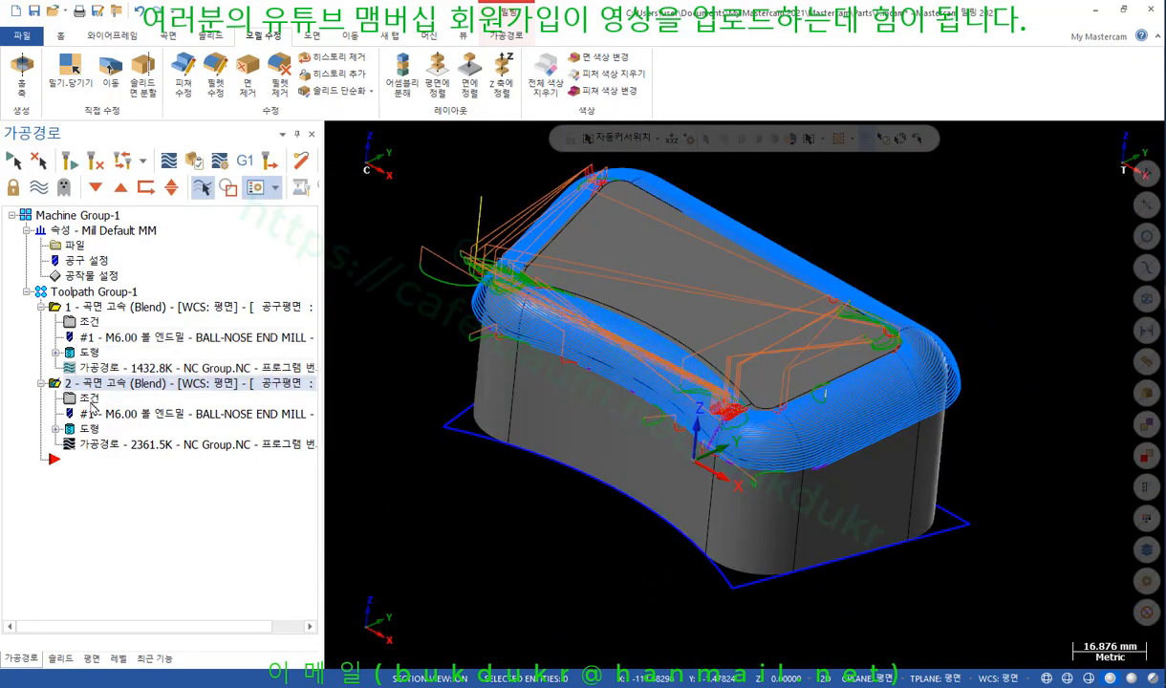
Hide the second Blend toolpath's display and expand its list of geometry to review the bare filleted model.
left_click(39, 187)
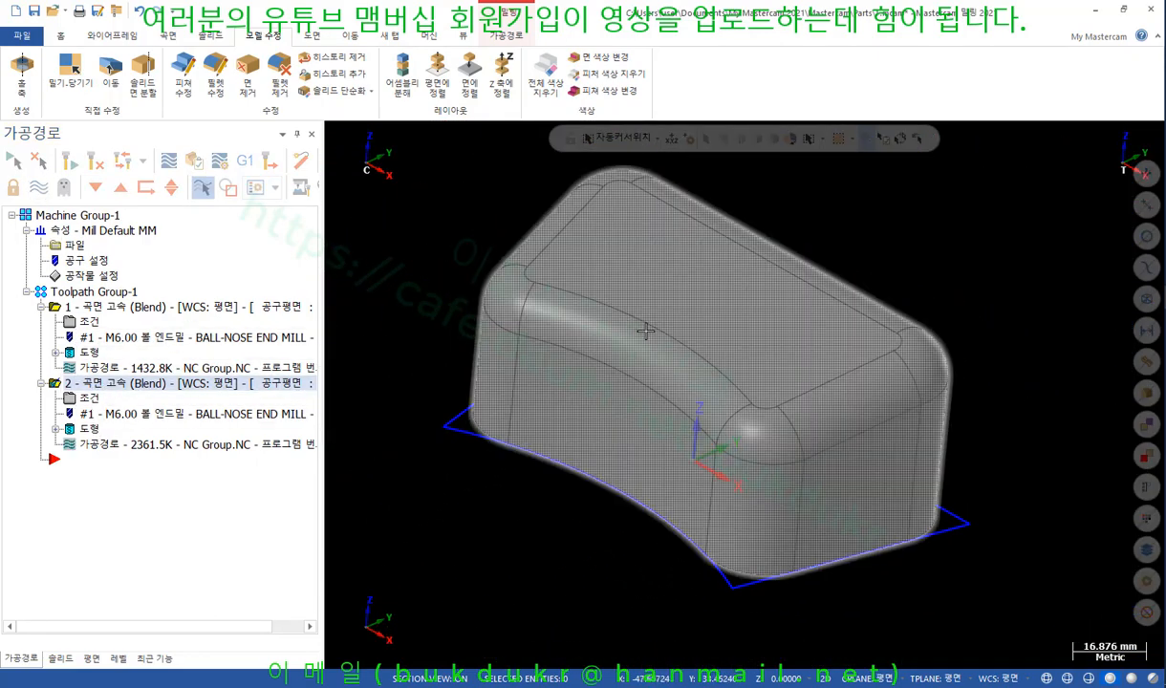
scroll(646, 331, "up", 2)
left_click(57, 429)
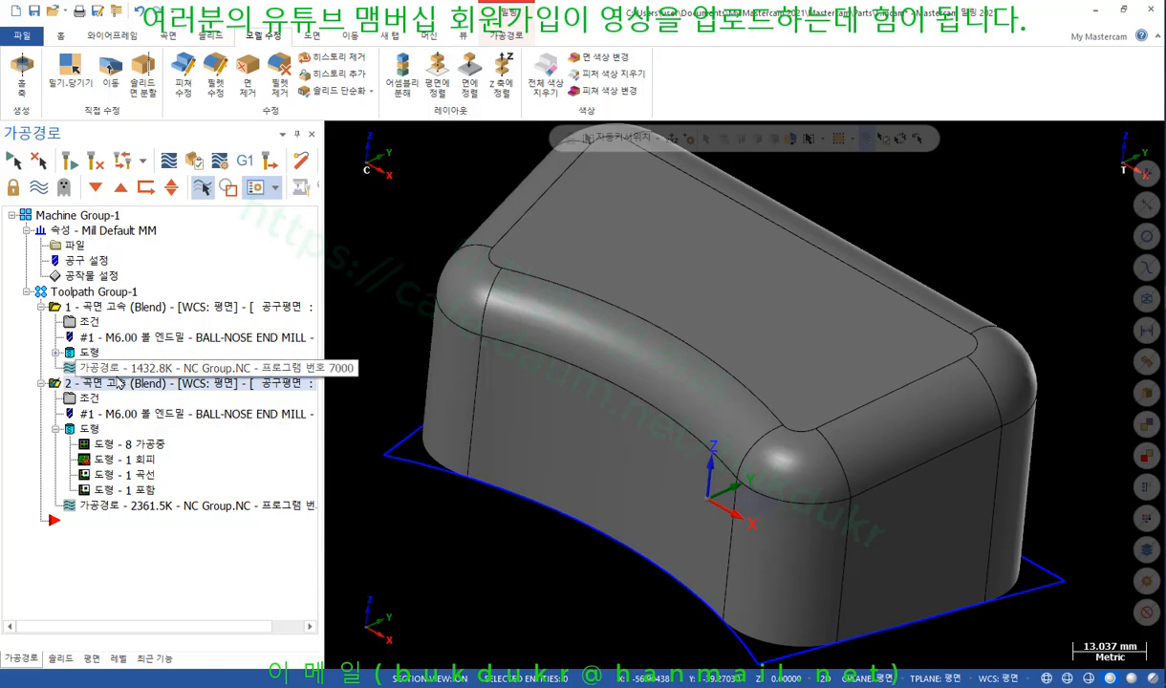
Set the second Blend toolpath's containment offset distance to 1 with the tool radius included, and regenerate it.
left_click(89, 395)
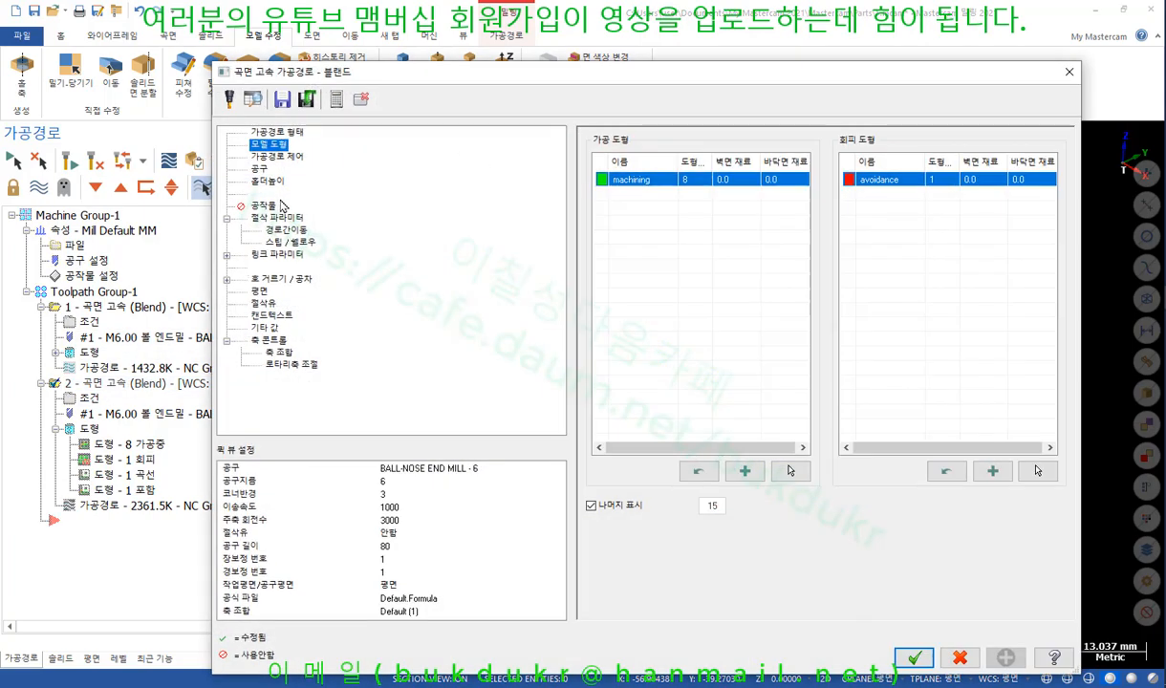
left_click(279, 156)
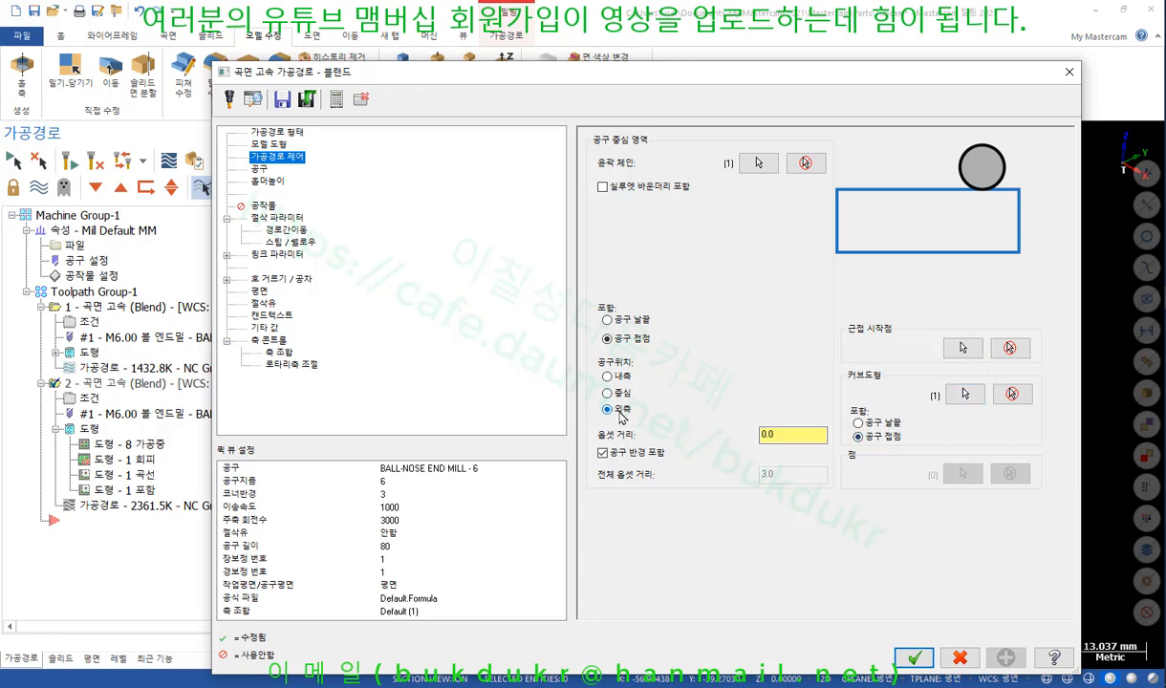
left_click(798, 435)
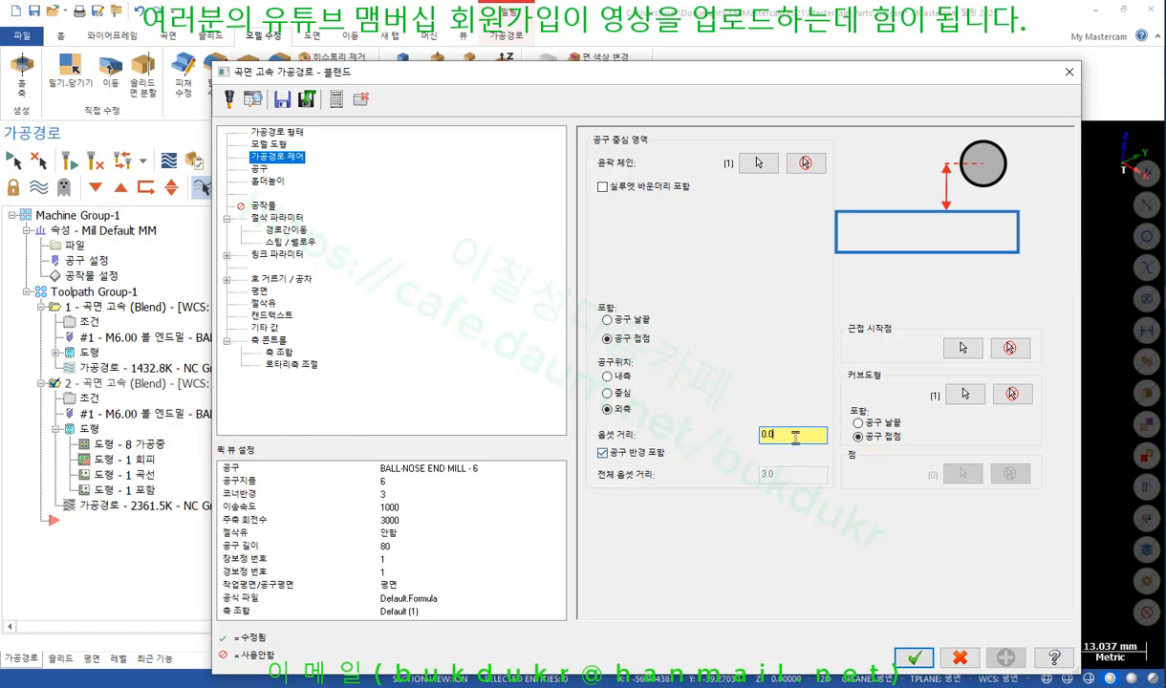
left_click_drag(795, 438, 775, 439)
left_click(602, 453)
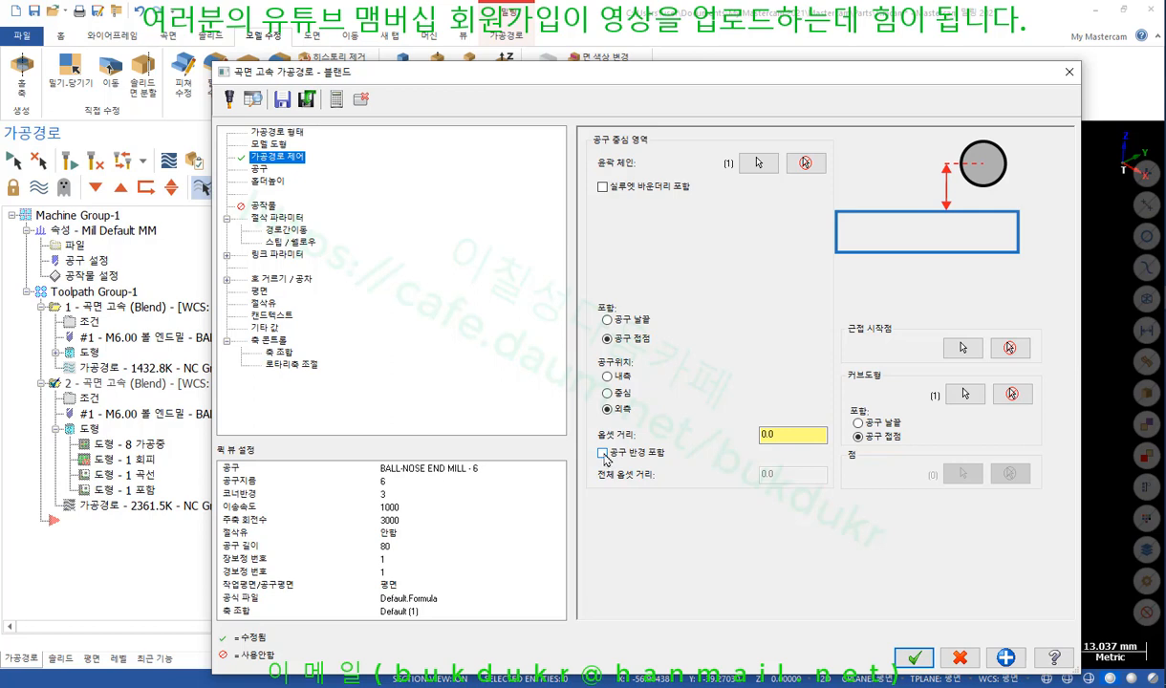
left_click(603, 454)
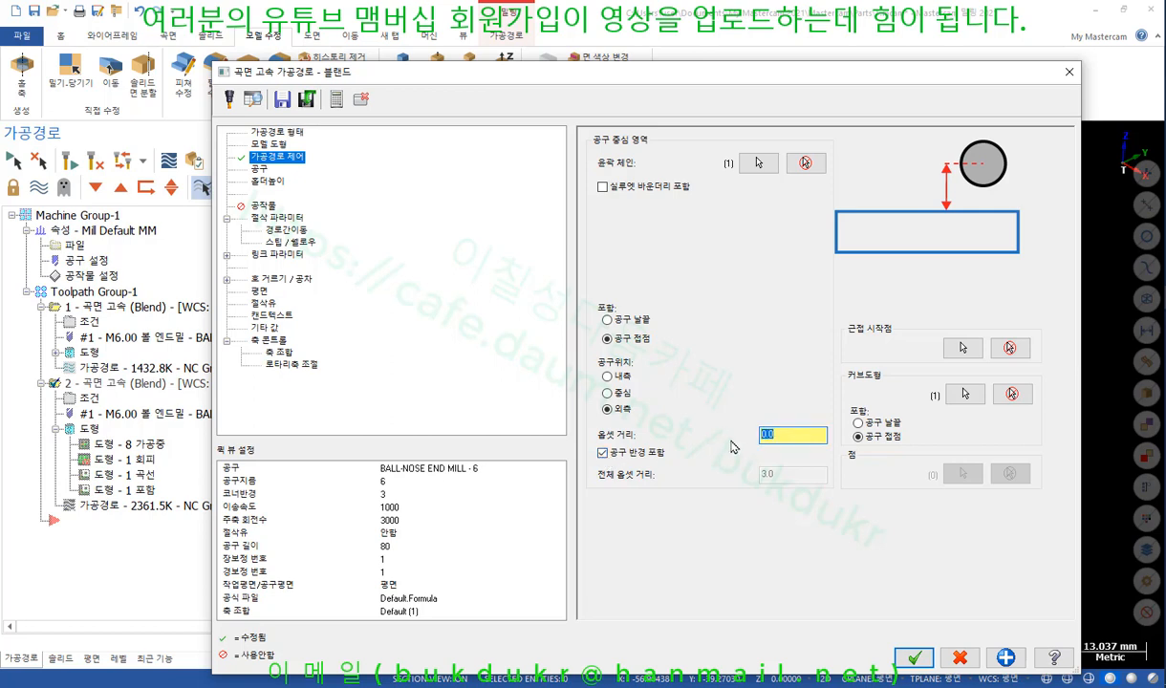
type("1")
left_click(914, 657)
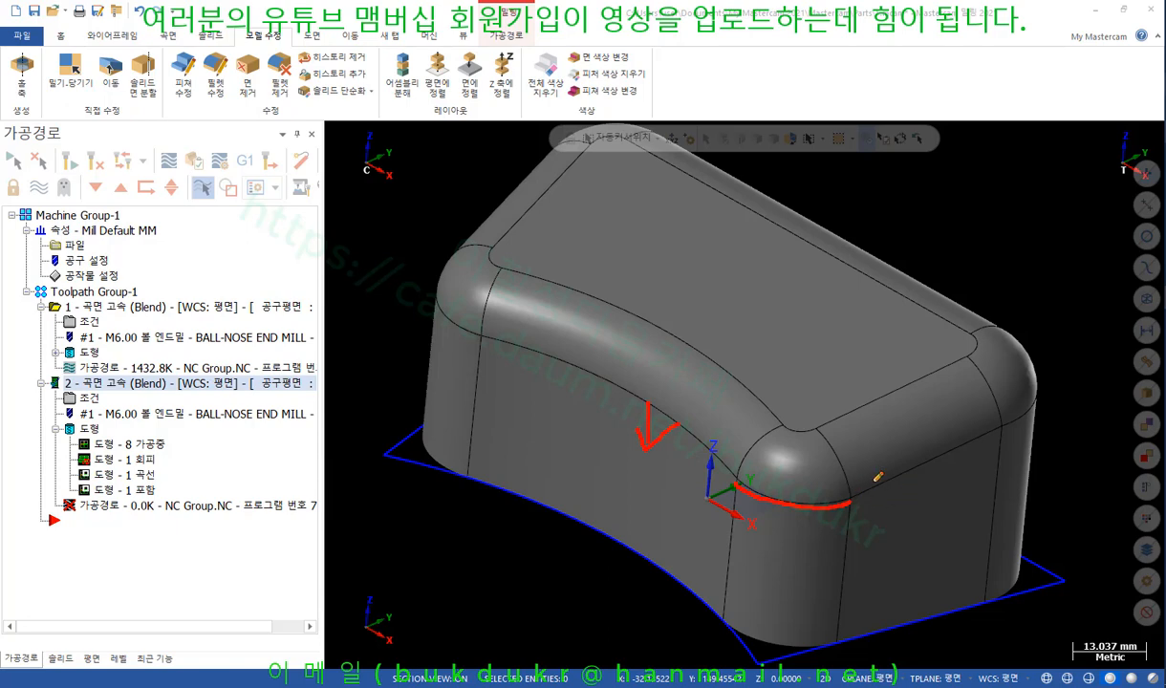
Close the screen annotation and examine how the regenerated passes extend past the corner fillet and its lower edge.
right_click(969, 218)
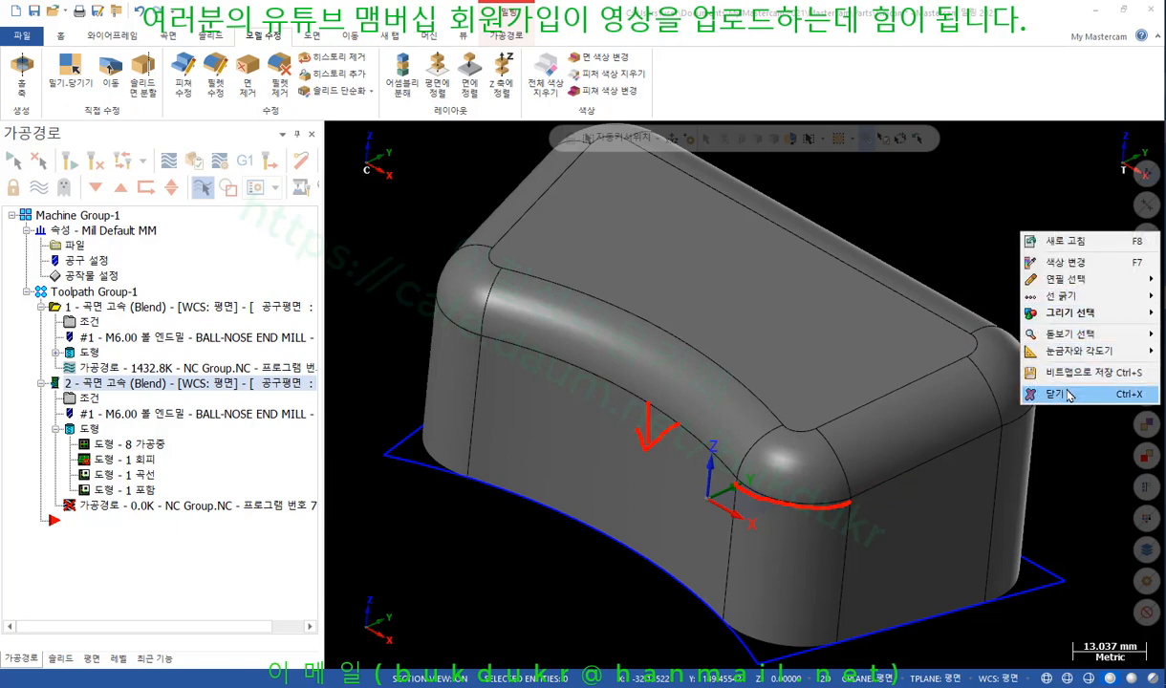
left_click(1021, 377)
scroll(906, 392, "up", 1)
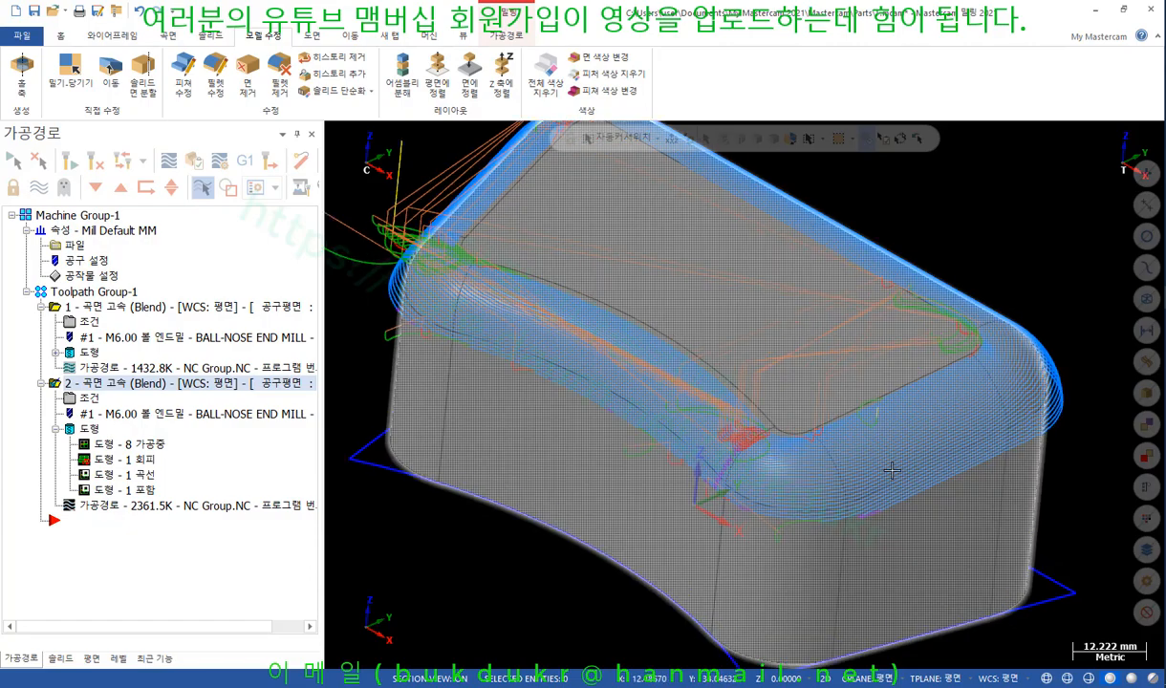
middle_click_drag(891, 436, 861, 394)
scroll(708, 416, "up", 15)
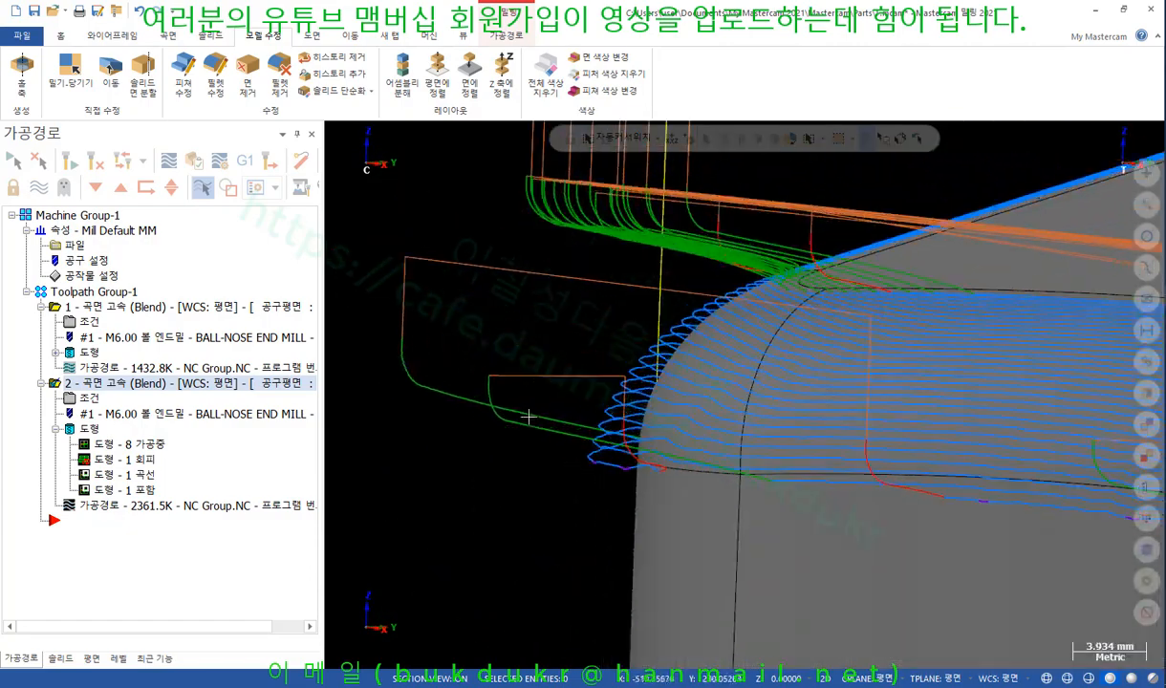
middle_click_drag(586, 361, 610, 371)
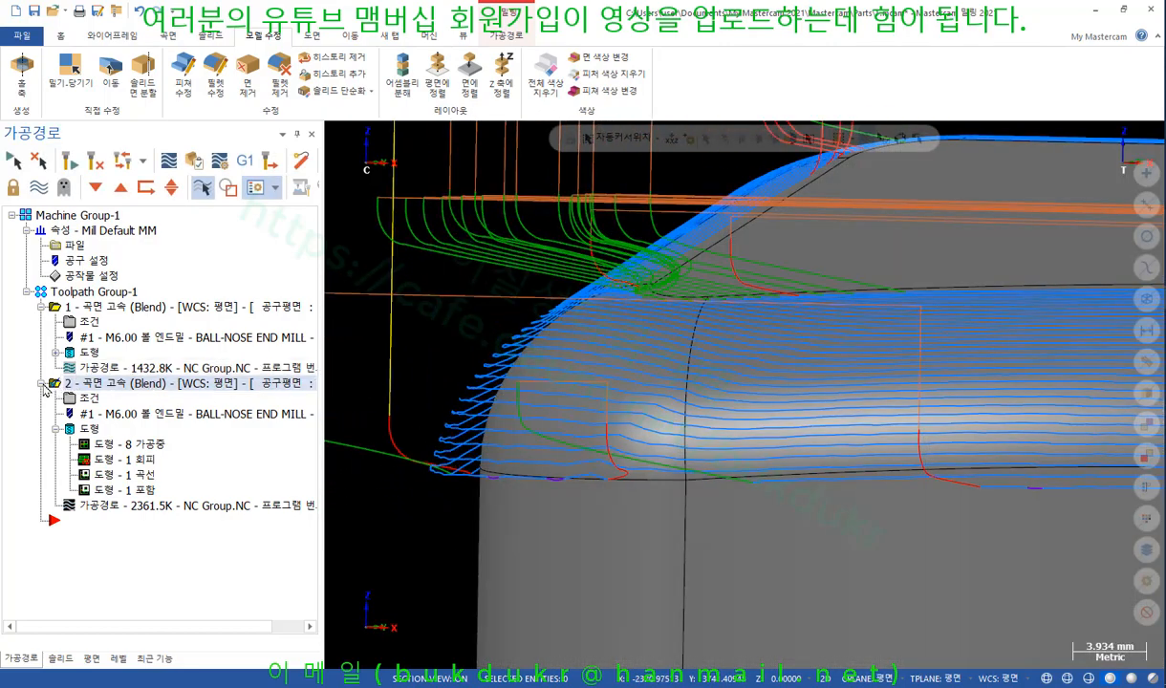
Delete the first Blend toolpath and display the remaining one over the filleted corner.
left_click(79, 310)
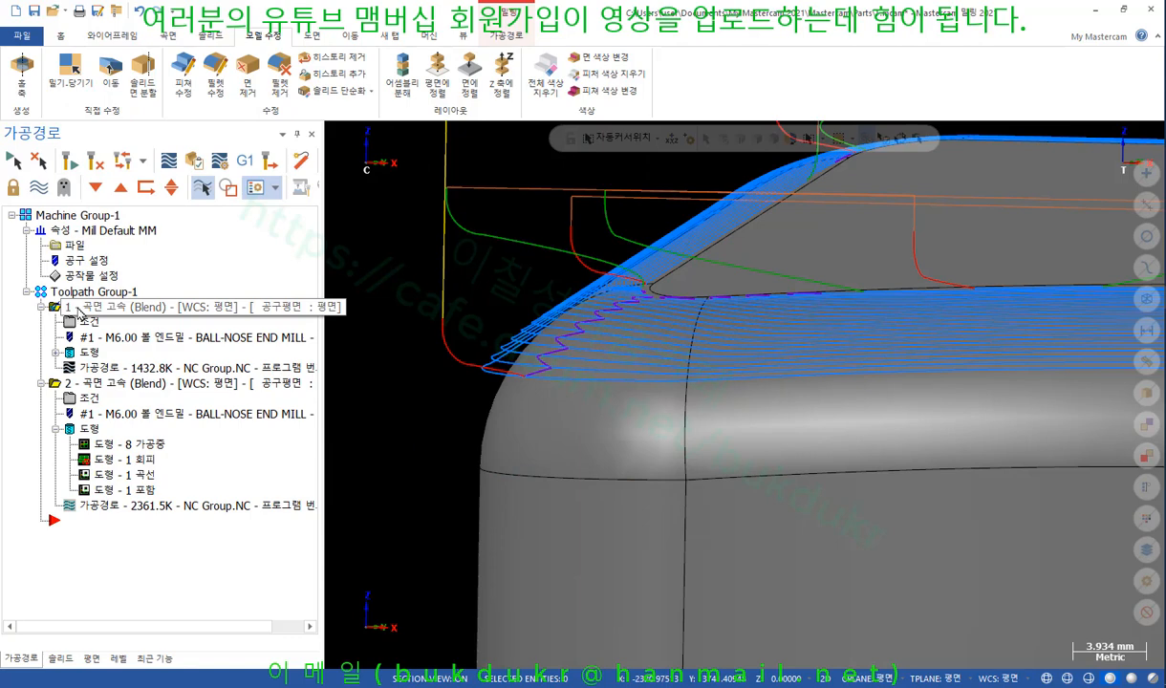
key("Delete")
left_click(601, 406)
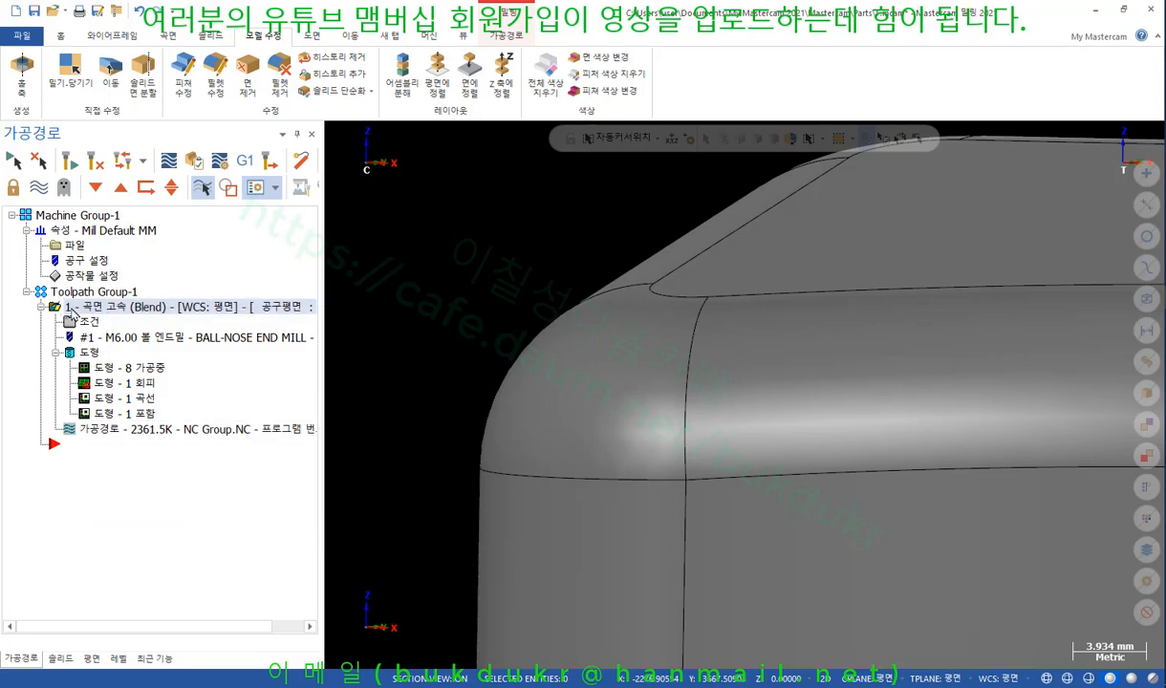
left_click(39, 189)
scroll(550, 361, "down", 2)
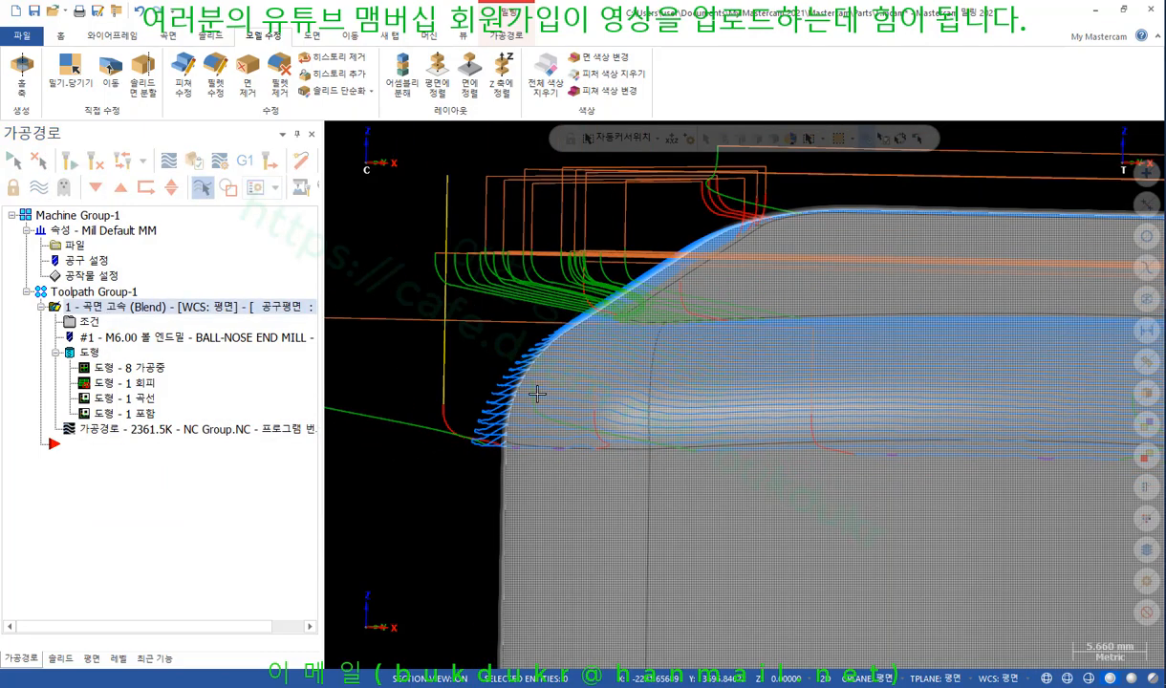
middle_click_drag(536, 393, 520, 450)
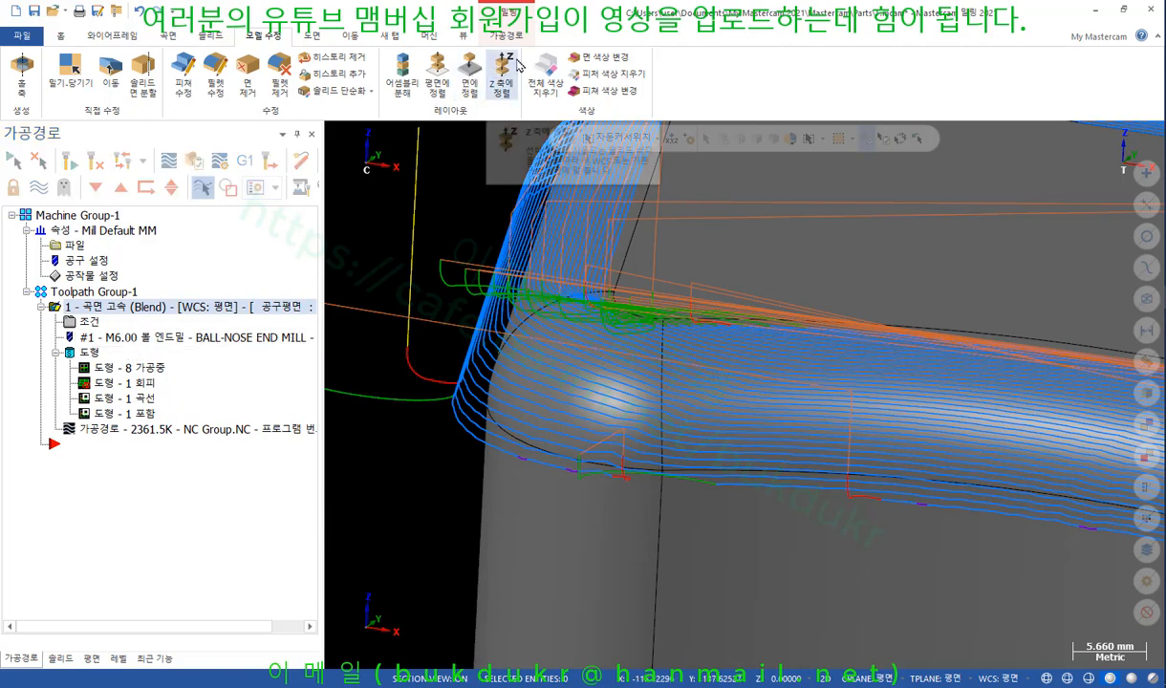
Create a stock model that takes its initial shape from the stock setup and set its colour to cyan (11).
left_click(492, 39)
left_click(818, 71)
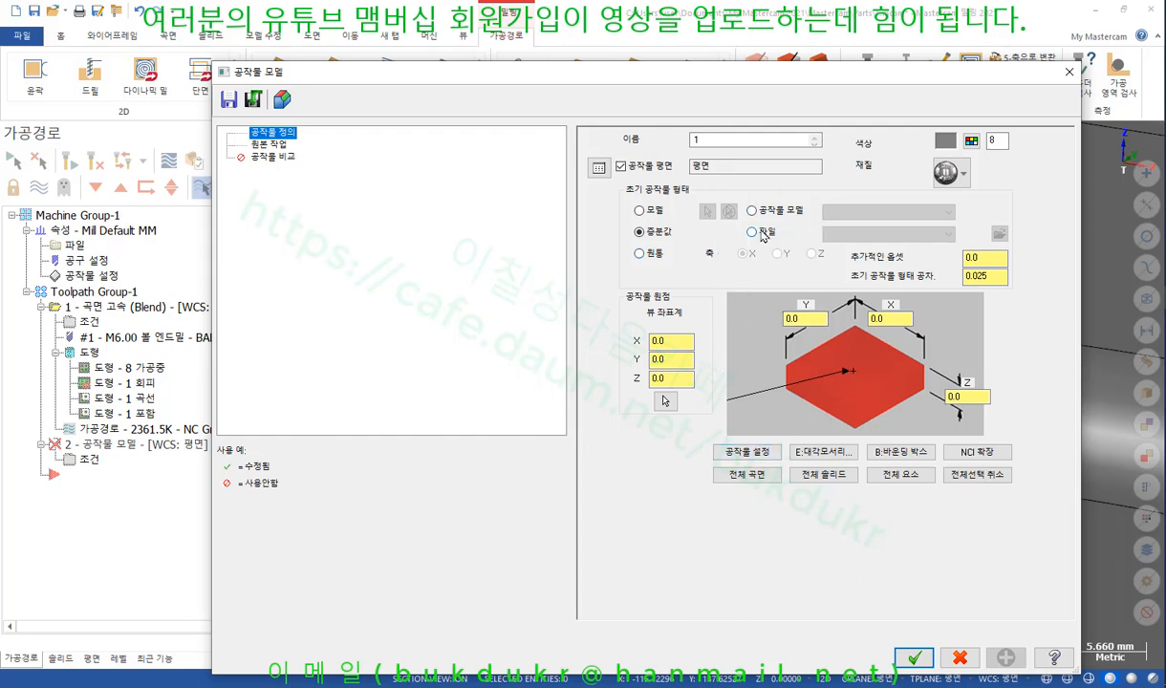
left_click(746, 455)
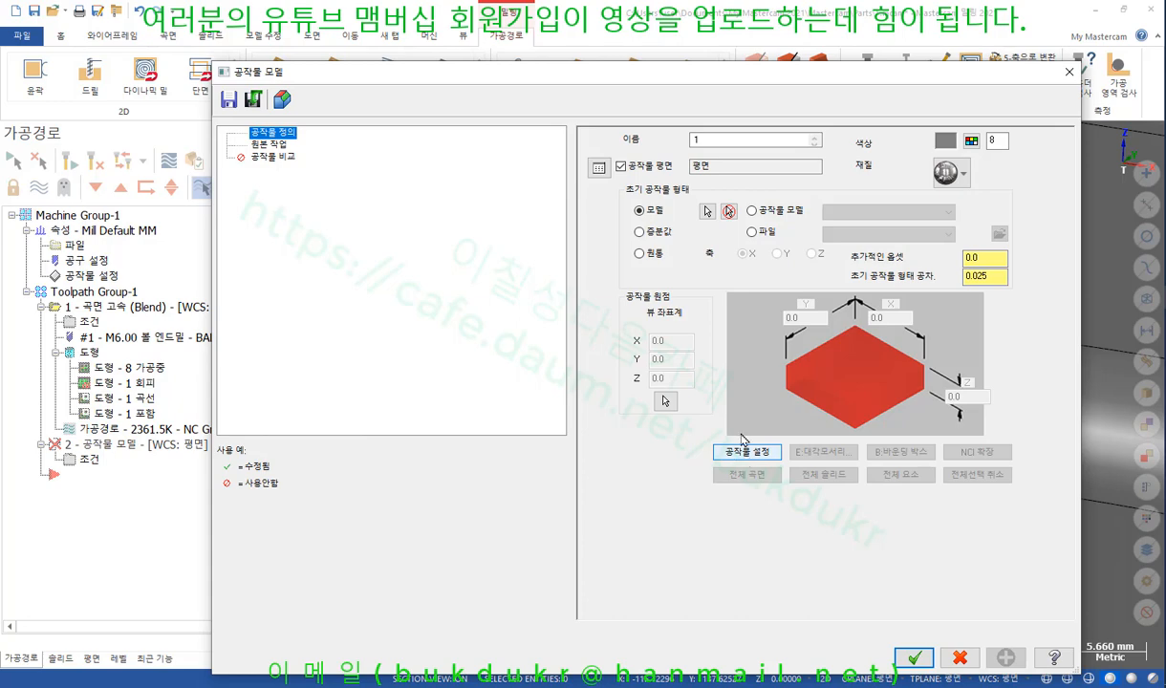
left_click(971, 140)
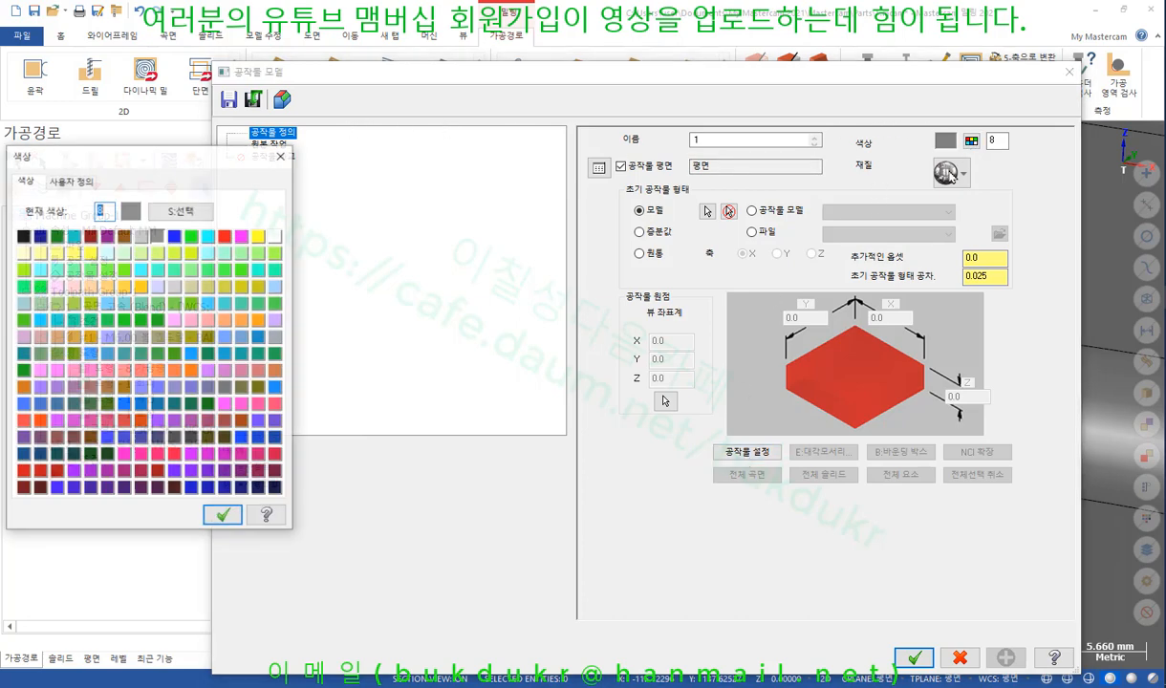
left_click(209, 238)
left_click(222, 516)
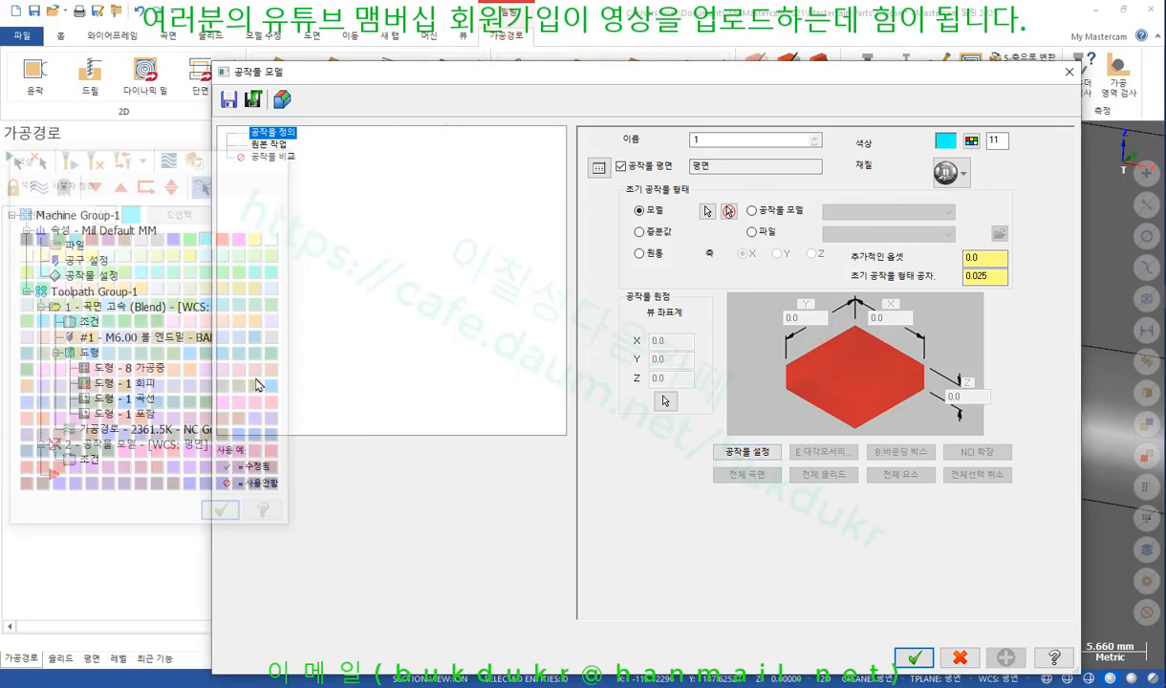
Choose the Blend toolpath as the stock model's source operation and accept the stock model.
left_click(271, 144)
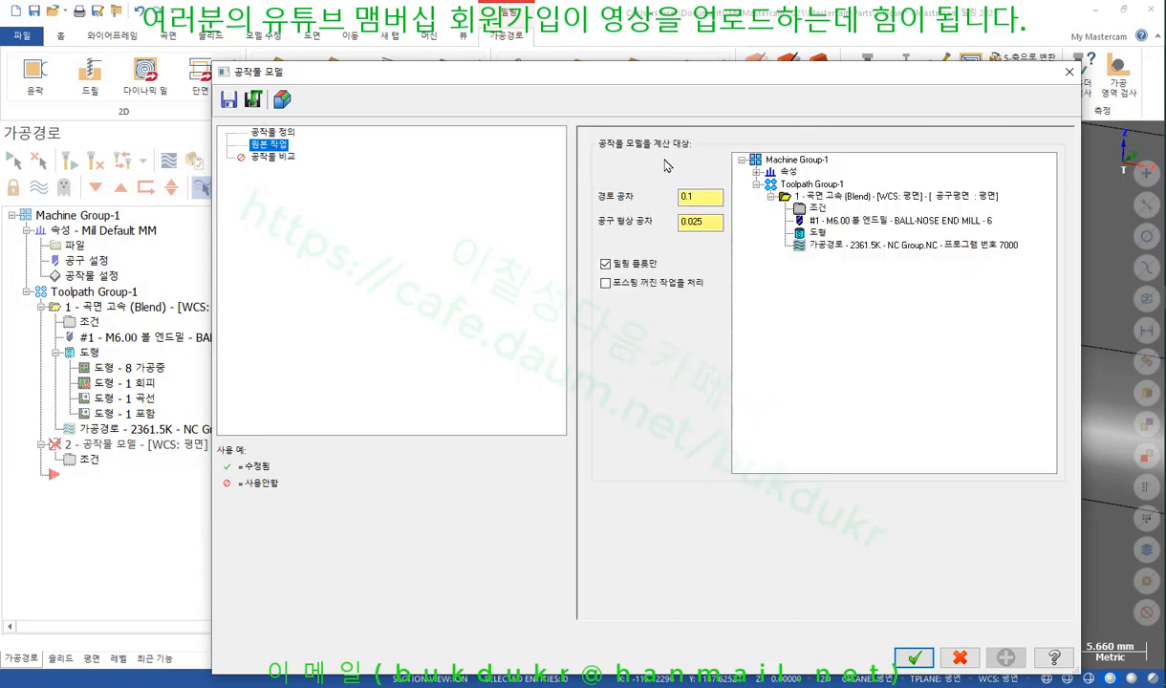
left_click(832, 196)
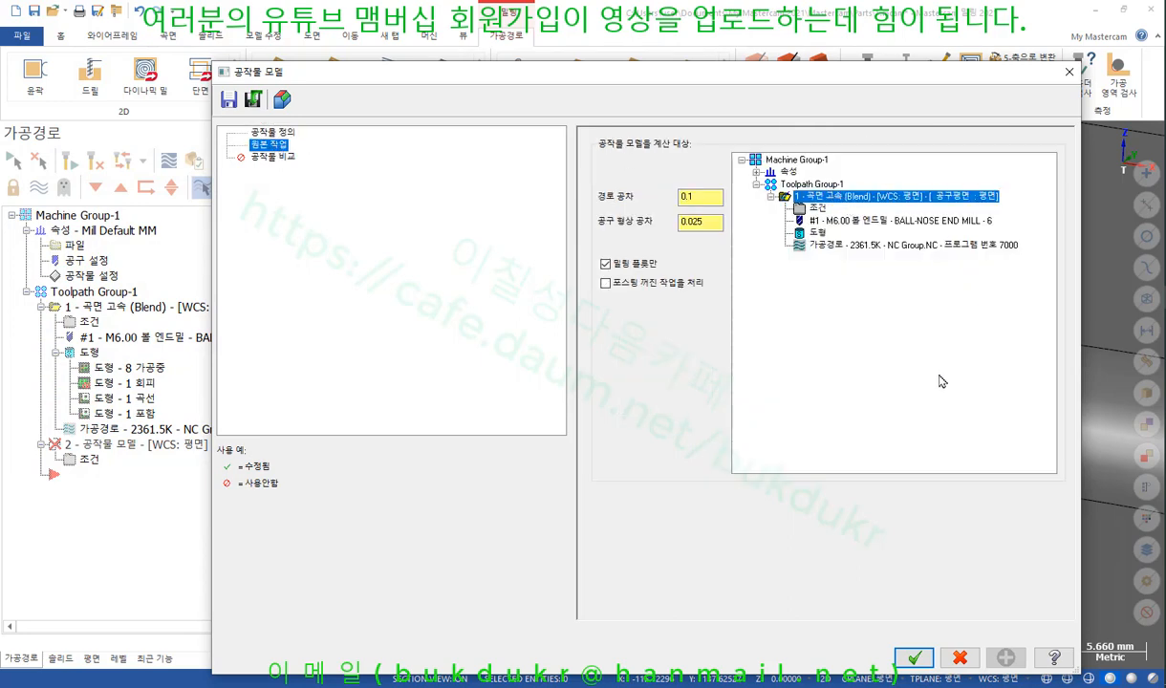
left_click(914, 658)
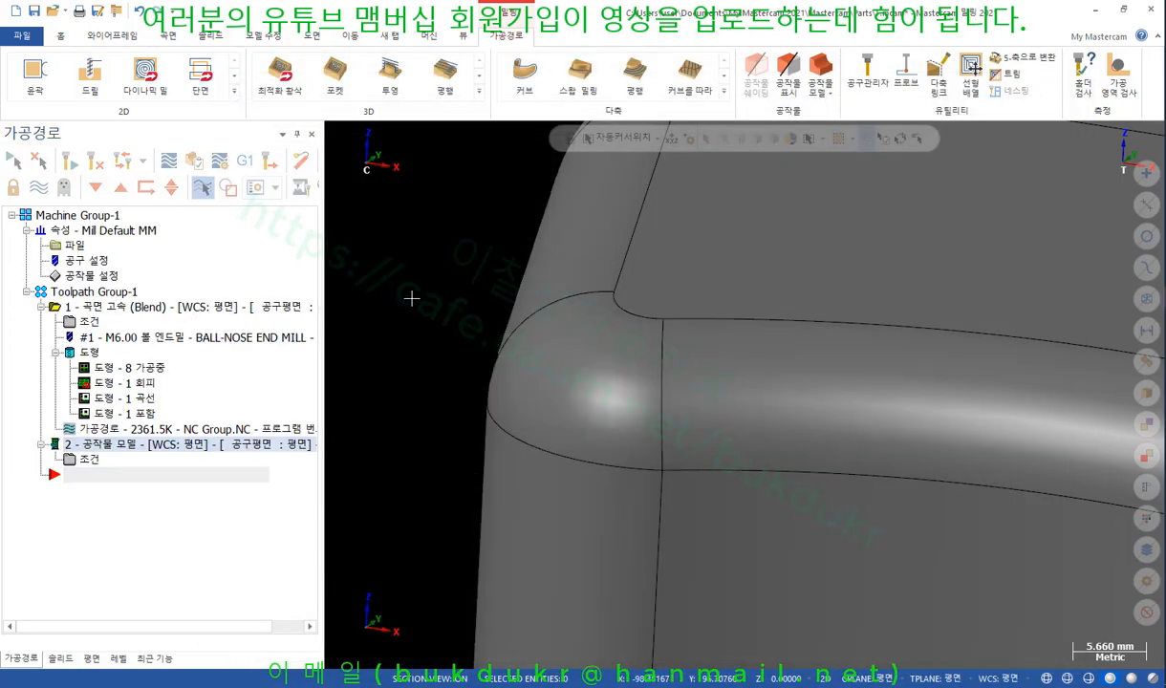
Enable stock comparison for the stock model, choose the filleted solid as the part model for comparison, and regenerate it.
scroll(428, 295, "down", 6)
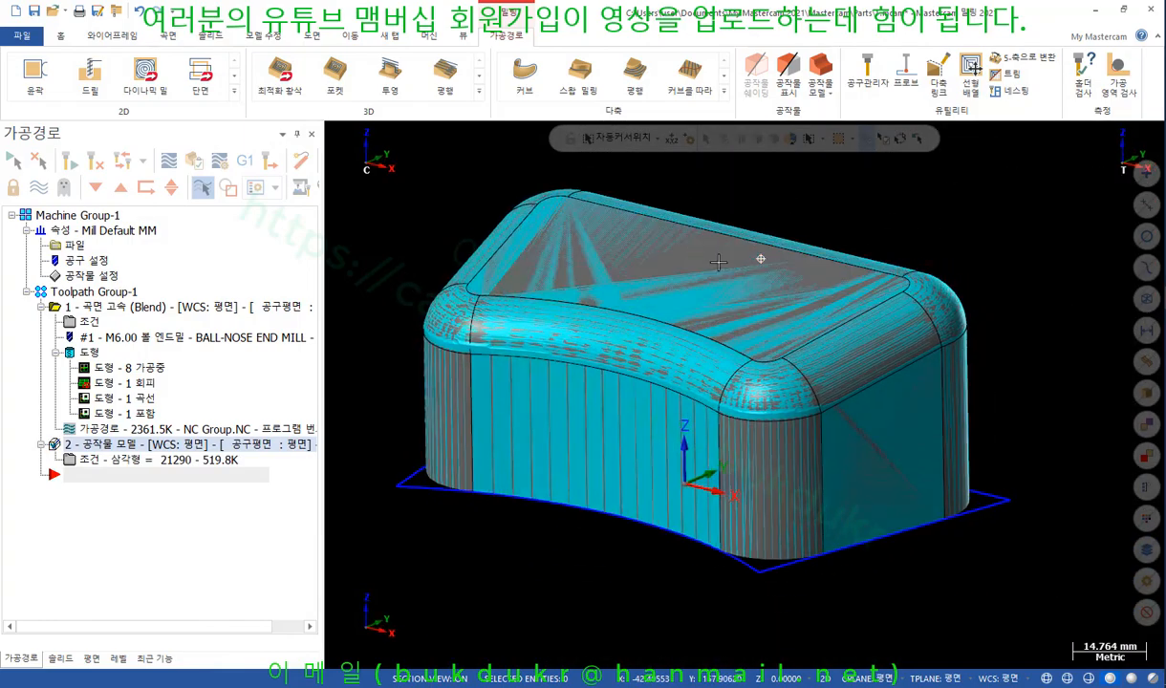
scroll(717, 475, "up", 5)
scroll(707, 475, "up", 4)
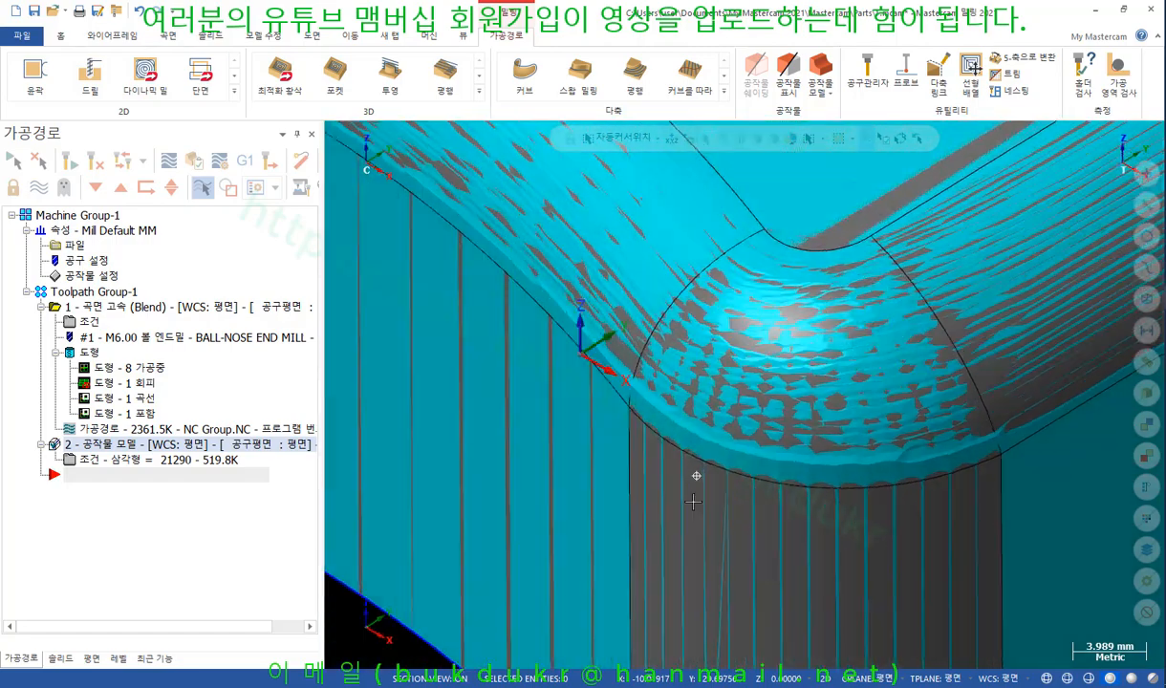
scroll(660, 421, "up", 6)
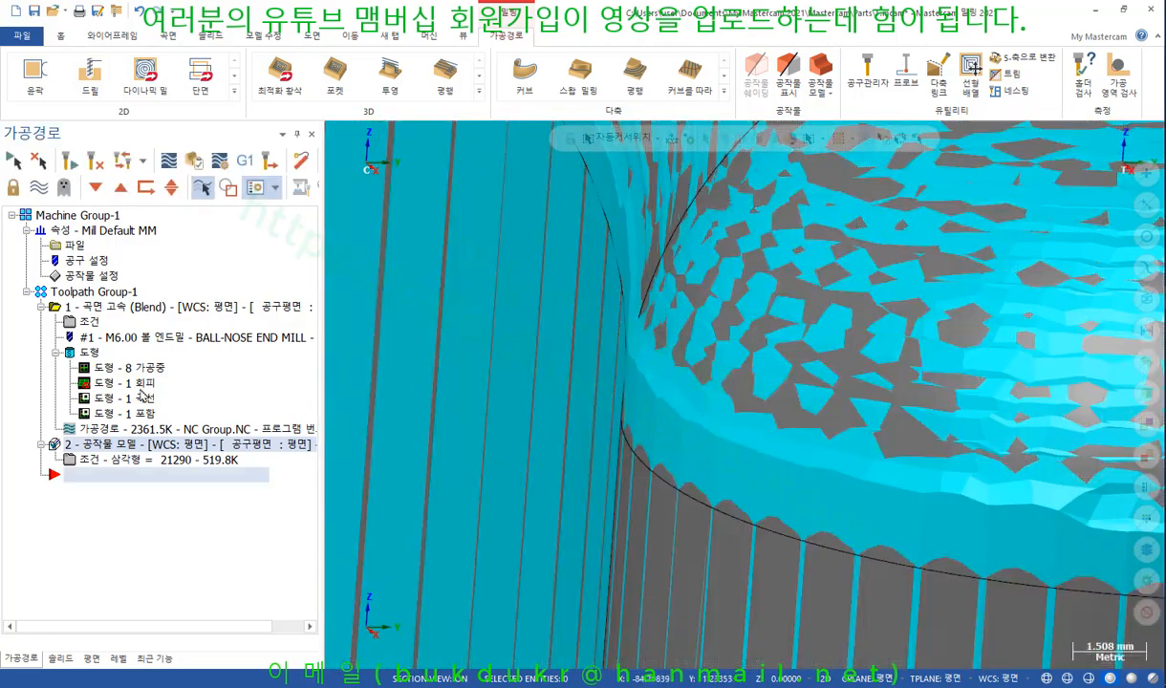
left_click(91, 461)
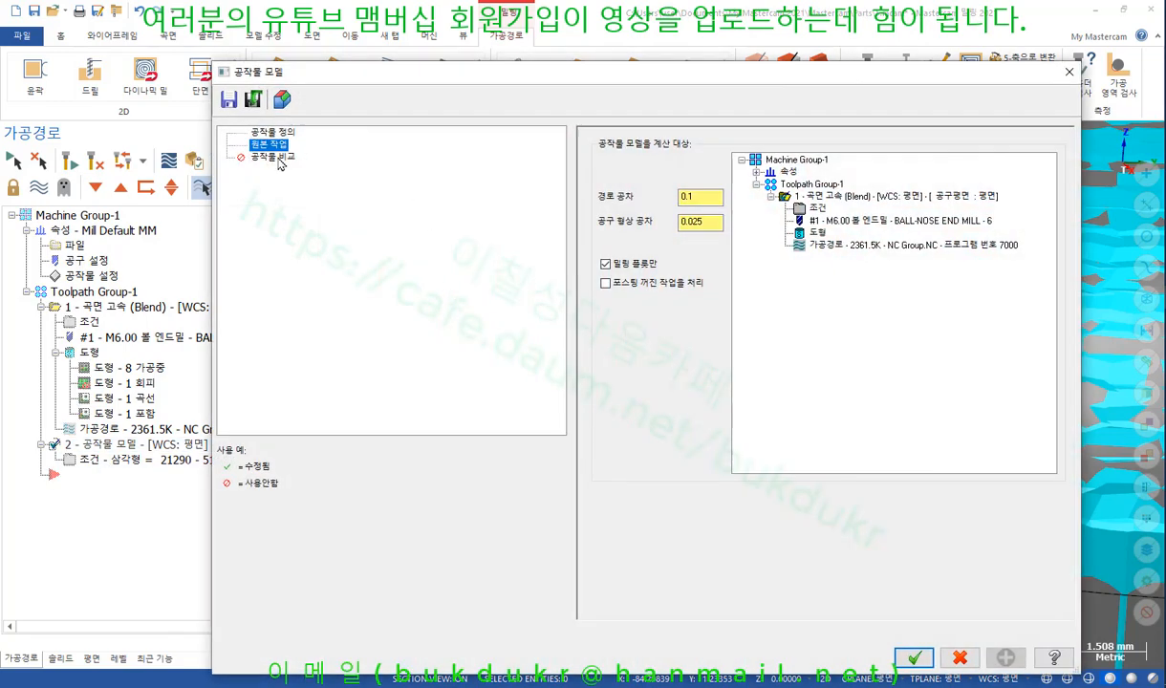
left_click(273, 156)
left_click(606, 141)
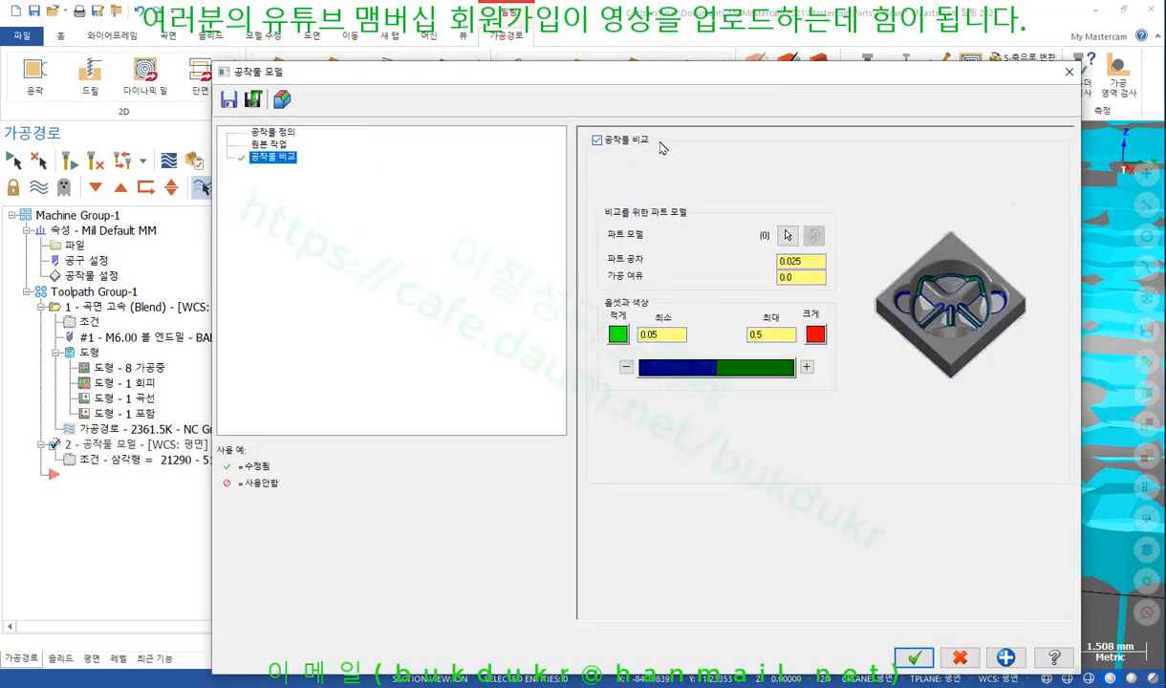
left_click(786, 235)
scroll(728, 369, "down", 8)
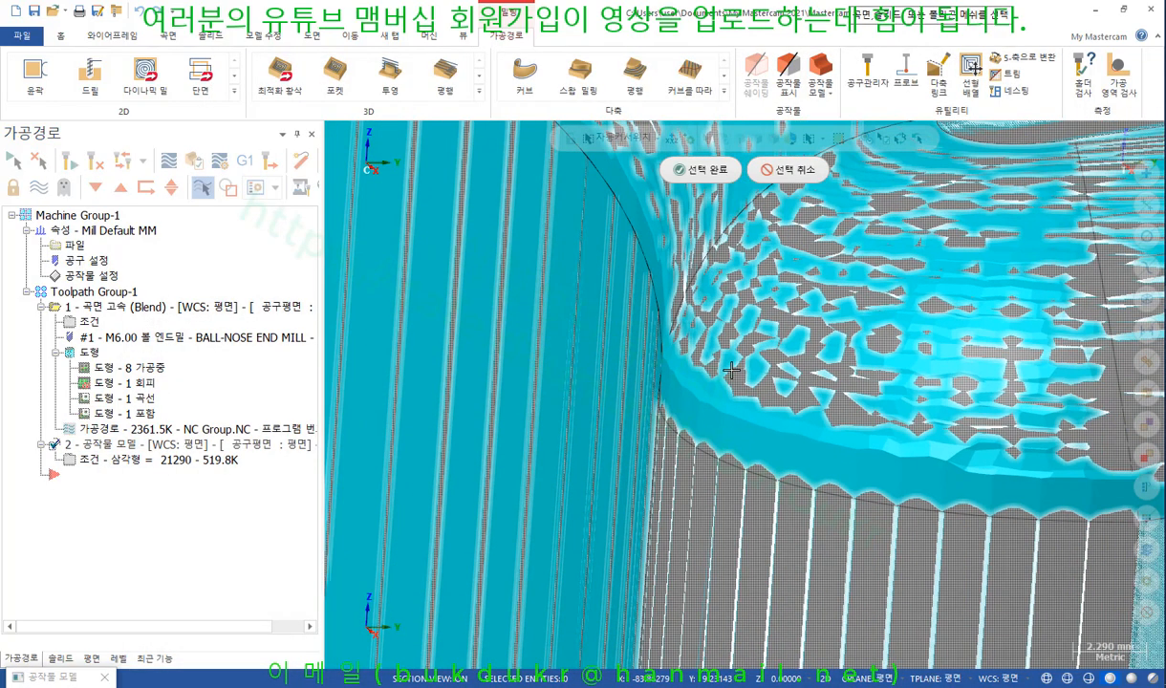
scroll(755, 421, "down", 3)
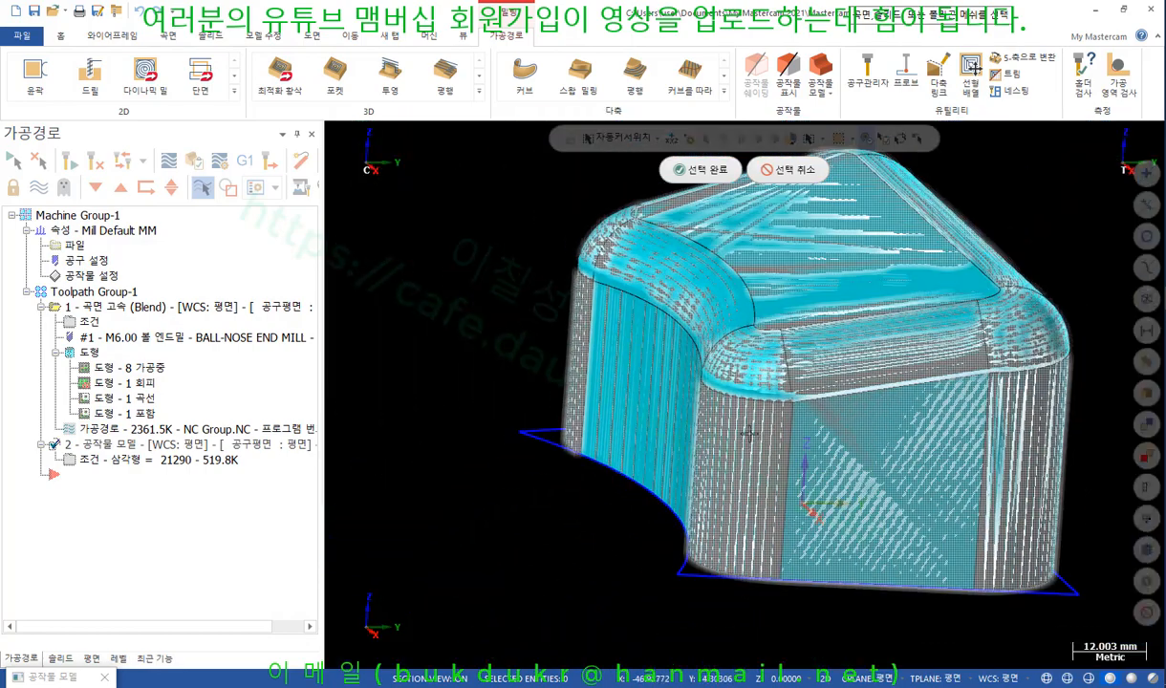
left_click(742, 196)
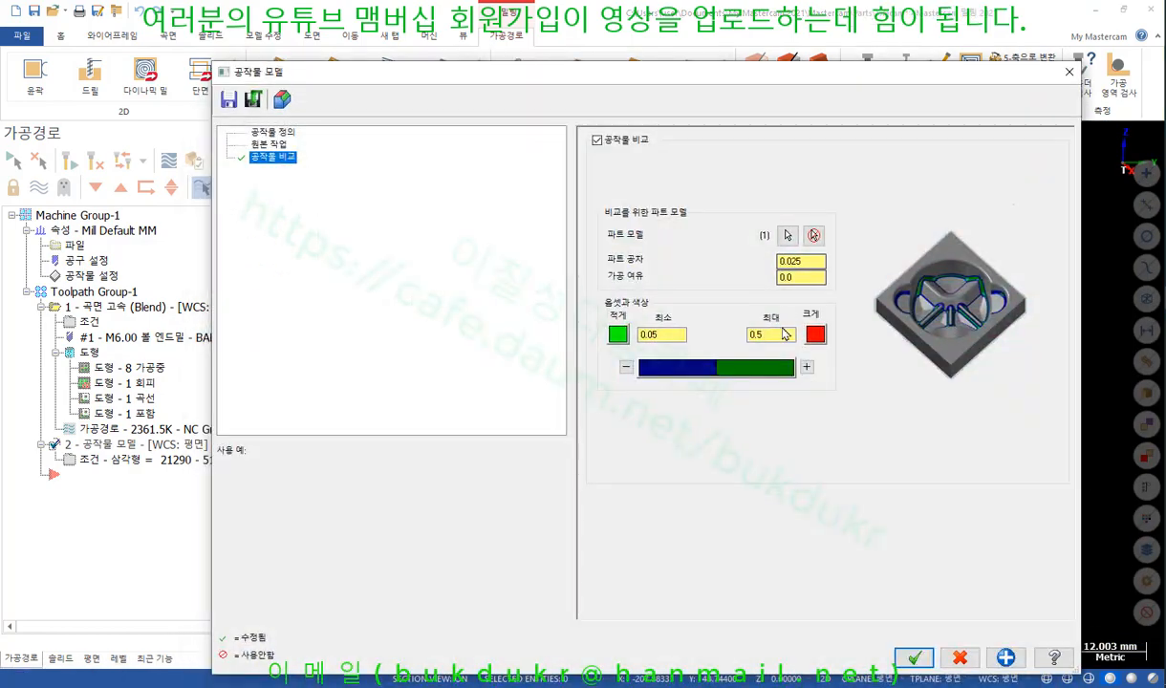
left_click(901, 649)
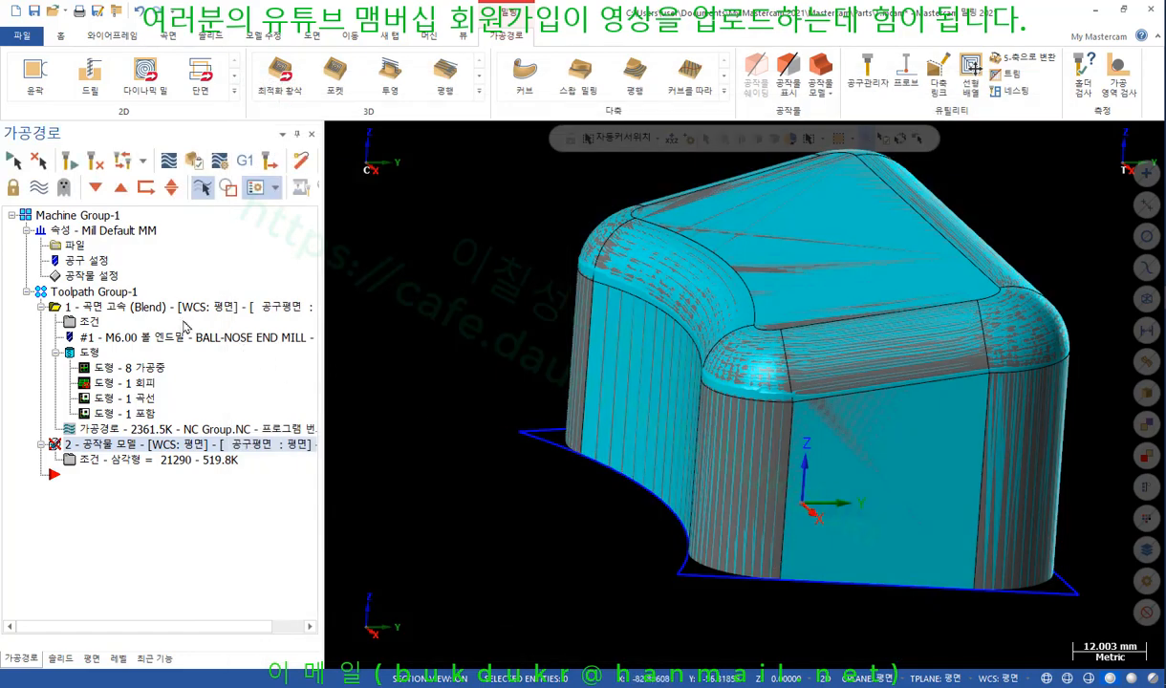
left_click(94, 160)
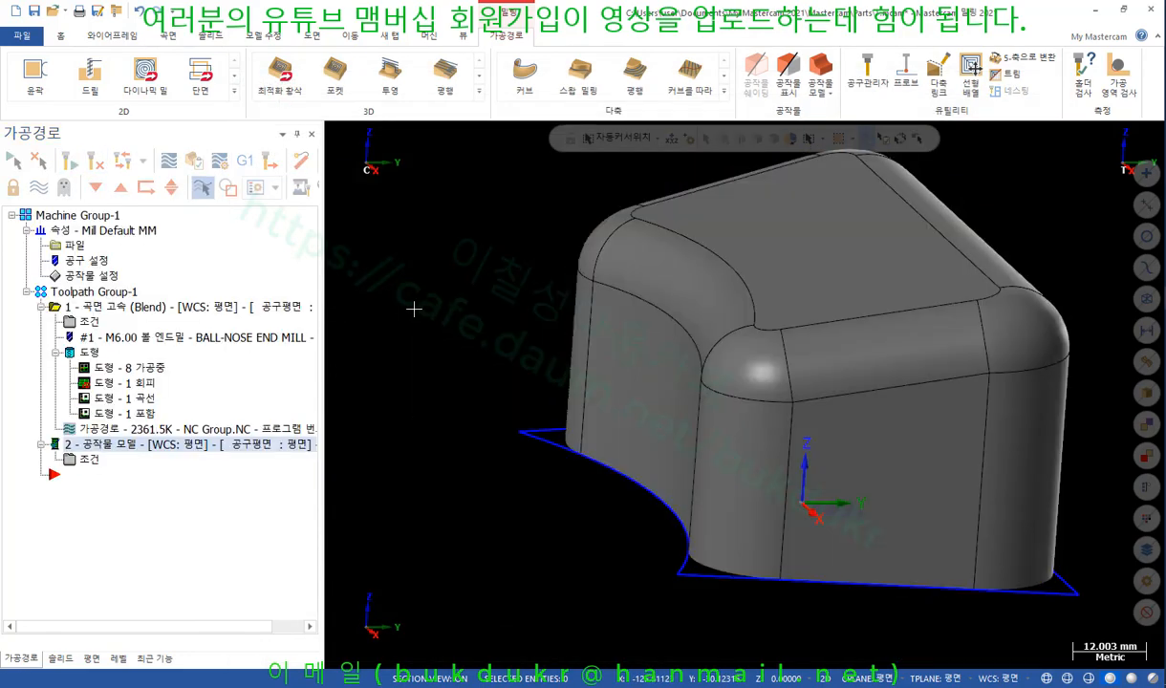
Examine the colour-coded stock comparison along the fillet's lower edge, the corners and the concave side for leftover material.
scroll(440, 285, "down", 1)
mouse_move(442, 283)
middle_mouse_down()
mouse_move(494, 276)
mouse_move(532, 321)
mouse_move(513, 310)
middle_mouse_up()
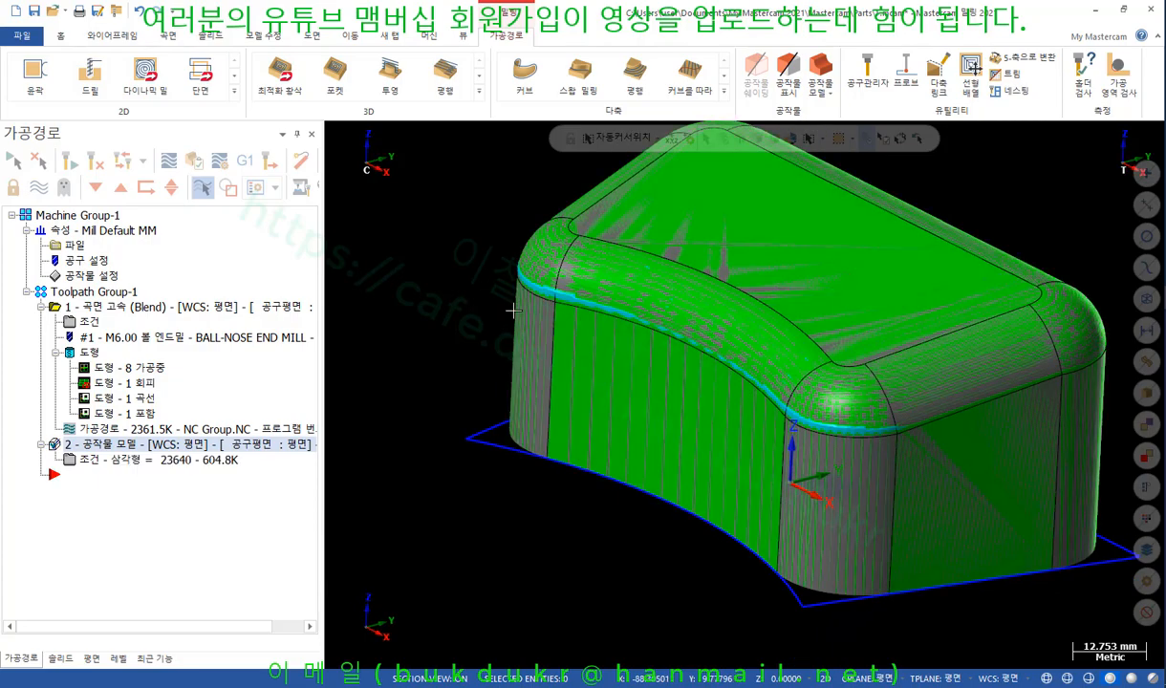
scroll(932, 363, "up", 6)
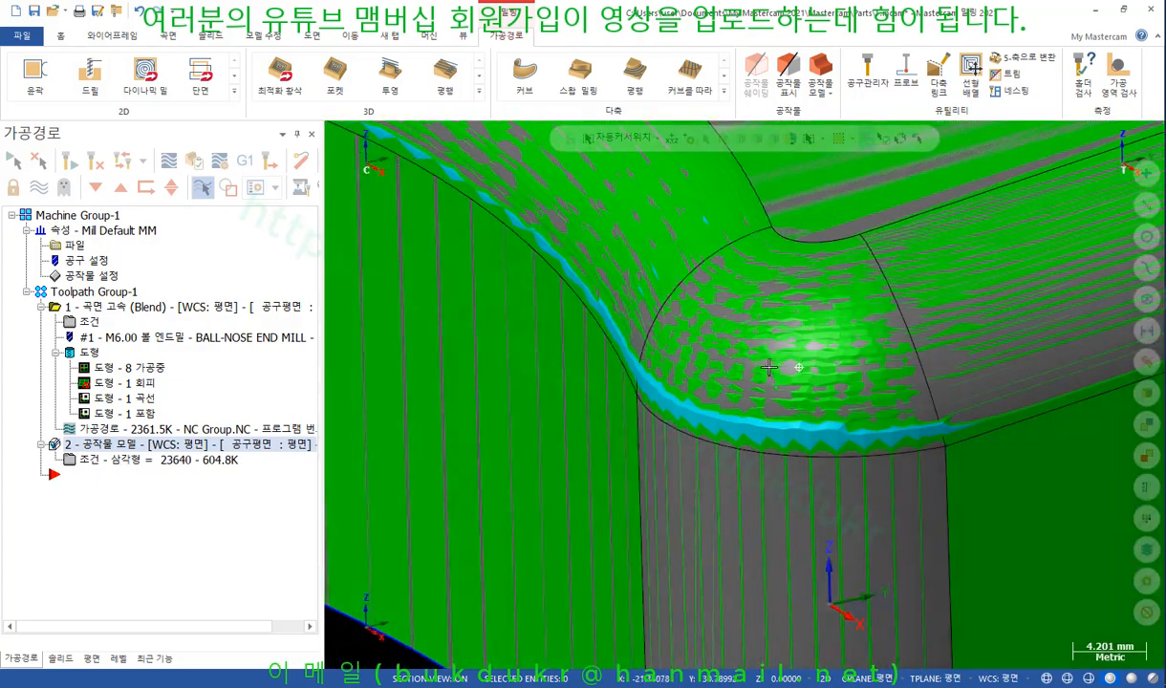
scroll(753, 376, "down", 8)
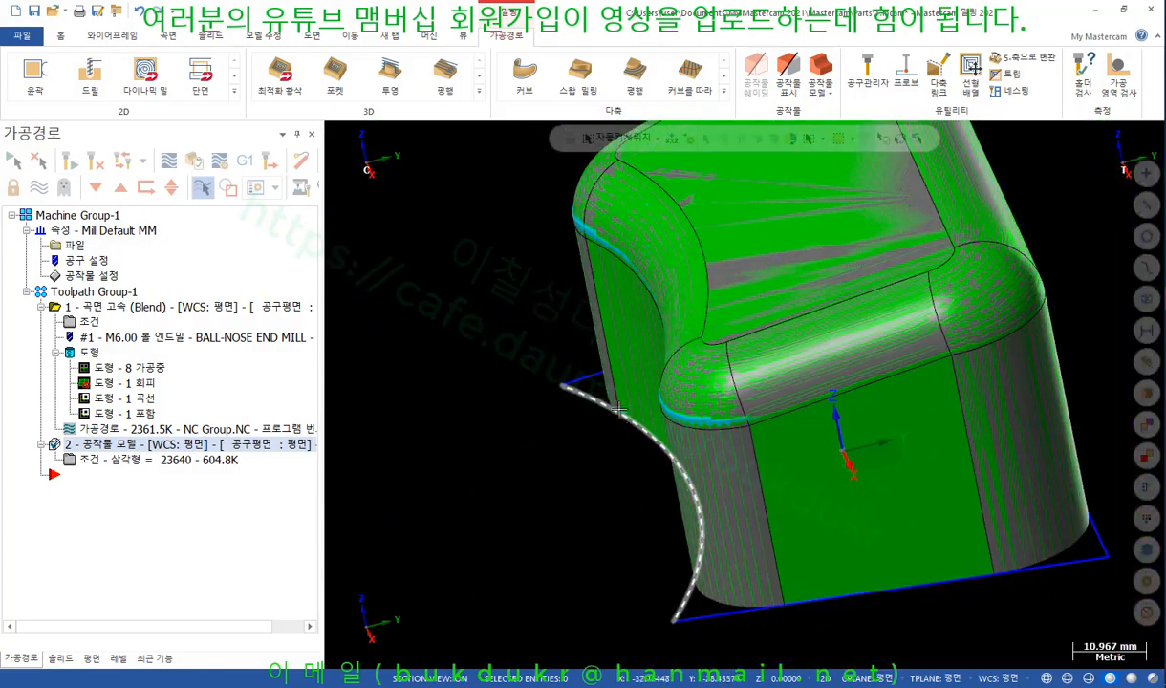
scroll(851, 331, "up", 7)
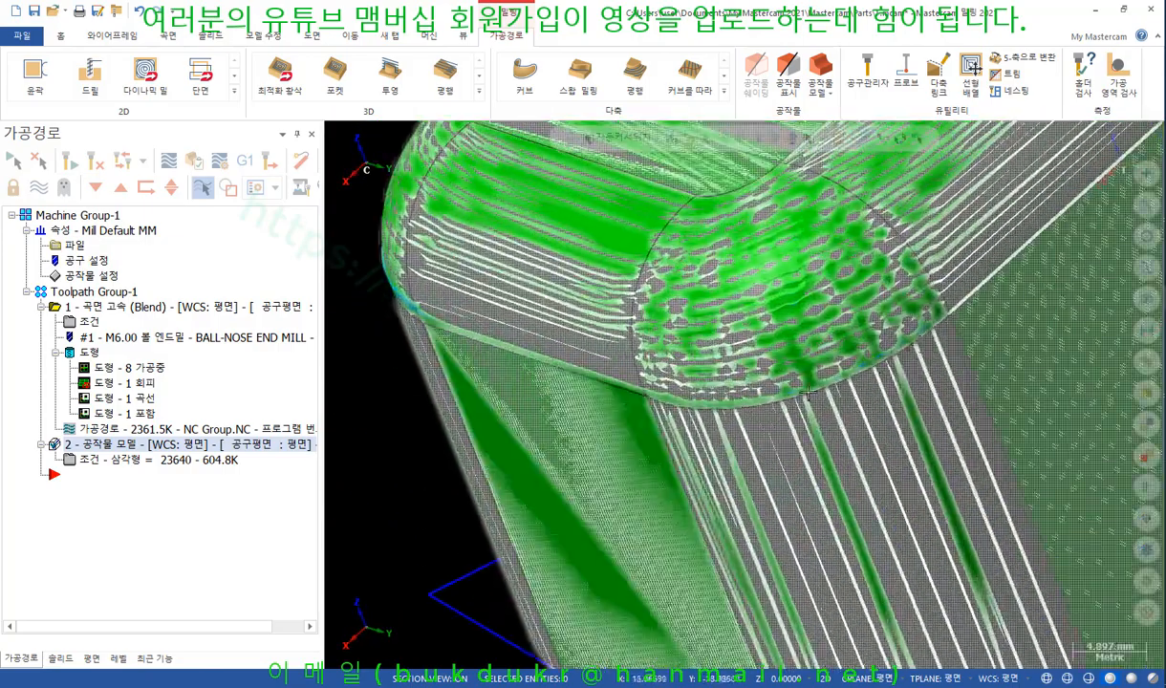
scroll(860, 364, "down", 3)
middle_click_drag(935, 321, 1078, 259)
scroll(1078, 260, "down", 3)
scroll(545, 345, "up", 3)
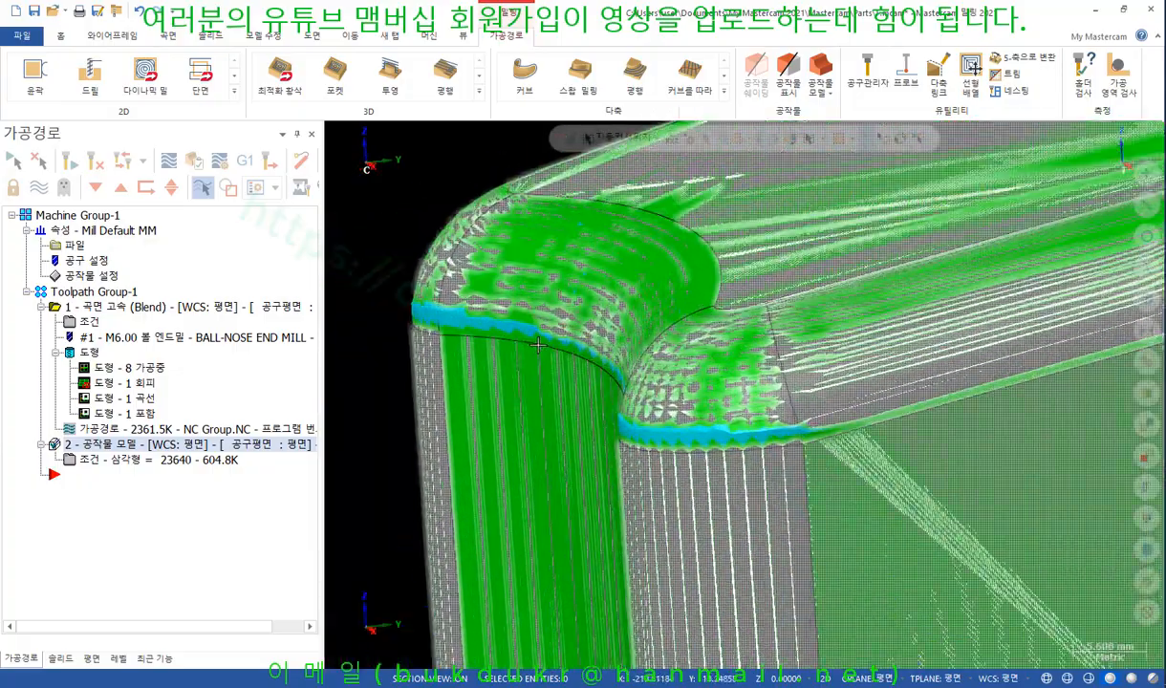
middle_click_drag(545, 346, 620, 350)
scroll(619, 349, "down", 4)
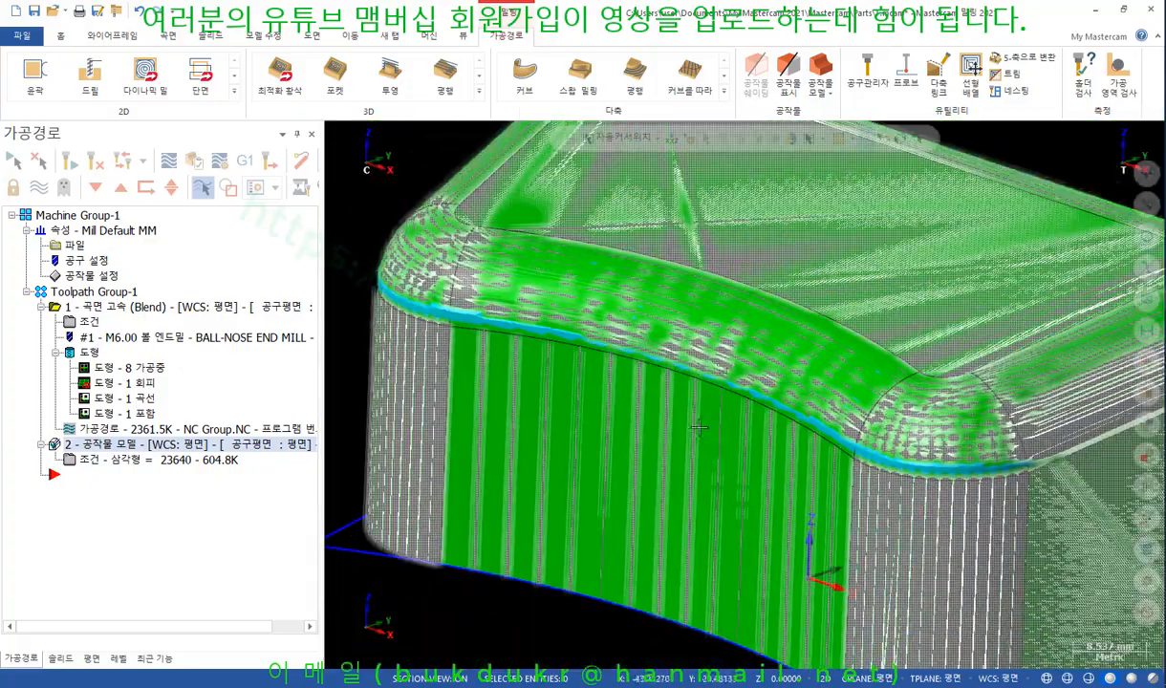
scroll(669, 395, "down", 2)
middle_click_drag(668, 395, 807, 466)
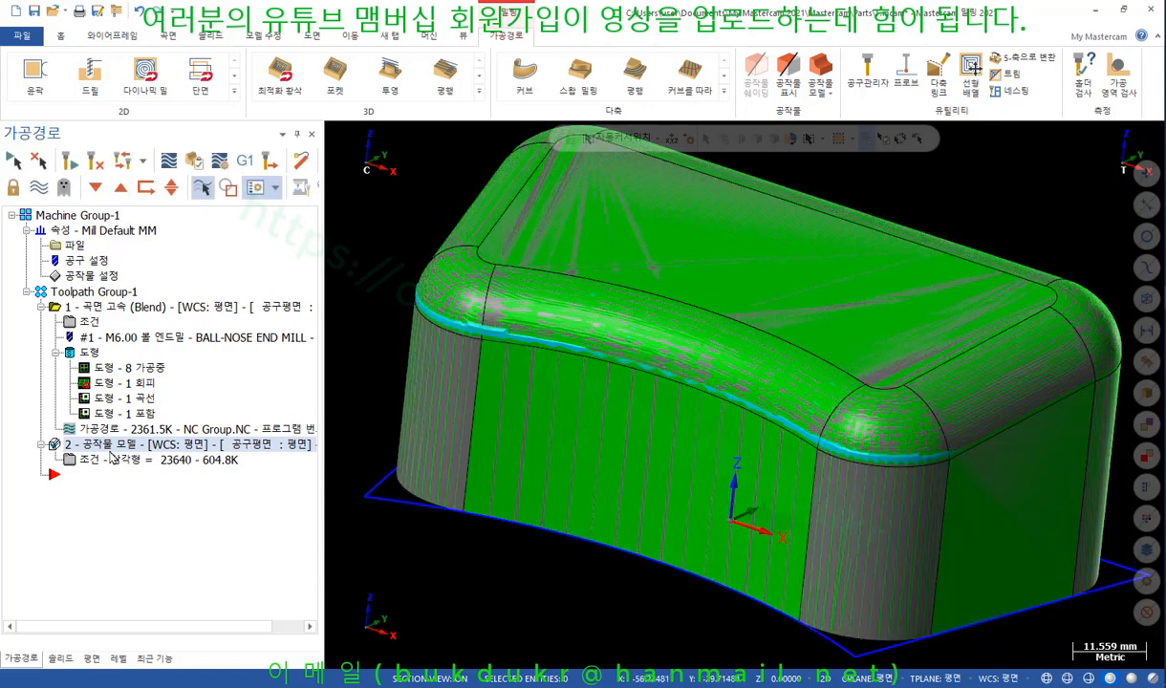
Include the silhouette boundary in the Blend toolpath's containment and regenerate the toolpath and the stock model.
left_click(115, 305)
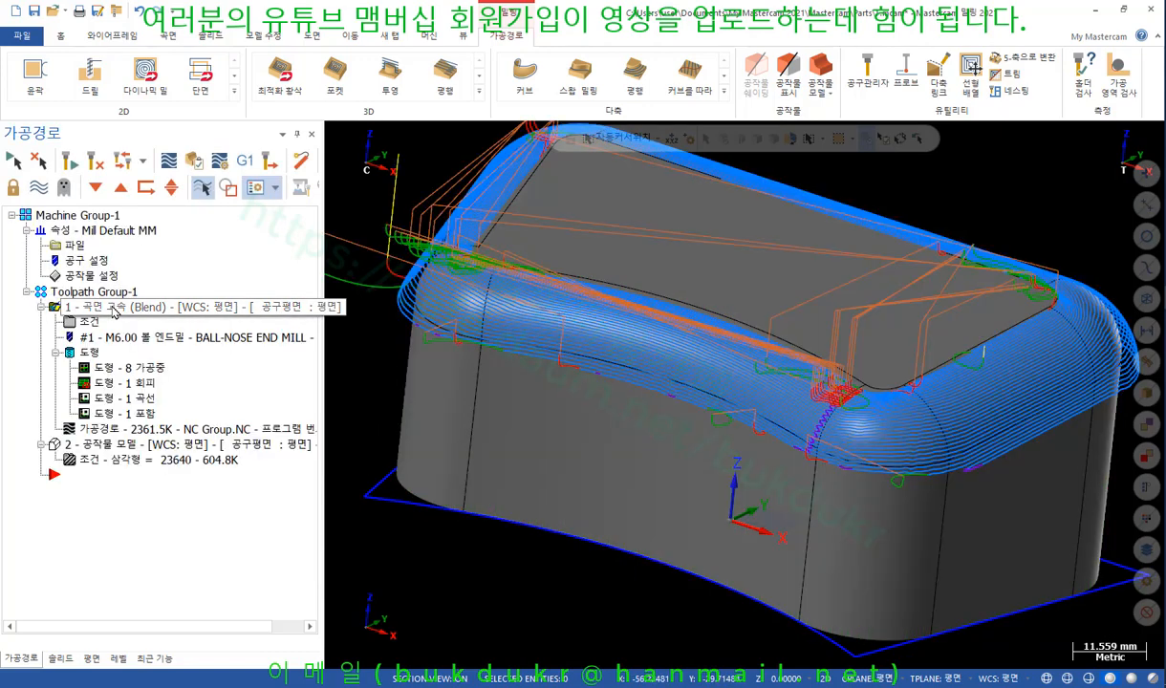
left_click(90, 323)
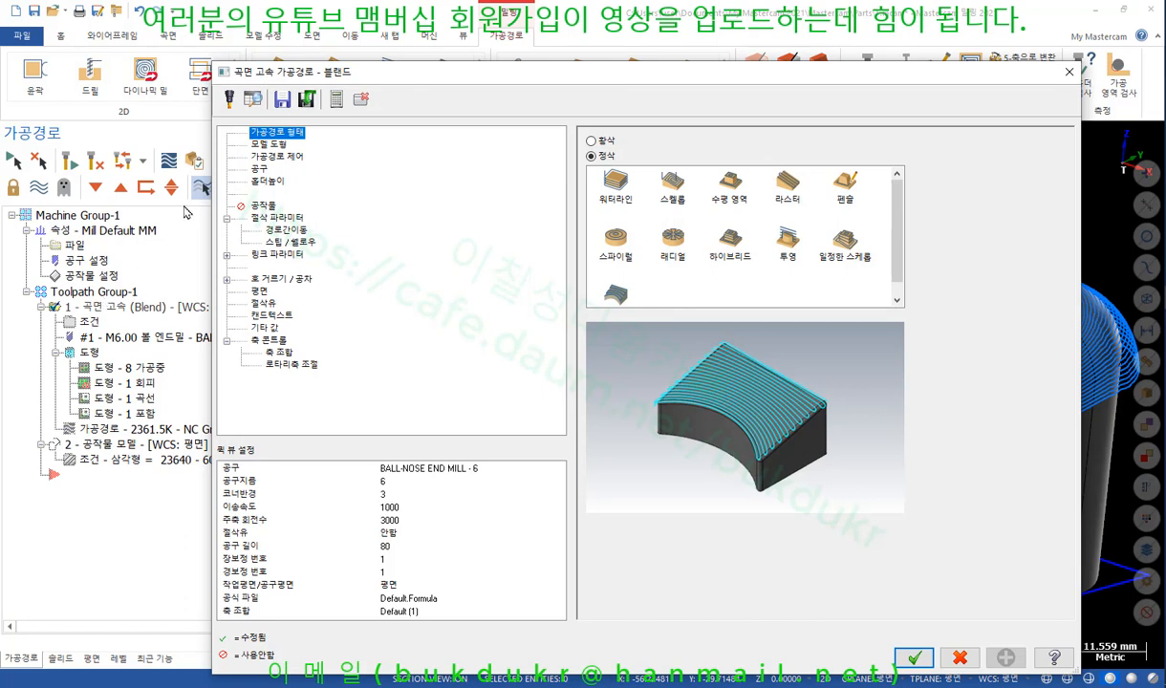
left_click(269, 145)
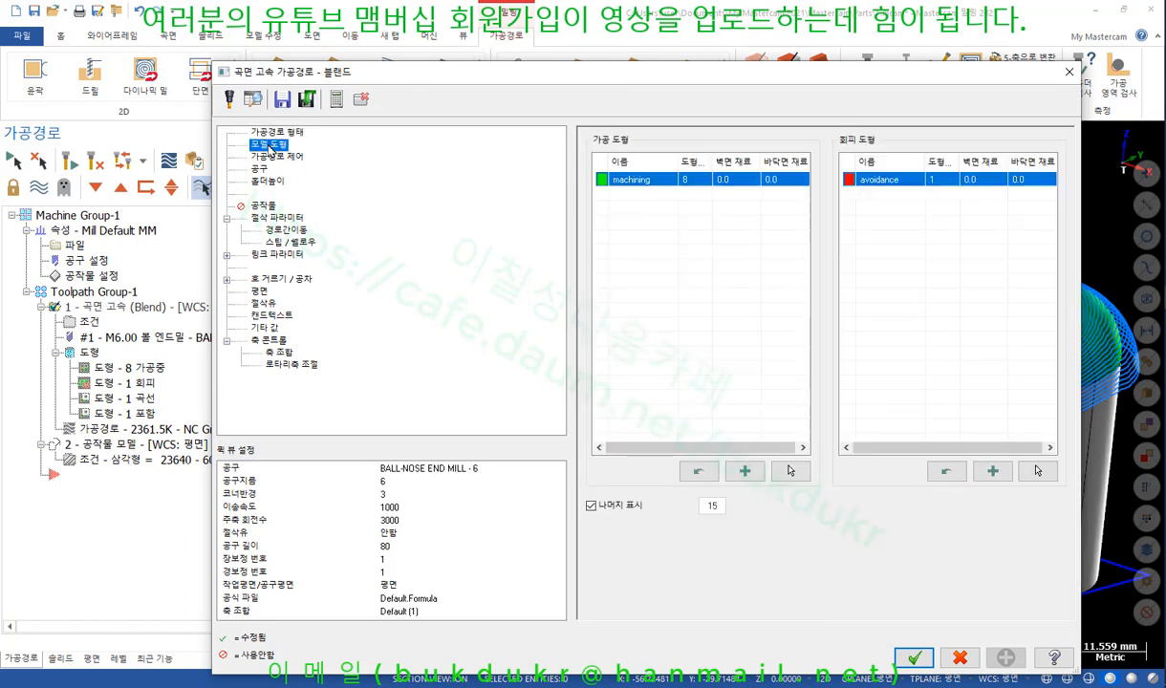
left_click(273, 157)
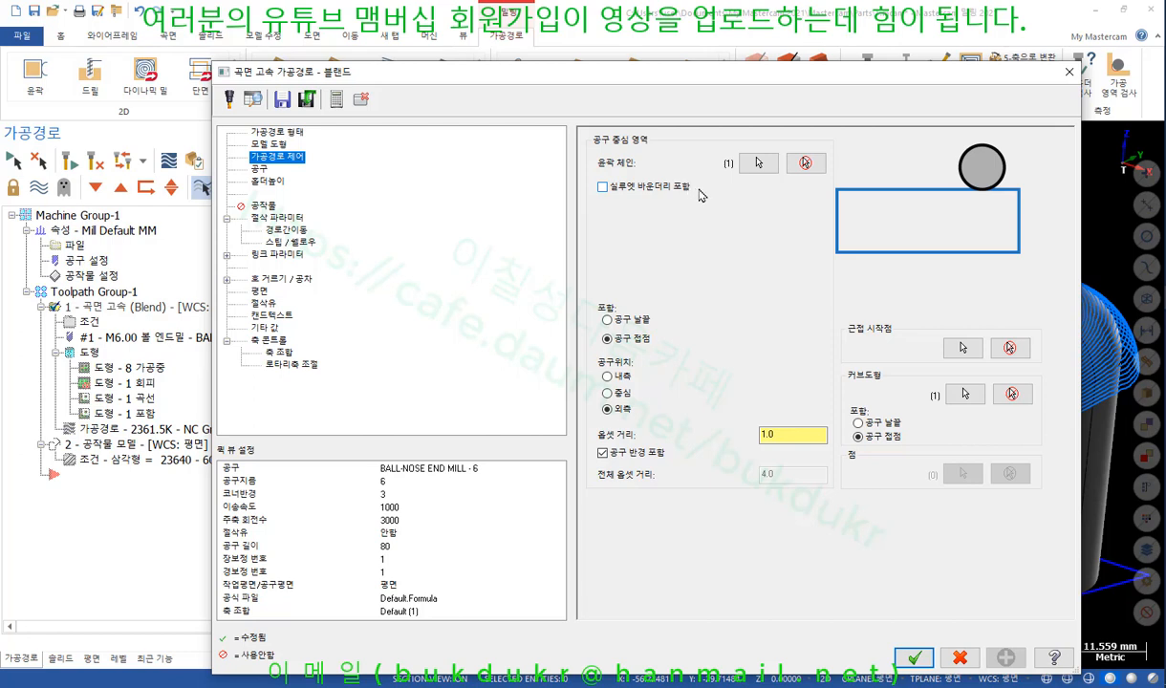
left_click(603, 187)
left_click(914, 657)
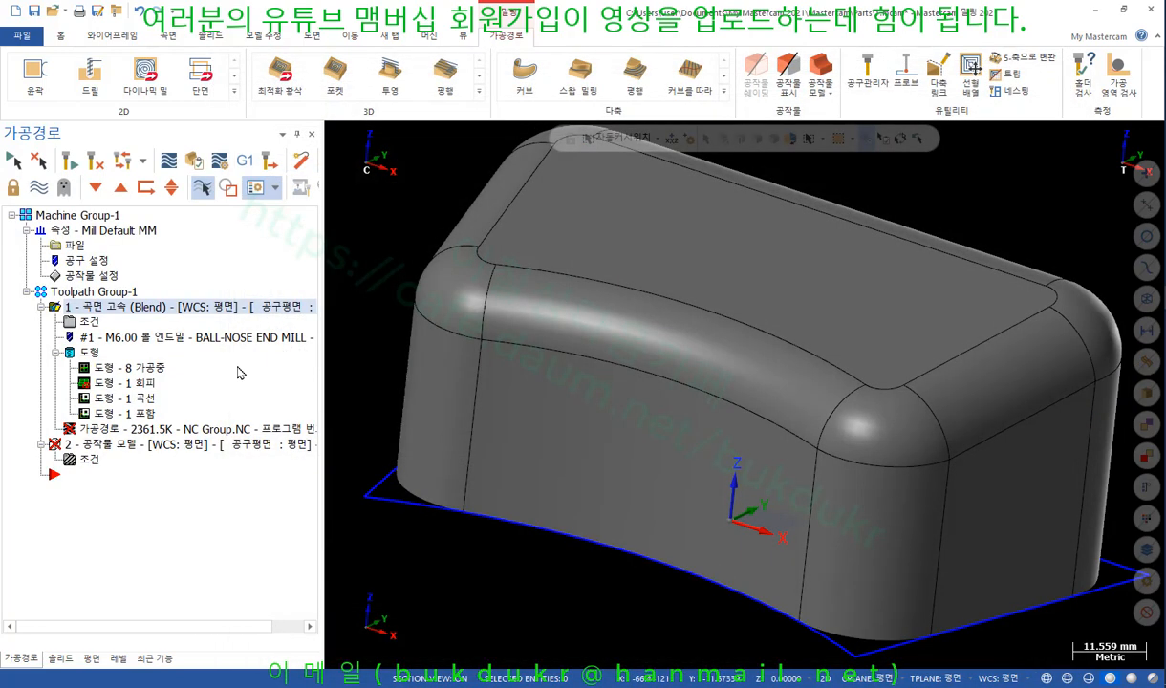
left_click(97, 163)
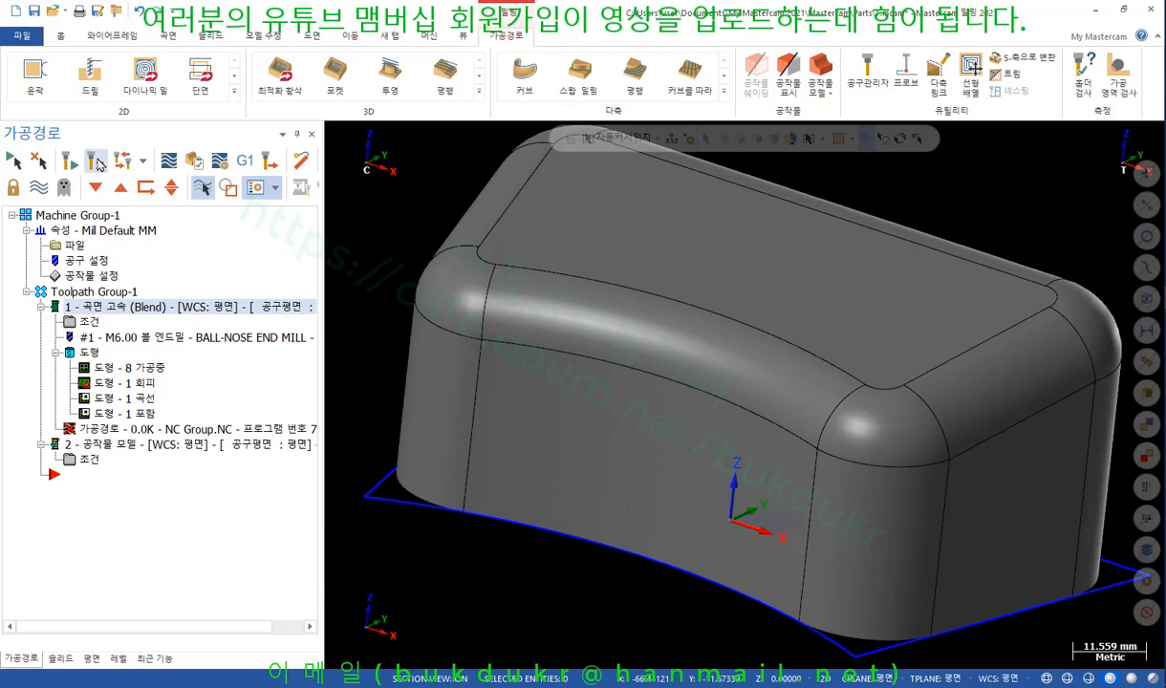
left_click(98, 164)
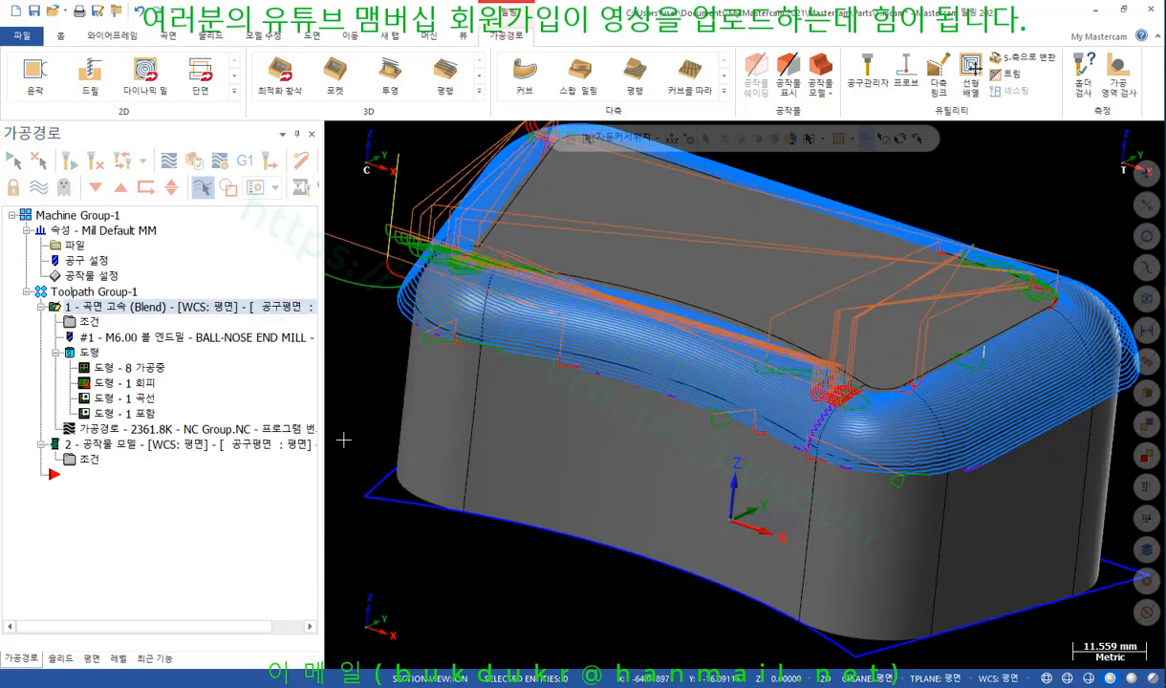
Examine the regenerated passes and stock comparison around the corner and the concave side's lower fillet edge.
scroll(832, 549, "up", 3)
mouse_move(825, 442)
middle_mouse_down()
mouse_move(698, 451)
mouse_move(865, 478)
middle_mouse_up()
scroll(865, 478, "up", 8)
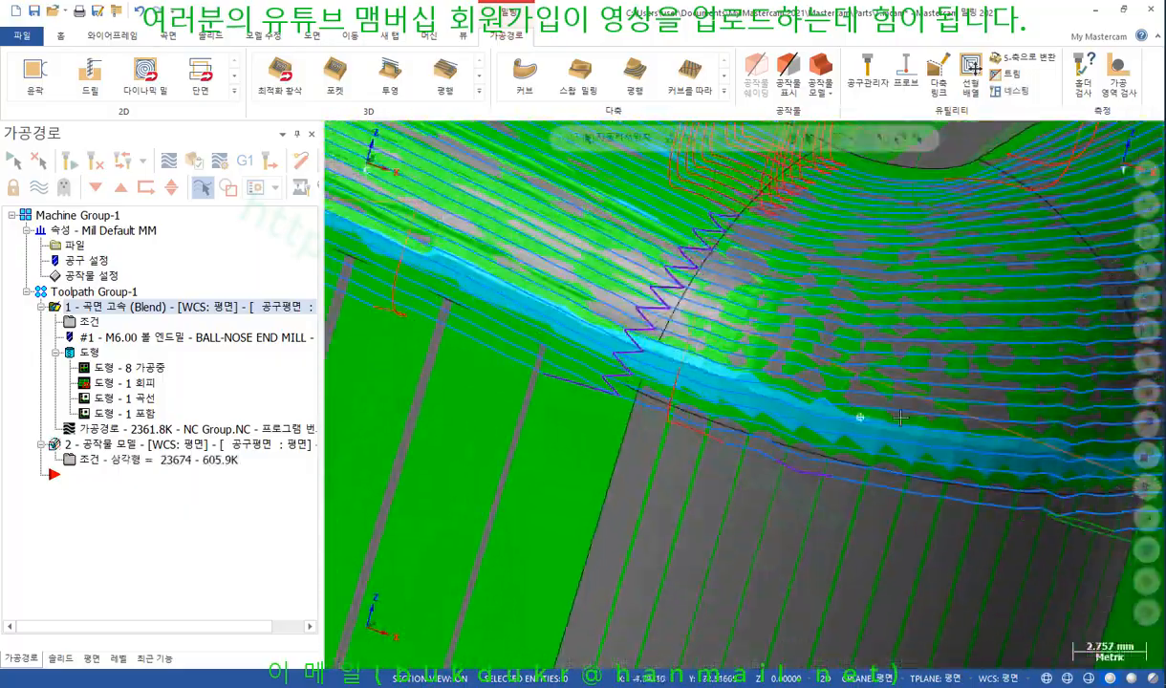
mouse_move(900, 417)
middle_mouse_down()
mouse_move(956, 420)
mouse_move(918, 431)
mouse_move(812, 394)
mouse_move(739, 391)
mouse_move(777, 399)
middle_mouse_up()
scroll(851, 400, "down", 6)
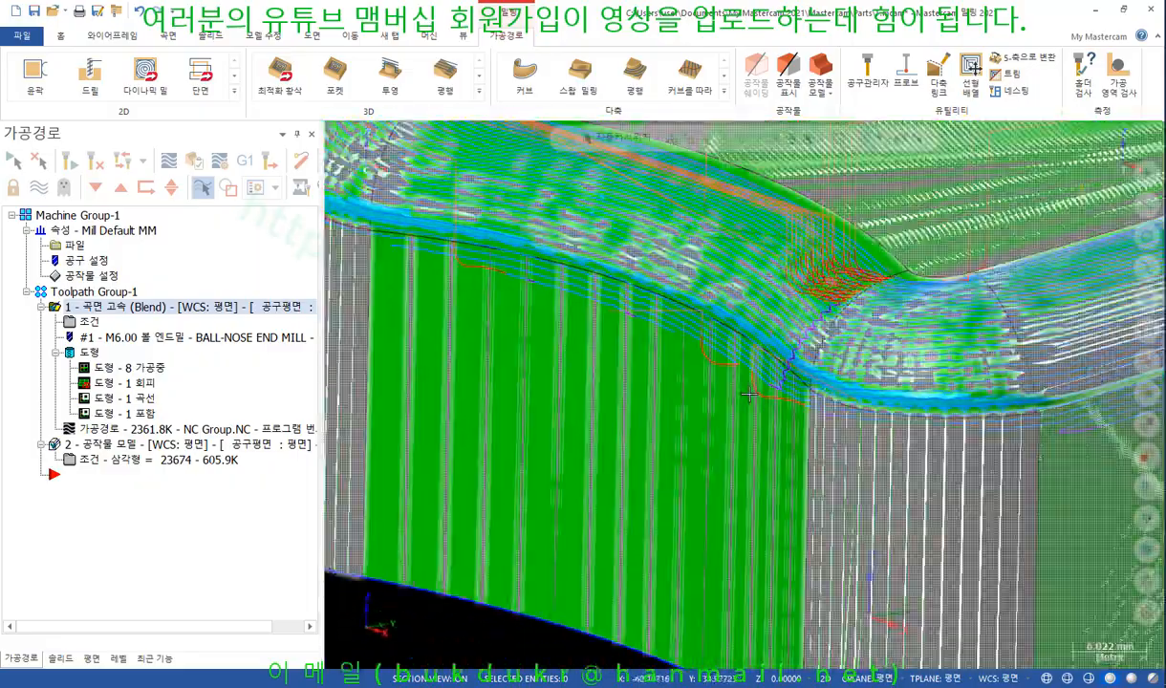
scroll(777, 400, "down", 4)
Switch the Blend toolpath's projection to 2D, keep the zigzag cutting method and regenerate the toolpath.
left_click(90, 323)
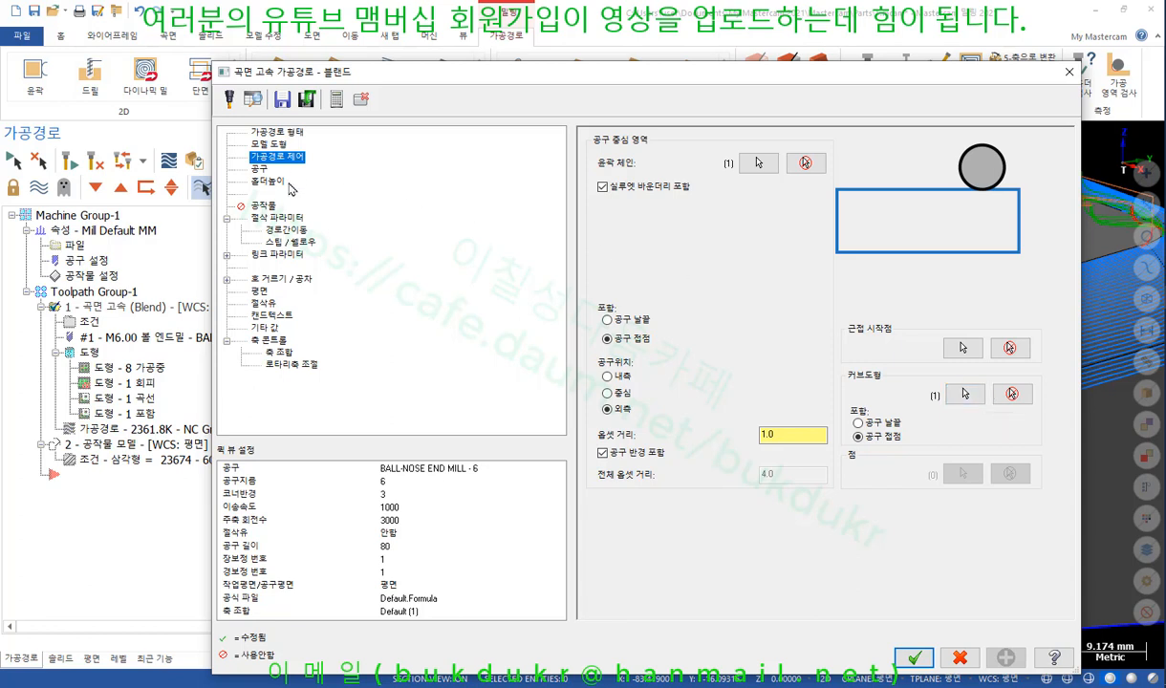
left_click(279, 218)
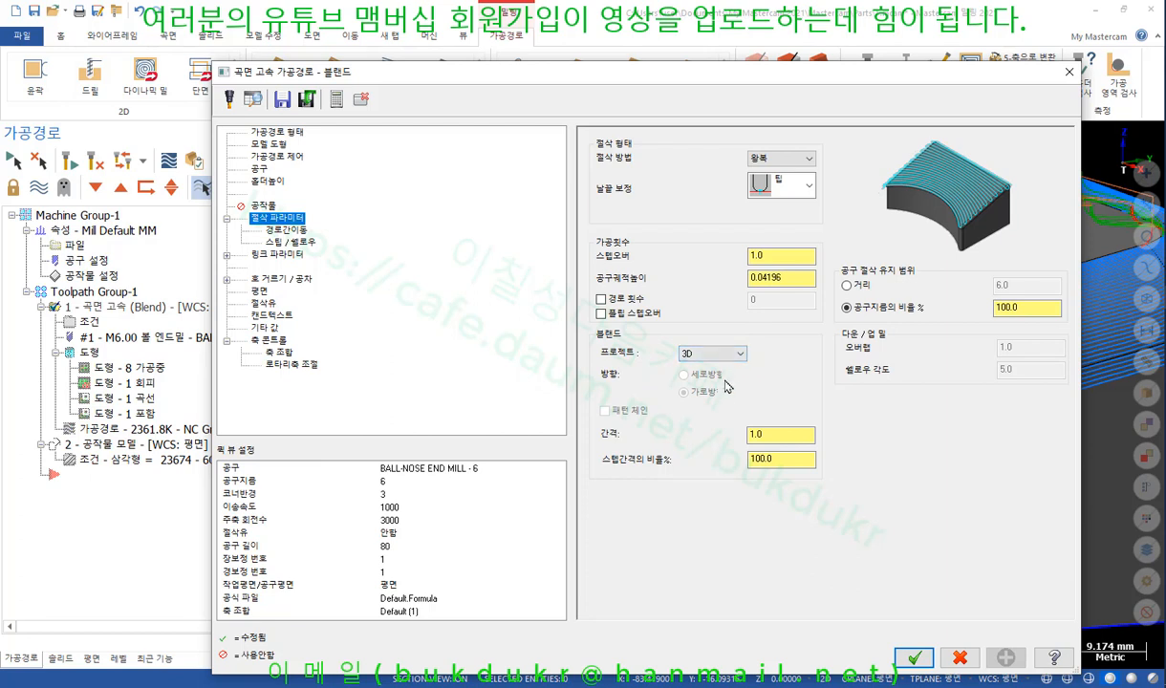
left_click(713, 353)
left_click(703, 367)
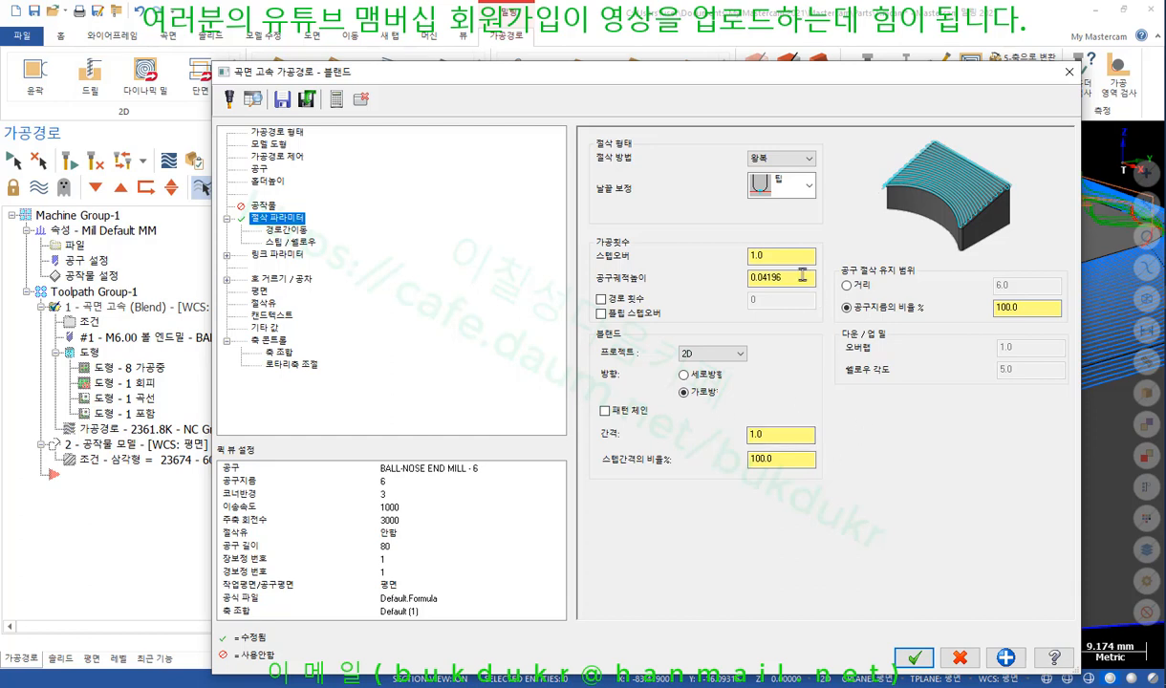
left_click(808, 161)
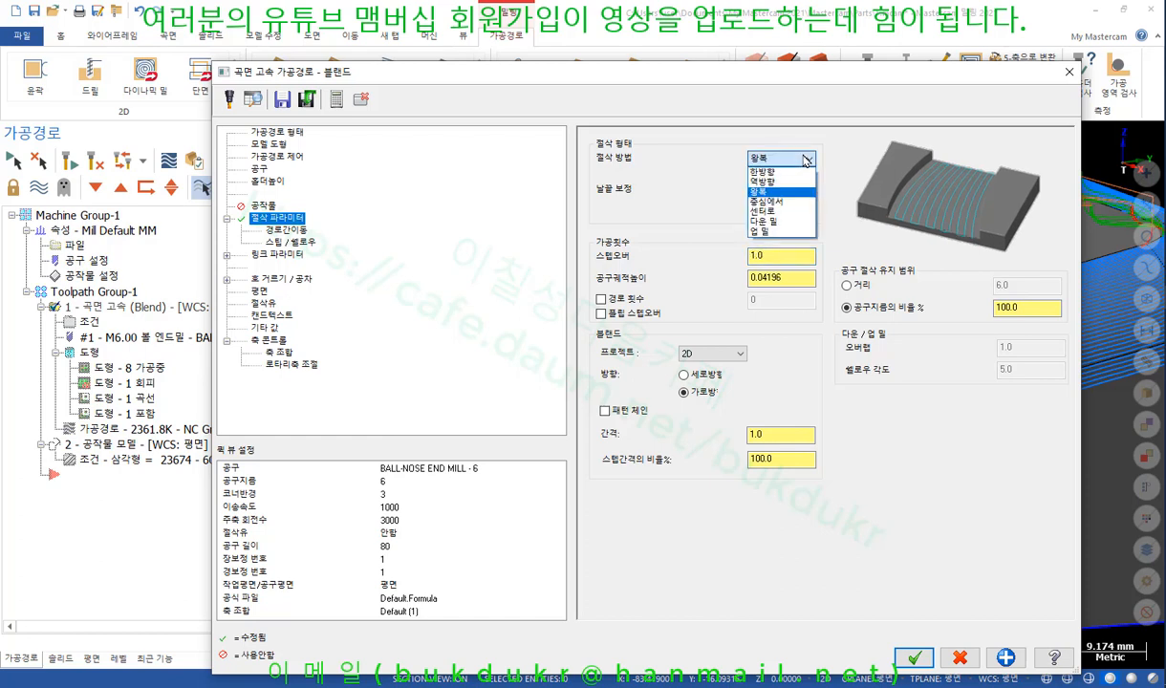
left_click(771, 191)
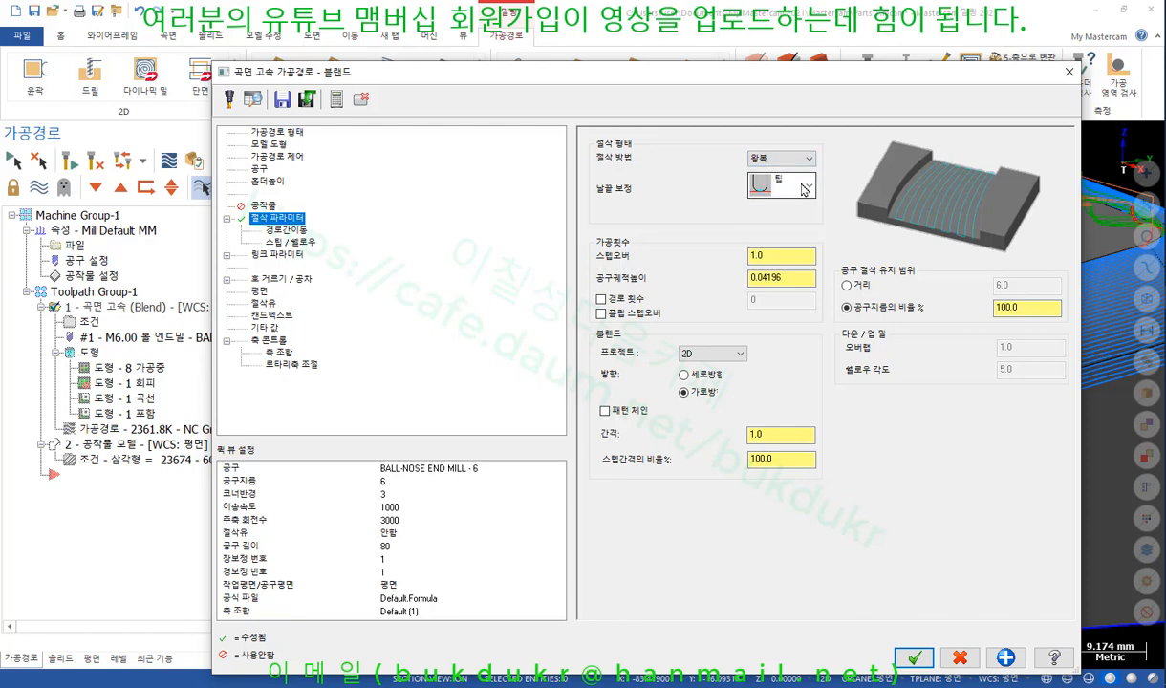
left_click(773, 158)
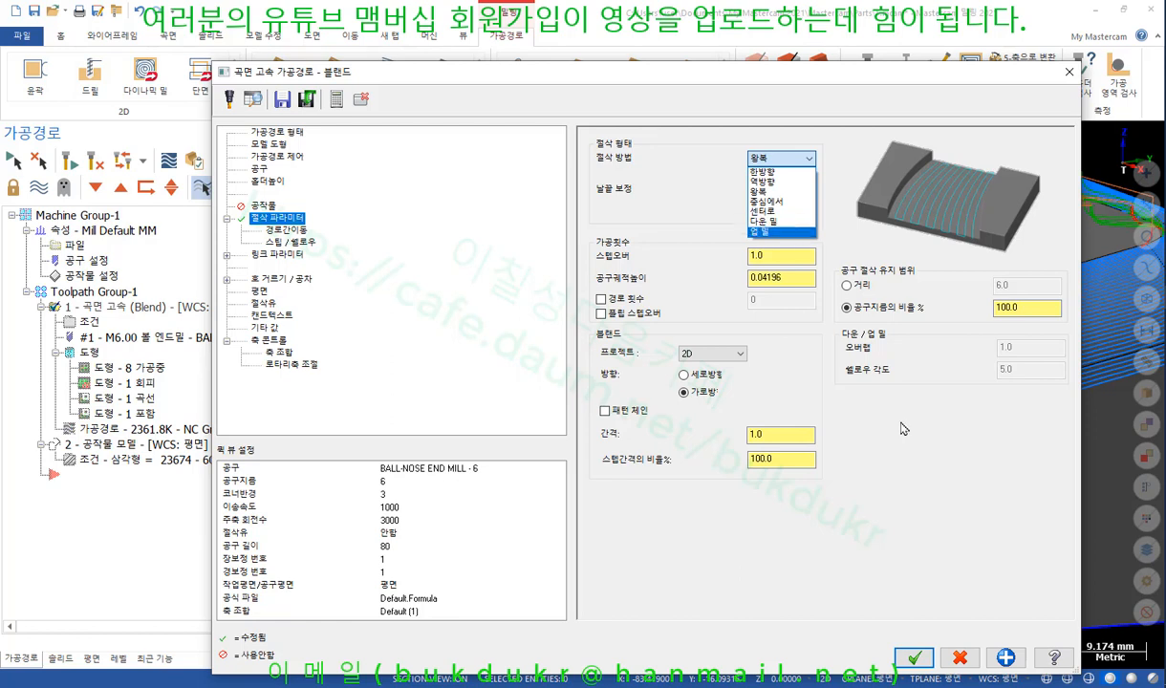
left_click(947, 459)
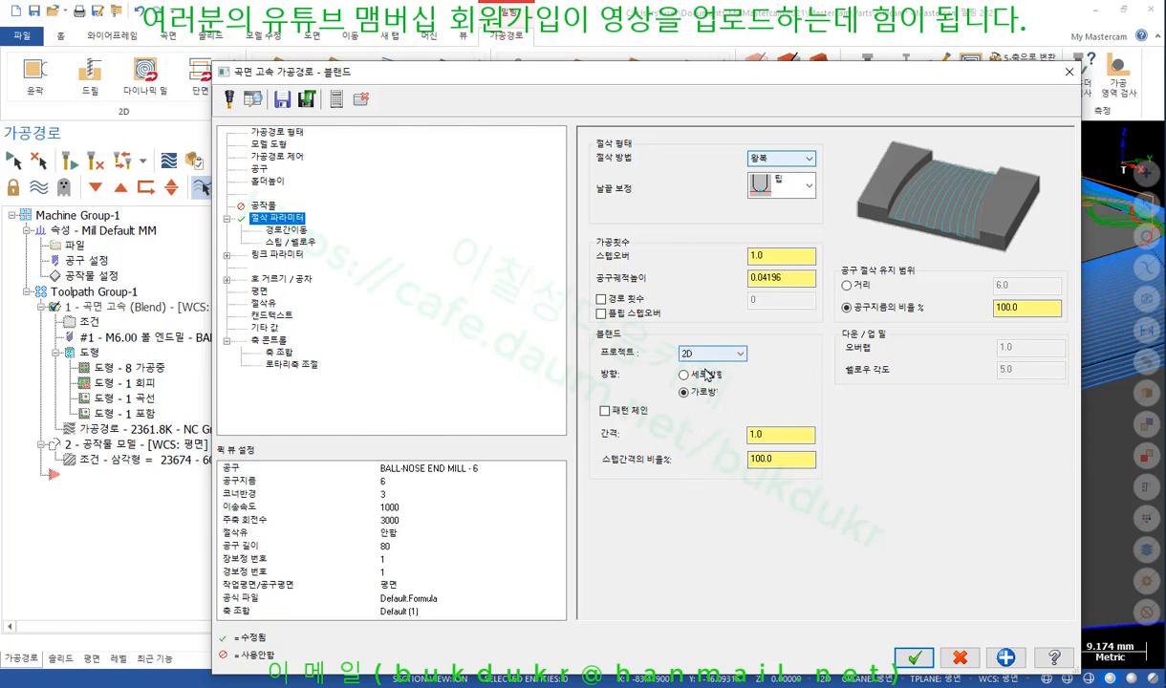
left_click(914, 658)
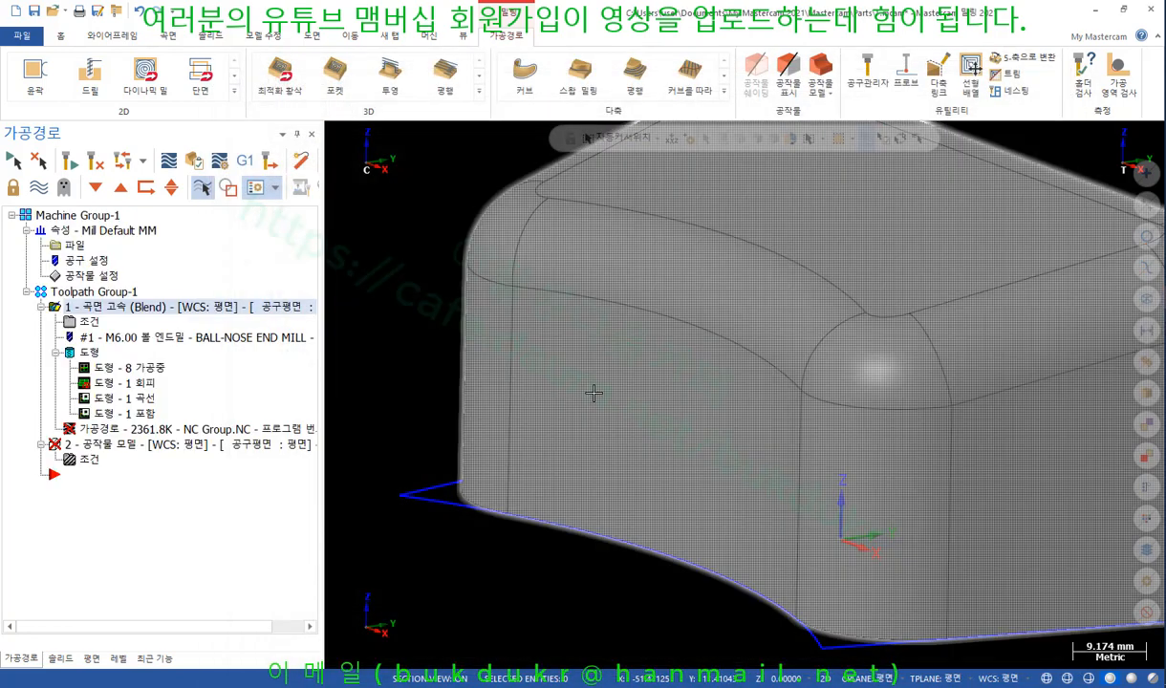
left_click(67, 163)
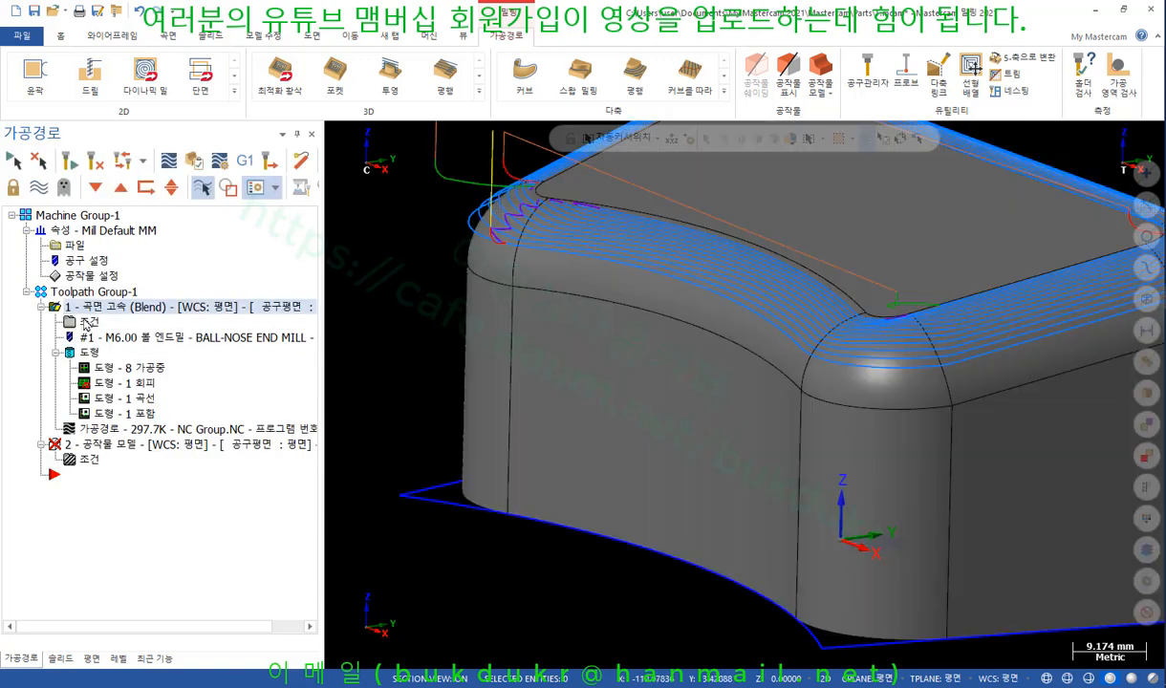
Set the Blend projection back to 3D and the maximum Z depth to 20, and regenerate the toolpath and the stock model.
left_click(84, 323)
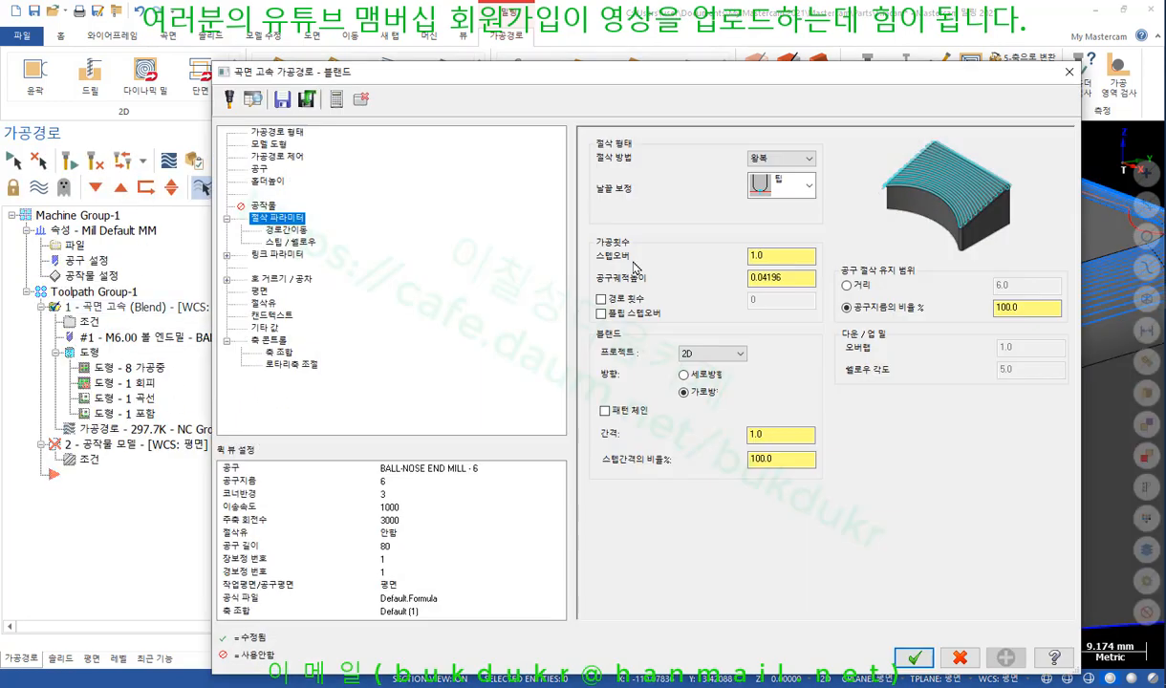
left_click(712, 354)
left_click(712, 378)
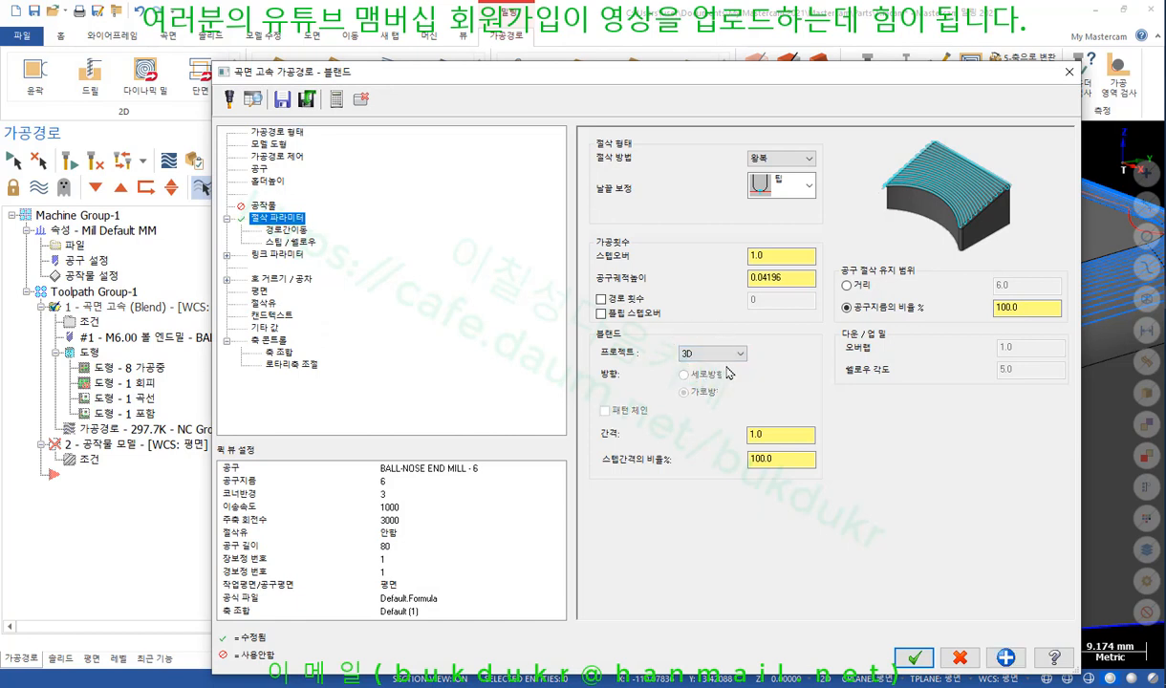
left_click(283, 231)
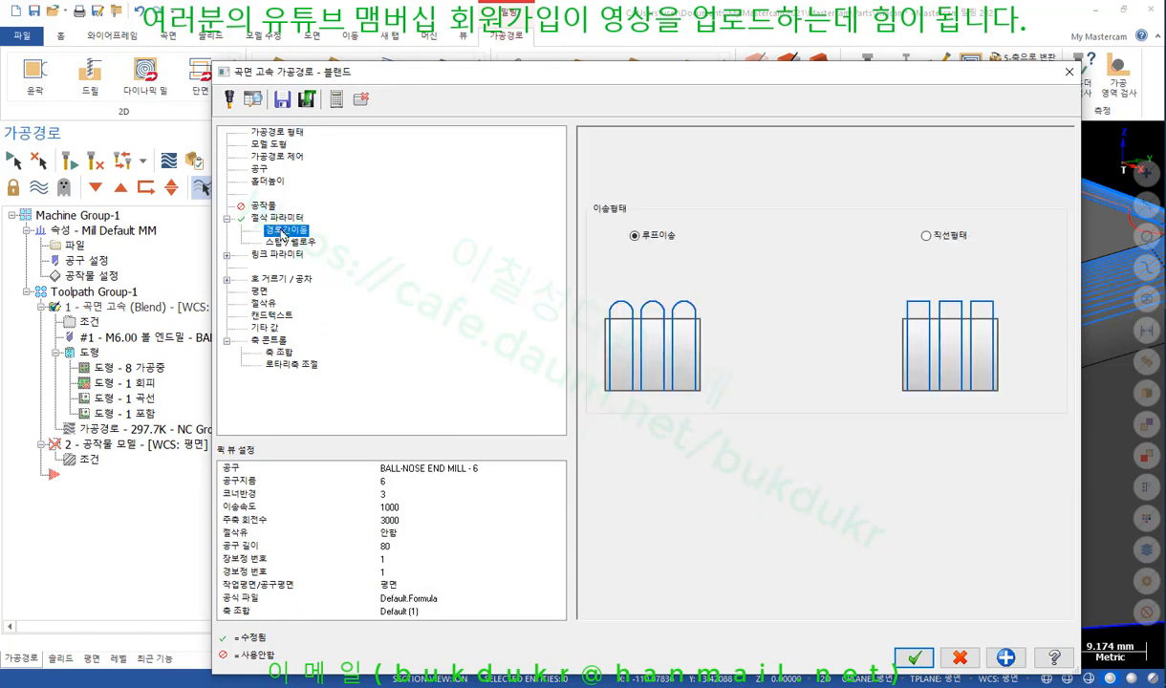
left_click(290, 242)
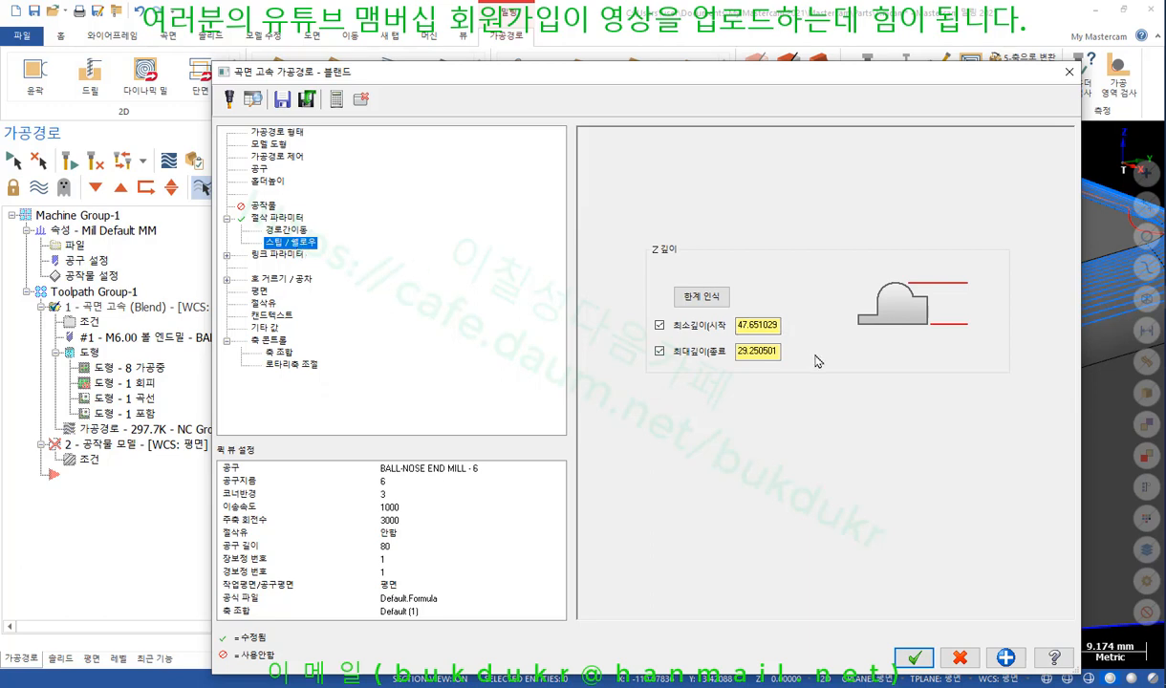
left_click_drag(778, 354, 649, 371)
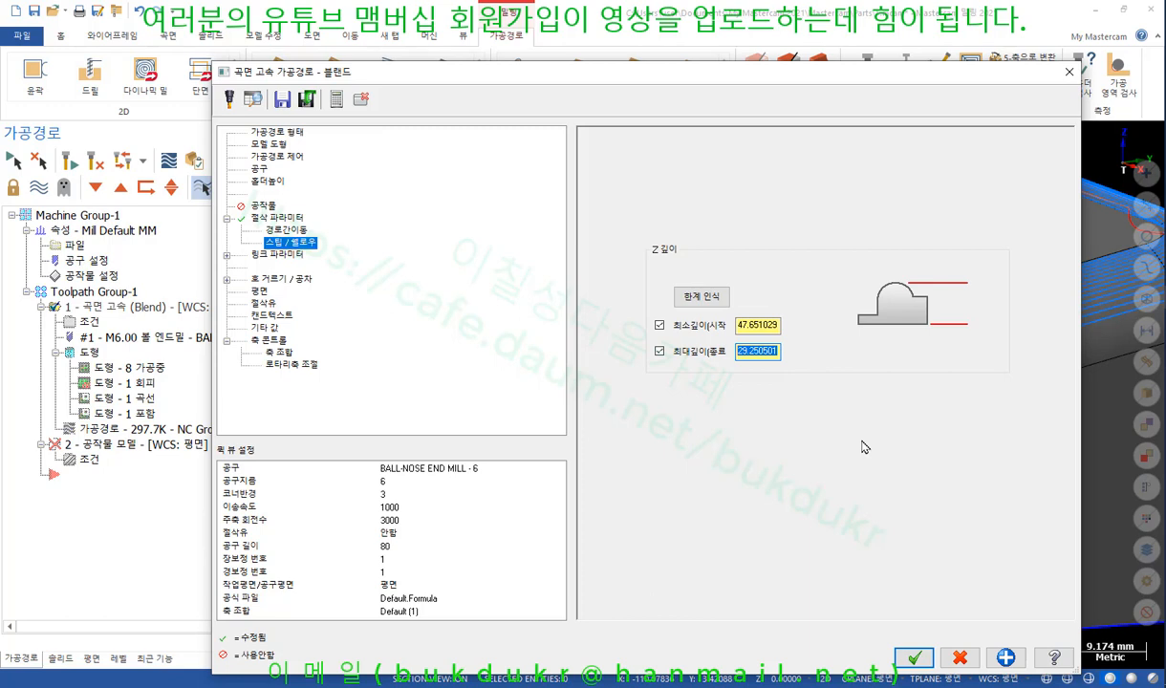
type("20")
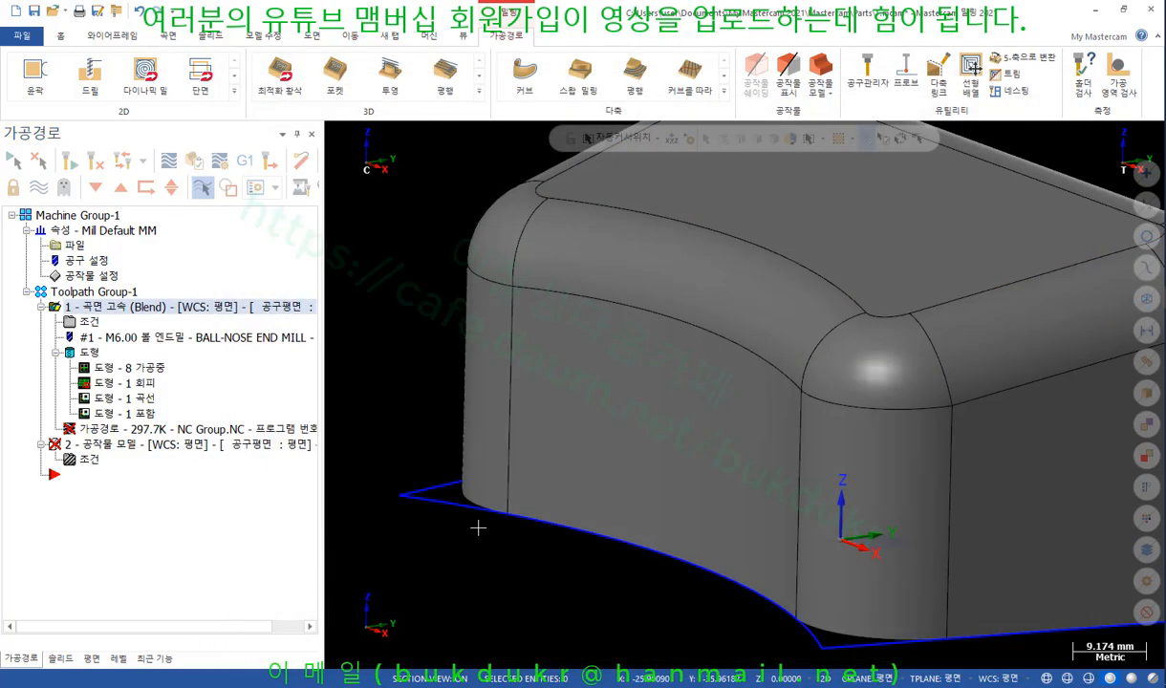
left_click(914, 658)
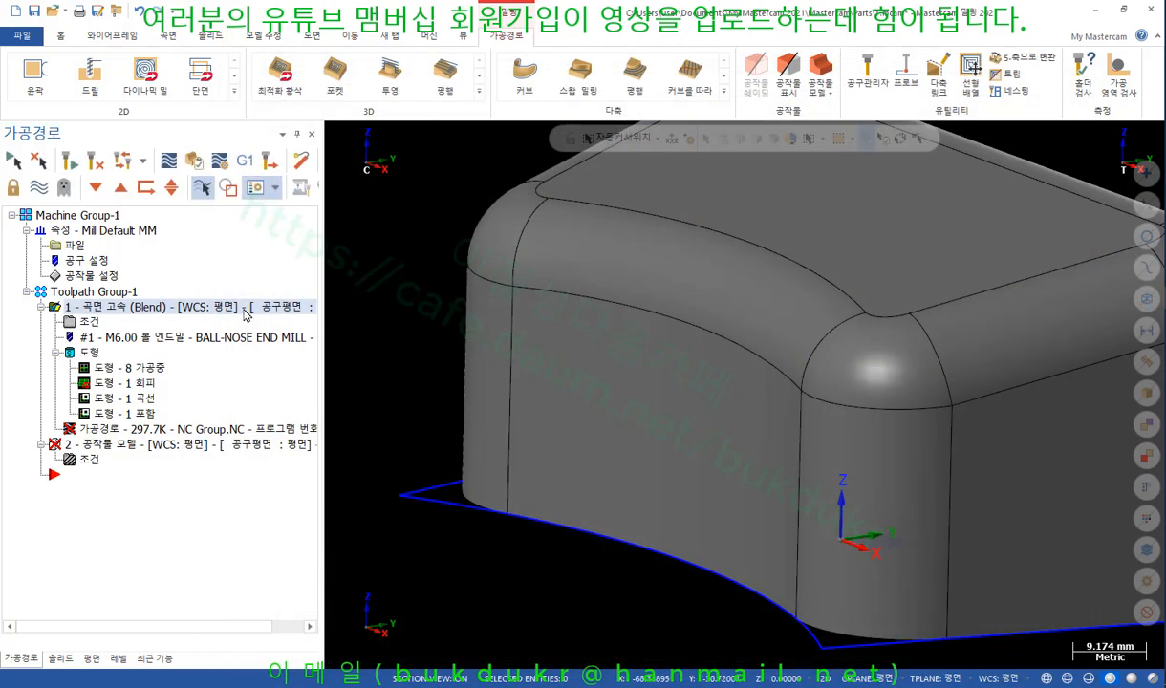
left_click(96, 161)
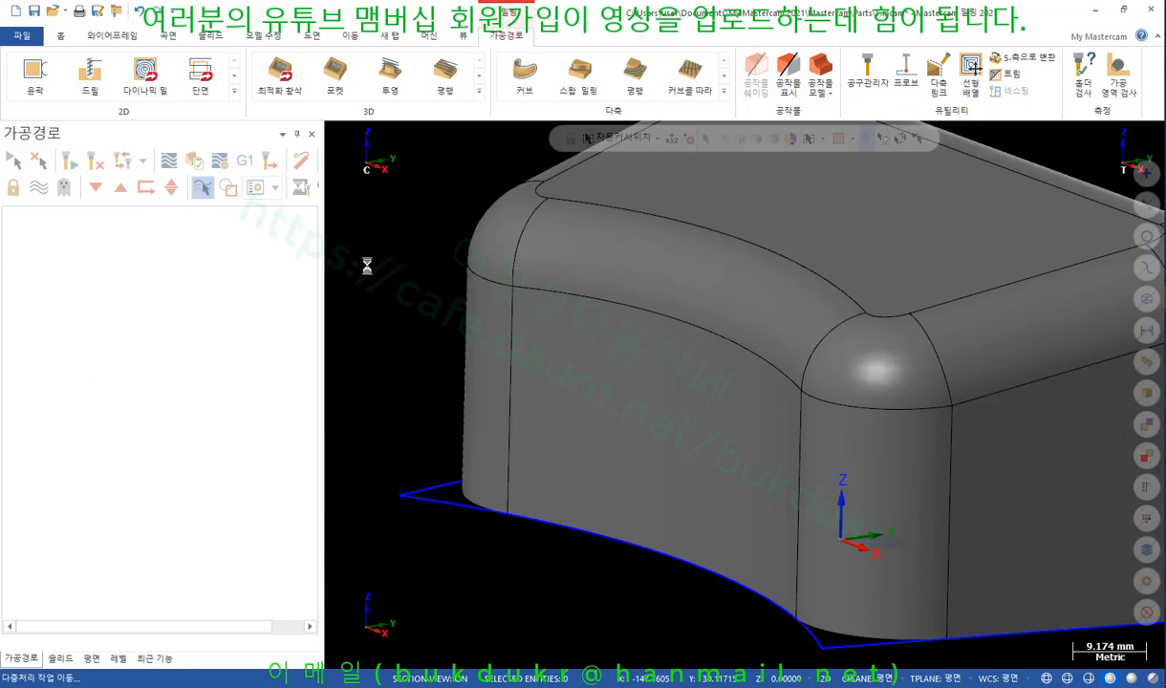
Examine the regenerated passes and stock comparison along the fillet's lower edge, at the corners and on the concave side.
scroll(544, 321, "down", 2)
mouse_move(545, 321)
middle_mouse_down()
mouse_move(669, 303)
mouse_move(690, 368)
middle_mouse_up()
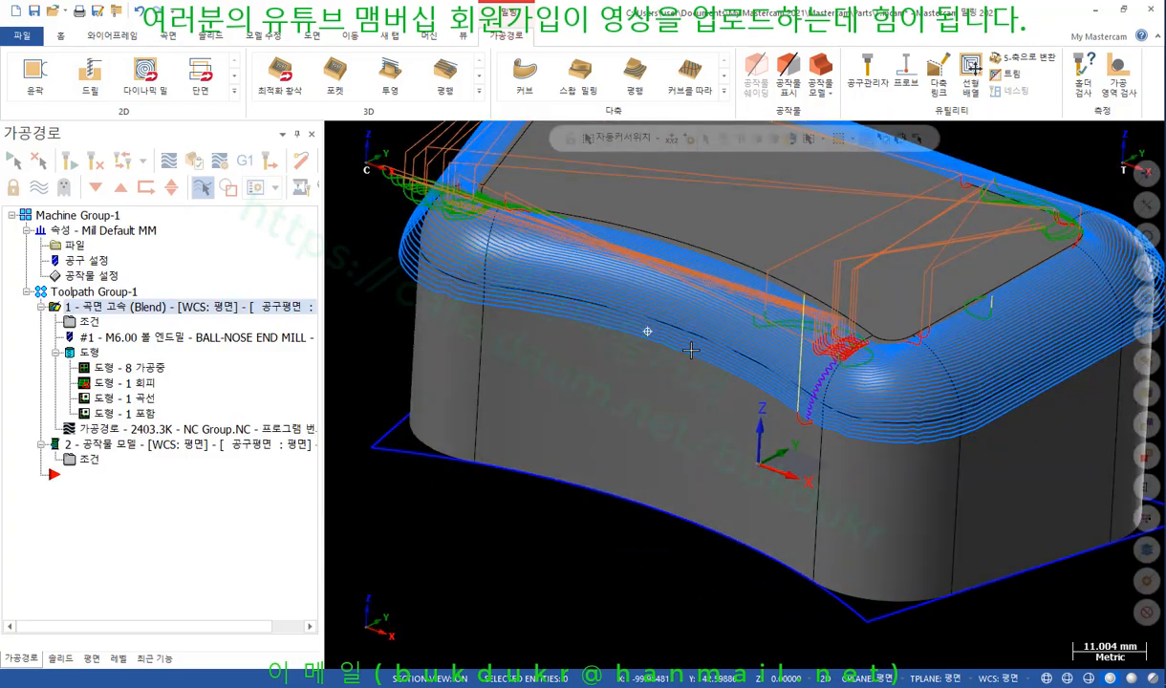
scroll(933, 415, "up", 2)
scroll(932, 416, "up", 4)
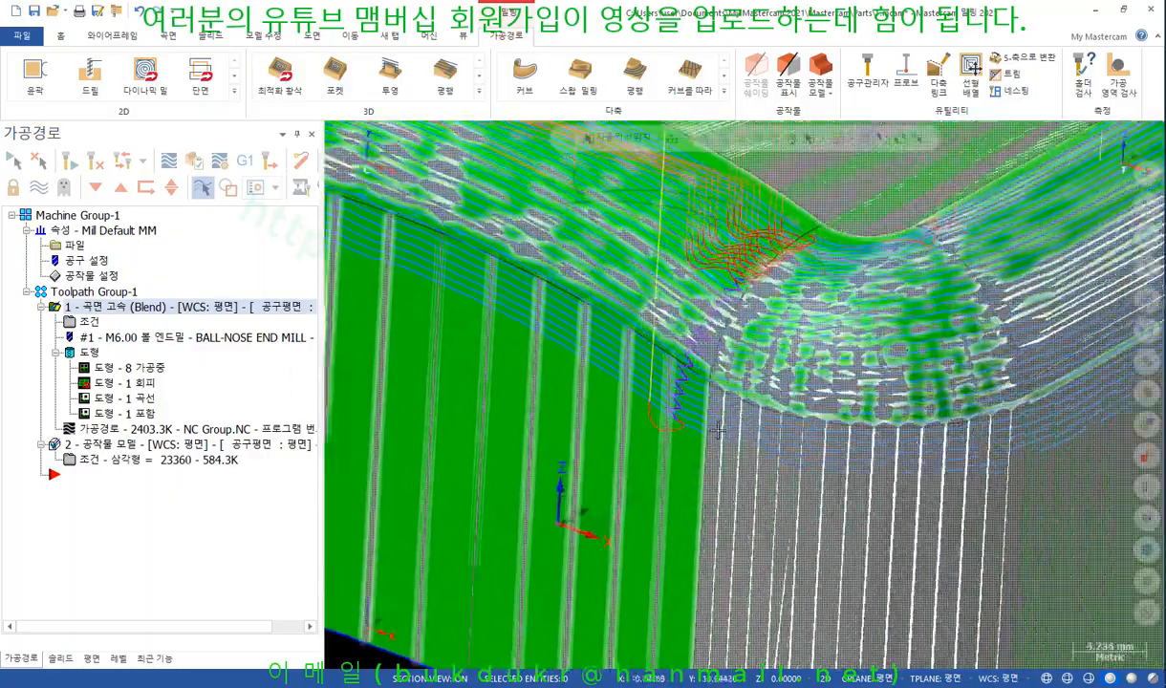
middle_click_drag(932, 416, 820, 396)
scroll(819, 398, "down", 6)
scroll(481, 347, "up", 2)
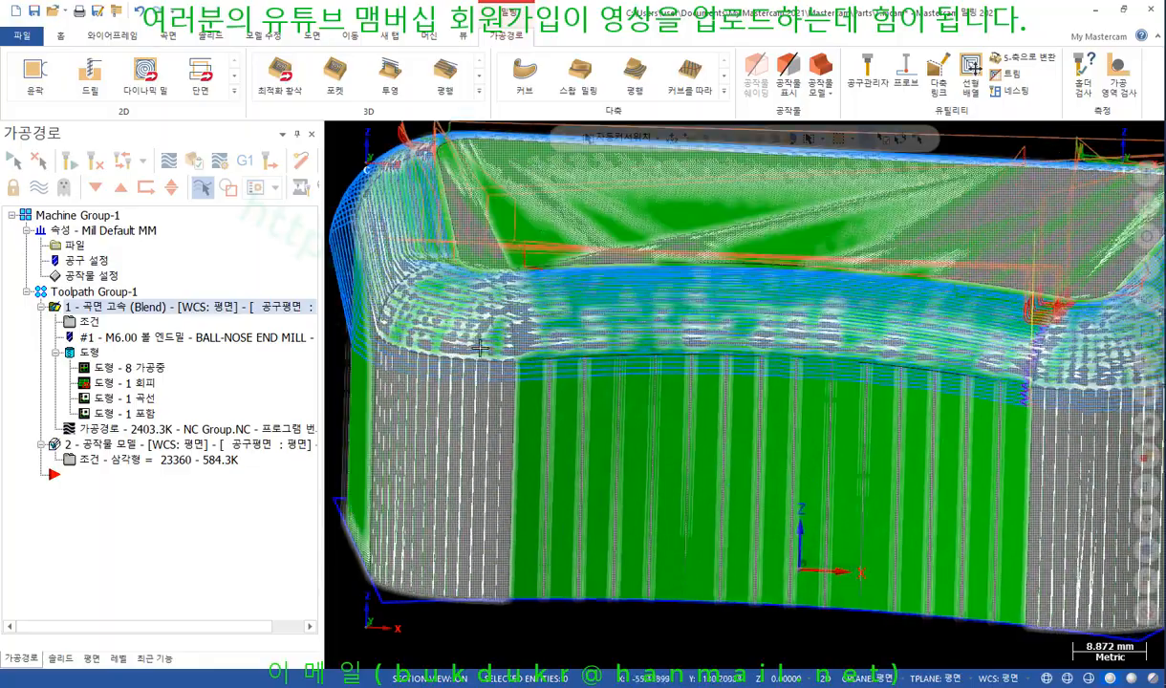
middle_click_drag(481, 347, 389, 336)
scroll(389, 337, "down", 2)
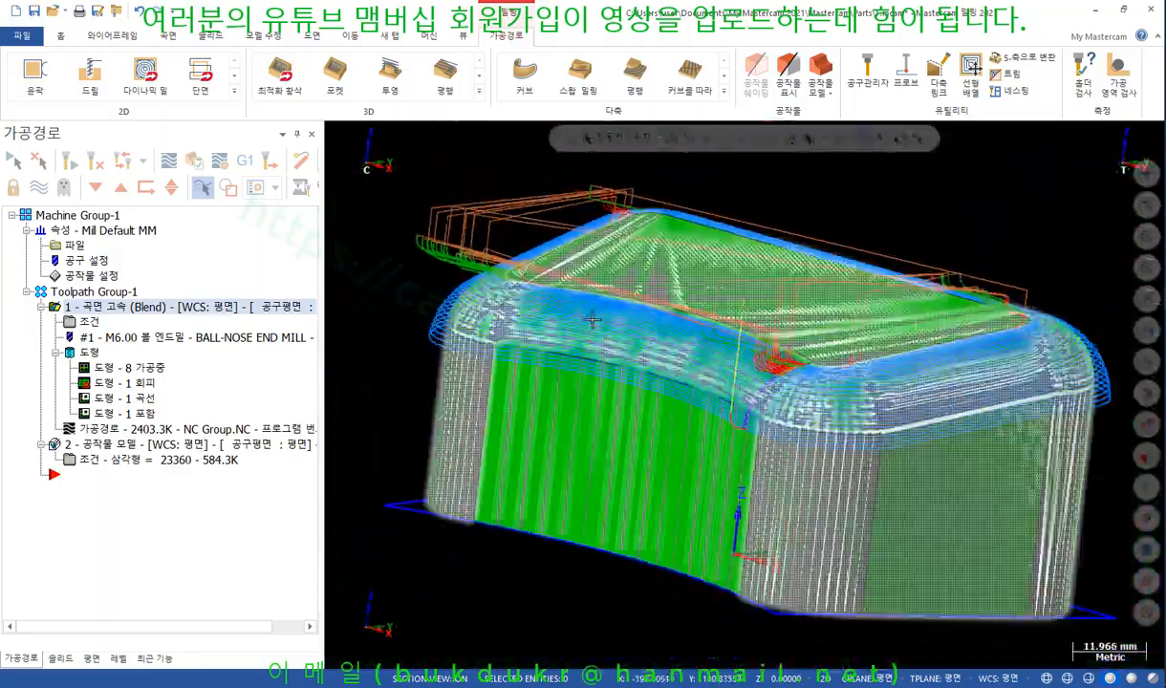
scroll(743, 400, "up", 8)
middle_click_drag(743, 400, 714, 376)
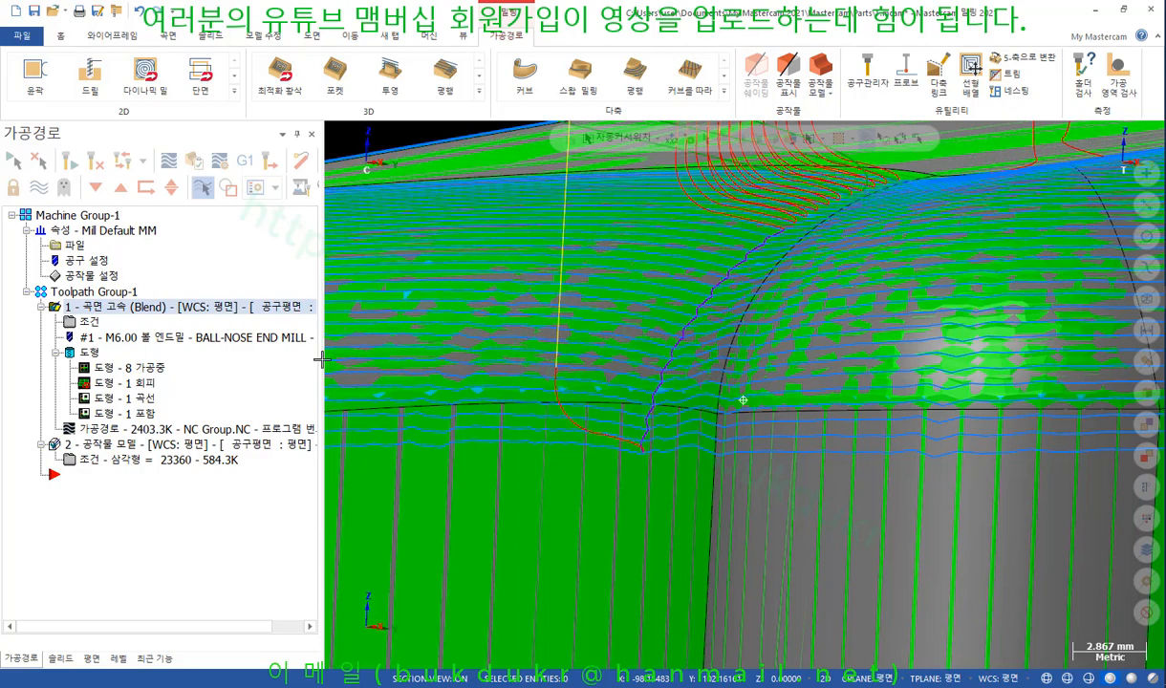
Disable both the minimum and maximum Z depth limits of the Blend toolpath and regenerate the operations.
left_click(54, 319)
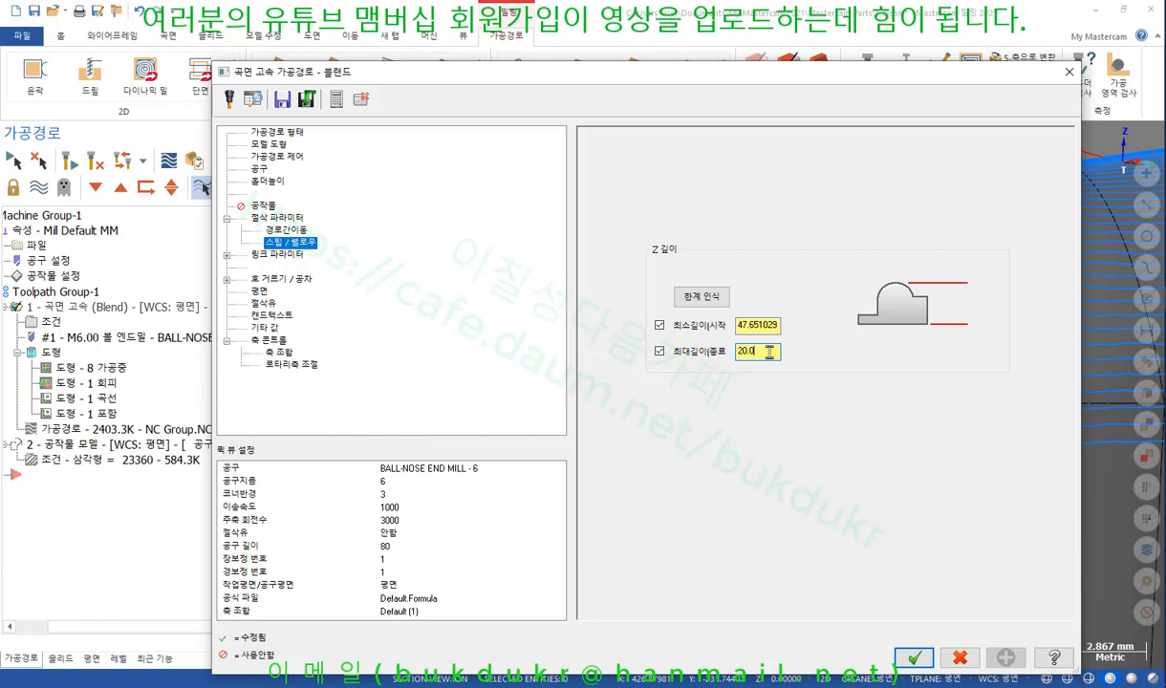
left_click(660, 353)
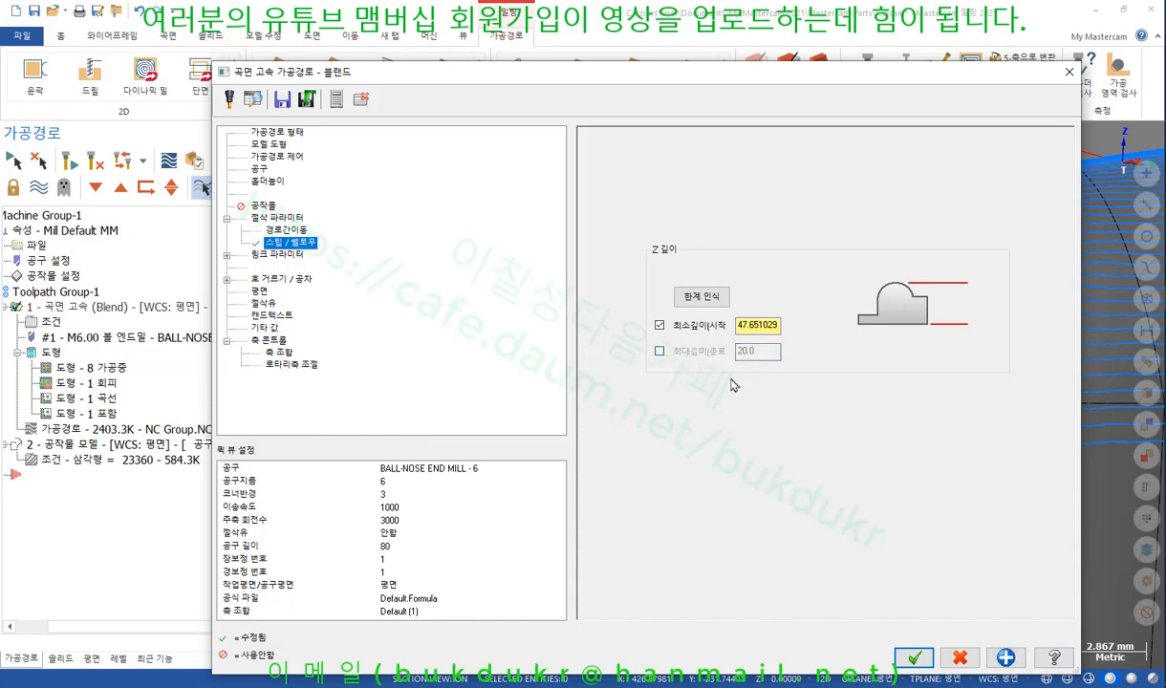
left_click(660, 326)
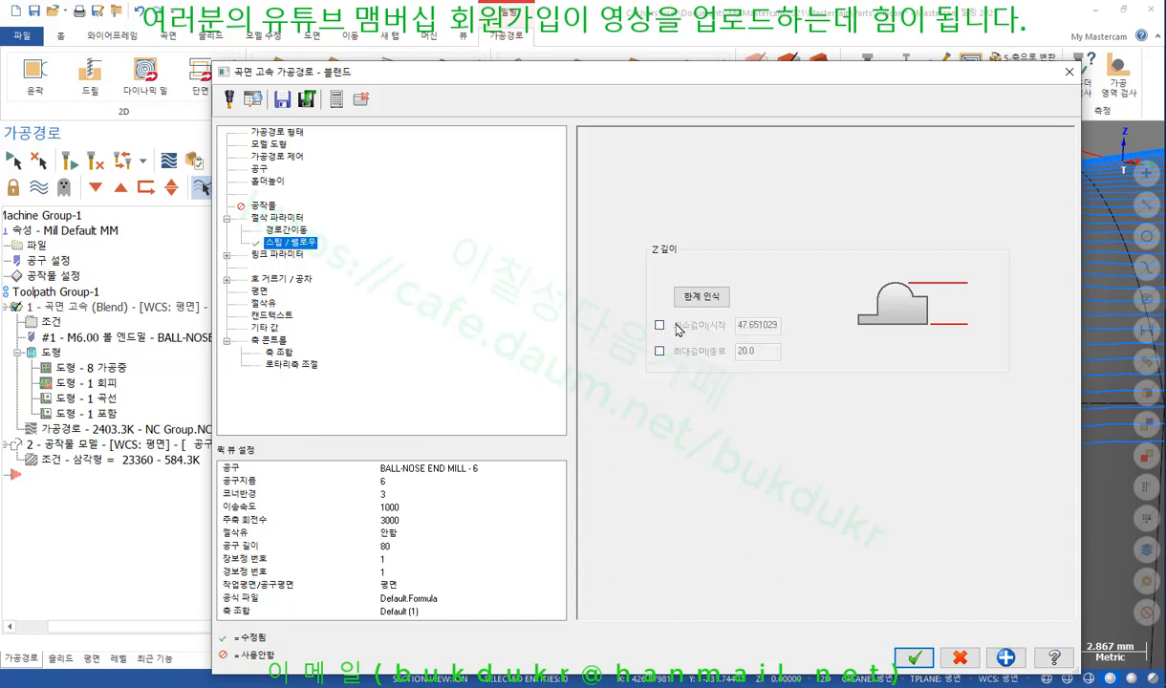
left_click(914, 658)
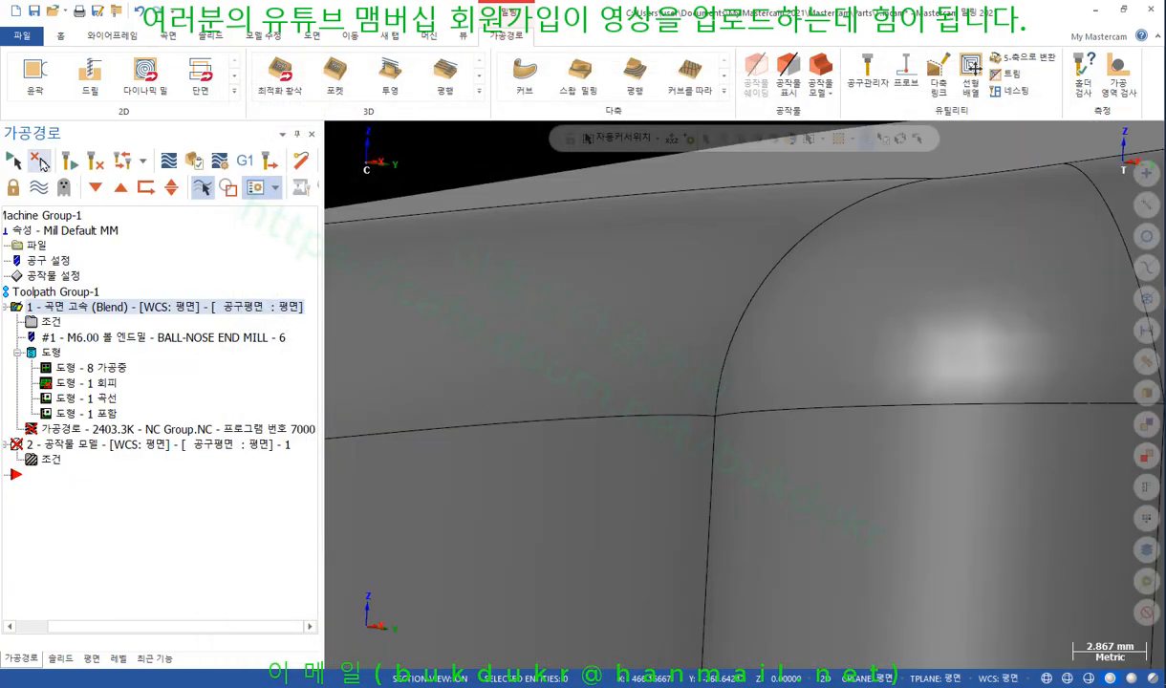
left_click(95, 160)
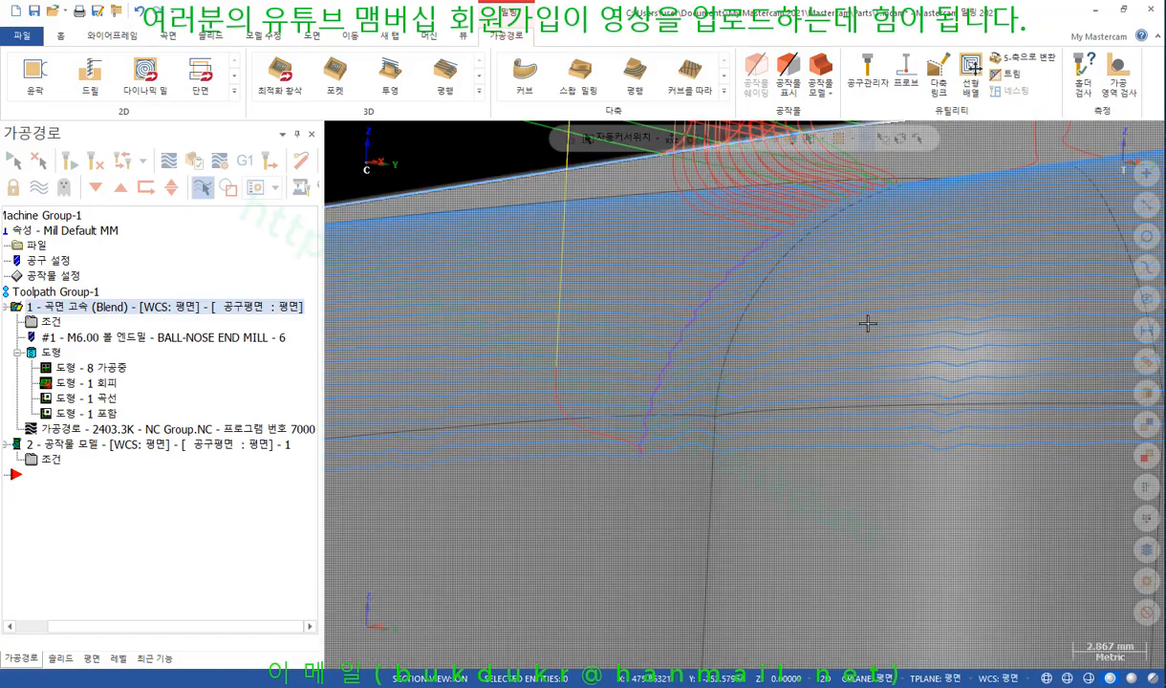
Examine how far the passes extend below the fillet edge and the stock comparison around the corner without Z limits.
scroll(929, 340, "down", 2)
scroll(929, 340, "down", 3)
middle_click_drag(888, 312, 887, 352)
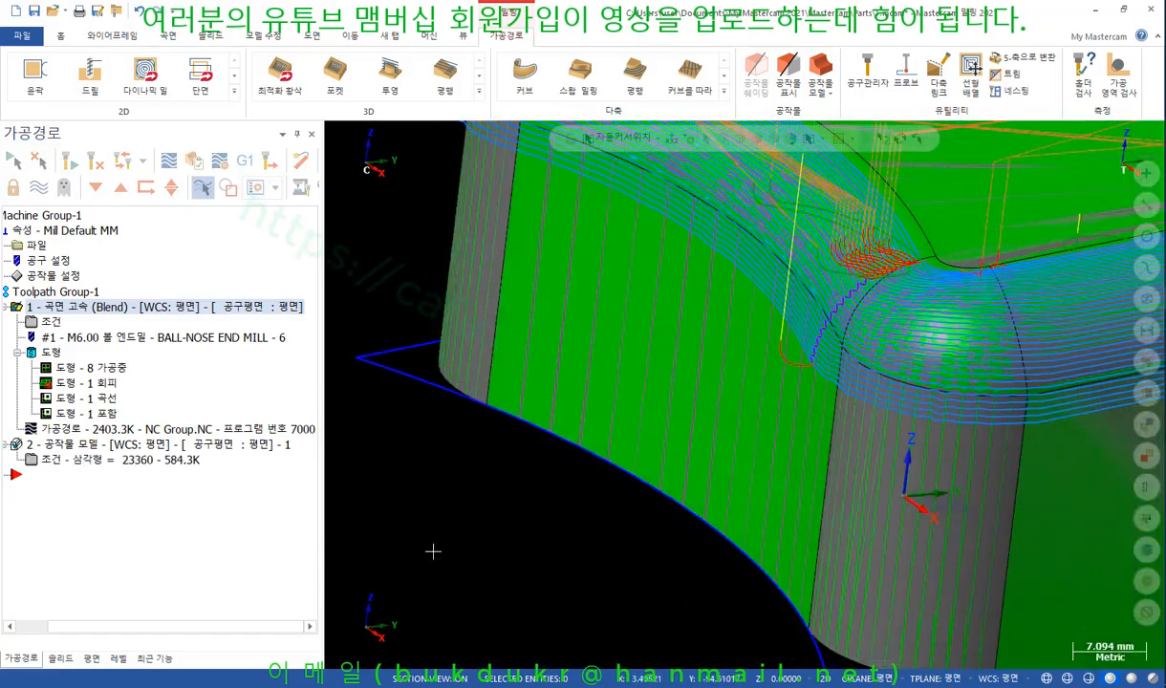
scroll(911, 337, "up", 4)
middle_click_drag(911, 336, 910, 287)
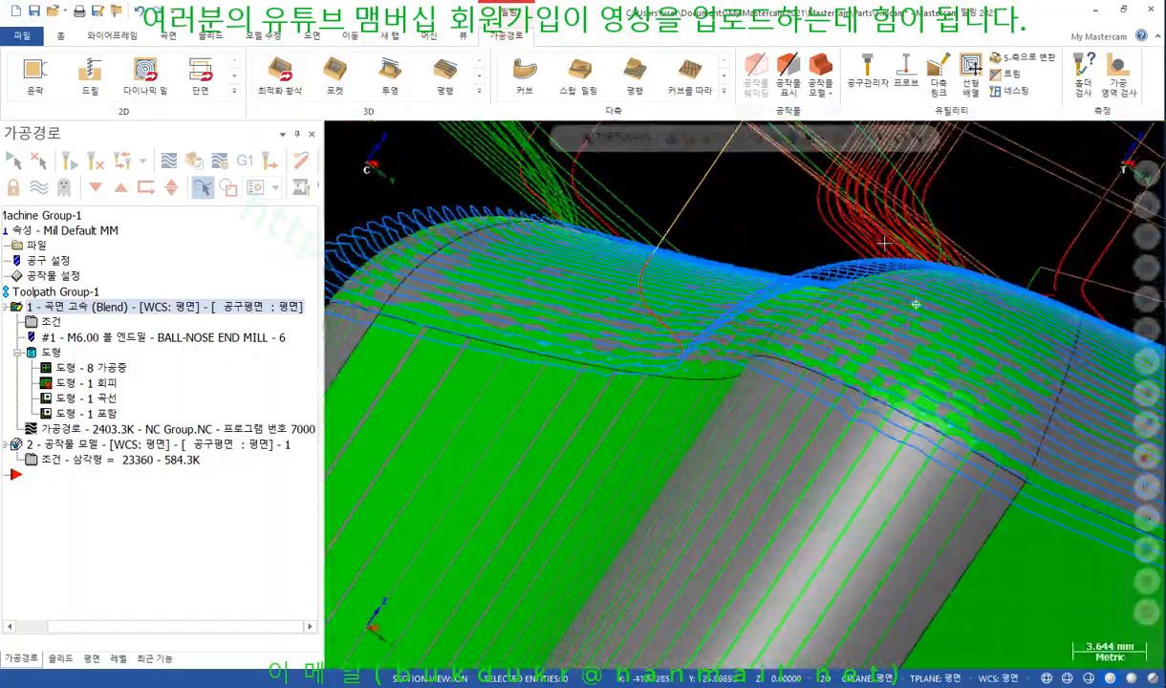
scroll(860, 336, "down", 2)
middle_click_drag(854, 350, 659, 318)
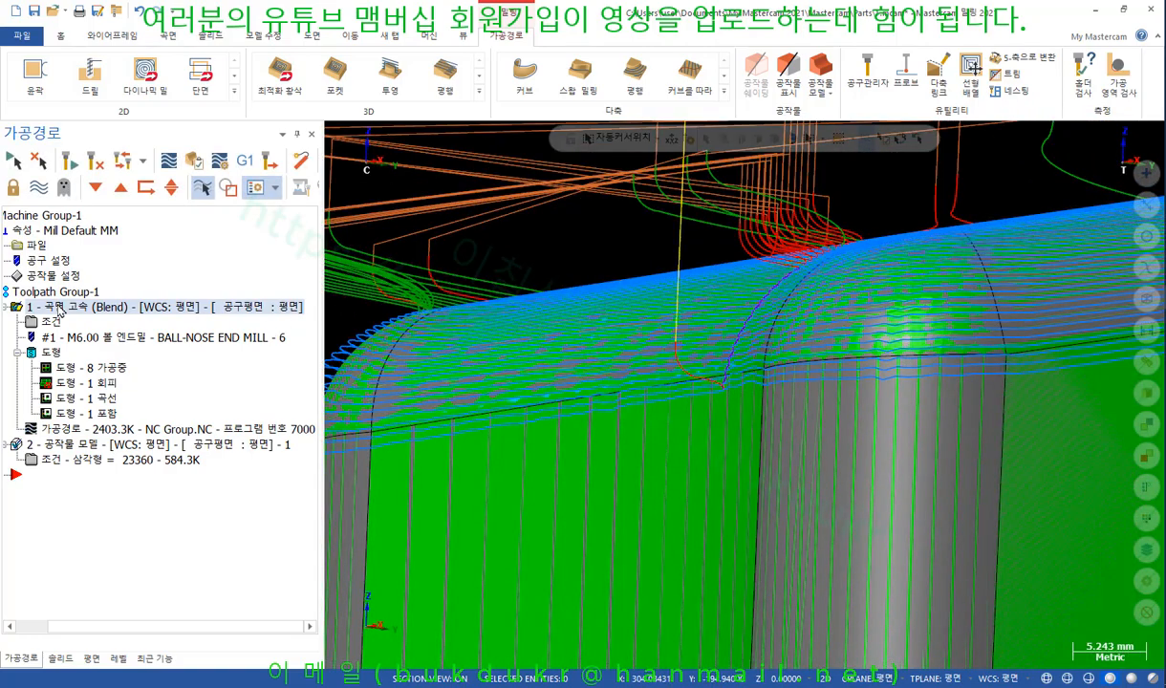
Detect the Blend toolpath's Z depth limits from the geometry and regenerate the toolpath and the stock model.
left_click(50, 321)
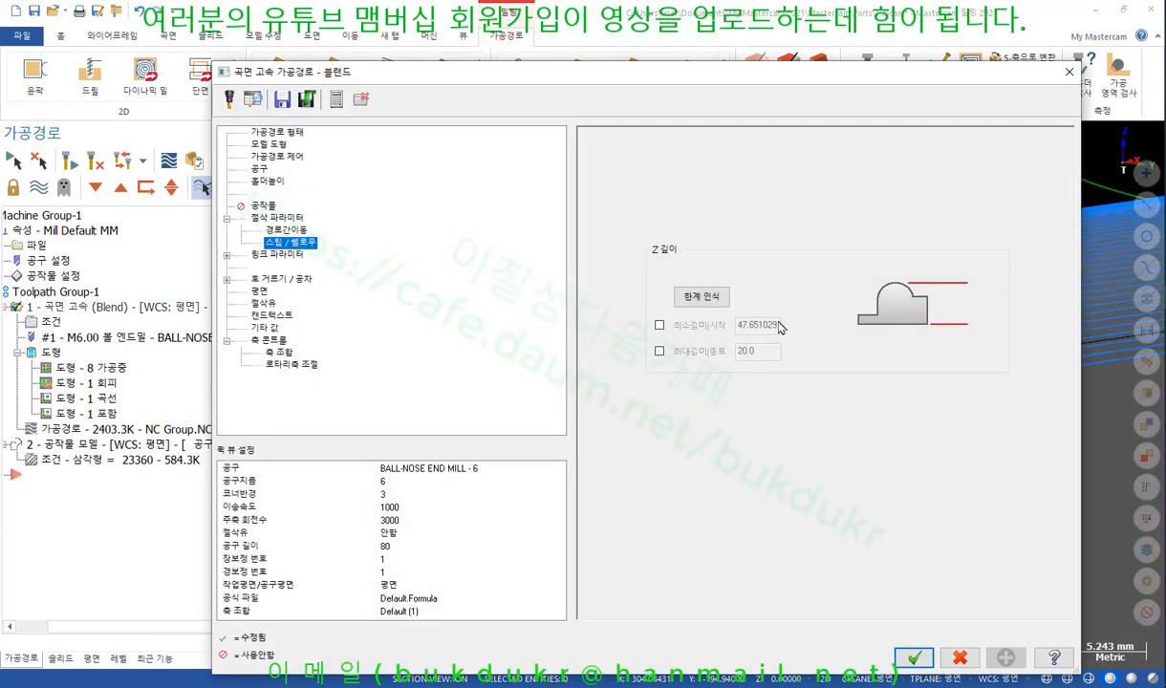
left_click(703, 297)
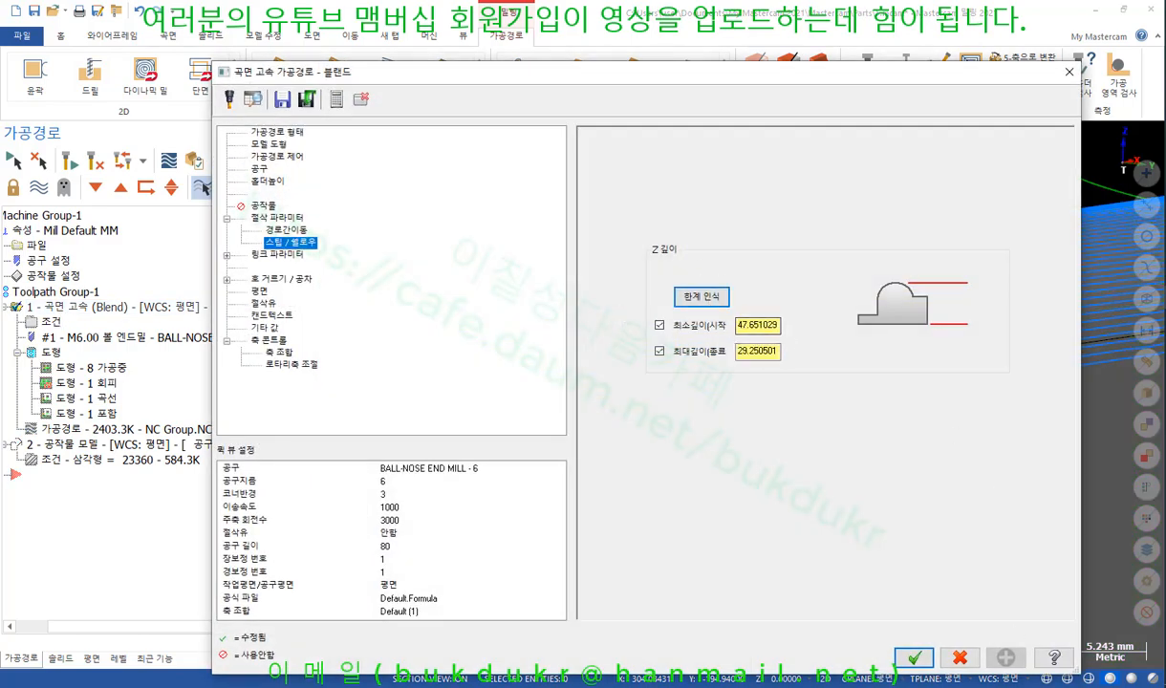
left_click(911, 658)
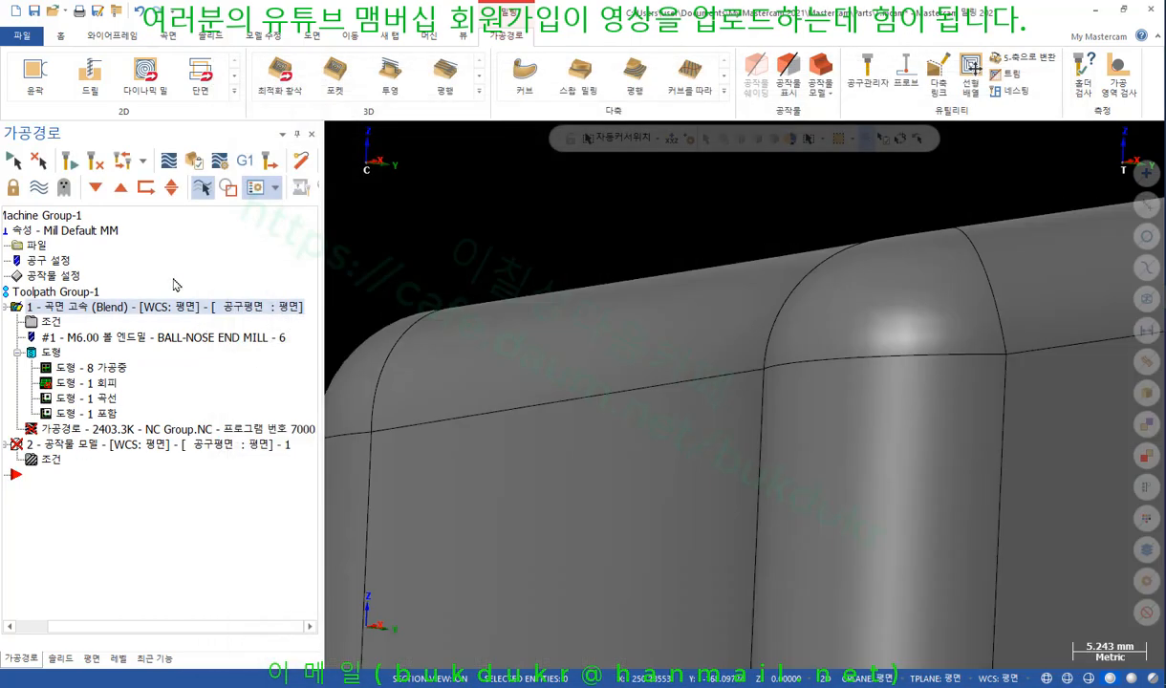
left_click(95, 159)
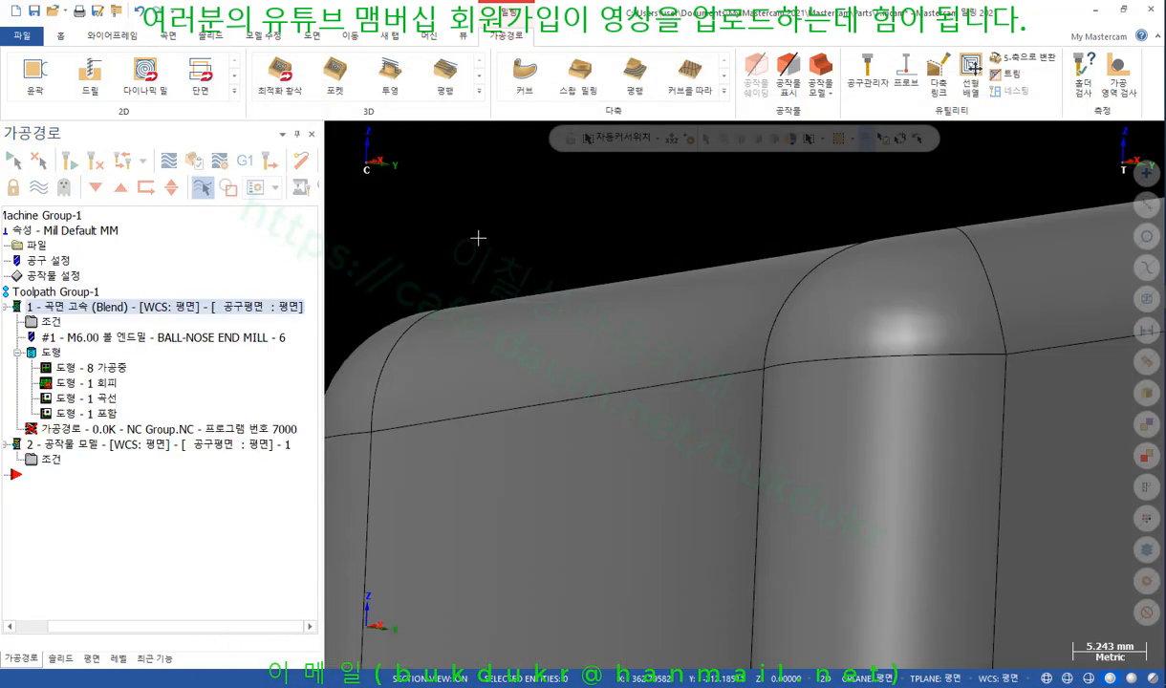
scroll(779, 227, "down", 1)
middle_click_drag(796, 176, 848, 199)
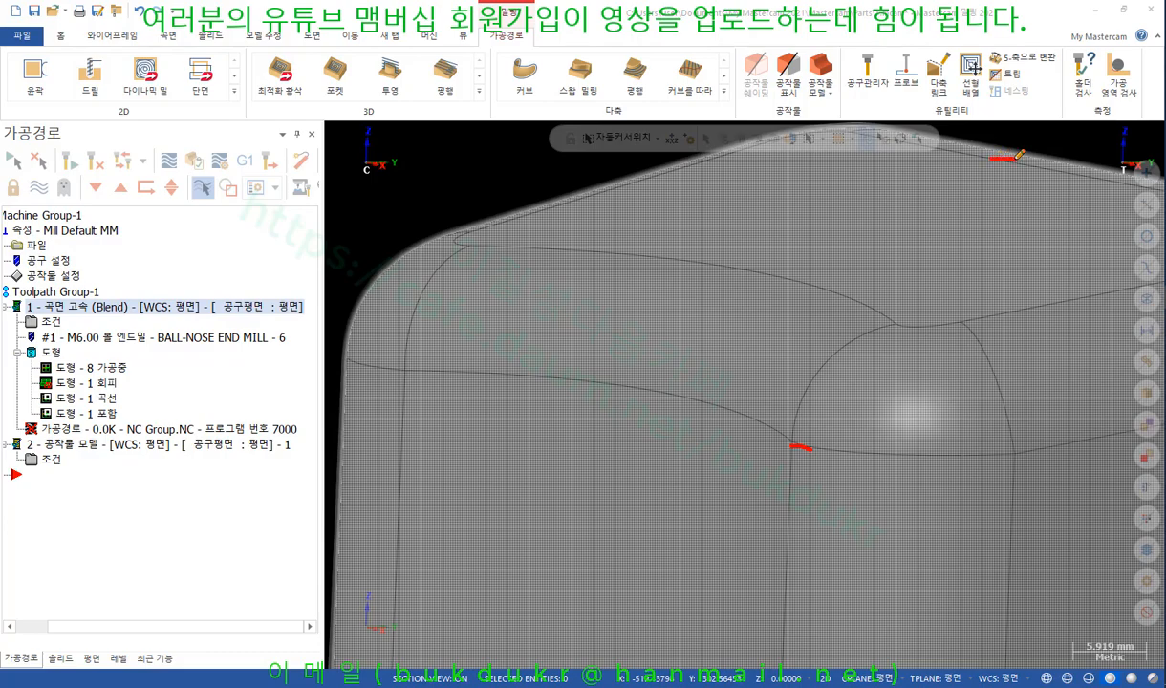
Examine the regenerated passes and the leftover stock band along the fillet's lower edge around the rounded corner.
right_click(956, 205)
left_click(994, 363)
scroll(735, 331, "down", 3)
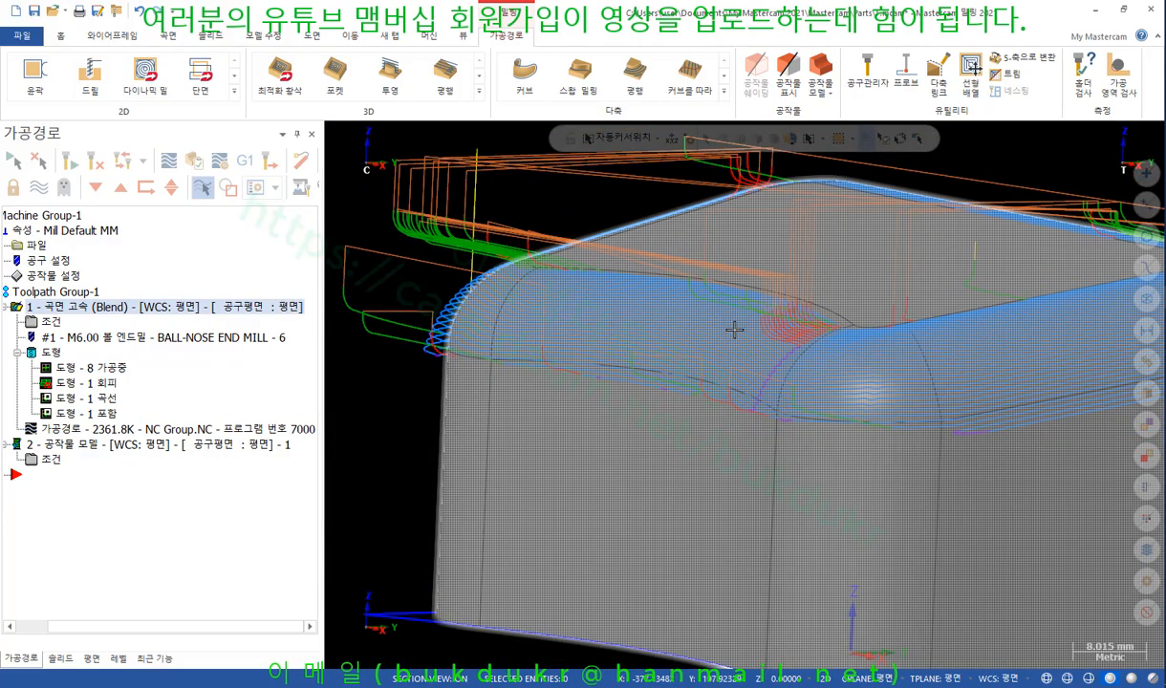
middle_click_drag(835, 344, 815, 328)
scroll(815, 328, "up", 4)
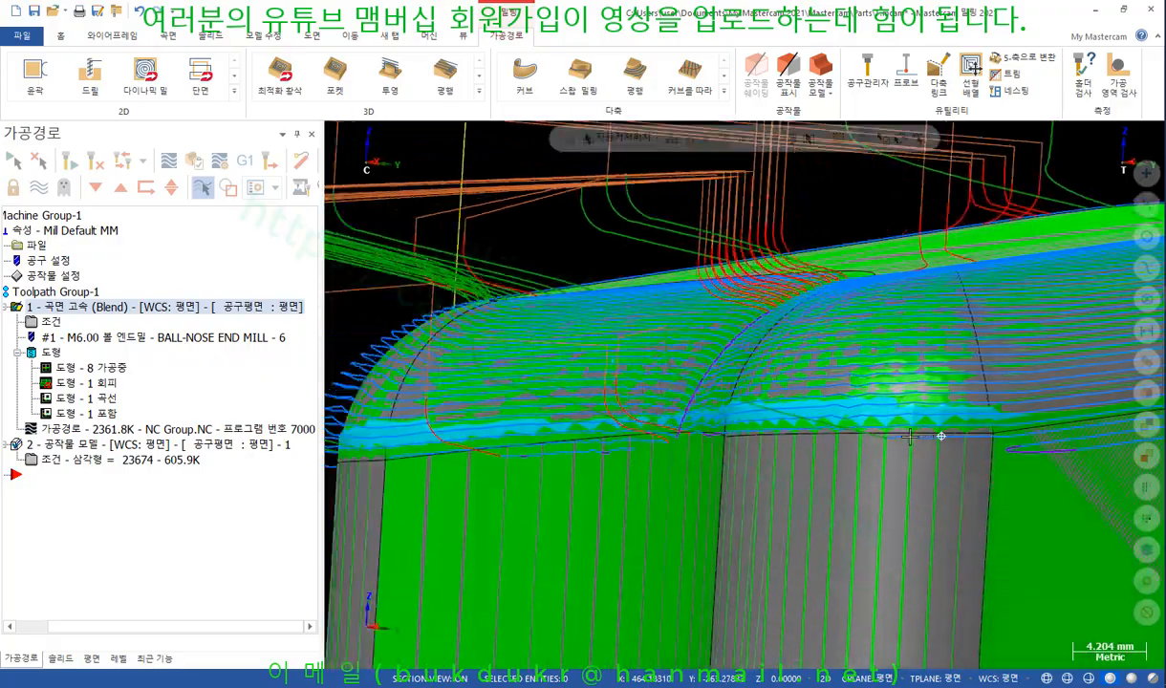
middle_click_drag(909, 437, 820, 424)
scroll(820, 423, "up", 4)
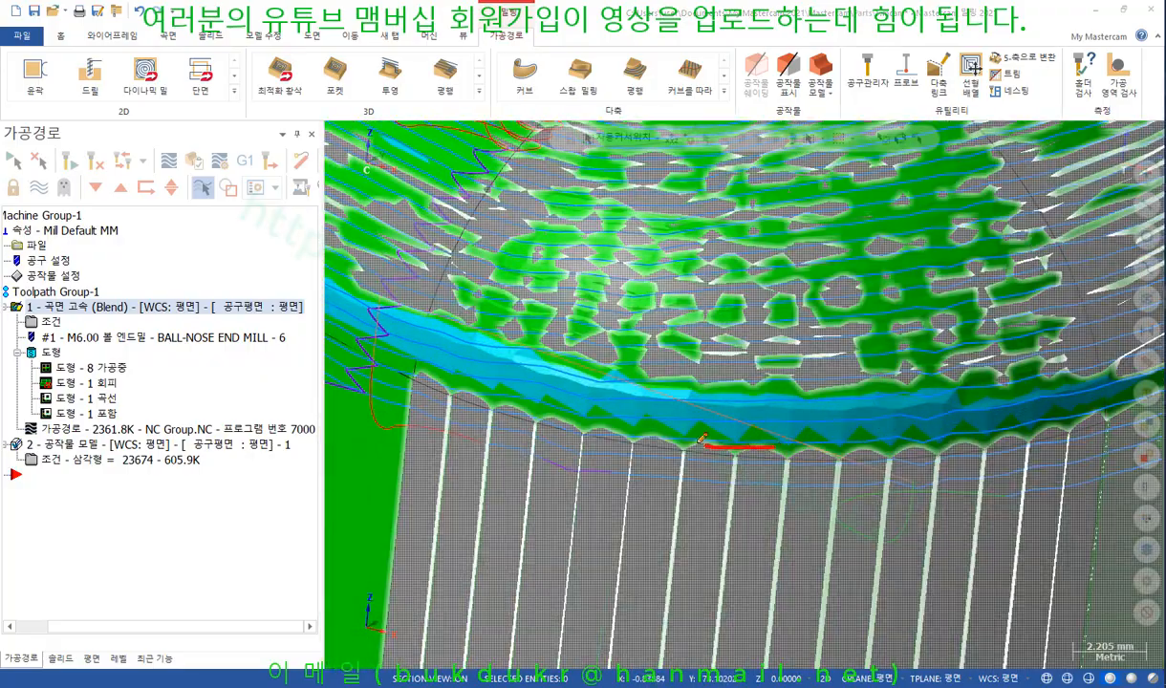
mouse_move(703, 439)
left_mouse_down()
mouse_move(771, 354)
mouse_move(799, 431)
mouse_move(669, 427)
left_mouse_up()
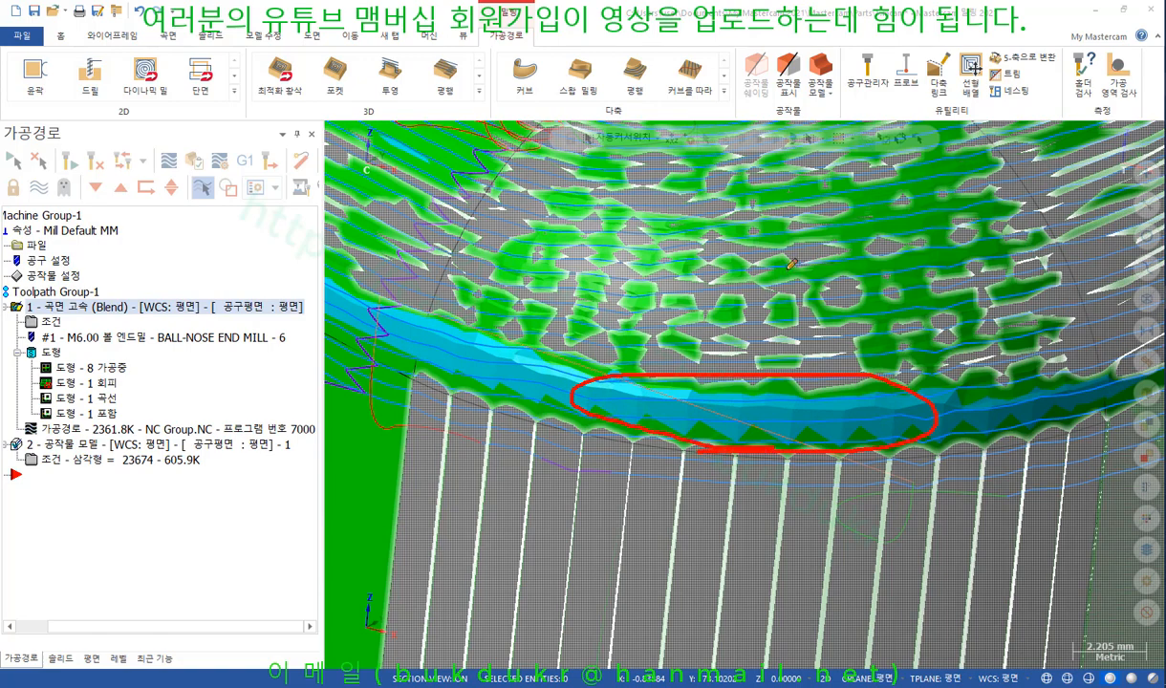
right_click(788, 274)
left_click(821, 432)
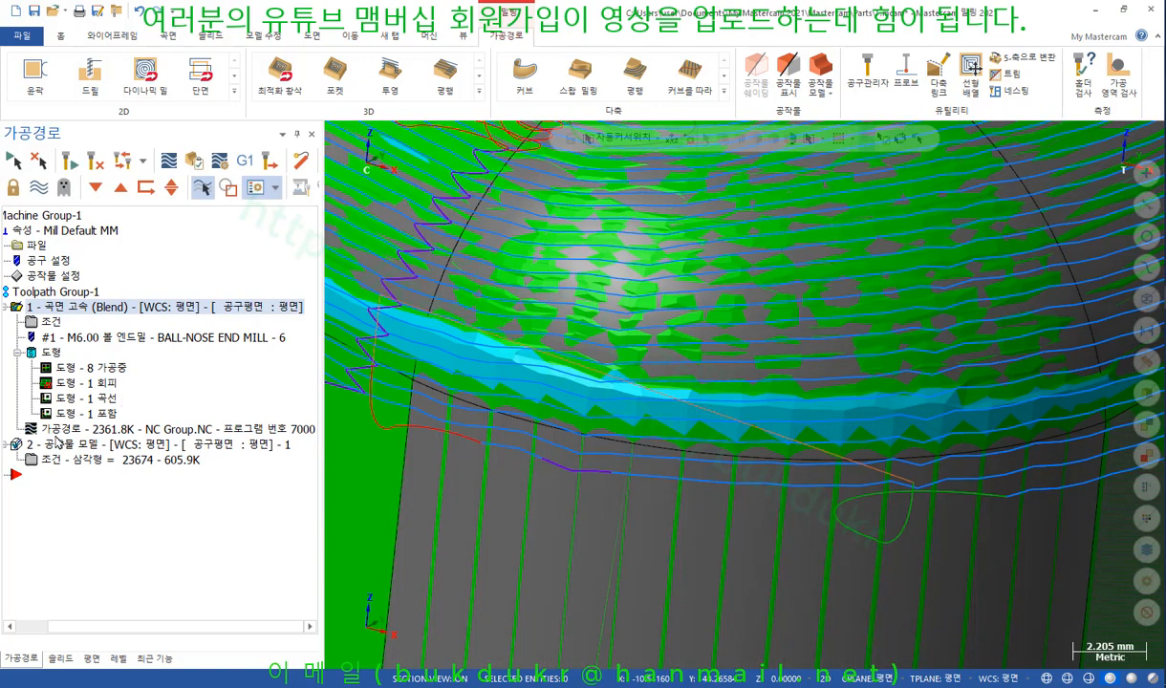
left_click(53, 323)
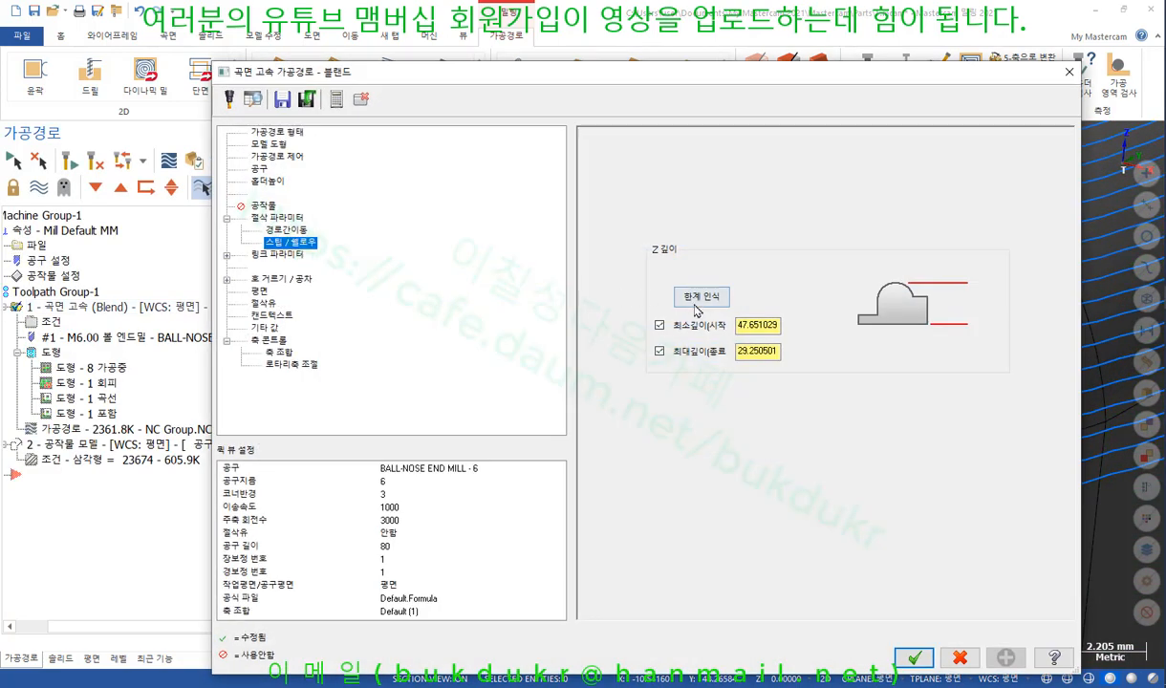
left_click(659, 326)
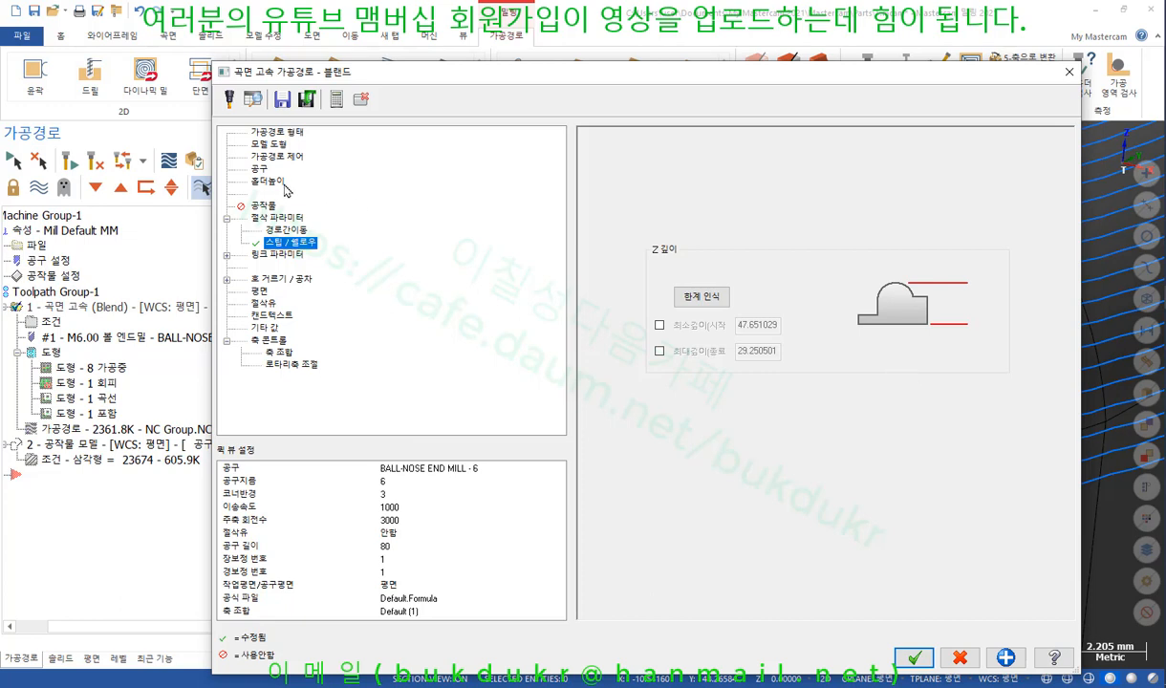
left_click(281, 156)
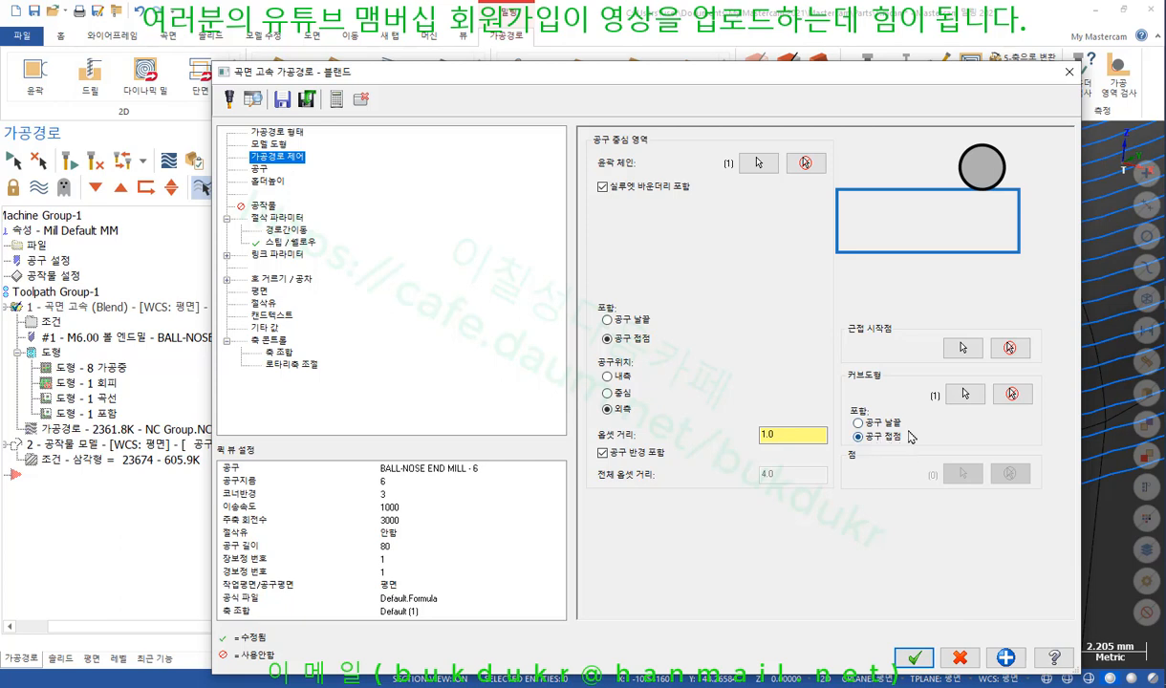
left_click(972, 656)
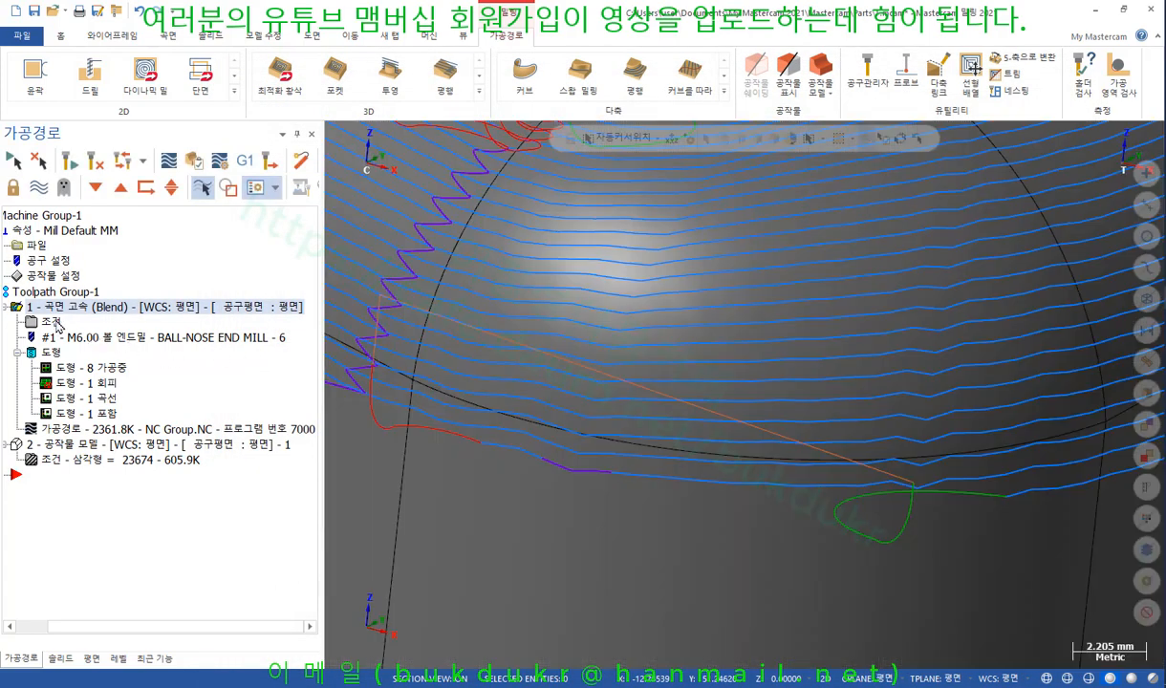
Lower the Blend toolpath's maximum Z depth limit by 3 to 26.250501 and regenerate the toolpath and the stock model.
left_click(53, 323)
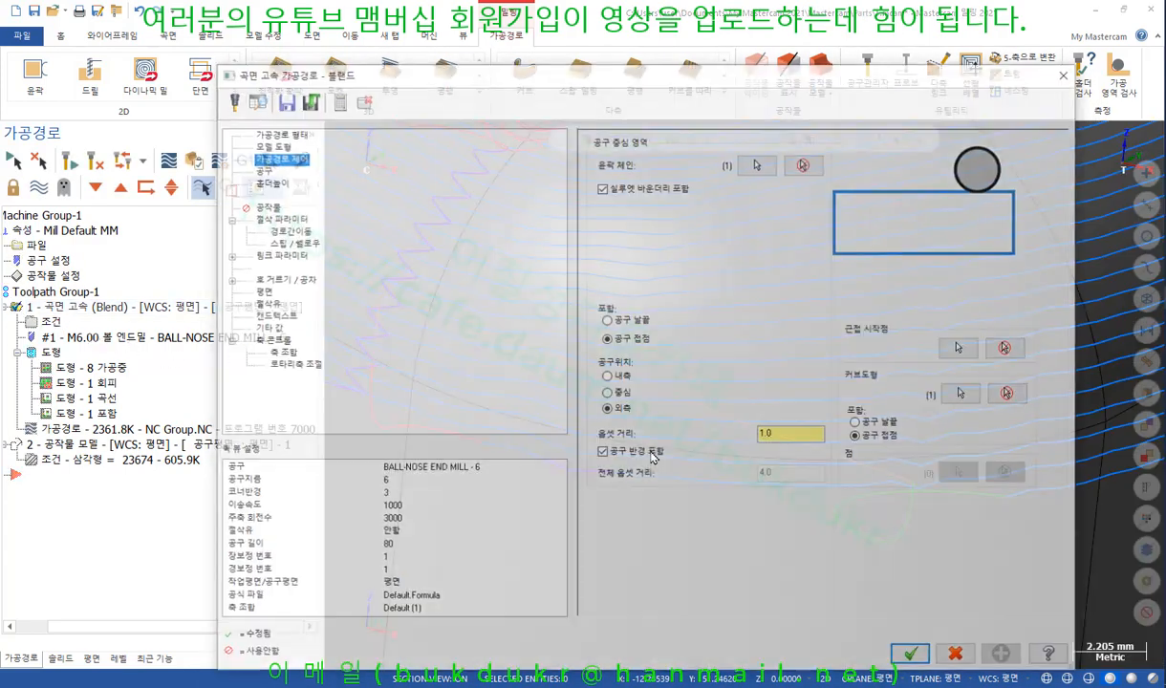
left_click(289, 241)
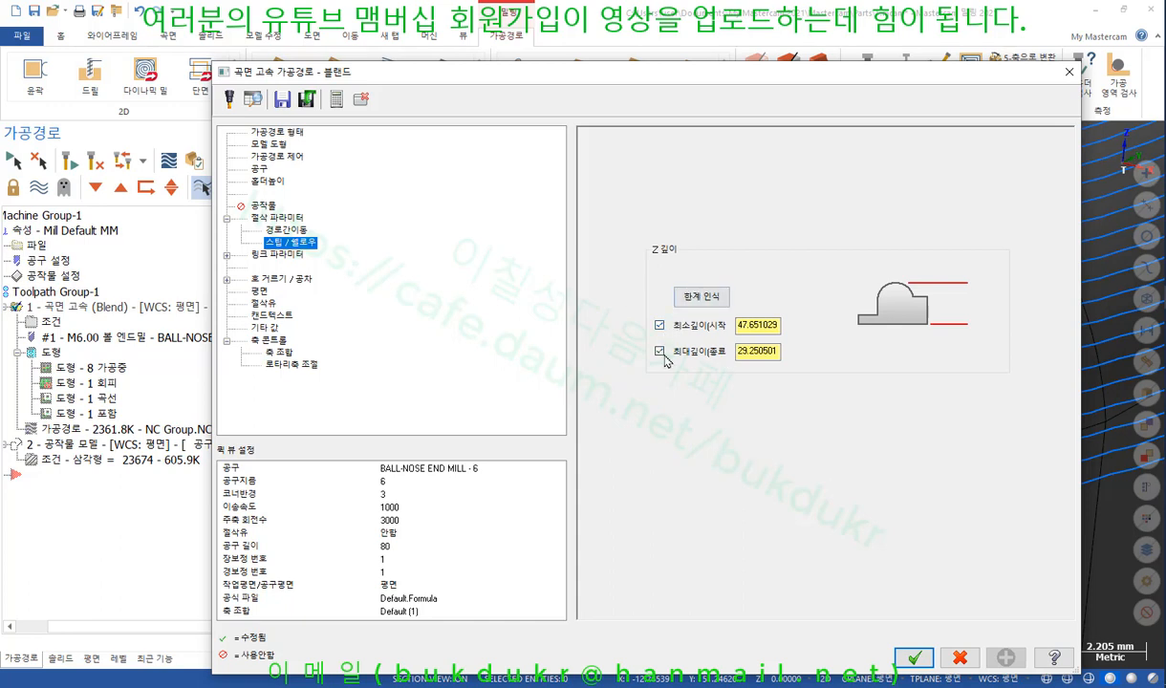
double_click(779, 352)
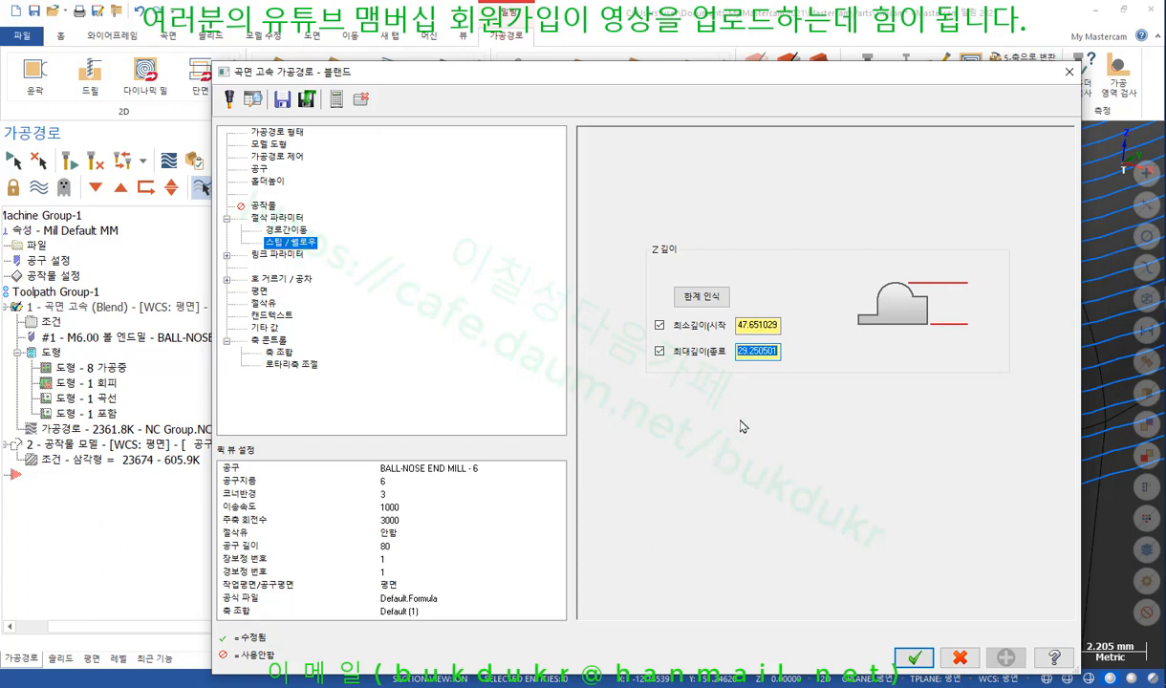
left_click(780, 354)
type("-3")
key("Return")
left_click(914, 657)
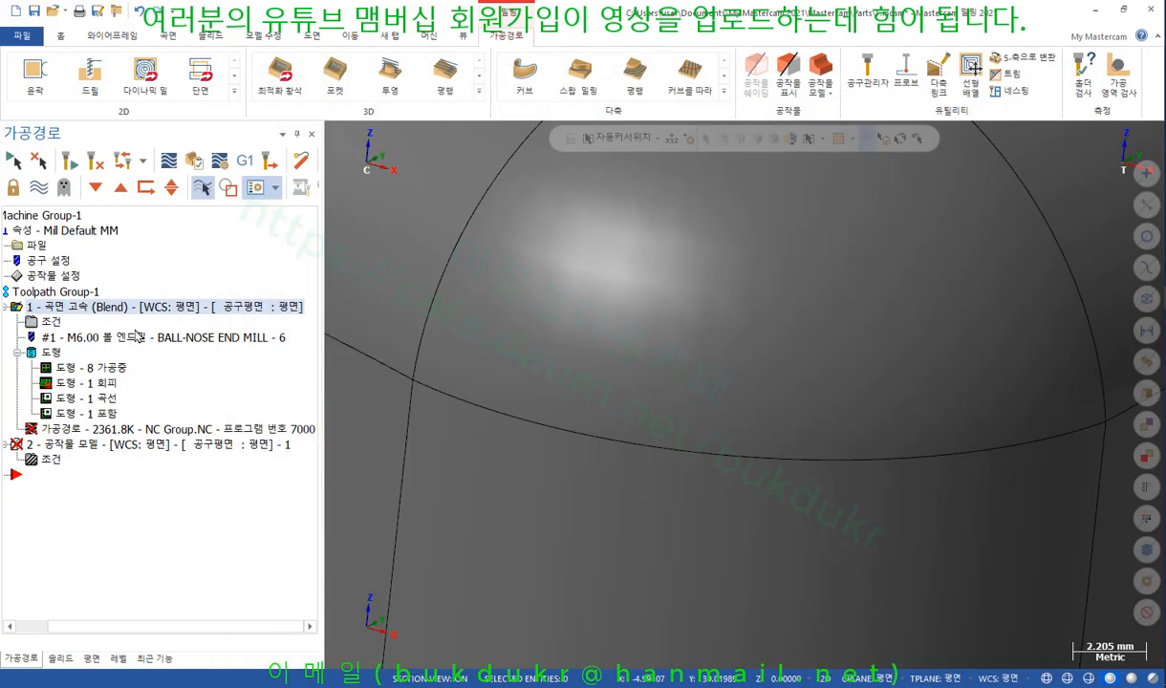
left_click(94, 163)
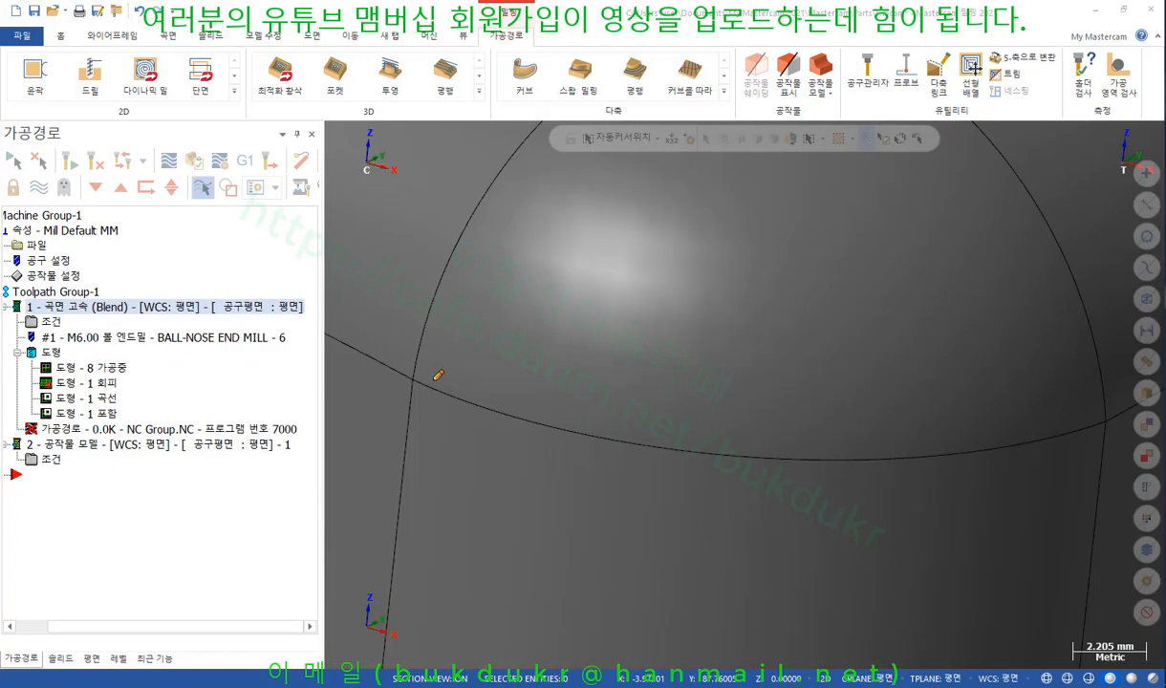
mouse_move(420, 367)
left_mouse_down()
mouse_move(396, 375)
mouse_move(417, 373)
left_mouse_up()
mouse_move(400, 239)
left_mouse_down()
mouse_move(325, 499)
mouse_move(131, 394)
mouse_move(123, 234)
left_mouse_up()
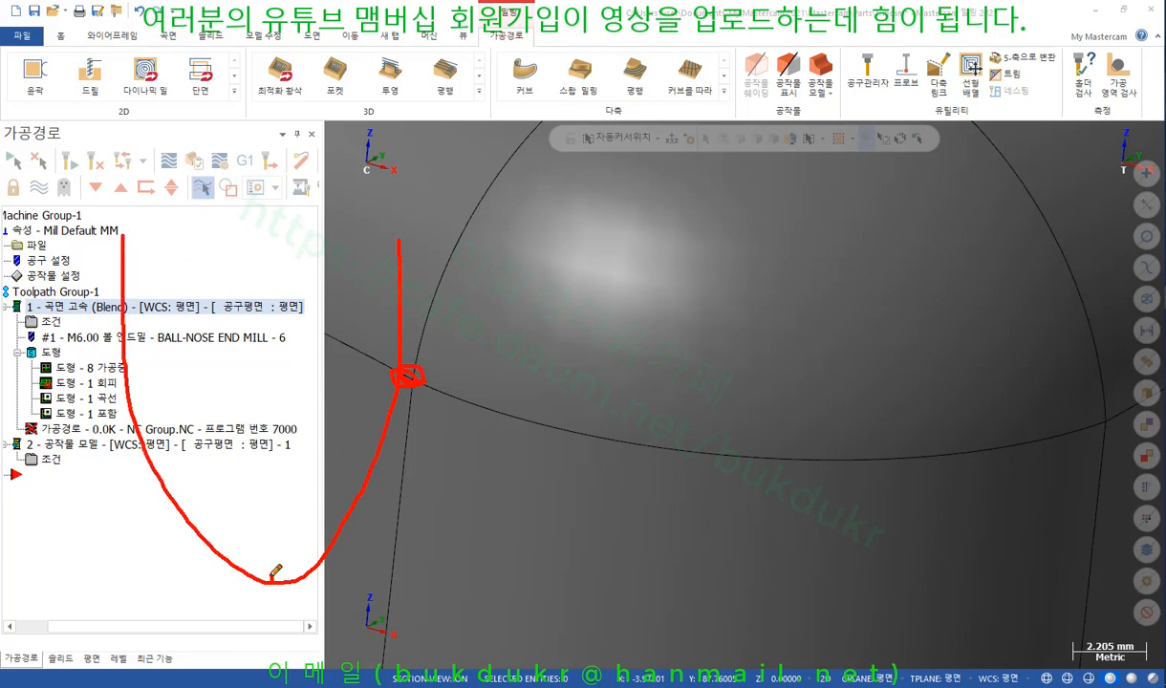
left_click_drag(271, 575, 433, 581)
mouse_move(436, 457)
left_mouse_down()
mouse_move(464, 481)
mouse_move(432, 511)
mouse_move(519, 496)
mouse_move(456, 533)
left_mouse_up()
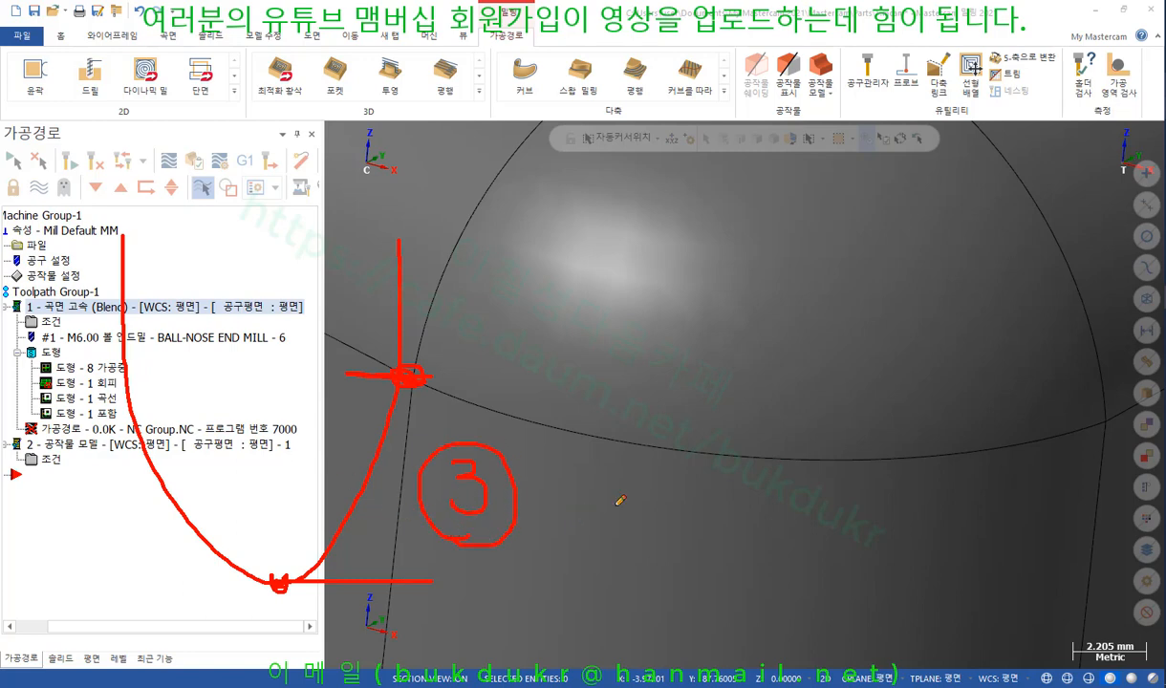
right_click(729, 465)
left_click(769, 631)
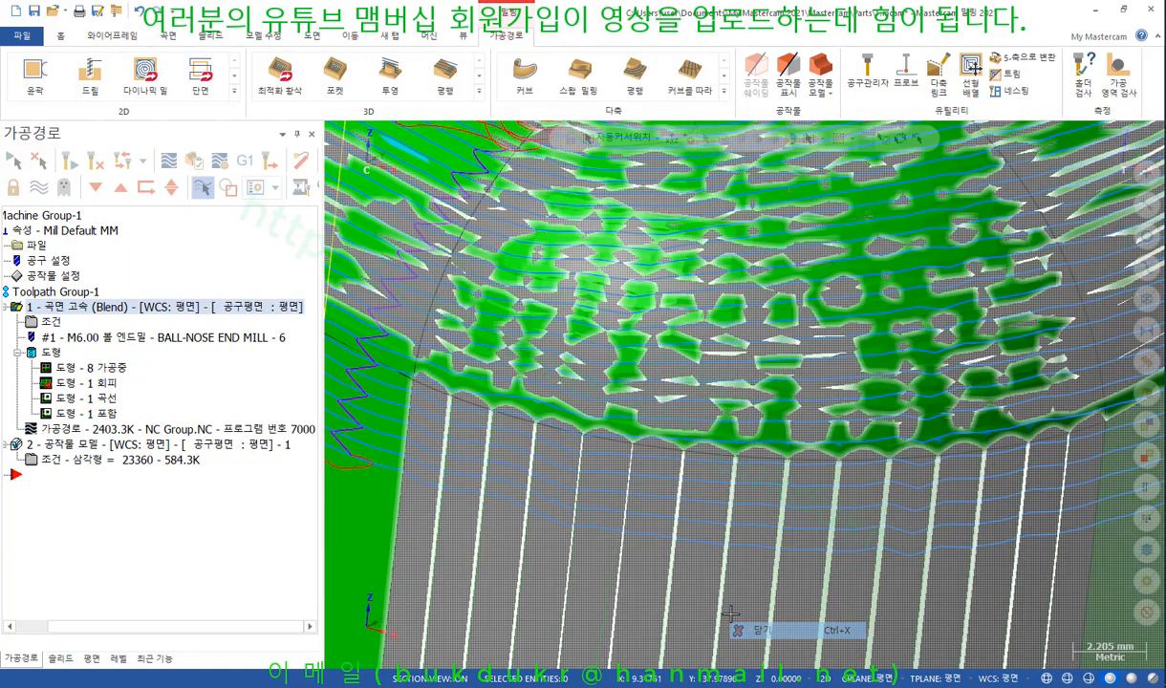
Analyze the Blend toolpath with the shaded tool shown at its lowest passes, checking where the ball touches the fillet's lower edge.
scroll(843, 365, "down", 3)
scroll(847, 365, "down", 2)
middle_click_drag(847, 365, 741, 289)
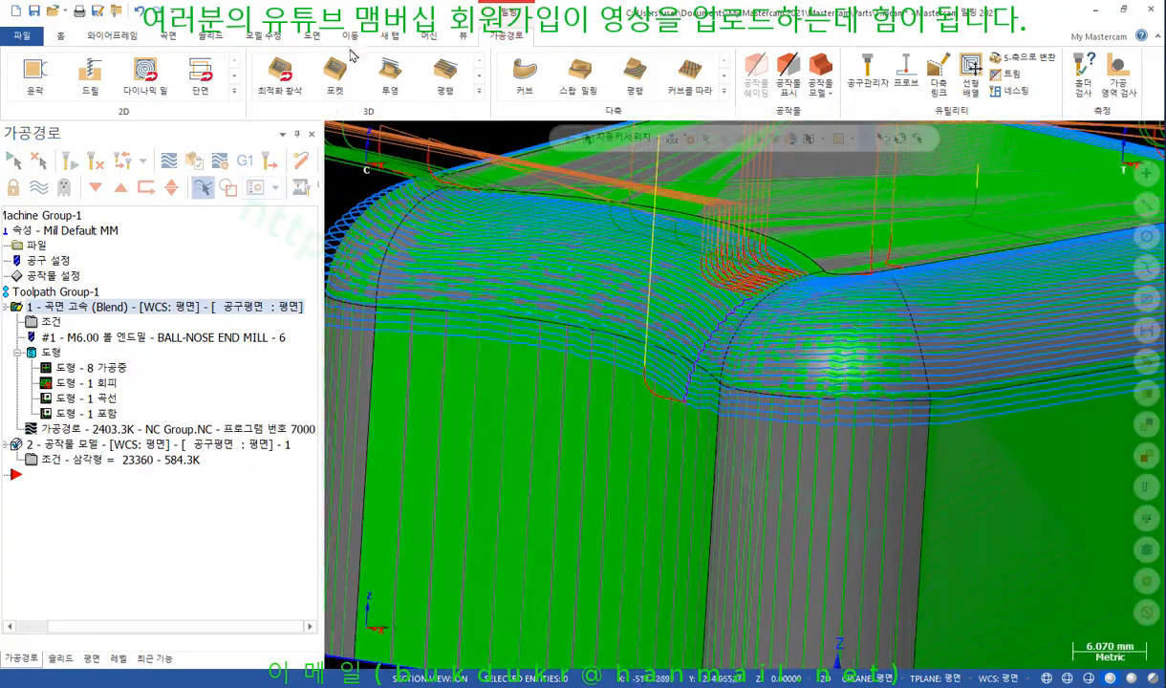
left_click(63, 36)
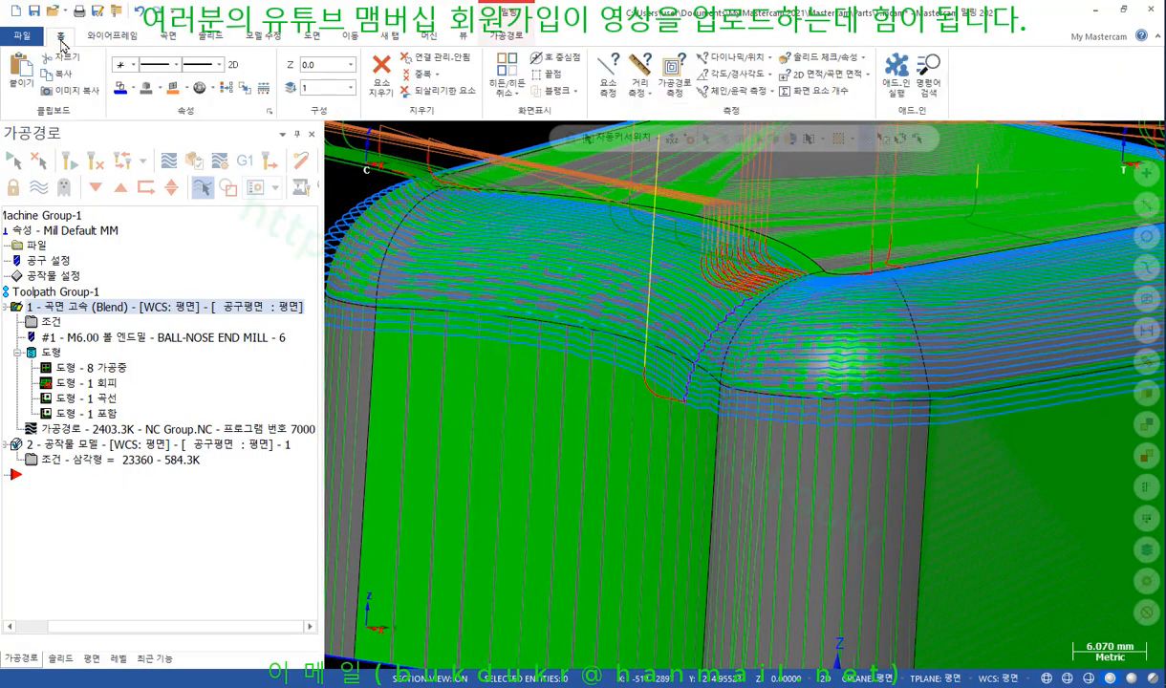
left_click(674, 75)
scroll(849, 364, "up", 6)
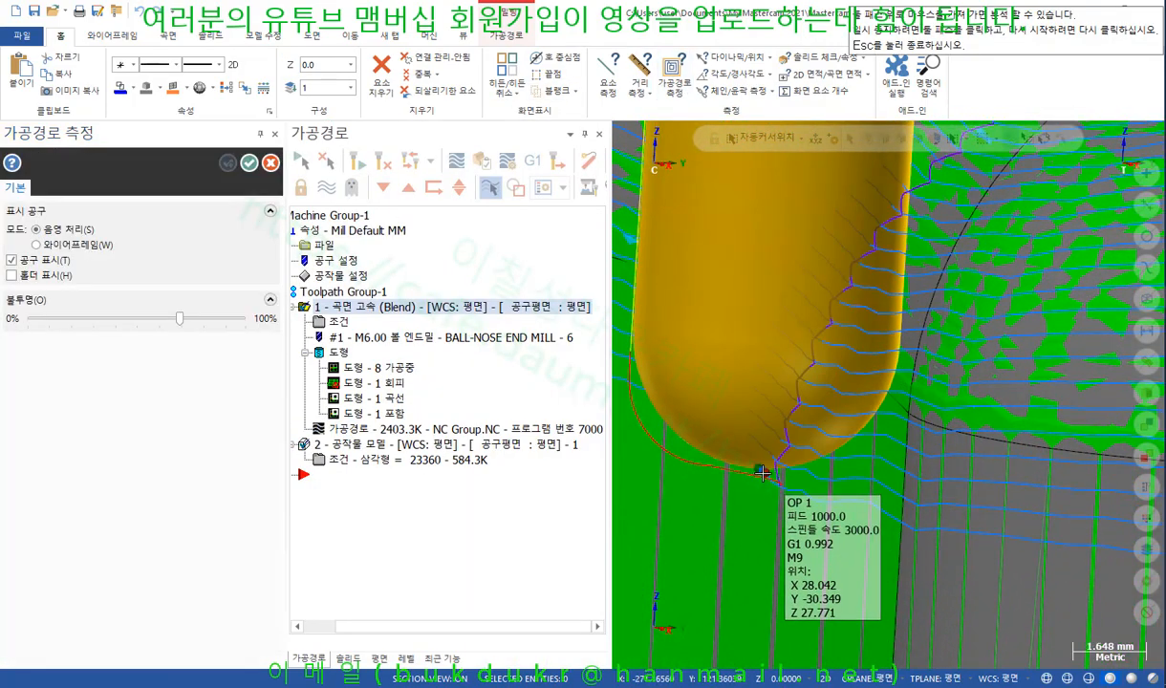
scroll(888, 381, "down", 1)
middle_click_drag(882, 363, 860, 350)
scroll(861, 351, "up", 5)
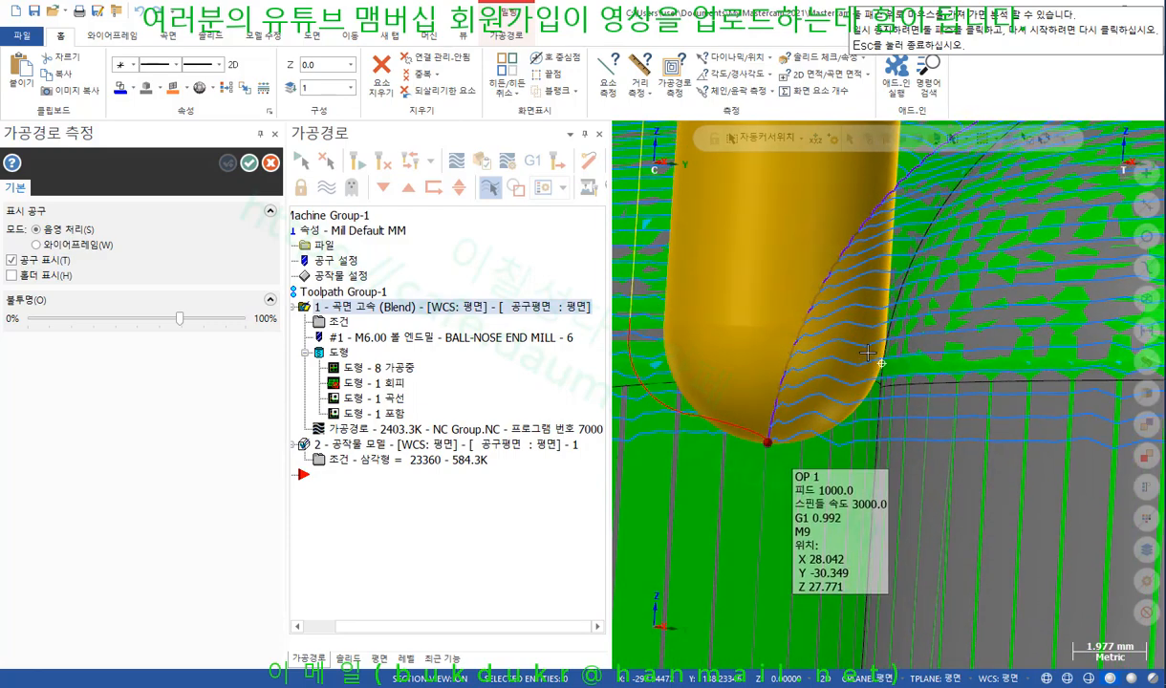
scroll(913, 376, "up", 1)
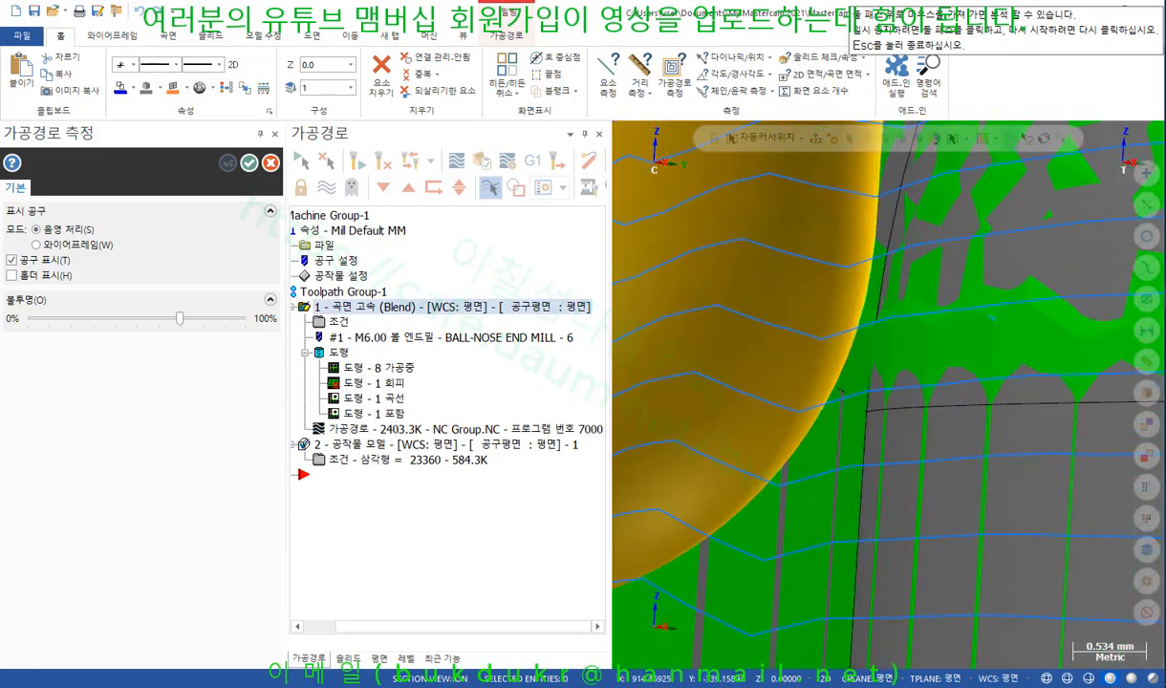
mouse_move(844, 378)
left_mouse_down()
mouse_move(851, 315)
mouse_move(827, 368)
mouse_move(865, 277)
mouse_move(813, 381)
left_mouse_up()
right_click(959, 271)
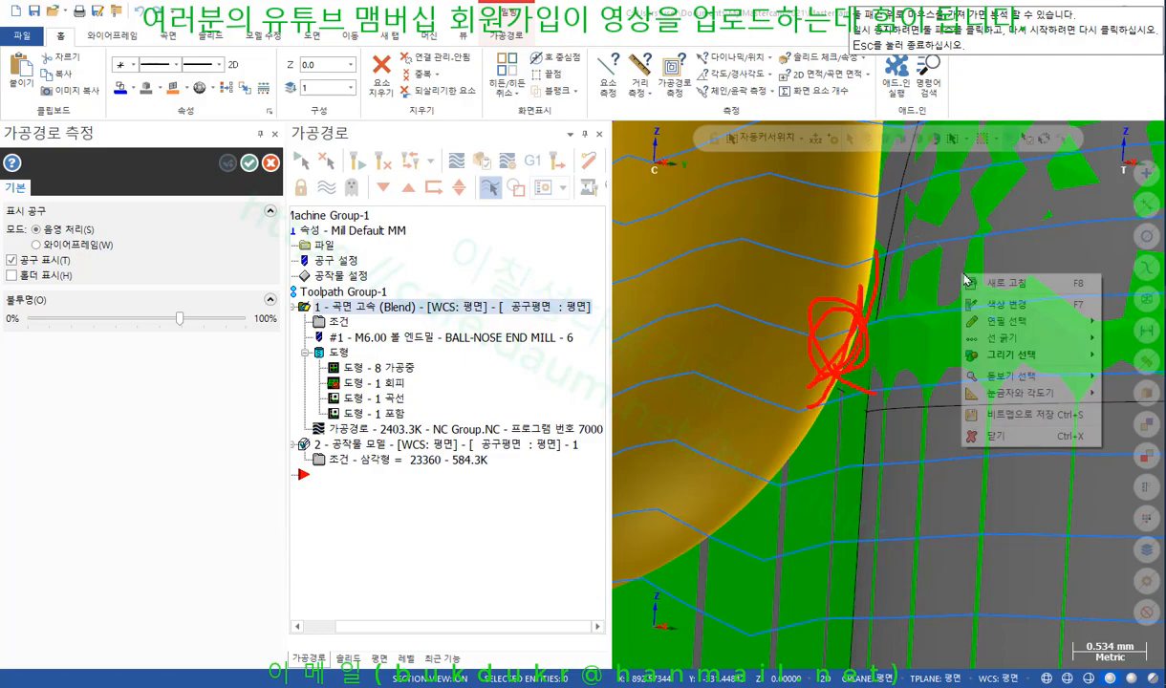
left_click(996, 432)
scroll(942, 298, "down", 7)
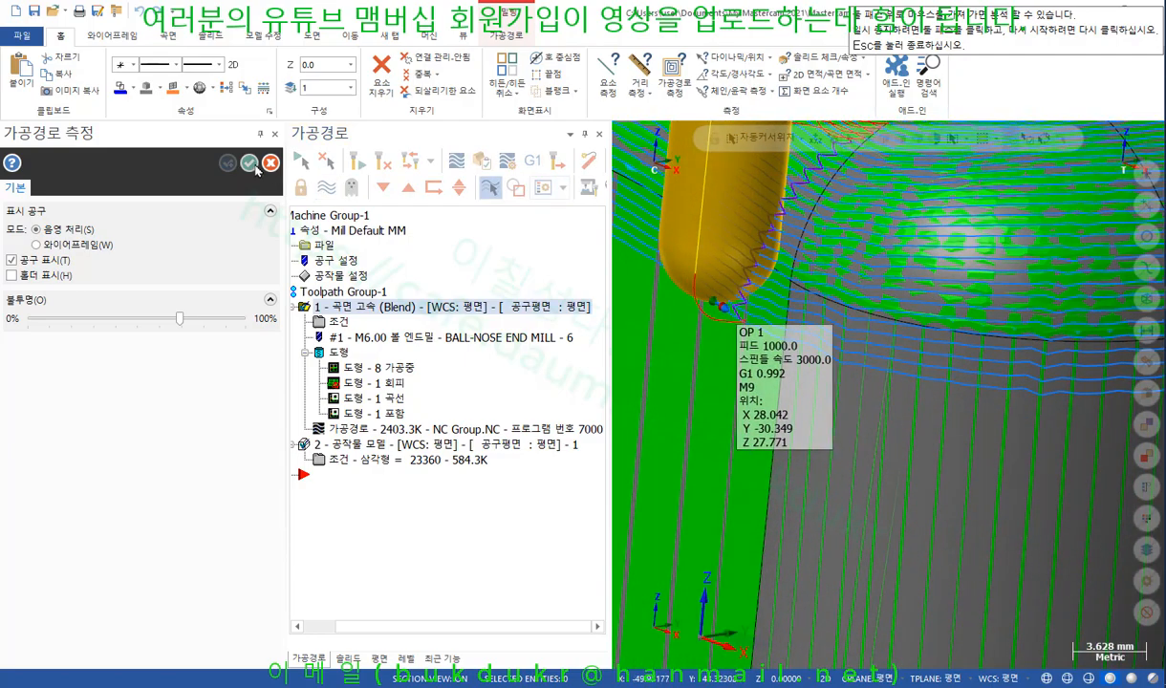
key("Escape")
Verify the Blend operation by running the machining simulation to the end, and examine the machined fillet around the corners and concave side.
scroll(798, 364, "down", 4)
scroll(703, 469, "down", 6)
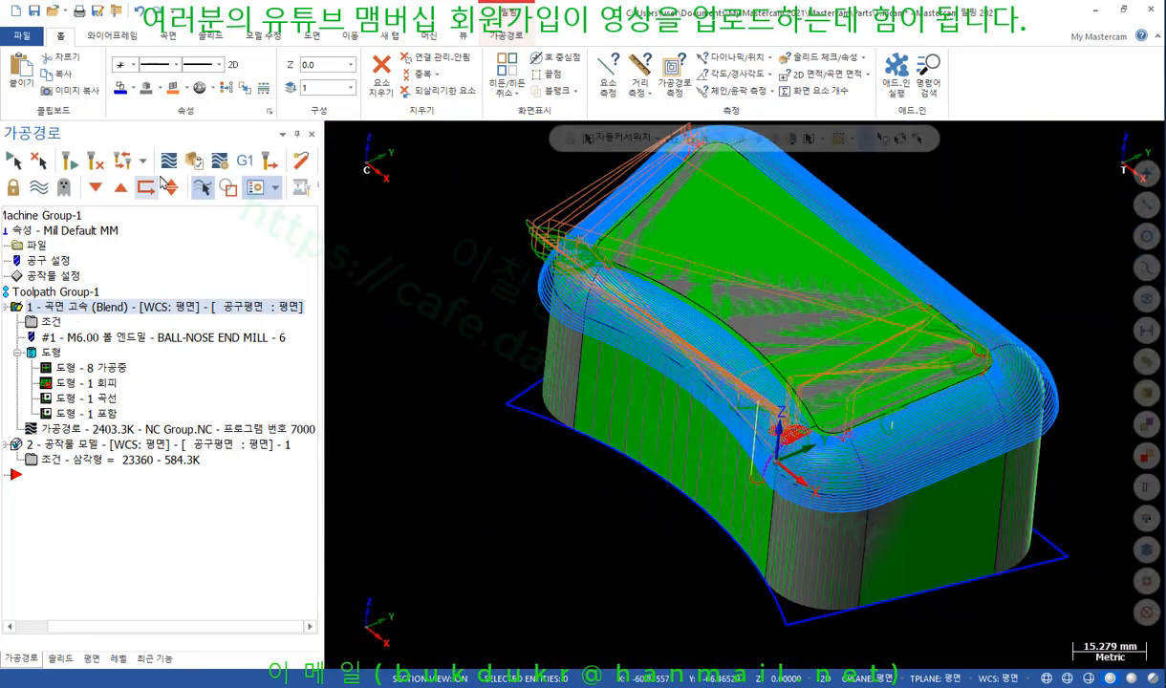
left_click(190, 157)
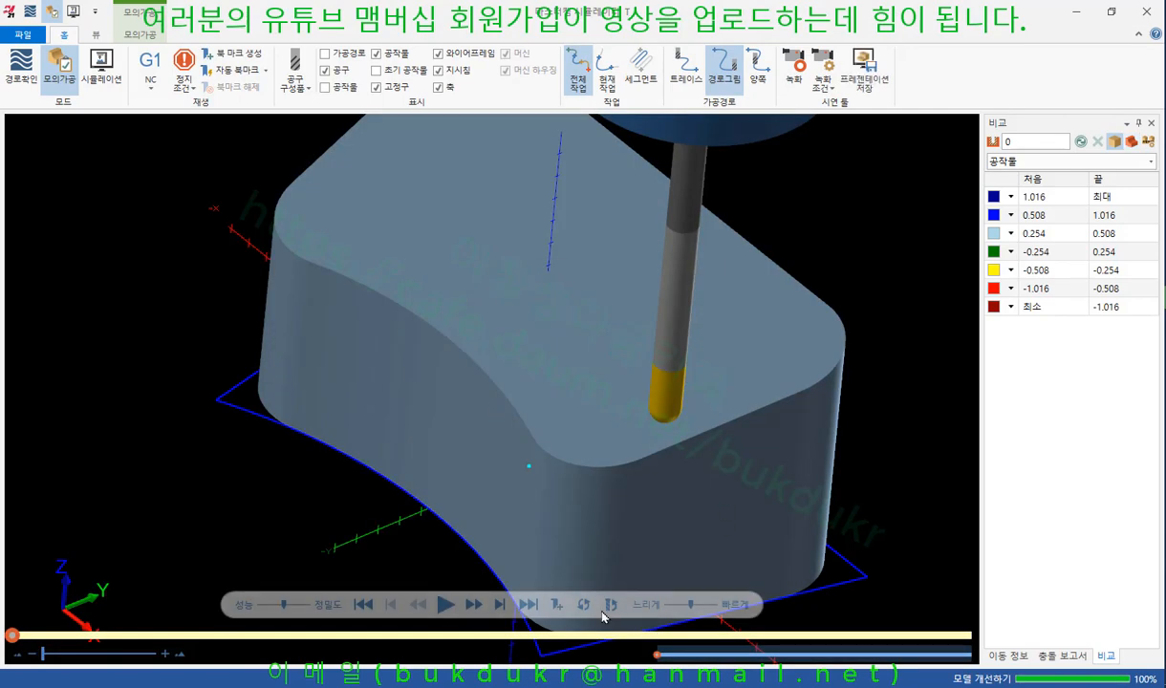
left_click(532, 607)
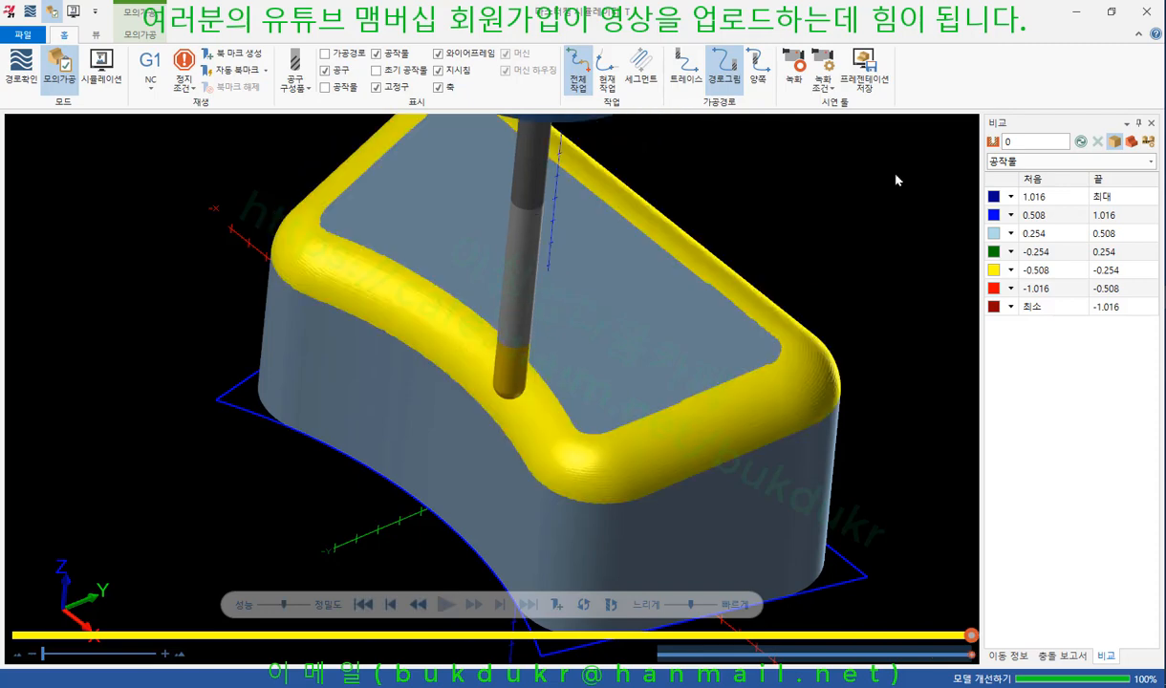
scroll(686, 410, "up", 3)
middle_click_drag(691, 412, 715, 396)
scroll(773, 330, "down", 4)
middle_click_drag(528, 345, 587, 356)
scroll(590, 347, "up", 5)
scroll(533, 339, "down", 4)
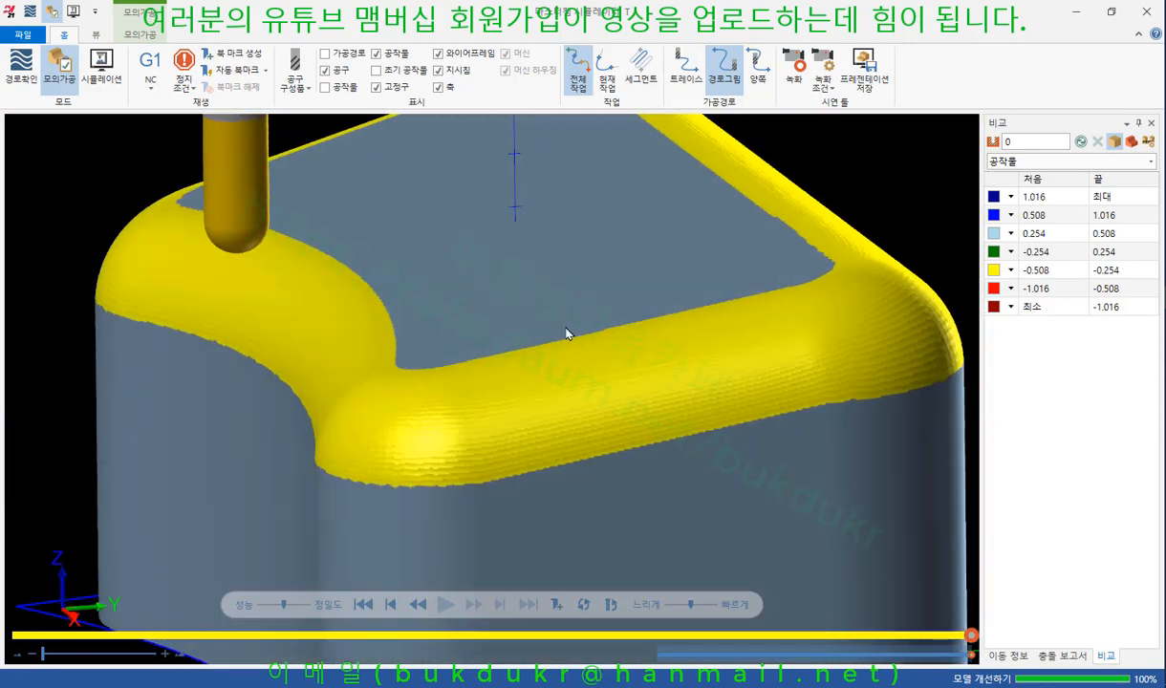
Compare the simulated stock with the finished part, inspect the fillet's deviation colours, and close the simulator.
left_click(1080, 142)
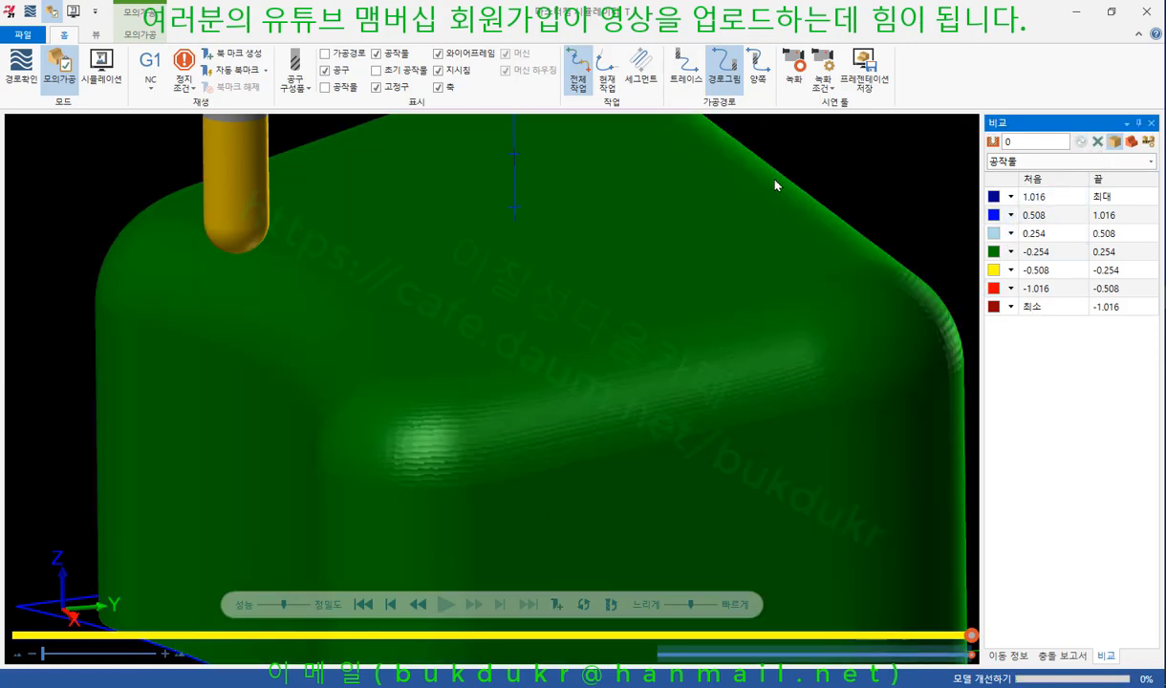
scroll(598, 248, "down", 3)
middle_click_drag(598, 247, 620, 279)
scroll(788, 290, "up", 5)
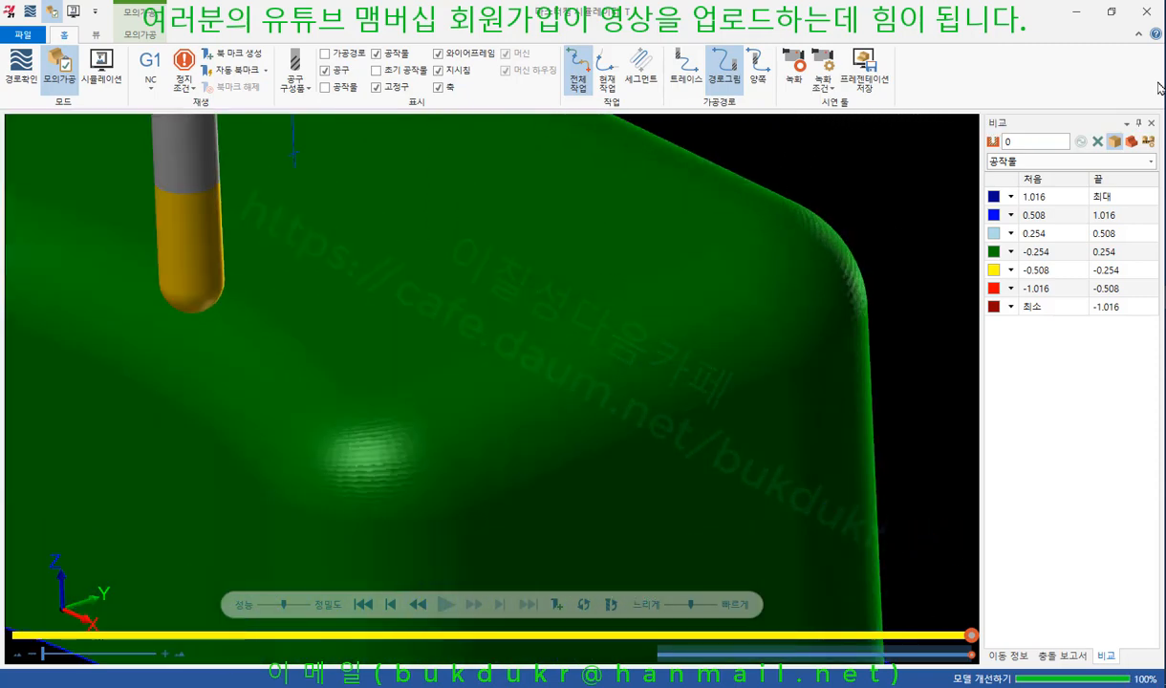
left_click(1146, 12)
scroll(828, 356, "down", 3)
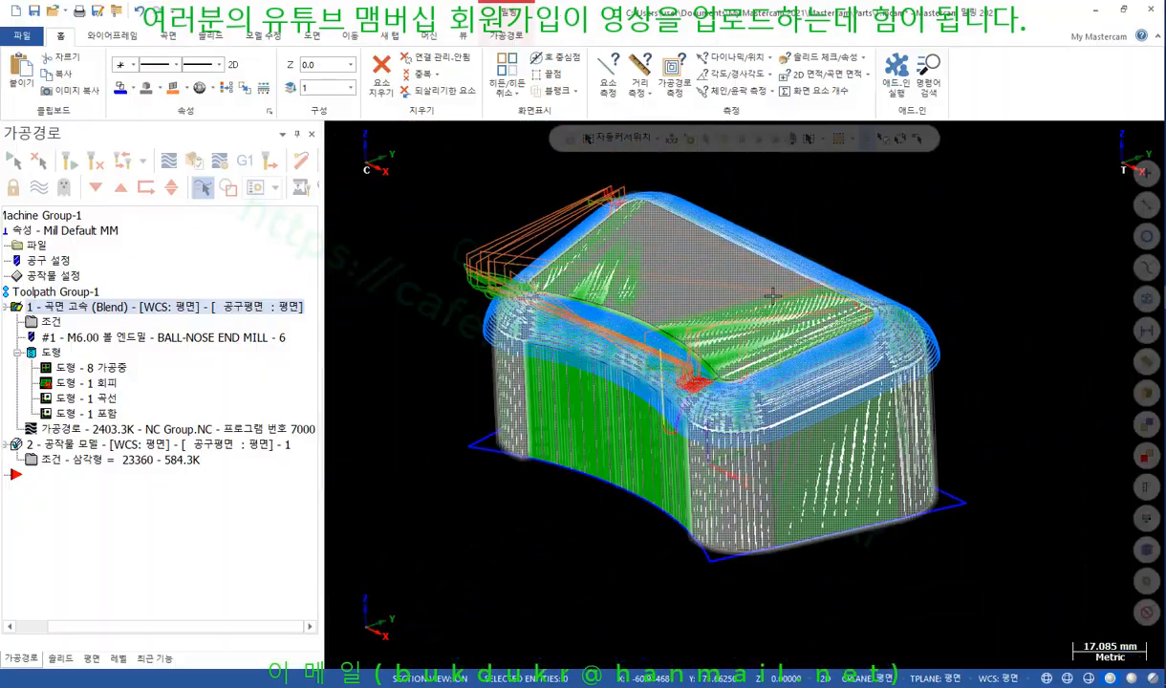
Review the Blend operation's model geometry, checking which surfaces are assigned as machining and avoidance on the part.
left_click(53, 322)
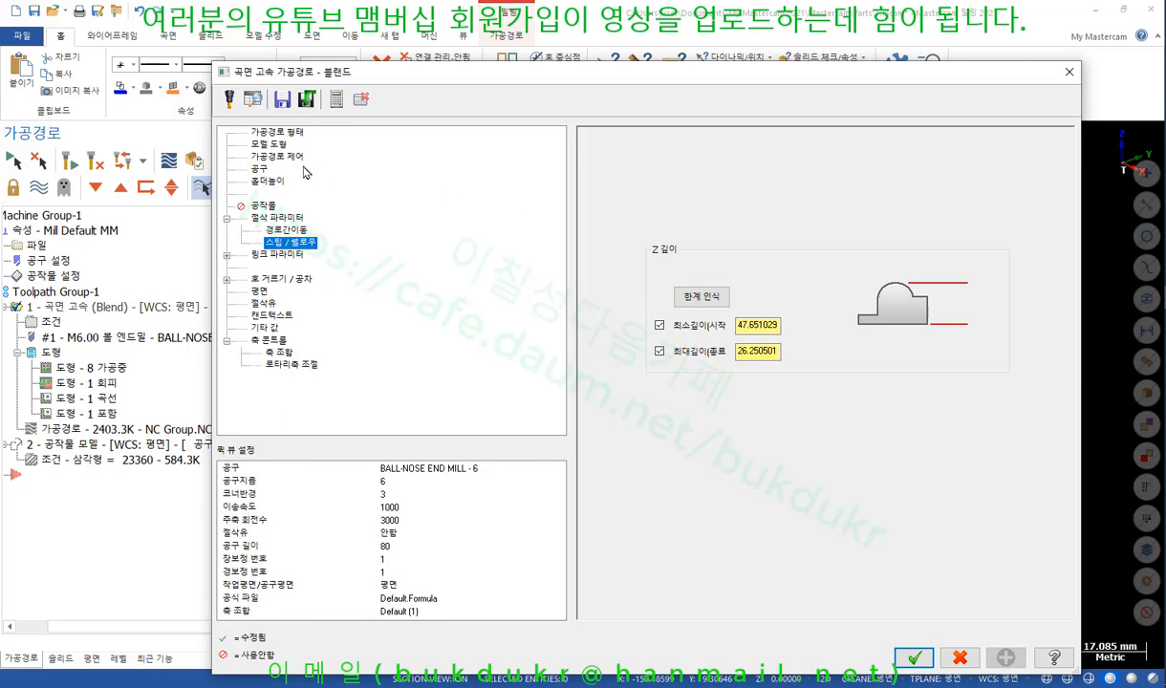
left_click(269, 144)
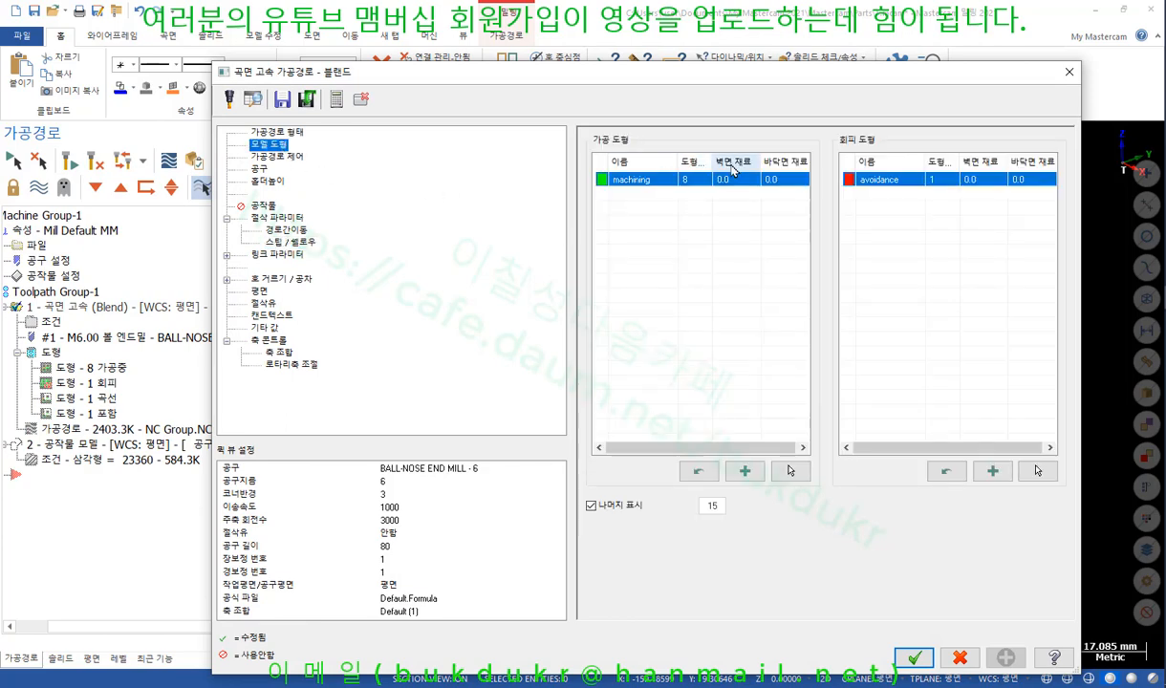
left_click_drag(896, 74, 533, 61)
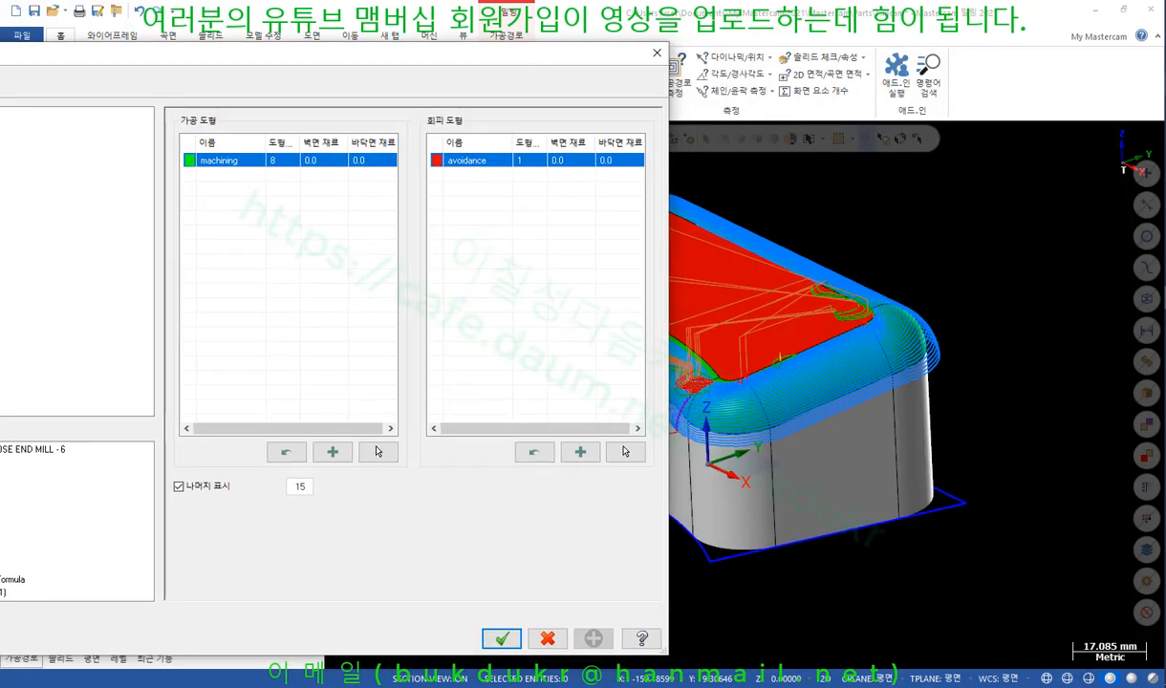
key("ctrl+2")
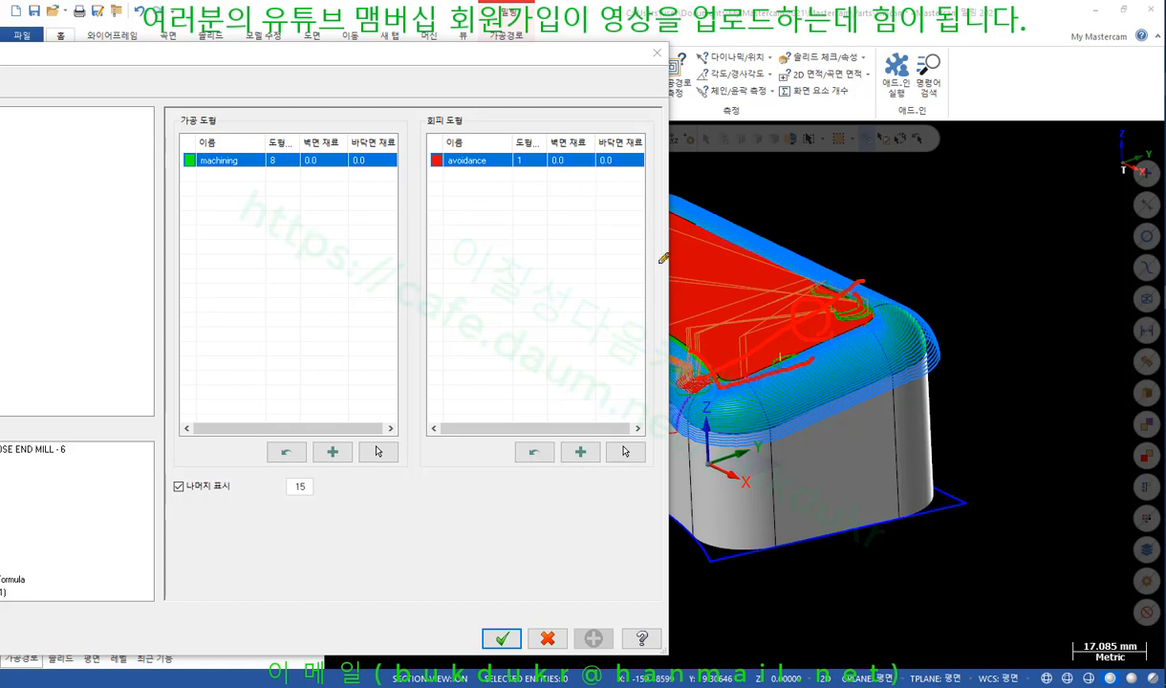
mouse_move(521, 182)
left_mouse_down()
mouse_move(413, 173)
mouse_move(578, 108)
mouse_move(626, 172)
mouse_move(538, 187)
mouse_move(536, 209)
left_mouse_up()
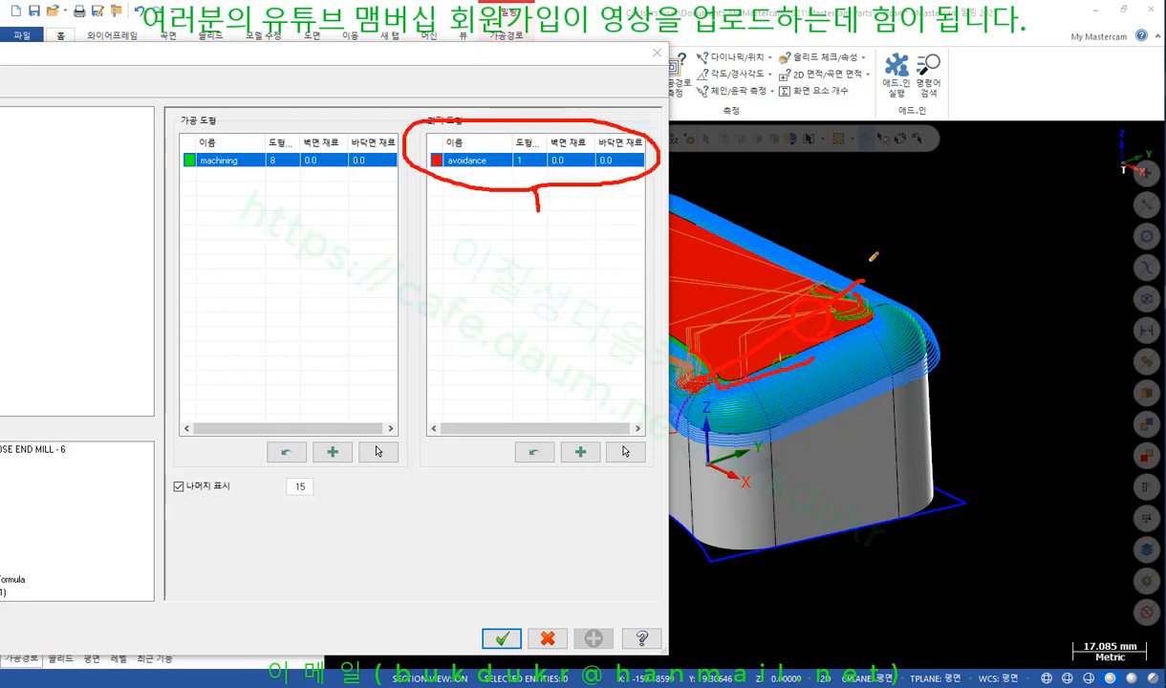
right_click(860, 215)
left_click(913, 381)
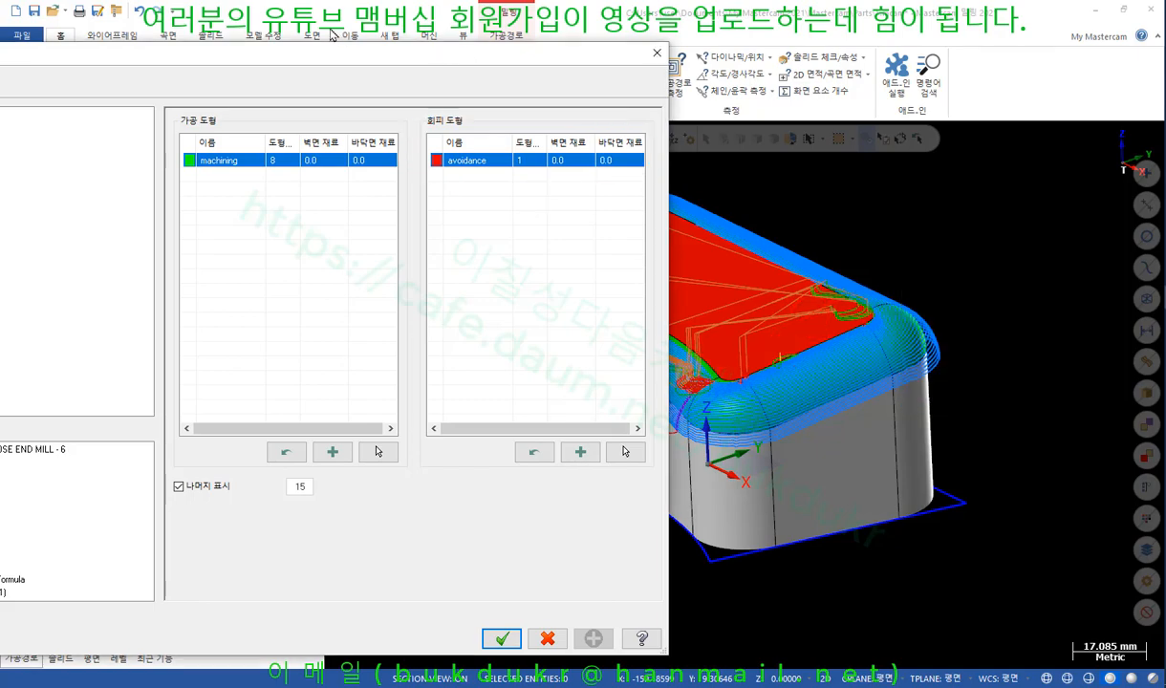
Check the containment boundary chain used in the Blend operation's toolpath control settings, and accept it as is.
left_click_drag(319, 63, 681, 74)
left_click(231, 159)
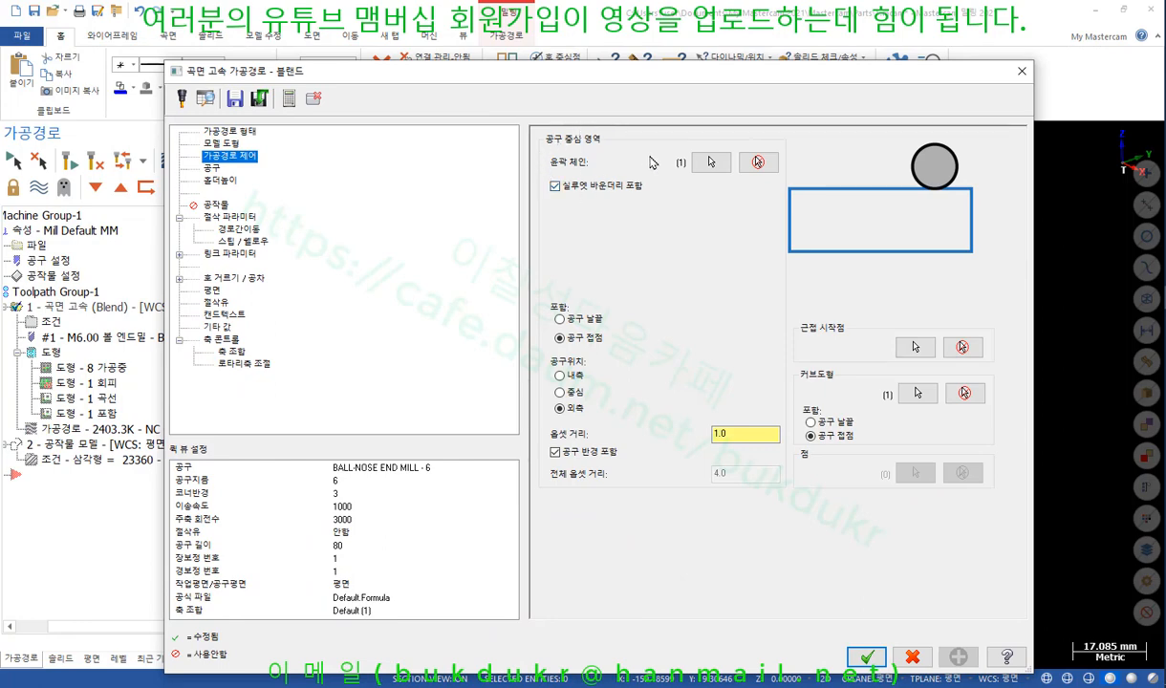
left_click(711, 163)
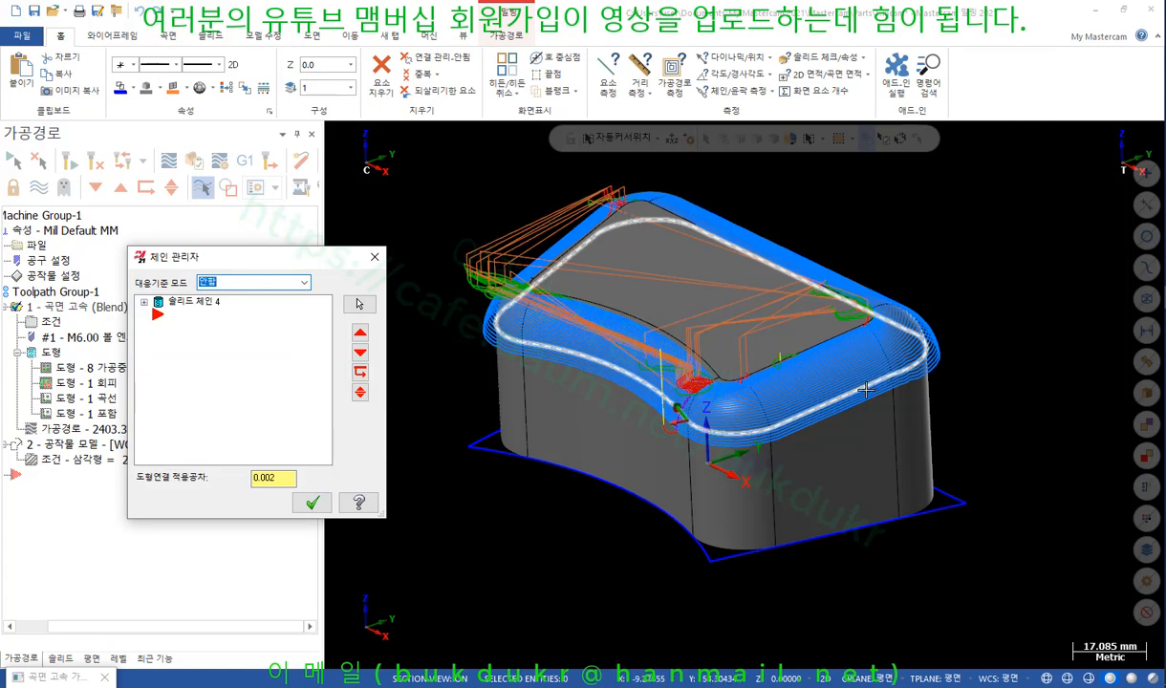
left_click(312, 504)
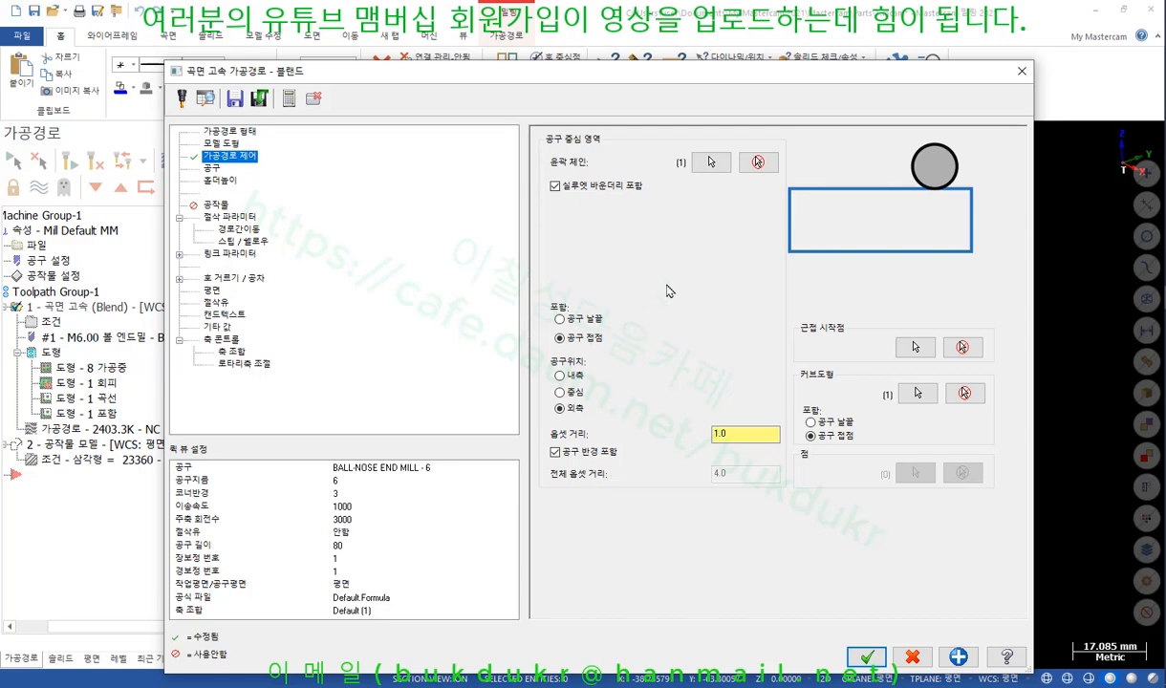
Remove the containment chain, turn off the silhouette boundary, and regenerate the Blend toolpath and stock model.
left_click(759, 163)
left_click(557, 186)
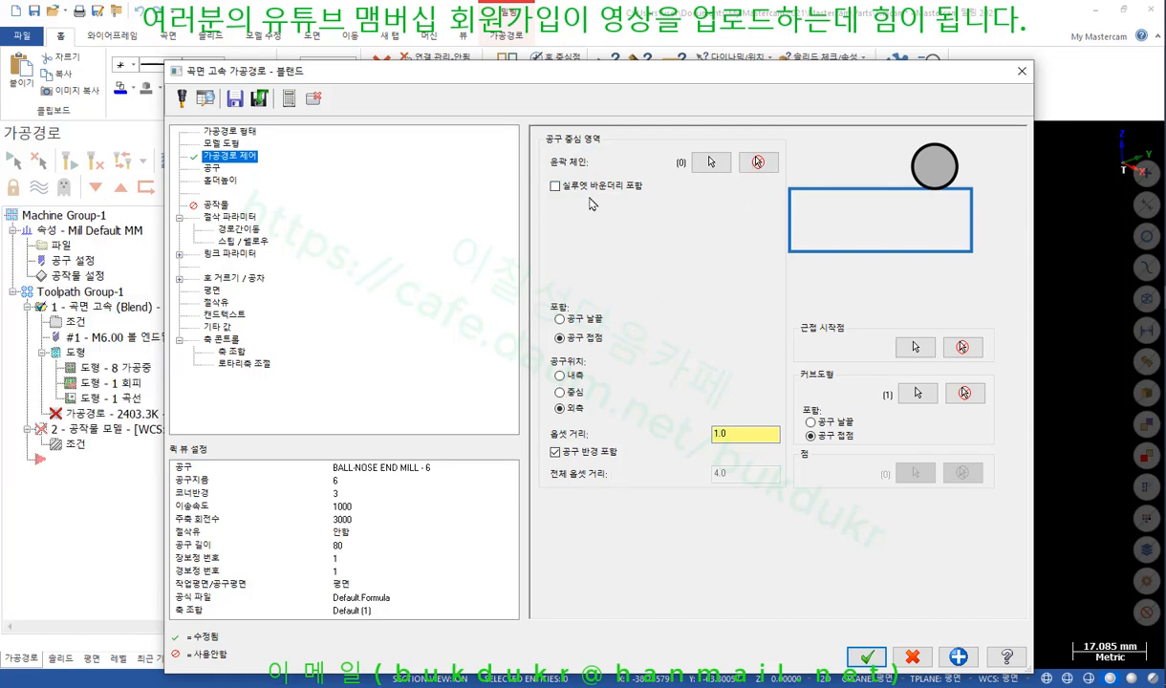
left_click(866, 657)
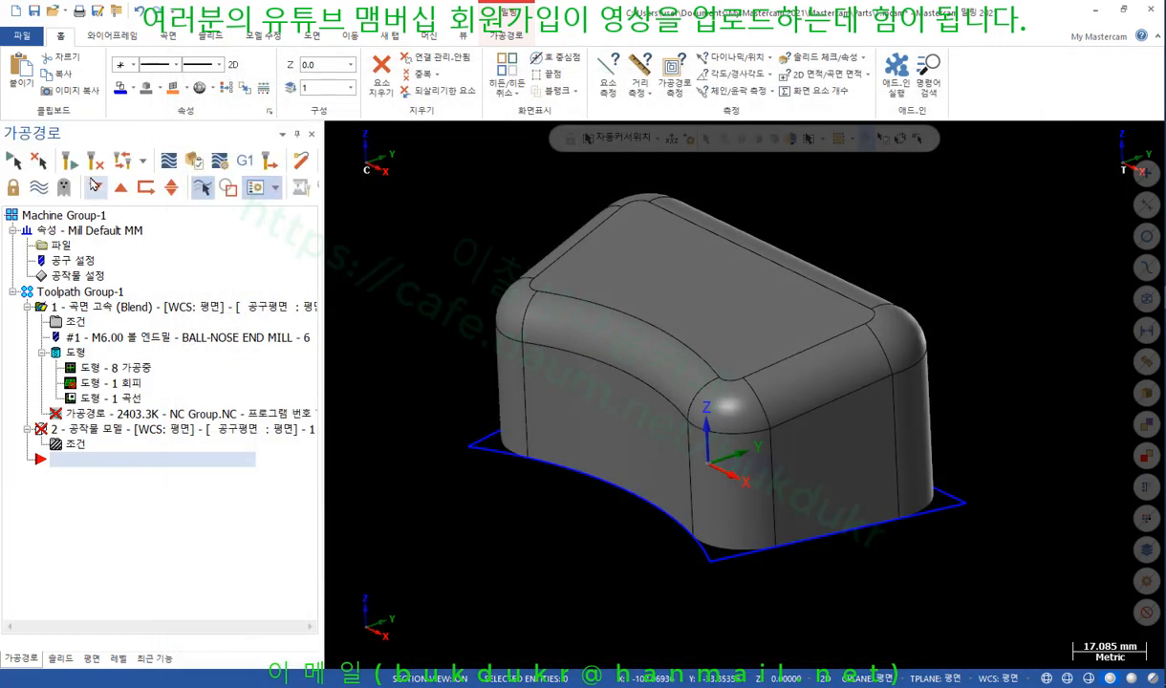
left_click(99, 161)
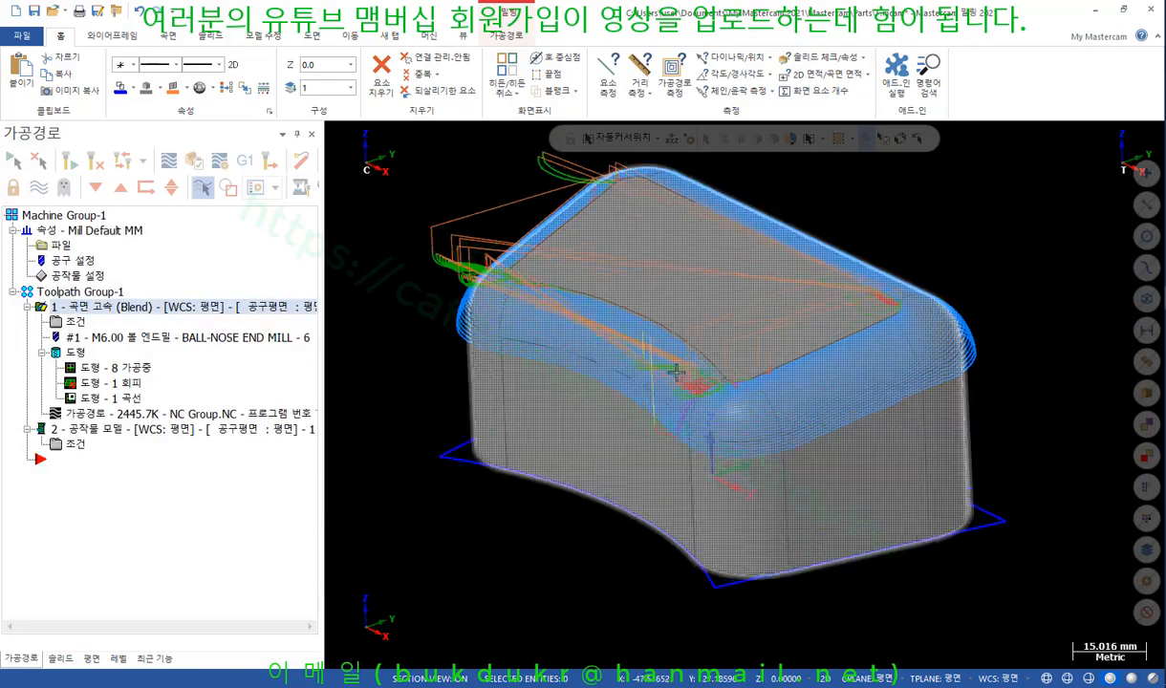
Inspect the regenerated passes at the corner, set the Blend toolpath's containment tool position to center, and regenerate the operations.
scroll(675, 371, "up", 5)
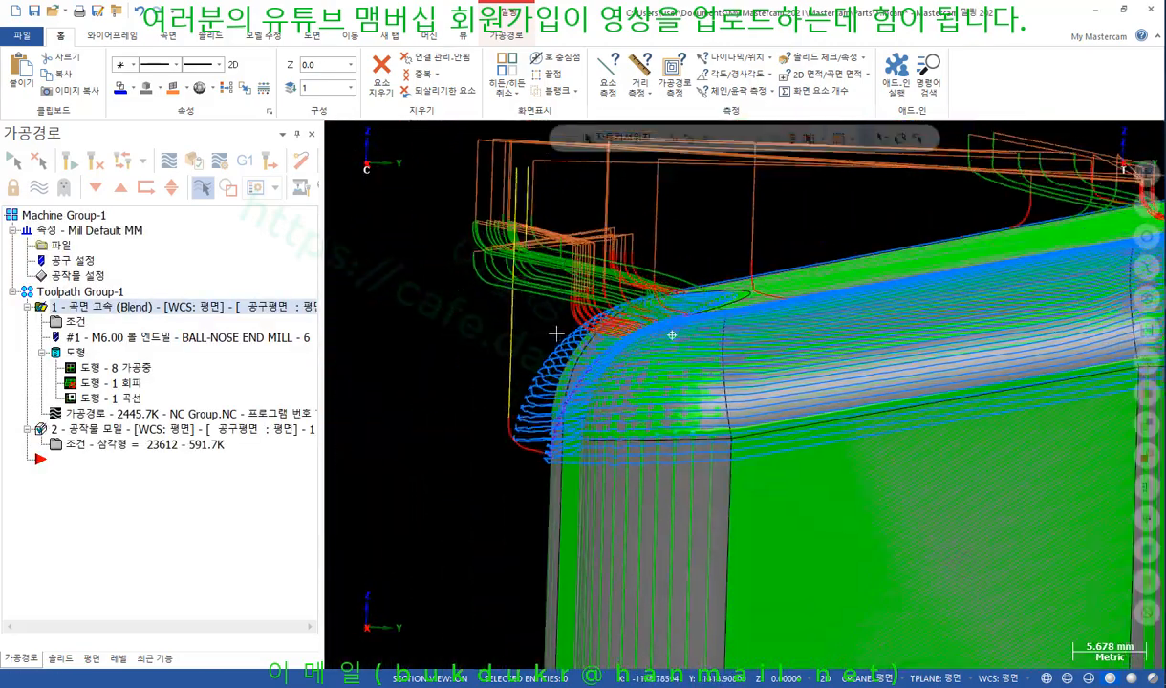
middle_click_drag(555, 334, 656, 356)
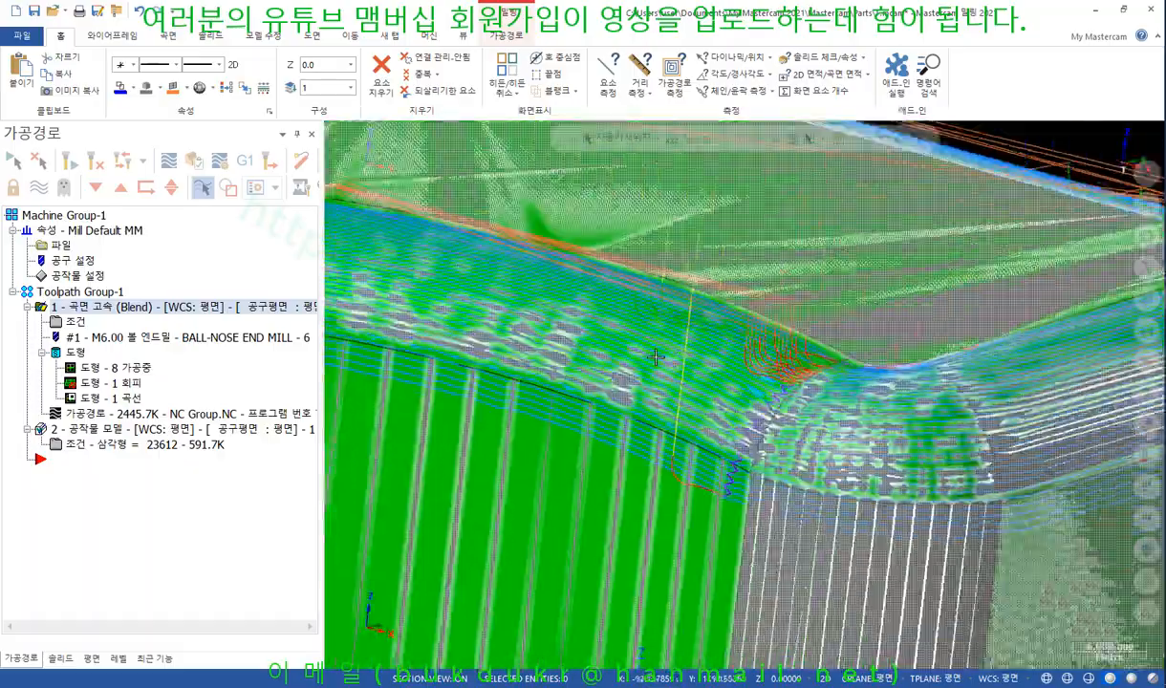
scroll(656, 357, "down", 5)
scroll(786, 461, "up", 8)
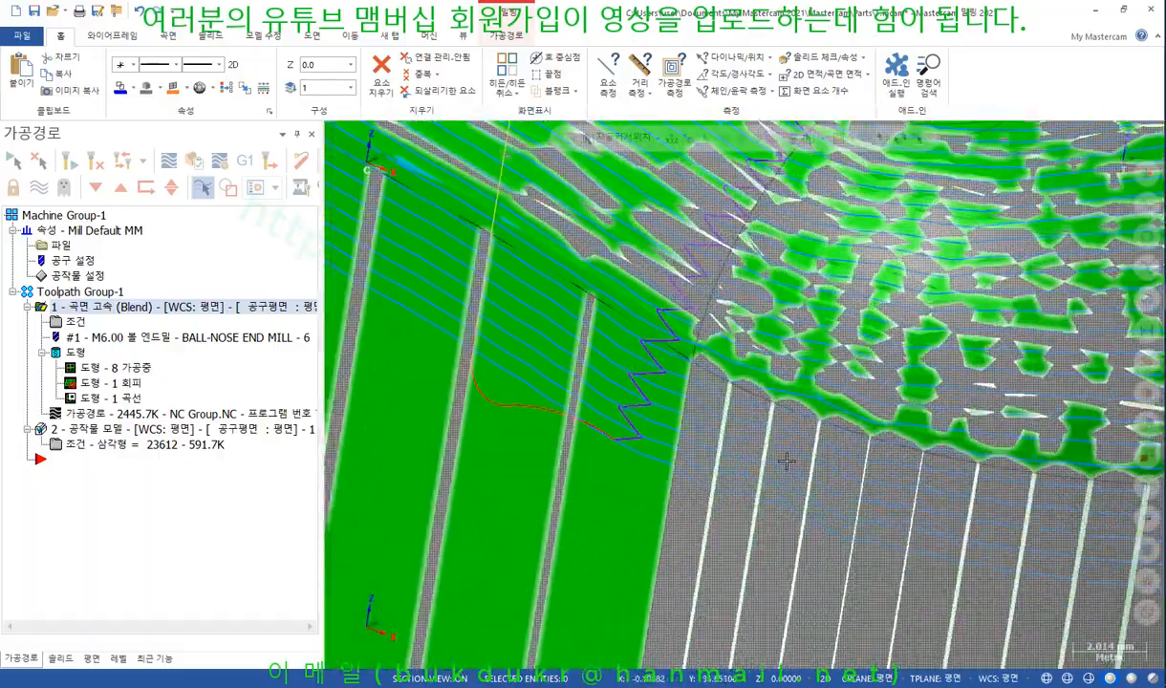
scroll(786, 462, "down", 8)
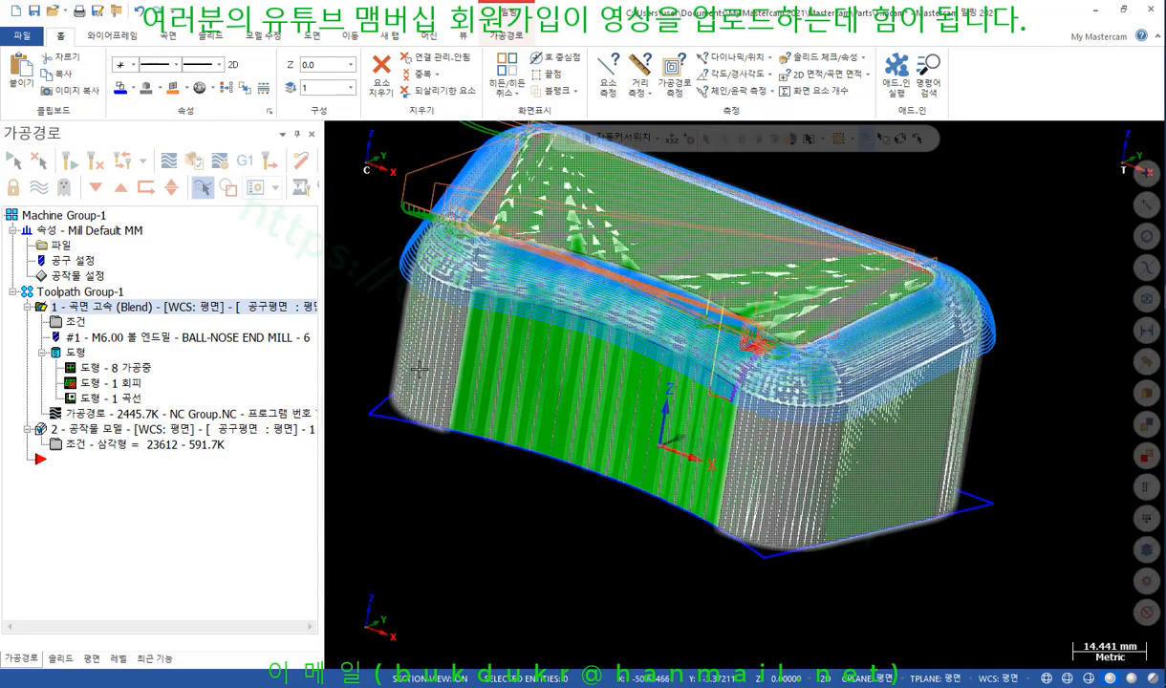
left_click(76, 322)
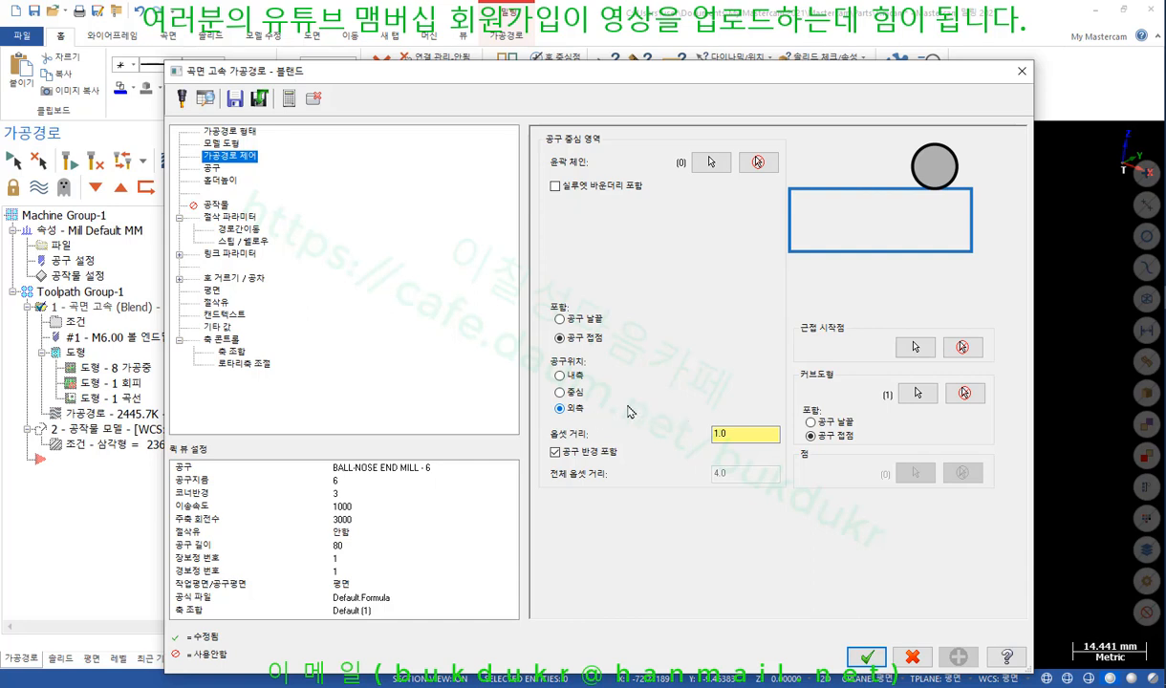
left_click(562, 393)
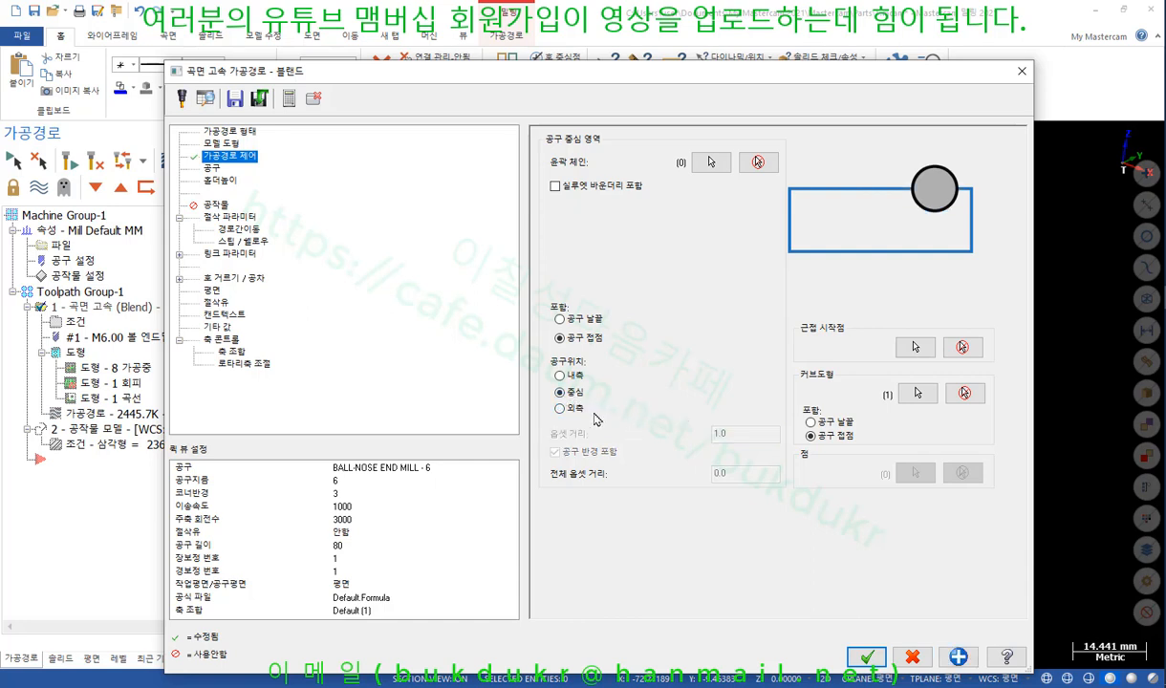
left_click(866, 657)
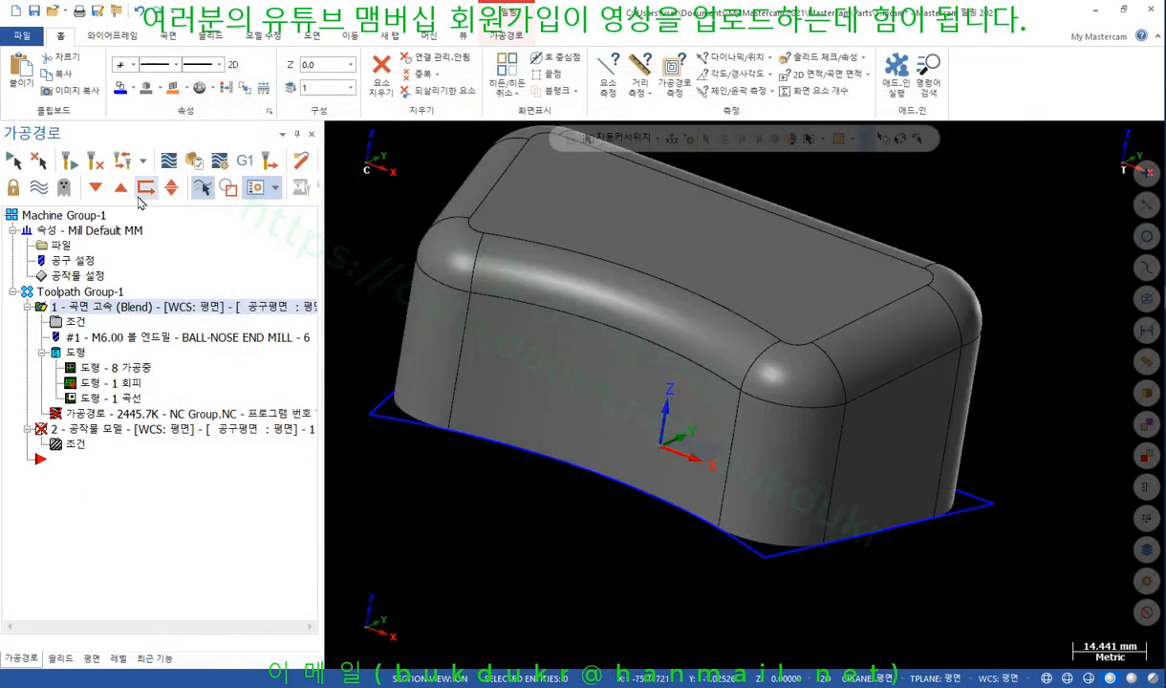
left_click(88, 161)
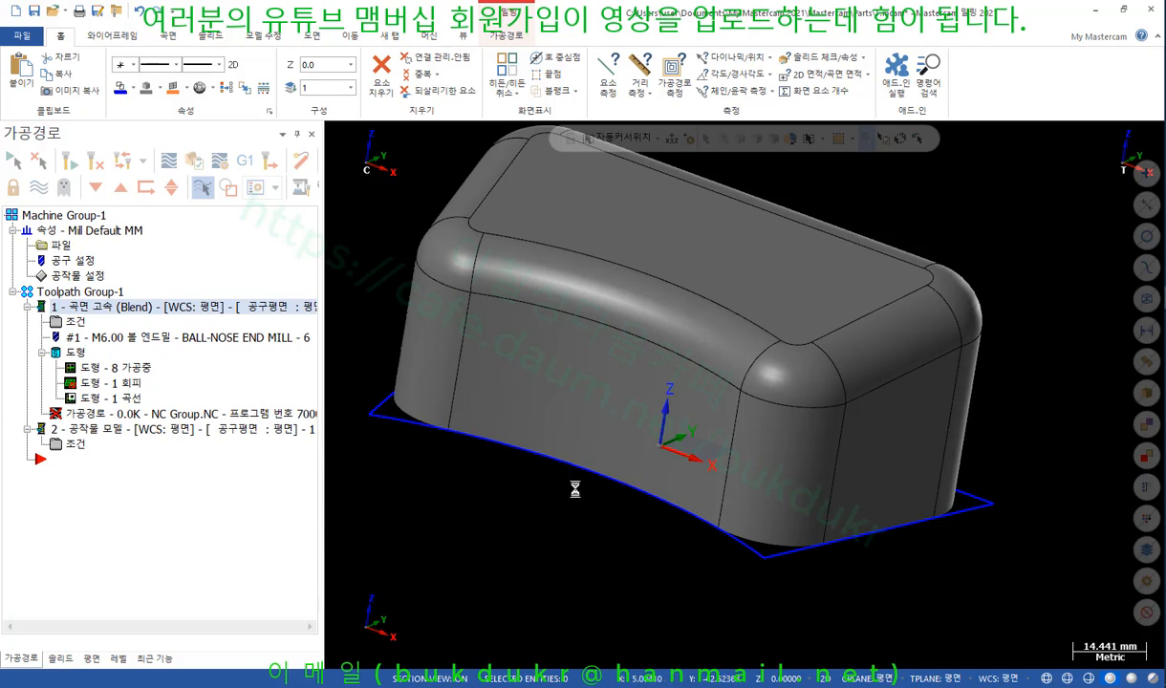
Examine the zigzag connection moves near the corner from above, and analyze the toolpath with the shaded tool there.
scroll(679, 363, "up", 6)
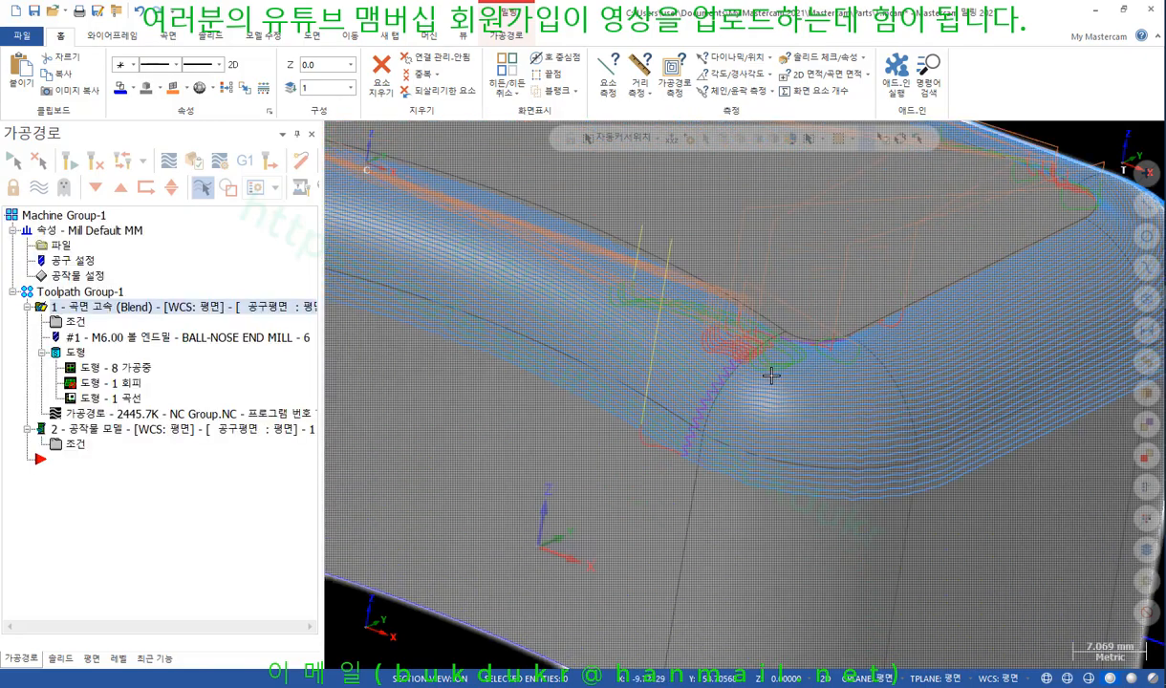
scroll(666, 380, "down", 2)
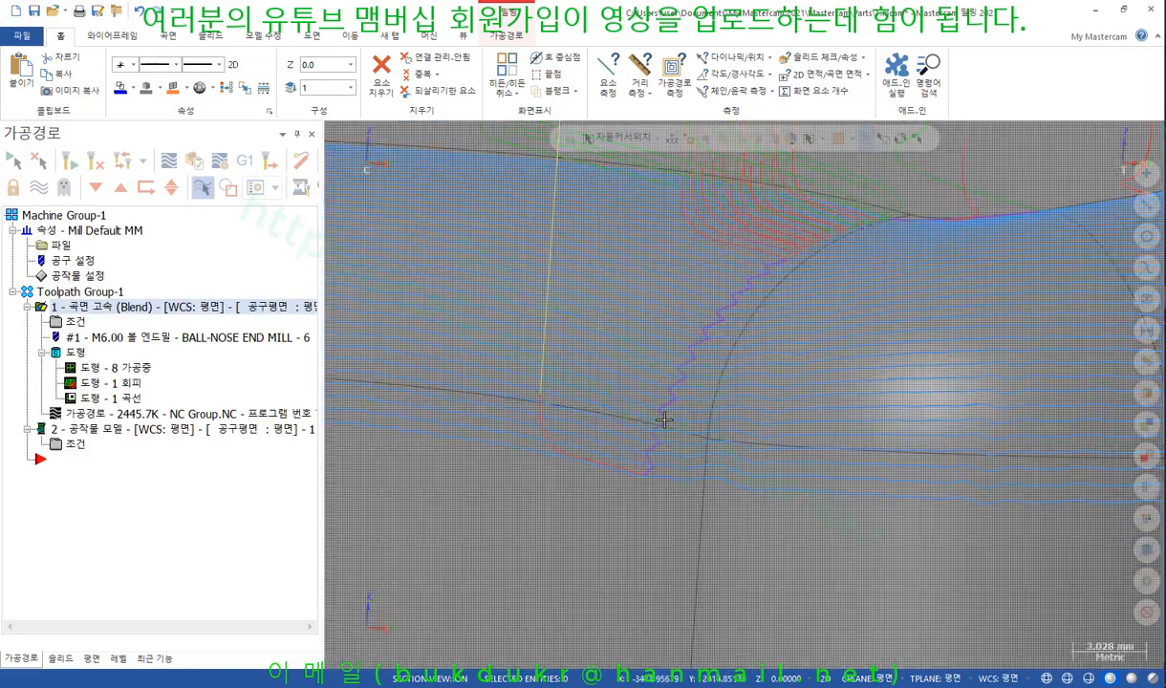
right_click(877, 263)
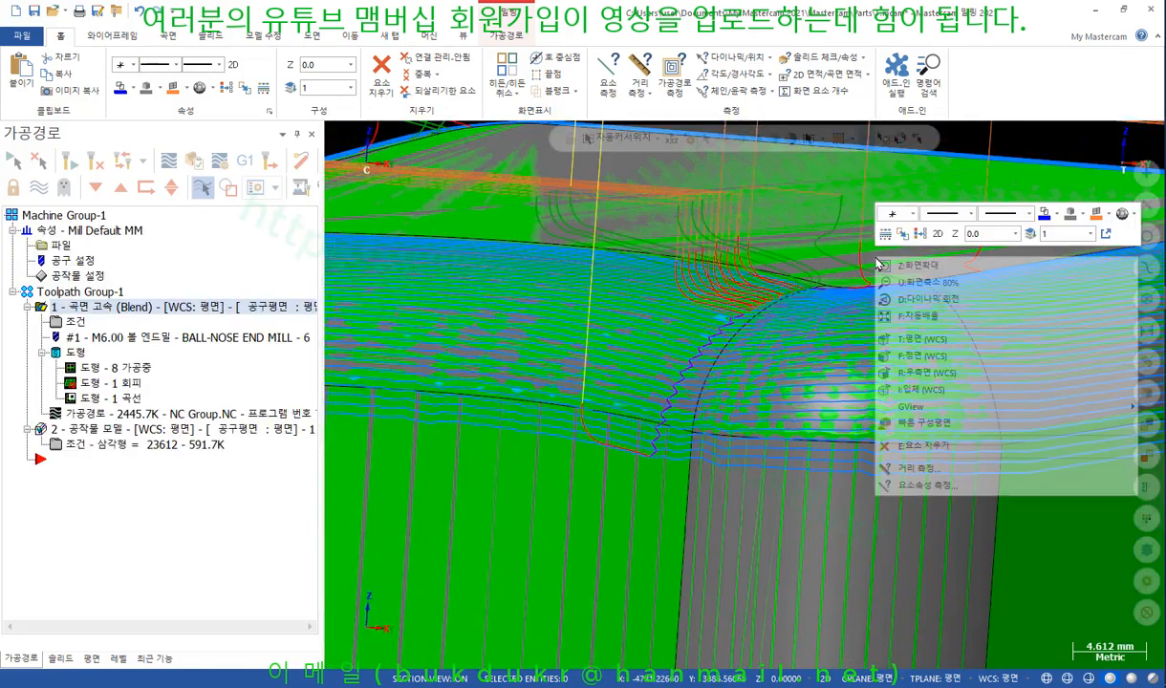
left_click(913, 318)
scroll(1047, 548, "up", 8)
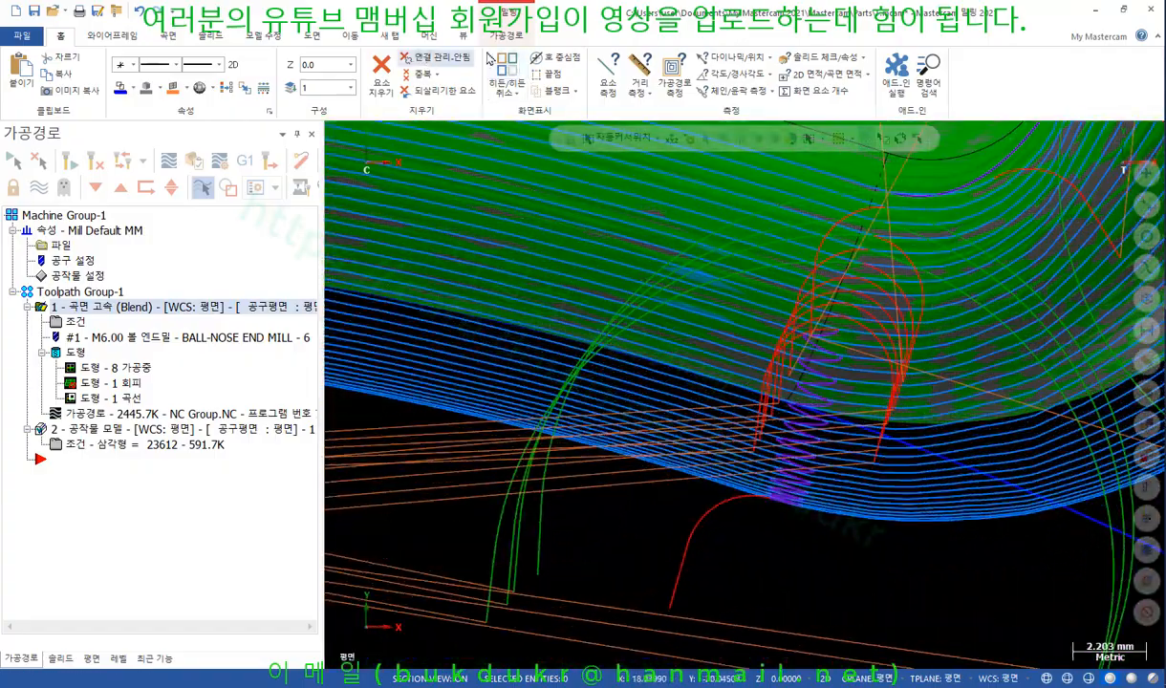
left_click(674, 75)
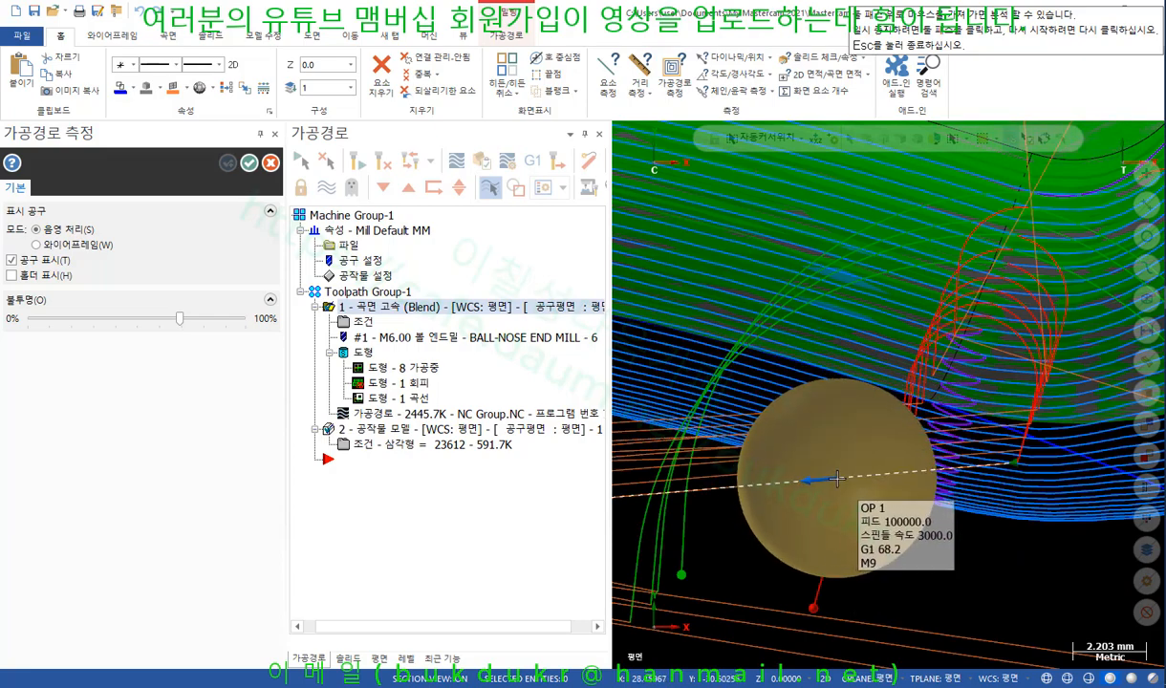
scroll(962, 487, "up", 4)
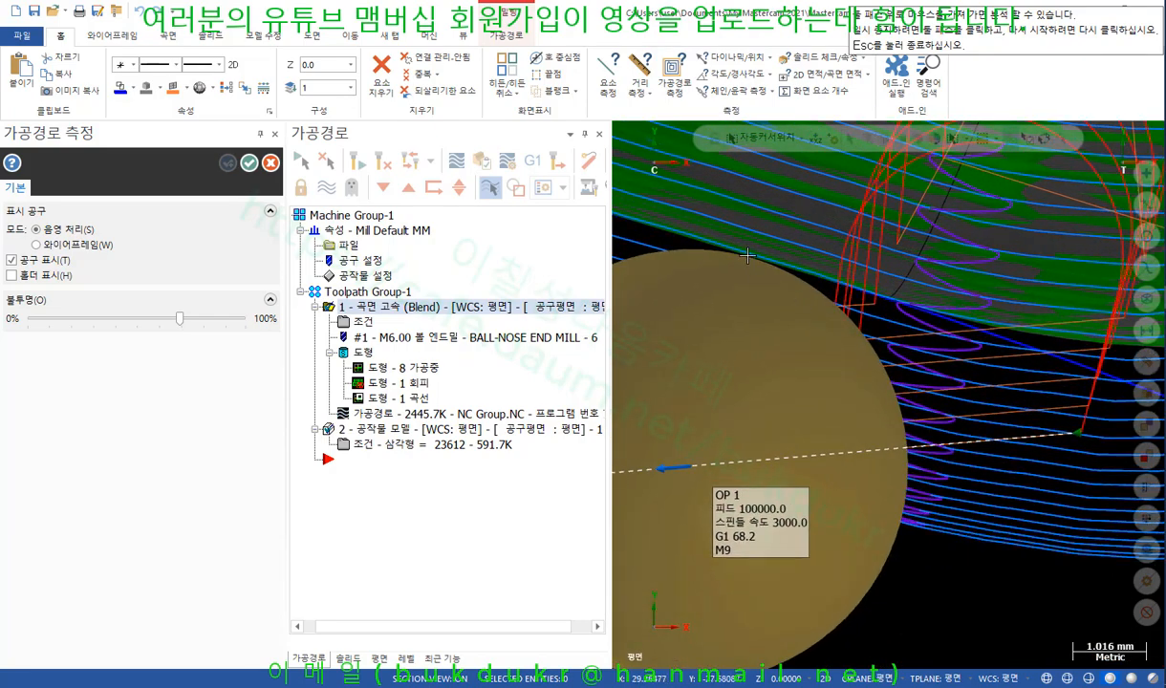
scroll(827, 285, "down", 2)
Analyze the lowest passes at the corner from the side, checking where the ball end mill contacts the fillet's lower edge.
middle_click_drag(929, 528, 919, 431)
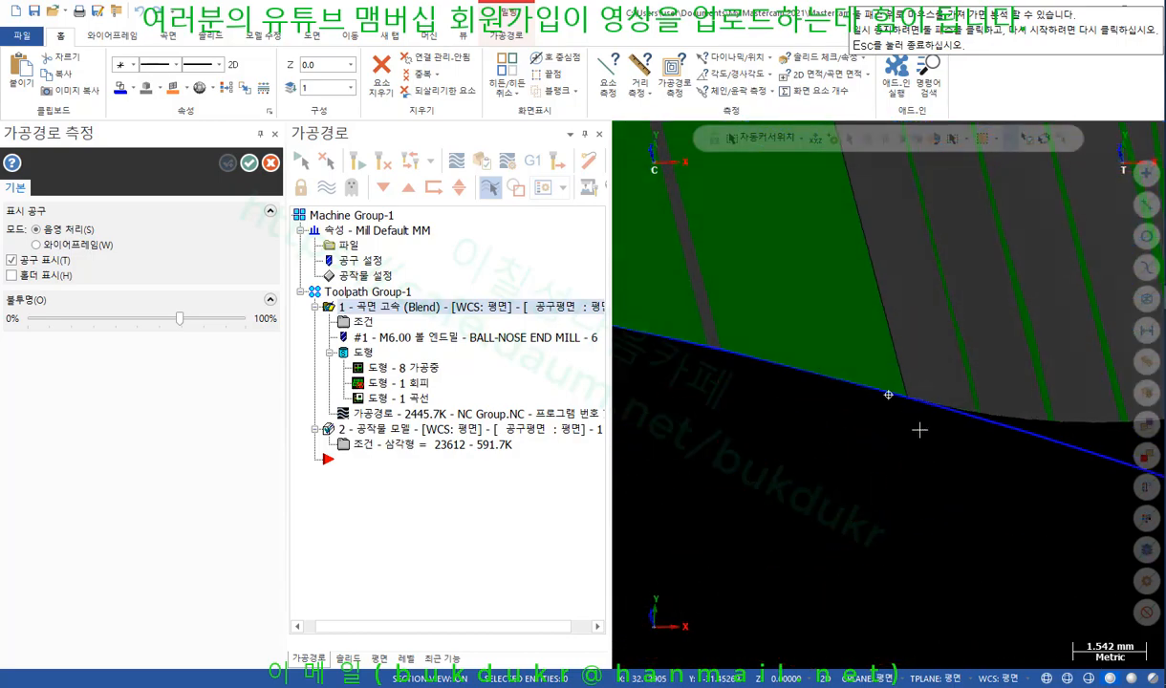
scroll(922, 577, "down", 4)
scroll(923, 576, "down", 2)
middle_click_drag(896, 505, 827, 385)
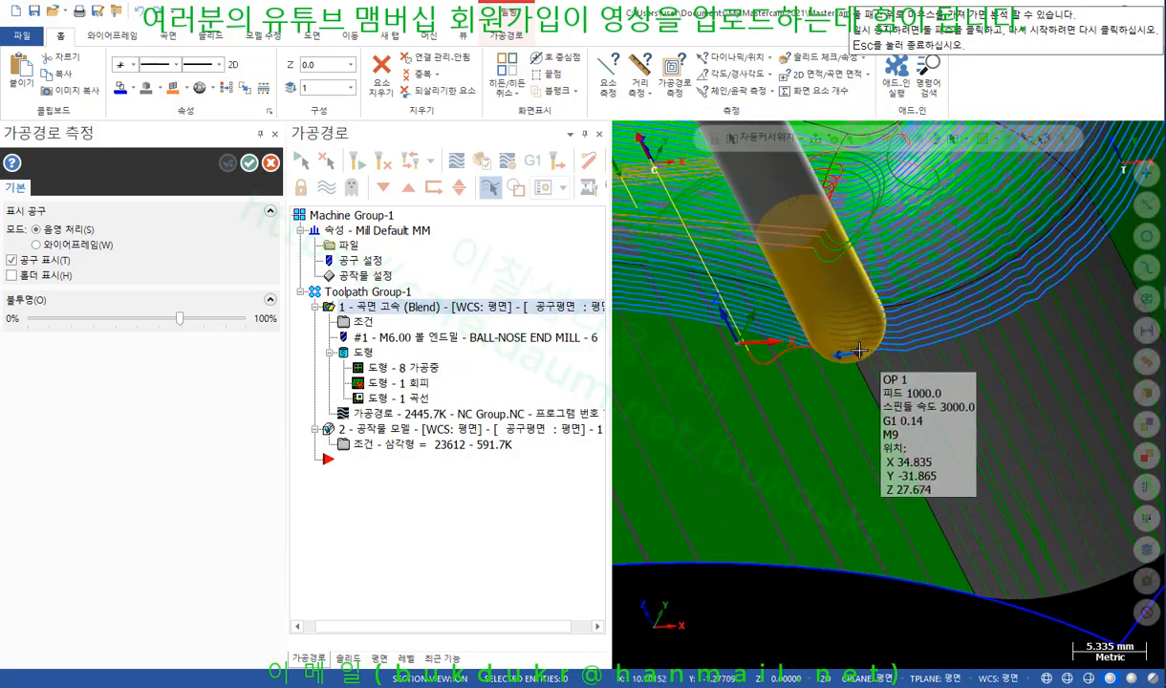
scroll(937, 298, "up", 3)
middle_click_drag(942, 296, 803, 285)
scroll(803, 285, "up", 8)
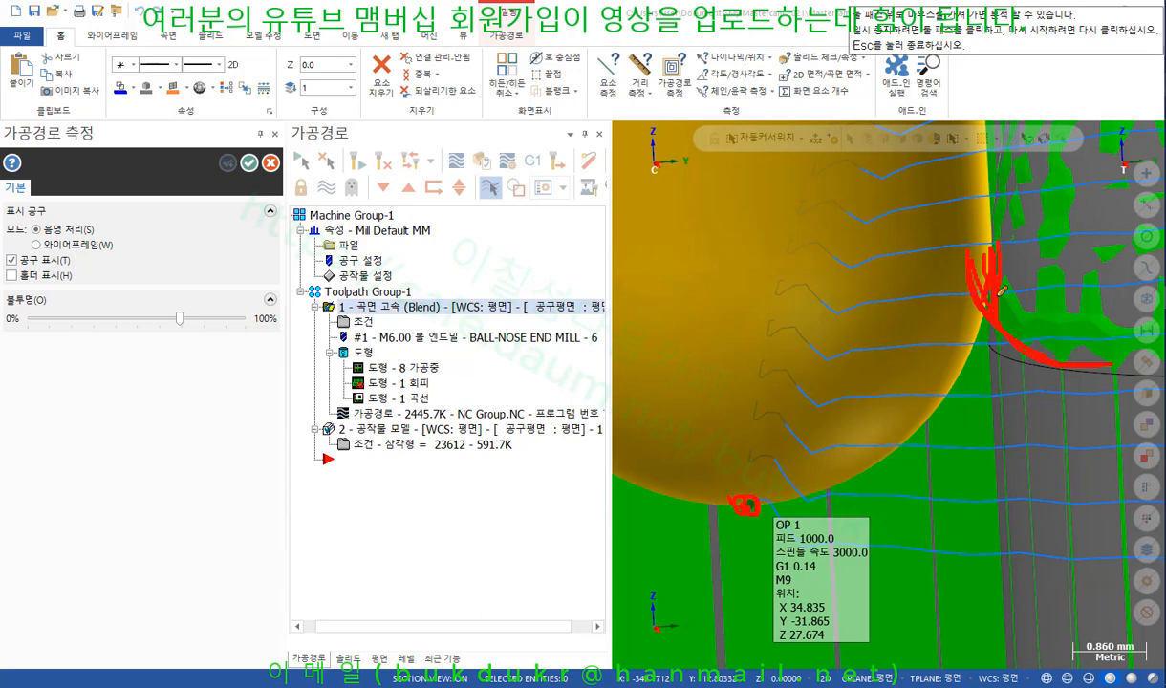
right_click(890, 254)
left_click(916, 415)
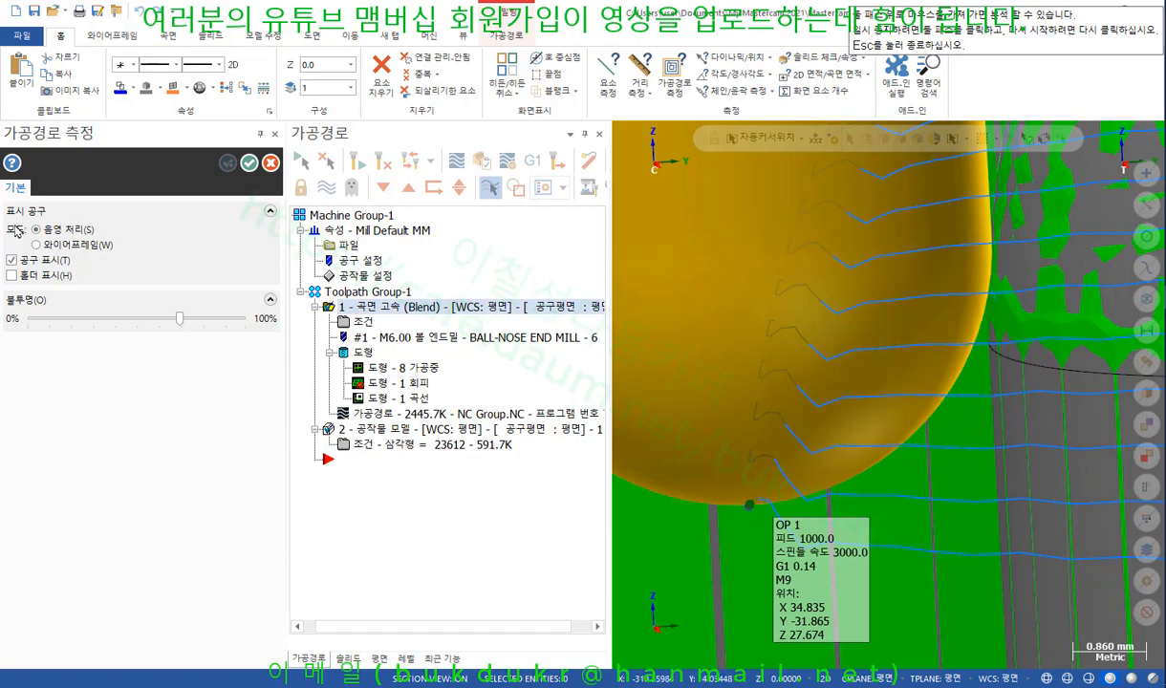
left_click(249, 163)
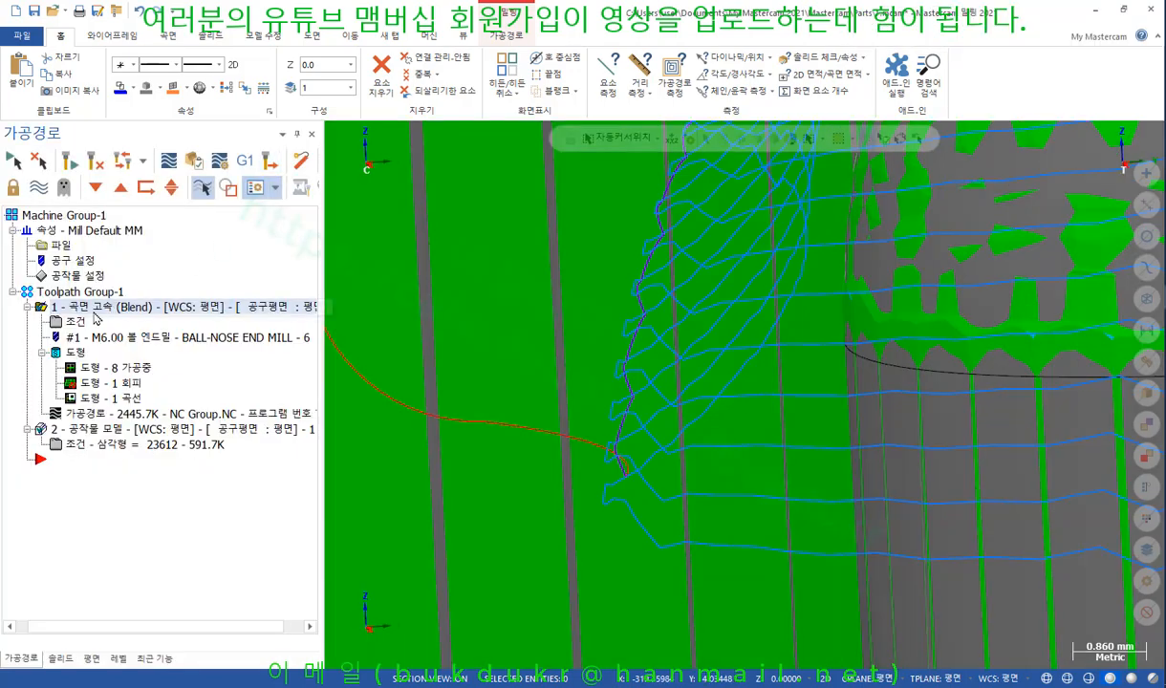
Compare the inside, center and outside containment tool positions in the Blend toolpath's control settings, keeping center.
left_click(75, 322)
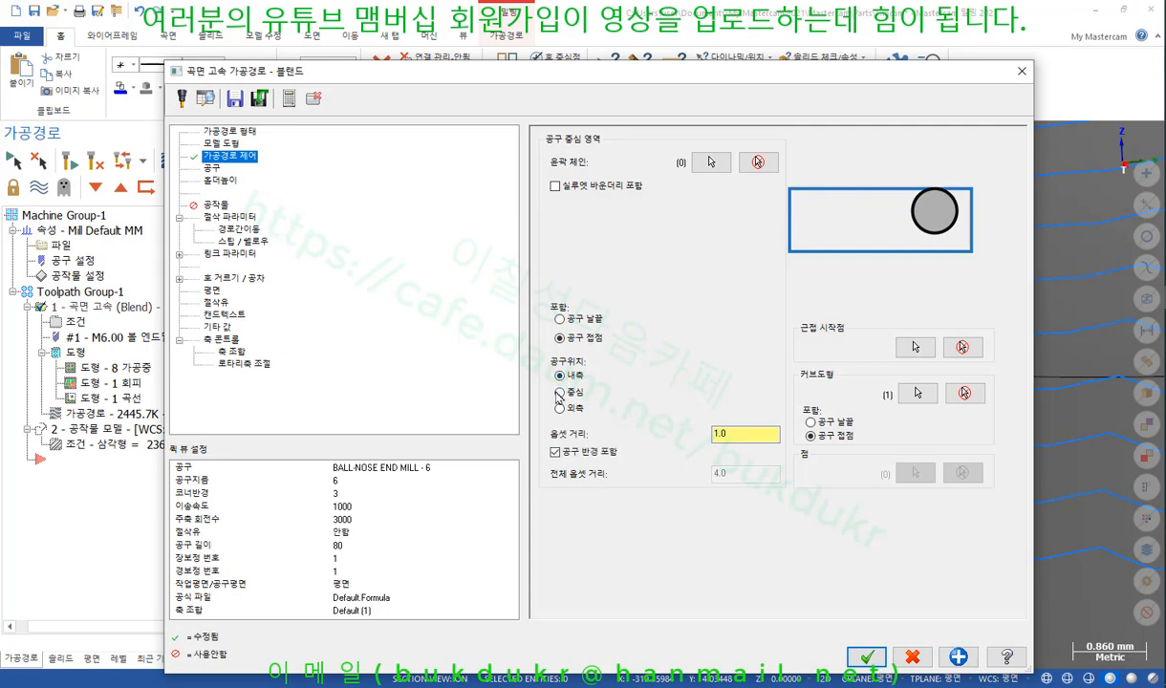
left_click(561, 408)
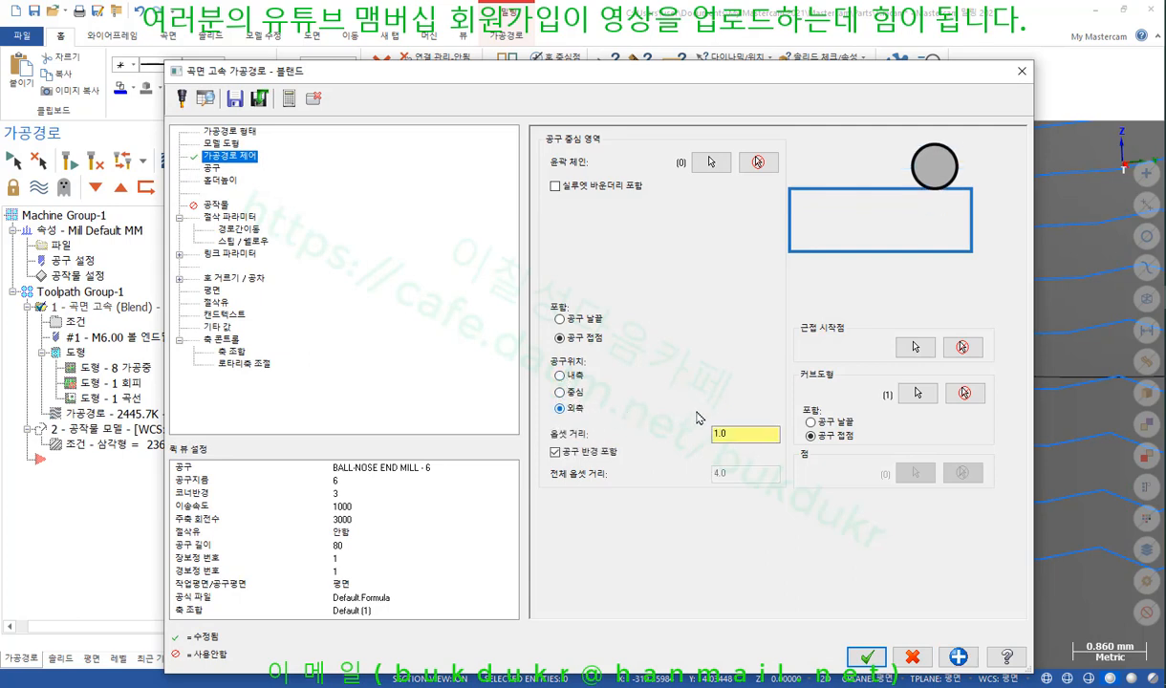
left_click(560, 392)
left_click(560, 408)
left_click(560, 392)
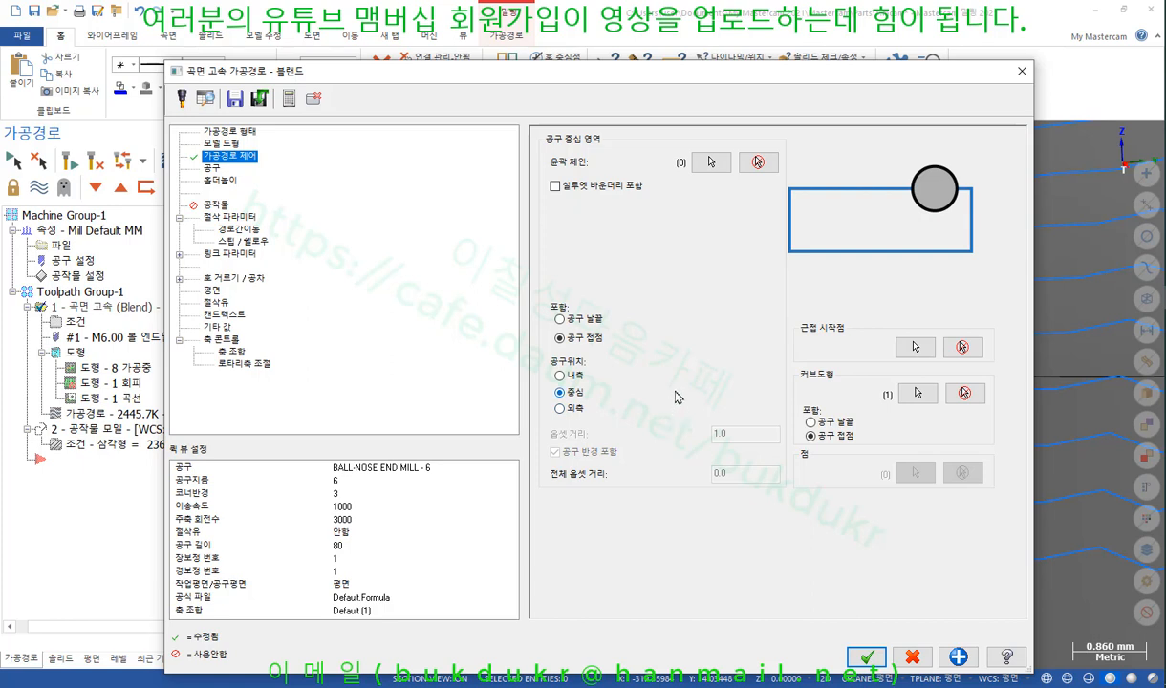
left_click(561, 409)
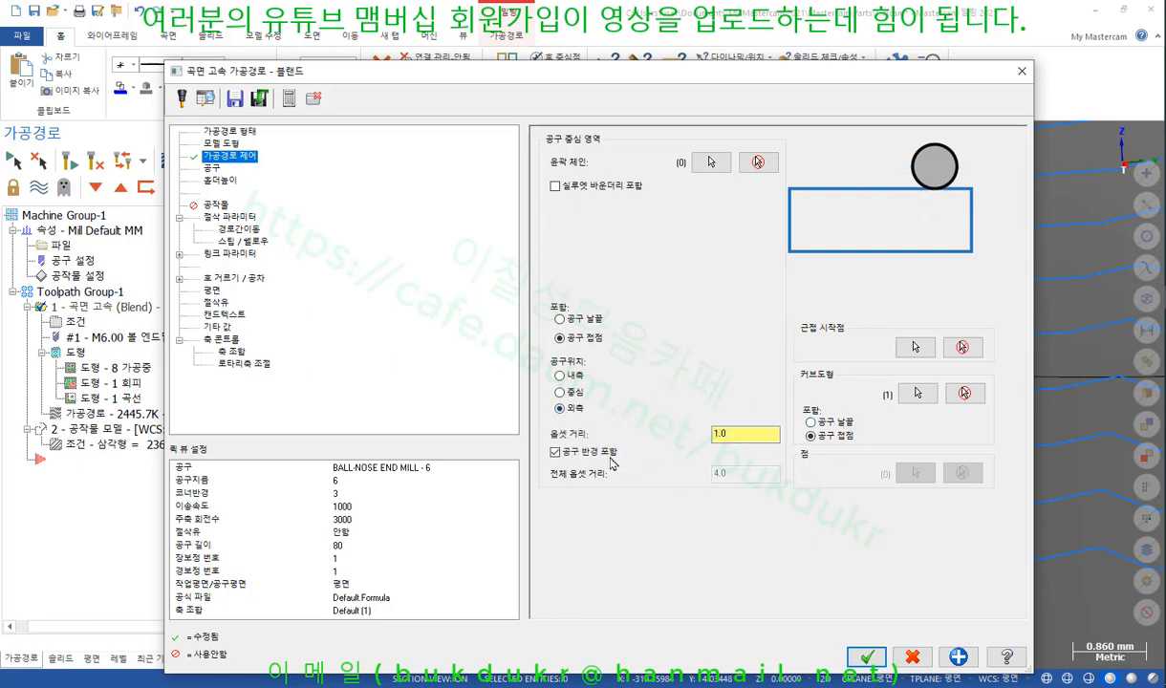
left_click(744, 436)
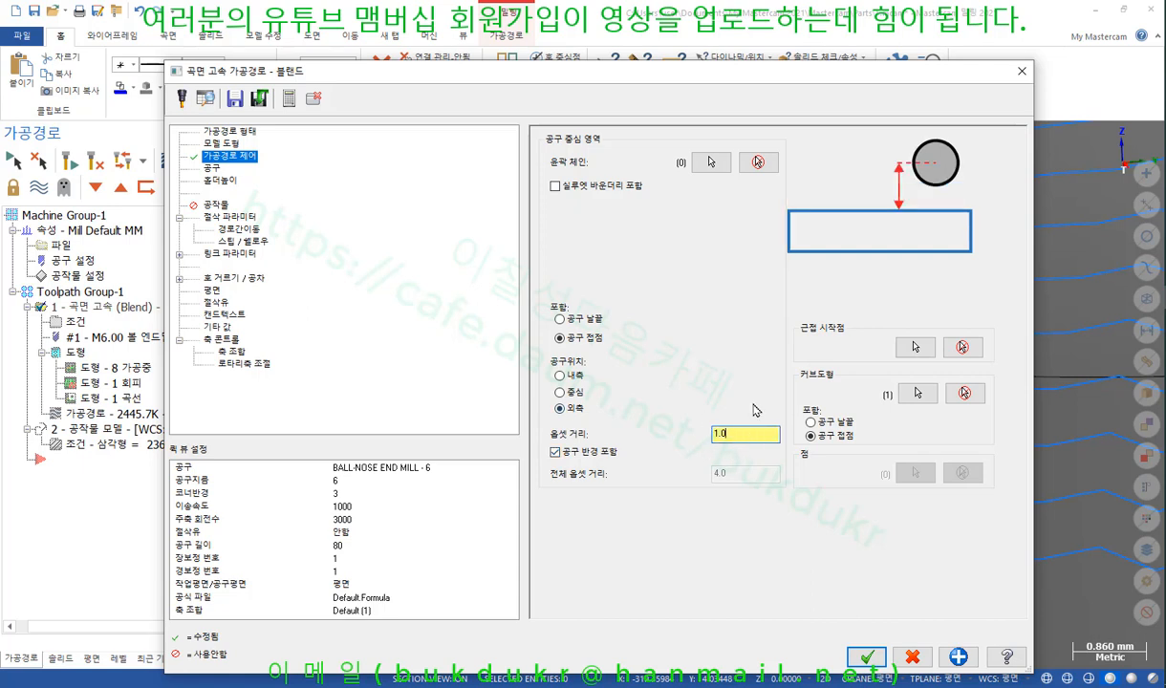
left_click(562, 392)
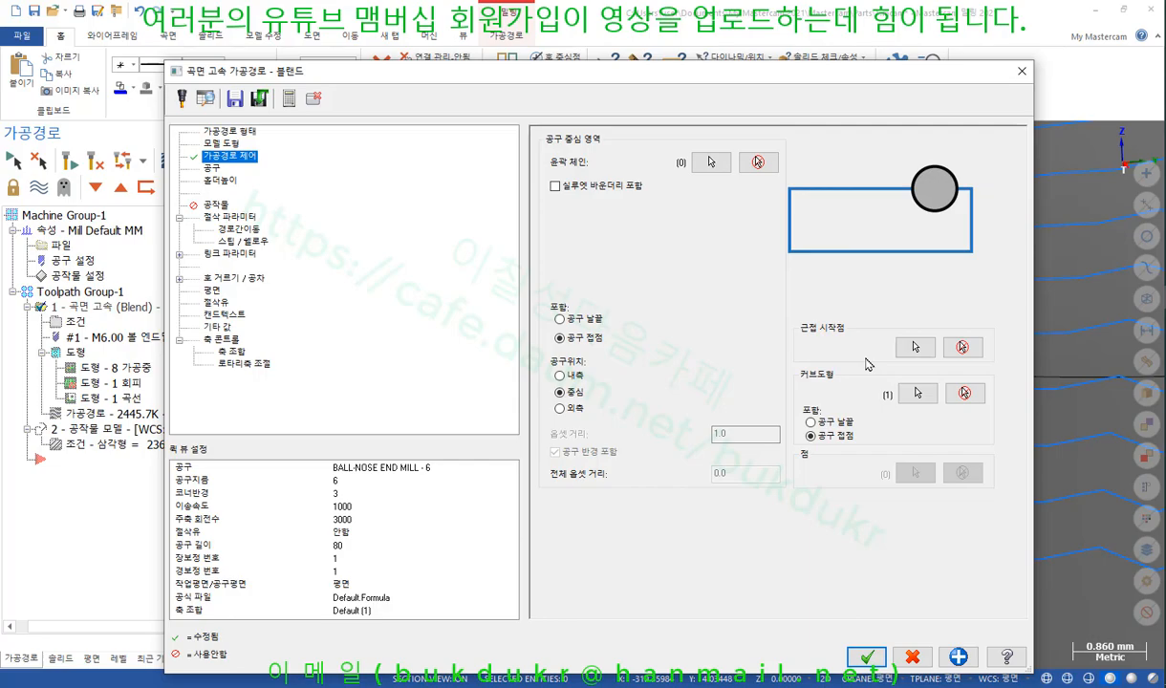
left_click(866, 657)
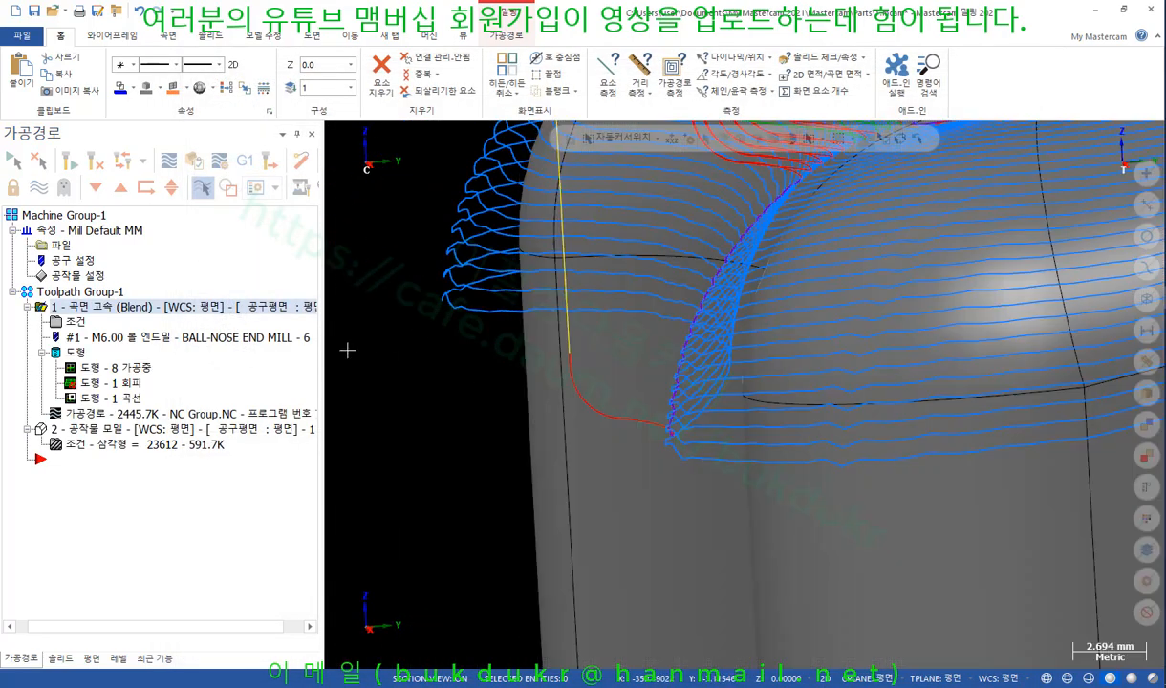
Backplot the zigzag Blend toolpath from the top view, stepping through its first cuts and rapid moves between the corners.
right_click(355, 292)
left_click(411, 427)
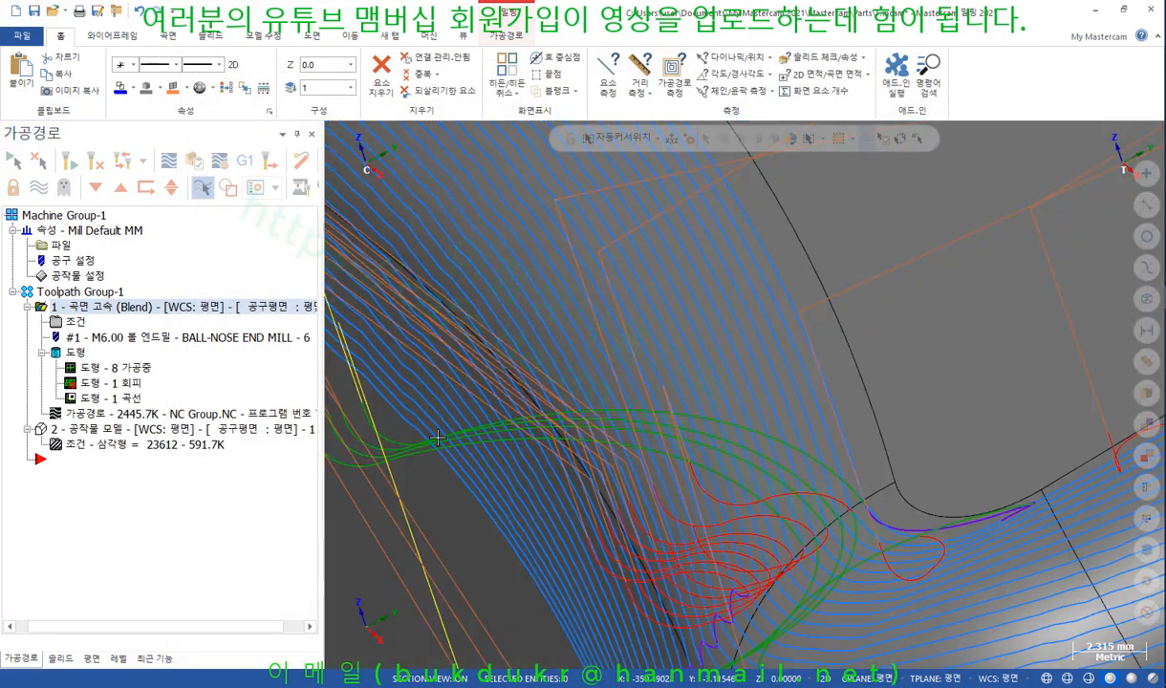
scroll(670, 508, "down", 12)
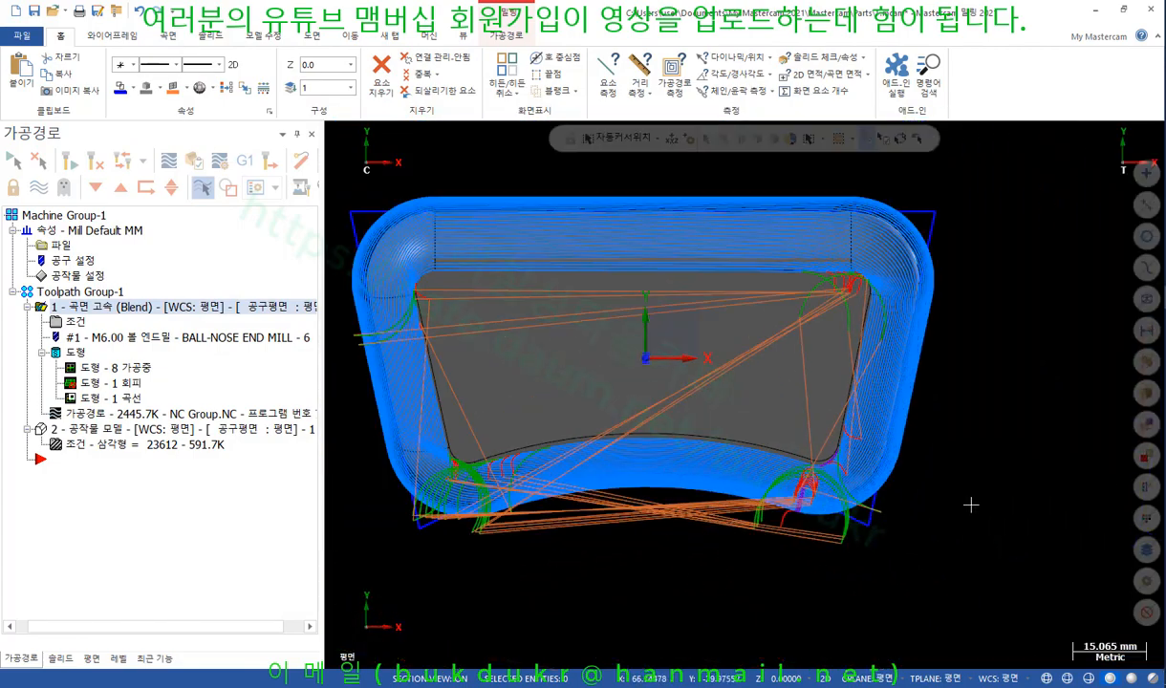
left_click(131, 415)
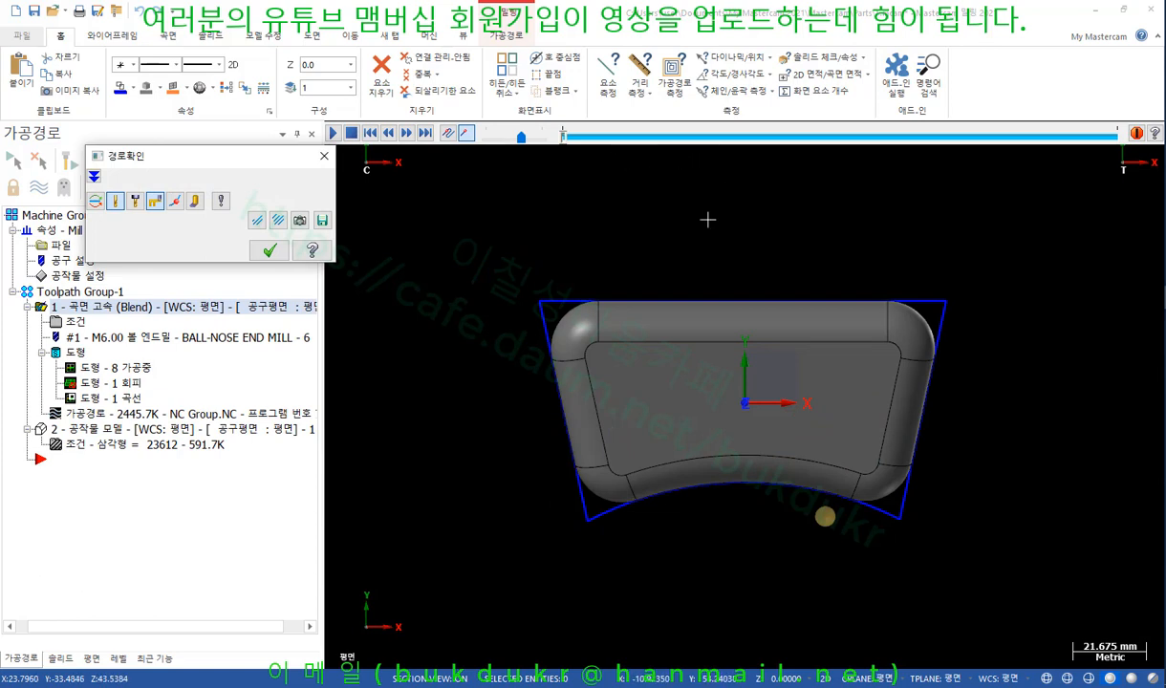
left_click(769, 233)
key("s")
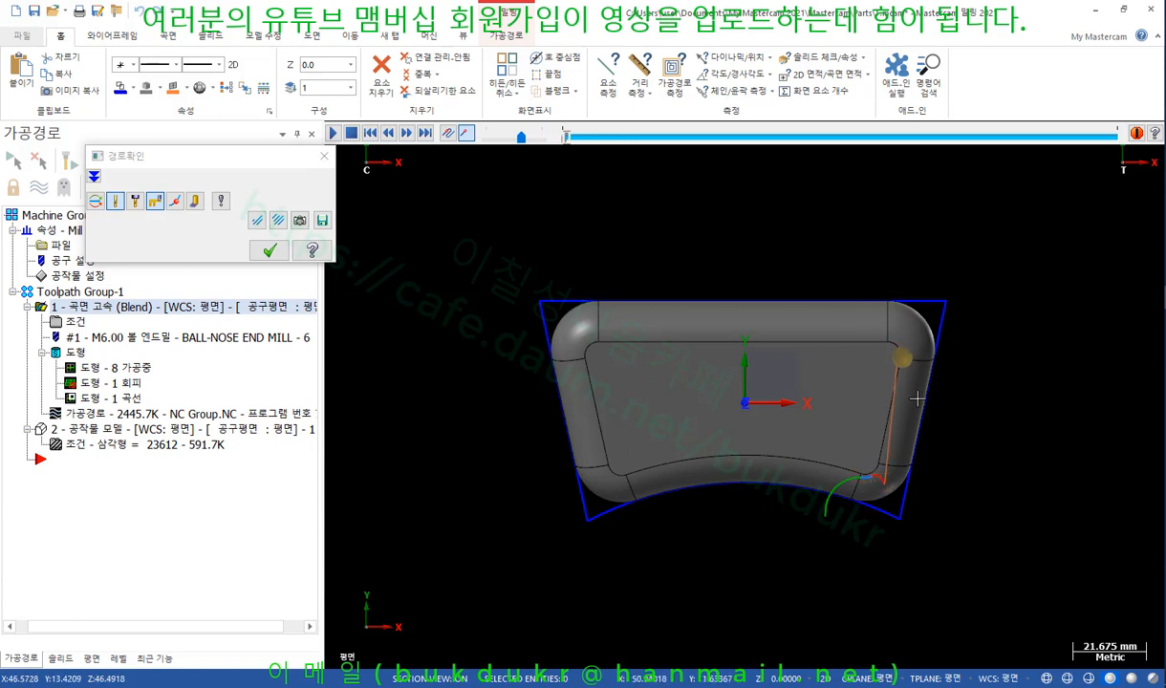
scroll(820, 398, "up", 3)
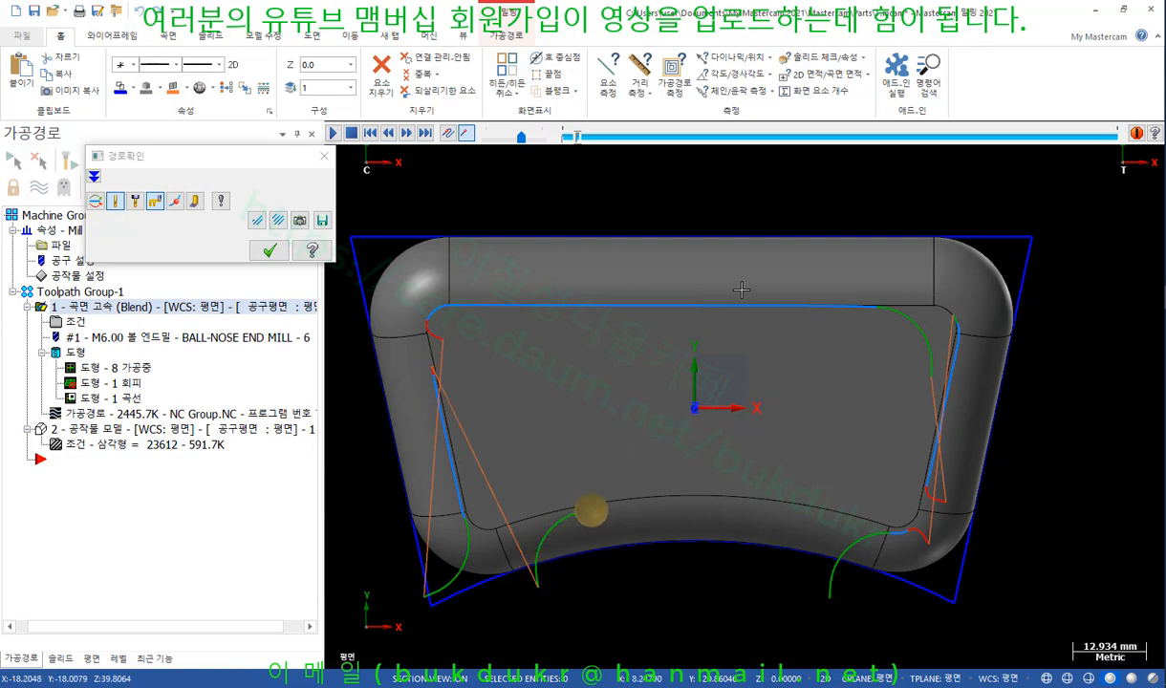
left_click(270, 251)
Set the Blend toolpath's cutting method to one way (한방향) and regenerate it.
scroll(560, 423, "up", 2)
mouse_move(560, 424)
middle_mouse_down()
mouse_move(569, 330)
mouse_move(530, 326)
mouse_move(836, 516)
mouse_move(890, 480)
middle_mouse_up()
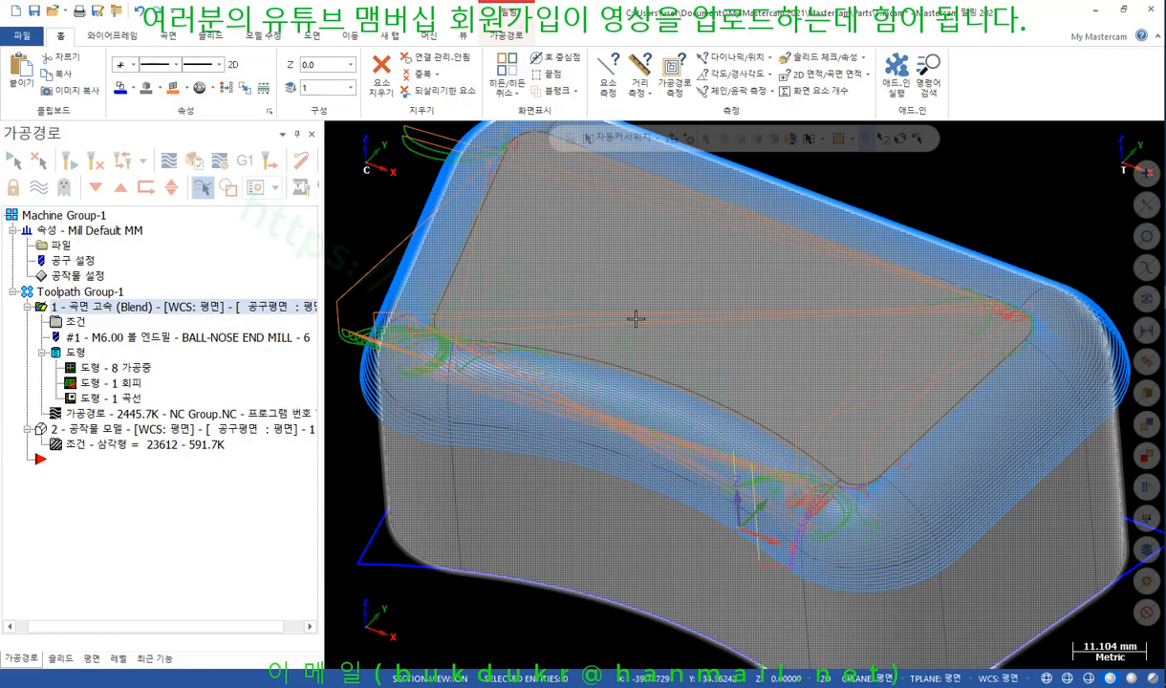
mouse_move(636, 318)
middle_mouse_down()
mouse_move(609, 294)
mouse_move(624, 316)
middle_mouse_up()
scroll(940, 478, "up", 3)
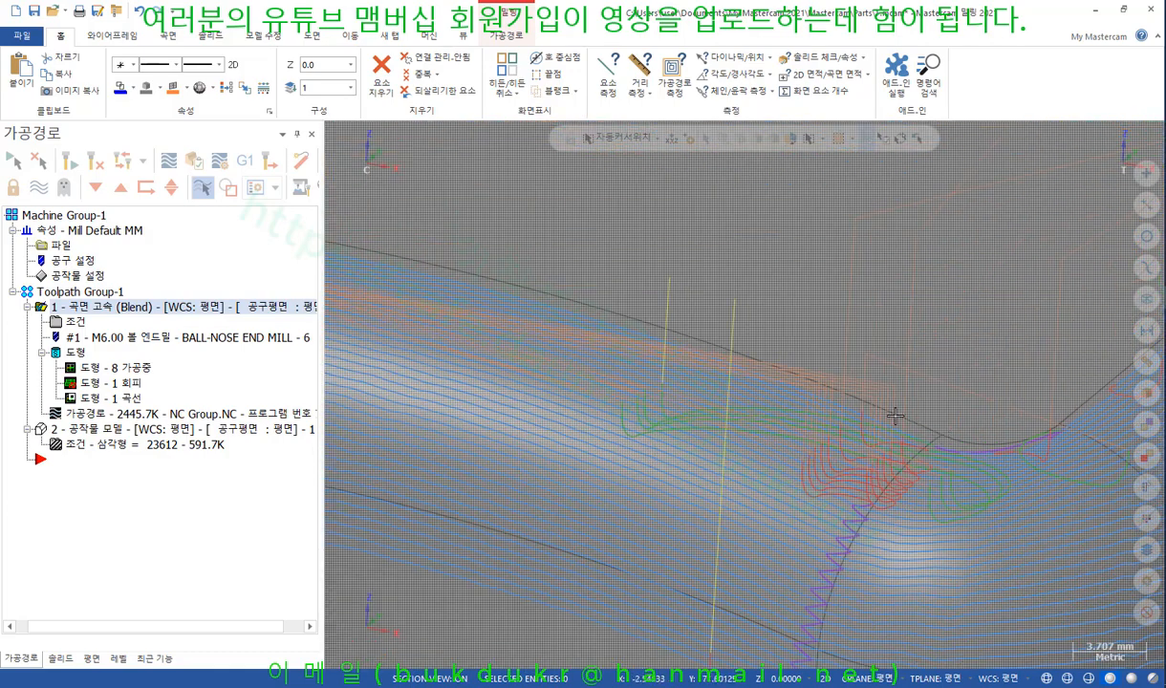
scroll(895, 415, "down", 3)
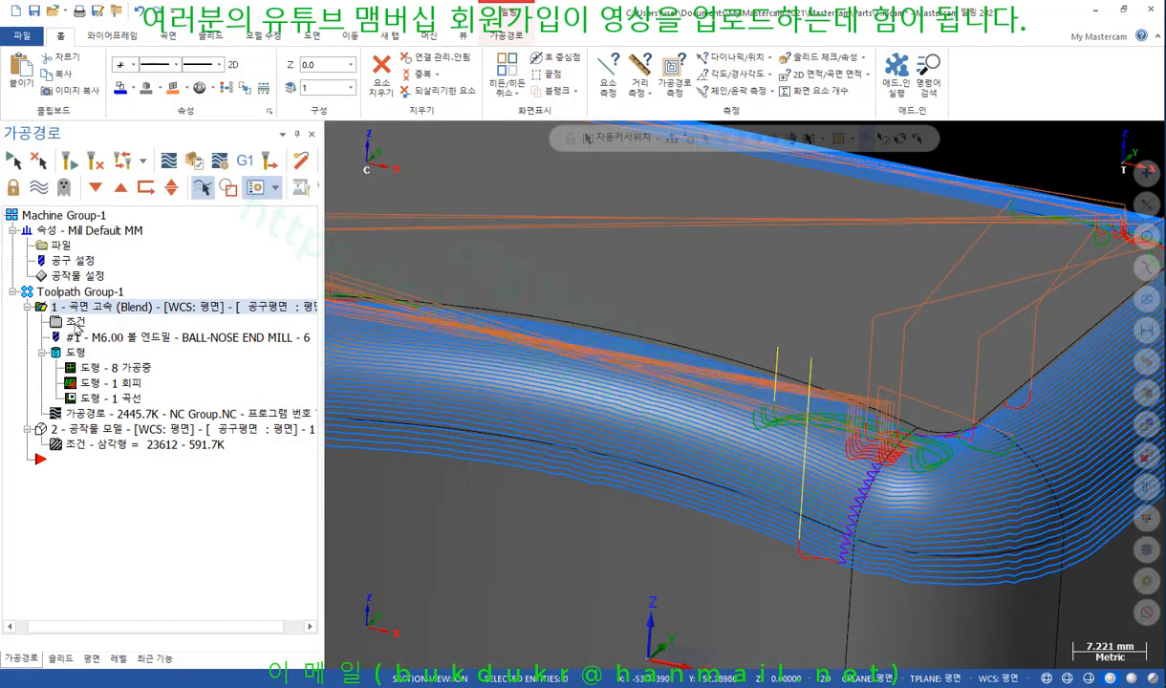
left_click(74, 324)
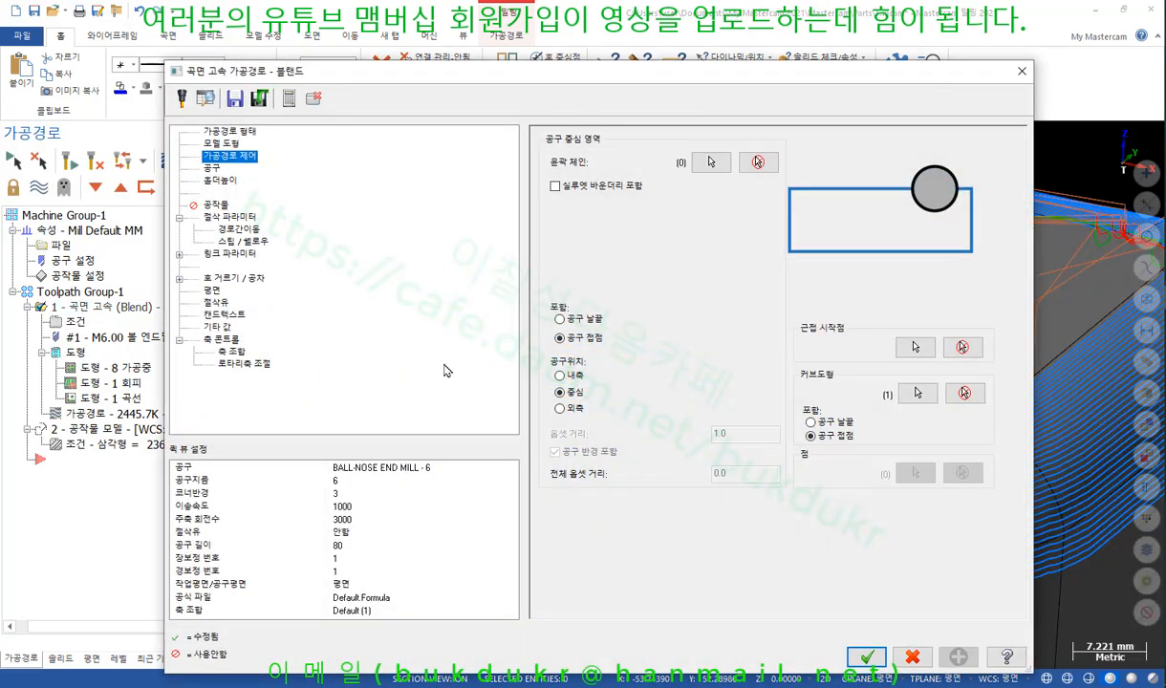
left_click(244, 218)
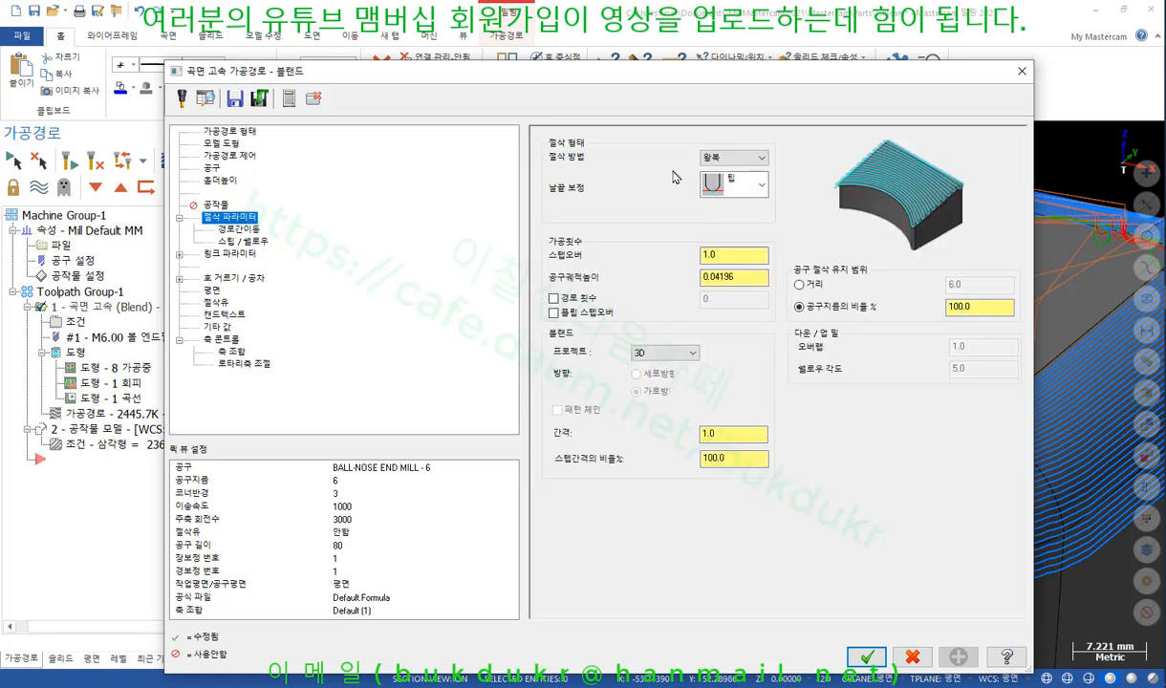
left_click(741, 159)
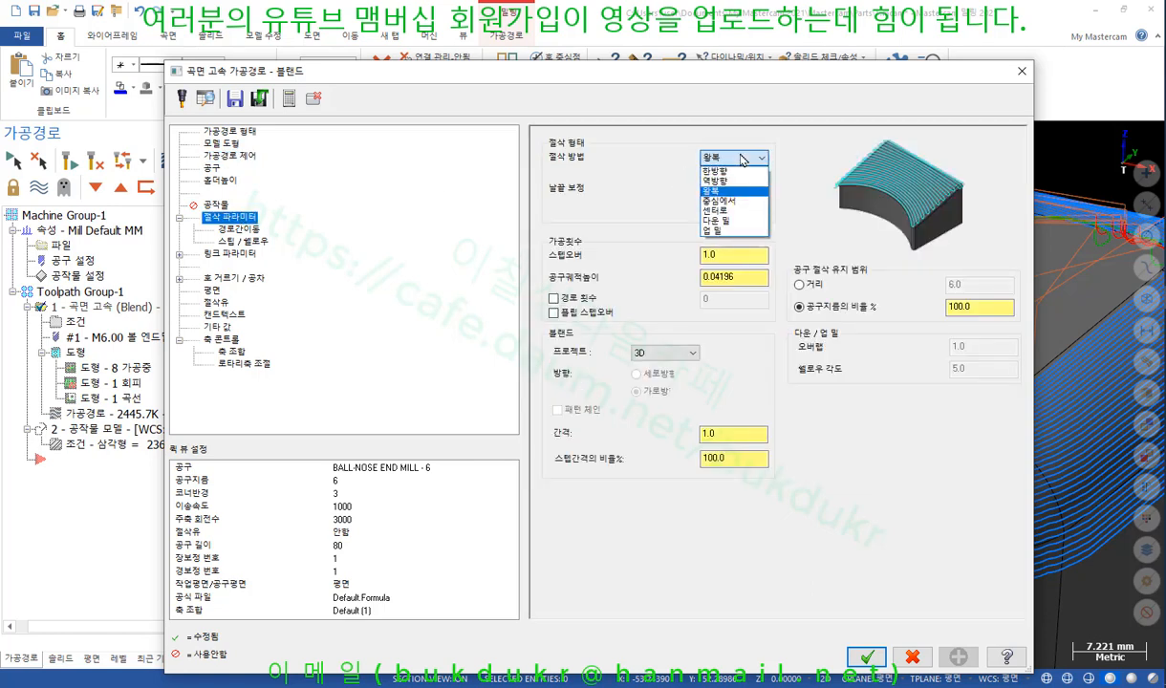
left_click(717, 171)
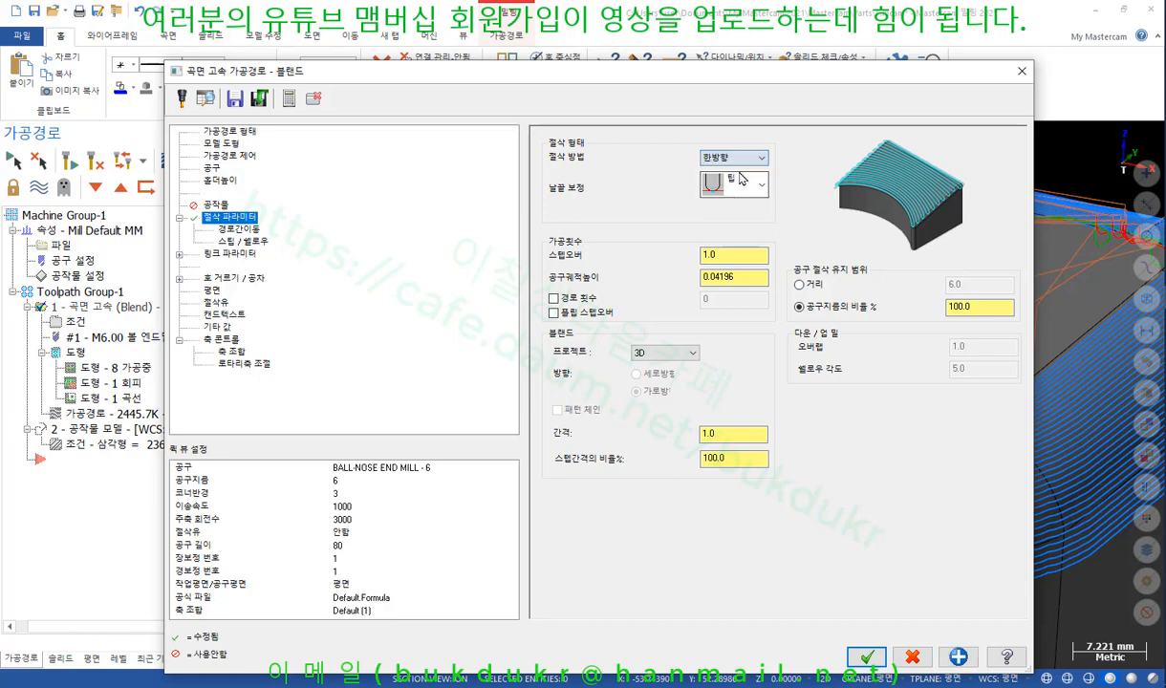
left_click(903, 653)
left_click(71, 162)
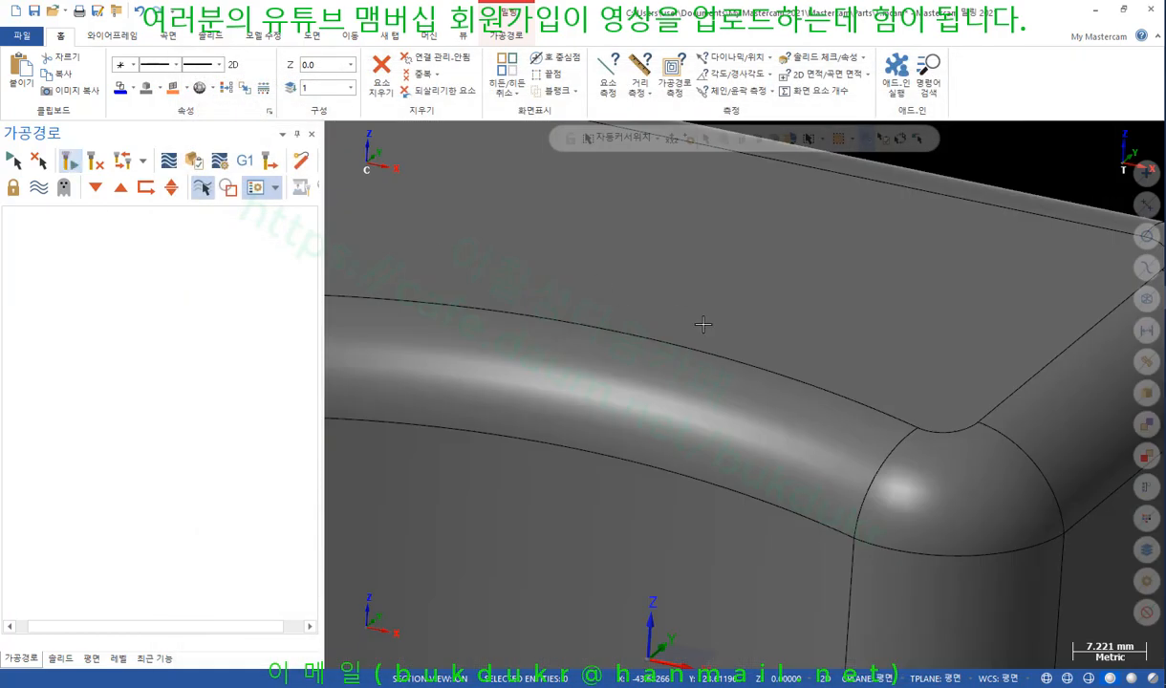
Backplot the one-way Blend toolpath partway down the fillet and examine the tool's entry moves at the front corner.
scroll(745, 395, "down", 5)
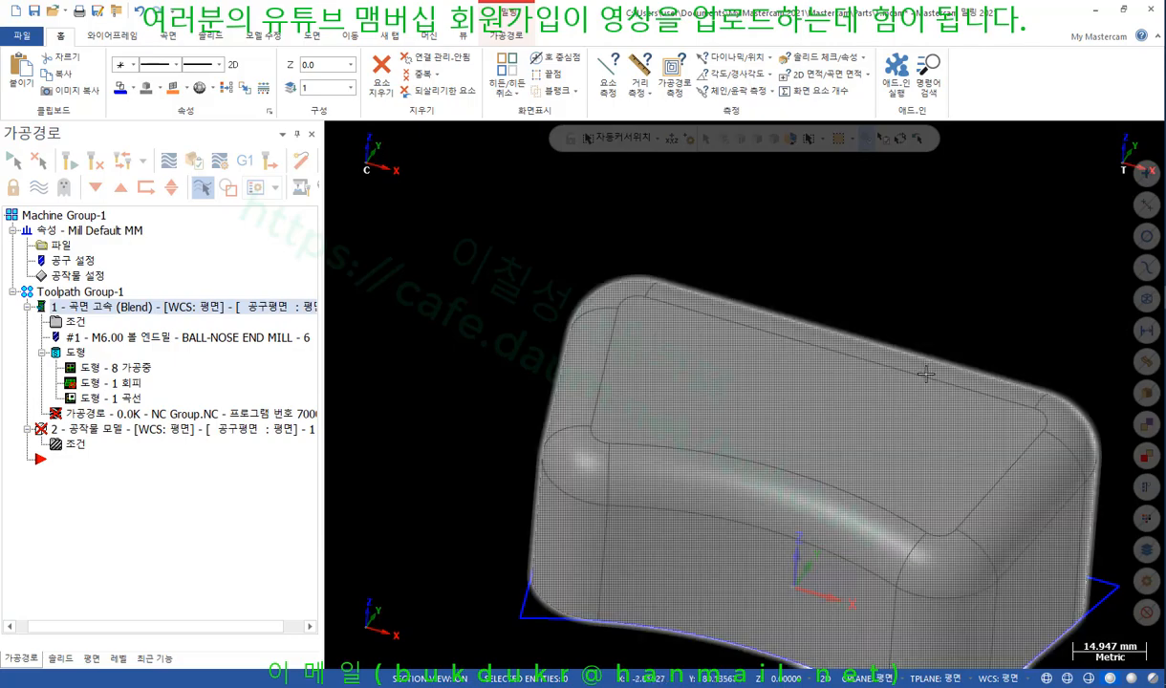
scroll(718, 471, "up", 3)
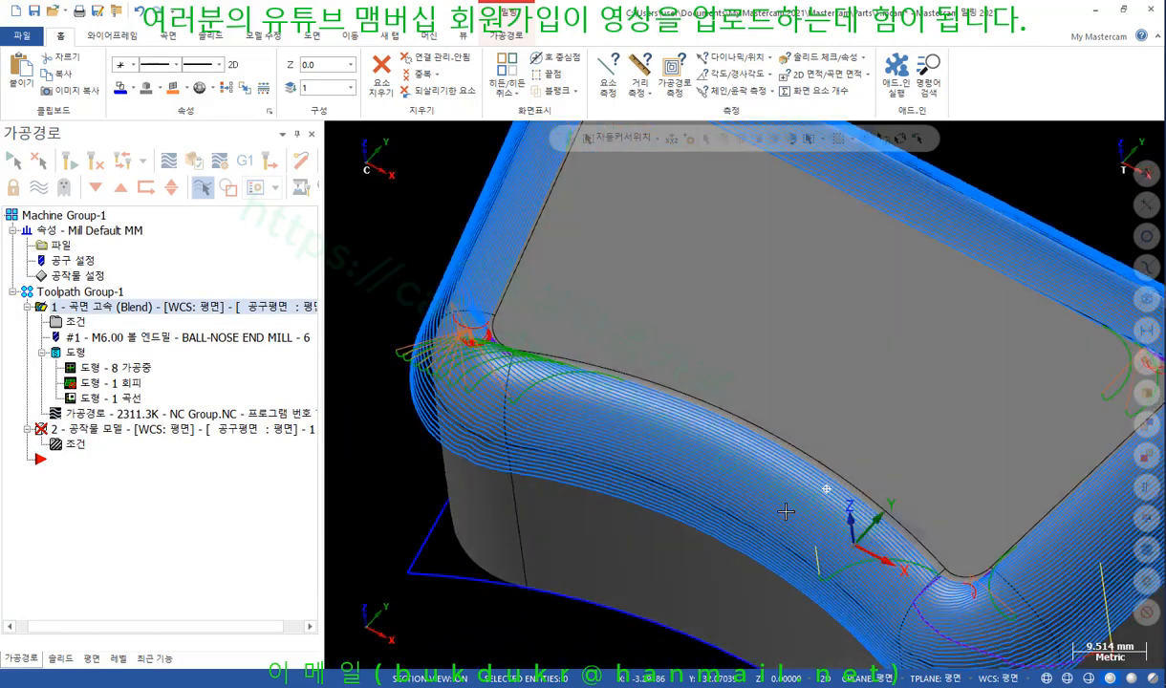
middle_click_drag(786, 512, 841, 422)
scroll(842, 421, "down", 2)
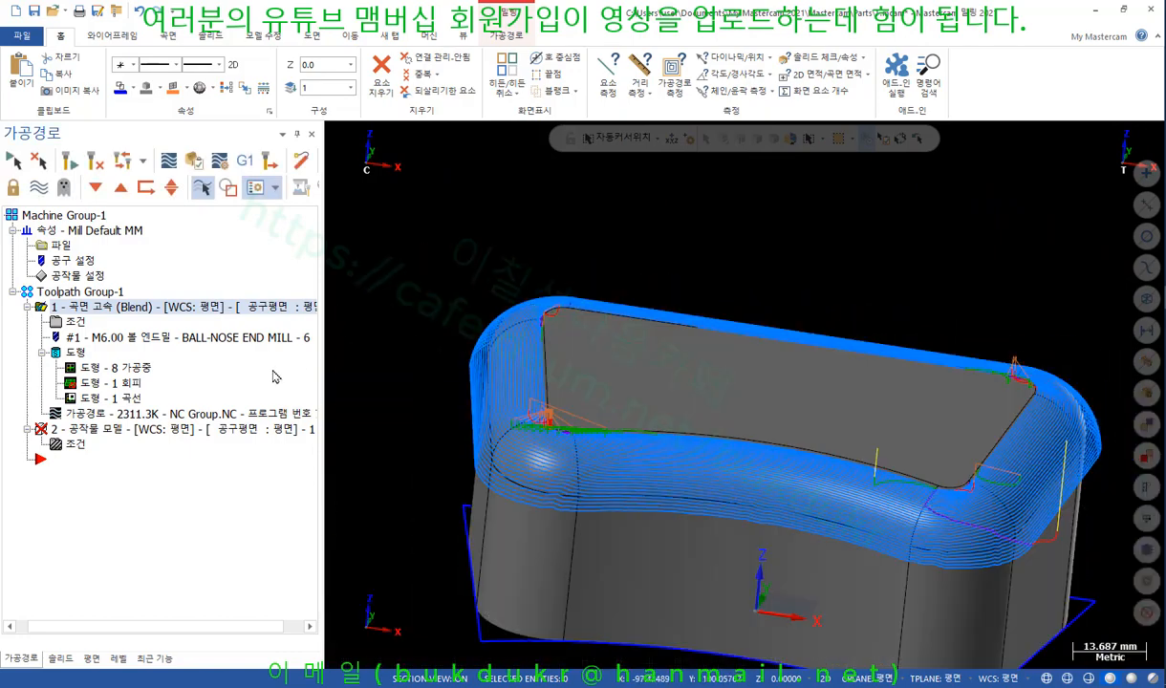
key("alt+t")
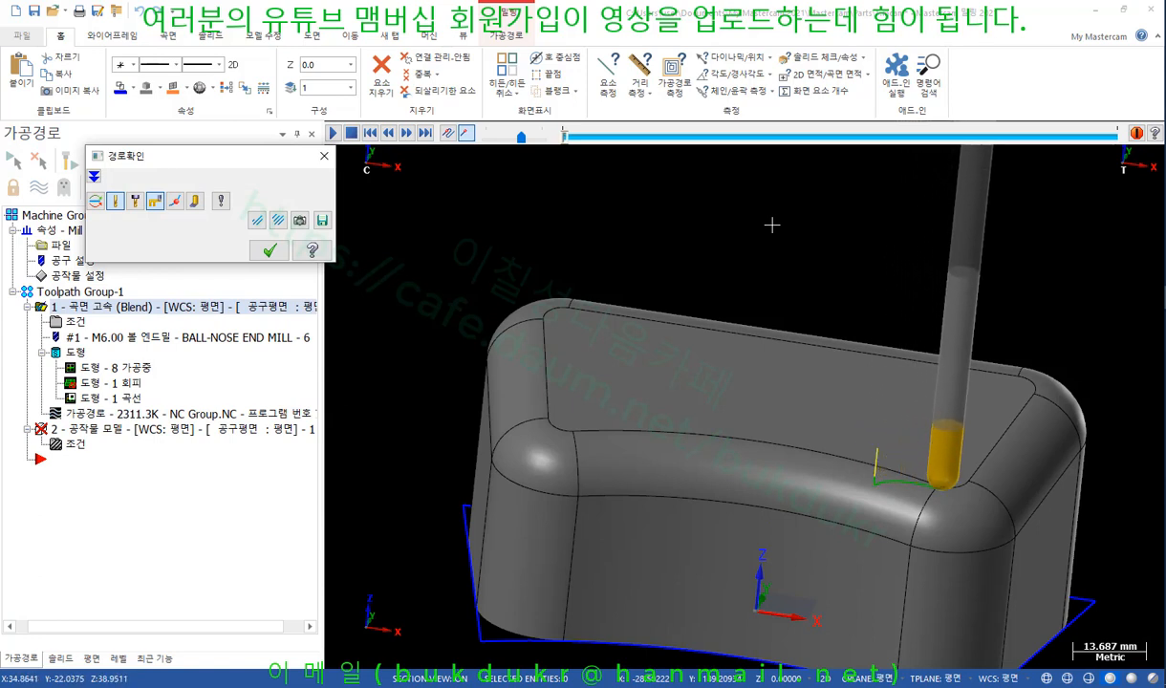
left_click_drag(567, 137, 883, 176)
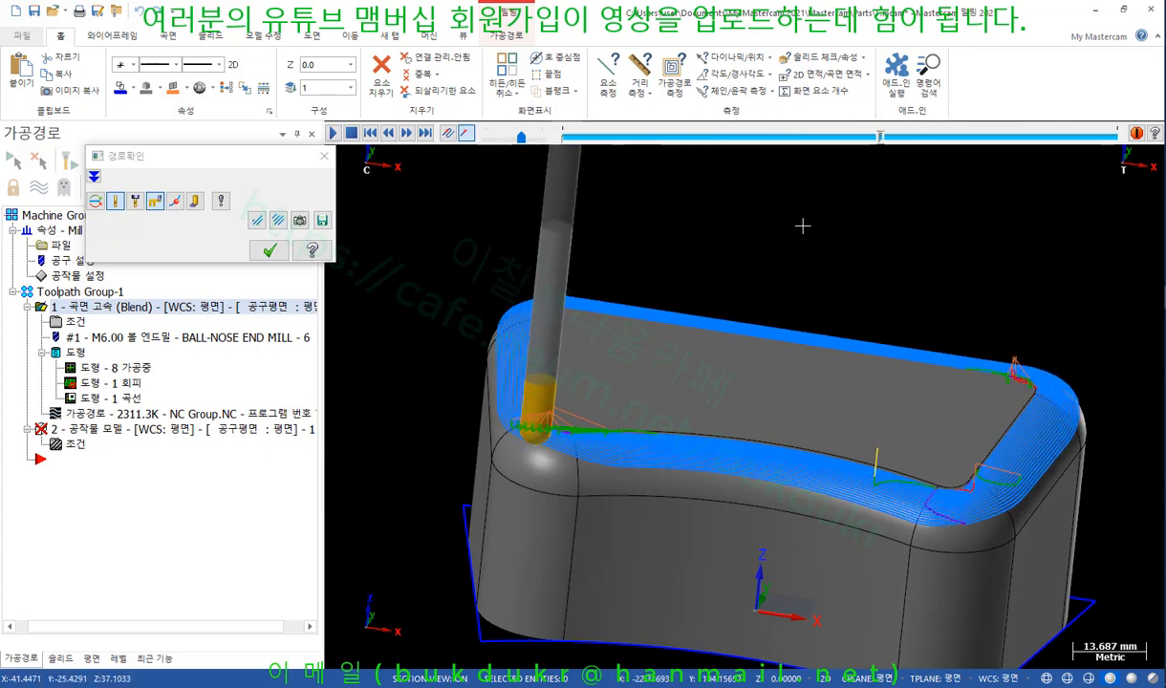
scroll(503, 491, "up", 4)
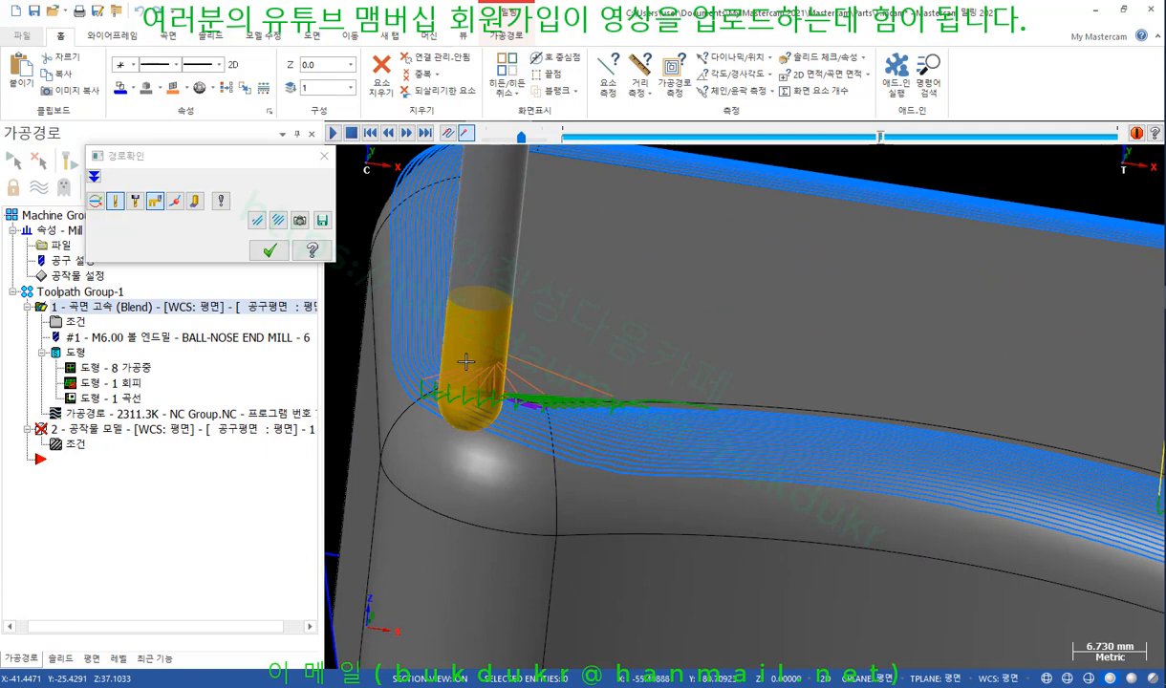
scroll(504, 385, "down", 4)
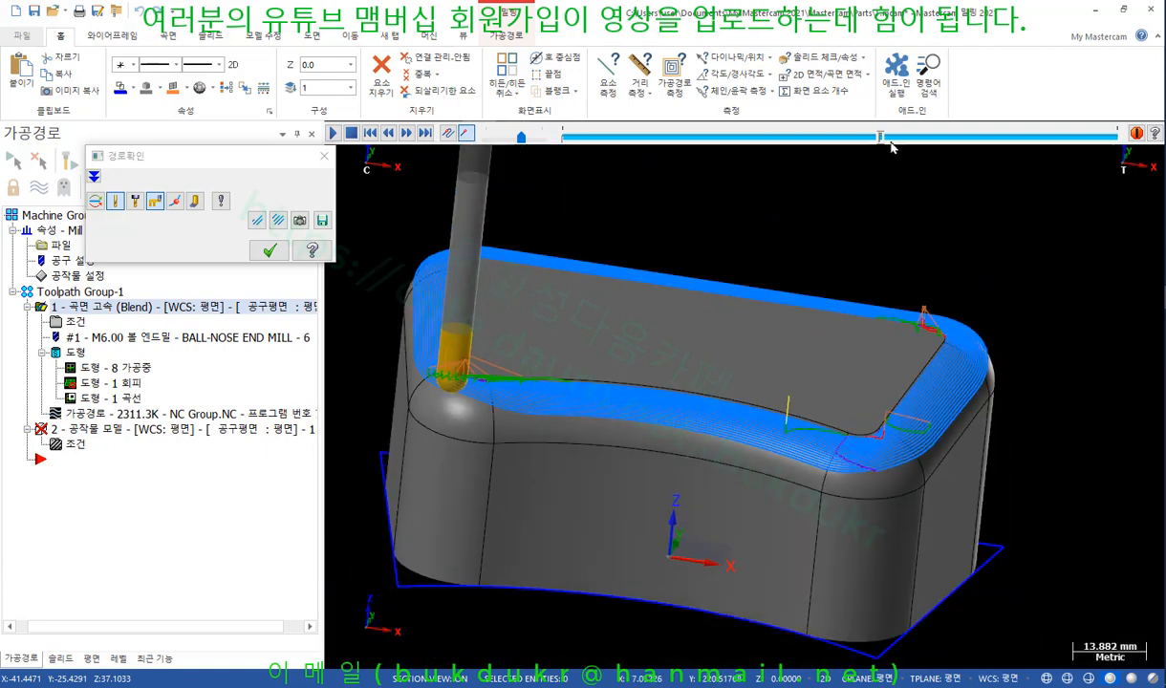
Advance the backplot to the end of the one-way toolpath and inspect the full set of passes around the part.
left_click_drag(882, 139, 1117, 138)
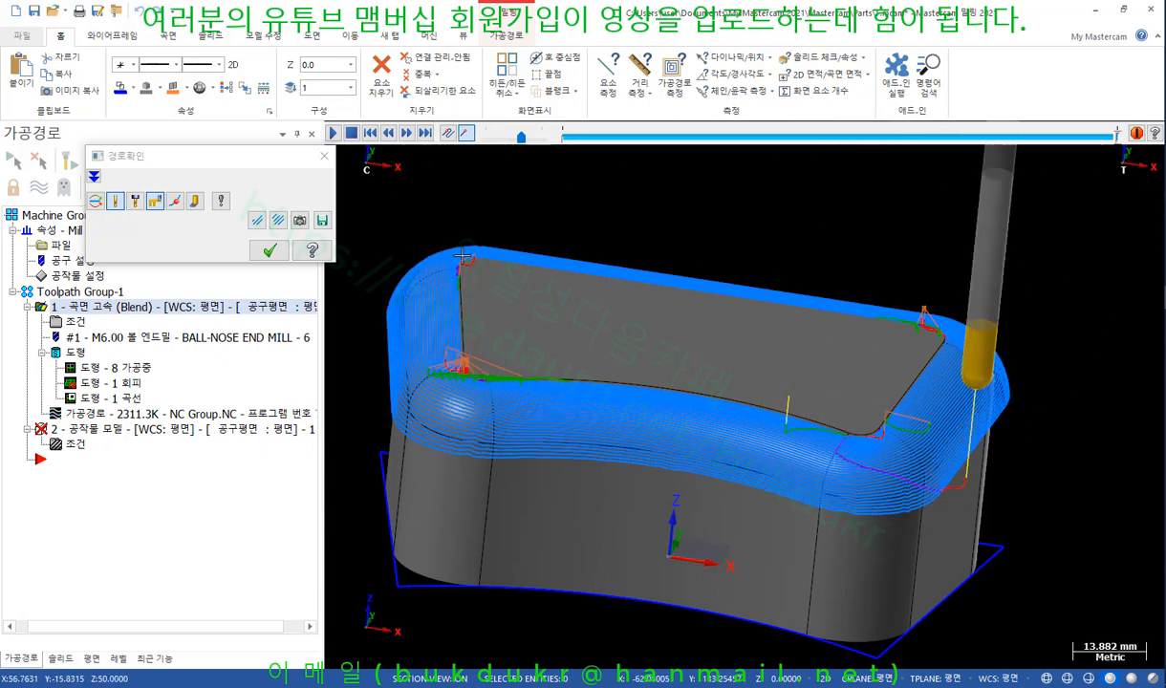
scroll(544, 270, "up", 3)
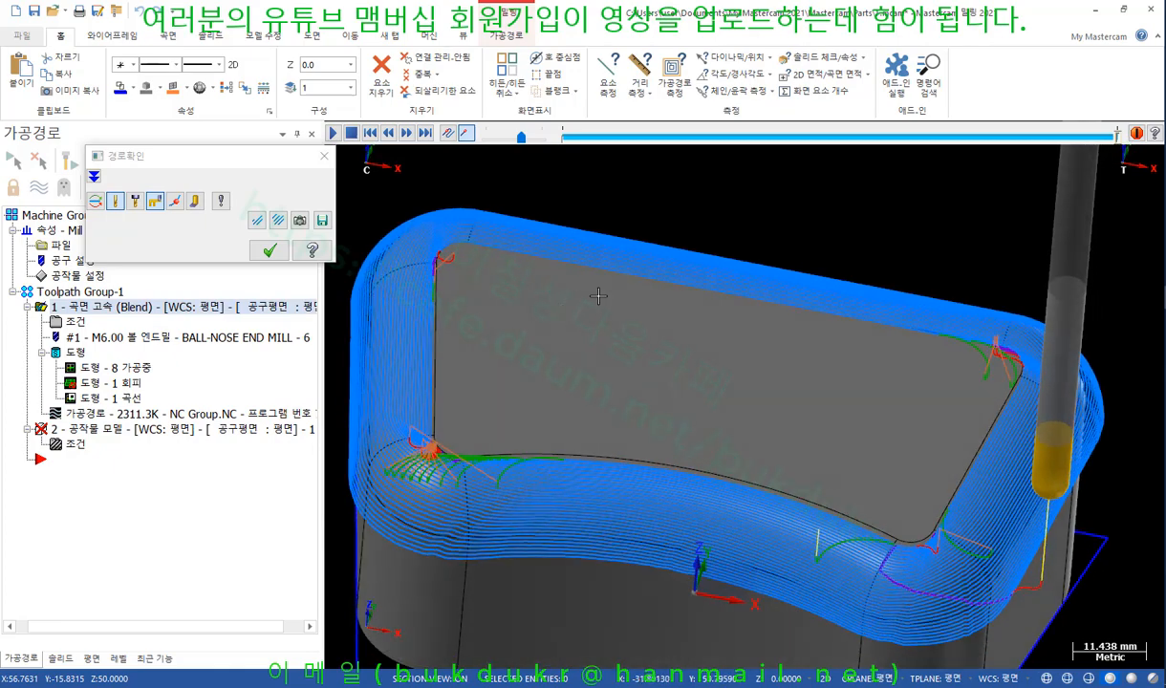
scroll(599, 297, "down", 1)
middle_click_drag(599, 296, 583, 266)
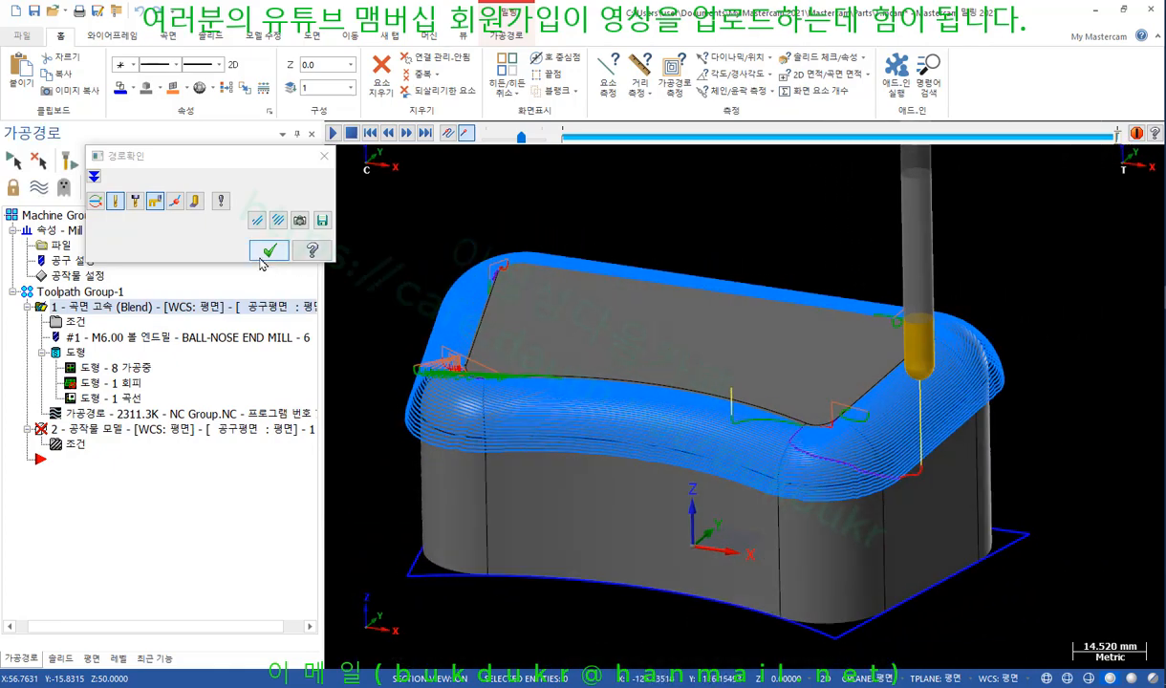
left_click(269, 251)
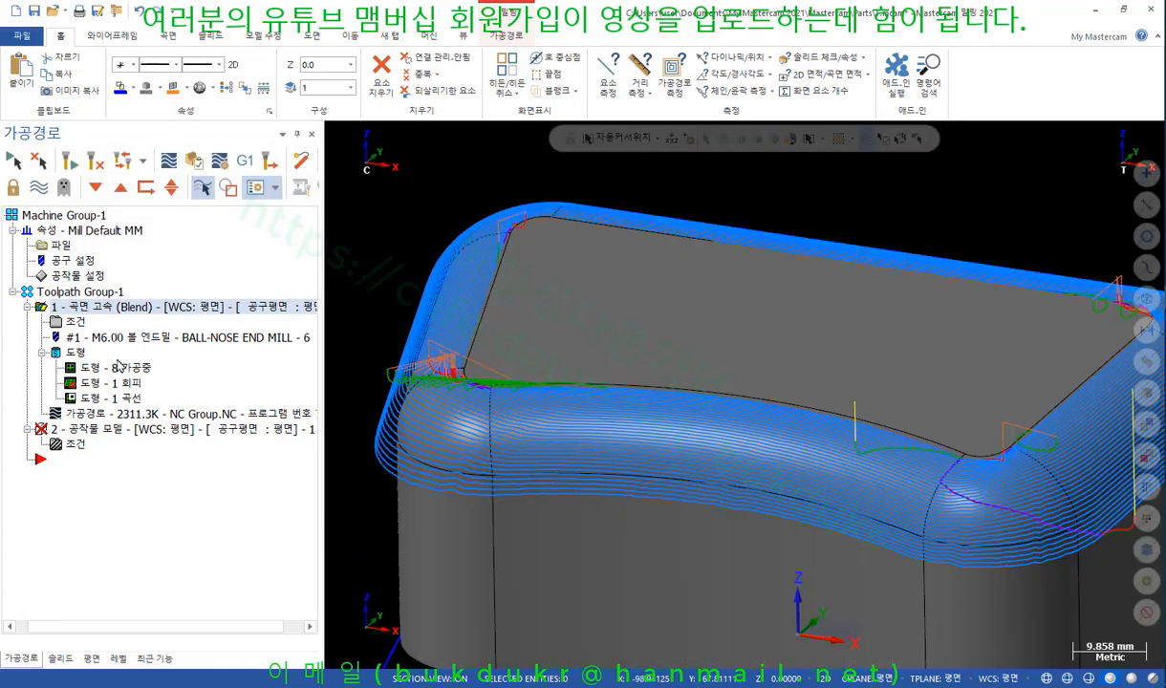
Set the Blend toolpath's cutting method to from center (중심에서).
left_click(76, 324)
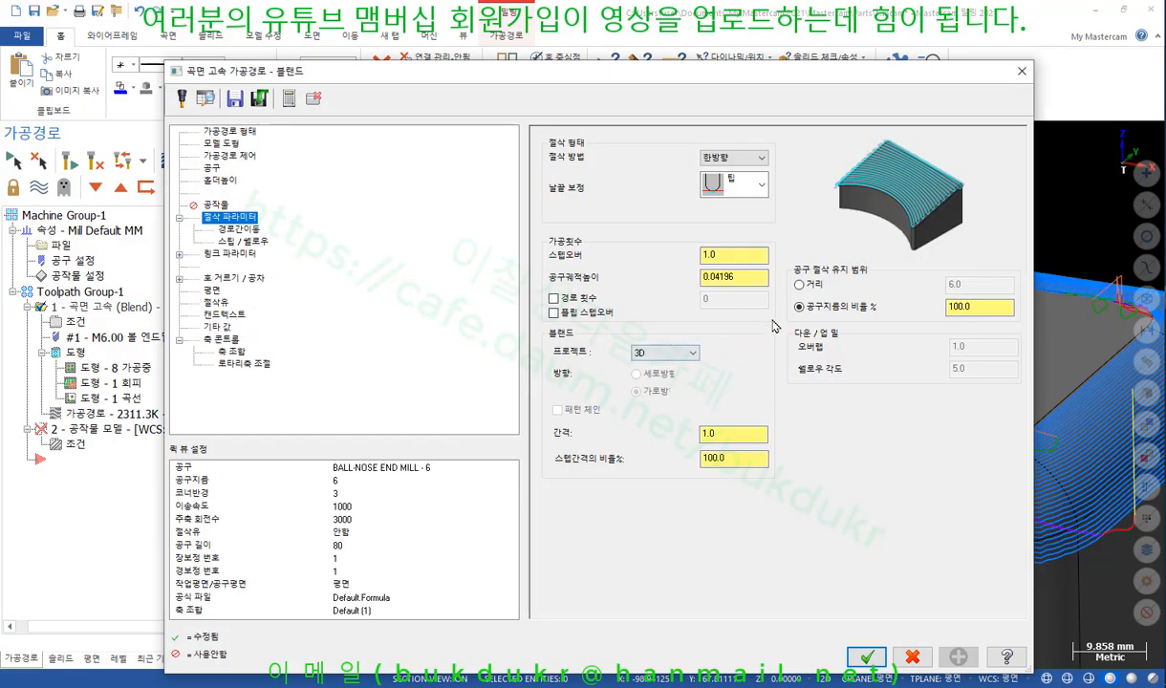
left_click(762, 158)
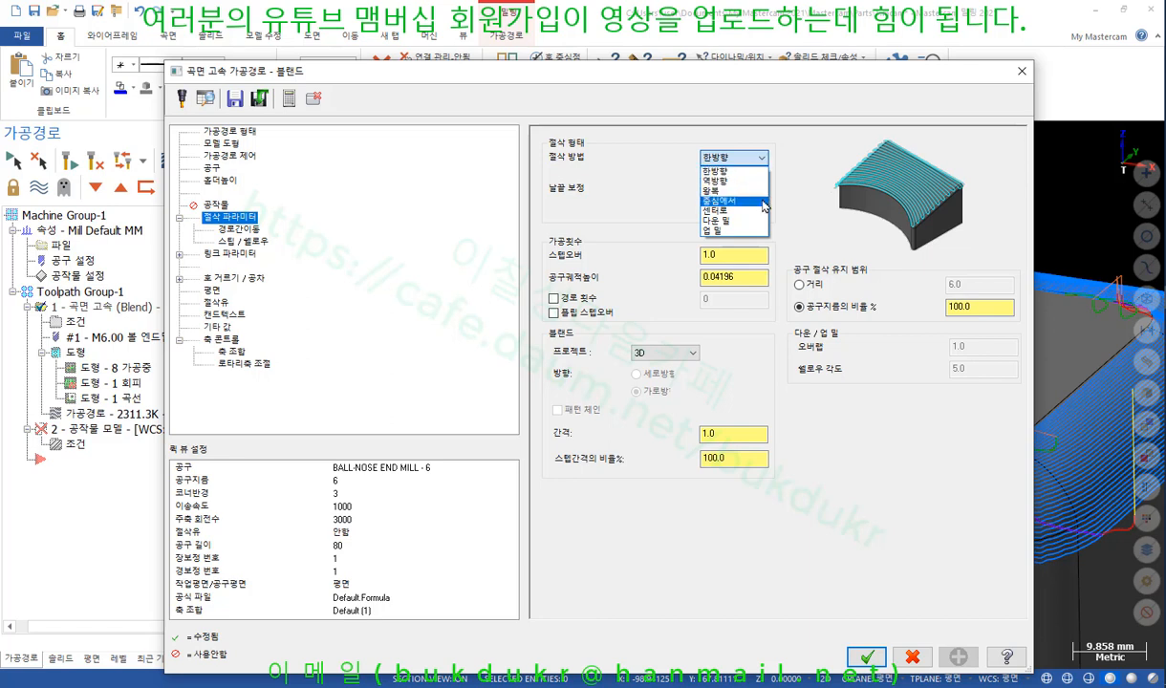
left_click(764, 202)
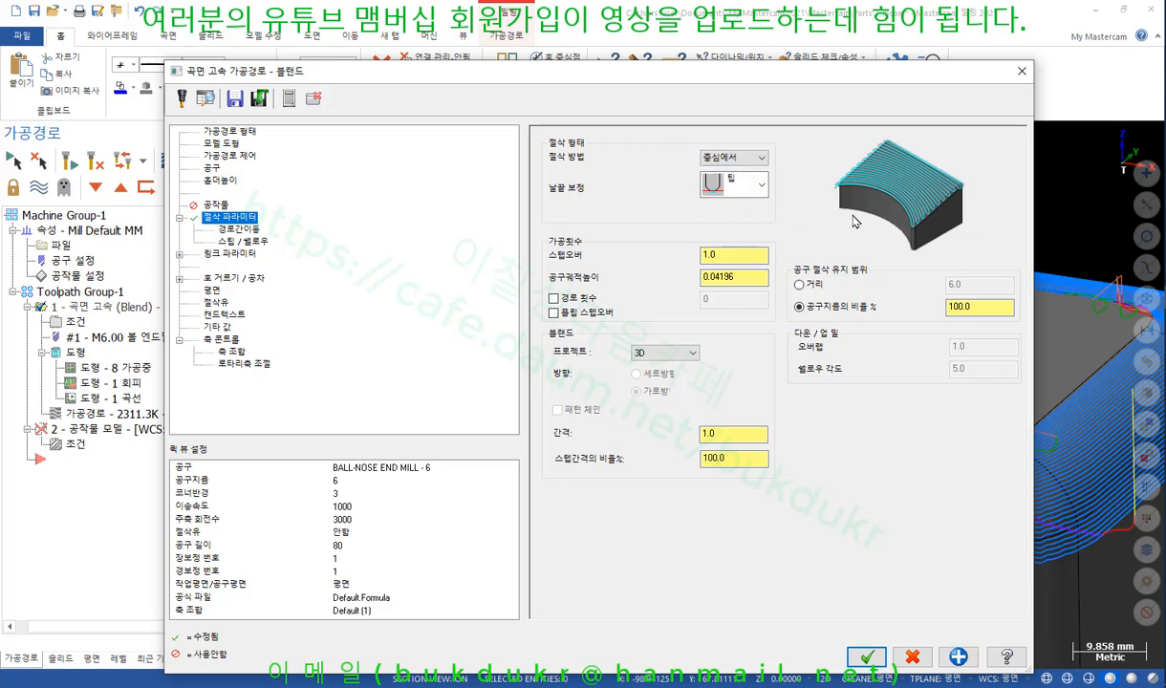
left_click(877, 660)
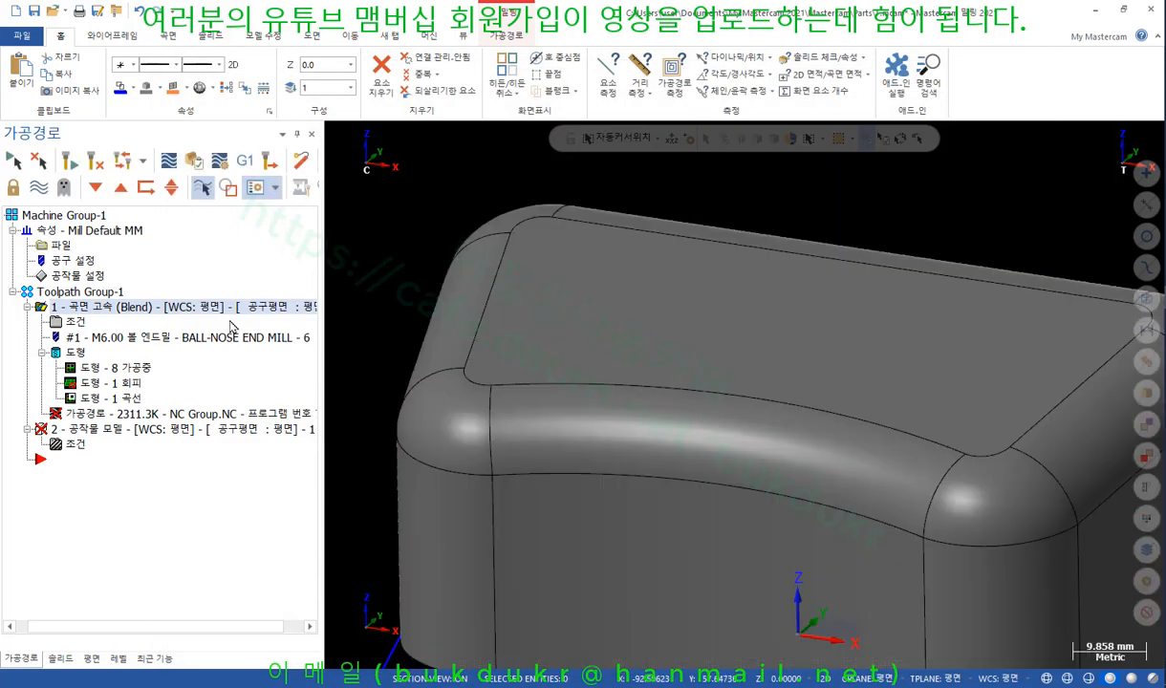
Regenerate the from-center Blend toolpath, backplot it to the end and inspect the passes and entry moves around the front corner.
left_click(69, 161)
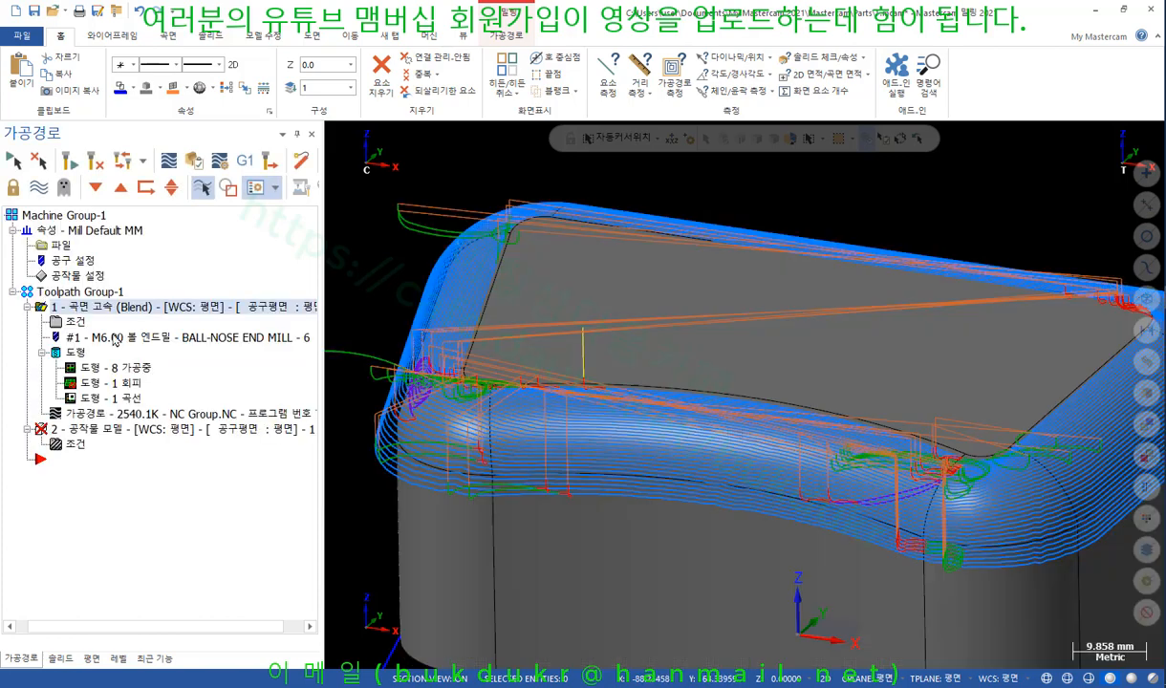
left_click(102, 415)
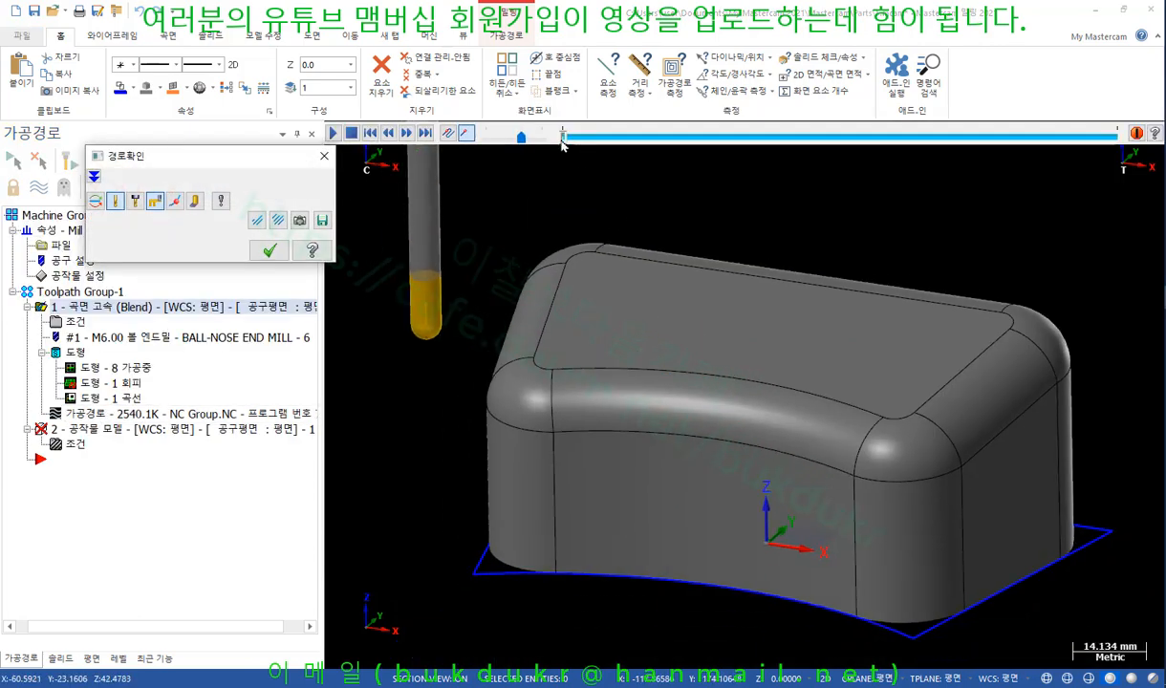
mouse_move(564, 137)
left_mouse_down()
mouse_move(750, 174)
mouse_move(1149, 197)
left_mouse_up()
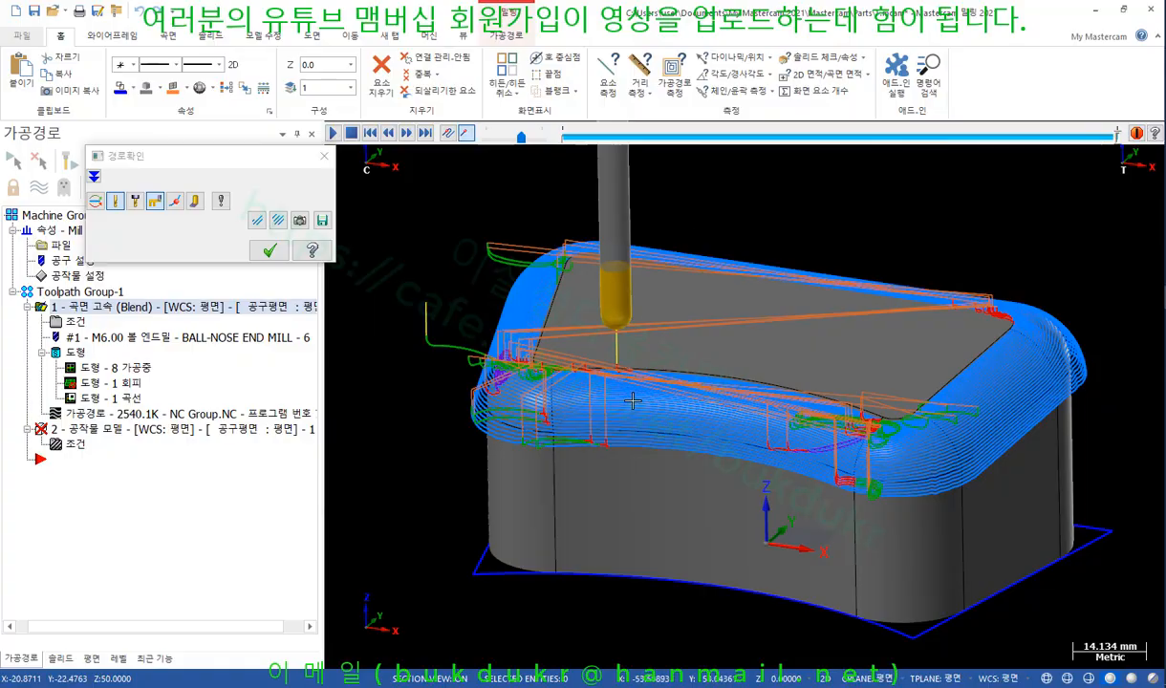
scroll(632, 401, "up", 5)
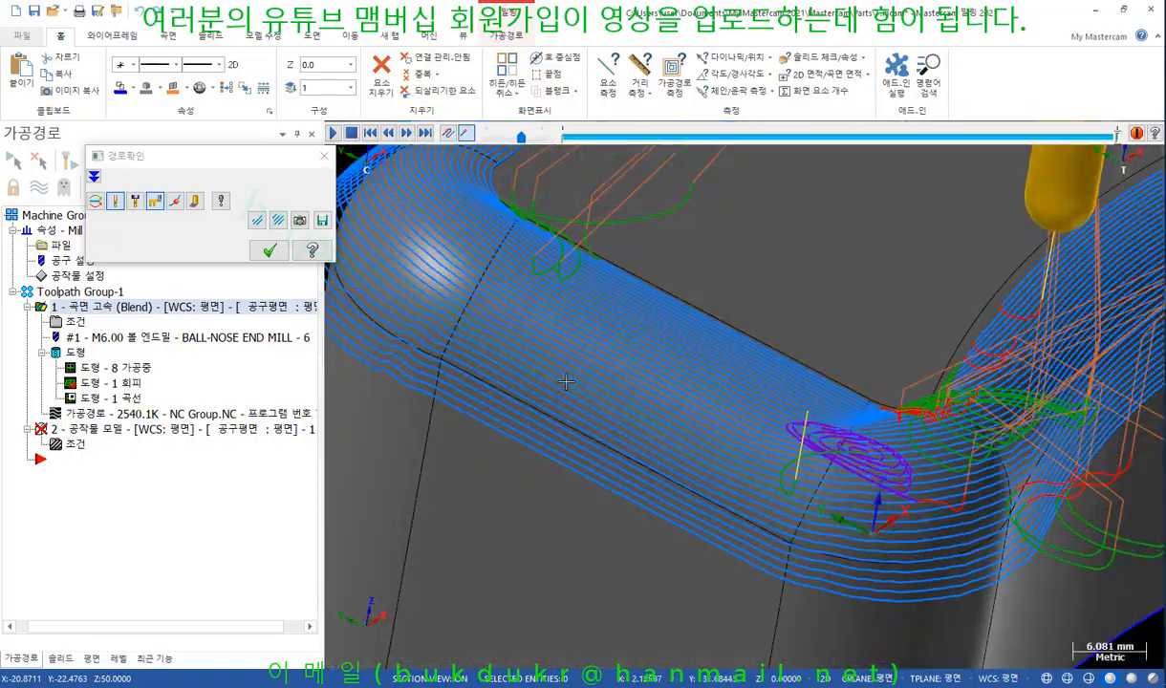
middle_click_drag(566, 382, 592, 337)
scroll(600, 313, "down", 4)
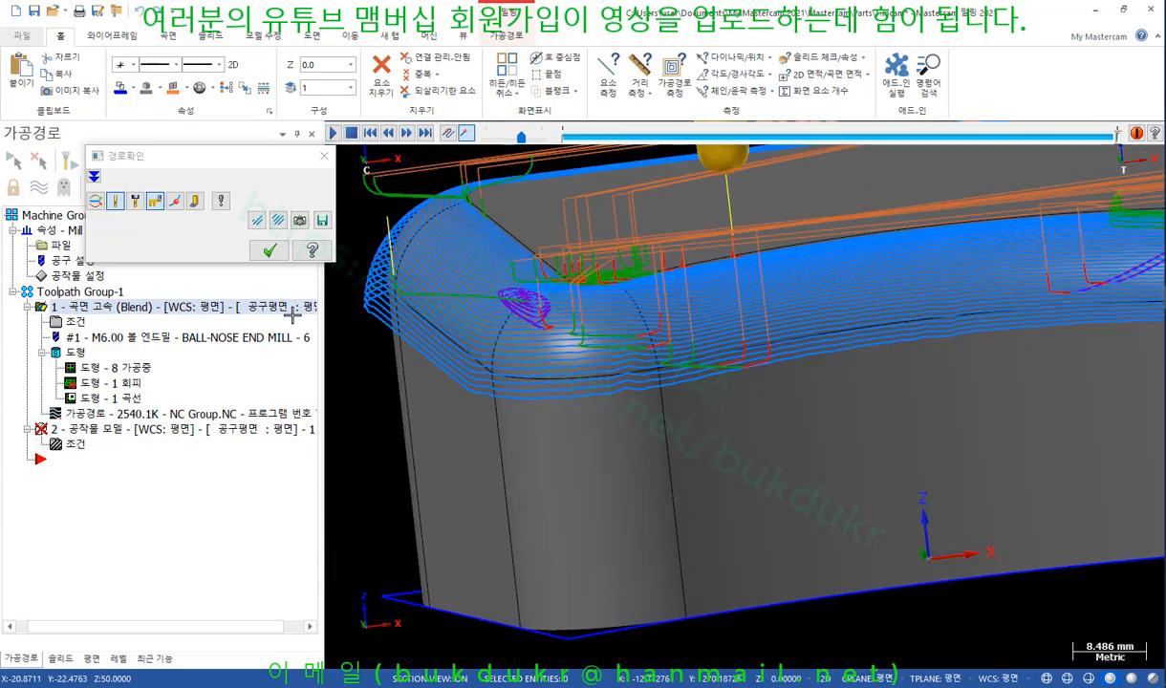
left_click(271, 251)
scroll(527, 282, "down", 2)
middle_click_drag(527, 281, 447, 319)
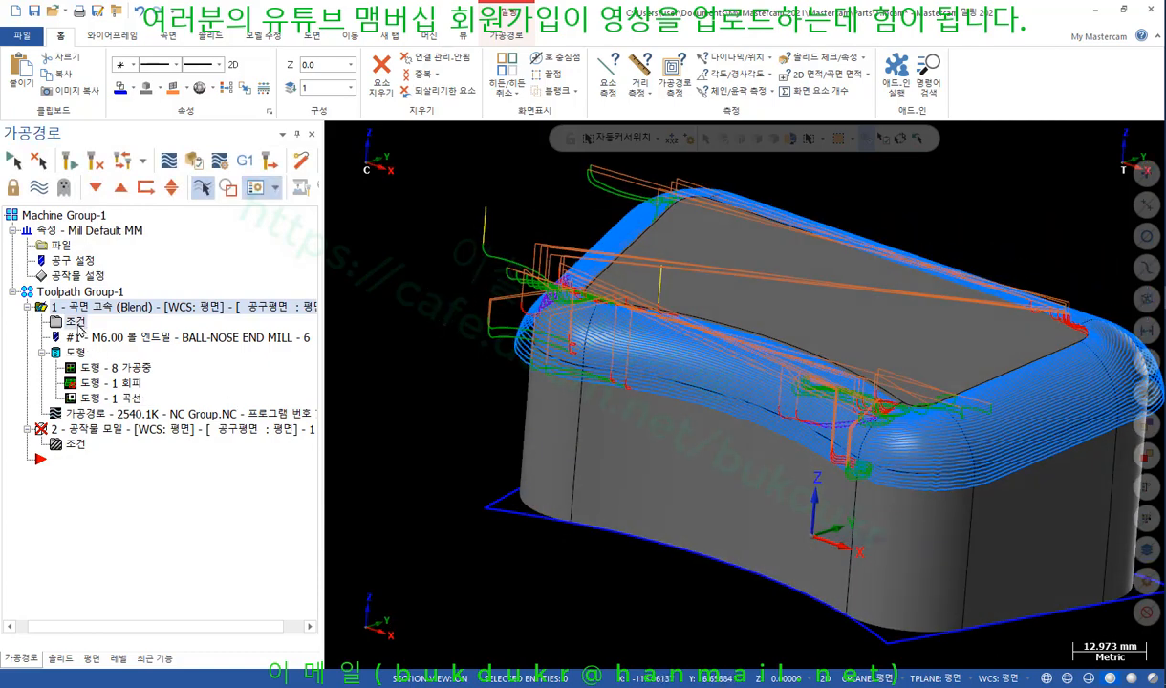
Set the Blend toolpath's cutting method to toward center (센터로) and regenerate it.
left_click(74, 323)
left_click(758, 160)
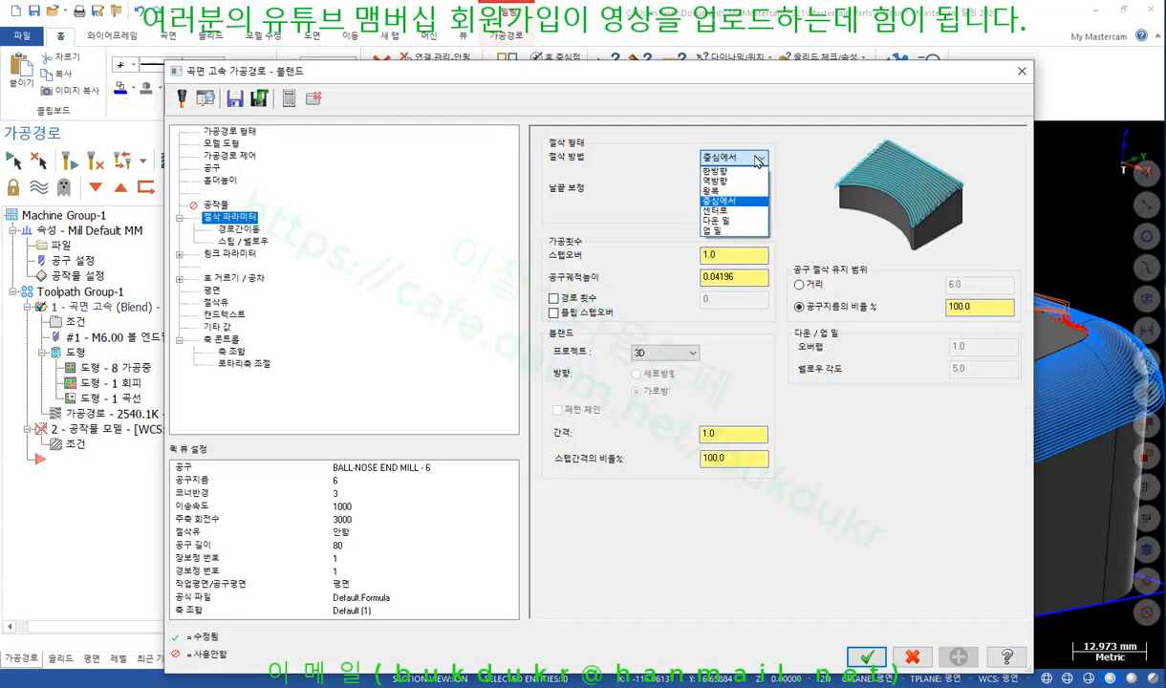
left_click(726, 210)
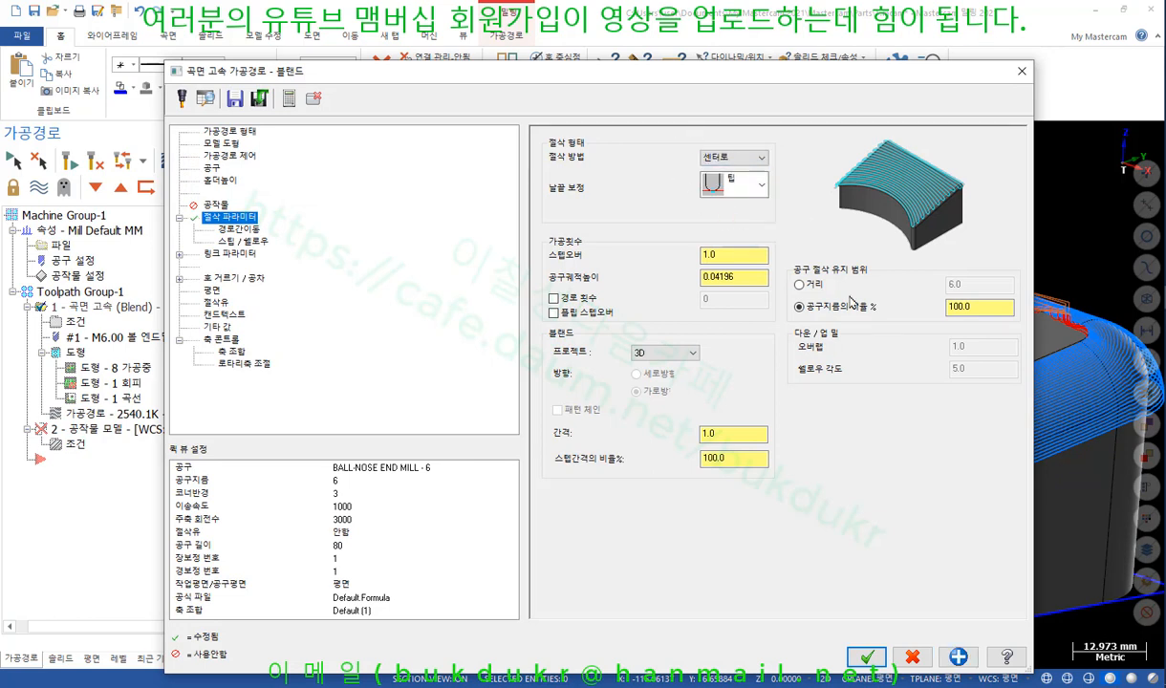
left_click(866, 658)
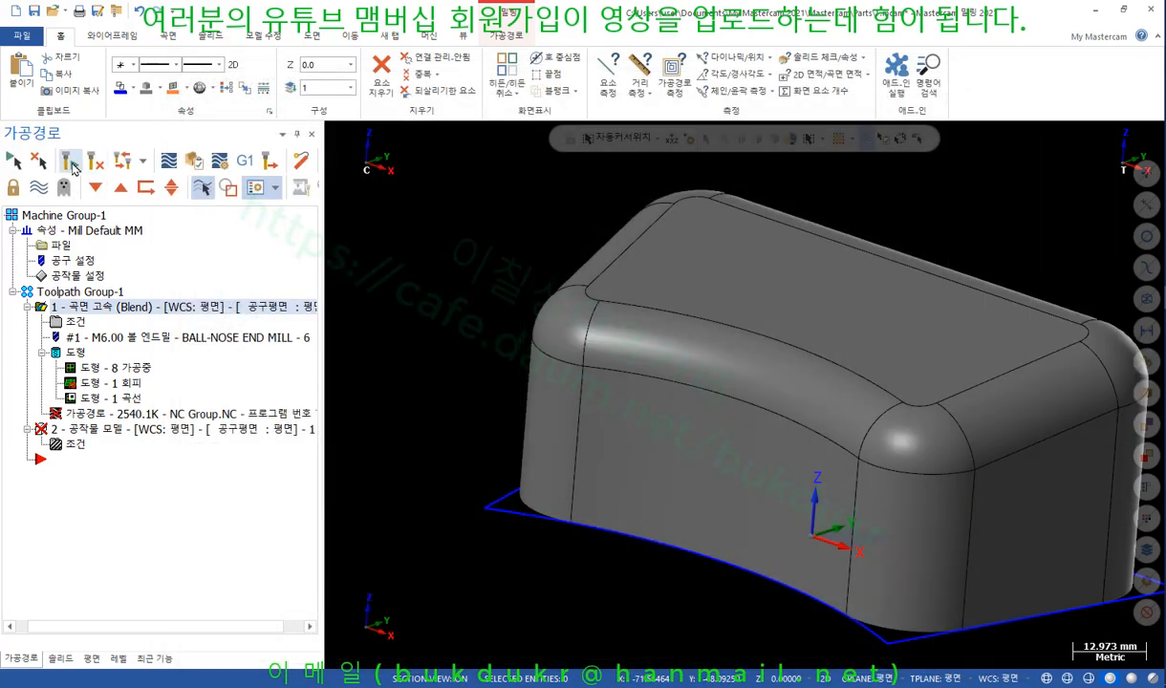
left_click(71, 163)
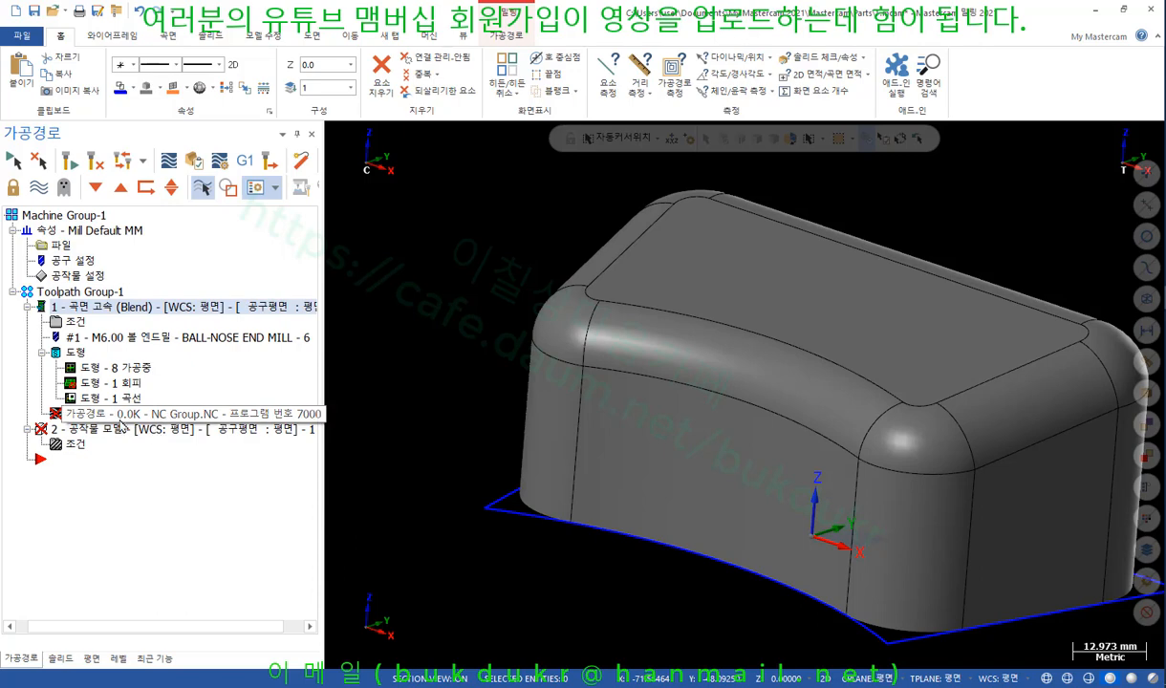
scroll(408, 316, "down", 2)
scroll(813, 258, "up", 1)
middle_click_drag(813, 258, 788, 342)
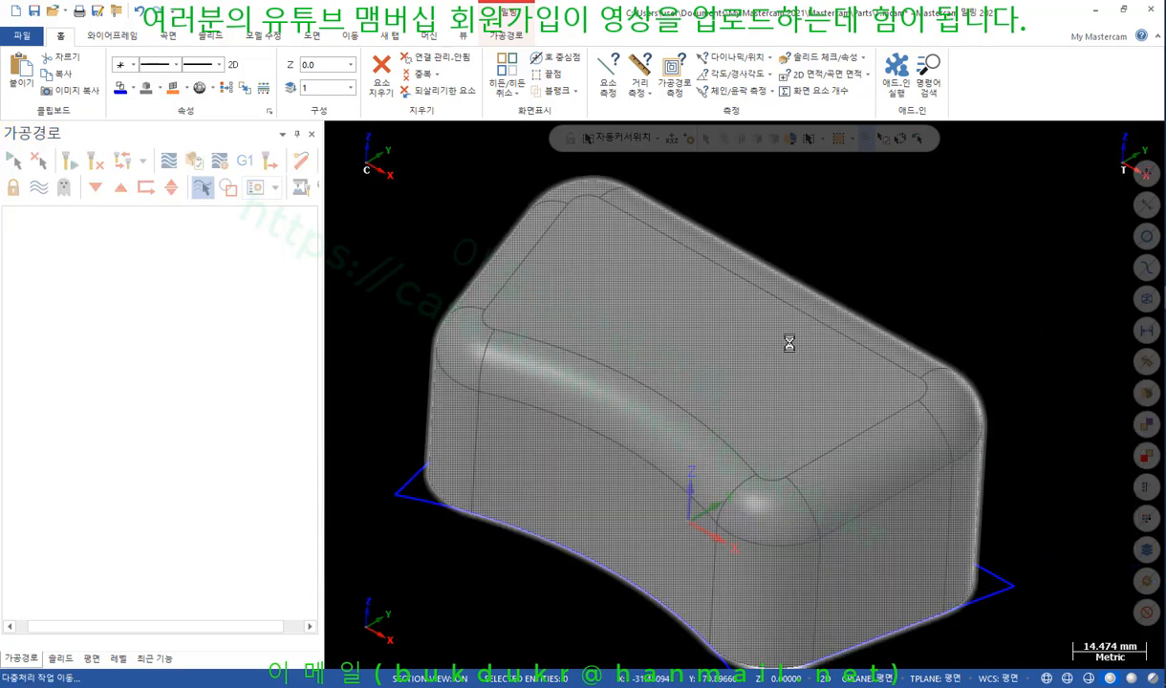
scroll(773, 388, "up", 2)
Backplot the toward-center toolpath to its end and inspect the entry and linking moves along the front fillet.
left_click(105, 414)
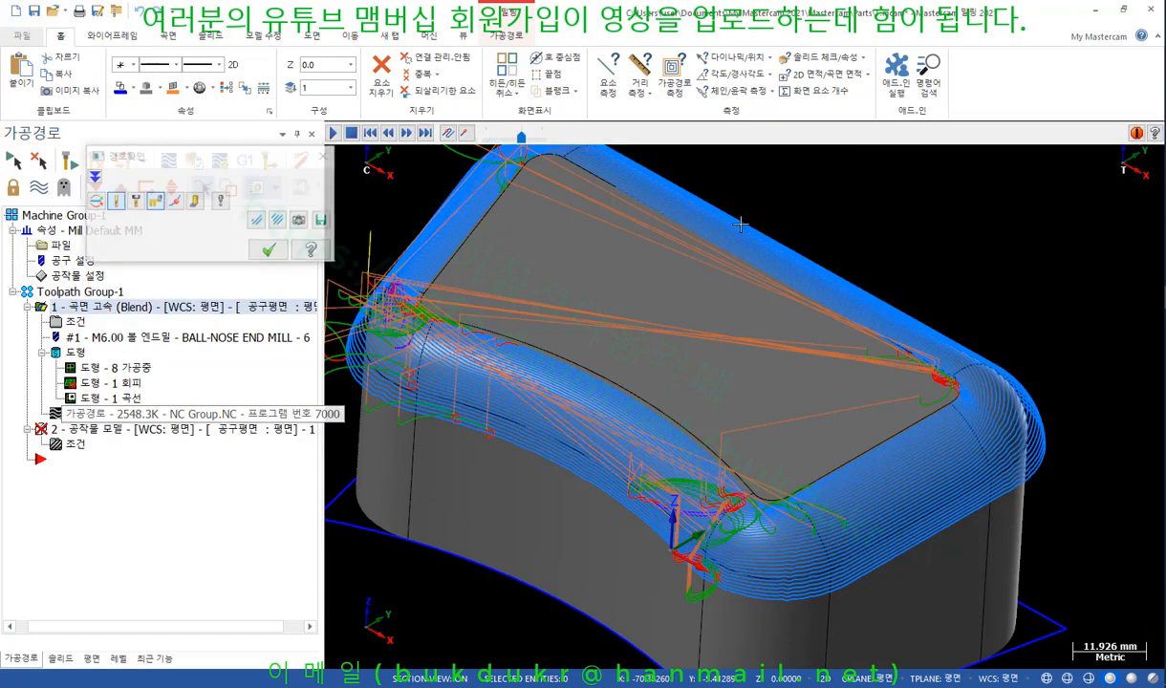
mouse_move(565, 138)
left_mouse_down()
mouse_move(829, 164)
mouse_move(1095, 168)
left_mouse_up()
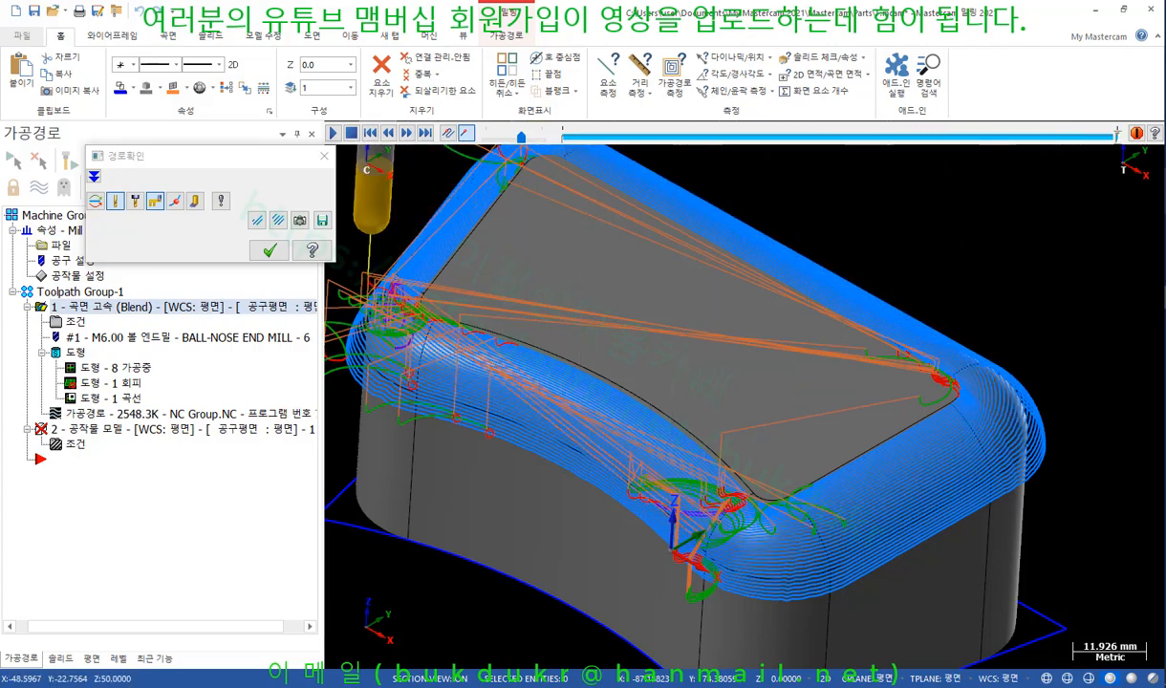
scroll(597, 299, "up", 5)
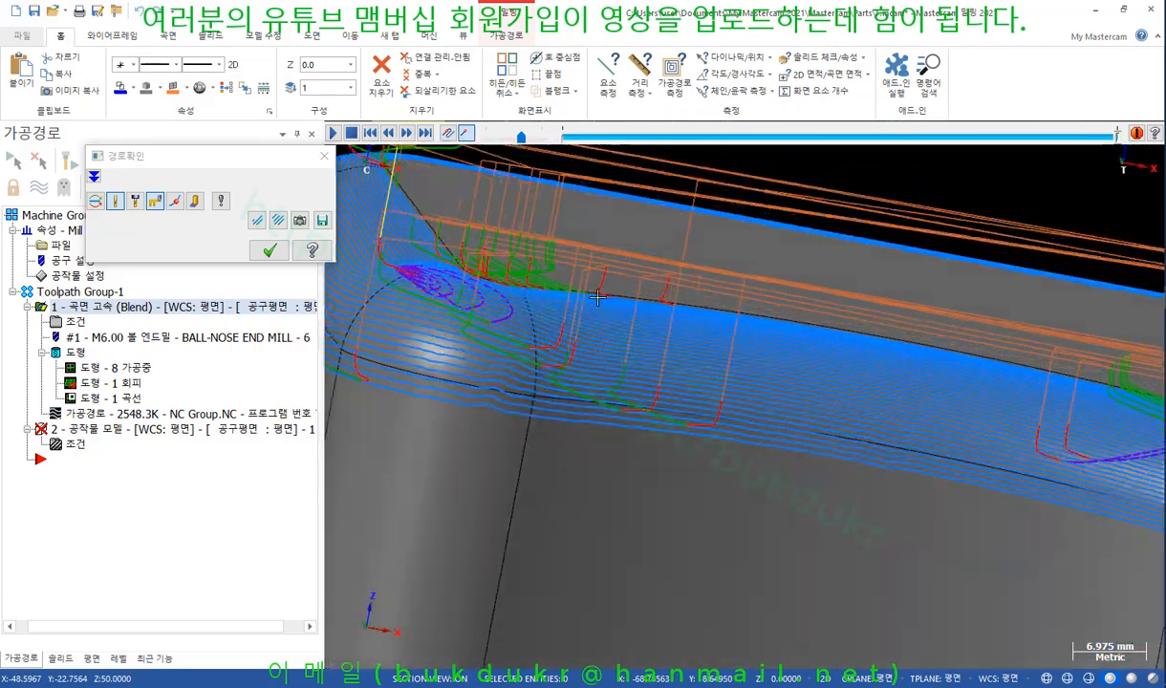
scroll(596, 299, "down", 4)
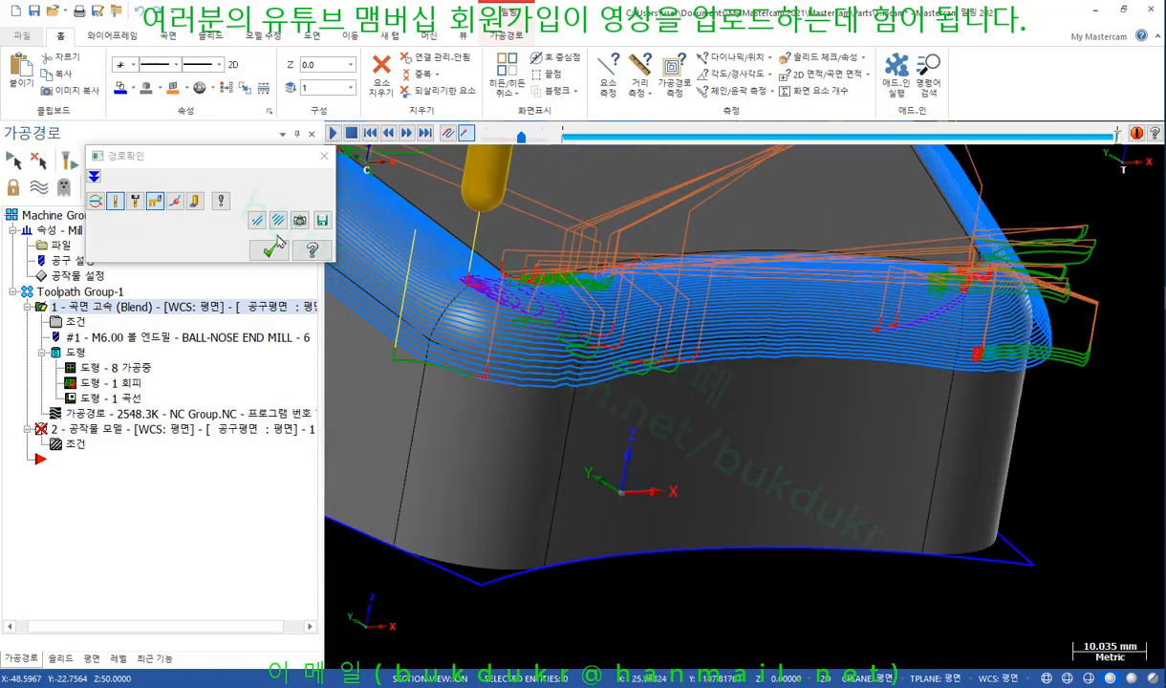
left_click(270, 248)
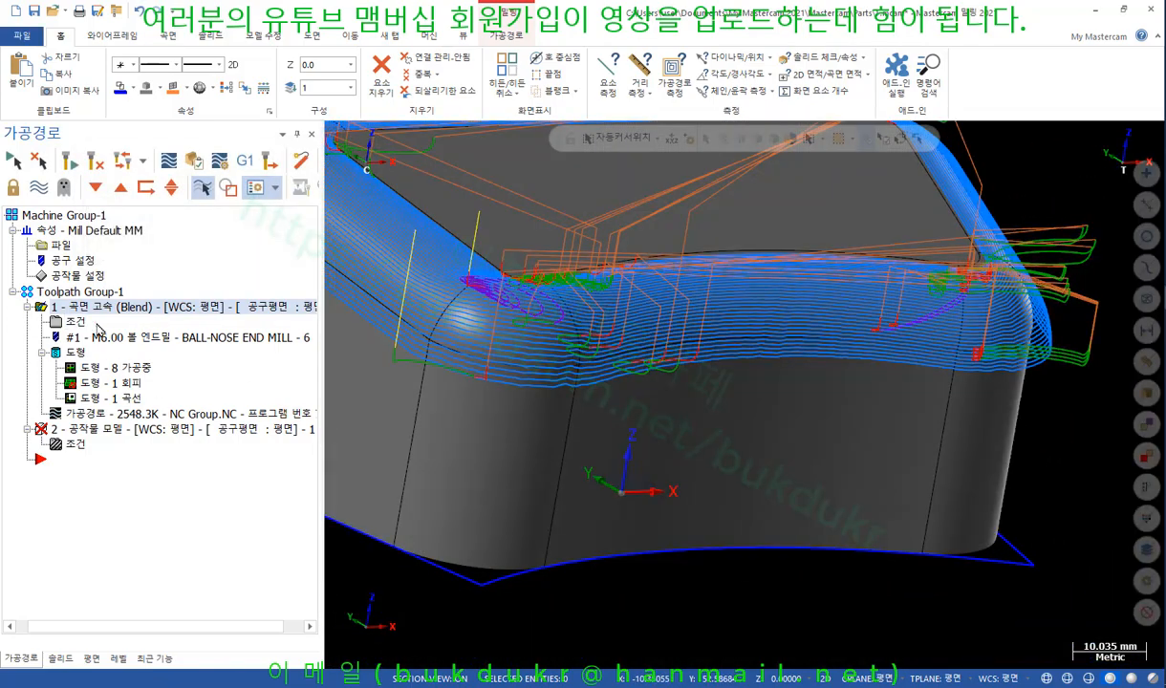
Set the Blend toolpath's cutting method to down mill (다운 밀) and regenerate it.
left_click(98, 329)
left_click(733, 157)
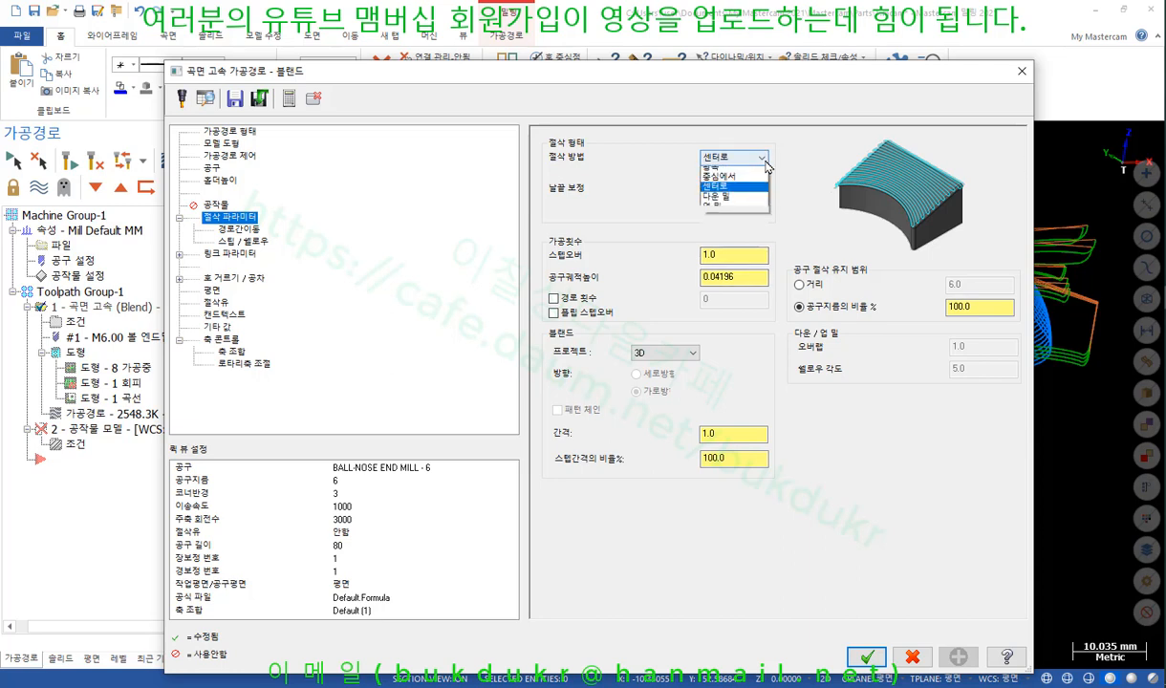
left_click(717, 221)
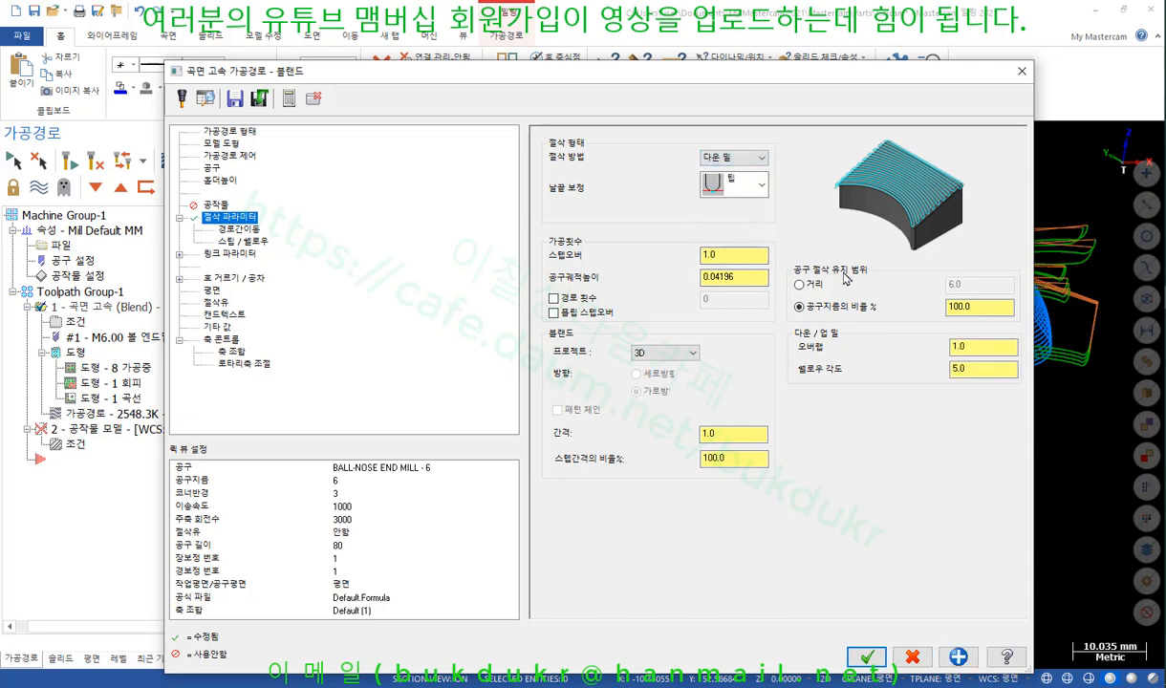
left_click(866, 658)
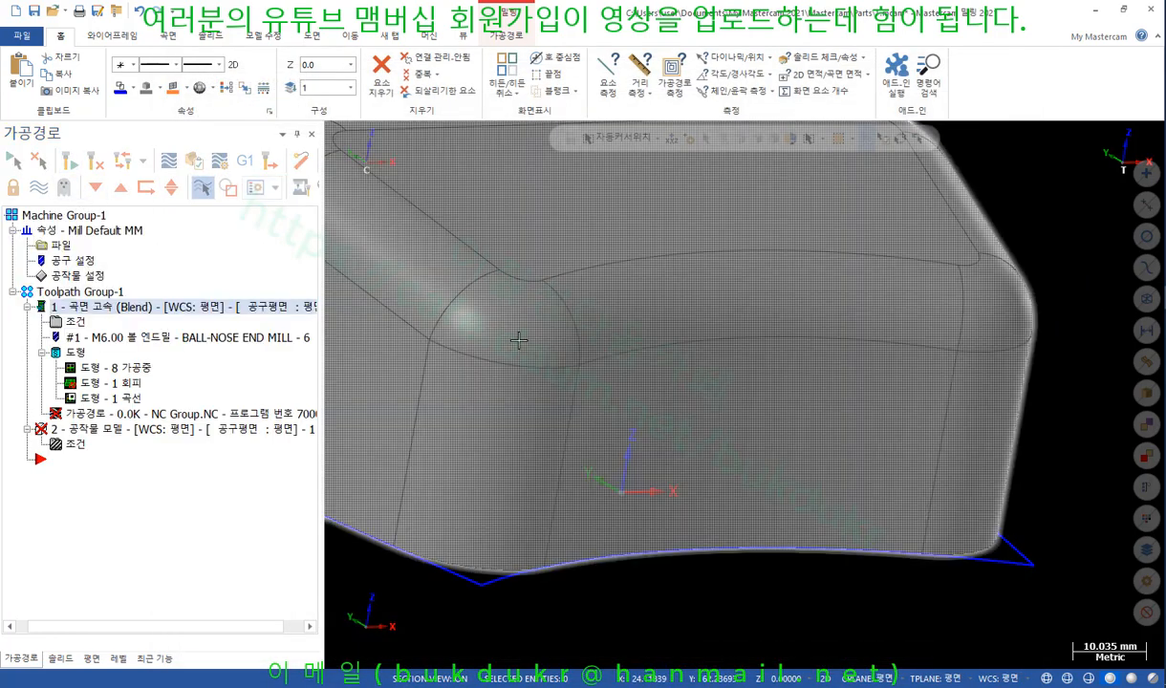
scroll(831, 545, "down", 2)
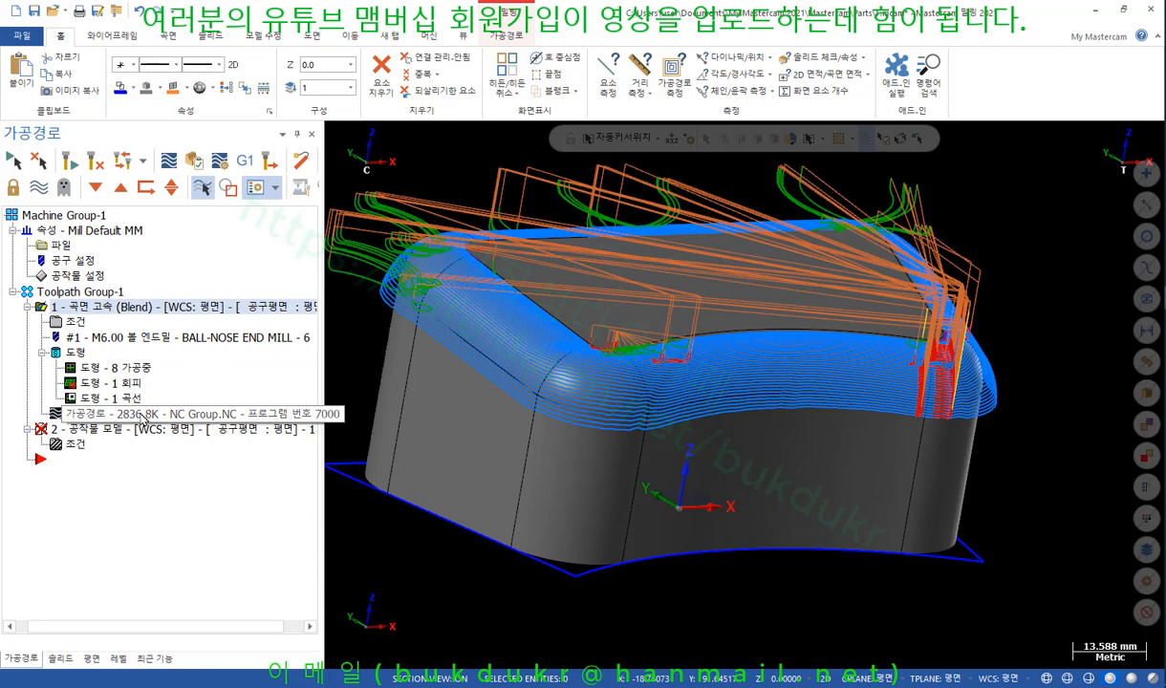
Backplot the down-mill toolpath to its end and inspect the passes and linking moves around the whole part.
left_click(142, 415)
left_click_drag(564, 139, 1152, 240)
middle_click_drag(1061, 237, 865, 250)
scroll(956, 458, "up", 8)
middle_click_drag(956, 458, 572, 272)
scroll(961, 464, "down", 12)
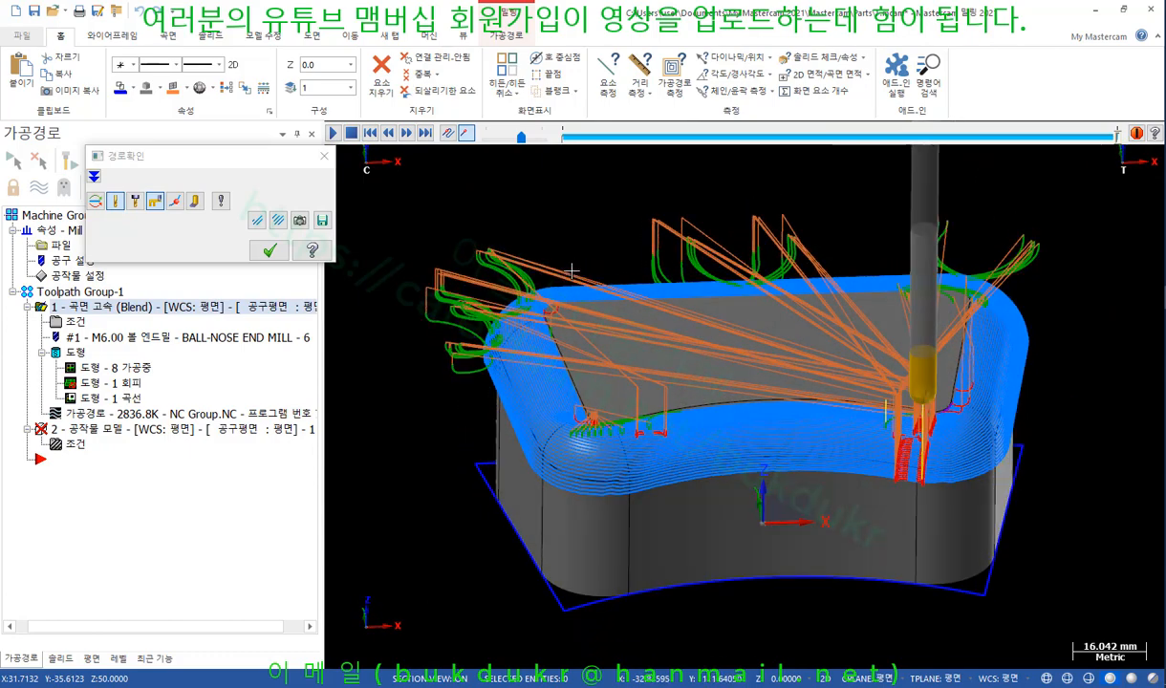
Rewind the down-mill backplot to partway through, lower the playback speed and play the following passes around the fillet.
left_click_drag(1118, 137, 730, 114)
left_click_drag(512, 140, 510, 143)
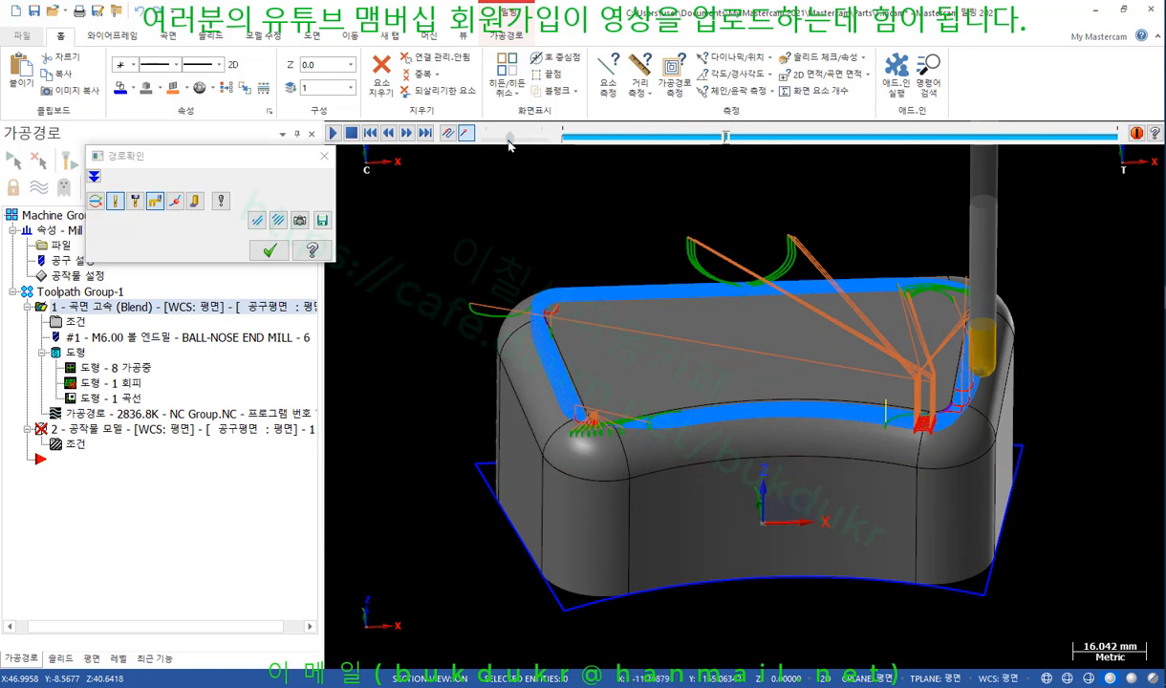
left_click(334, 133)
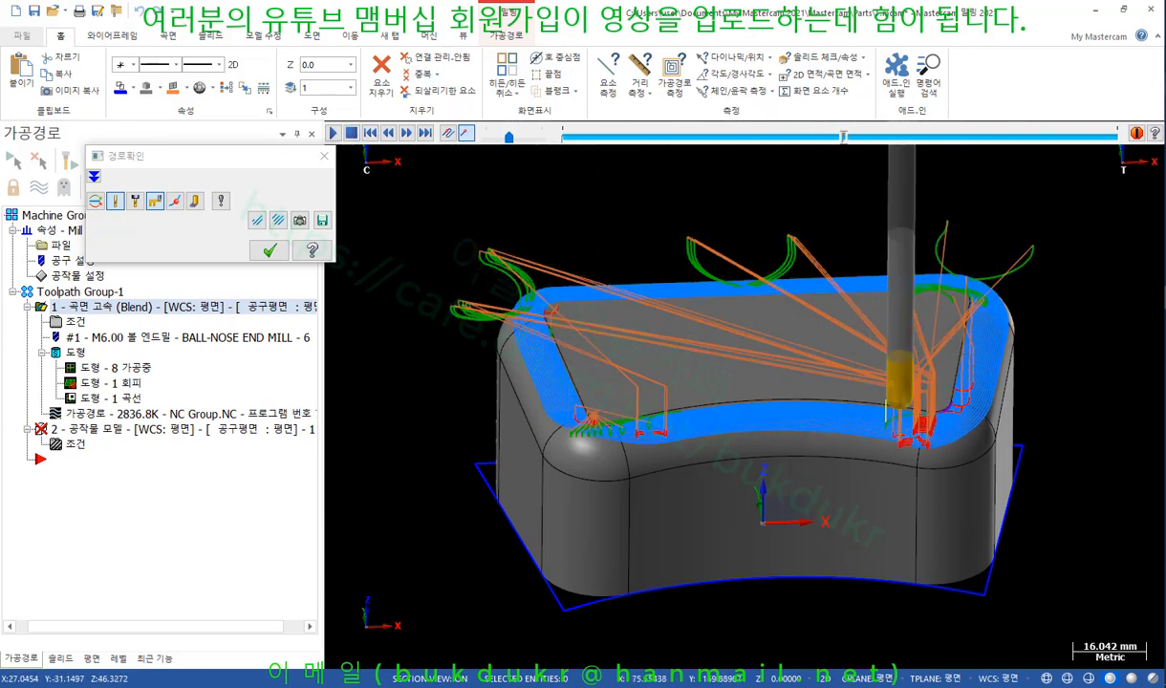
mouse_move(514, 278)
left_mouse_down()
mouse_move(482, 320)
mouse_move(564, 406)
mouse_move(858, 427)
left_mouse_up()
mouse_move(540, 285)
left_mouse_down()
mouse_move(855, 245)
mouse_move(951, 409)
left_mouse_up()
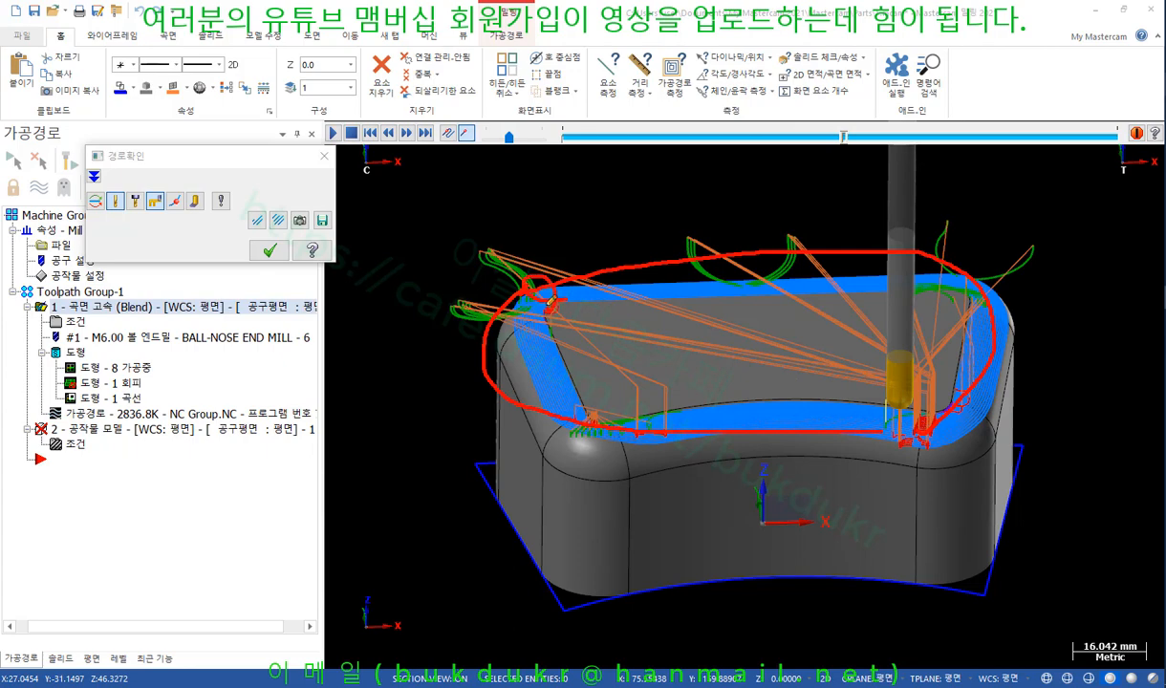
mouse_move(549, 301)
left_mouse_down()
mouse_move(755, 239)
mouse_move(951, 346)
mouse_move(905, 448)
left_mouse_up()
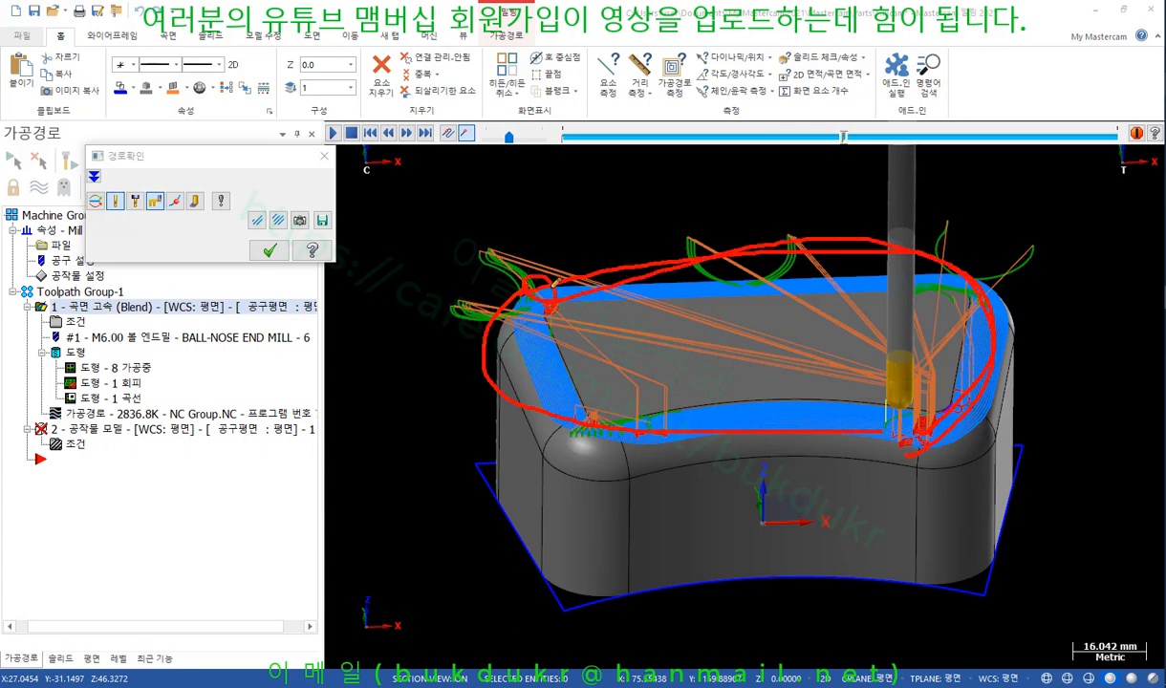
mouse_move(553, 281)
left_mouse_down()
mouse_move(502, 383)
mouse_move(831, 429)
left_mouse_up()
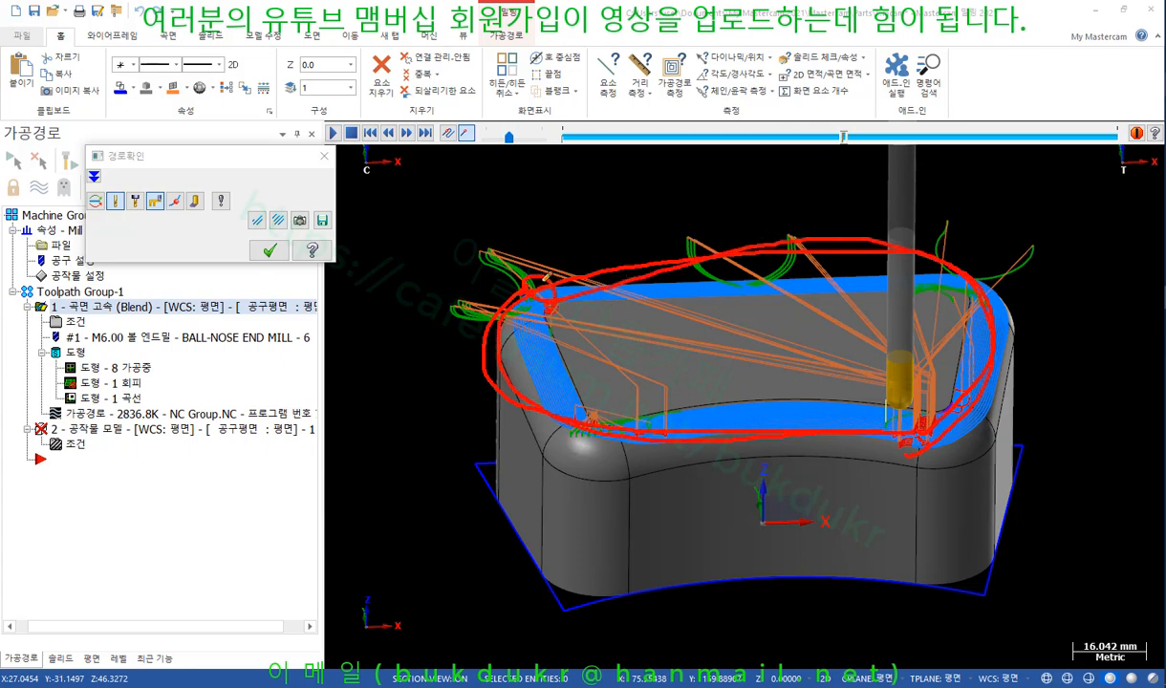
mouse_move(547, 278)
left_mouse_down()
mouse_move(875, 208)
mouse_move(1000, 386)
left_mouse_up()
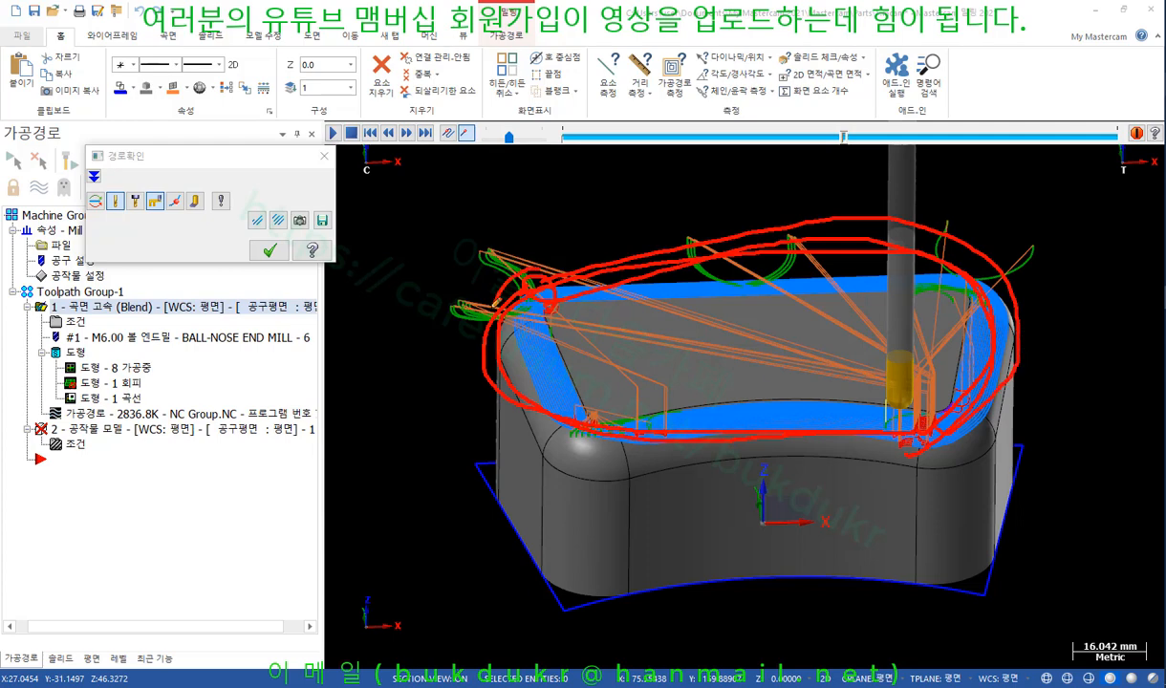
left_click_drag(488, 320, 682, 435)
mouse_move(575, 255)
left_mouse_down()
mouse_move(956, 286)
mouse_move(918, 432)
left_mouse_up()
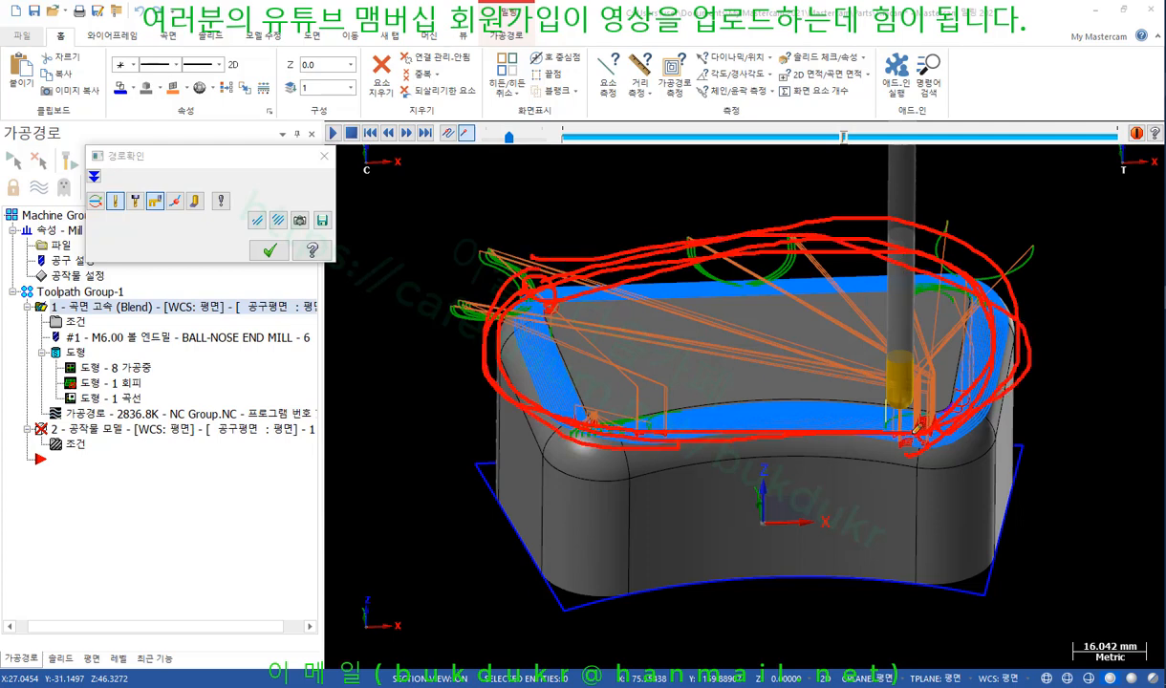
mouse_move(559, 253)
left_mouse_down()
mouse_move(507, 432)
mouse_move(818, 452)
left_mouse_up()
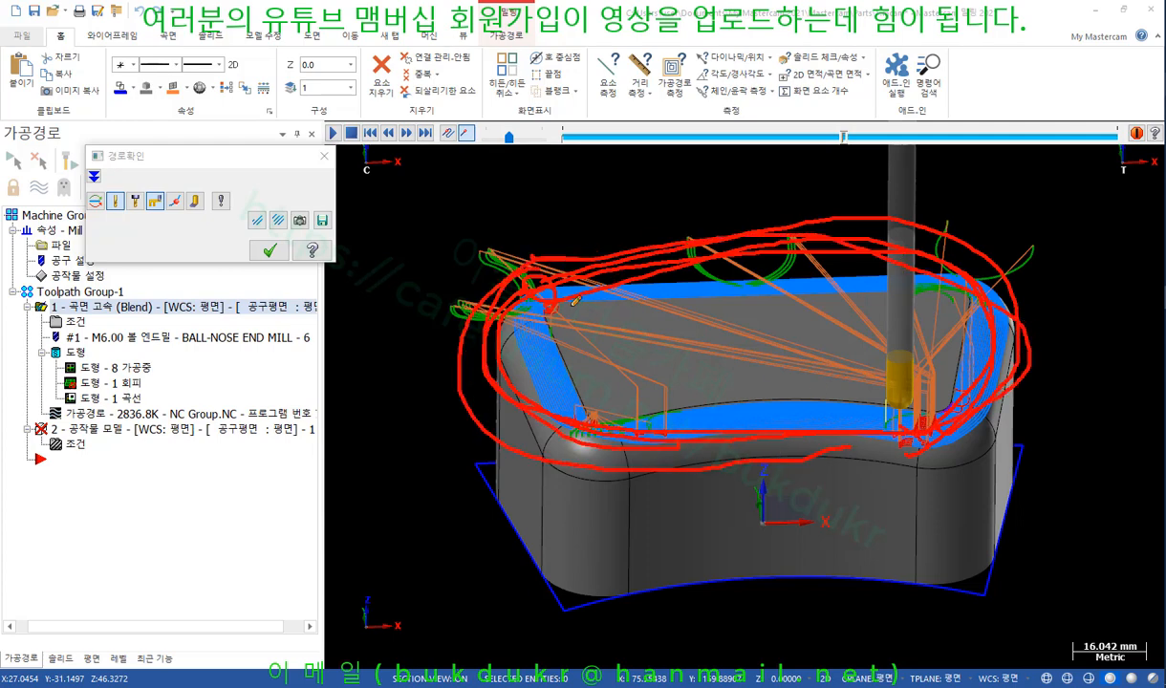
mouse_move(576, 302)
left_mouse_down()
mouse_move(765, 194)
mouse_move(1006, 382)
left_mouse_up()
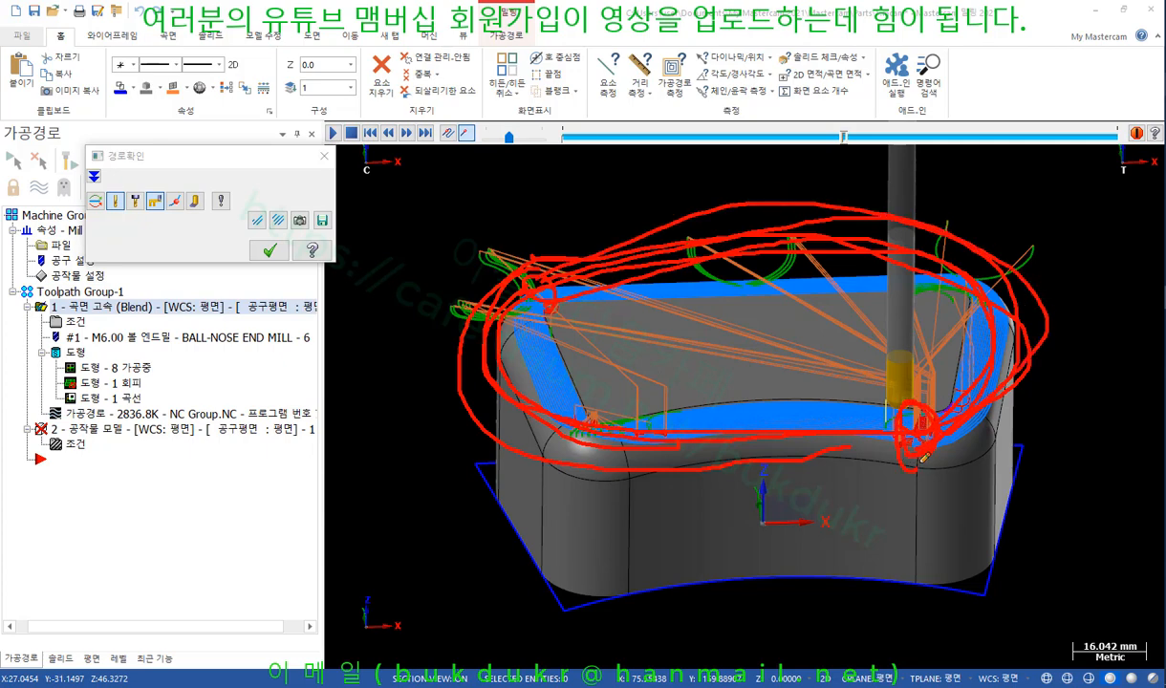
mouse_move(579, 239)
left_mouse_down()
mouse_move(490, 207)
mouse_move(511, 296)
left_mouse_up()
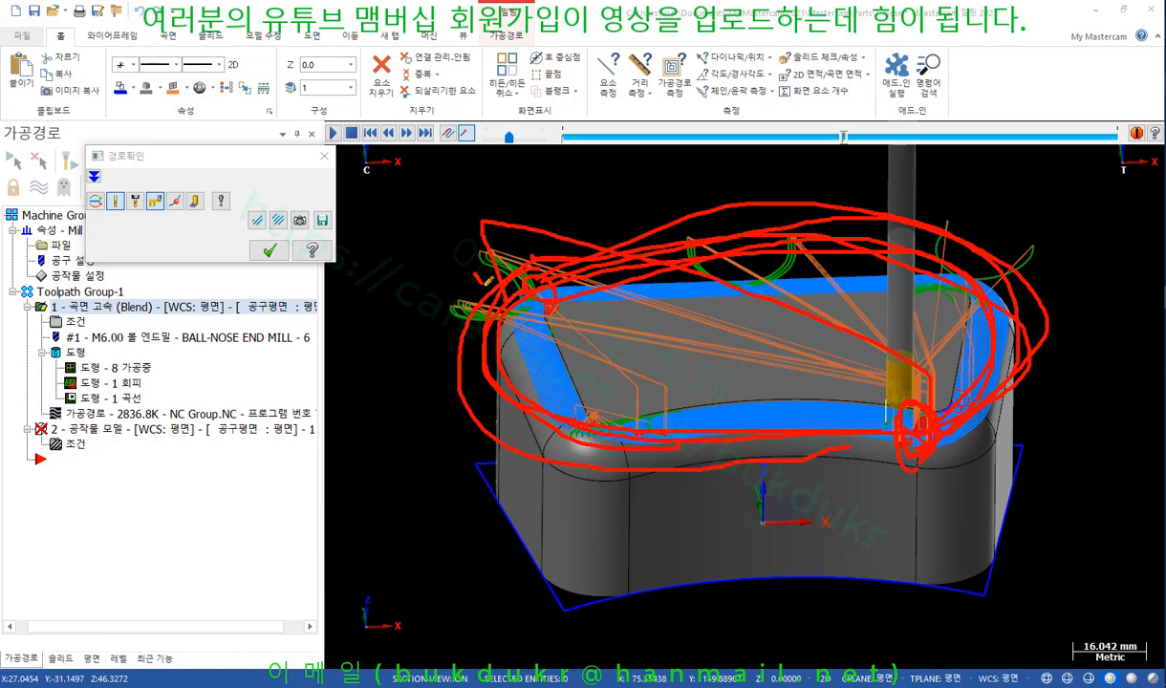
right_click(627, 153)
left_click(679, 329)
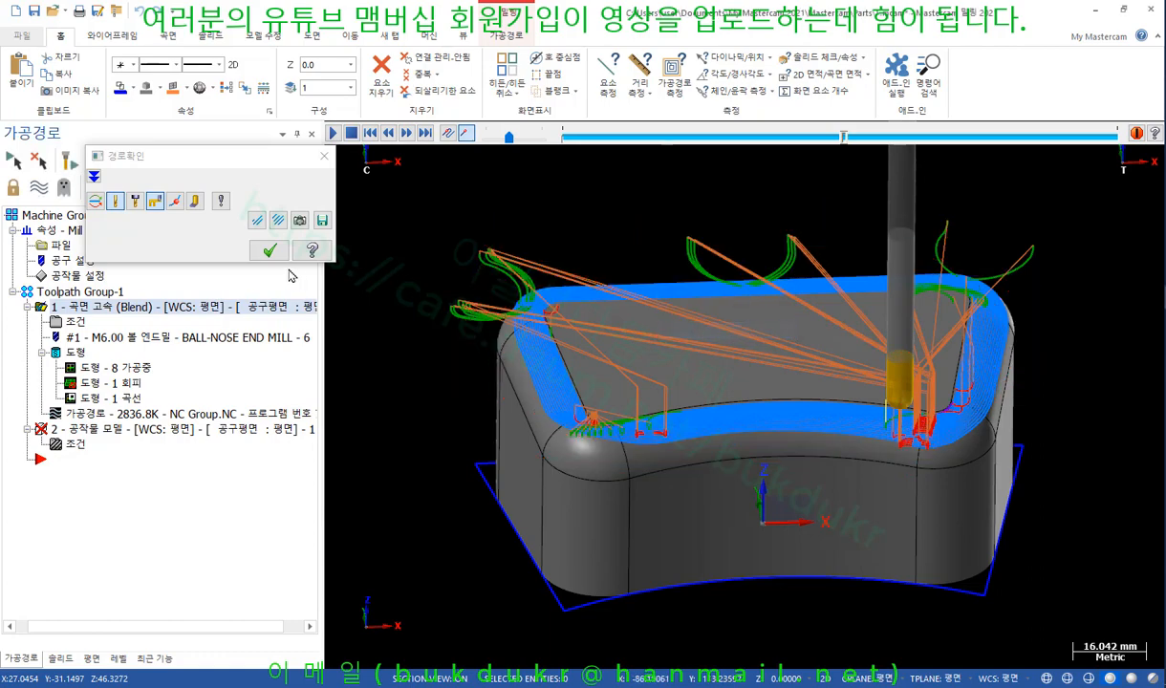
Close the backplot, set the Blend toolpath's cutting method to up mill (업 밀) and regenerate it.
left_click(267, 252)
left_click(77, 322)
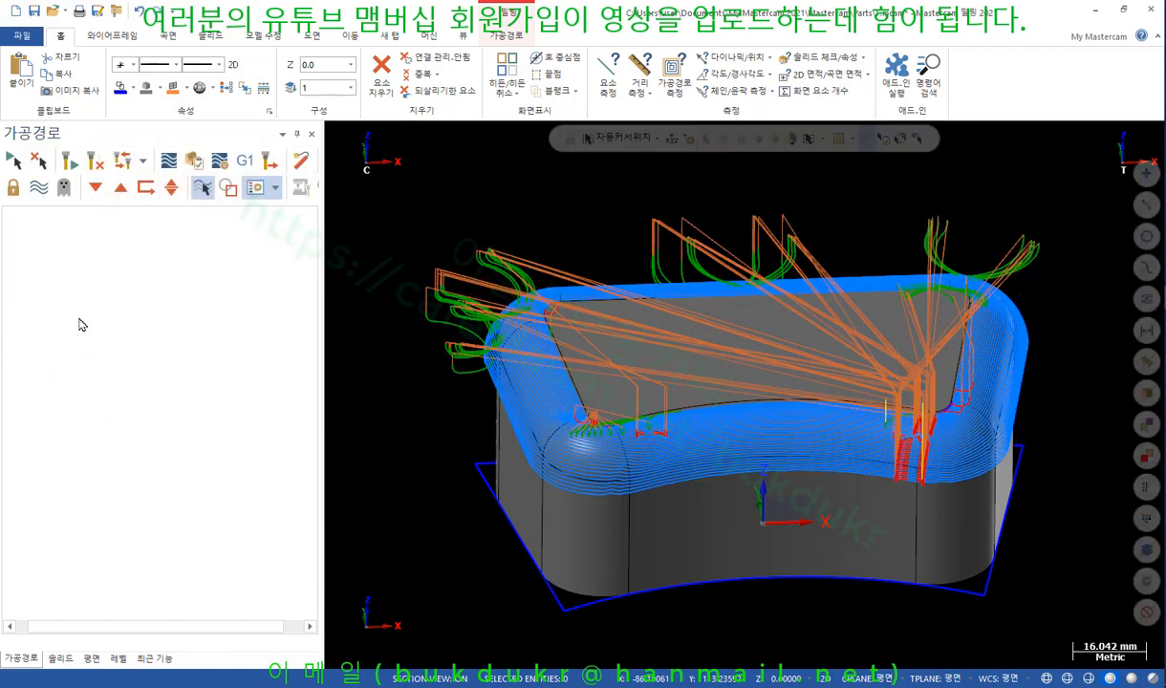
left_click(745, 158)
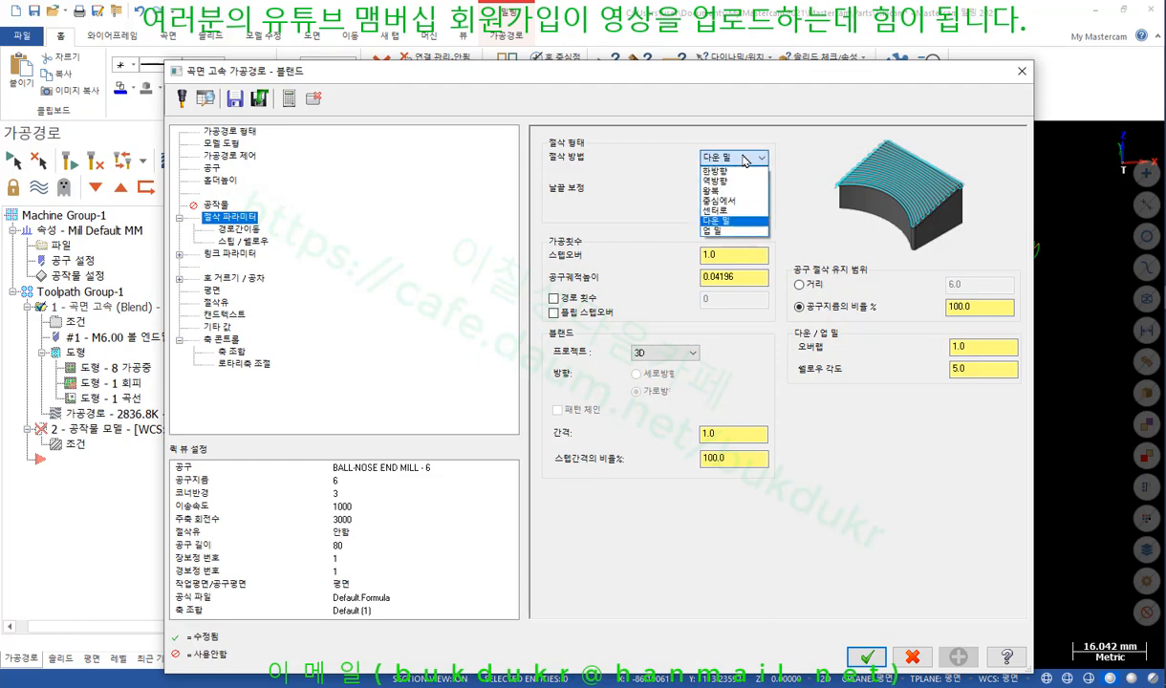
left_click(715, 230)
left_click(866, 656)
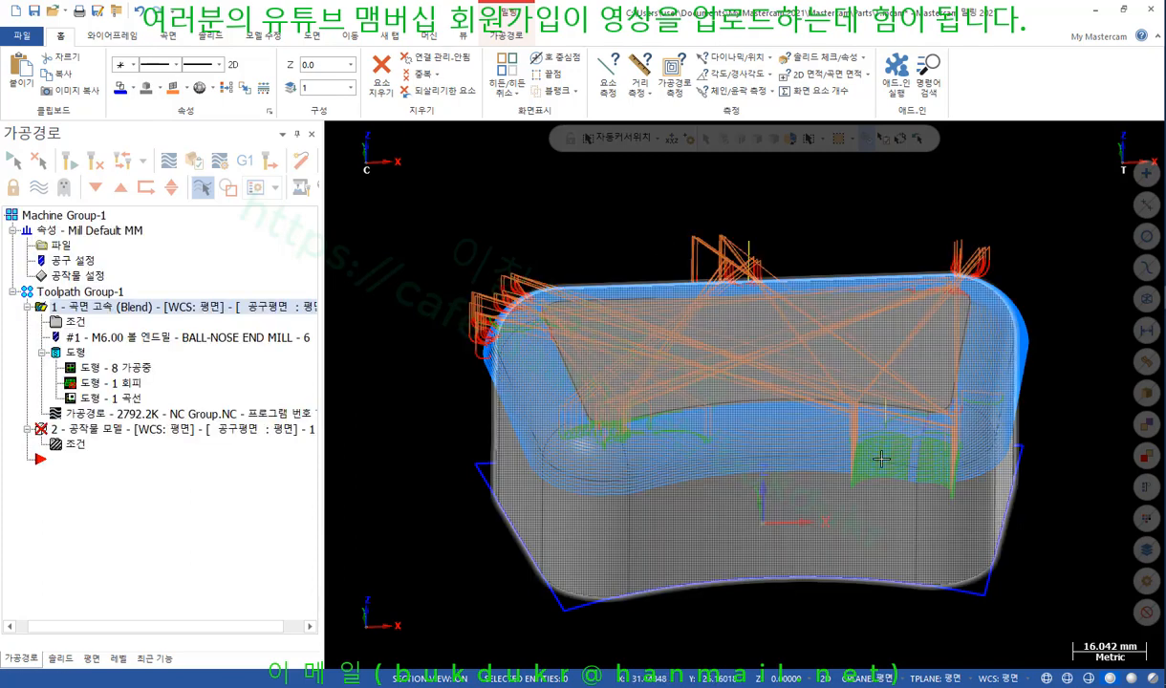
left_click_drag(915, 481, 928, 488)
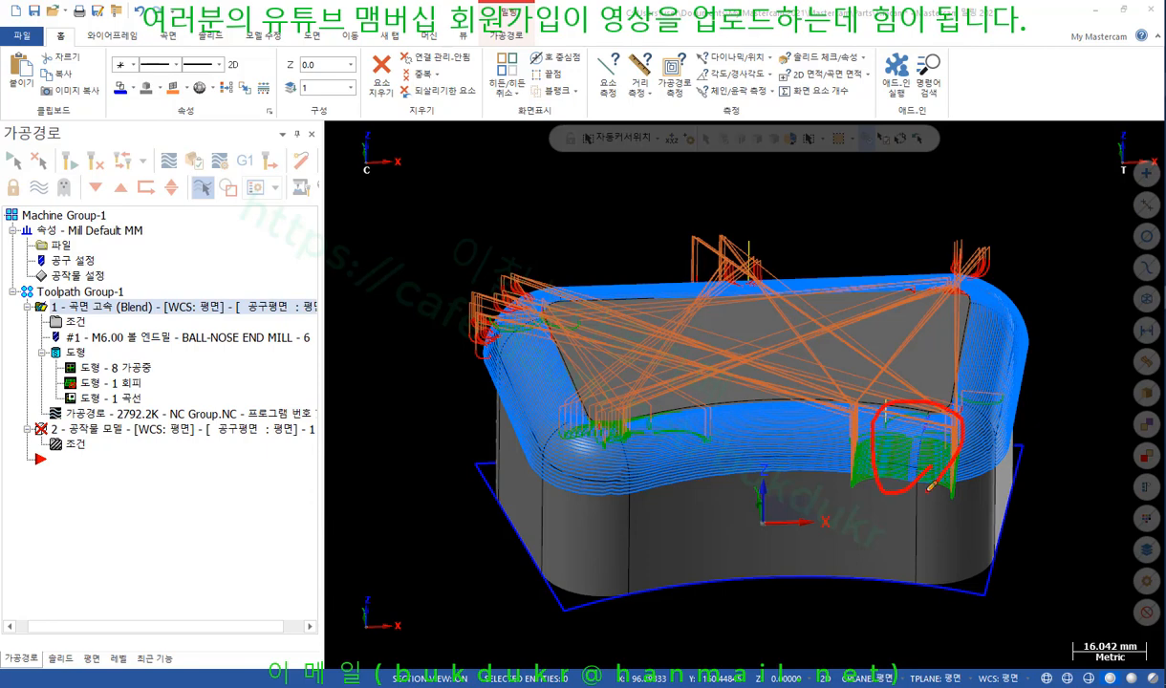
right_click(437, 208)
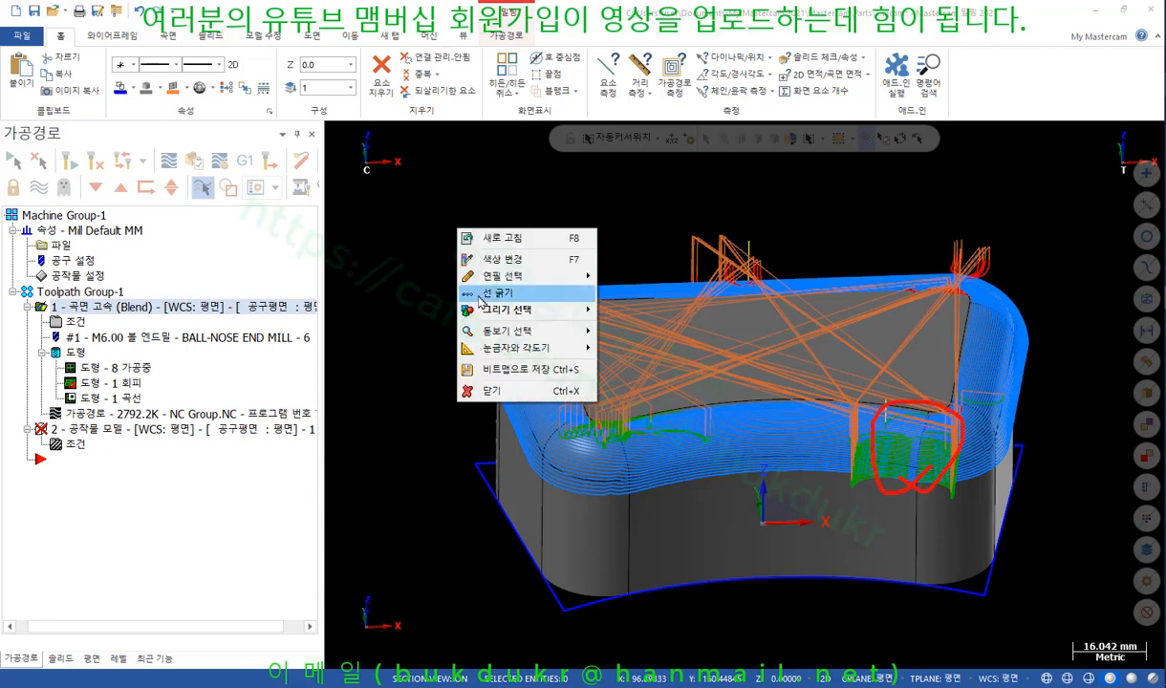
left_click(497, 373)
Backplot the up-mill Blend toolpath to its end, inspect the passes and linking moves, and close the backplot.
left_click(98, 414)
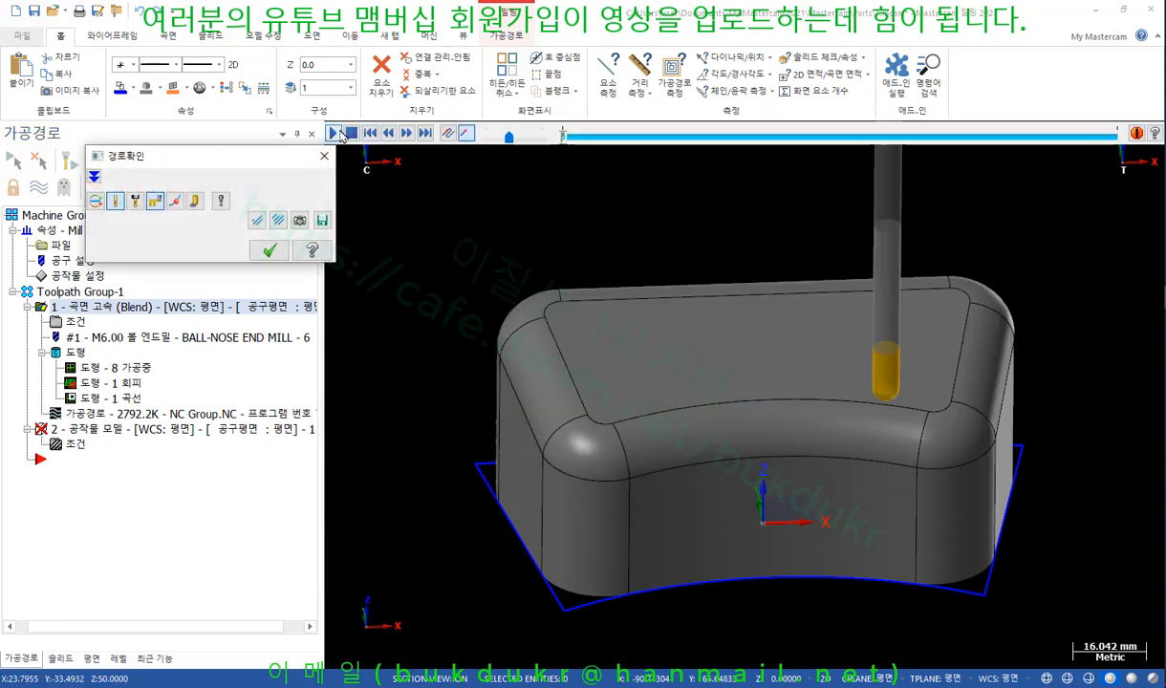
left_click(334, 134)
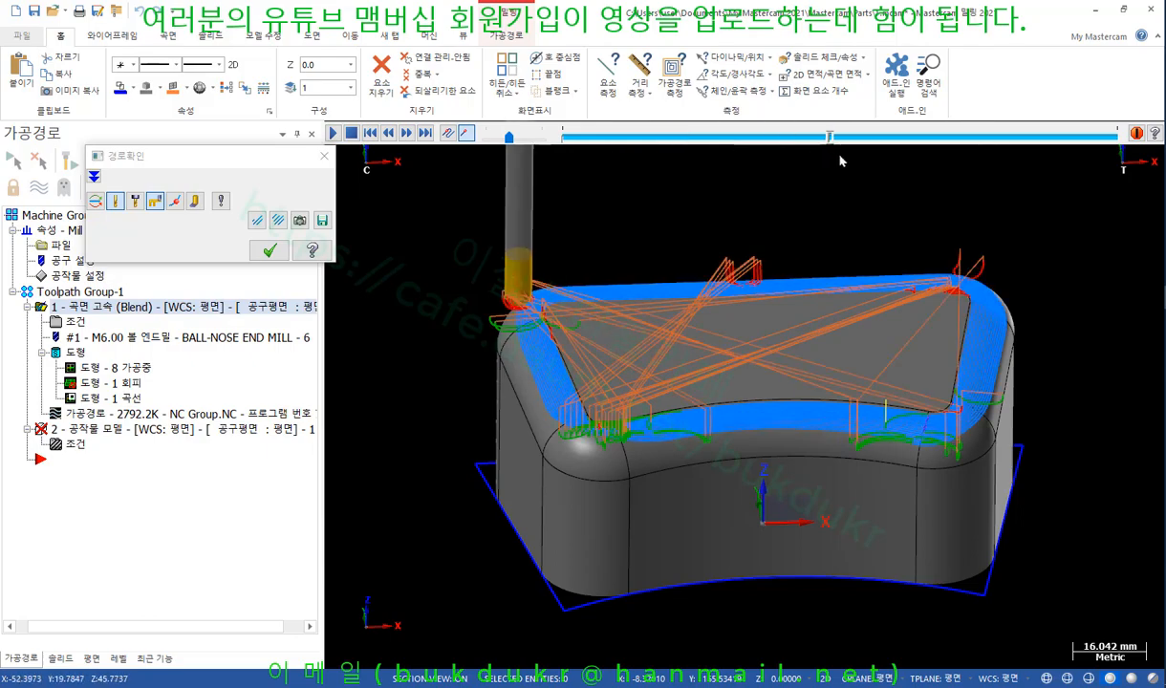
scroll(891, 340, "up", 5)
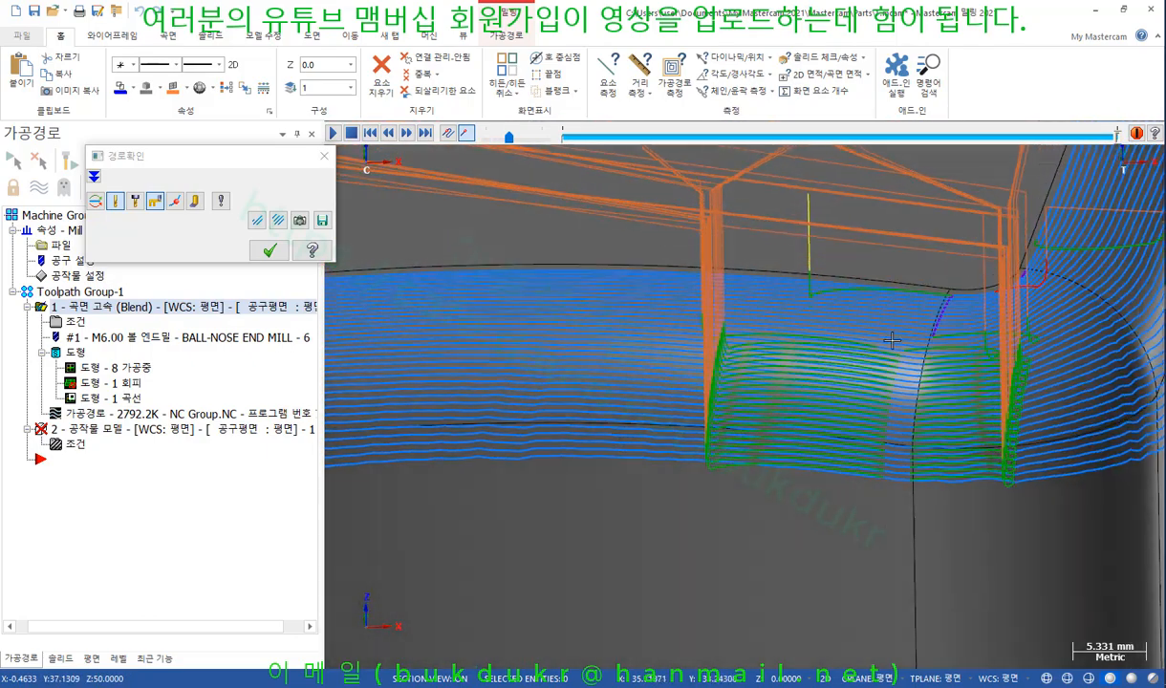
middle_click_drag(891, 341, 772, 354)
scroll(972, 423, "down", 4)
scroll(1001, 363, "down", 2)
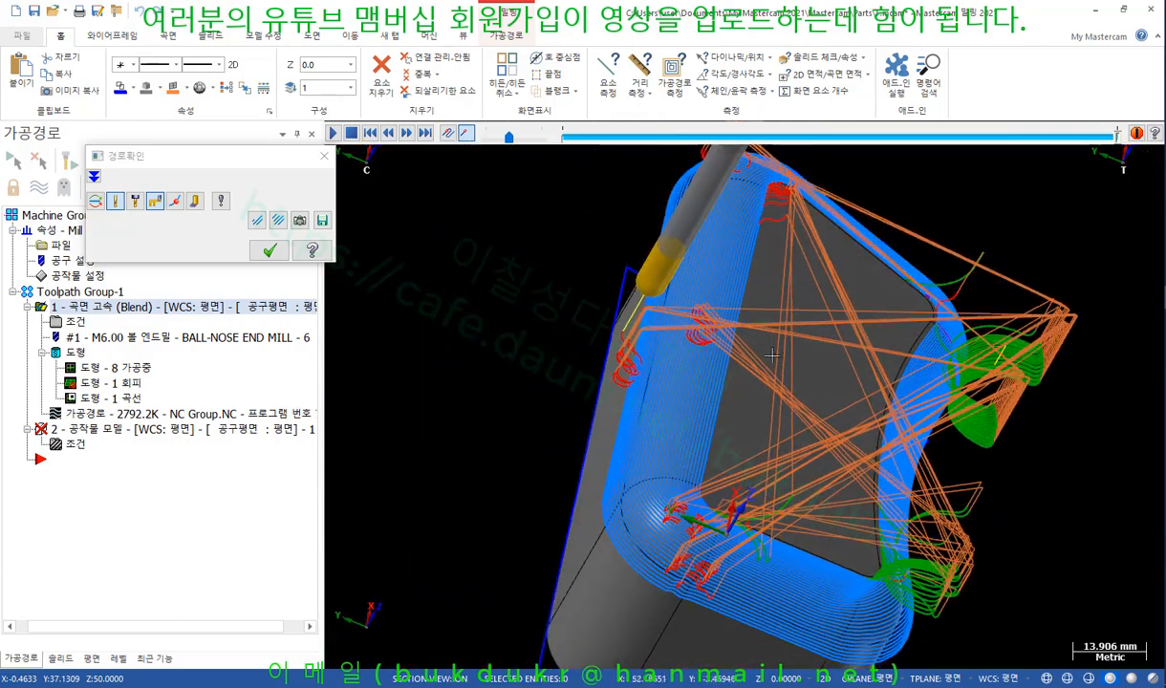
left_click(269, 250)
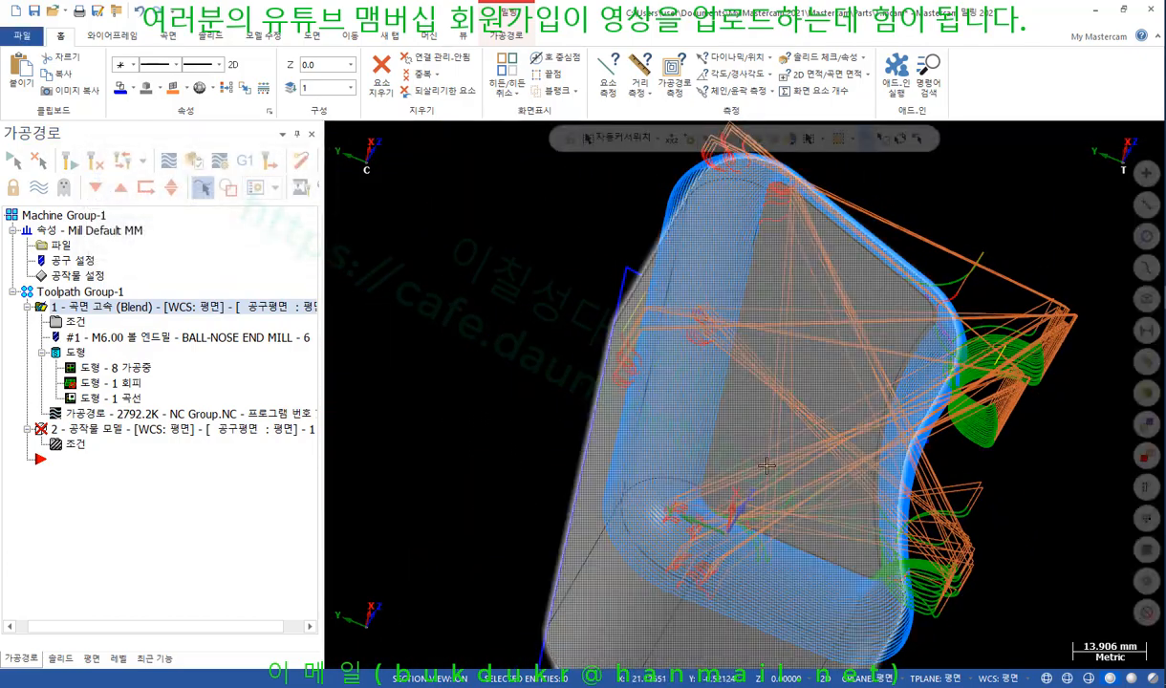
Examine the overlapping entry and exit arcs of the up-mill passes at the front fillet corner from several angles.
scroll(745, 395, "down", 2)
middle_click_drag(744, 395, 698, 406)
scroll(755, 392, "up", 1)
scroll(881, 459, "up", 20)
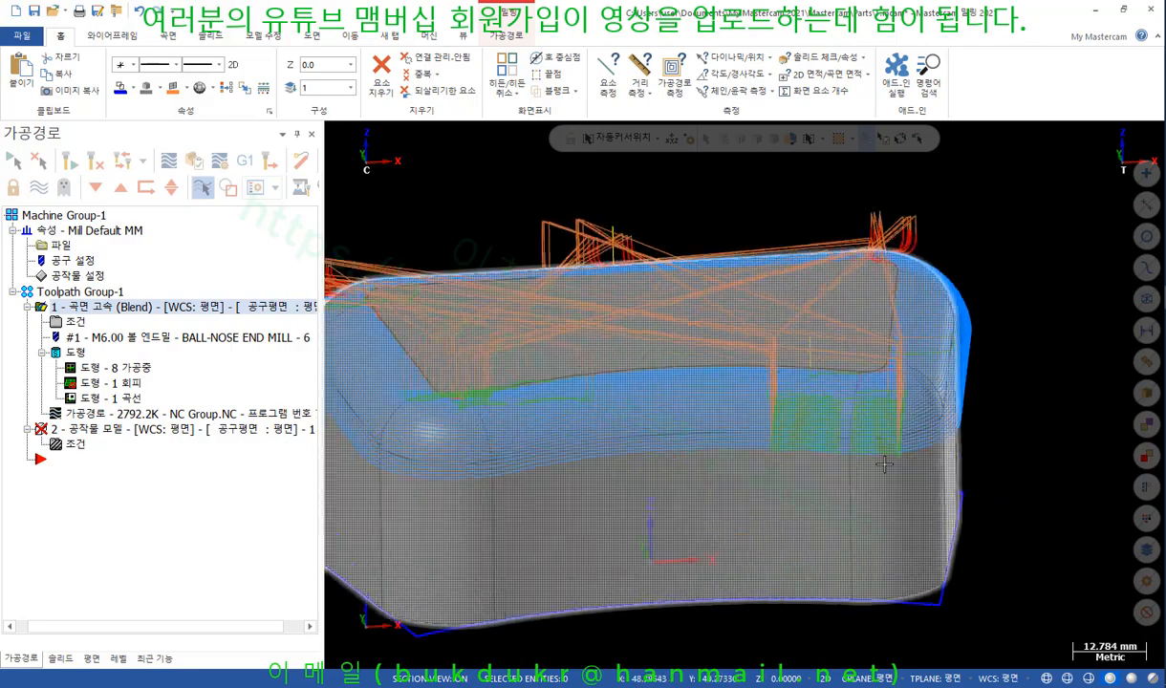
middle_click_drag(828, 364, 808, 330)
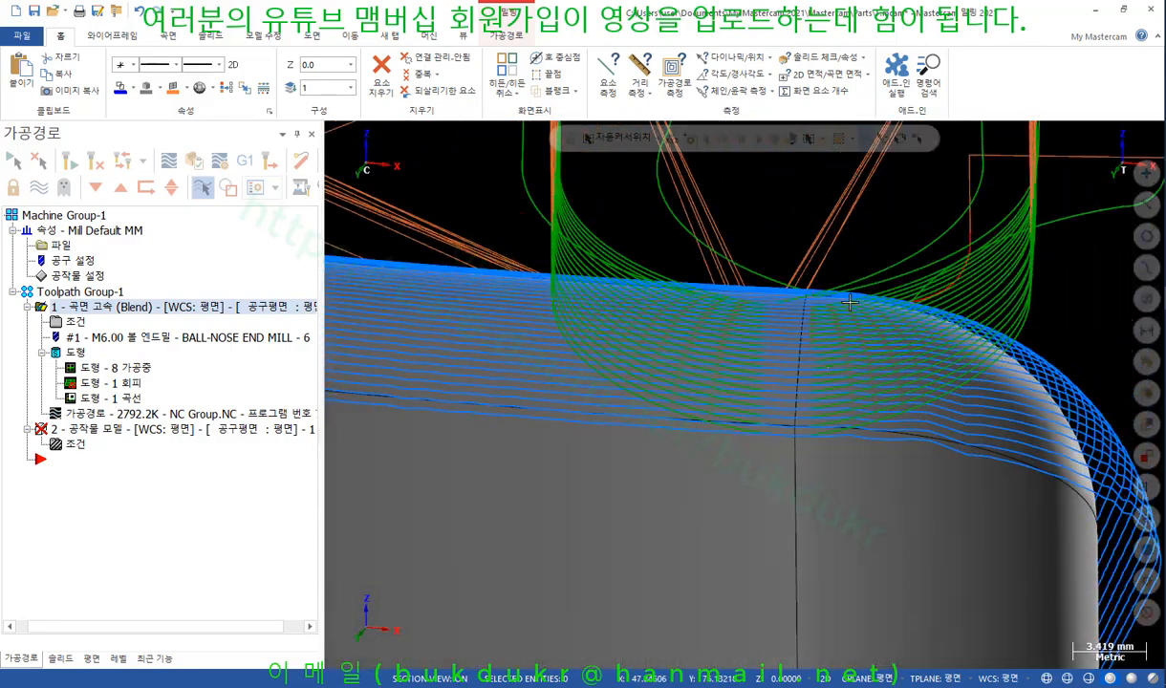
Review the Blend toolpath's cut parameters, covering the down/up mill overlap, the stepover (스텝오버) and the scallop height (공구궤적높이).
left_click(77, 323)
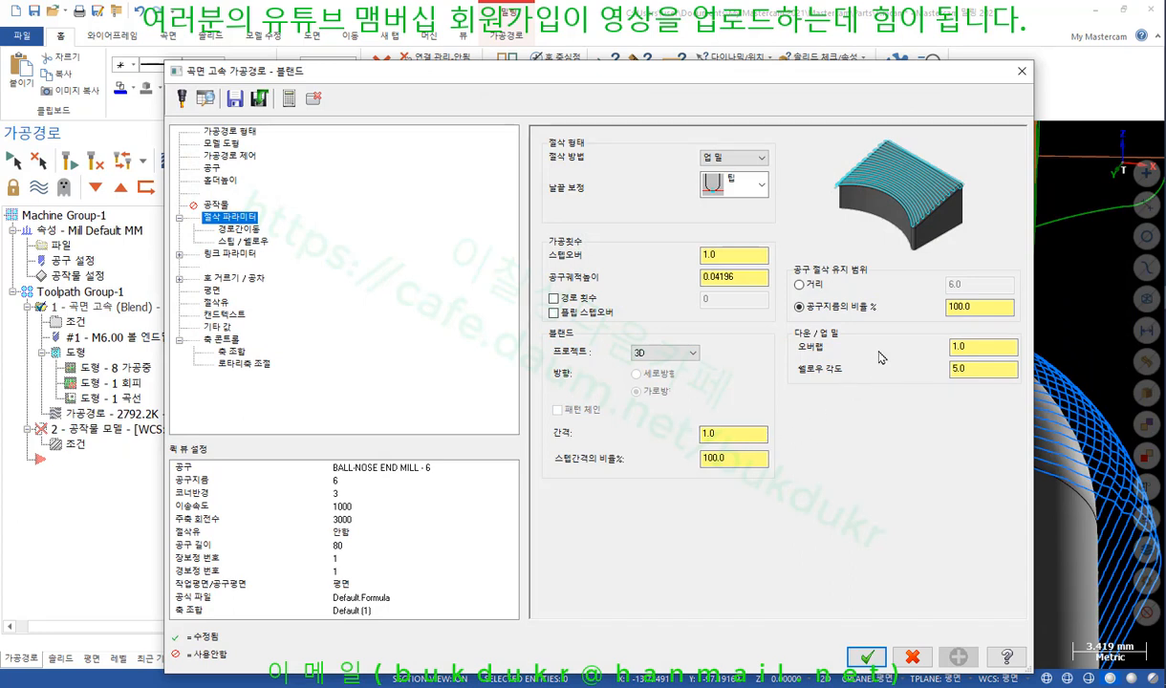
left_click(989, 348)
left_click(751, 256)
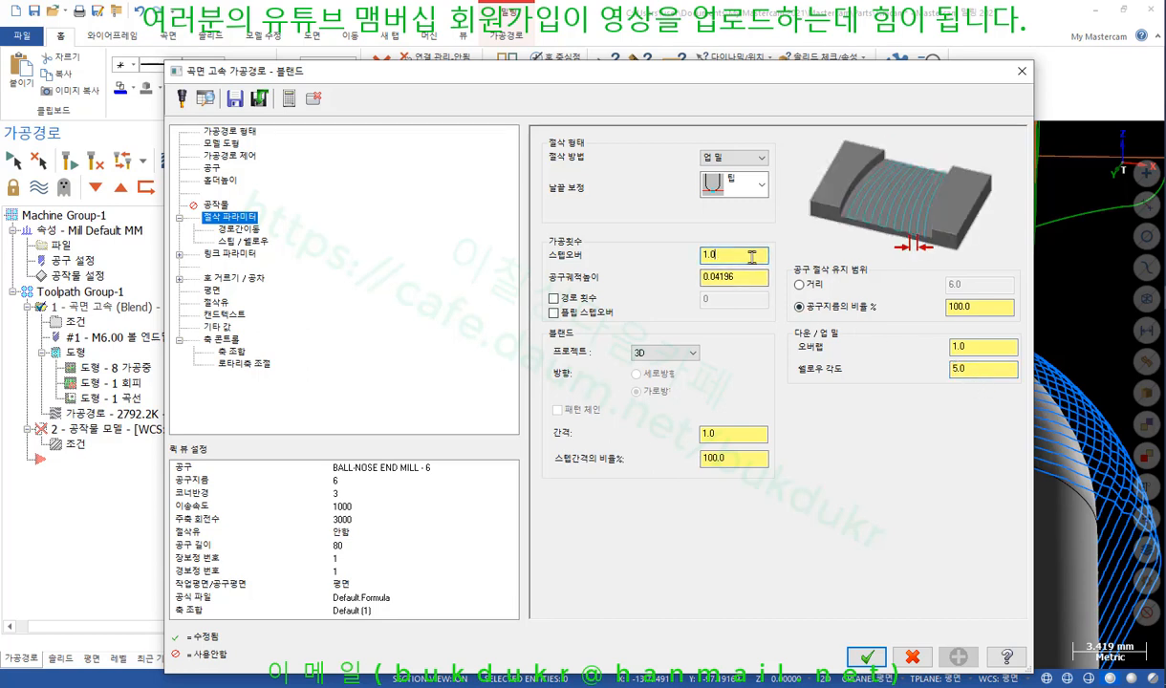
left_click(754, 277)
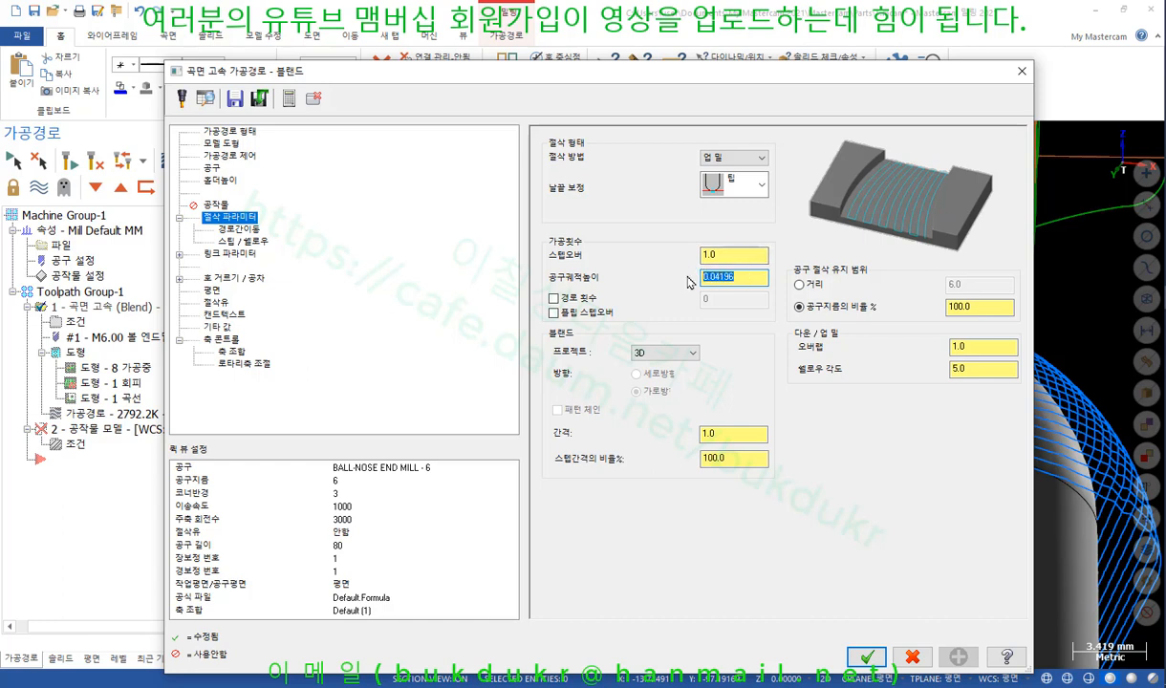
Enable the pass count (경로 횟수) at 1, set the cutting method to one way (한방향) and regenerate the Blend toolpath.
left_click(557, 299)
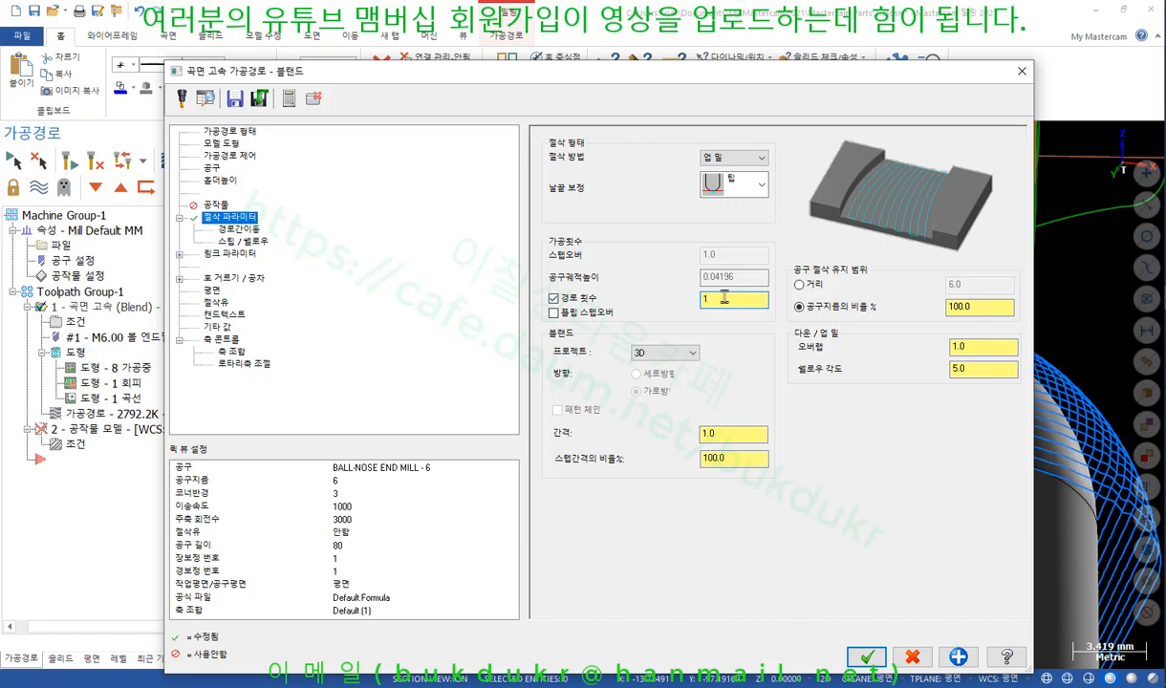
left_click(762, 157)
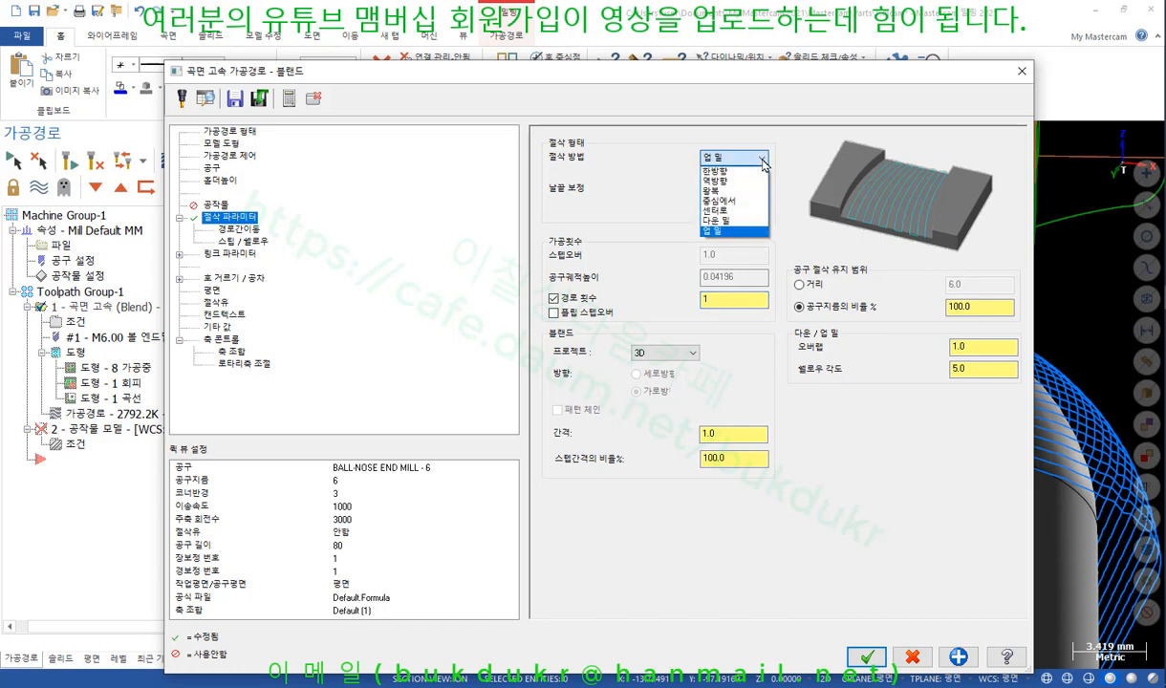
left_click(742, 173)
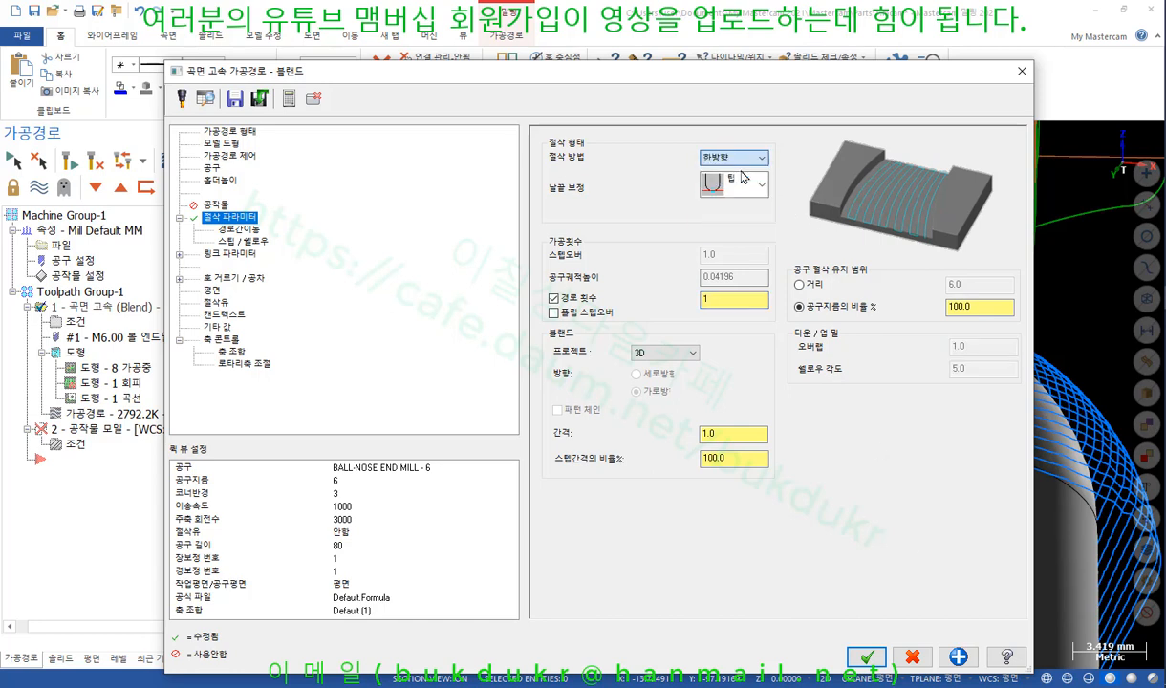
left_click(733, 300)
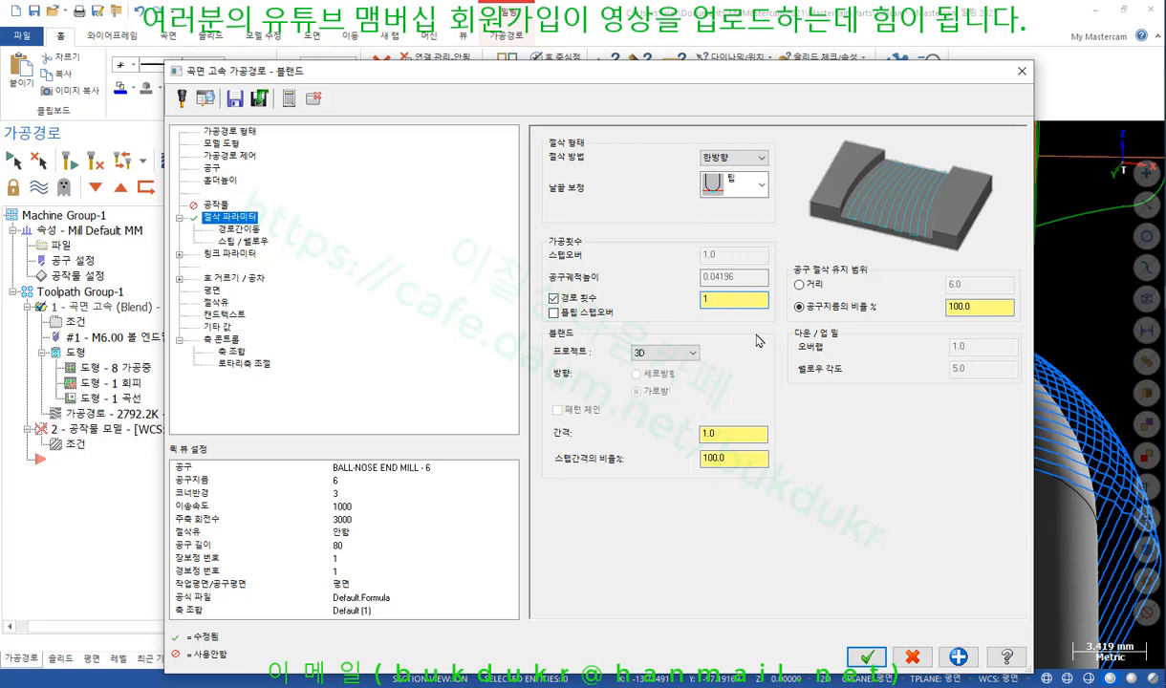
left_click(866, 657)
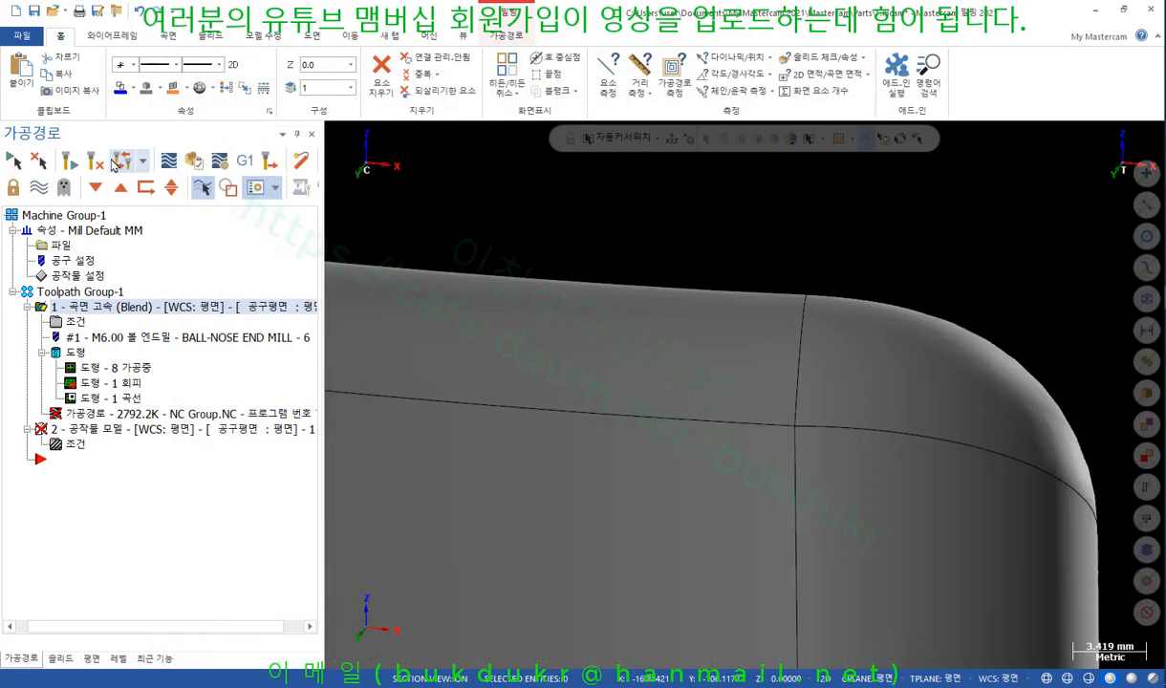
left_click(77, 162)
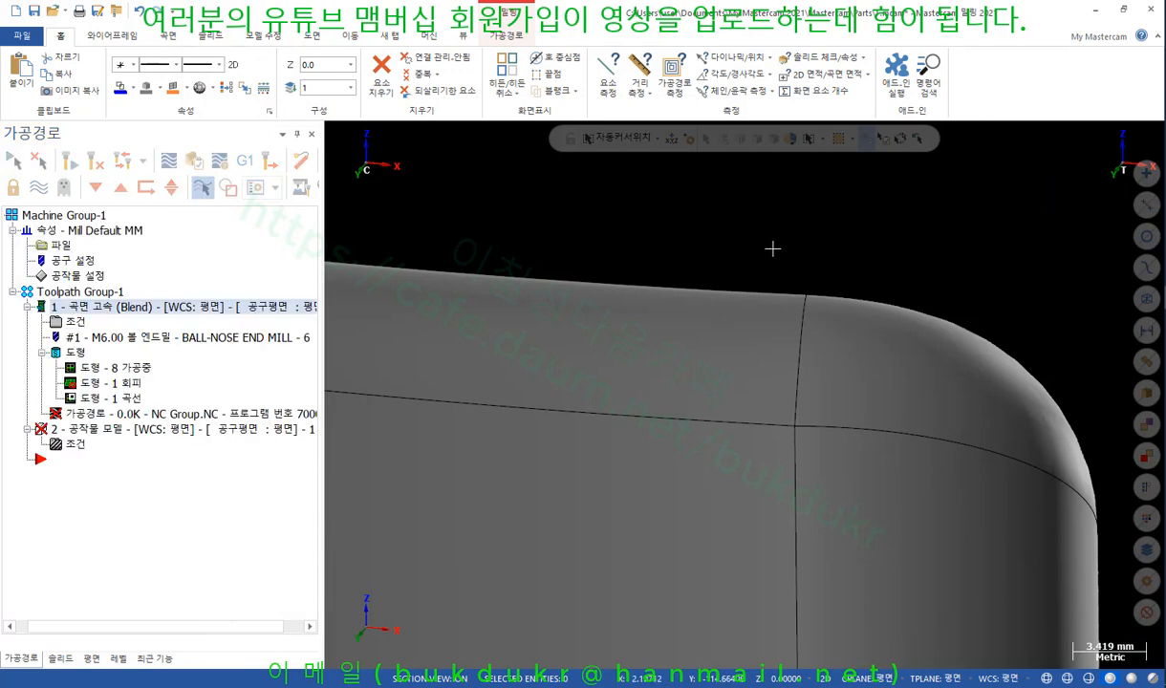
scroll(868, 250, "down", 9)
mouse_move(872, 248)
middle_mouse_down()
mouse_move(864, 239)
mouse_move(844, 292)
mouse_move(924, 376)
mouse_move(820, 383)
mouse_move(821, 401)
middle_mouse_up()
scroll(843, 293, "down", 3)
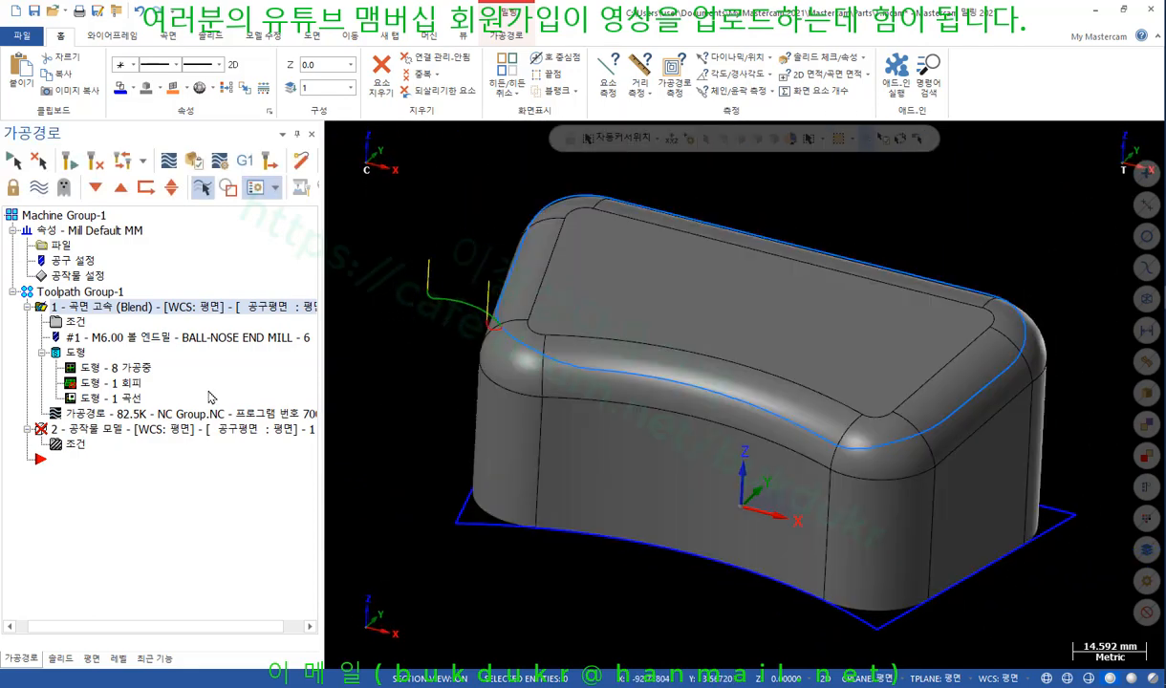
Change the Blend toolpath's pass count (경로 횟수), regenerate it and check where the pass runs on the fillet.
left_click(76, 322)
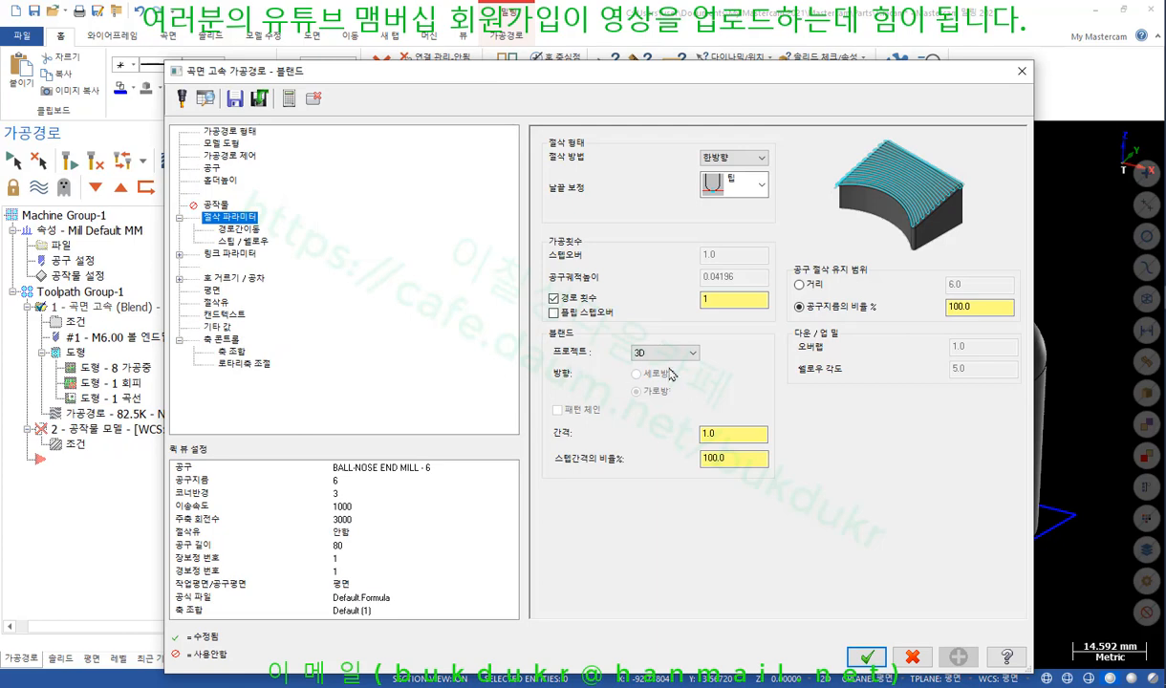
double_click(721, 303)
left_click(866, 657)
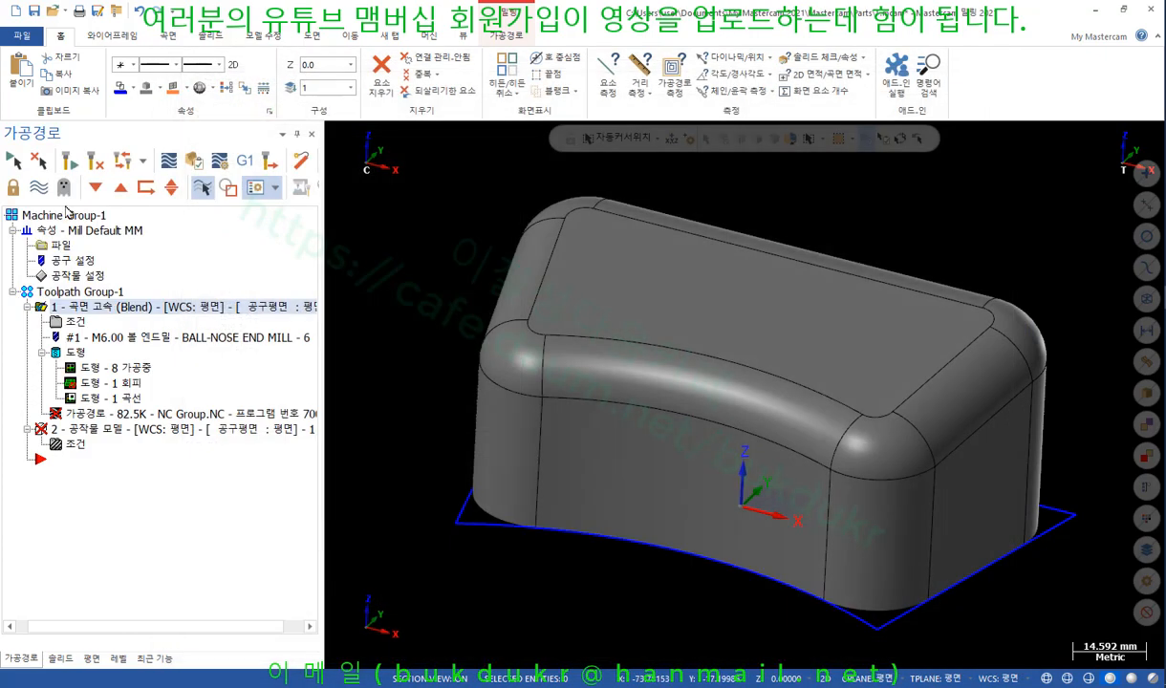
left_click(74, 165)
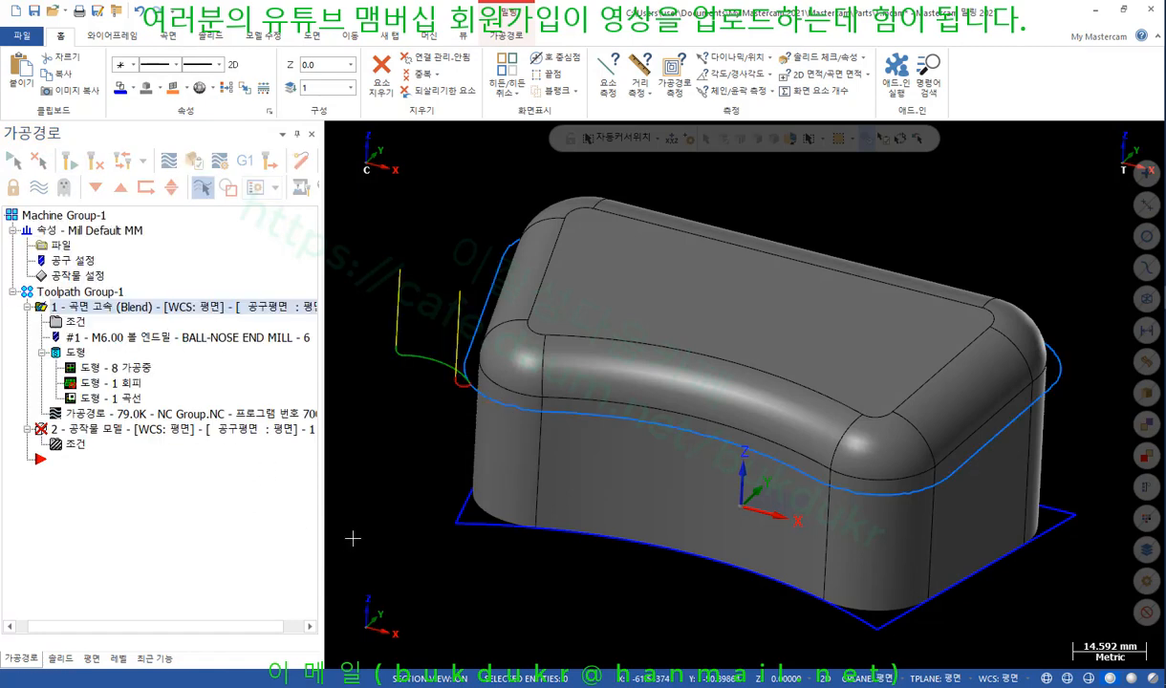
mouse_move(524, 362)
middle_mouse_down()
mouse_move(526, 299)
mouse_move(645, 301)
mouse_move(545, 335)
mouse_move(517, 375)
middle_mouse_up()
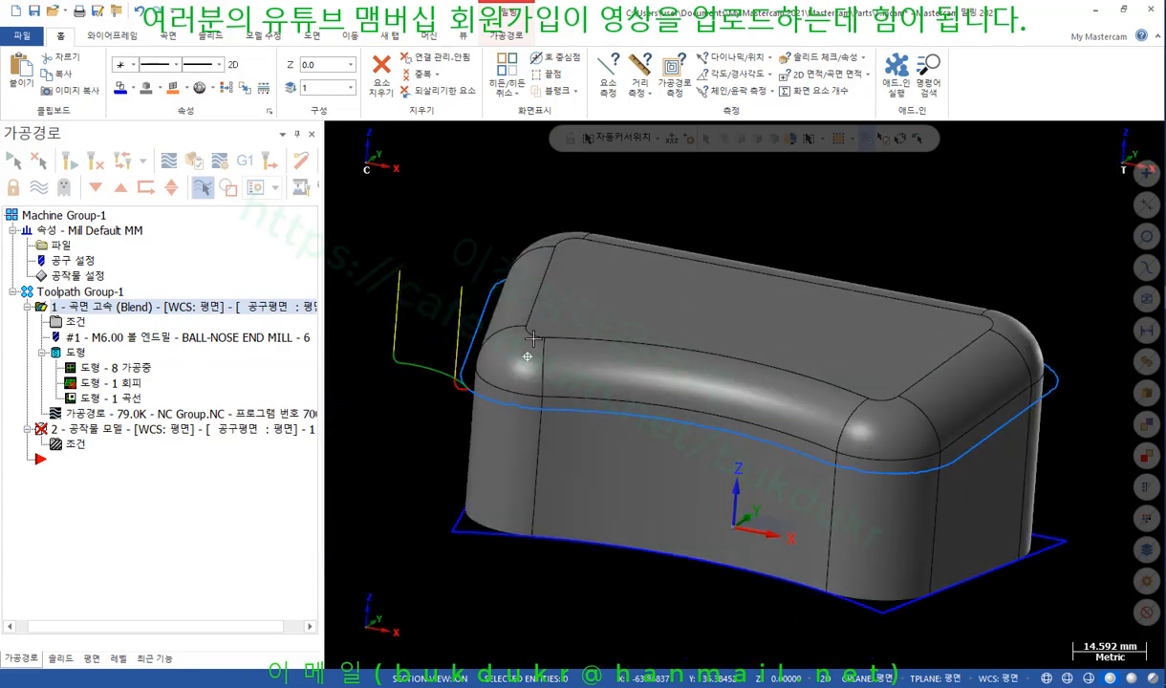
Set the Blend toolpath's pass count (경로 횟수) to 3 and regenerate it.
left_click(76, 323)
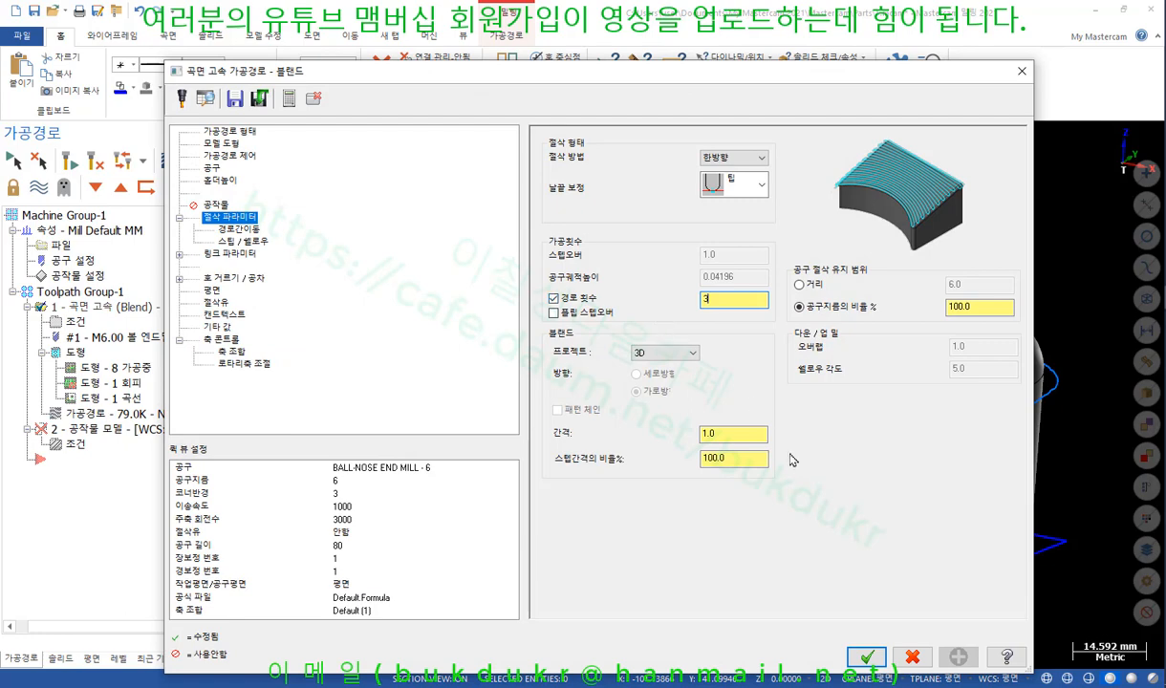
left_click(856, 651)
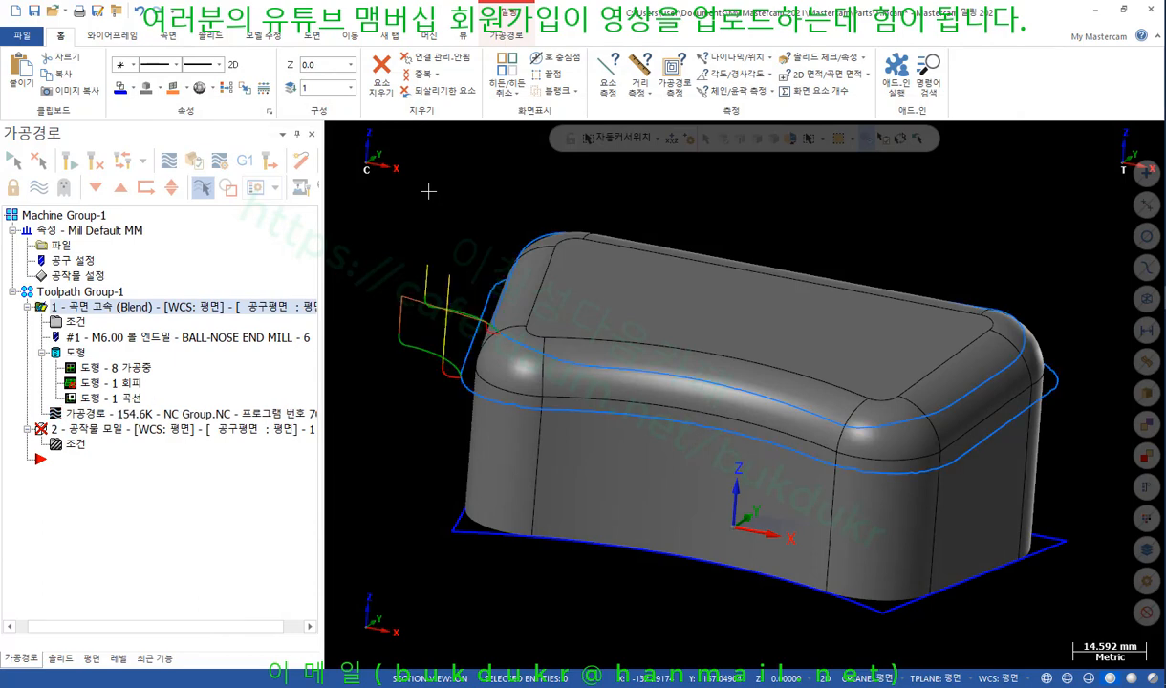
middle_click_drag(467, 202, 715, 309)
Backplot the regenerated one-way toolpath to its end and close the backplot.
left_click(107, 413)
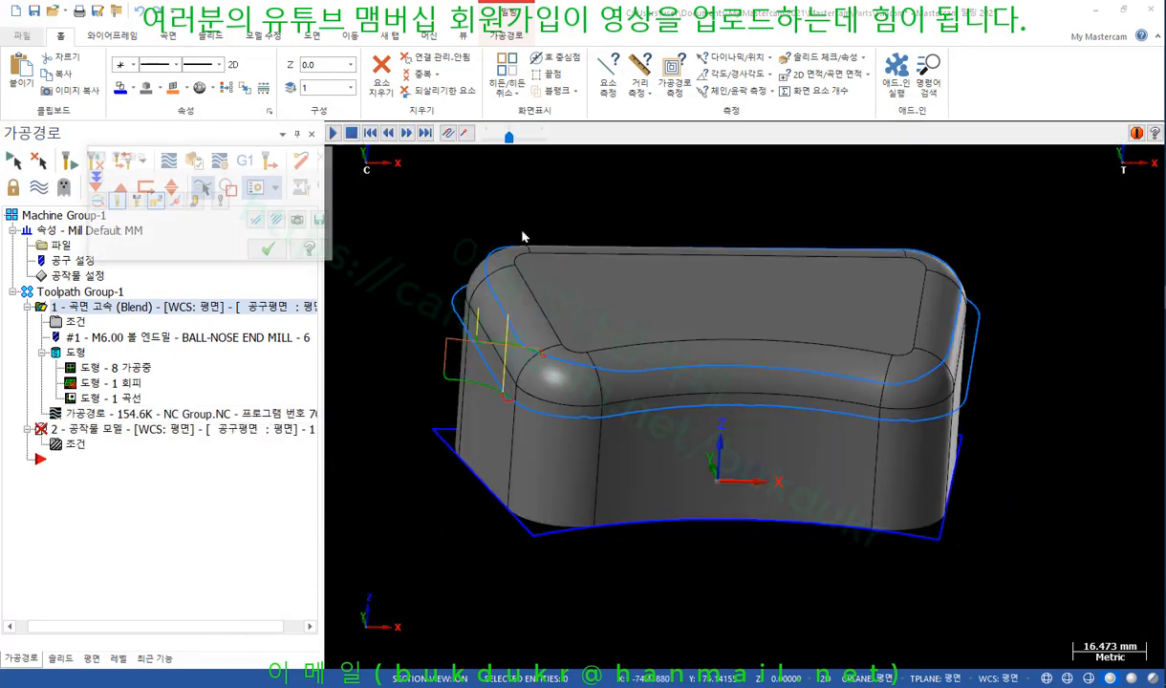
mouse_move(564, 140)
left_mouse_down()
mouse_move(813, 153)
mouse_move(858, 190)
mouse_move(1138, 266)
left_mouse_up()
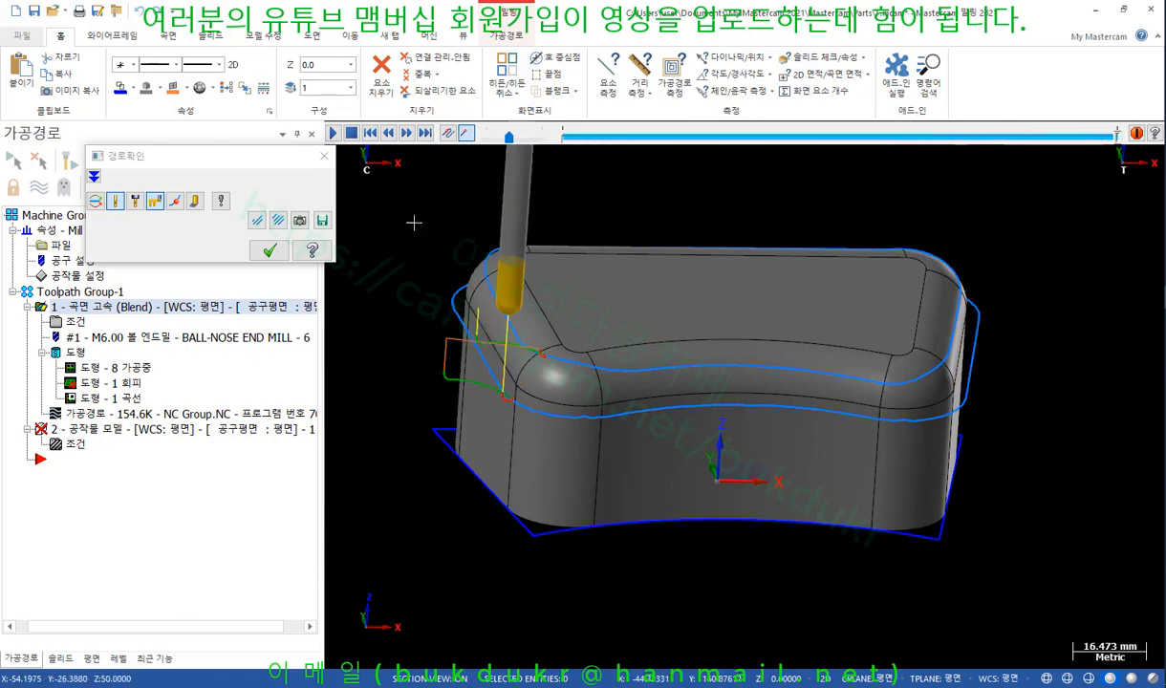
left_click(269, 250)
Set the Blend toolpath's pass count (경로 횟수) to 4, regenerate it and inspect the passes around the fillet.
left_click(76, 322)
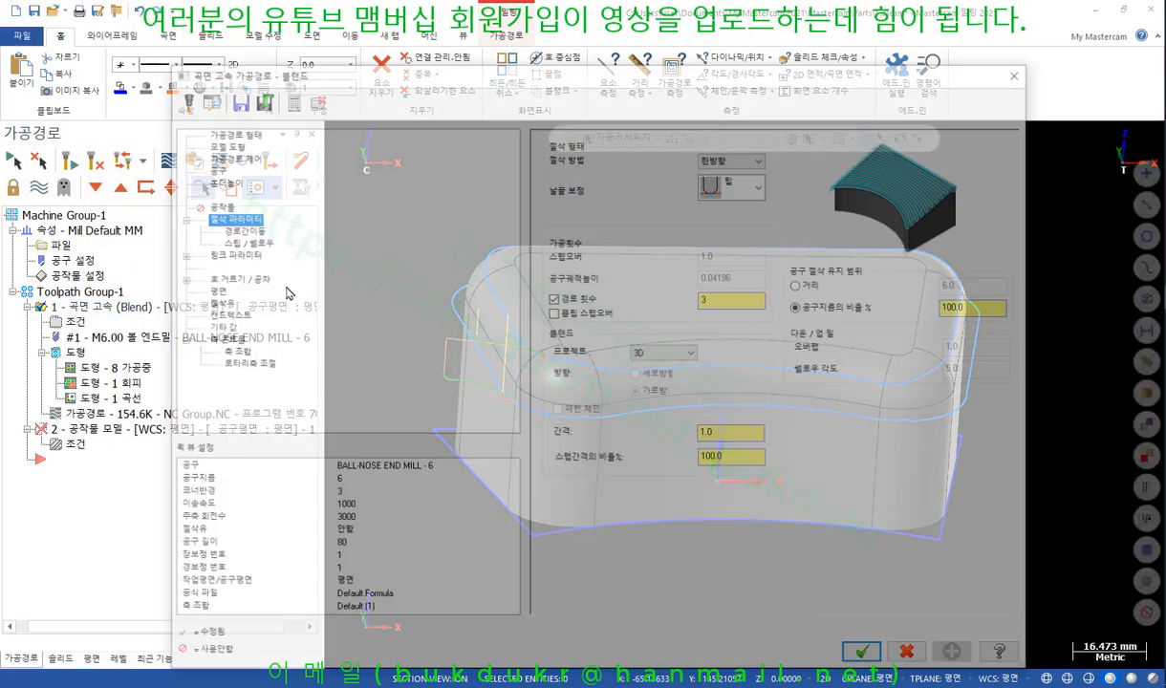
double_click(708, 297)
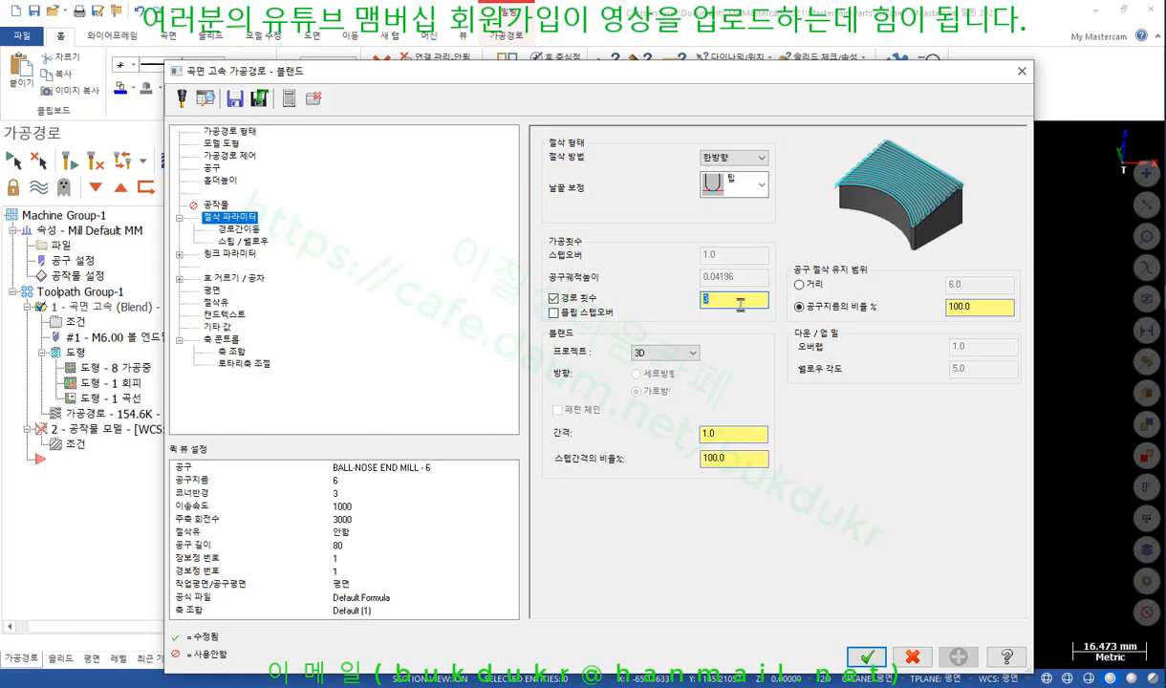
left_click(866, 657)
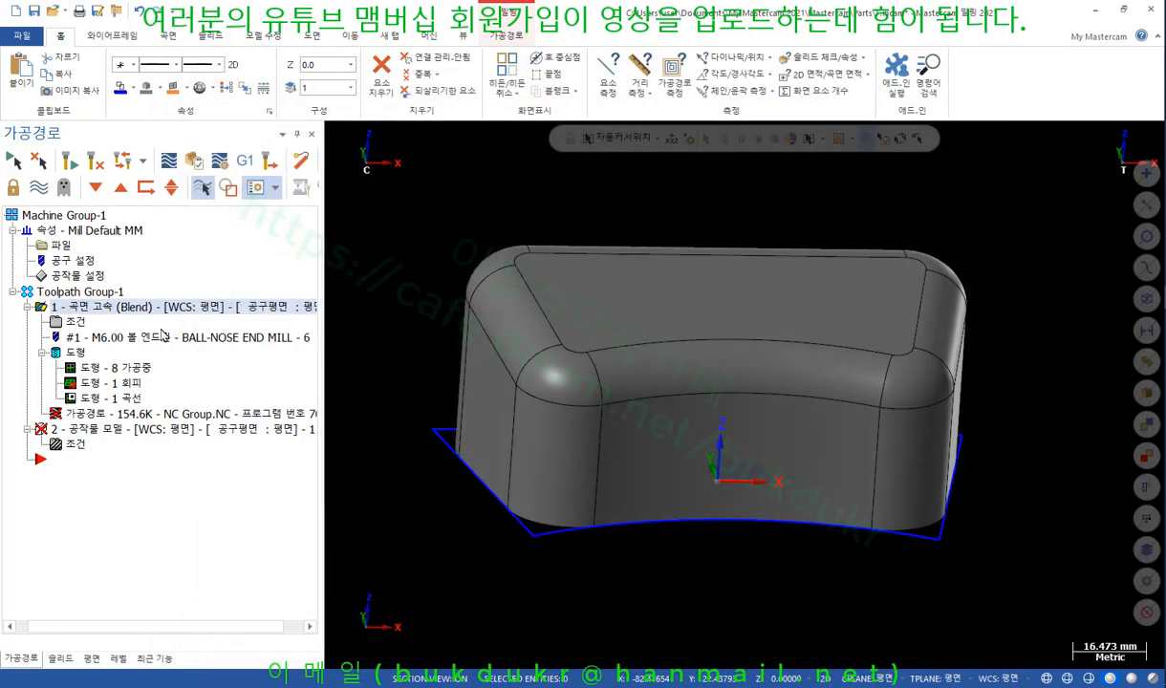
left_click(67, 158)
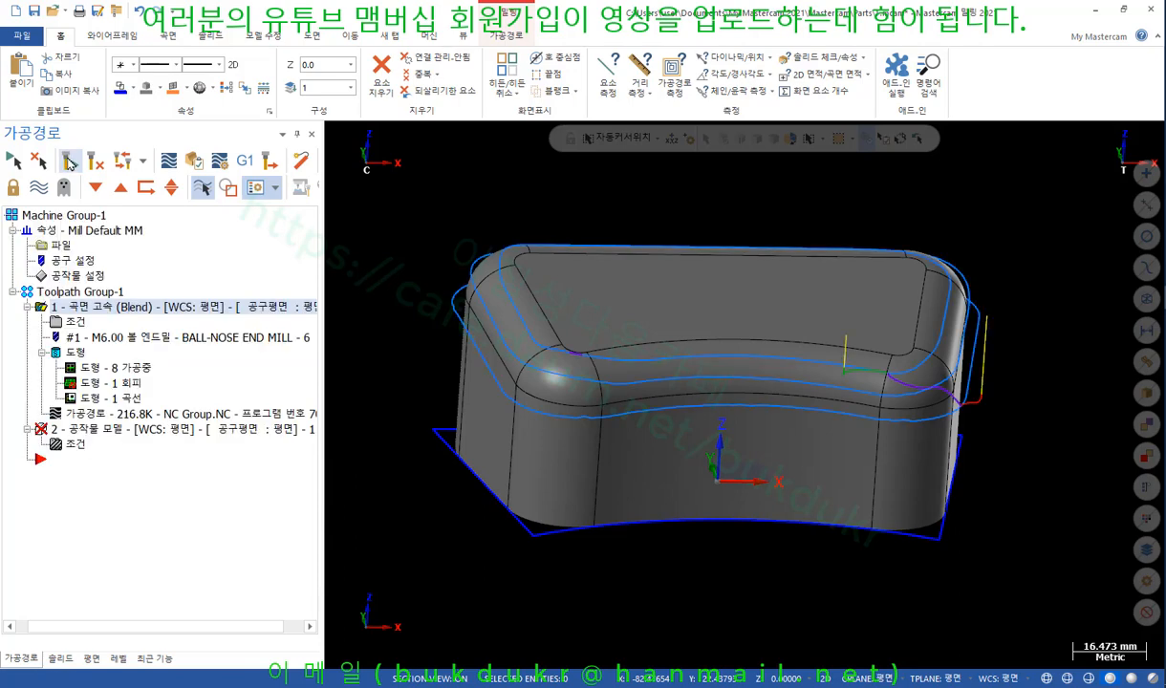
scroll(862, 325, "up", 3)
middle_click_drag(787, 273, 588, 262)
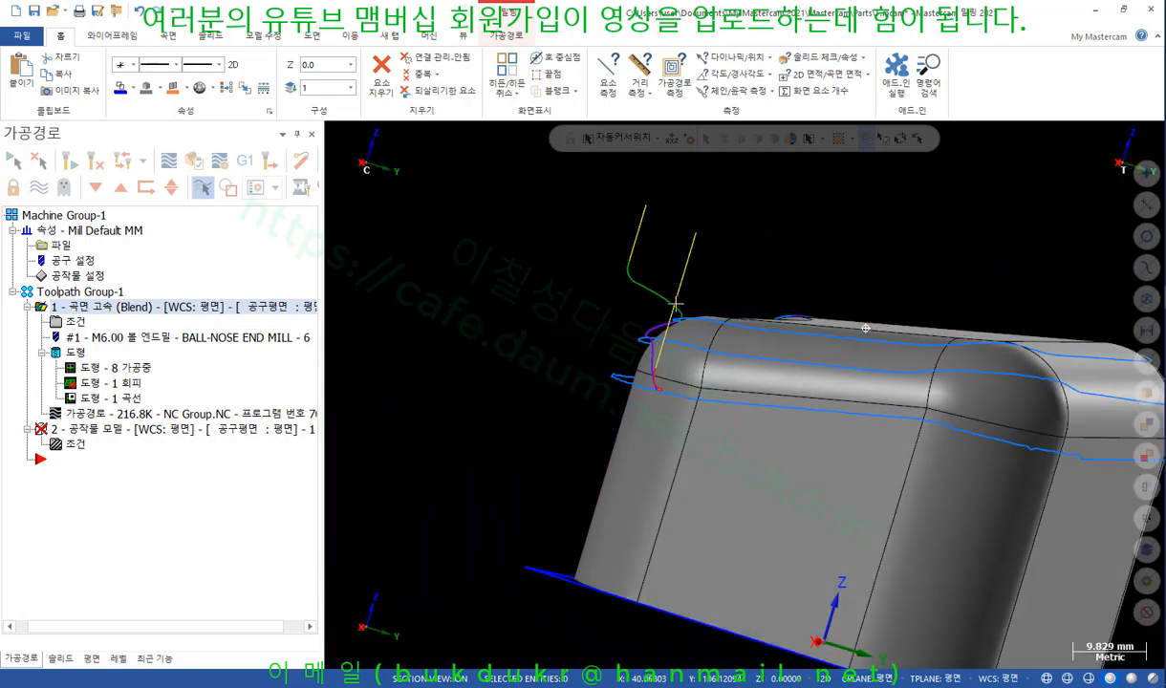
scroll(865, 328, "down", 1)
mouse_move(865, 328)
middle_mouse_down()
mouse_move(718, 326)
mouse_move(680, 338)
middle_mouse_up()
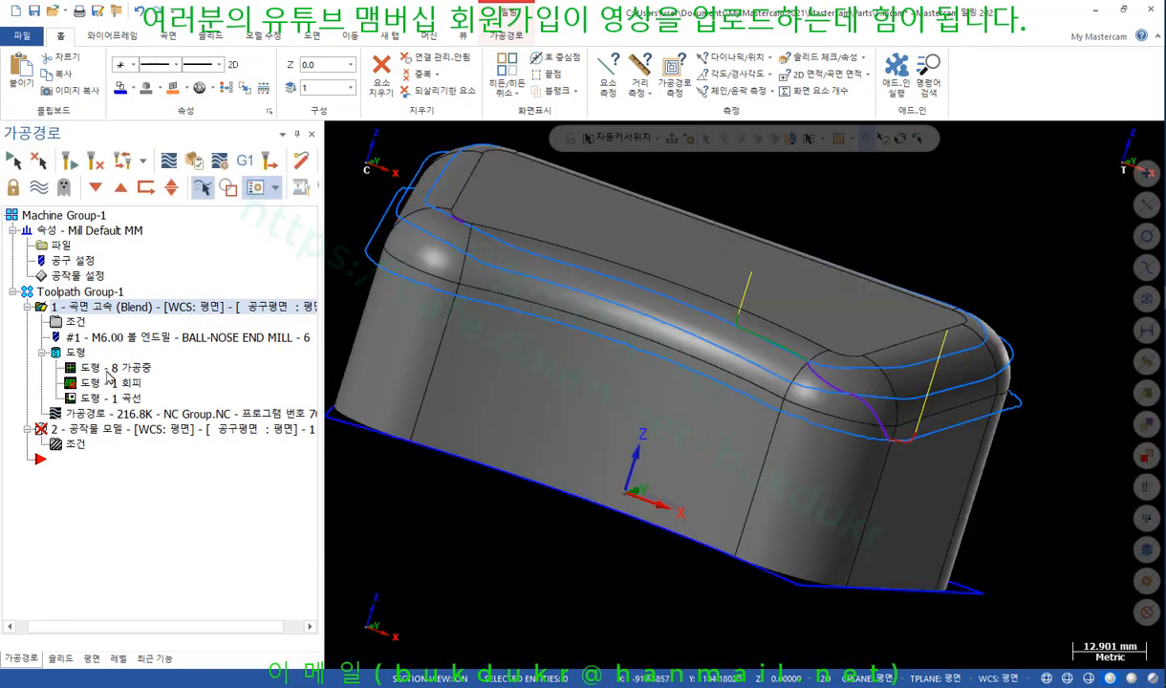
Turn off the Blend toolpath's pass count (경로 횟수) and set the scallop height (공구궤적높이) to 0.001.
left_click(75, 314)
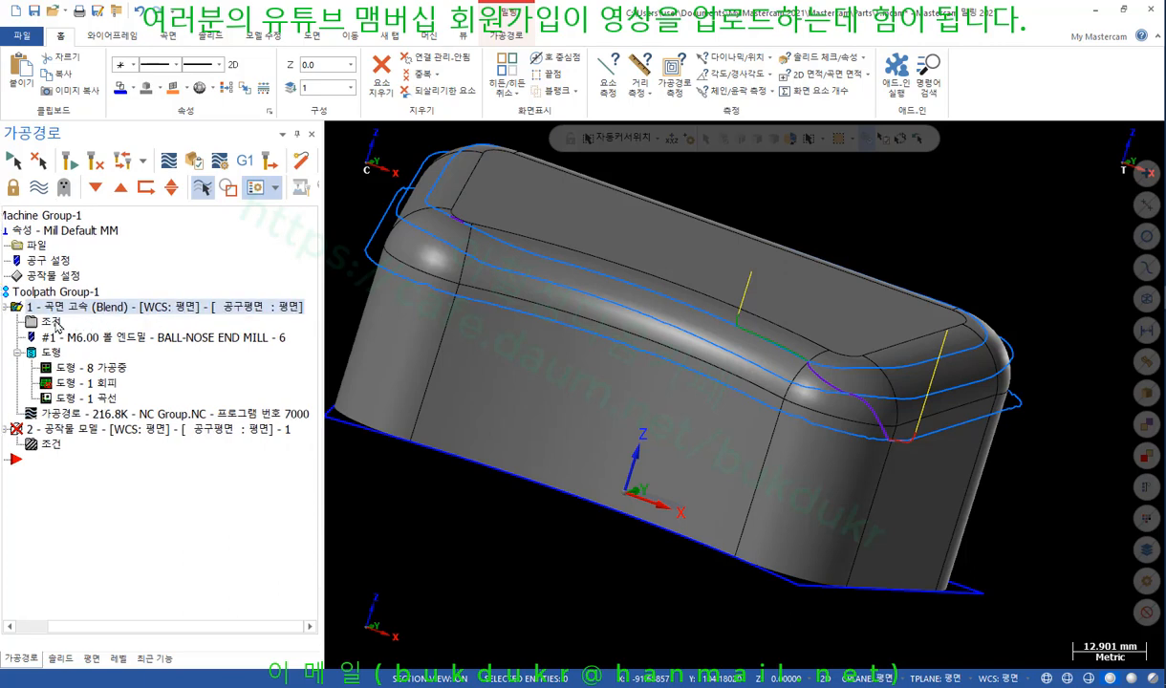
left_click(52, 323)
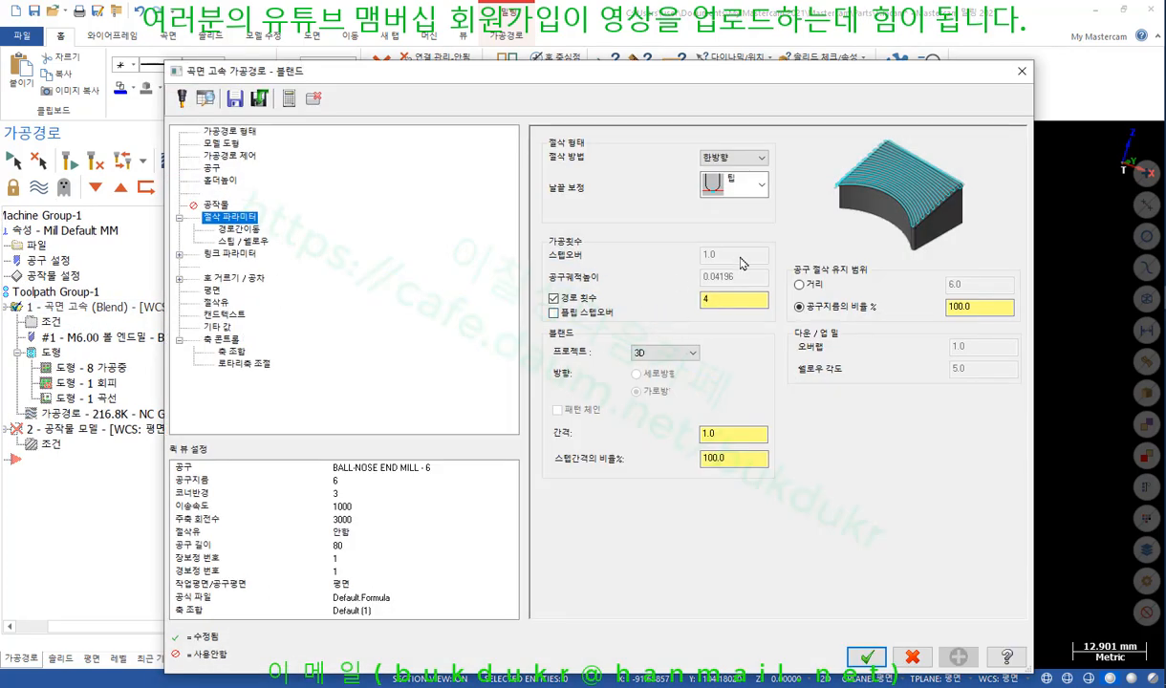
left_click(553, 299)
left_click(734, 256)
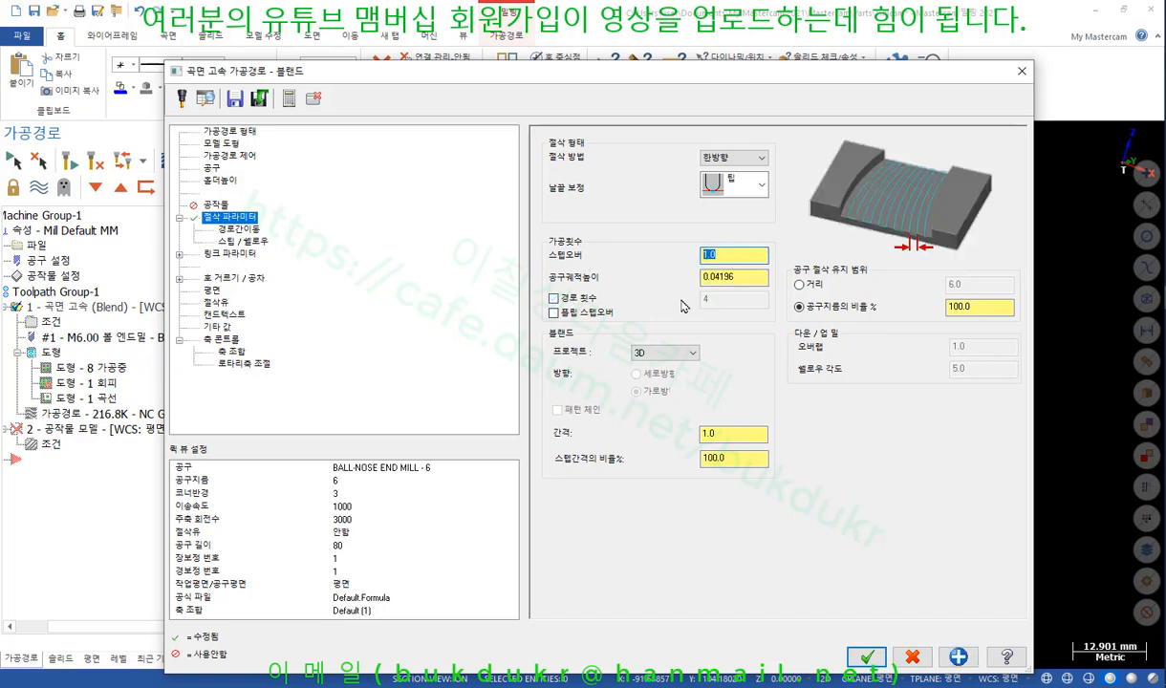
left_click(755, 277)
left_click_drag(755, 276, 646, 289)
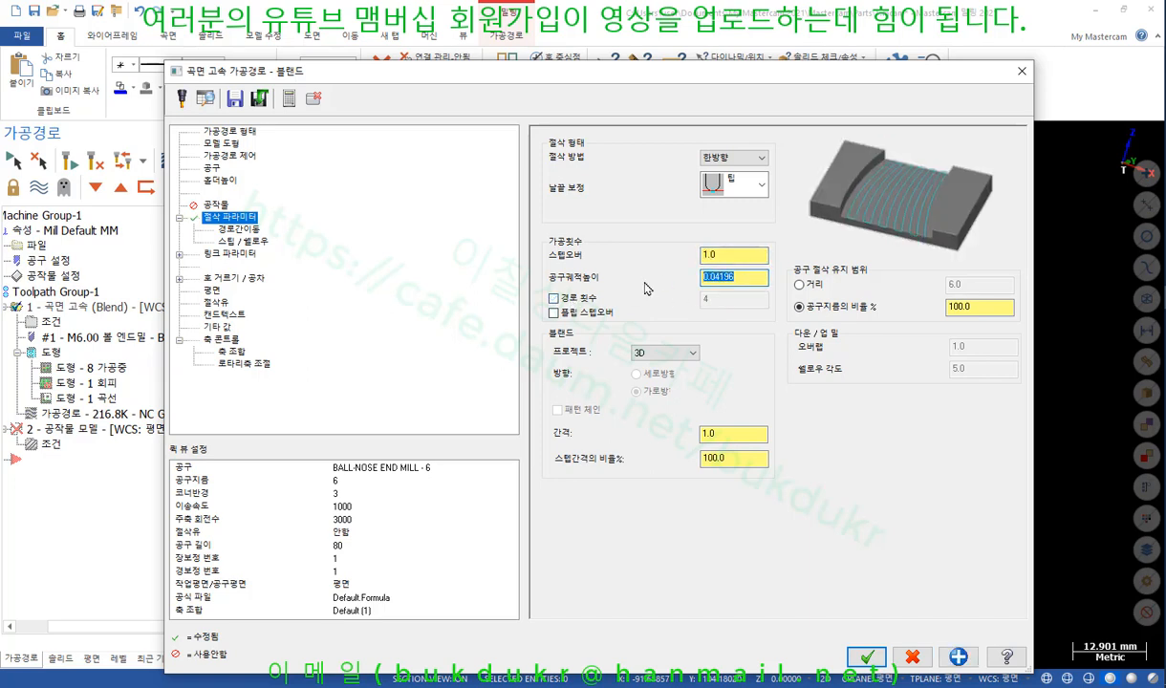
left_click(742, 281)
left_click_drag(742, 285, 662, 280)
type("0.001")
key("Return")
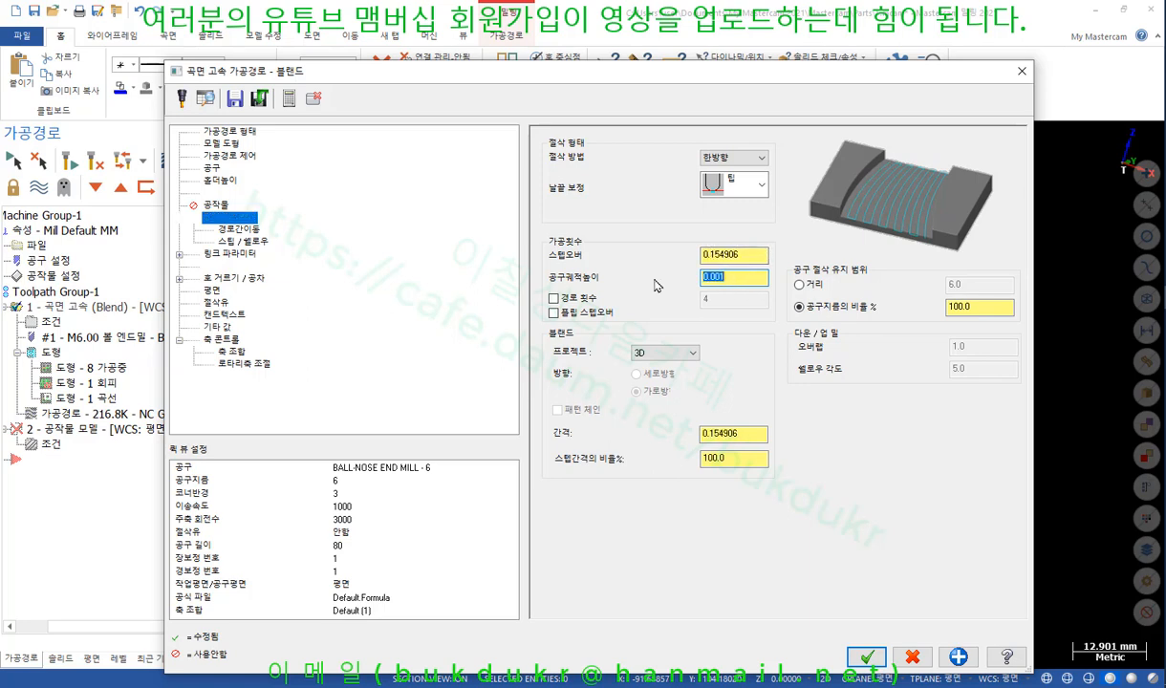
Turn the pass count (경로 횟수) back on and enable flip stepover (플립 스텝오버) for the Blend toolpath.
left_click_drag(745, 254, 605, 256)
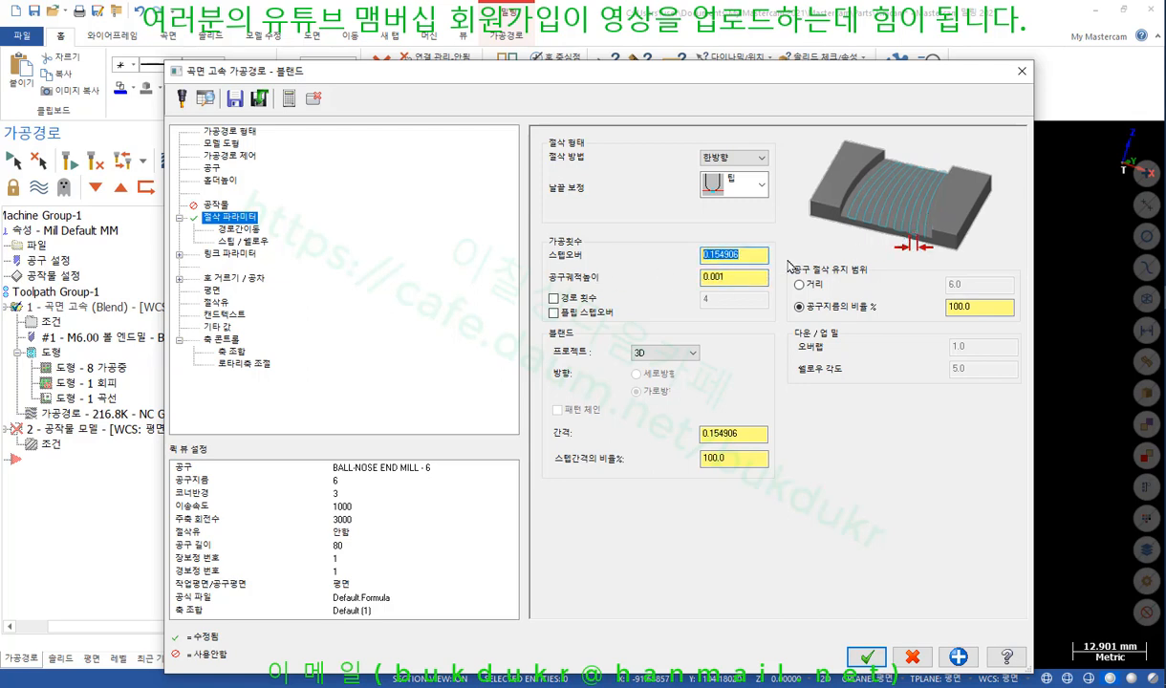
left_click(760, 256)
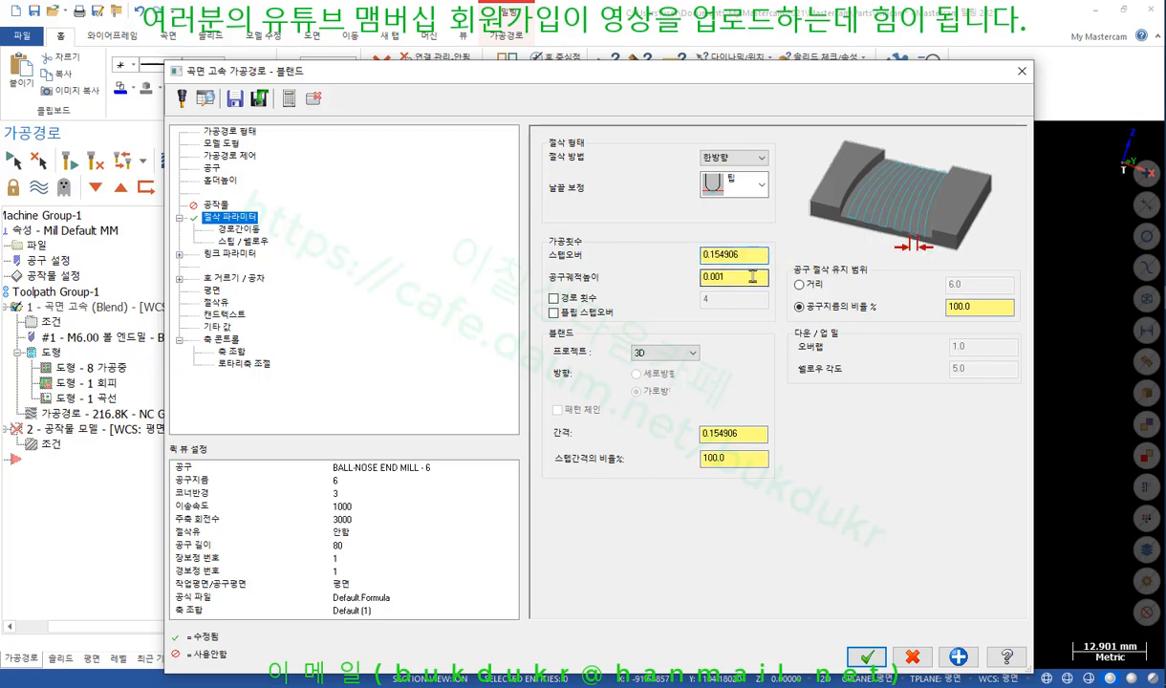
left_click(554, 298)
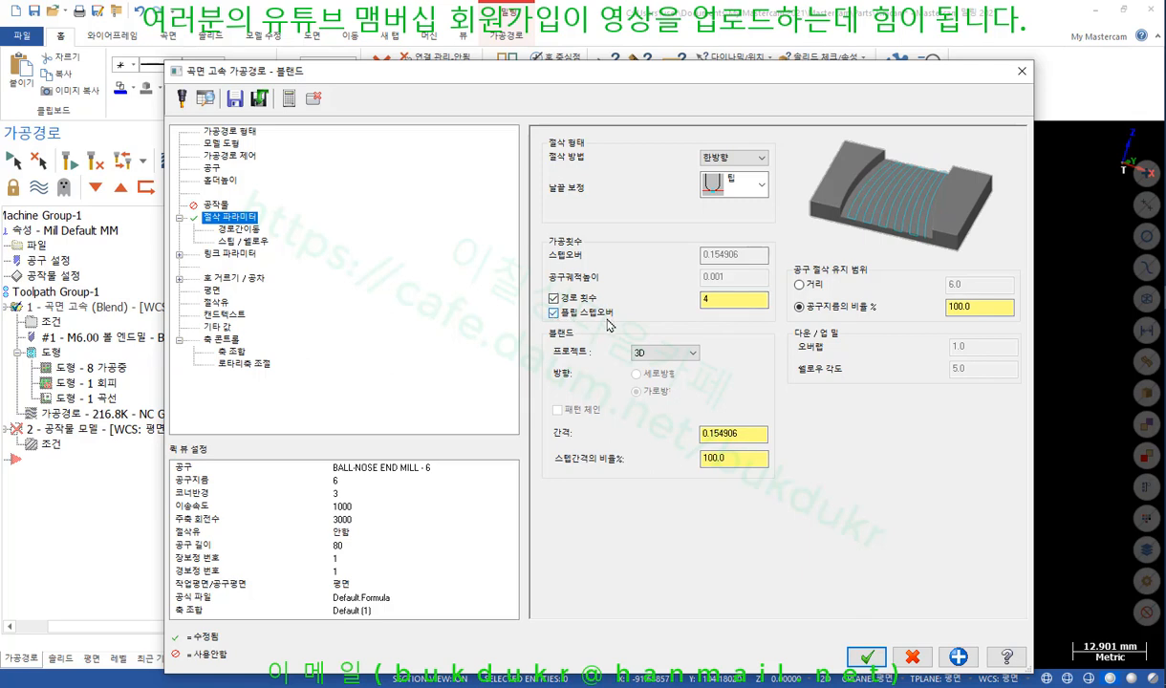
Read the Blend cut parameters help page on stepover, scallop height, number of passes and flip stepover, and close it.
left_click(1007, 658)
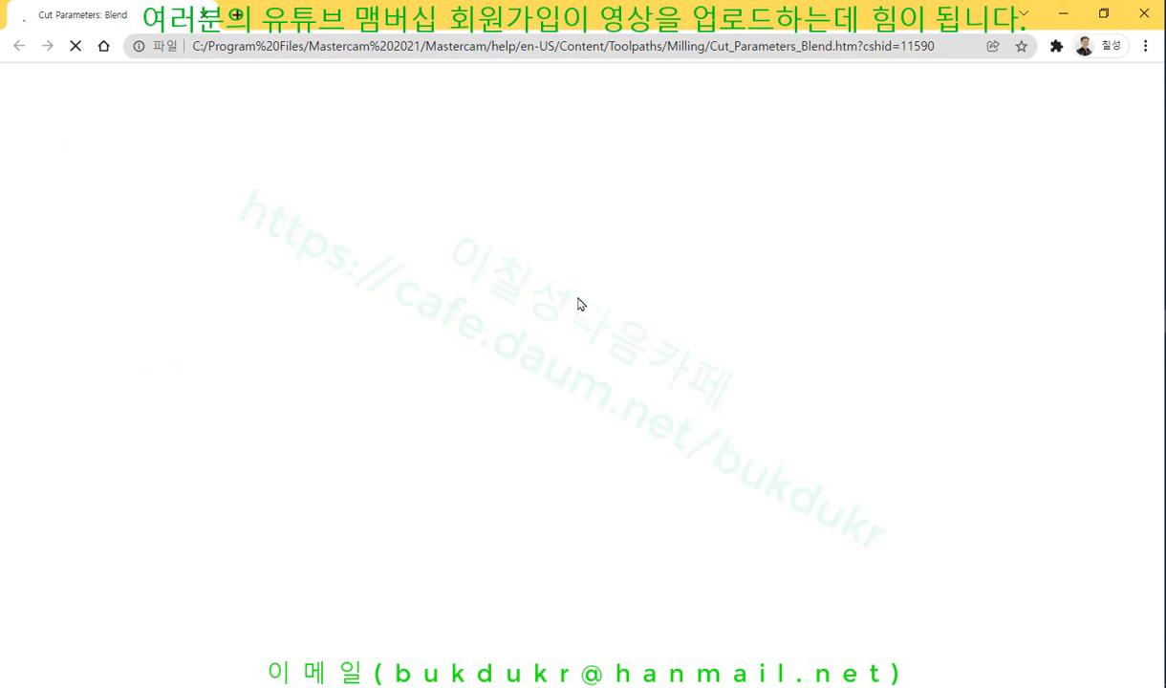
left_click(124, 268)
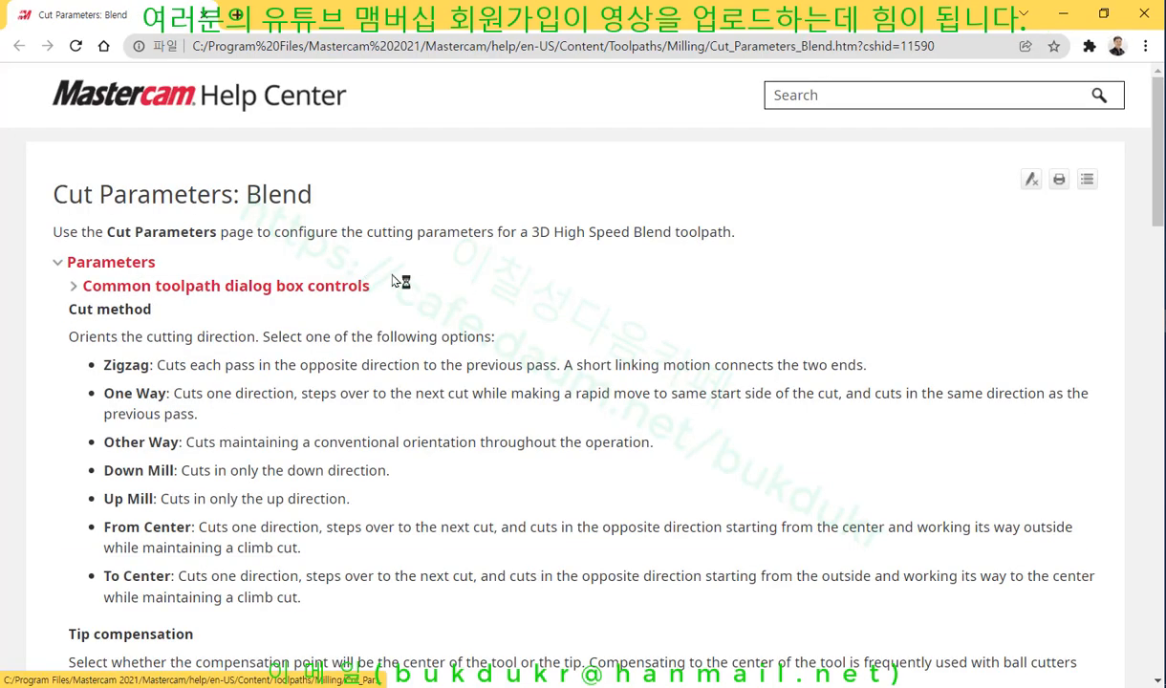
scroll(399, 281, "down", 3)
scroll(382, 277, "down", 2)
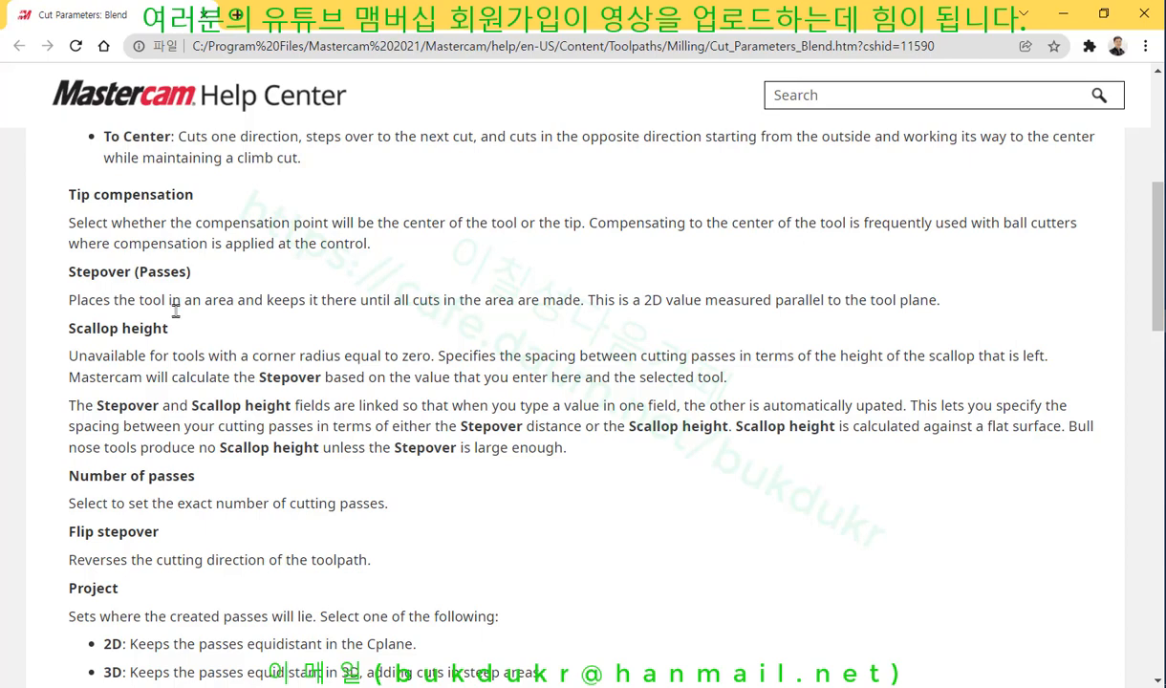
scroll(198, 311, "down", 3)
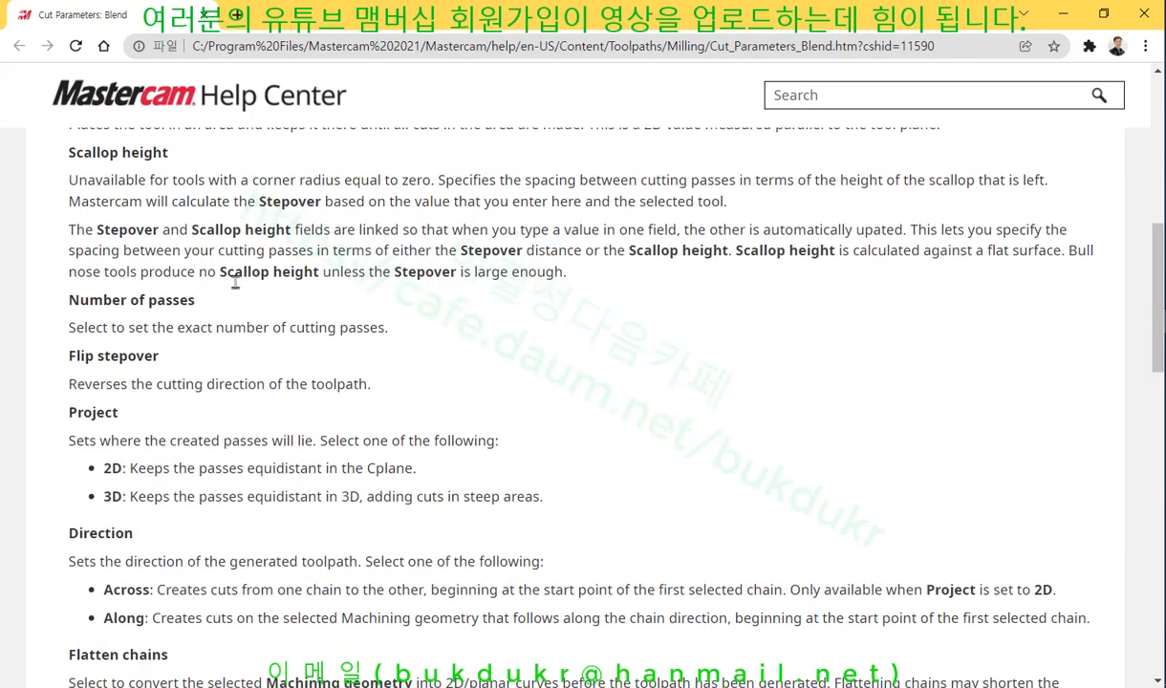
left_click_drag(400, 277, 574, 289)
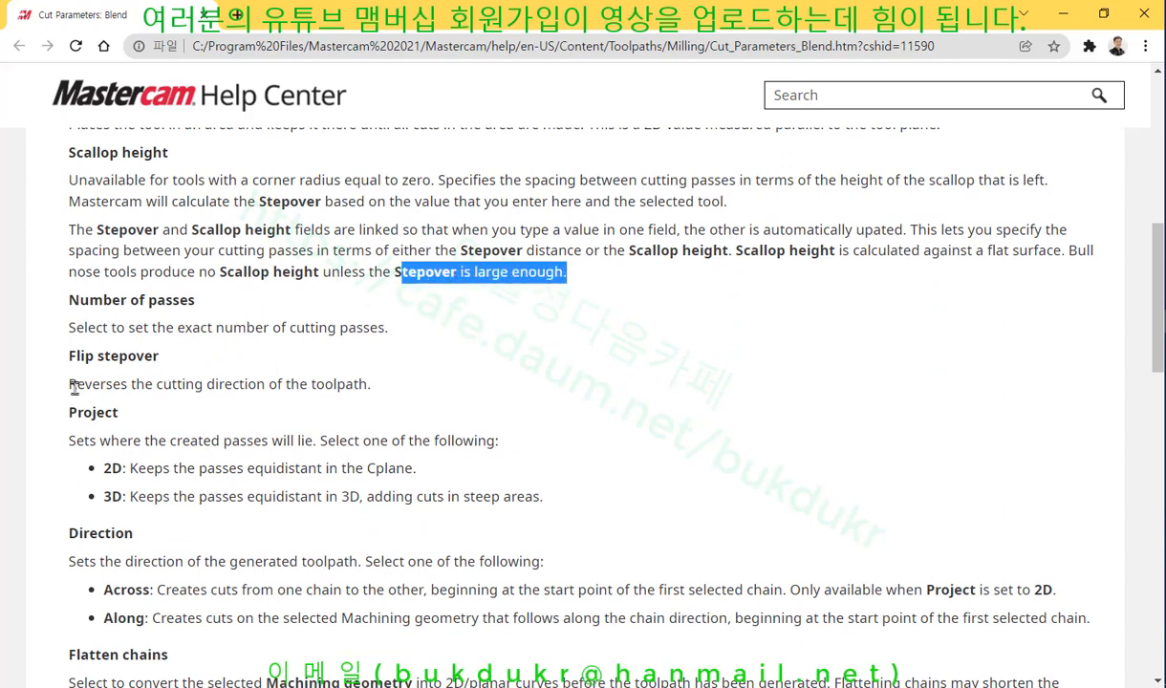
left_click_drag(72, 387, 280, 396)
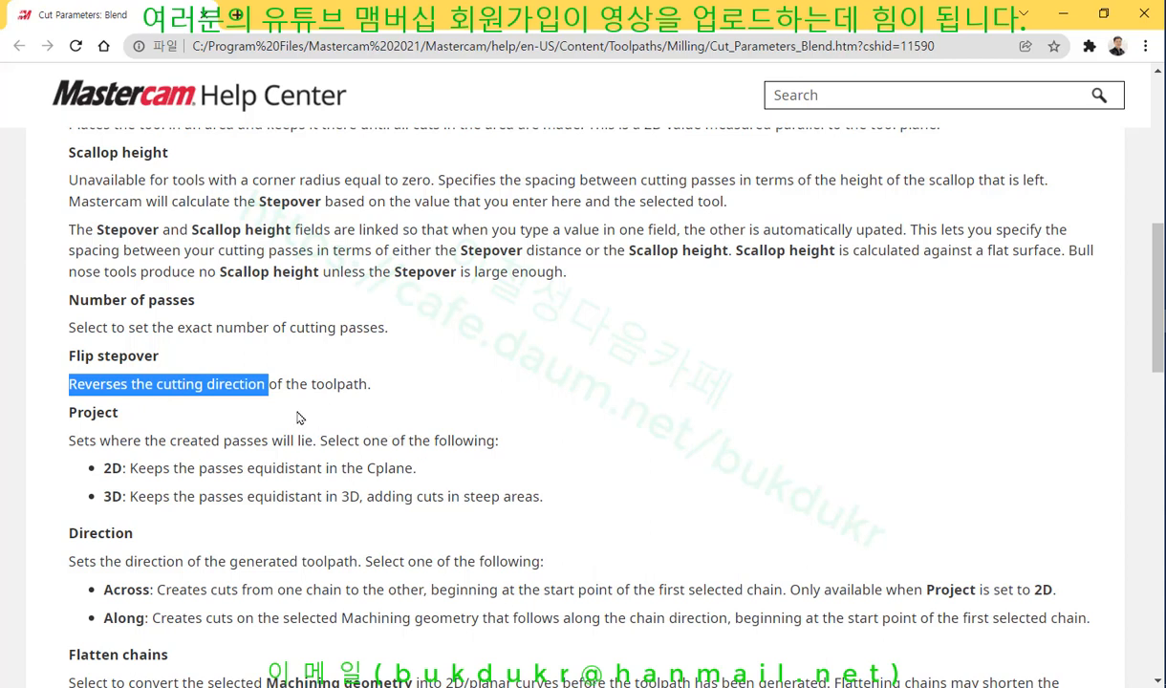
left_click_drag(288, 383, 484, 402)
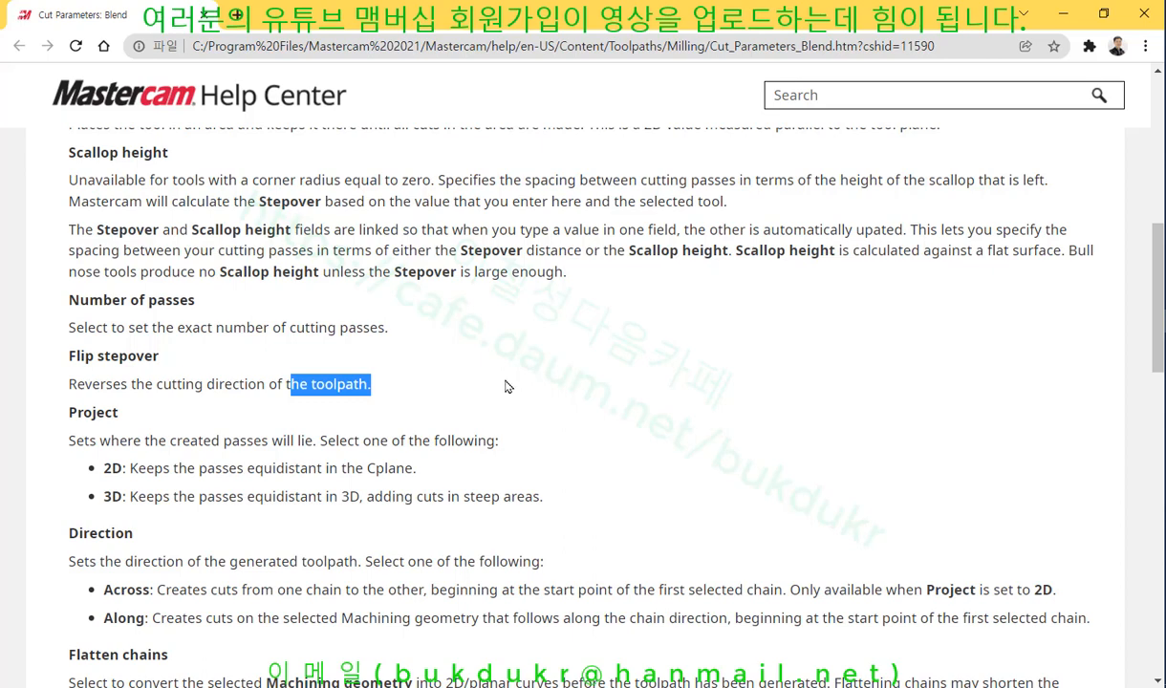
left_click(1146, 17)
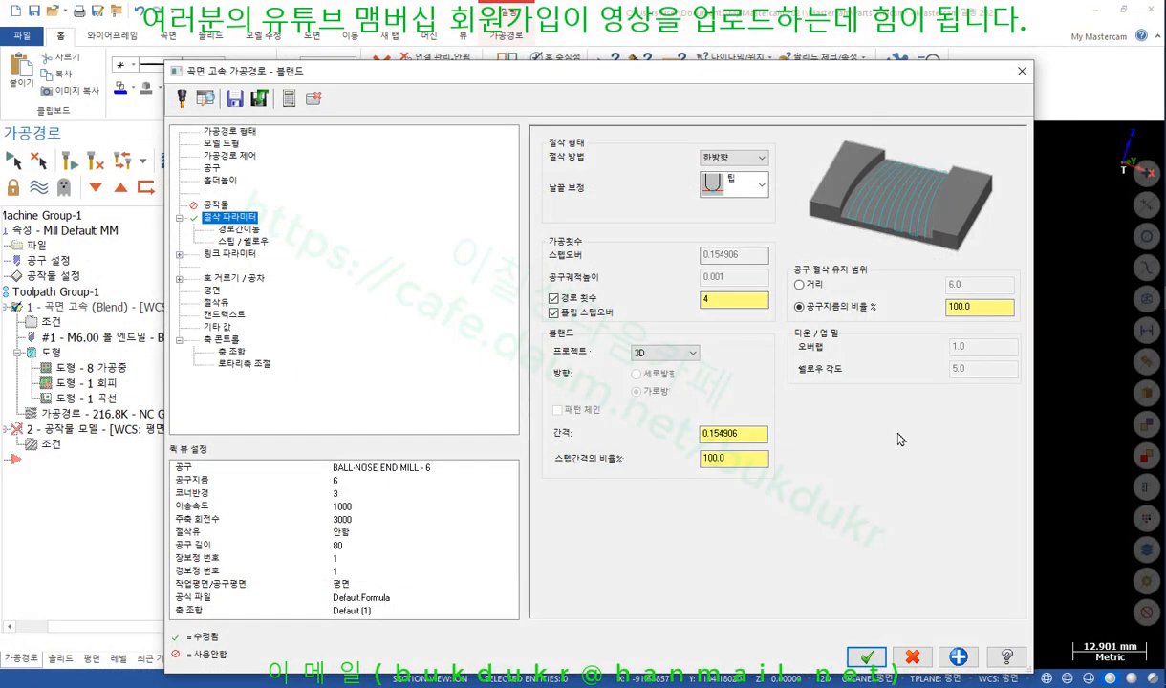
Turn off the pass count (경로 횟수) and flip stepover (플립 스텝오버), and set the Blend stepover (스텝오버) to 1.
left_click(552, 299)
left_click_drag(758, 256, 679, 256)
type("1")
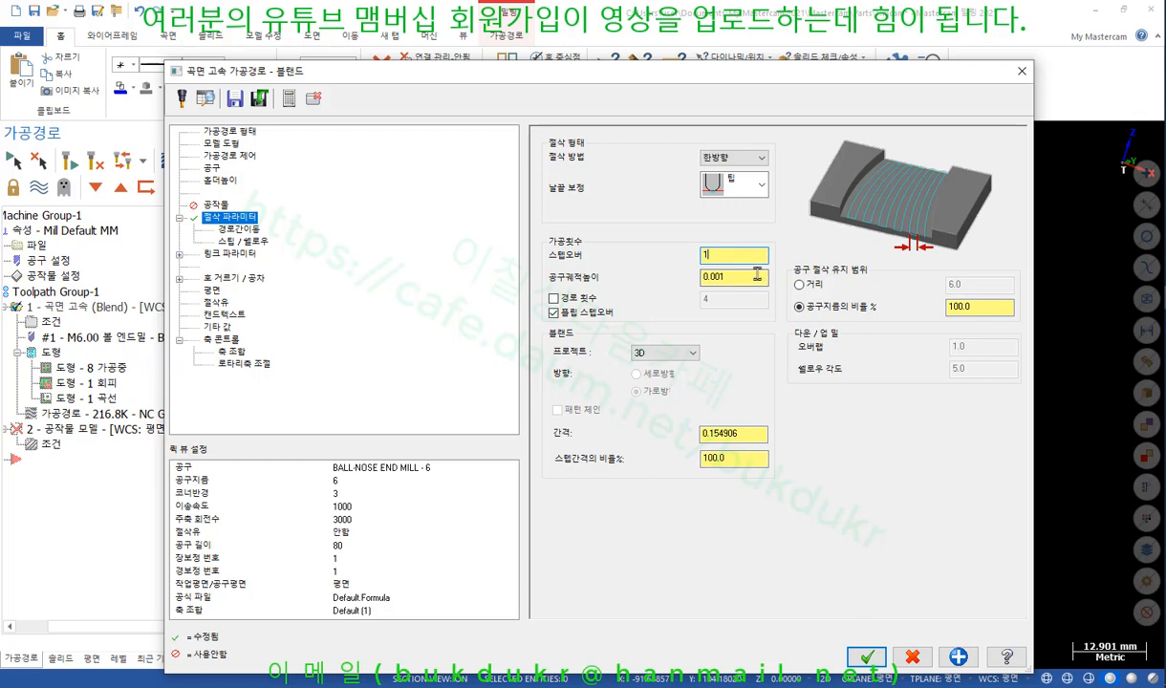
left_click(757, 276)
left_click(753, 255)
left_click(554, 313)
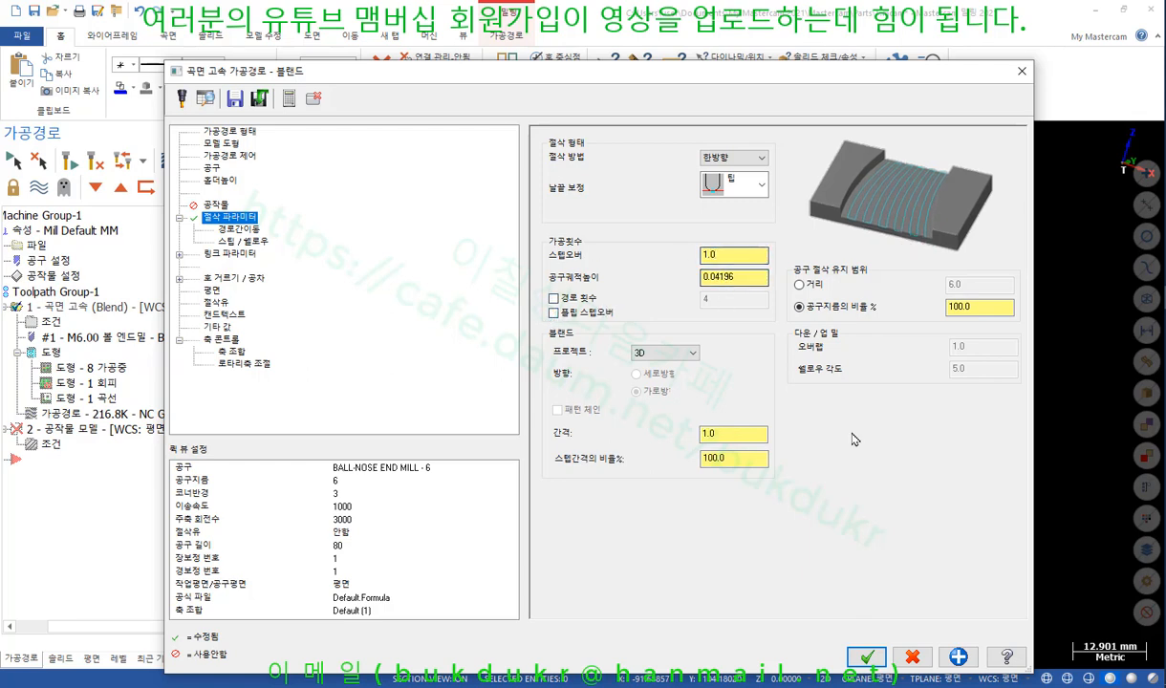
left_click(867, 657)
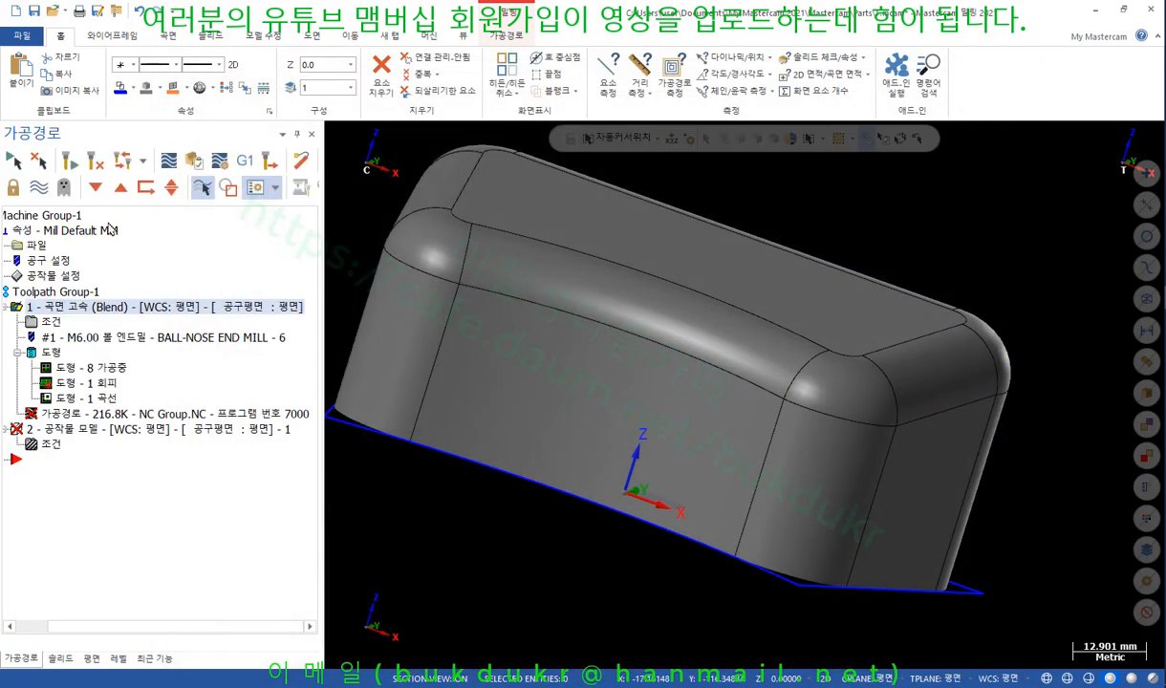
Regenerate the Blend operation and place a copy of it directly after the original.
scroll(881, 323, "down", 1)
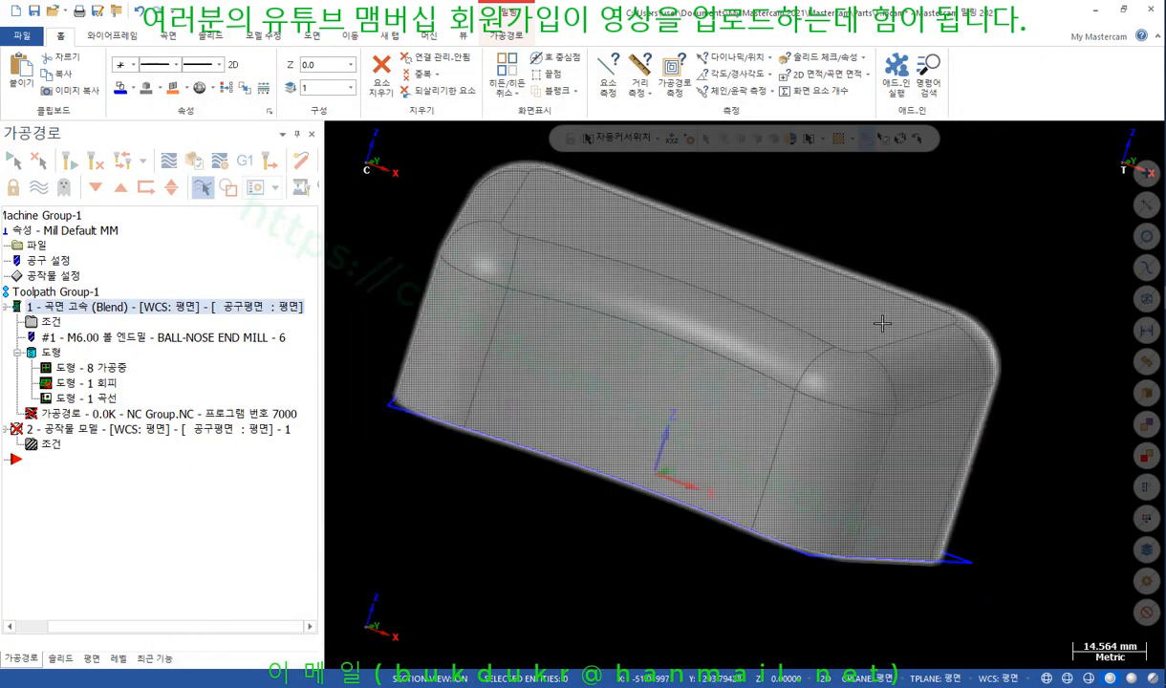
scroll(882, 323, "down", 1)
middle_click_drag(886, 212, 778, 240)
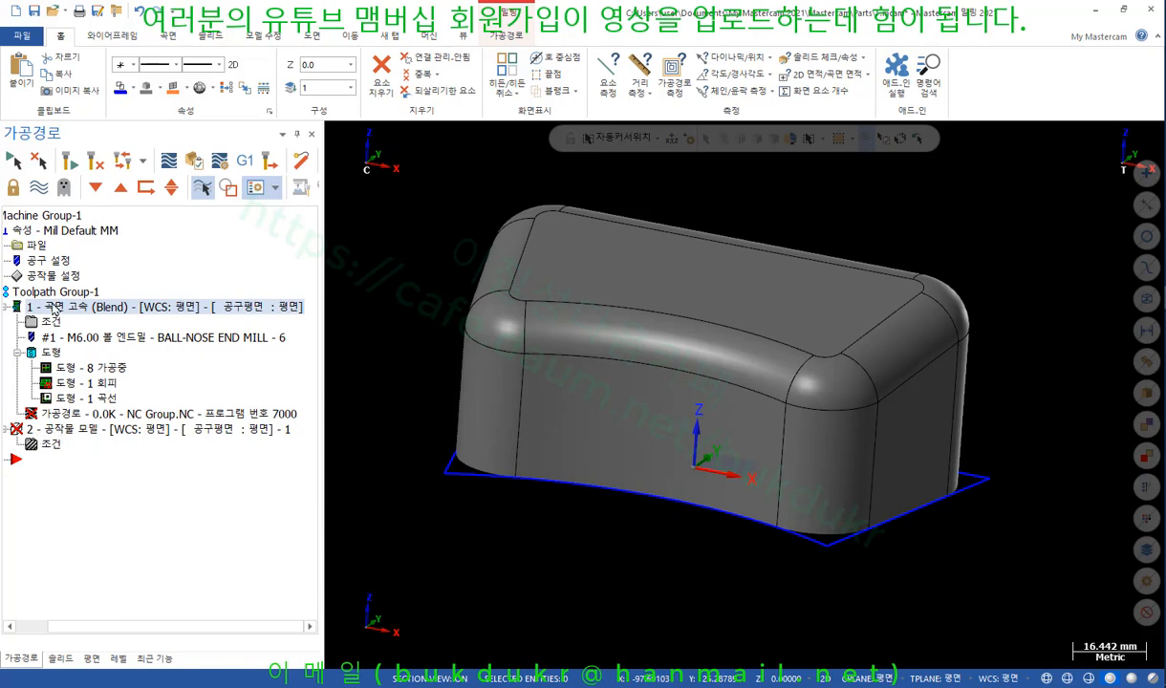
right_click_drag(54, 308, 155, 347)
left_click(224, 413)
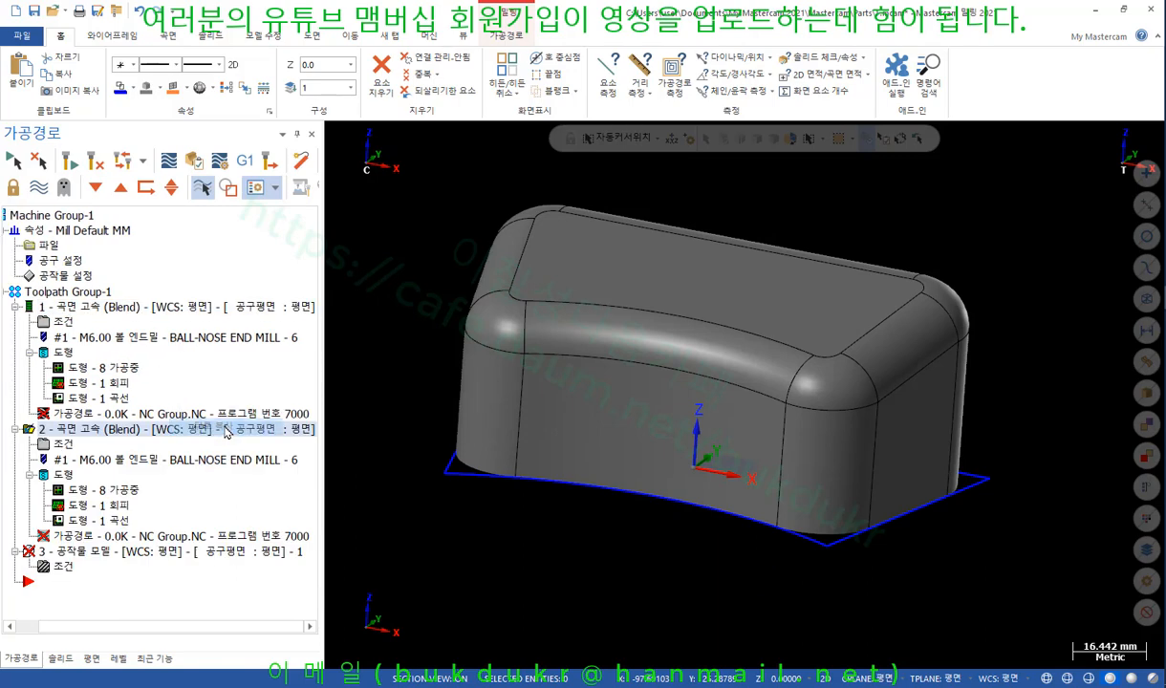
Delete the stock model (공작물 모델) operation from the end of Toolpath Group-1.
left_click(58, 555)
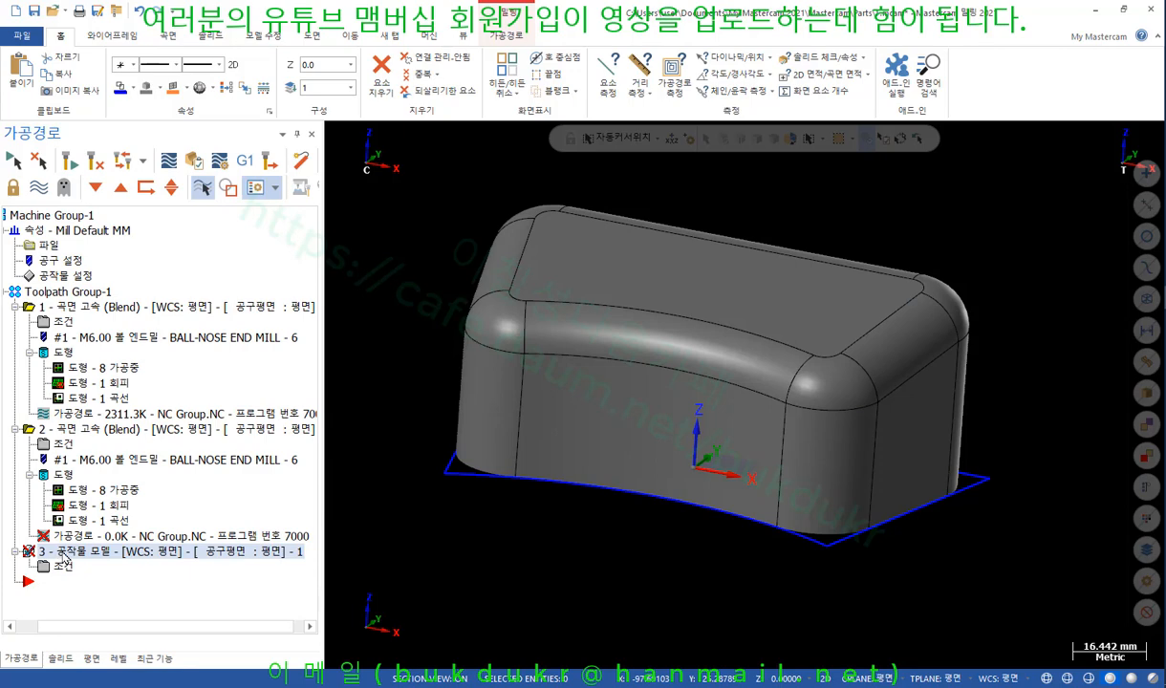
key("Delete")
left_click(653, 408)
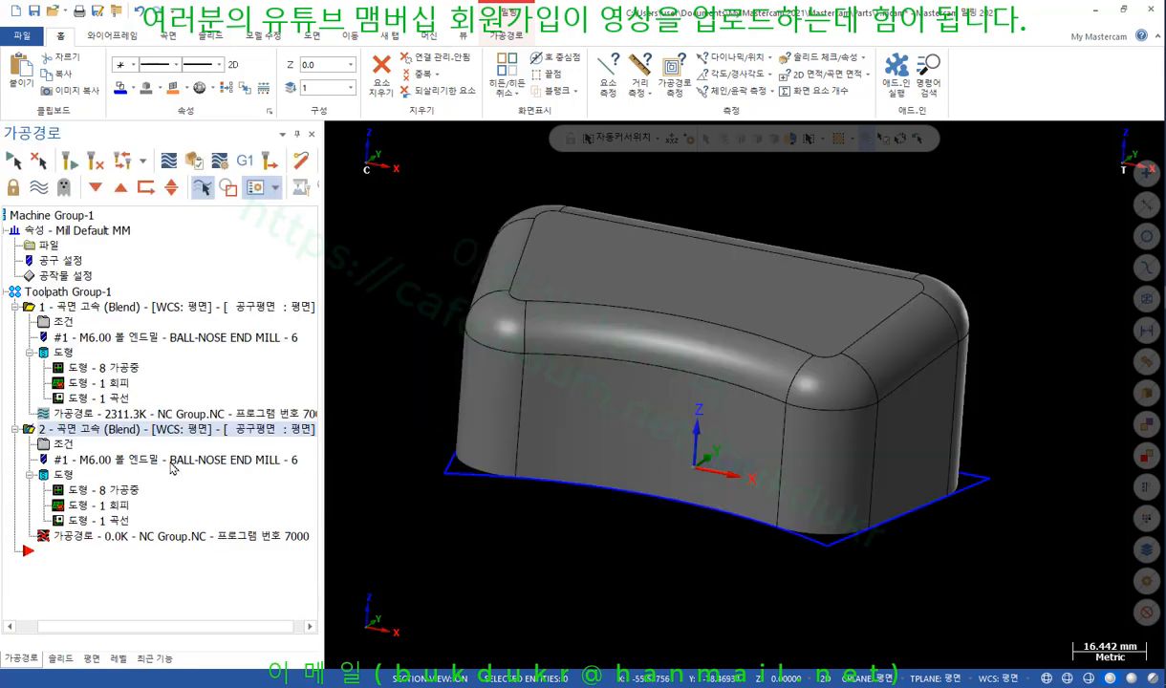
Enable flip stepover (플립 스텝오버) in the copied Blend operation and regenerate it.
left_click(61, 443)
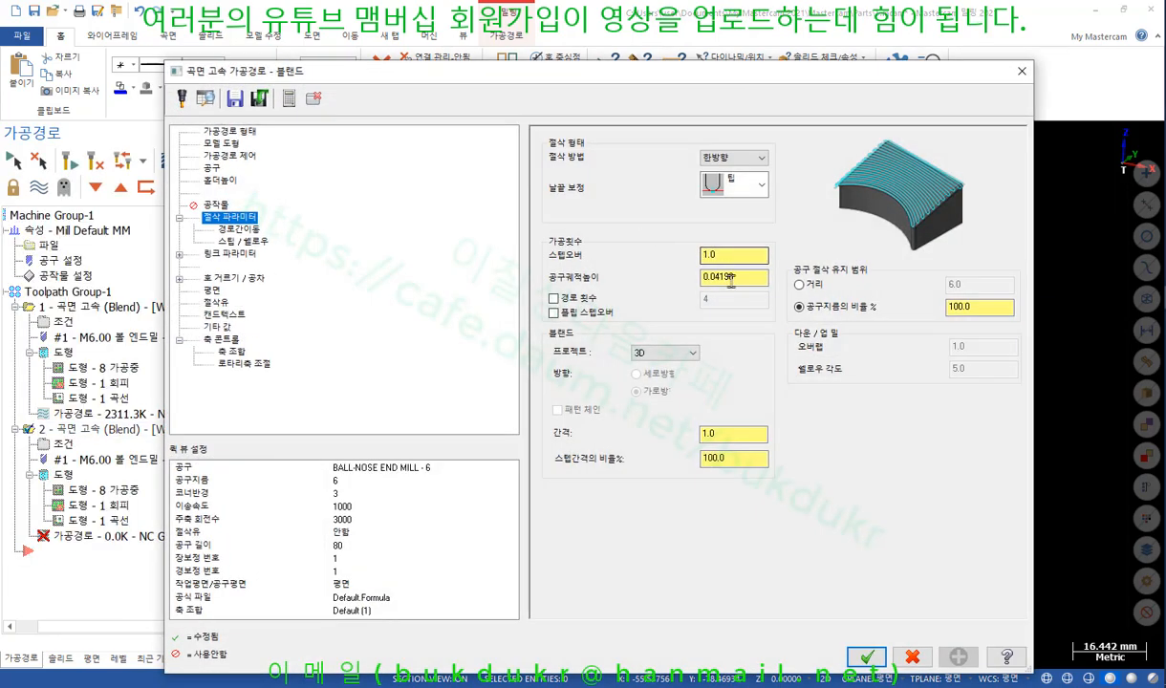
left_click(866, 657)
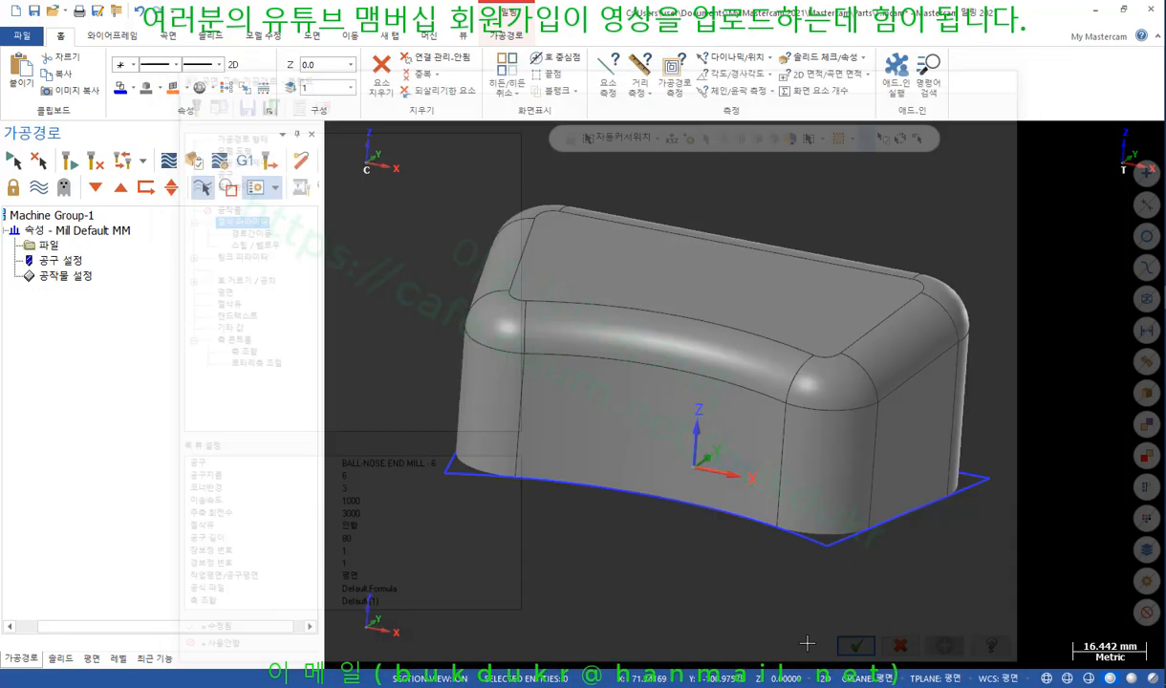
left_click(69, 161)
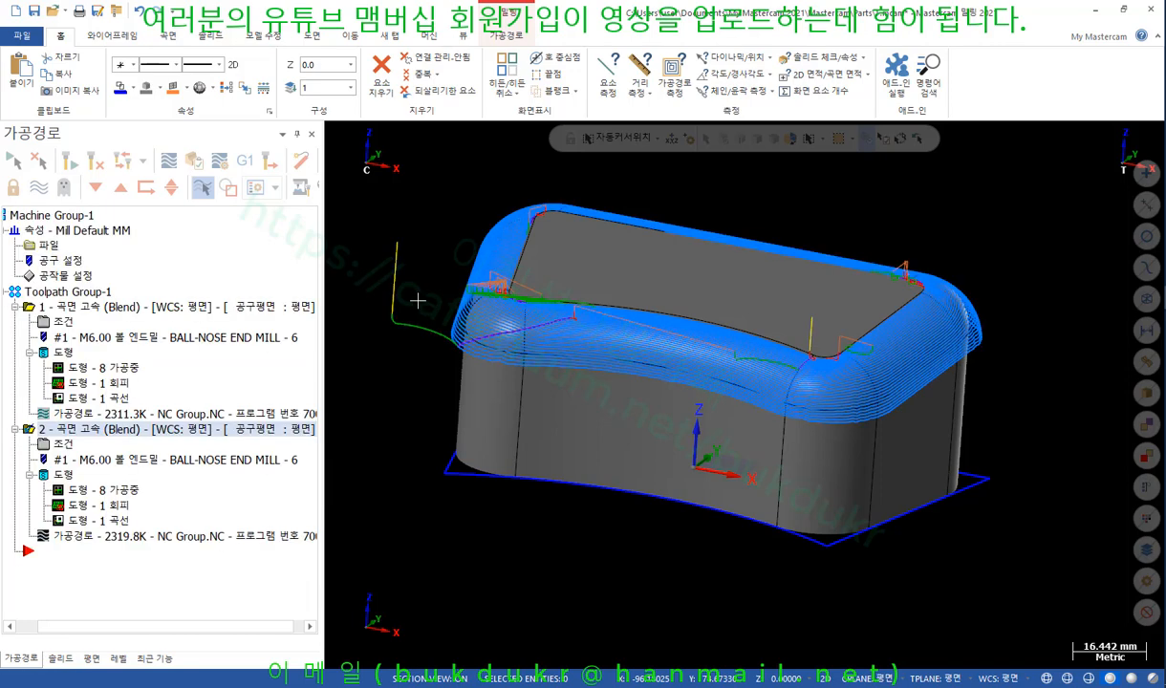
Backplot the original Blend toolpath to its end and close the backplot.
left_click(95, 419)
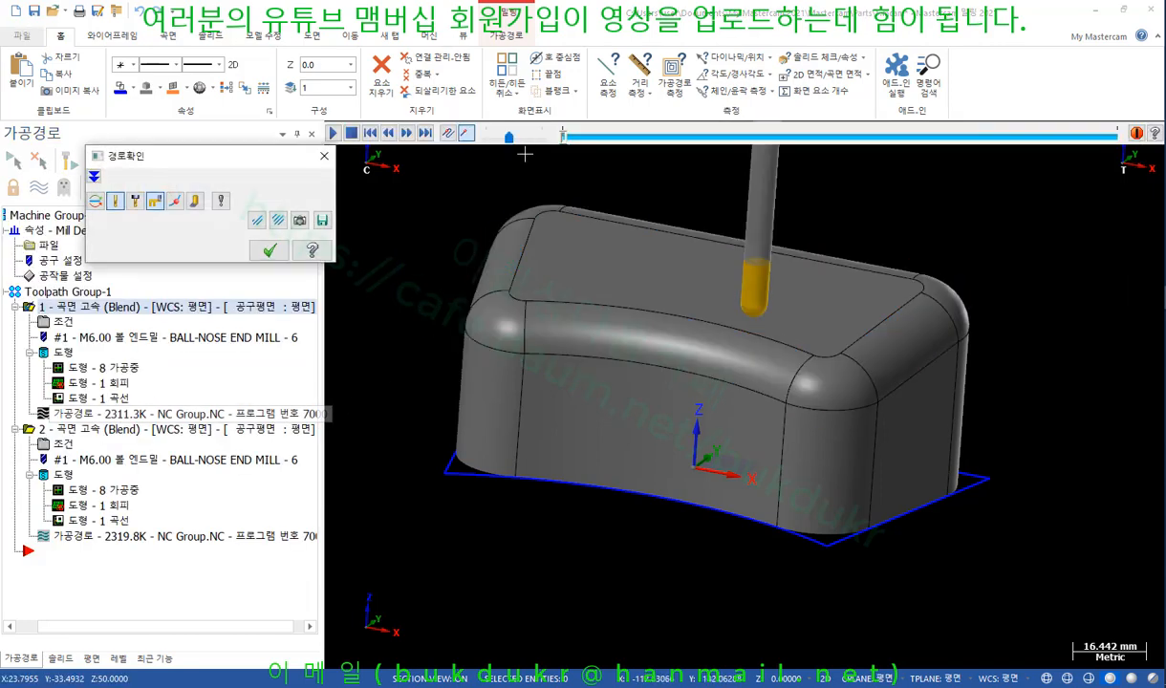
left_click_drag(566, 137, 1128, 212)
left_click(270, 250)
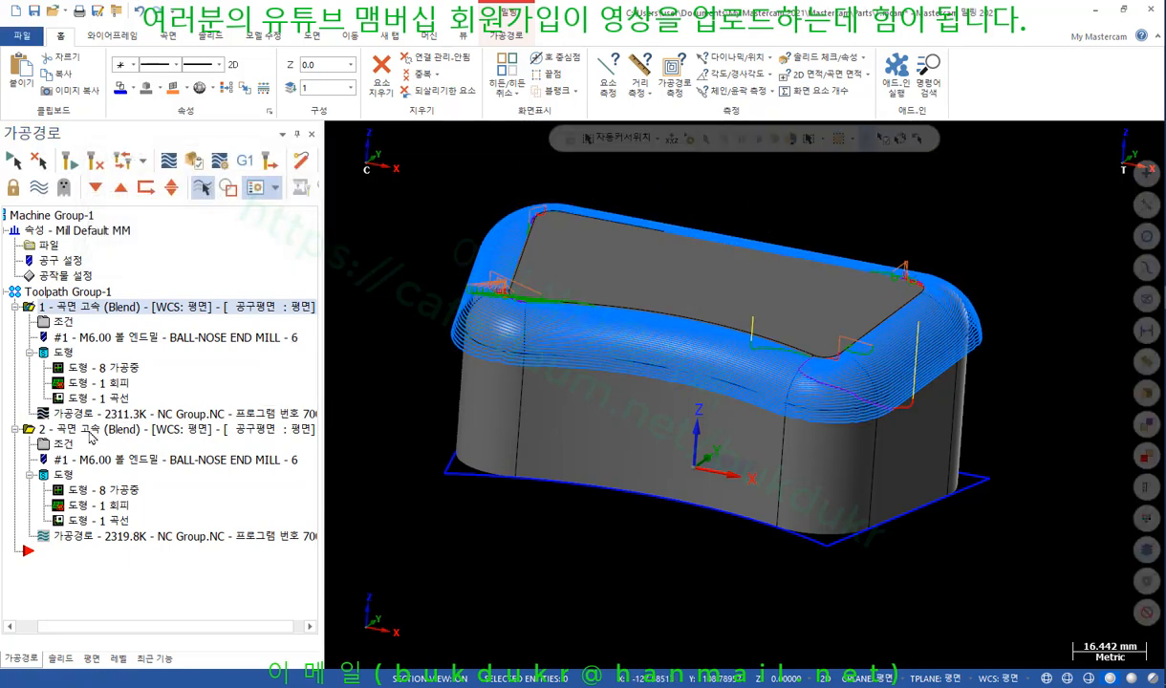
Backplot the copied Blend toolpath to its end and inspect the passes and entry move around the fillet.
left_click(96, 537)
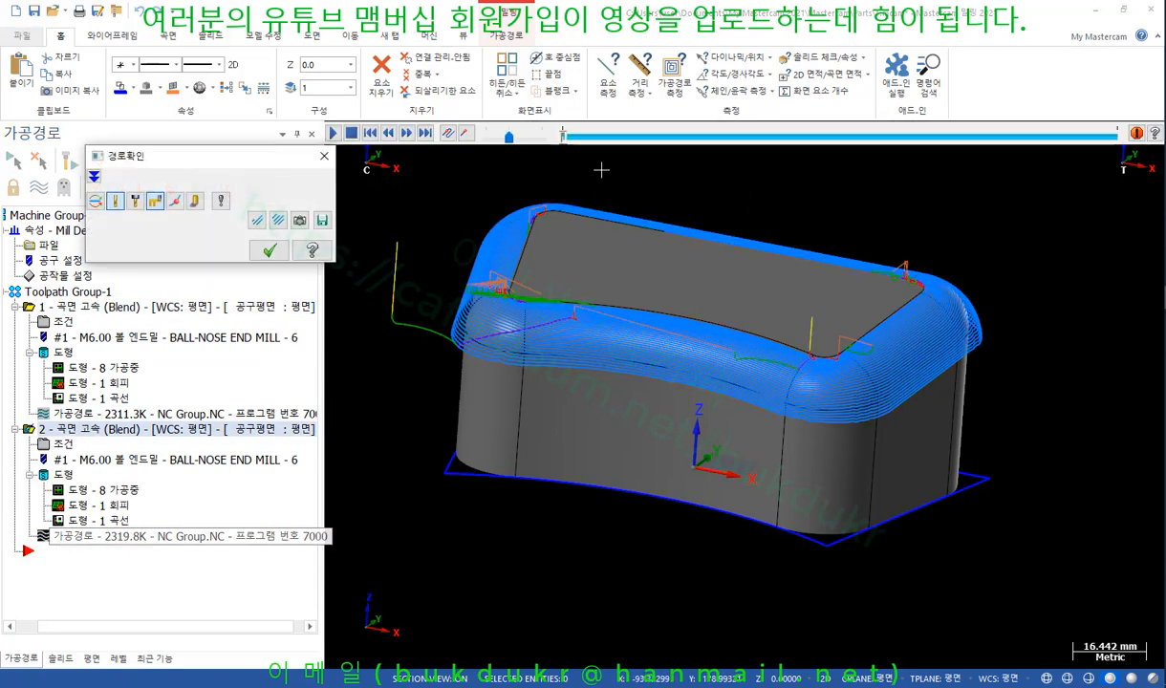
mouse_move(564, 138)
left_mouse_down()
mouse_move(800, 137)
mouse_move(932, 121)
mouse_move(1123, 134)
left_mouse_up()
scroll(681, 269, "up", 5)
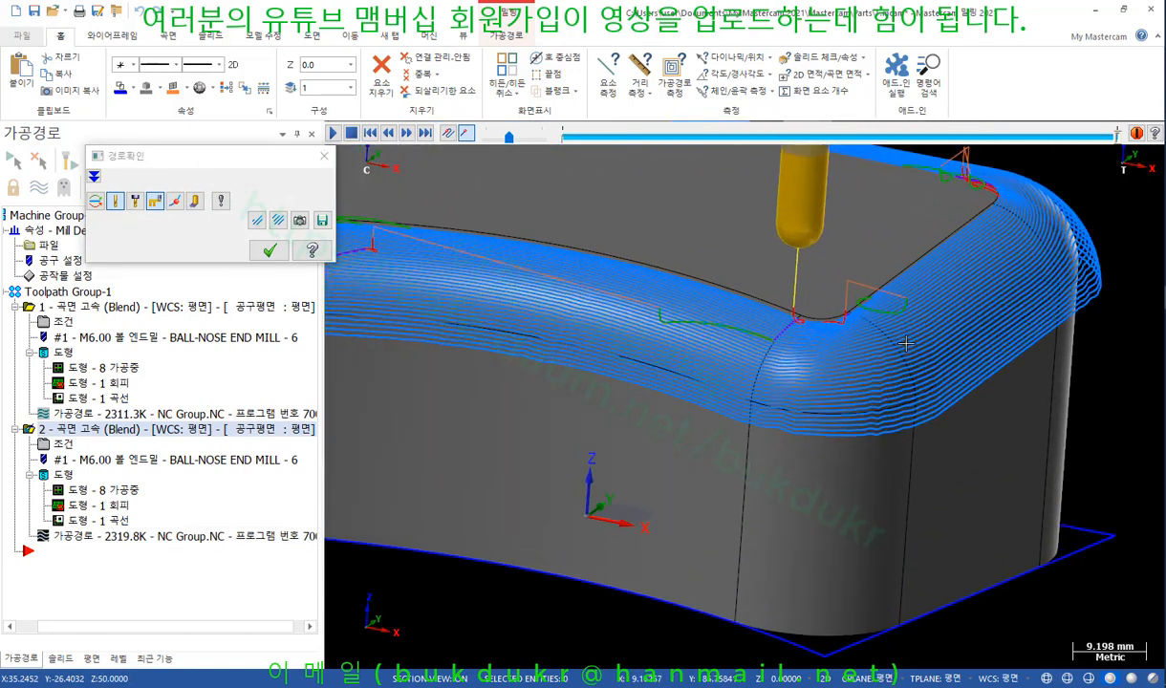
scroll(707, 335, "down", 6)
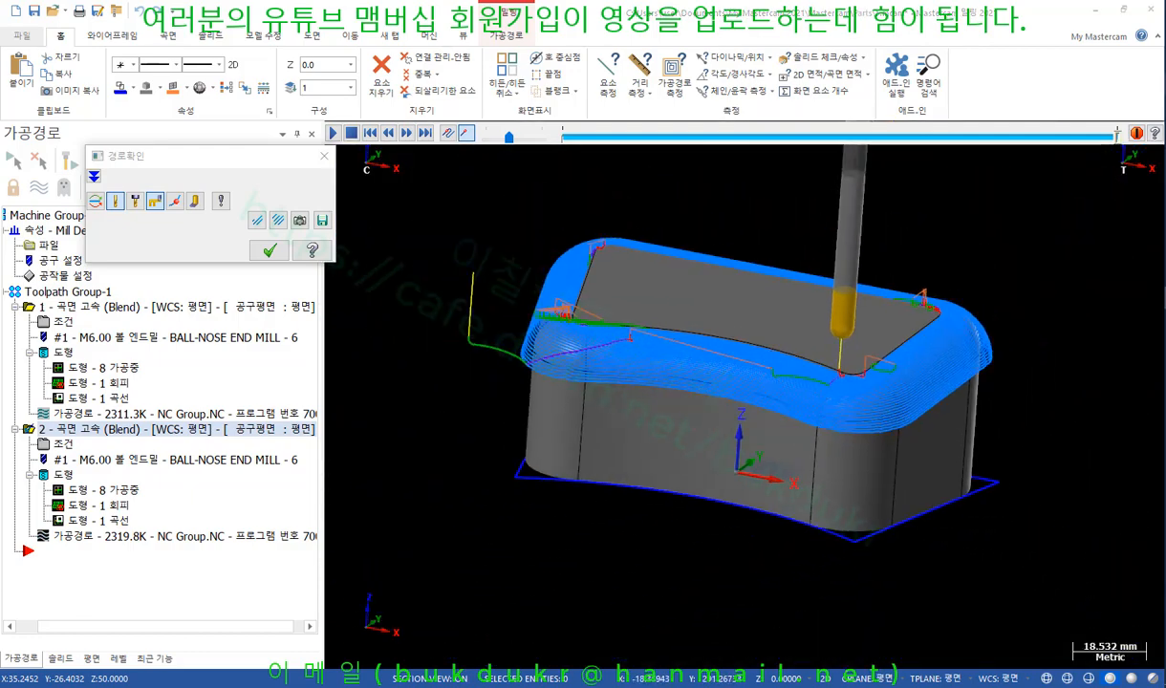
mouse_move(577, 329)
left_mouse_down()
mouse_move(607, 318)
mouse_move(590, 407)
left_mouse_up()
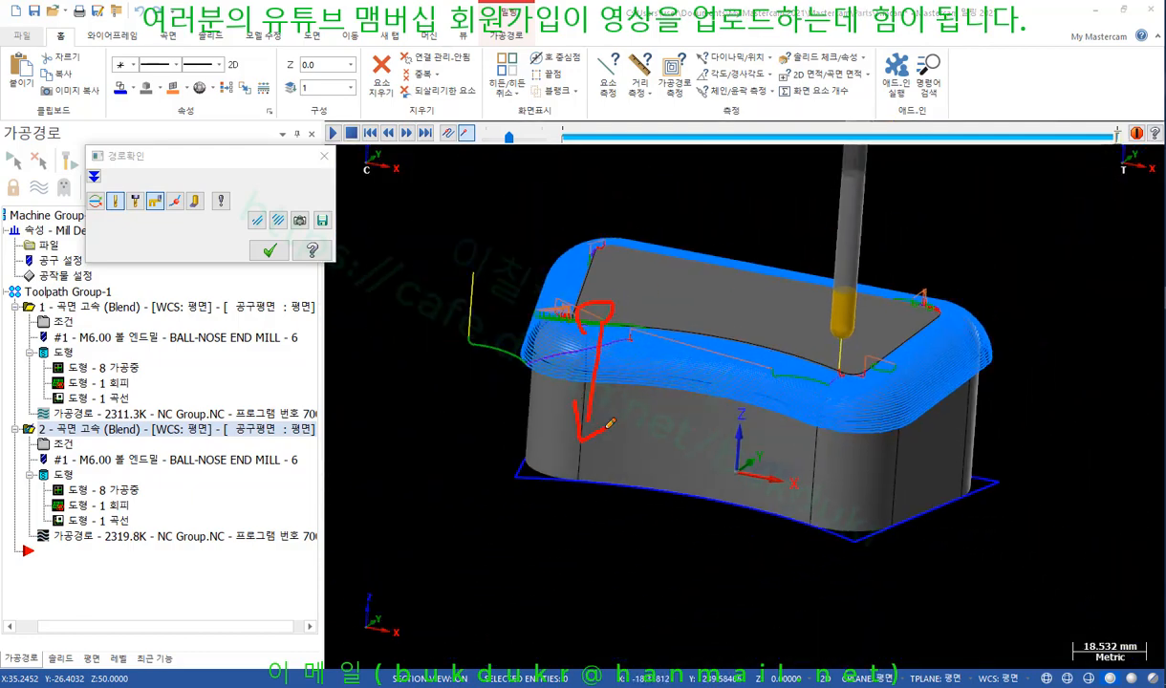
mouse_move(485, 333)
left_mouse_down()
mouse_move(430, 344)
mouse_move(466, 378)
left_mouse_up()
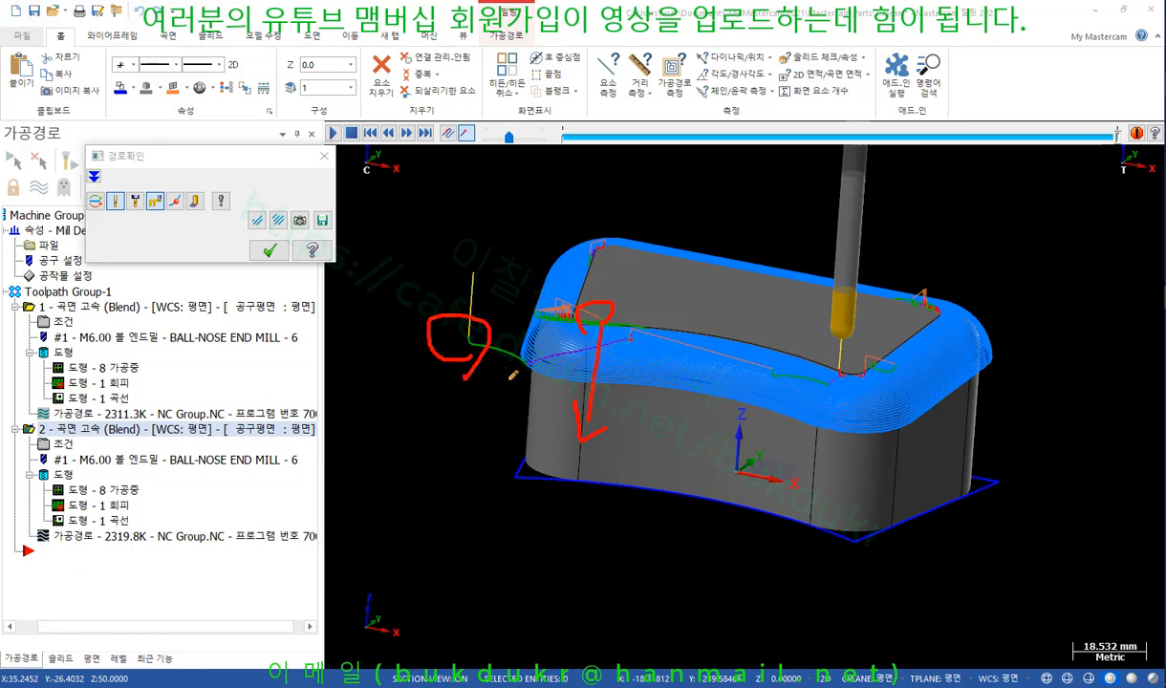
mouse_move(552, 387)
left_mouse_down()
mouse_move(567, 317)
mouse_move(577, 356)
left_mouse_up()
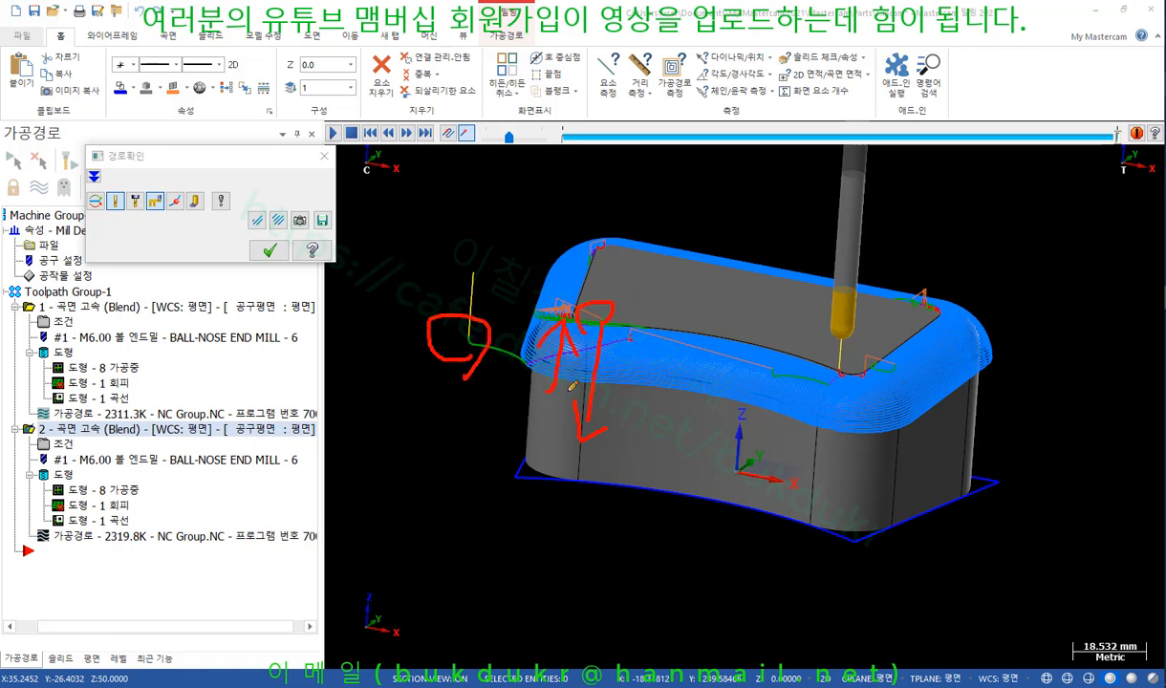
Close the drawn screen annotations and the backplot of the copied Blend operation.
right_click(448, 235)
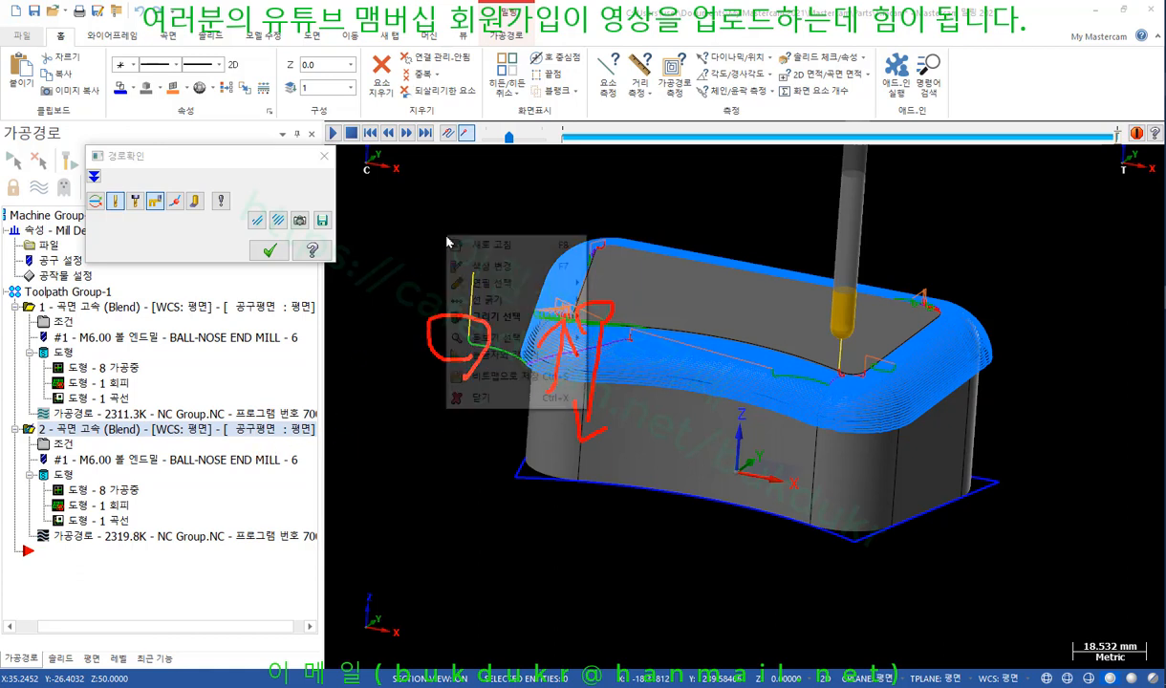
left_click(483, 400)
left_click(270, 251)
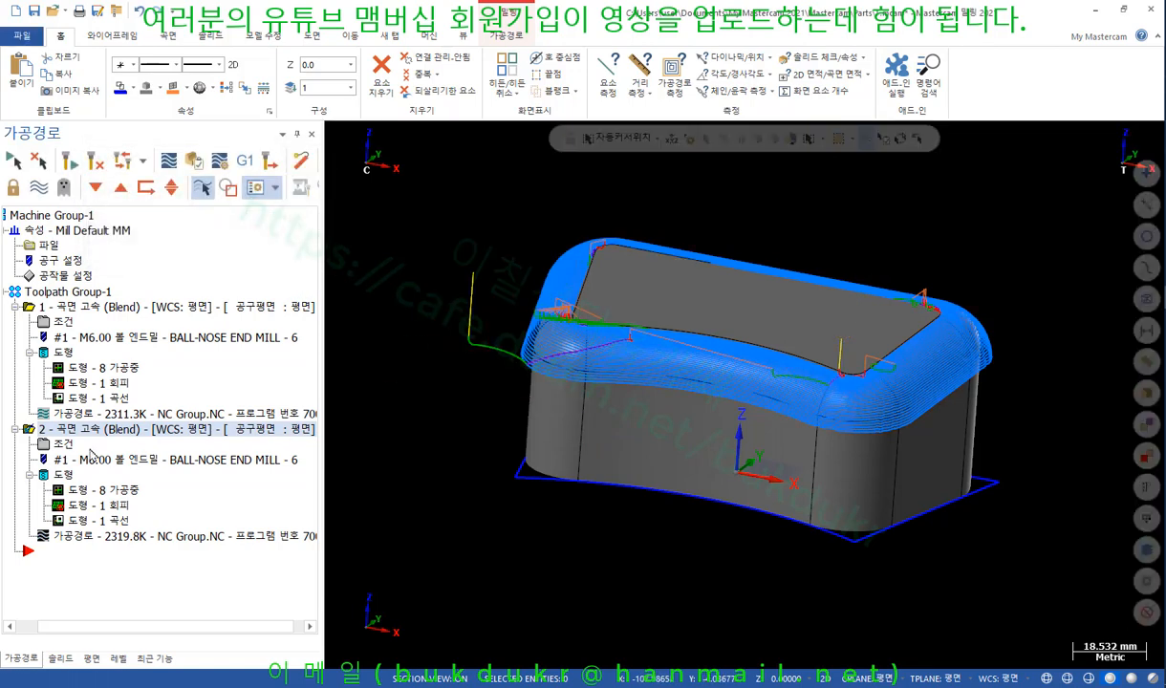
Open the copied Blend operation's parameters and review the cut parameters, transitions (경로간이동), steep/shallow (스팁 / 쉘로우) and linking parameters (링크 파라미터).
left_click(63, 444)
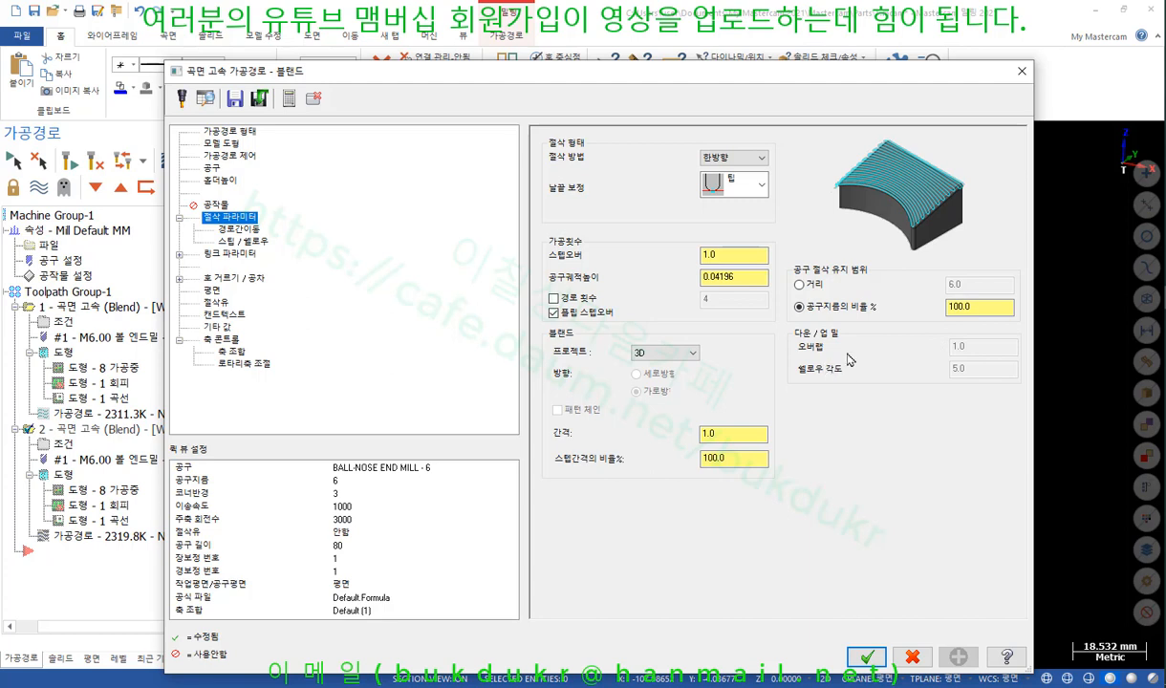
left_click(236, 229)
left_click(245, 242)
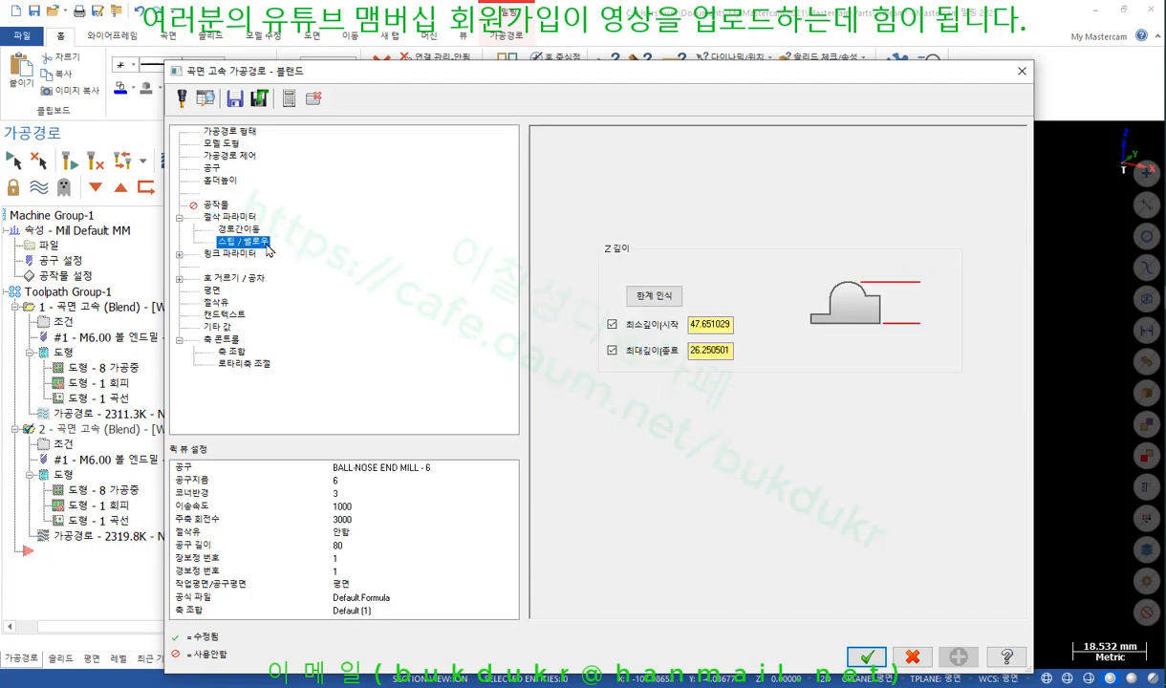
left_click(218, 254)
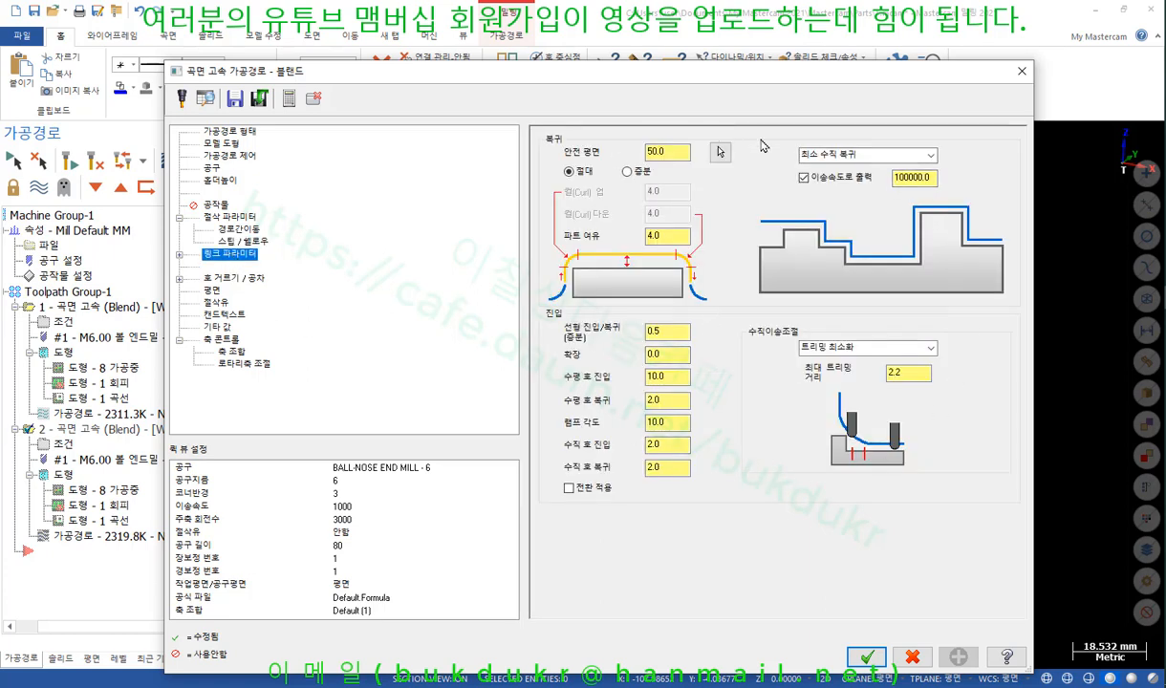
Switch to Adobe Acrobat to read the Blend direction (방향) and chain flattening (체인 평면화) descriptions, and return to the cut parameters in Mastercam.
key("alt+Tab")
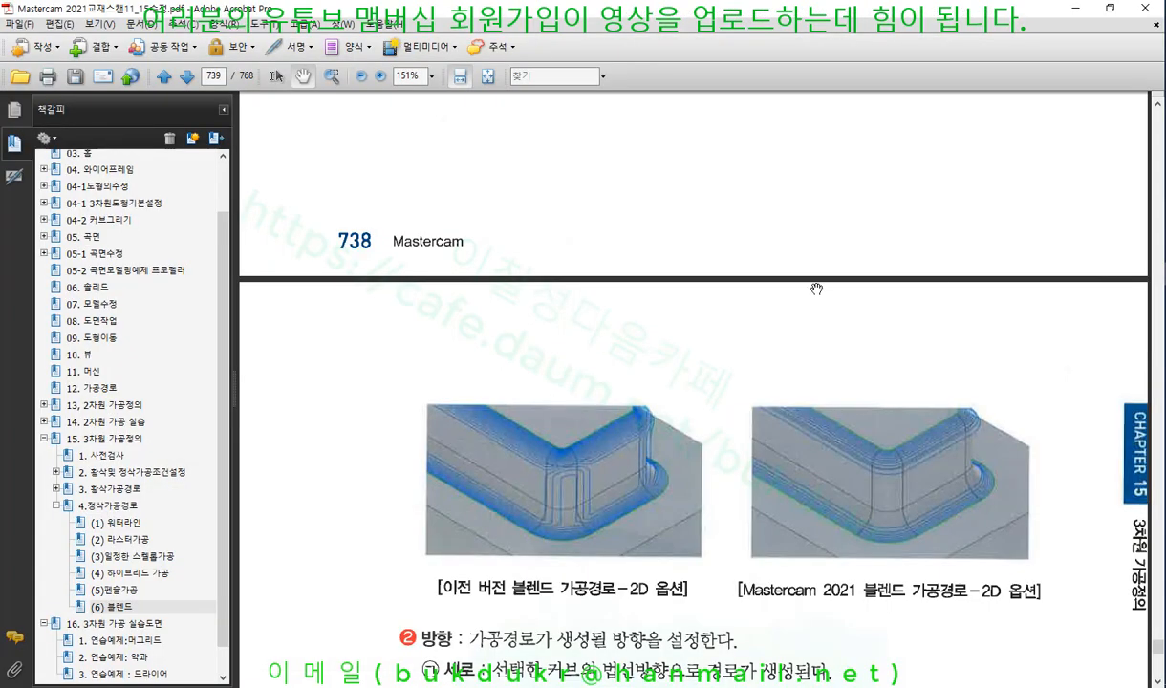
scroll(779, 298, "down", 3)
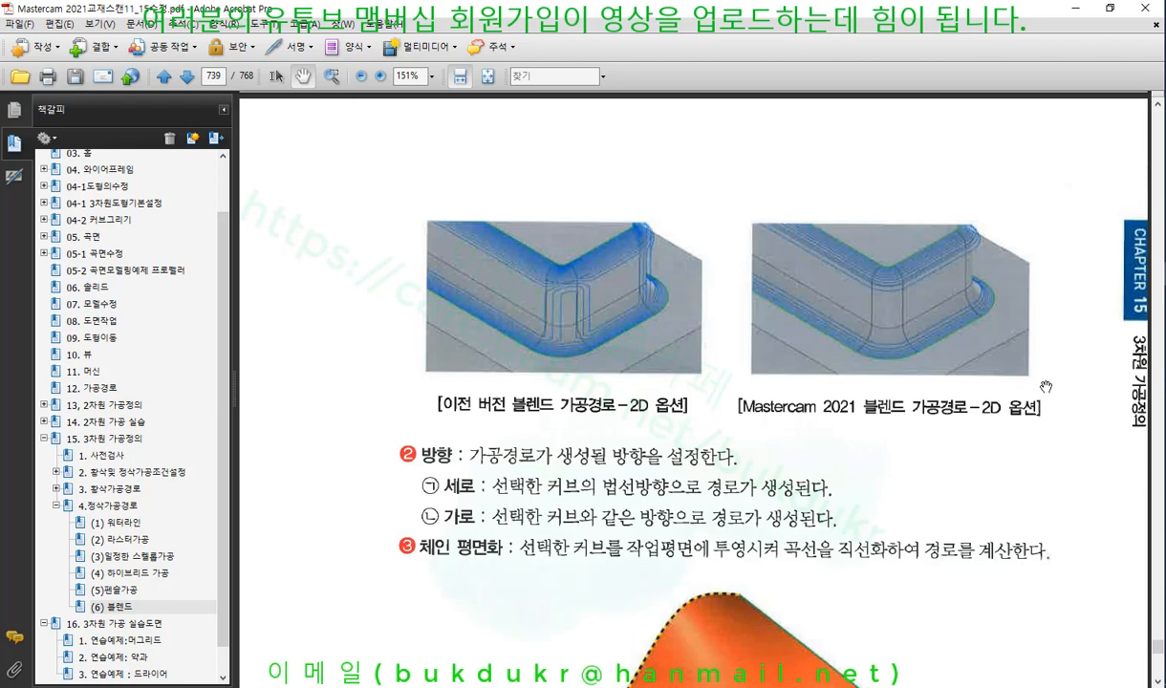
key("alt+Tab")
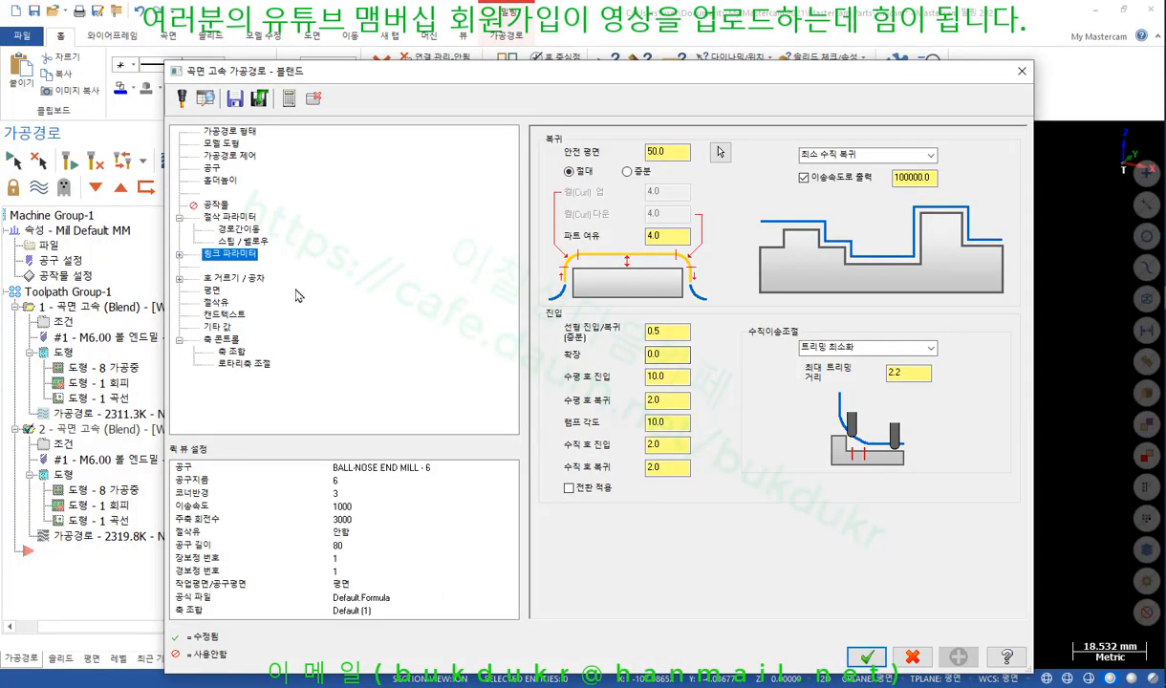
left_click(231, 218)
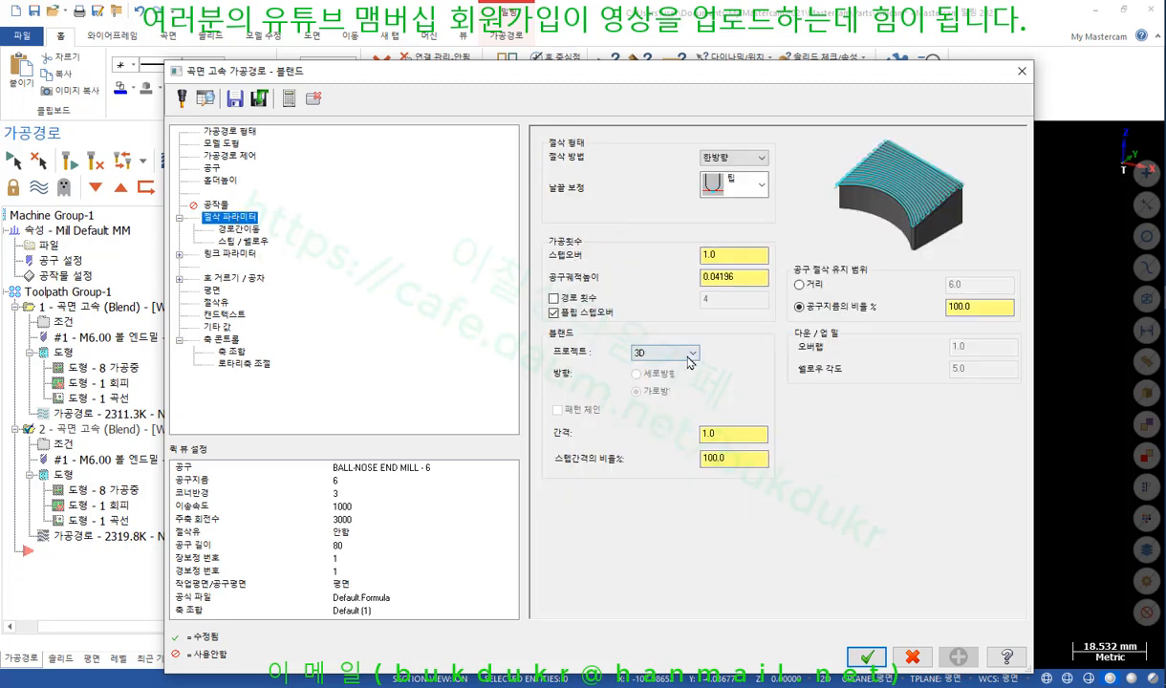
Set the second Blend operation's projection to 2D, enable the pattern chain option (패턴 체인) and turn off flip stepover (플립 스텝오버).
left_click(666, 353)
left_click(669, 373)
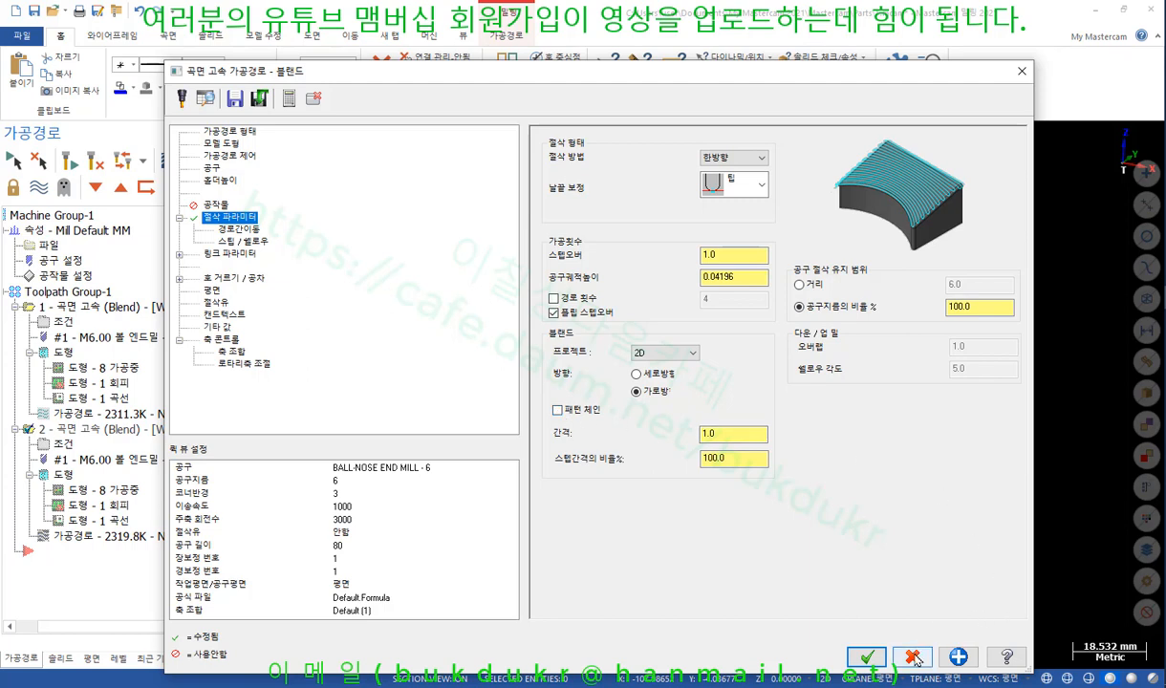
left_click(557, 409)
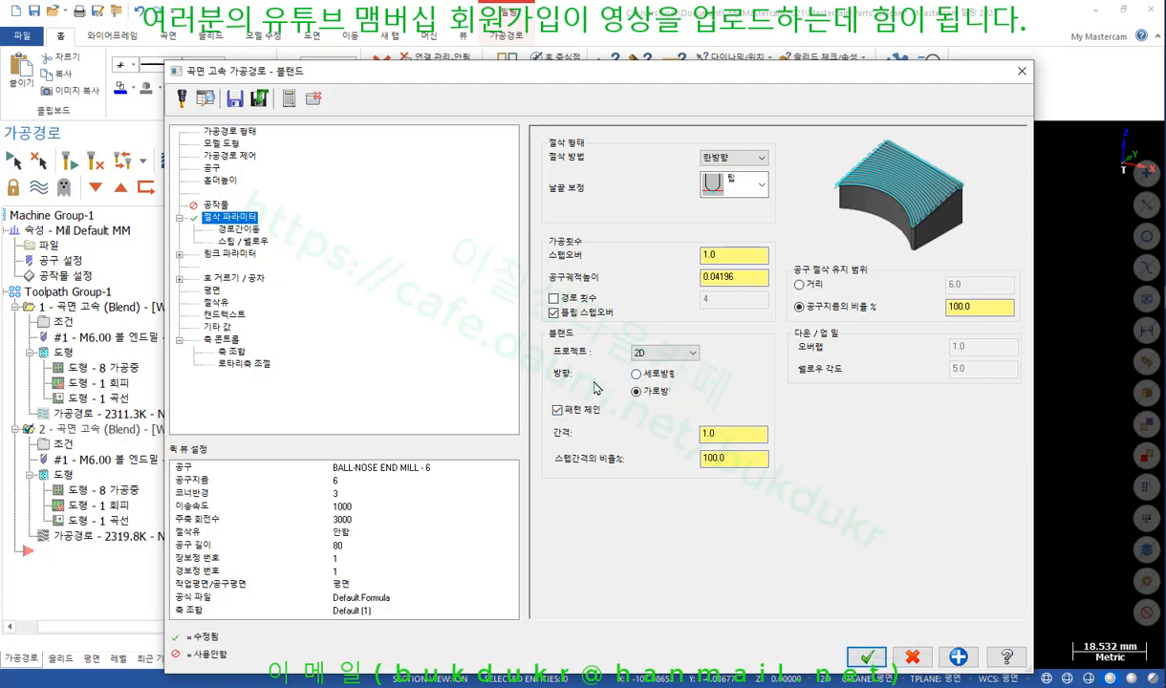
left_click(562, 312)
left_click(868, 658)
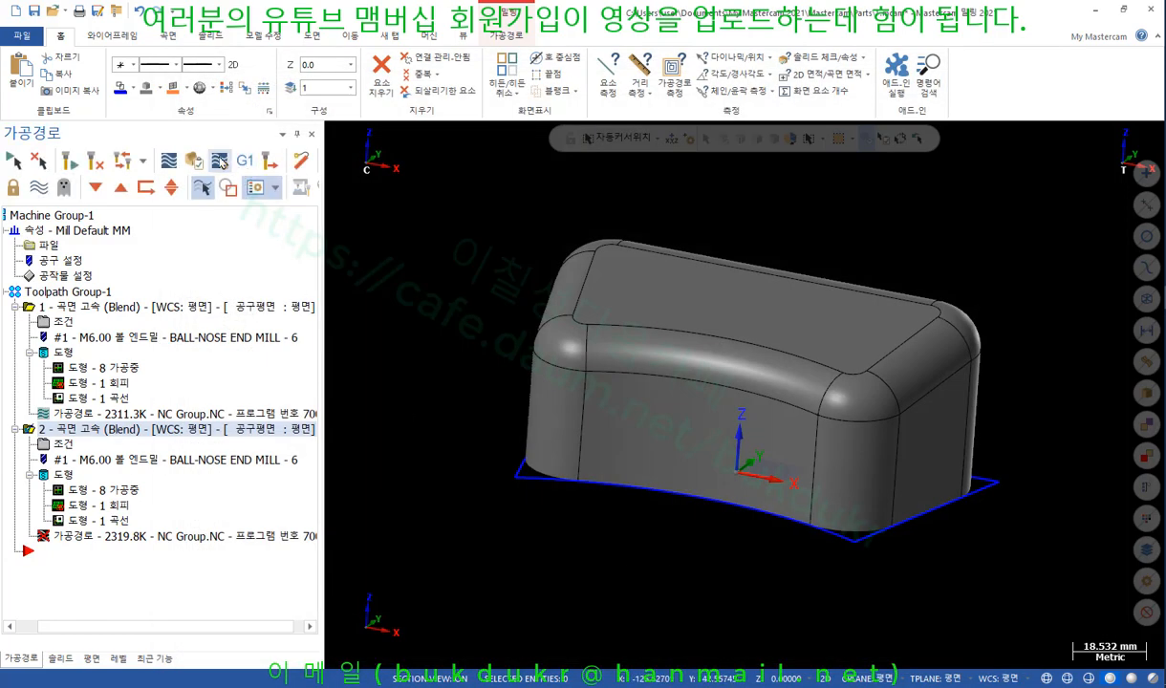
Regenerate the second Blend operation and inspect its toolpath around the block's rounded edges.
left_click(68, 161)
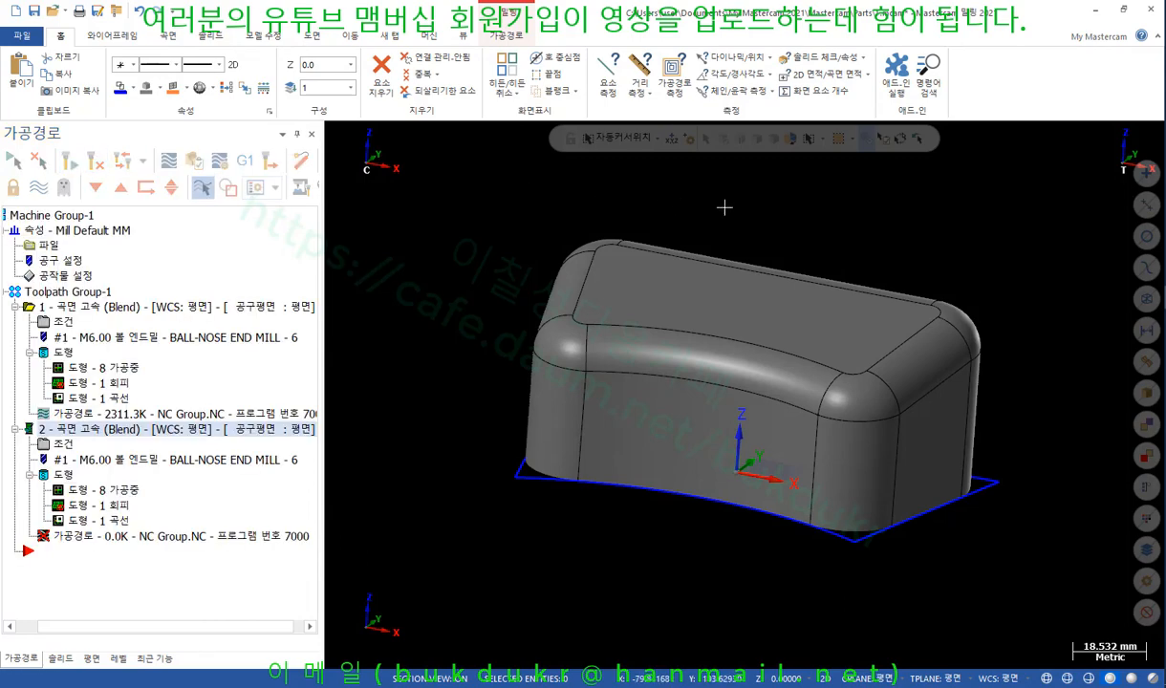
scroll(726, 208, "up", 1)
scroll(726, 207, "up", 1)
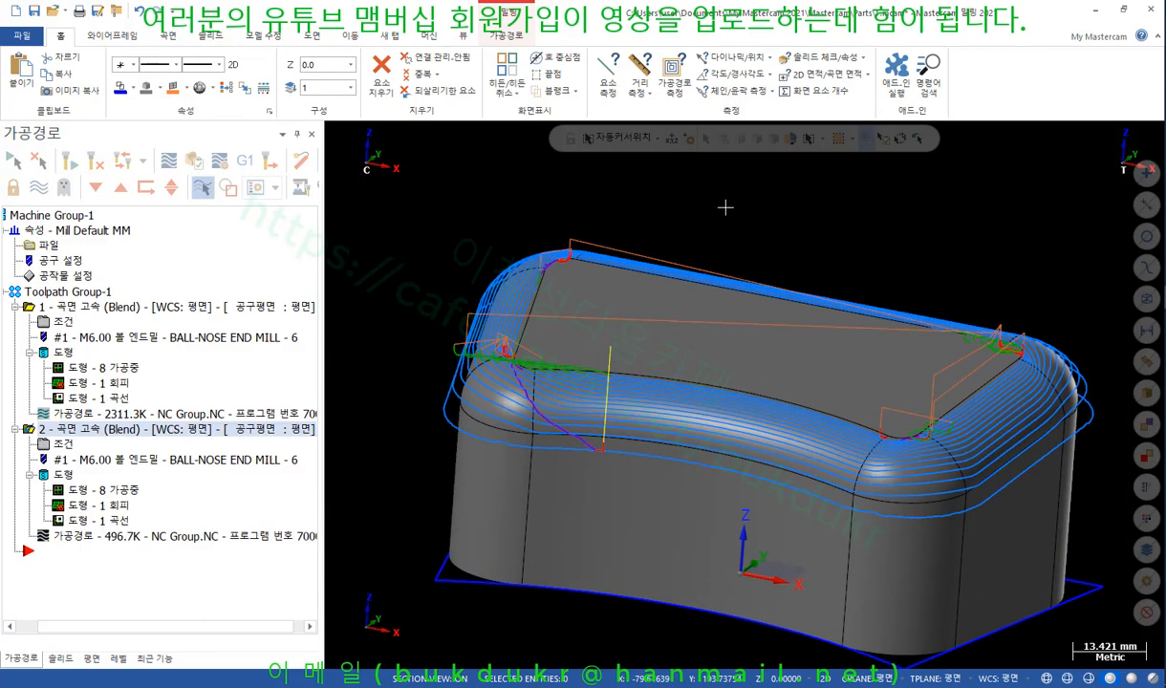
middle_click_drag(718, 216, 674, 173)
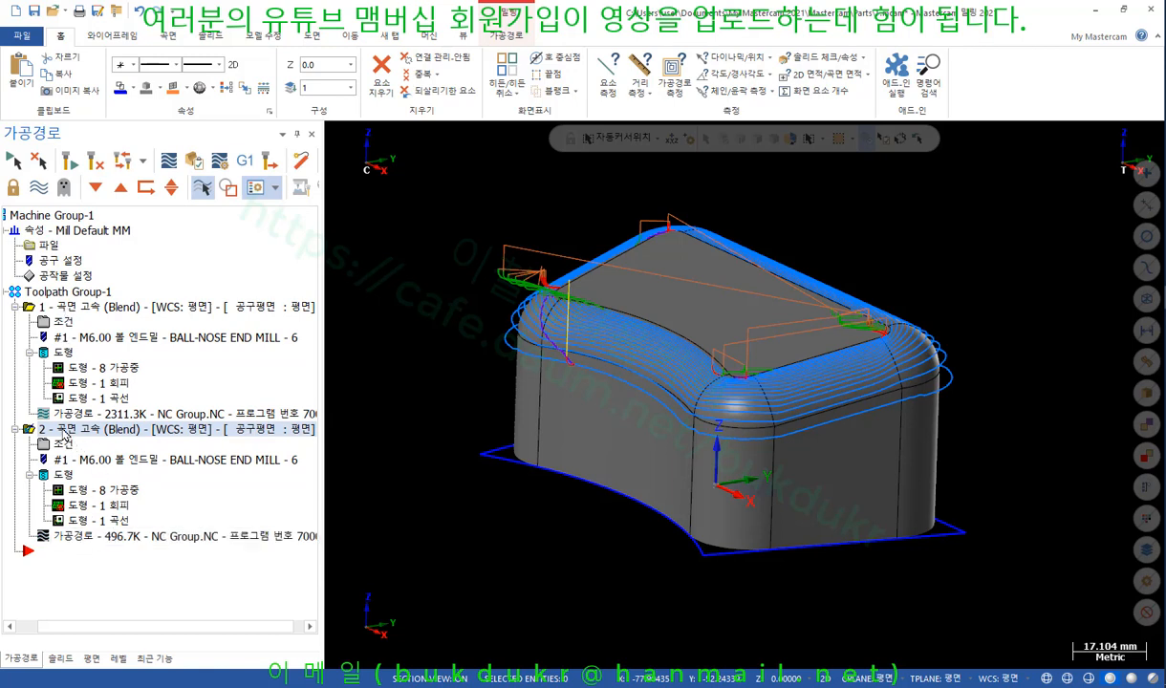
Duplicate the second Blend operation at the end of the toolpath group and turn off pattern chain (패턴 체인) in the copy.
right_click(177, 470)
left_click(243, 564)
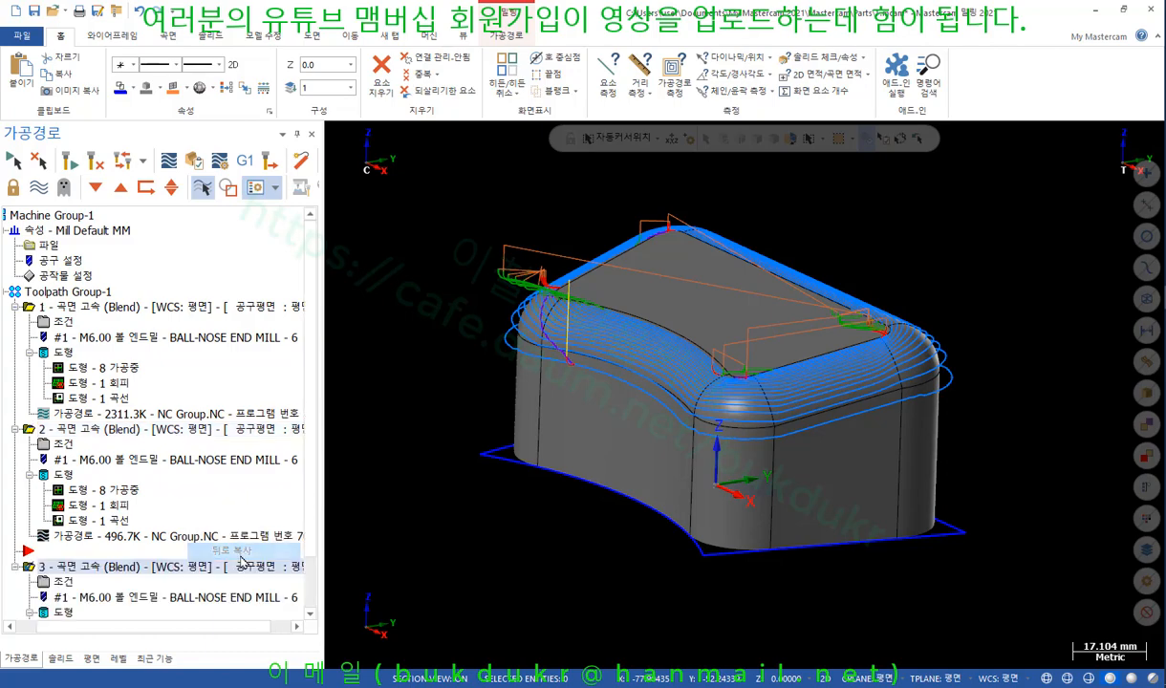
left_click(63, 582)
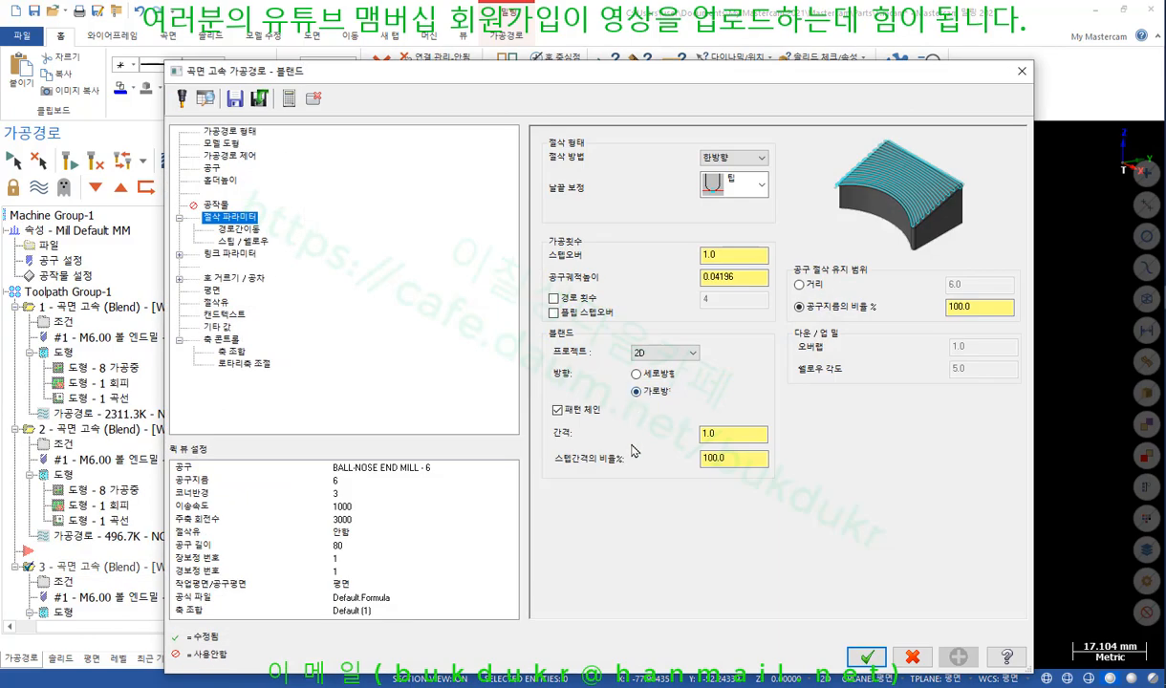
left_click(867, 656)
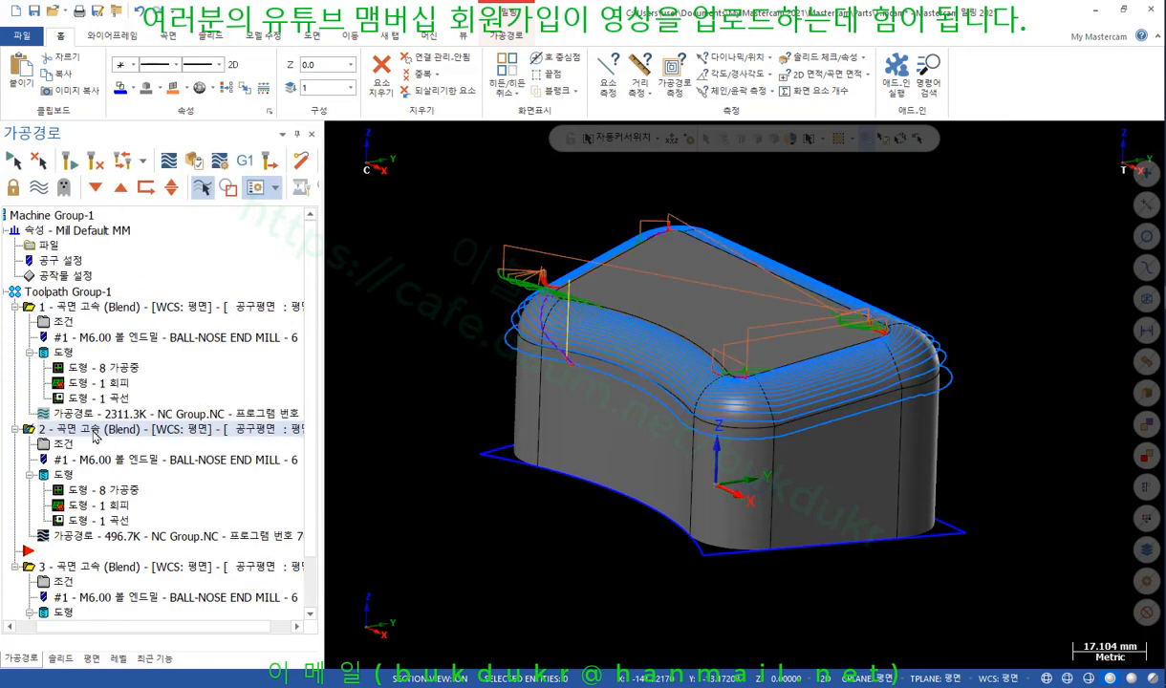
Try the 3D projection in the third Blend operation's cut parameters, return it to 2D and accept.
left_click(108, 573)
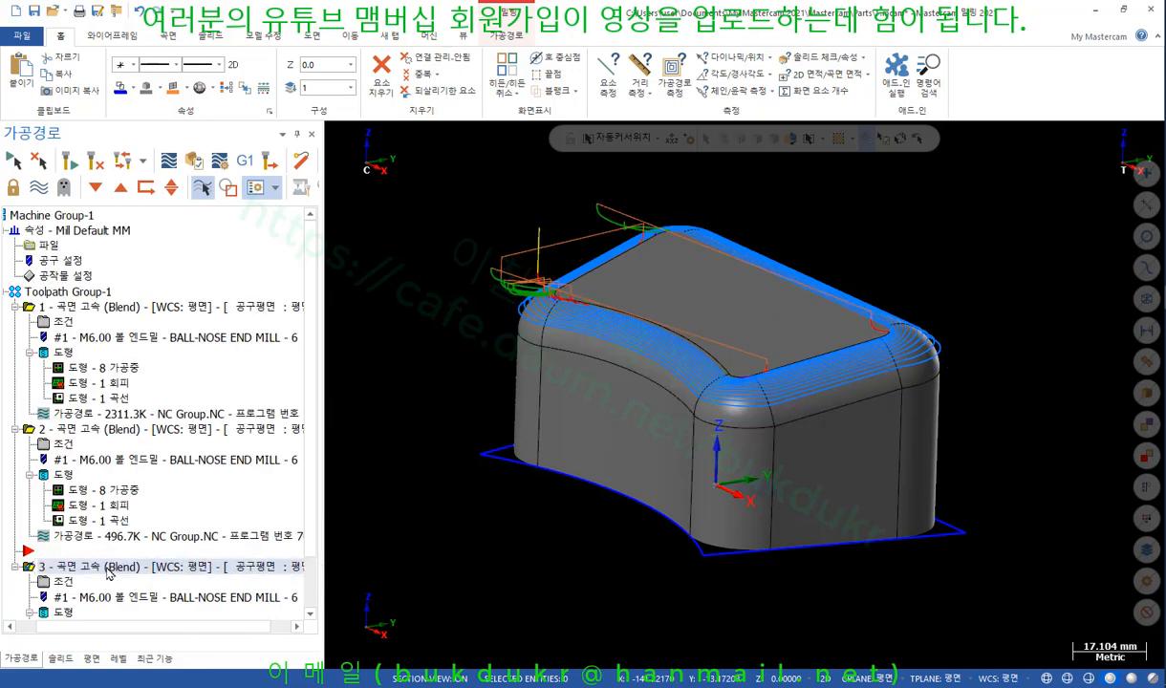
left_click(76, 580)
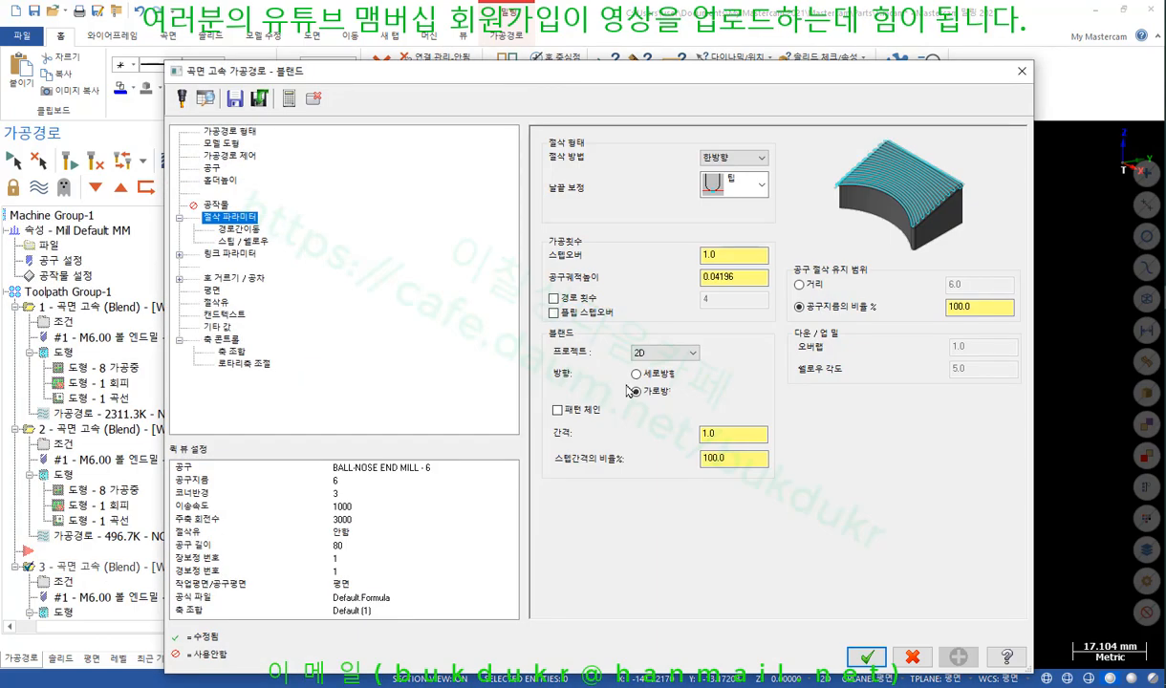
left_click(666, 354)
left_click(666, 376)
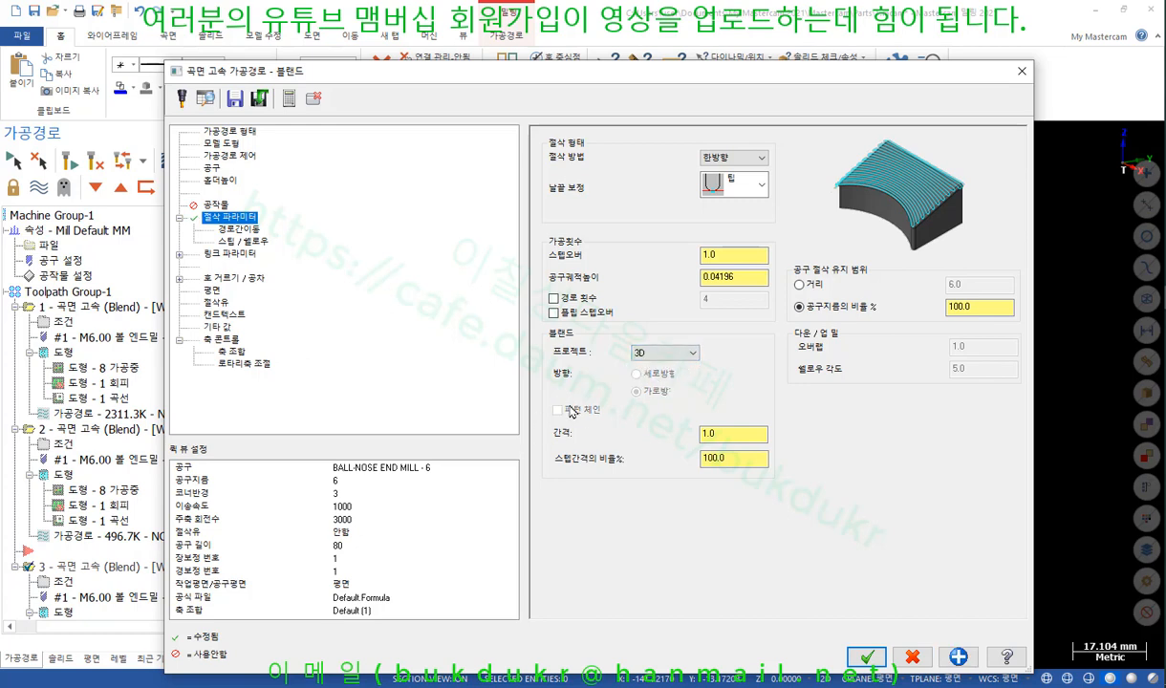
left_click(656, 352)
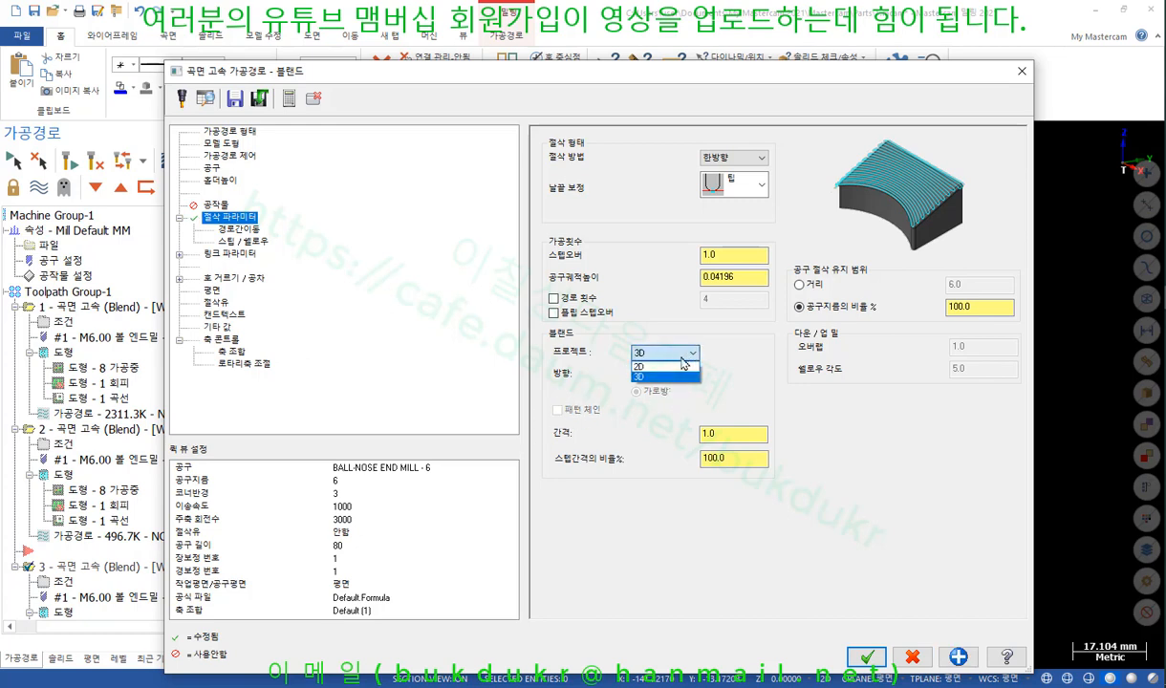
left_click(654, 364)
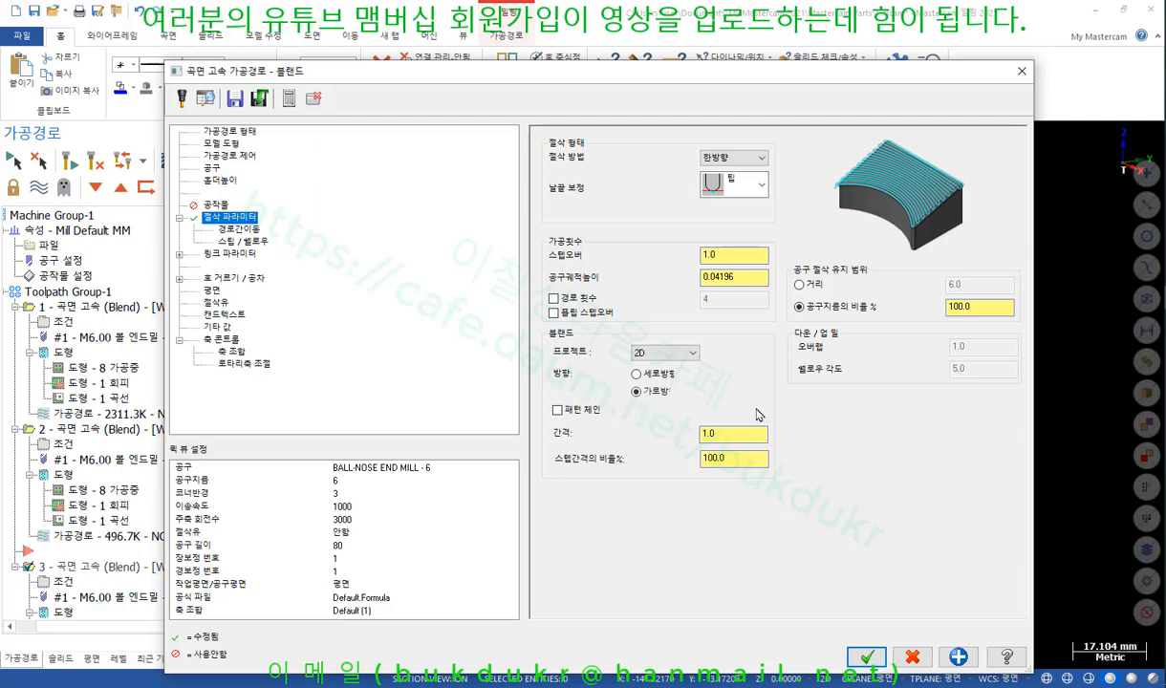
left_click(869, 658)
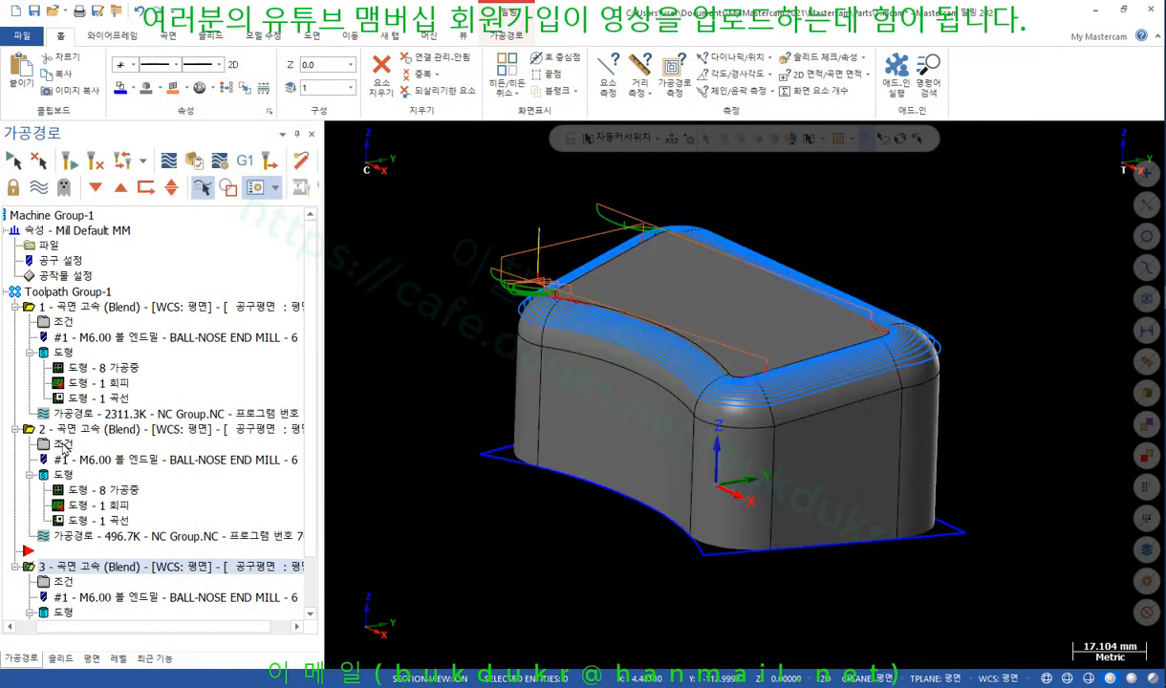
Turn off pattern chain (패턴 체인) in the second Blend operation and check the third operation's cut parameters.
left_click(64, 447)
left_click(557, 410)
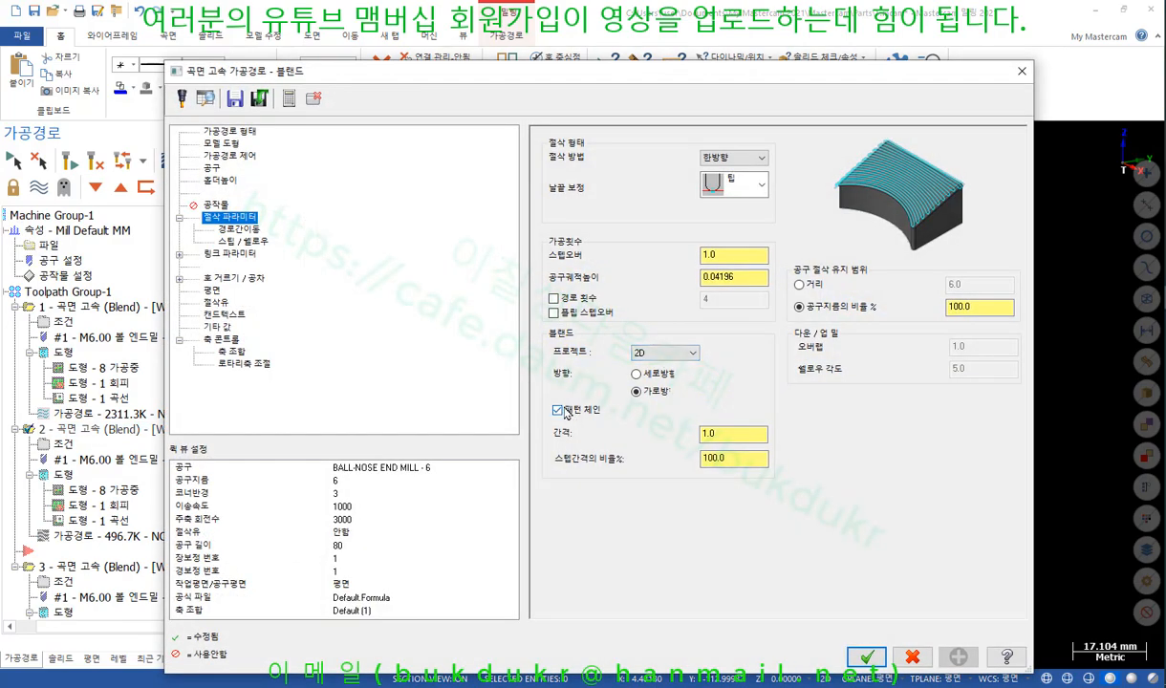
left_click(869, 658)
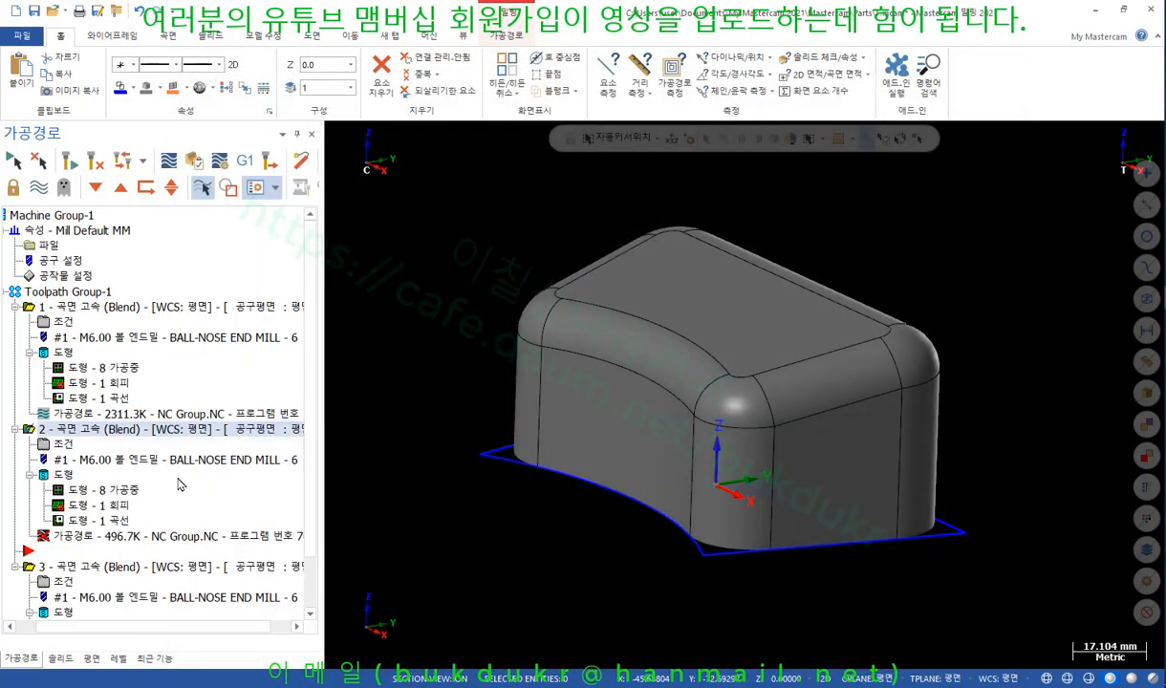
left_click(69, 568)
left_click(65, 583)
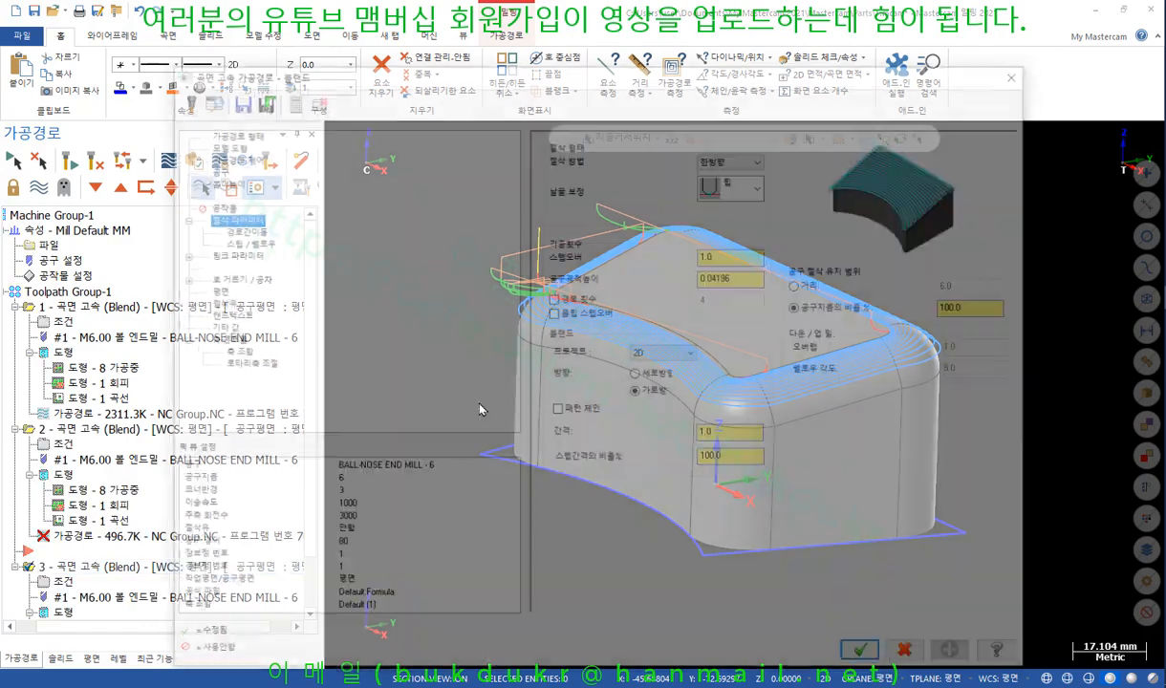
left_click(867, 656)
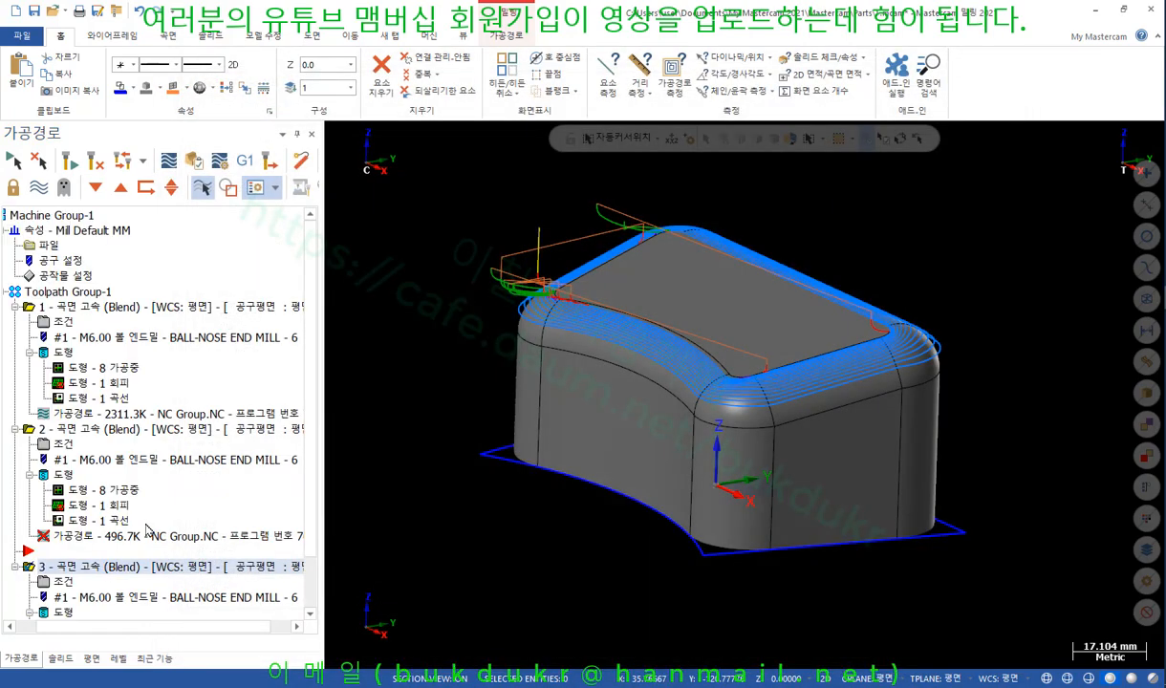
Turn pattern chain (패턴 체인) back on in the second Blend operation and regenerate its toolpath.
left_click(61, 427)
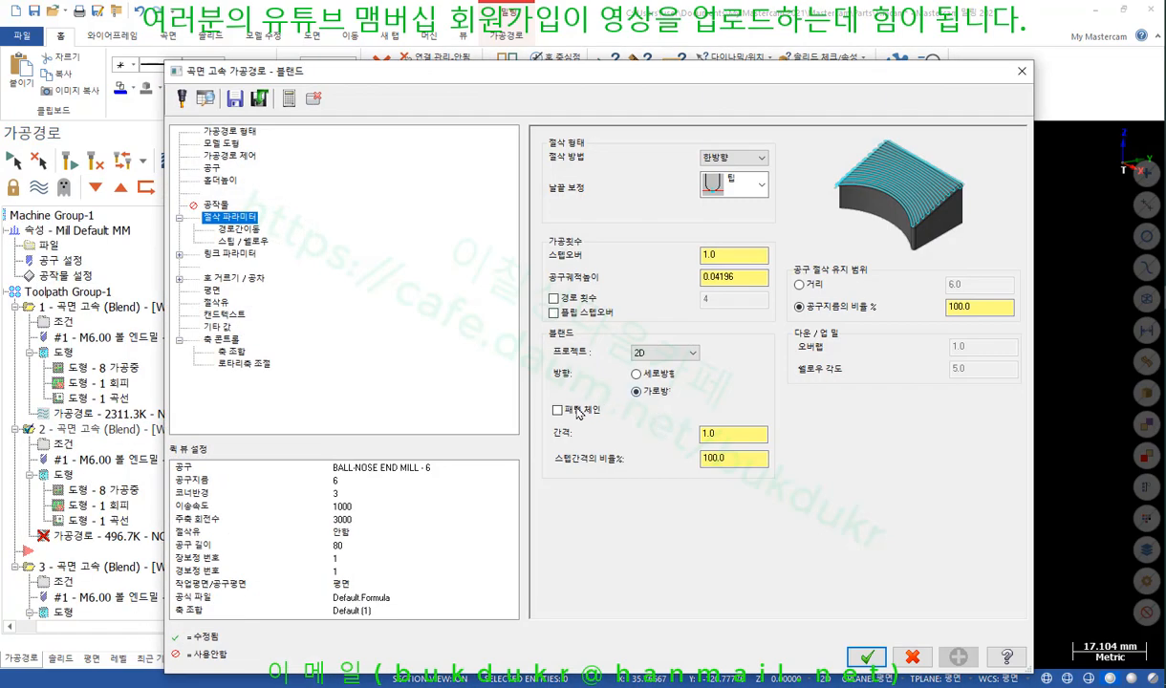
left_click(868, 656)
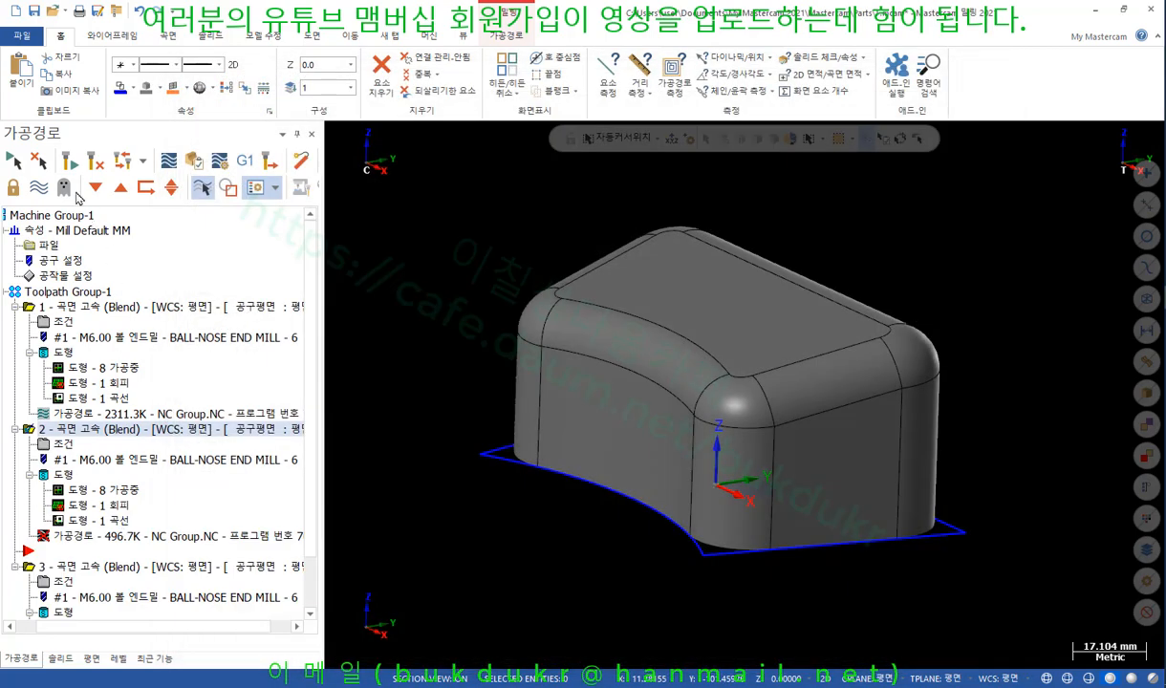
left_click(69, 160)
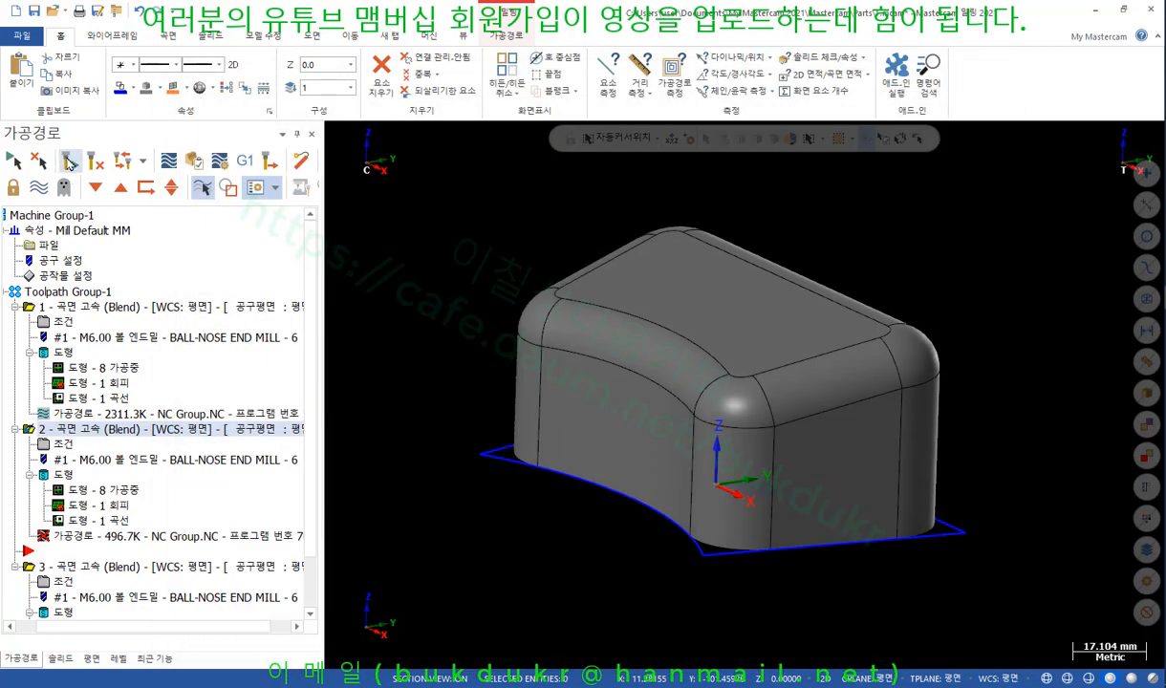
Collapse the first operation, then review the third Blend operation's cut parameters and its toolpath along the block's rounded edge.
left_click(15, 307)
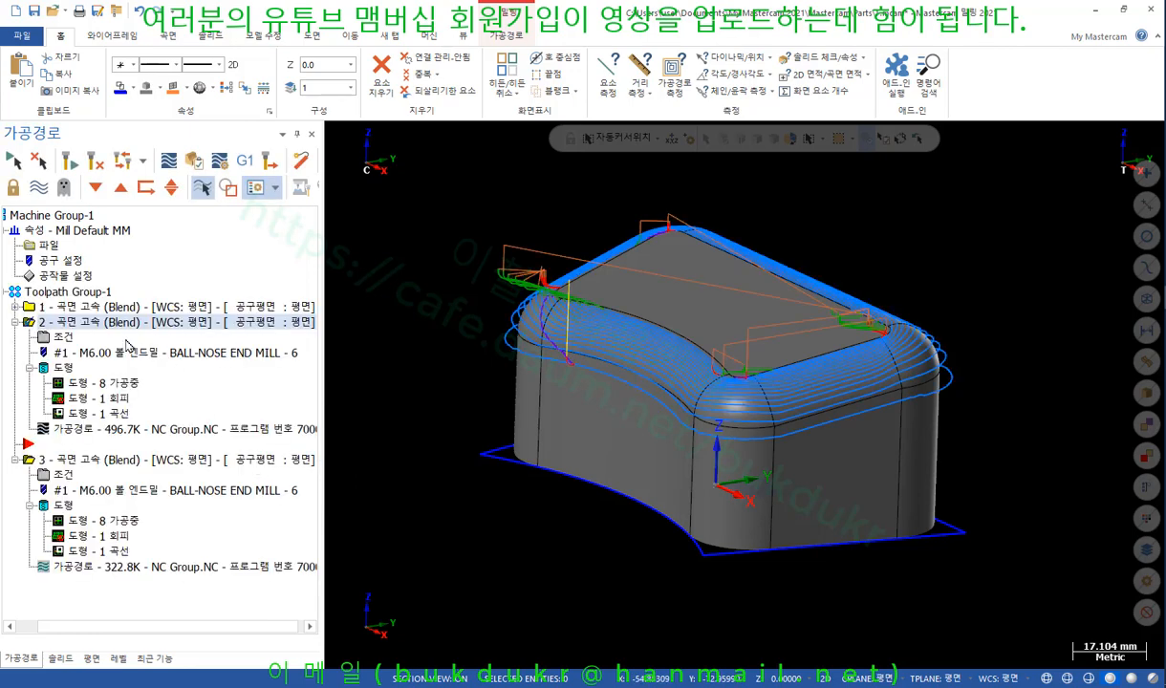
left_click(74, 461)
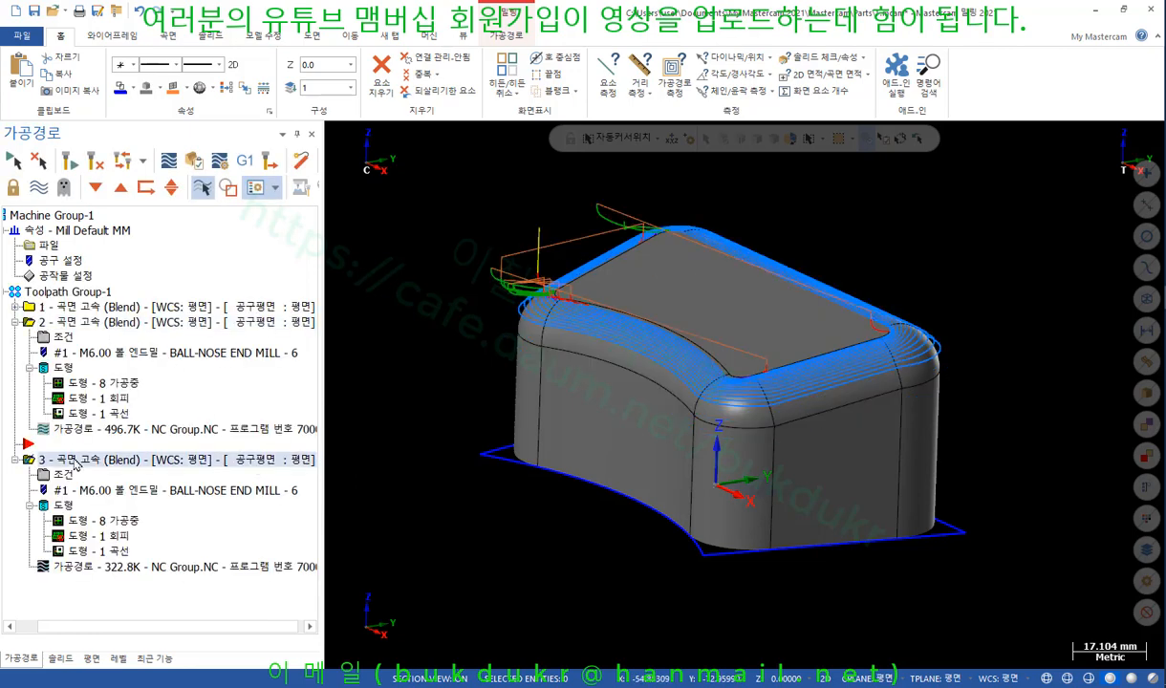
left_click(61, 478)
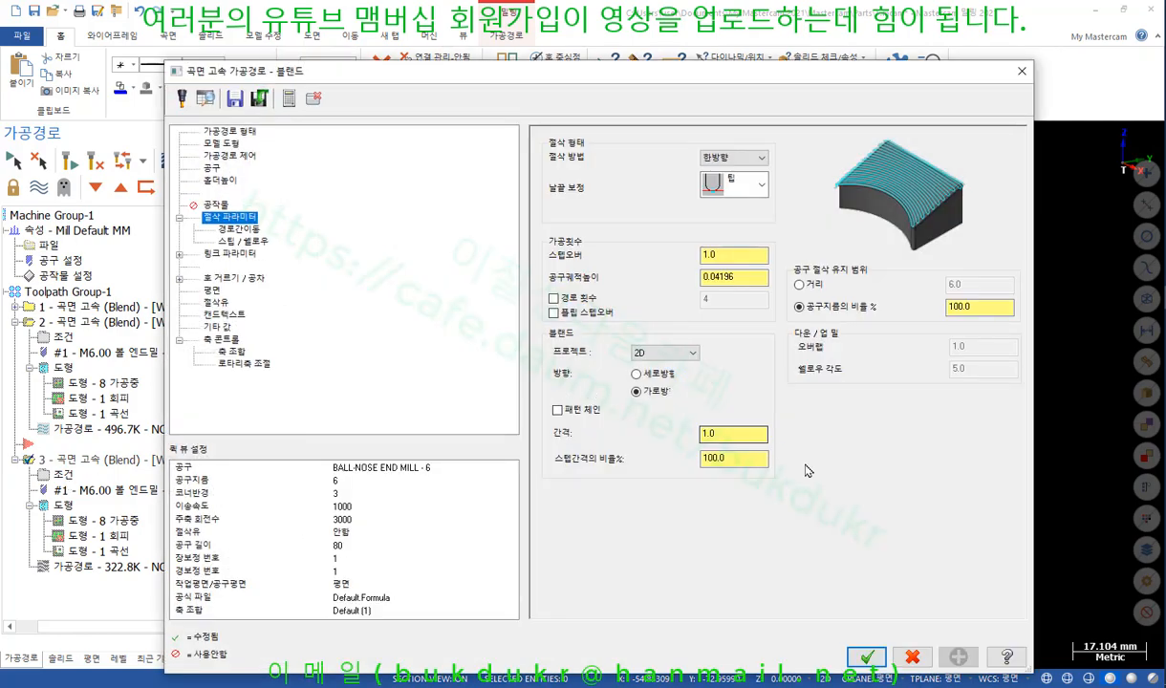
left_click(867, 657)
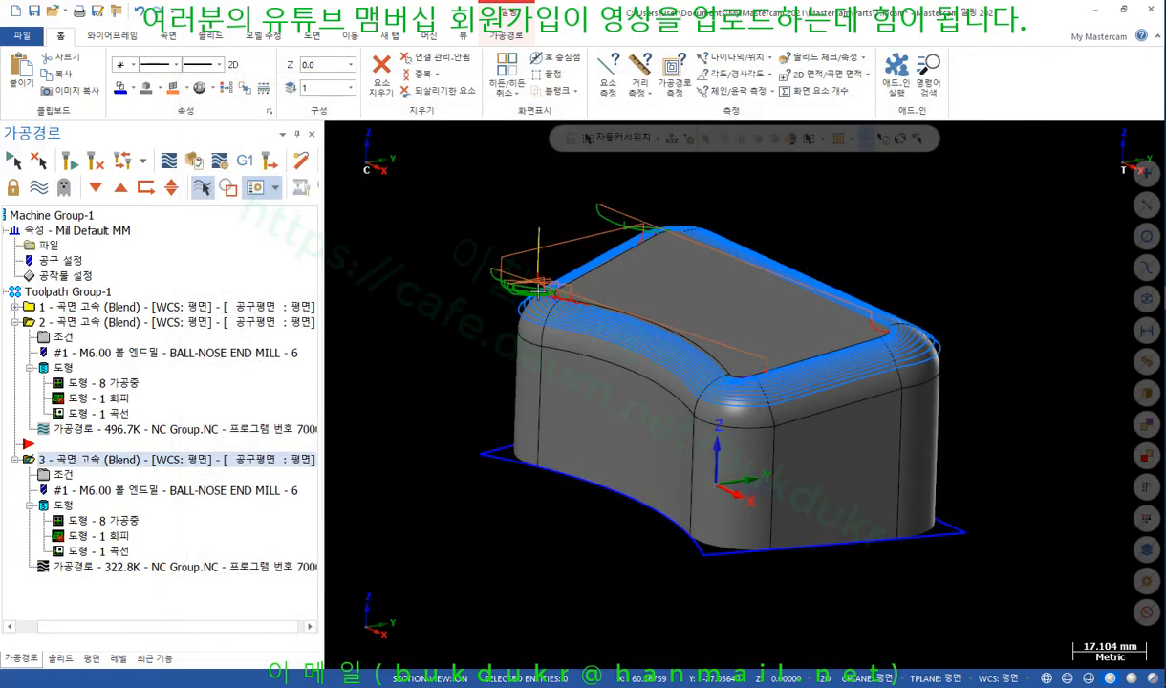
scroll(432, 334, "up", 5)
scroll(376, 306, "down", 4)
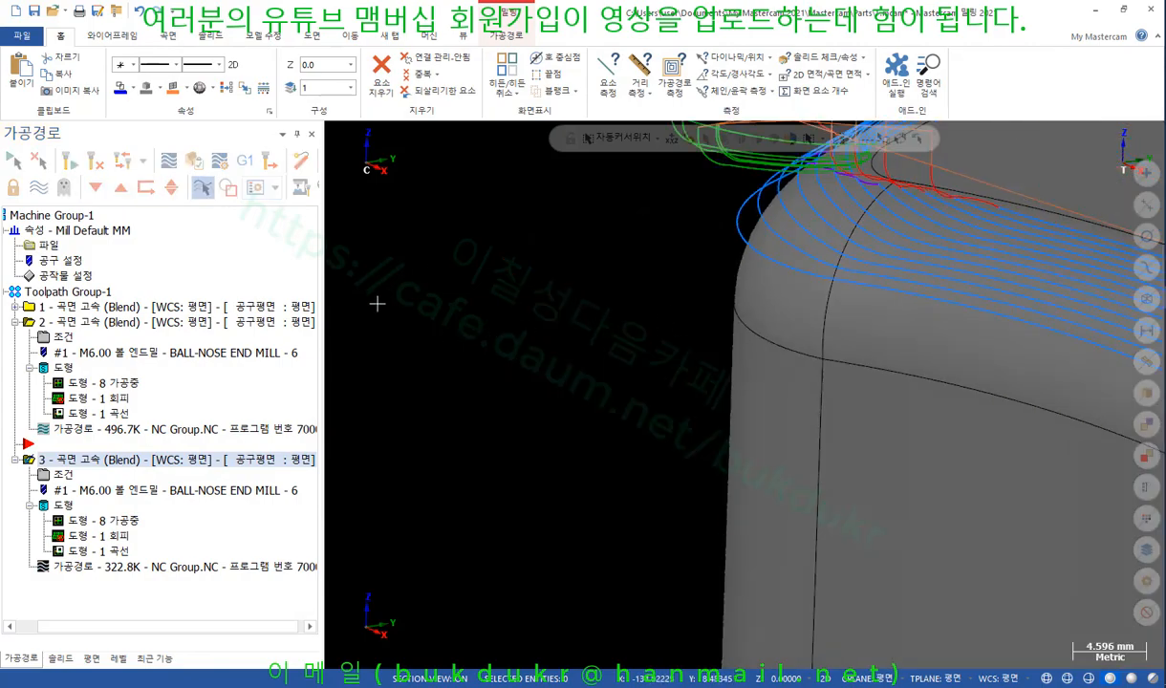
scroll(719, 250, "up", 2)
middle_click_drag(719, 250, 752, 245)
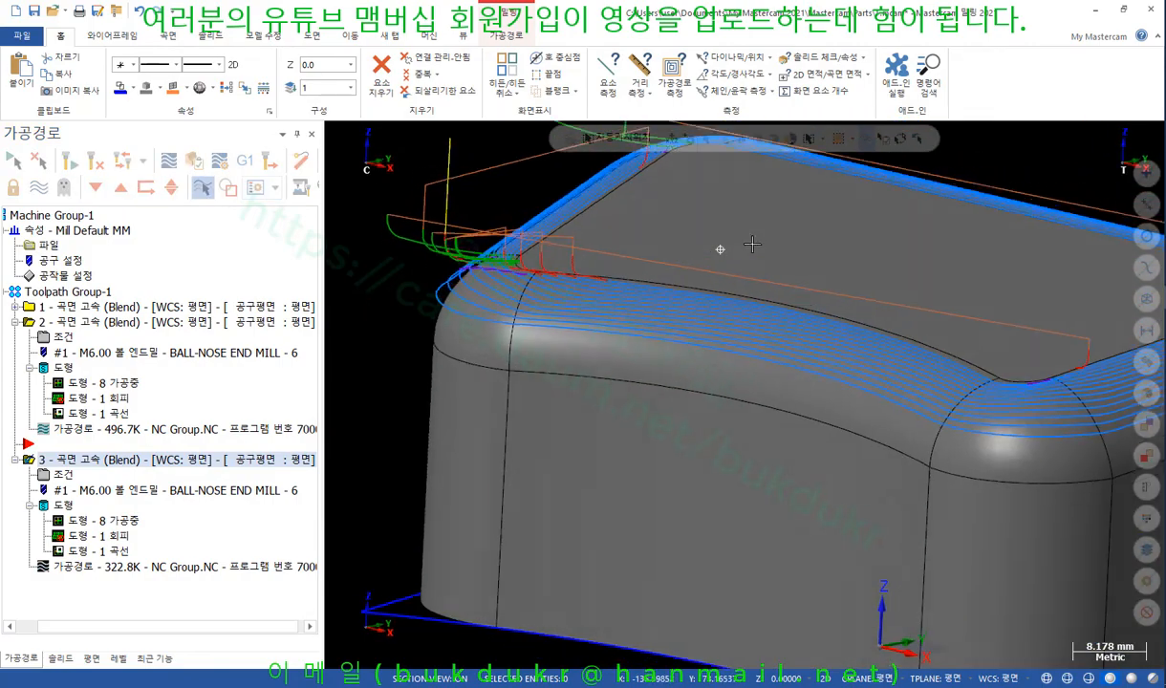
Display the second Blend operation's toolpath and examine how its passes run between the lower and upper edges of the fillet.
left_click(86, 325)
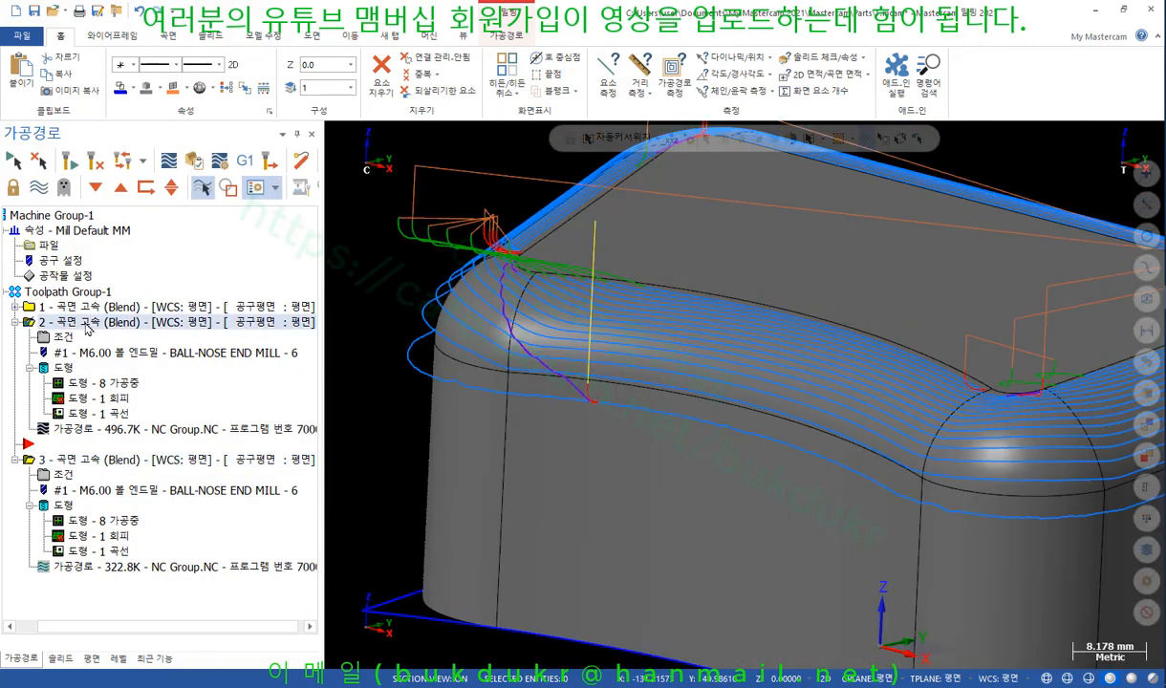
scroll(734, 314, "down", 2)
middle_click_drag(734, 314, 769, 328)
middle_click_drag(681, 300, 806, 328)
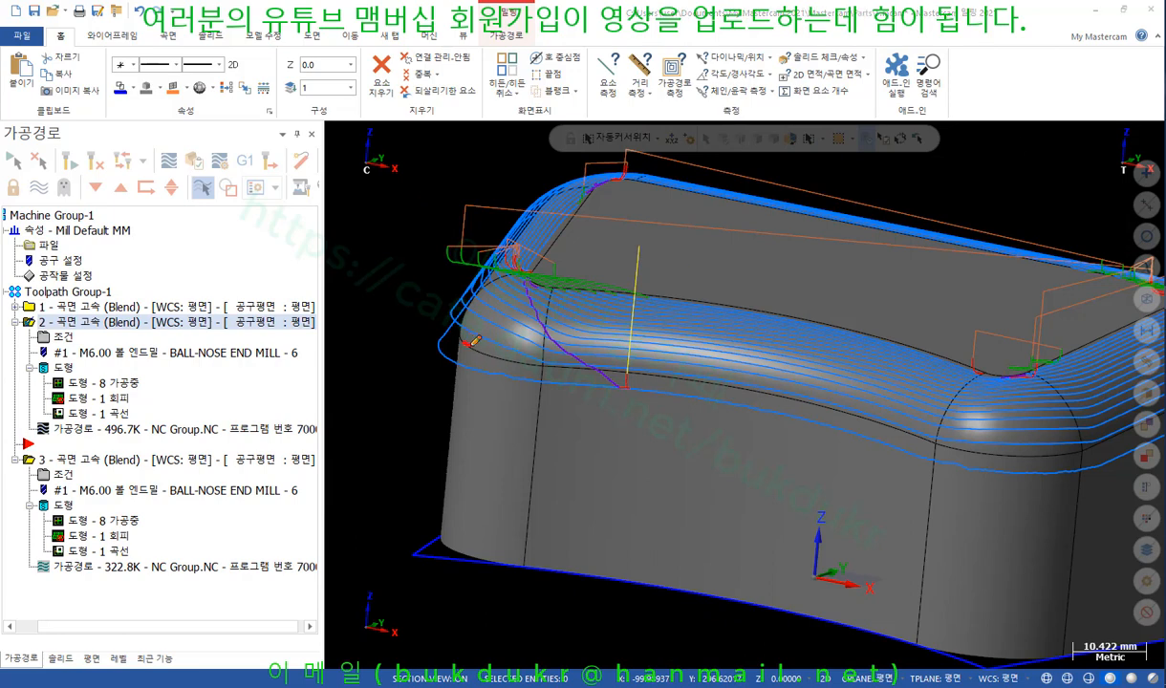
left_click_drag(470, 345, 593, 364)
left_click_drag(520, 267, 695, 299)
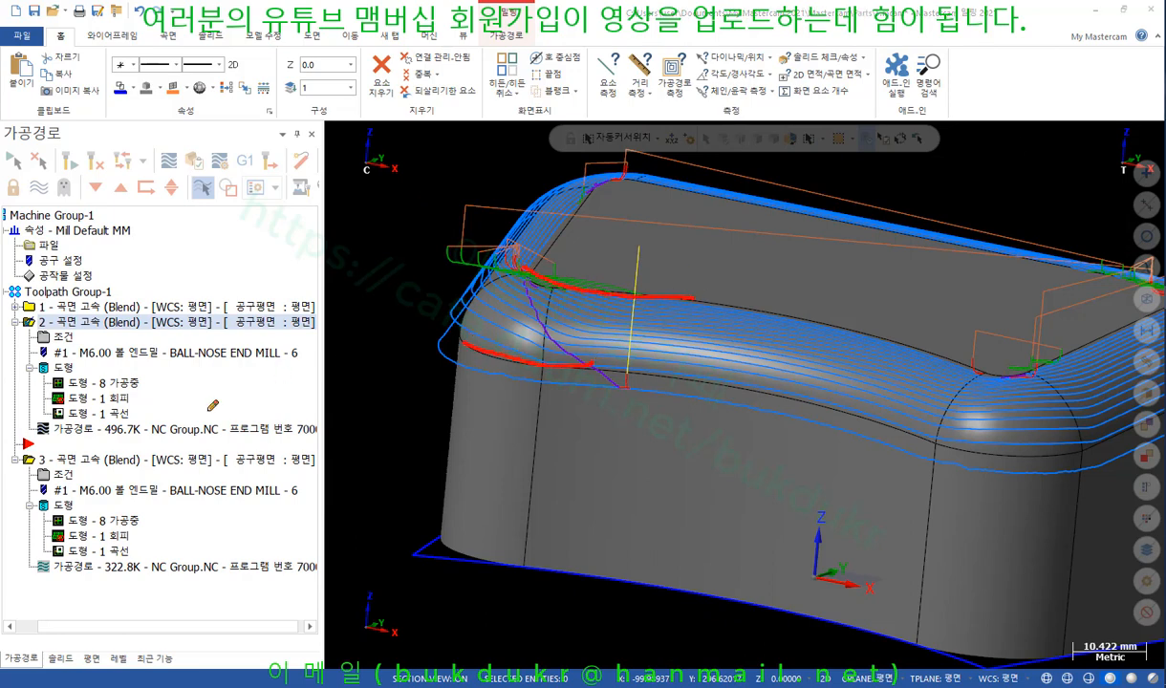
right_click(397, 355)
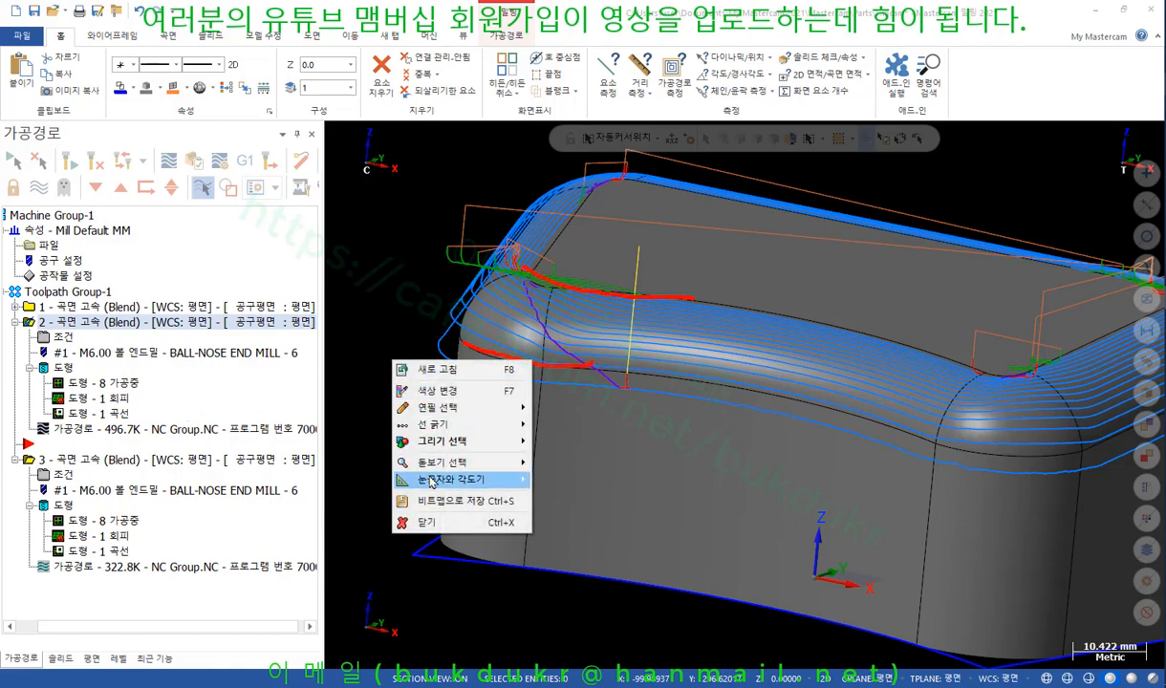
left_click(413, 501)
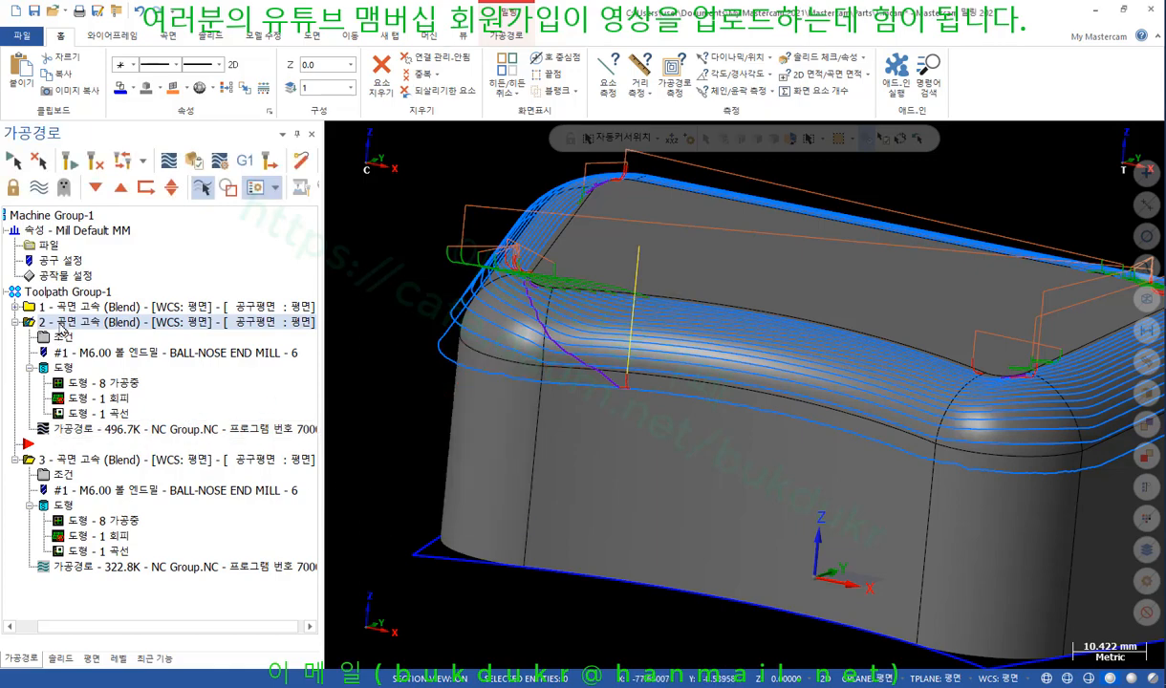
Open the help page for the second operation's Blend cut parameters and expand its Parameters section.
left_click(59, 336)
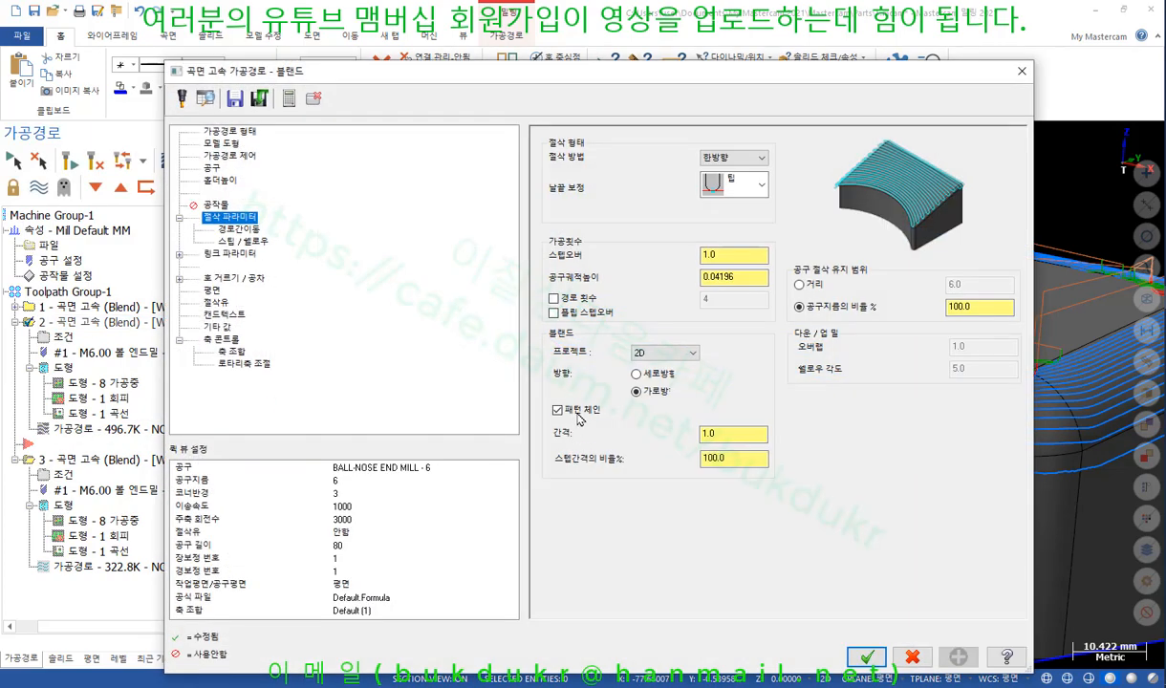
left_click(1011, 658)
left_click(126, 256)
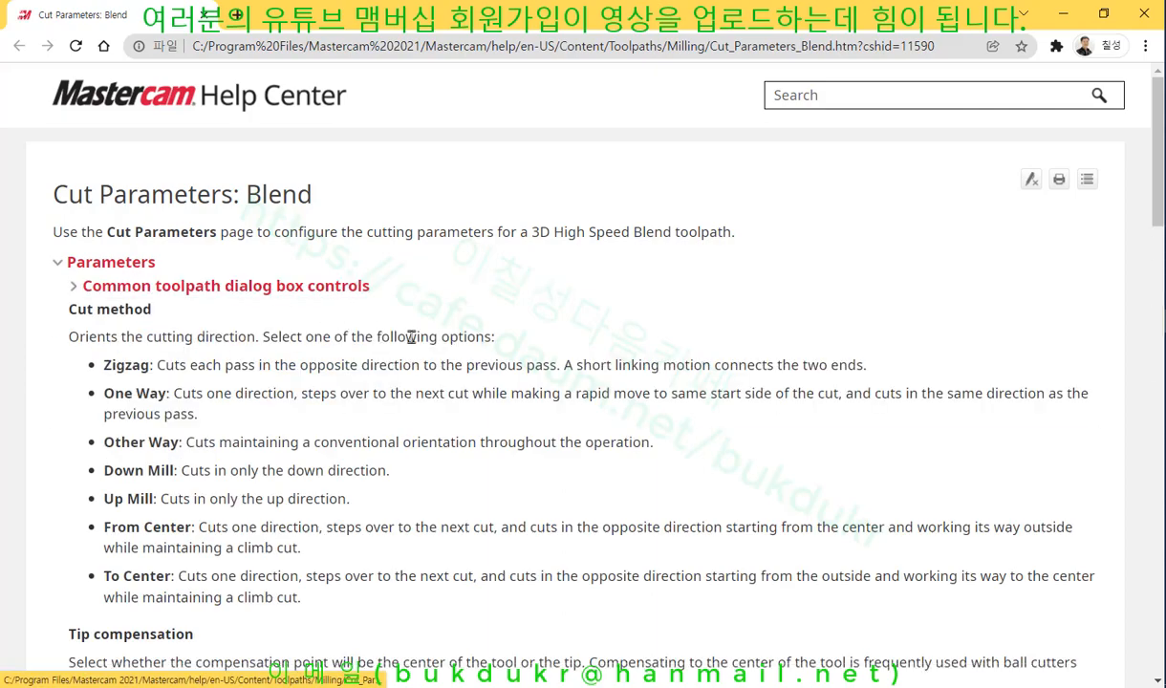
Read the Blend help page on the Project, Direction and Flatten chains options, marking the key phrases in the Flatten chains description.
scroll(413, 341, "down", 4)
scroll(424, 354, "down", 3)
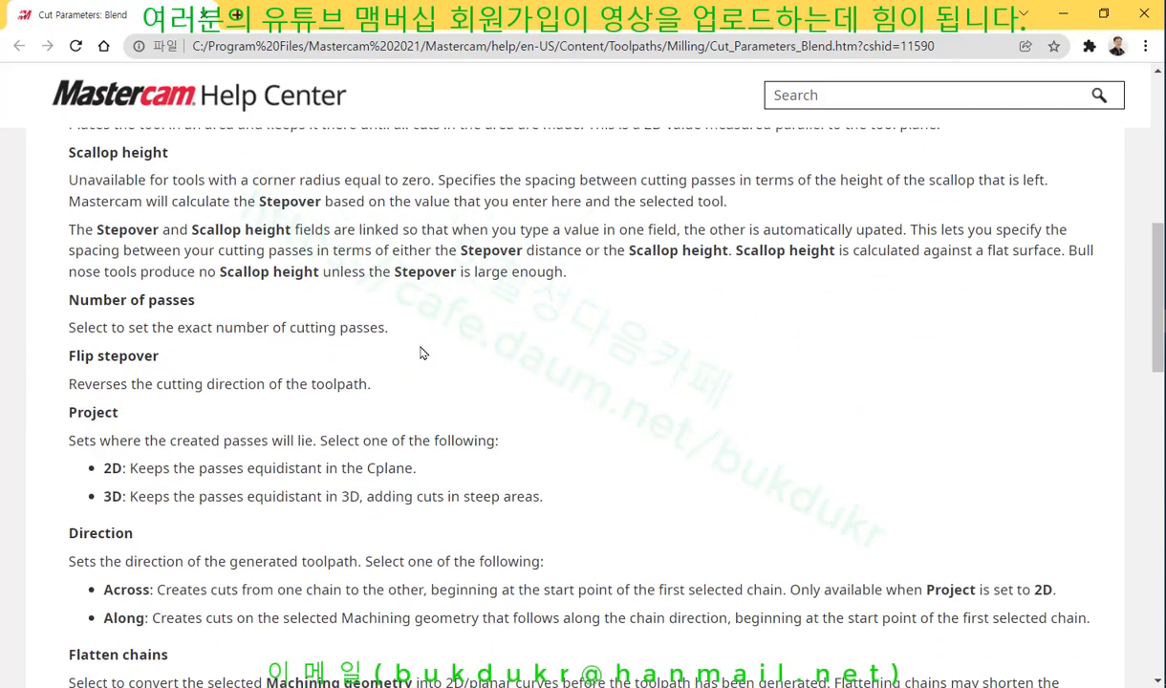
scroll(424, 353, "down", 2)
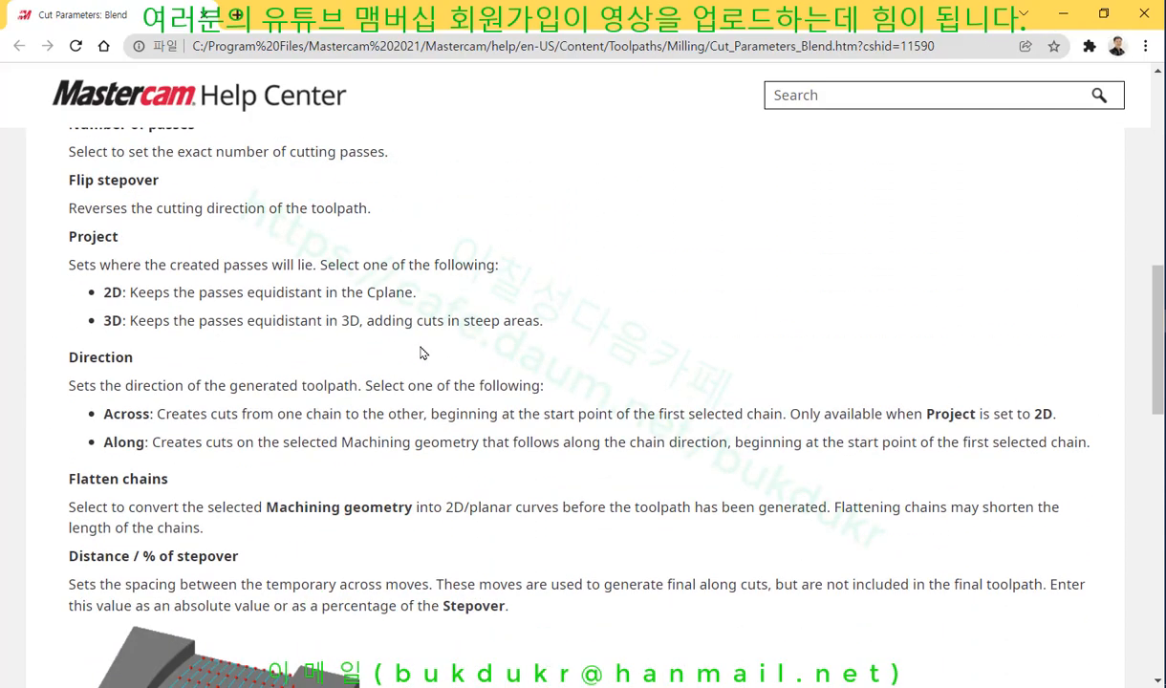
scroll(424, 354, "down", 3)
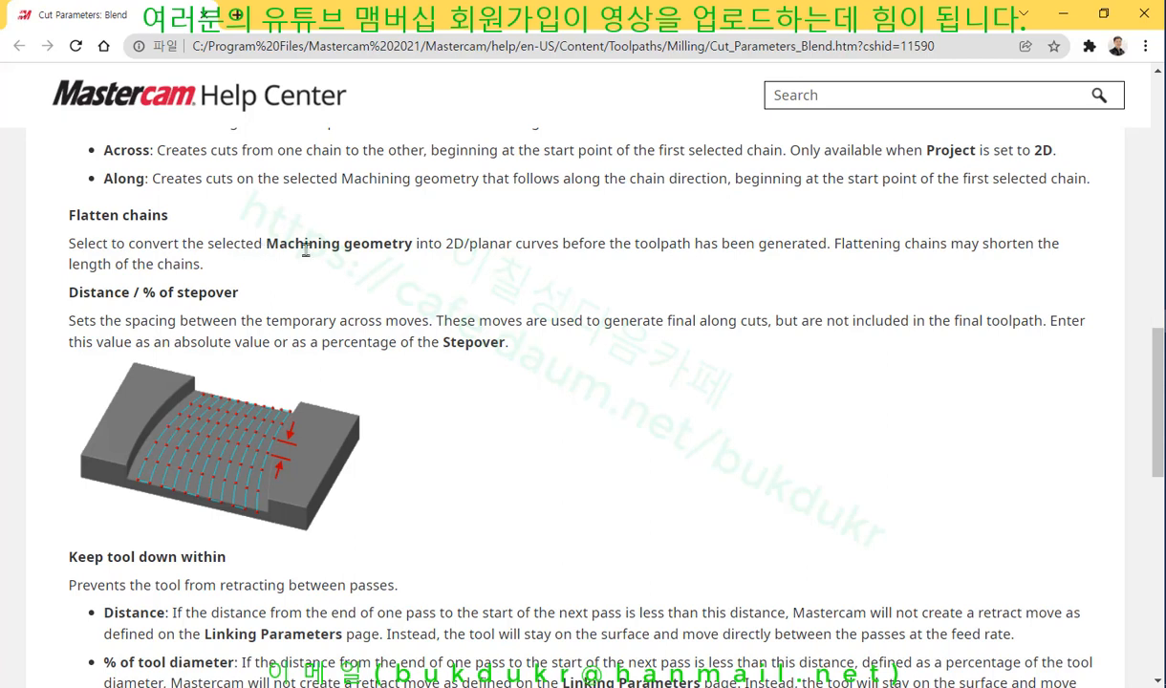
left_click_drag(413, 245, 270, 247)
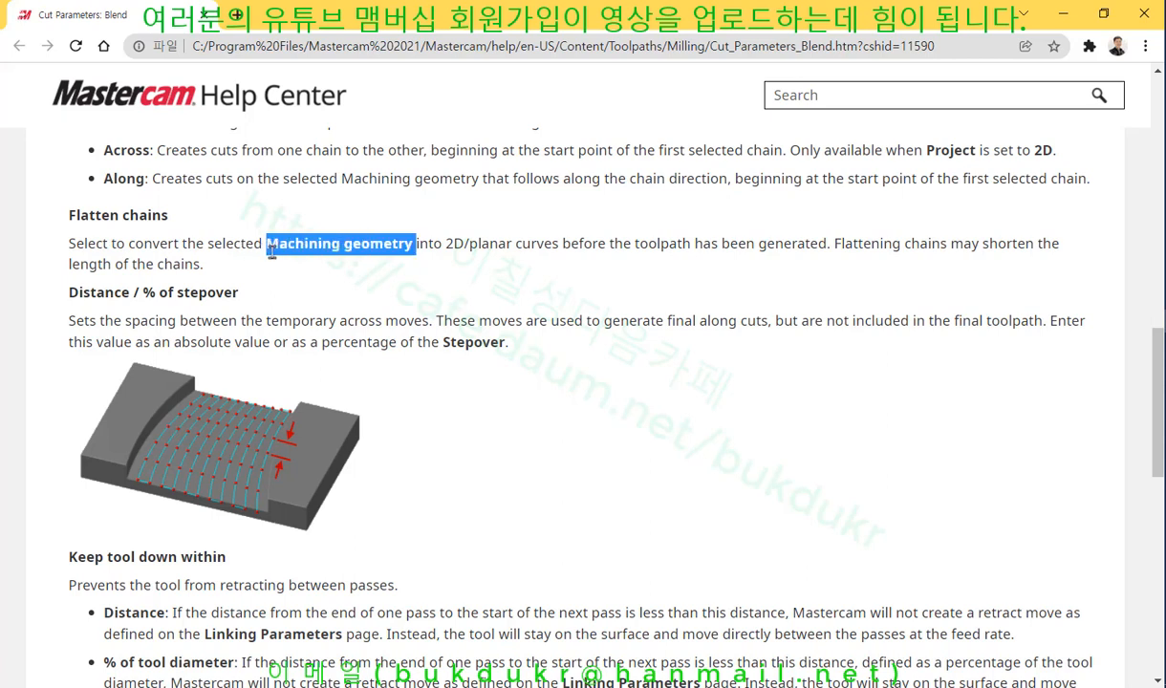
left_click_drag(434, 245, 511, 242)
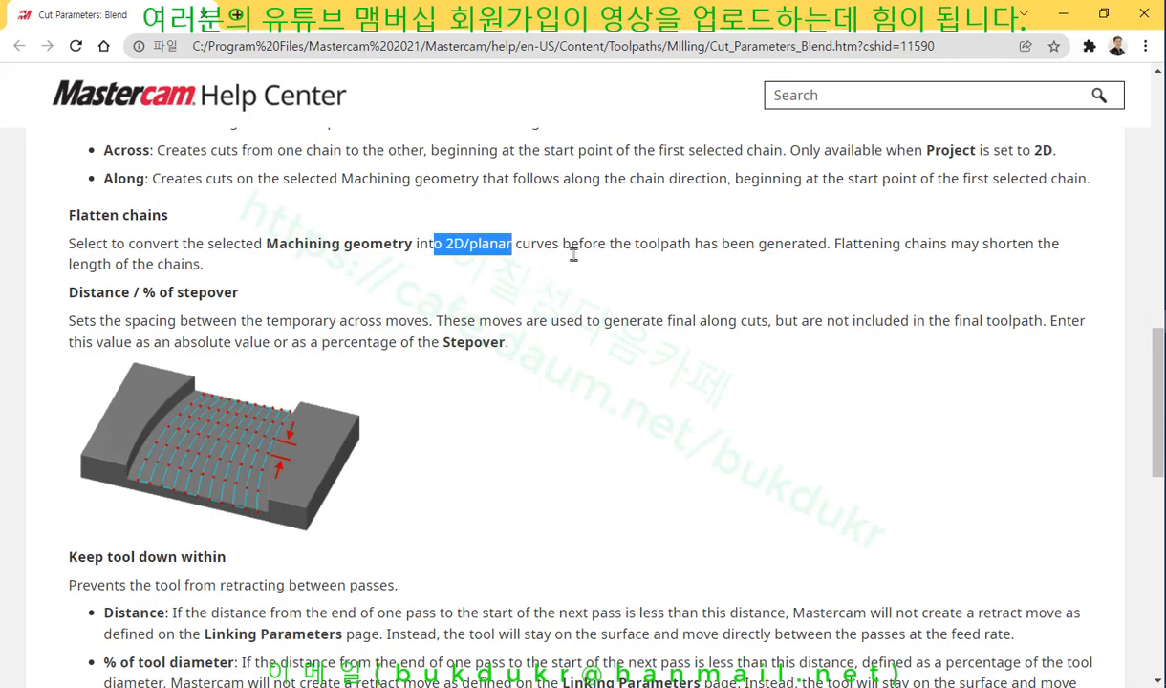
left_click_drag(622, 245, 828, 247)
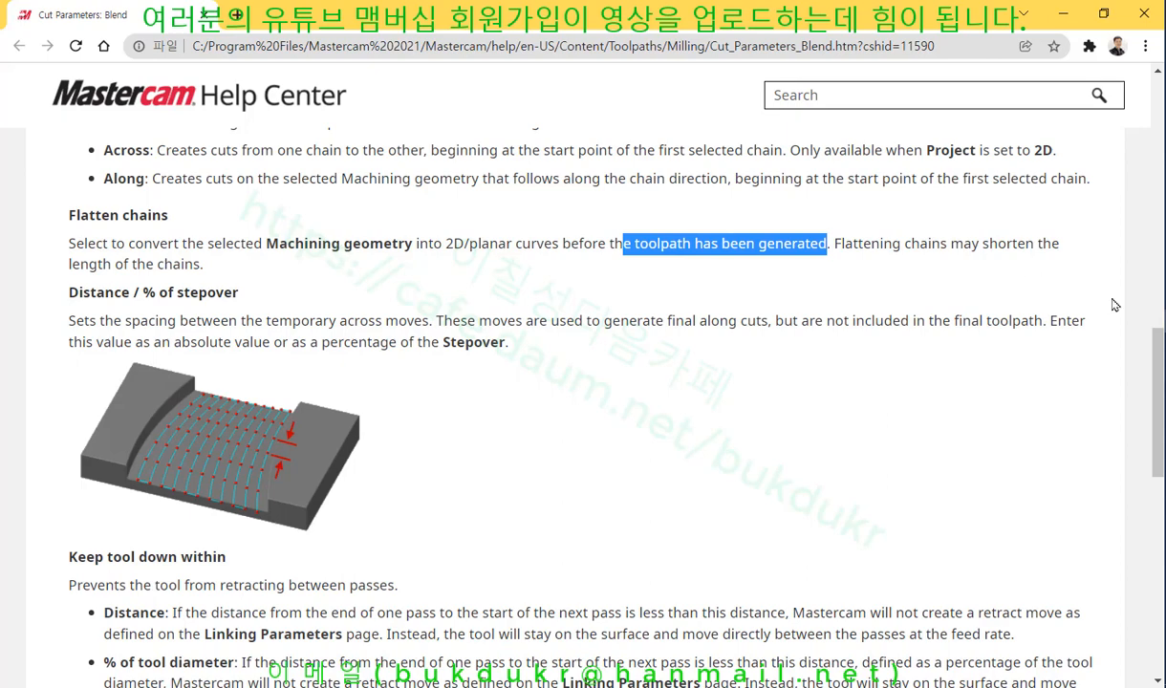
Switch to the Mastercam textbook PDF in Adobe Acrobat and study the chain flattening (체인 평면화) explanation and its before-and-after figures.
key("alt+Tab")
scroll(741, 273, "down", 3)
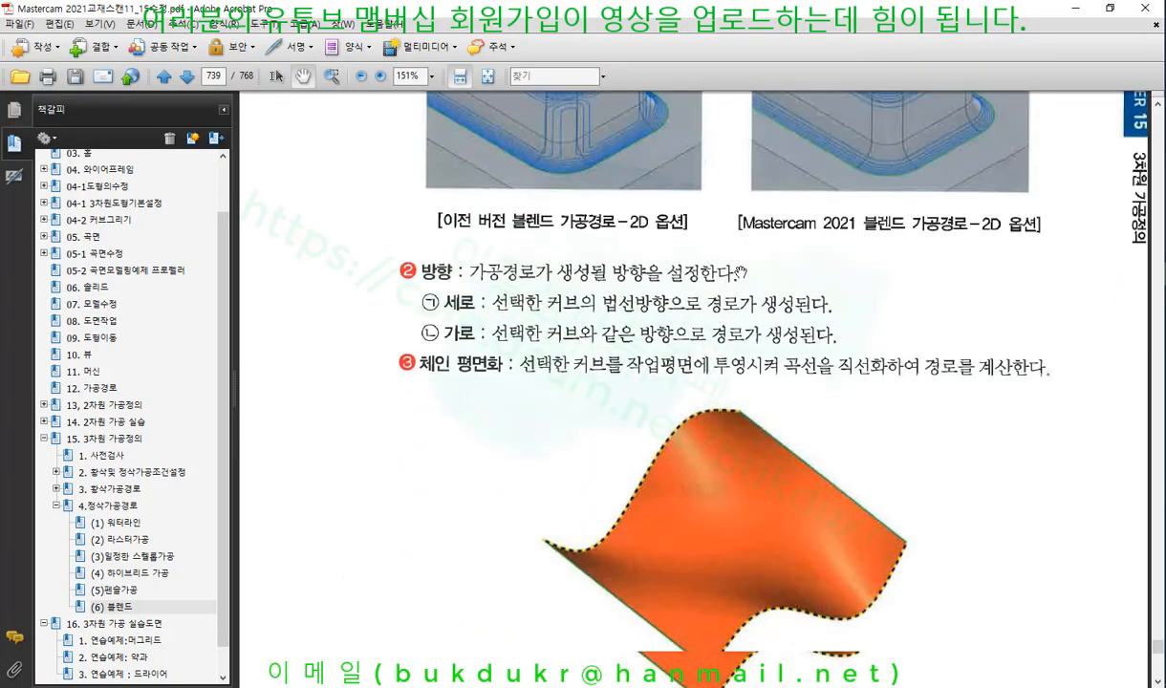
scroll(741, 273, "down", 3)
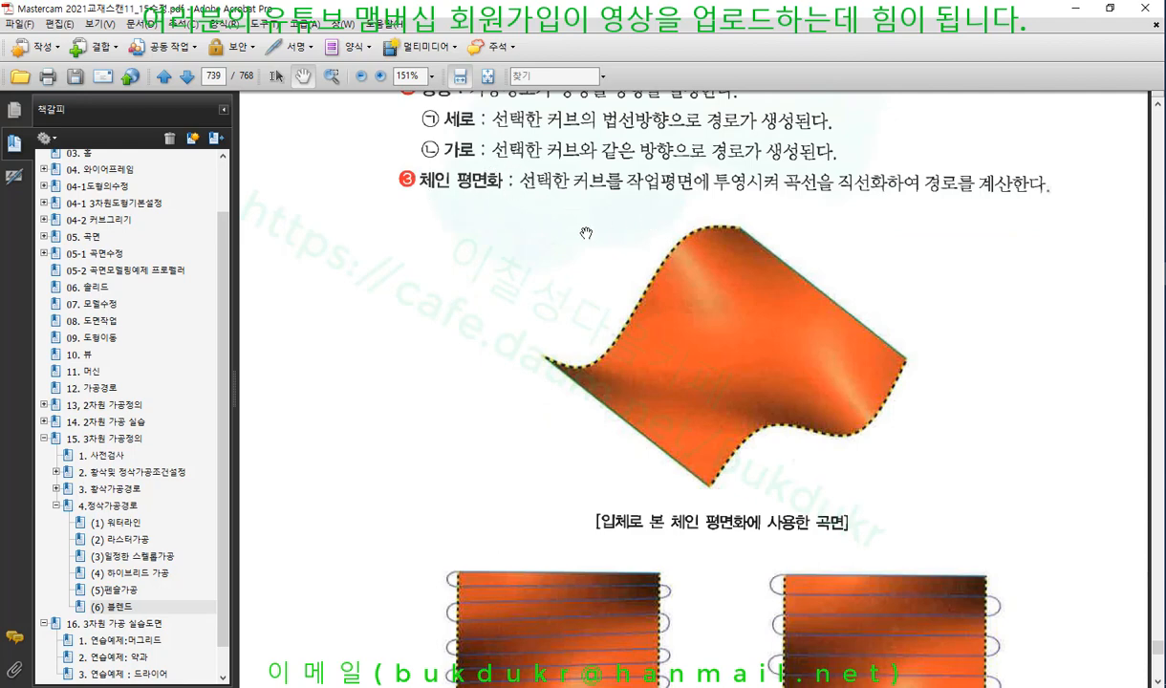
scroll(586, 233, "down", 4)
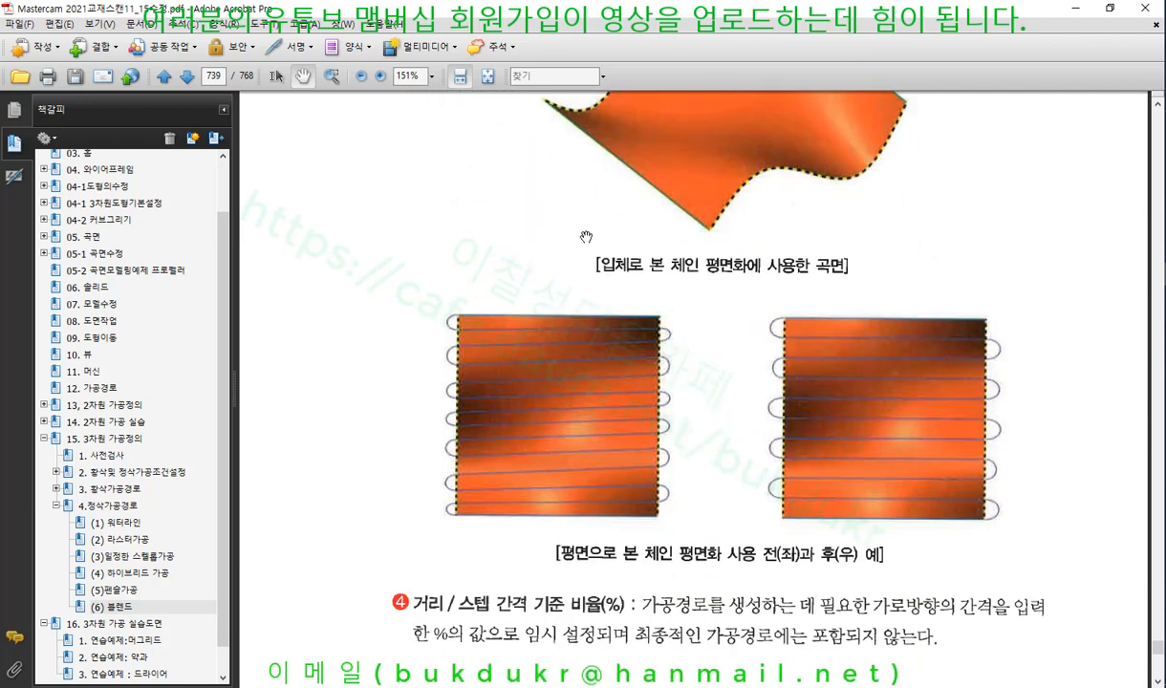
scroll(586, 236, "up", 4)
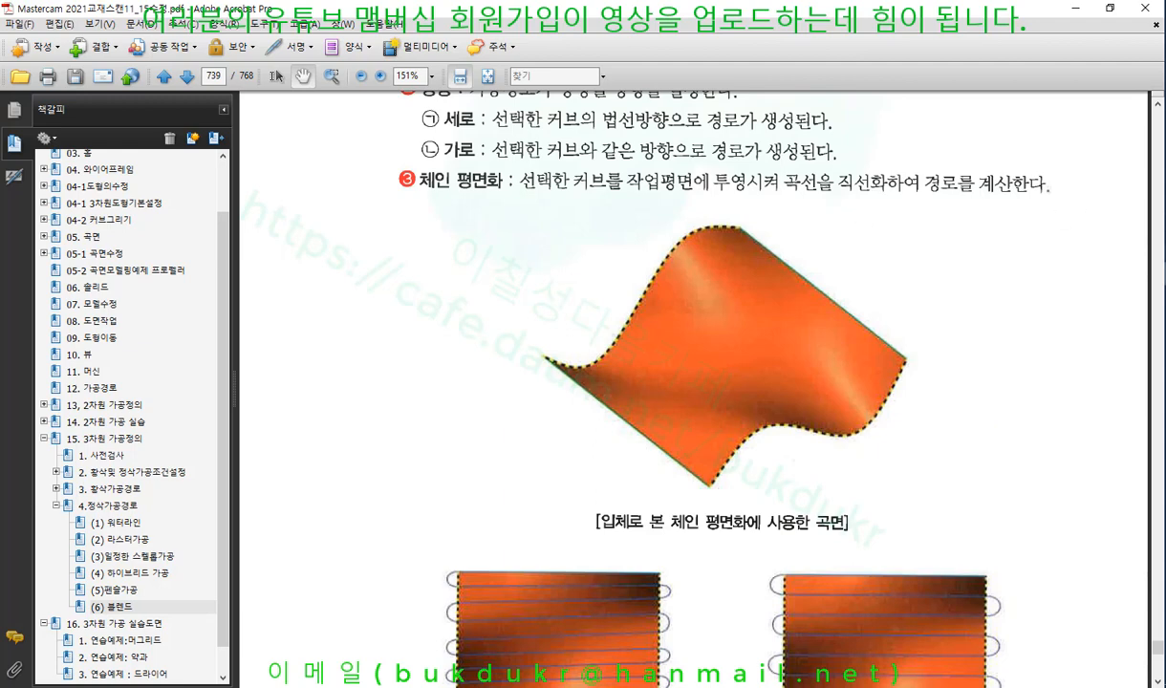
Return to Mastercam, close the second Blend operation's parameters and view its toolpath around the whole block.
key("alt+Tab")
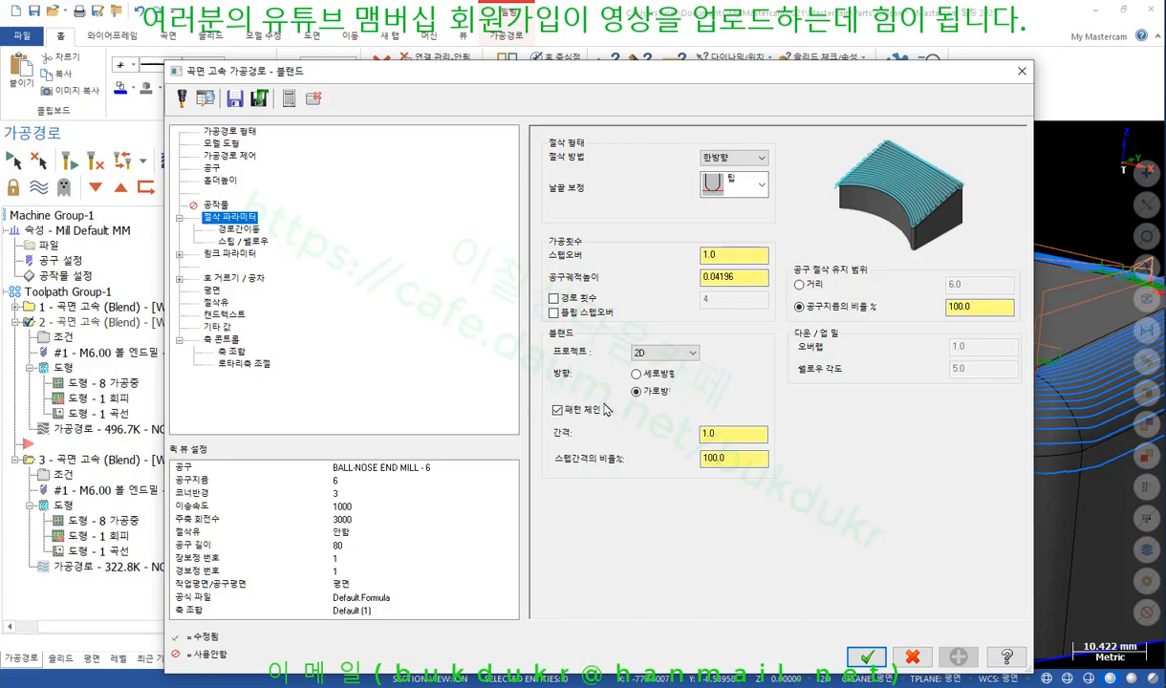
left_click(867, 654)
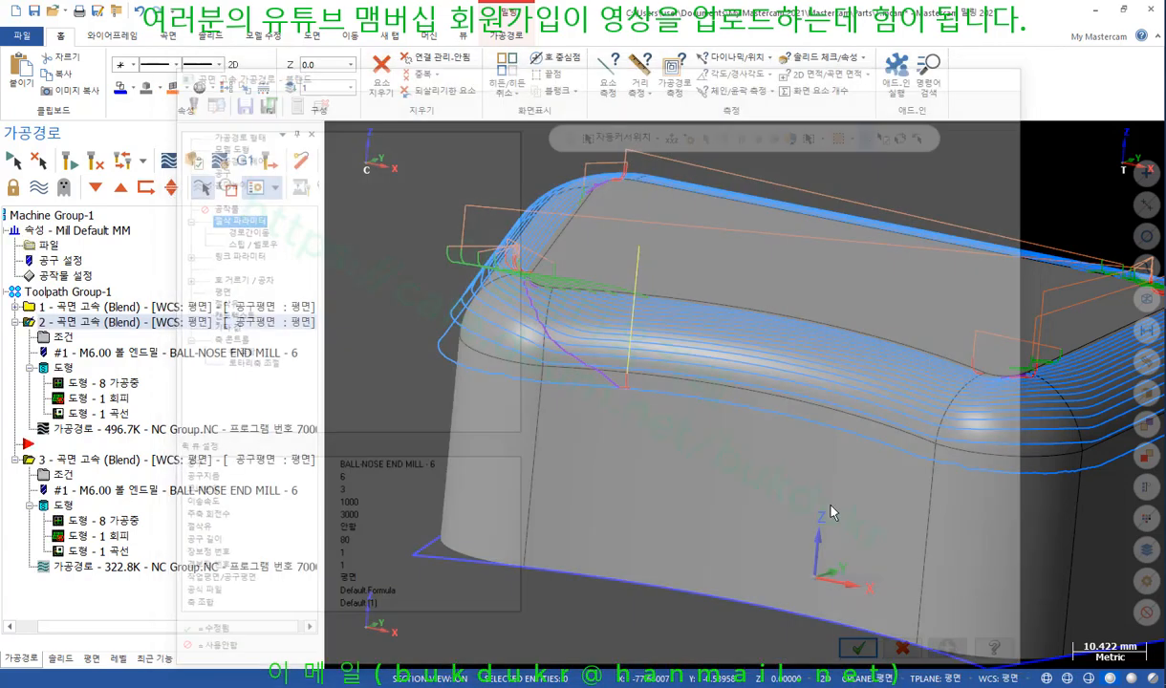
scroll(661, 317, "down", 6)
middle_click_drag(763, 300, 716, 305)
scroll(723, 294, "up", 3)
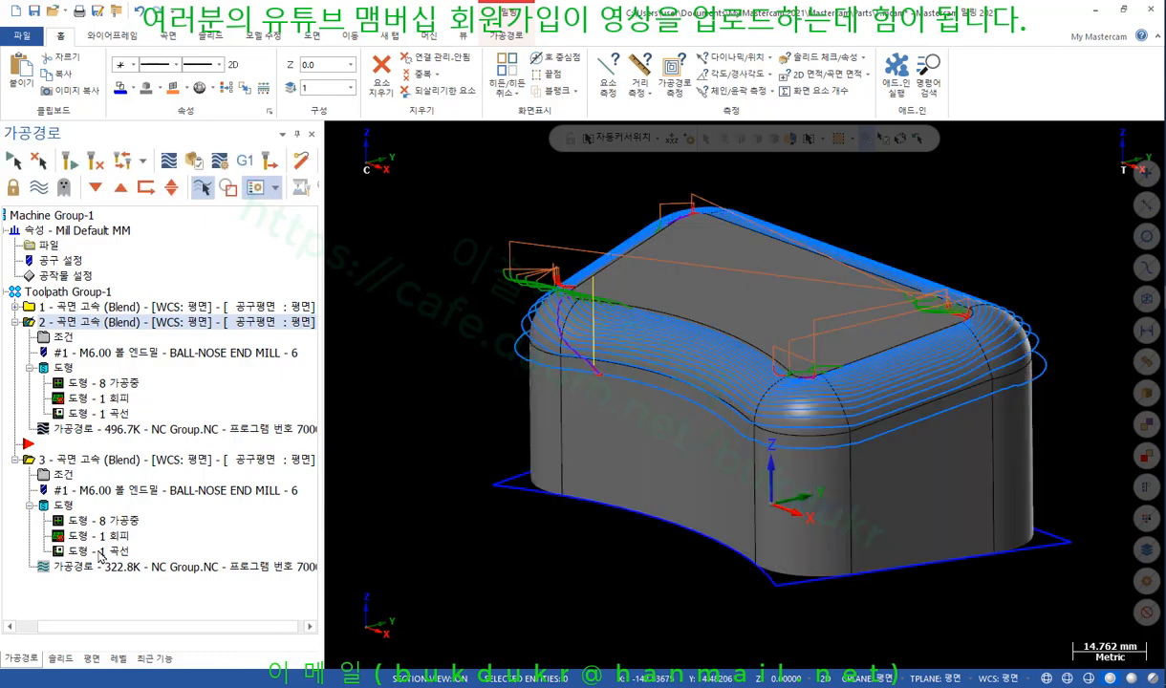
Review the third Blend operation's curve geometry chains, examining the upper and lower fillet chains and their directions on the block.
left_click(66, 475)
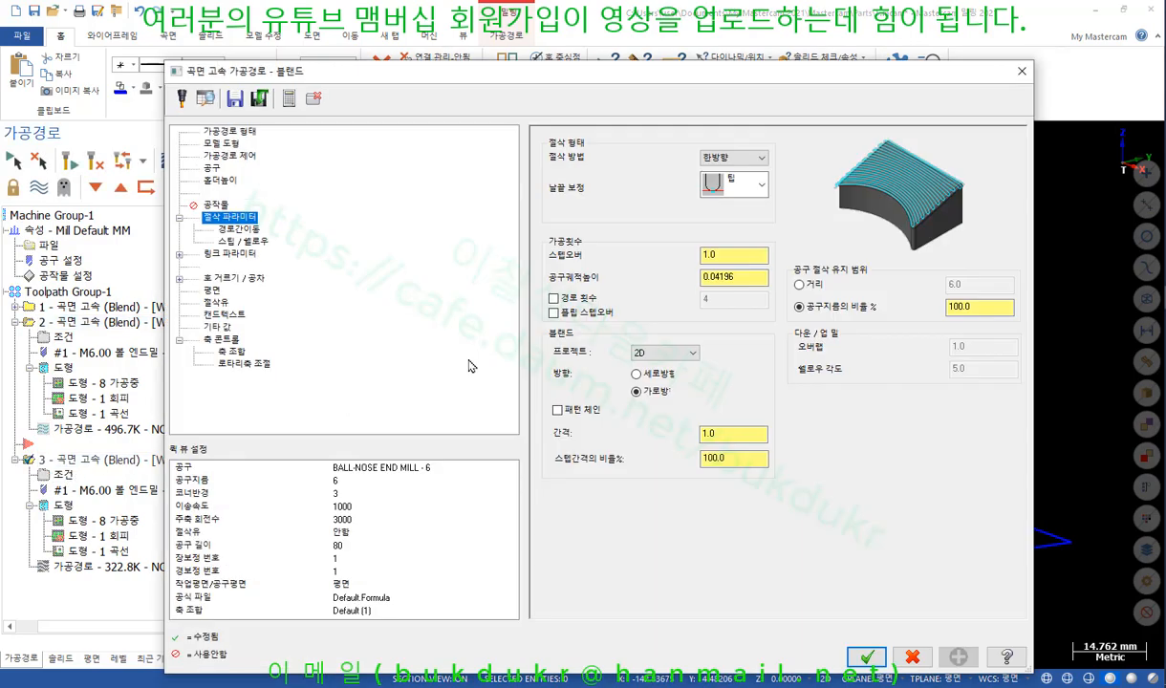
left_click(224, 156)
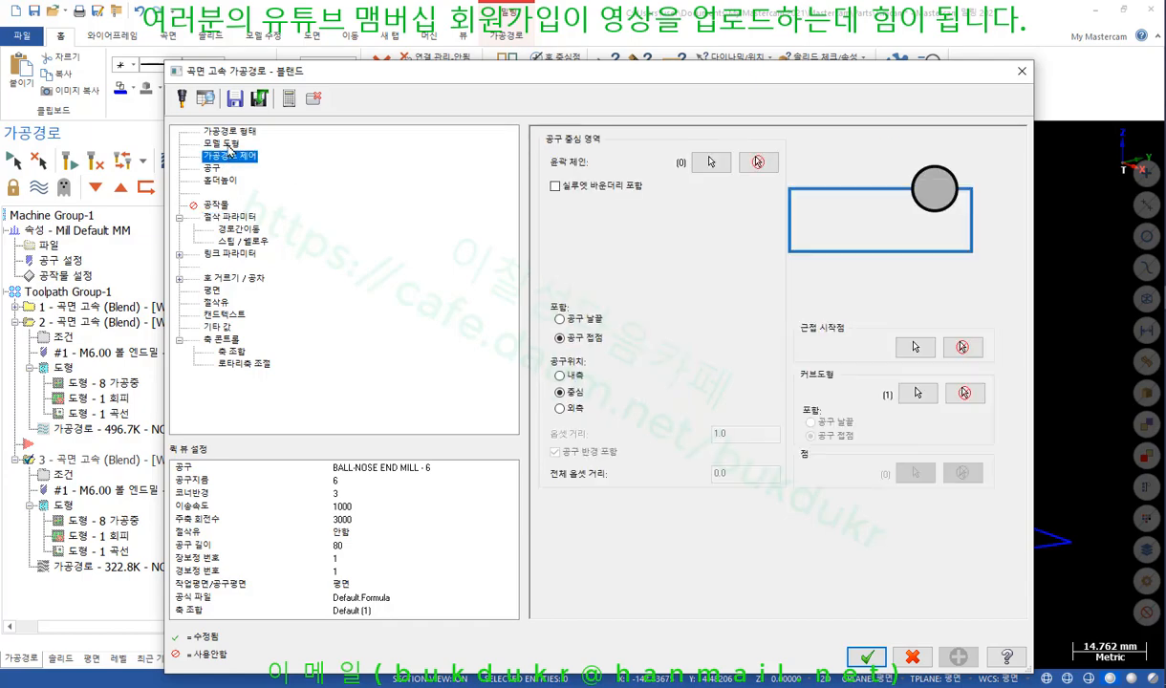
left_click(918, 393)
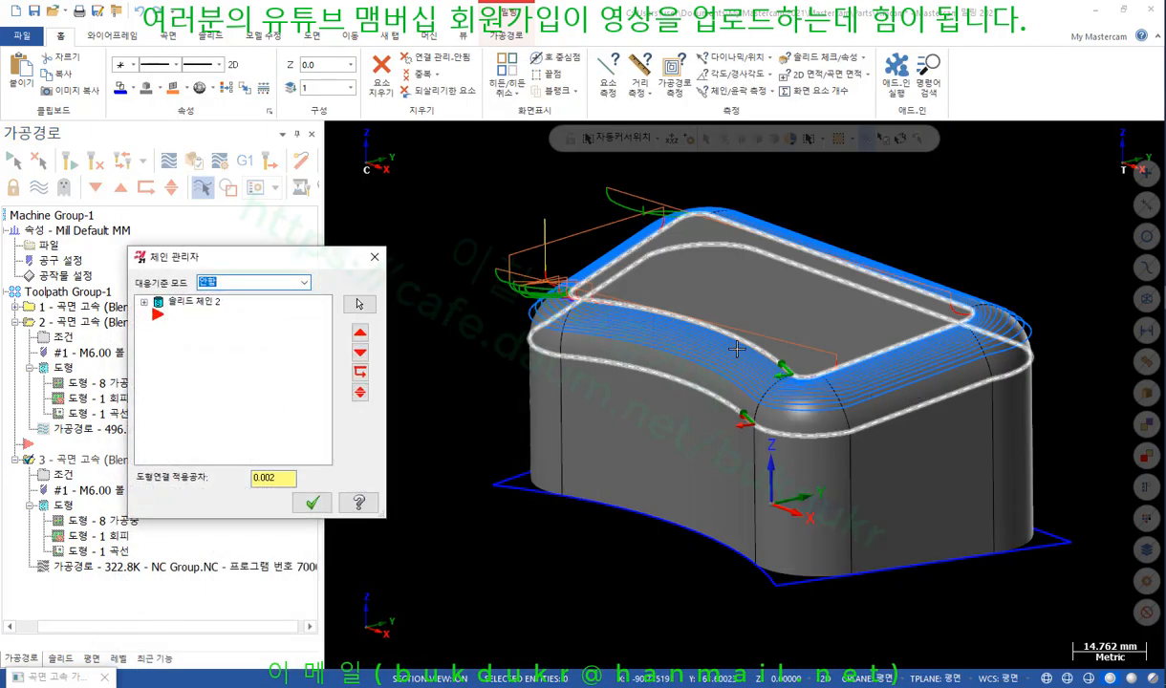
mouse_move(763, 379)
middle_mouse_down()
mouse_move(716, 354)
mouse_move(638, 357)
mouse_move(630, 306)
mouse_move(698, 355)
mouse_move(761, 367)
mouse_move(755, 359)
middle_mouse_up()
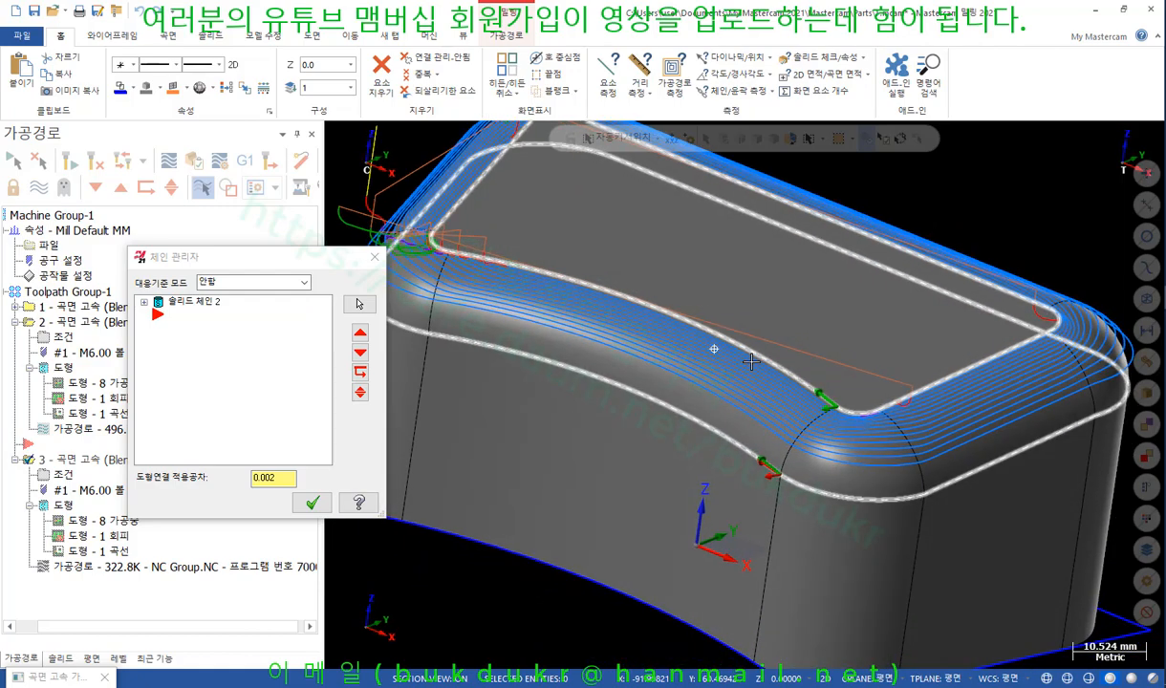
scroll(818, 210, "down", 2)
scroll(847, 475, "up", 4)
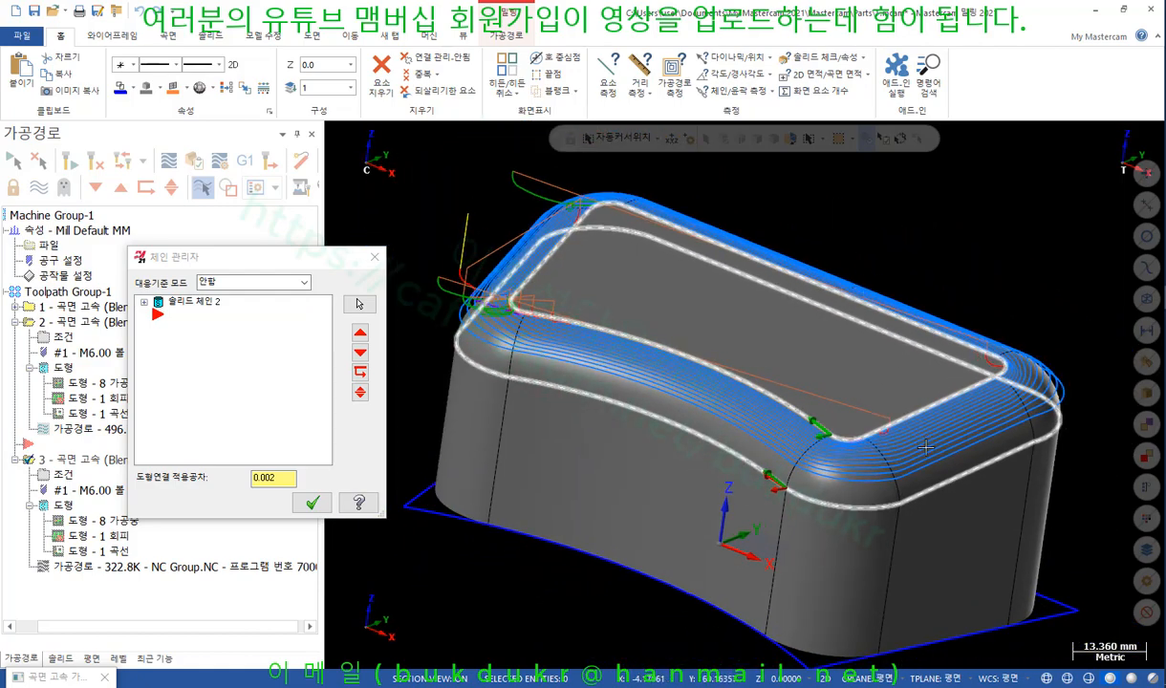
scroll(705, 470, "up", 3)
middle_click_drag(736, 451, 753, 411)
scroll(826, 401, "down", 4)
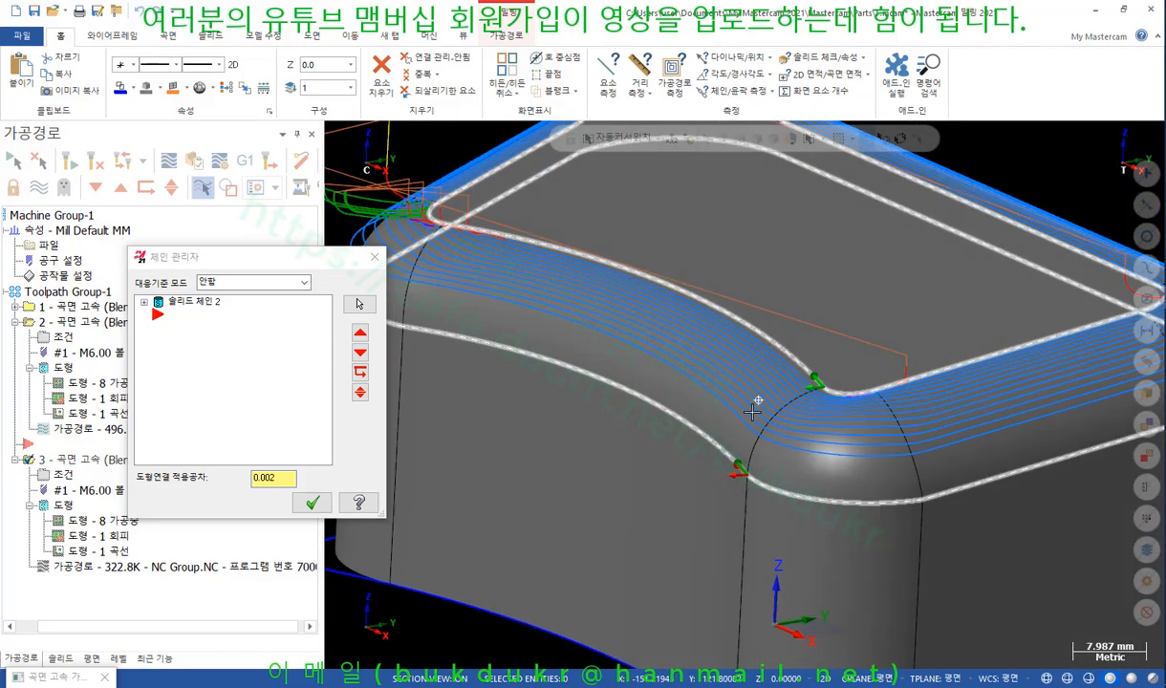
scroll(752, 412, "down", 1)
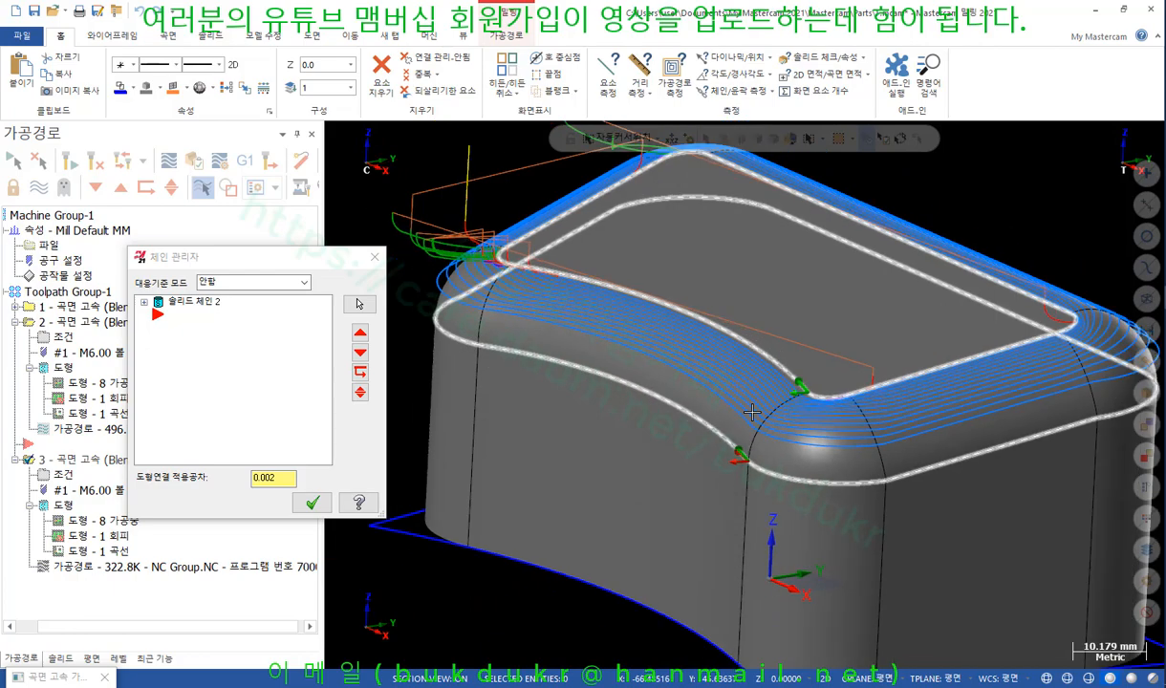
left_click(313, 503)
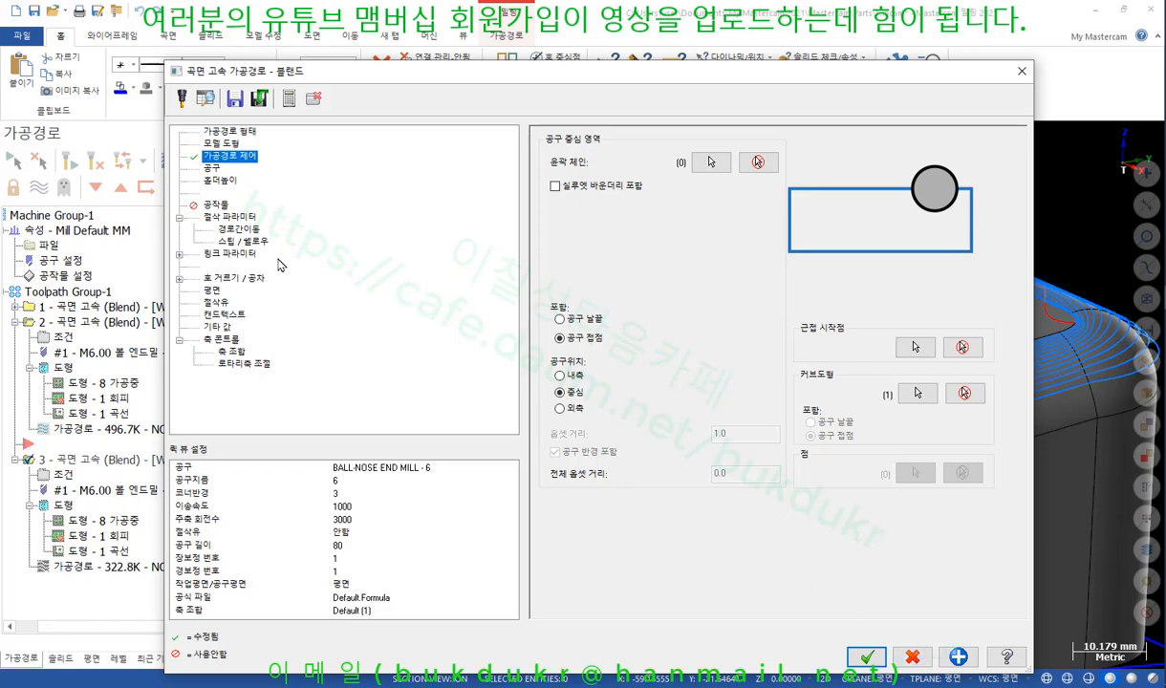
Compare the pattern chain (패턴 체인) setting in the cut parameters of the second and third Blend operations.
left_click(238, 217)
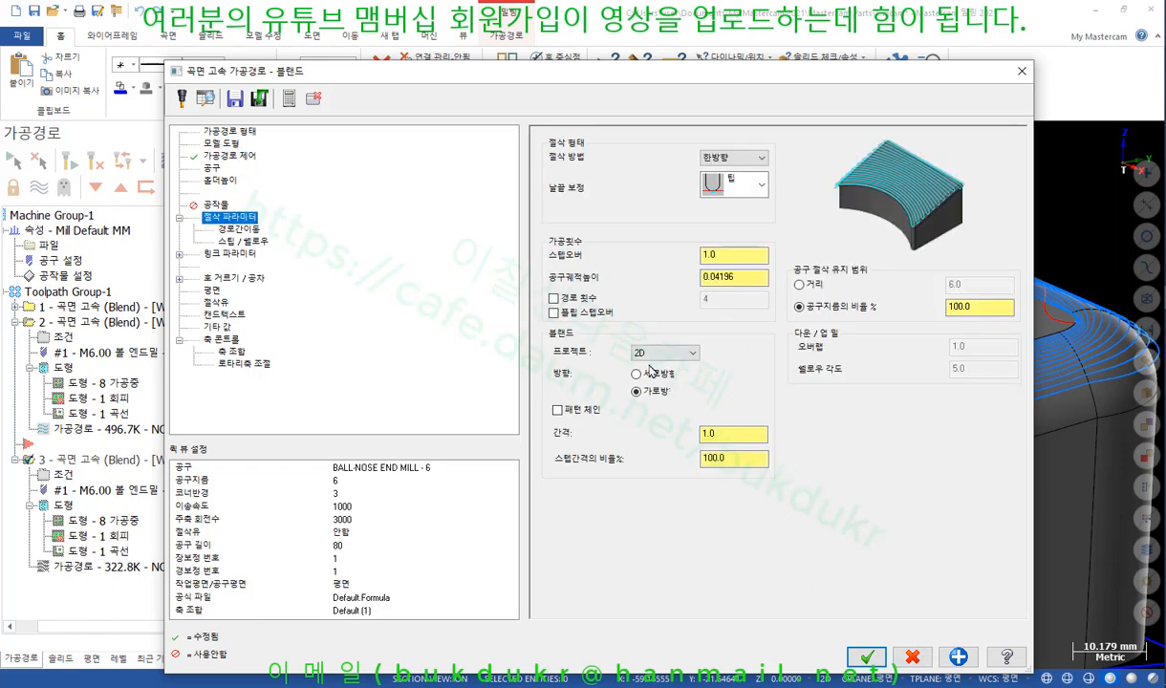
left_click(911, 654)
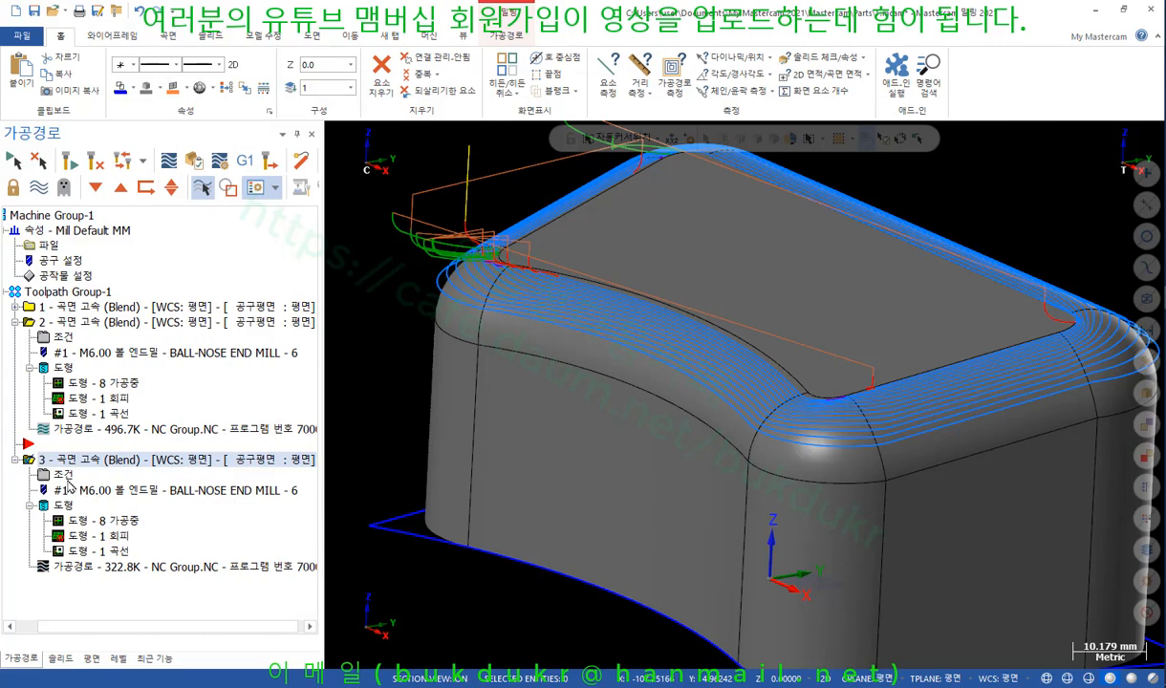
left_click(64, 475)
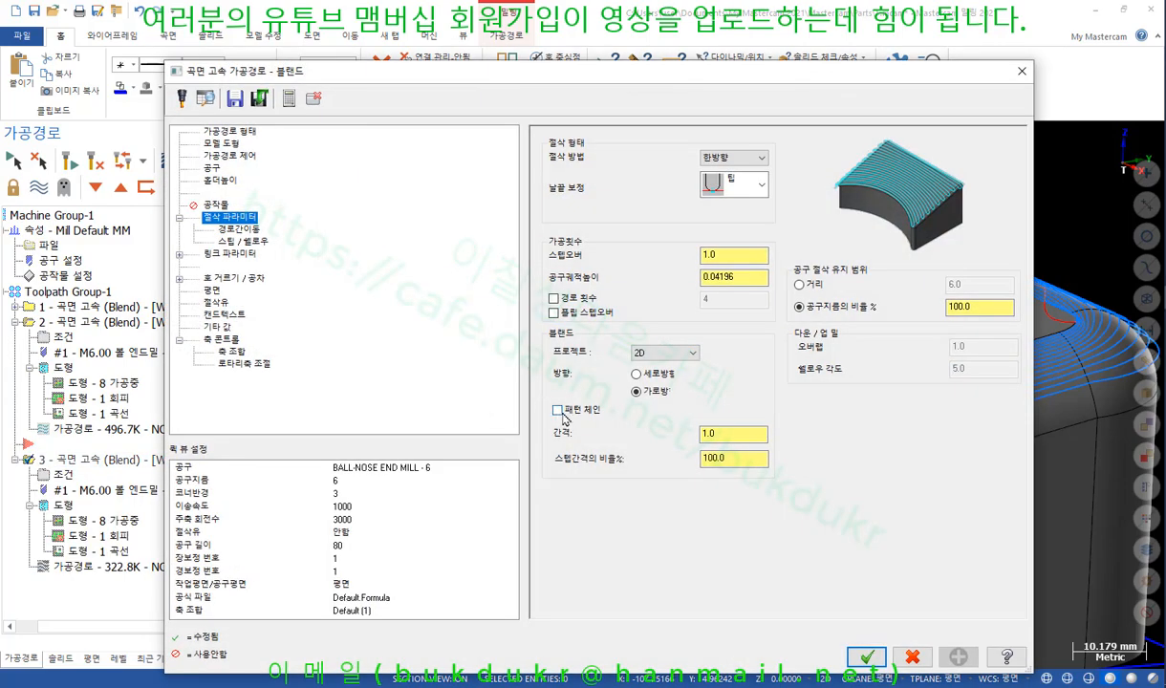
left_click(867, 656)
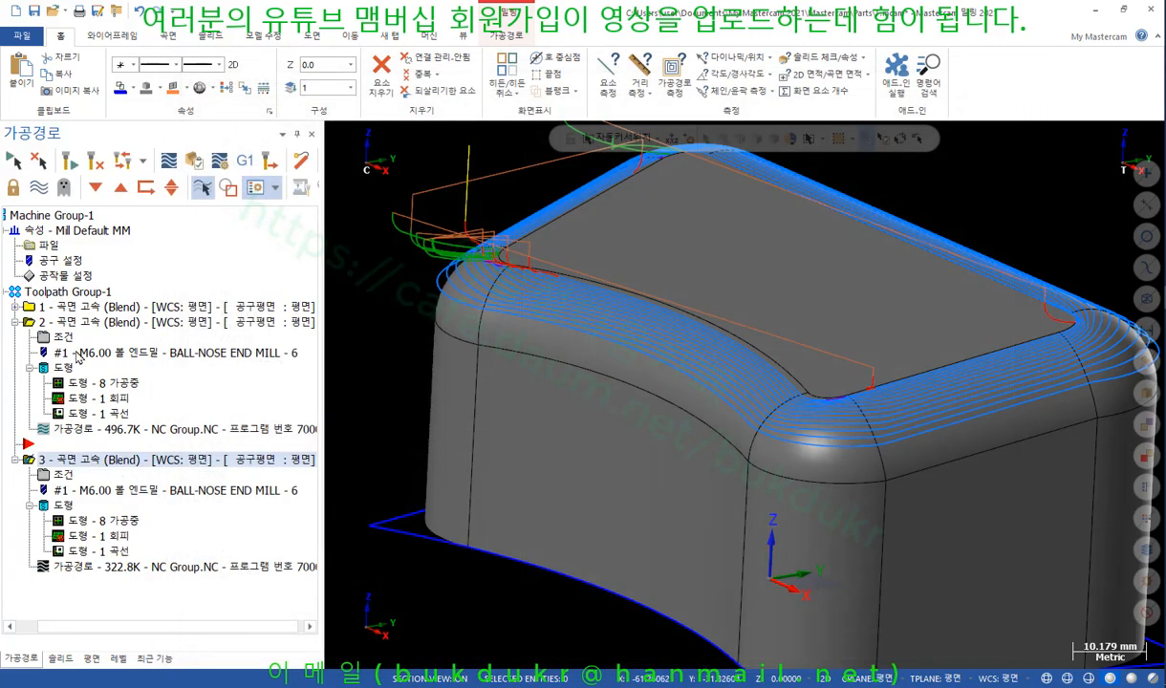
left_click(63, 338)
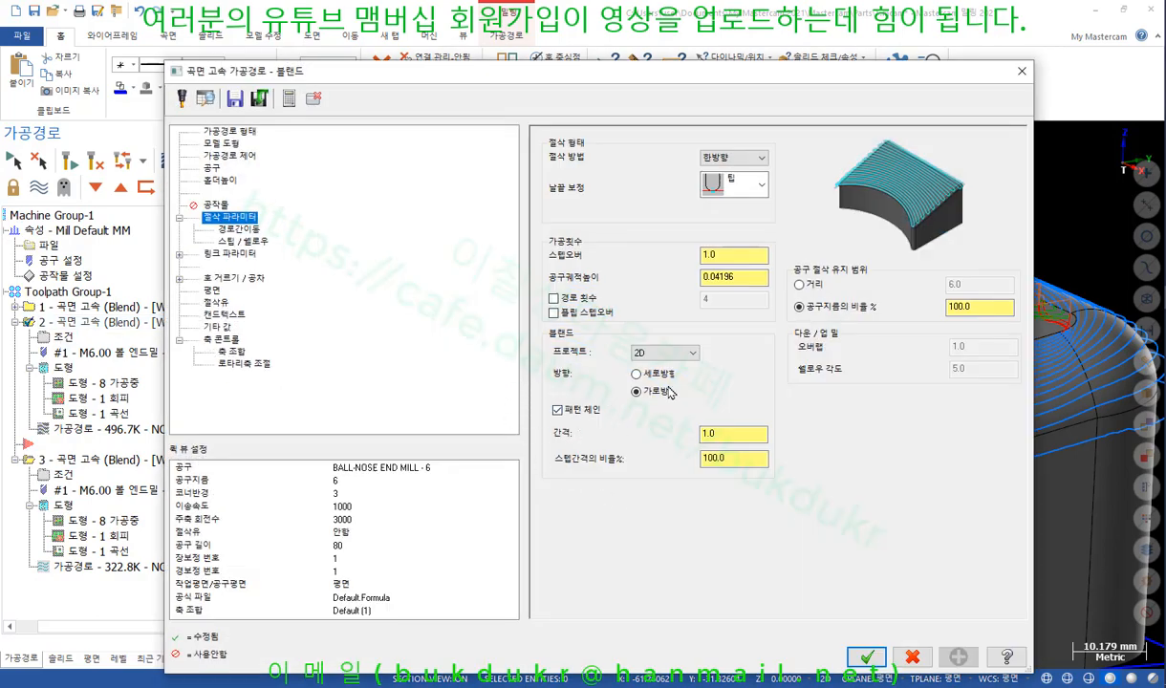
left_click(866, 657)
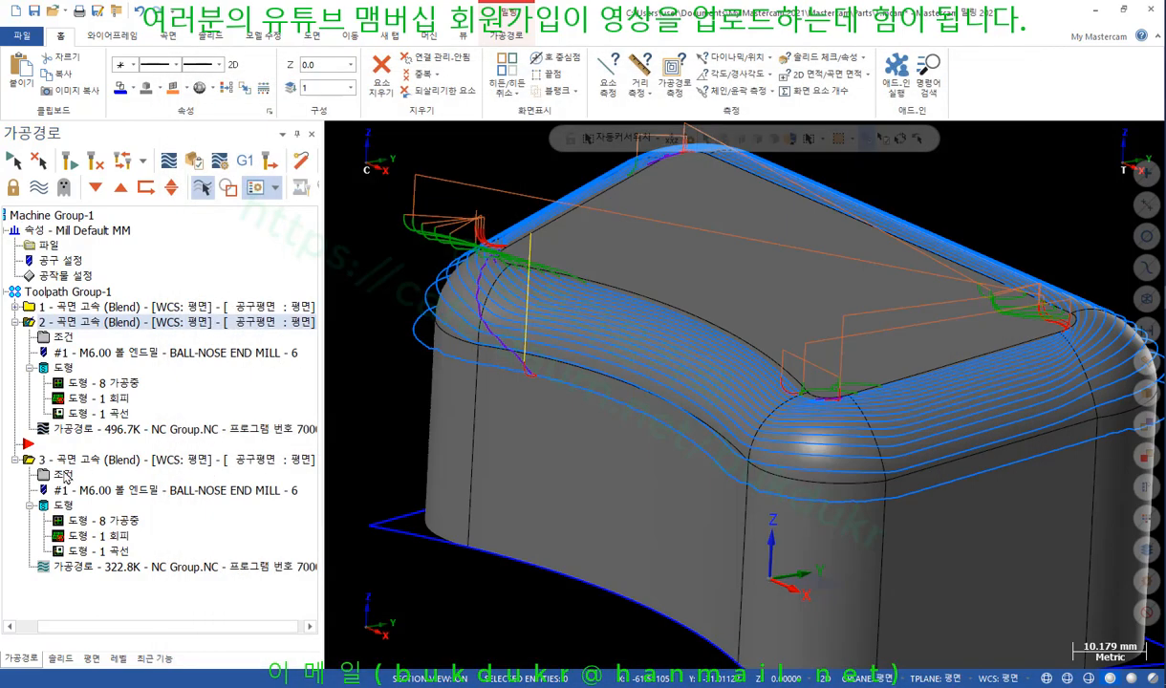
left_click(64, 476)
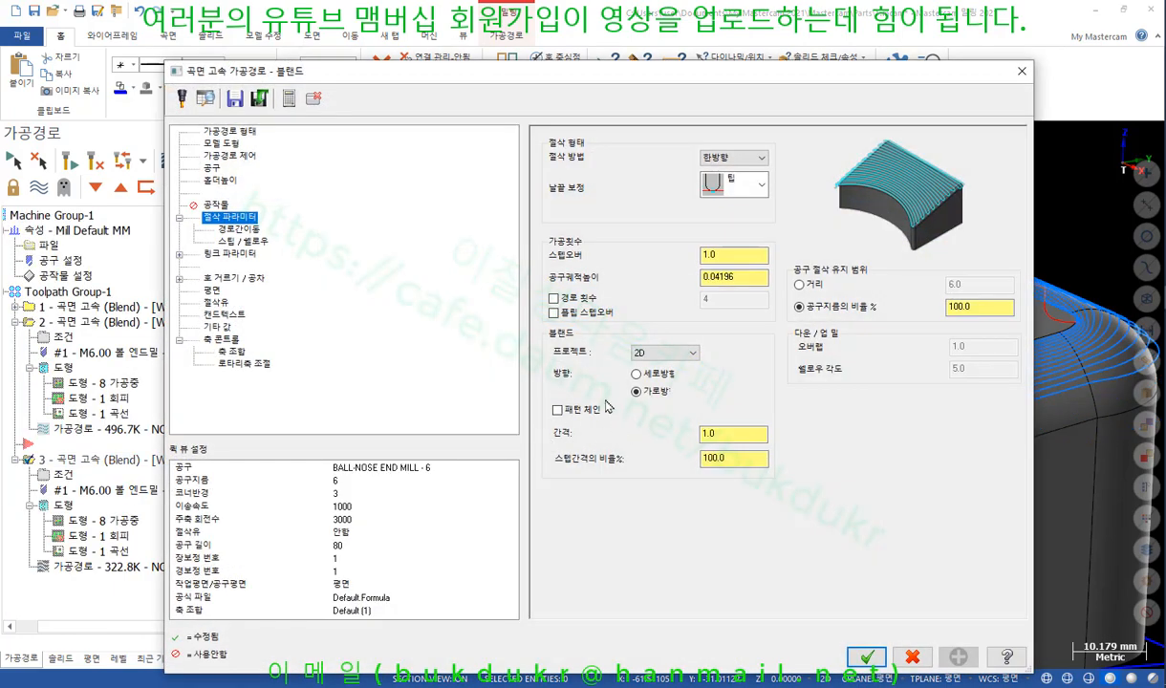
left_click(866, 657)
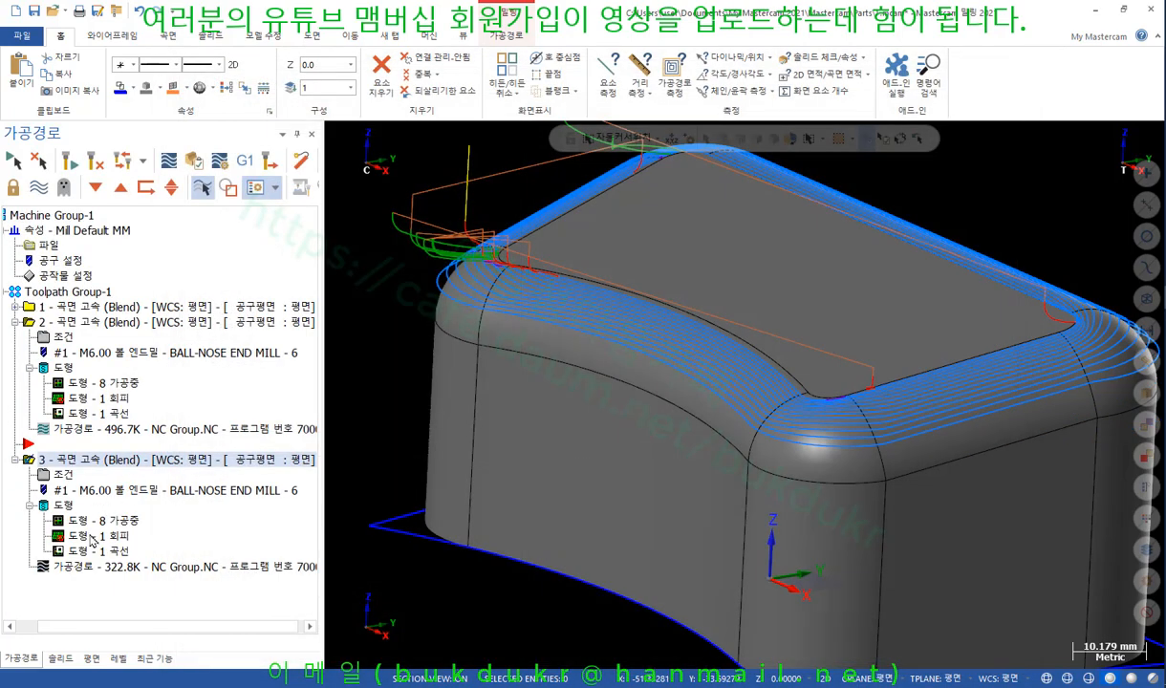
Alternate the display between the second and third Blend toolpaths, and recheck the second operation's cut parameters without changing them.
left_click(96, 322)
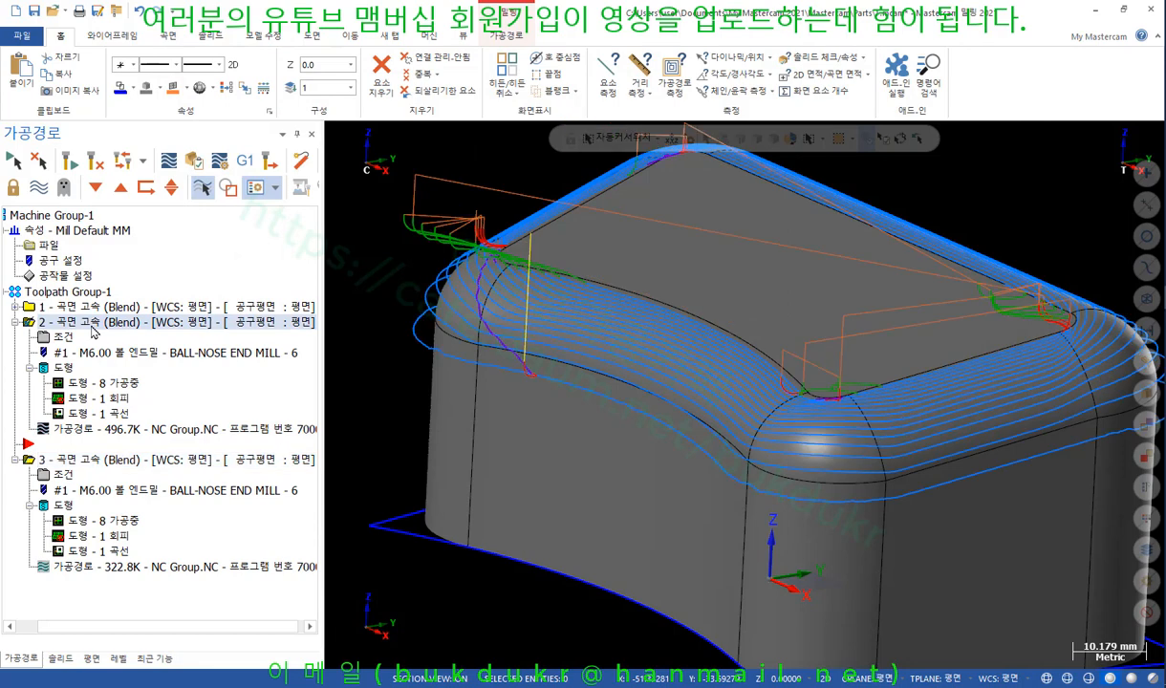
left_click(80, 463)
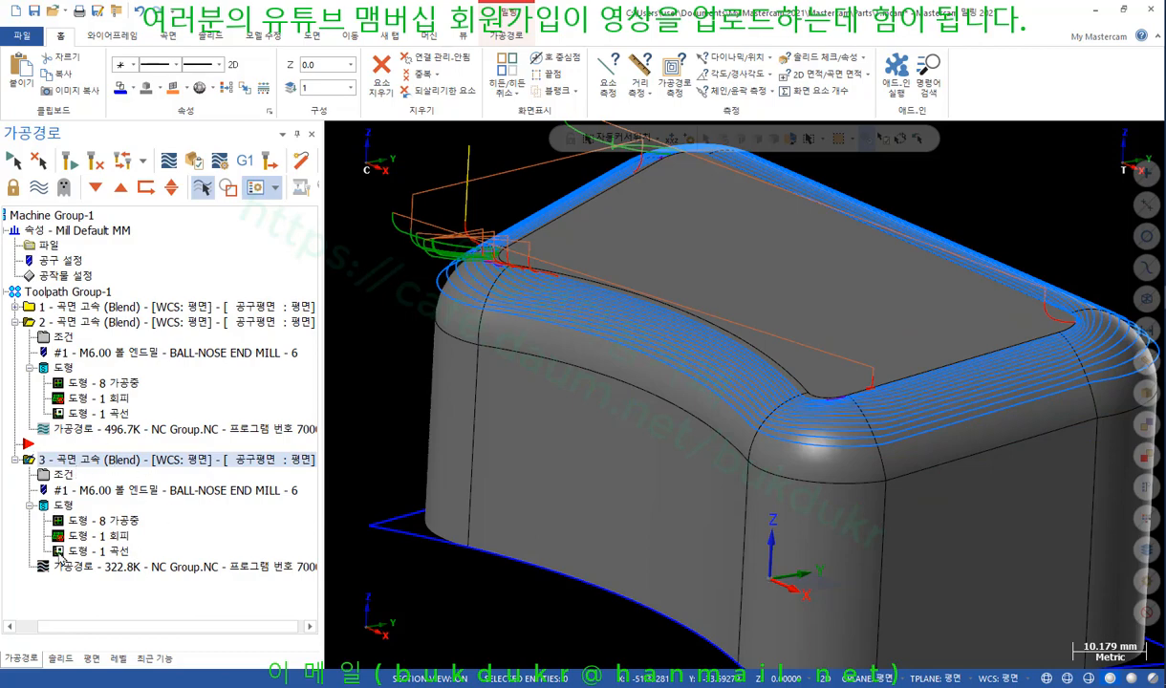
left_click(63, 333)
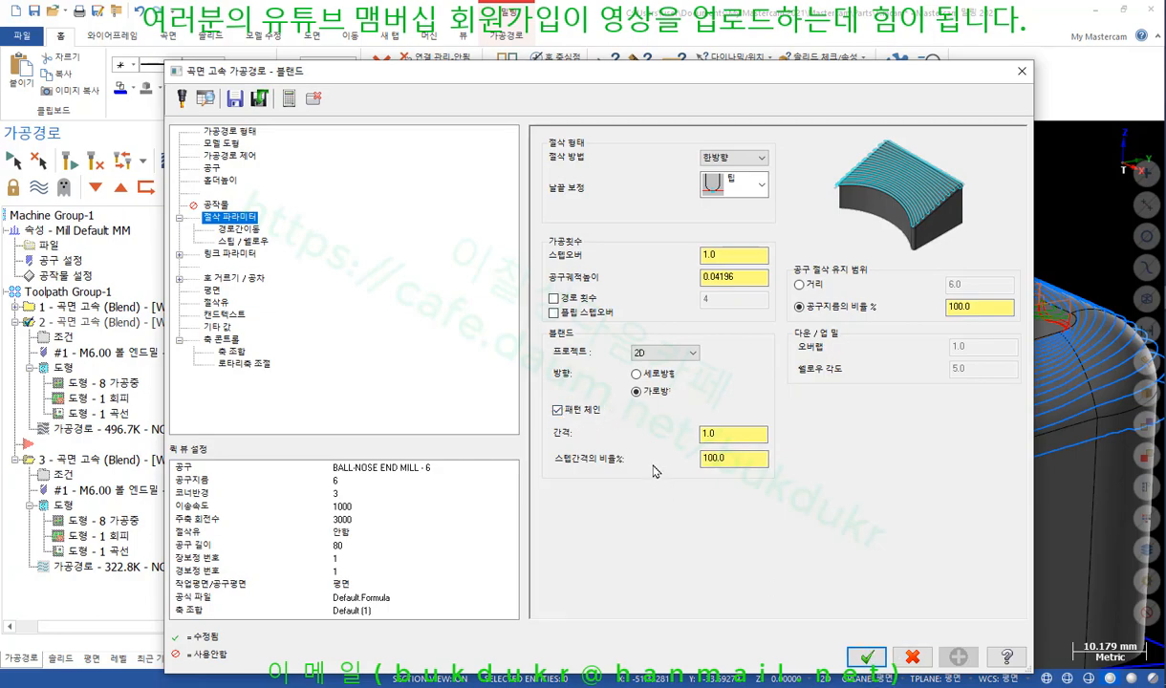
left_click(912, 657)
Reduce the stepover (스텝오버) in the second Blend operation's cut parameters and accept the change.
scroll(759, 401, "up", 3)
scroll(771, 395, "down", 1)
middle_click_drag(781, 390, 755, 392)
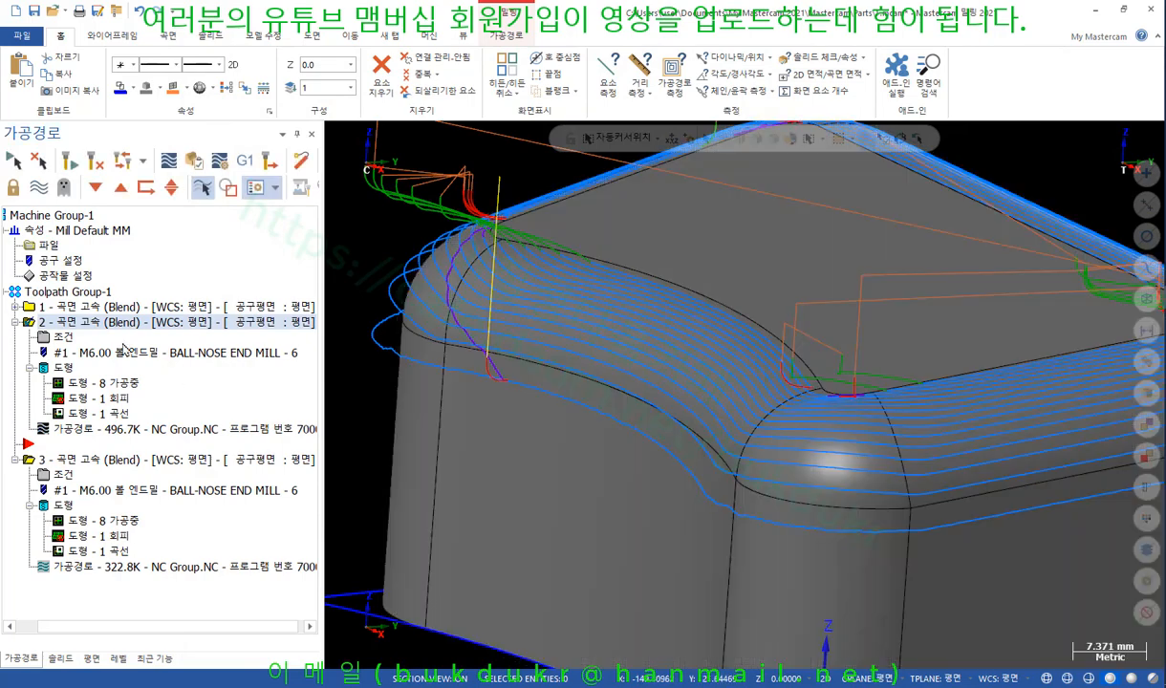
left_click(63, 337)
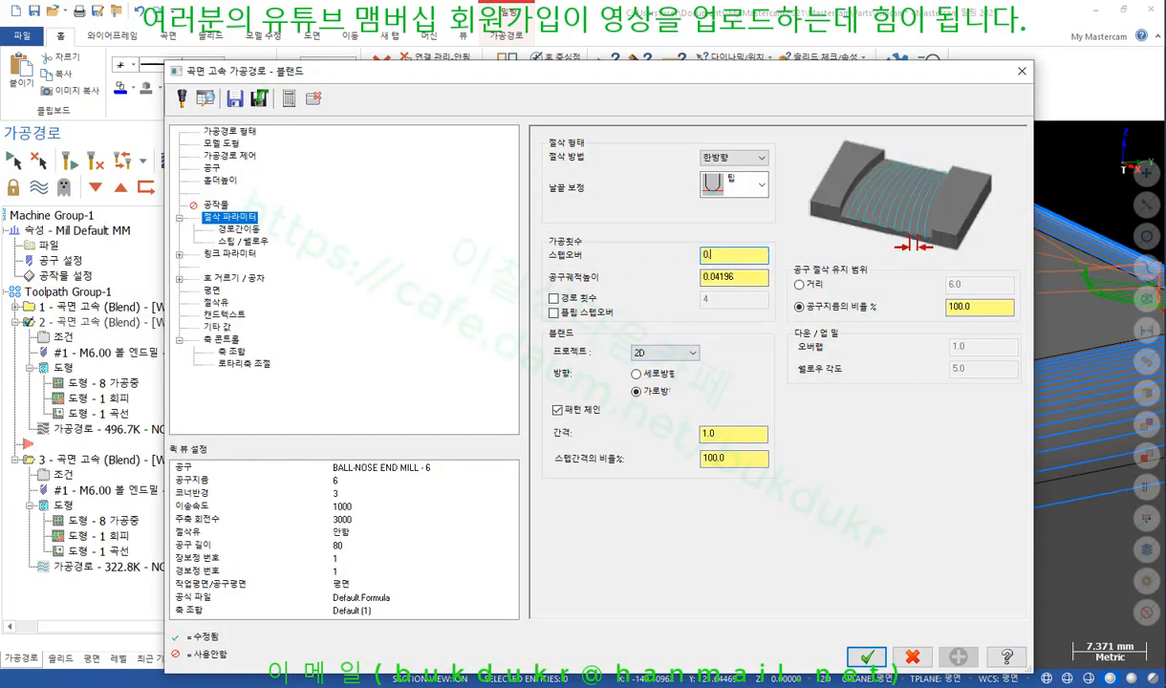
left_click(866, 657)
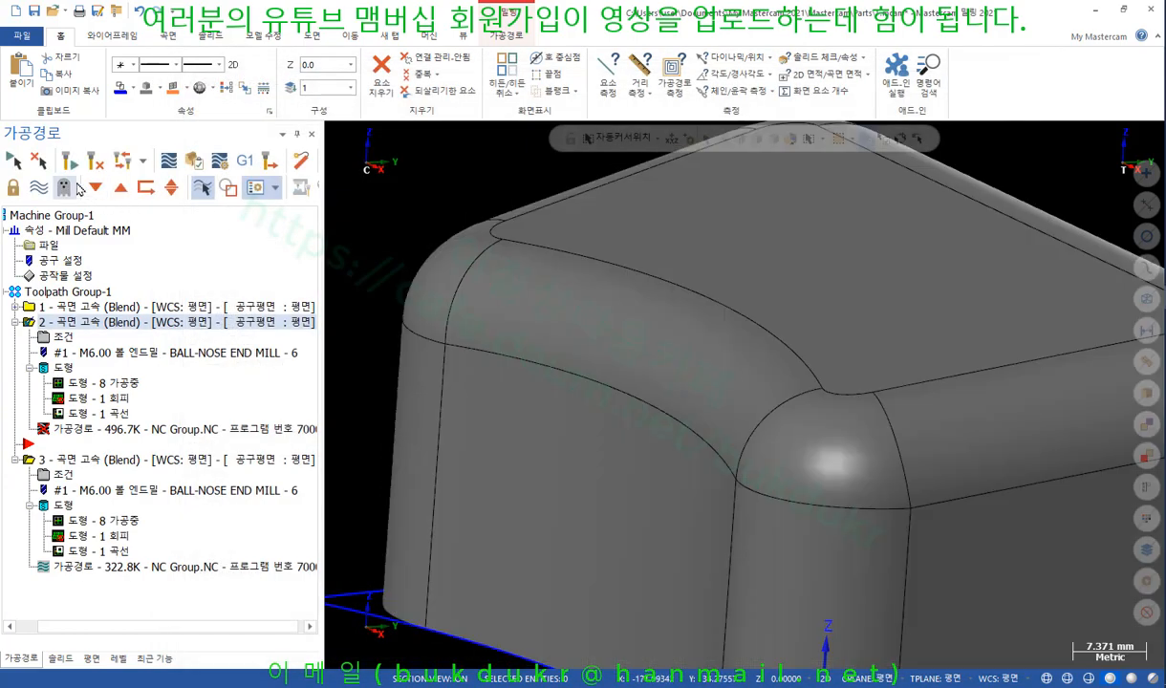
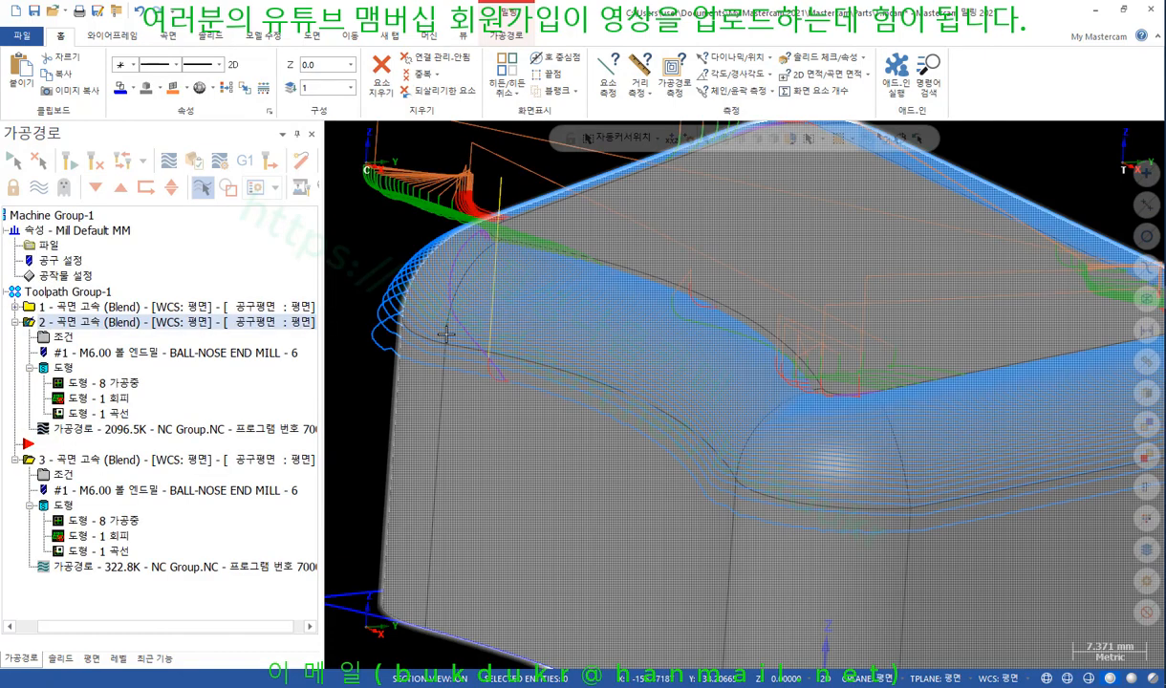
Examine the second Blend operation's recalculated toolpath around the filleted top edges of the whole block.
scroll(489, 329, "down", 1)
mouse_move(490, 330)
middle_mouse_down()
mouse_move(435, 309)
mouse_move(533, 311)
mouse_move(521, 372)
middle_mouse_up()
scroll(521, 372, "down", 2)
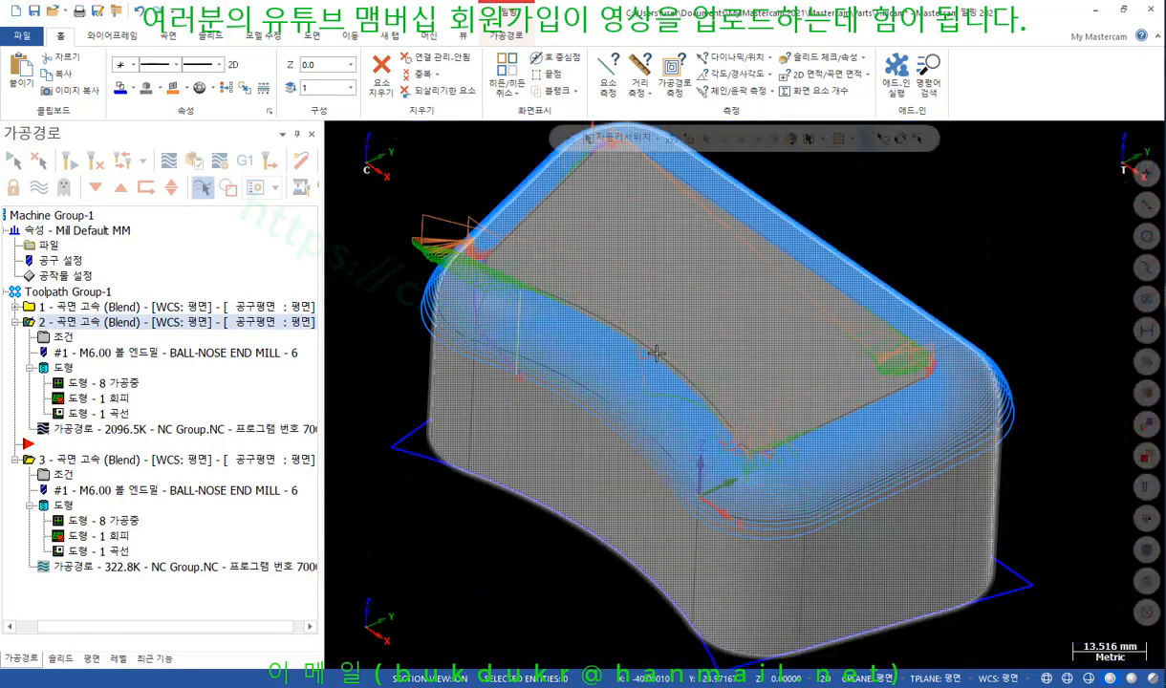
middle_click_drag(670, 346, 604, 294)
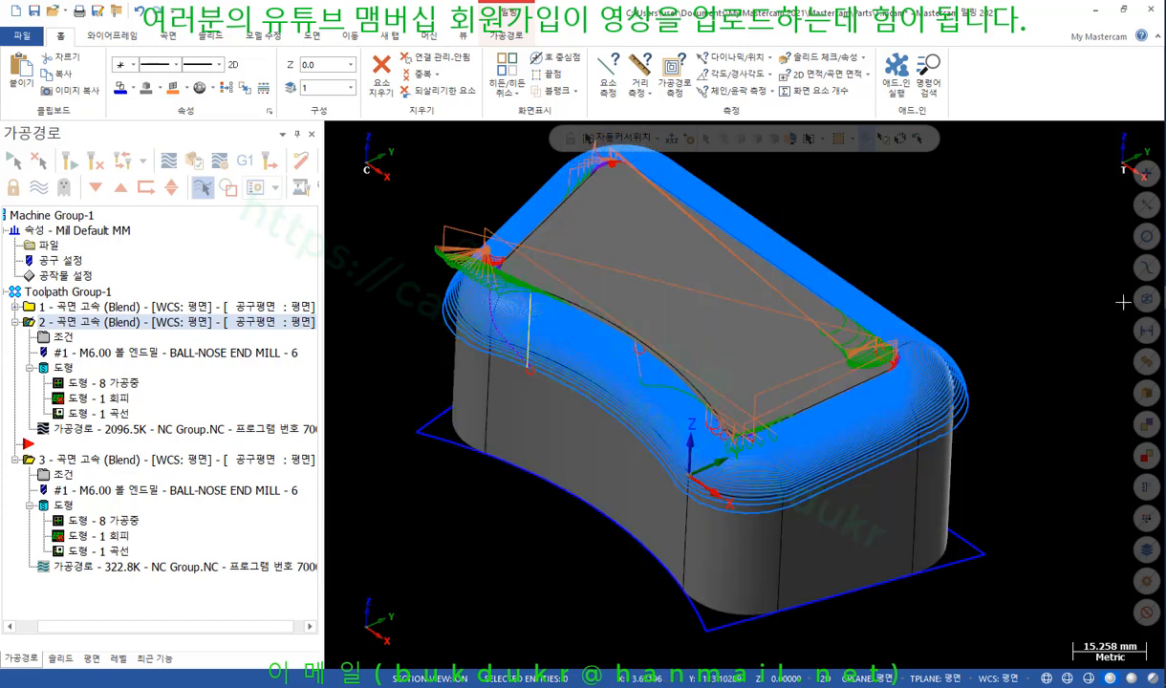
Switch to the PDF textbook in Acrobat, review the chain flattening (체인 평면화) explanation and before/after figures, and return to Mastercam.
key("alt+Tab")
scroll(703, 381, "down", 4)
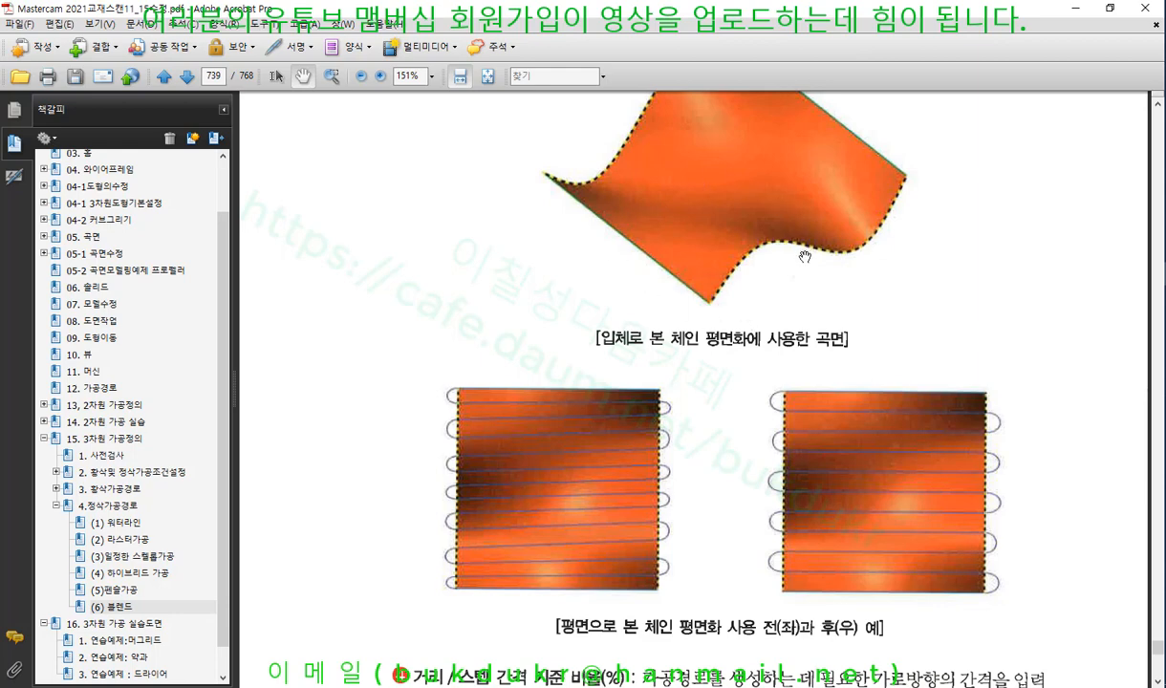
scroll(717, 401, "down", 2)
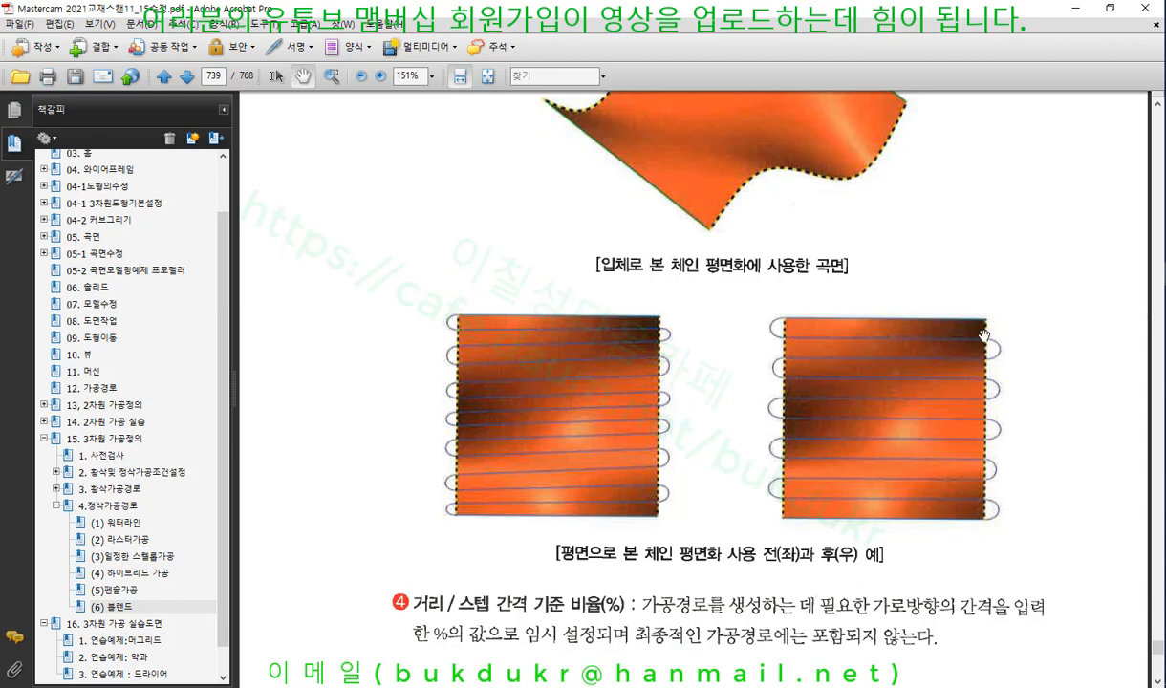
scroll(838, 517, "down", 2)
scroll(767, 325, "up", 4)
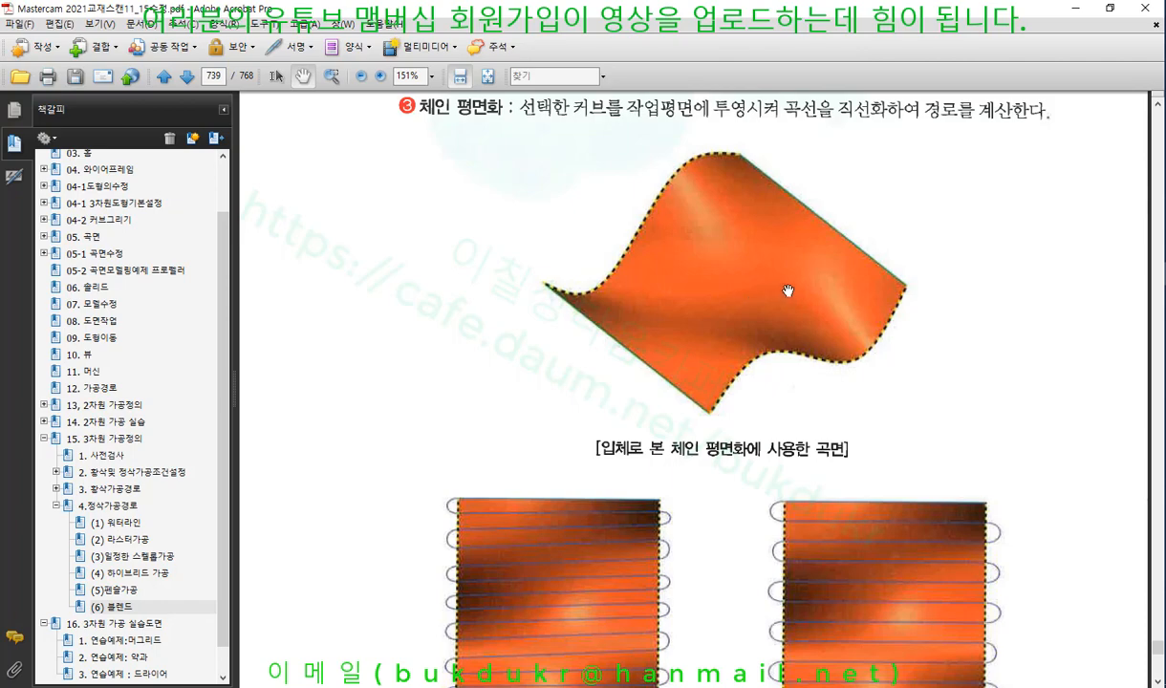
left_click(1077, 12)
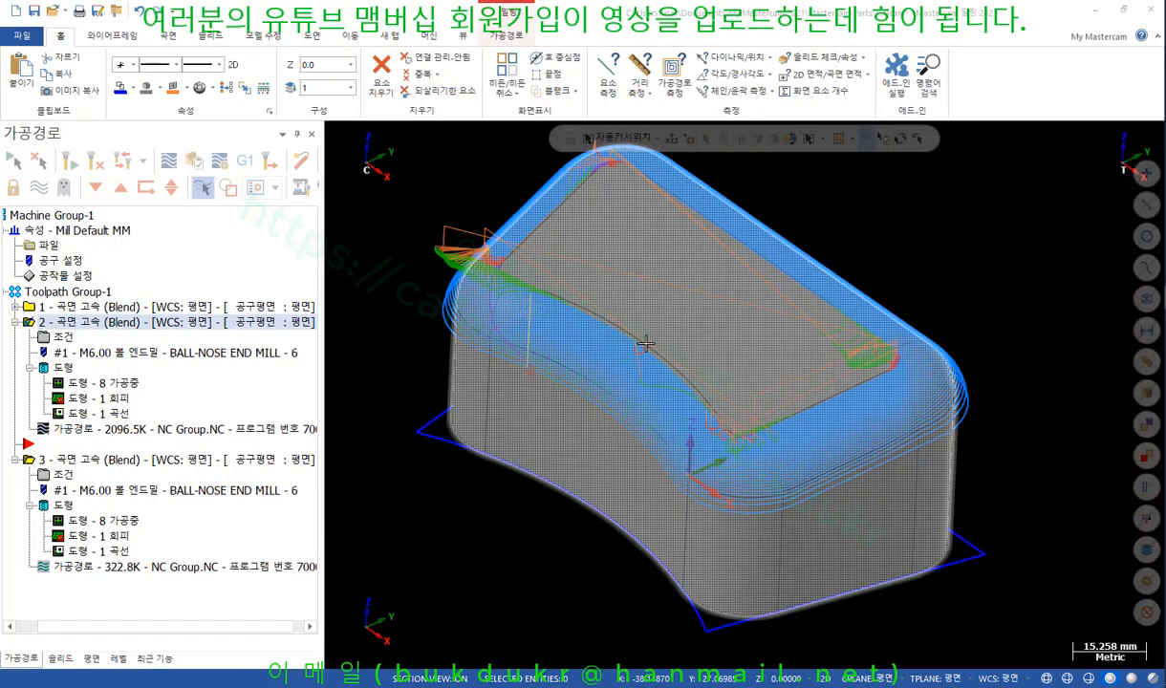
Start opening a part file and browse drive C to the Mcam9\Mill\MC9\Samples\Design folder.
left_click(21, 35)
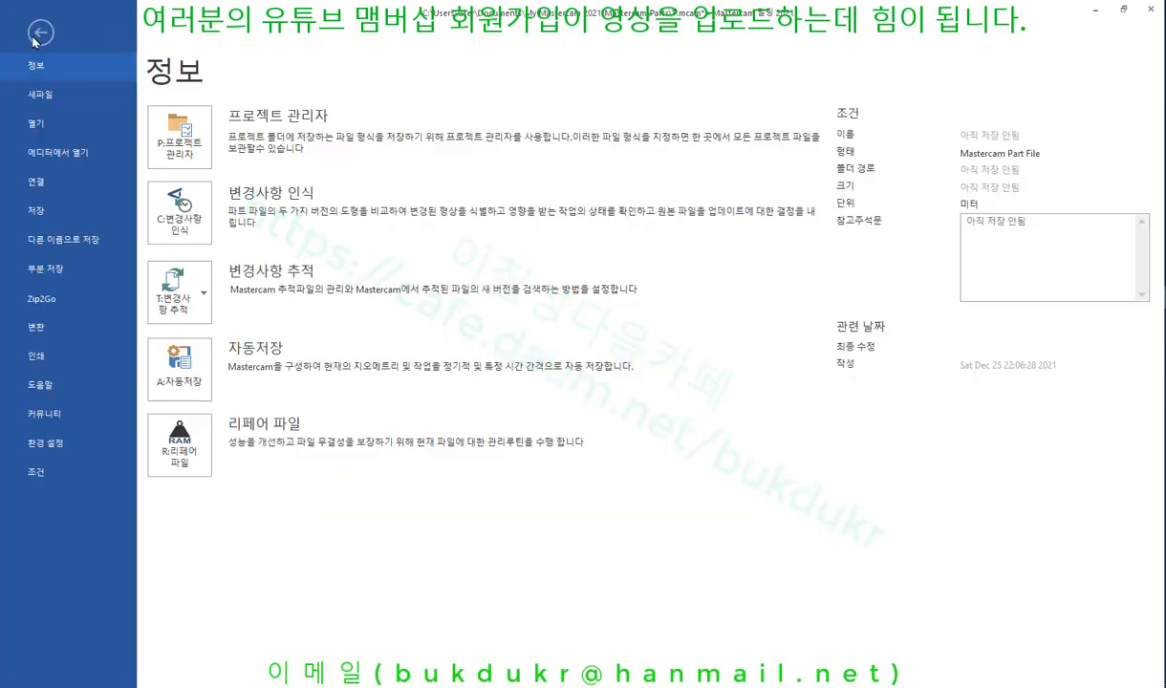
left_click(52, 124)
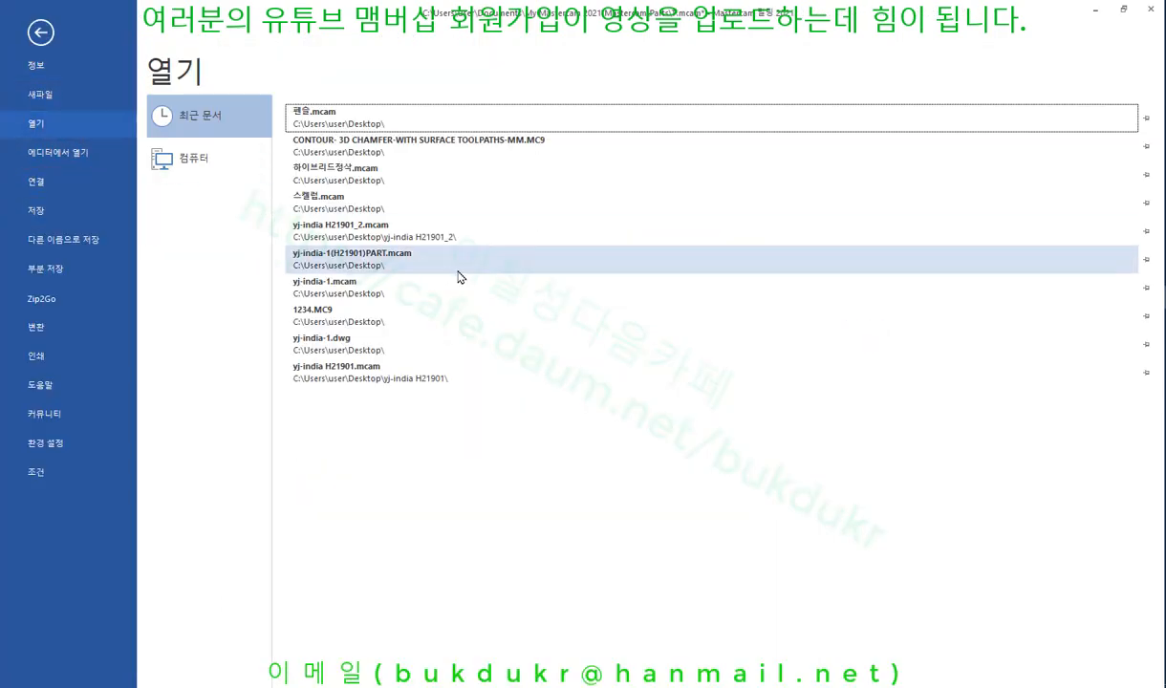
left_click(214, 160)
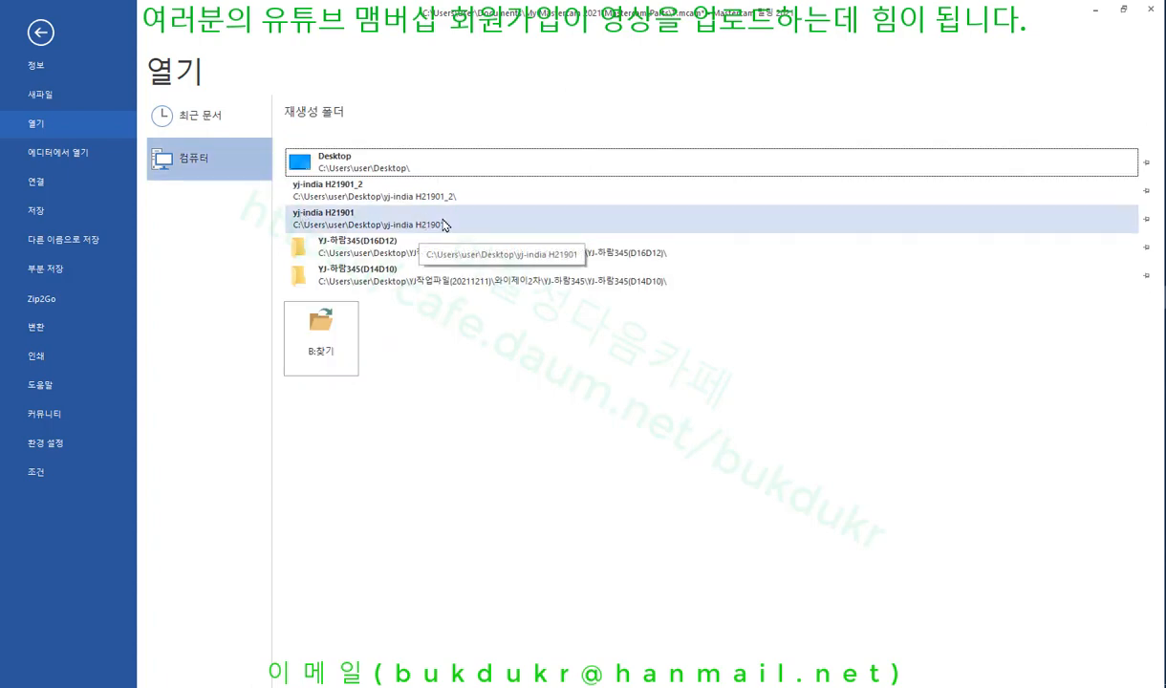
left_click(334, 162)
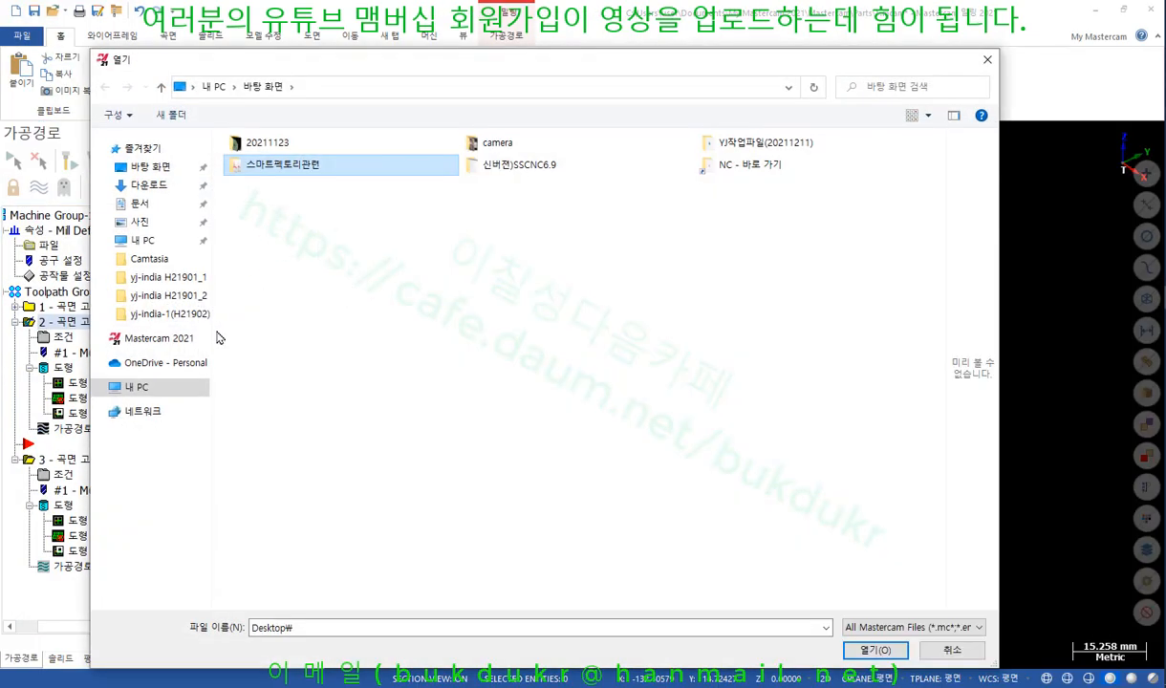
left_click(143, 240)
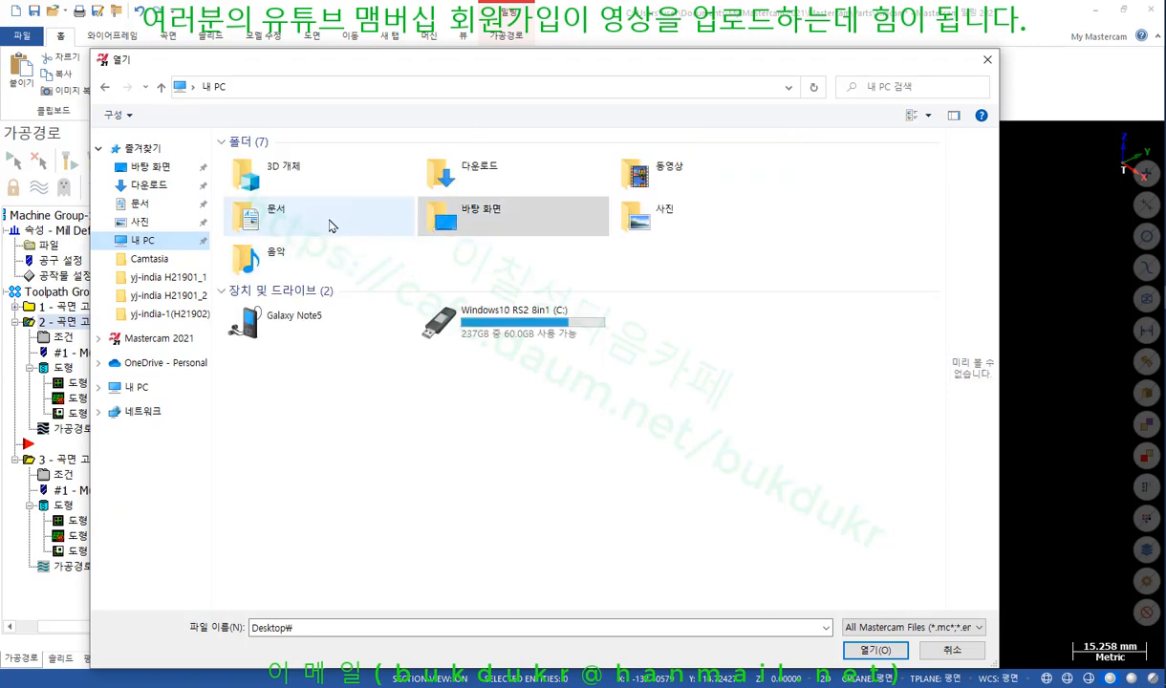
double_click(538, 330)
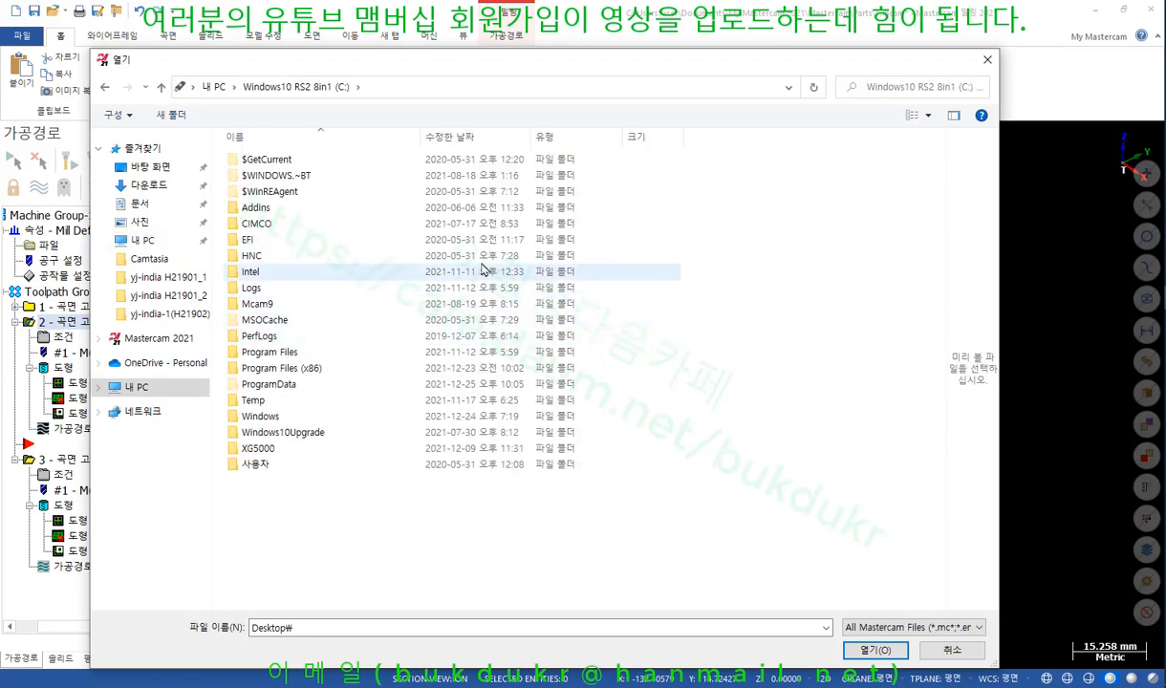
double_click(282, 304)
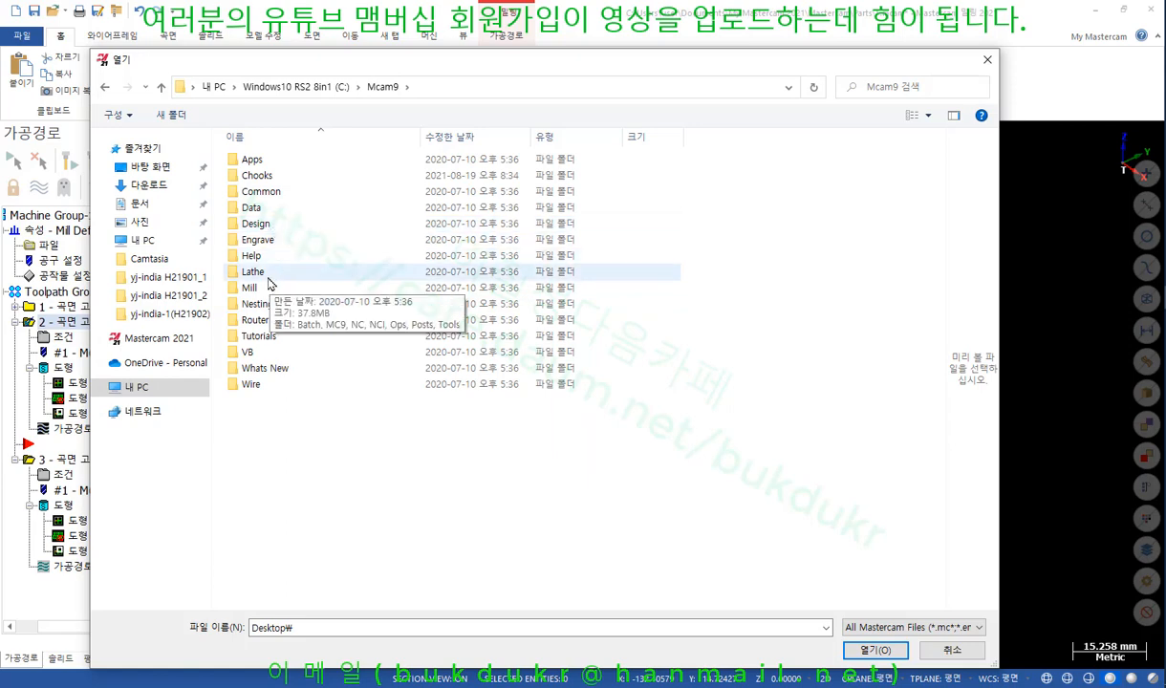
double_click(272, 287)
double_click(258, 175)
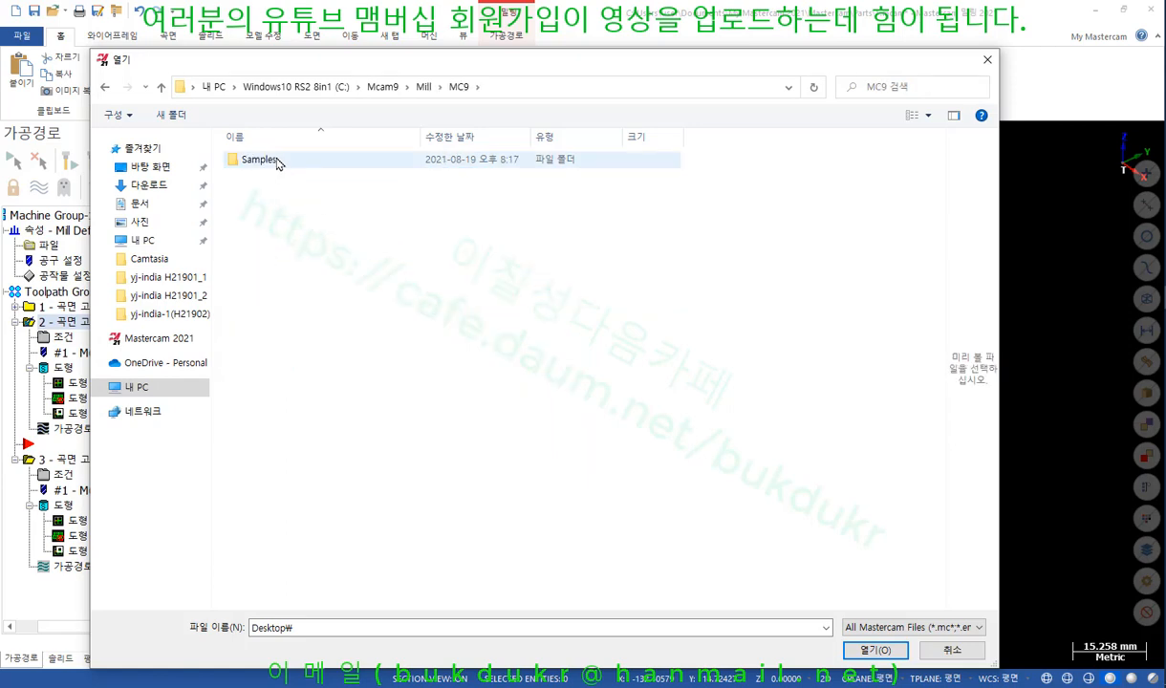
double_click(260, 159)
double_click(255, 191)
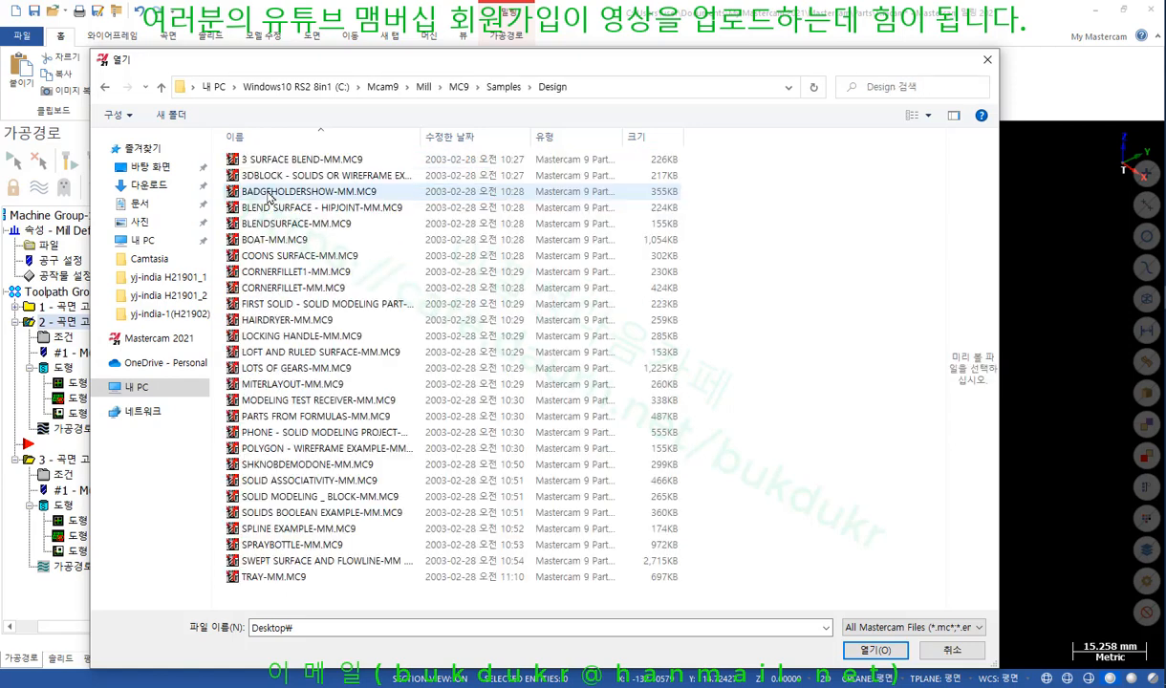
Show the sample files as medium icons and open 3 SURFACE BLEND-MM.MC9 without saving changes to the current part.
left_click(927, 116)
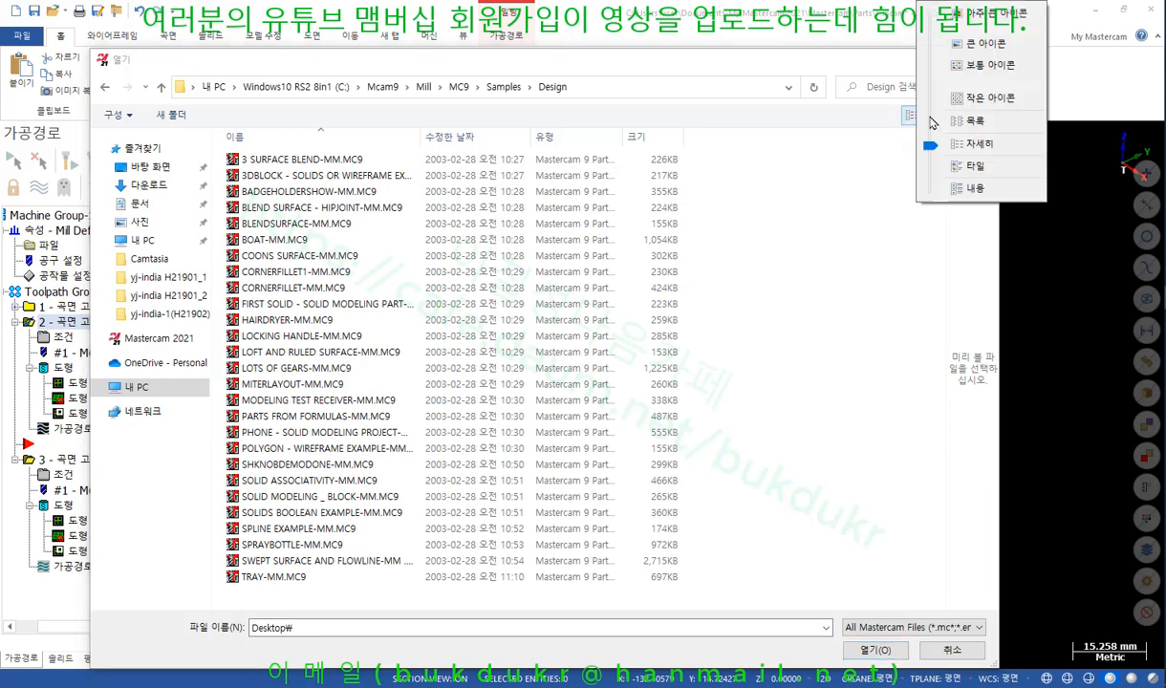
left_click(985, 66)
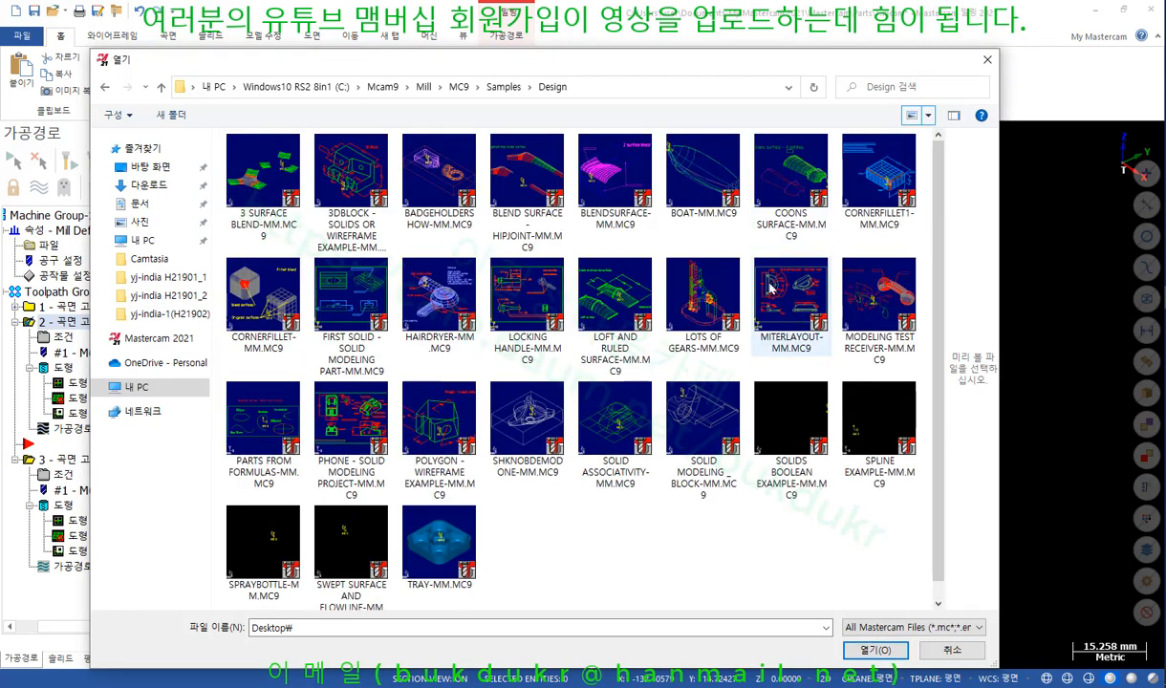
left_click(286, 172)
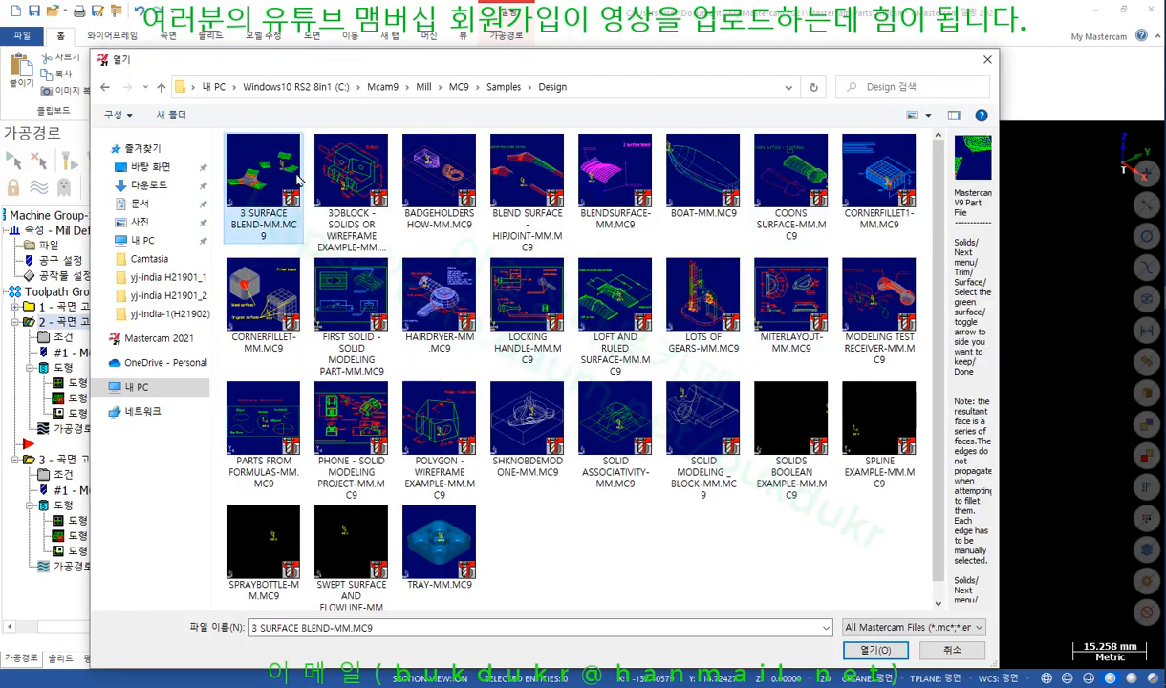
left_click(874, 651)
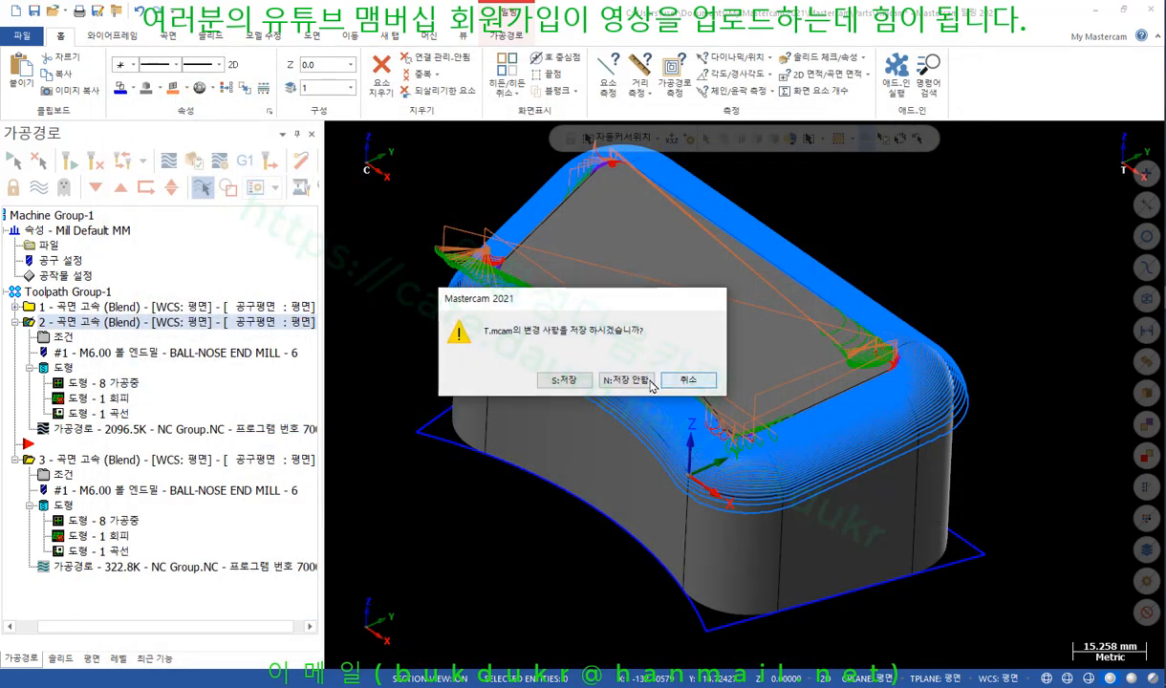
left_click(712, 382)
Isolate the single wavy green surface above the origin, clearing away all other surfaces and curves.
scroll(578, 370, "down", 4)
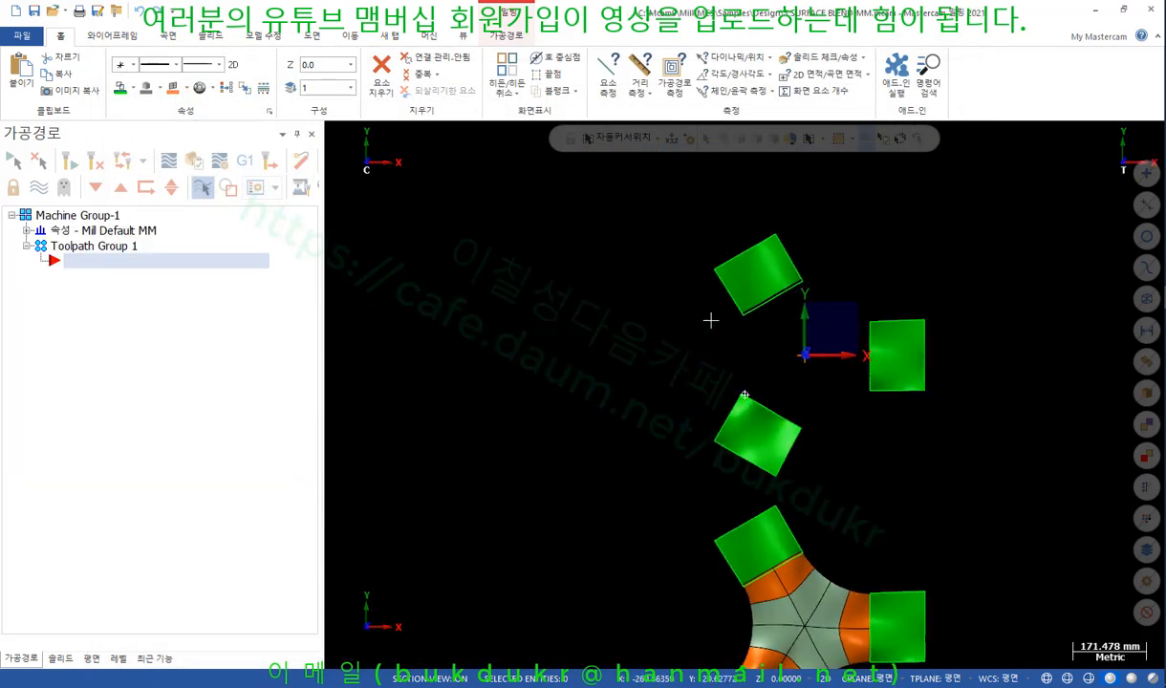
middle_click_drag(710, 320, 674, 262)
scroll(878, 411, "up", 10)
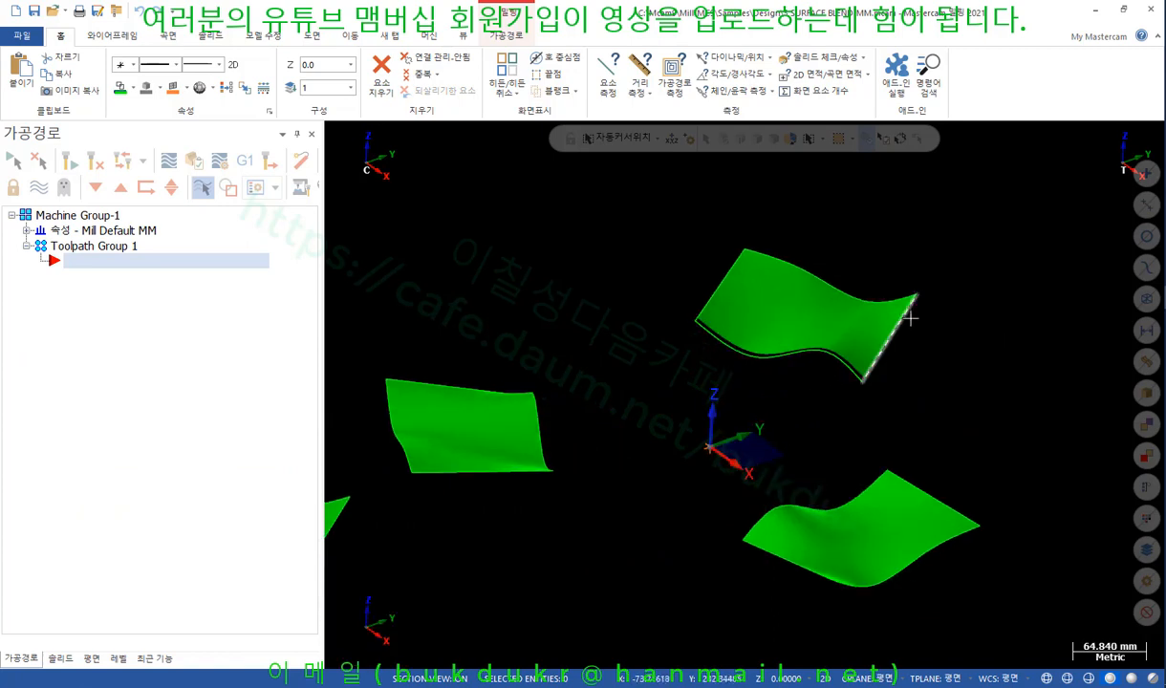
left_click(893, 315)
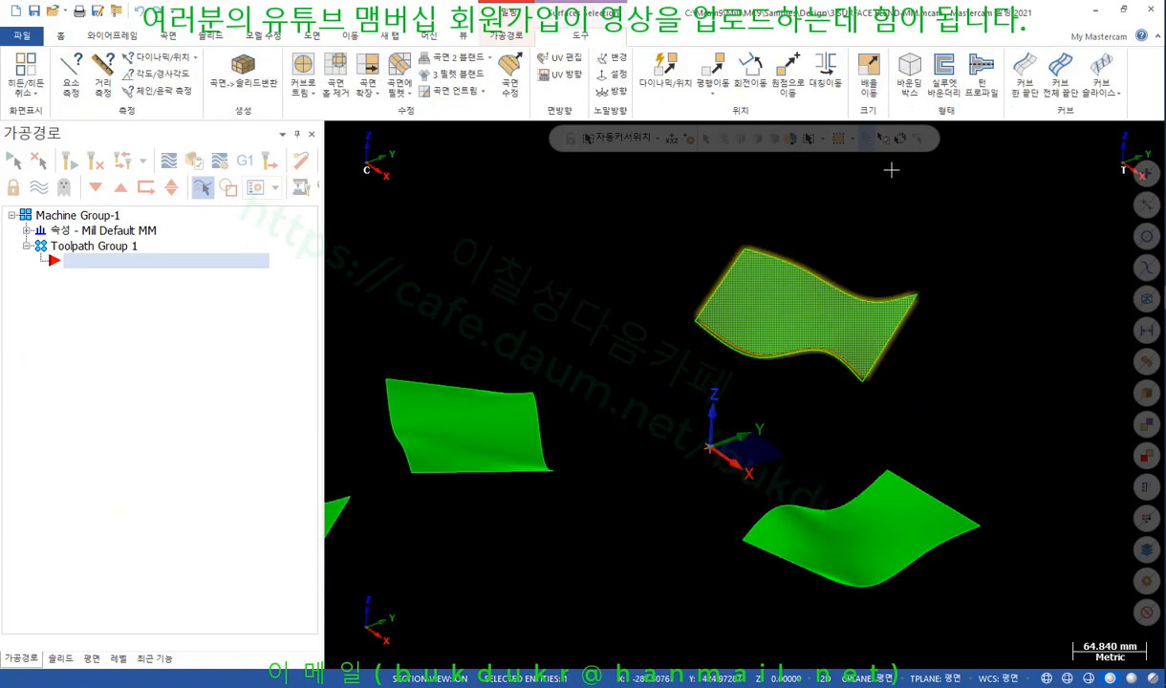
key("ctrl+a")
key("Delete")
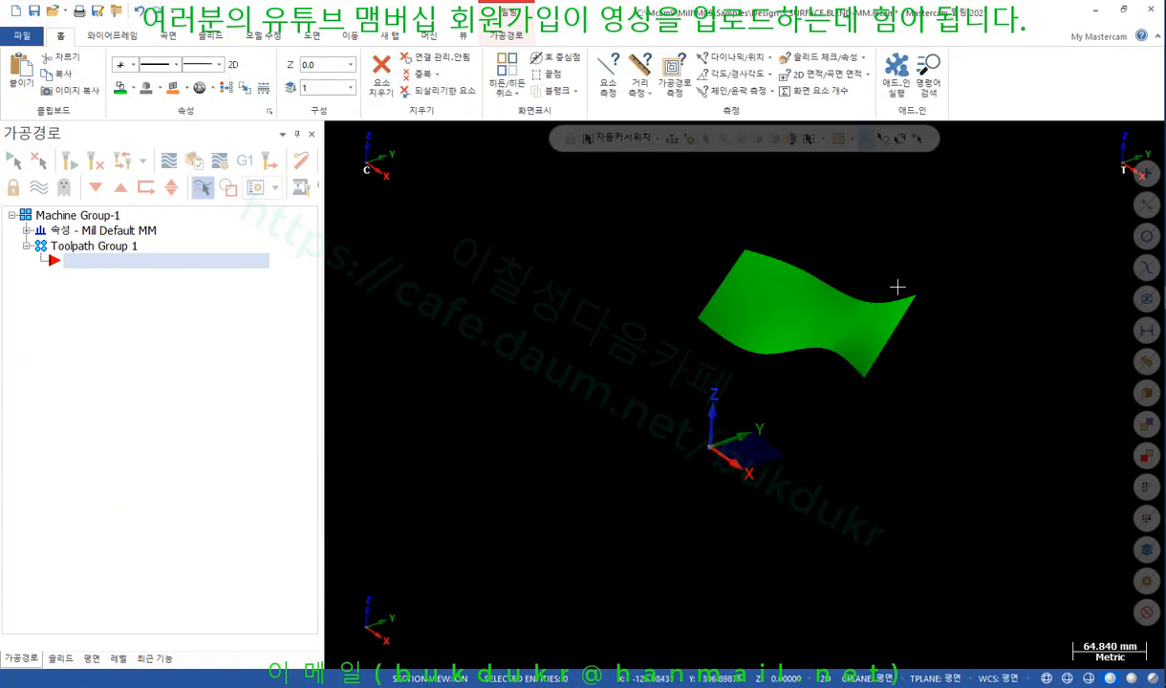
Try to create a one-edge curve (커브 한쪽끝단) on the wavy surface in 2D construction mode.
scroll(888, 294, "up", 4)
middle_click_drag(802, 374, 717, 327)
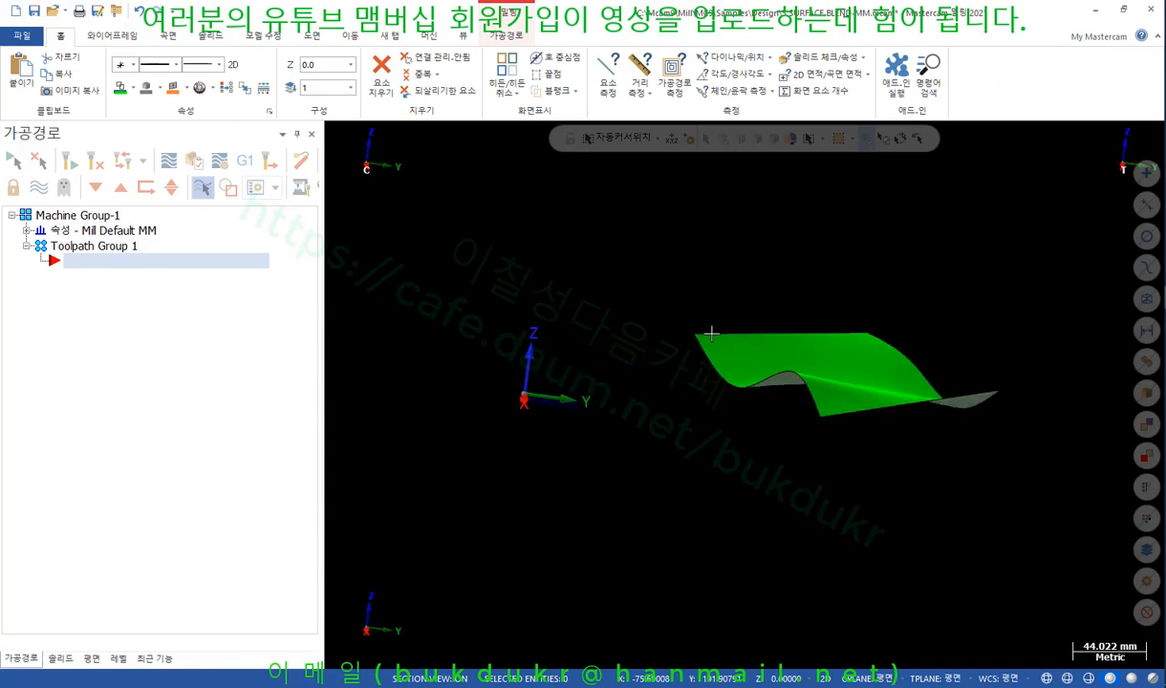
scroll(1028, 404, "up", 8)
middle_click_drag(780, 373, 1061, 432)
scroll(967, 488, "down", 5)
scroll(1005, 448, "up", 3)
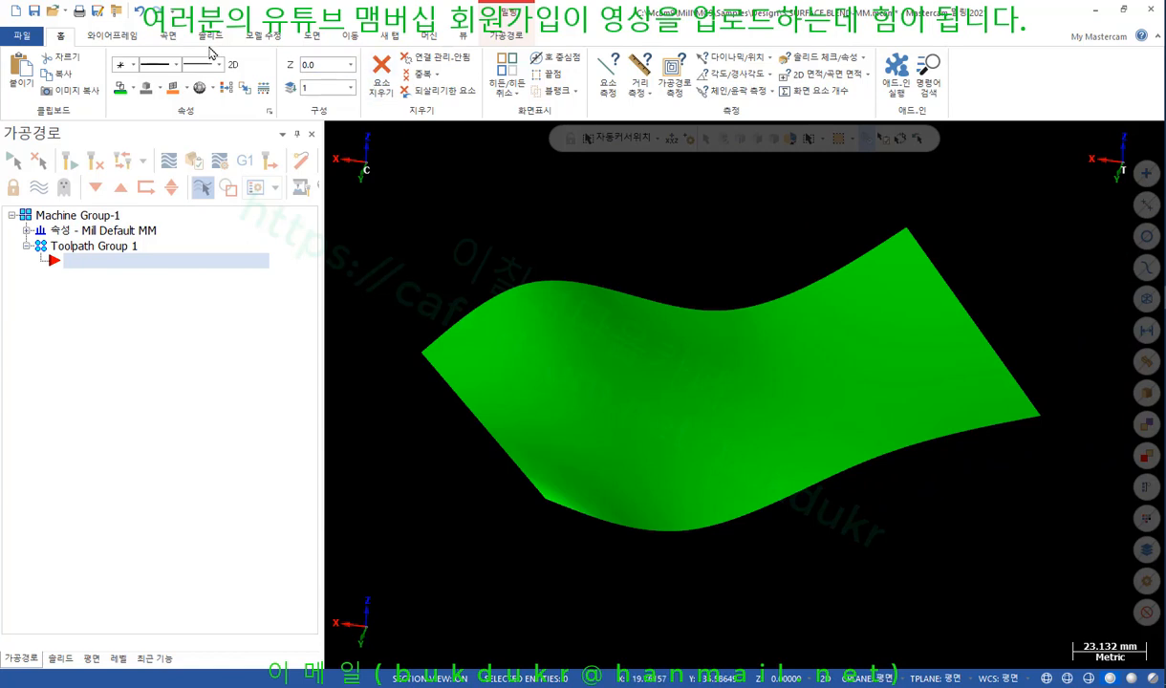
left_click(112, 36)
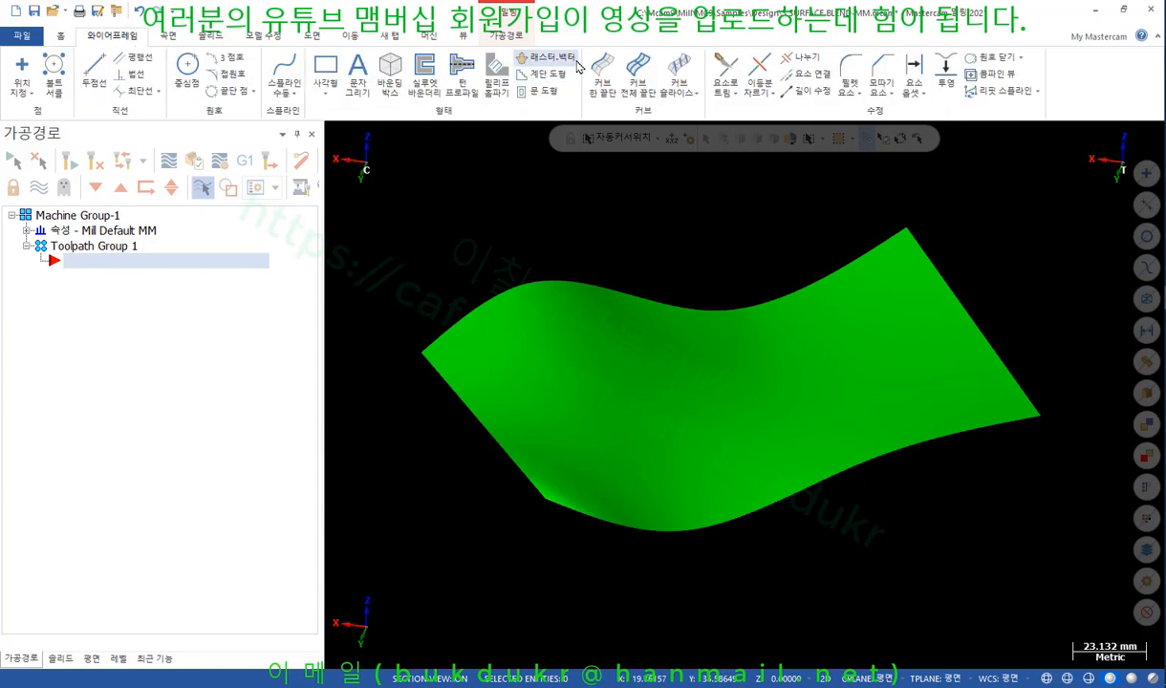
left_click(603, 72)
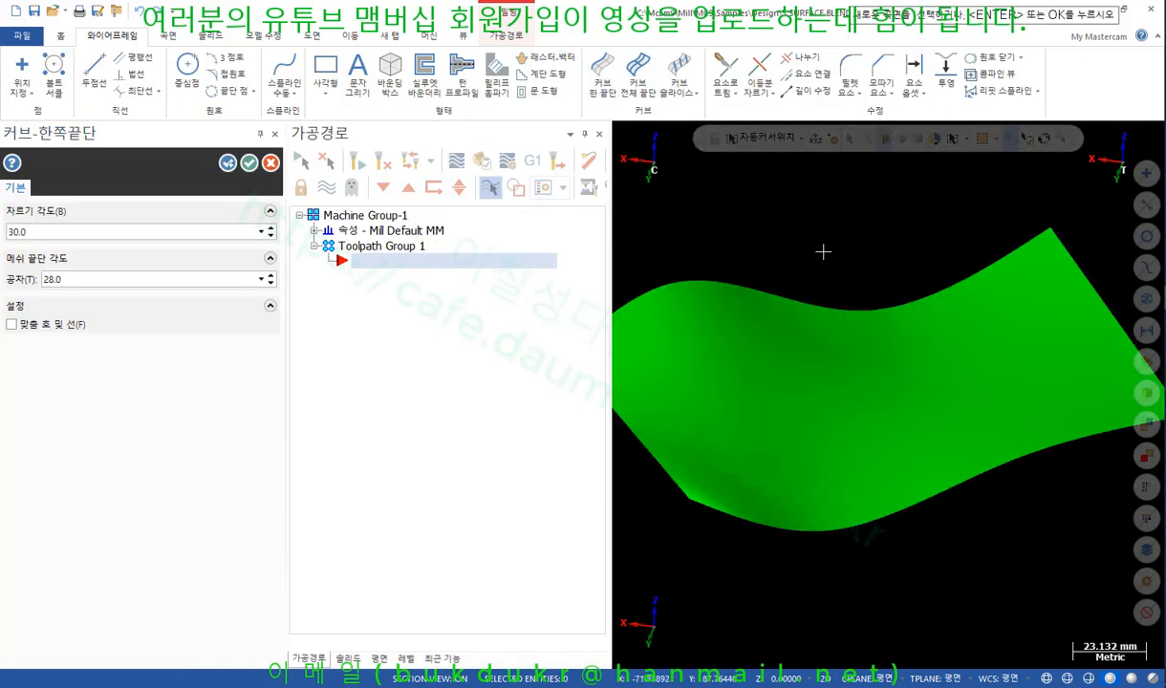
left_click(922, 395)
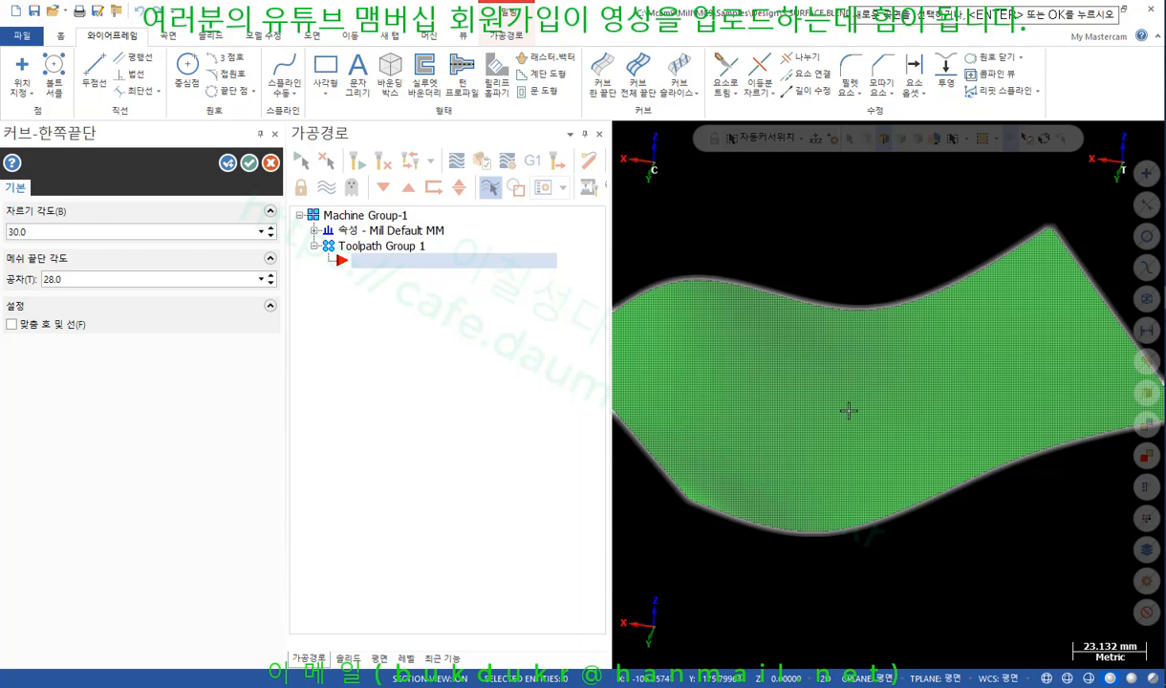
key("Return")
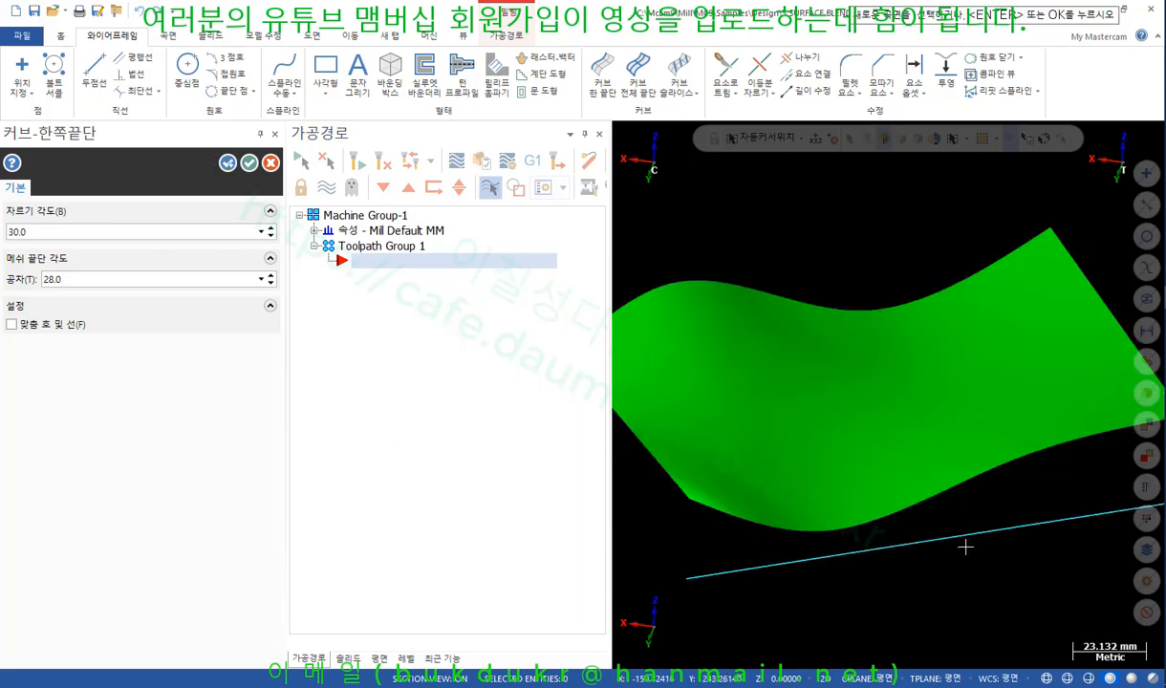
Switch construction to 3D mode and create one-edge curves along the surface's two long wavy edges.
middle_click_drag(965, 547, 836, 268)
right_click(899, 206)
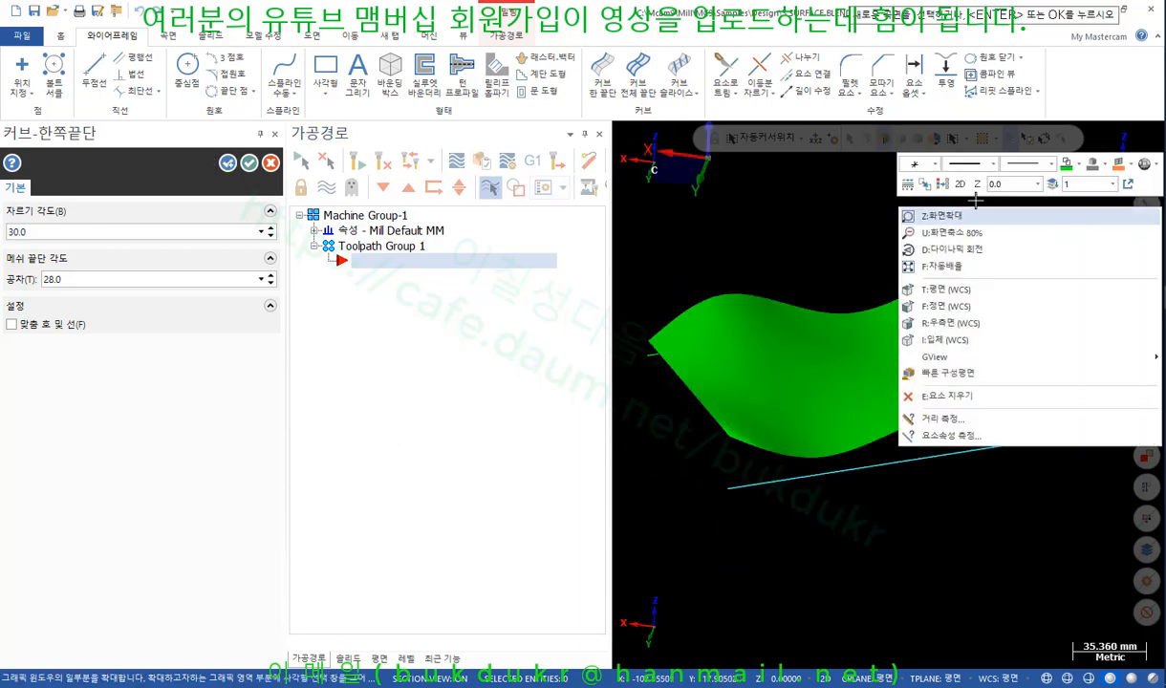
left_click(960, 184)
left_click(897, 373)
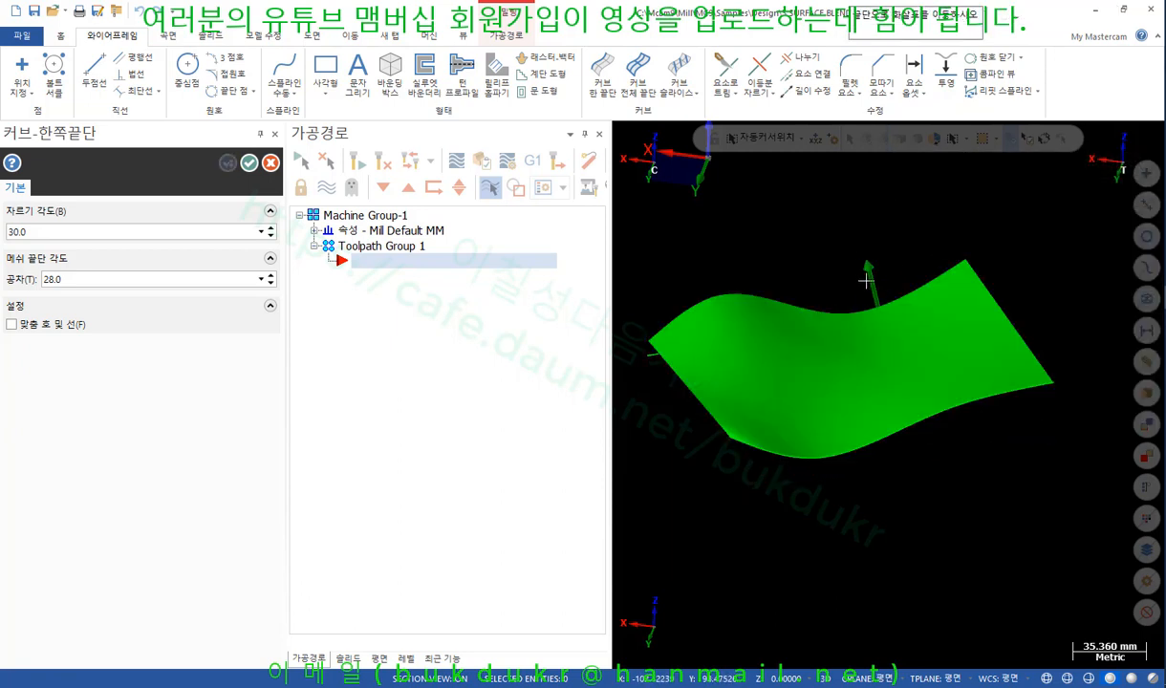
left_click(864, 275)
left_click(250, 164)
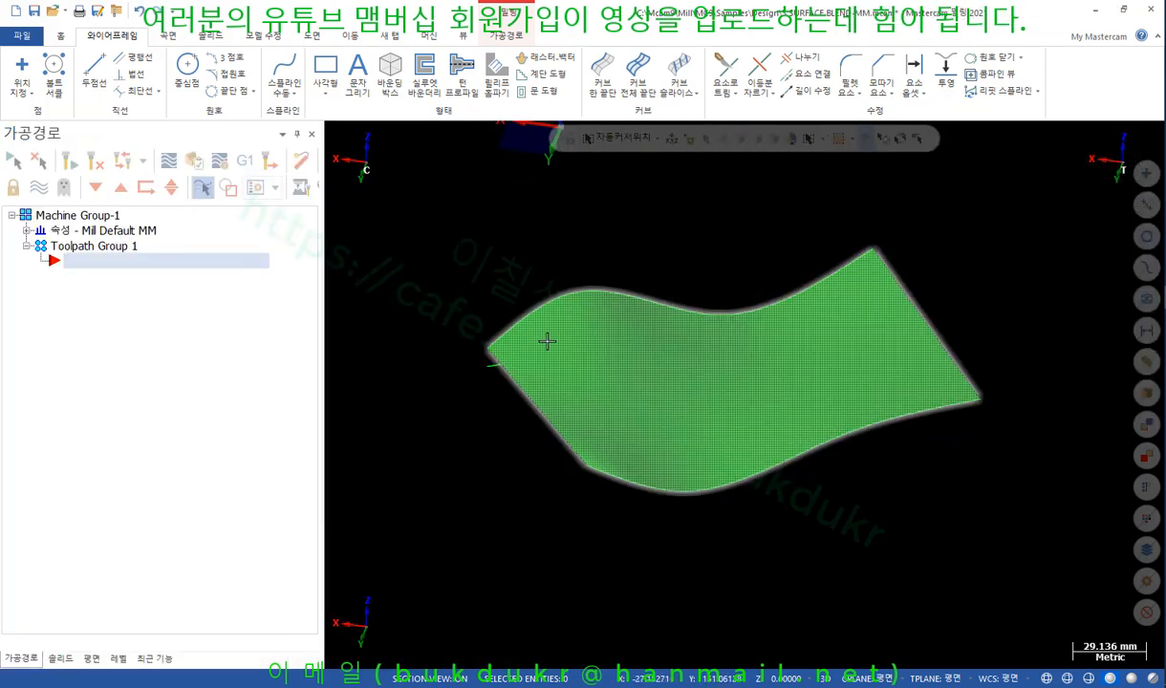
Delete the stray flat curve lying below the wavy surface.
left_click(476, 367)
key("Delete")
scroll(750, 307, "up", 4)
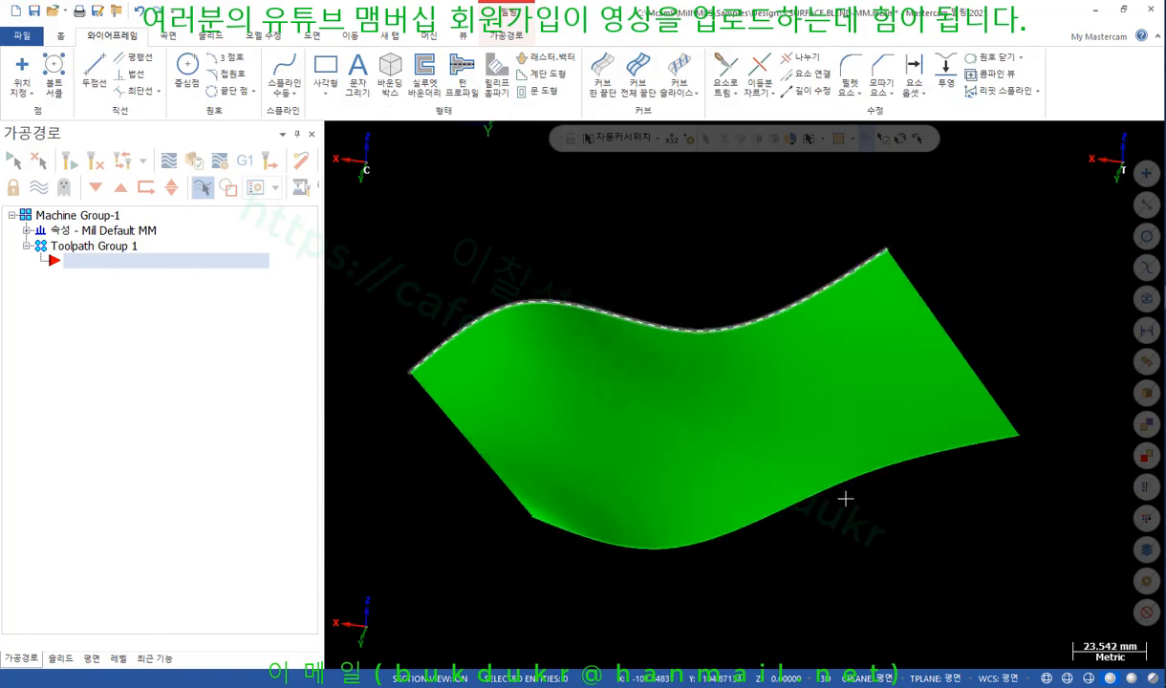
scroll(795, 409, "down", 2)
middle_click_drag(861, 484, 914, 516)
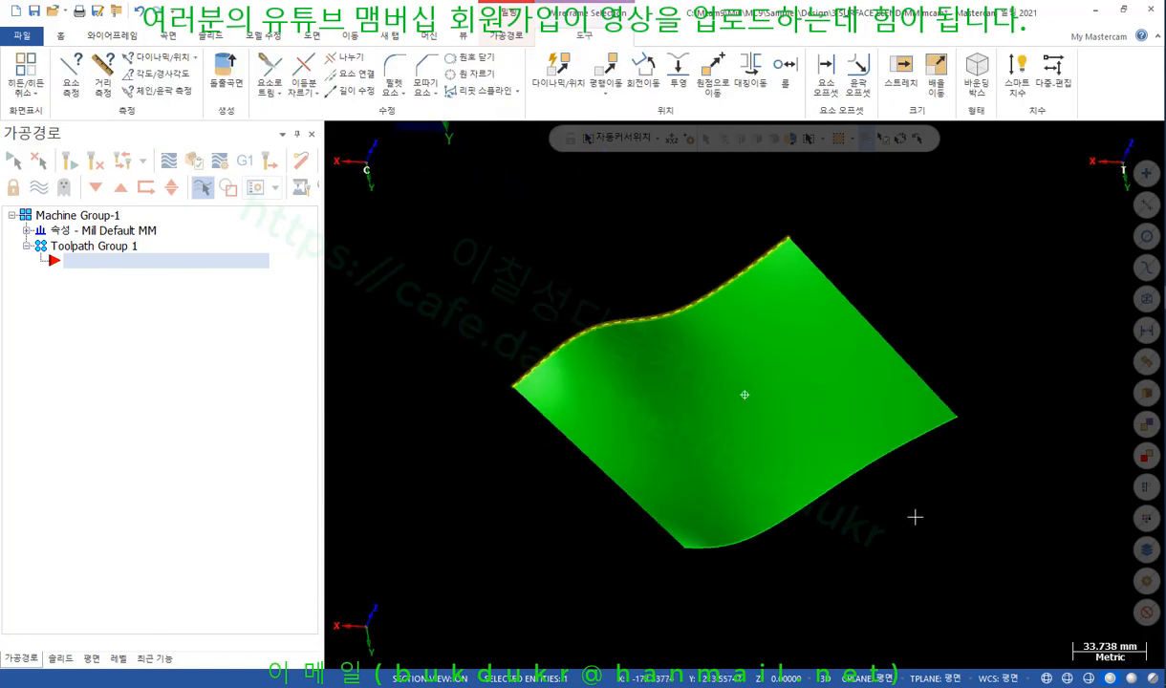
Change the colour of both edge curves along the wavy surface's long wavy edges to blue.
left_click(866, 468)
right_click(1007, 219)
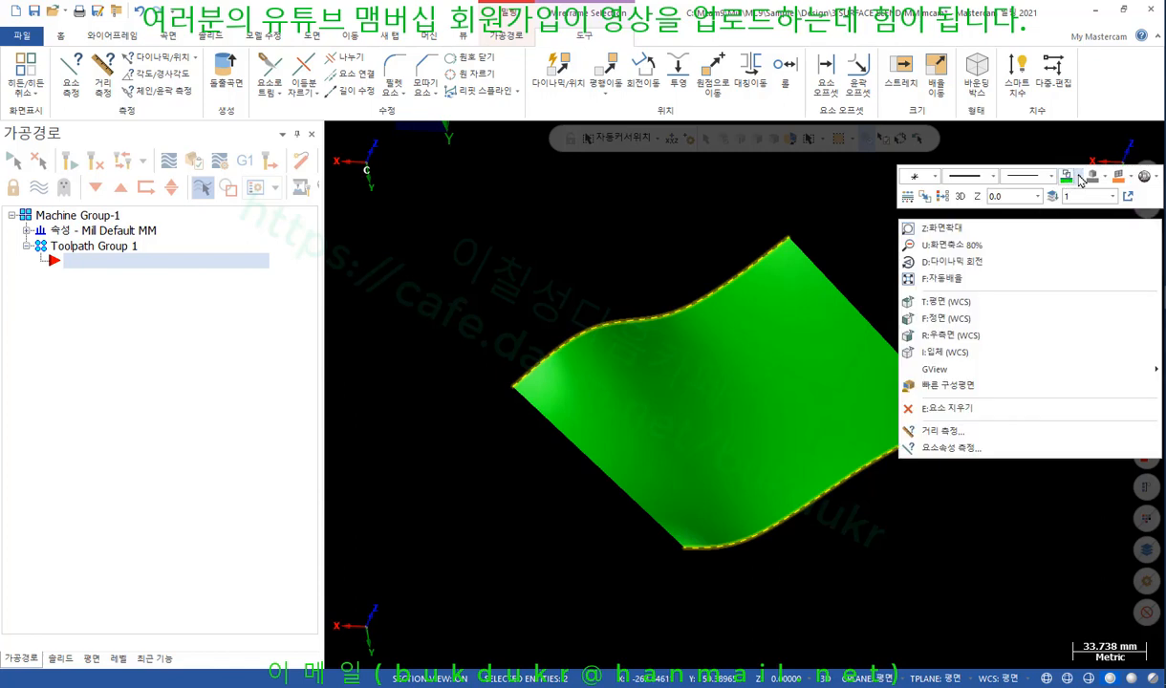
left_click(1077, 178)
left_click(1057, 210)
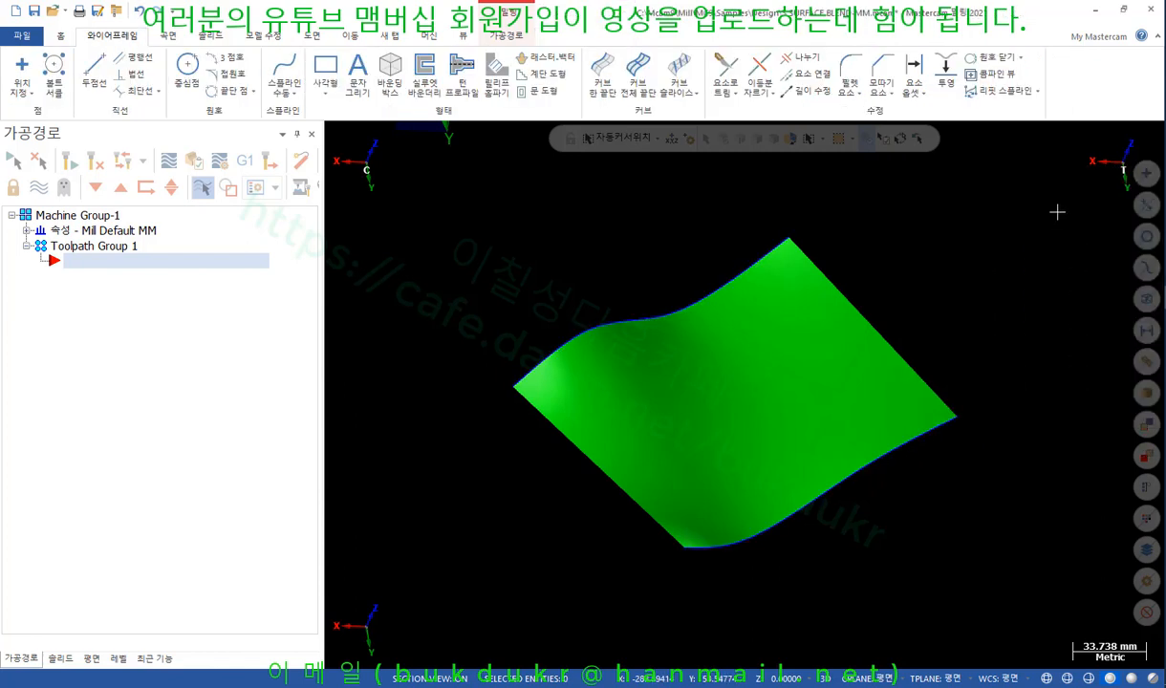
left_click(744, 271)
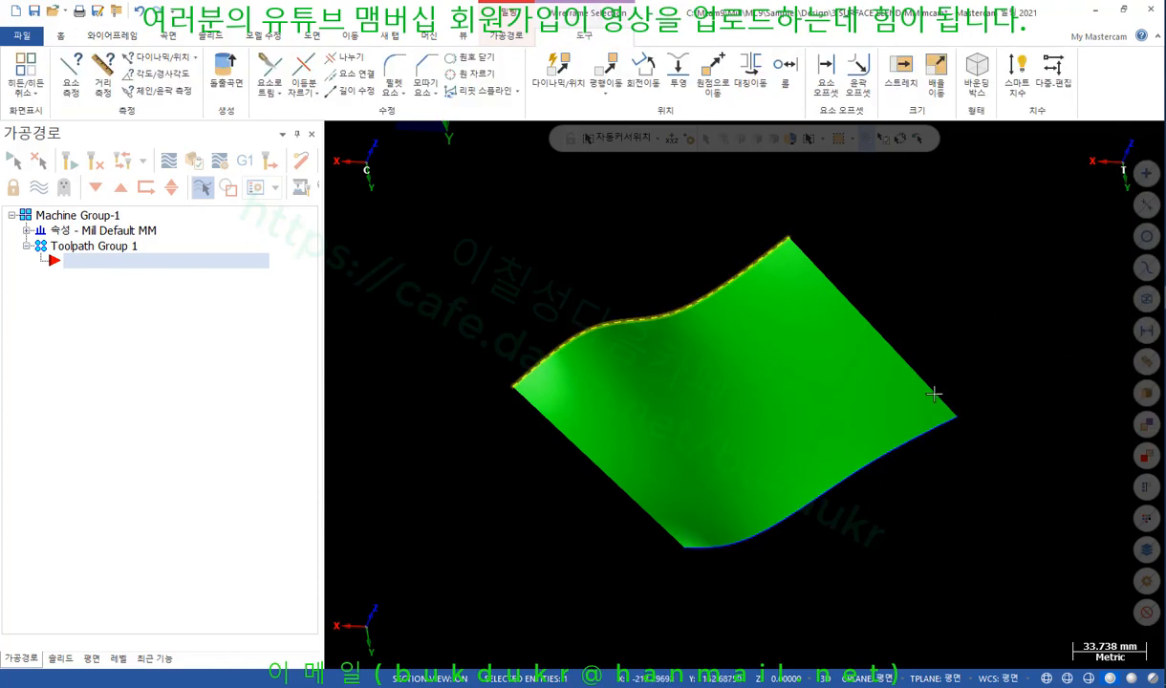
left_click(920, 440)
scroll(981, 261, "down", 4)
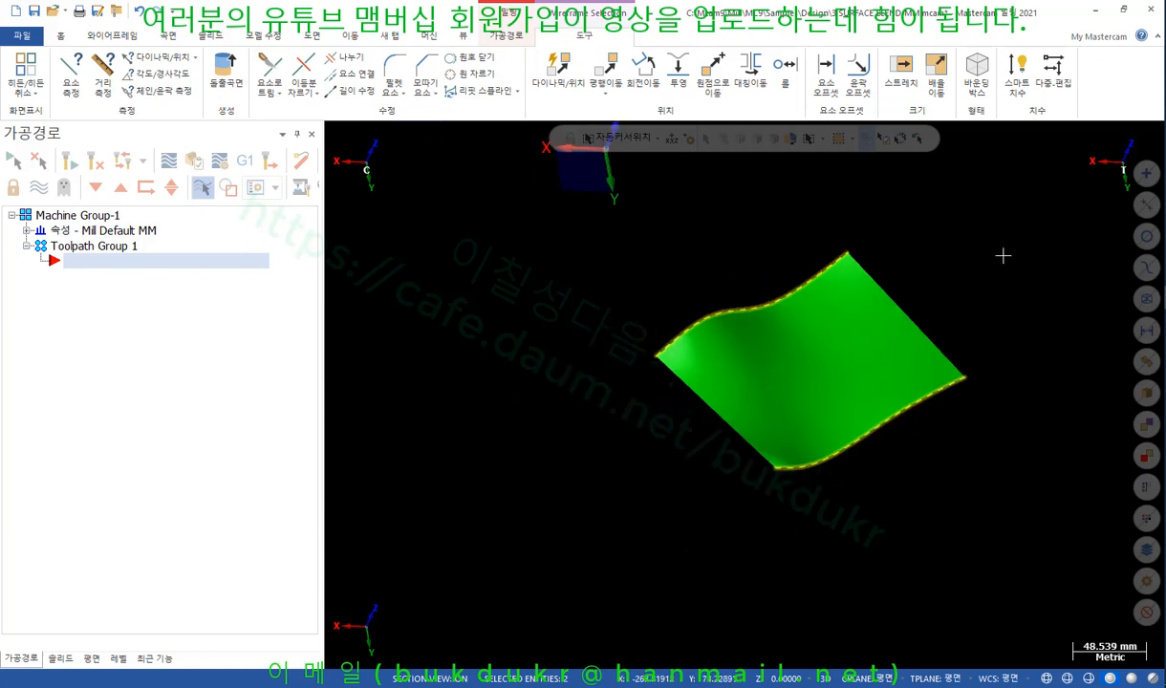
key("Escape")
scroll(1004, 253, "up", 3)
middle_click_drag(1005, 253, 976, 216)
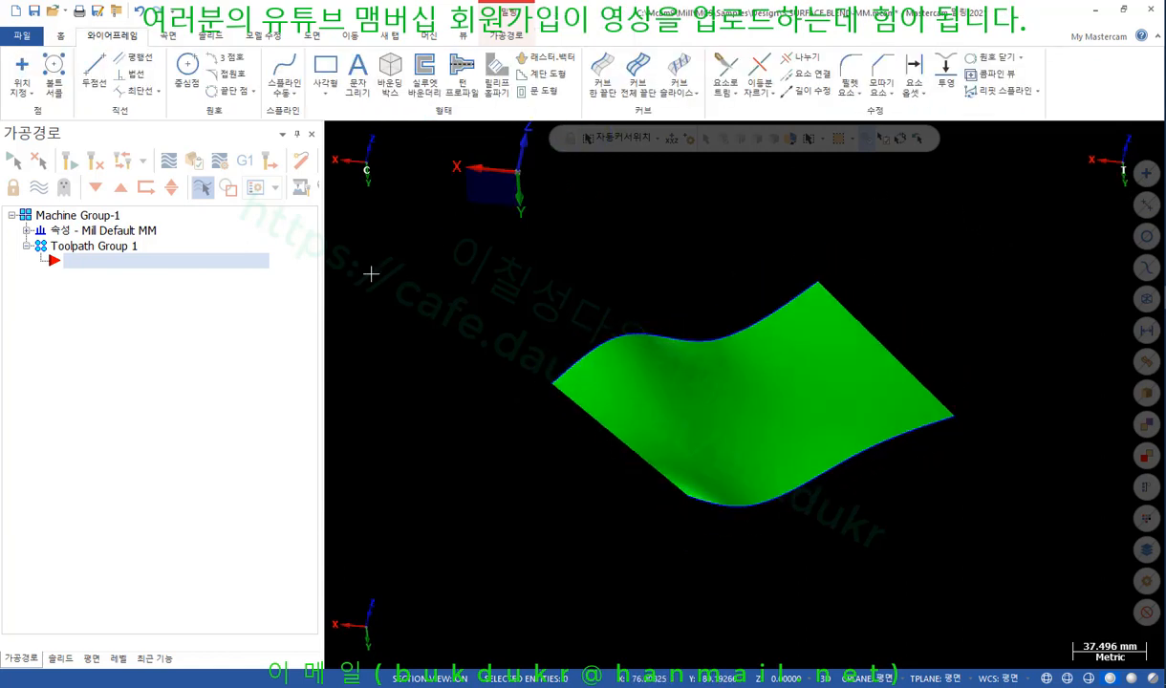
Create a Blend (블랜드) finishing toolpath with 0 wall and floor stock, using the wavy green surface as machining geometry.
left_click(506, 37)
left_click(478, 93)
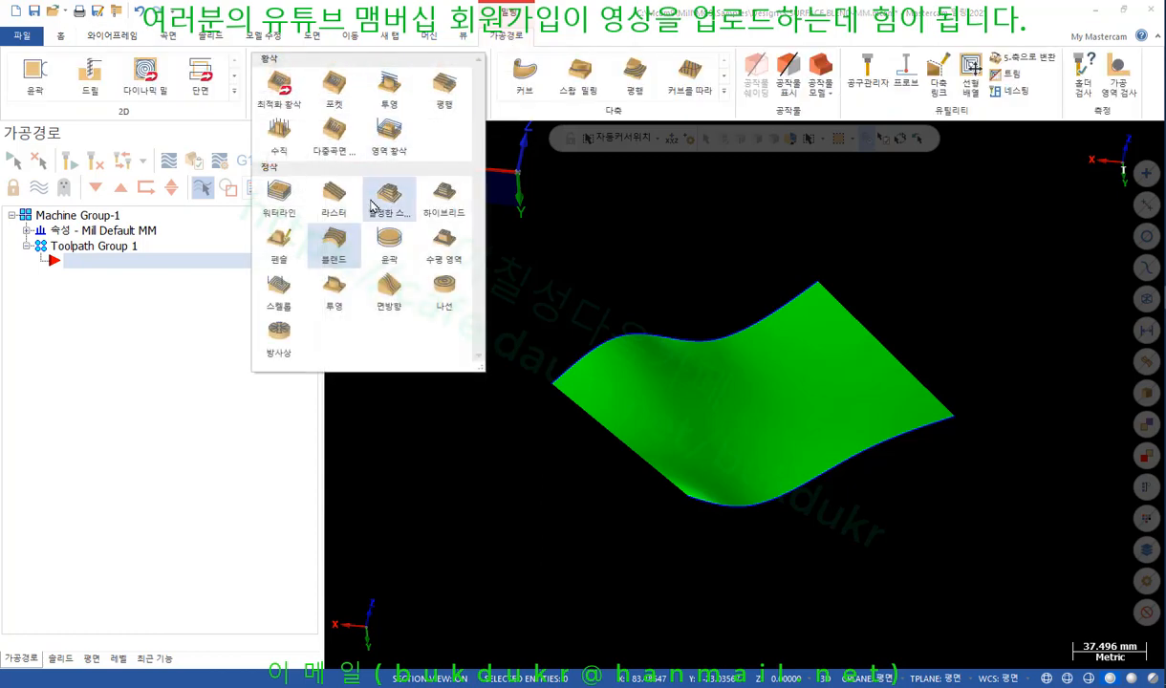
left_click(335, 255)
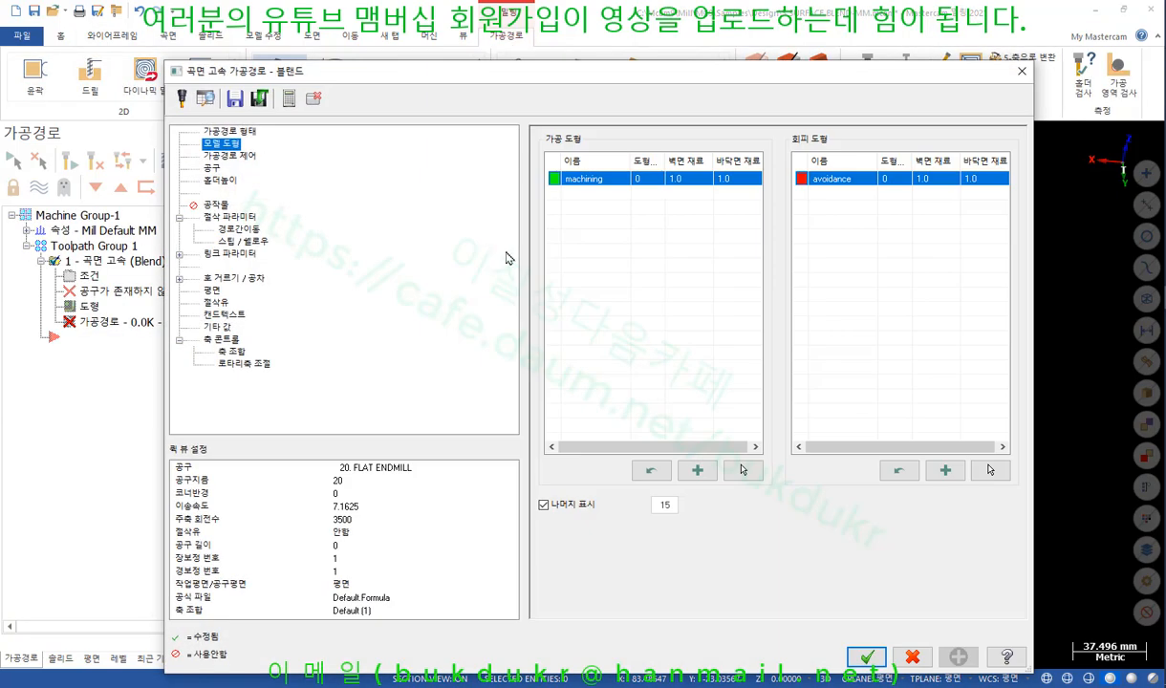
left_click(680, 181)
type("0")
left_click(728, 180)
type("0")
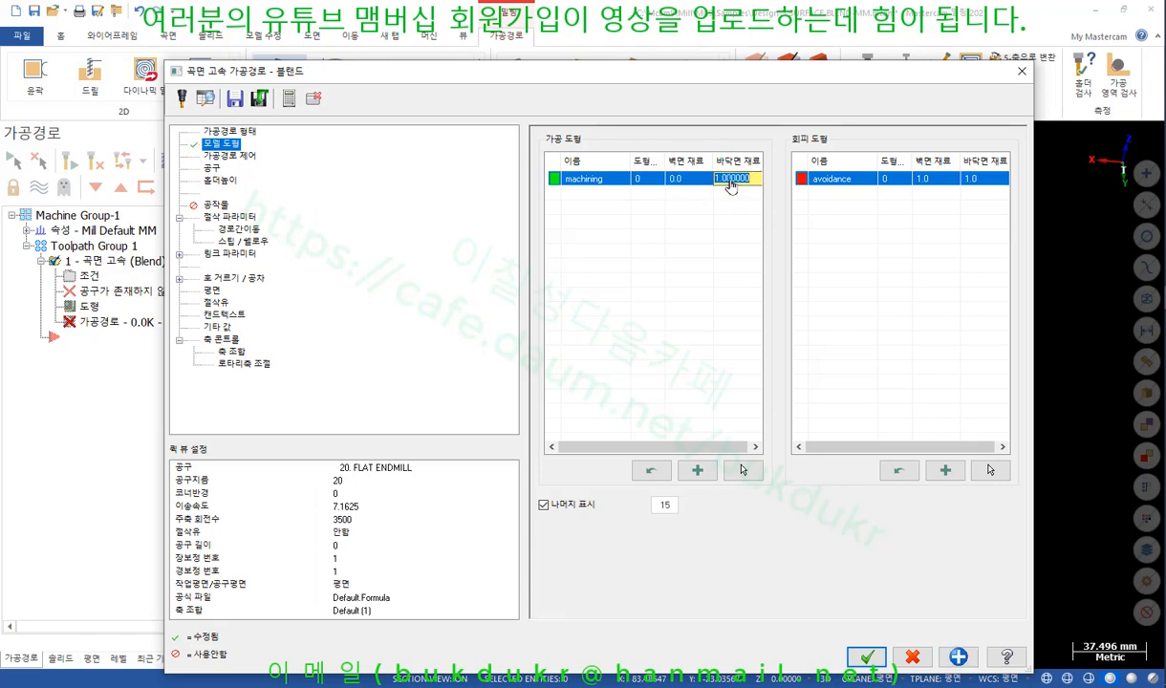
key("Return")
left_click(744, 470)
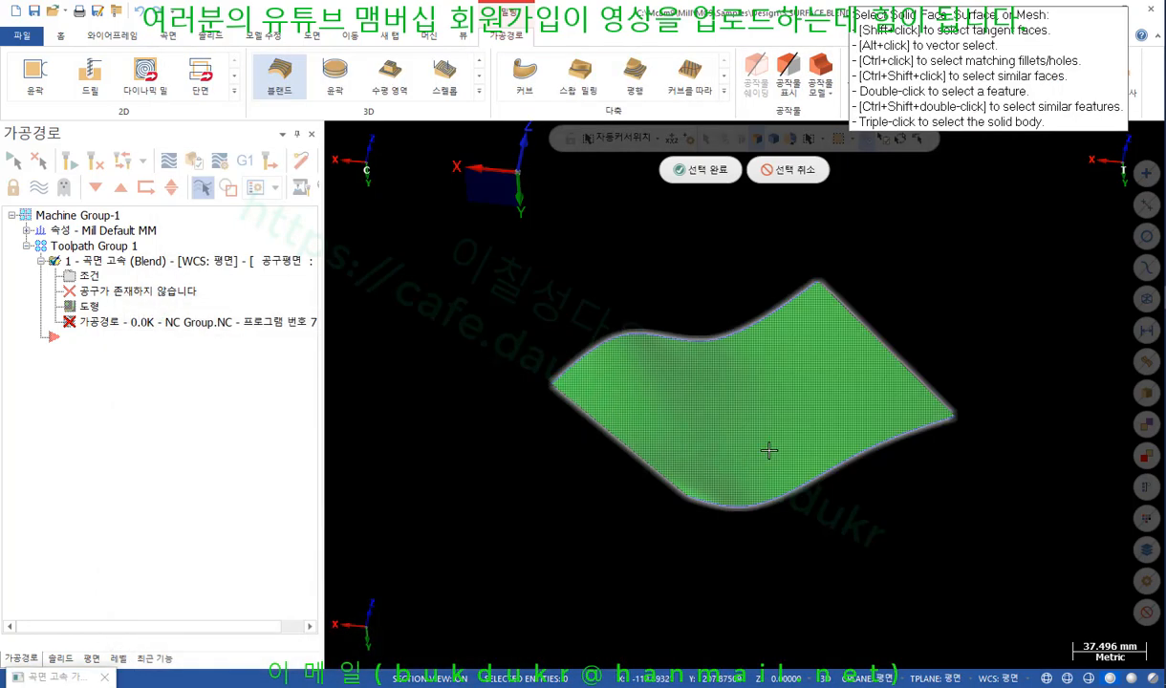
left_click(721, 170)
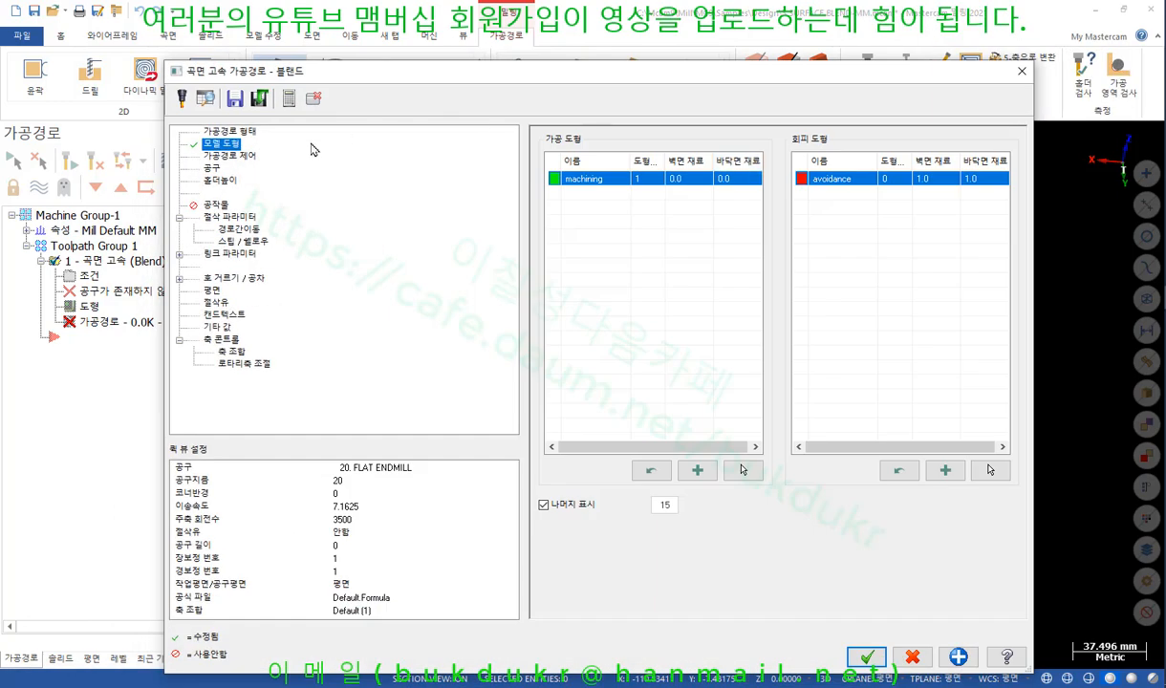
Assign the 6 mm ball-nose end mill (BALL-NOSE END MILL - 6) from the tool library to the Blend operation.
left_click(211, 169)
left_click(601, 388)
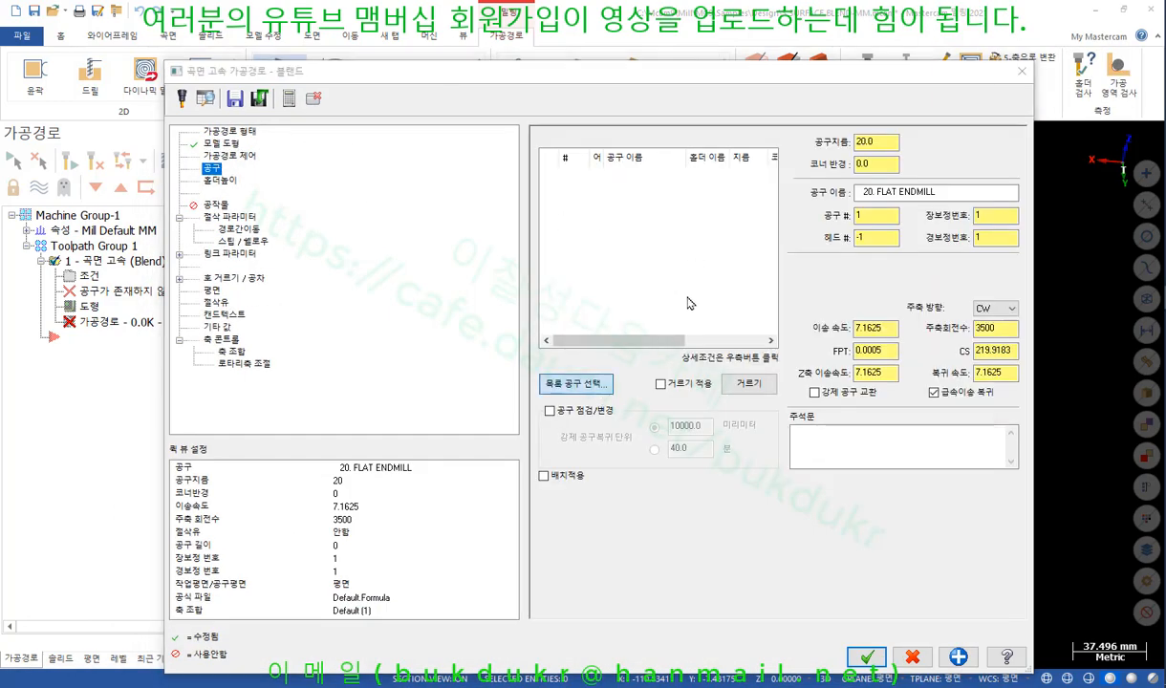
double_click(483, 170)
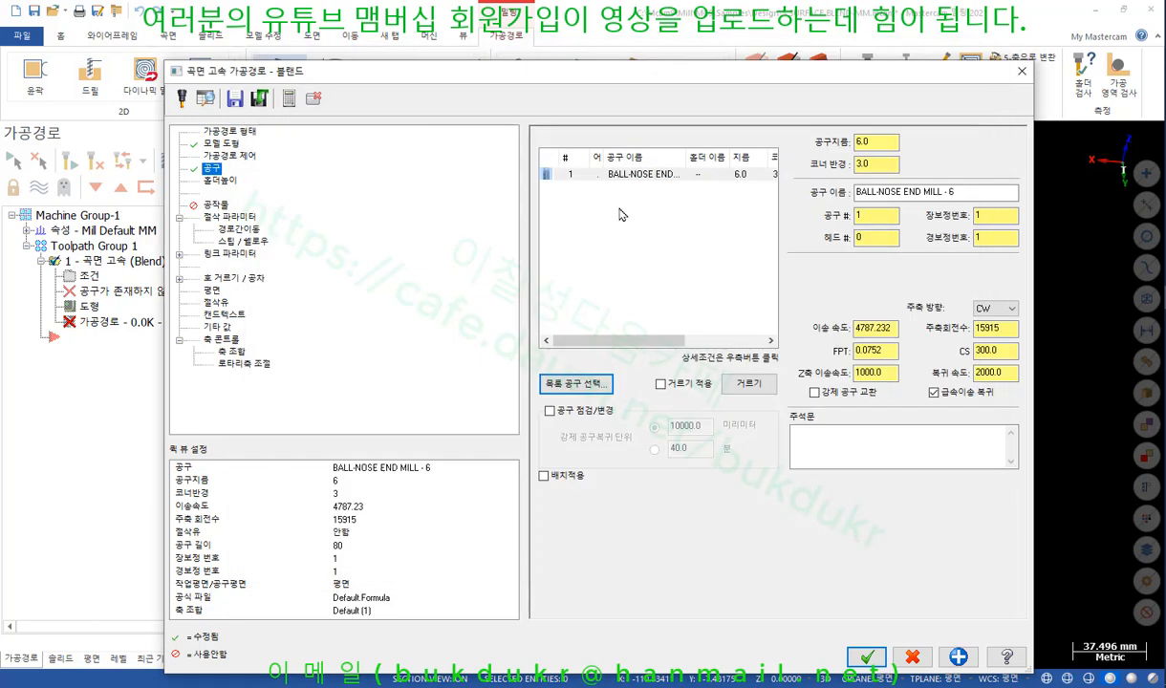
Check the cut parameters, accept the Blend operation and try to generate its toolpath without curve chains.
left_click(236, 182)
left_click(244, 219)
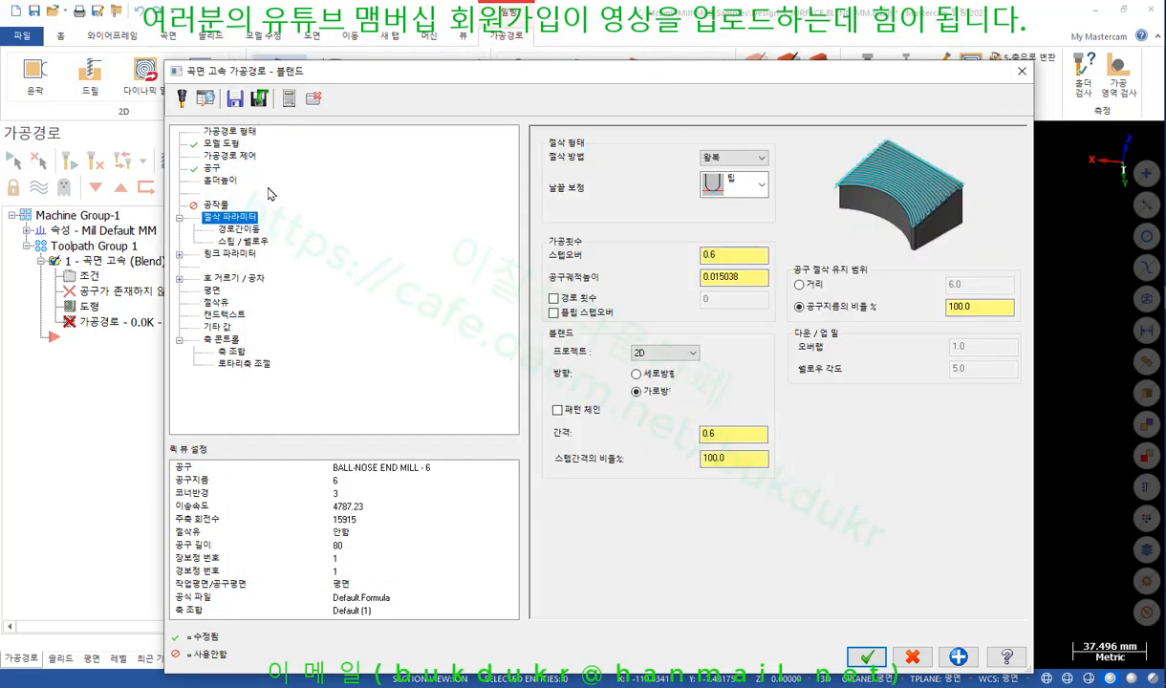
left_click(866, 657)
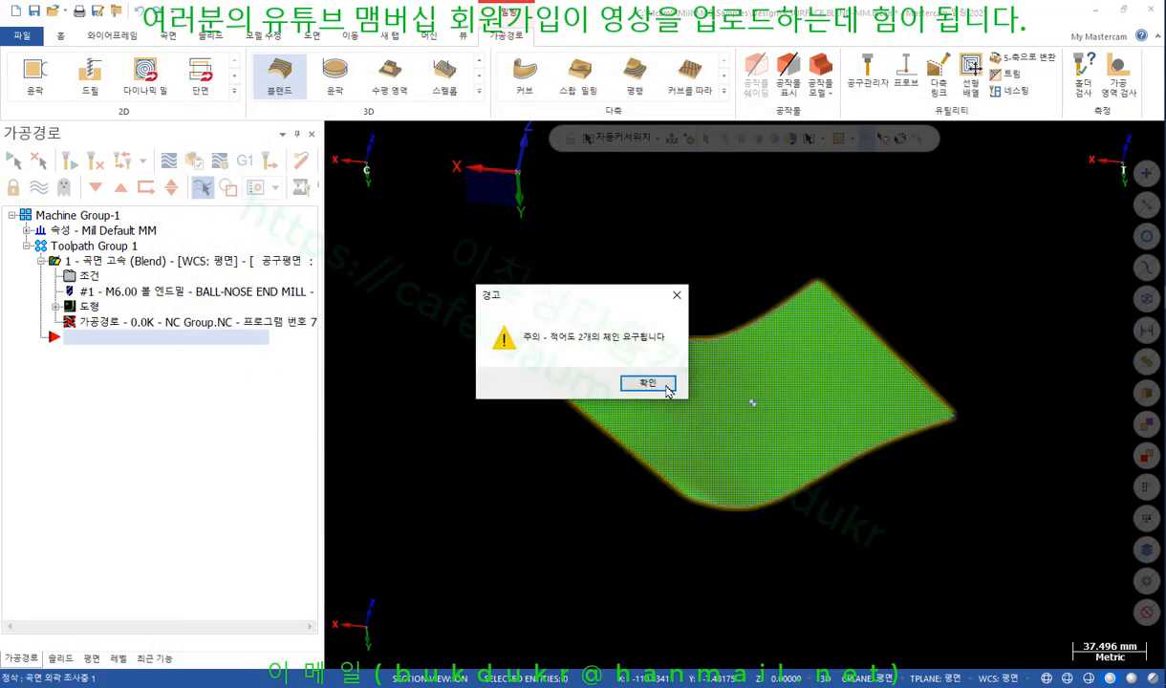
left_click(668, 387)
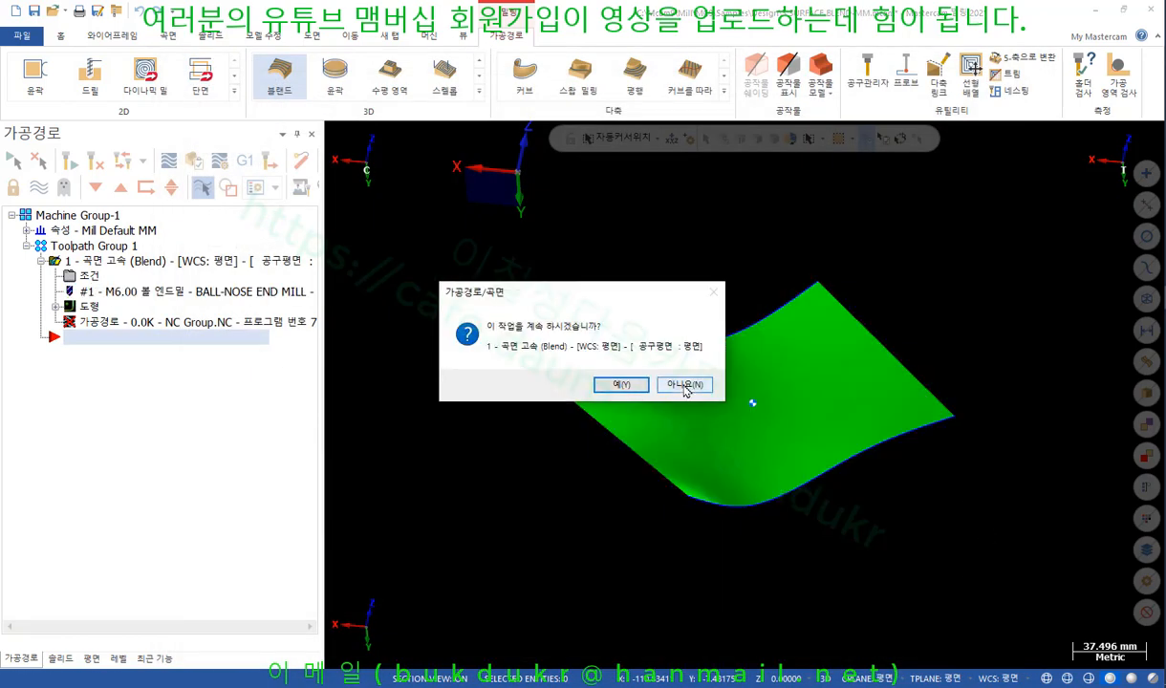
left_click(635, 387)
scroll(706, 308, "up", 2)
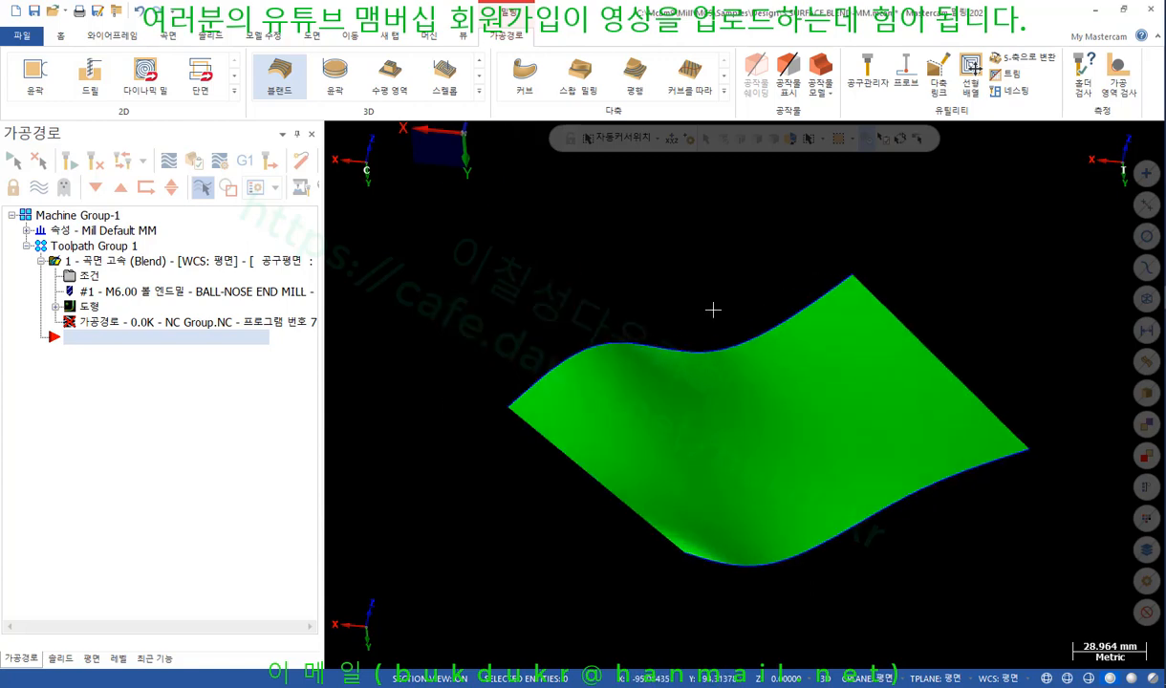
Chain the two blue edge curves in 3D as the Blend operation's curve geometry (커브도형) and generate the toolpath.
left_click(88, 276)
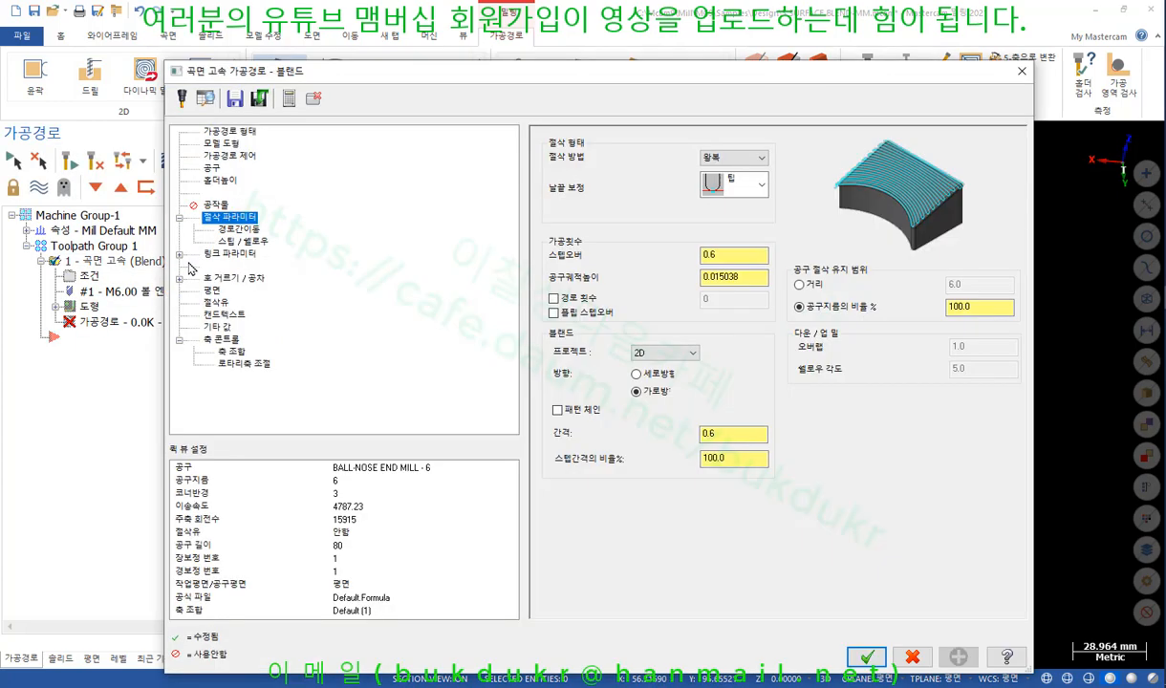
left_click(235, 157)
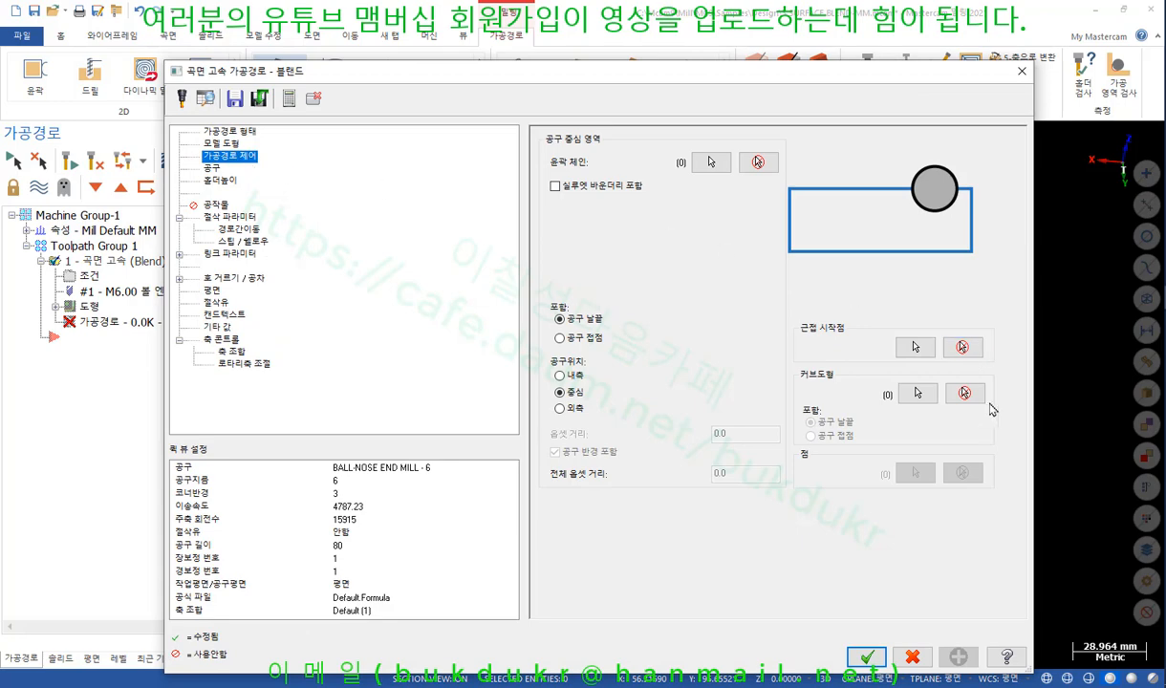
left_click(916, 394)
left_click(765, 335)
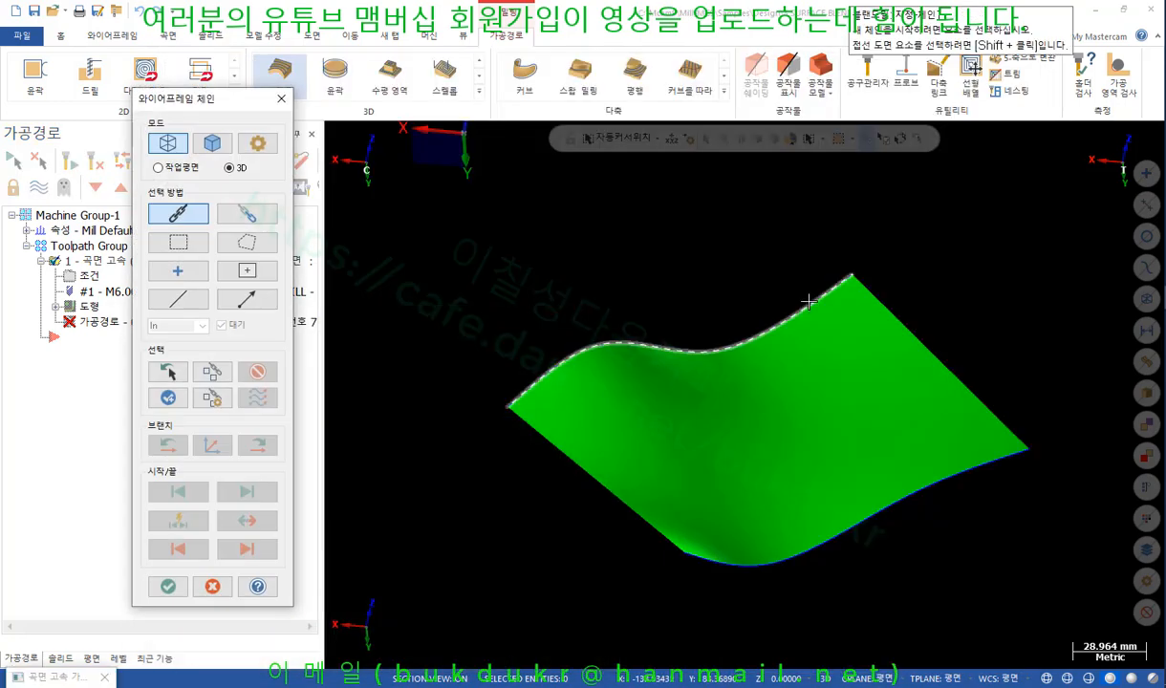
left_click(1022, 451)
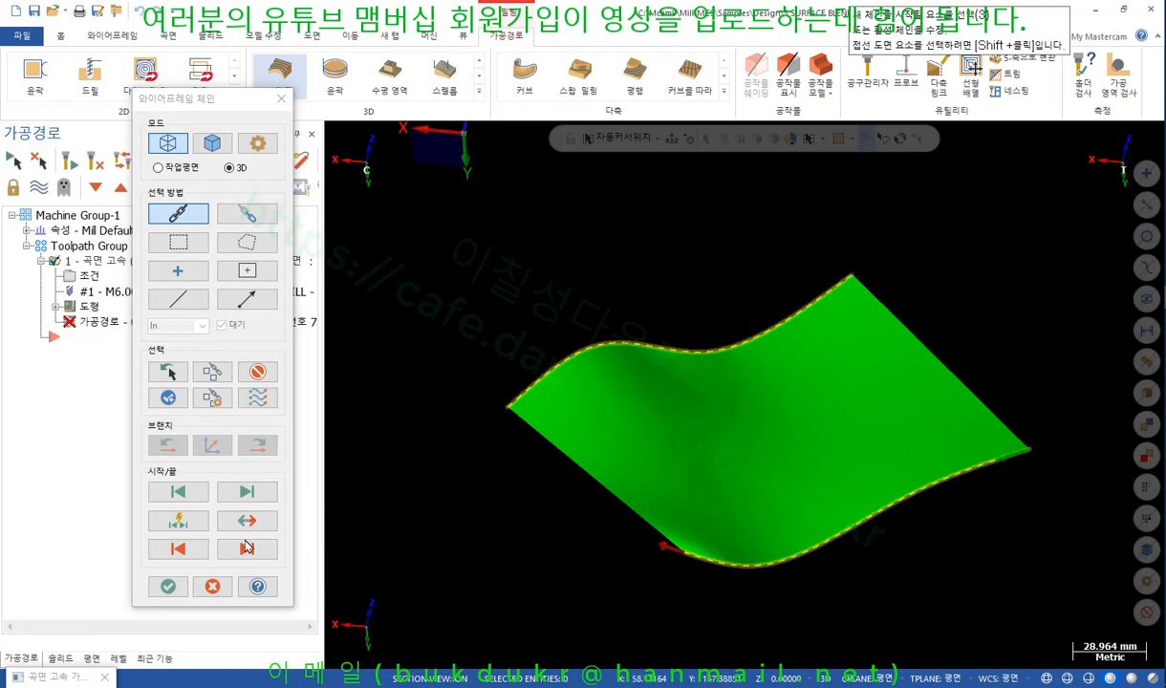
left_click(176, 588)
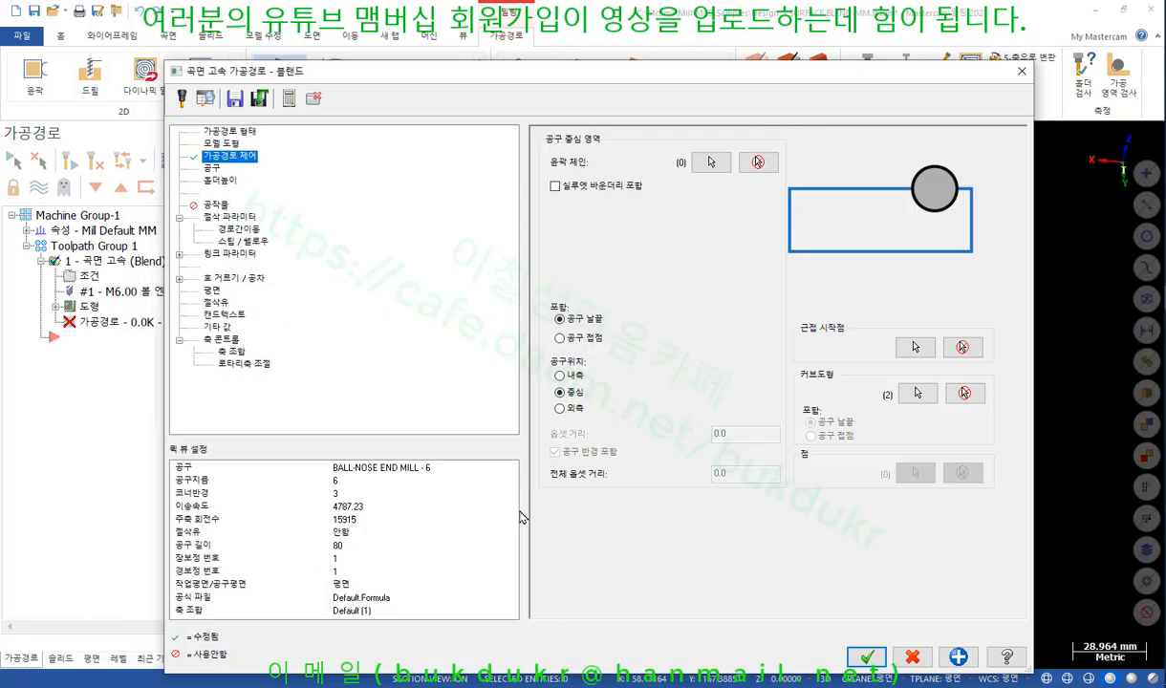
left_click(868, 659)
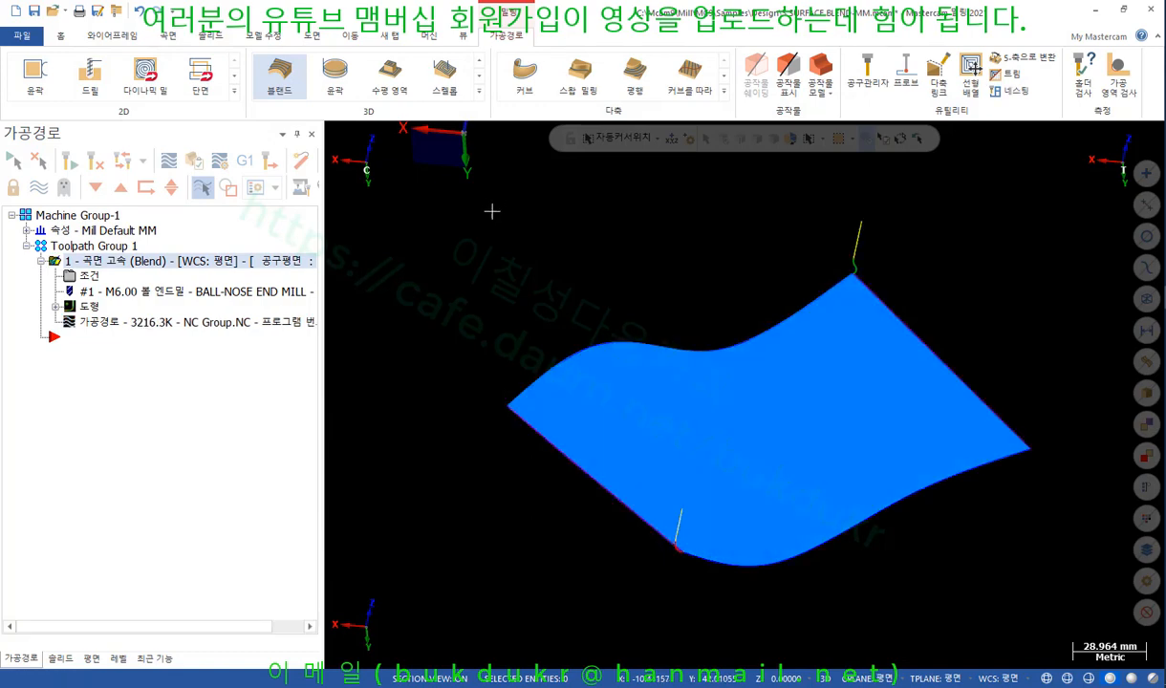
Enlarge the Blend operation's stepover (스텝오버) in the cut parameters and regenerate the toolpath.
left_click(89, 275)
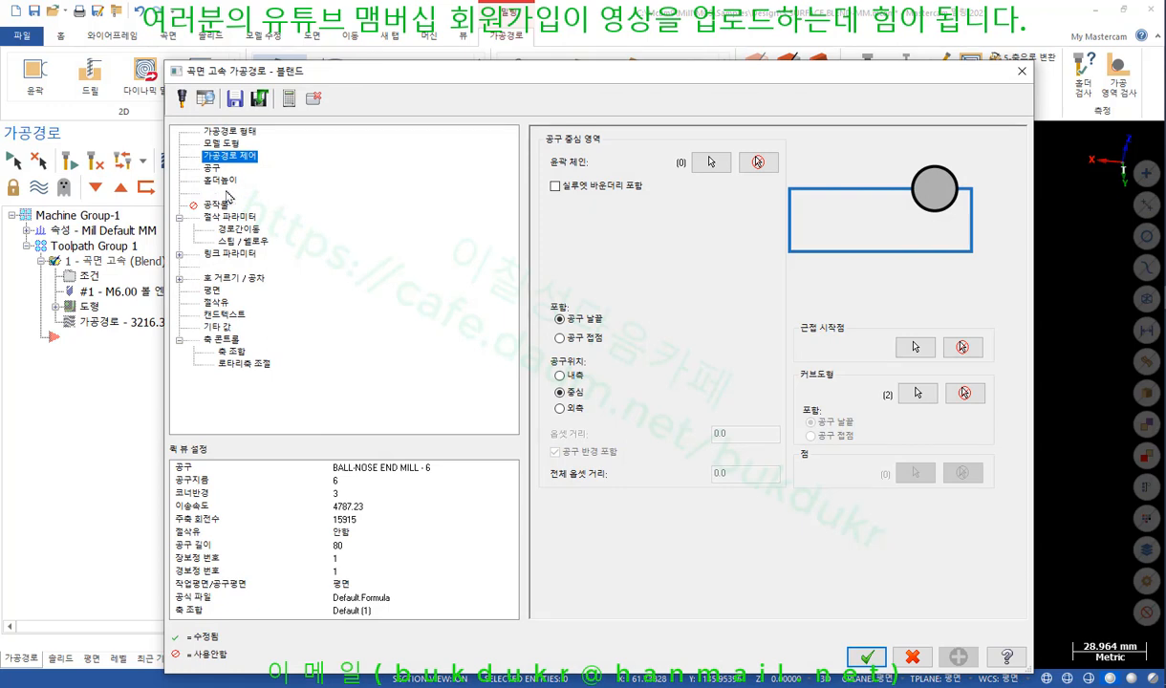
left_click(230, 217)
left_click_drag(728, 255, 685, 254)
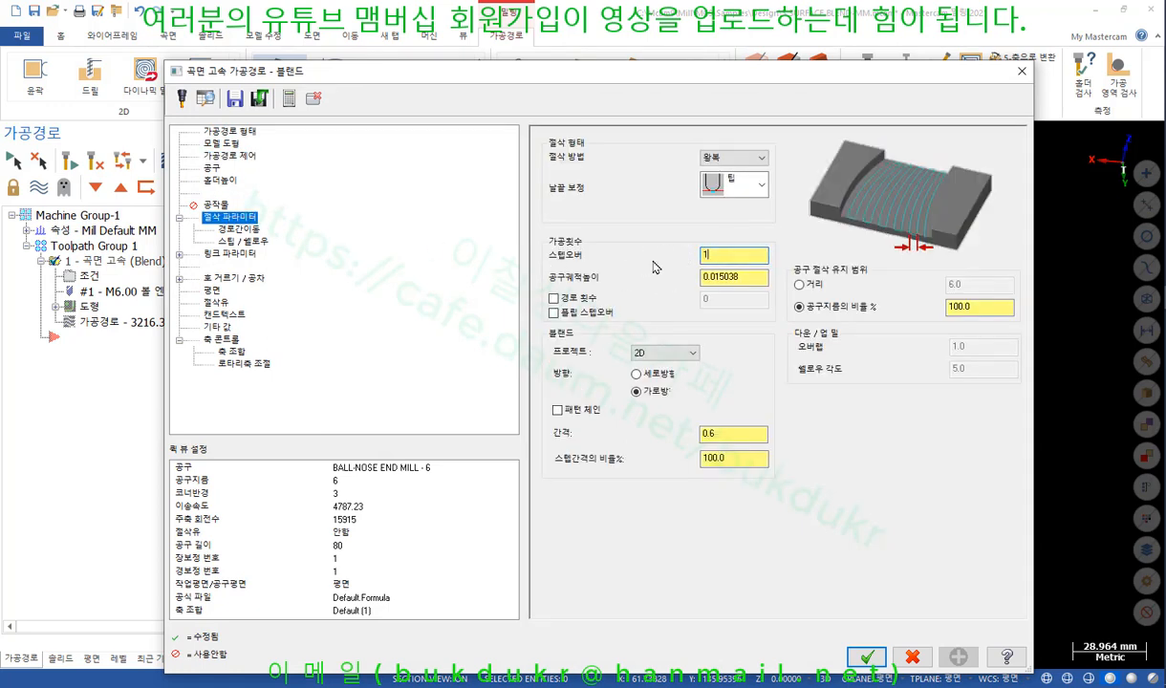
left_click_drag(730, 256, 675, 262)
left_click(865, 657)
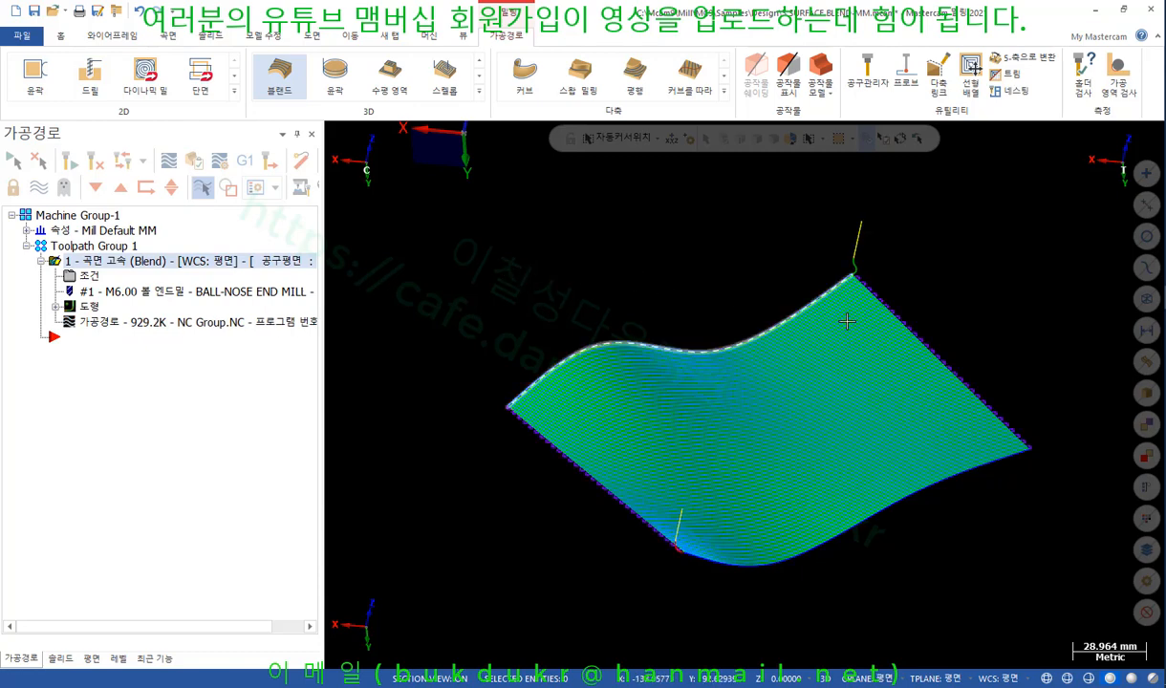
View the Blend toolpath from the top plane, then backplot it from start to end and inspect it in a tilted view.
scroll(957, 435, "up", 1)
right_click(588, 170)
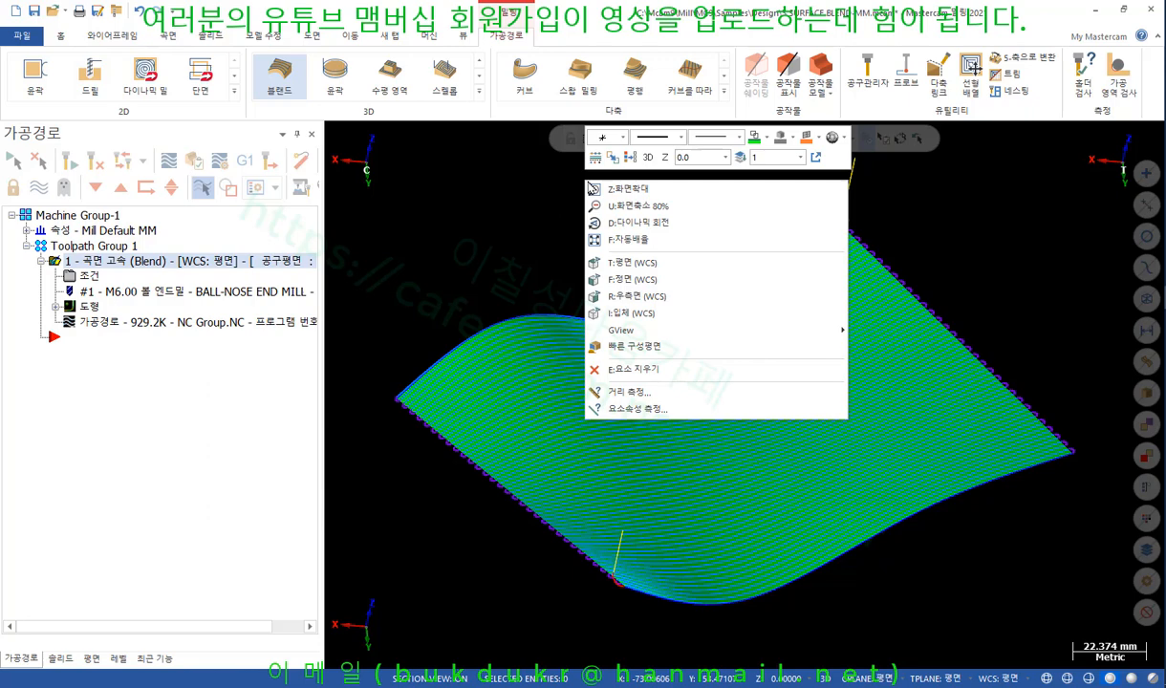
left_click(628, 260)
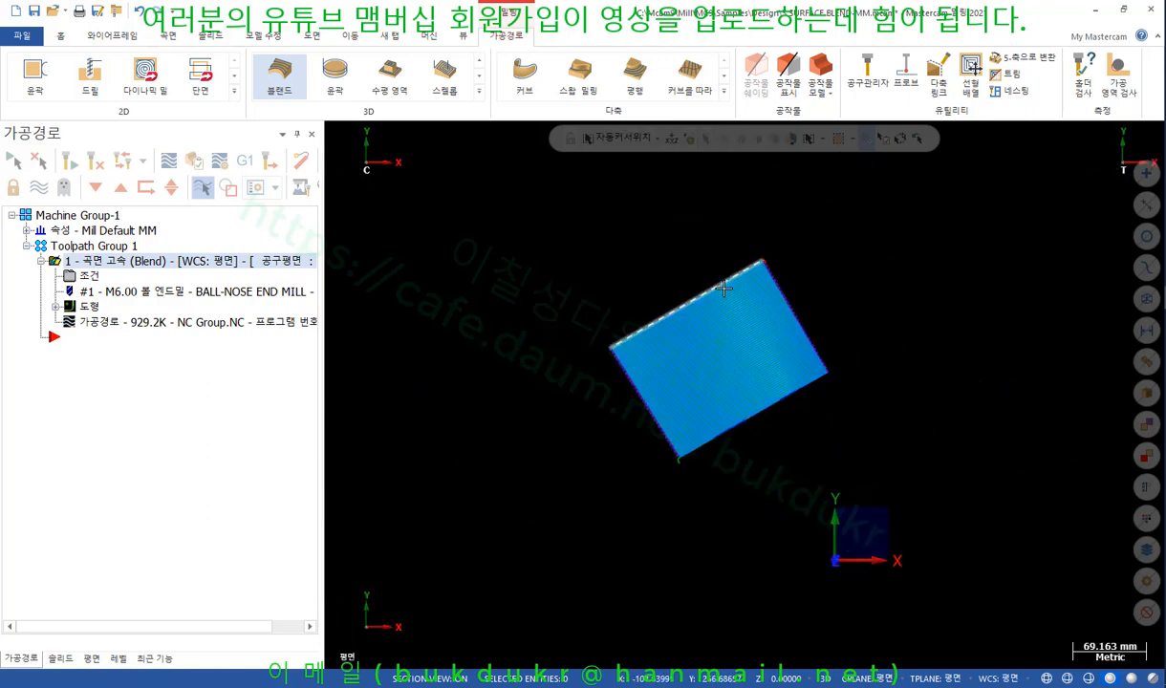
scroll(645, 392, "down", 1)
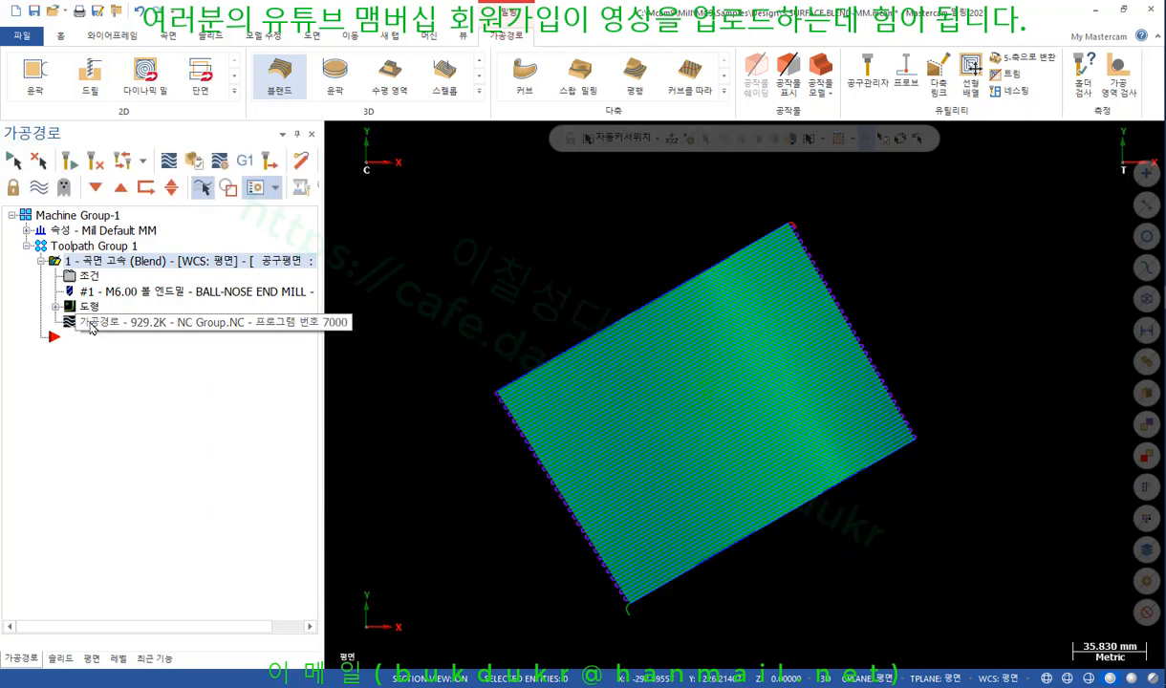
left_click(87, 323)
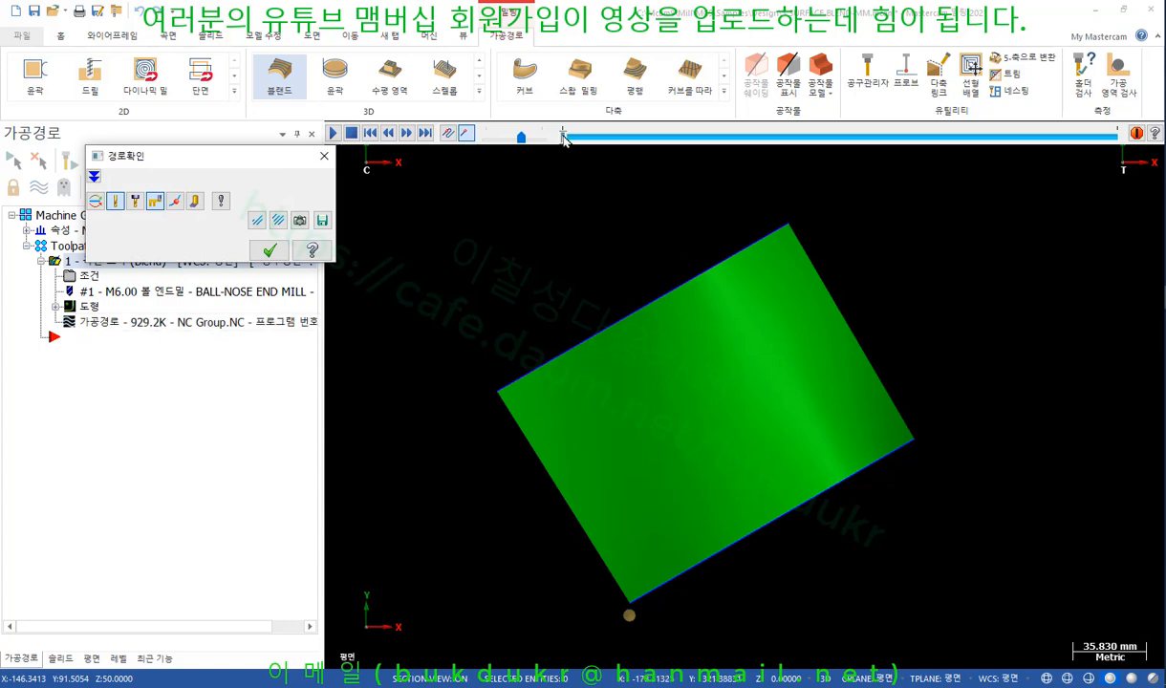
mouse_move(564, 140)
left_mouse_down()
mouse_move(839, 116)
mouse_move(1114, 114)
left_mouse_up()
scroll(716, 406, "up", 2)
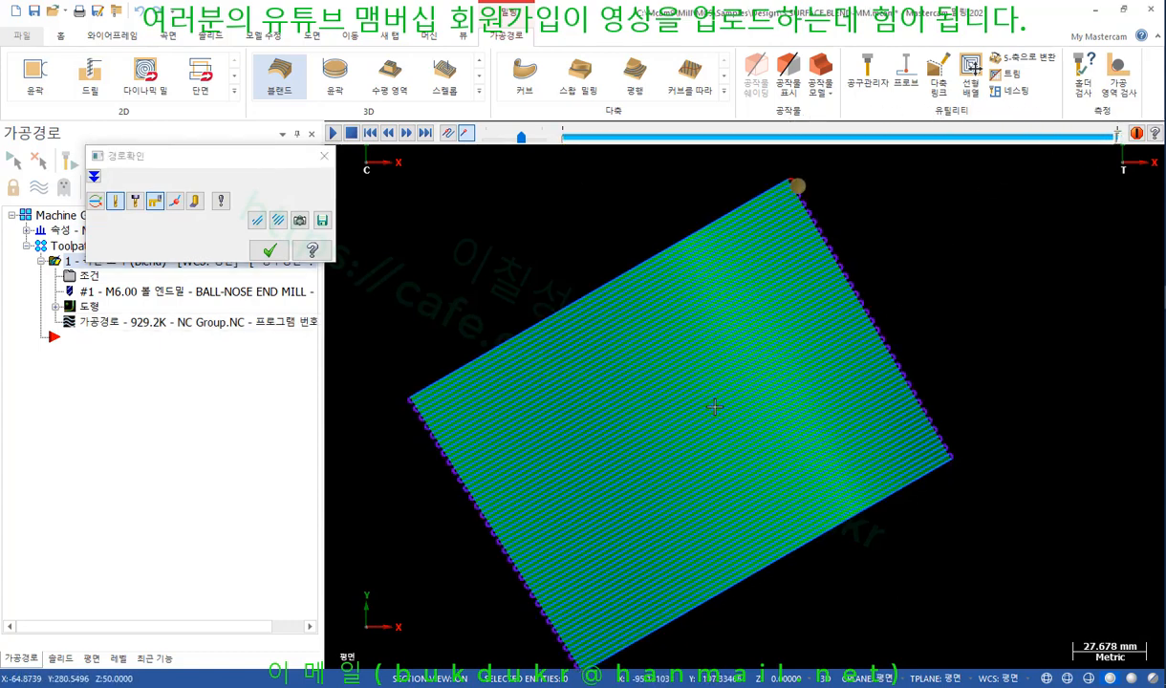
middle_click_drag(715, 406, 705, 336)
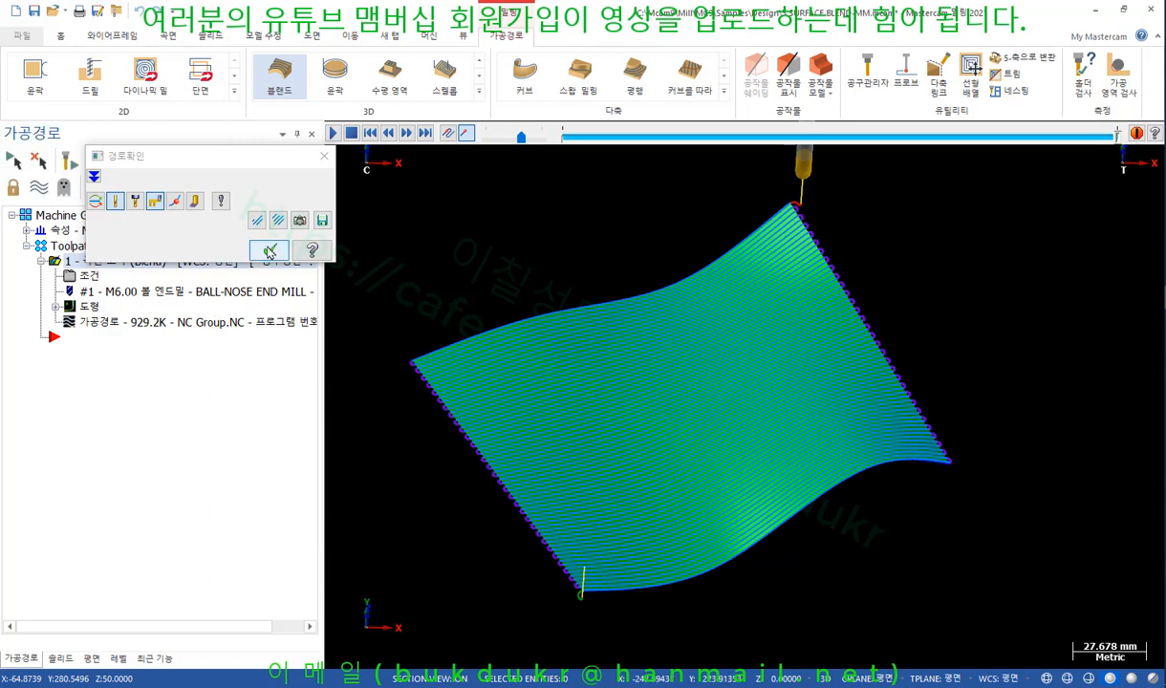
left_click(271, 250)
Review the two curve geometry (커브도형) chains in the Blend operation's toolpath control settings and accept the parameters.
left_click(91, 306)
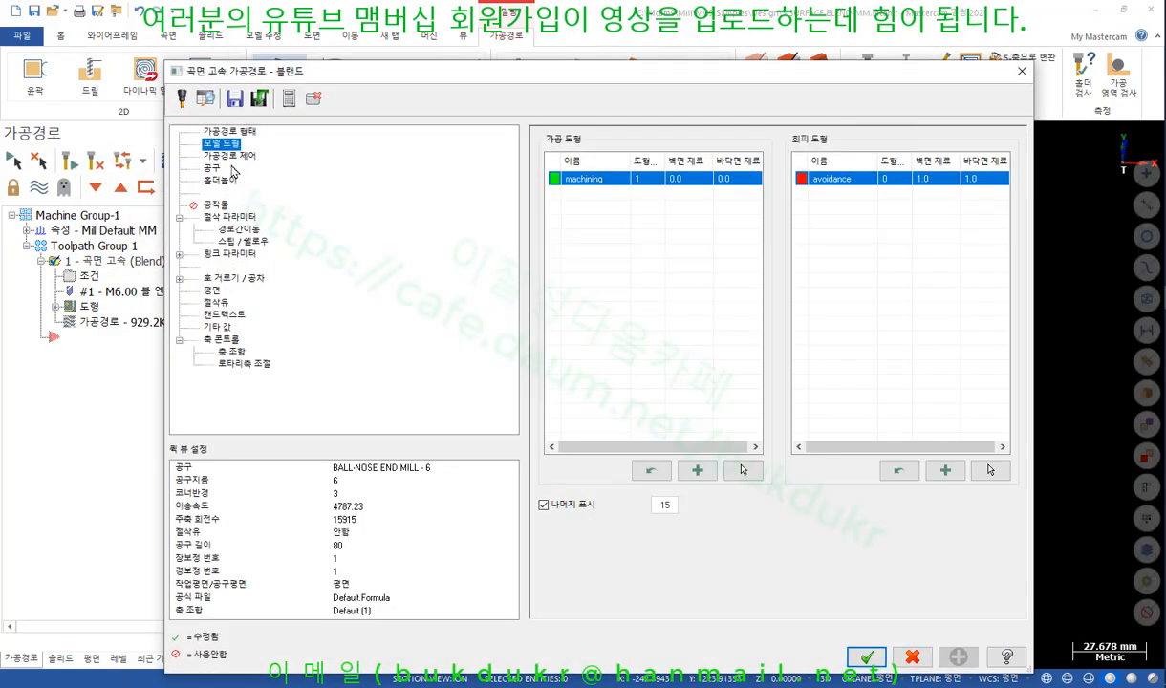
left_click(229, 155)
left_click(916, 390)
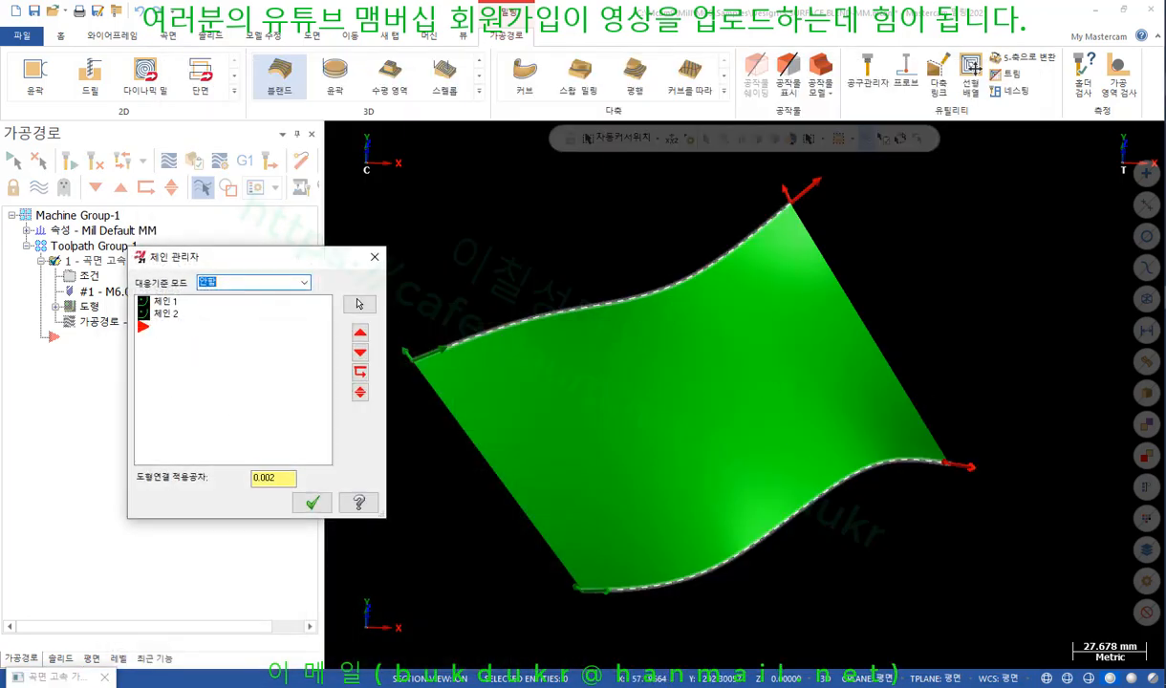
right_click(1036, 205)
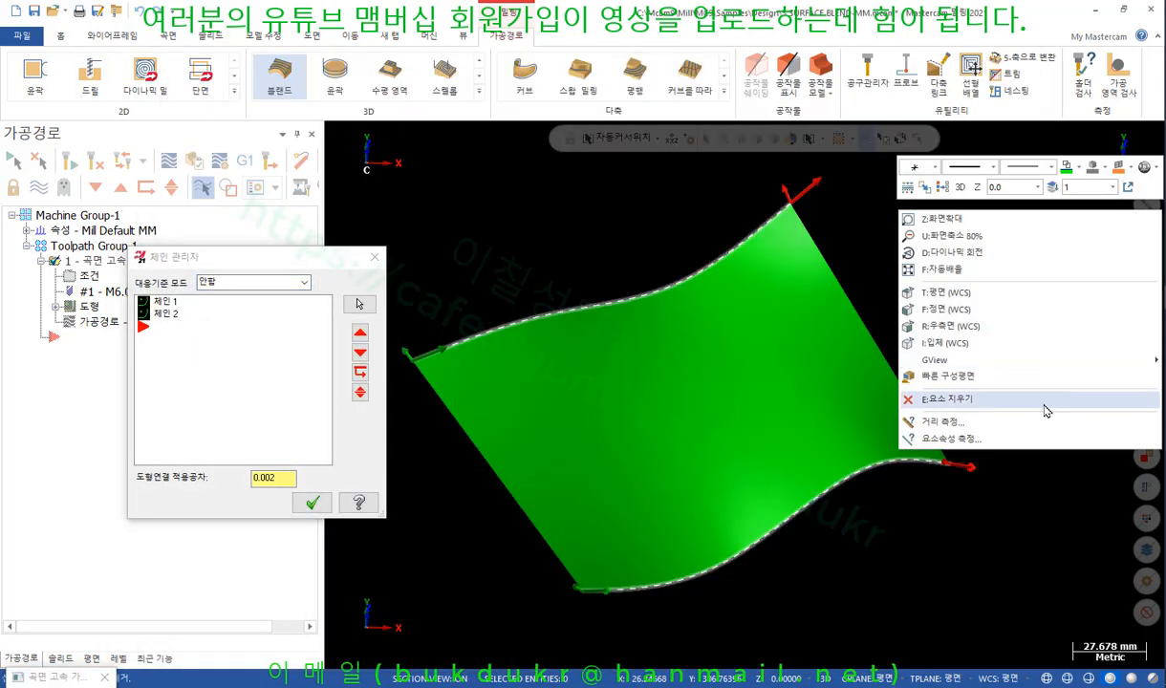
left_click(872, 248)
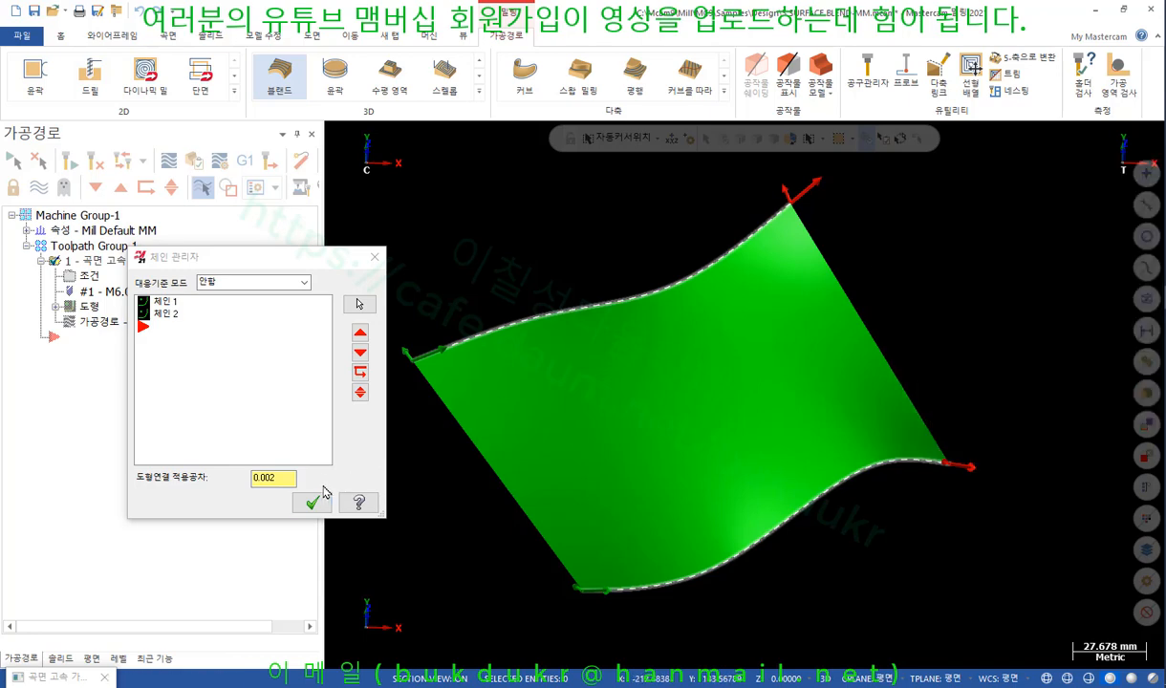
left_click(314, 503)
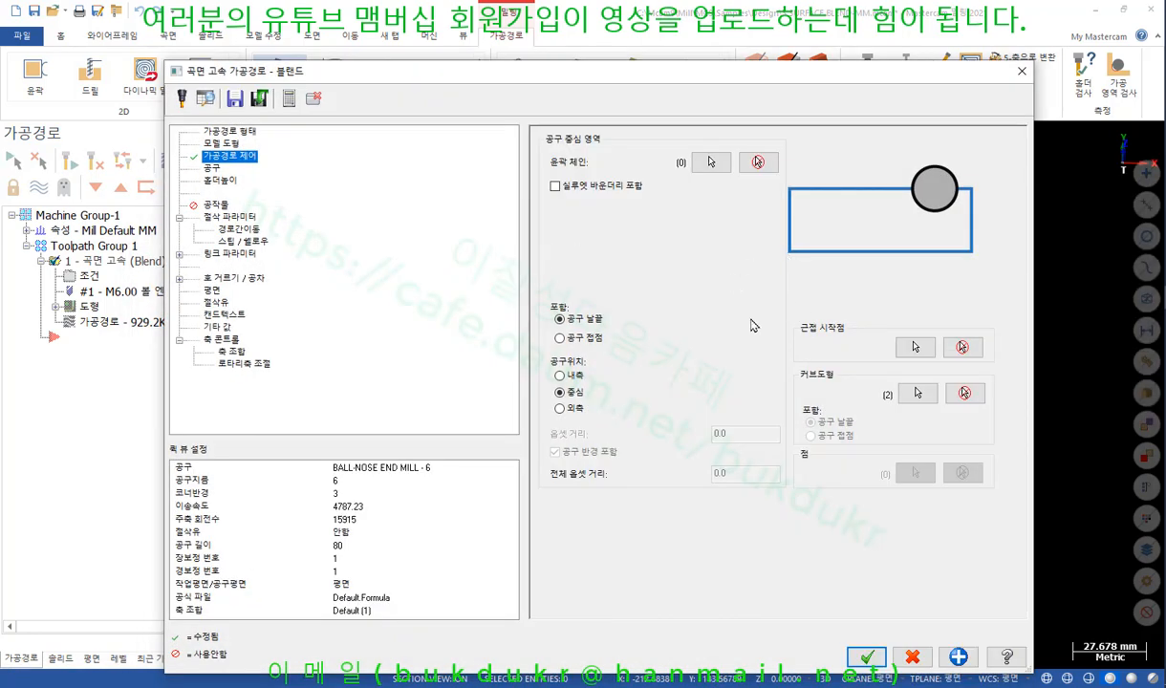
left_click(866, 657)
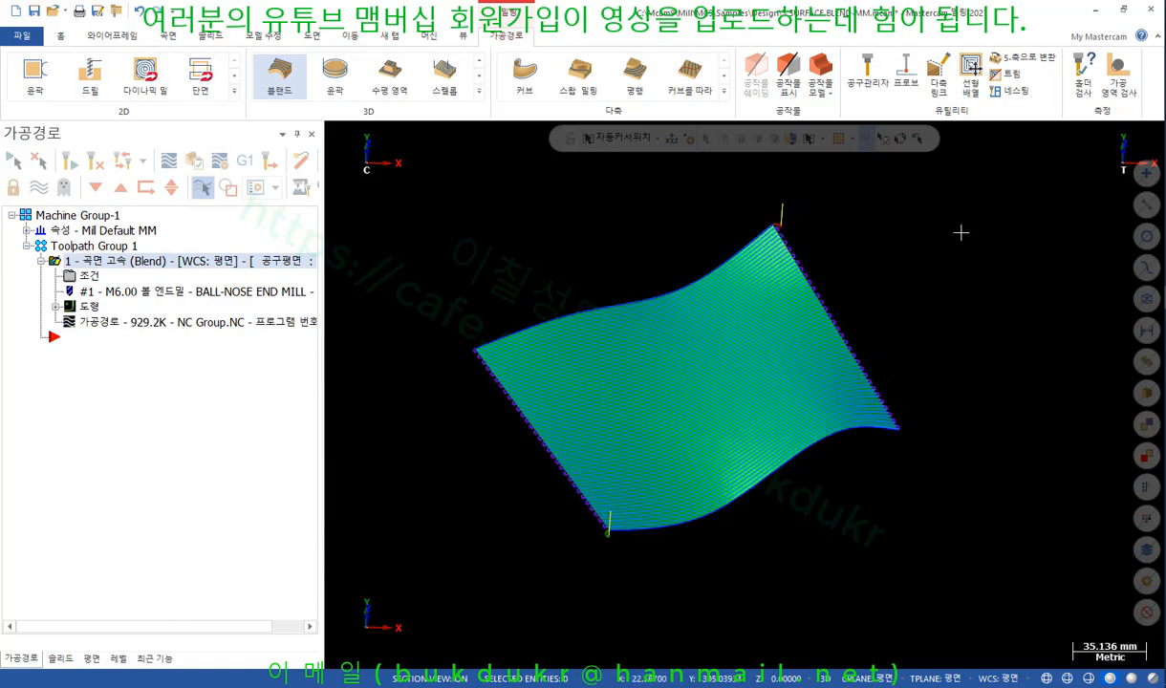
Inspect the Blend toolpath on the unshaded surface from the top plane, then restore shading.
key("alt+s")
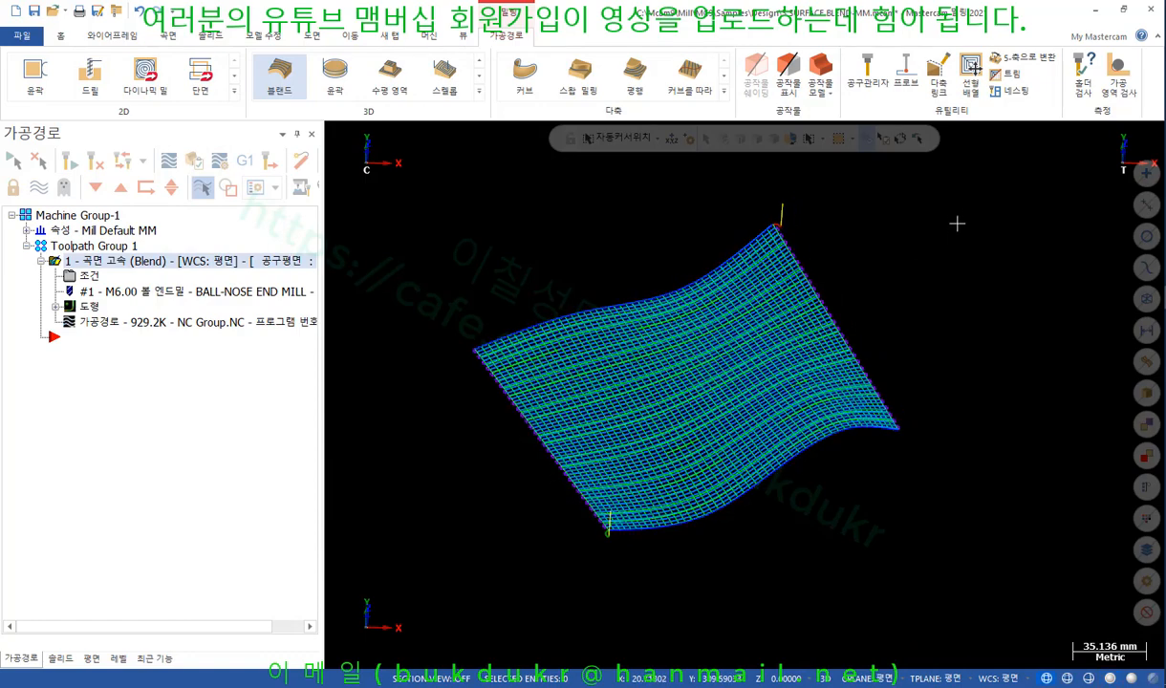
right_click(957, 217)
left_click(952, 302)
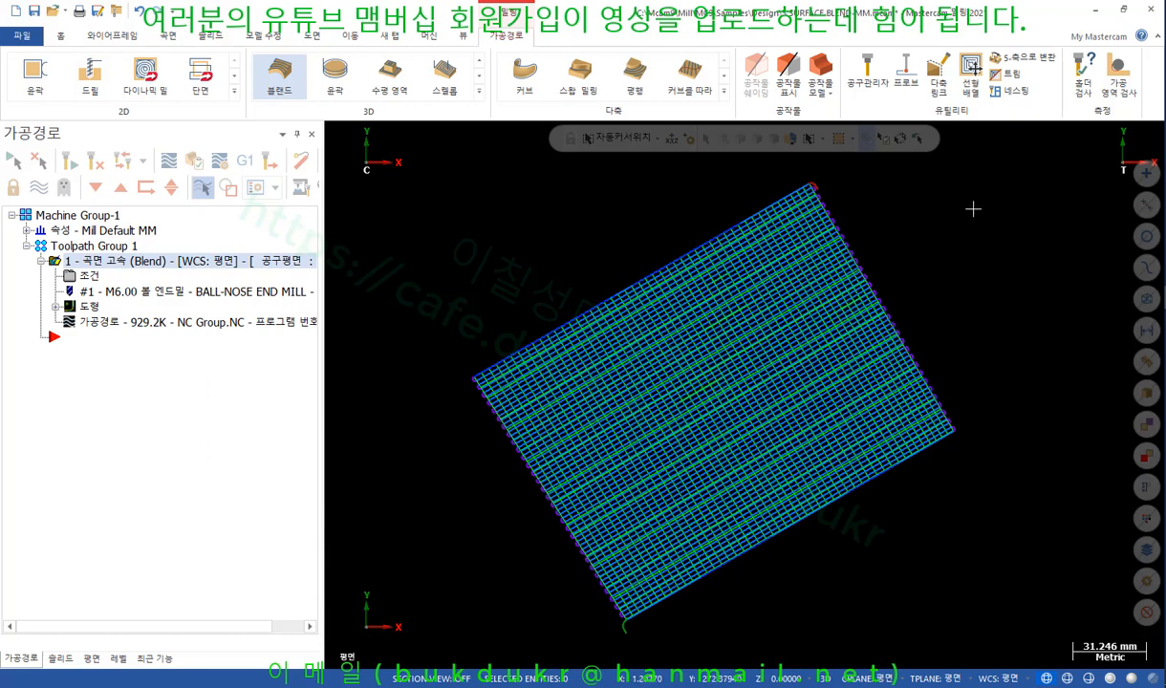
key("alt+s")
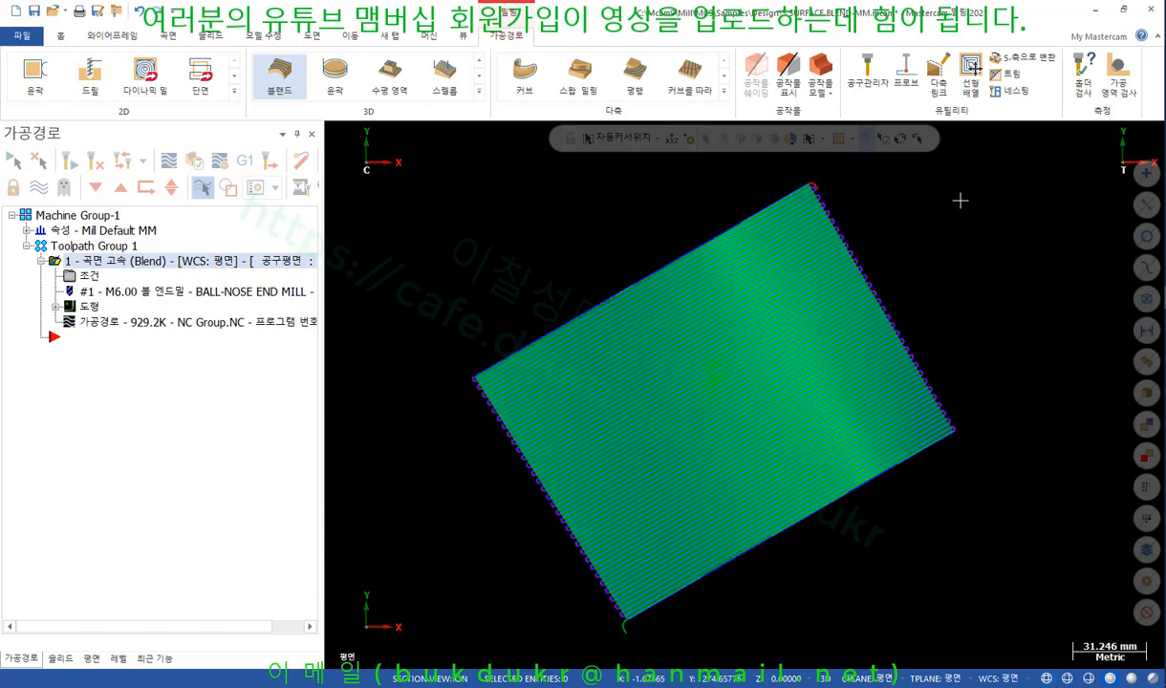
Duplicate the Blend operation and enable chain flattening (패턴 체인) in the copy's cut parameters.
right_click(60, 370)
left_click(103, 431)
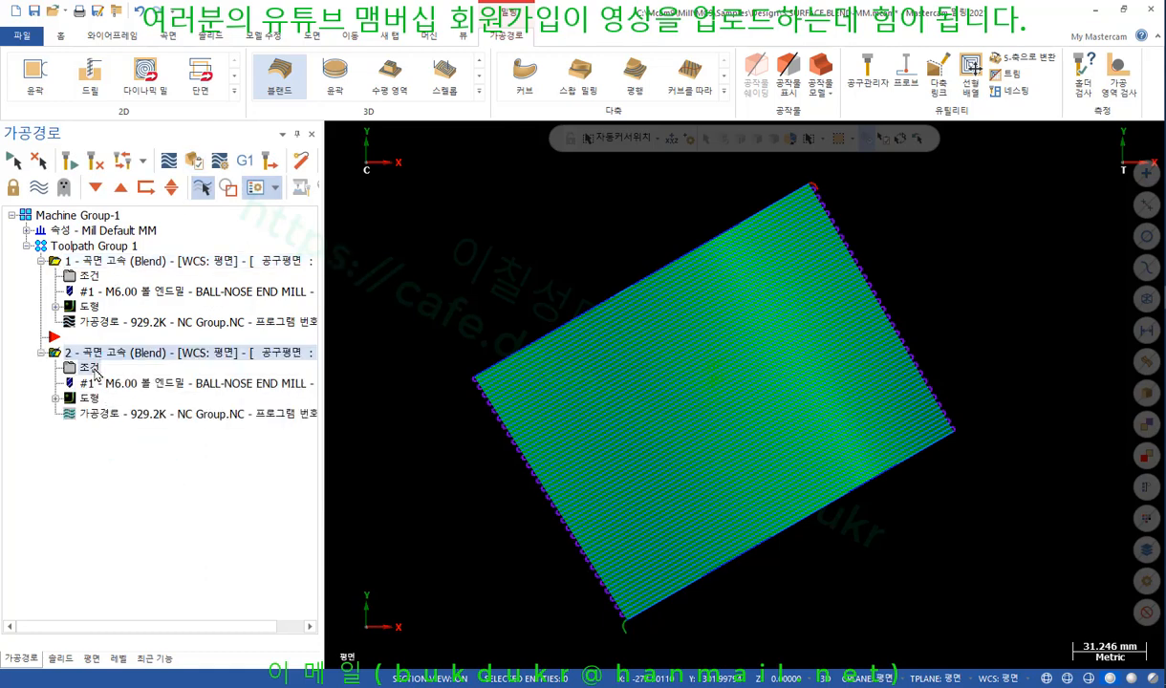
left_click(88, 367)
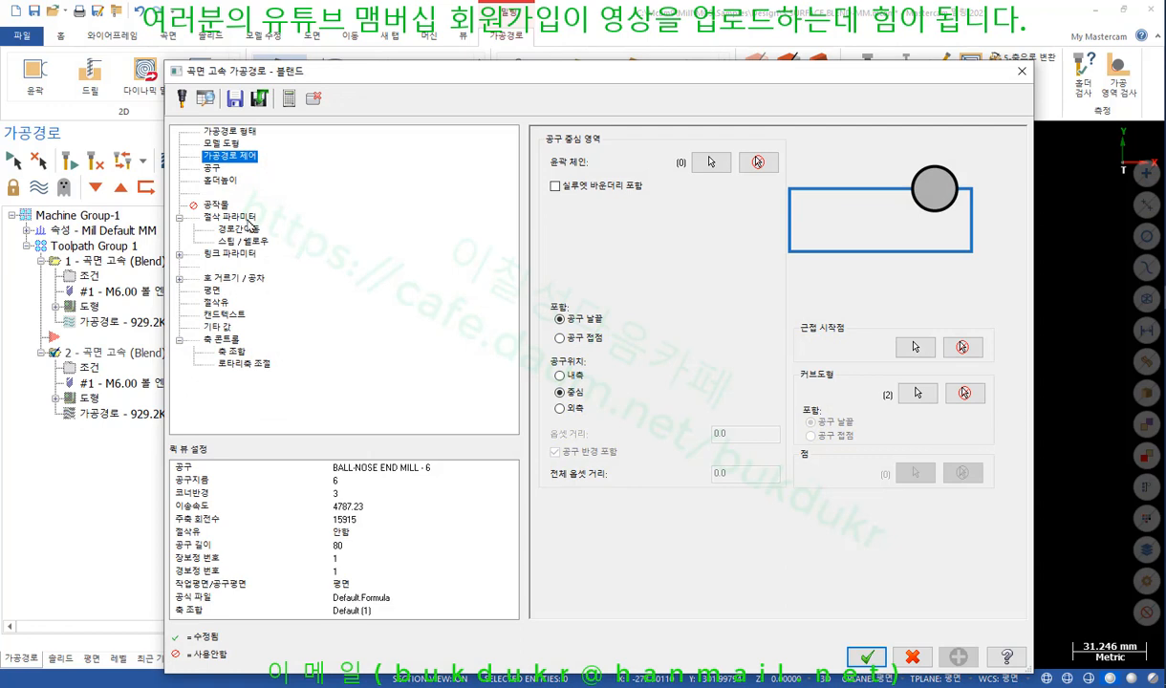
left_click(239, 217)
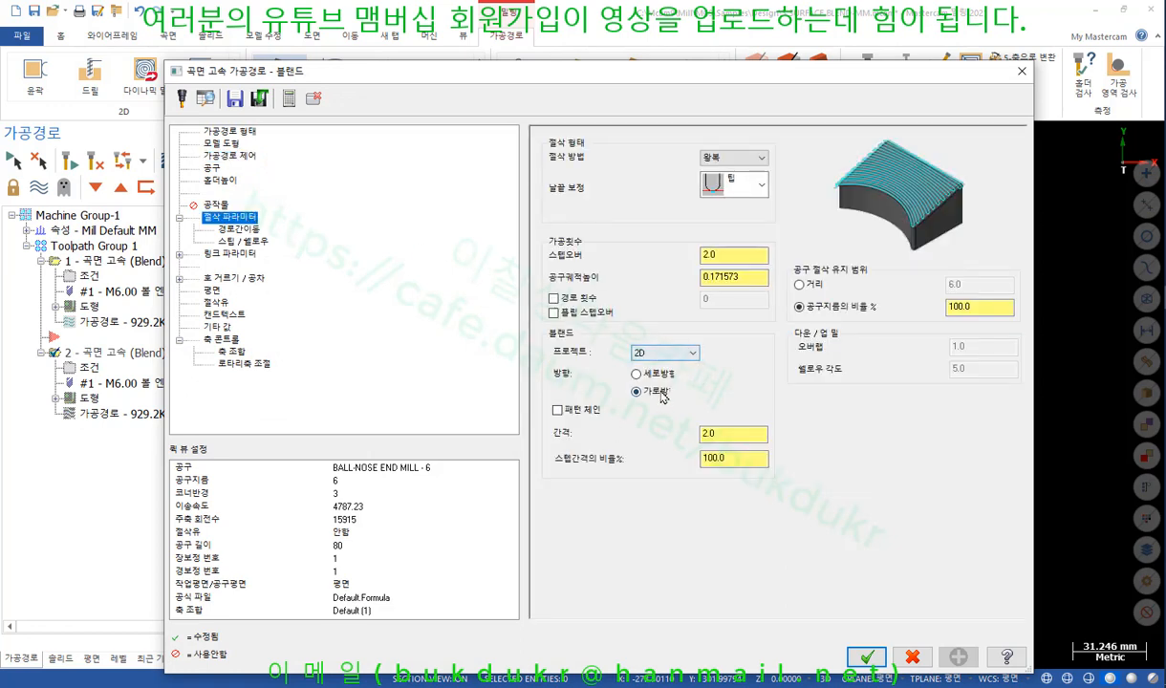
left_click(561, 411)
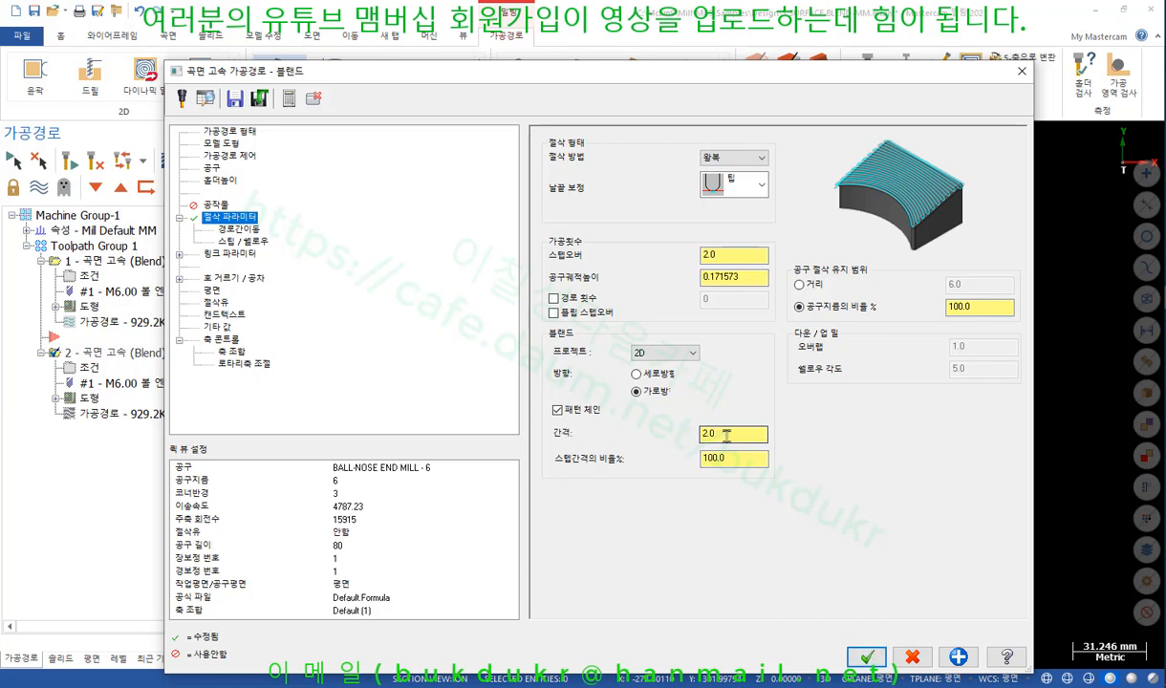
Examine the copied operation's stepover (스텝오버), spacing (간격) and step ratio settings and move the dialog aside to expose the toolpath.
left_click(731, 255)
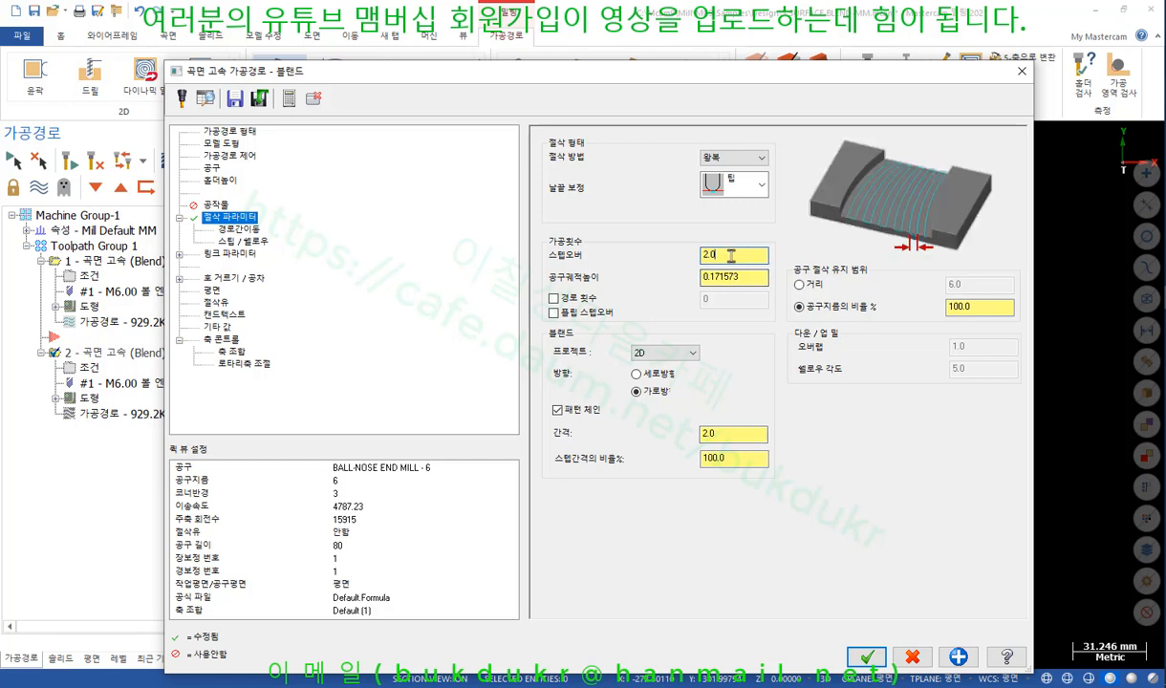
left_click(738, 436)
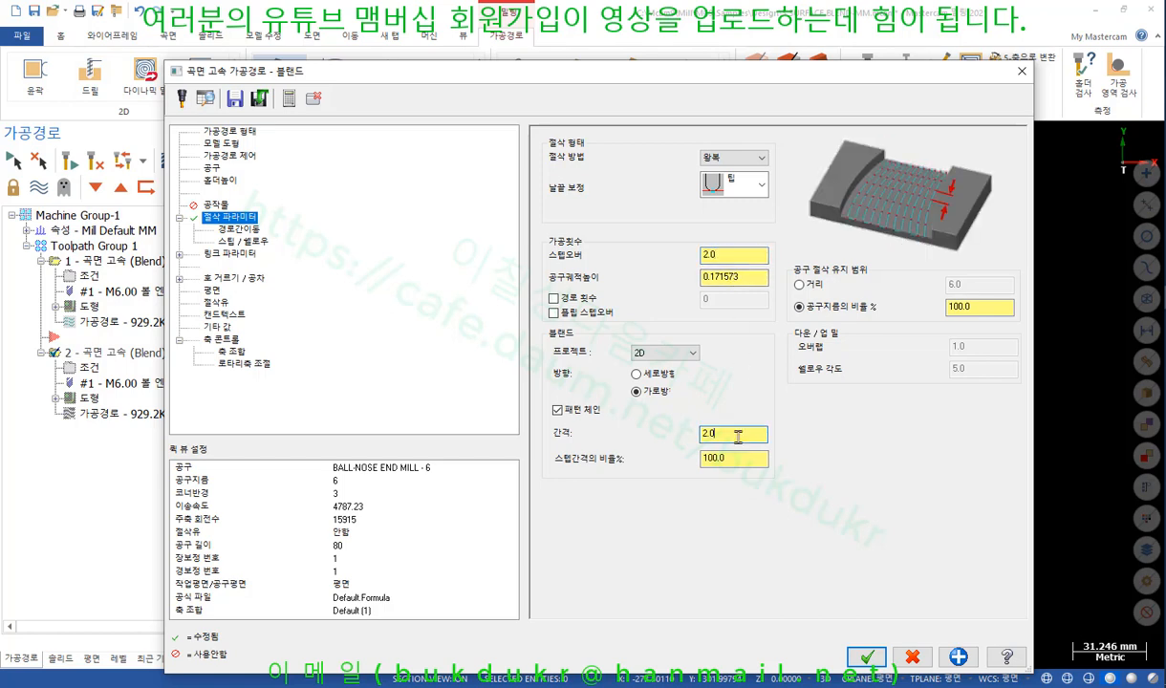
left_click(730, 257)
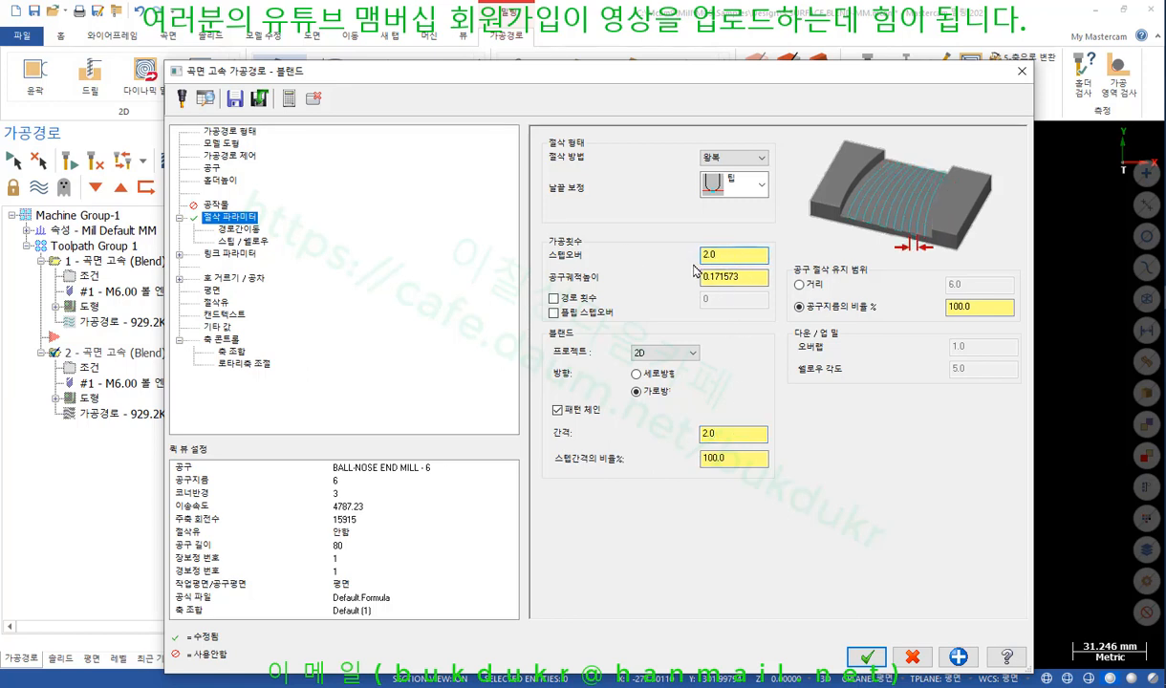
left_click(713, 435)
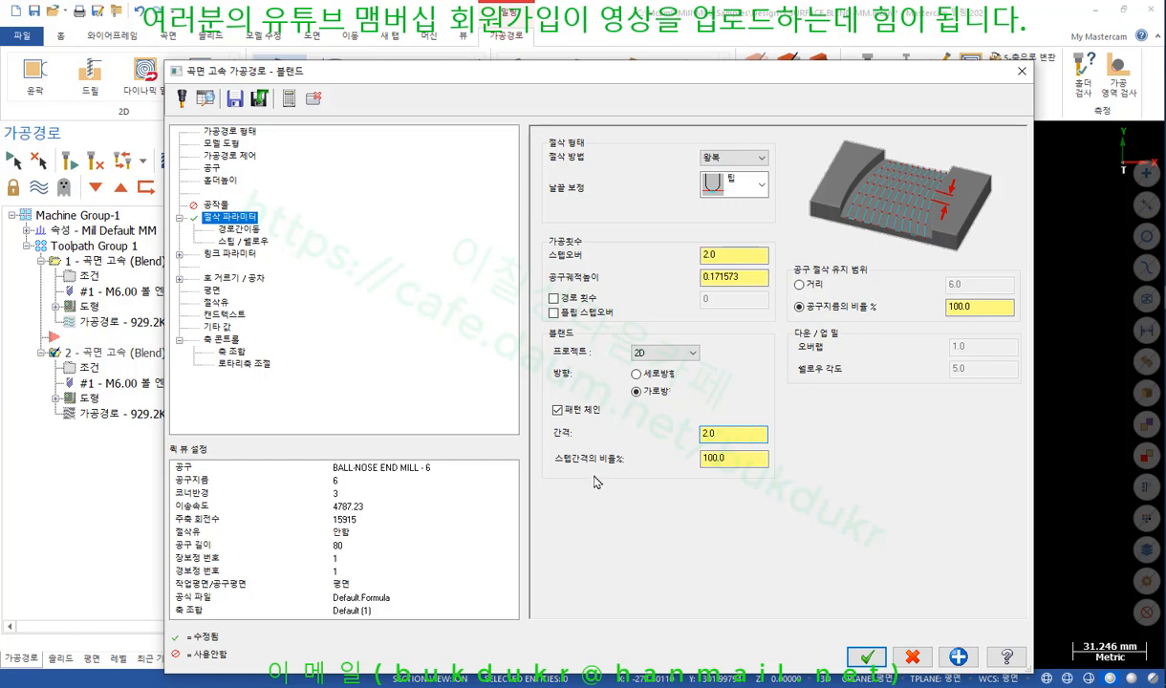
left_click(741, 277)
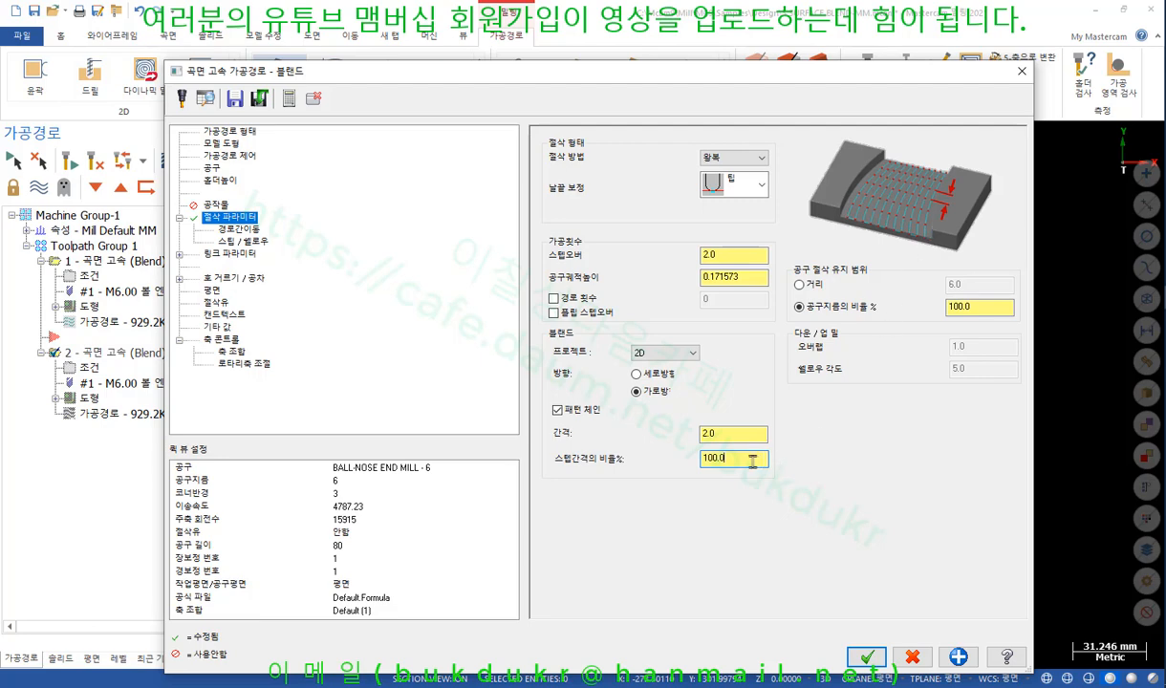
left_click_drag(976, 73, 481, 35)
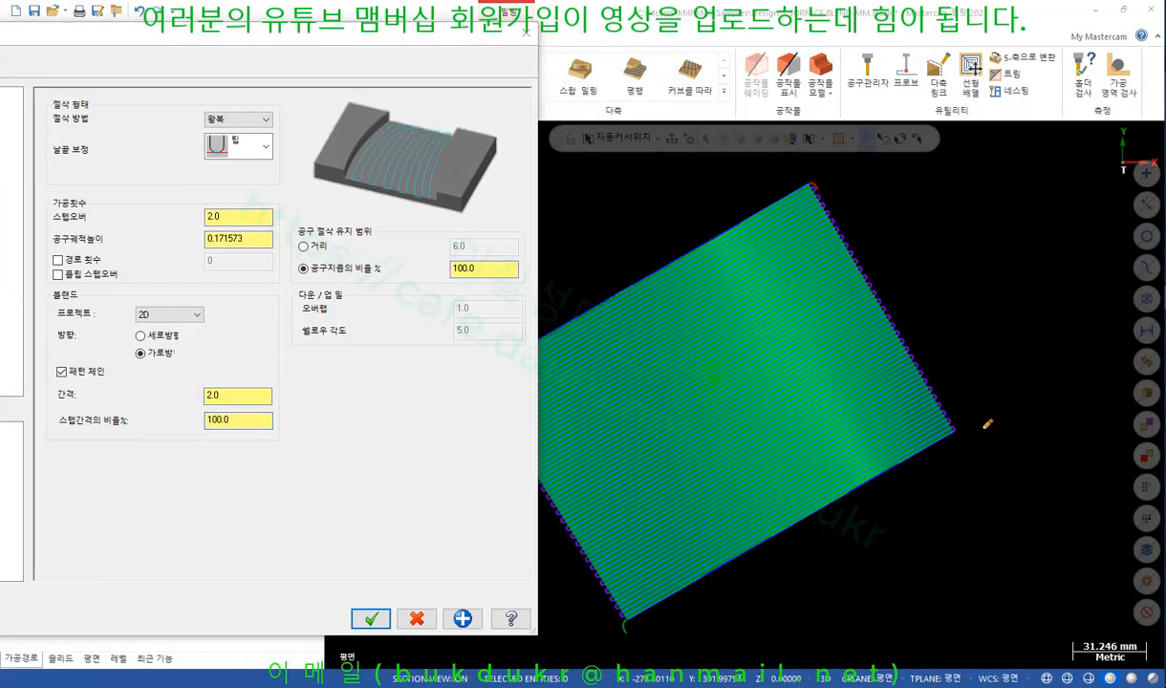
left_click_drag(933, 442, 666, 566)
mouse_move(622, 619)
left_mouse_down()
mouse_move(715, 562)
mouse_move(941, 466)
left_mouse_up()
left_click_drag(599, 559, 956, 430)
left_click_drag(602, 524, 928, 413)
left_click_drag(571, 492, 909, 362)
left_click_drag(560, 442, 889, 318)
left_click_drag(690, 320, 782, 488)
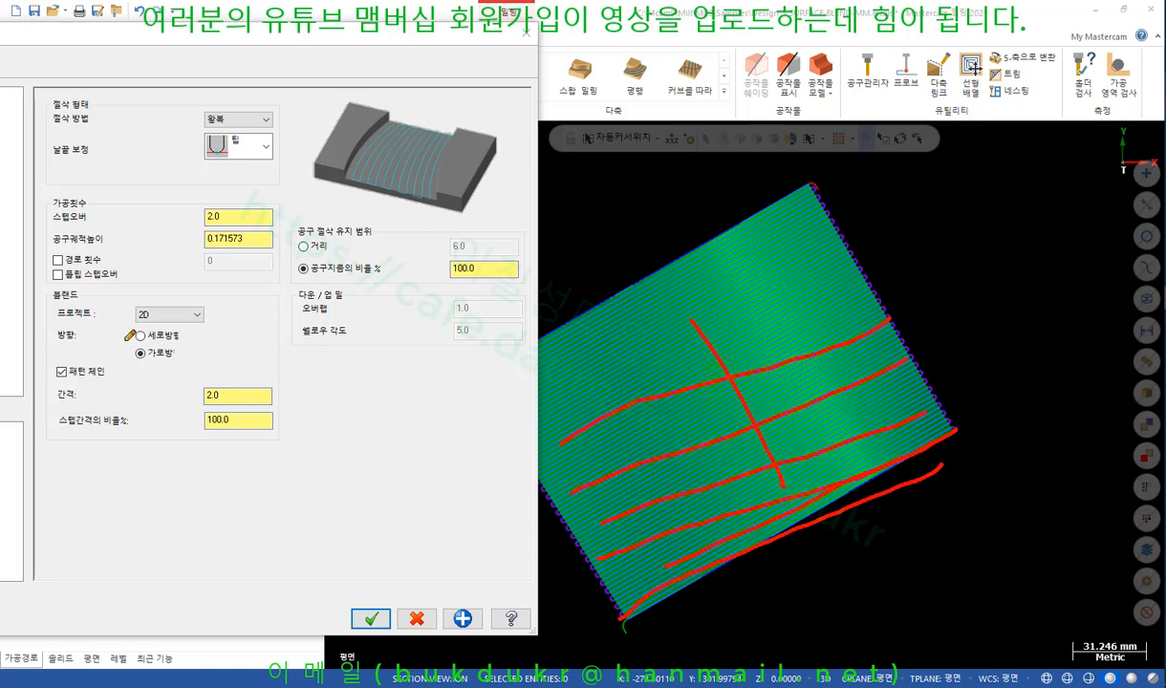
mouse_move(214, 243)
left_mouse_down()
mouse_move(228, 189)
mouse_move(234, 244)
left_mouse_up()
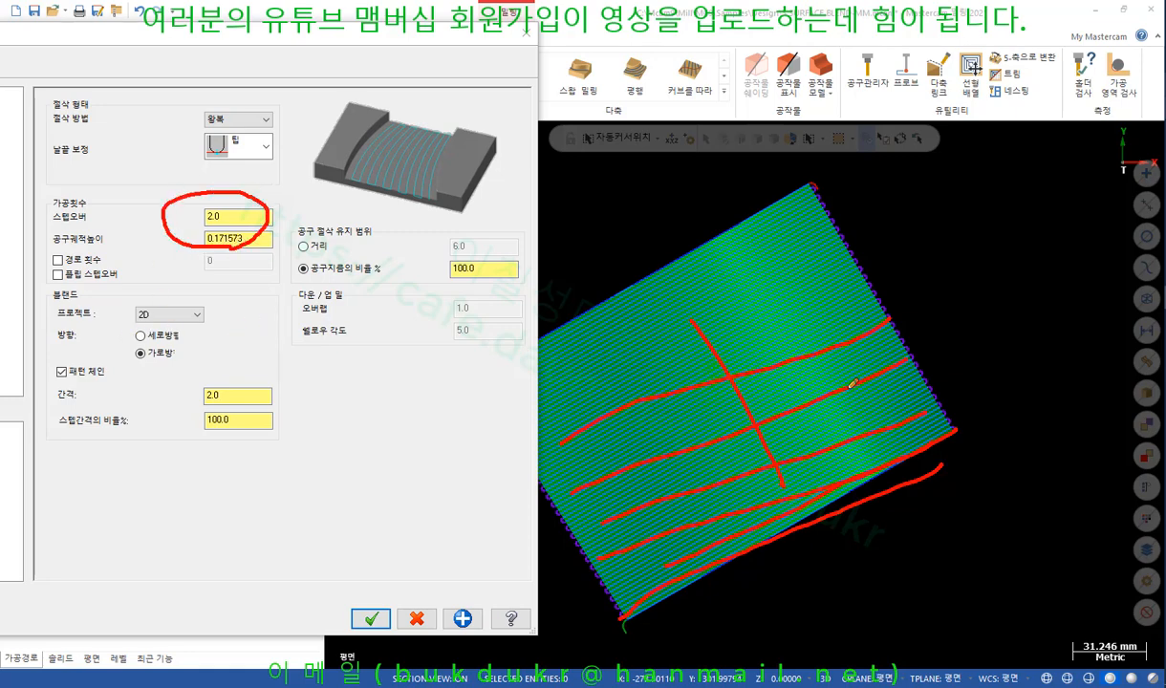
left_click_drag(47, 402, 261, 405)
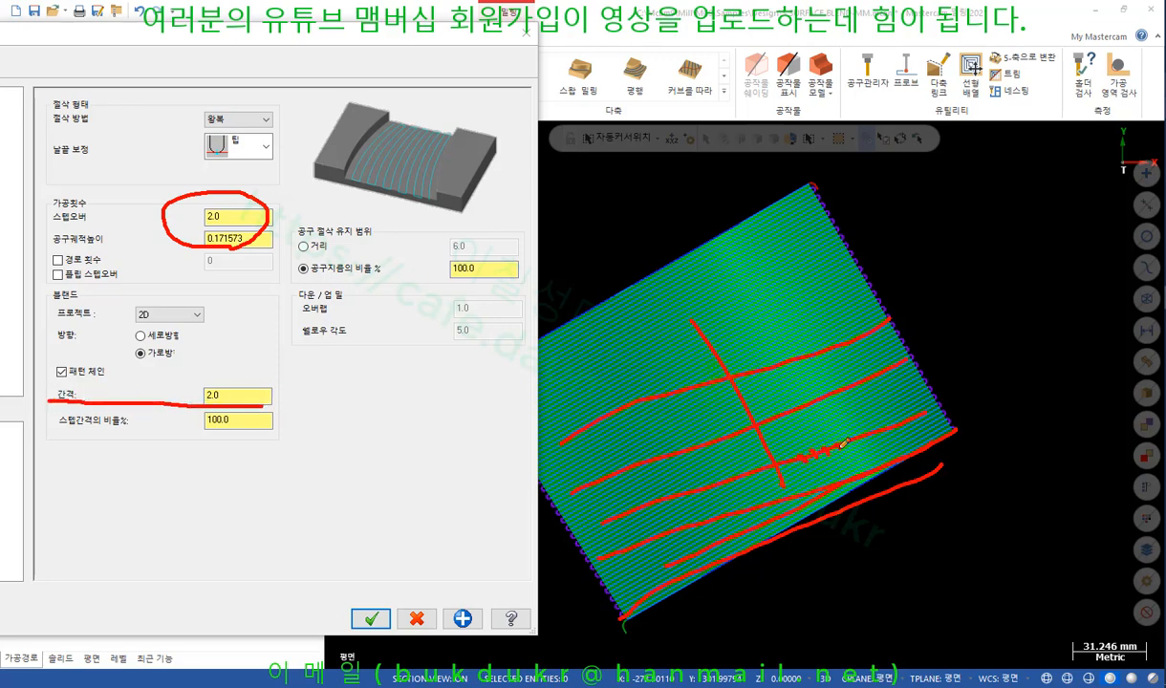
right_click(1000, 326)
left_click(1042, 466)
Accept the copied Blend operation's cut parameters and regenerate its toolpath.
left_click(227, 395)
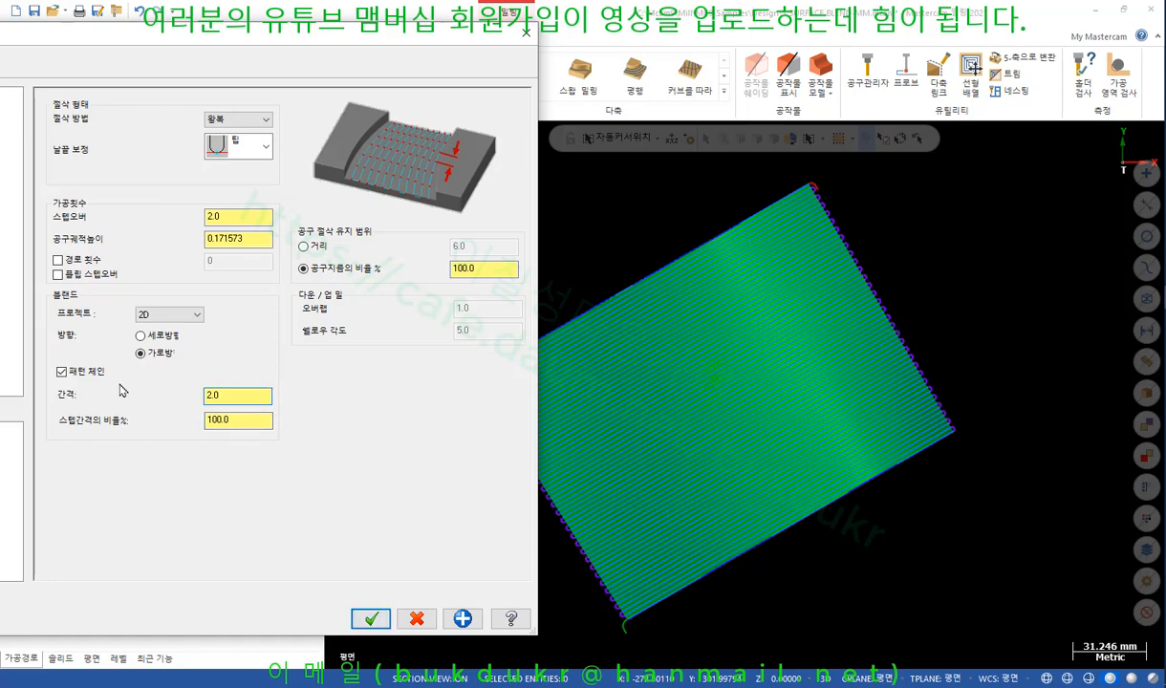
left_click(370, 618)
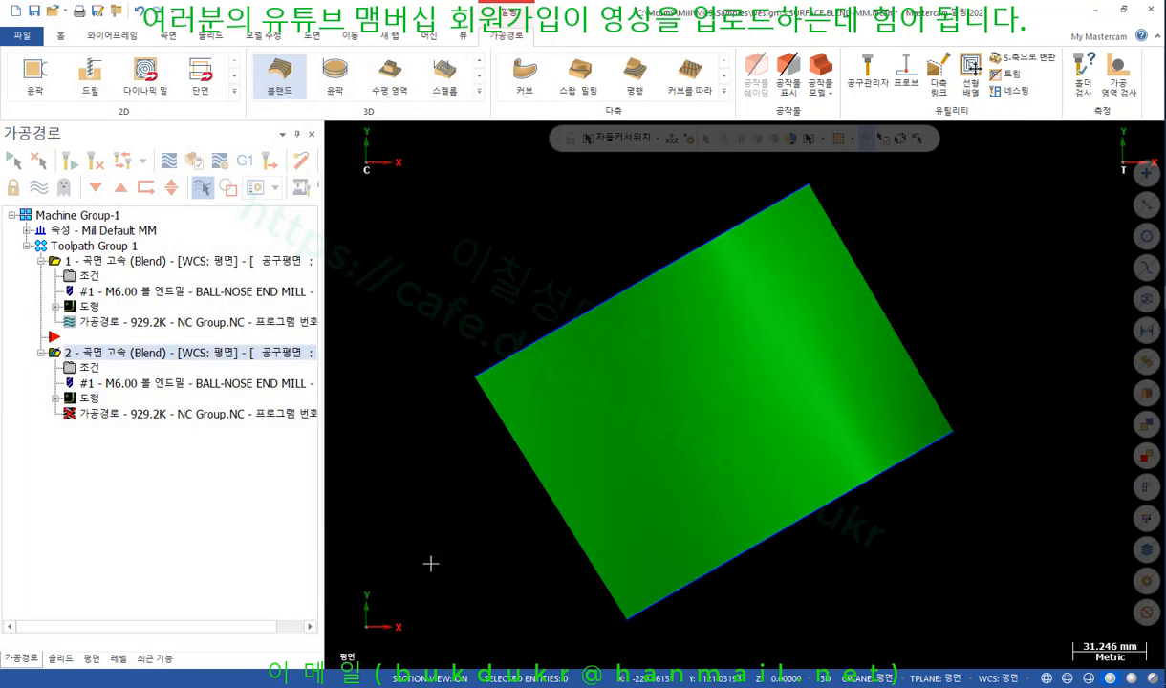
left_click(70, 159)
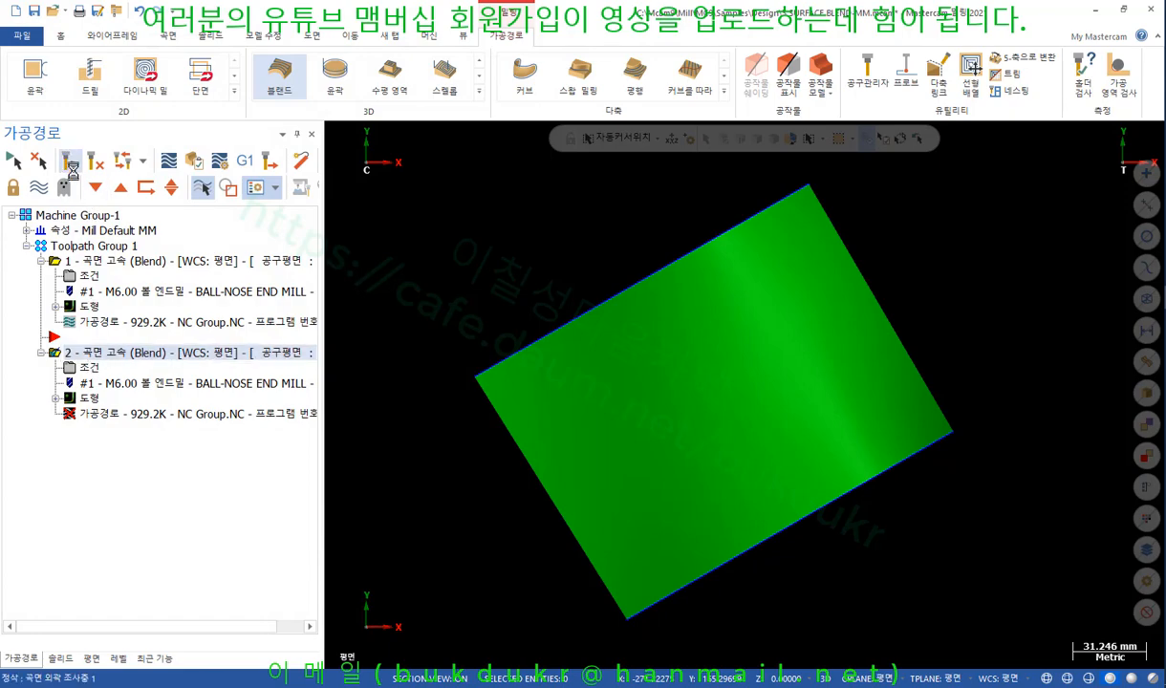
Compare the toolpaths of the two Blend operations up close at the surface corners and in a tilted view.
scroll(607, 612, "up", 4)
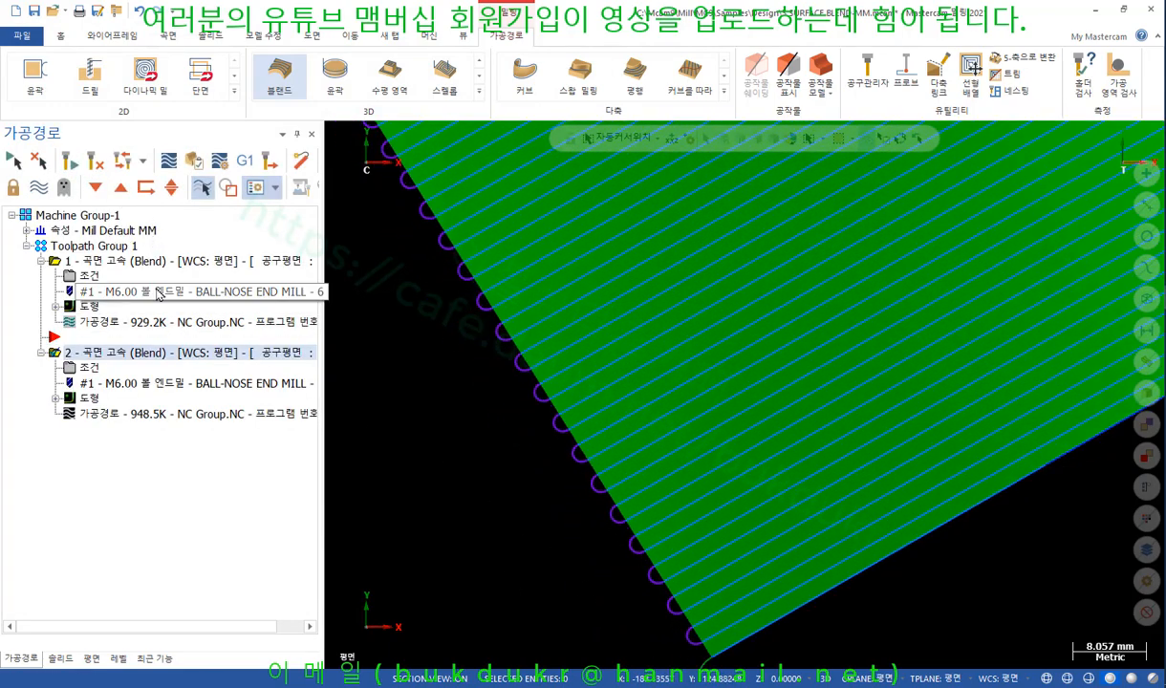
left_click(92, 263)
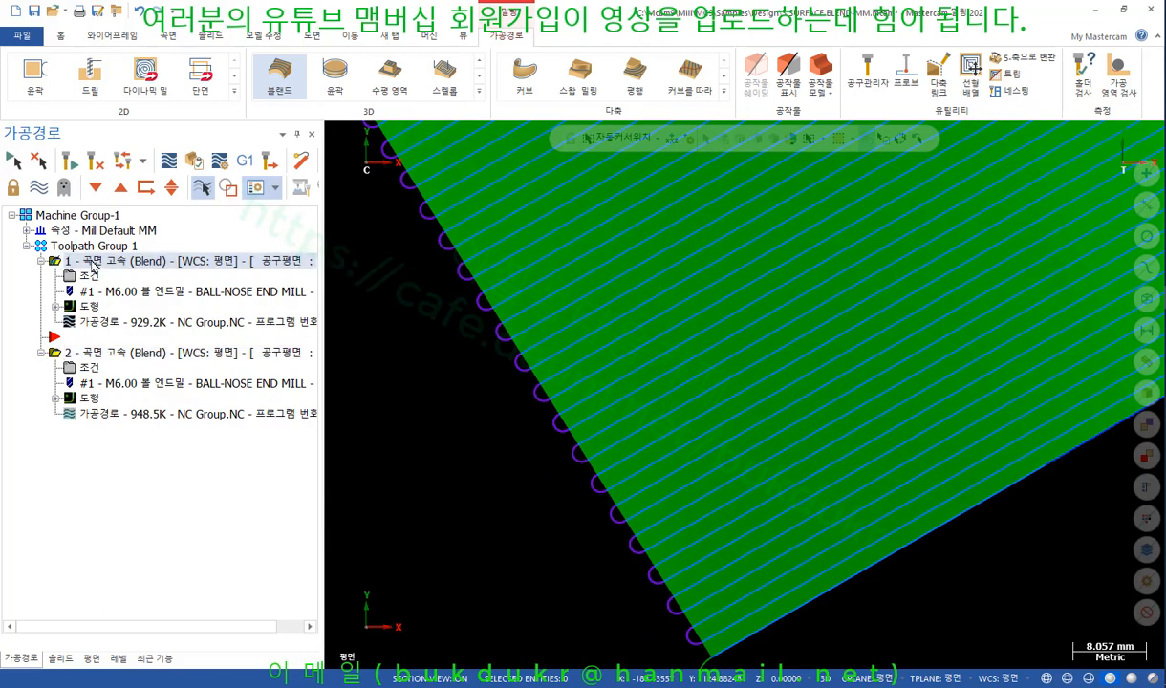
left_click(91, 352)
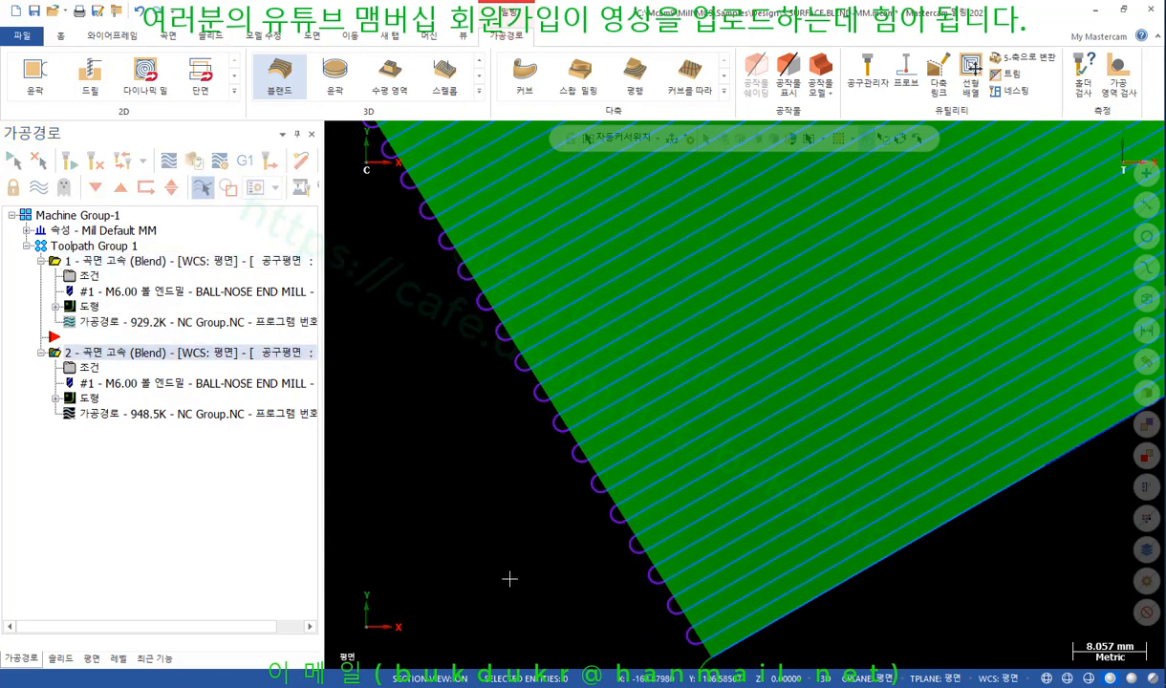
scroll(516, 595, "down", 2)
scroll(516, 595, "down", 1)
scroll(763, 490, "up", 4)
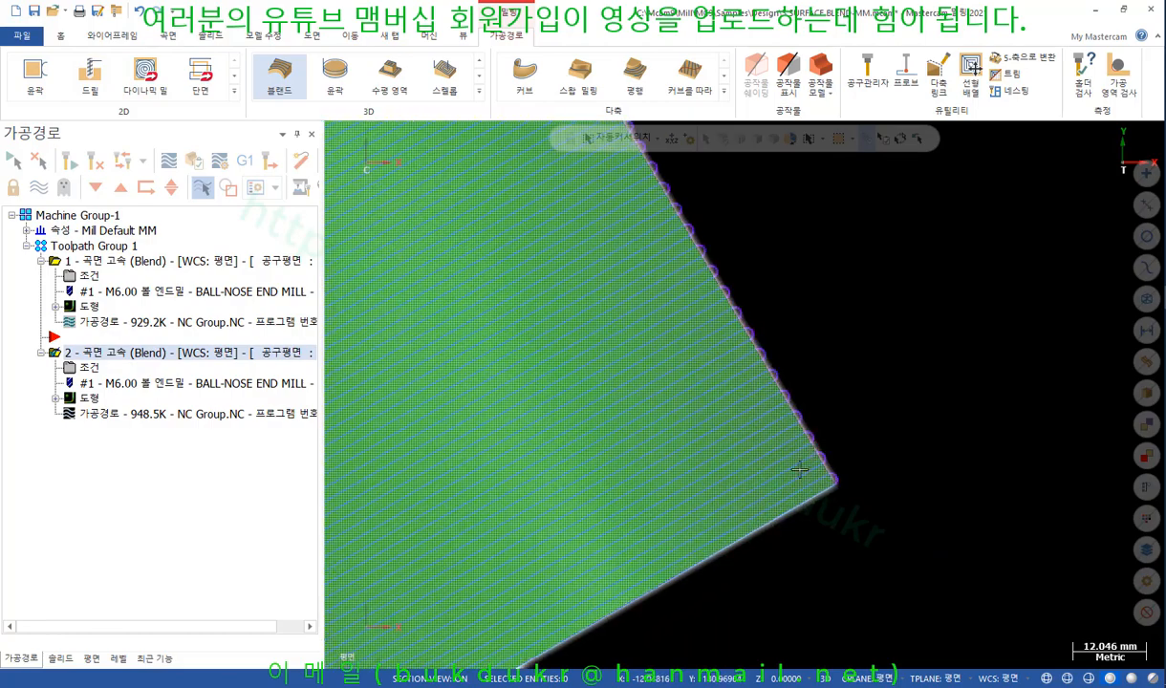
scroll(763, 491, "up", 1)
left_click(96, 263)
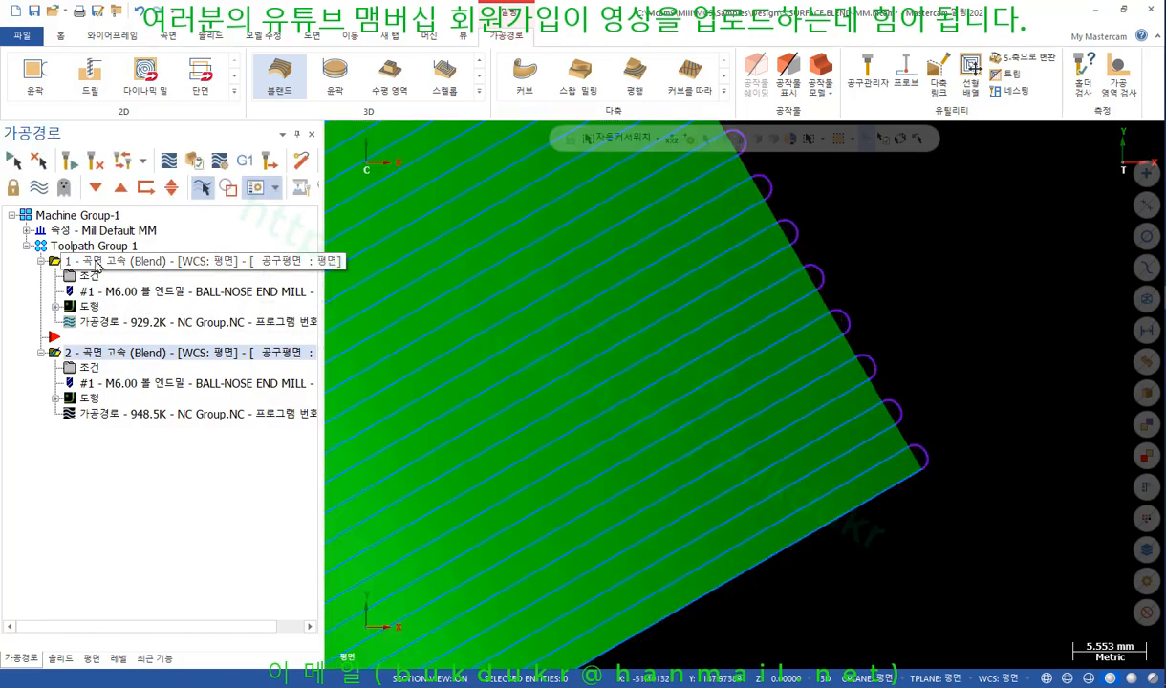
left_click(286, 352)
scroll(959, 372, "down", 2)
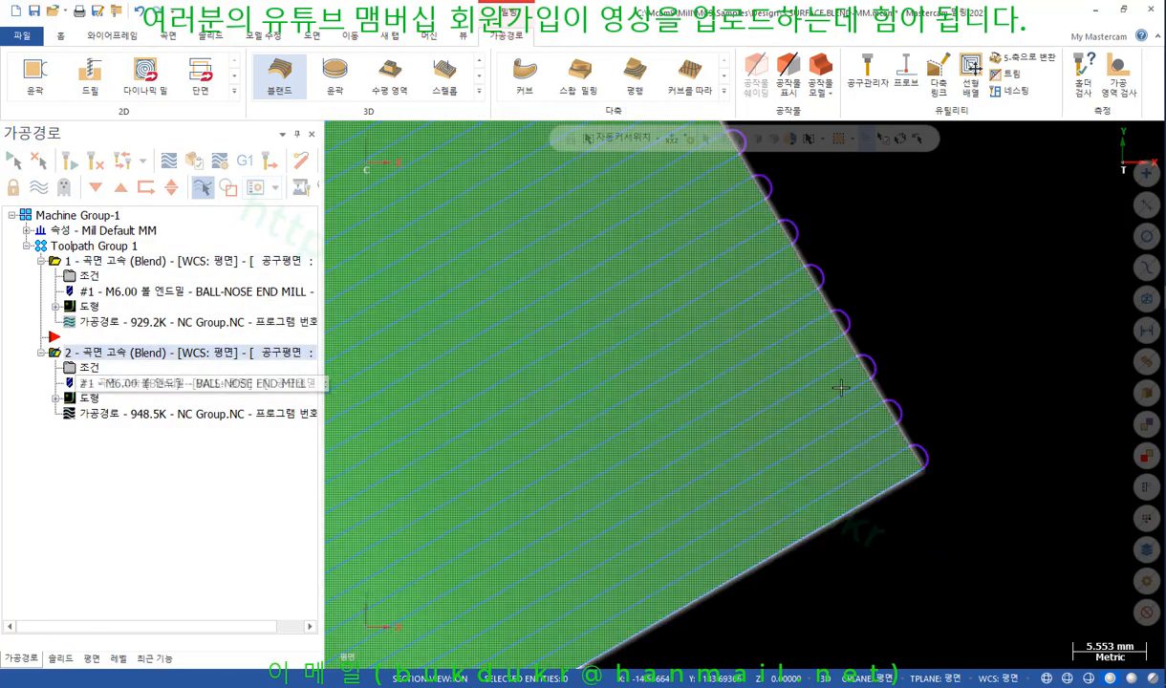
scroll(957, 374, "down", 3)
middle_click_drag(919, 428, 918, 329)
scroll(822, 326, "up", 1)
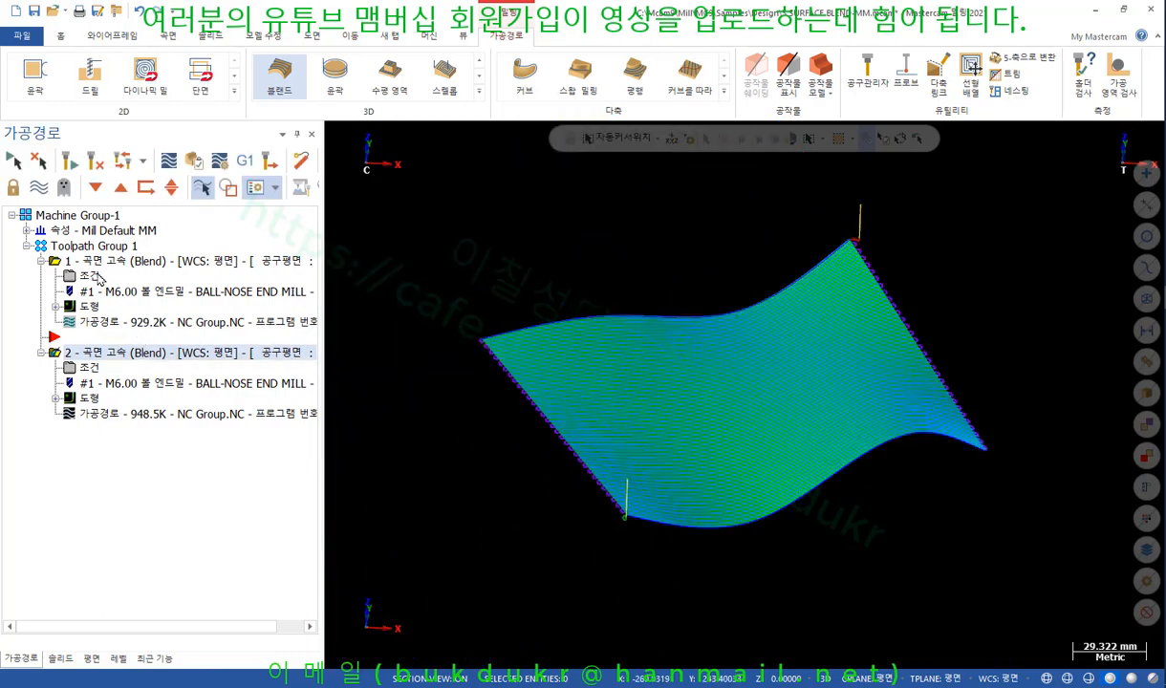
Set the first Blend operation's stepover (스텝오버) to 5 in its cut parameters and accept.
left_click(93, 276)
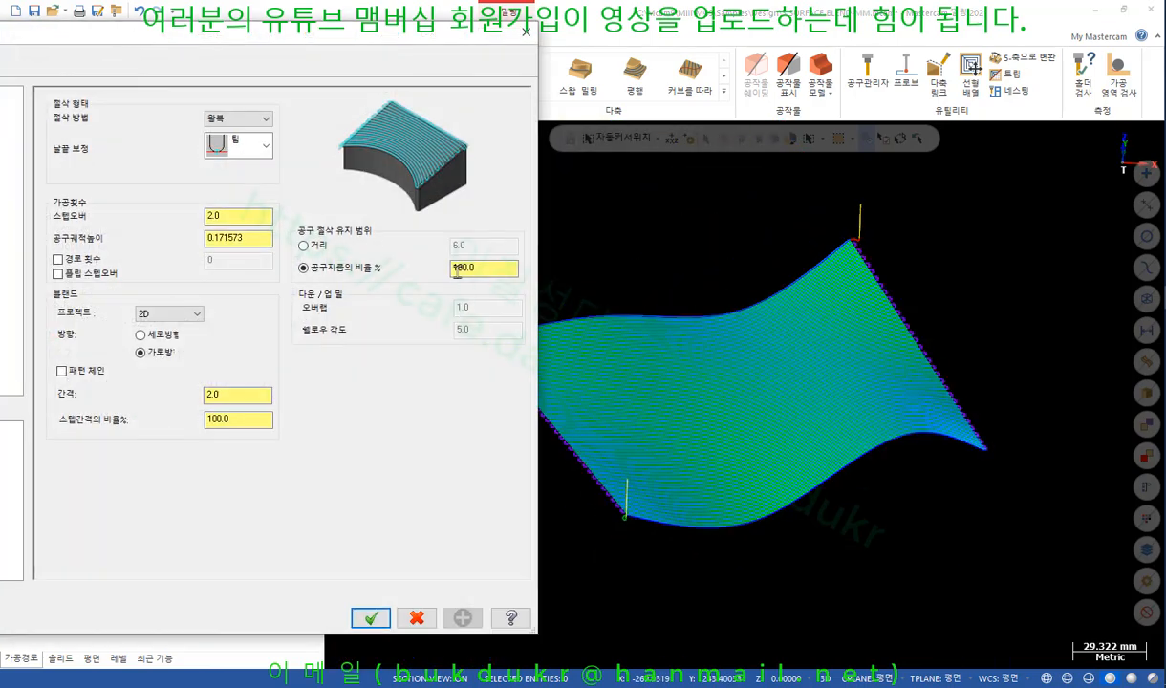
left_click_drag(222, 219, 170, 224)
type("4")
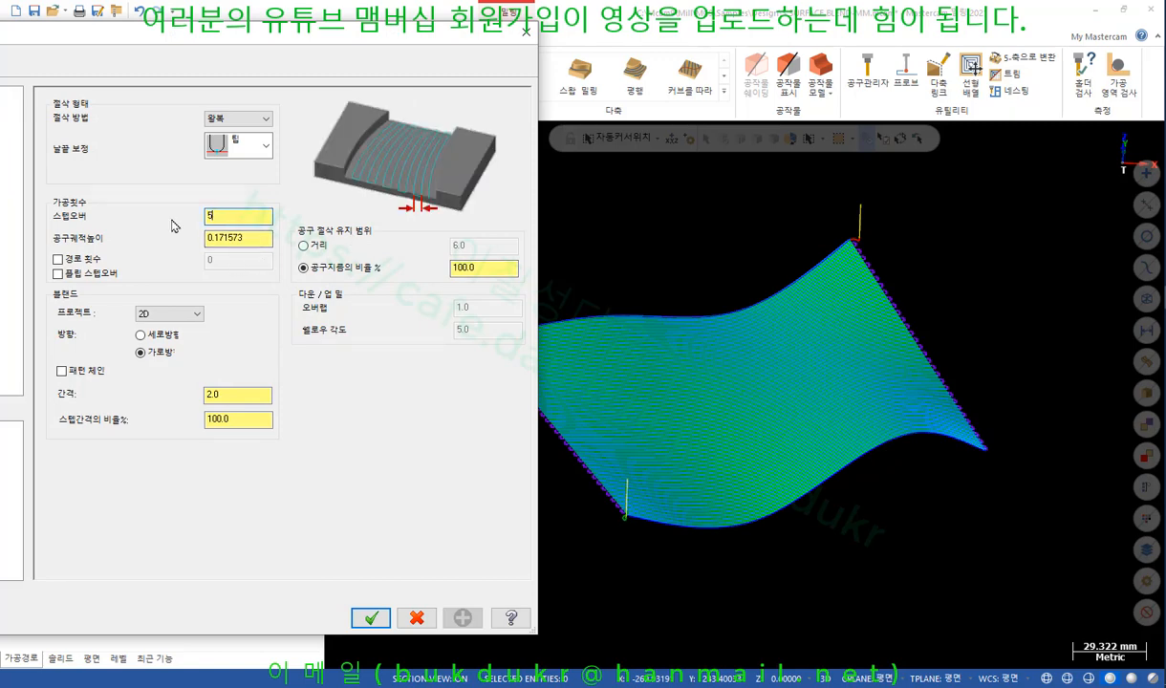
left_click(371, 618)
Set the second Blend operation's stepover (스텝오버) to 5, accept, and regenerate both operations' toolpaths.
left_click(94, 369)
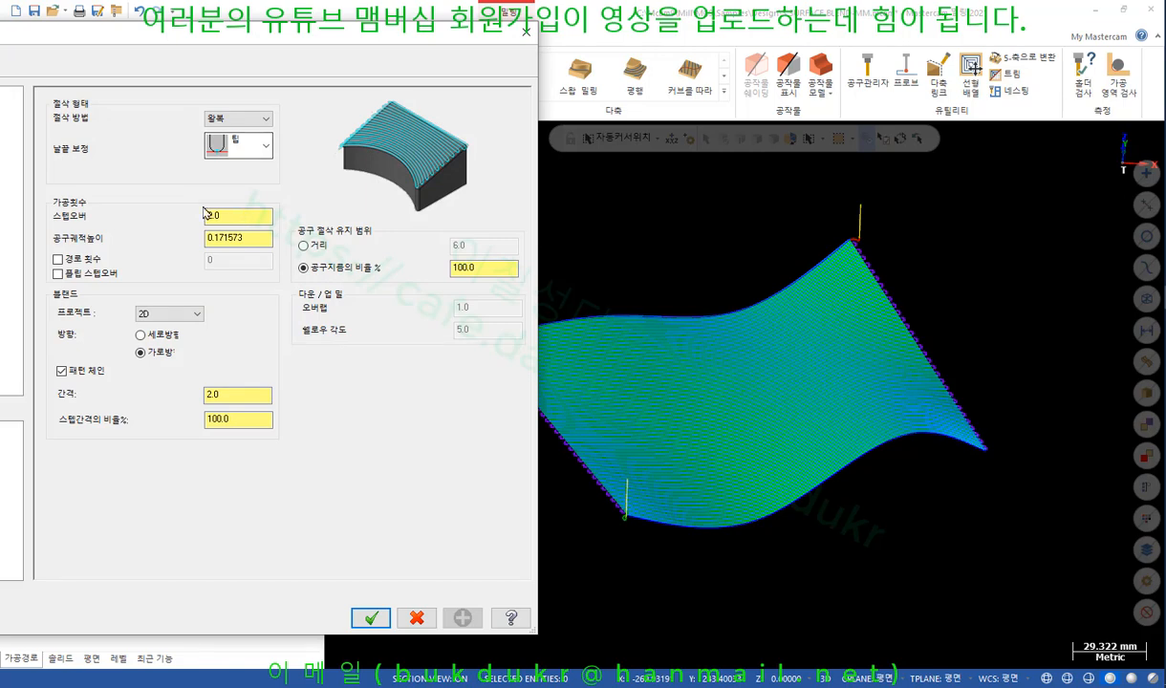
left_click_drag(236, 213, 172, 210)
type("5")
left_click(371, 618)
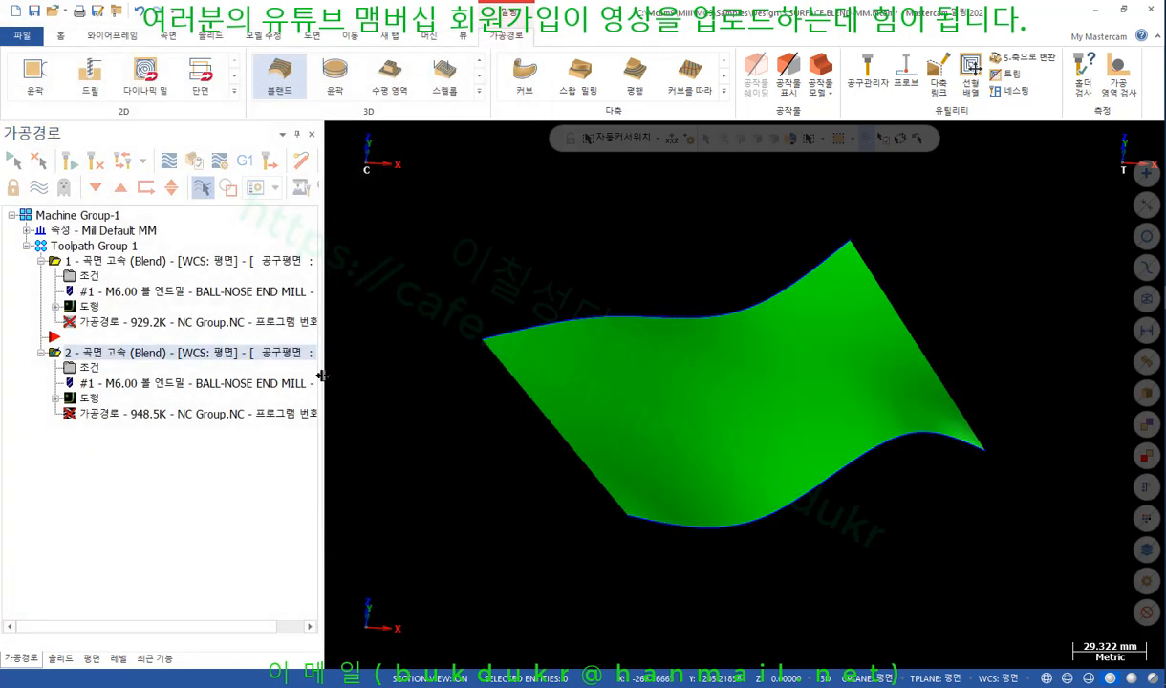
left_click(96, 163)
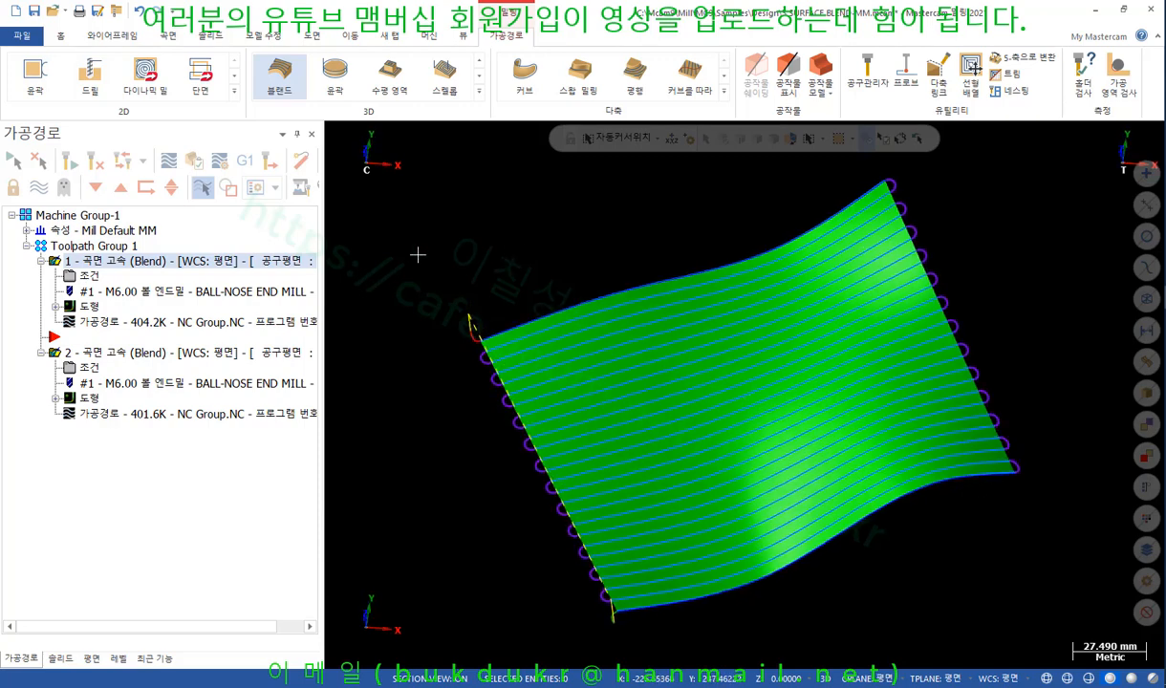
Compare the toolpaths of the two Blend operations in the tilted view and in the top view (평면 WCS).
left_click(86, 355)
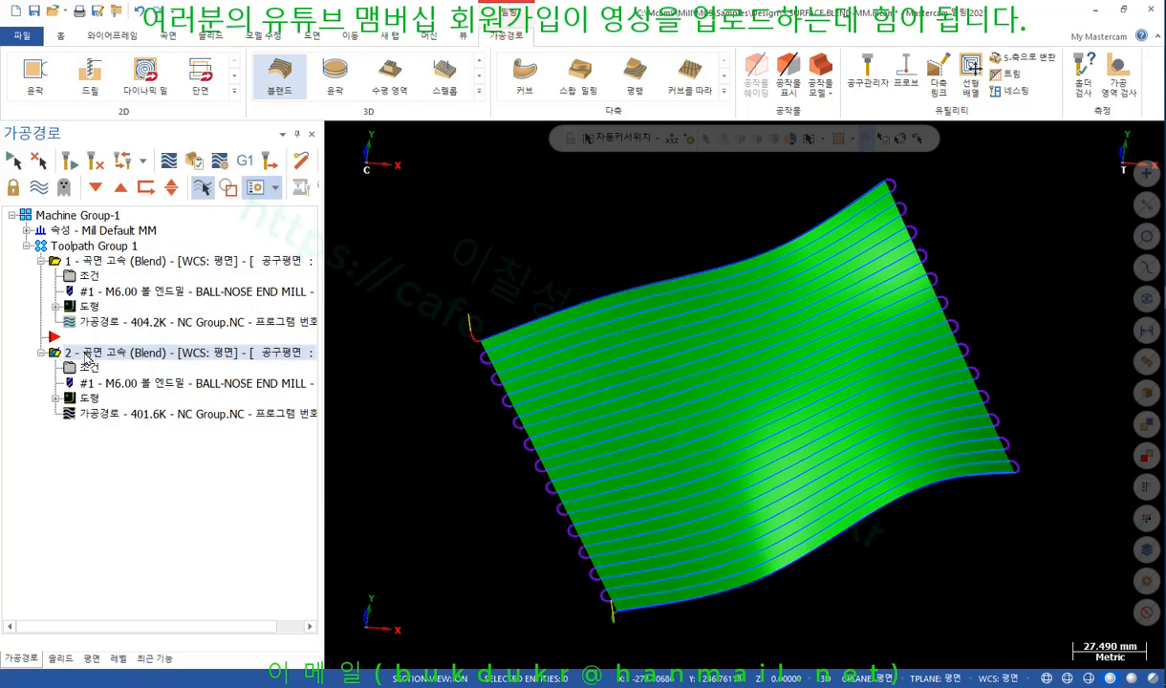
left_click(87, 263)
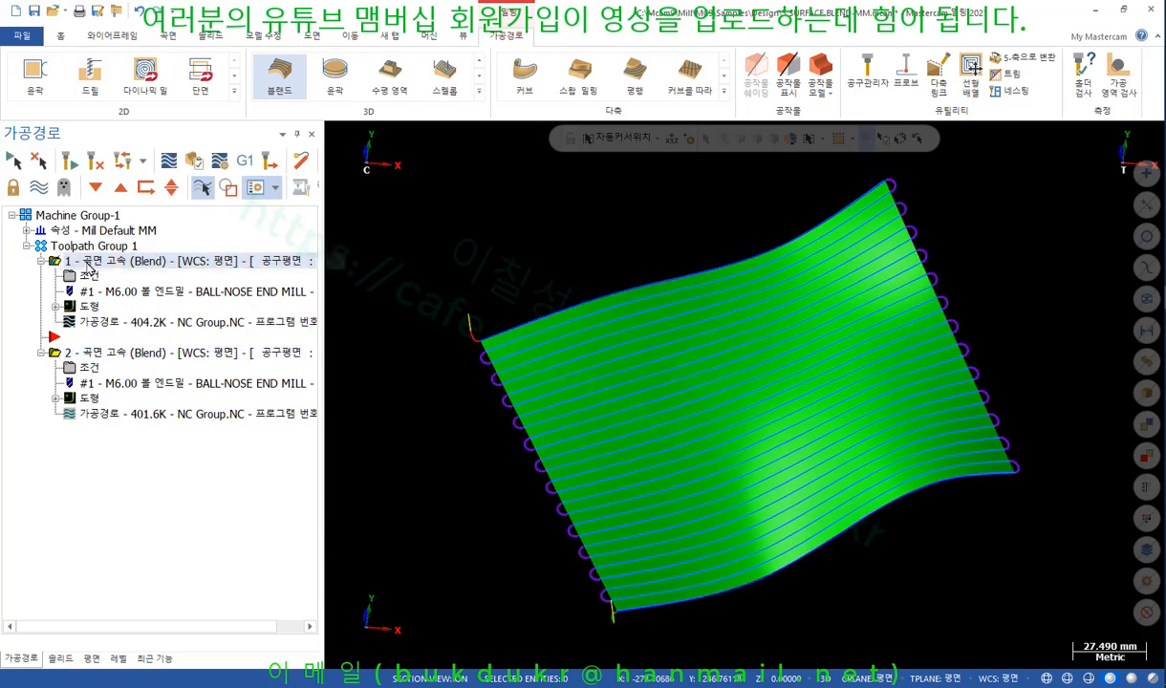
left_click(105, 353)
right_click(416, 250)
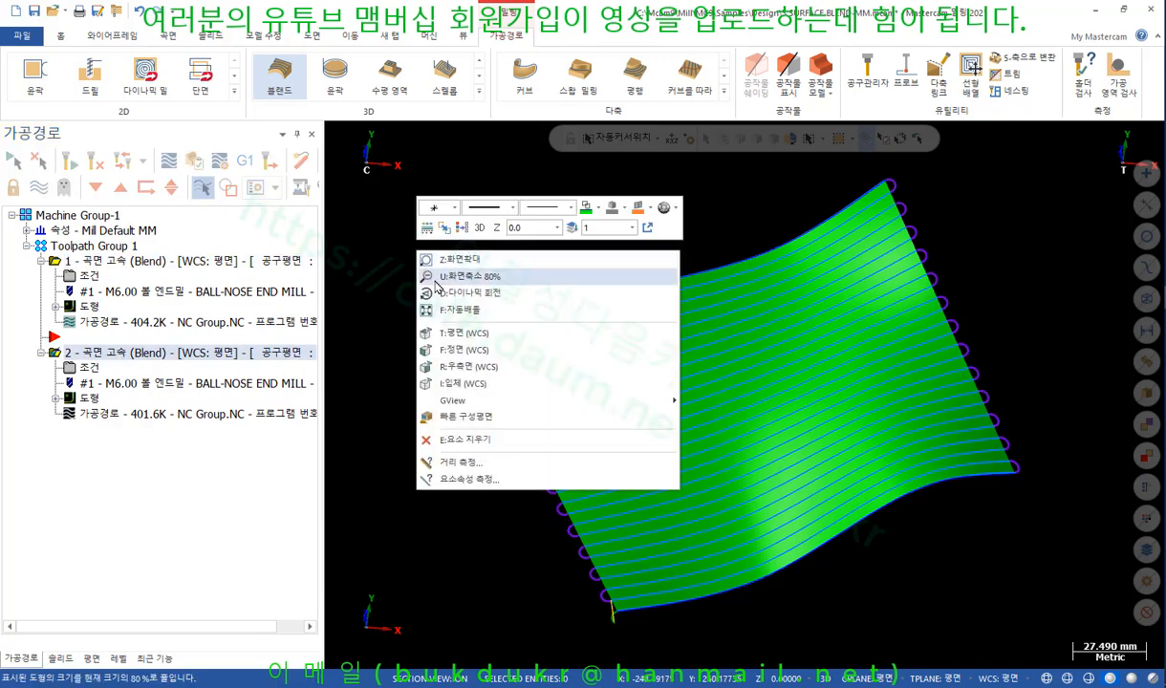
left_click(480, 333)
scroll(1013, 421, "up", 2)
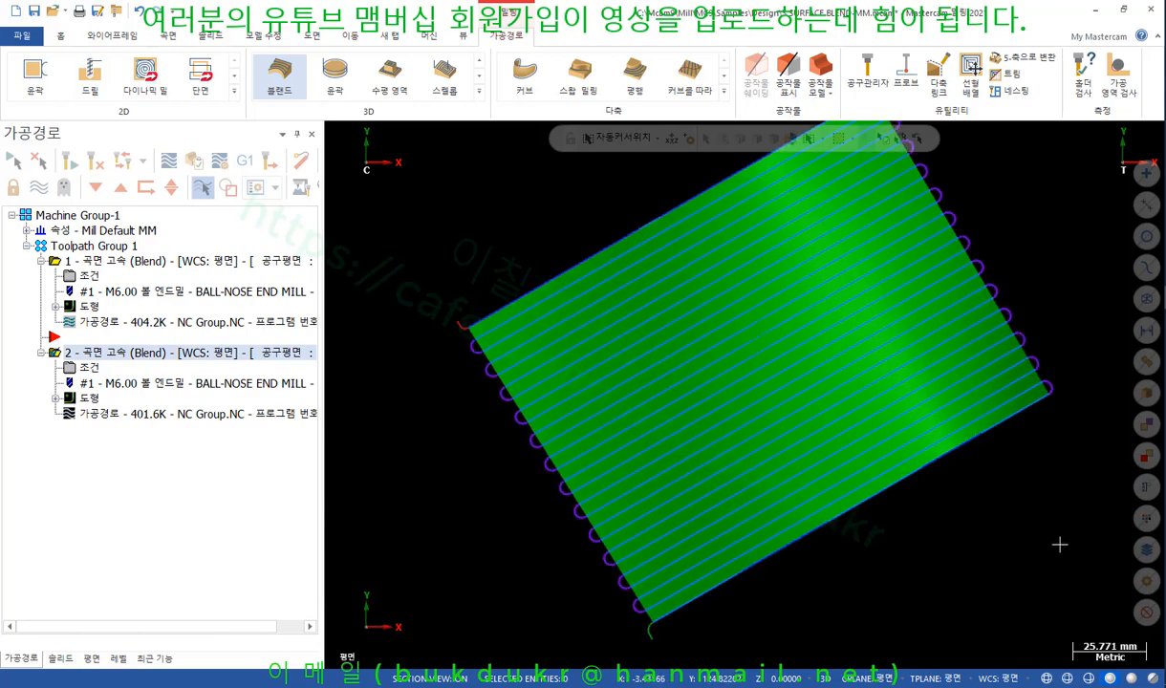
Select the first Blend operation and turn on the endpoint (끝점) display for toolpaths.
left_click(100, 268)
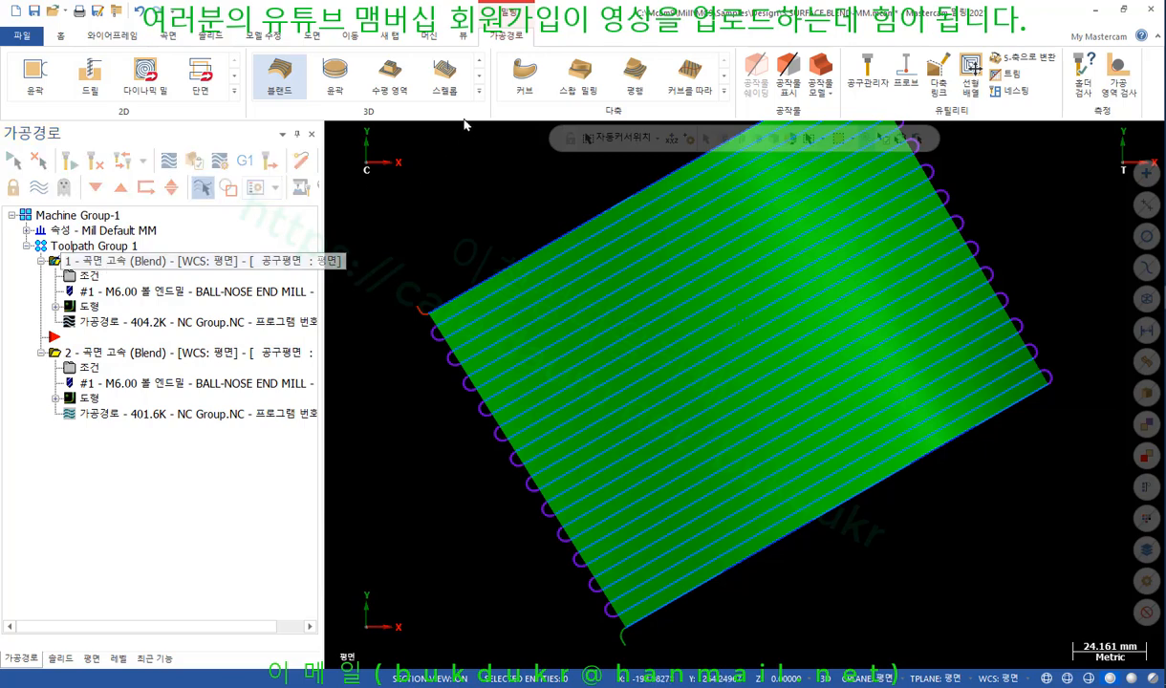
left_click(468, 36)
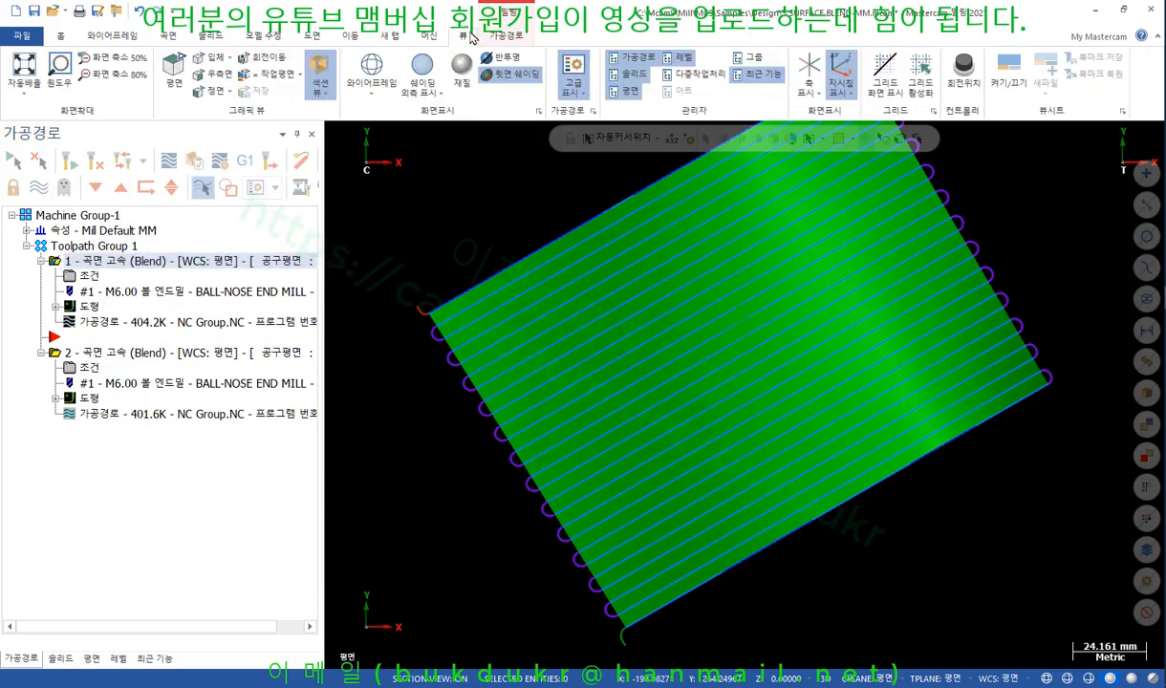
left_click(573, 84)
left_click(590, 278)
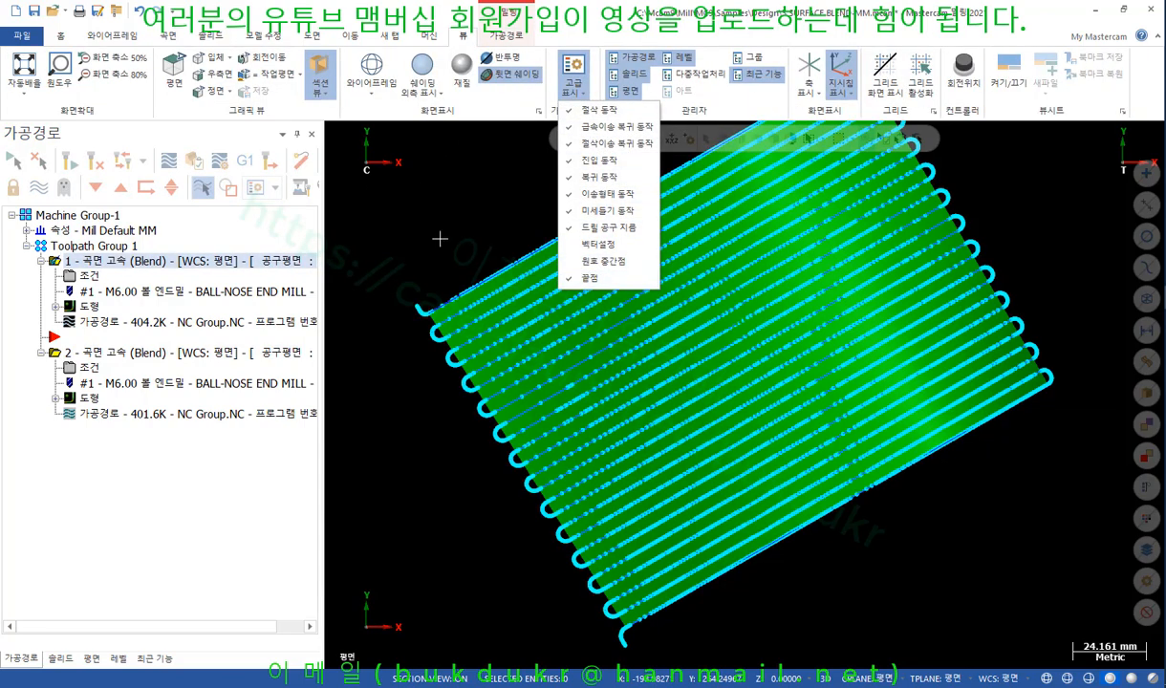
left_click(392, 212)
Compare the endpoint distribution of the two Blend toolpaths up close at the surface's lower corner.
scroll(612, 601, "up", 7)
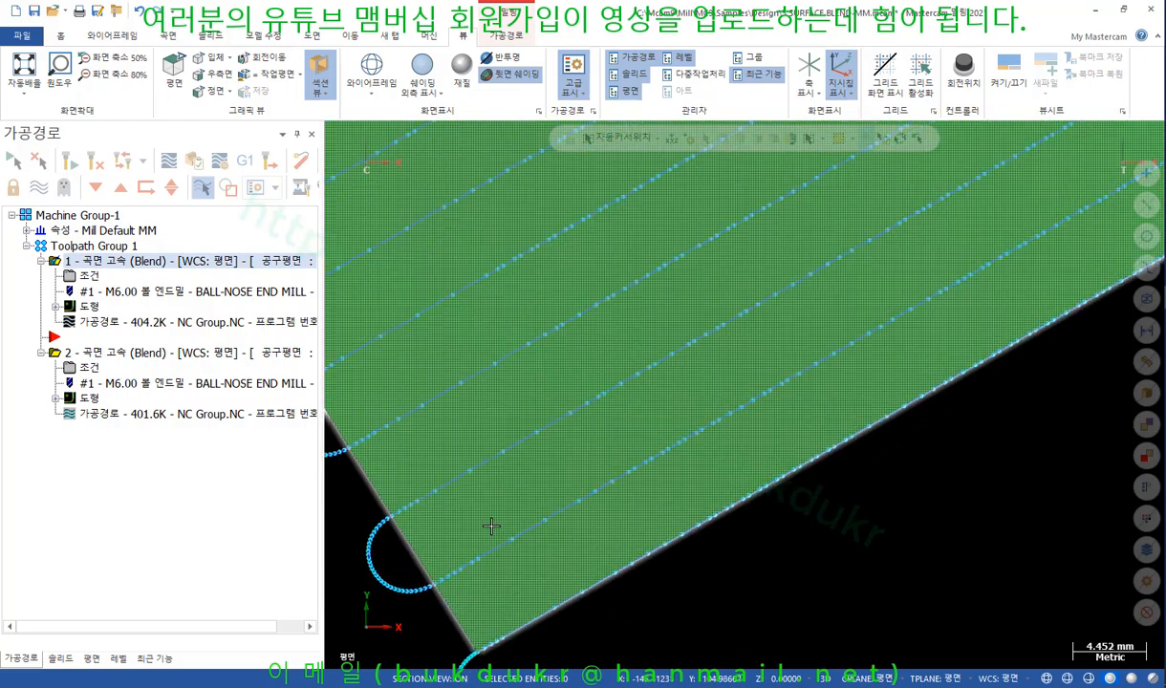
scroll(491, 526, "up", 2)
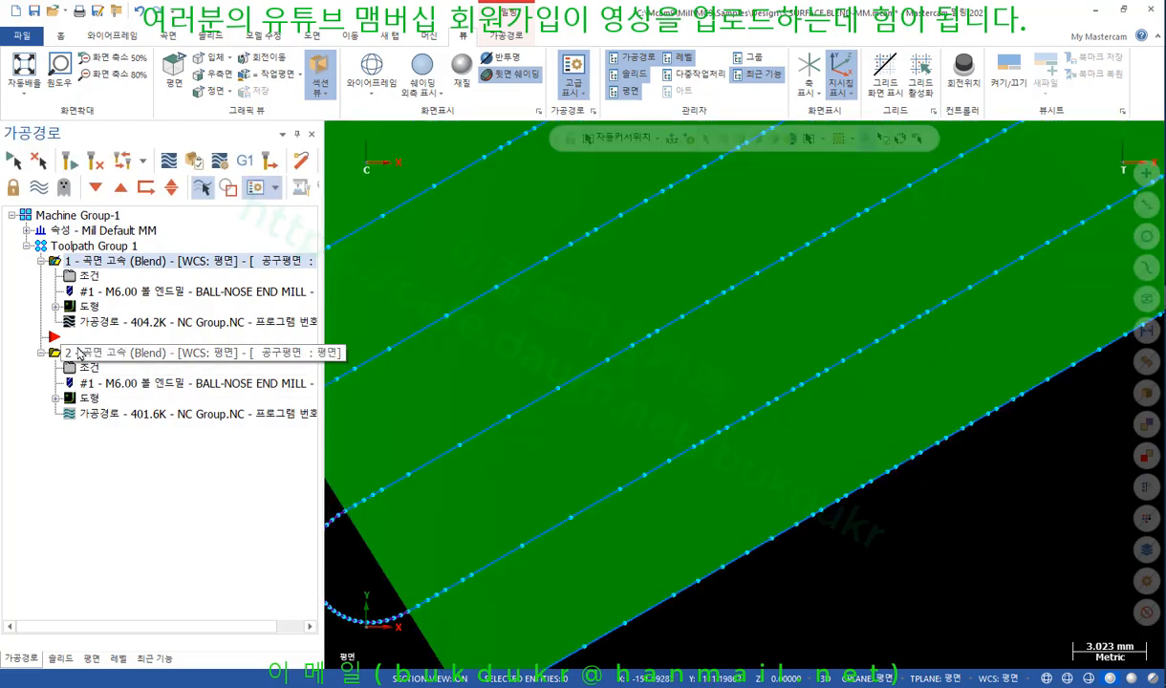
left_click(81, 354)
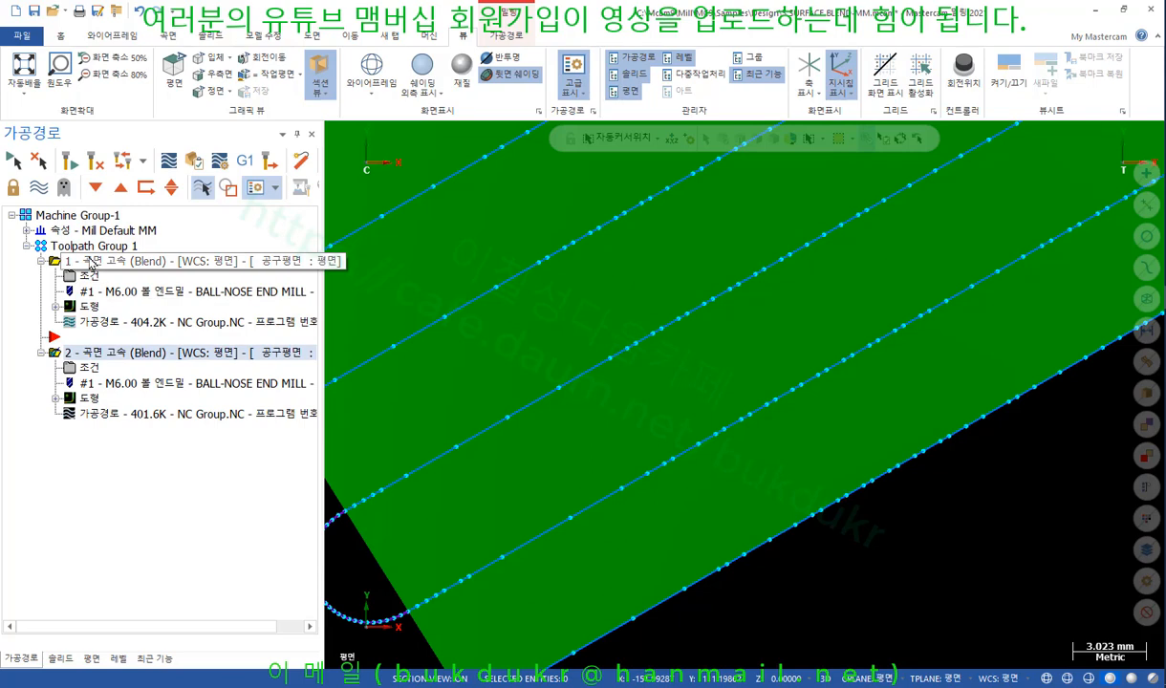
left_click(90, 262)
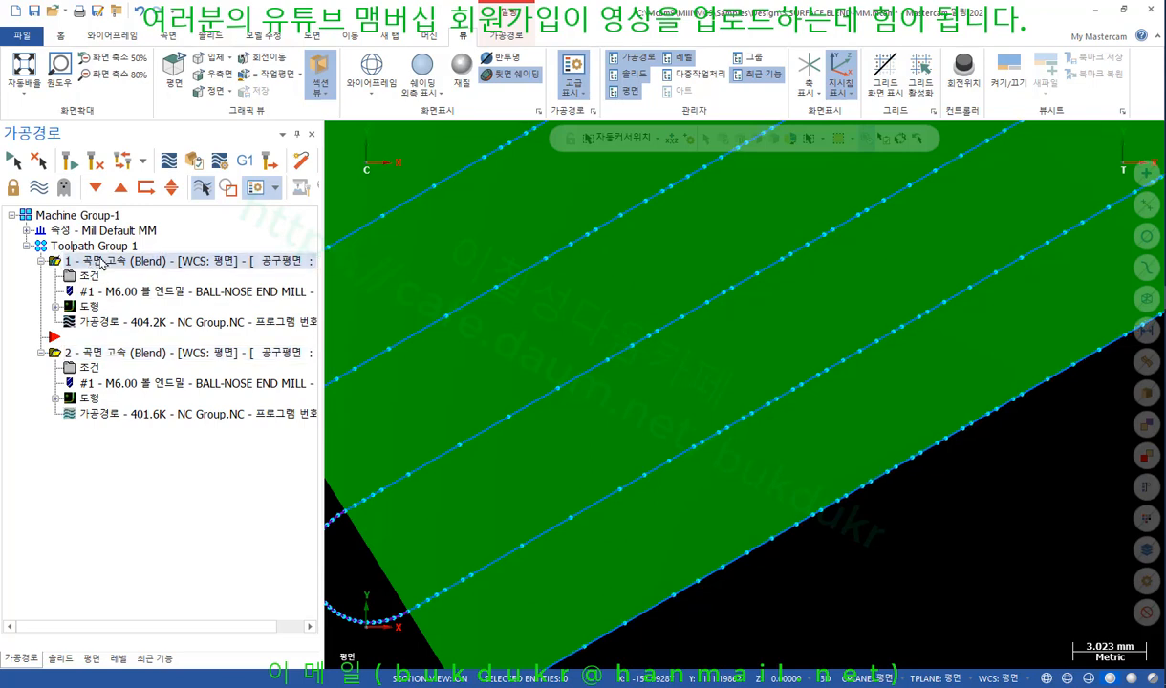
scroll(750, 507, "down", 6)
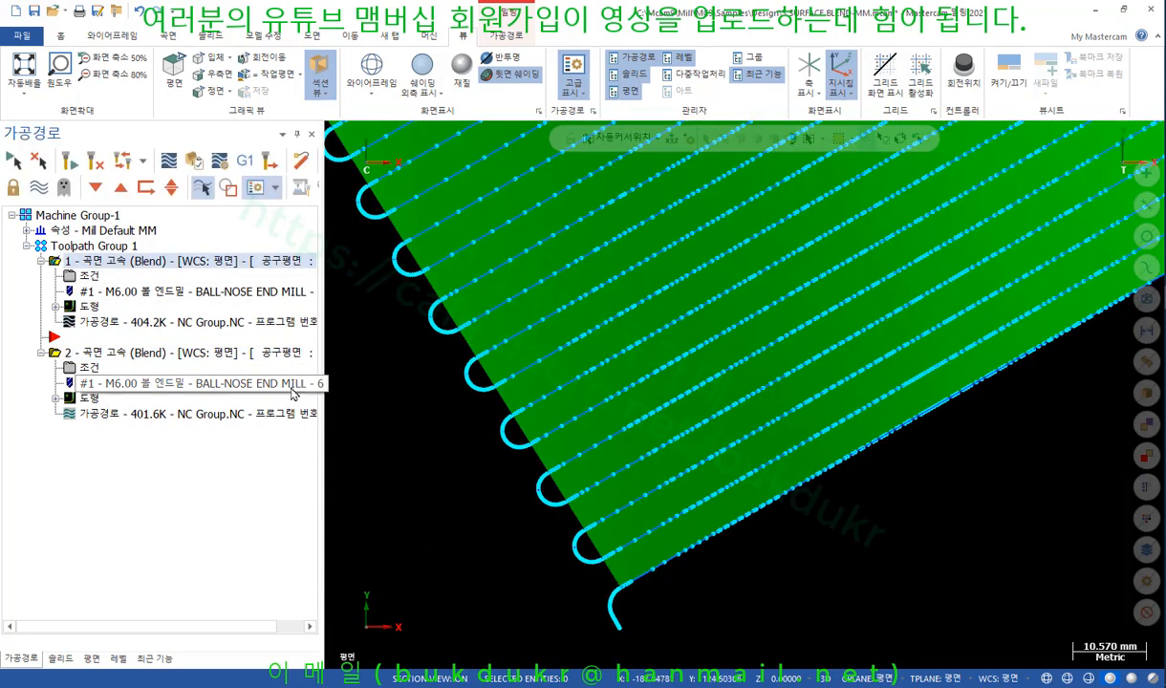
Set the second Blend operation's step ratio (스텝간격의 비율%) to 200, regenerate it, and compare its points with the first operation's.
left_click(89, 367)
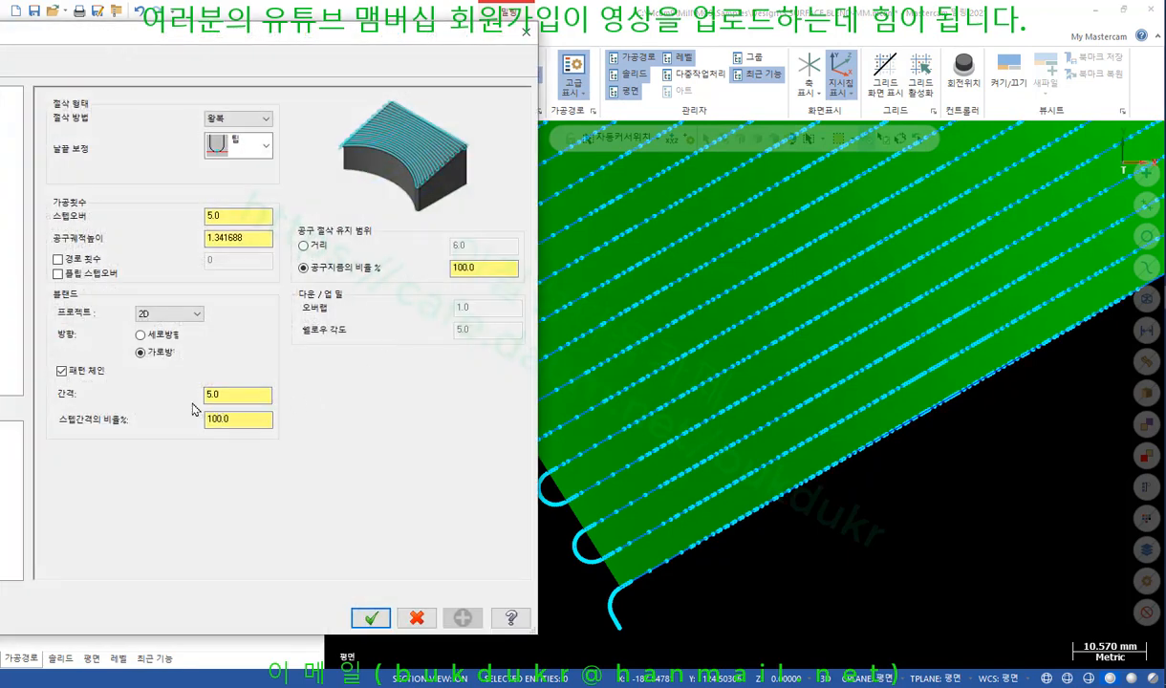
double_click(235, 398)
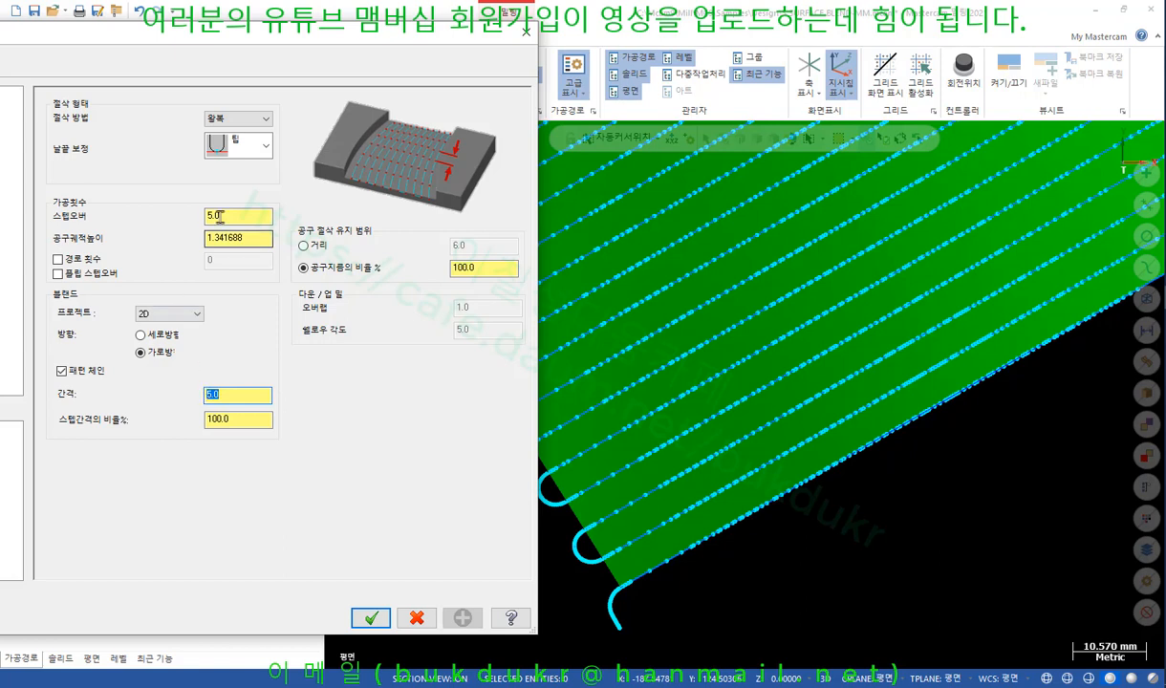
left_click(234, 394)
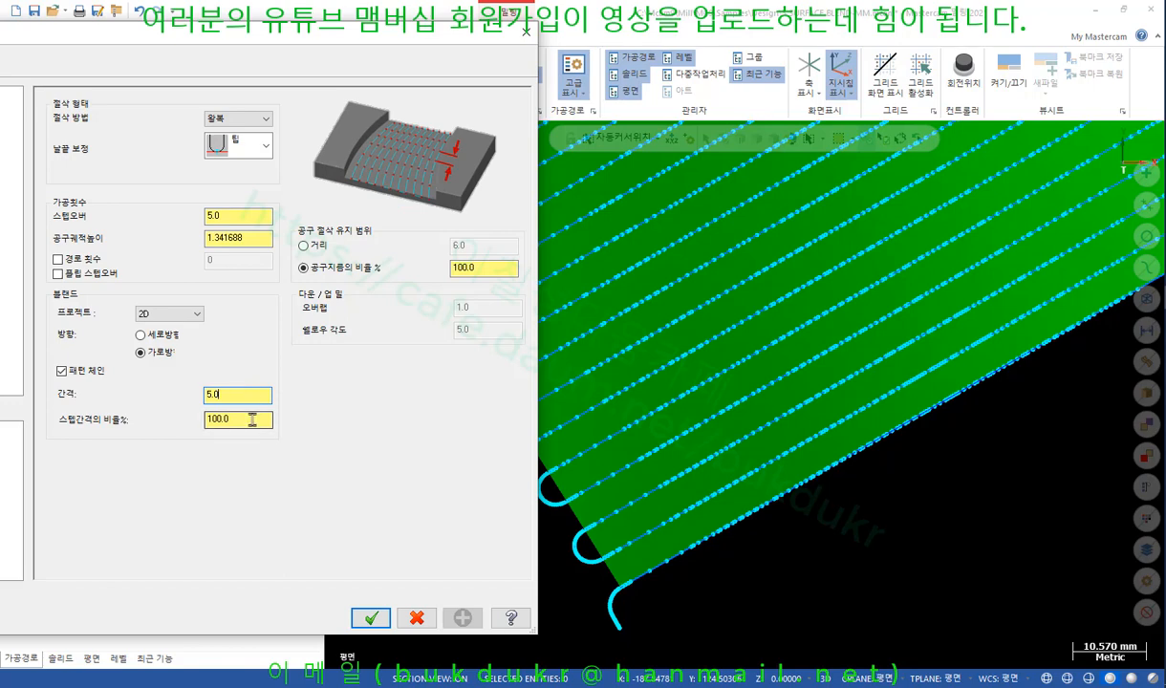
double_click(245, 419)
type("200")
key("Return")
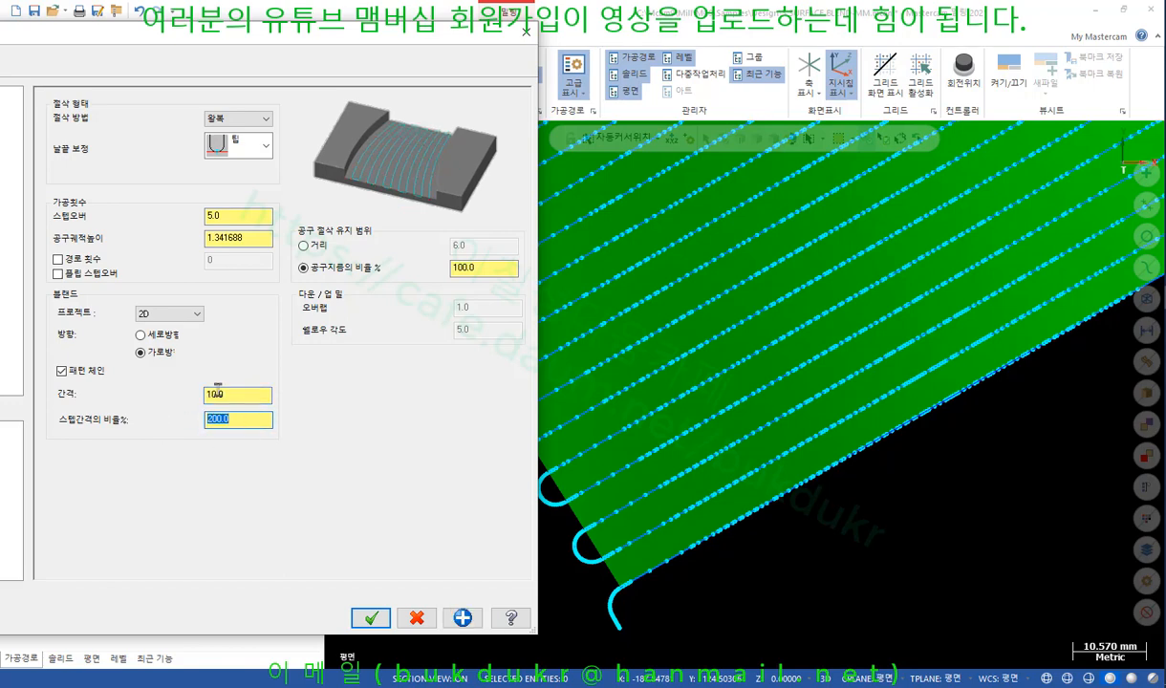
left_click(371, 618)
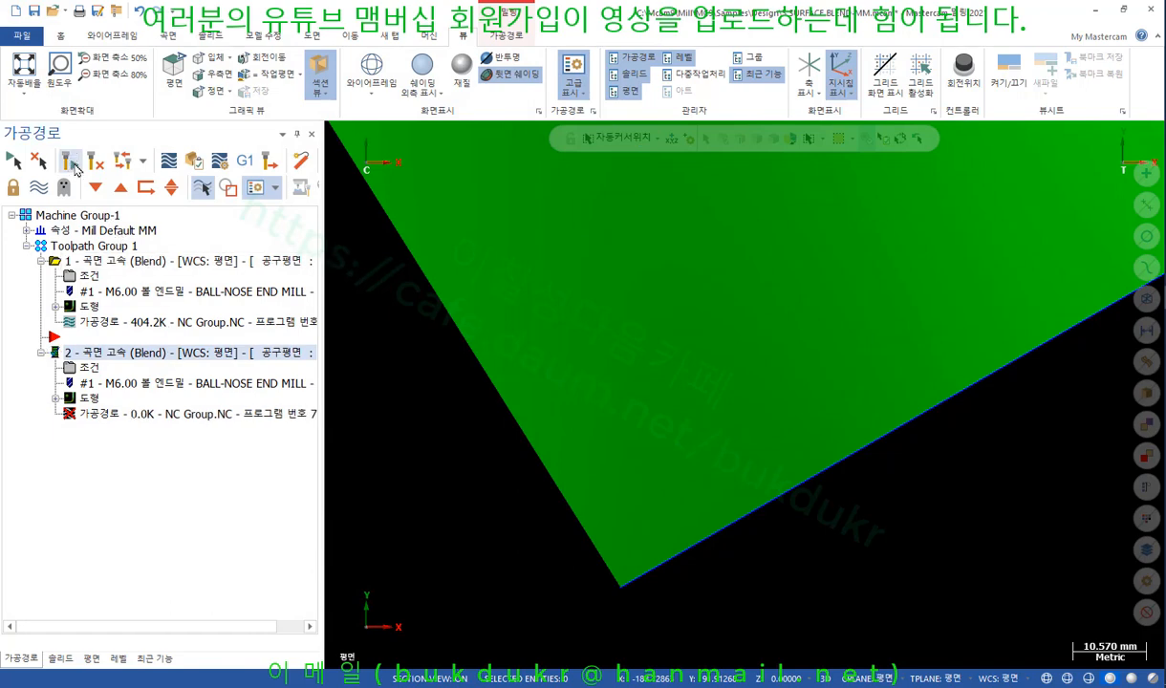
scroll(547, 540, "up", 2)
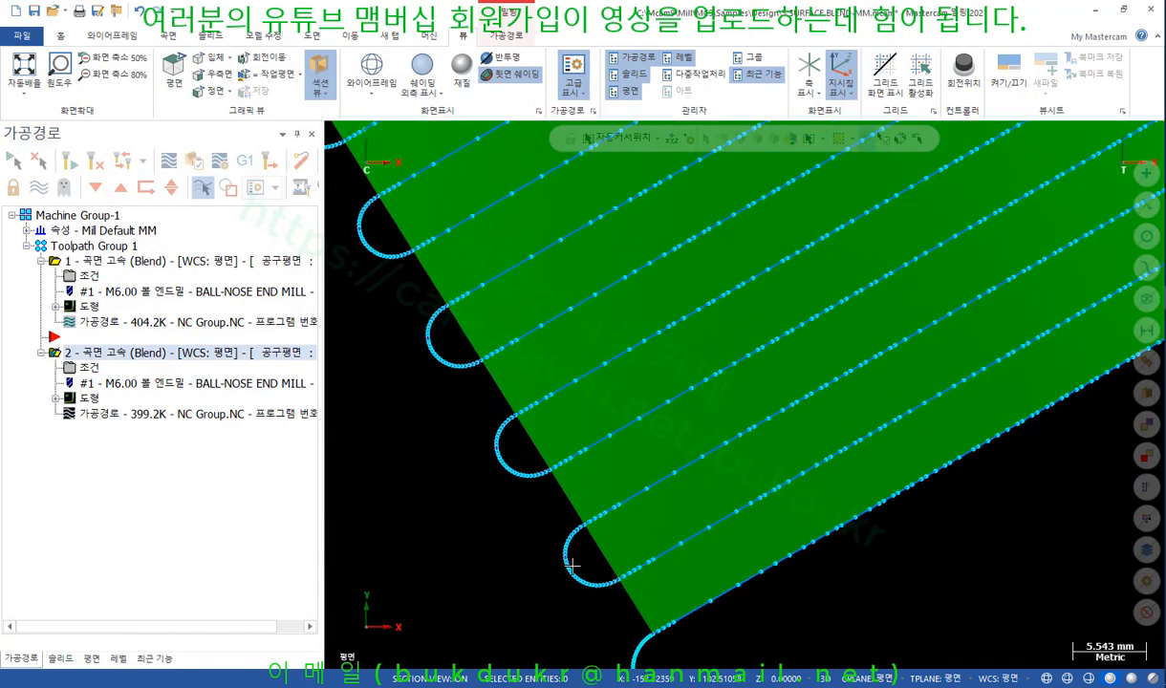
left_click(127, 262)
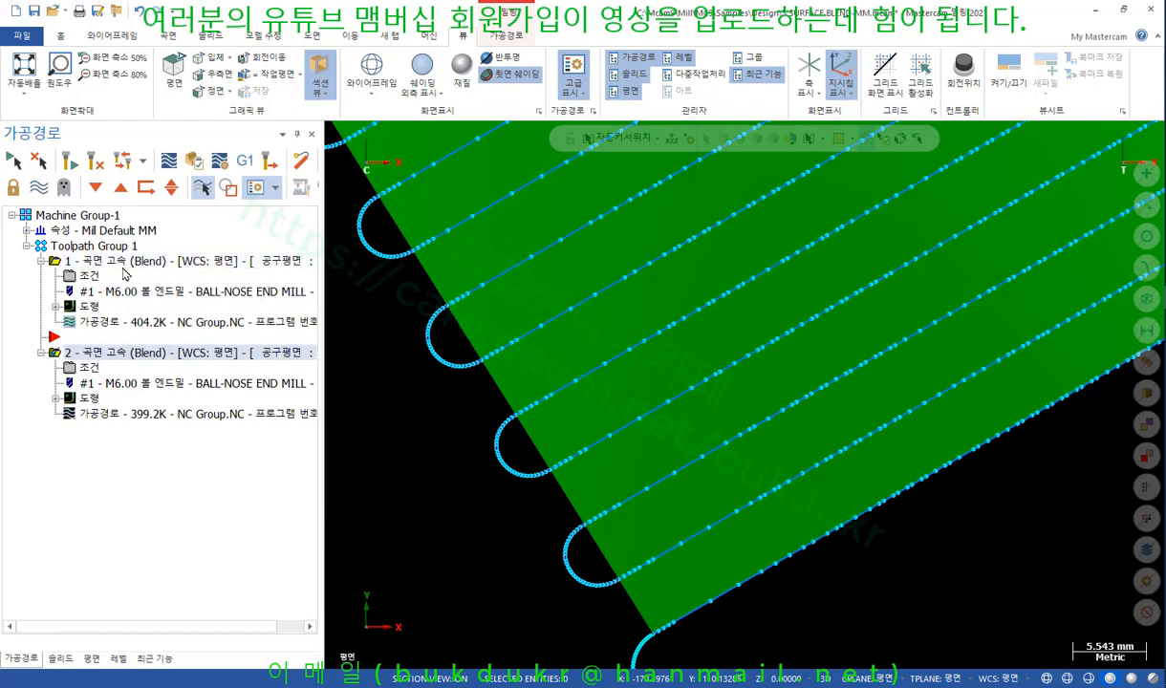
Set the second Blend operation's spacing (간격) to 5.0, turn off chain flattening (패턴 체인), and accept.
left_click(89, 368)
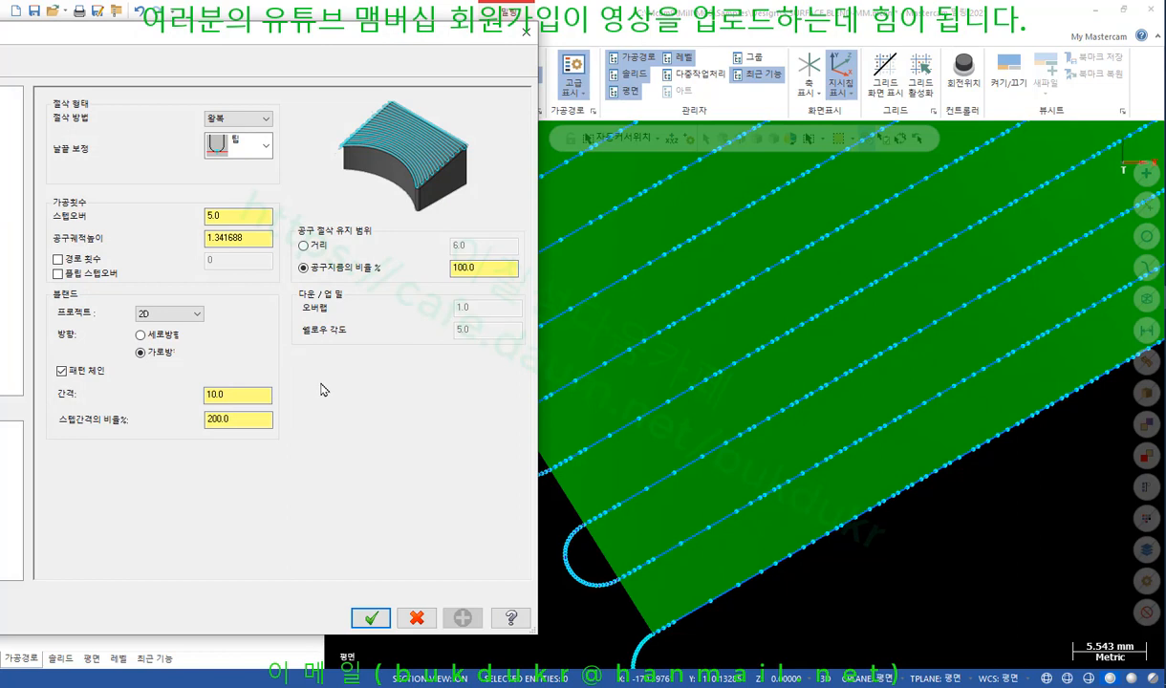
left_click(222, 216)
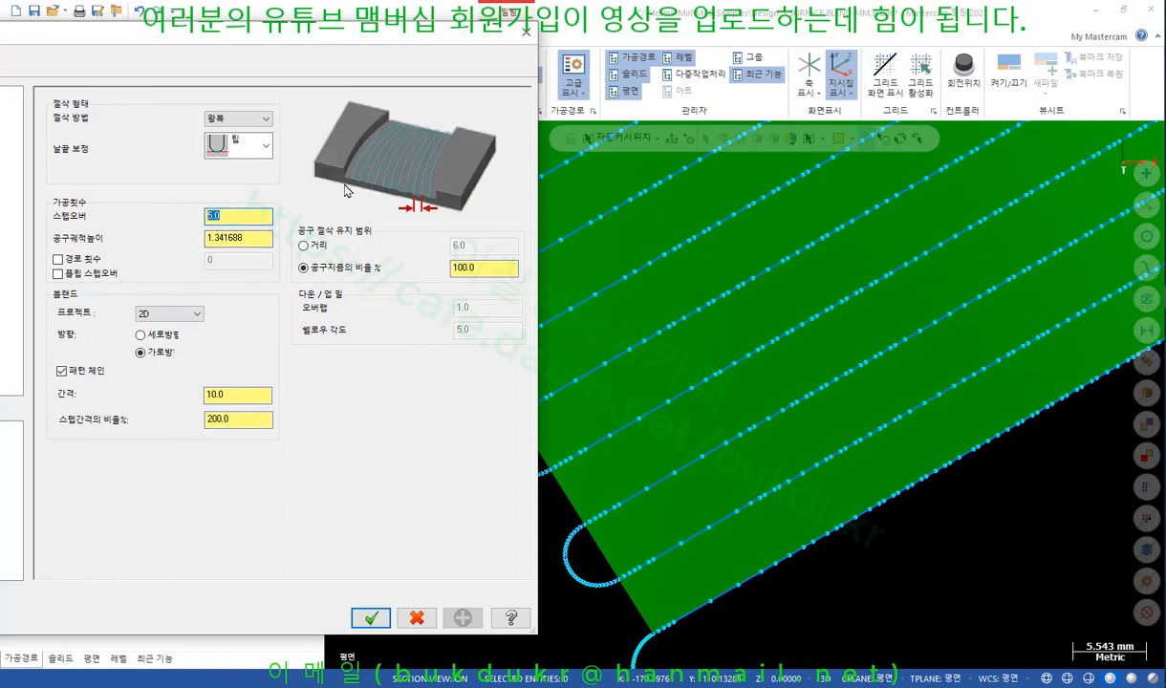
left_click(264, 393)
type("5.0")
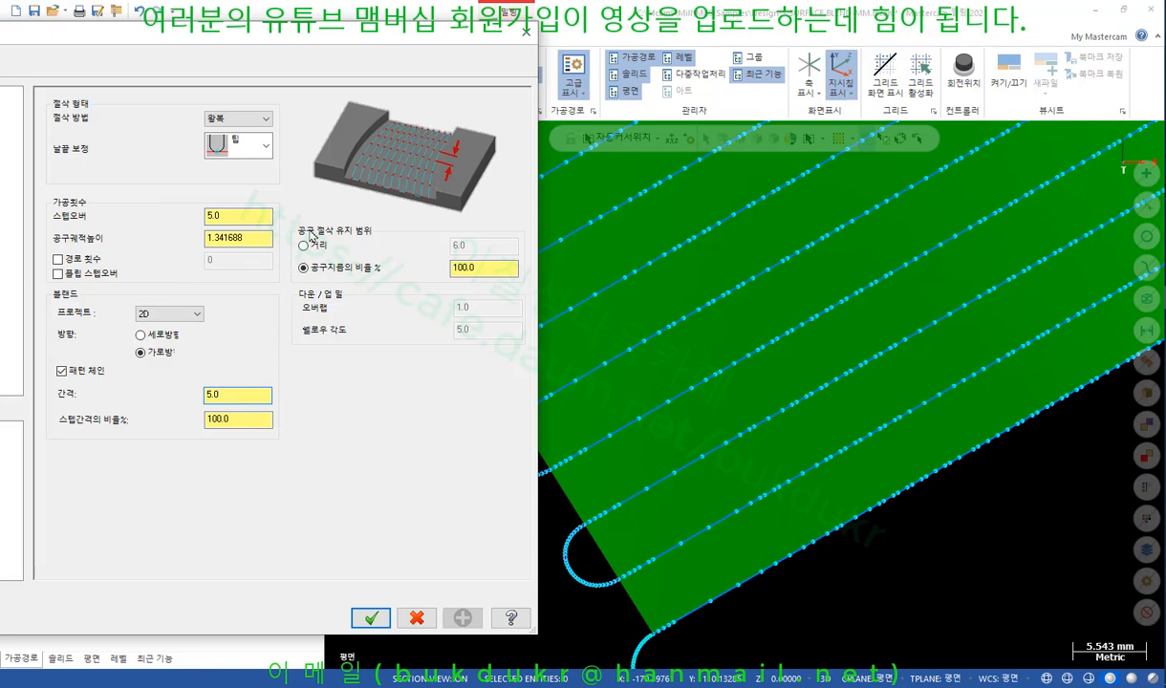
left_click(61, 372)
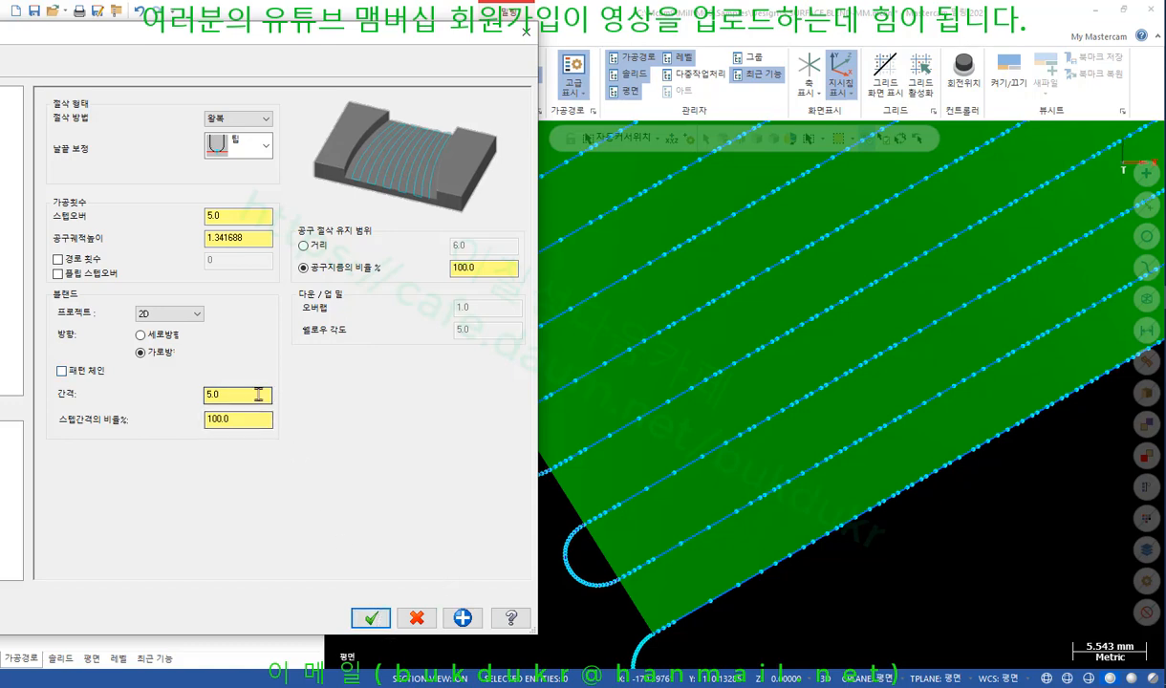
left_click(371, 619)
Set the second Blend operation's spacing (간격) to 10, accept, and regenerate its toolpath.
left_click(91, 368)
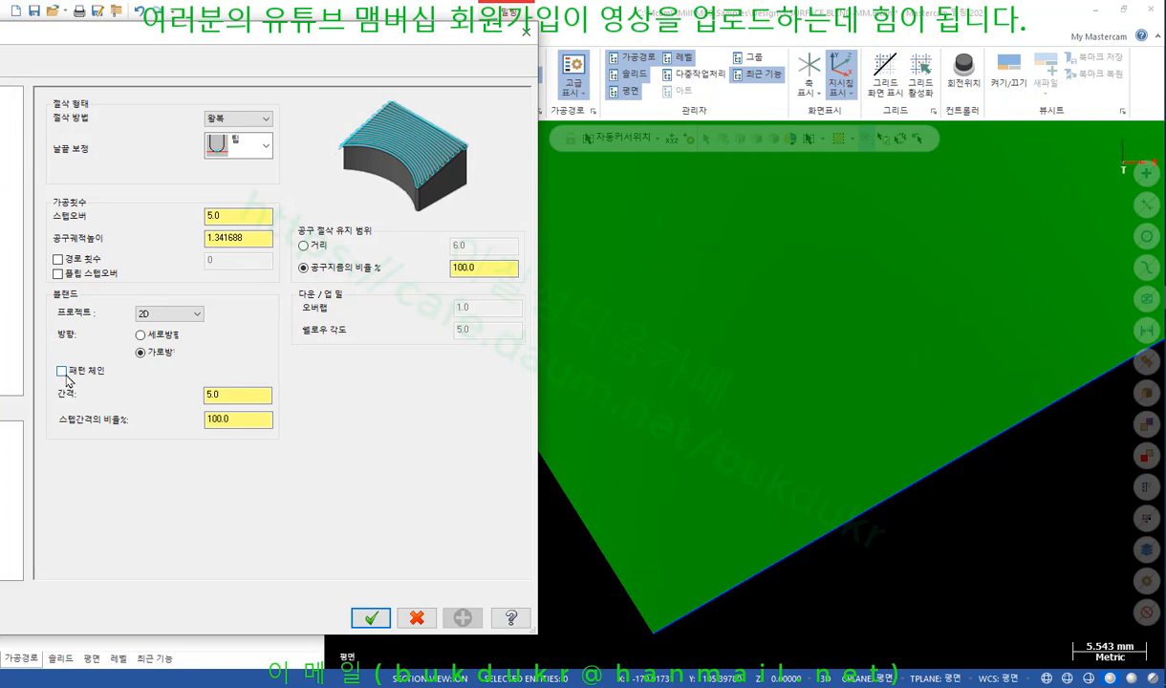
left_click(212, 395)
type("10")
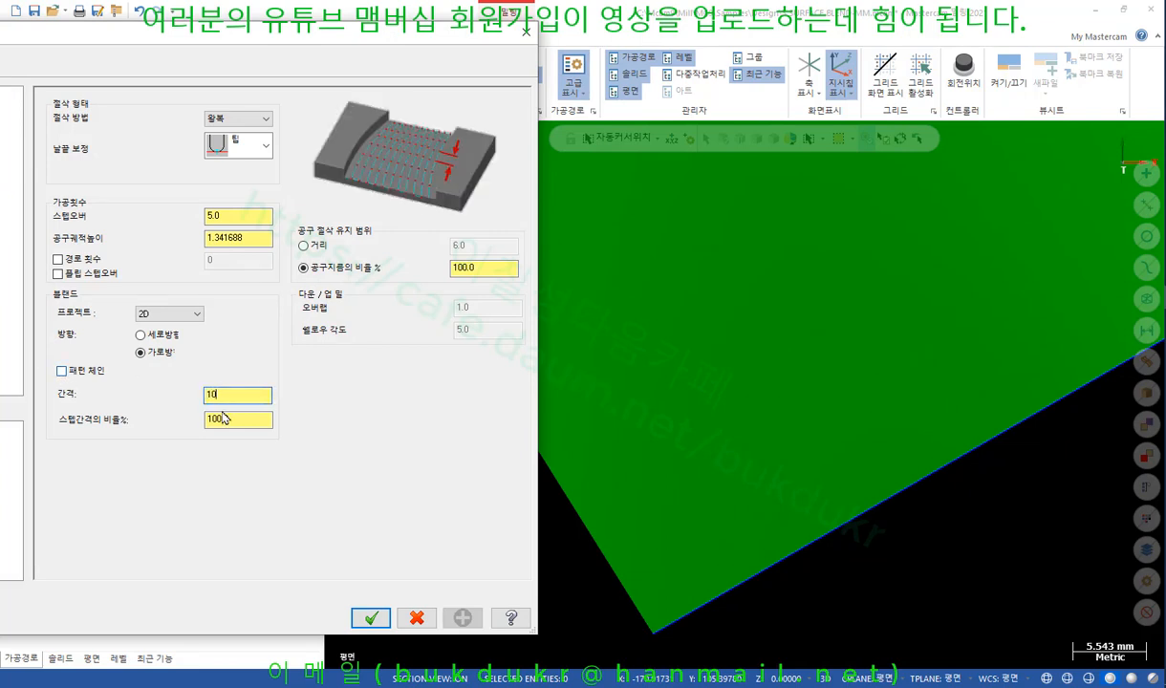
key("Tab")
left_click(372, 619)
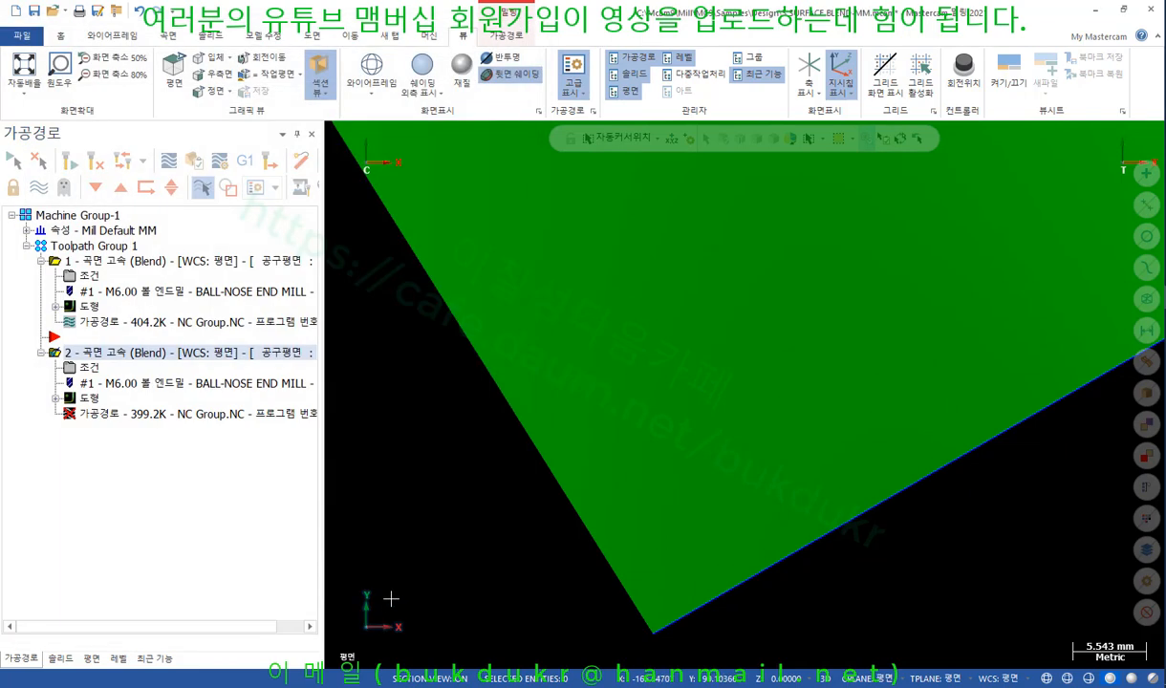
left_click(70, 162)
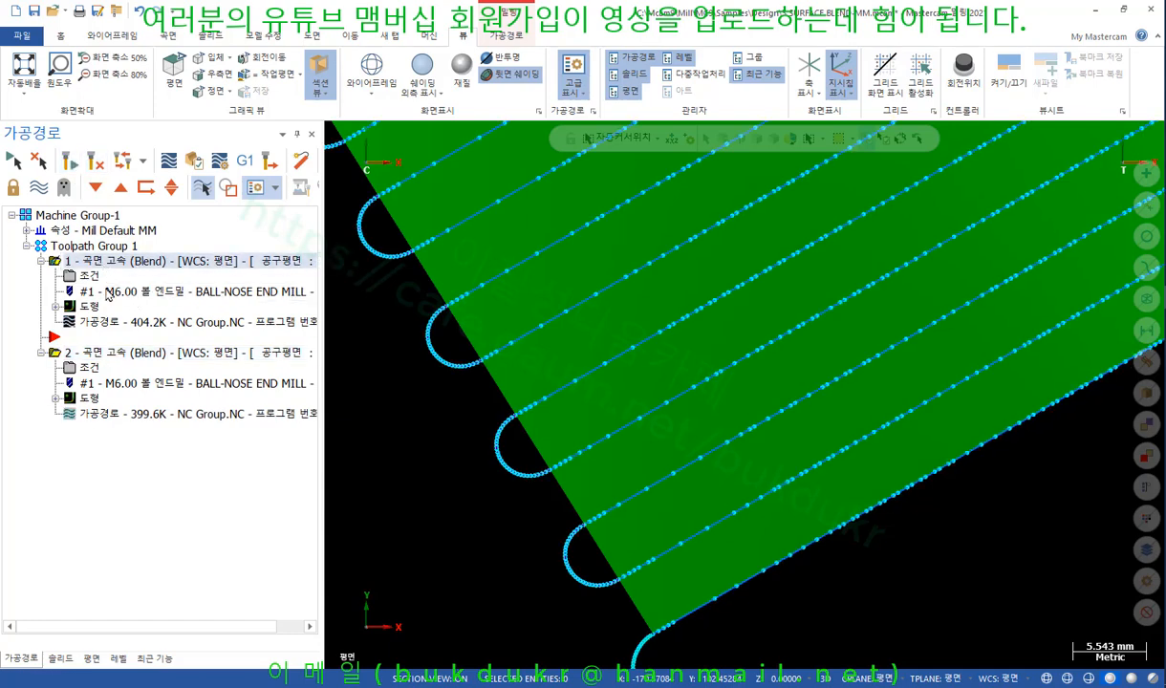
Compare the endpoints of the two Blend toolpaths, then examine the second one in a tilted close-up of the surface.
left_click(105, 352)
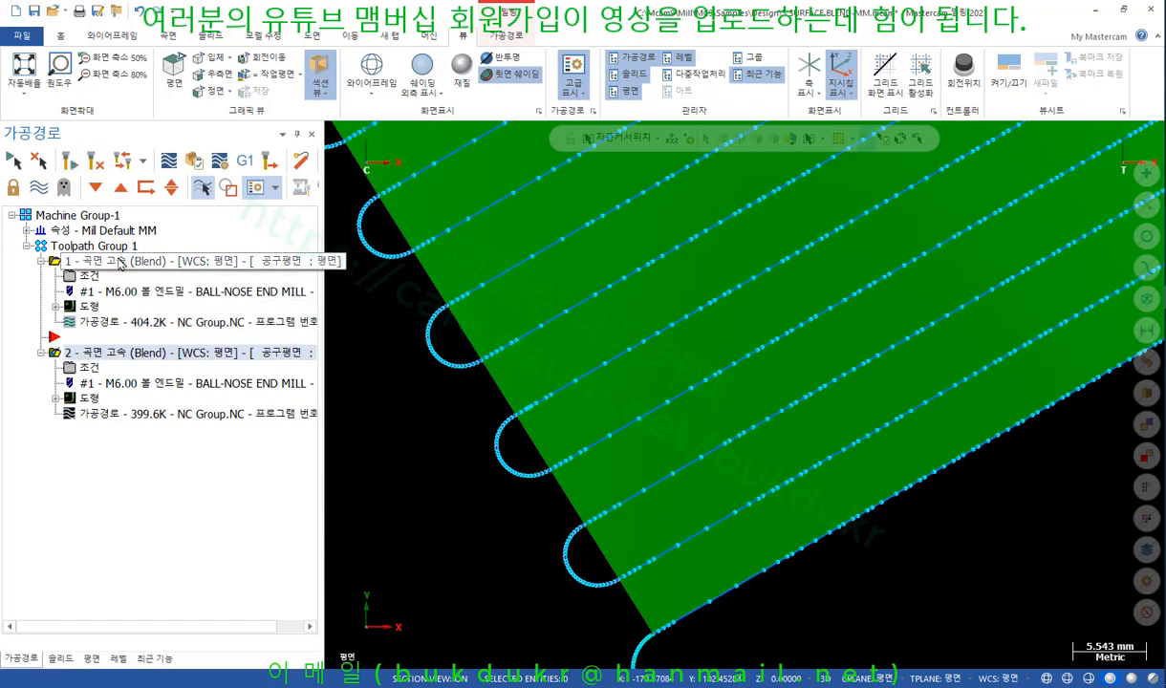
left_click(120, 264)
left_click(110, 352)
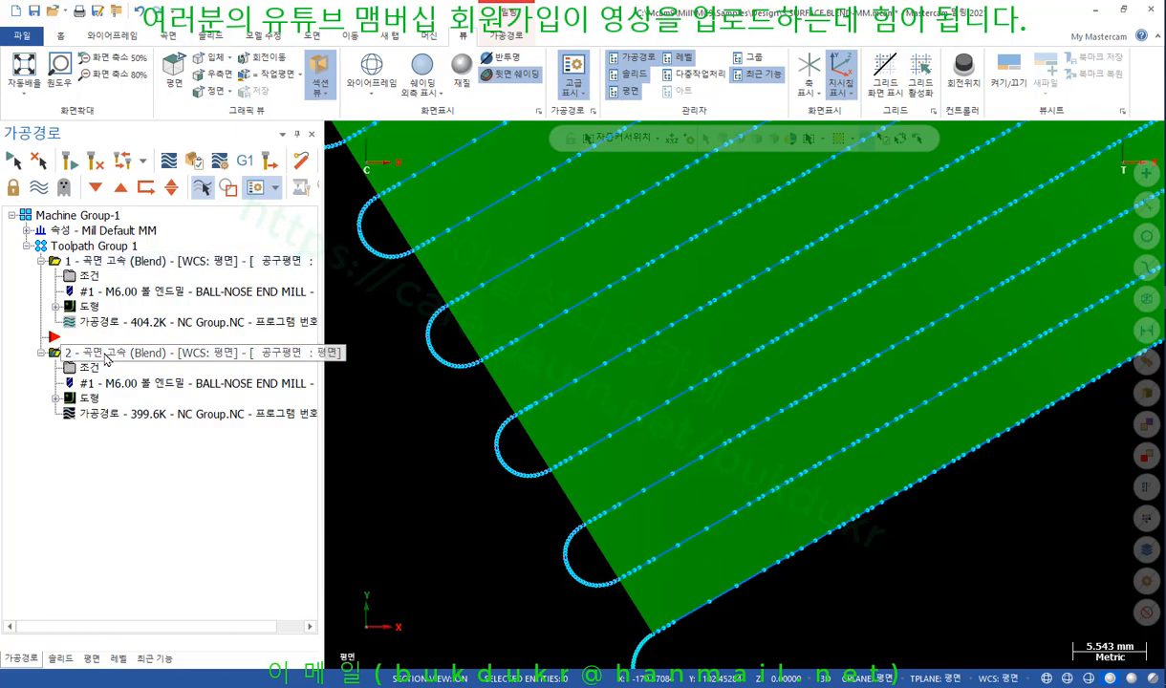
scroll(586, 478, "down", 8)
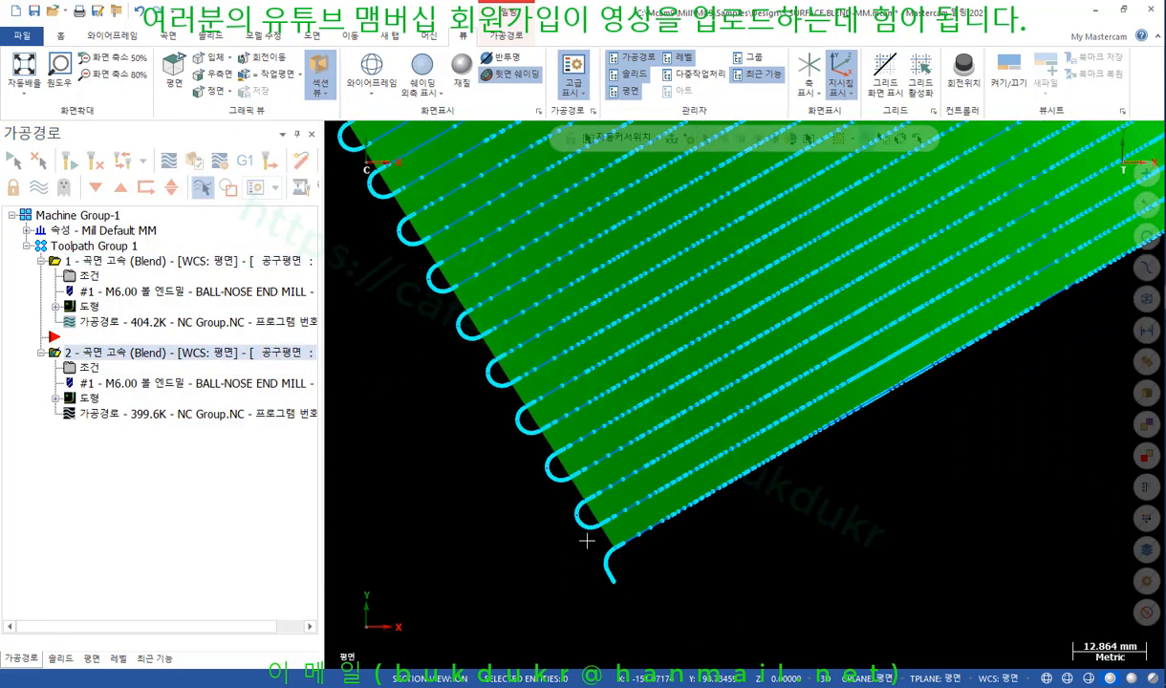
middle_click_drag(625, 448, 575, 373)
scroll(575, 373, "up", 10)
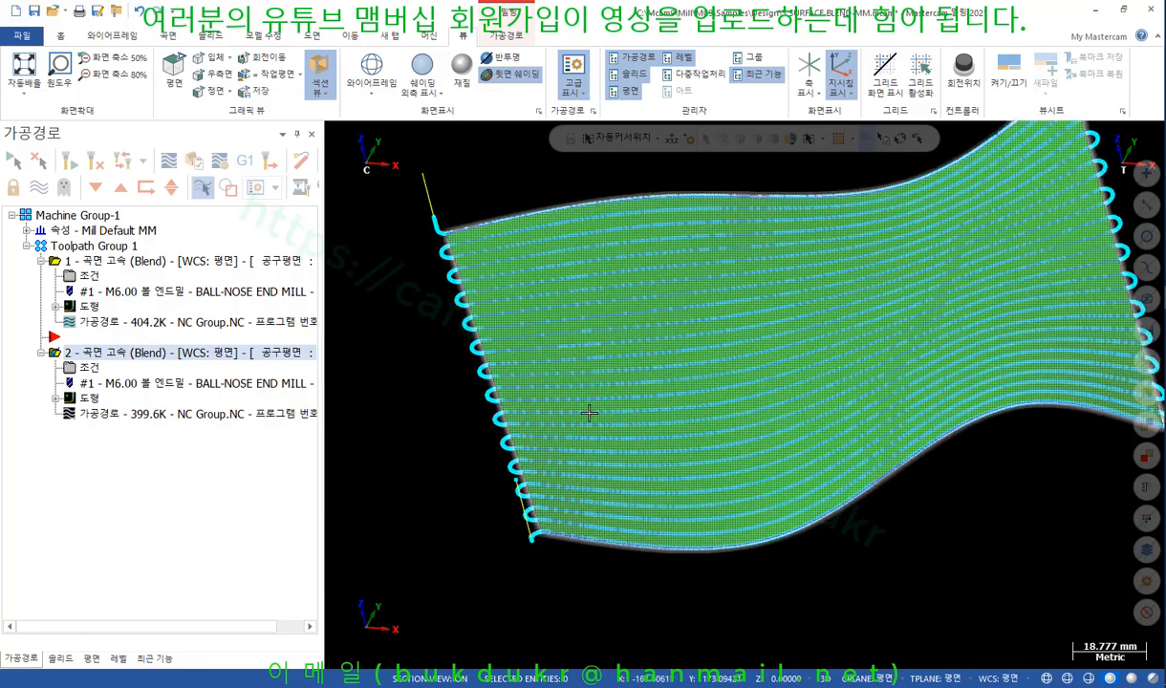
scroll(544, 437, "up", 4)
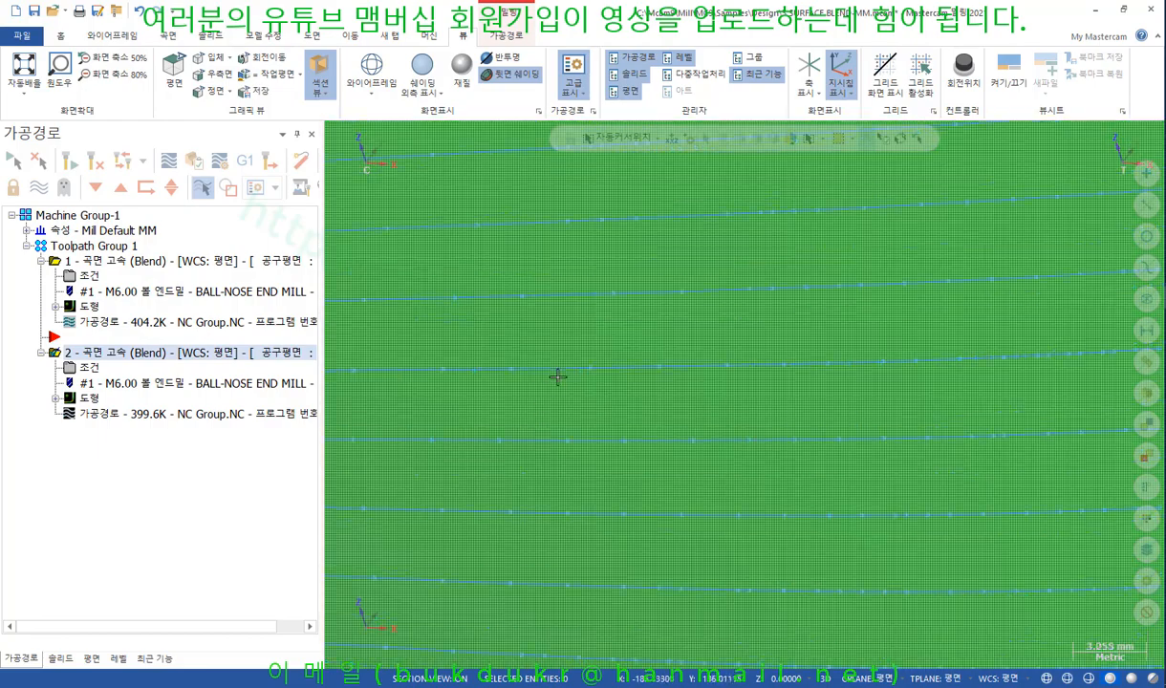
Mark the point spacing along one toolpath pass and the distance between neighbouring passes with the screen pen, and clear the marks.
key("ctrl+2")
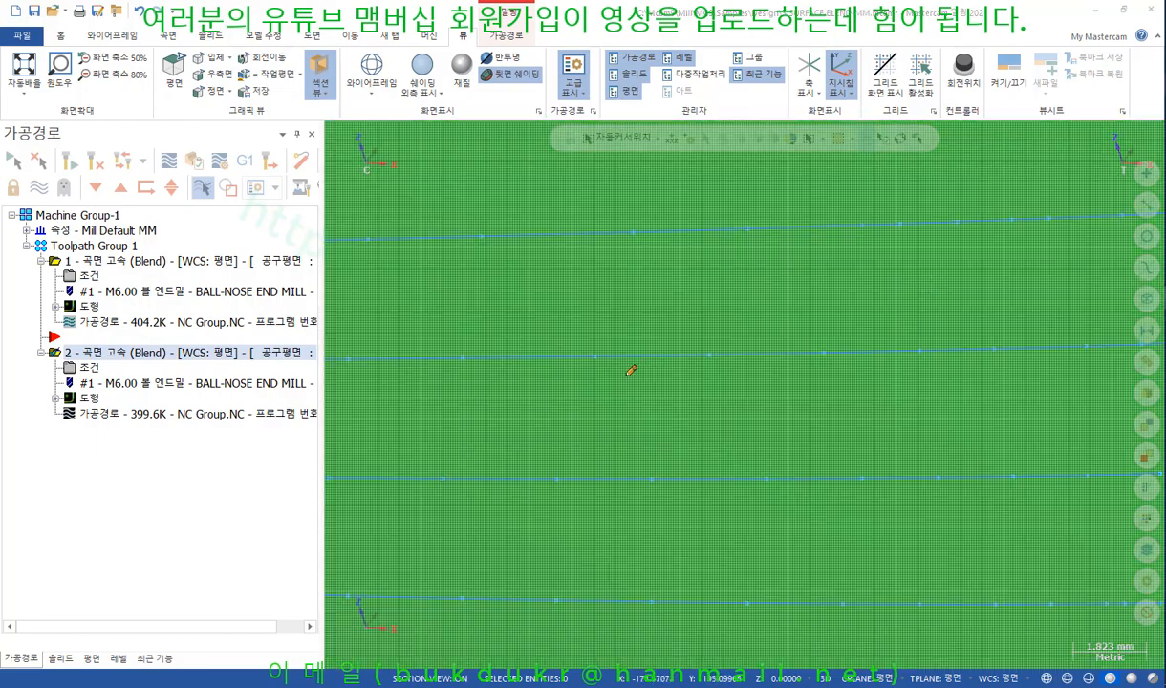
left_click_drag(460, 332, 461, 423)
left_click_drag(592, 333, 596, 414)
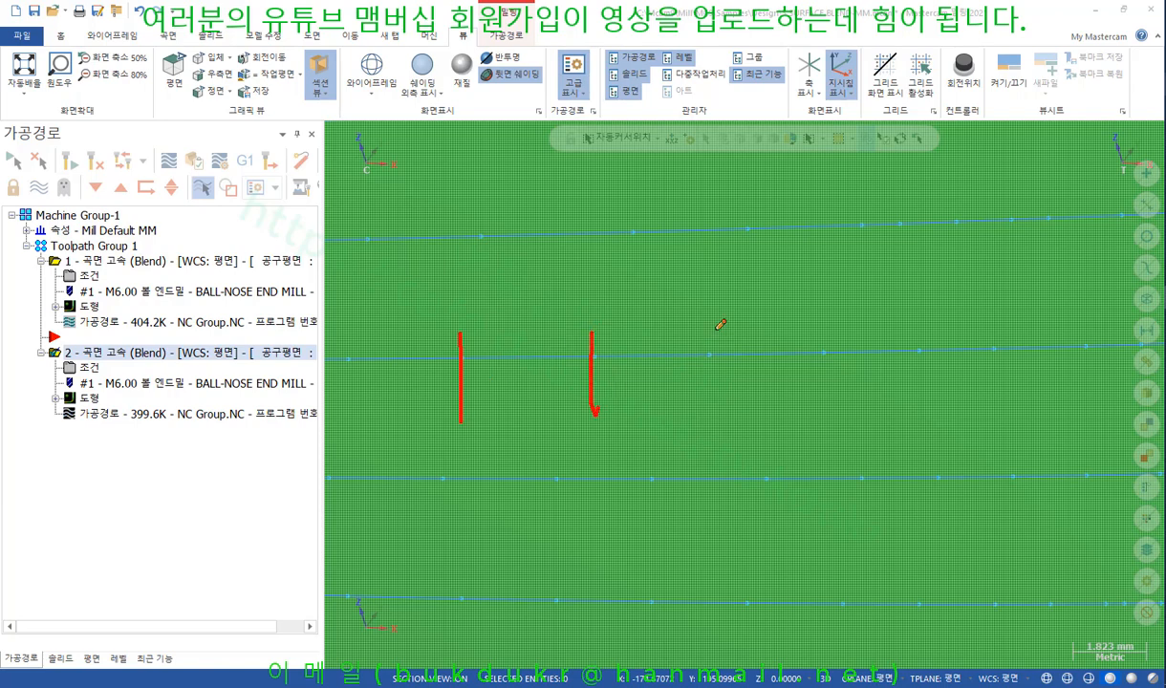
left_click_drag(711, 326, 717, 405)
left_click_drag(744, 223, 1017, 232)
left_click_drag(789, 353, 1058, 356)
mouse_move(939, 196)
left_mouse_down()
mouse_move(951, 475)
mouse_move(947, 246)
left_mouse_up()
left_click_drag(946, 247, 973, 206)
mouse_move(949, 358)
left_mouse_down()
mouse_move(927, 408)
mouse_move(973, 392)
left_mouse_up()
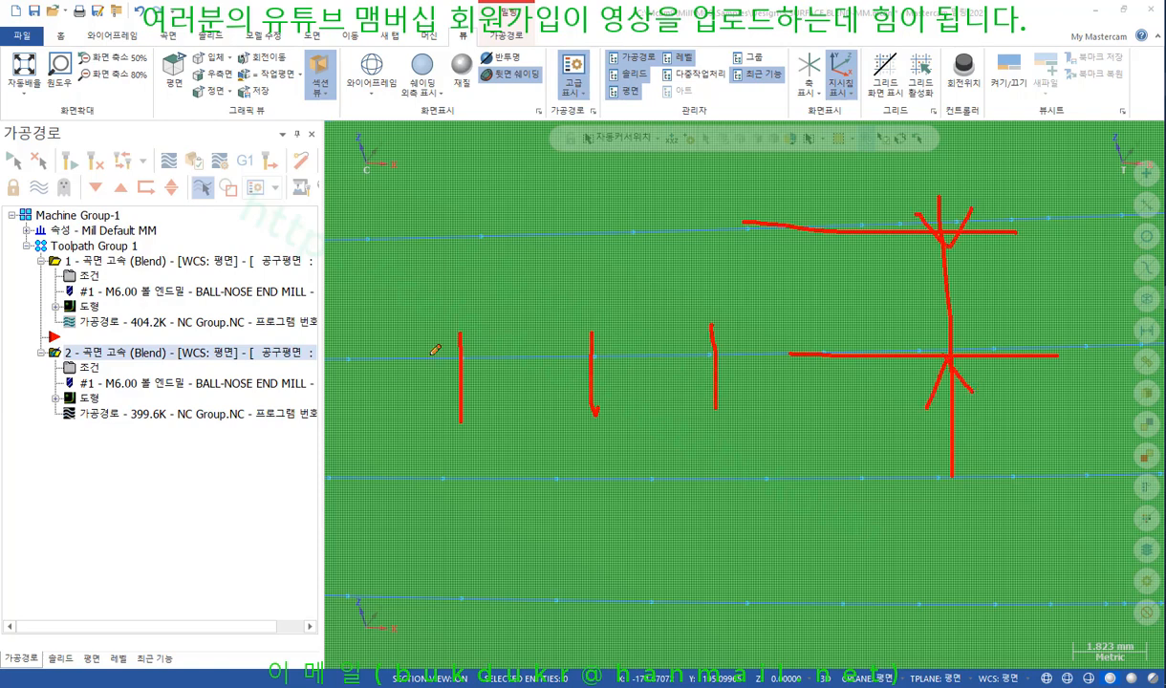
left_click_drag(397, 355, 857, 352)
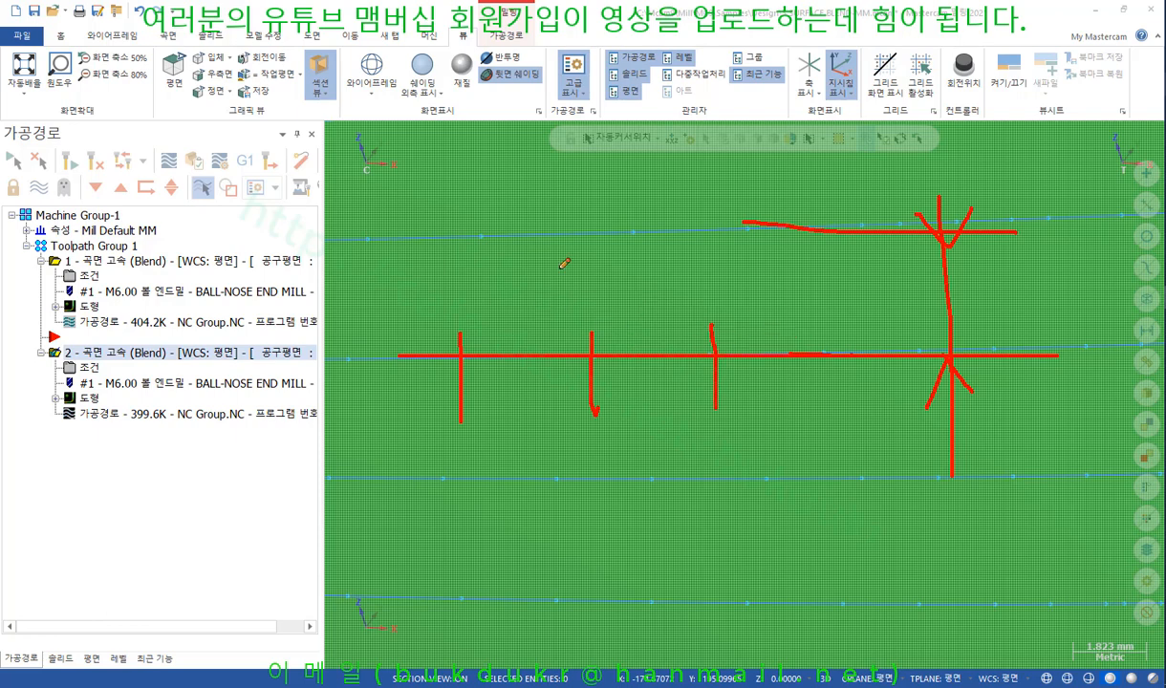
right_click(580, 236)
left_click(663, 412)
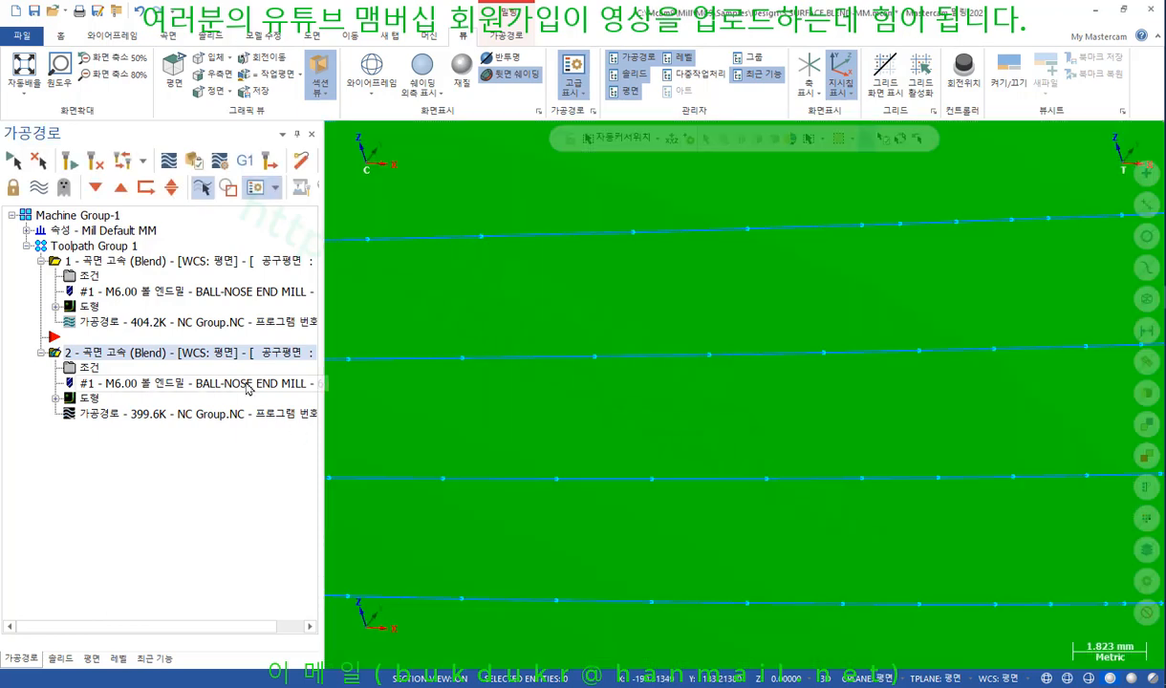
Set the second Blend operation's spacing (간격) to 1, accept, and regenerate its toolpath.
left_click(96, 366)
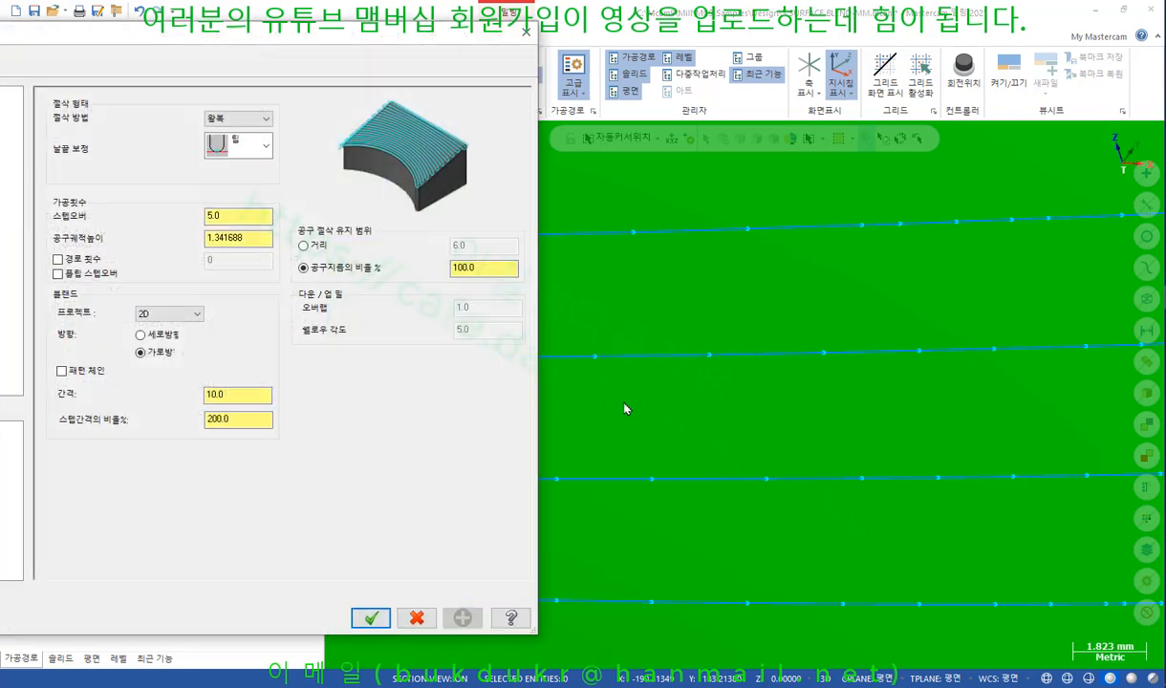
left_click(246, 397)
left_click_drag(246, 397, 111, 403)
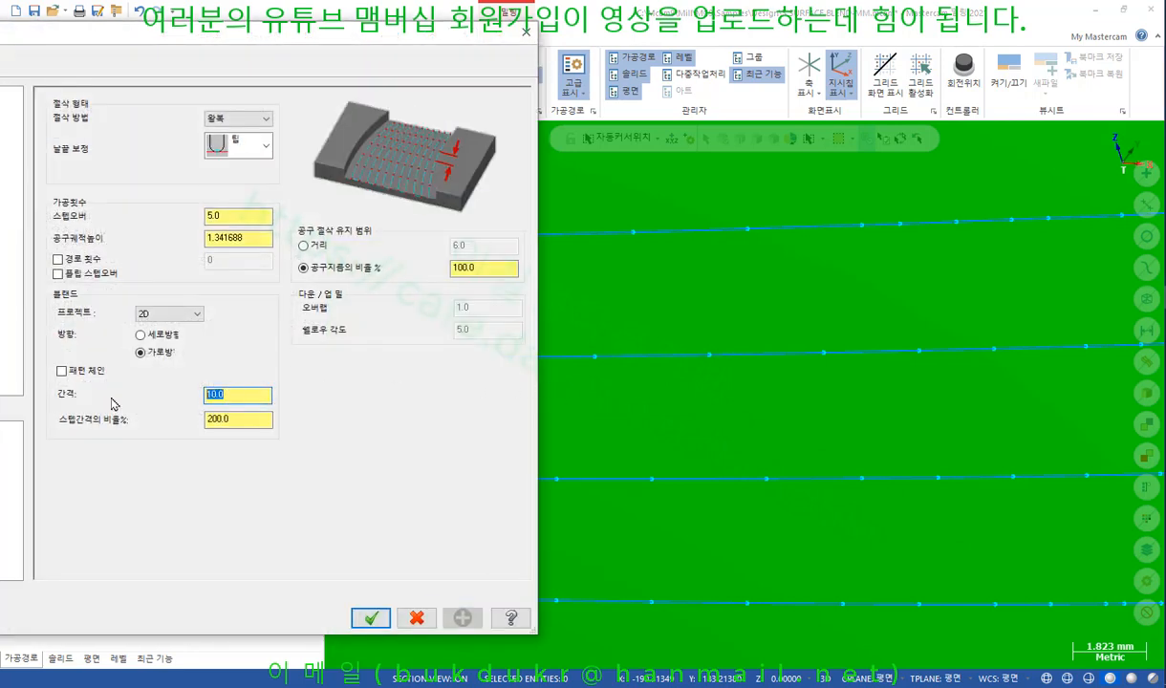
type("1")
left_click(252, 419)
left_click(376, 620)
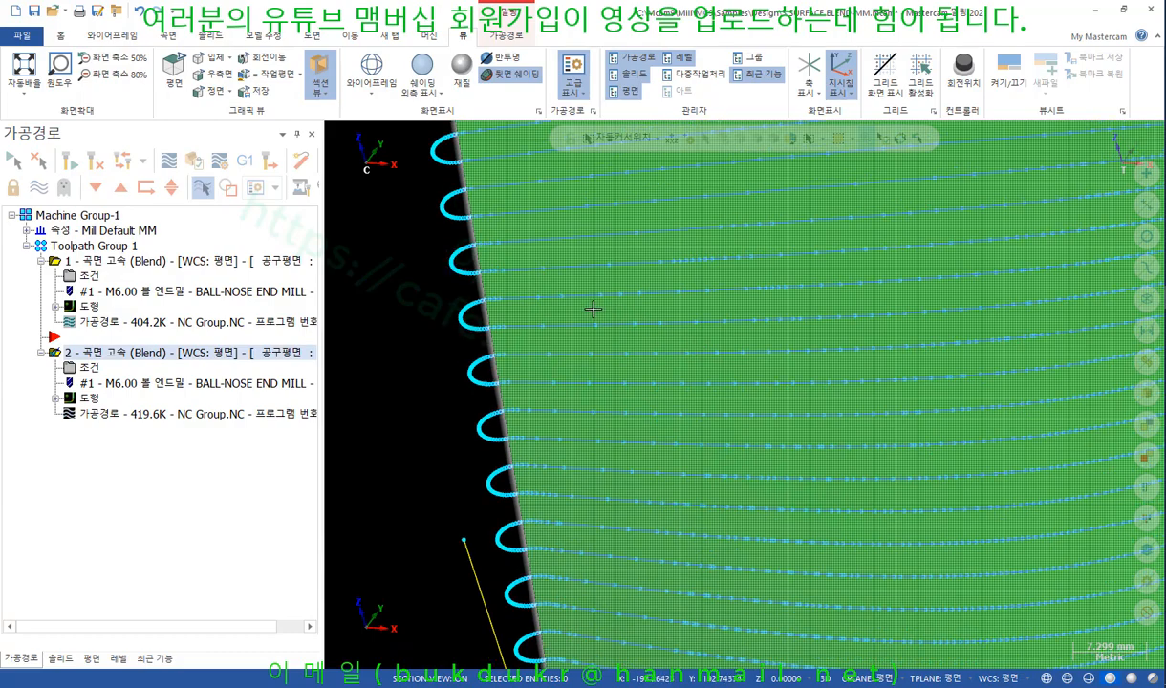
Compare the endpoints of the first and second Blend toolpaths, over the whole surface and close up near its curved edge.
scroll(593, 309, "down", 1)
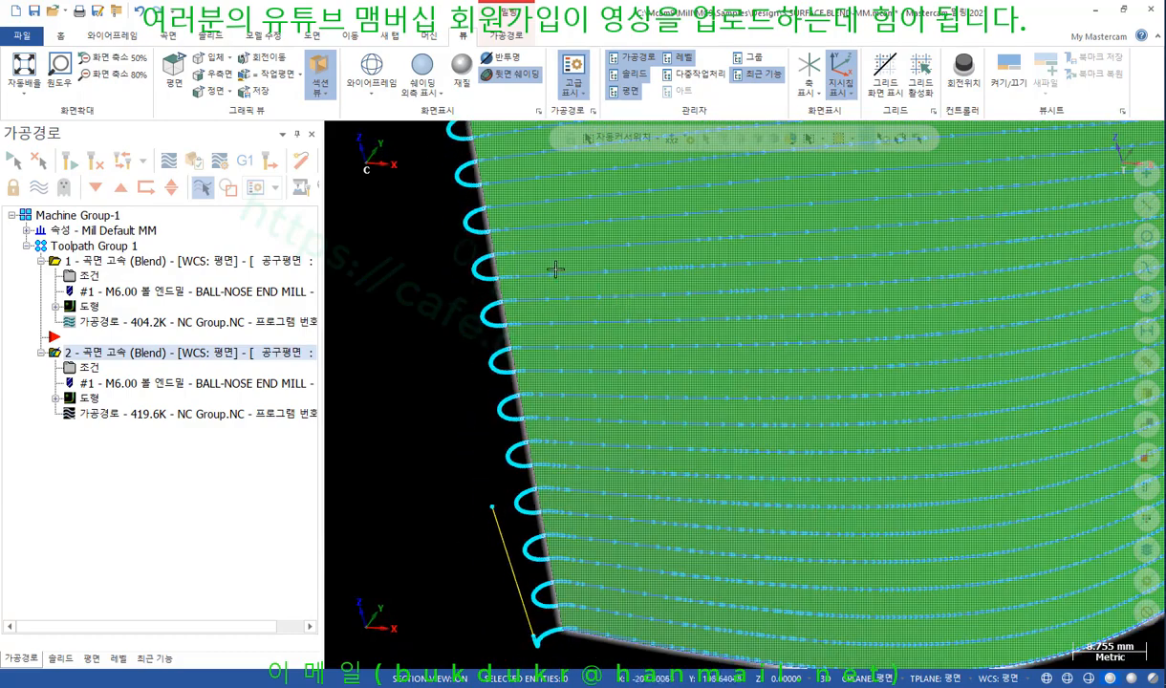
scroll(560, 272, "down", 2)
scroll(755, 352, "up", 2)
scroll(820, 419, "down", 1)
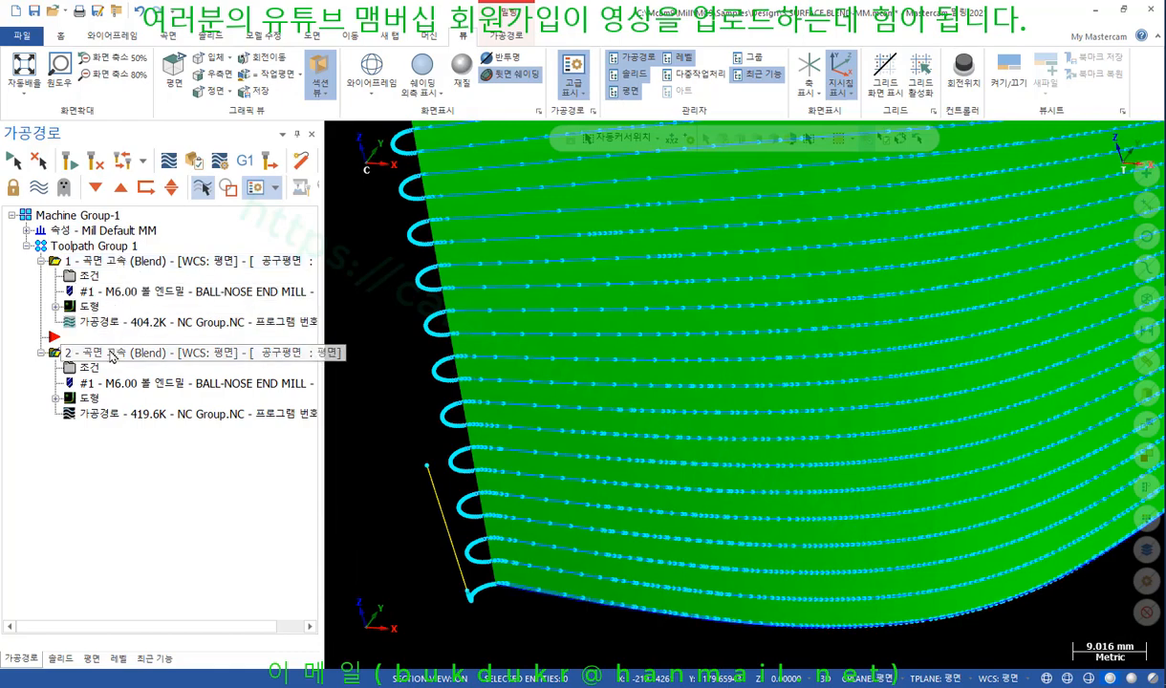
left_click(112, 262)
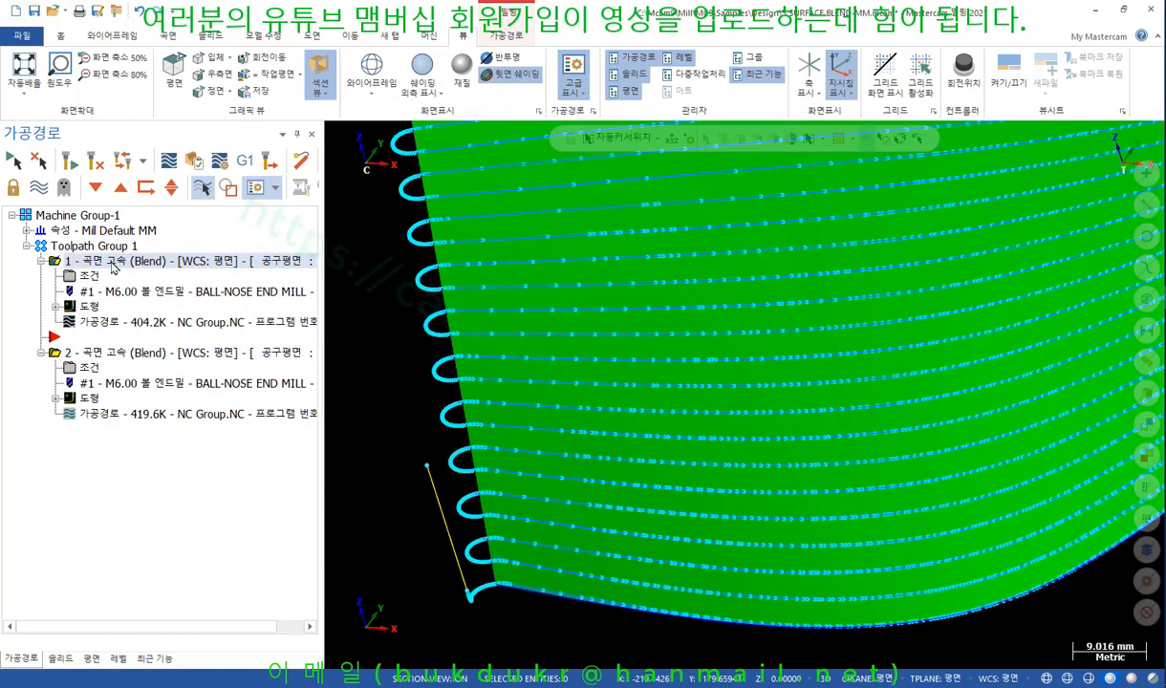
left_click(118, 354, "ctrl")
scroll(565, 476, "down", 4)
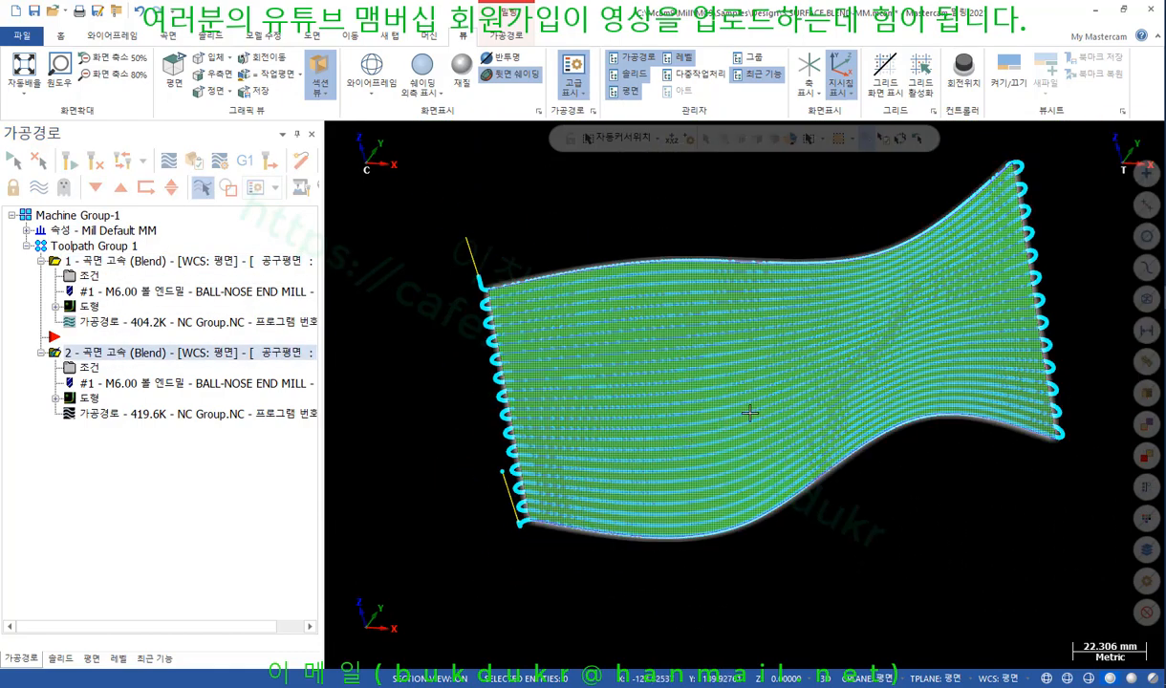
middle_click_drag(750, 413, 756, 387)
scroll(1036, 392, "up", 6)
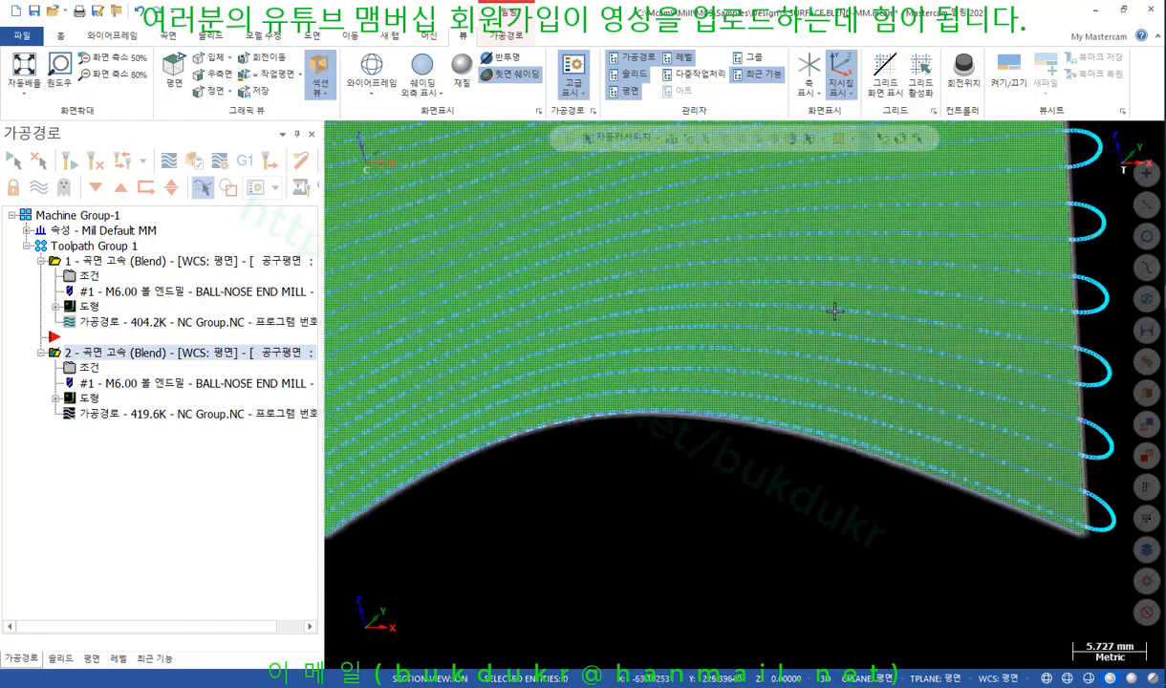
scroll(835, 310, "up", 5)
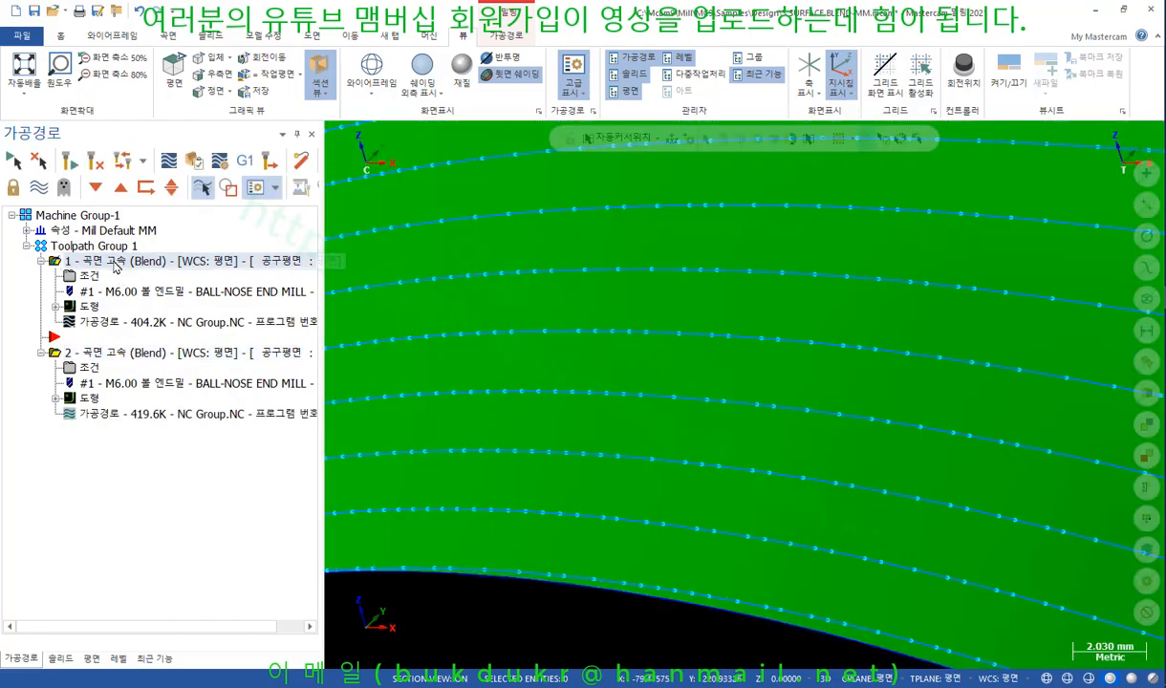
left_click(116, 353)
scroll(822, 352, "down", 4)
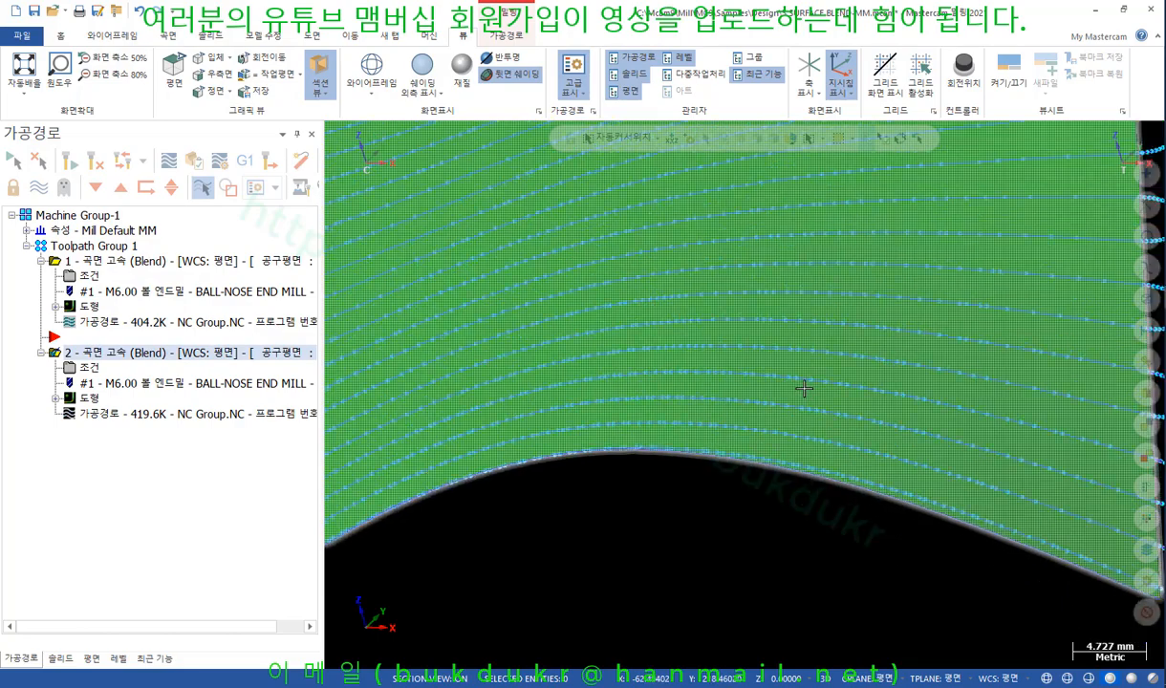
Examine the second Blend toolpath over the whole surface in a tilted view, and open the operation's parameters.
scroll(804, 388, "down", 6)
middle_click_drag(804, 387, 851, 273)
scroll(806, 261, "down", 3)
middle_click_drag(669, 224, 698, 245)
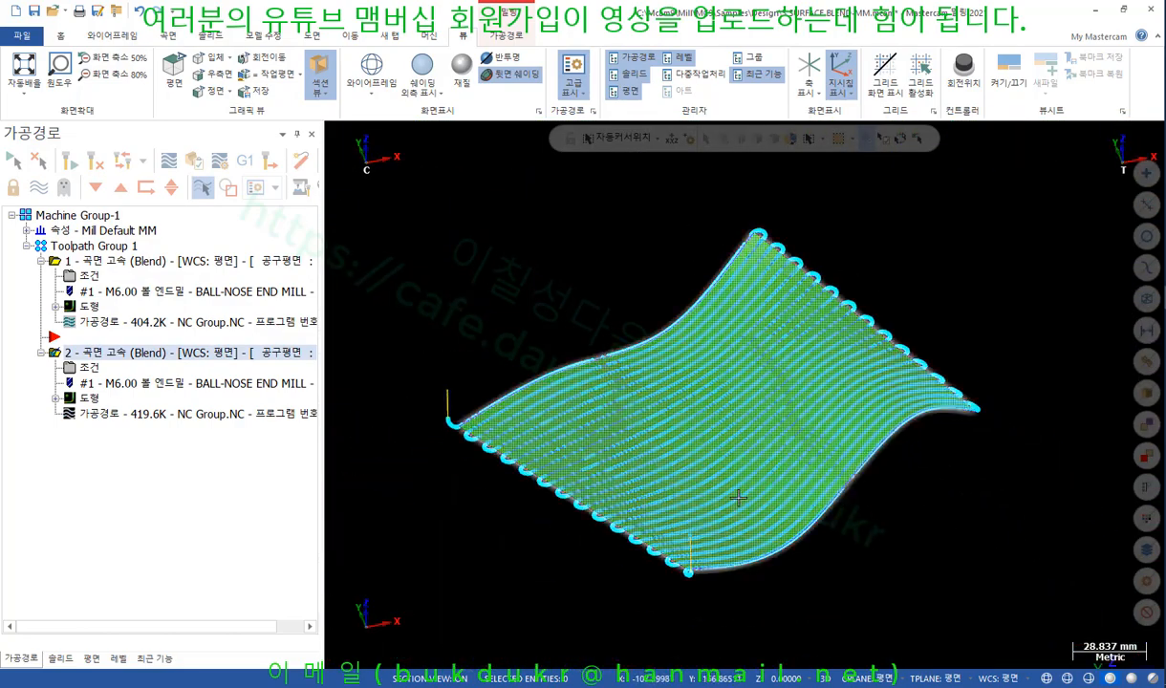
scroll(738, 498, "up", 2)
left_click(90, 369)
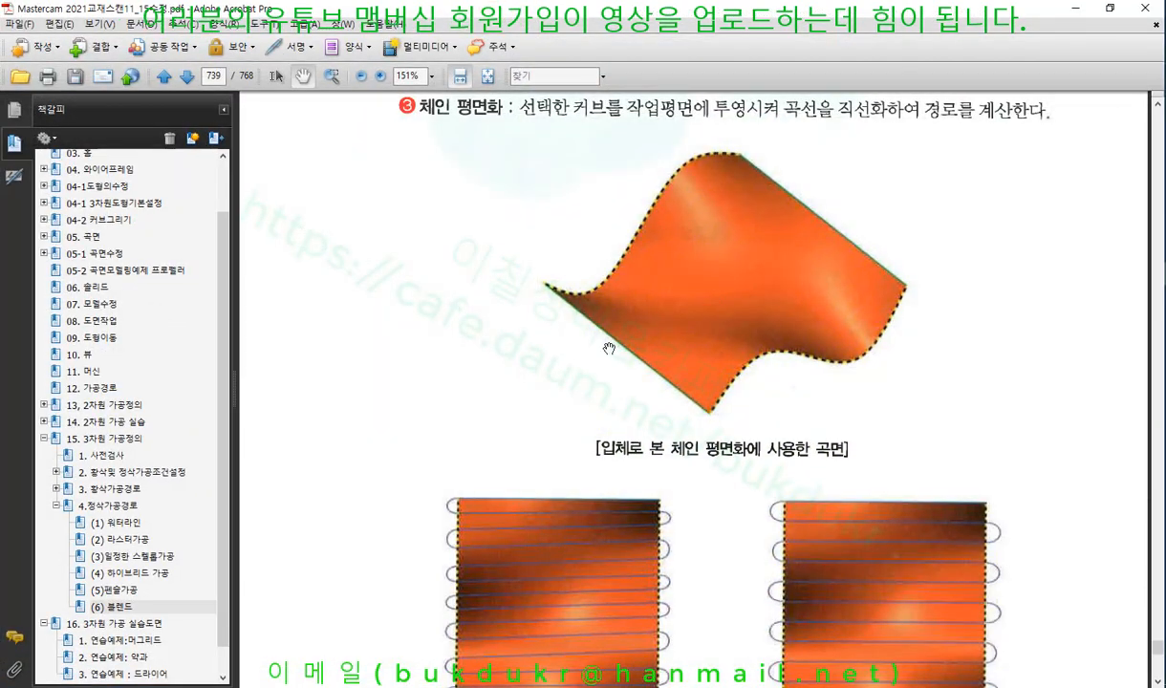
Read the chain flattening (체인 평면화) explanation and its illustrations on page 739 of the Mastercam 2021 PDF in Adobe Acrobat.
scroll(606, 341, "down", 1)
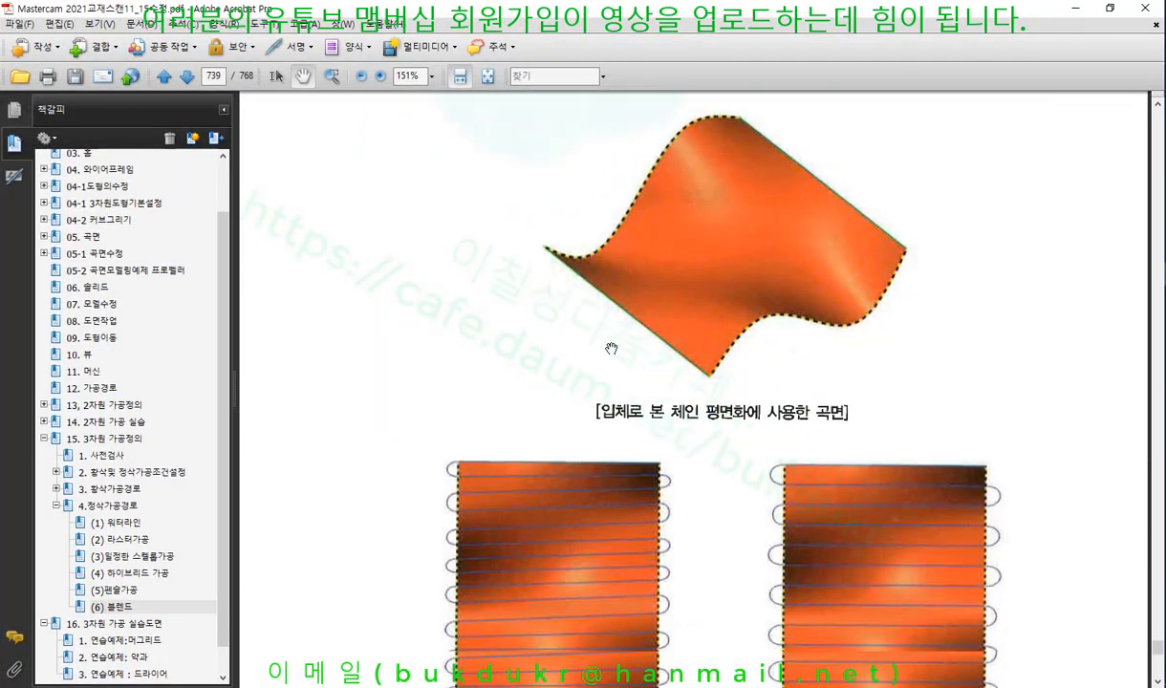
scroll(615, 348, "up", 4)
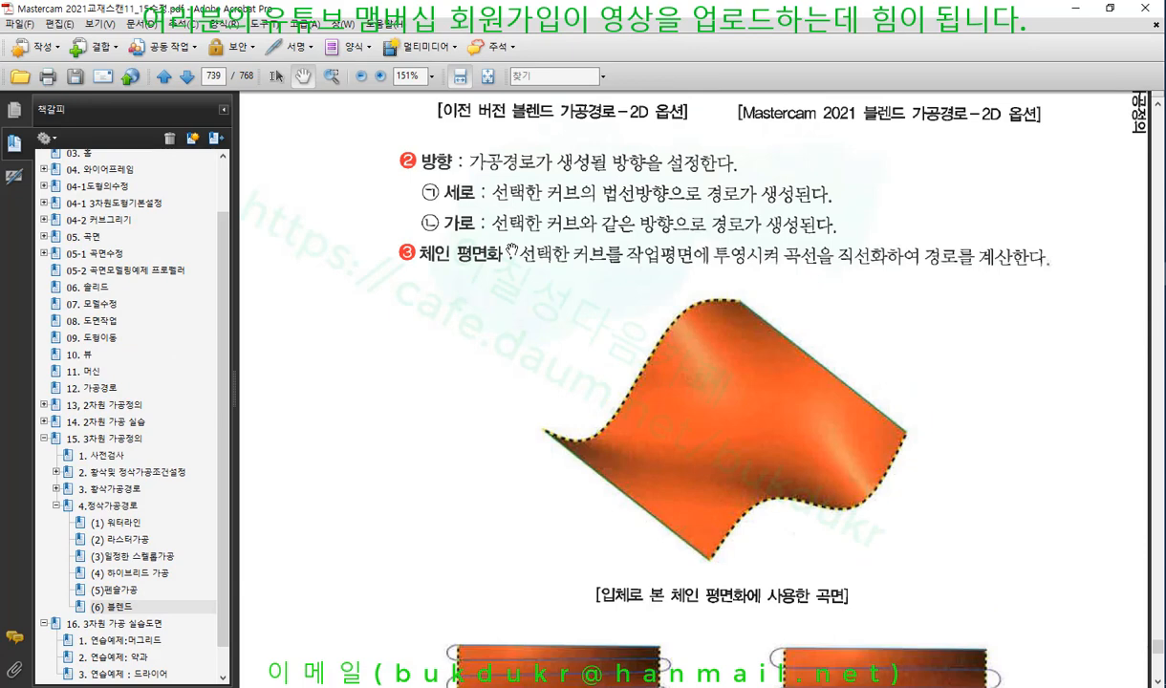
scroll(516, 252, "down", 5)
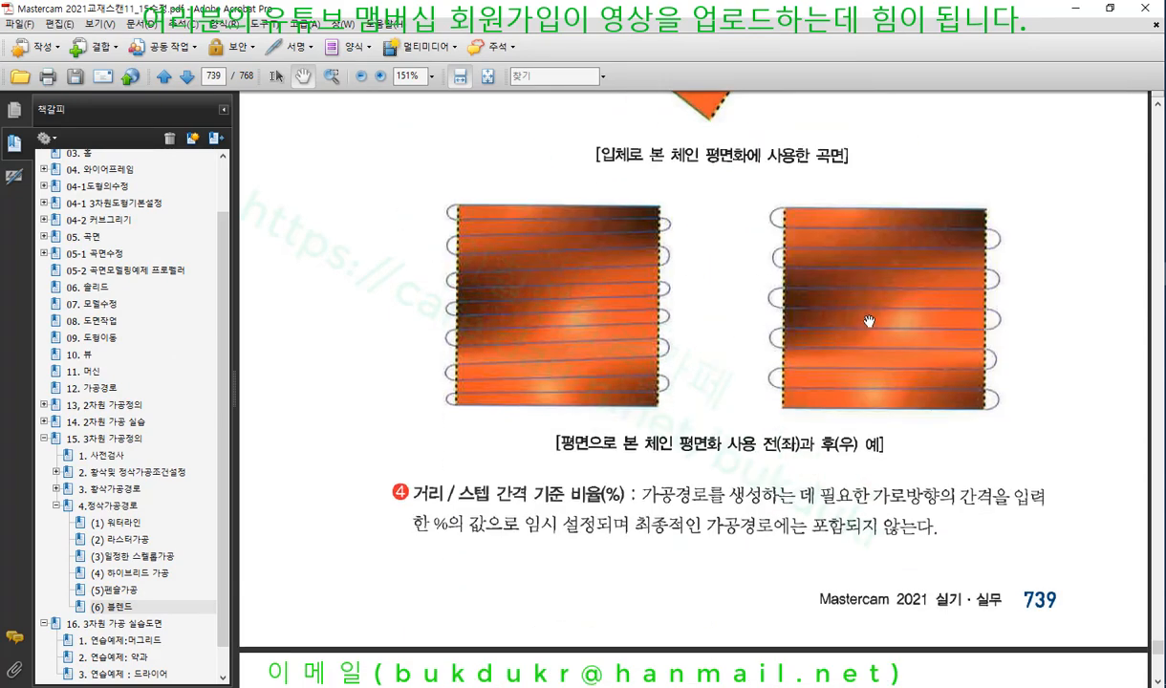
Mark the before and after chain-flattening illustrations and their caption with the screen pen, and clear the marks.
key("ctrl+shift+d")
mouse_move(916, 395)
left_mouse_down()
mouse_move(854, 315)
mouse_move(921, 393)
left_mouse_up()
mouse_move(572, 375)
left_mouse_down()
mouse_move(505, 322)
mouse_move(608, 364)
left_mouse_up()
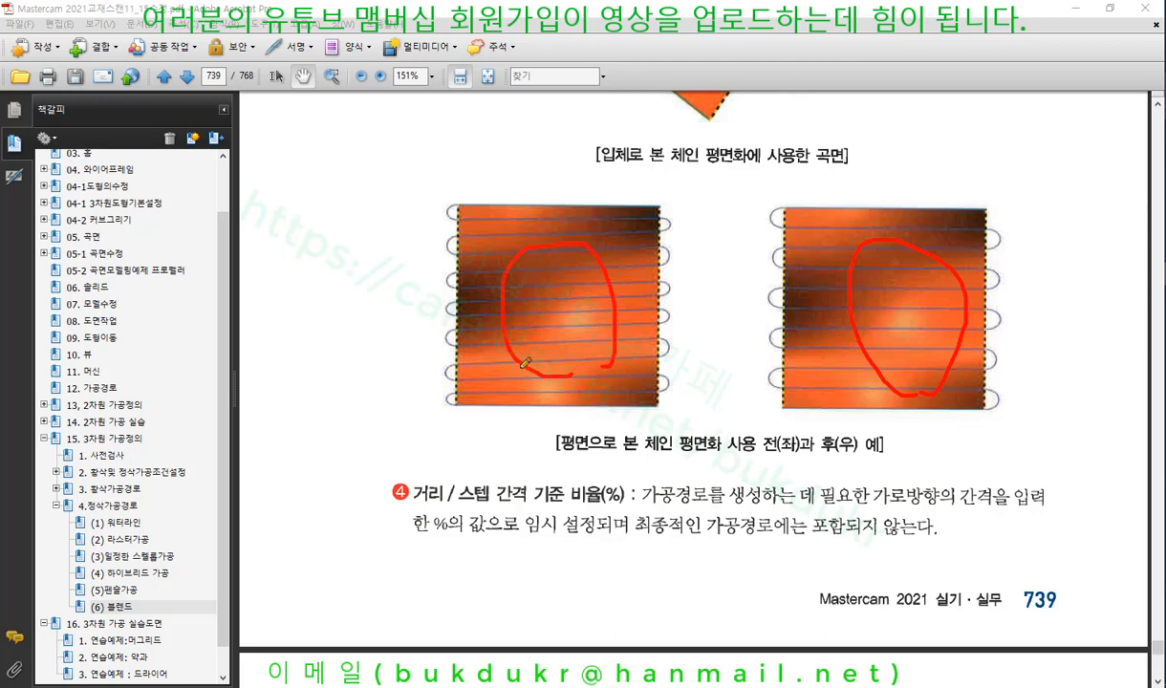
mouse_move(564, 445)
left_mouse_down()
mouse_move(621, 456)
mouse_move(662, 432)
mouse_move(758, 441)
mouse_move(684, 456)
mouse_move(921, 471)
left_mouse_up()
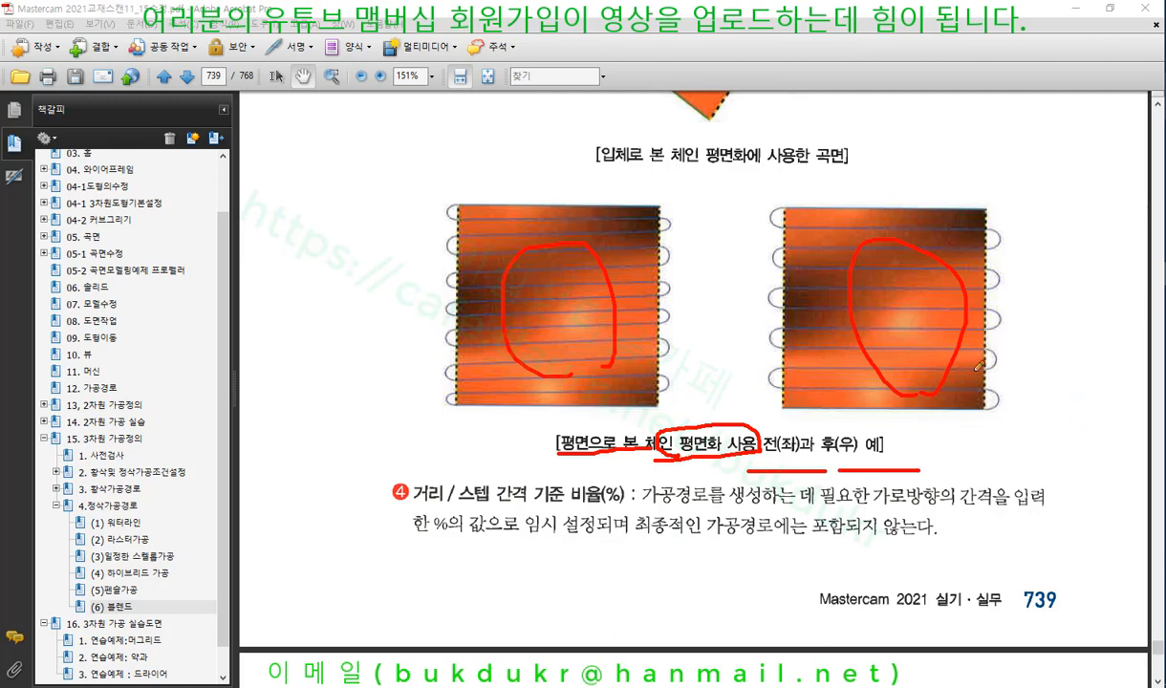
right_click(1080, 298)
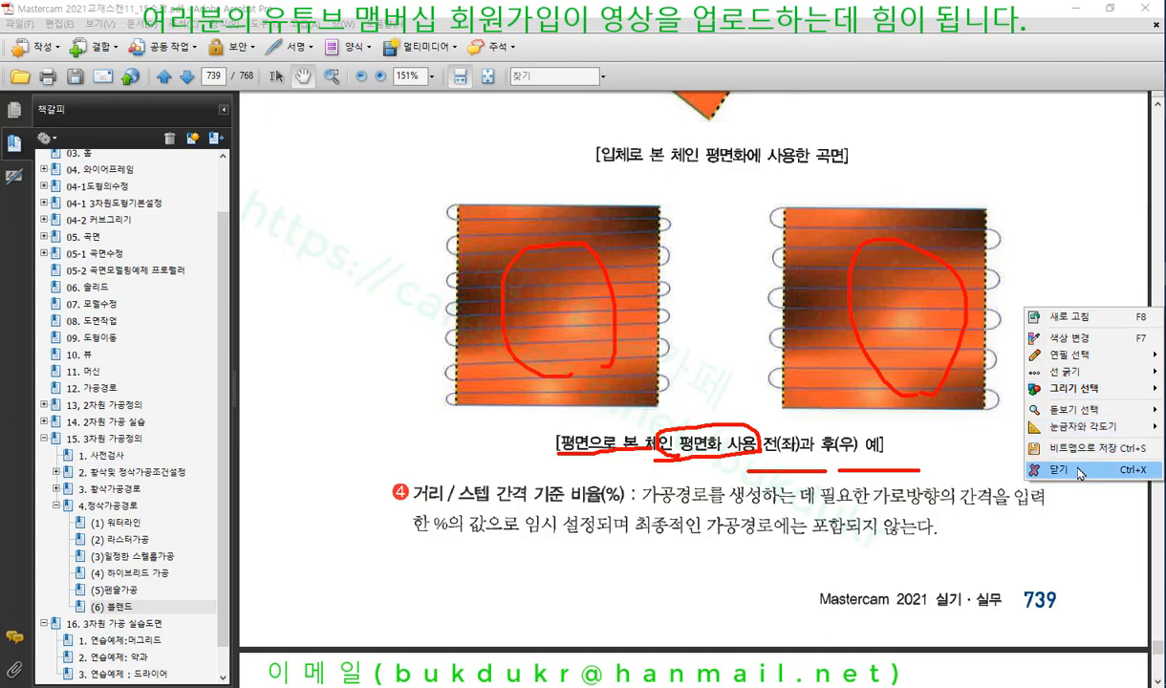
left_click(1042, 449)
Review the Blend (블렌드) section backwards from page 739 to its start on page 737, keeping the PDF open.
scroll(702, 302, "down", 8)
scroll(695, 302, "up", 15)
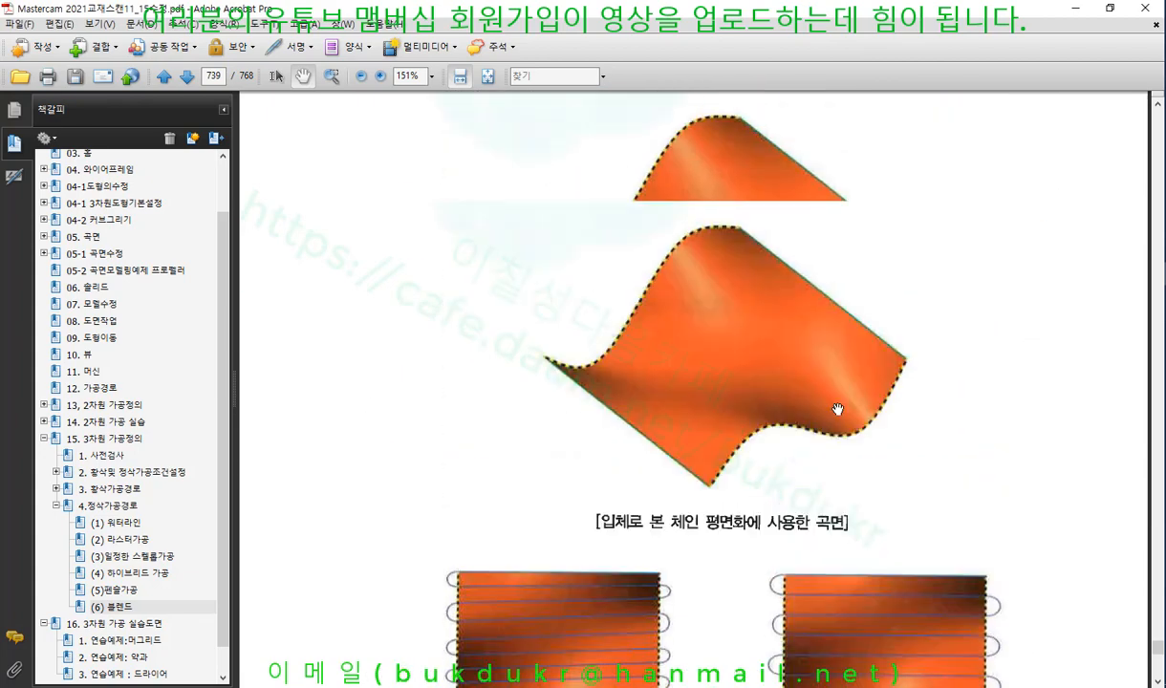
scroll(837, 384, "up", 12)
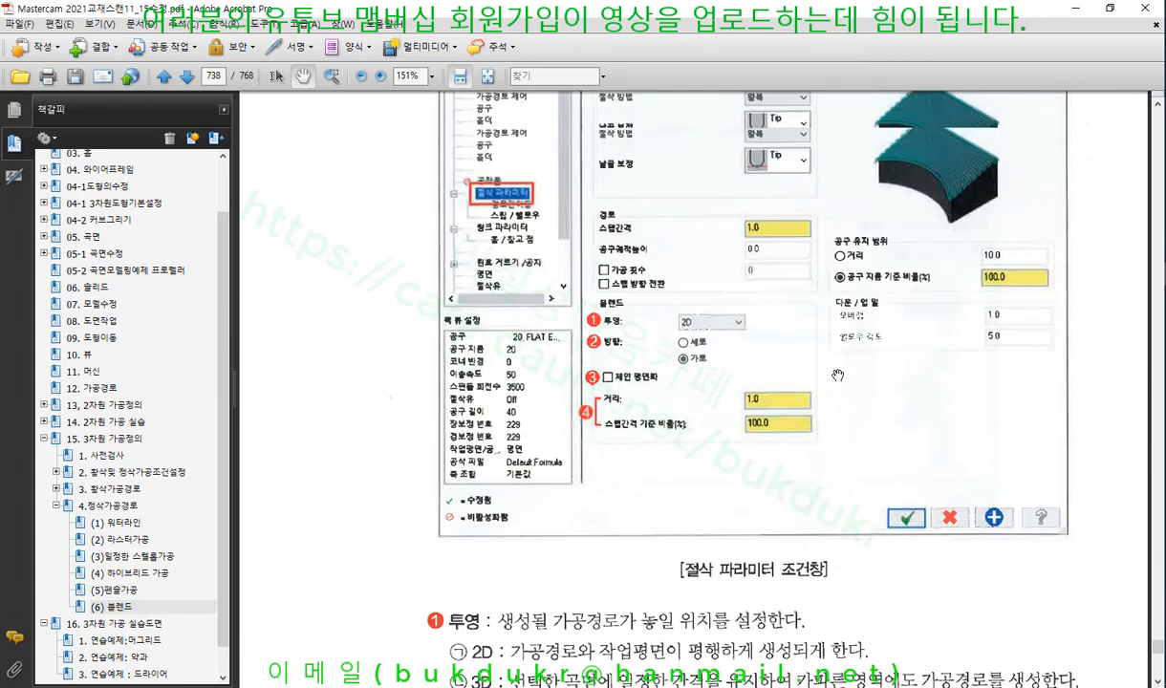
scroll(837, 368, "up", 10)
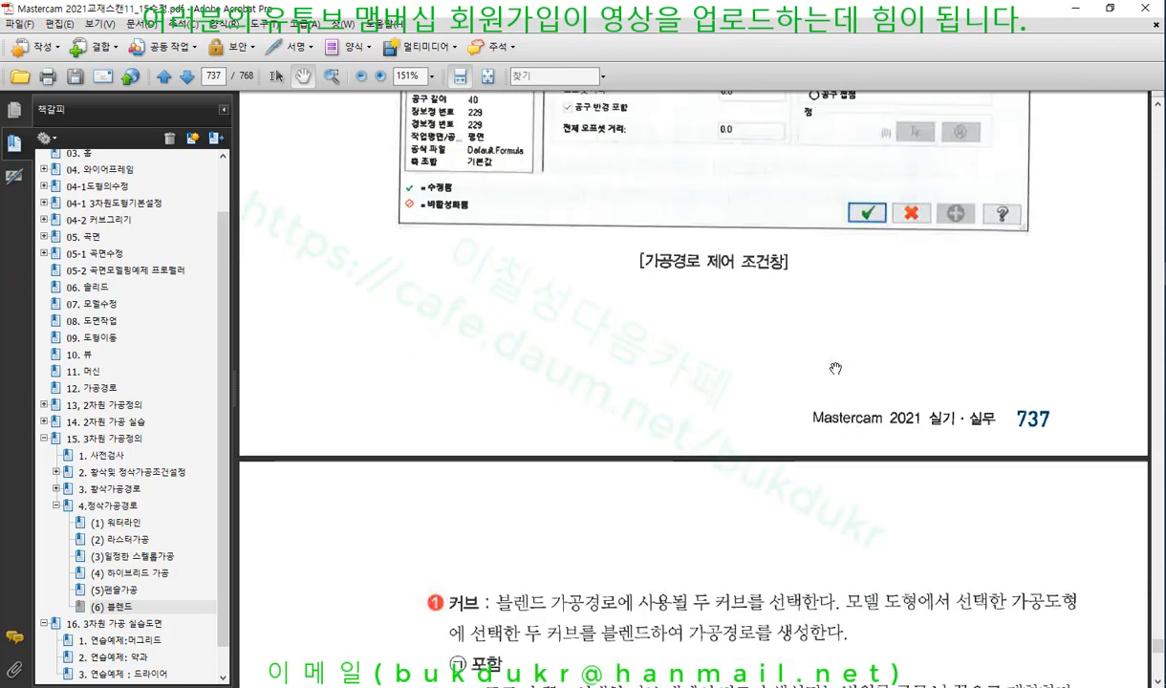
scroll(835, 367, "down", 8)
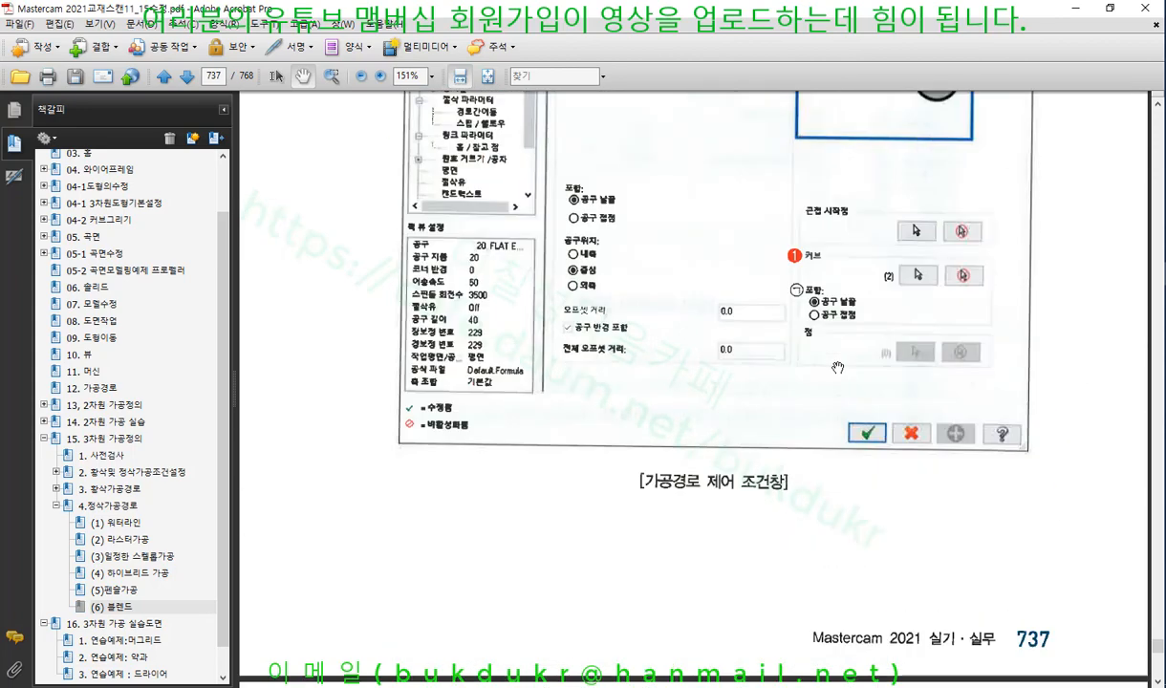
scroll(839, 359, "up", 10)
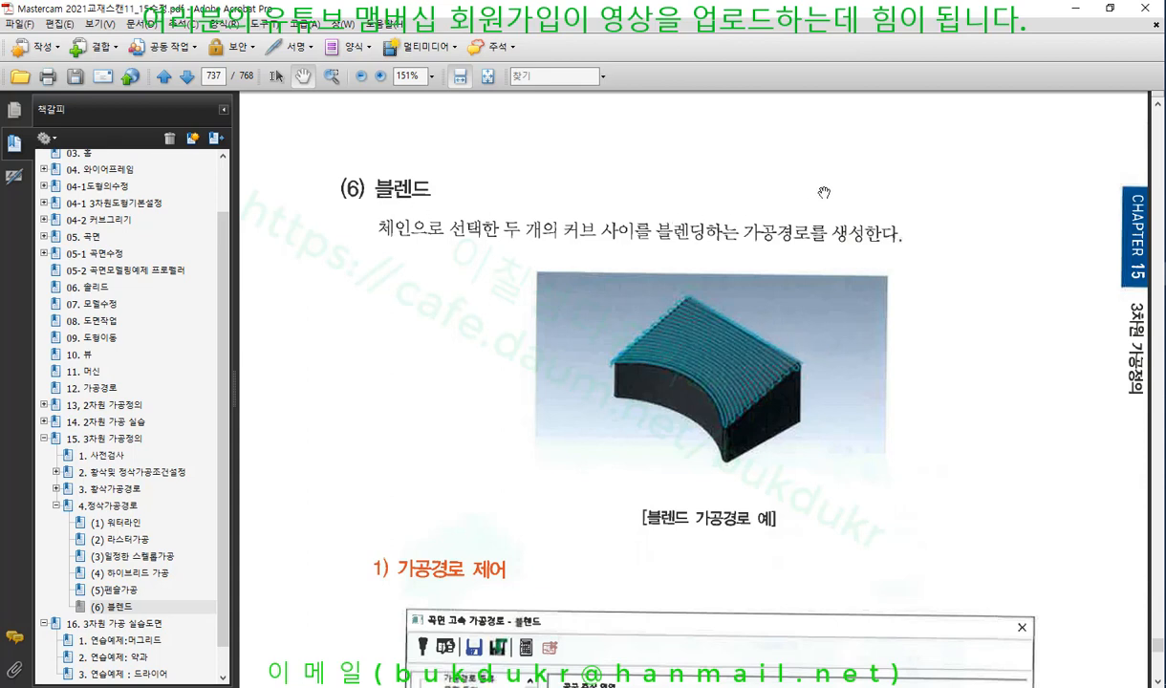
left_click(1146, 10)
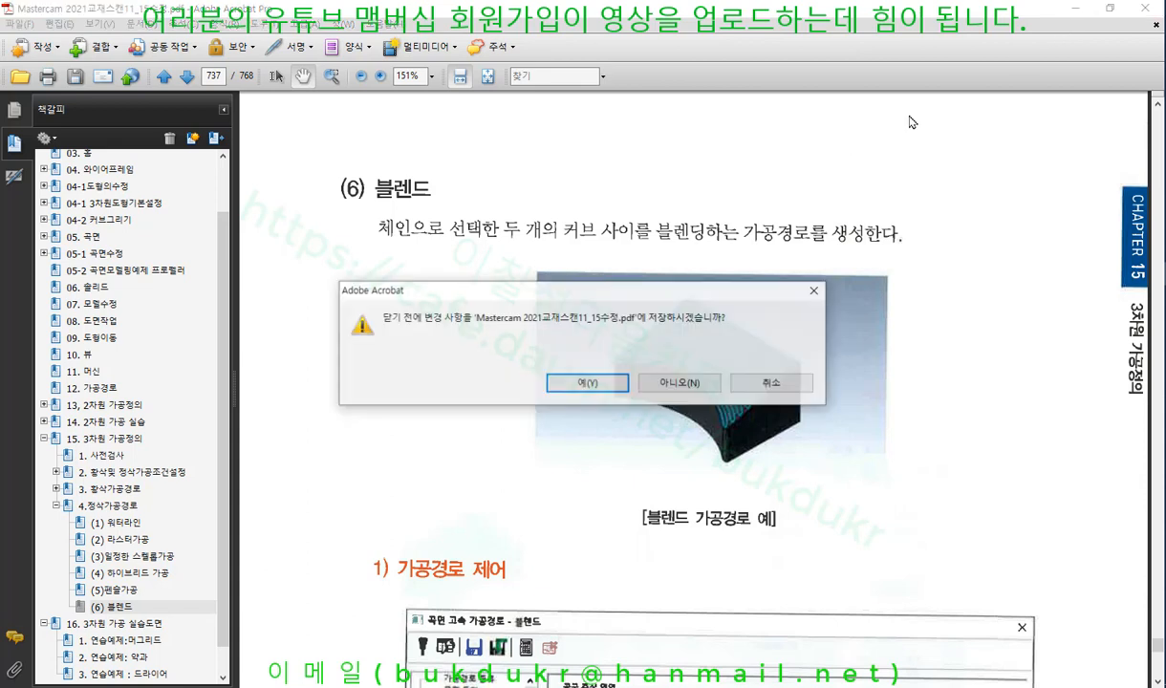
left_click(773, 384)
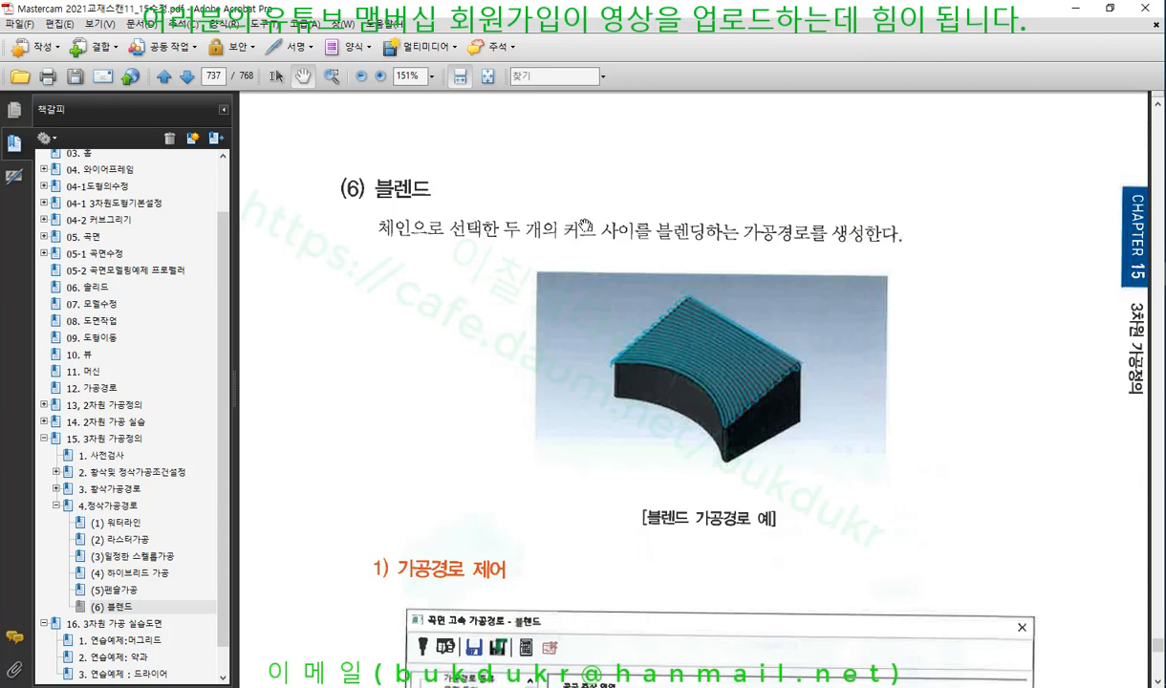
Switch back to Mastercam, hide the second Blend operation's toolpath, and show the bare surface in the top view (평면, WCS).
key("alt+Tab")
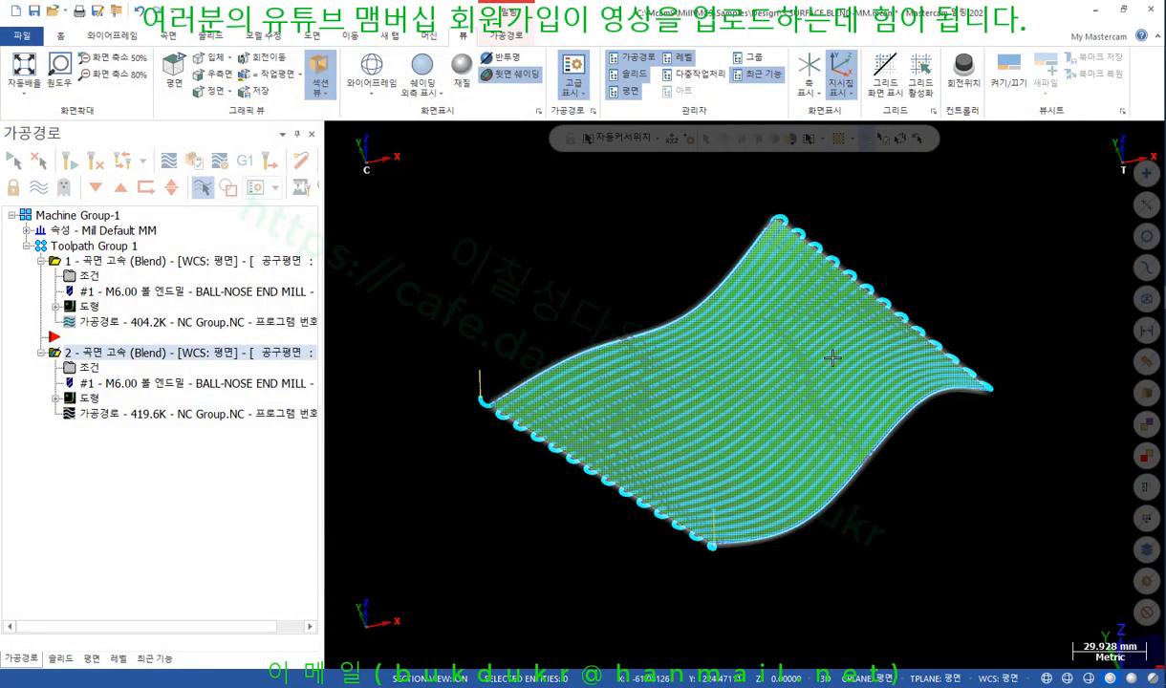
middle_click_drag(727, 411, 825, 345)
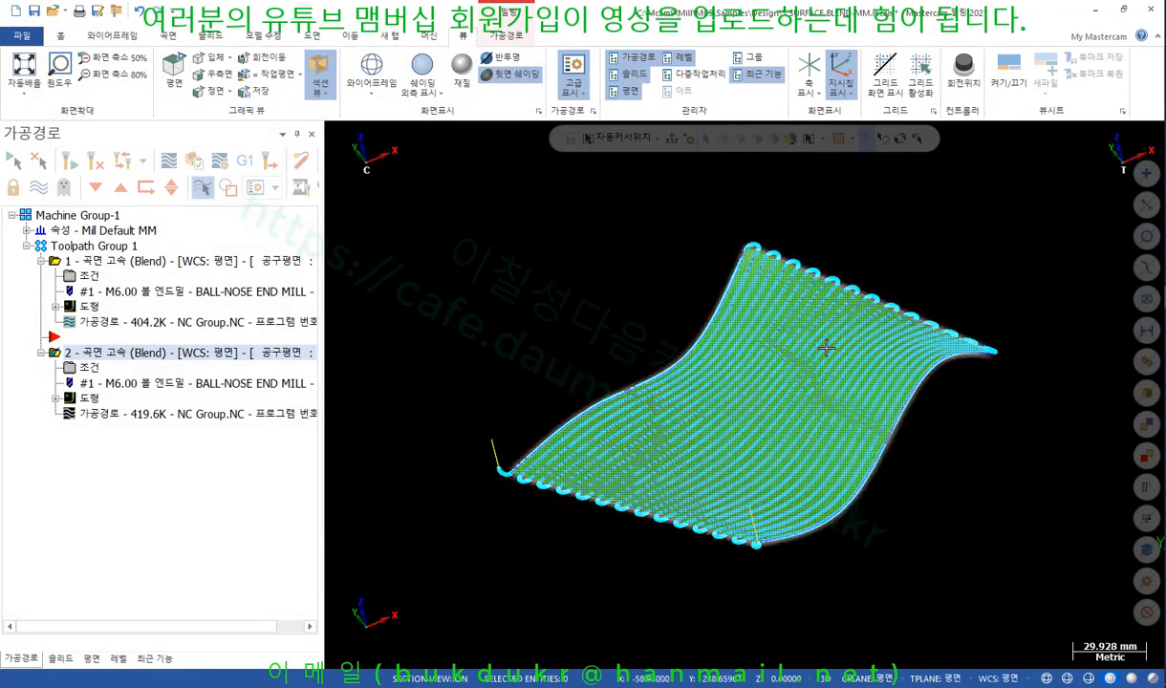
scroll(826, 345, "up", 1)
right_click(468, 262)
left_click(370, 251)
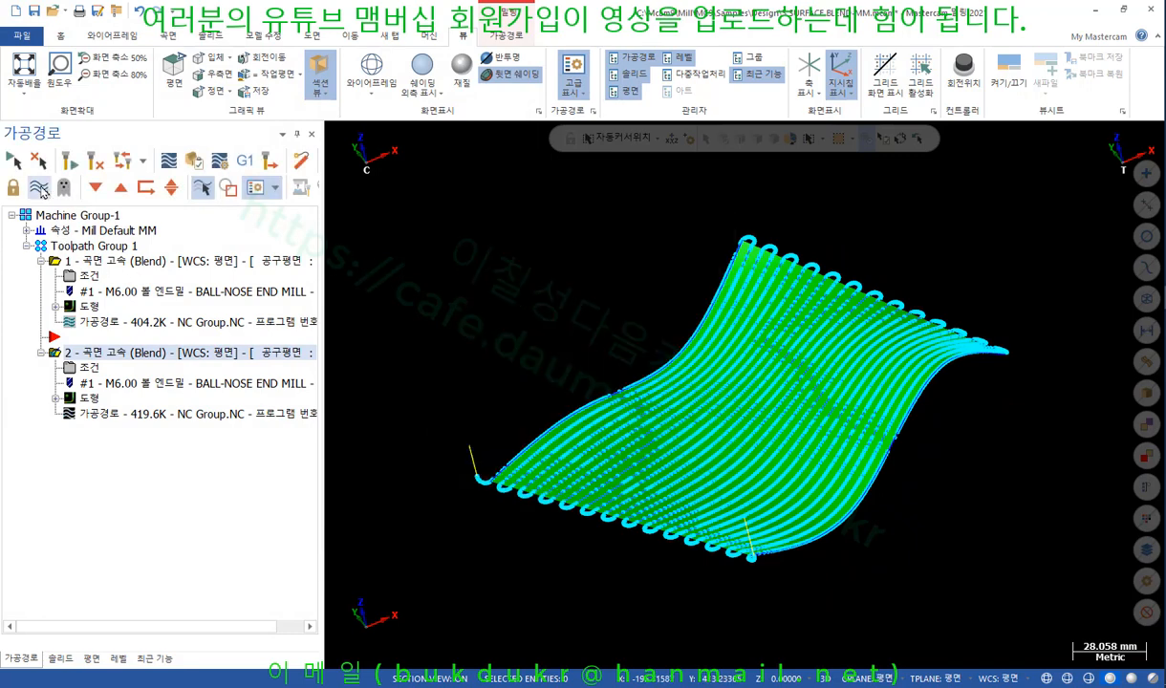
left_click(38, 188)
right_click(470, 232)
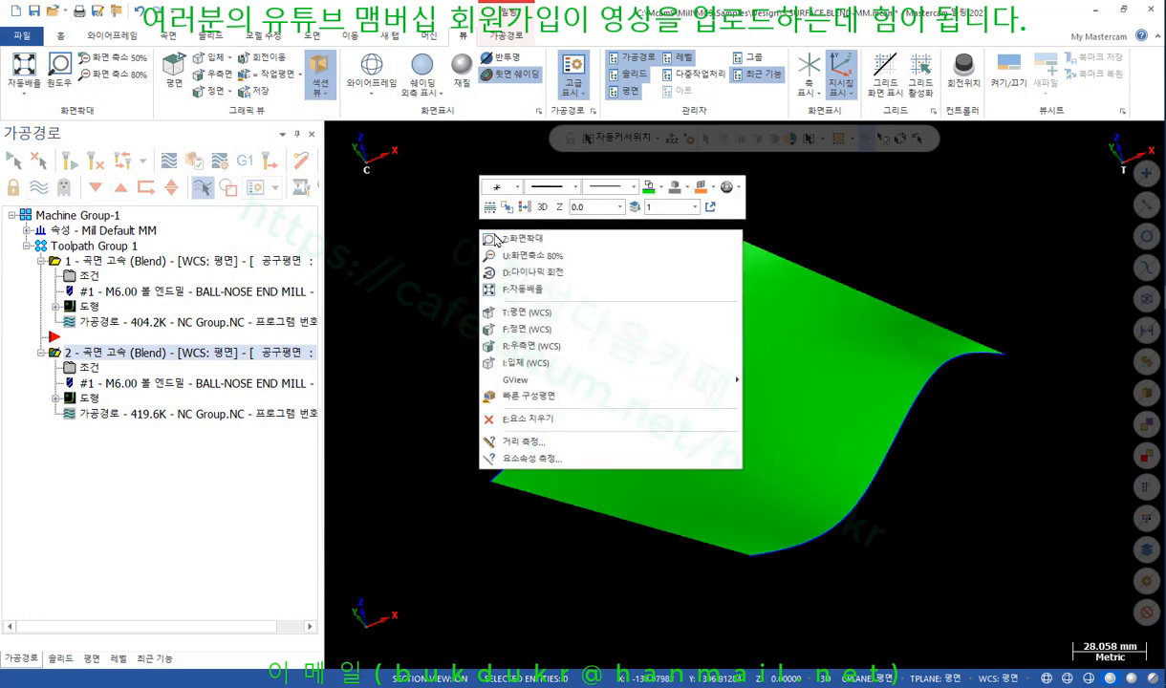
left_click(526, 311)
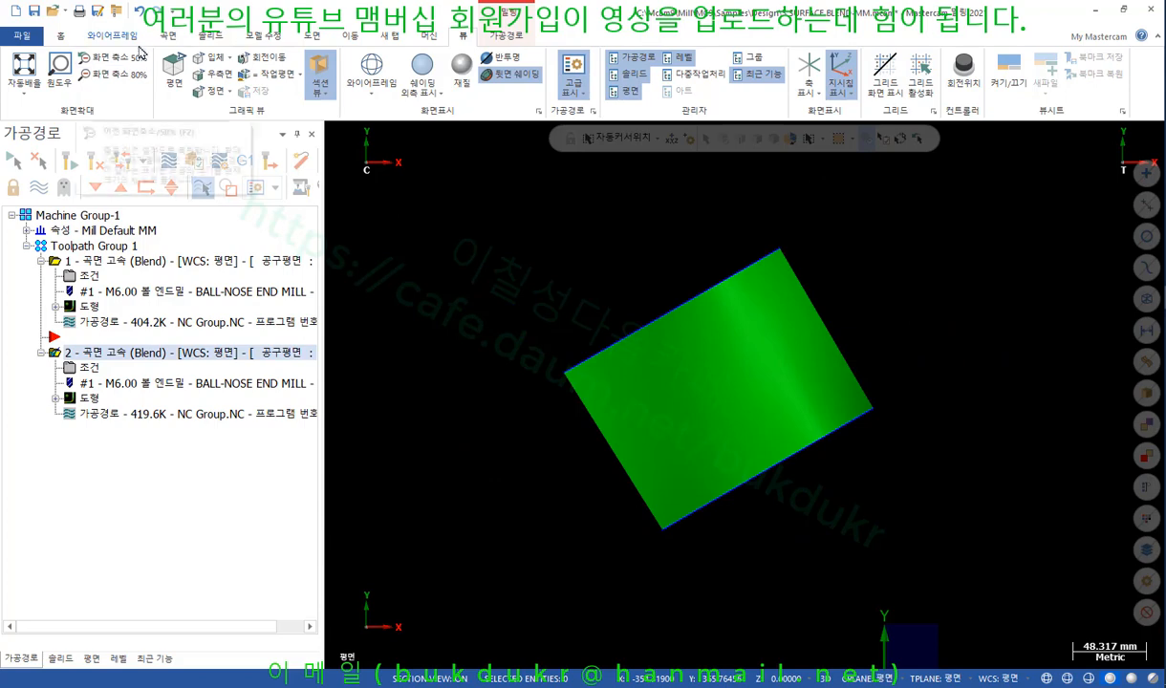
Draw a two-point line about 236 mm long at about 204° diagonally across the surface in the top view.
left_click(111, 35)
left_click(94, 72)
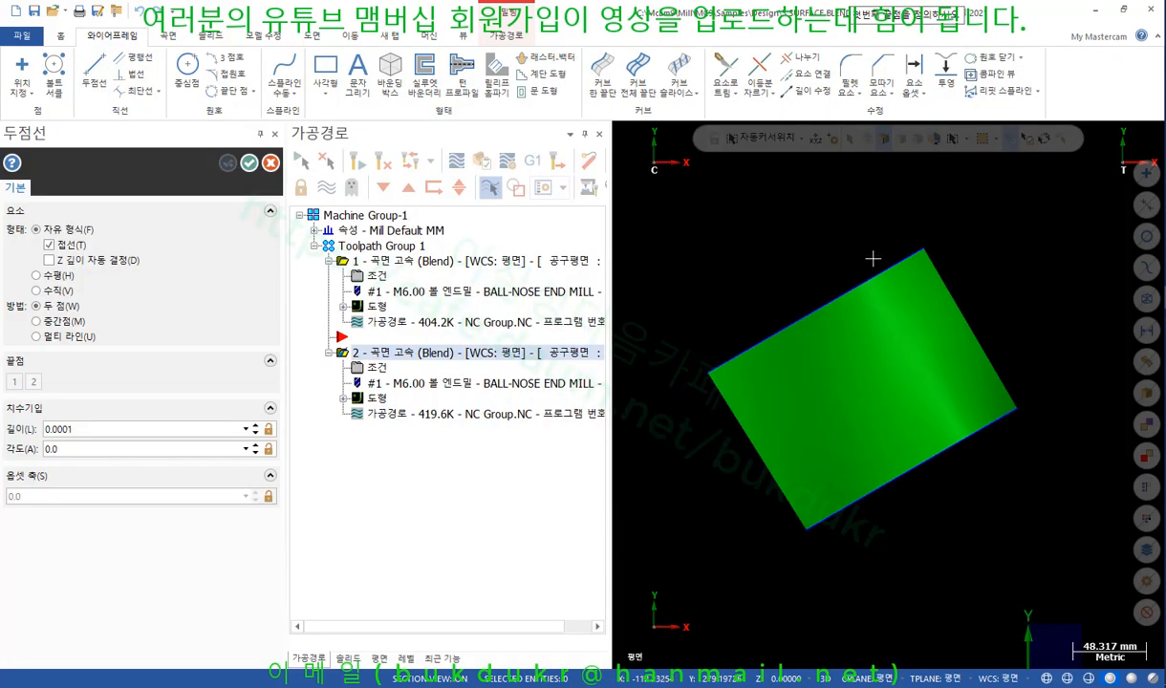
left_click(1056, 330)
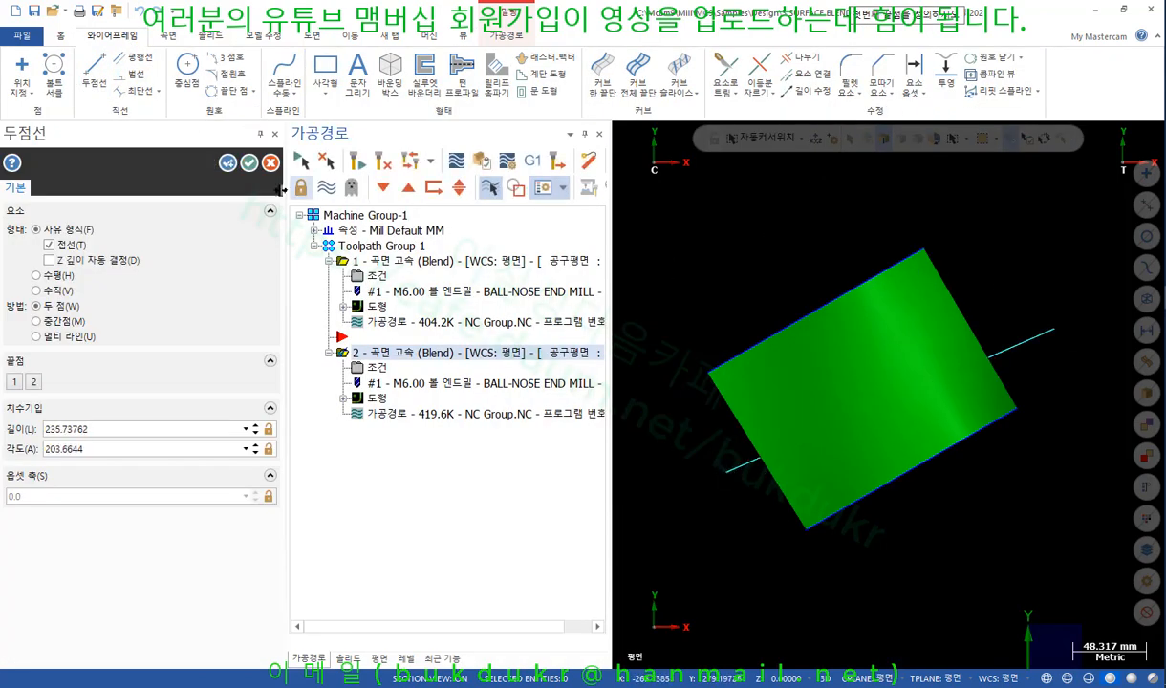
left_click(249, 163)
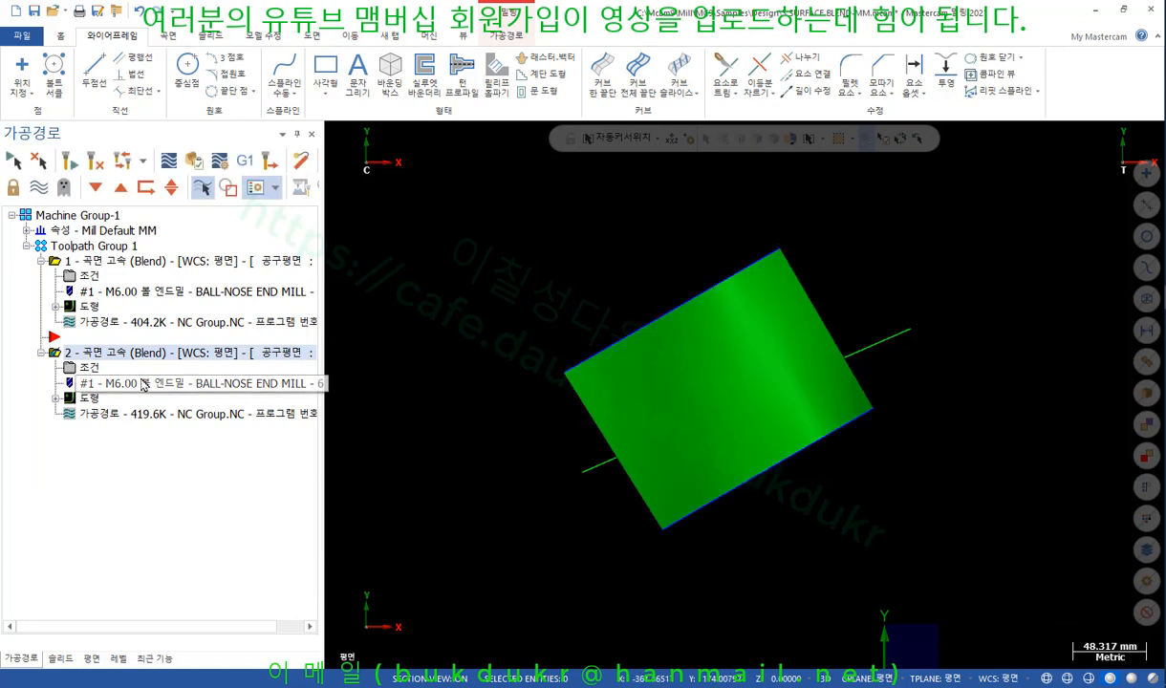
Redefine the second Blend operation's curve geometry (커브도형) with the surface's upper edge curve and the diagonal line, and regenerate its toolpath.
left_click(90, 369)
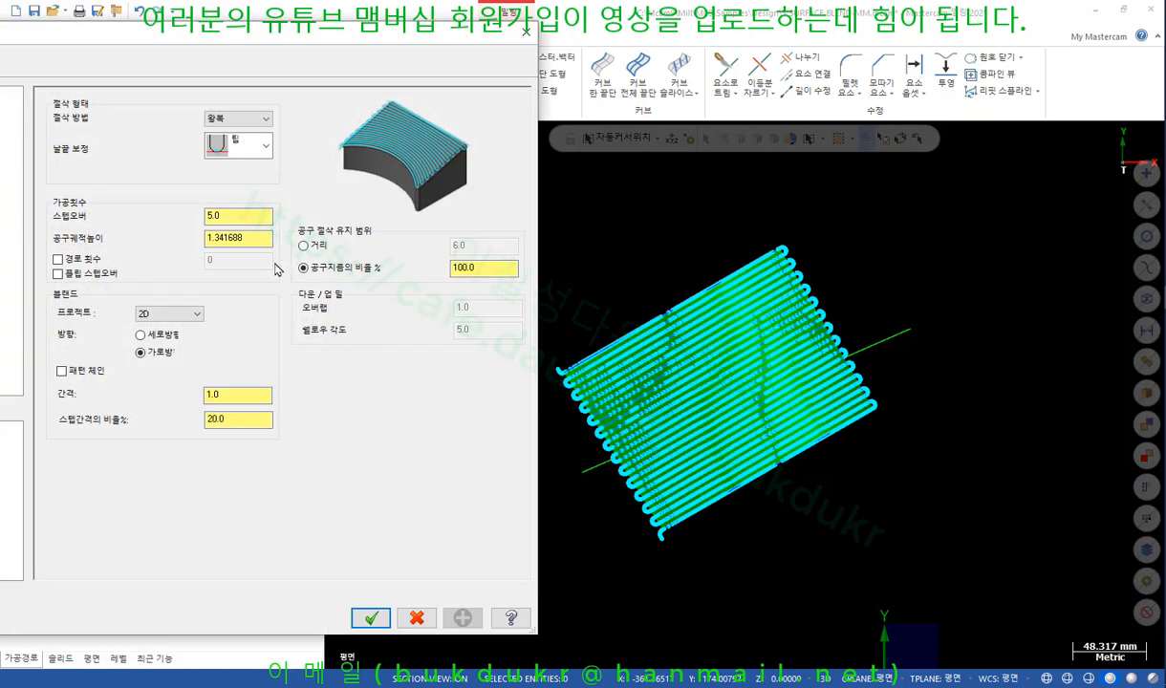
left_click_drag(137, 42, 421, 89)
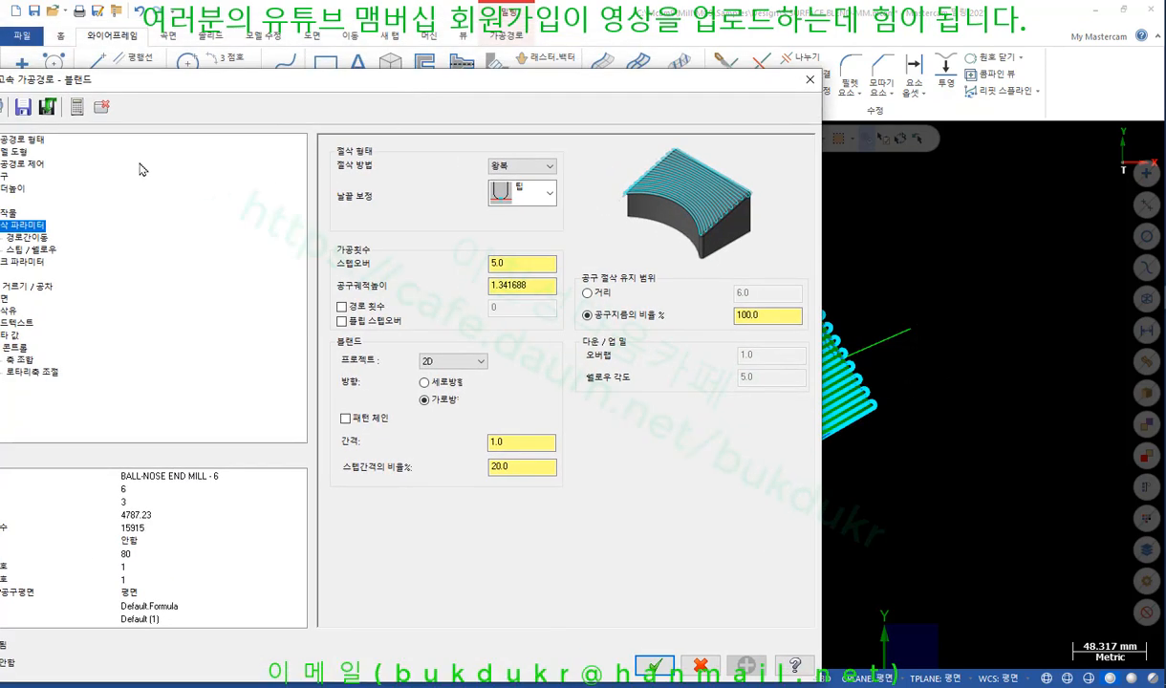
left_click_drag(182, 84, 317, 84)
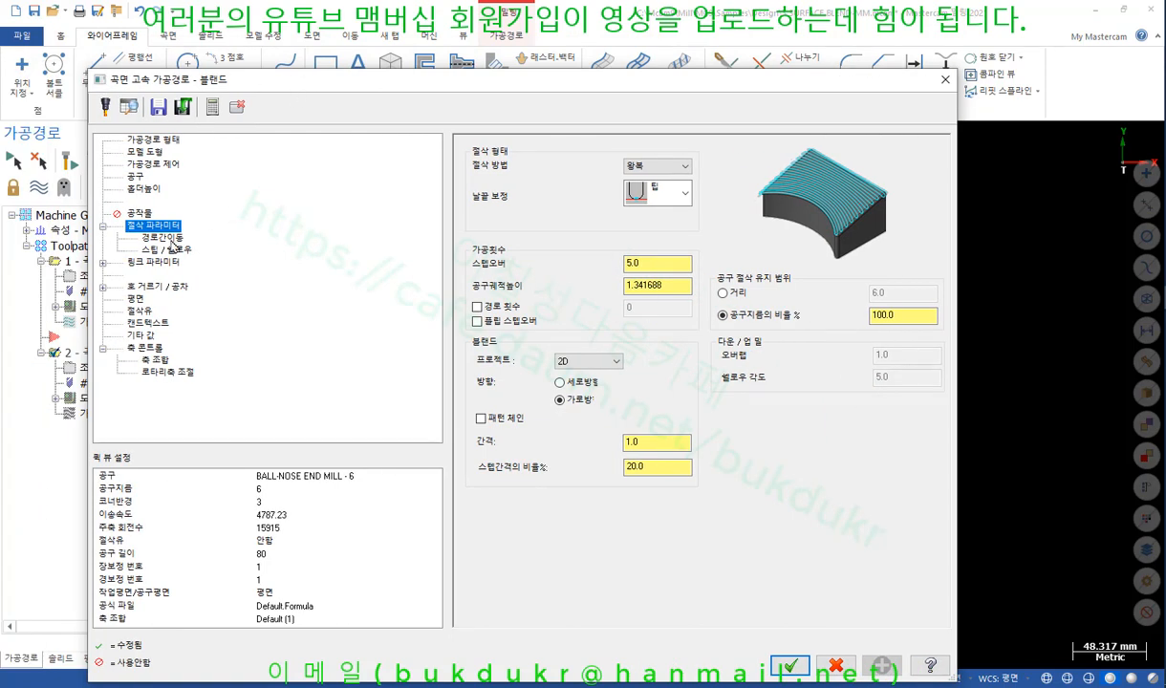
left_click(156, 167)
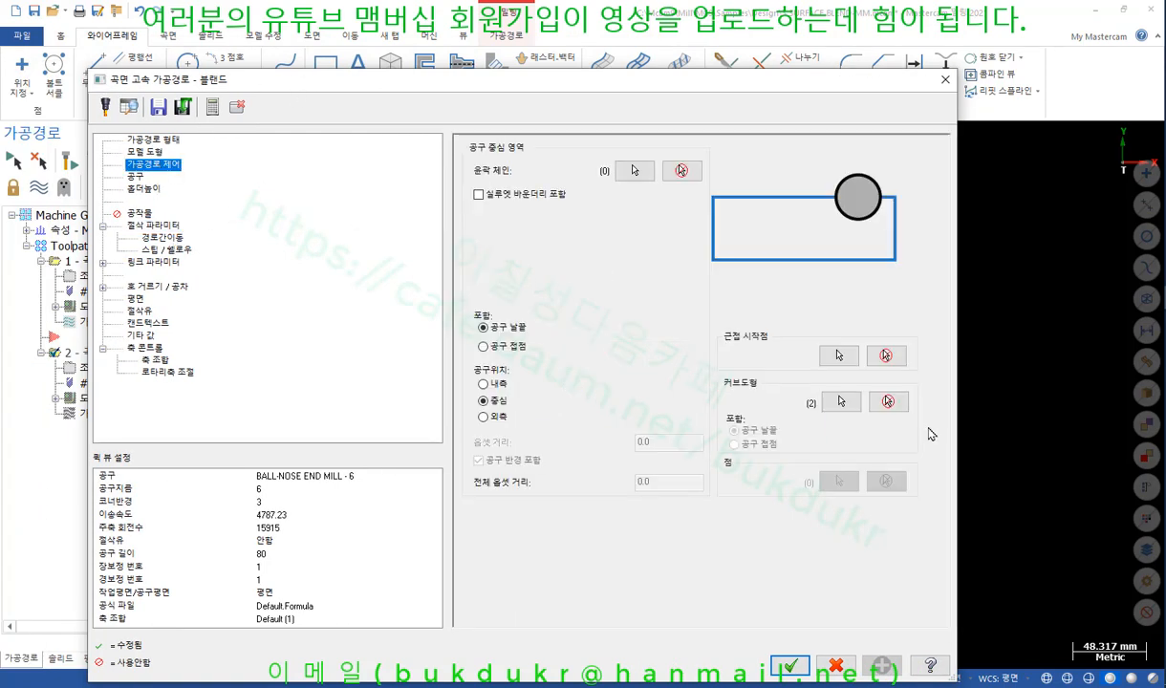
left_click(847, 394)
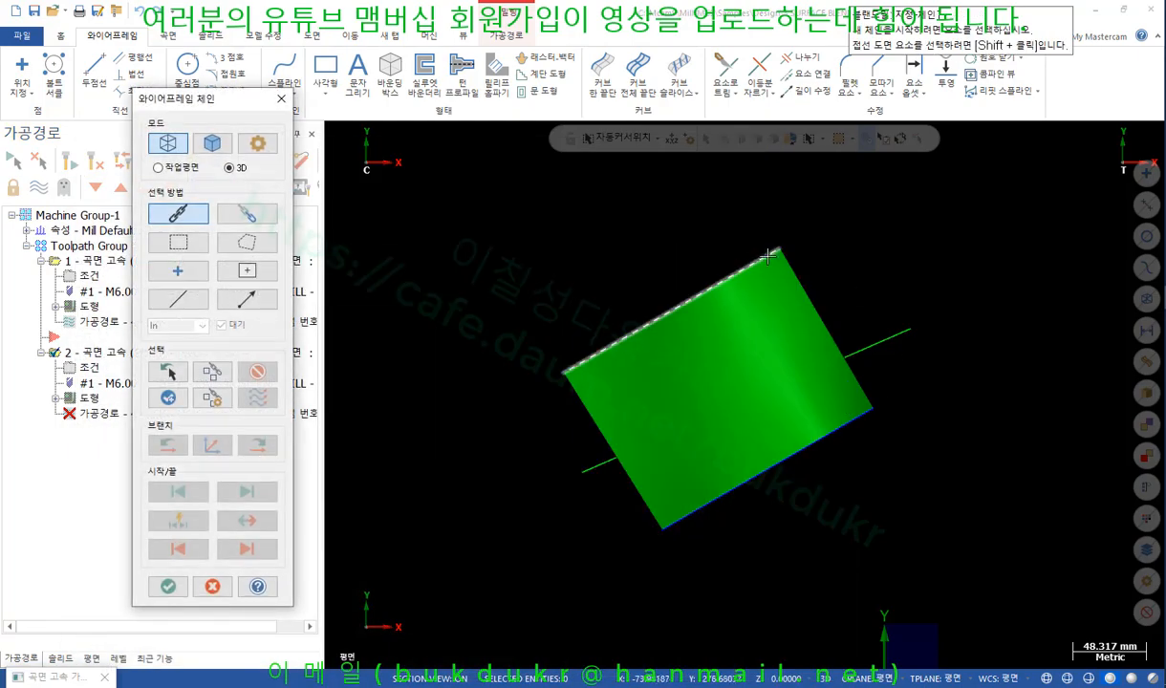
left_click(754, 254)
left_click(886, 334)
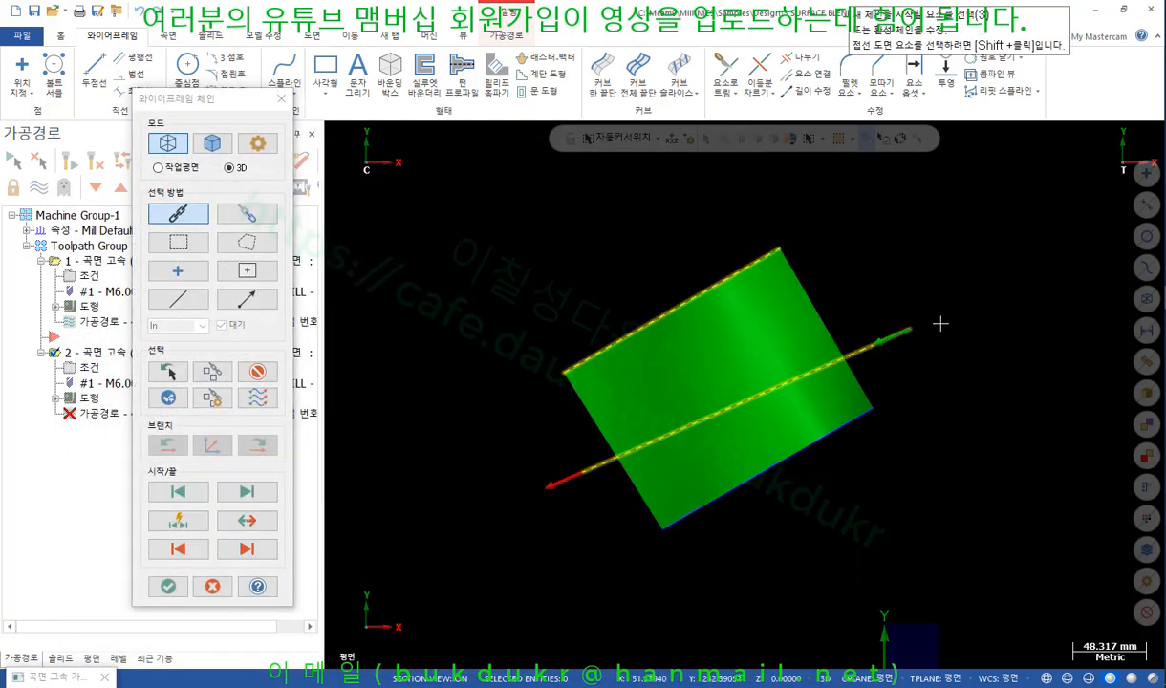
left_click(168, 586)
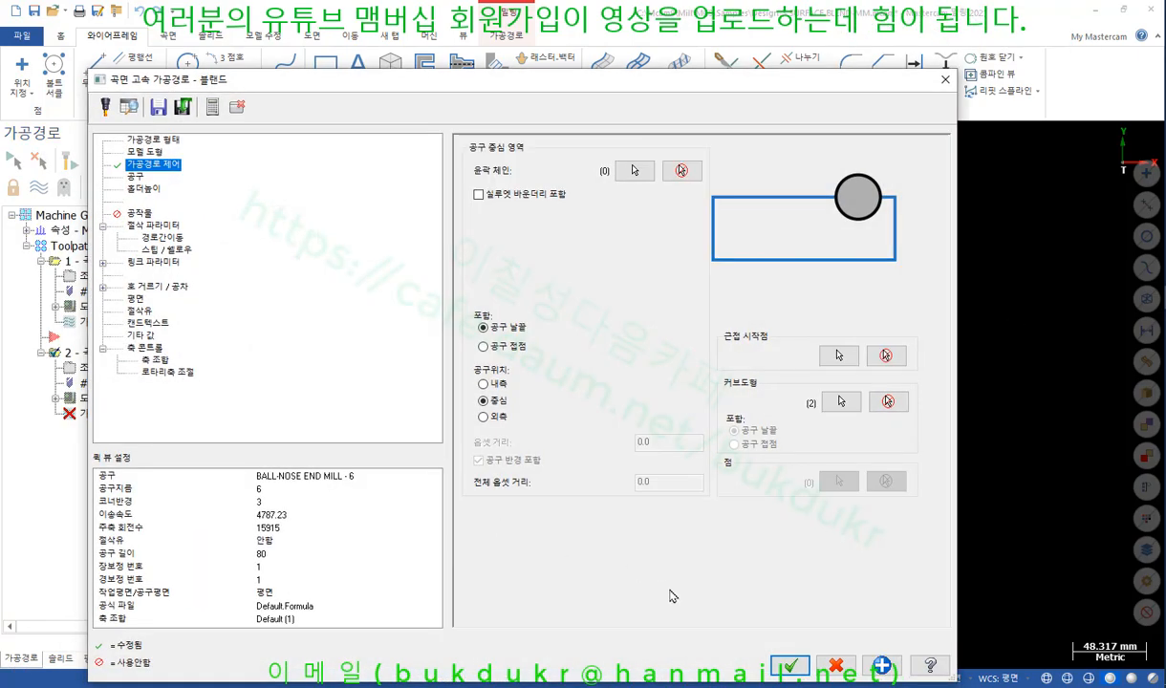
left_click(791, 666)
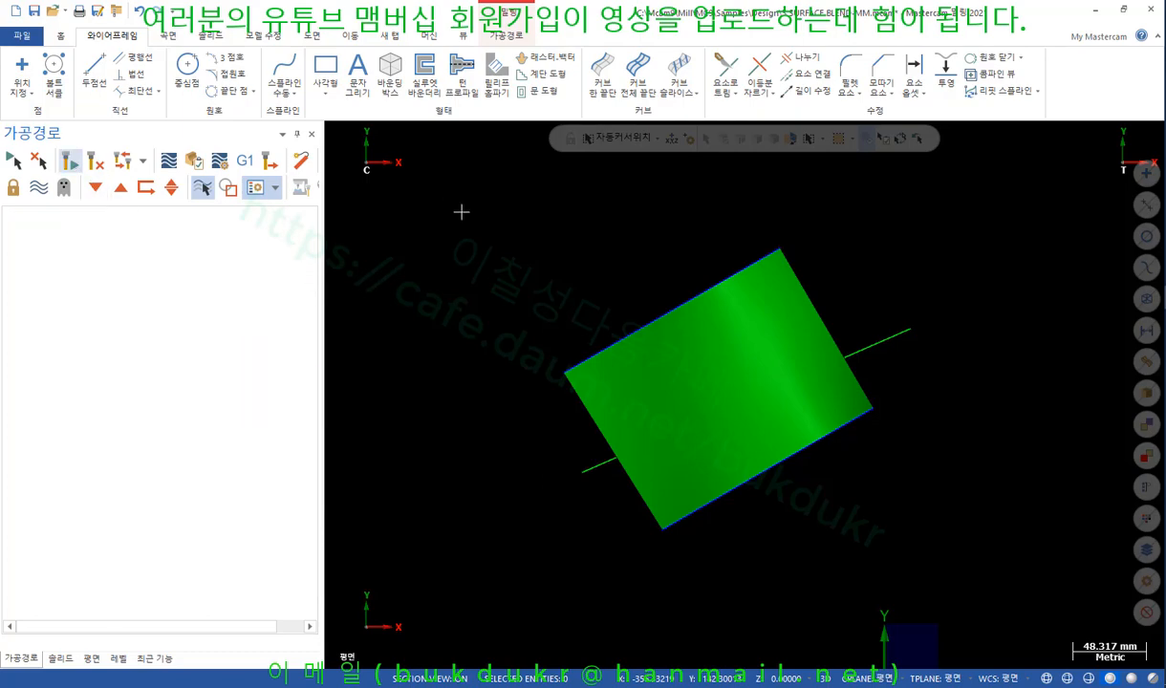
Examine the regenerated Blend toolpath between the upper edge and the diagonal line from several 3D angles.
scroll(600, 254, "up", 6)
scroll(743, 340, "up", 3)
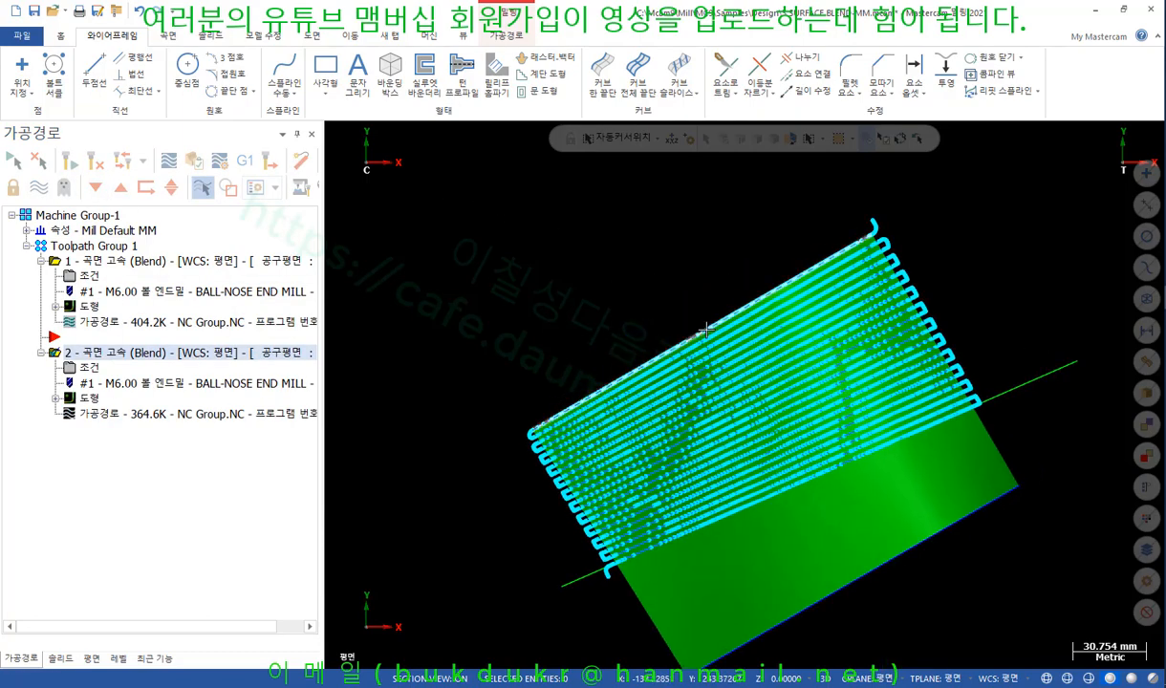
middle_click_drag(746, 341, 1010, 238)
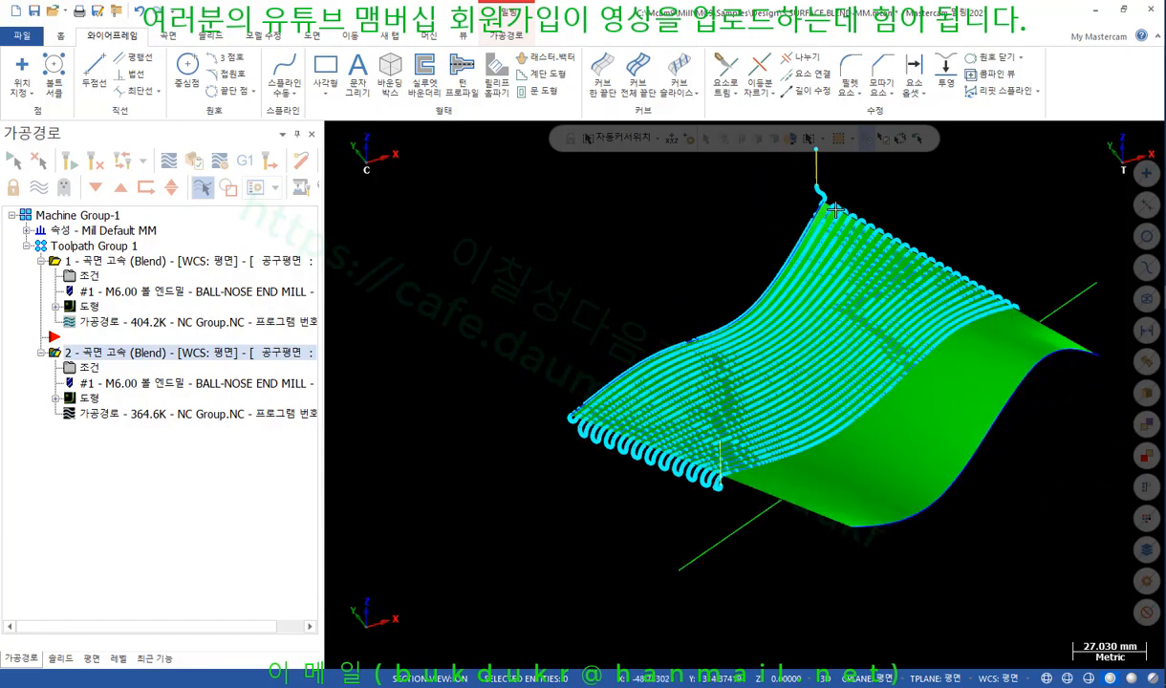
scroll(843, 326, "up", 5)
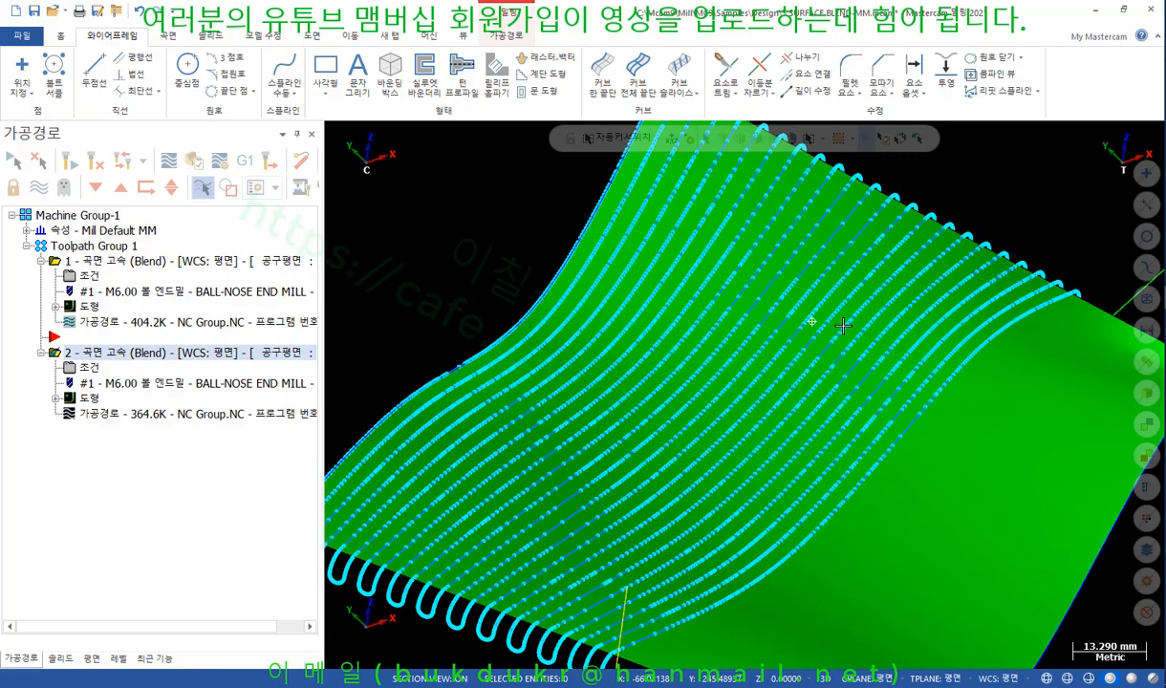
middle_click_drag(843, 326, 869, 333)
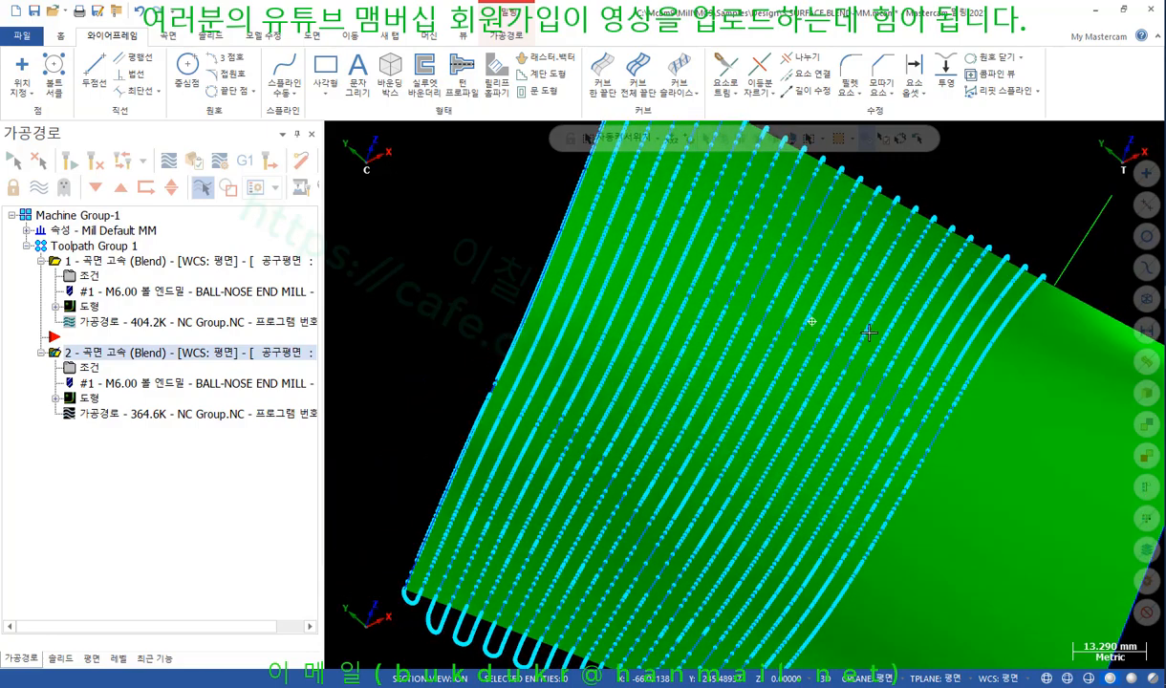
middle_click_drag(728, 311, 656, 278)
scroll(656, 278, "down", 4)
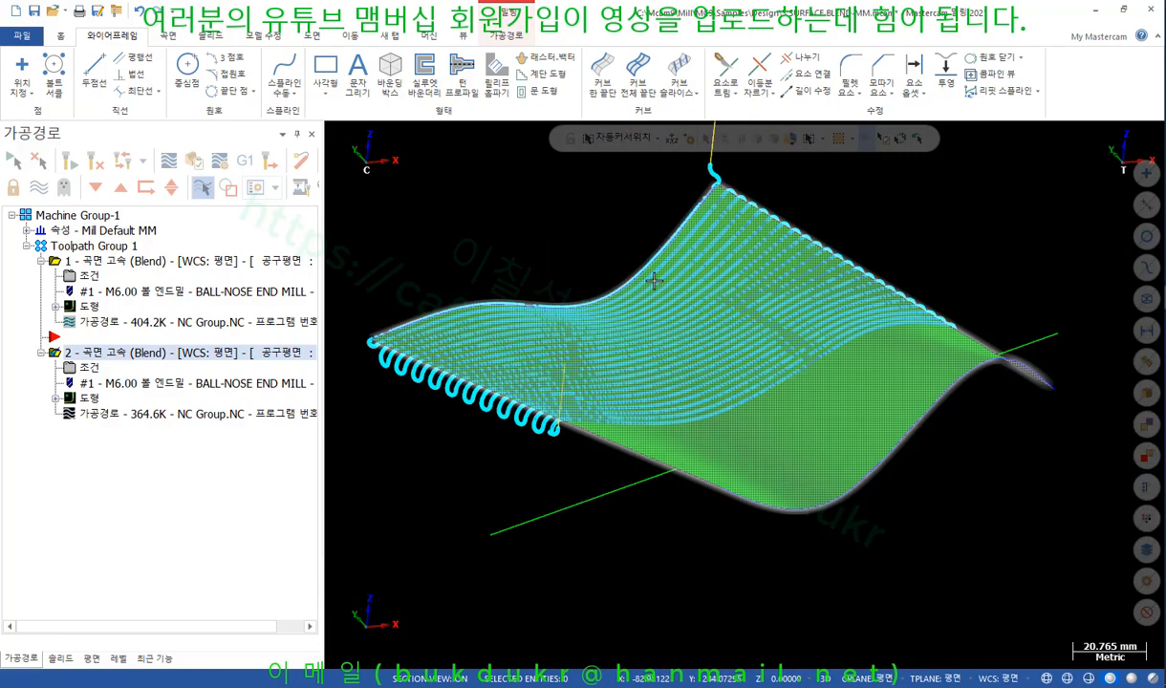
scroll(594, 256, "down", 1)
Compare how the Blend passes follow the two chains in the top view (평면, WCS) and in a tilted view.
right_click(534, 228)
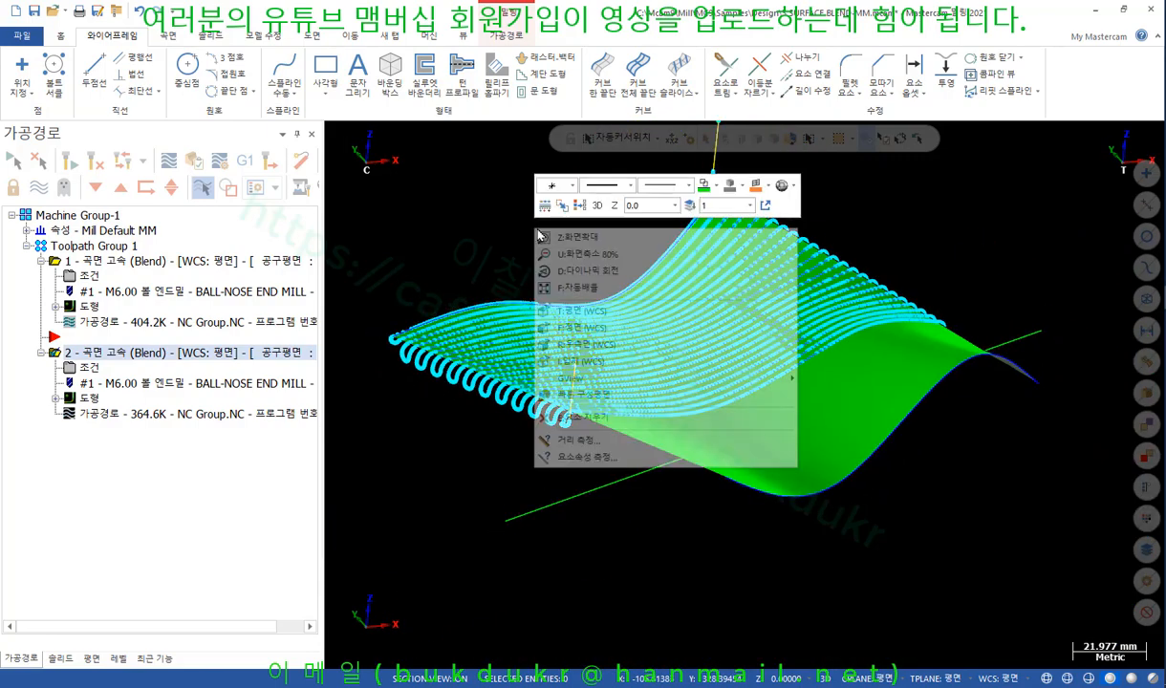
left_click(587, 292)
scroll(587, 292, "down", 1)
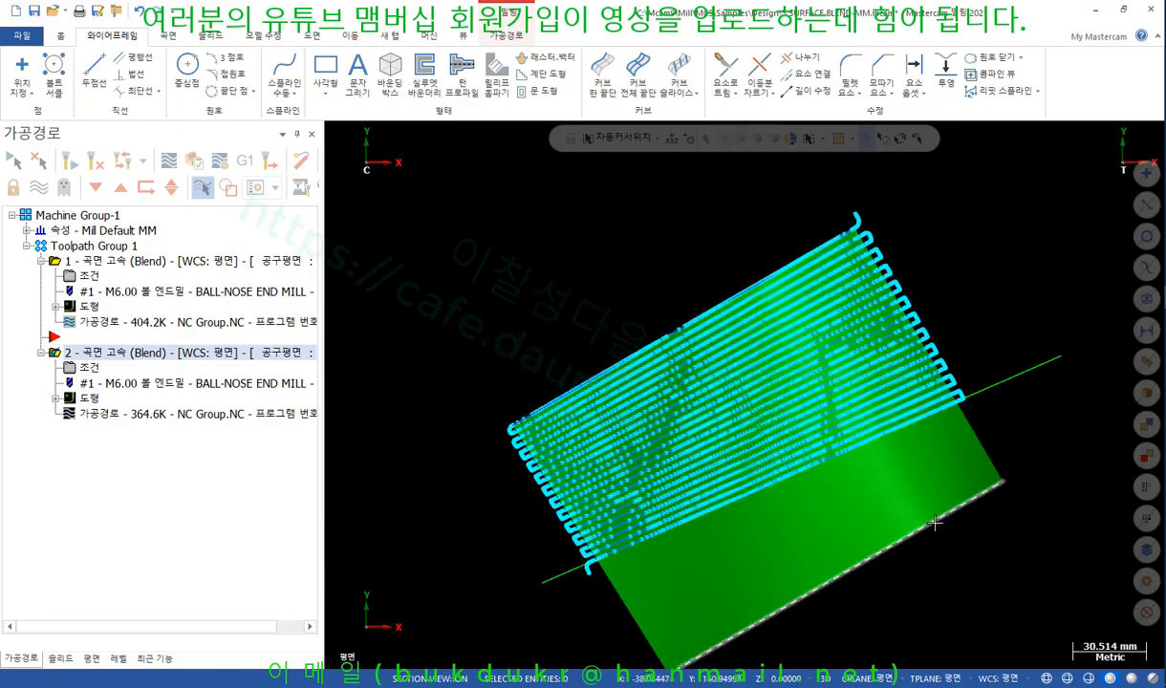
scroll(963, 534, "up", 3)
scroll(968, 532, "down", 2)
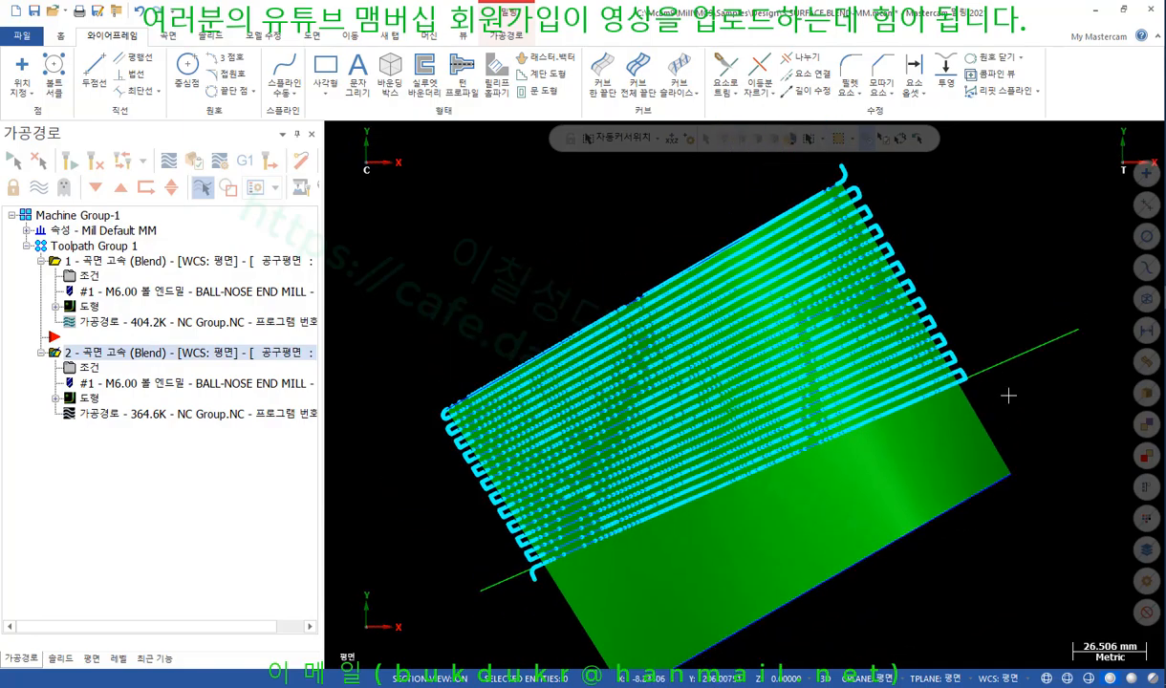
scroll(669, 278, "up", 2)
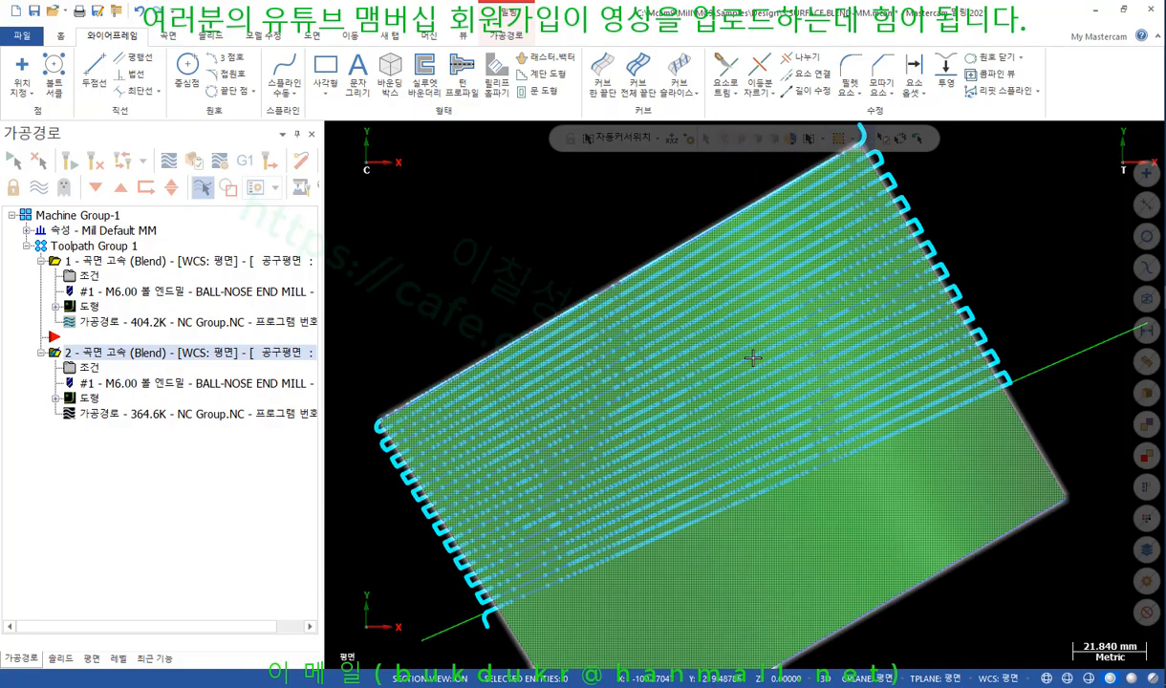
scroll(567, 383, "down", 1)
middle_click_drag(567, 384, 626, 280)
scroll(635, 281, "down", 1)
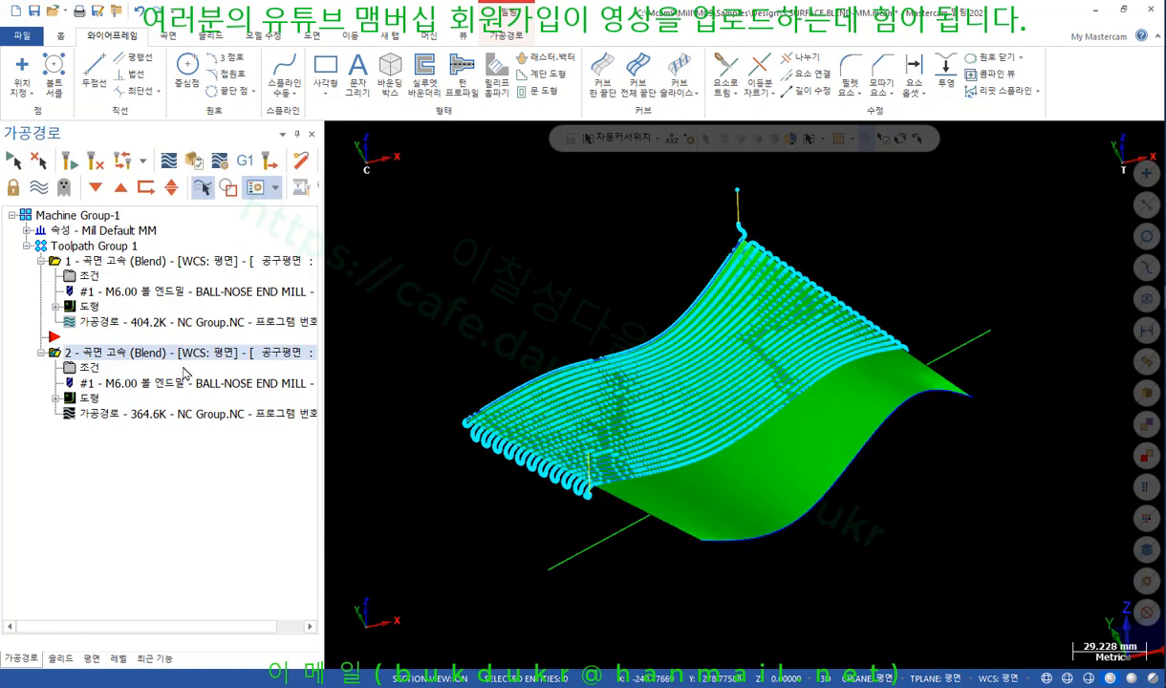
scroll(683, 294, "down", 1)
middle_click_drag(648, 279, 662, 312)
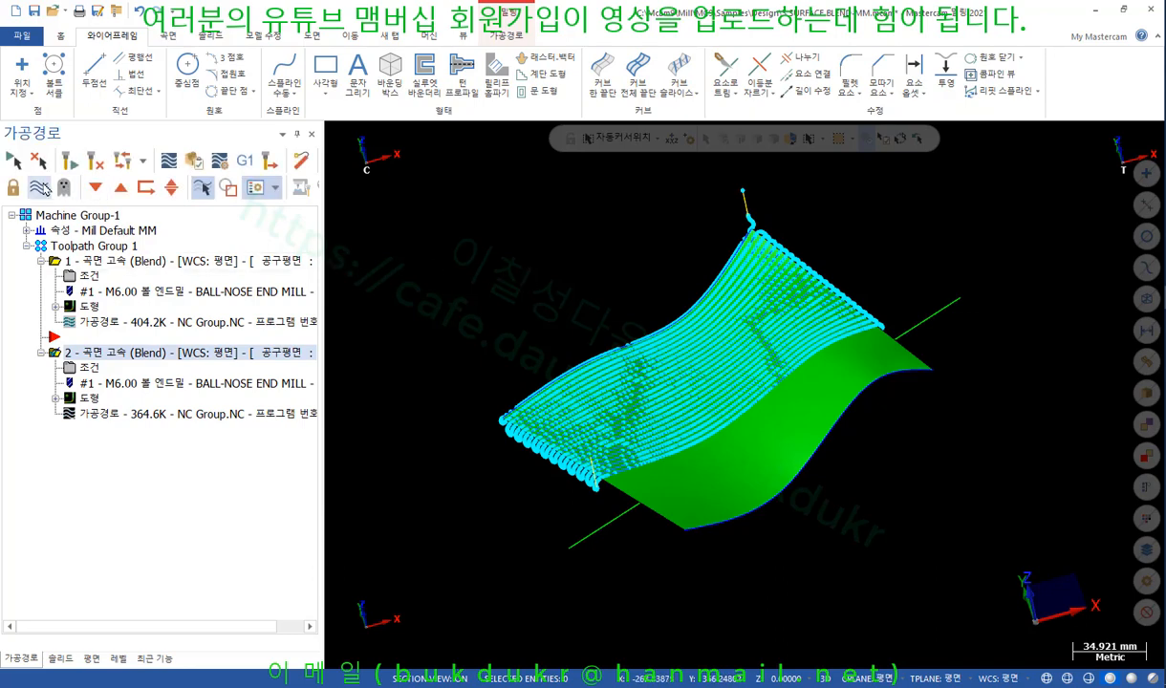
Hide the second operation's toolpath and delete the two edge curves and the diagonal line, keeping the surface.
left_click(38, 186)
scroll(823, 316, "up", 4)
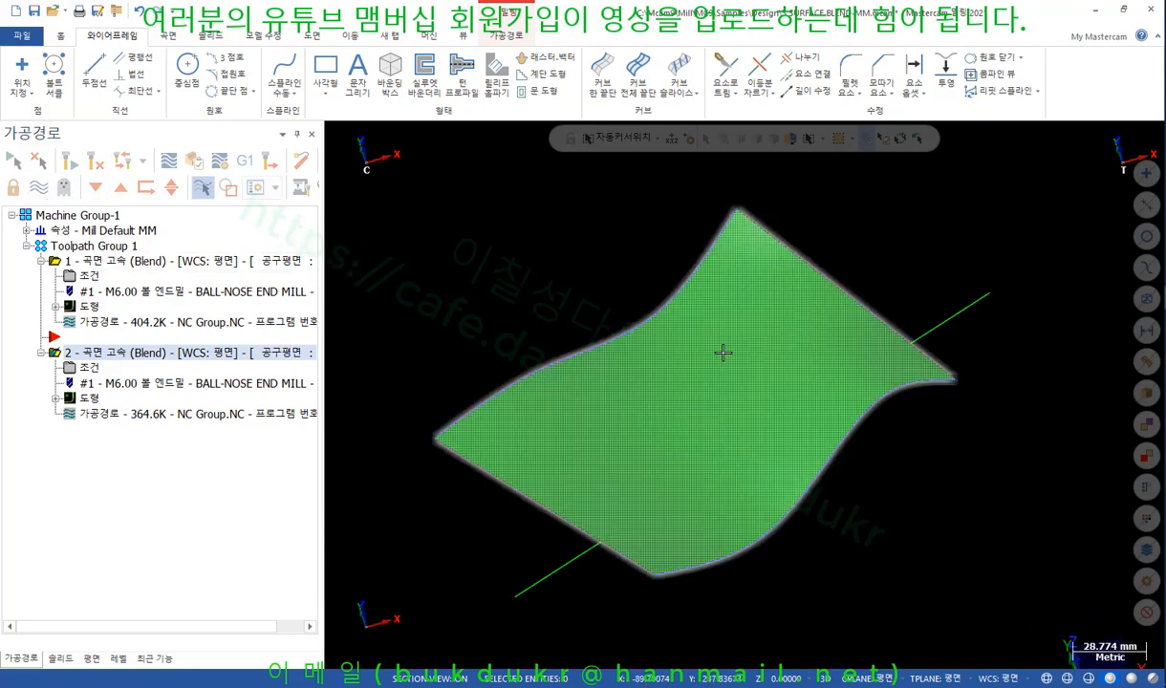
left_click(724, 352)
left_click(900, 140)
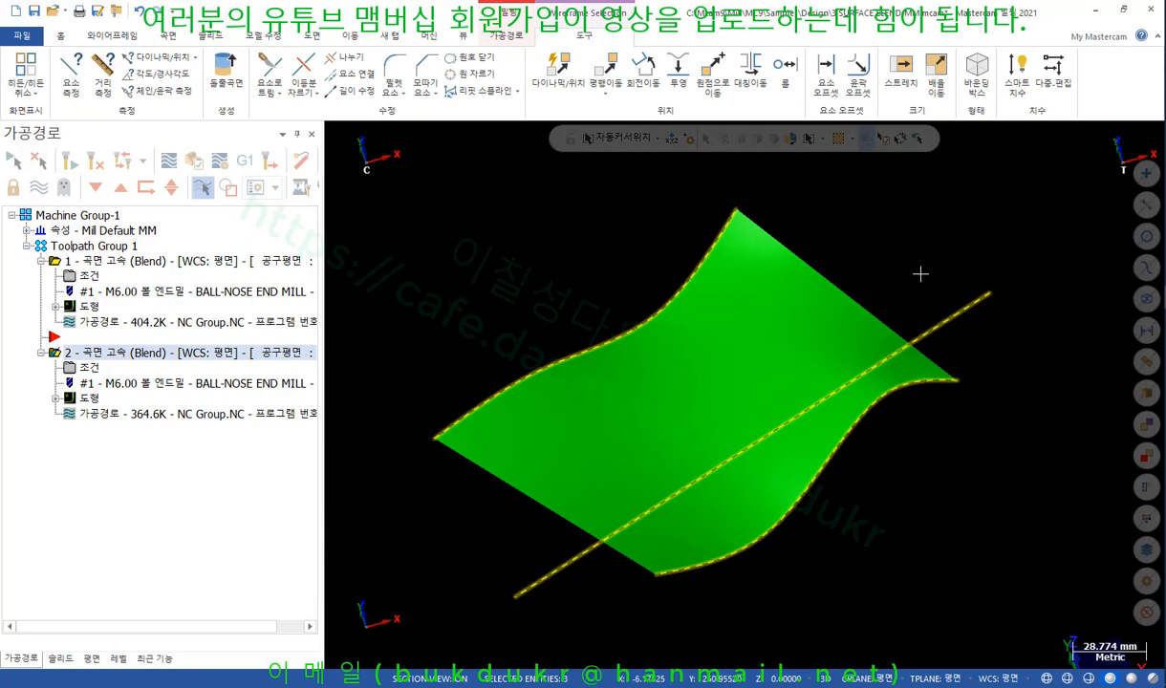
key("Delete")
left_click(219, 276)
scroll(828, 278, "down", 3)
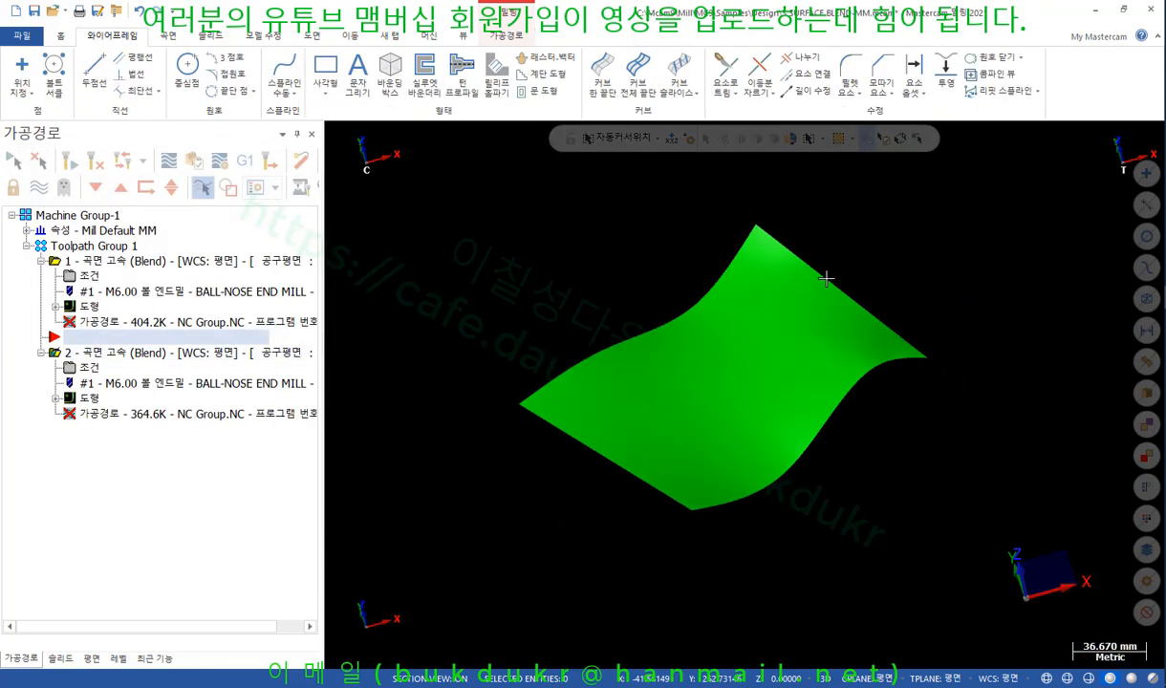
Delete both Blend operations from Toolpath Group 1.
scroll(784, 272, "up", 2)
left_click(90, 251)
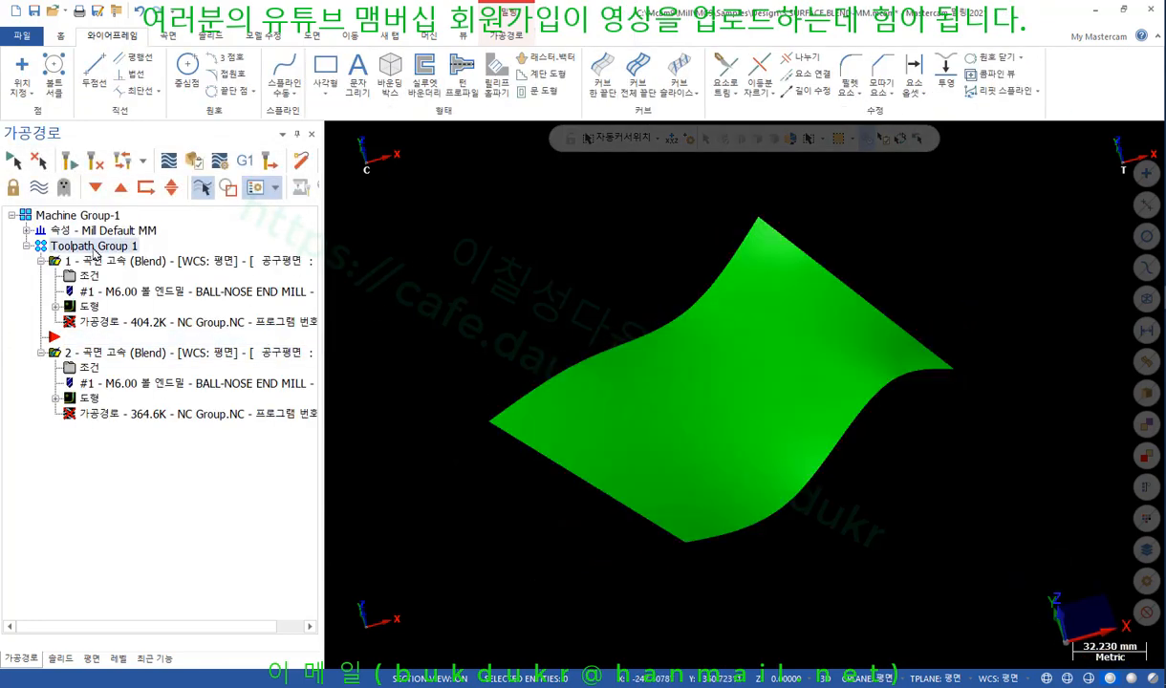
key("Delete")
left_click(603, 395)
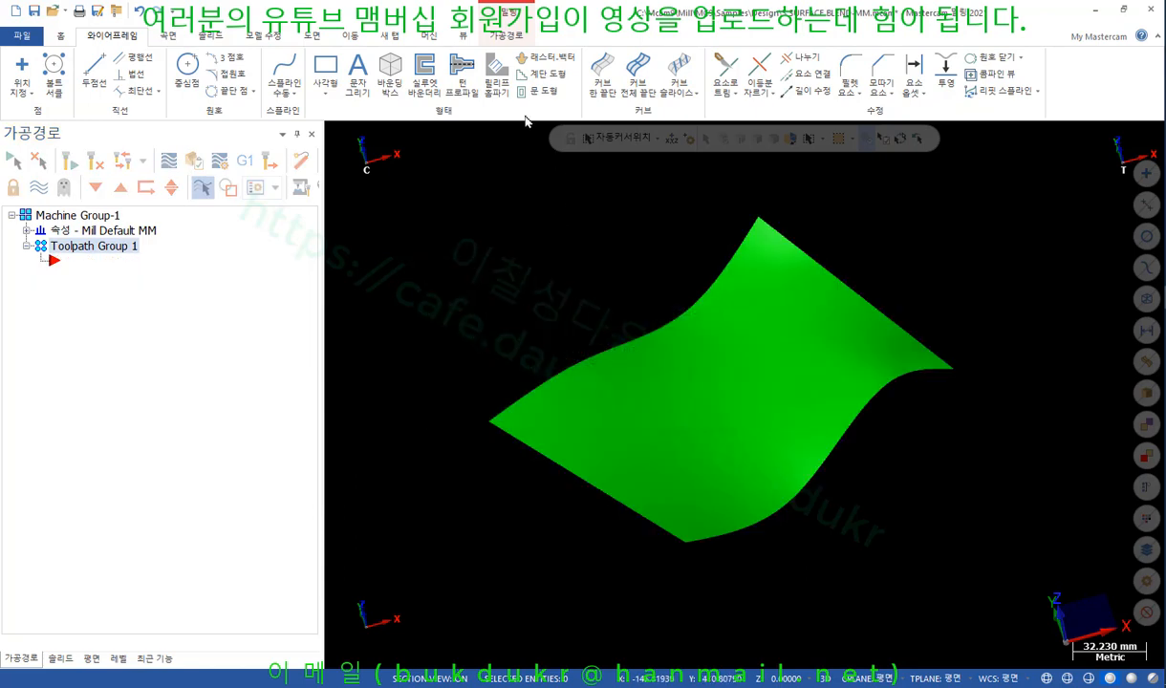
Create curves on all edges (커브 전체 끝단) of the wavy surface with a 0.005 tolerance.
left_click(645, 69)
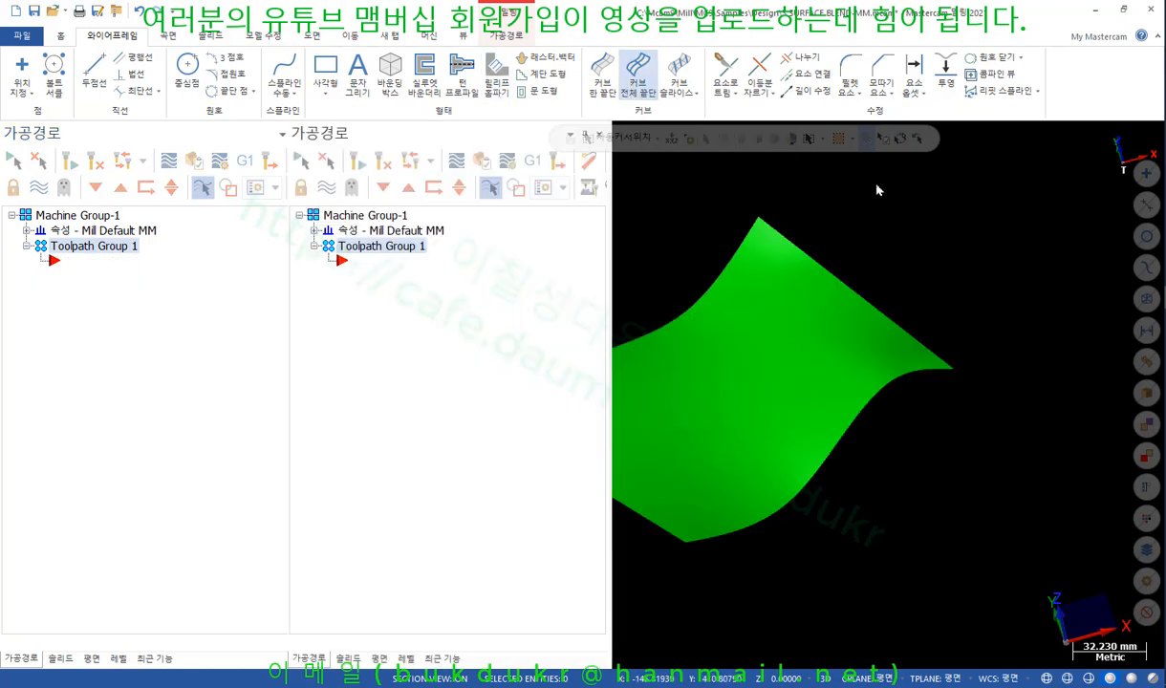
left_click(915, 411)
left_click(786, 172)
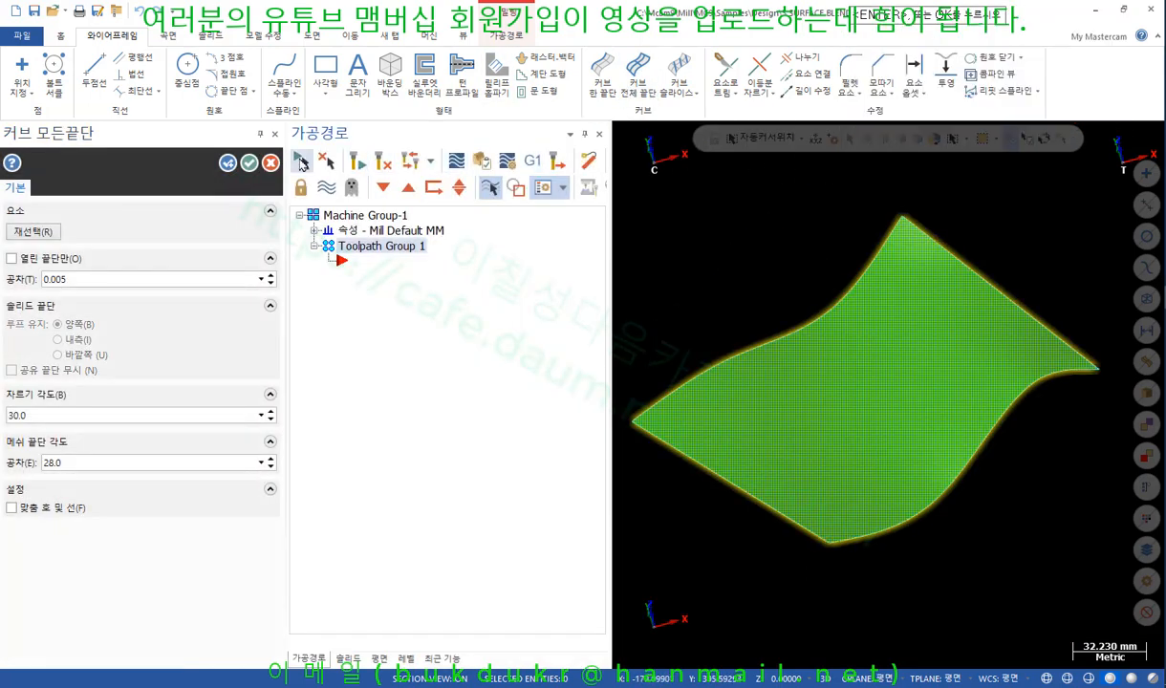
key("Return")
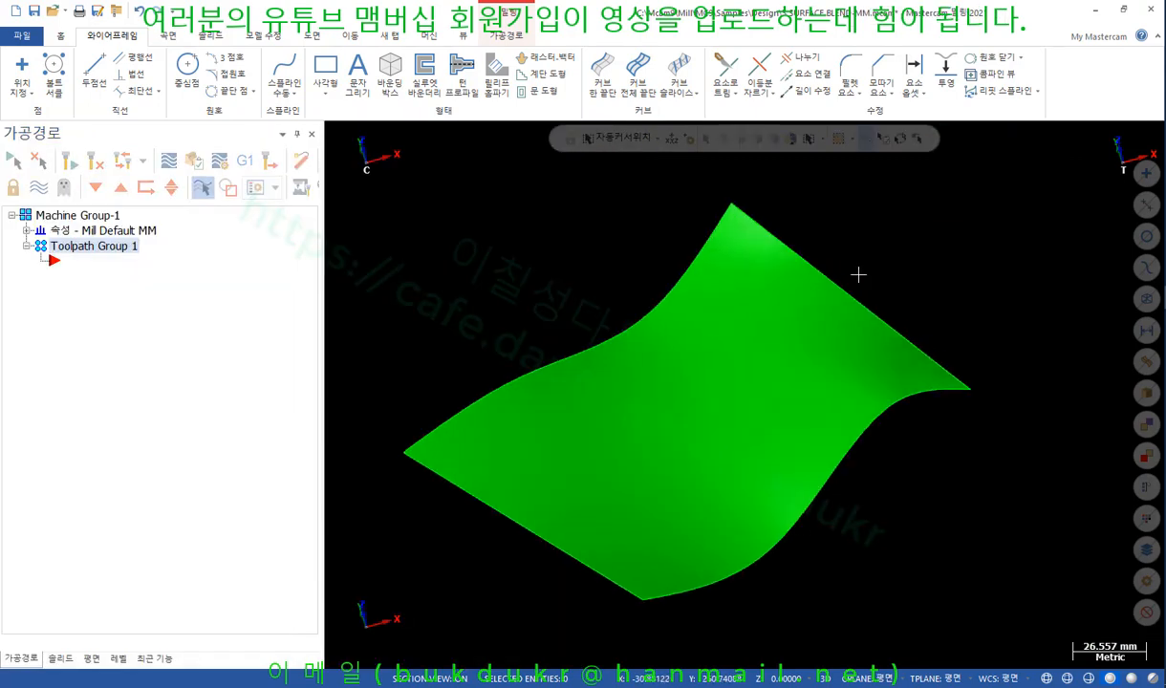
Change the wavy surface's four edge curves to red (colour 12) with a thicker line width.
left_click(791, 260)
right_click(985, 227)
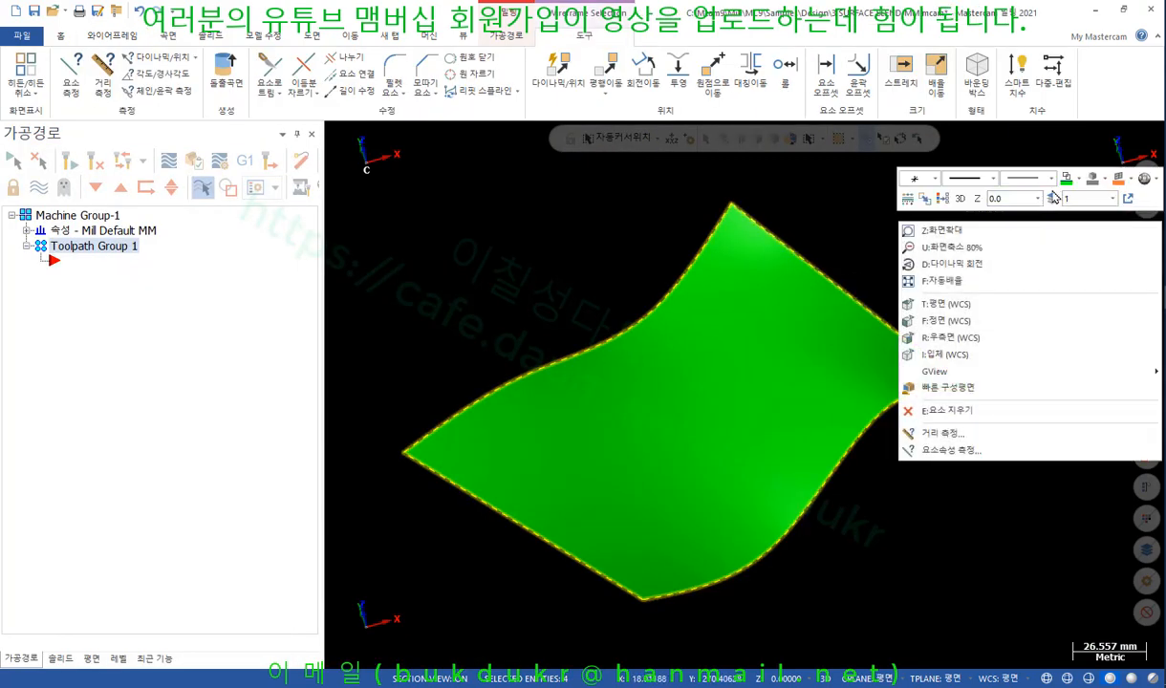
left_click(909, 204)
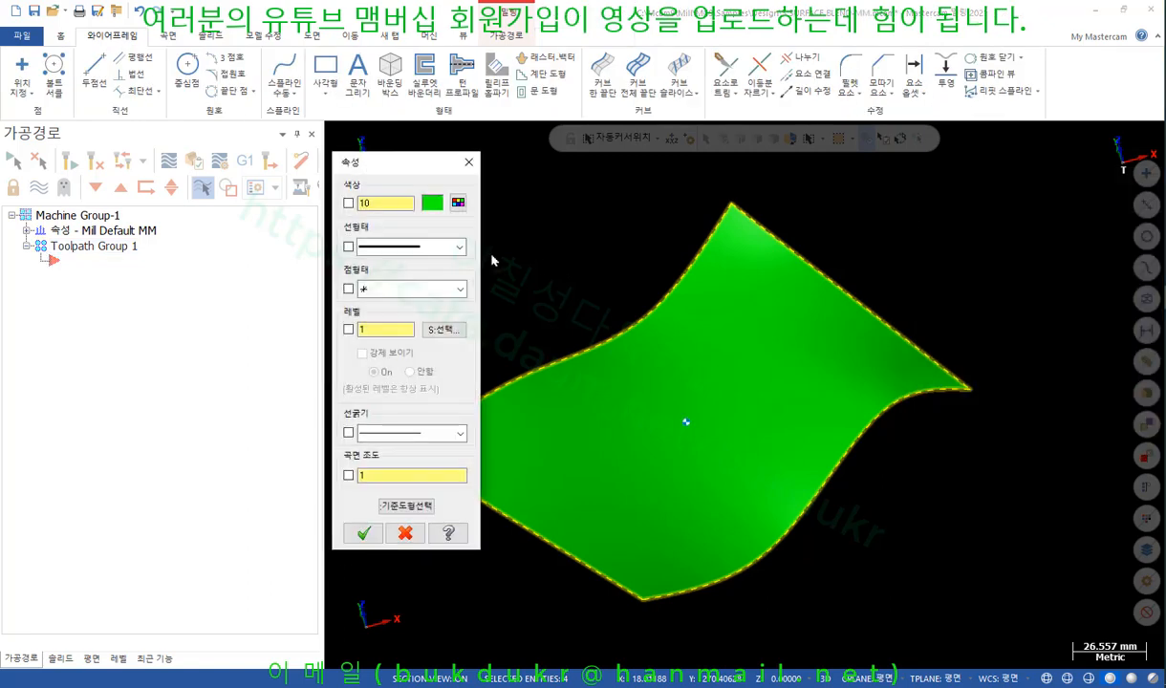
left_click(458, 203)
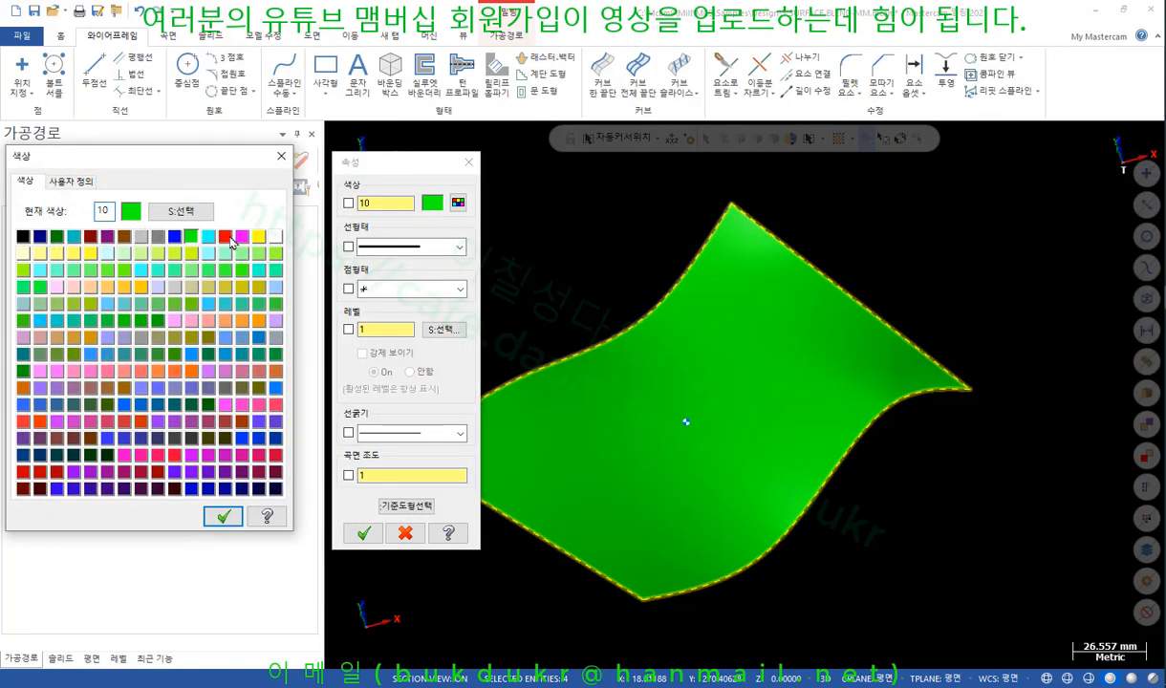
left_click(226, 237)
left_click(223, 516)
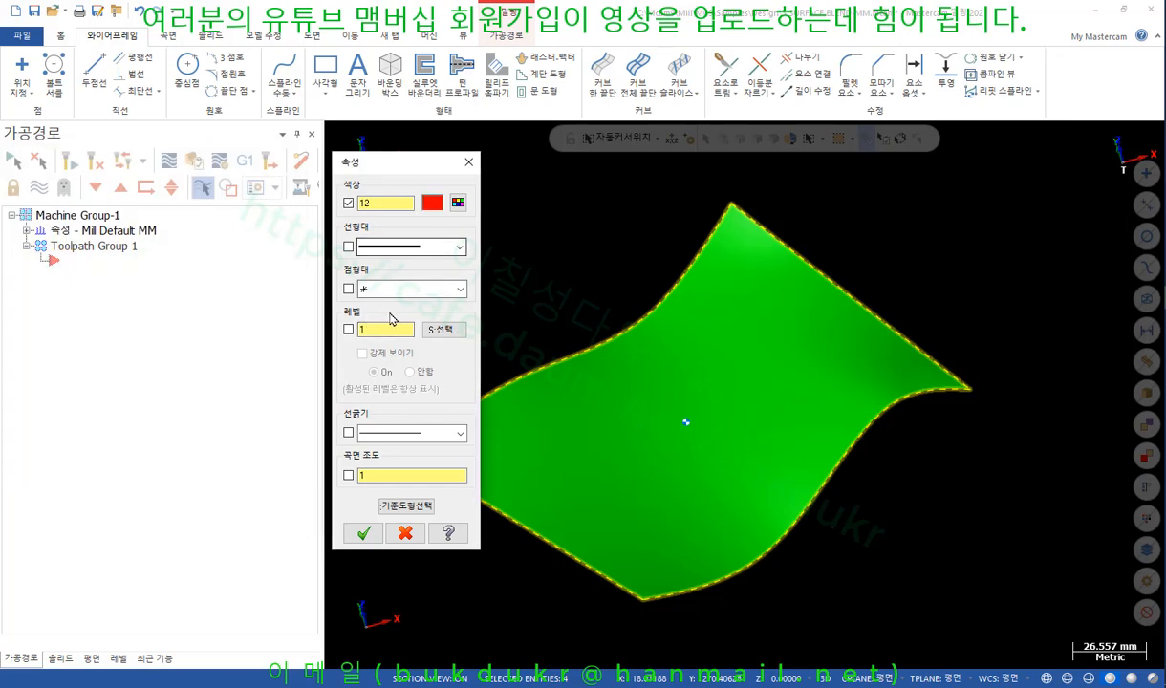
left_click(378, 433)
left_click(377, 457)
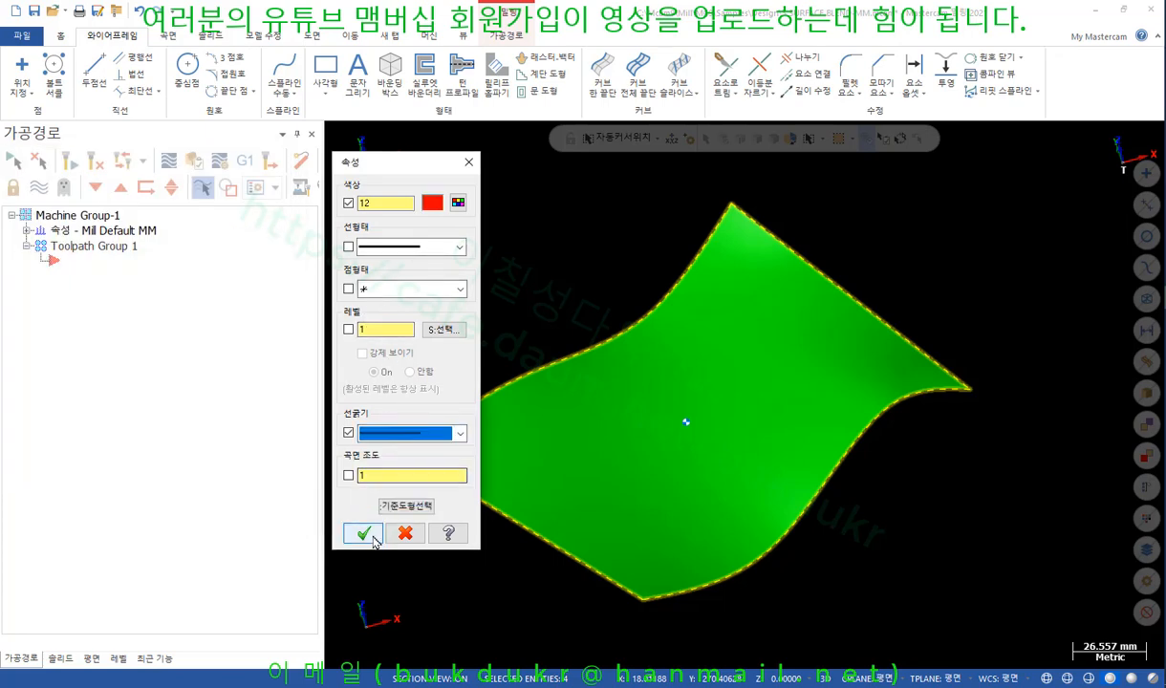
left_click(374, 541)
scroll(899, 295, "down", 1)
middle_click_drag(1028, 263, 1049, 283)
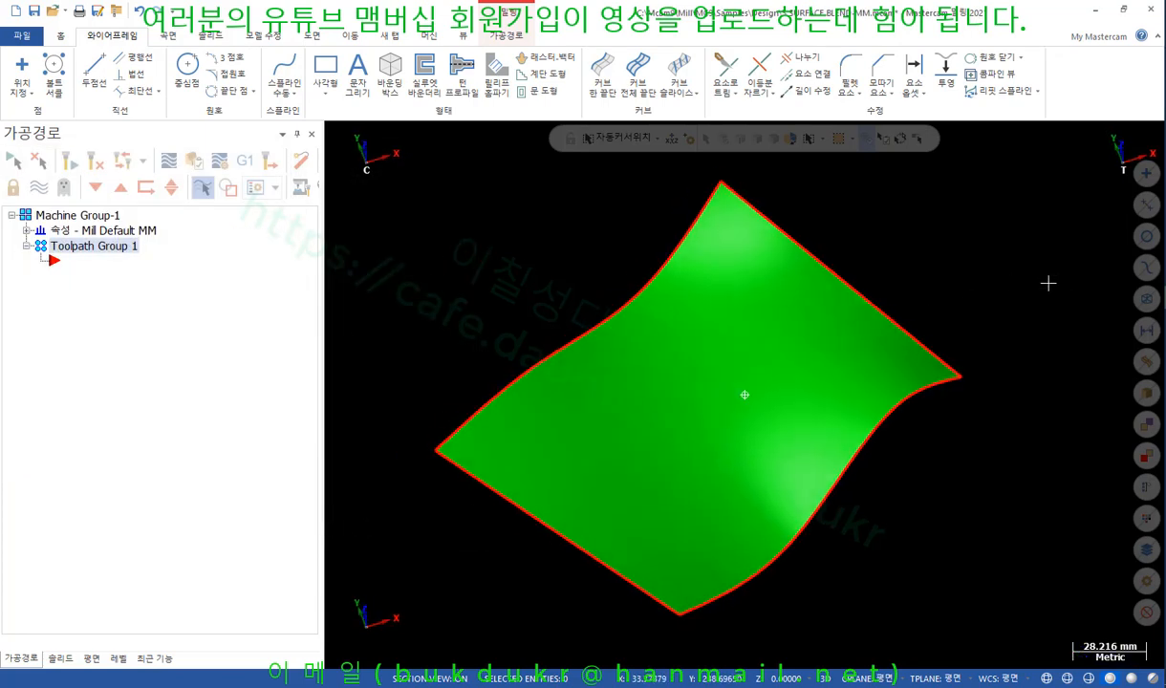
Draw a circle of about 15.4 mm radius near the middle of the surface in the top view (평면, WCS).
right_click(1042, 229)
left_click(964, 299)
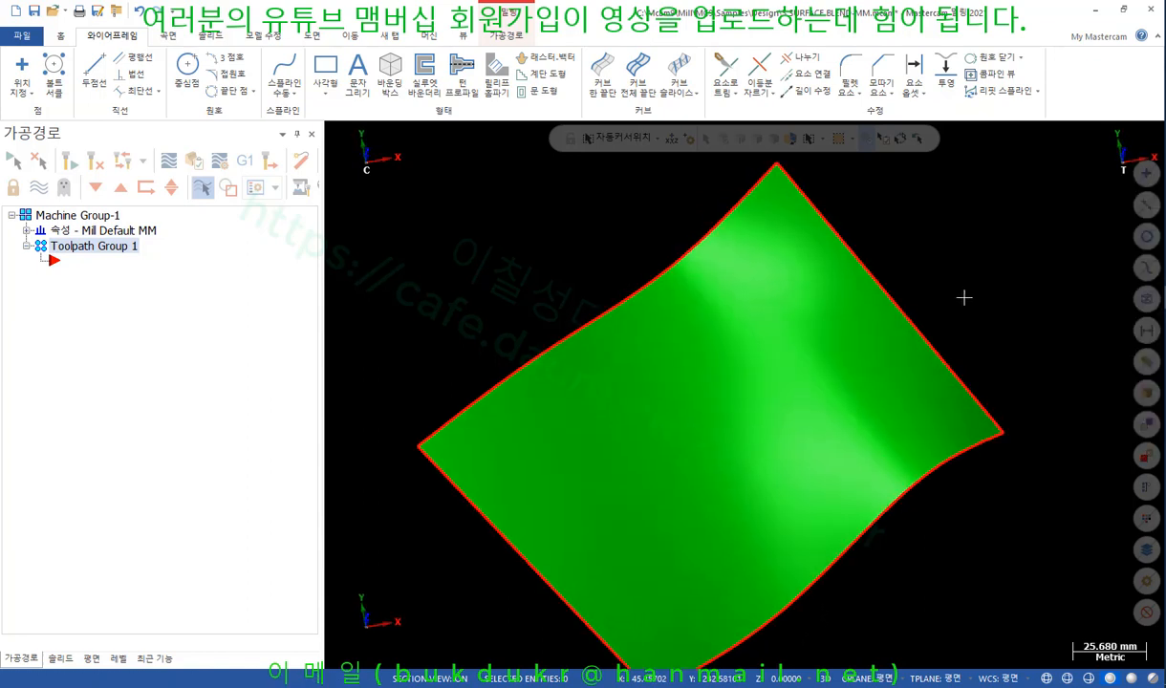
left_click(188, 65)
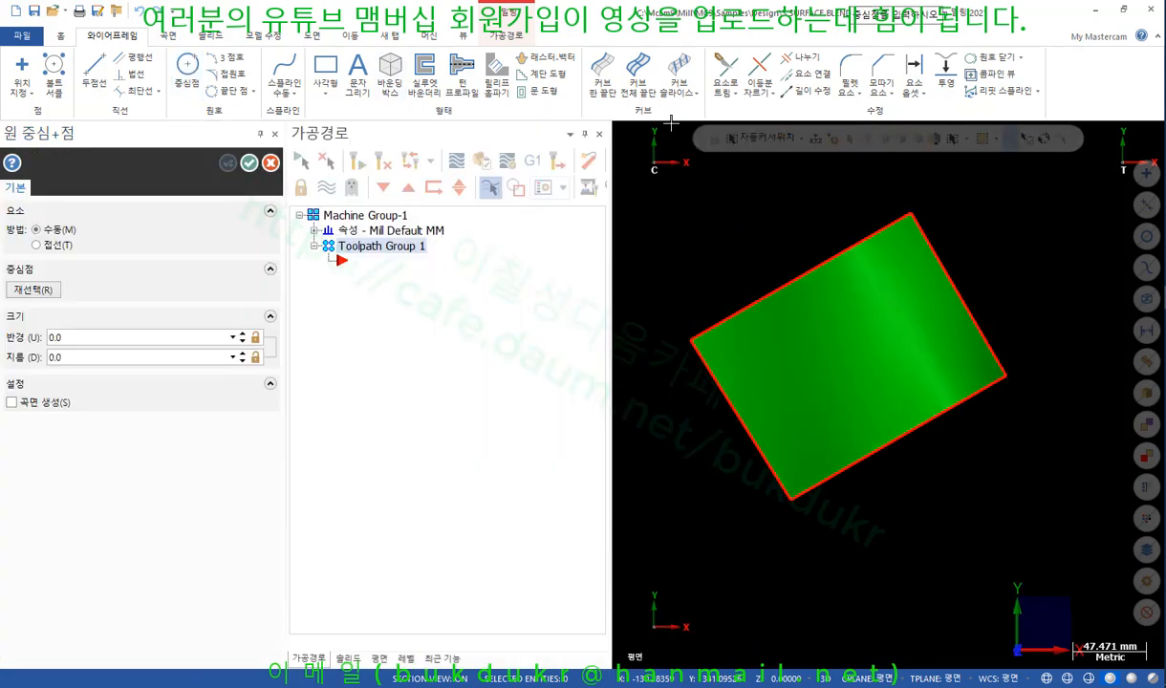
left_click(849, 358)
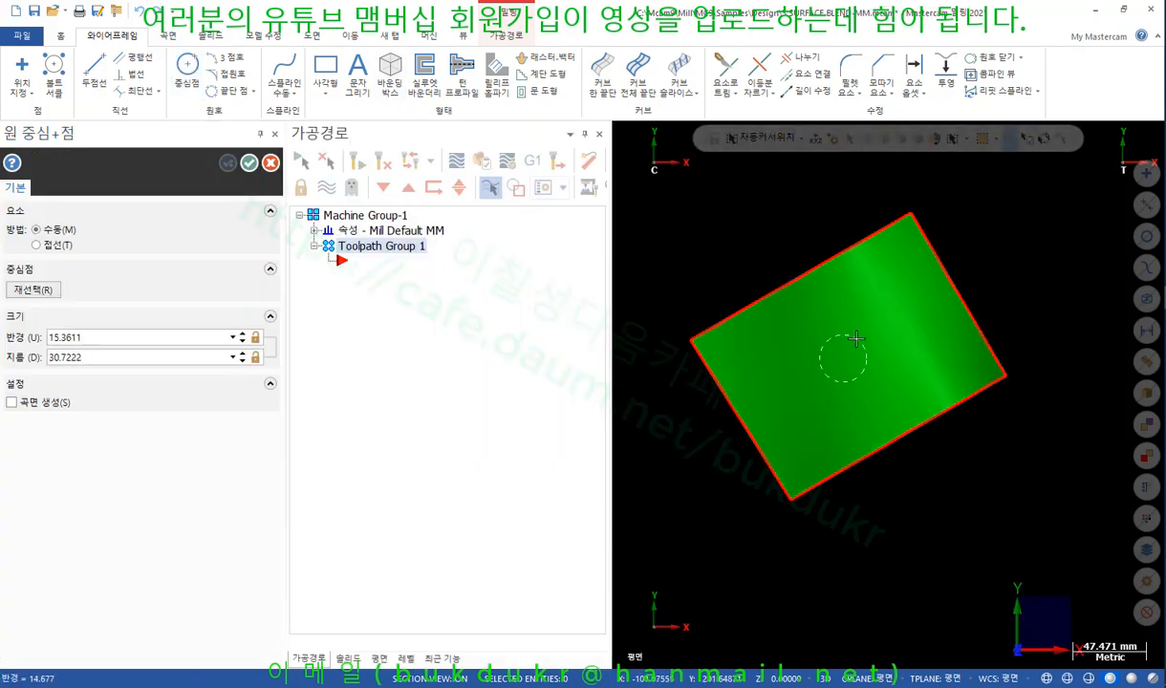
left_click(270, 164)
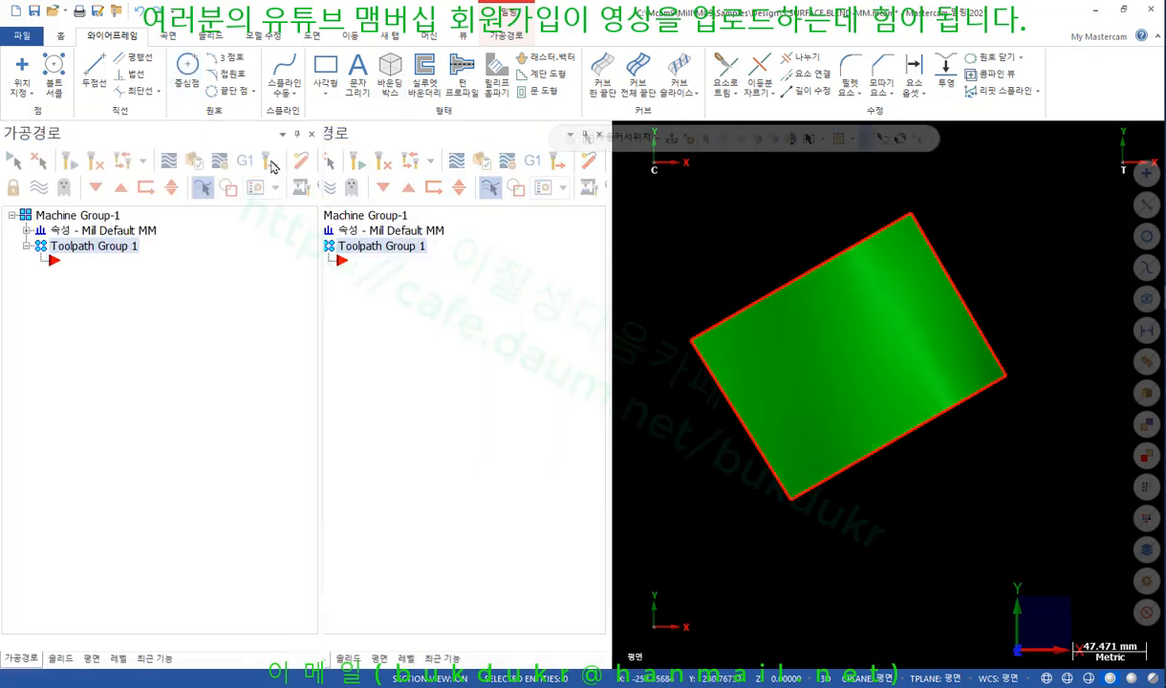
Raise the circle above the surface by setting its centre Z to 50 in the arc properties (원호 속성).
scroll(849, 331, "up", 2)
middle_click_drag(849, 331, 862, 220)
left_click(669, 427)
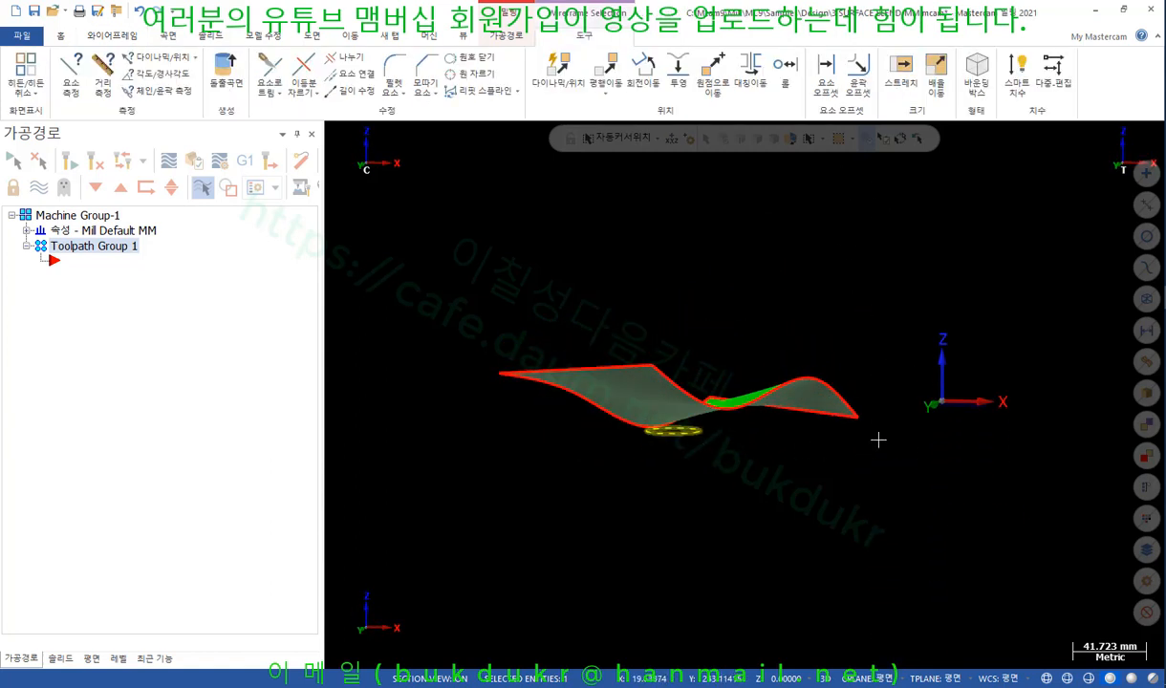
key("F4")
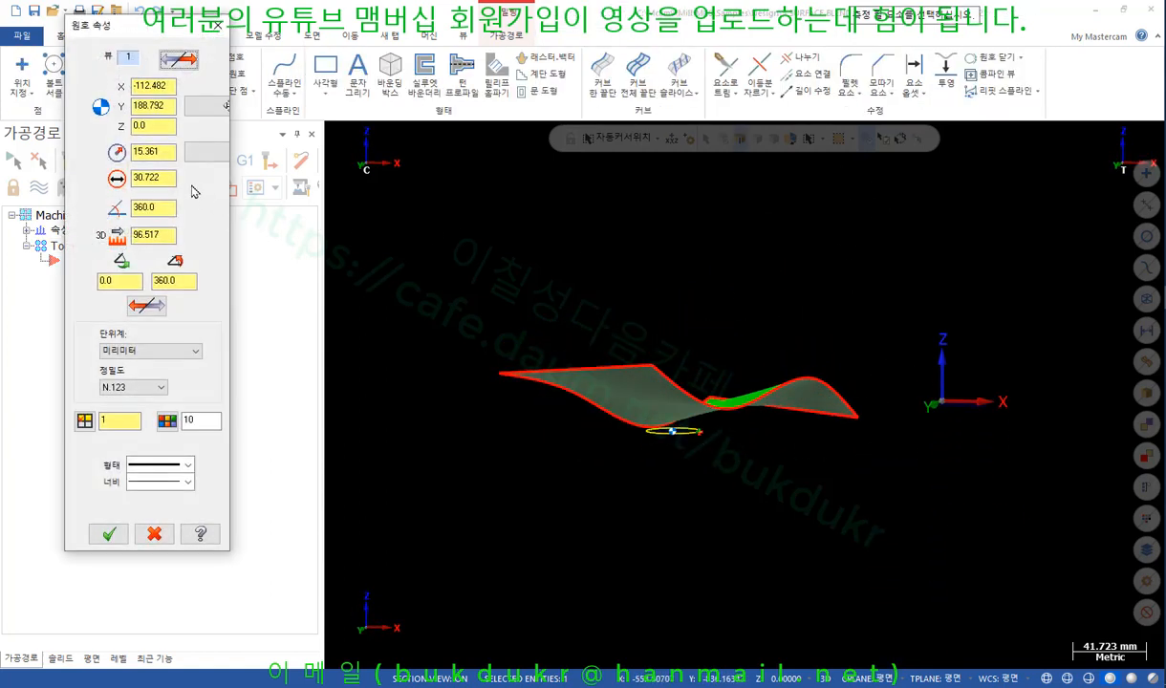
left_click(170, 126)
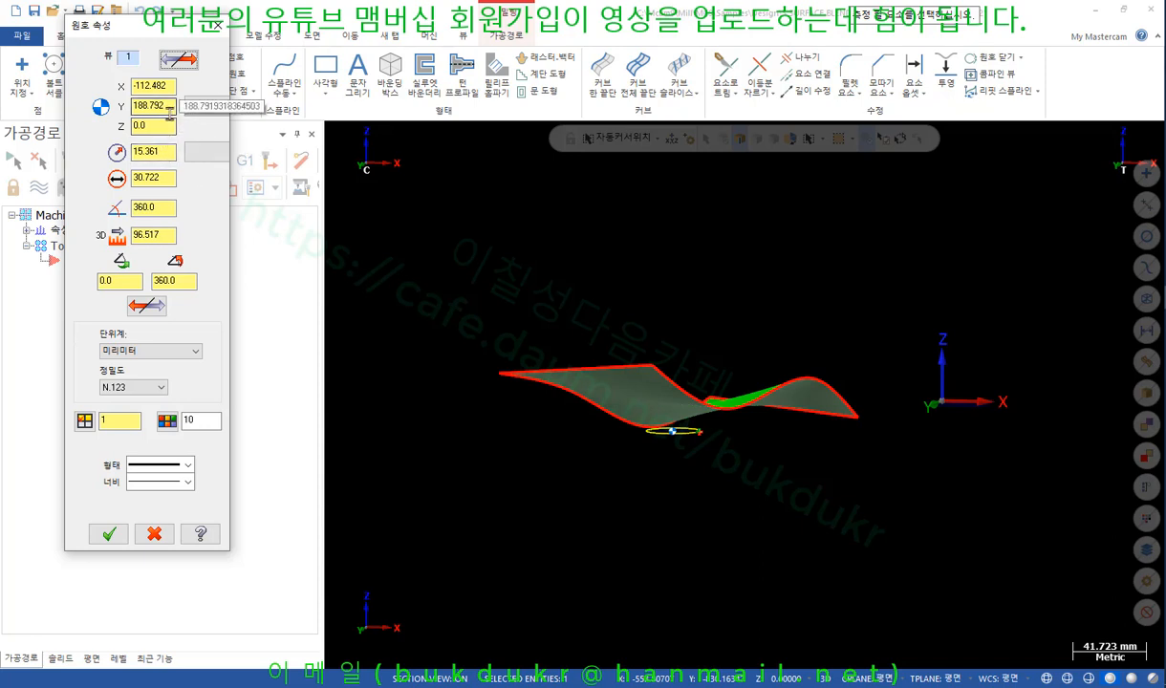
type("50.0")
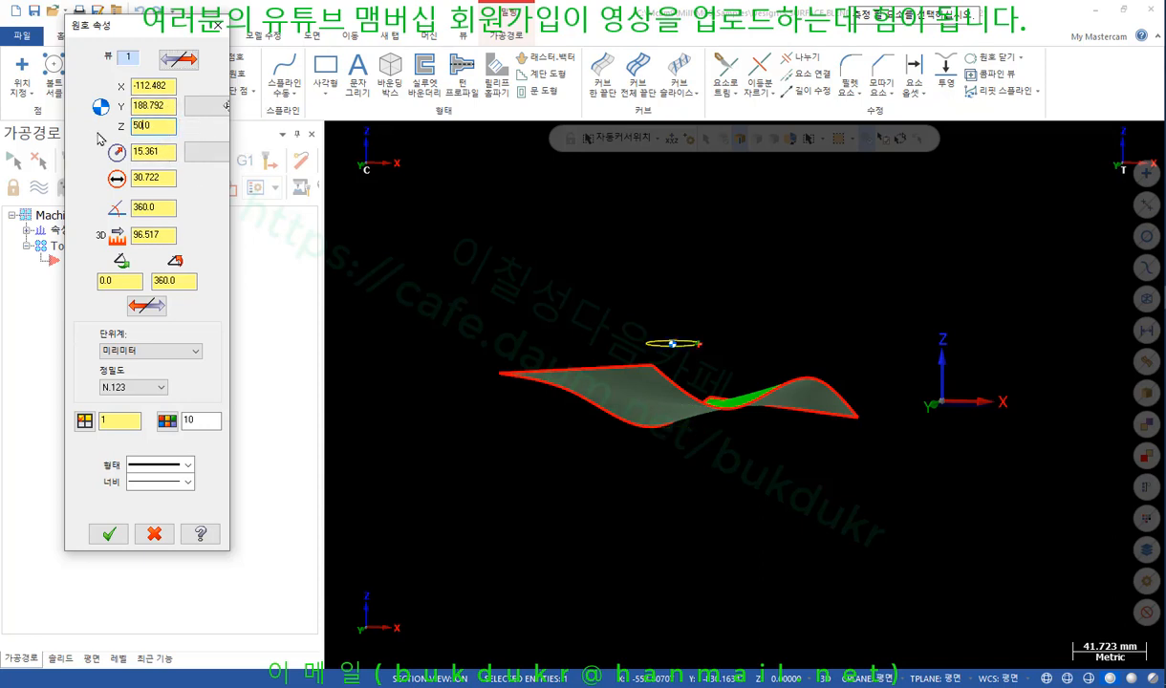
left_click(108, 533)
middle_click_drag(685, 307, 855, 318)
Match the circle's colour and line attributes to those of a red surface edge curve.
right_click(841, 235)
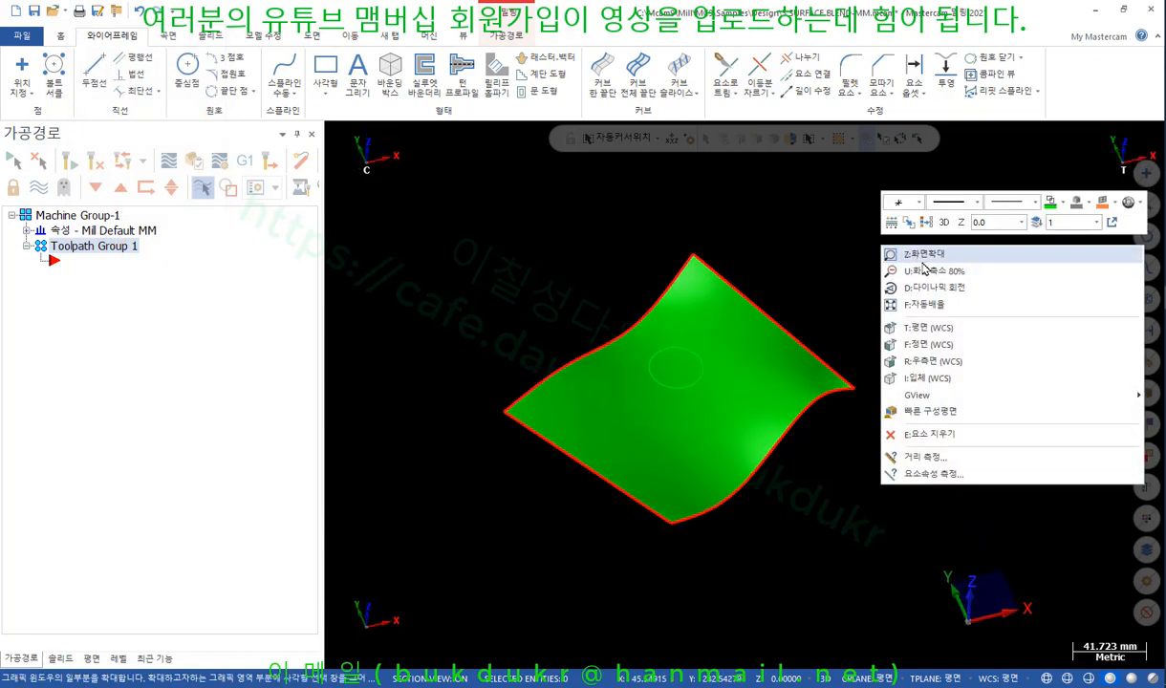
left_click(914, 328)
left_click(709, 378)
right_click(1013, 252)
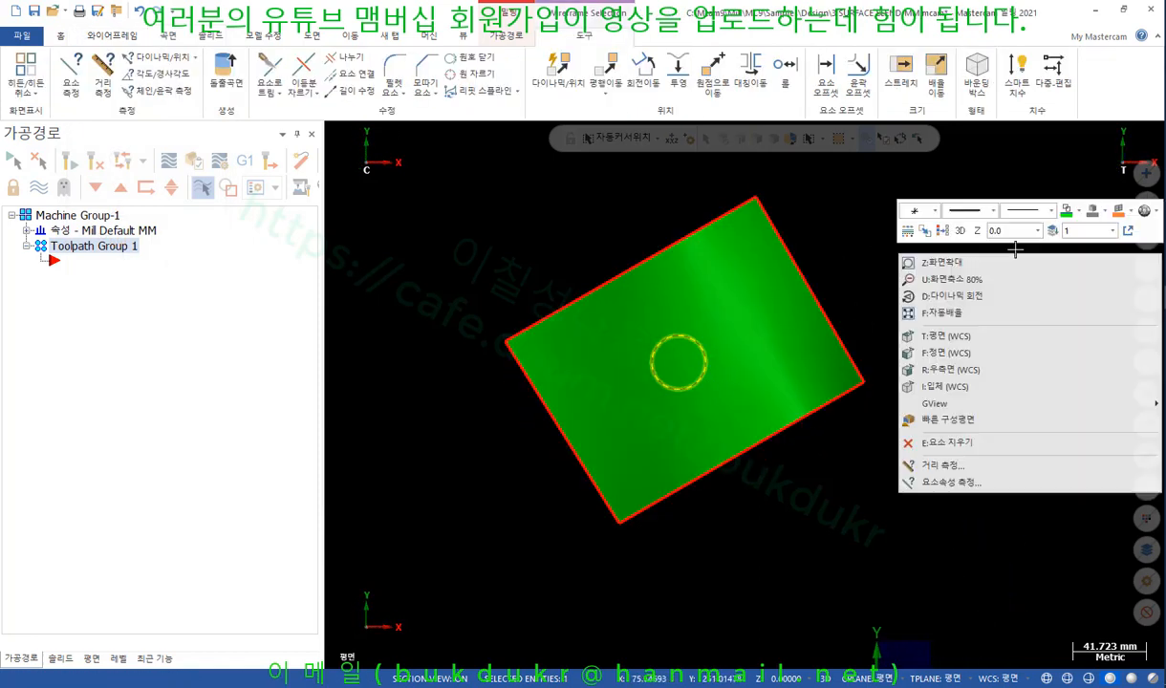
left_click(907, 236)
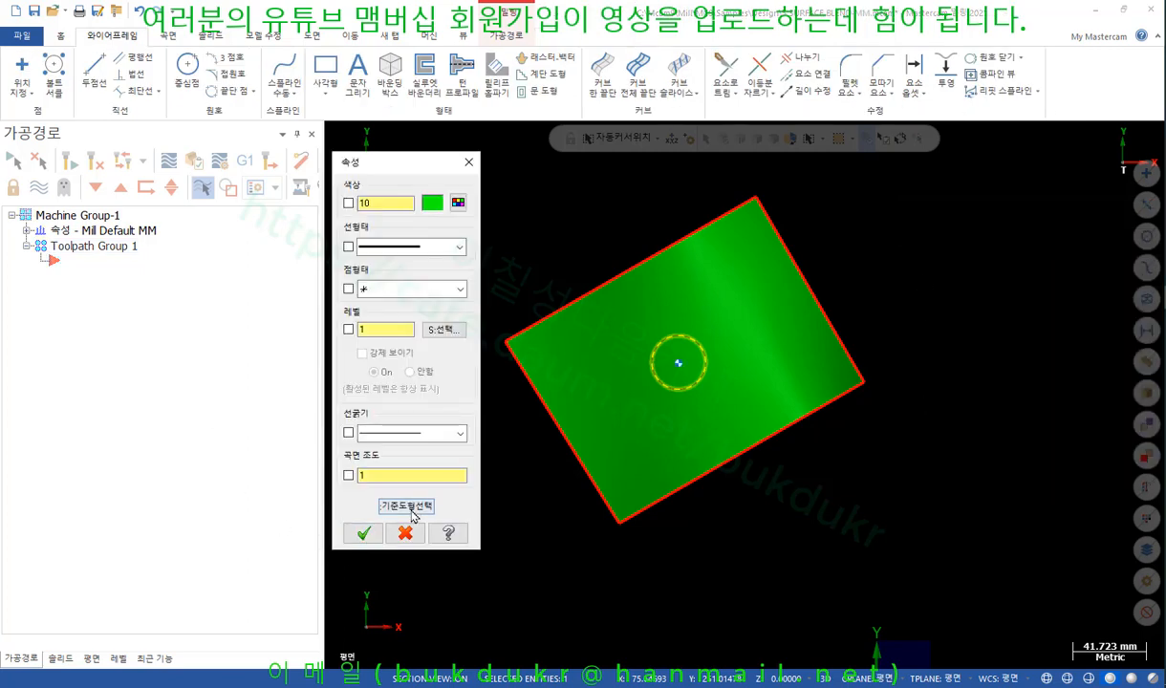
left_click(388, 489)
left_click(573, 450)
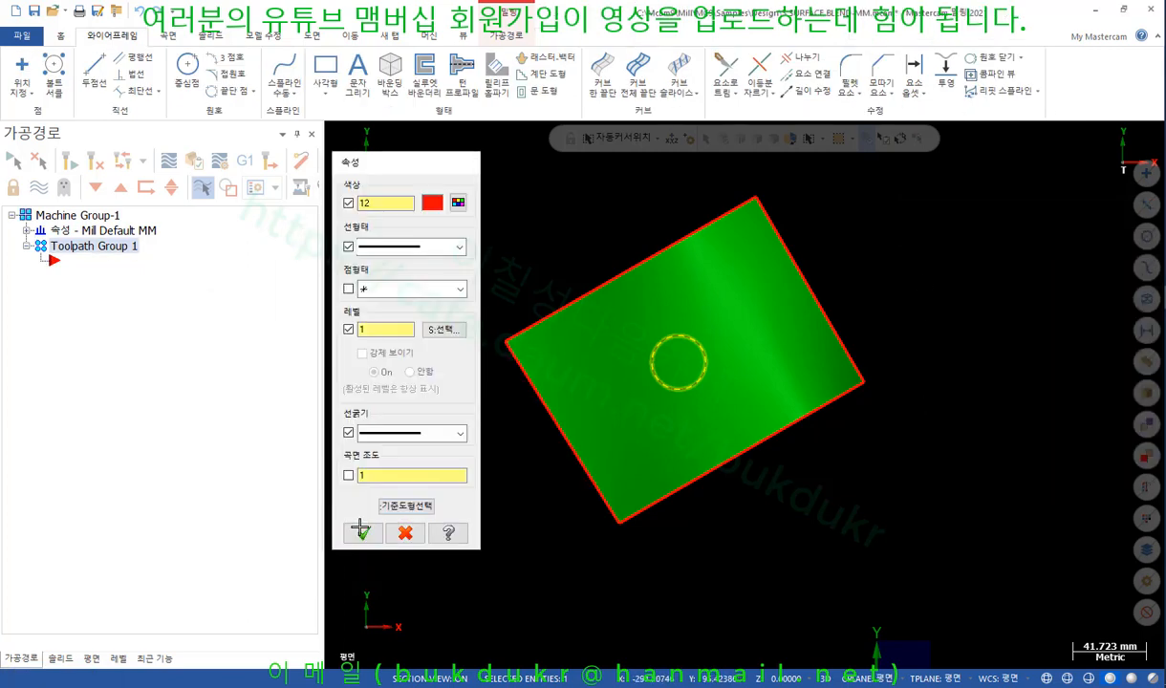
left_click(357, 531)
scroll(695, 247, "up", 1)
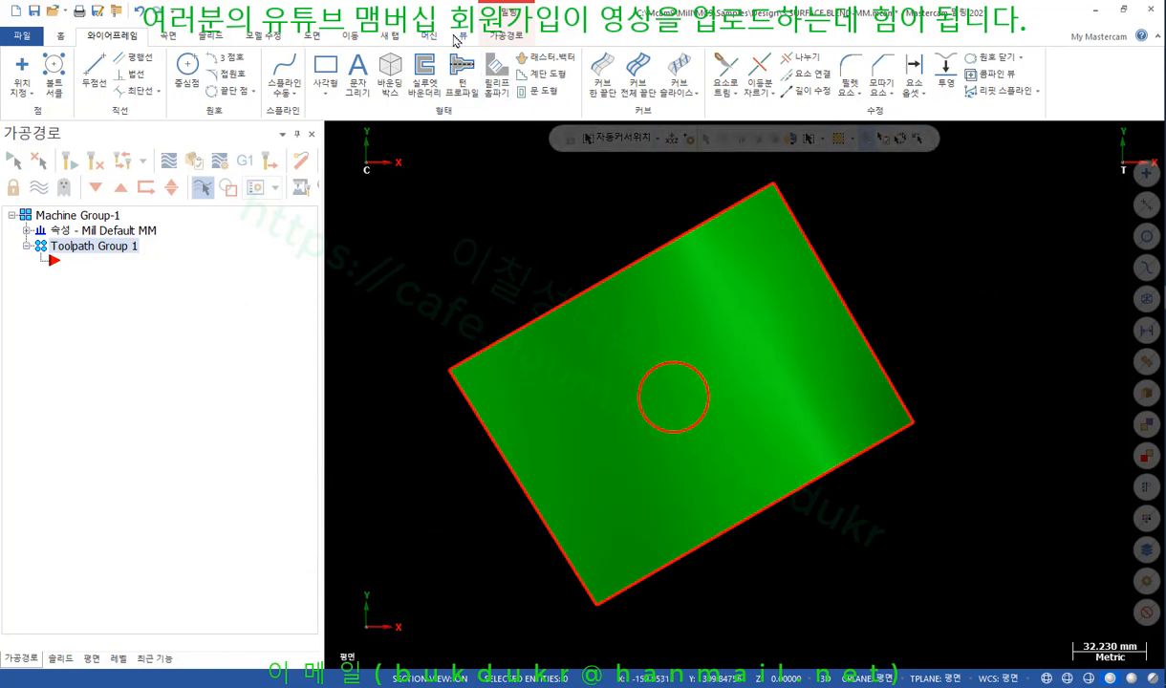
Create a Blend (블렌드) toolpath with the wavy surface as machining geometry and 0 stock on walls and floors.
left_click(507, 35)
left_click(479, 91)
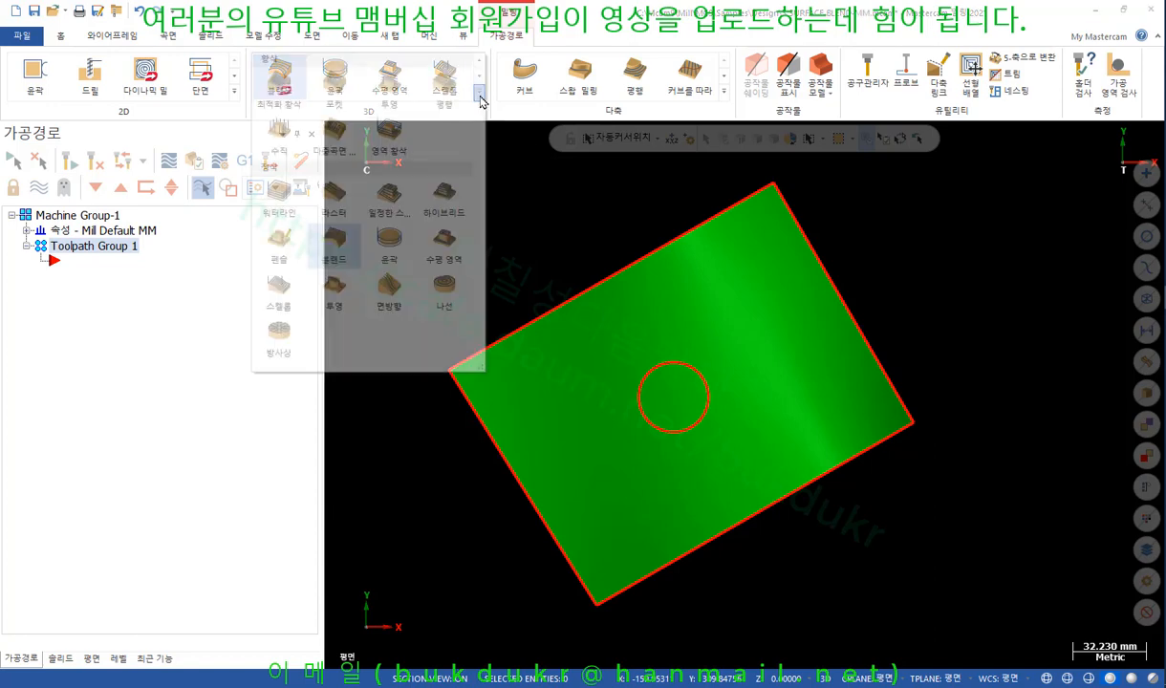
left_click(333, 244)
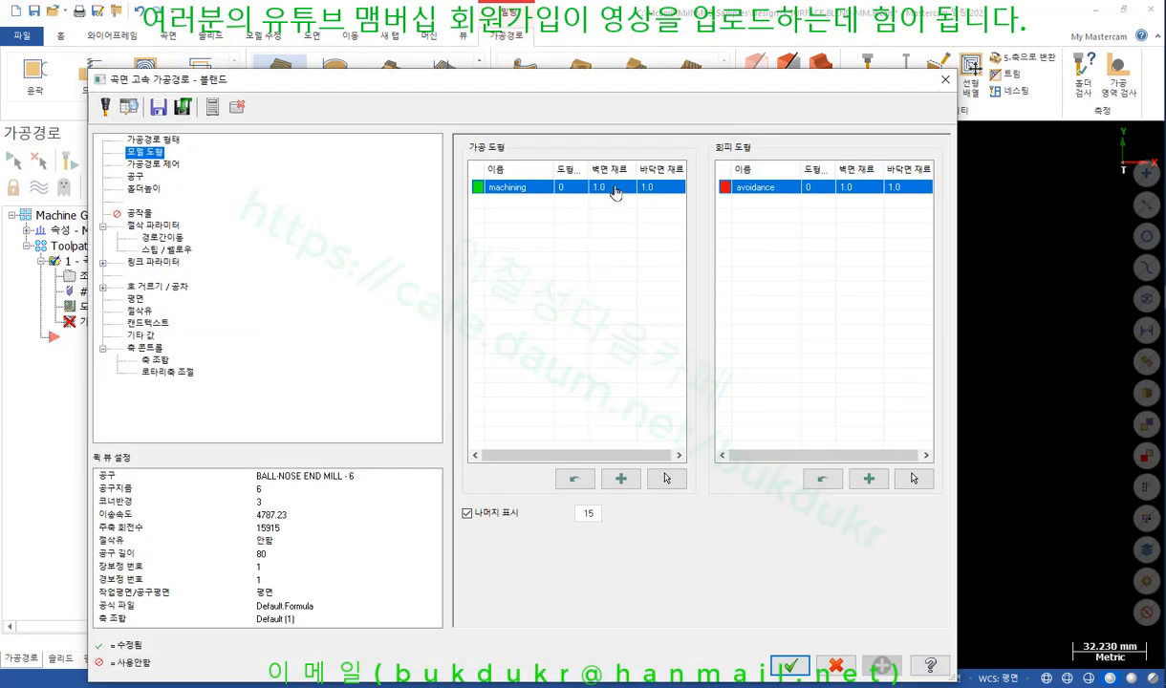
left_click(611, 188)
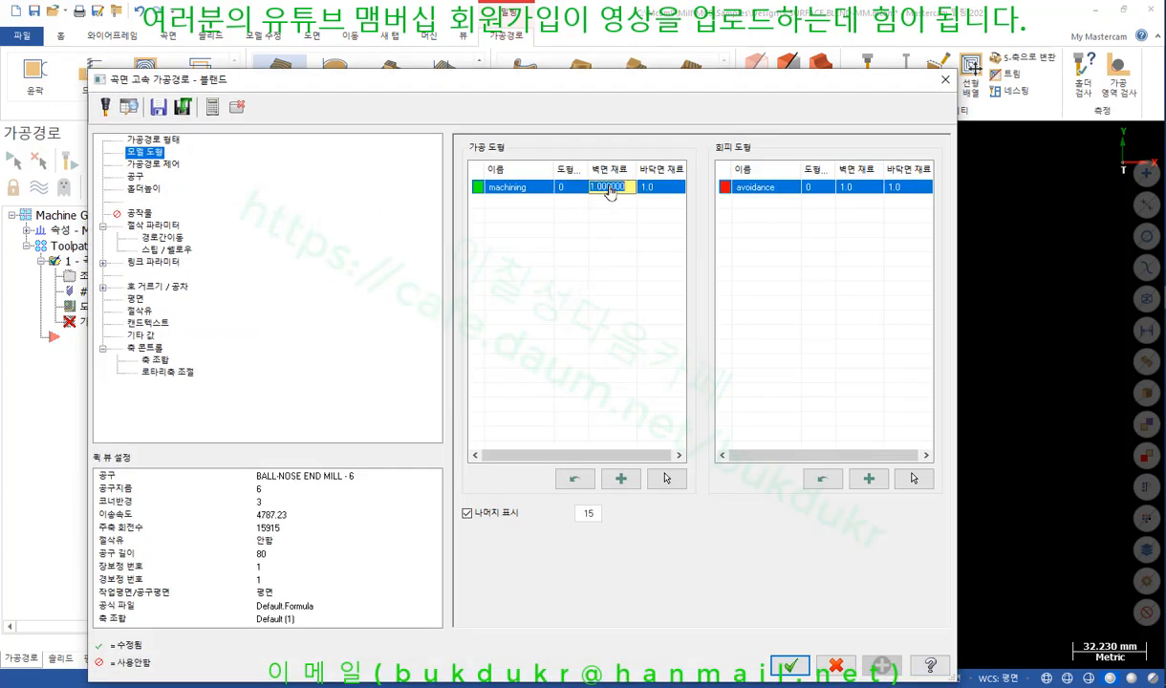
key("Return")
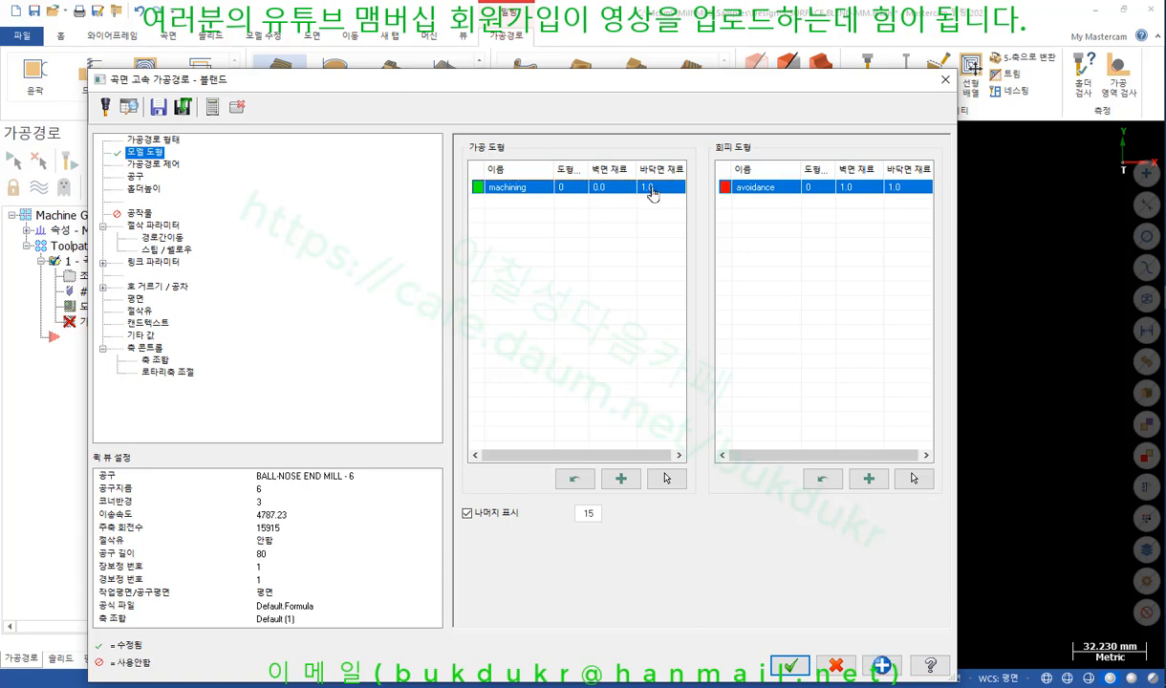
left_click(651, 189)
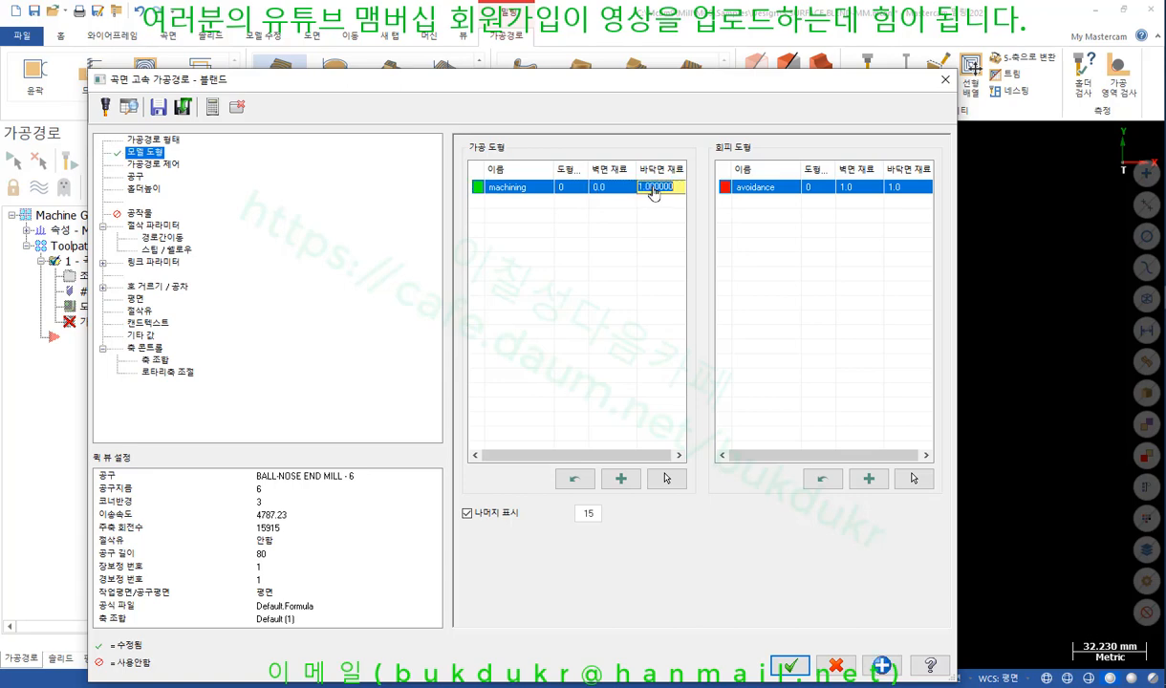
left_click(667, 480)
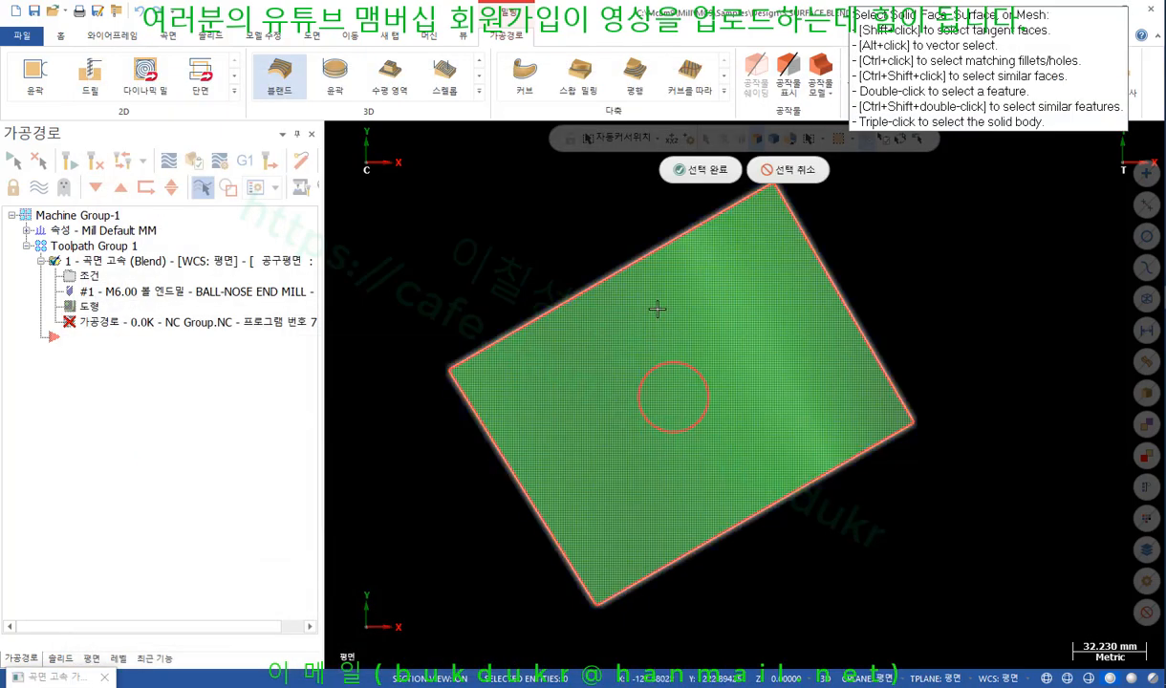
left_click(696, 170)
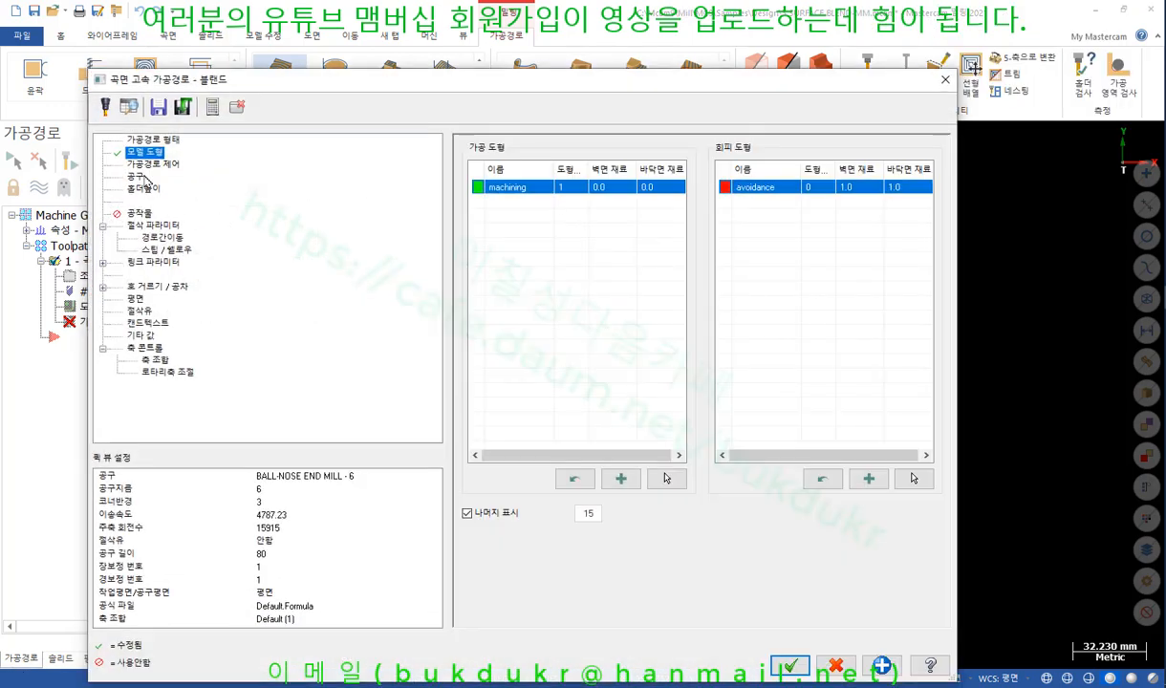
Chain the surface's closed edge boundary and the circle's centre point as the curve geometry (커브도형) of the Blend toolpath.
left_click(137, 178)
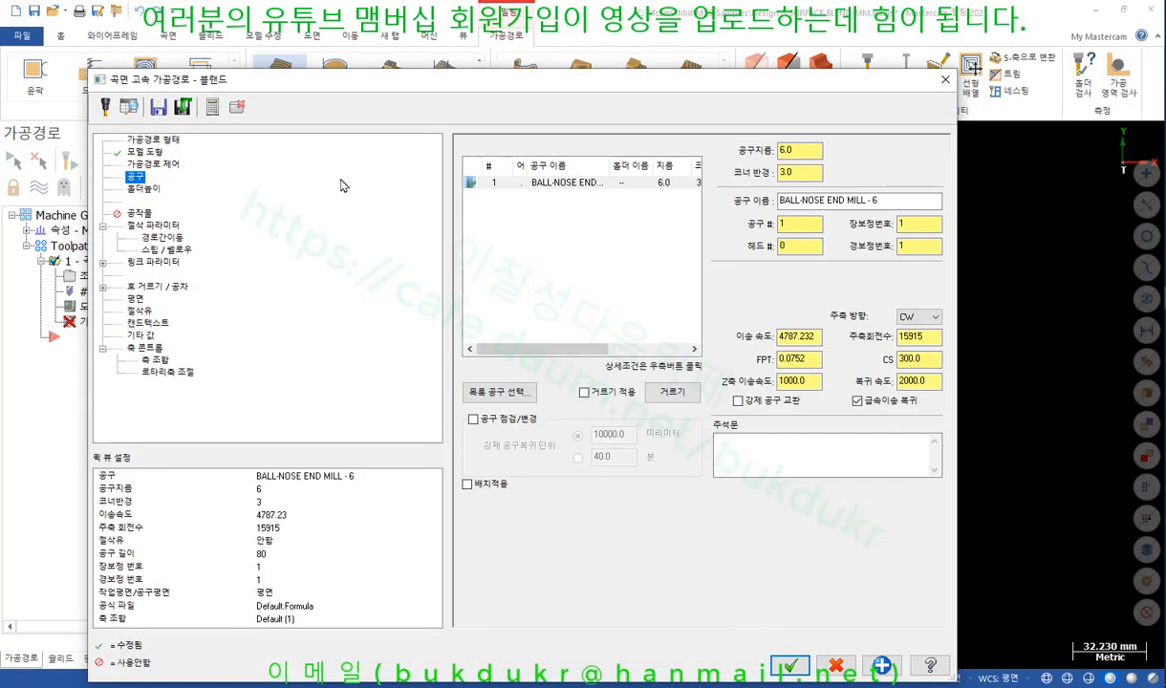
left_click(152, 164)
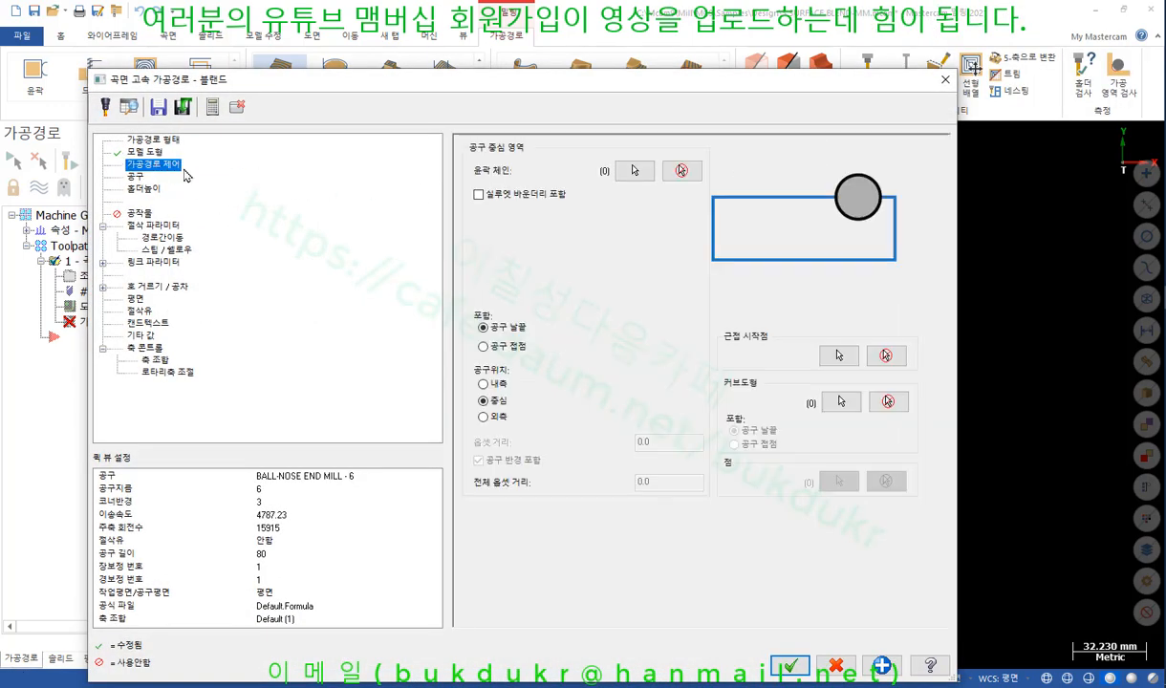
left_click(841, 403)
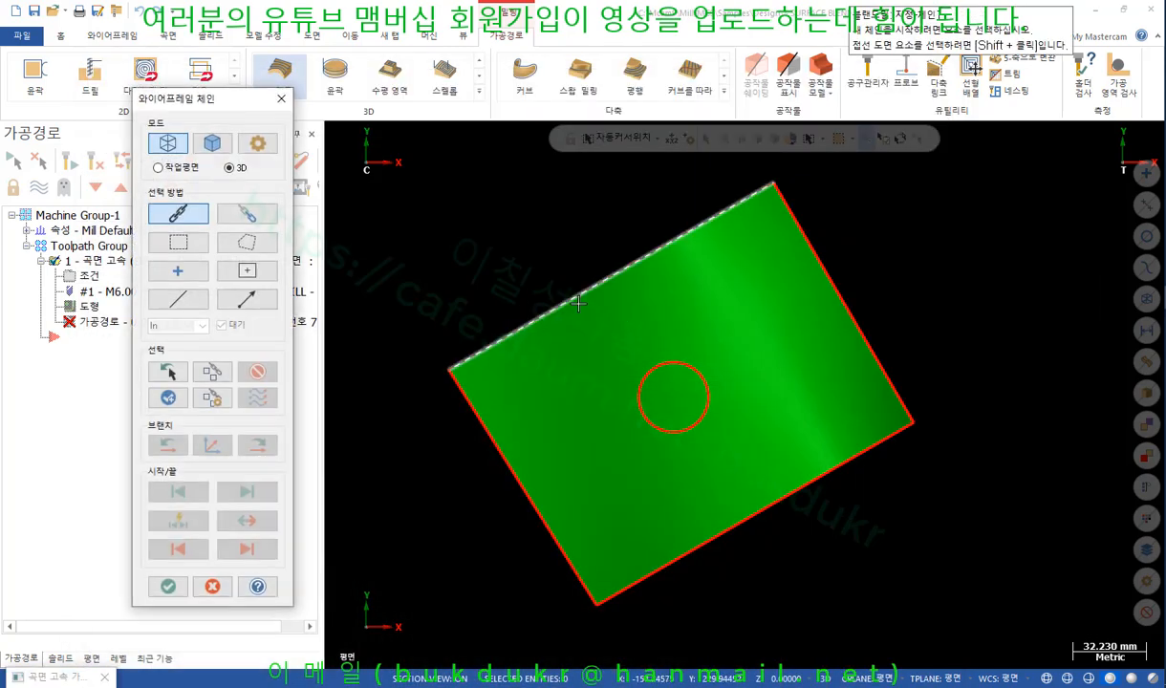
left_click(578, 304)
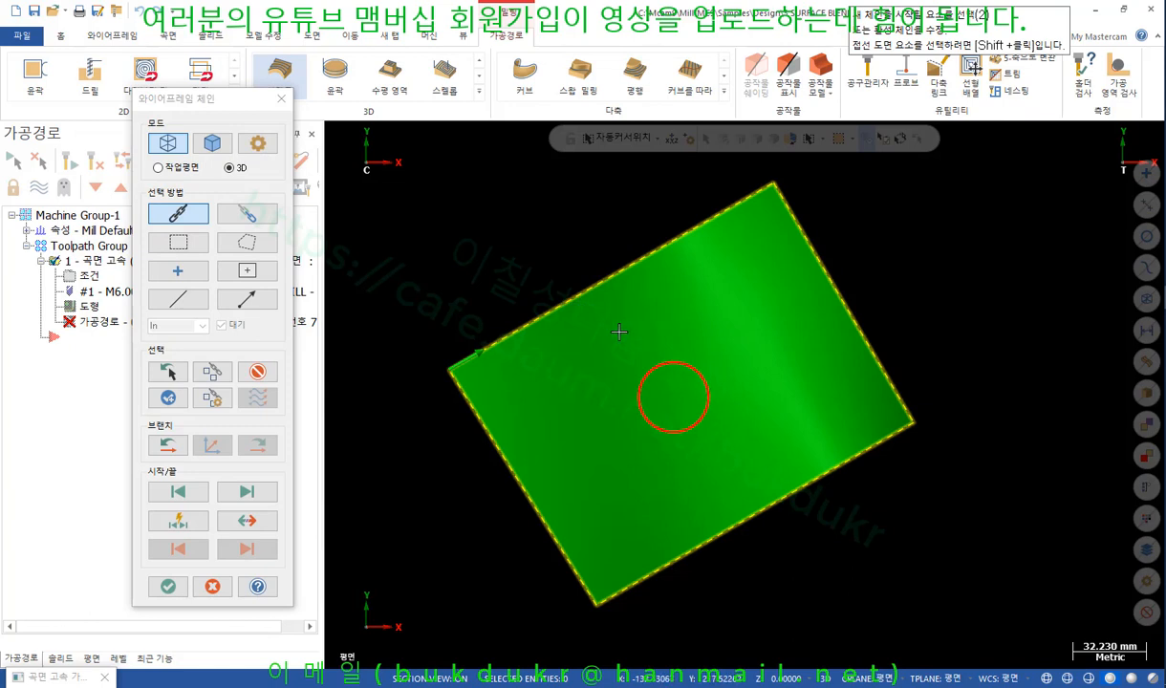
left_click(182, 274)
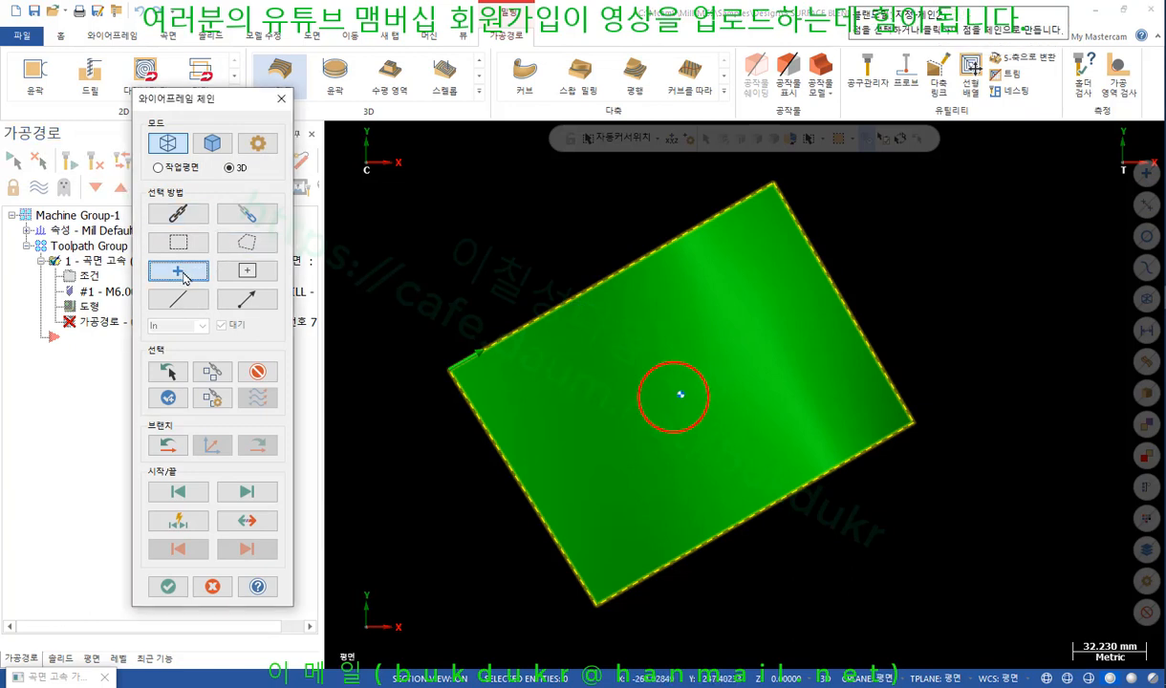
left_click(677, 398)
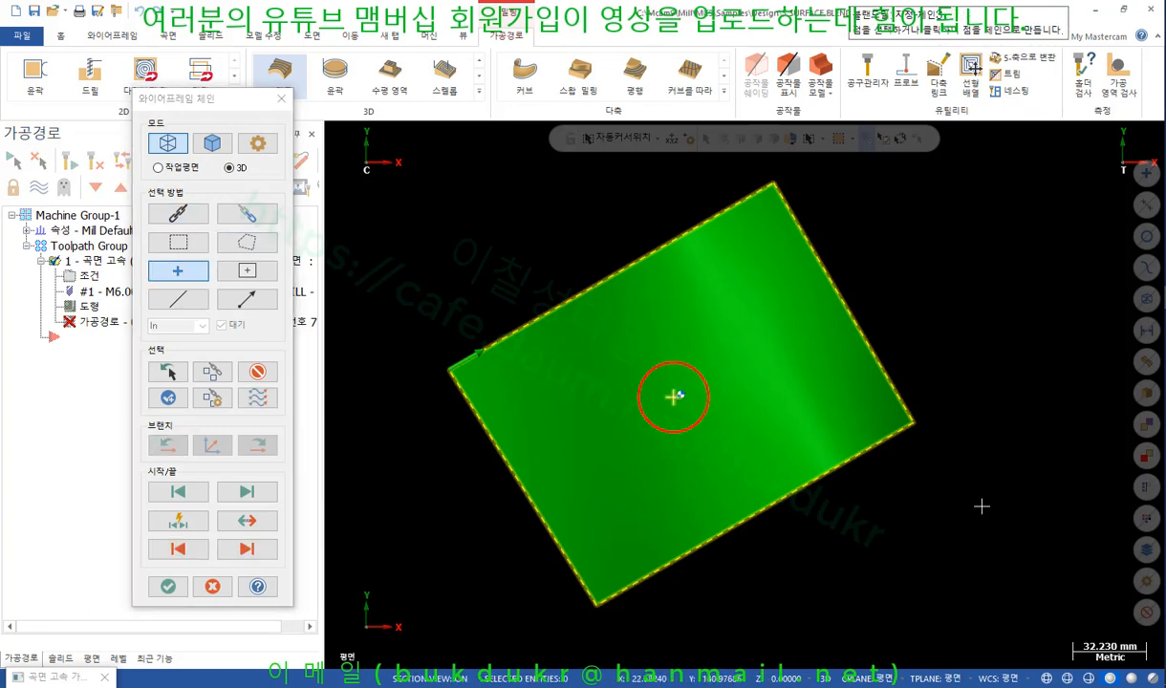
left_click(168, 587)
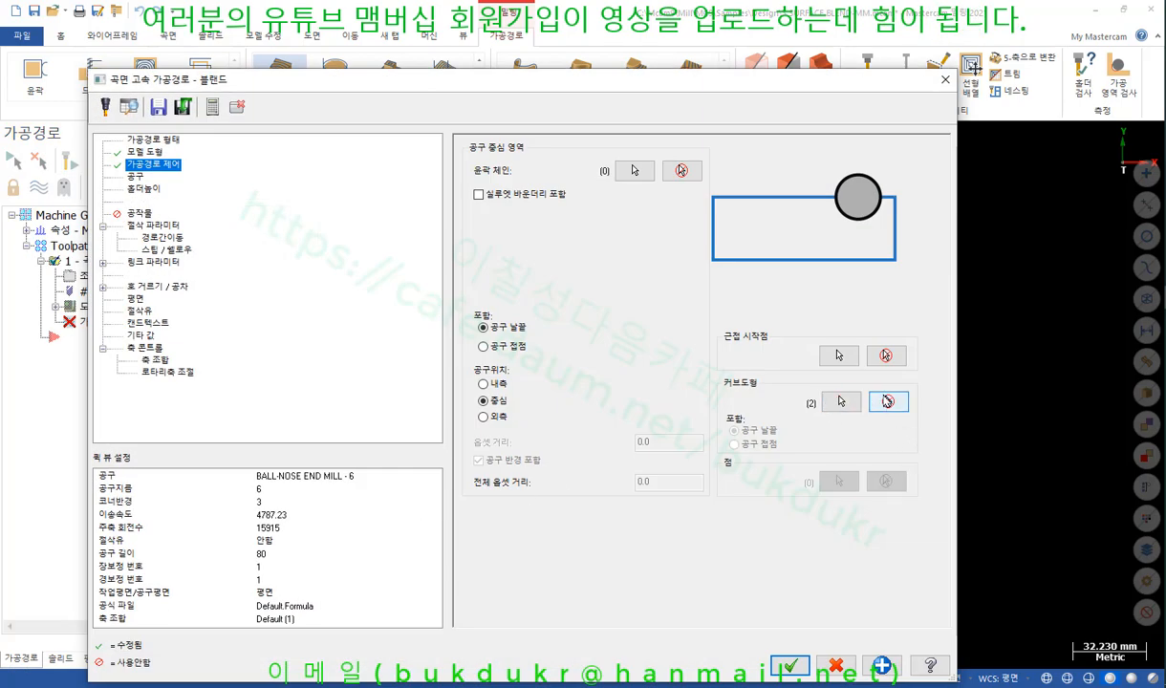
Accept the Blend parameters and keep the operation in the toolpath group.
left_click(793, 666)
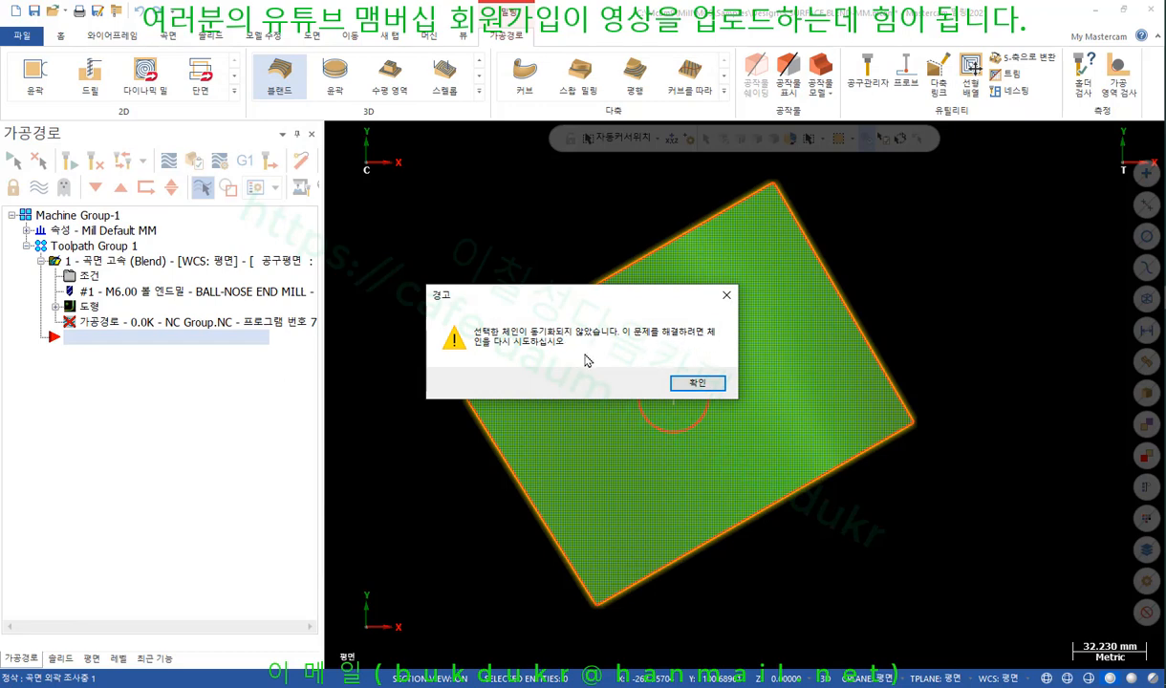
left_click(695, 383)
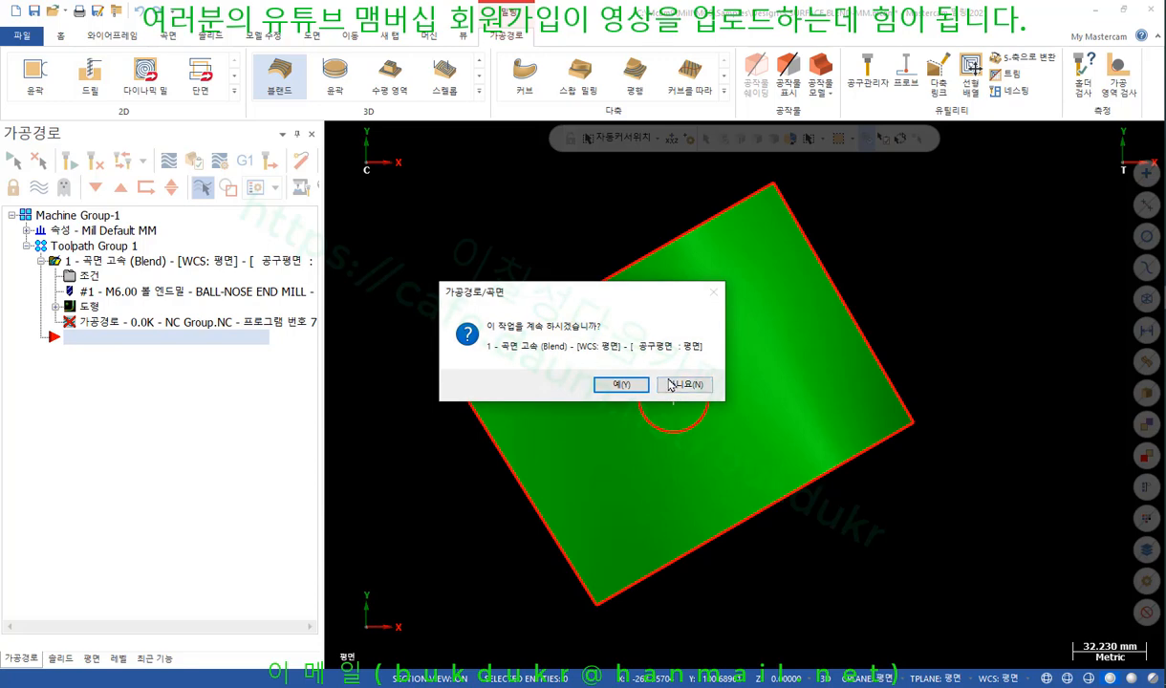
left_click(642, 386)
Reselect the Blend operation's curve geometry (커브도형), chaining only the surface's closed edge boundary.
scroll(529, 310, "up", 4)
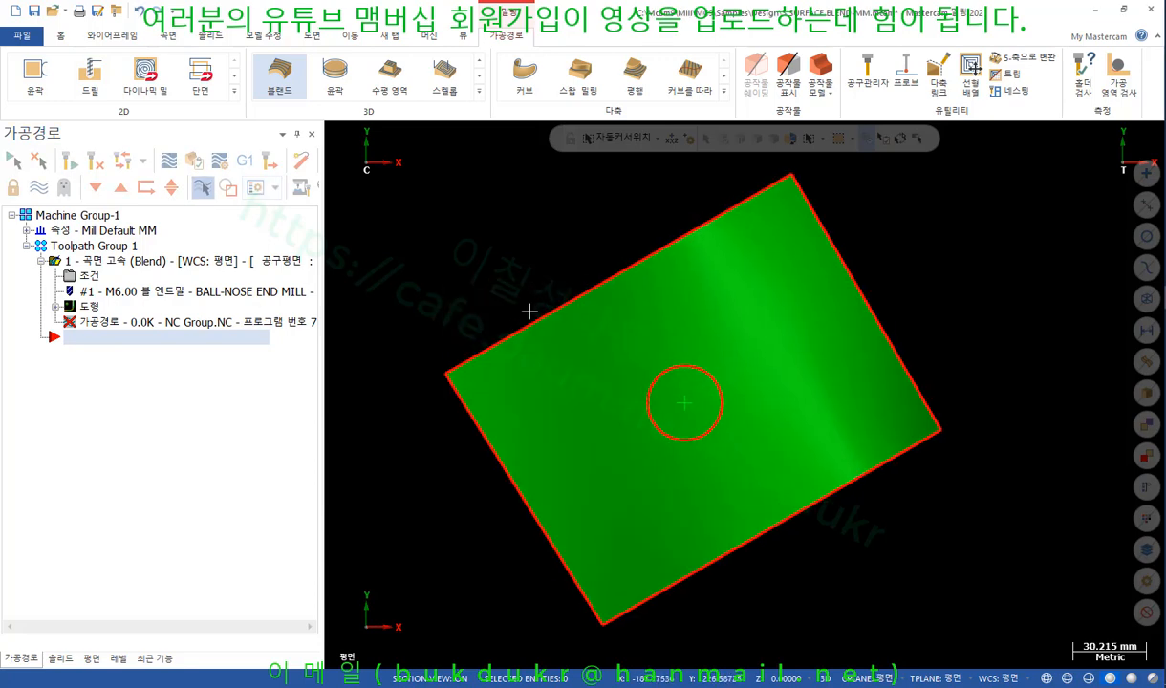
middle_click_drag(529, 309, 528, 230)
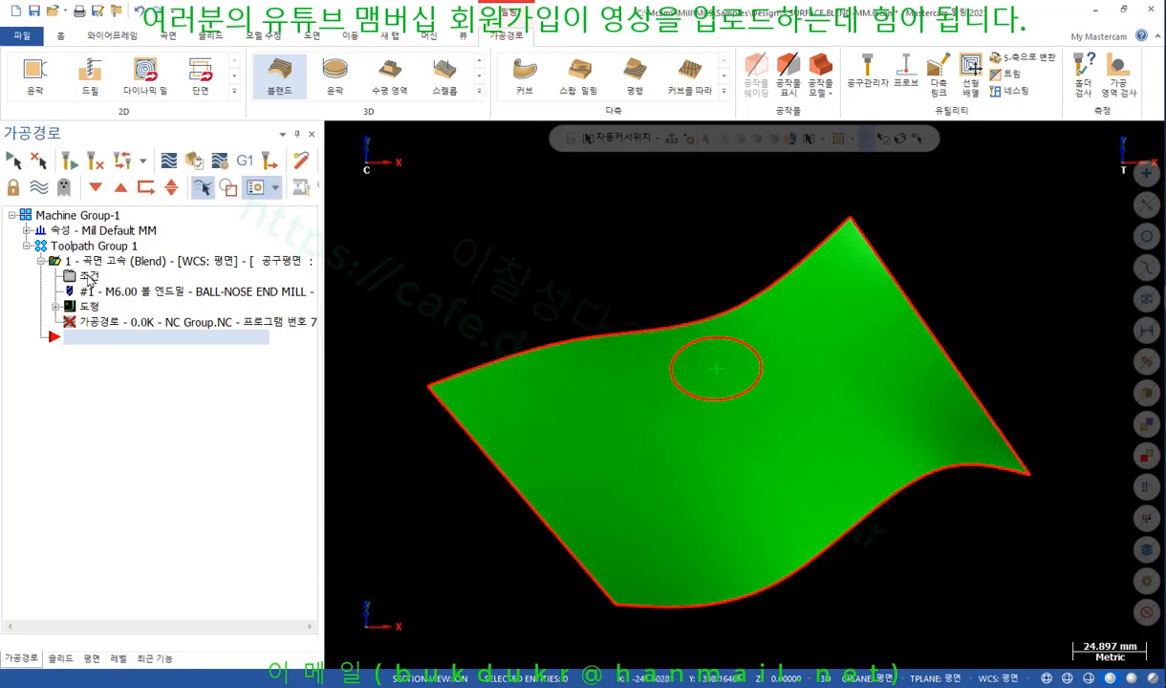
left_click(89, 277)
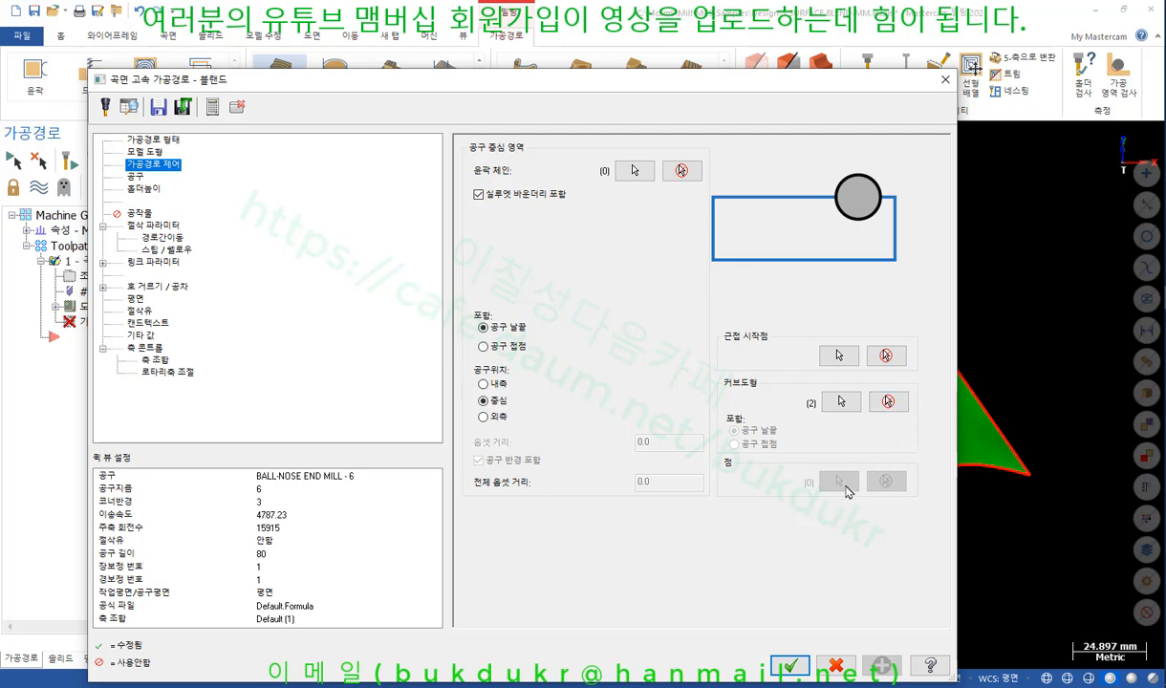
left_click(843, 401)
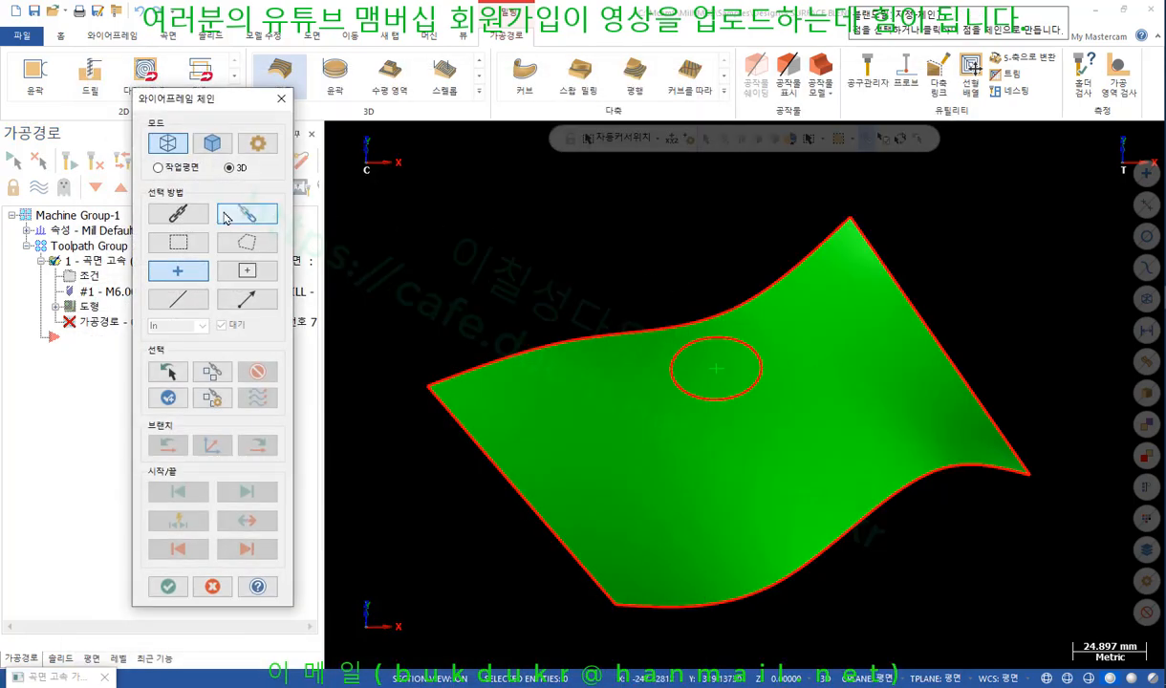
left_click(177, 213)
left_click(508, 363)
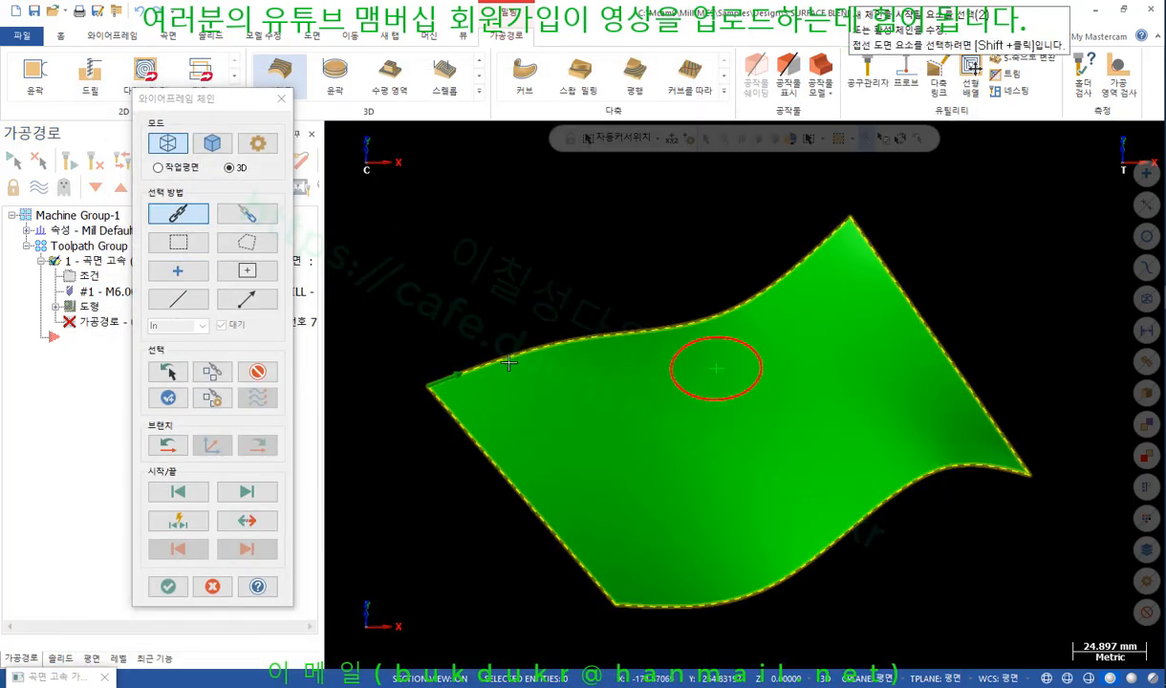
left_click(167, 586)
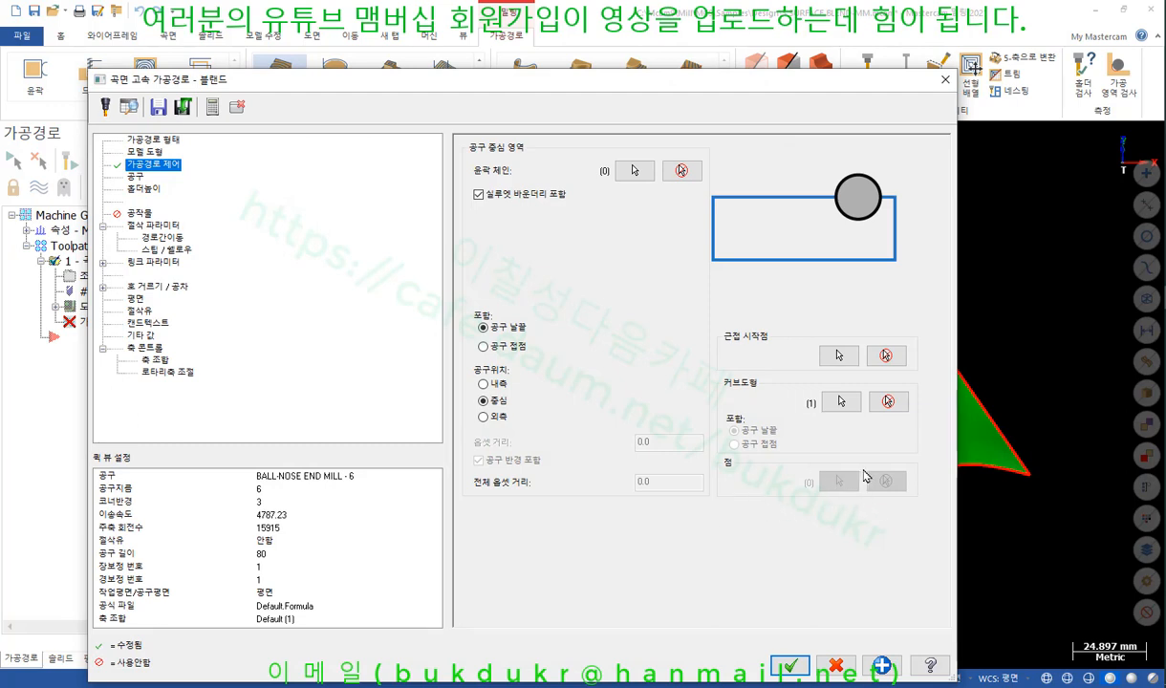
Set the Blend cut parameters (절삭 파라미터) to 3D projection with stepover (스텝오버) 1.0 and spacing (간격) 1.0.
left_click(137, 177)
left_click(149, 193)
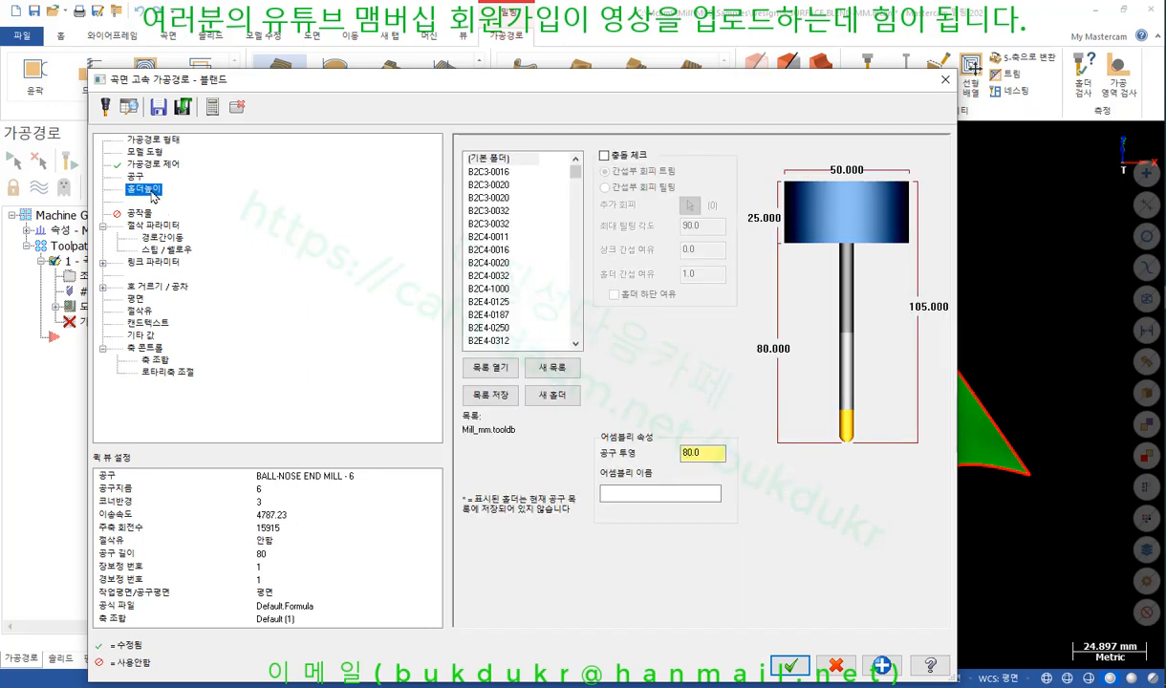
left_click(155, 225)
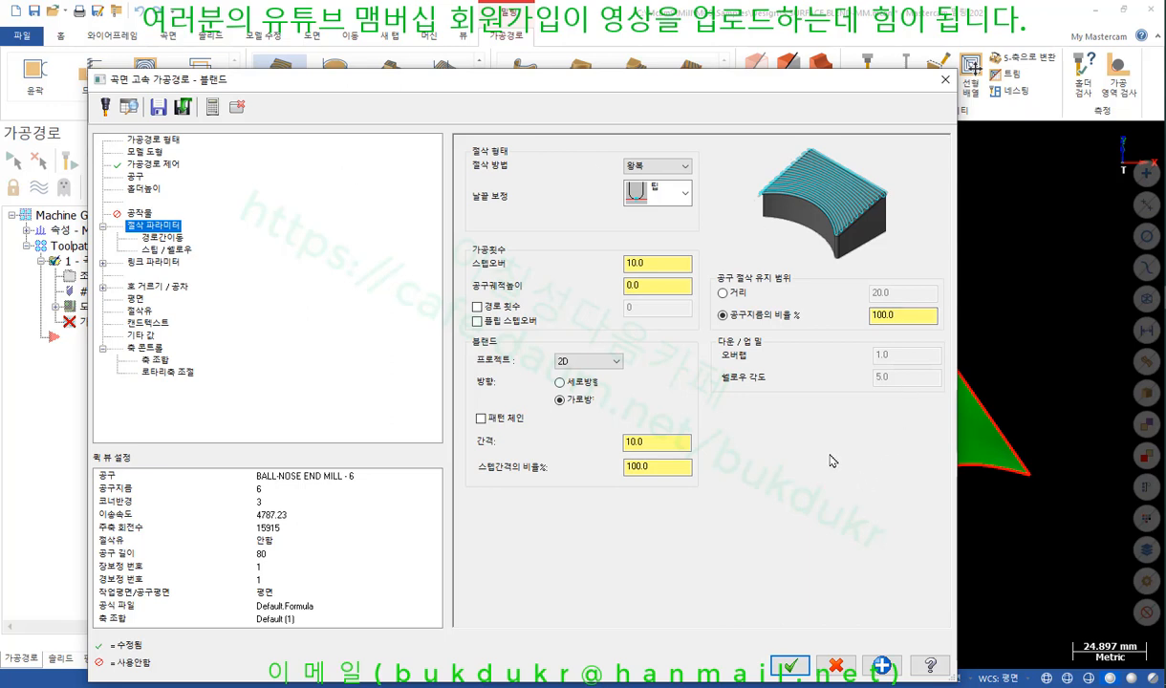
left_click(601, 361)
left_click(573, 379)
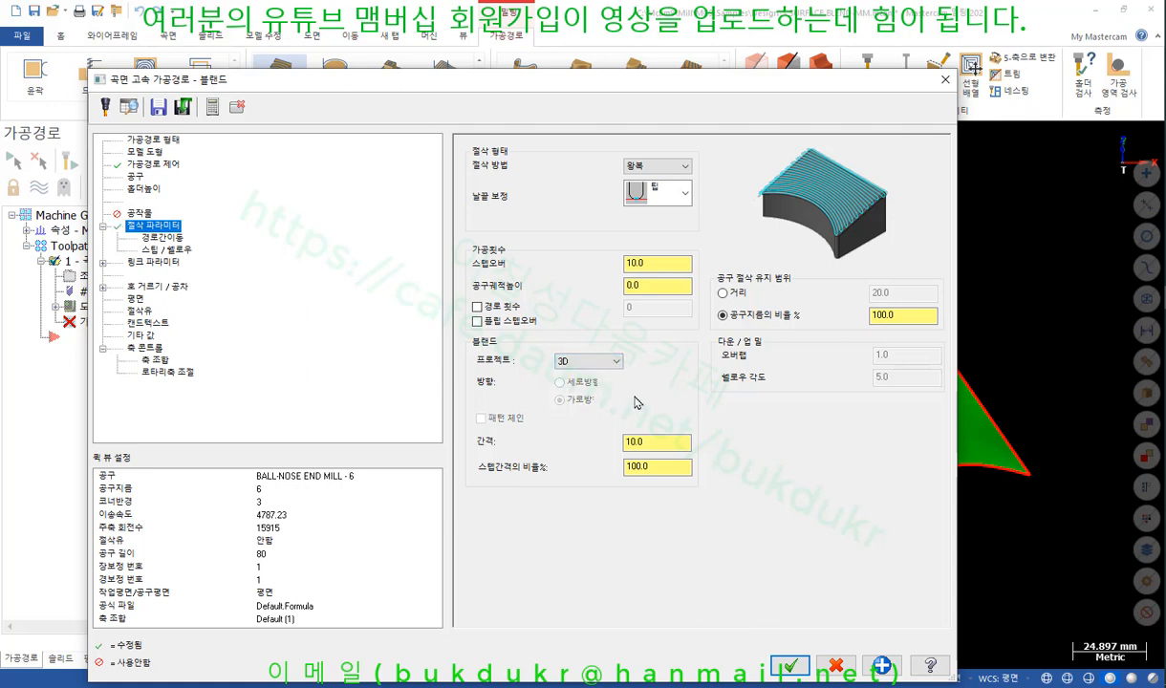
left_click(636, 263)
type("1")
double_click(670, 444)
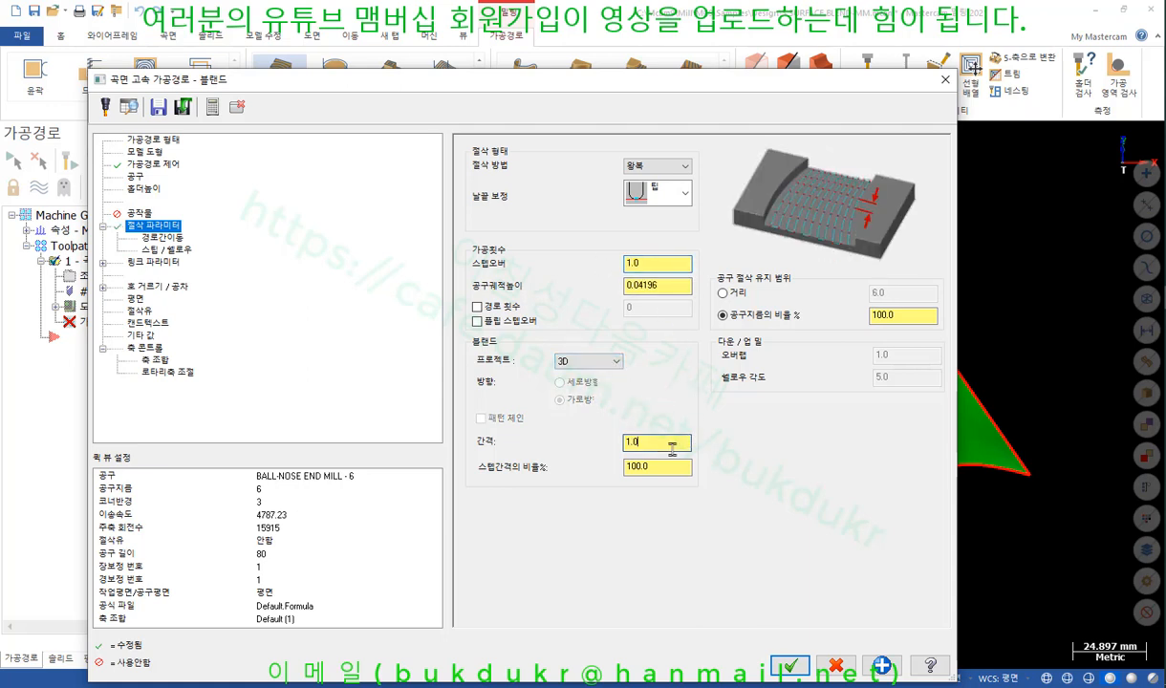
type("1")
left_click(678, 466)
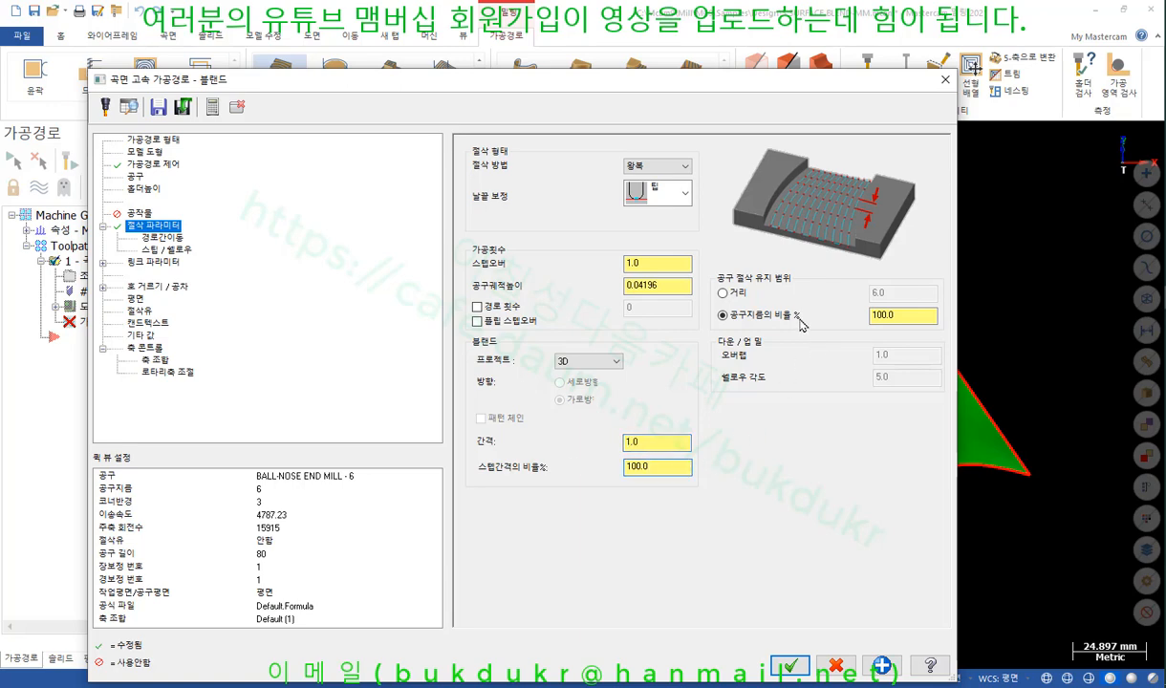
left_click(789, 665)
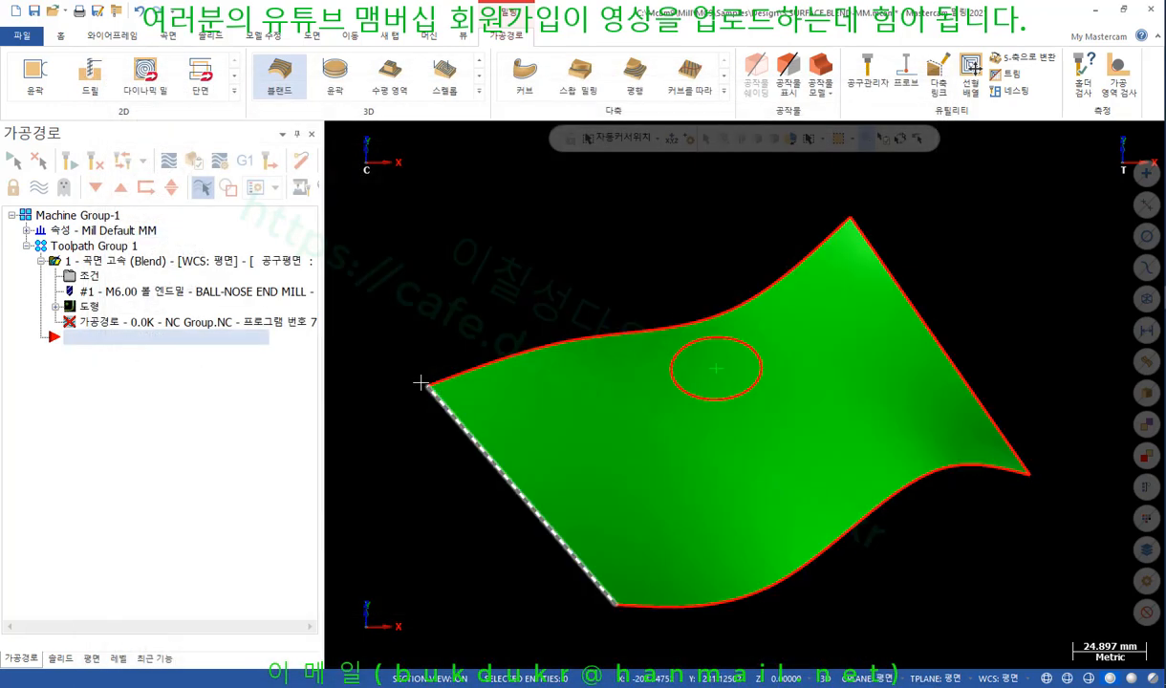
Try to regenerate the Blend toolpath with only the boundary chain.
left_click(76, 165)
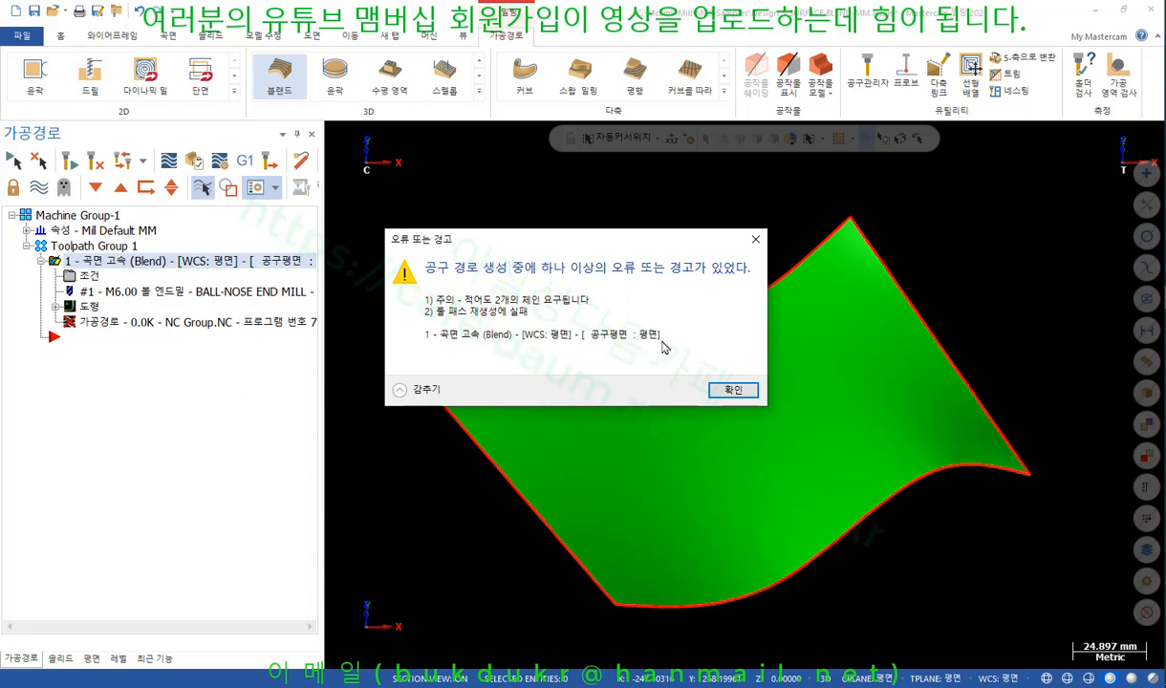
left_click(729, 388)
scroll(604, 271, "down", 3)
middle_click_drag(604, 270, 615, 293)
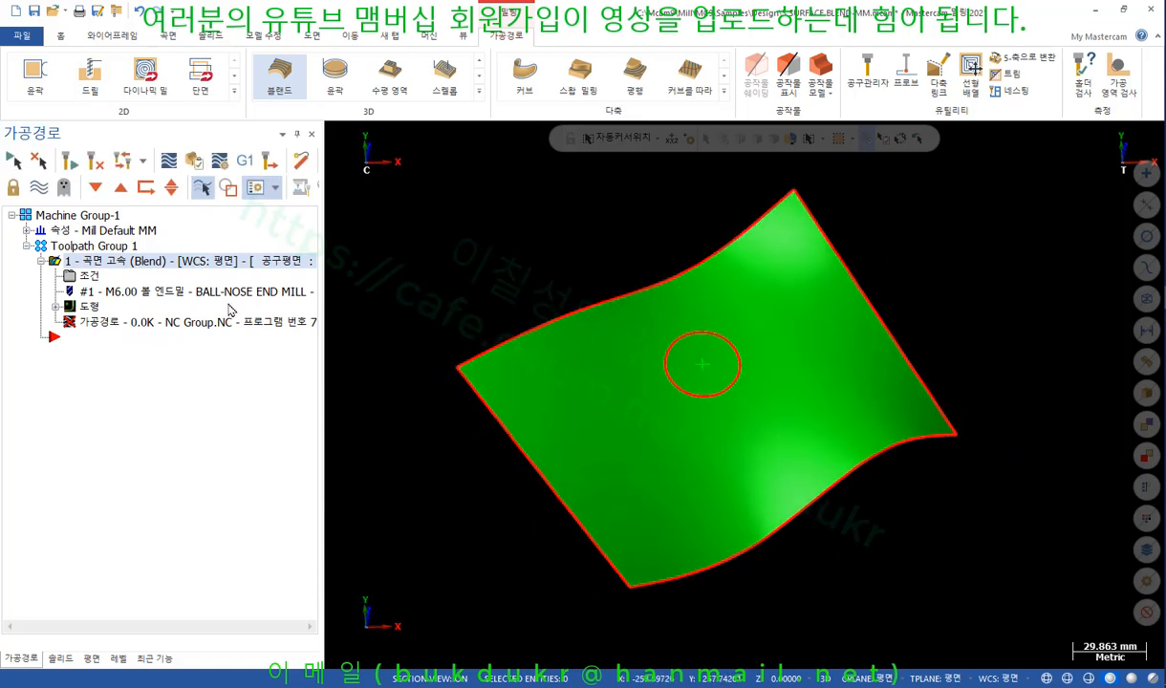
Clear the Blend operation's curve geometry (커브도형) and chain the surface's closed edge boundary again.
left_click(88, 307)
left_click(153, 164)
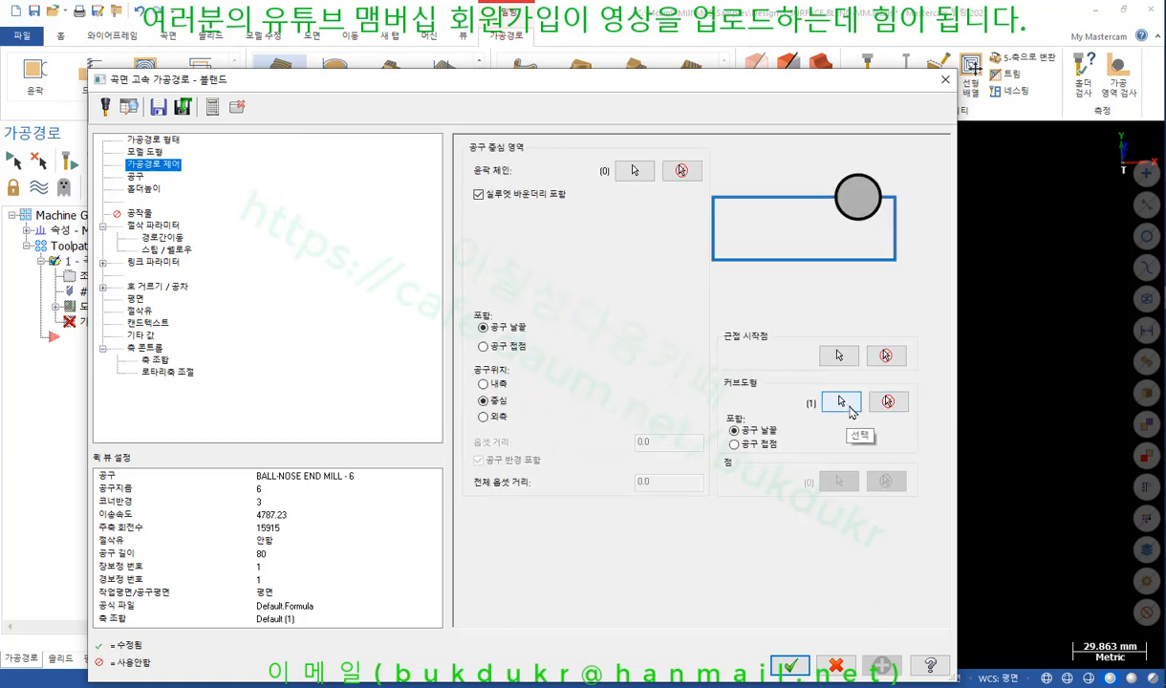
left_click(888, 402)
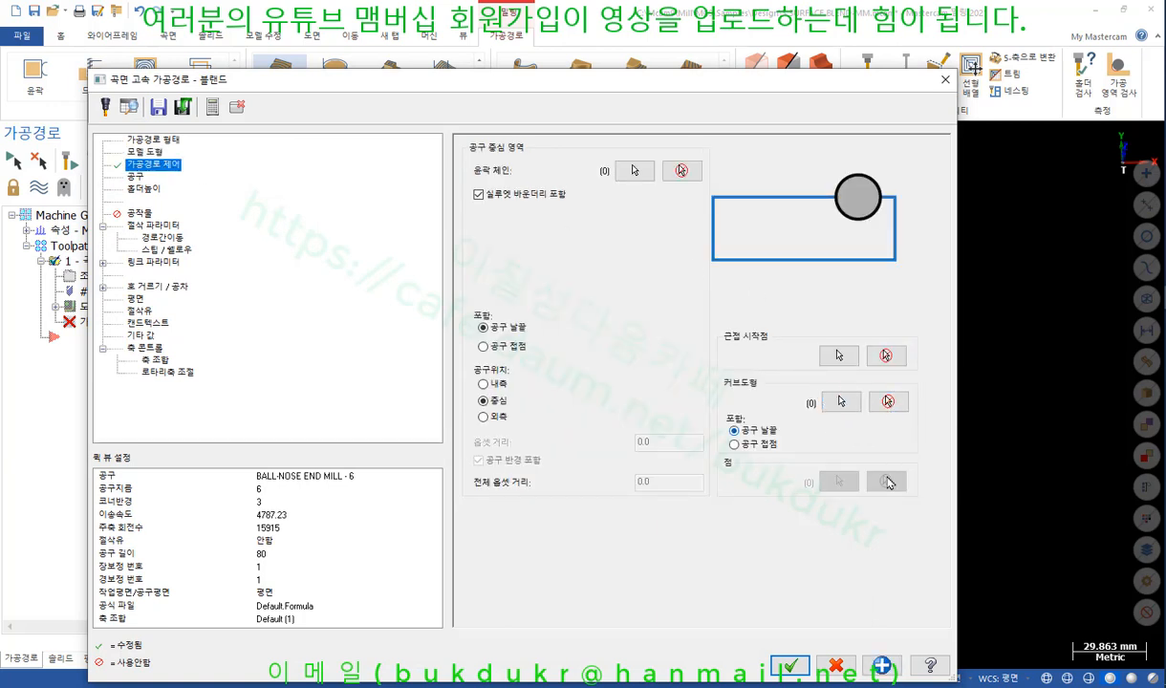
left_click(840, 402)
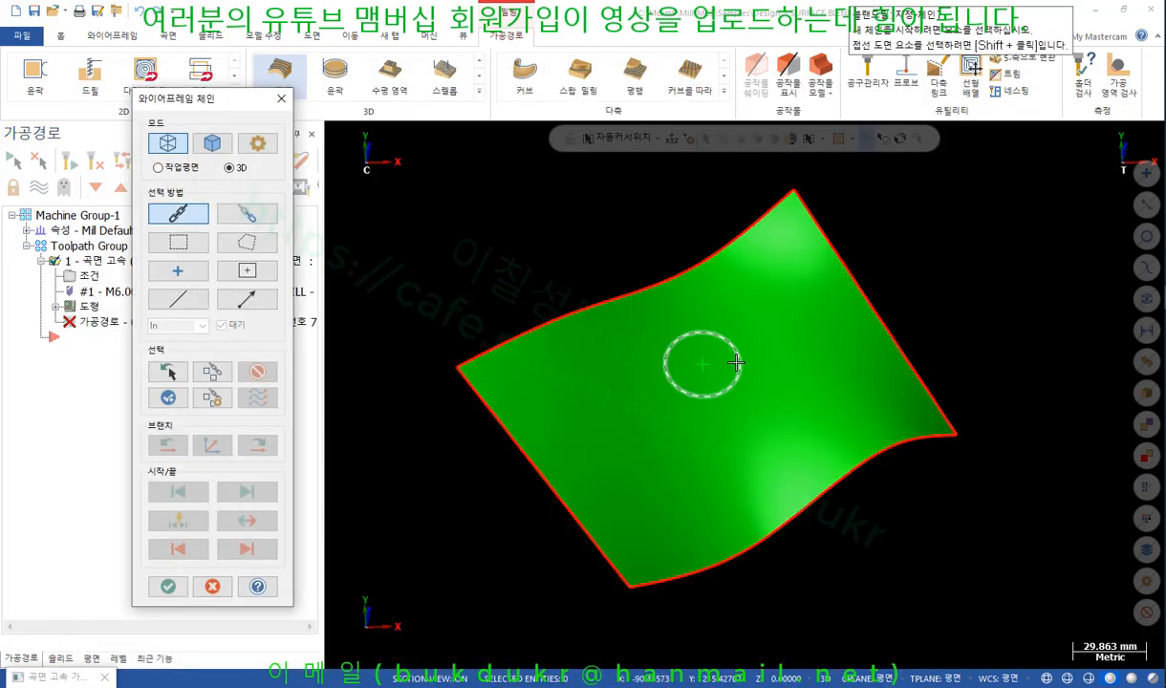
left_click(767, 233)
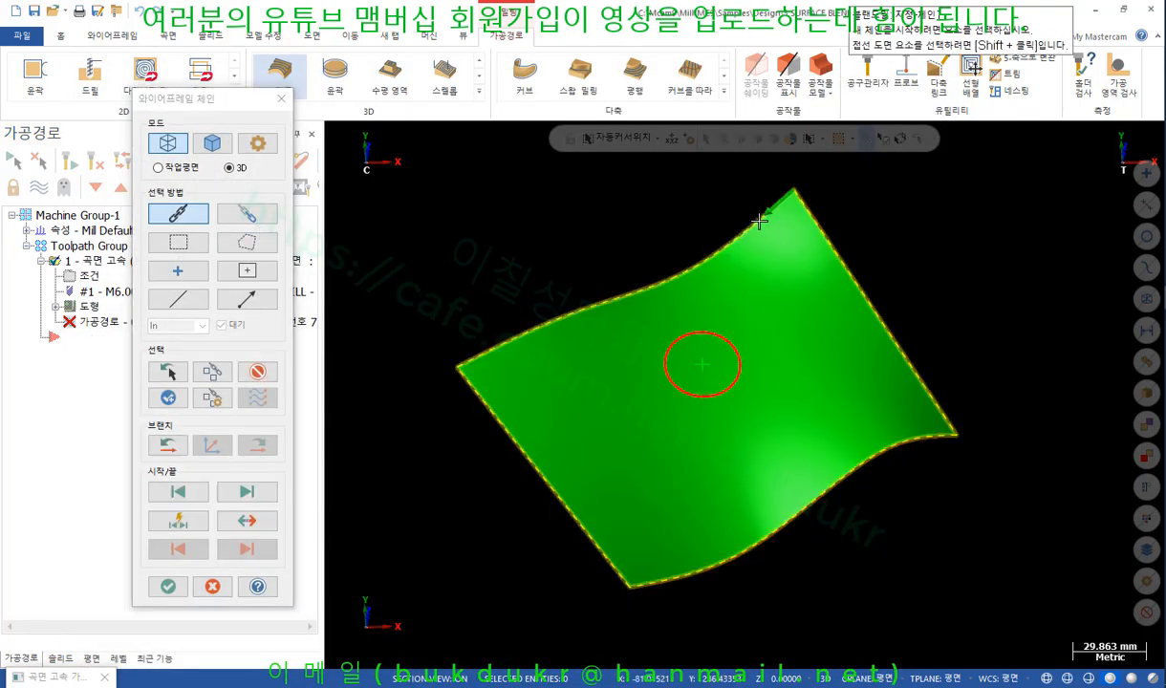
left_click(167, 586)
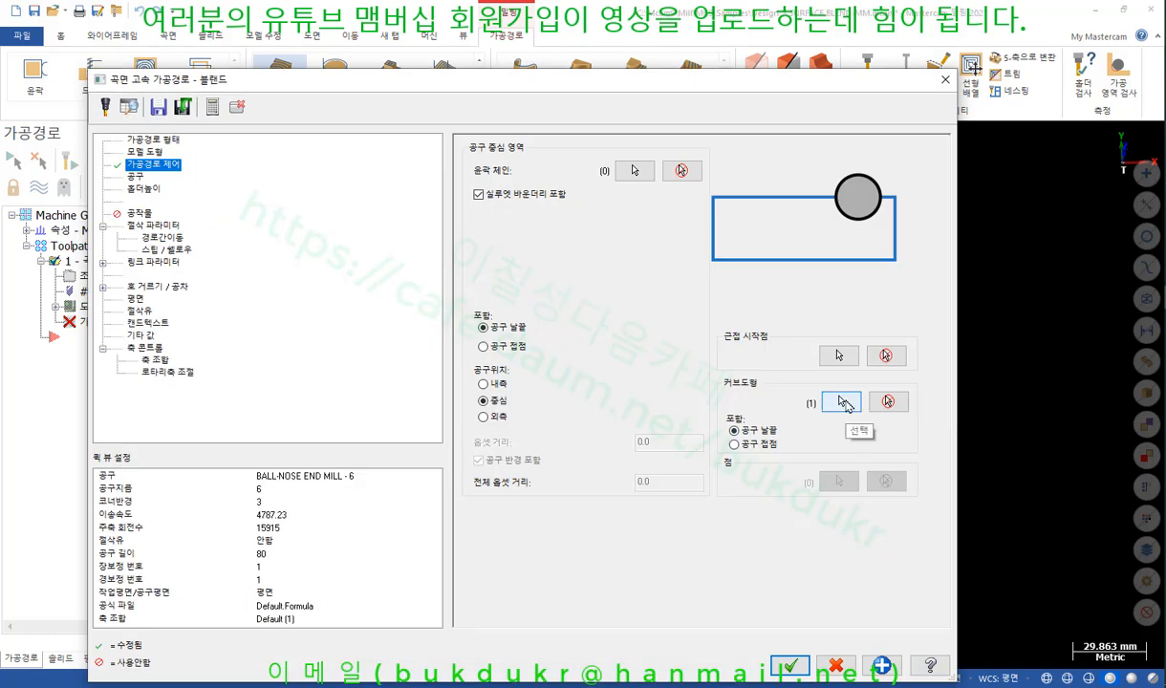
Add the circle's centre point as a second, point-type chain to the curve geometry and regenerate the Blend toolpath.
left_click(844, 403)
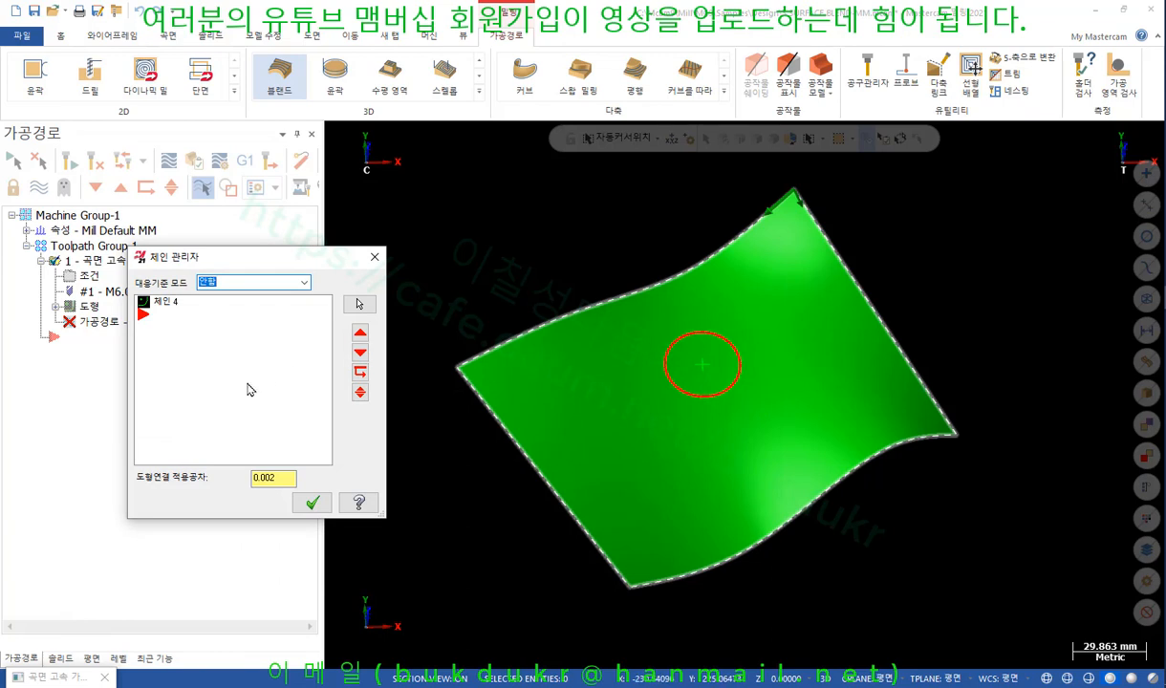
right_click(248, 385)
left_click(286, 39)
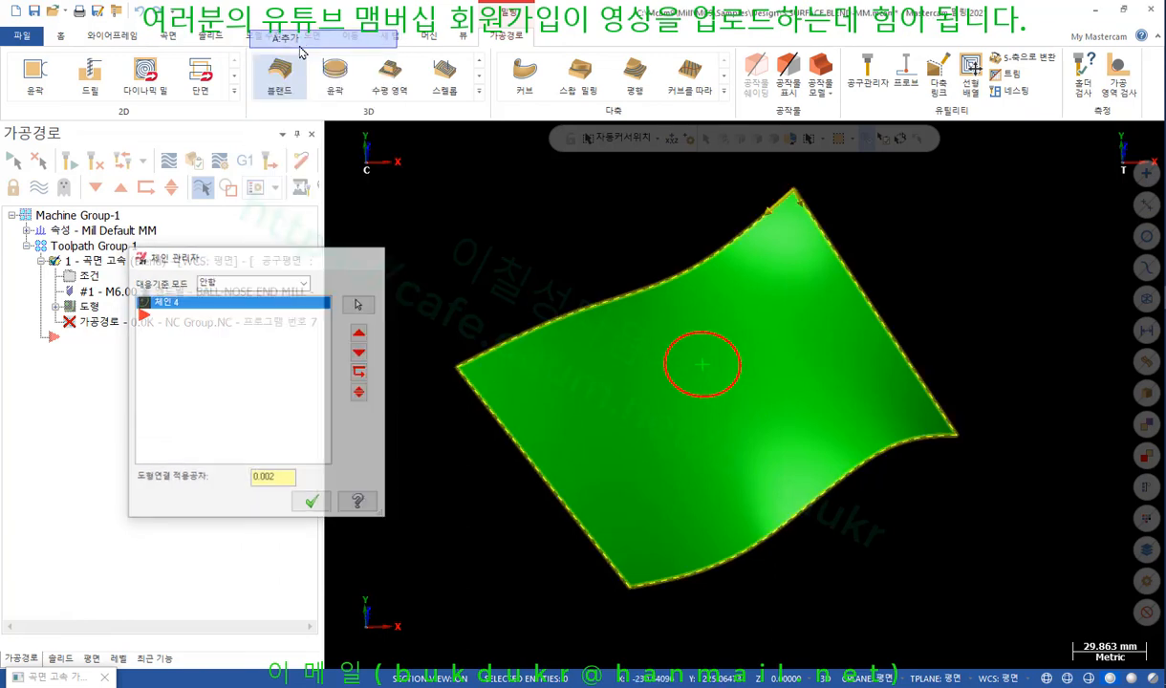
left_click(178, 270)
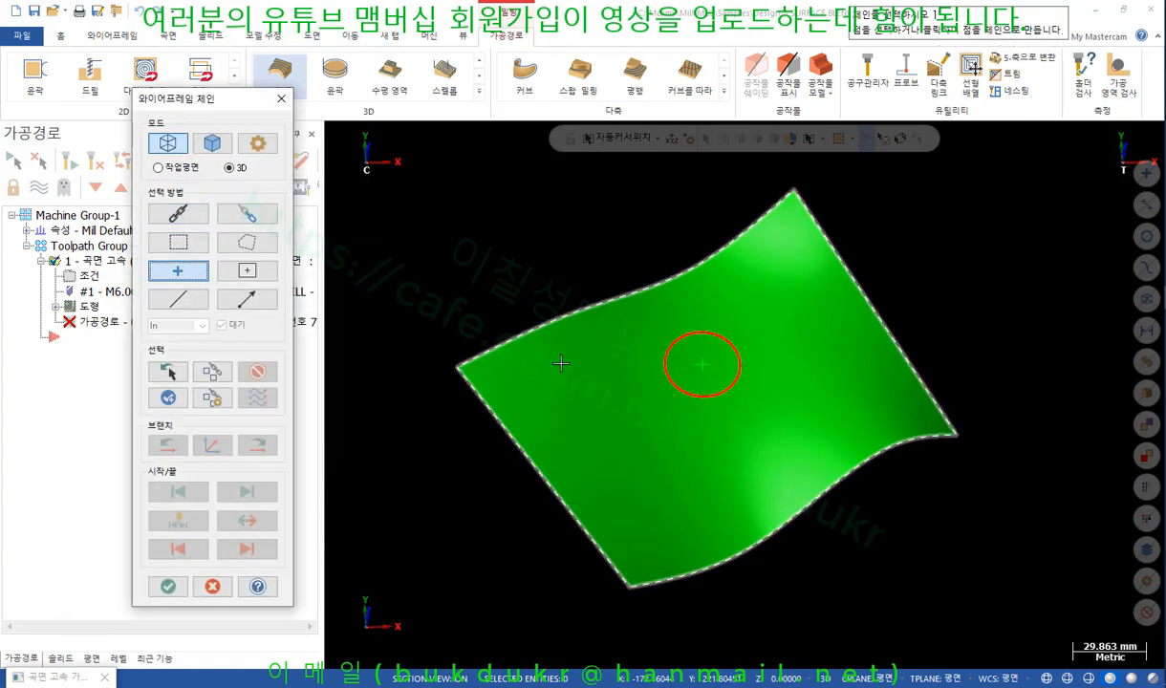
left_click(701, 369)
left_click(169, 586)
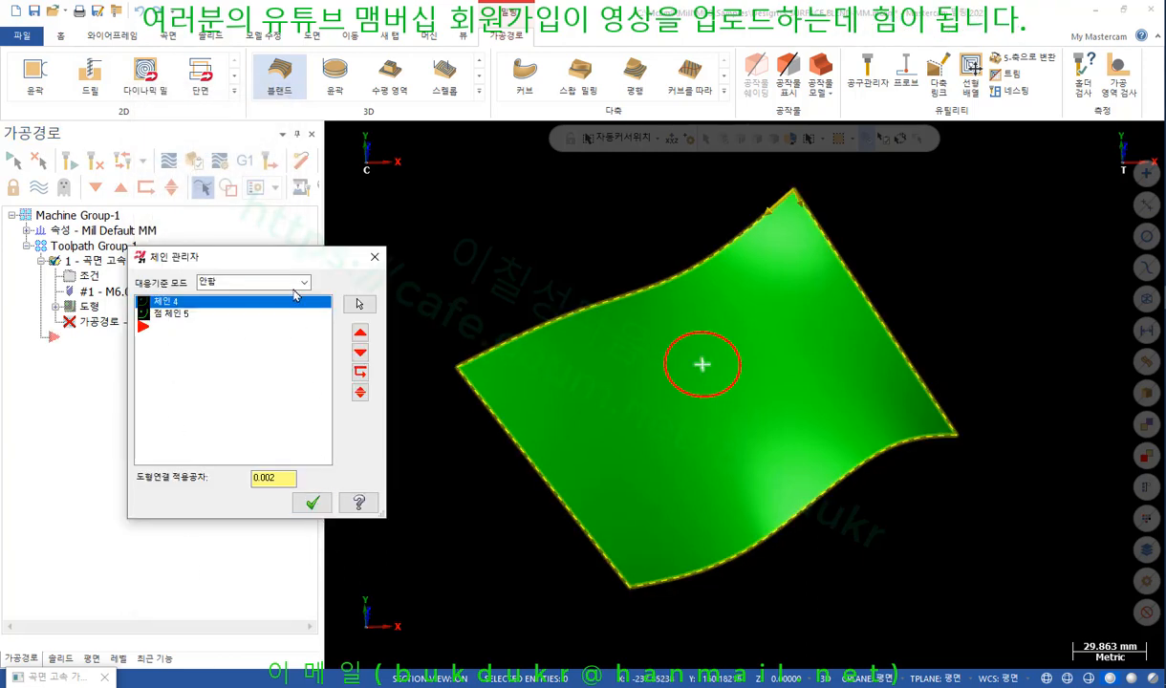
left_click(316, 504)
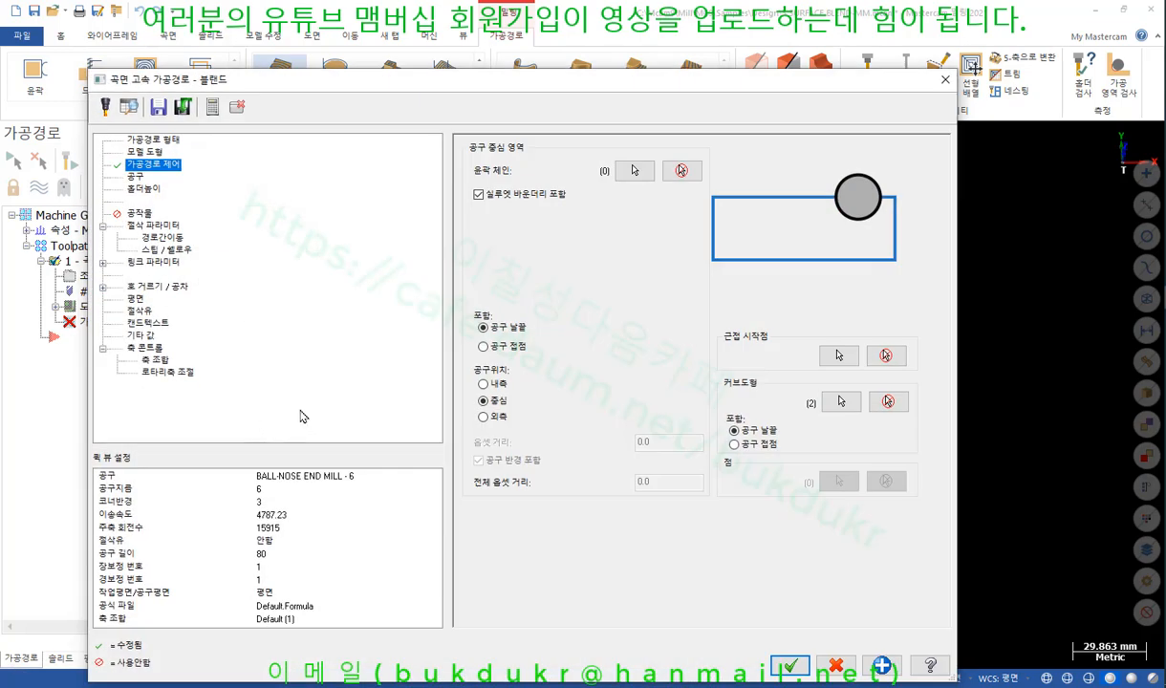
left_click(791, 660)
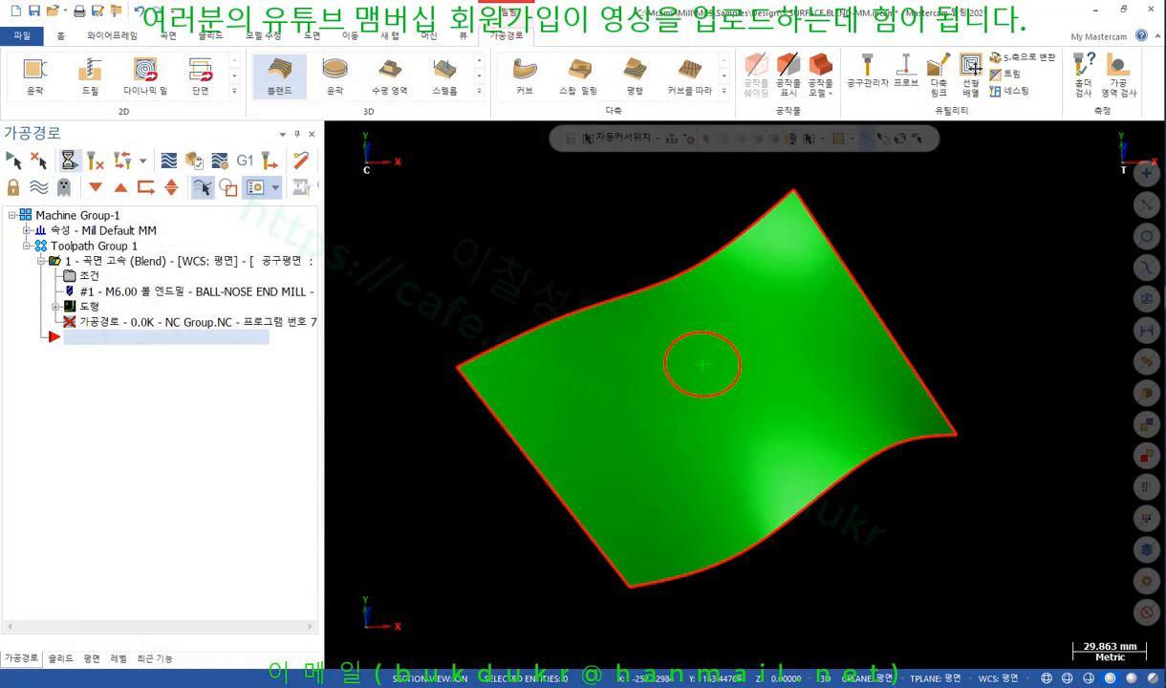
left_click(70, 162)
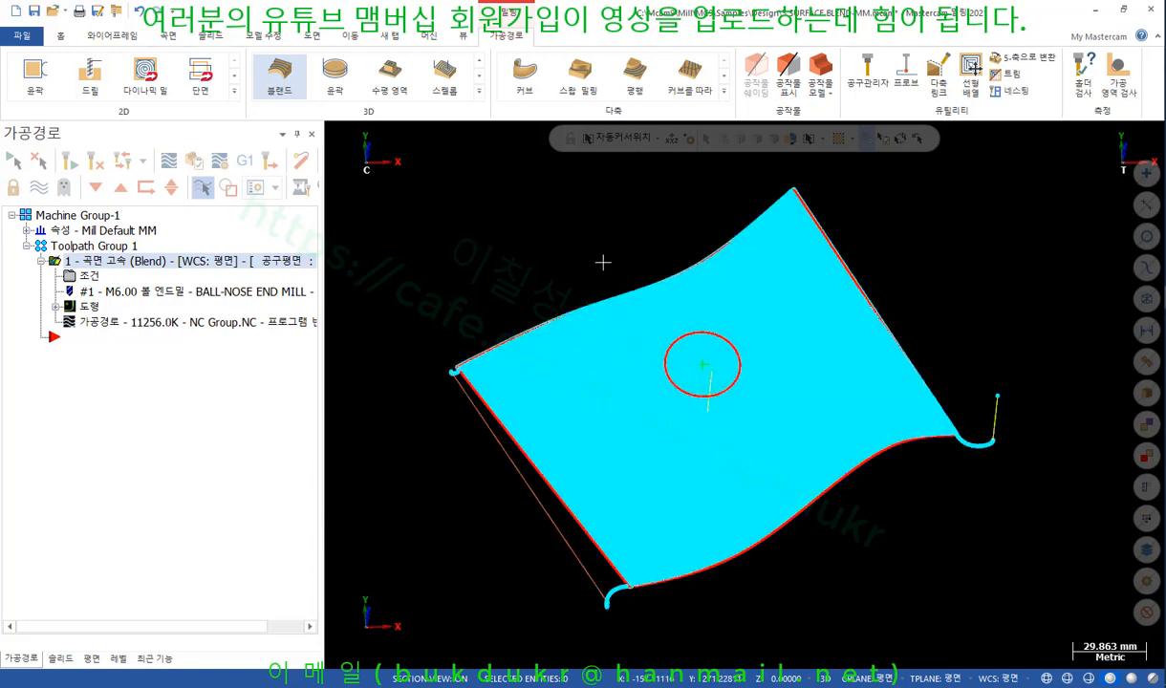
Set the Blend operation's stepover (스텝오버) to 5 in the cut parameters (절삭 파라미터) and regenerate the toolpath.
scroll(660, 296, "up", 3)
middle_click_drag(678, 323, 482, 242)
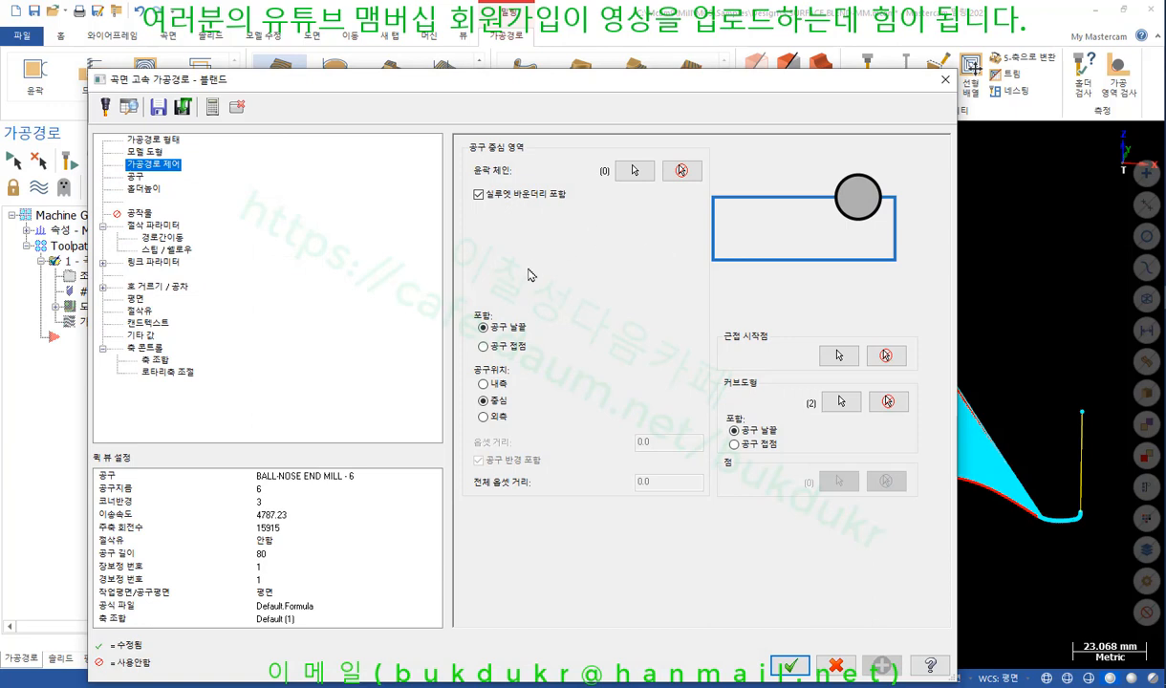
left_click(153, 224)
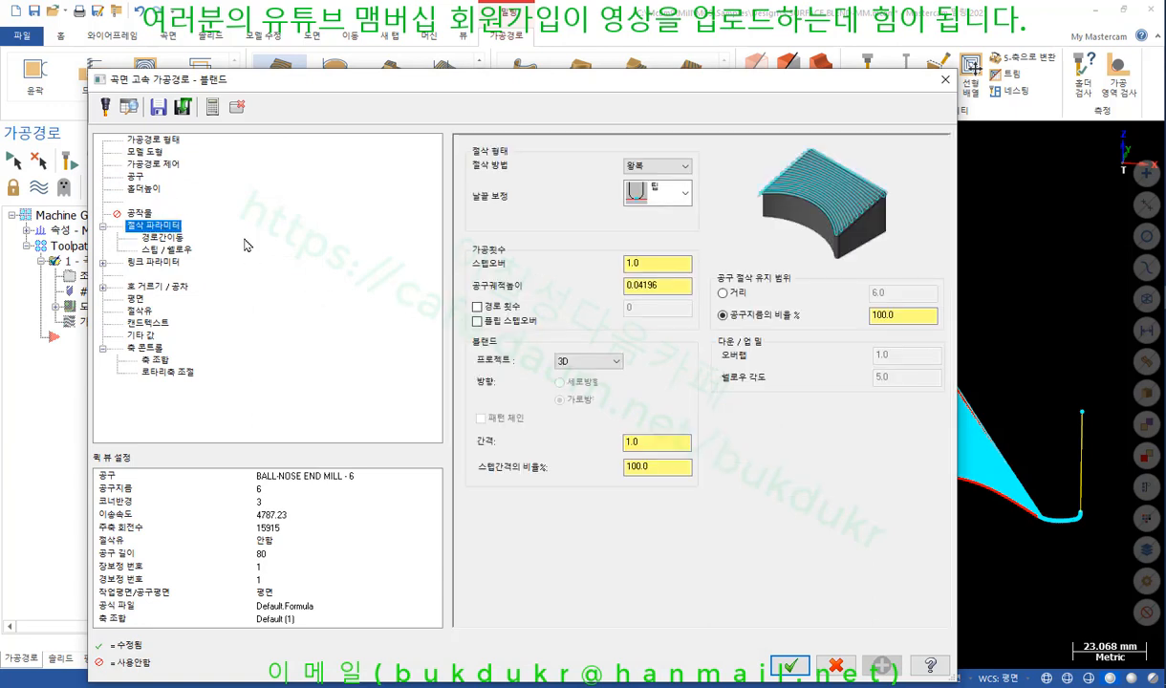
double_click(658, 267)
type("5")
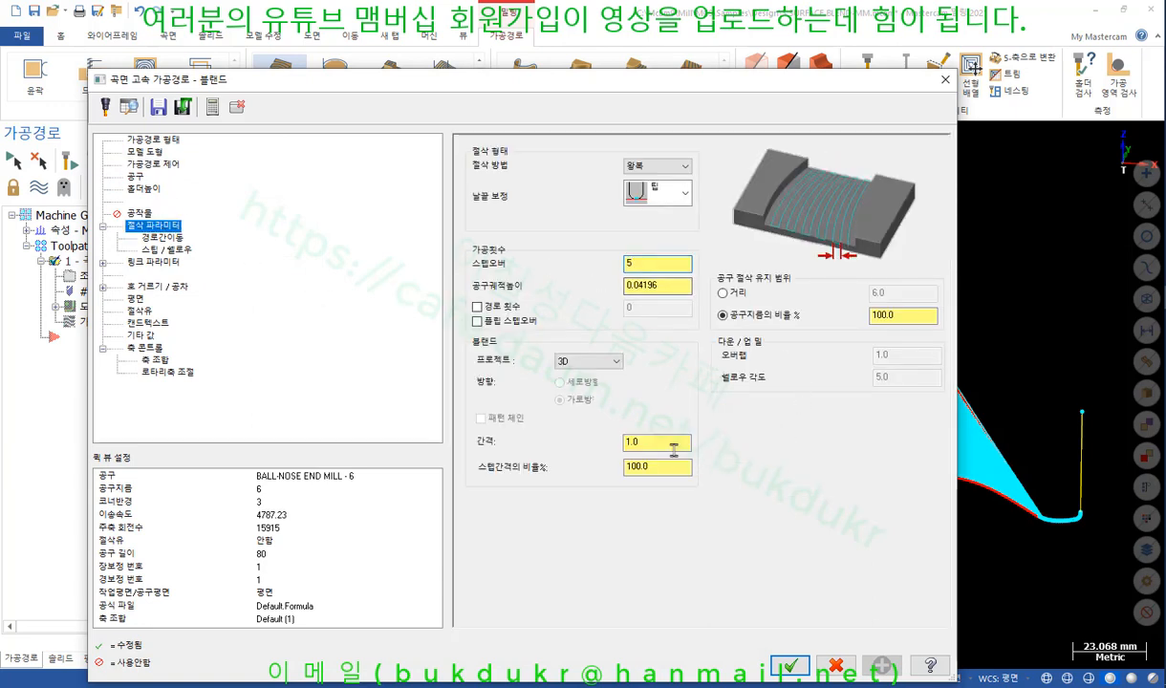
left_click(790, 666)
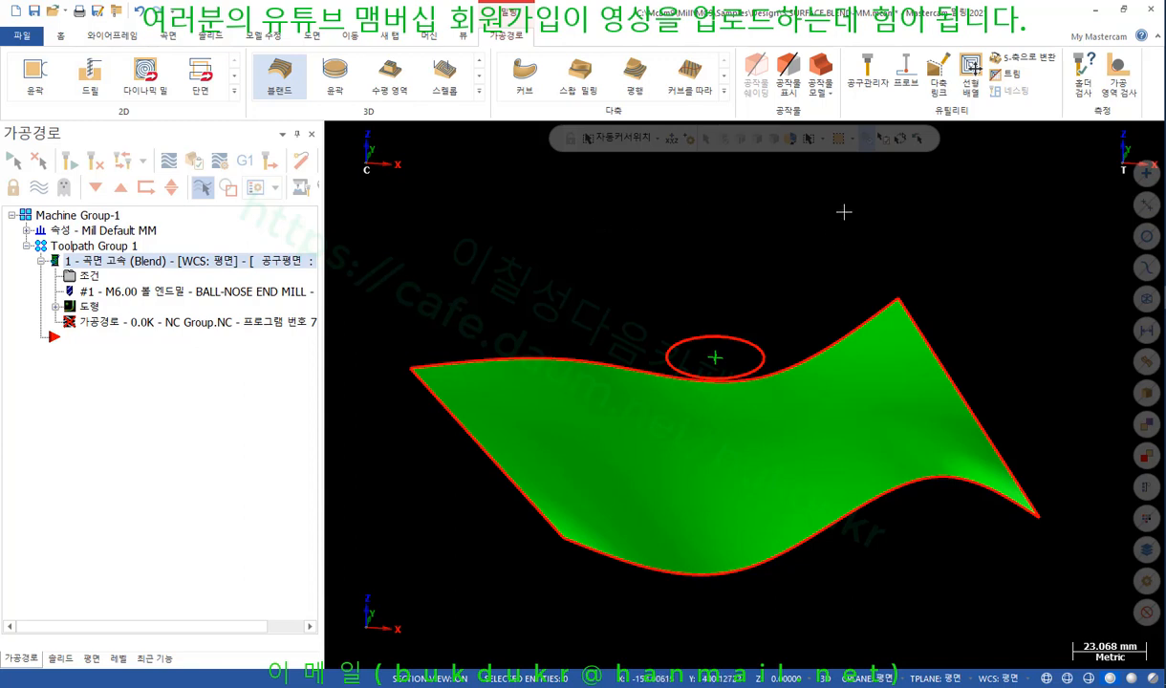
scroll(844, 209, "down", 1)
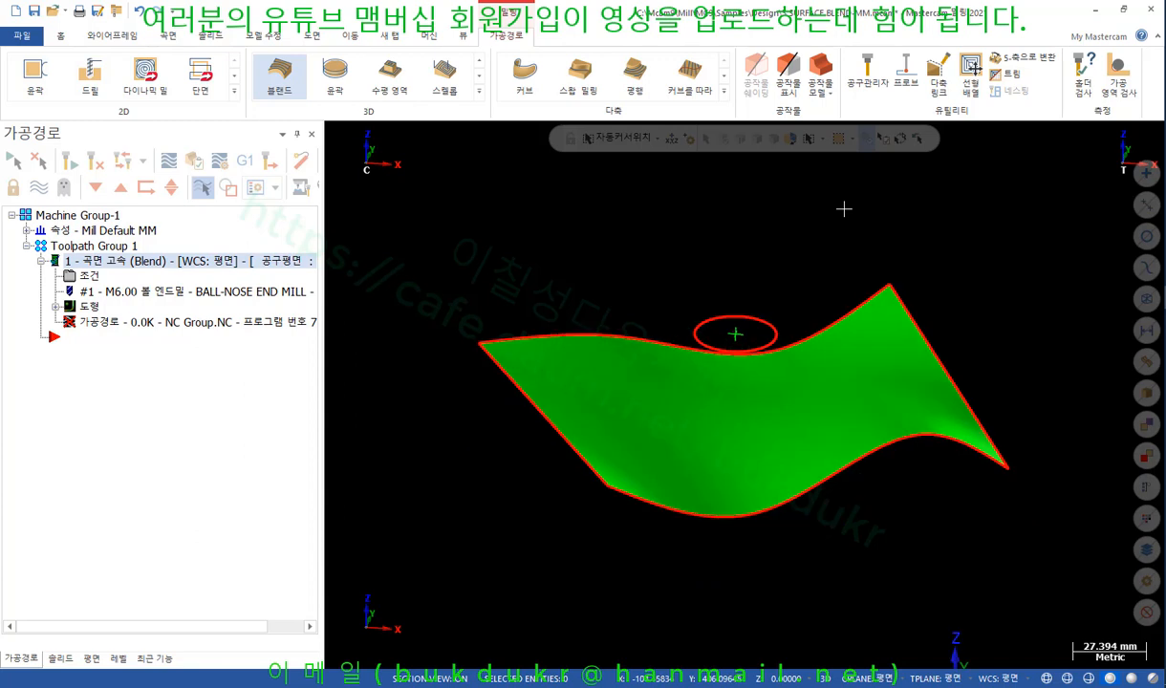
middle_click_drag(841, 206, 1049, 252)
scroll(879, 346, "up", 1)
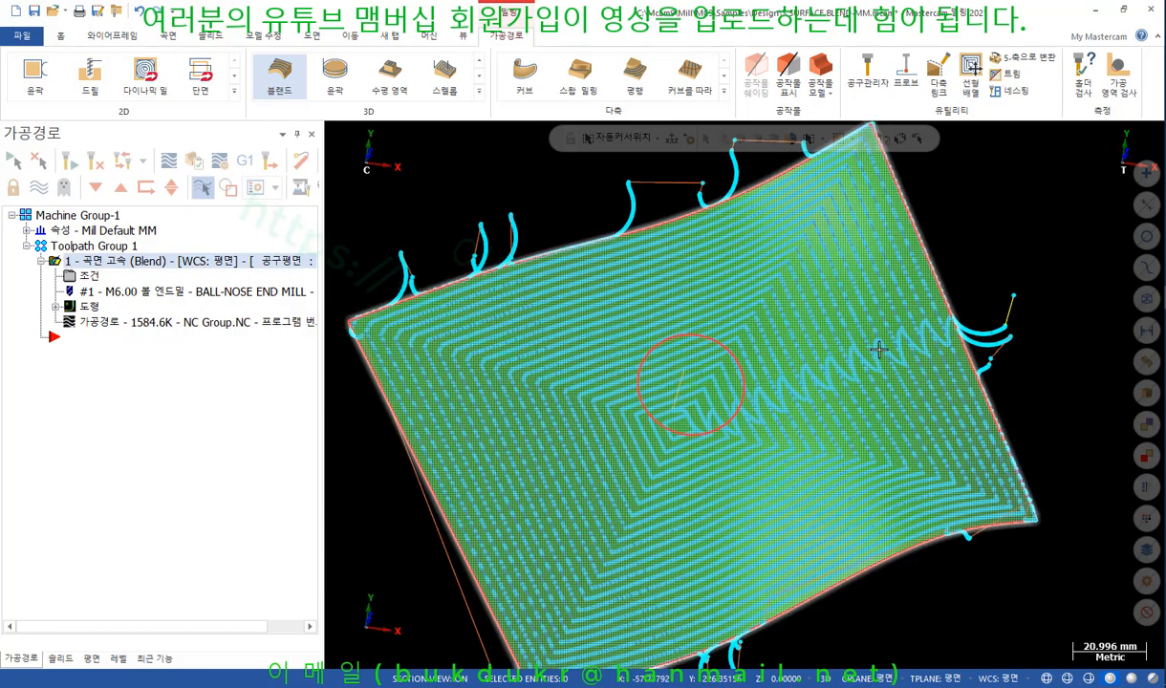
Show the regenerated Blend toolpath in the top view (평면).
middle_click_drag(879, 347, 832, 353)
right_click(470, 172)
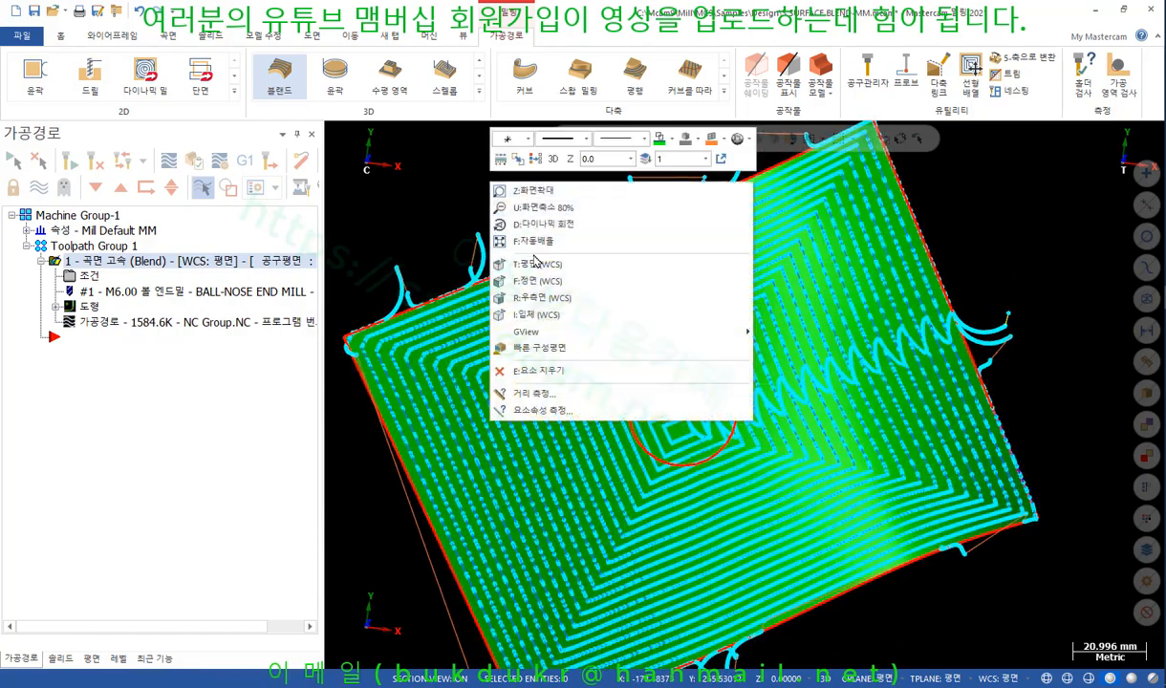
left_click(621, 260)
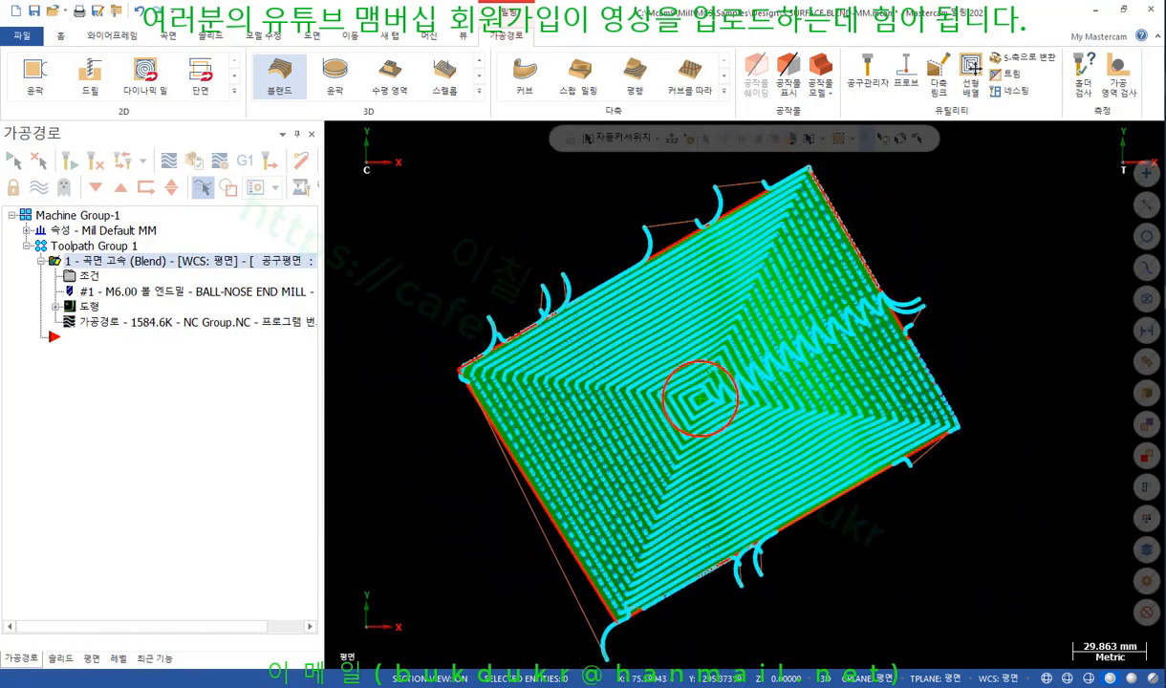
Mark the boundary, centre point and intermediate passes with freehand strokes, sketch a shrinking-ring diagram beside the part, and close the annotation.
mouse_move(627, 608)
left_mouse_down()
mouse_move(448, 392)
mouse_move(667, 205)
mouse_move(843, 229)
mouse_move(969, 419)
mouse_move(595, 611)
left_mouse_up()
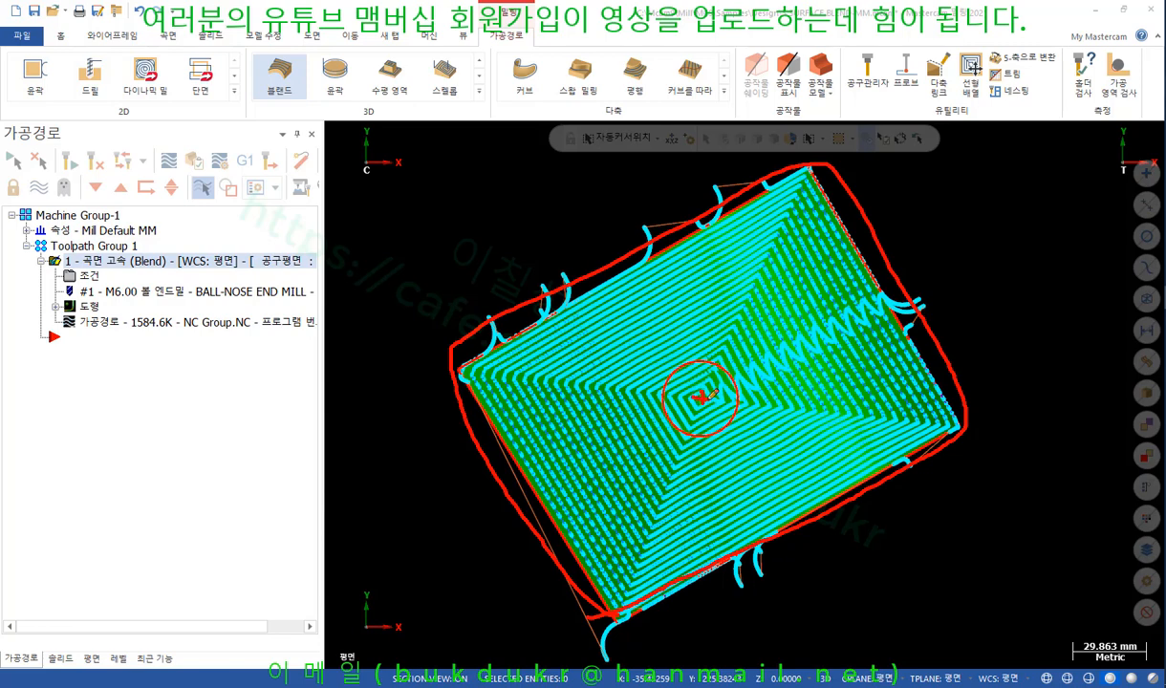
mouse_move(639, 273)
left_mouse_down()
mouse_move(684, 250)
mouse_move(586, 311)
left_mouse_up()
mouse_move(741, 295)
left_mouse_down()
mouse_move(619, 343)
mouse_move(587, 386)
mouse_move(807, 431)
mouse_move(696, 309)
left_mouse_up()
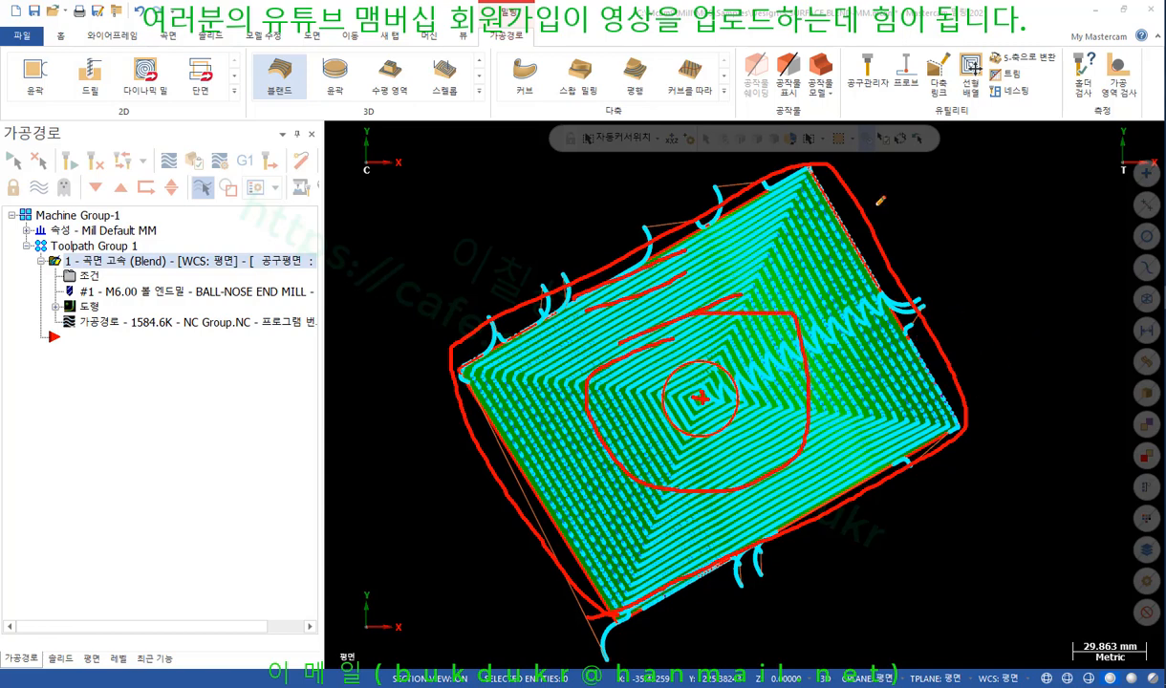
left_click_drag(969, 173, 938, 326)
left_click_drag(1034, 169, 1011, 346)
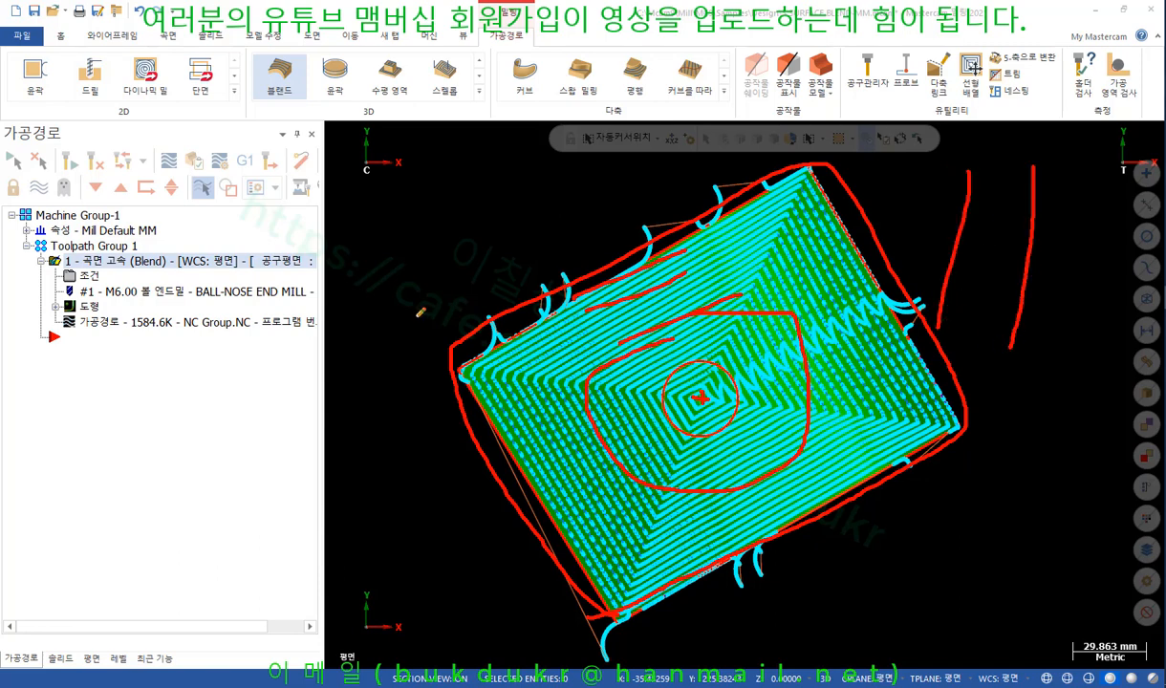
mouse_move(279, 161)
left_mouse_down()
mouse_move(430, 411)
mouse_move(203, 187)
mouse_move(307, 164)
left_mouse_up()
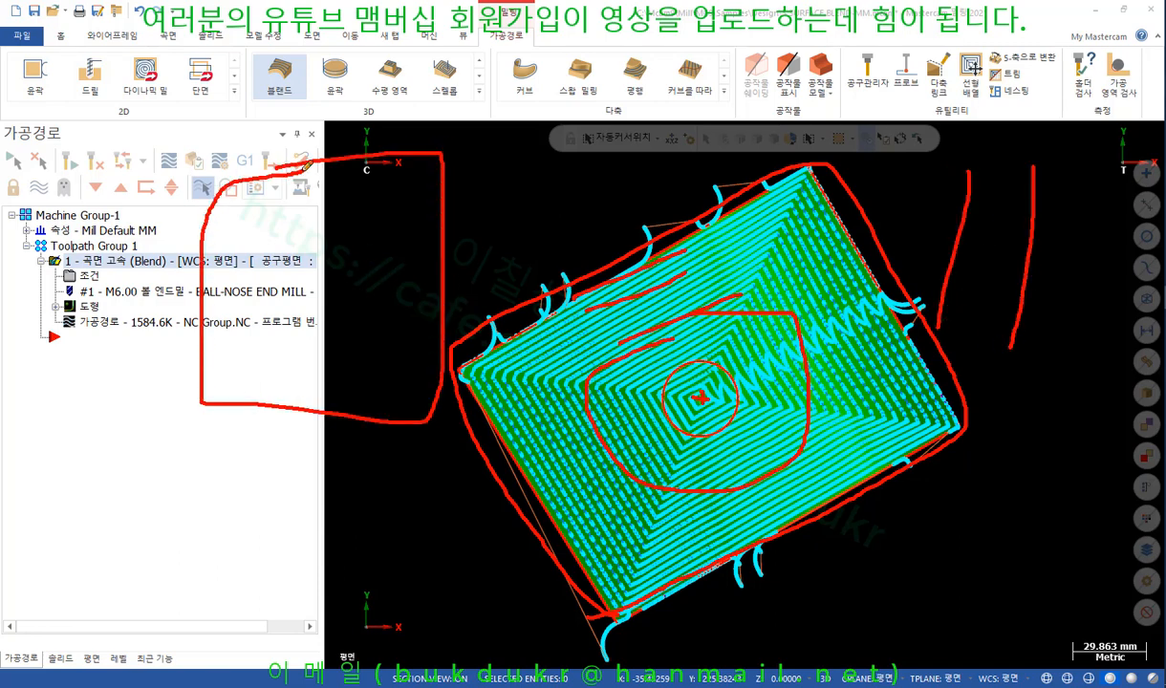
mouse_move(339, 314)
left_mouse_down()
mouse_move(323, 304)
mouse_move(344, 285)
mouse_move(273, 320)
mouse_move(299, 362)
mouse_move(407, 354)
mouse_move(421, 283)
mouse_move(349, 141)
mouse_move(201, 287)
left_mouse_up()
right_click(651, 204)
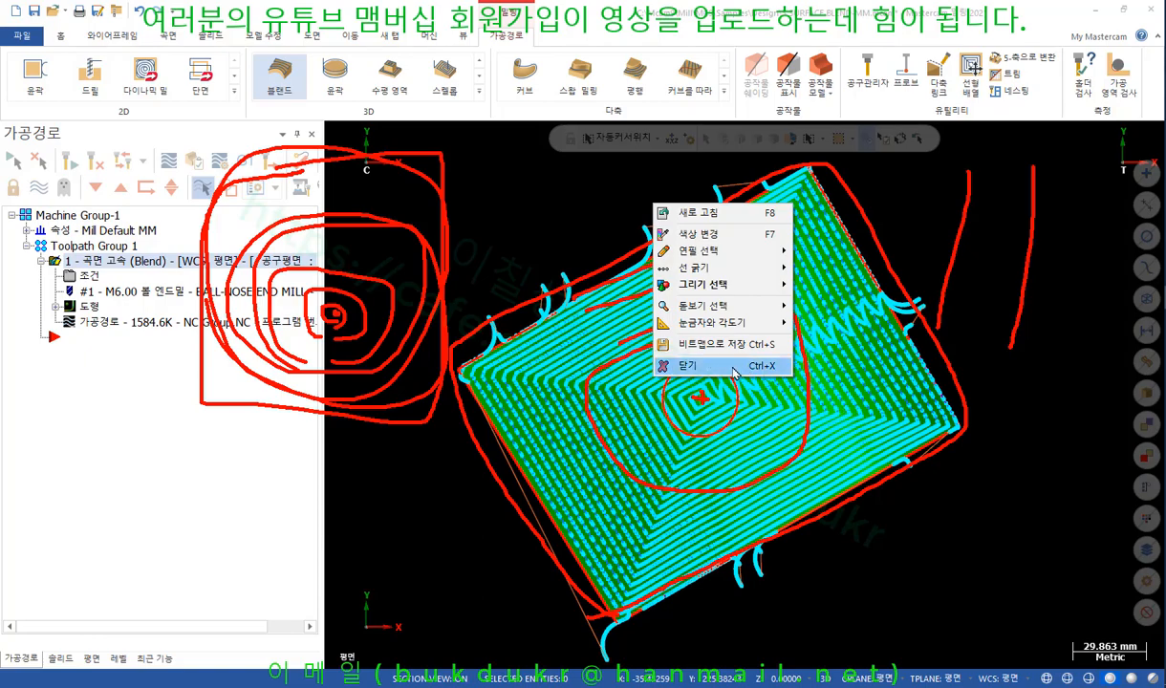
left_click(688, 365)
scroll(703, 303, "down", 1)
middle_click_drag(703, 304, 713, 278)
scroll(755, 287, "up", 2)
middle_click_drag(820, 341, 782, 312)
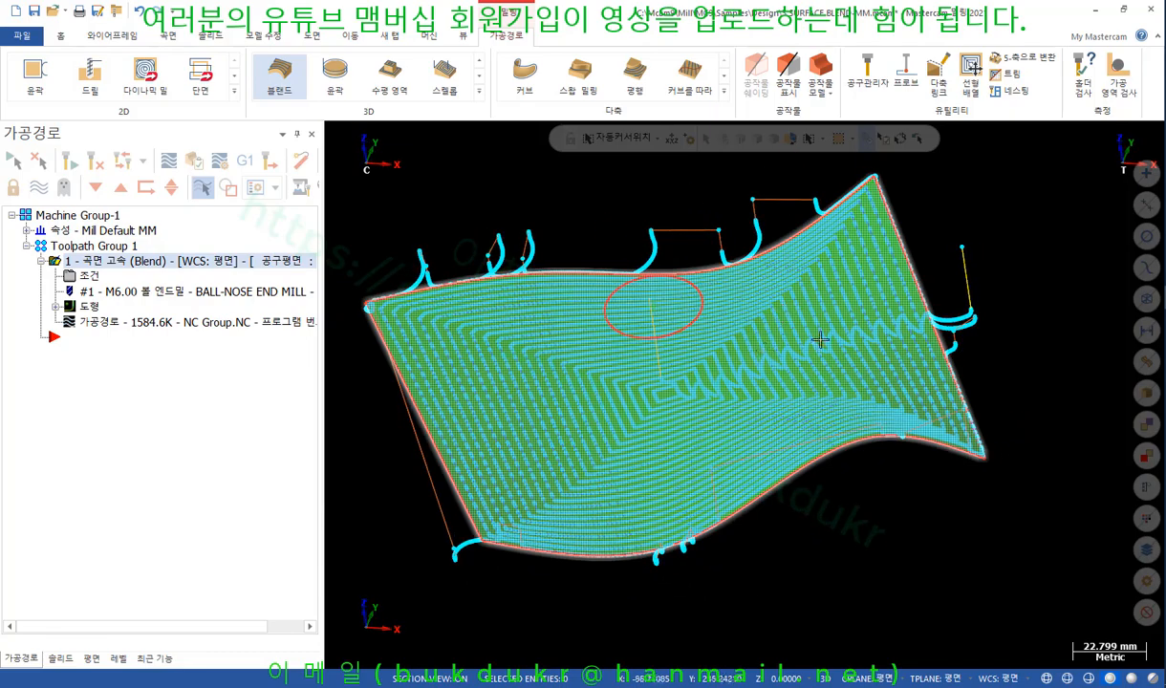
Switch to the Mastercam textbook PDF in Adobe Acrobat Pro and read on through section (6) 블렌드 towards 가공경로 제어.
key("alt+Tab")
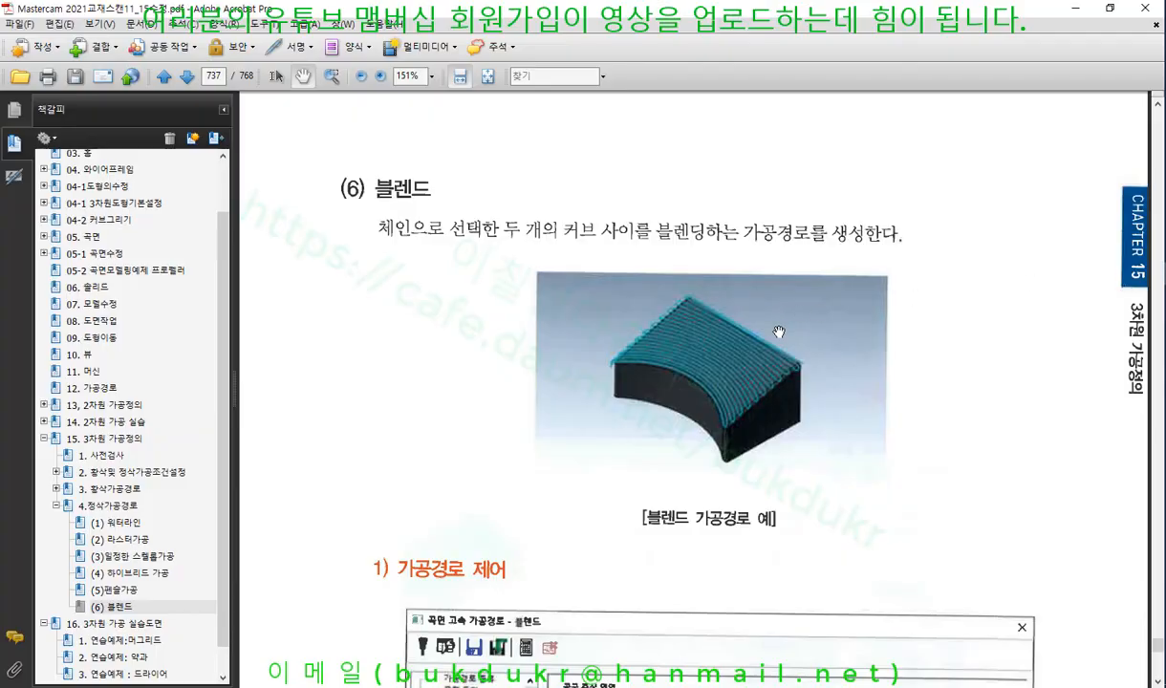
scroll(779, 331, "down", 2)
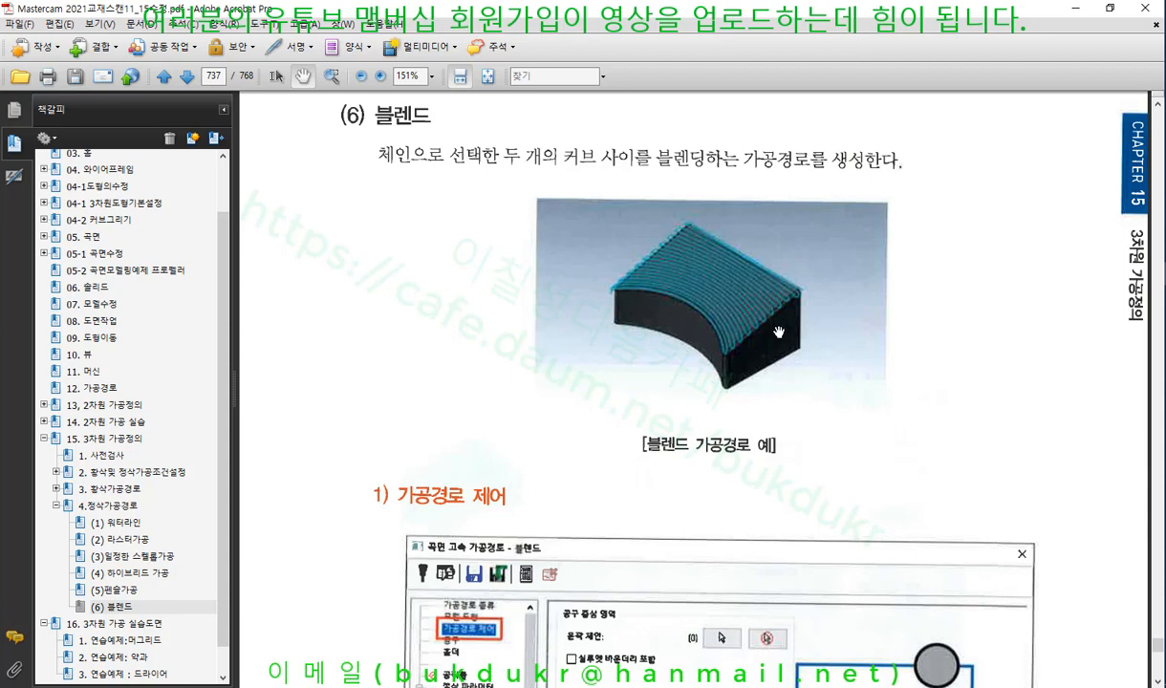